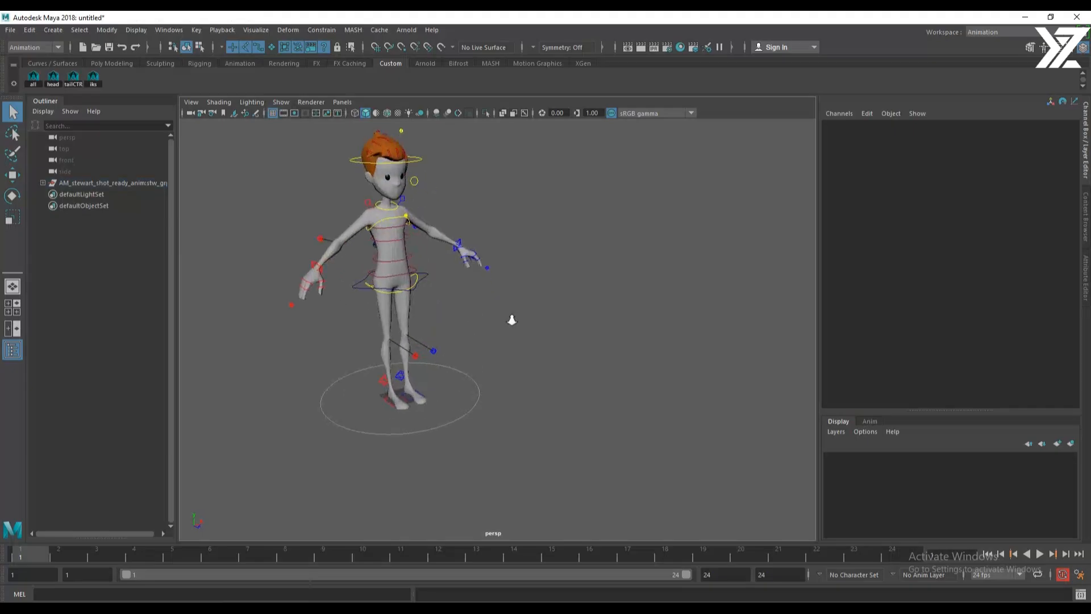
Set the playback rate to 25 fps and the start frame of the animation and playback ranges to 1
click(1004, 574)
scroll(1000, 548, down, 1)
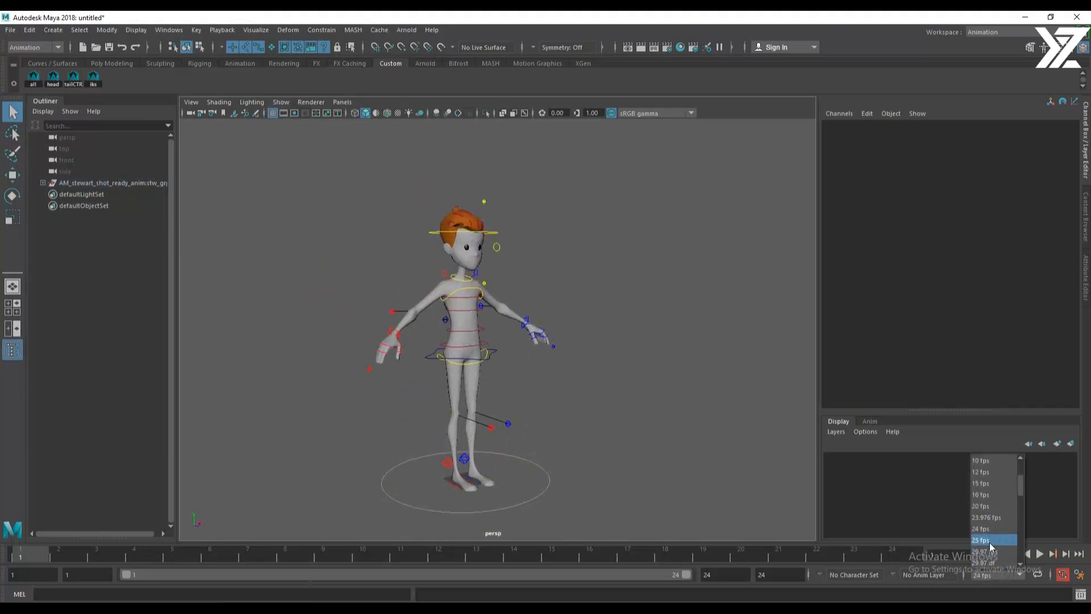
click(990, 540)
click(79, 574)
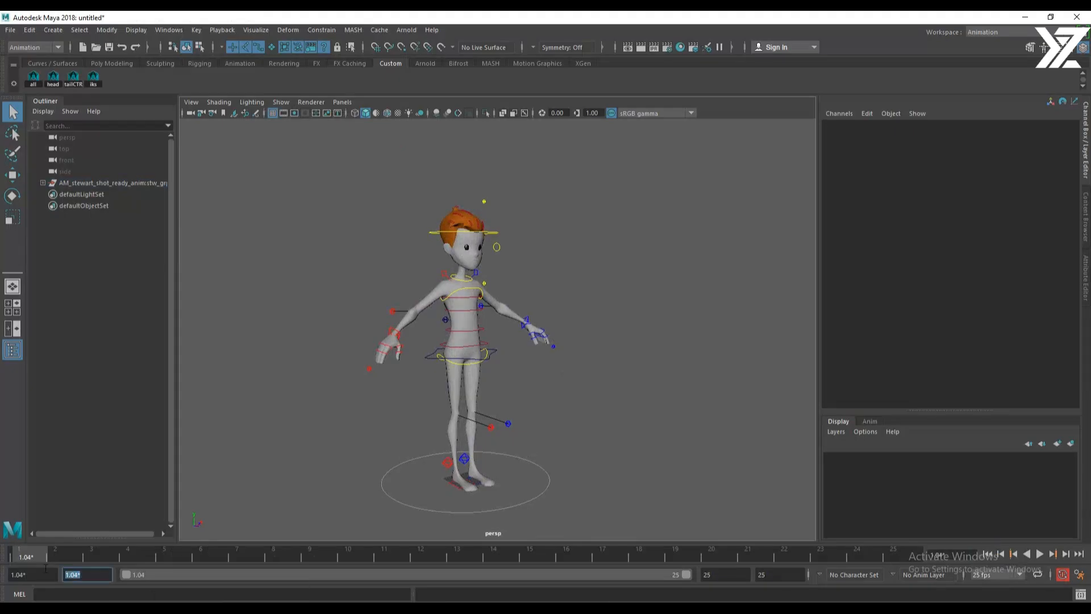
key(Return)
drag(33, 574, 6, 575)
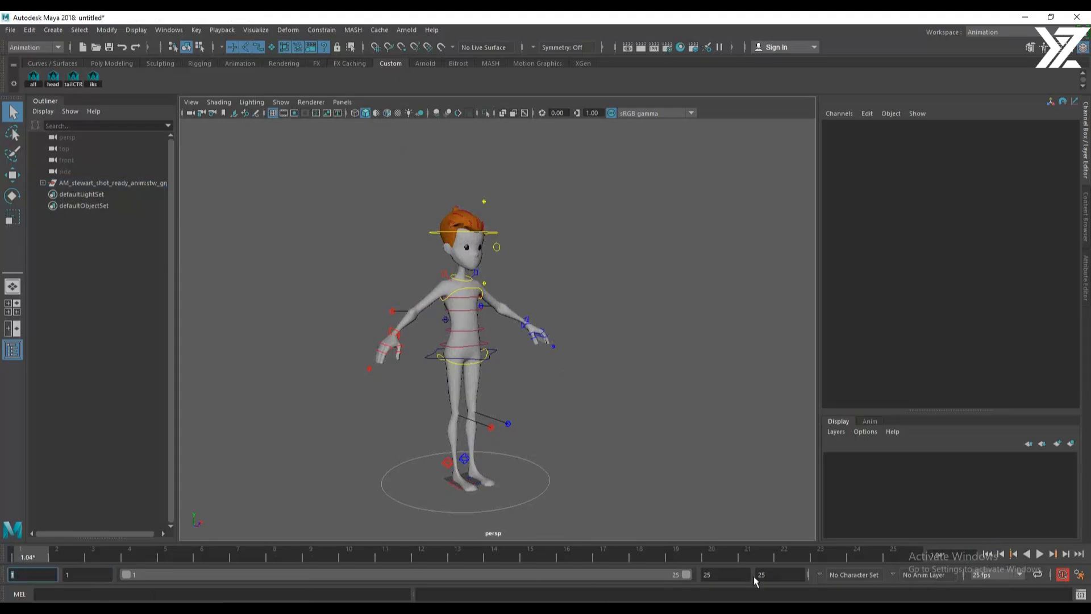
drag(157, 559, 1, 567)
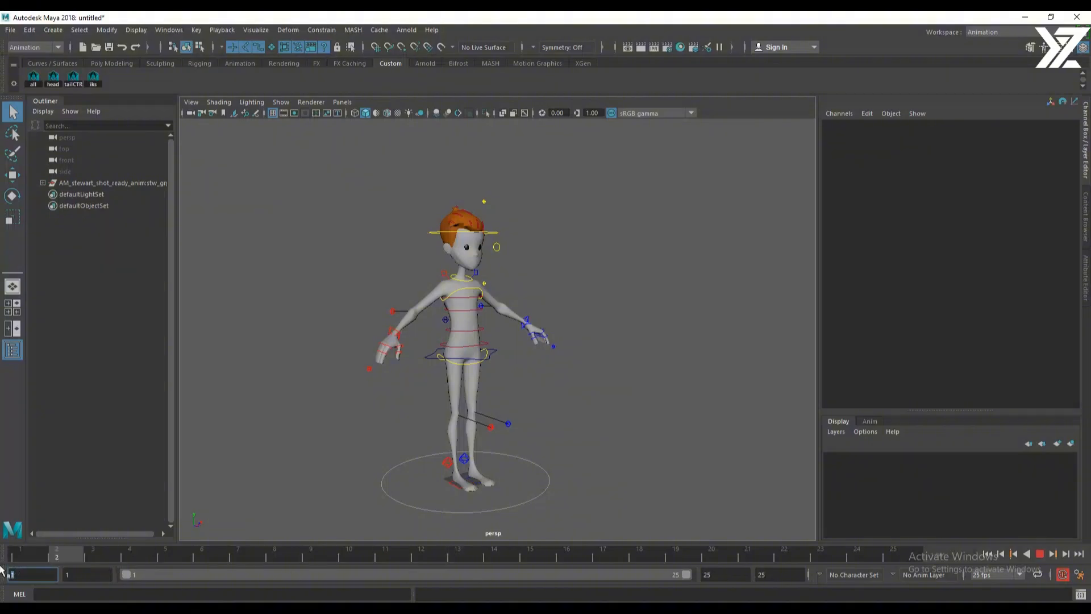
click(653, 289)
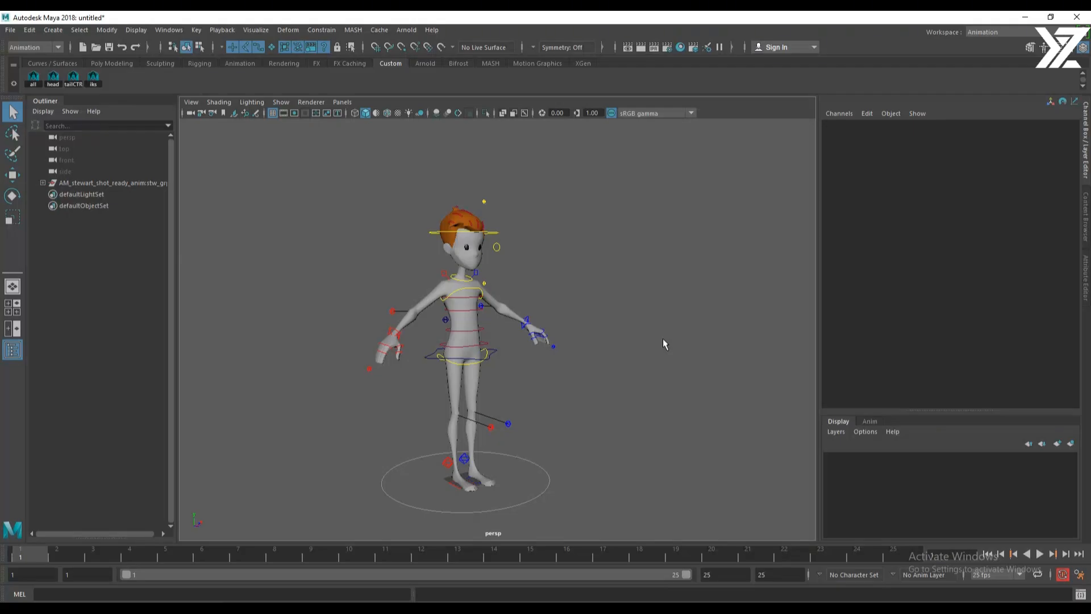
Create a polygon cube at the origin and scale it to about 338 × 110 × 173 in X, Y and Z
mouse_move(625, 423)
alt+mouse_down()
mouse_move(606, 433)
mouse_move(475, 434)
mouse_move(455, 452)
mouse_move(492, 433)
mouse_move(604, 414)
mouse_move(574, 392)
alt+mouse_up()
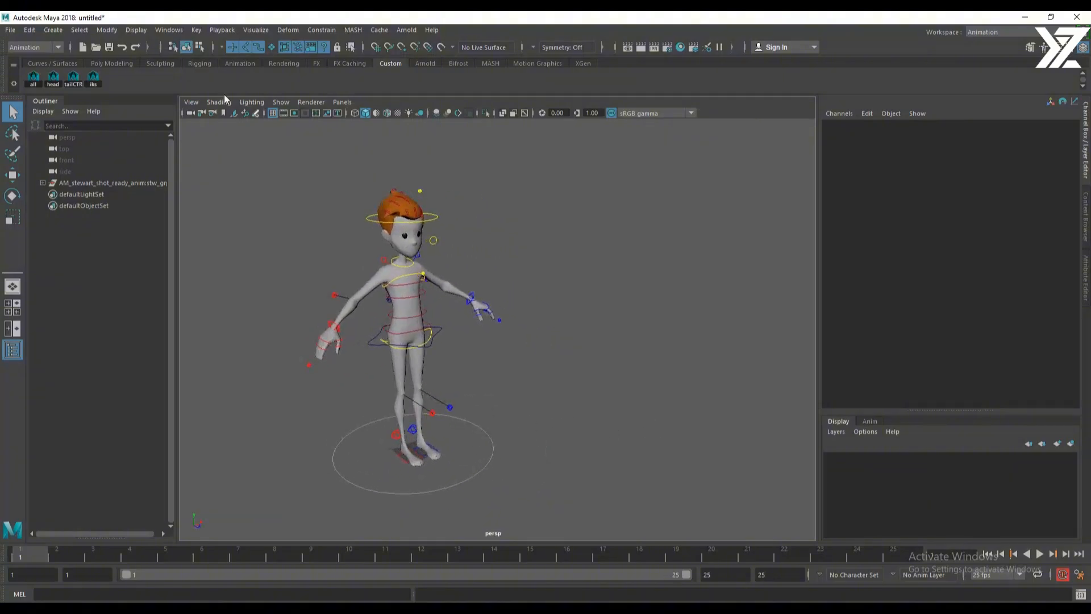
click(116, 63)
scroll(433, 402, down, 5)
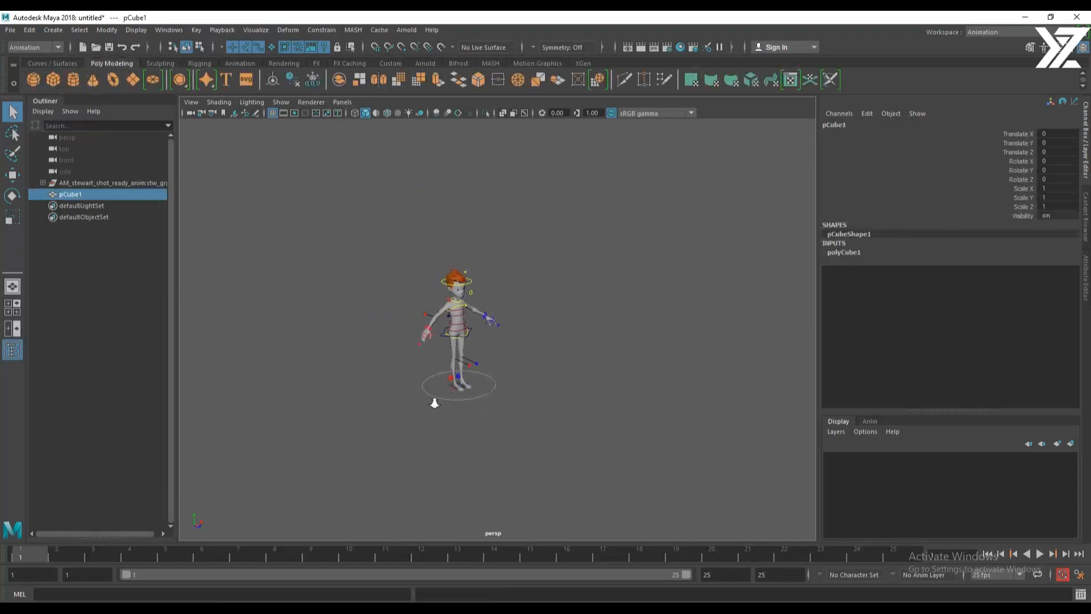
alt+drag(434, 402, 488, 419)
key(r)
drag(438, 382, 532, 389)
drag(437, 339, 525, 364)
Move the box in front of the character to about Y 36.8, Z 112.5 and lower its Y scale to about 73.5
key(w)
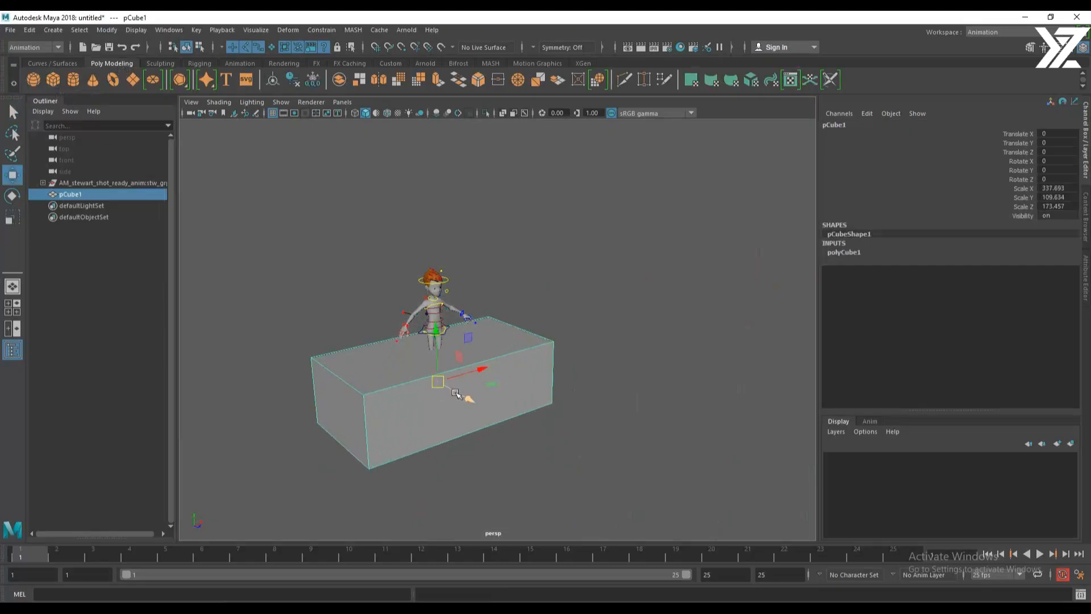
drag(463, 396, 523, 413)
alt+drag(431, 382, 498, 366)
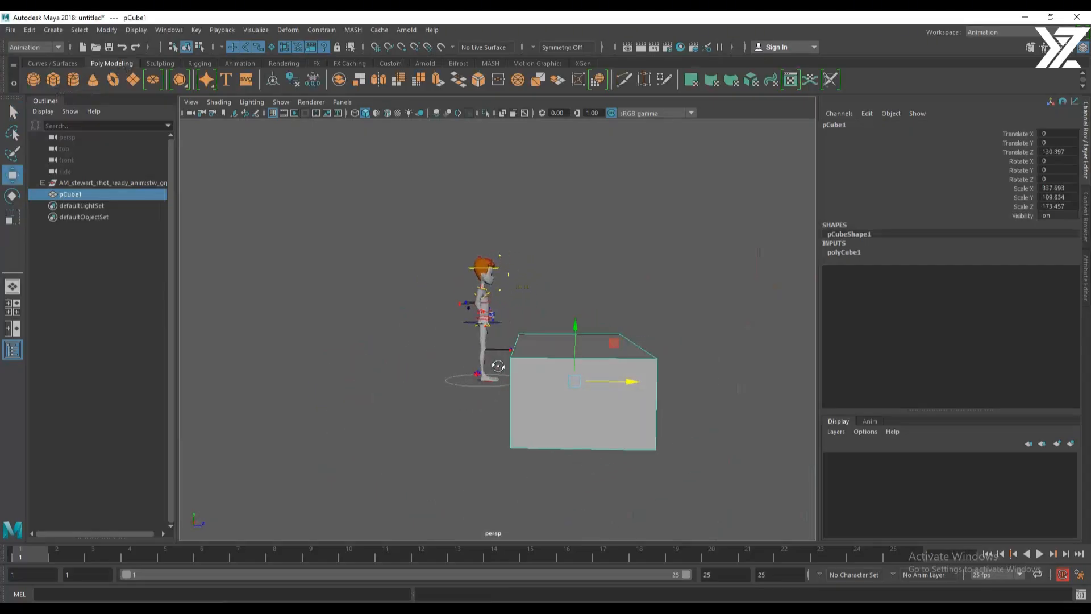
drag(582, 333, 587, 309)
key(r)
key(w)
drag(636, 358, 622, 356)
alt+drag(560, 330, 530, 311)
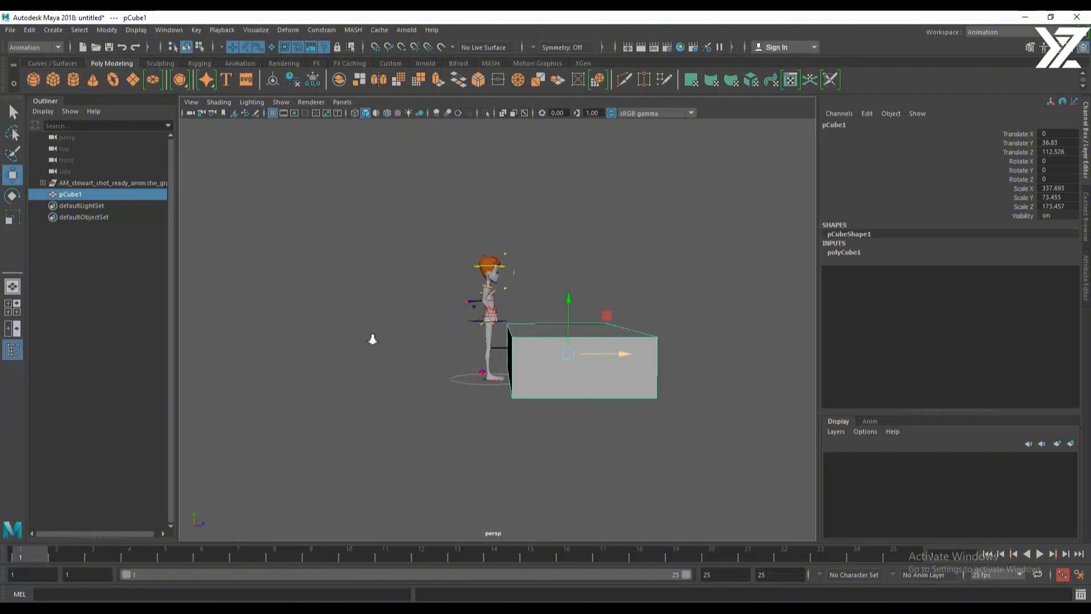
Create a polygon plane at the origin and scale it up into a large floor extending well beyond the character and box
alt+right_drag(373, 339, 534, 375)
alt+drag(534, 375, 620, 409)
click(133, 79)
key(r)
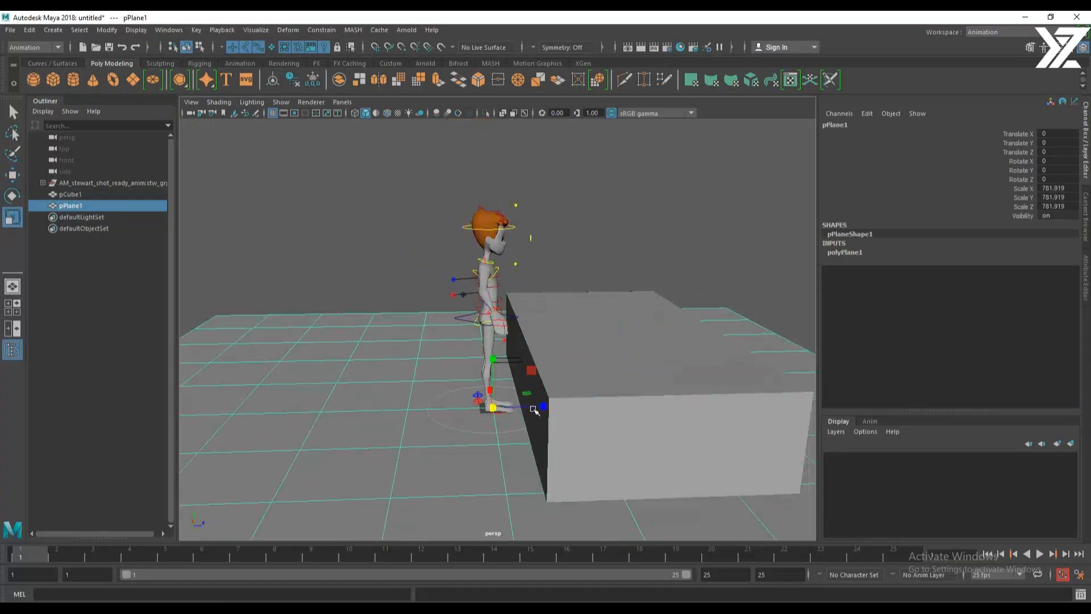
drag(493, 408, 796, 287)
click(411, 206)
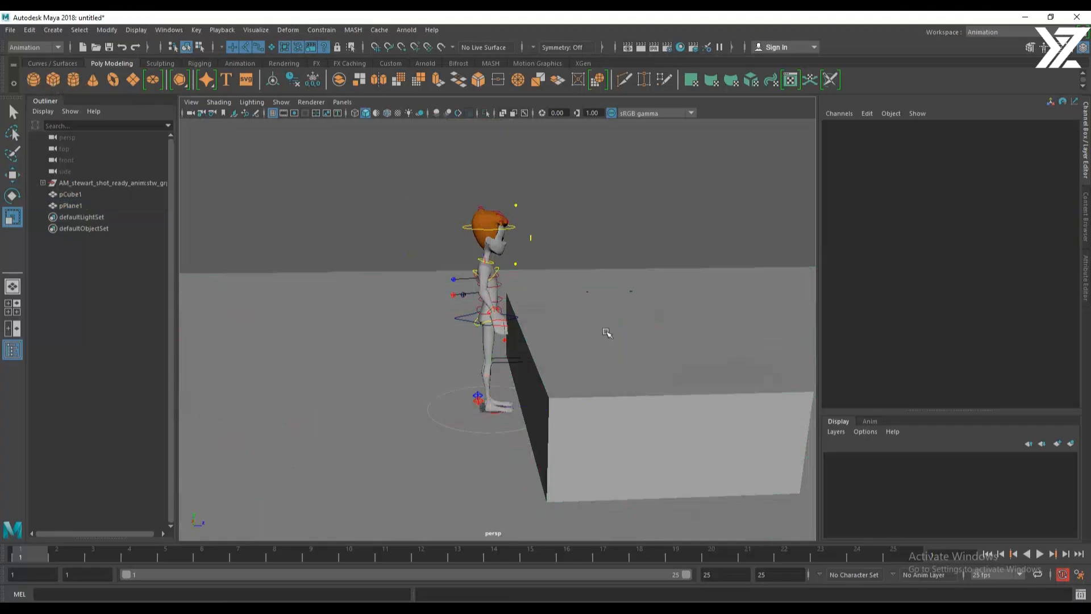
Duplicate the box, move the copy behind the character to about Z -102.9, and flatten it to a Y scale of about 3.1
click(652, 372)
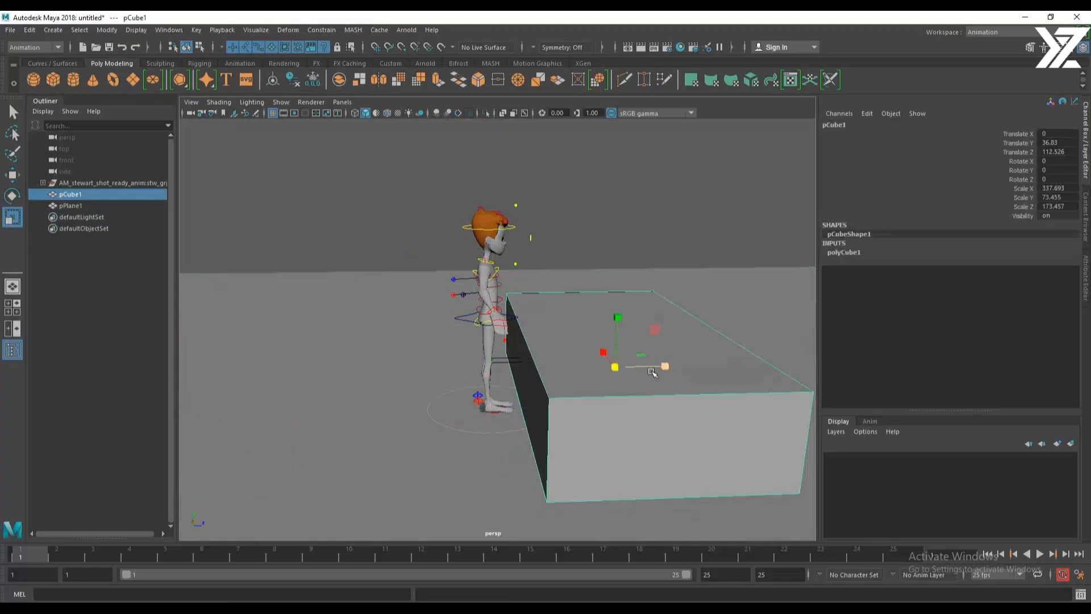
key(ctrl+d)
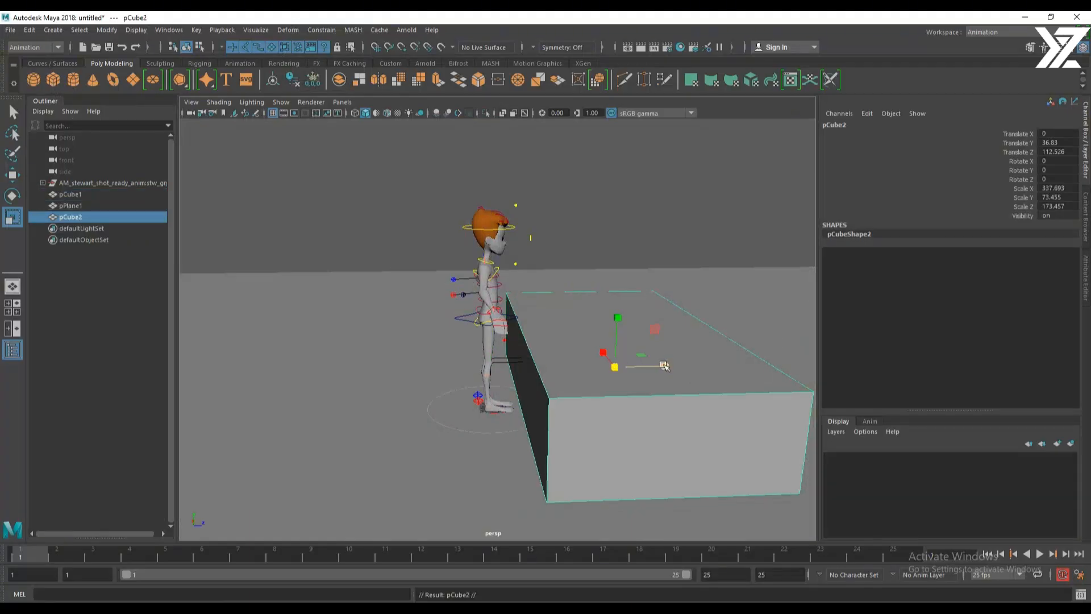
key(w)
drag(662, 365, 430, 363)
key(r)
drag(375, 319, 378, 375)
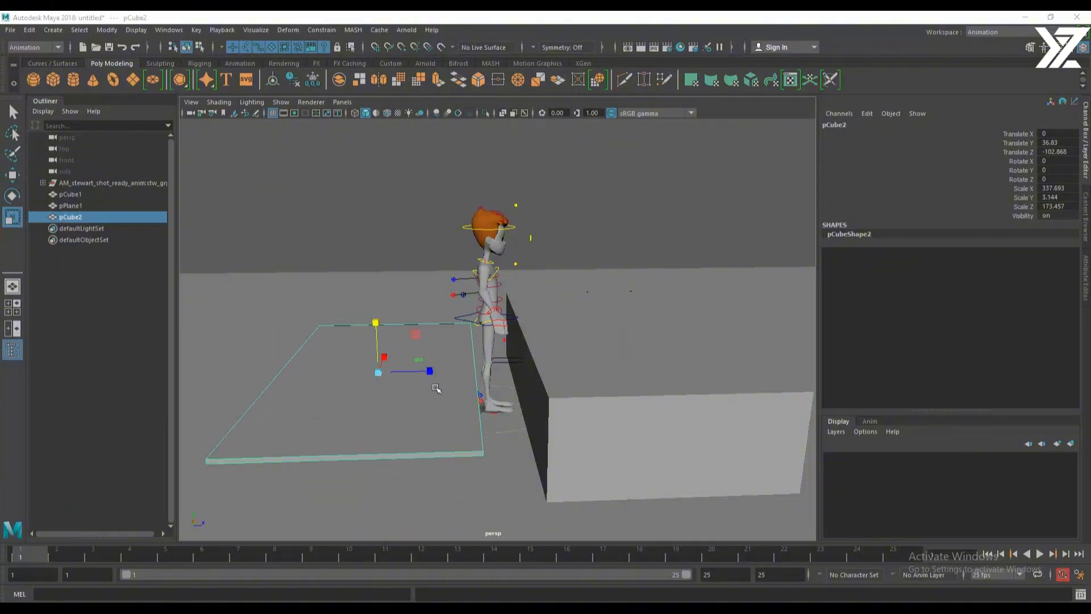
key(super)
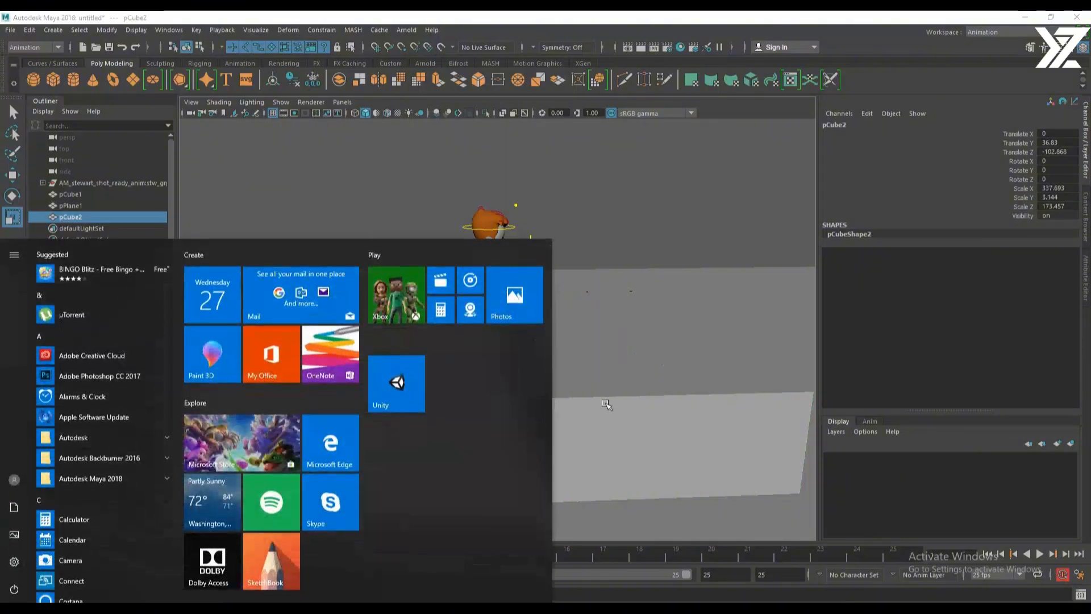
click(503, 18)
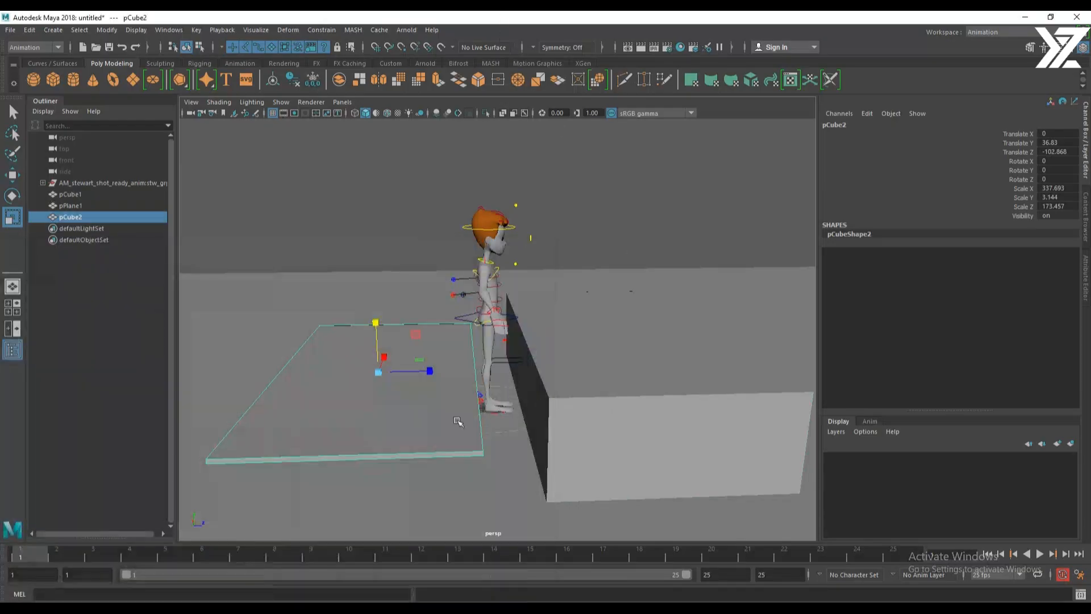
Shrink the flat slab to about 65.9 × 69.4 in X and Z and raise it behind the character to about Y 51.1, Z -66.3
alt+drag(461, 422, 634, 444)
drag(433, 387, 540, 414)
alt+drag(727, 446, 624, 423)
key(w)
alt+drag(514, 410, 454, 413)
drag(438, 365, 430, 318)
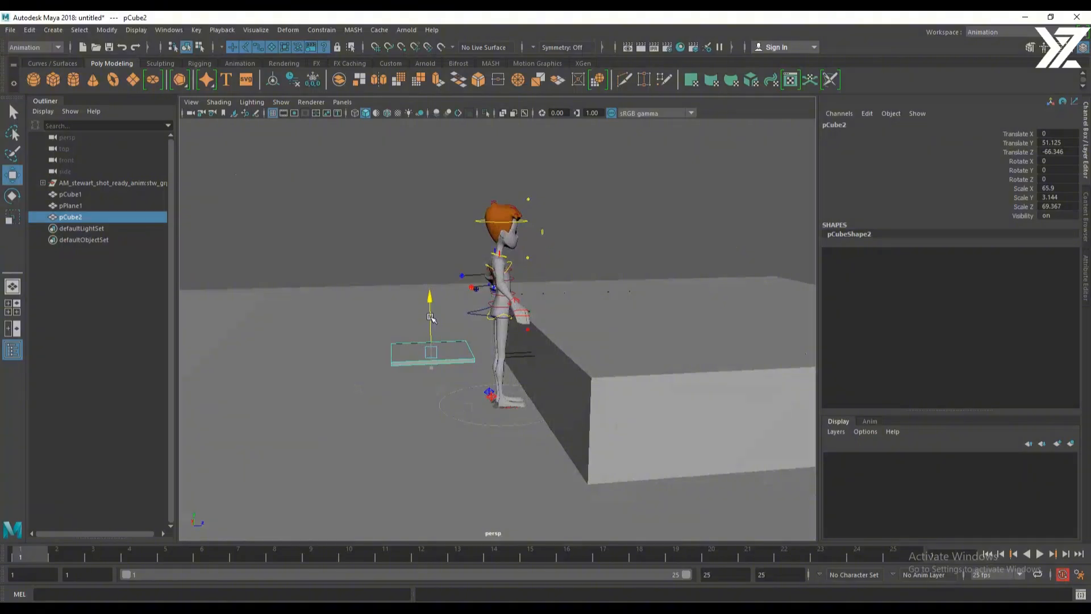
Duplicate the seat slab and set the copy's X rotation to -90 to make an upright backrest
alt+drag(471, 380, 568, 393)
alt+right_drag(568, 395, 585, 421)
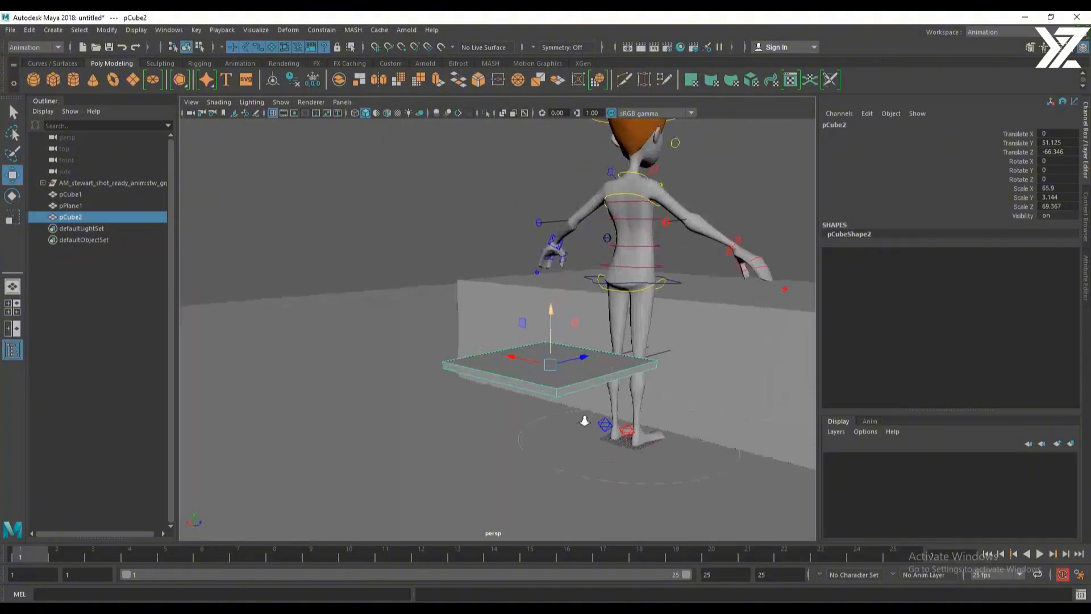
alt+middle_drag(584, 421, 541, 438)
key(ctrl+d)
key(e)
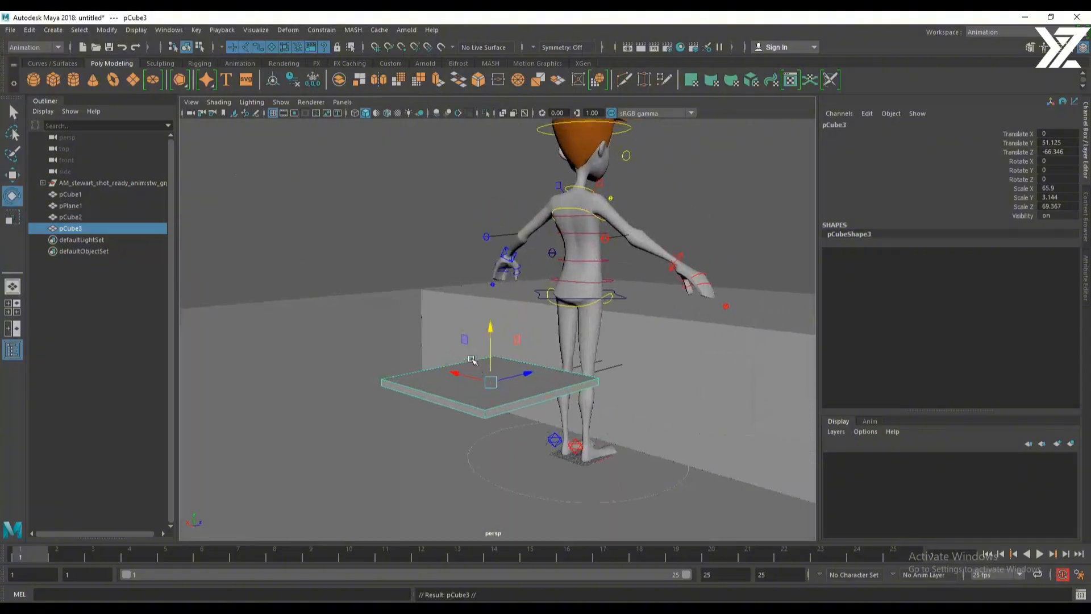
drag(471, 424, 448, 436)
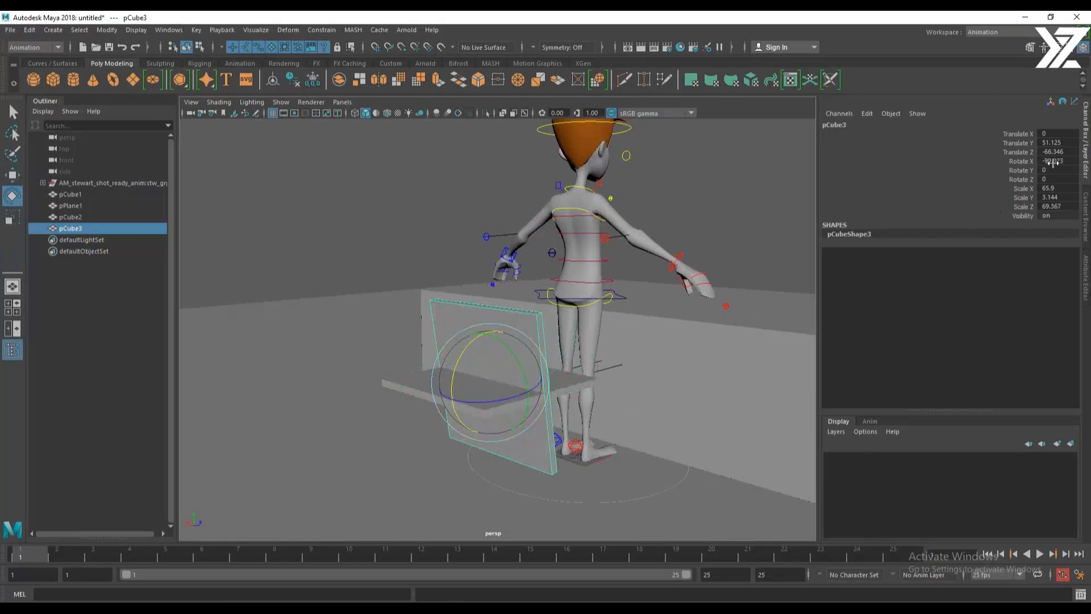
double_click(1053, 161)
text(-90)
key(Return)
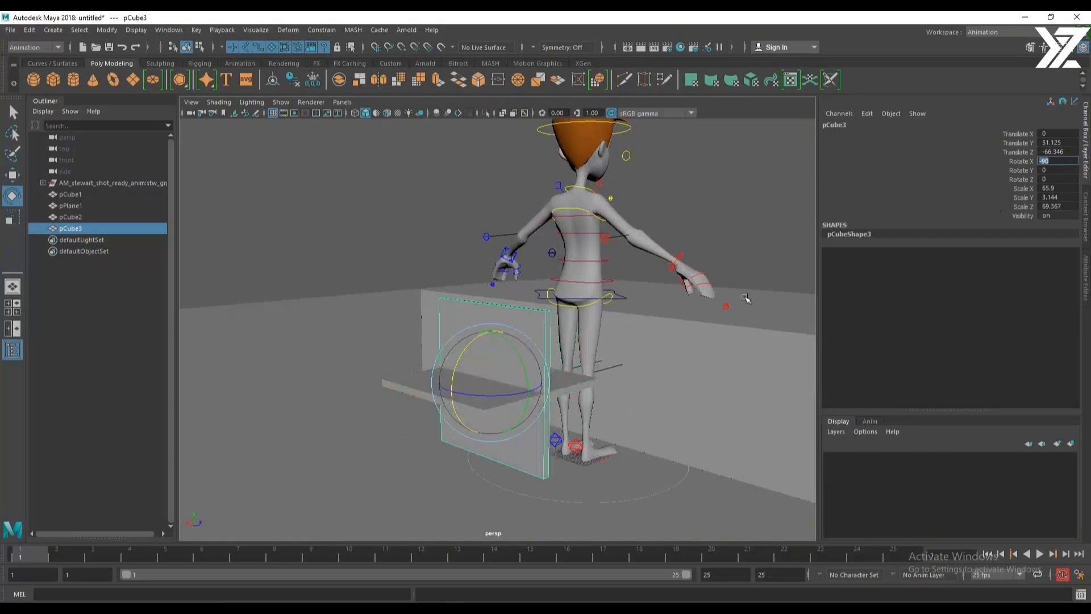
Move the upright backrest to the rear edge of the seat, at about Y 84.6, Z -99.4
alt+middle_drag(524, 372, 534, 368)
key(w)
drag(535, 370, 485, 375)
drag(442, 337, 492, 421)
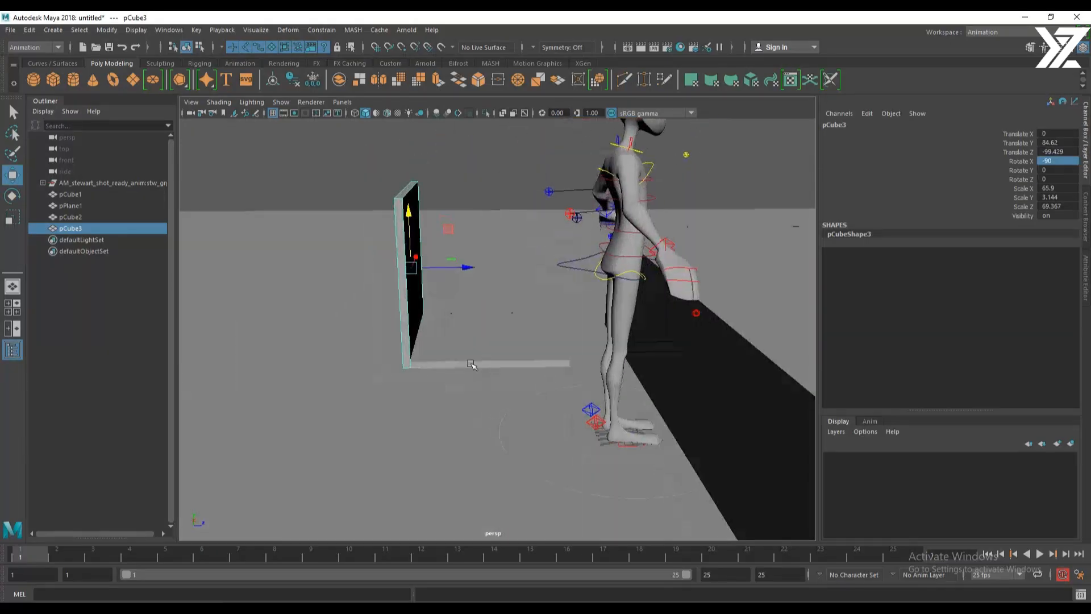
Duplicate the seat and scale the copy into a chair leg of about 9.9 × 71.8 × 10.4
click(463, 346)
key(ctrl+d)
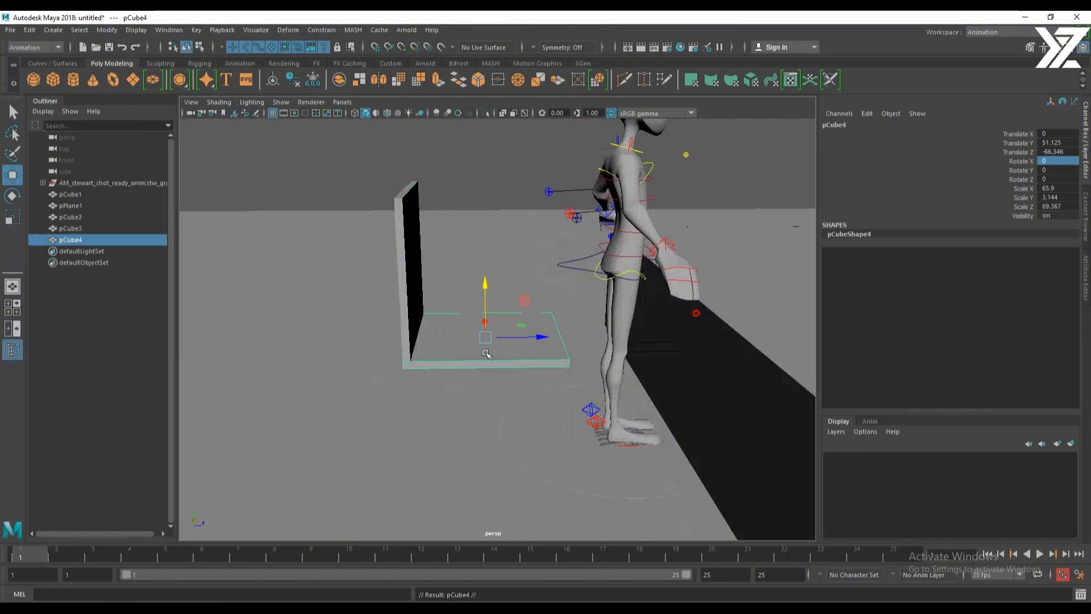
key(r)
ctrl+drag(487, 286, 43, 328)
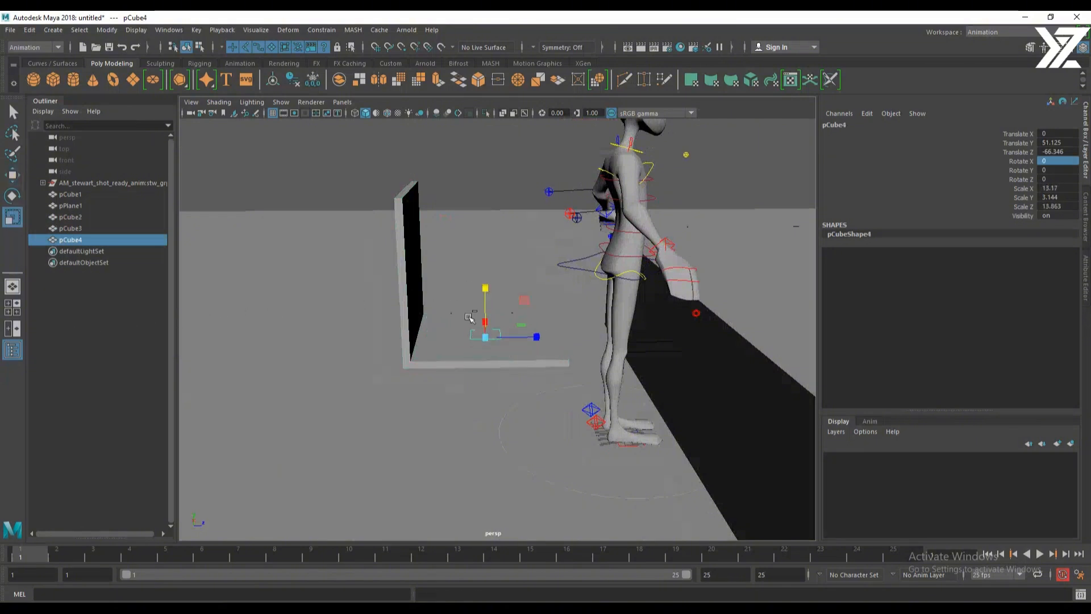
ctrl+drag(486, 288, 536, 13)
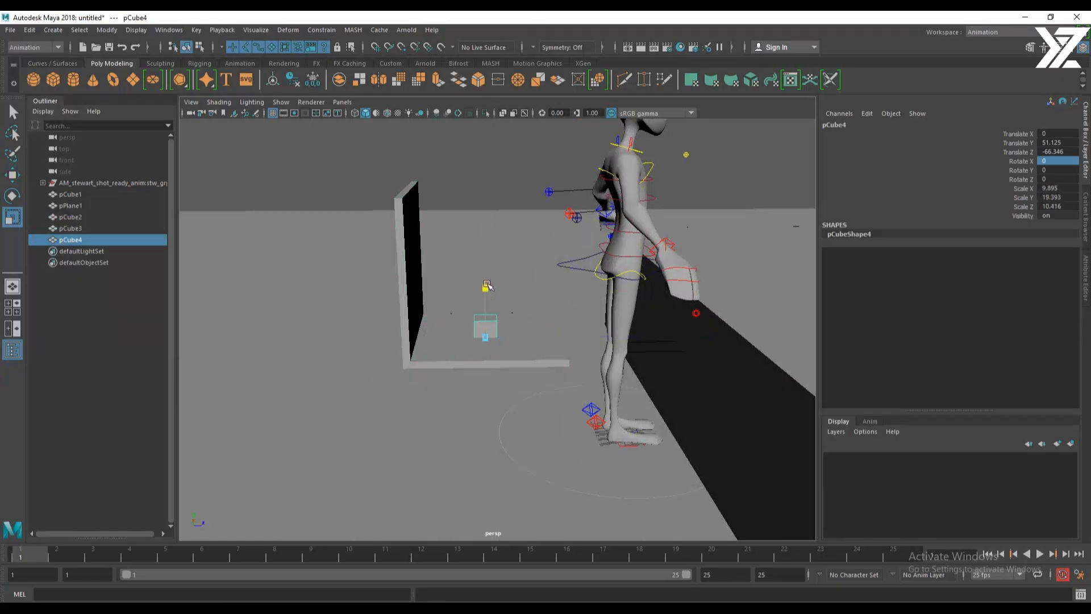
drag(485, 302, 528, 141)
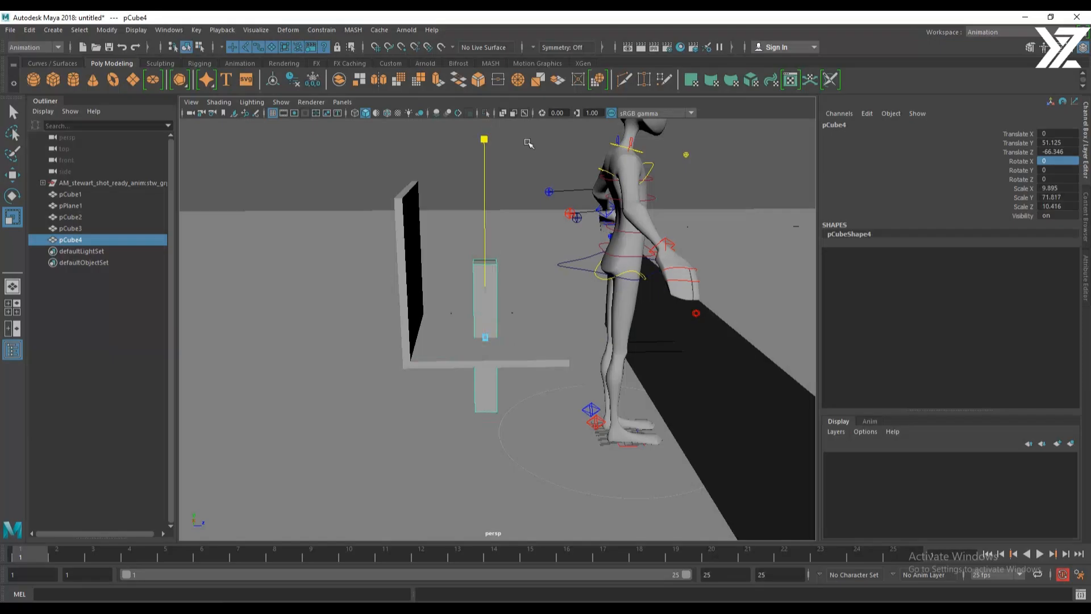
Place the leg under a rear corner of the seat at about X 24.2, Y 16.1, Z -93.8 and display wireframe on shaded
scroll(446, 380, down, 5)
alt+drag(445, 380, 520, 364)
key(w)
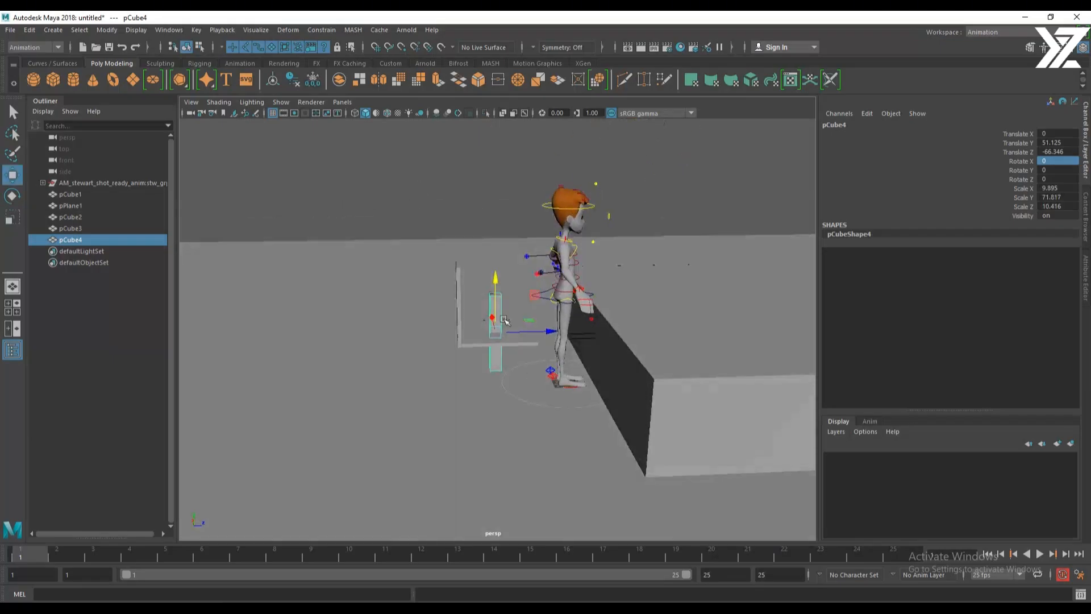
drag(495, 284, 497, 310)
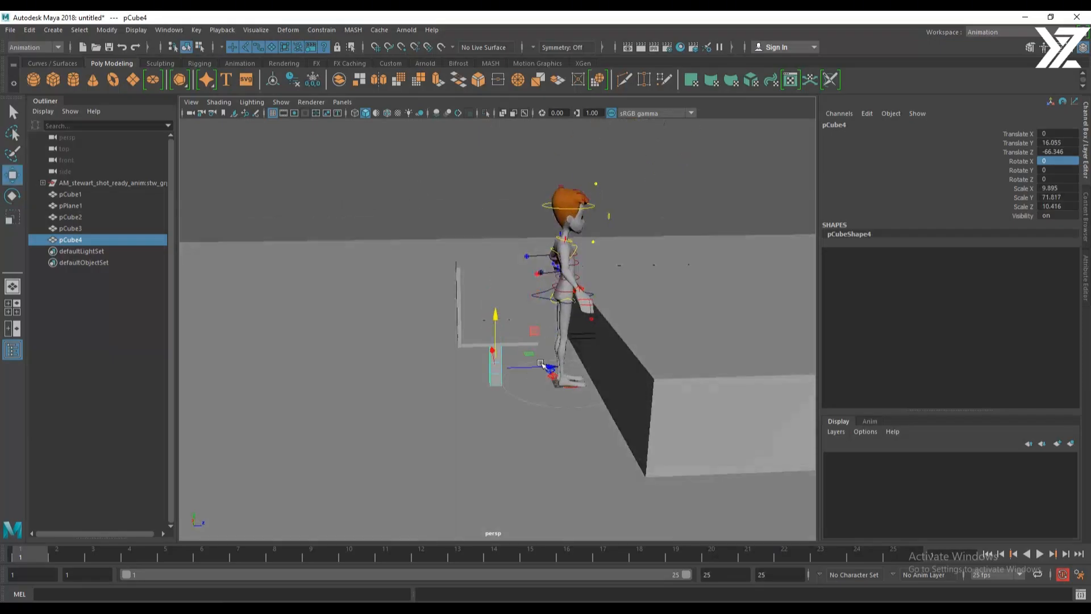
drag(550, 364, 500, 355)
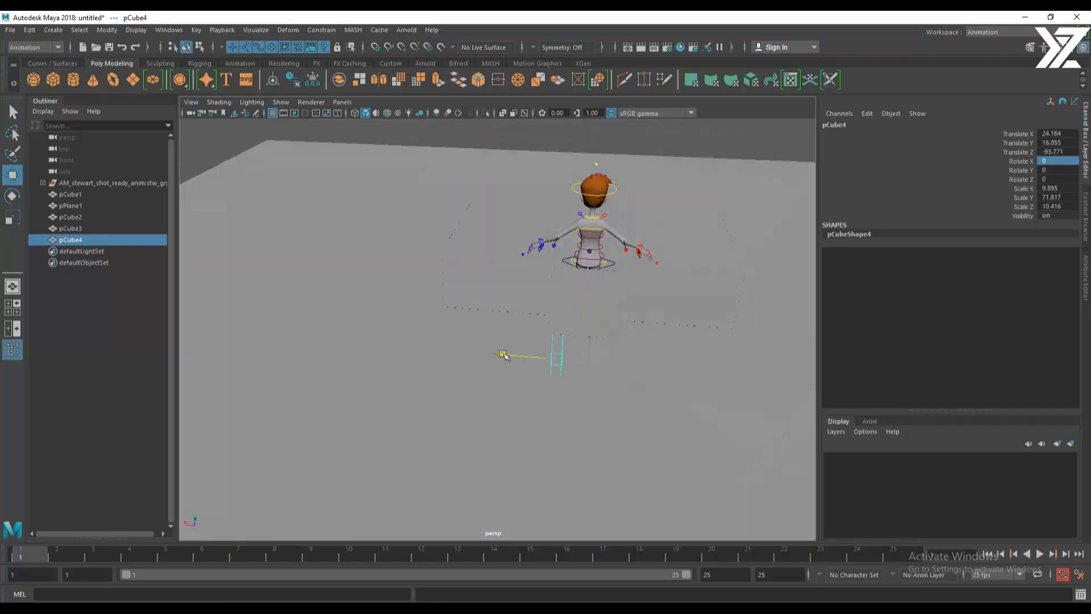
click(386, 112)
Duplicate the leg three times and place the copies under the seat's remaining corners
mouse_move(398, 307)
alt+mouse_down()
mouse_move(446, 347)
mouse_move(505, 321)
mouse_move(494, 332)
mouse_move(514, 325)
mouse_move(529, 358)
mouse_move(579, 357)
alt+mouse_up()
key(ctrl+d)
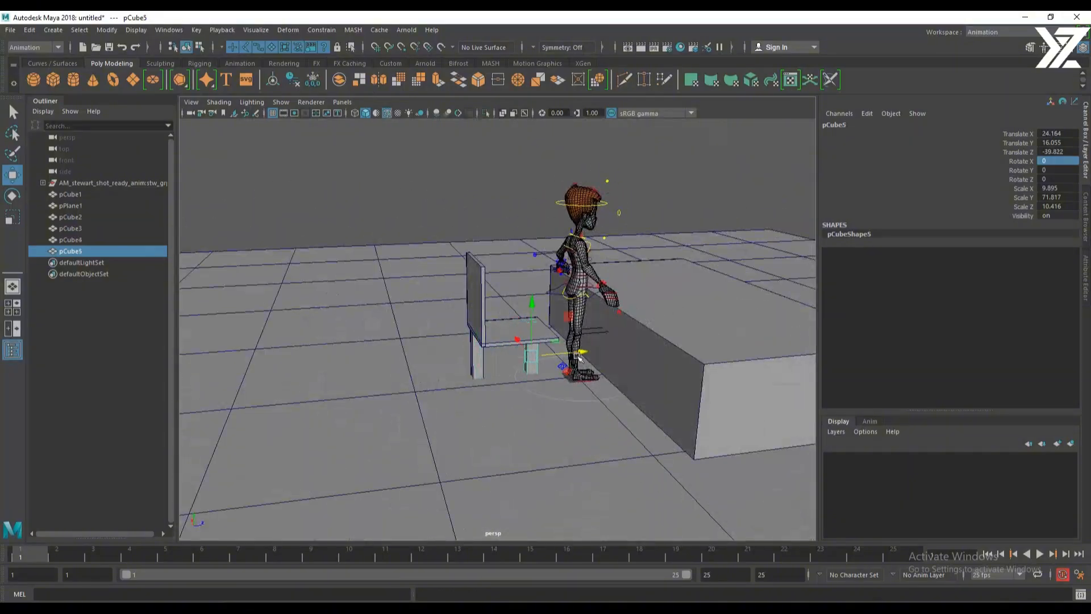
key(ctrl+d)
drag(517, 339, 532, 371)
key(ctrl+d)
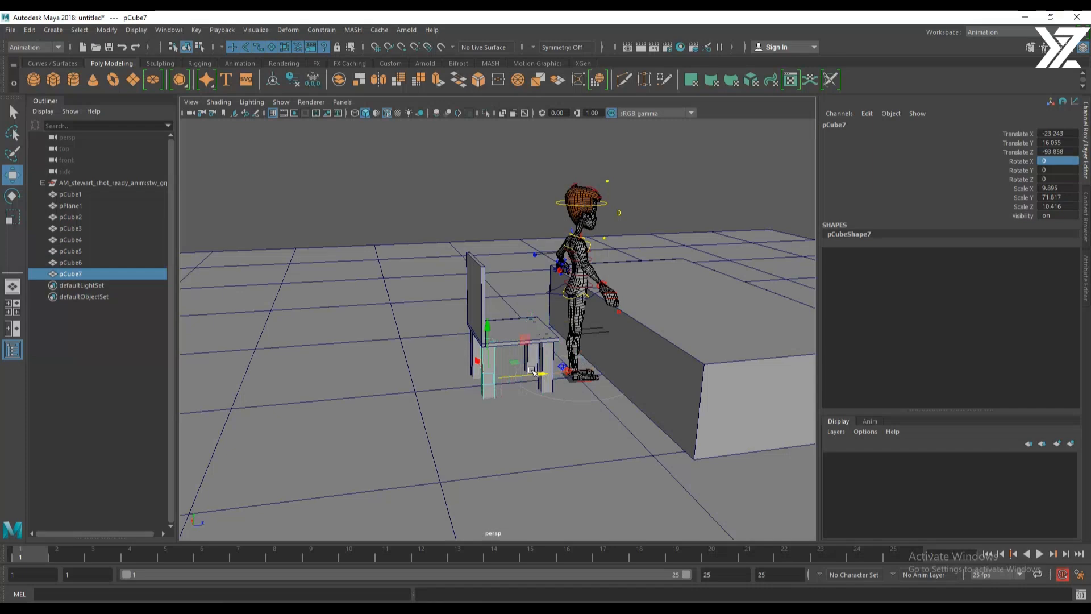
Group the chair's seat, backrest and four legs, pCube2 through pCube7, into one group
mouse_move(500, 323)
alt+mouse_down()
mouse_move(548, 341)
mouse_move(494, 325)
alt+mouse_up()
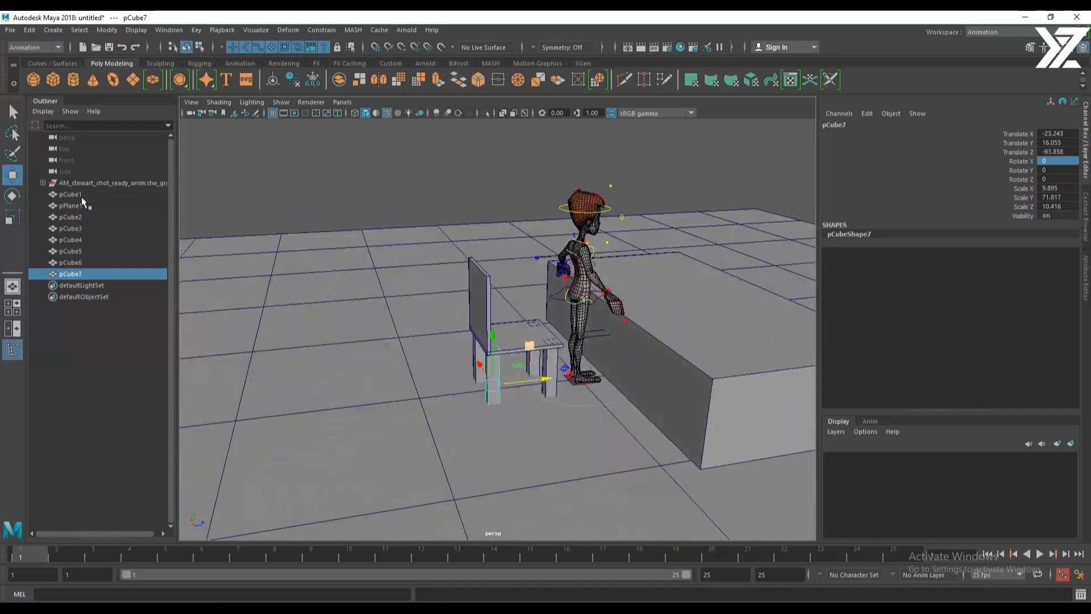
drag(80, 273, 84, 214)
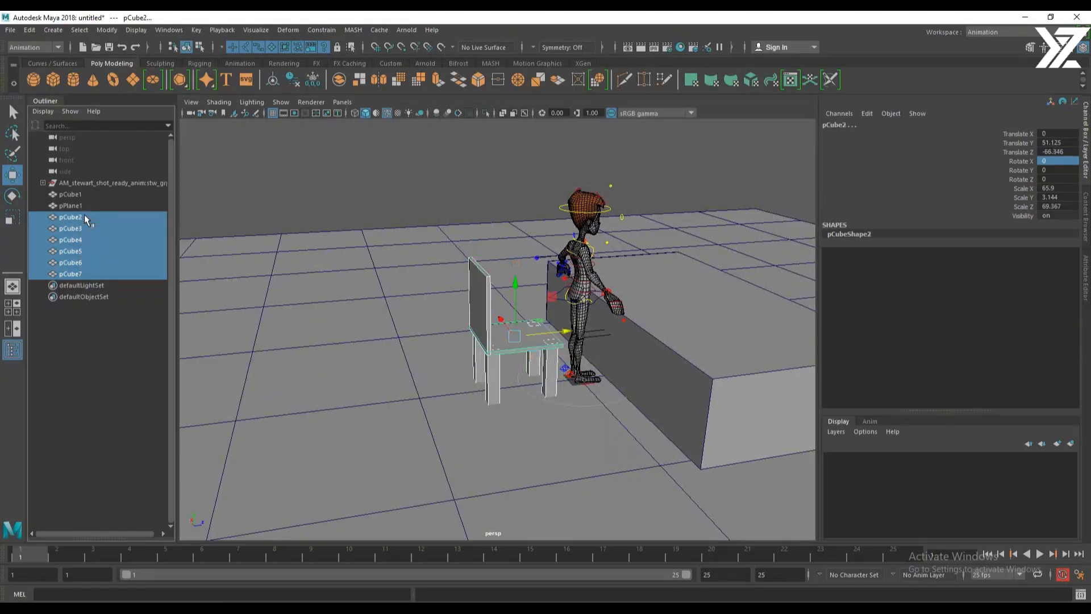
key(ctrl+g)
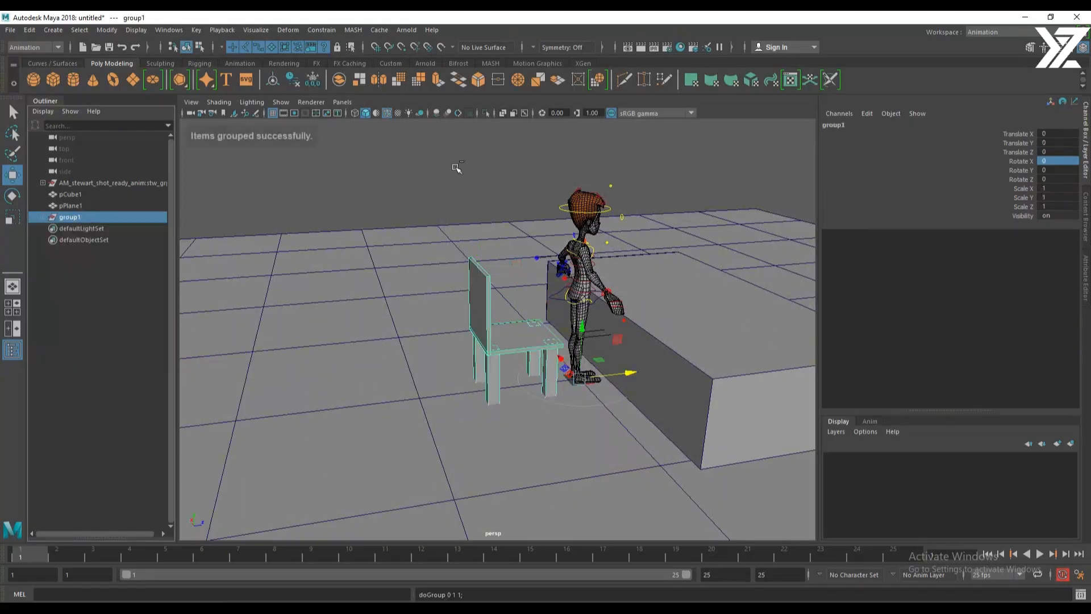
Center the pivot of the chair parts' group and rename the group chair
click(100, 29)
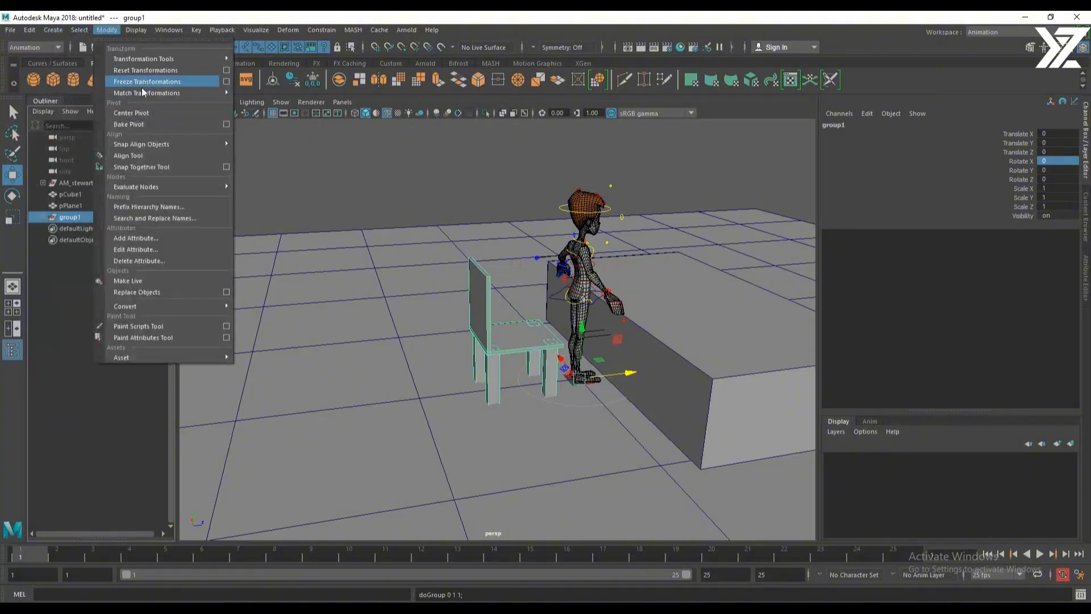
click(133, 112)
alt+drag(527, 389, 553, 401)
double_click(77, 216)
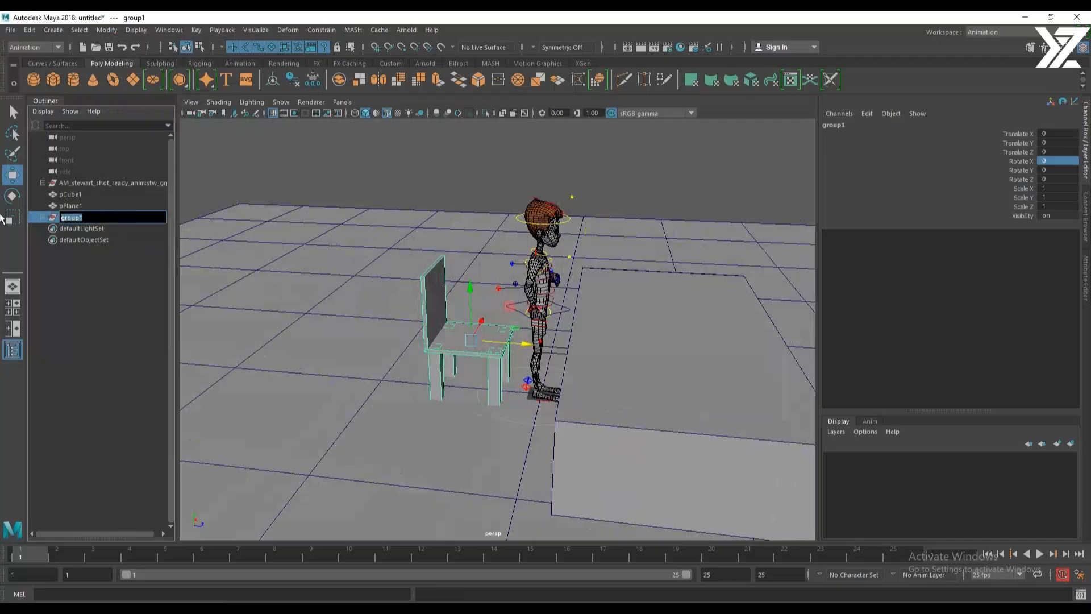
text(chair)
key(Return)
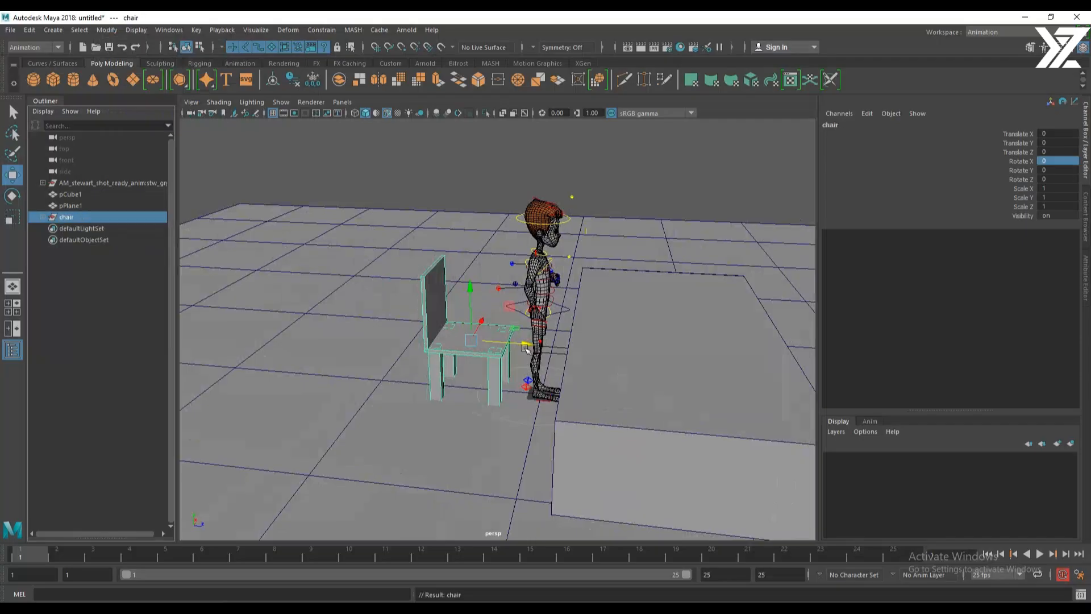
drag(526, 348, 594, 379)
key(ctrl+z)
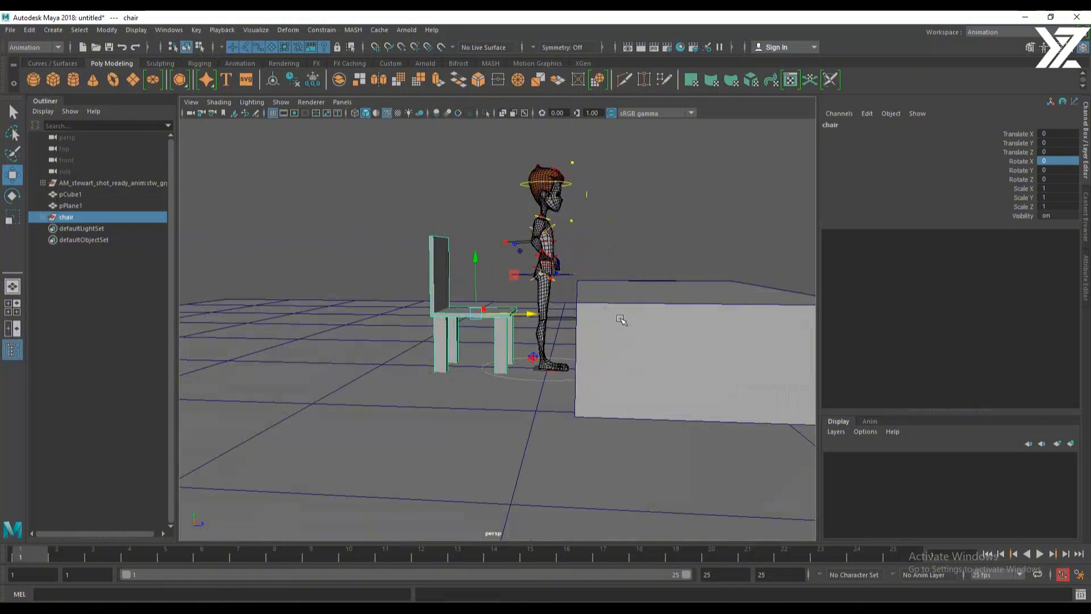
Lower and pull back the character's COG control to about Y -34.6, Z -39.3, posing it seated at the chair
alt+right_drag(401, 335, 534, 387)
alt+middle_drag(539, 359, 575, 397)
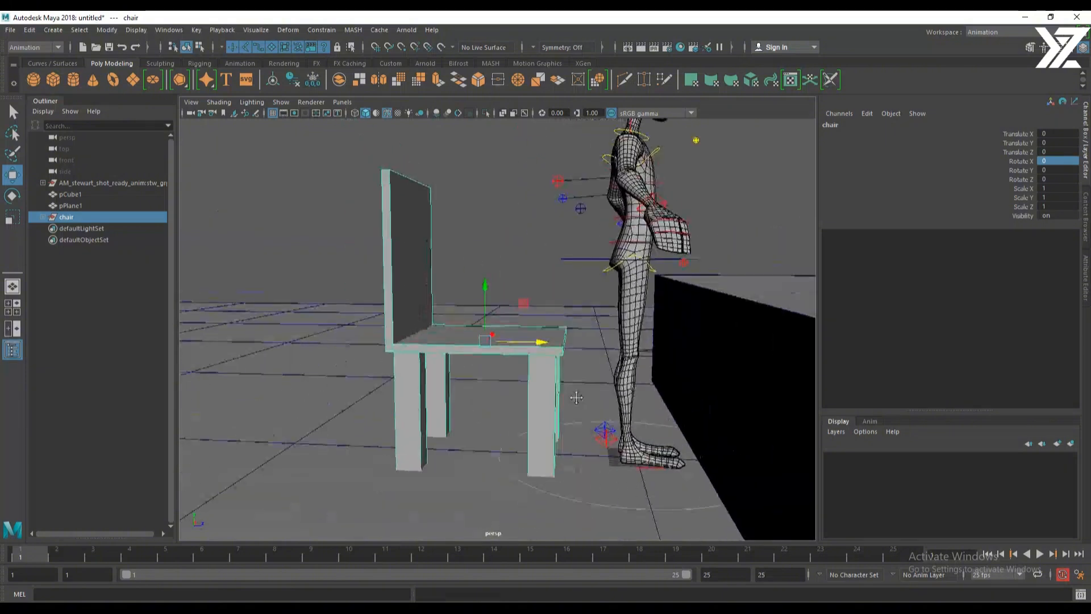
alt+drag(574, 397, 573, 297)
click(578, 252)
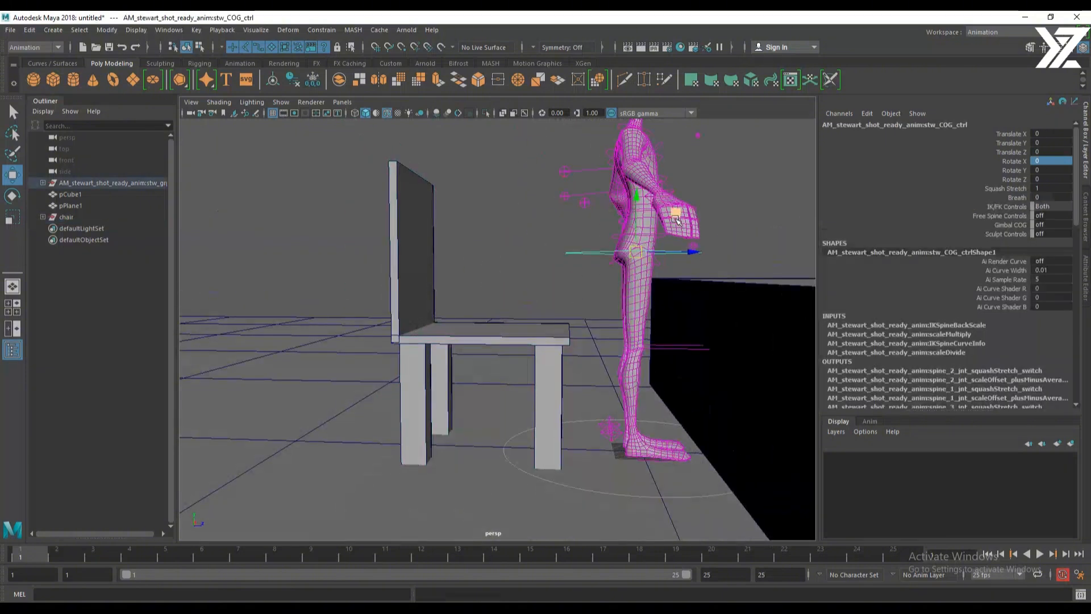
drag(689, 227, 586, 293)
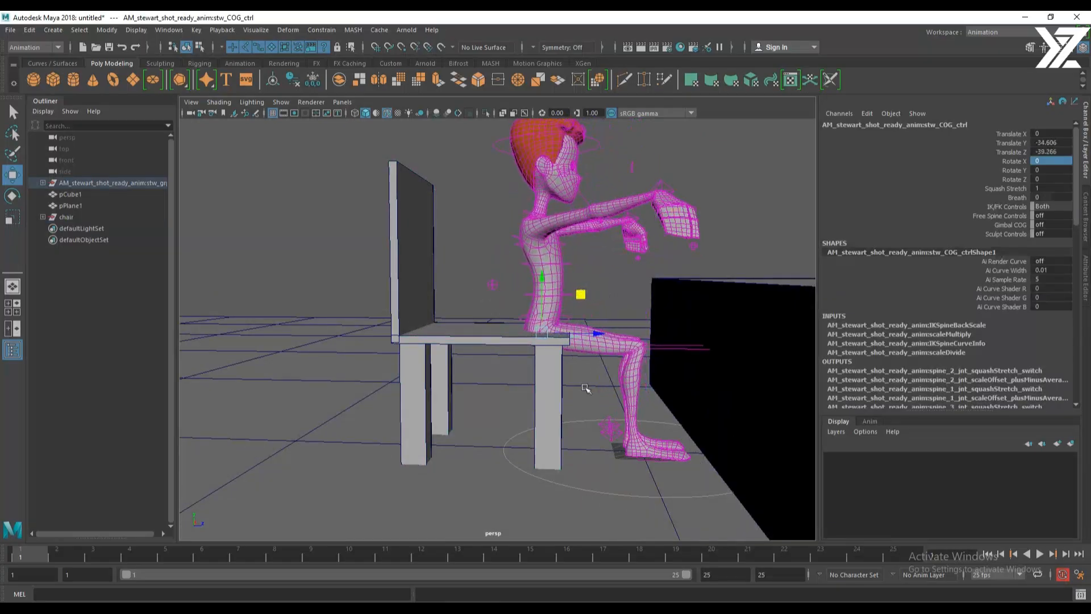
Move the chair group slightly down and forward to about Z 22.2 beneath the seated character
alt+middle_drag(585, 388, 620, 319)
alt+drag(620, 320, 364, 277)
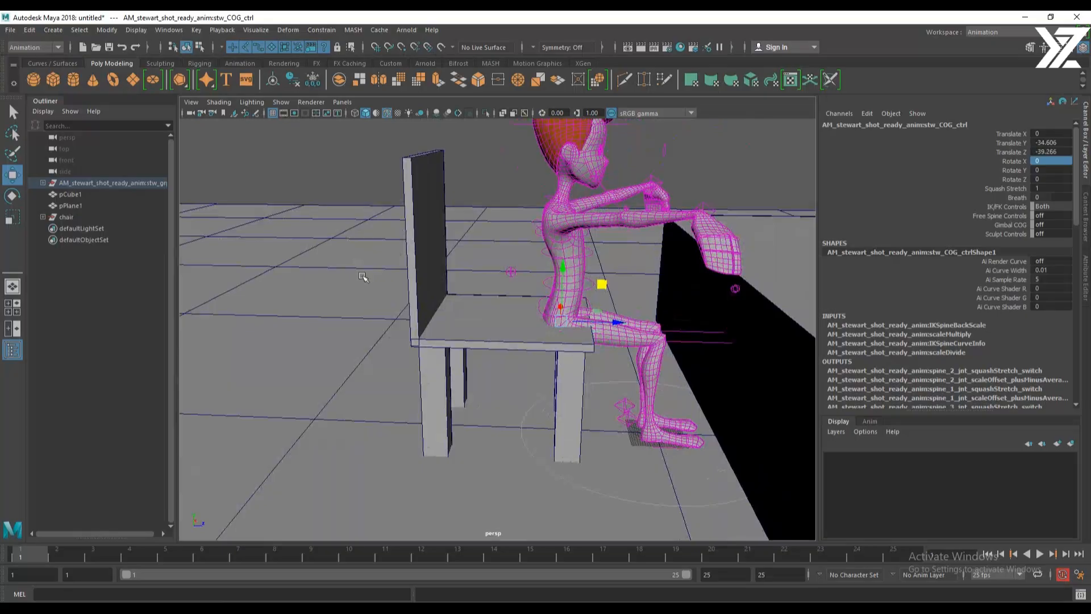
click(66, 216)
drag(508, 269, 512, 289)
alt+drag(585, 310, 608, 317)
mouse_move(688, 314)
alt+mouse_down()
mouse_move(672, 310)
mouse_move(680, 320)
alt+mouse_up()
alt+right_drag(728, 324, 588, 305)
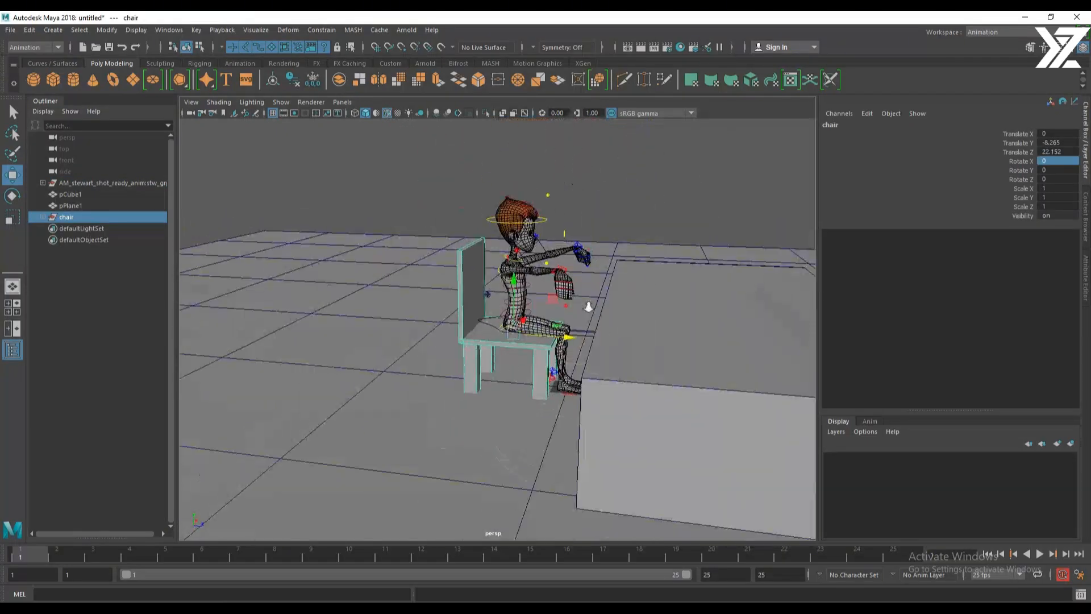
Delete the table box's side face that faces the chair, leaving legroom, and return to object selection
alt+drag(587, 304, 608, 315)
alt+middle_drag(675, 321, 560, 309)
mouse_move(560, 309)
alt+mouse_down()
mouse_move(543, 324)
mouse_move(606, 292)
mouse_move(547, 314)
alt+mouse_up()
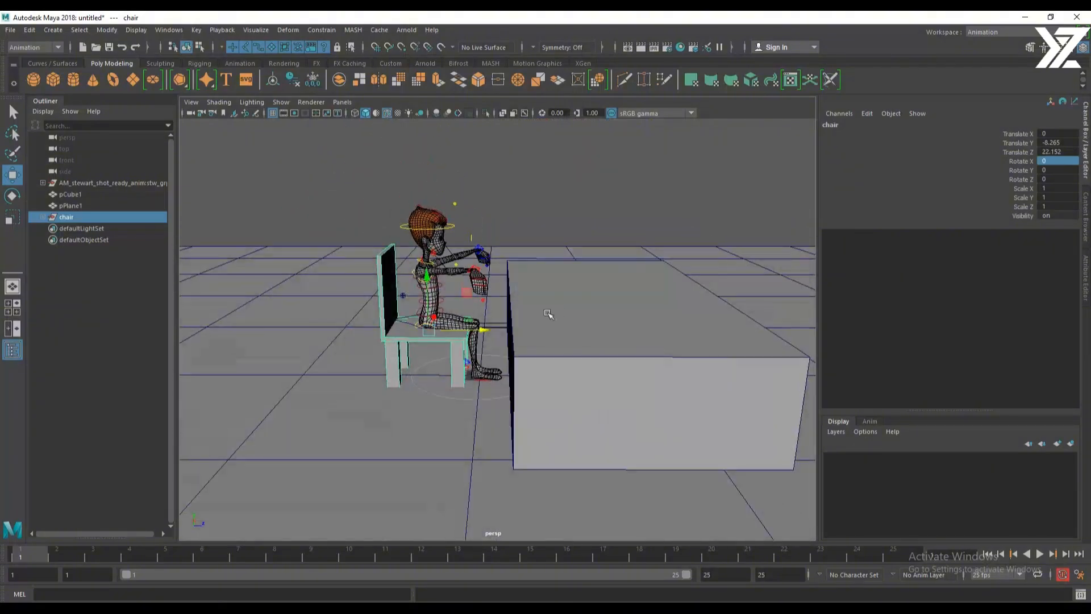
click(568, 292)
drag(659, 333, 578, 378)
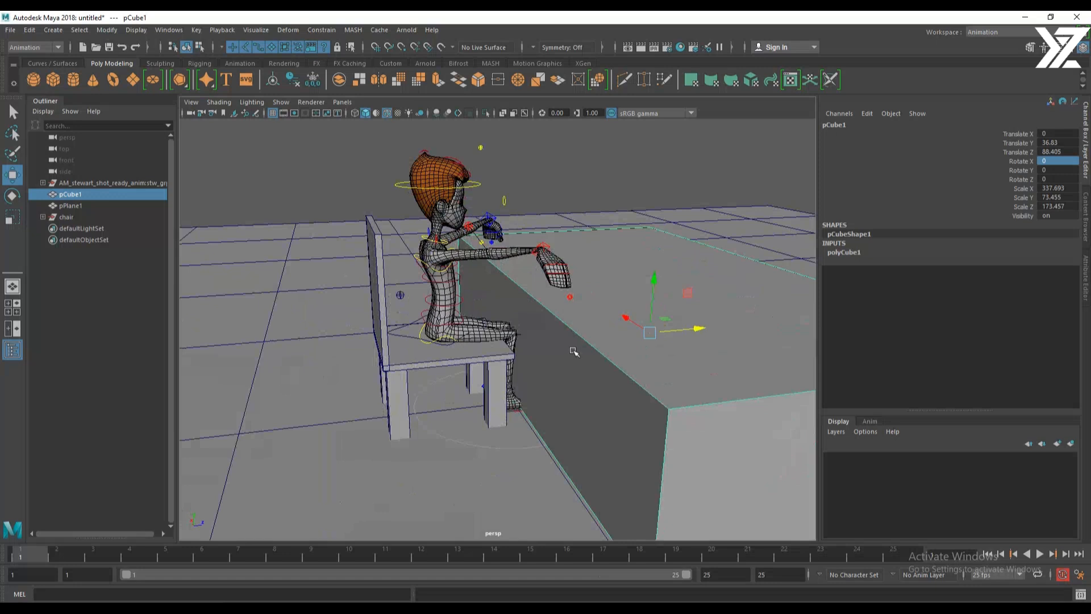
right_drag(590, 332, 589, 319)
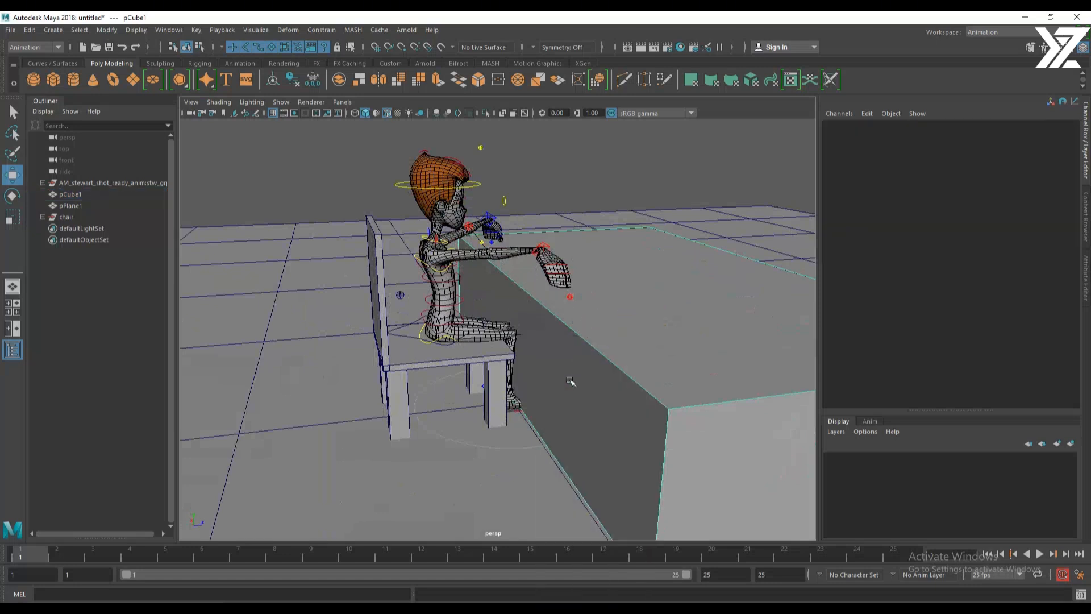
click(616, 348)
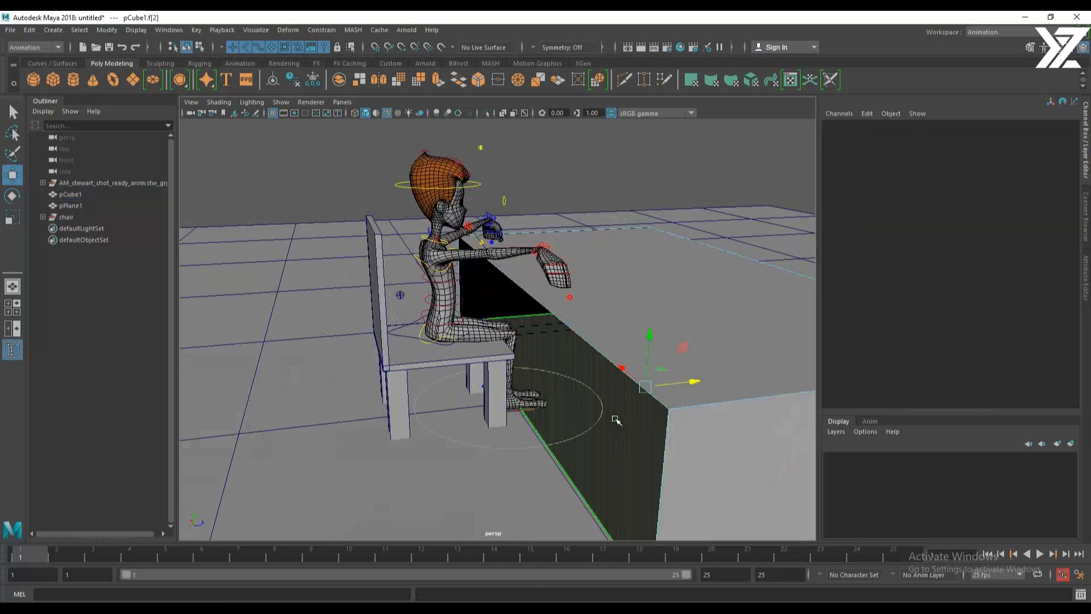
key(Delete)
right_drag(705, 286, 759, 269)
Scale the table box to about 164.7 in X and 91.9 in Z and move it to about Z 23.1
click(758, 224)
scroll(621, 324, down, 4)
alt+drag(621, 324, 658, 358)
scroll(621, 349, up, 3)
scroll(657, 358, down, 3)
key(r)
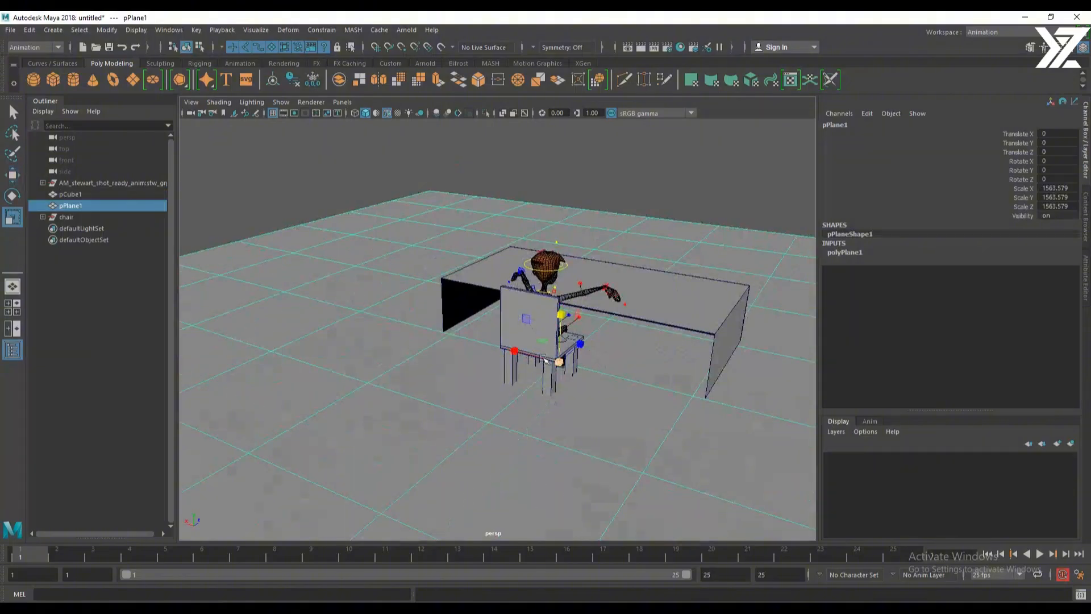
click(704, 295)
drag(549, 297, 577, 300)
alt+drag(668, 309, 579, 310)
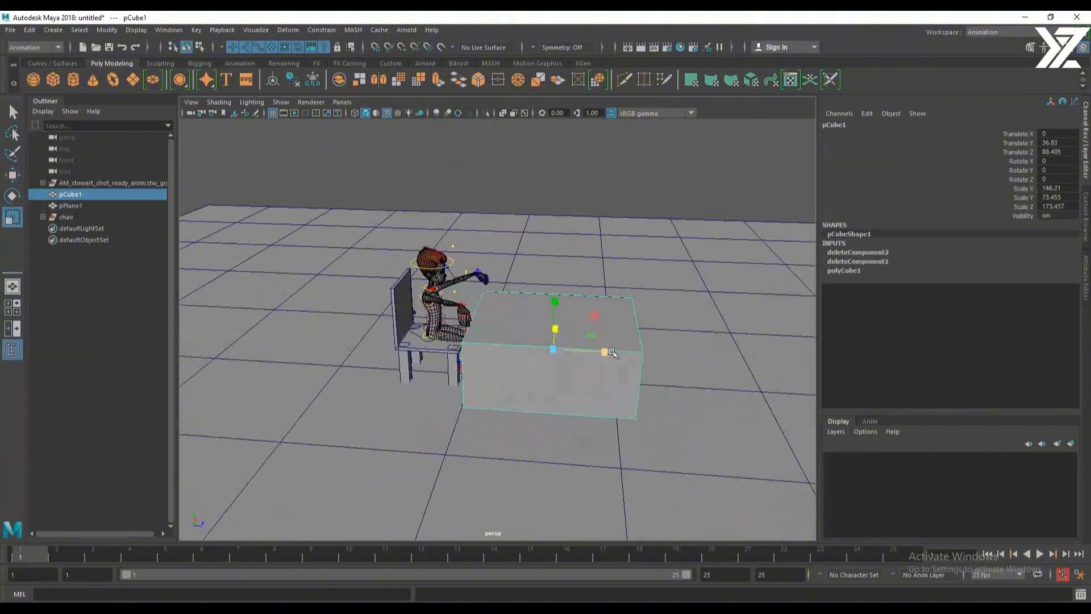
drag(607, 352, 580, 351)
alt+drag(580, 352, 520, 312)
key(w)
drag(630, 336, 570, 339)
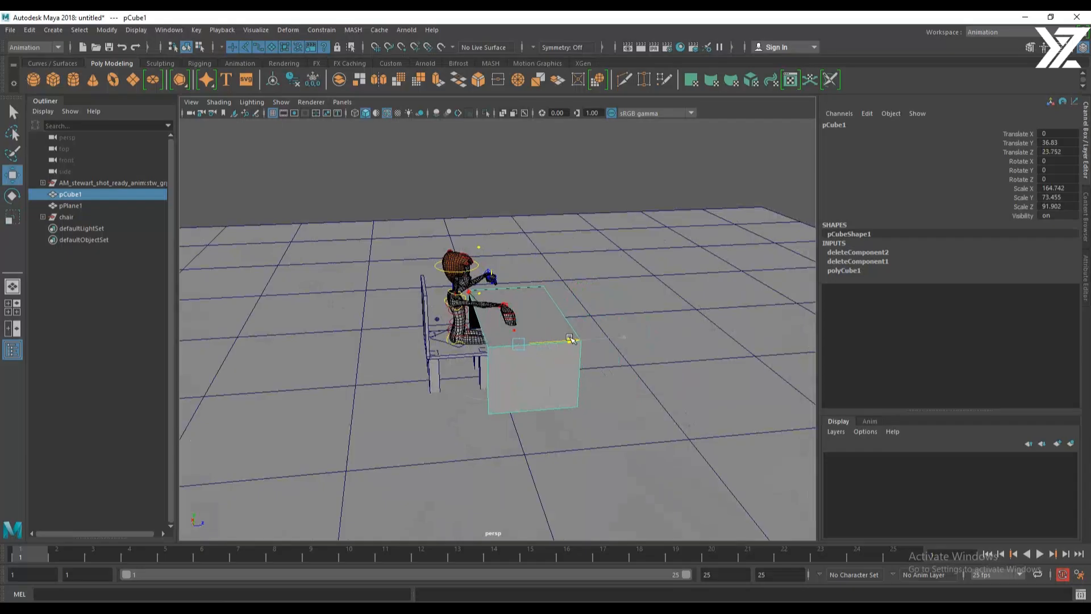
Bend the upper body forward with the spine IK shoulder control at about Y -1.6, Z 3.7, rotated about 63.4° in X
alt+middle_drag(550, 368, 610, 377)
alt+right_drag(610, 378, 676, 373)
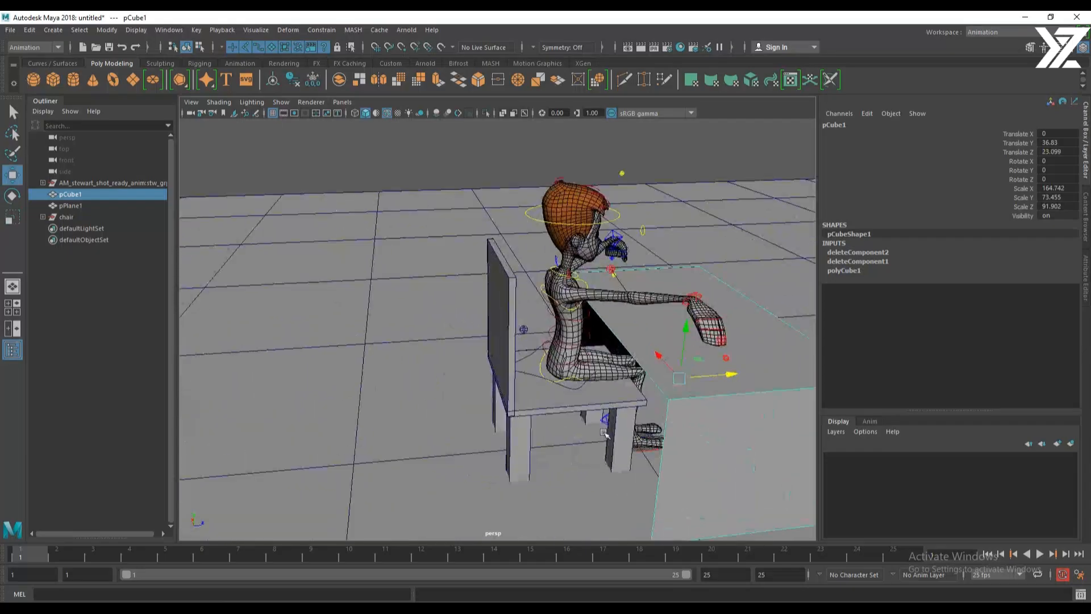
alt+drag(653, 370, 616, 378)
alt+right_drag(597, 378, 548, 374)
alt+drag(548, 374, 511, 355)
alt+right_drag(369, 228, 427, 210)
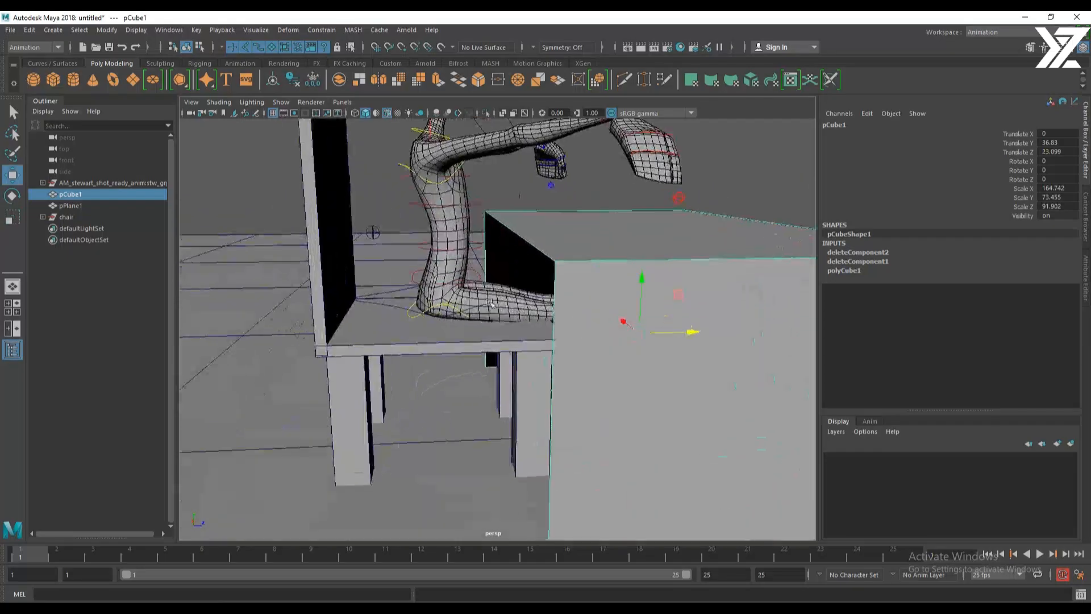
alt+middle_drag(426, 202, 433, 286)
click(433, 279)
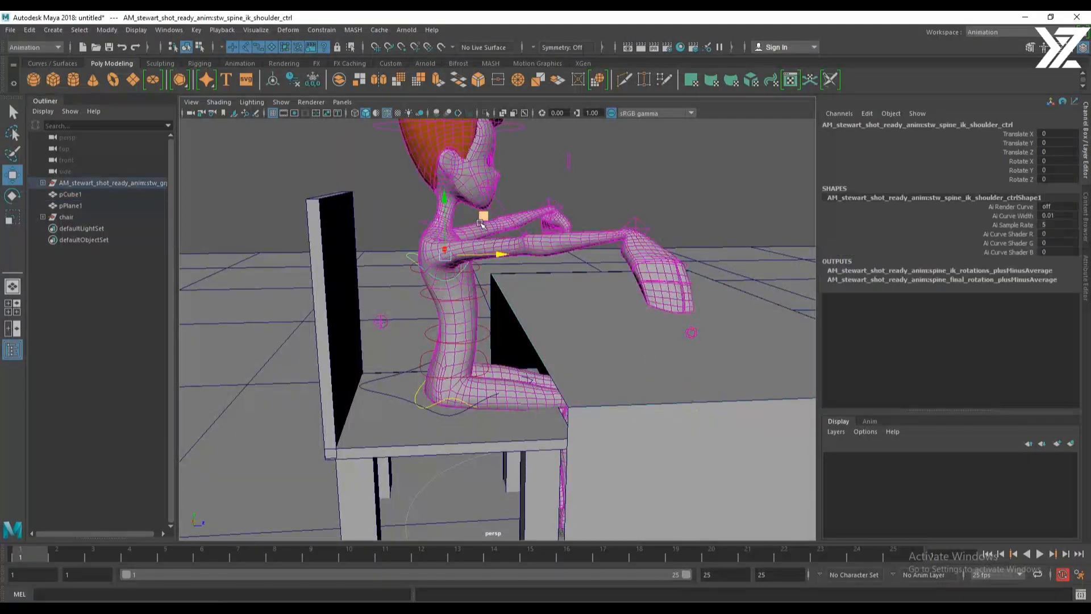
drag(481, 223, 497, 370)
key(e)
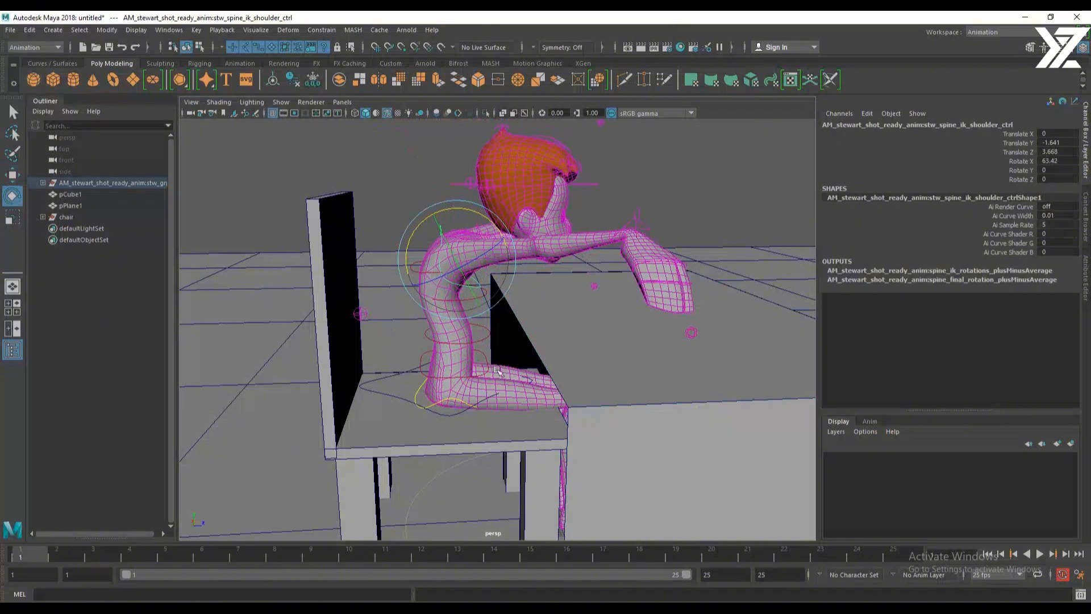
Curve the lower spine with its control and shift the shoulder control forward and down over the table
click(487, 357)
drag(493, 307, 469, 352)
key(w)
drag(492, 307, 462, 302)
click(475, 288)
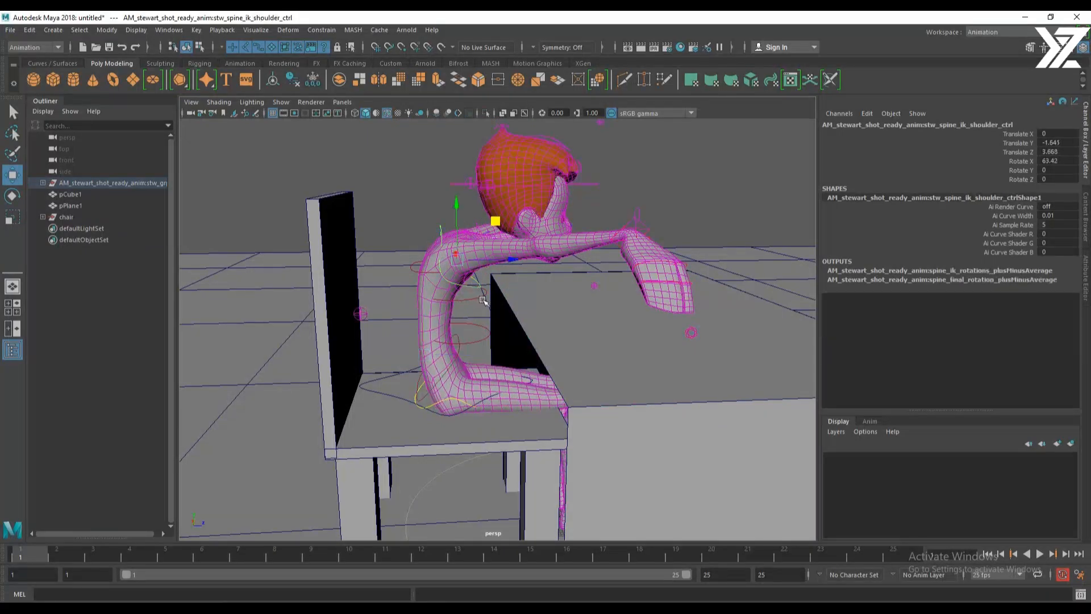
drag(499, 218, 541, 248)
Rotate the head control so the head tips down toward the tabletop
click(617, 218)
key(e)
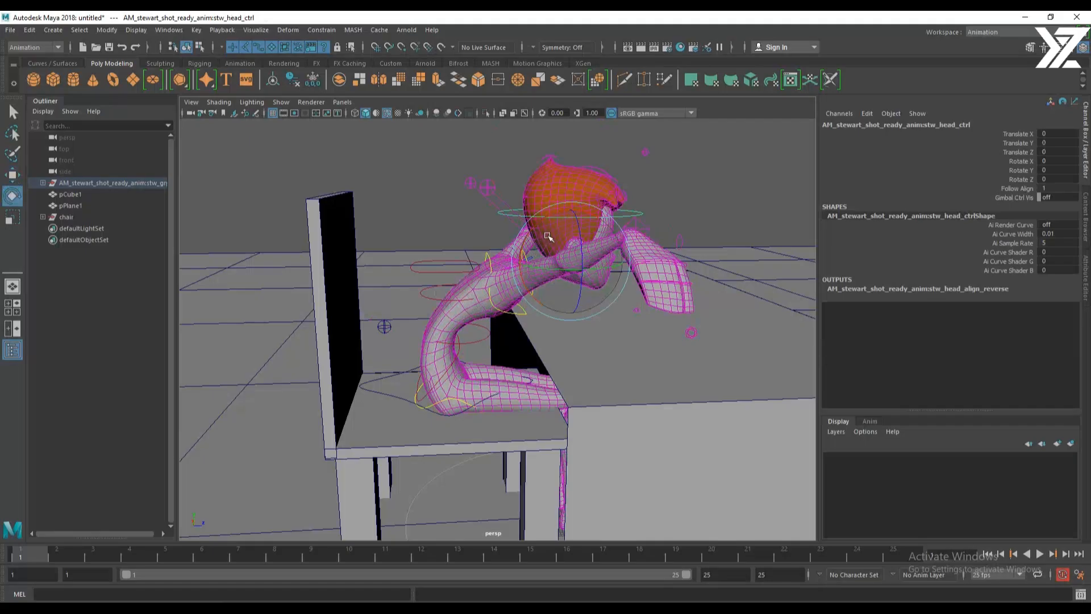
drag(617, 218, 608, 192)
Place the right arm IK control on the tabletop at about X 38.8, Y -54.6, Z 30.1, rotated about -12.5, 63.9, -14.8
alt+drag(646, 342, 533, 382)
click(578, 301)
key(w)
alt+drag(534, 378, 546, 250)
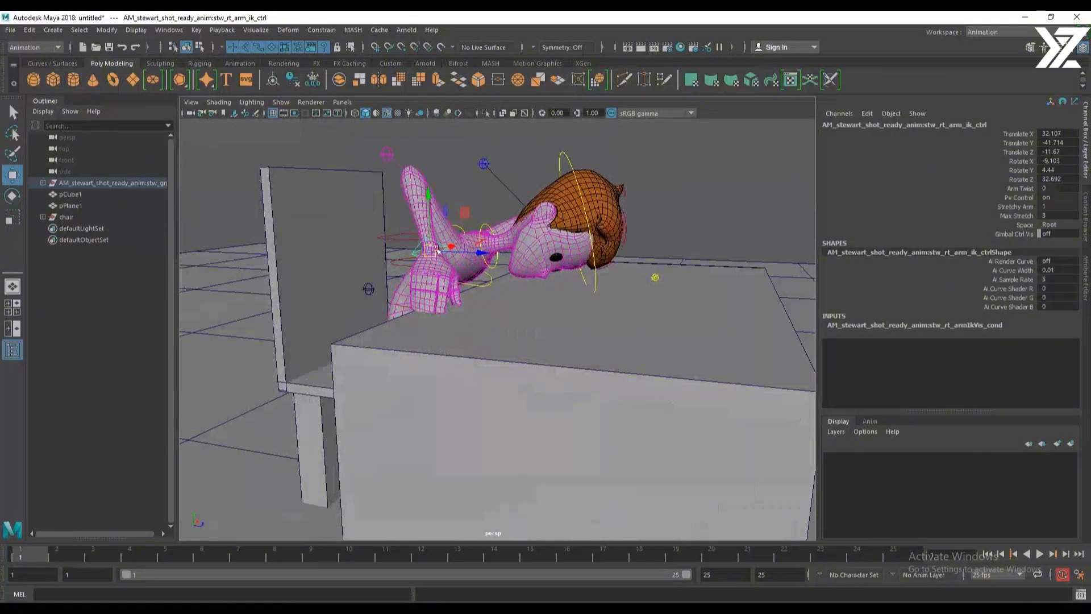
drag(435, 250, 548, 305)
key(ctrl+z)
drag(458, 245, 628, 264)
key(e)
alt+drag(519, 225, 374, 227)
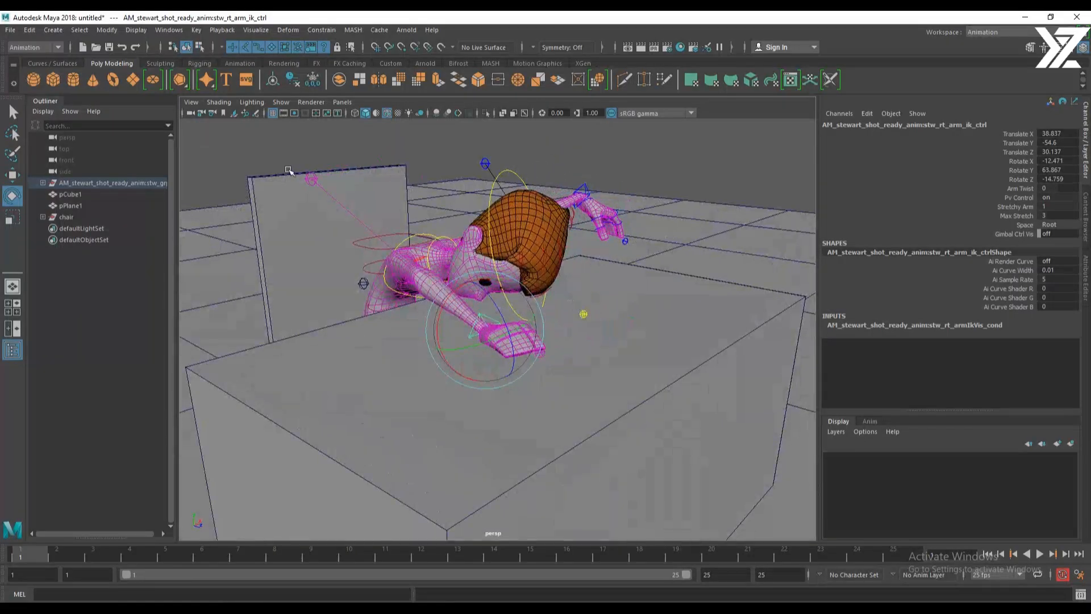
Lower the right elbow pole vector control to about X -13.3, Y -52.2, Z 6.6
click(307, 177)
key(w)
click(310, 179)
drag(312, 181, 286, 316)
Add the table box and floor plane to a new display layer and set the layer to reference
alt+drag(495, 335, 609, 353)
alt+right_drag(609, 353, 500, 314)
alt+drag(500, 314, 581, 356)
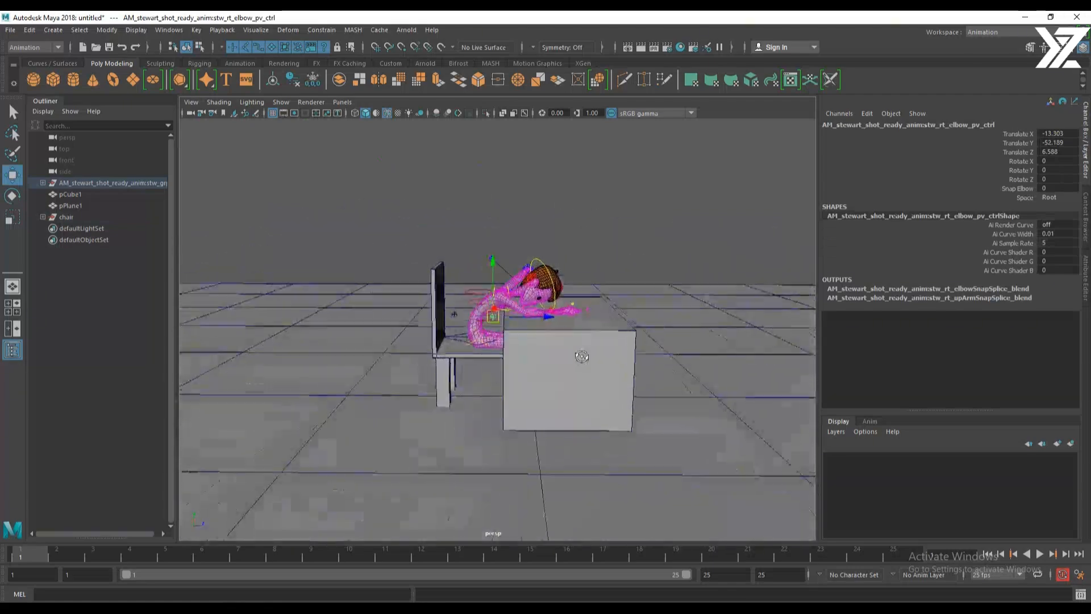
alt+right_drag(438, 360, 556, 397)
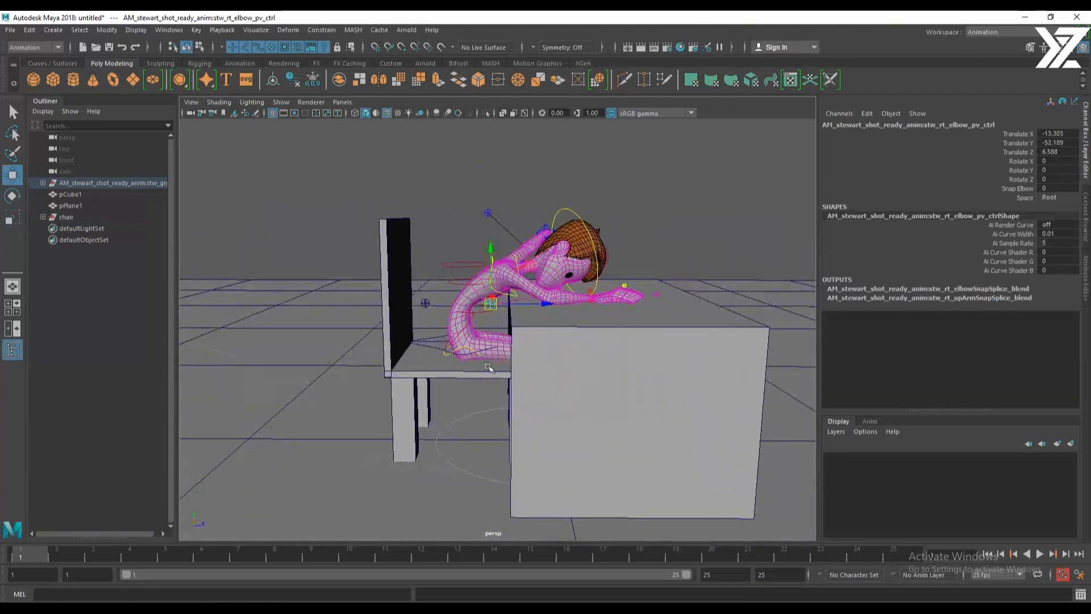
click(594, 358)
ctrl+click(79, 207)
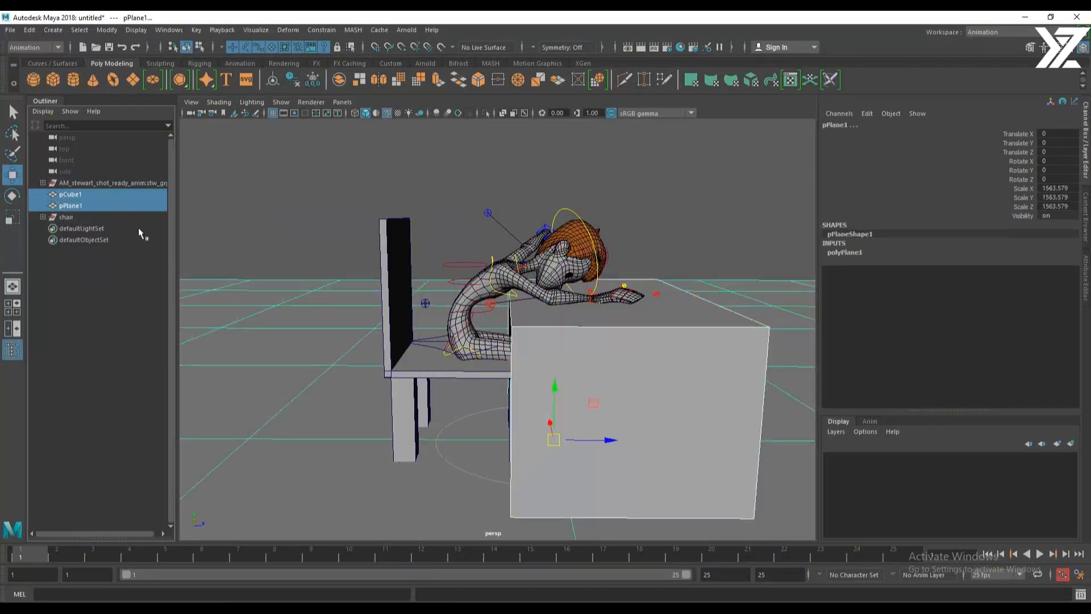
click(1071, 443)
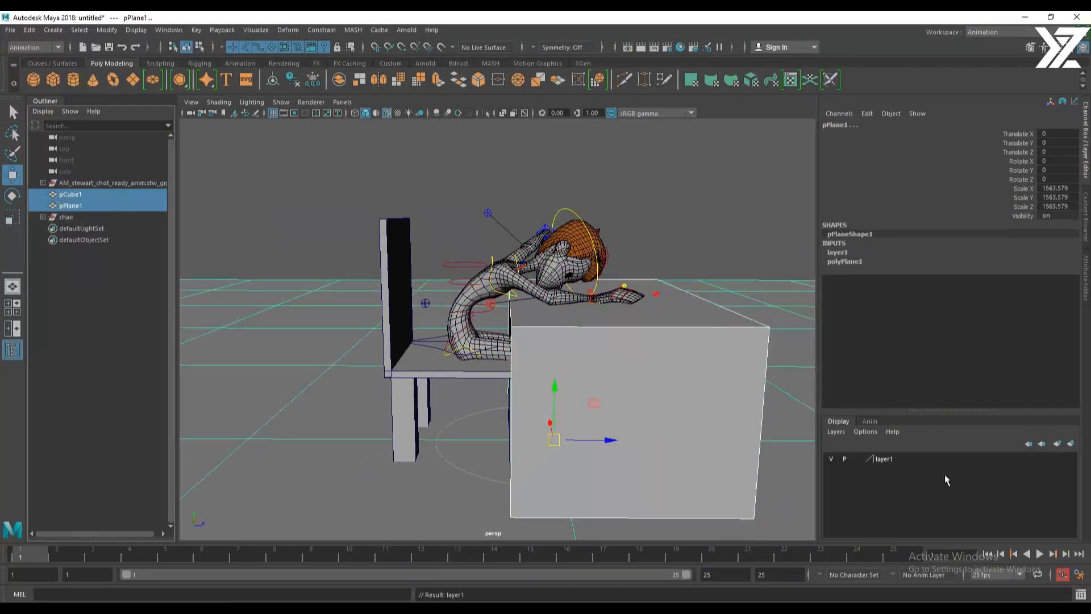
click(857, 459)
click(858, 459)
click(733, 242)
drag(718, 289, 746, 390)
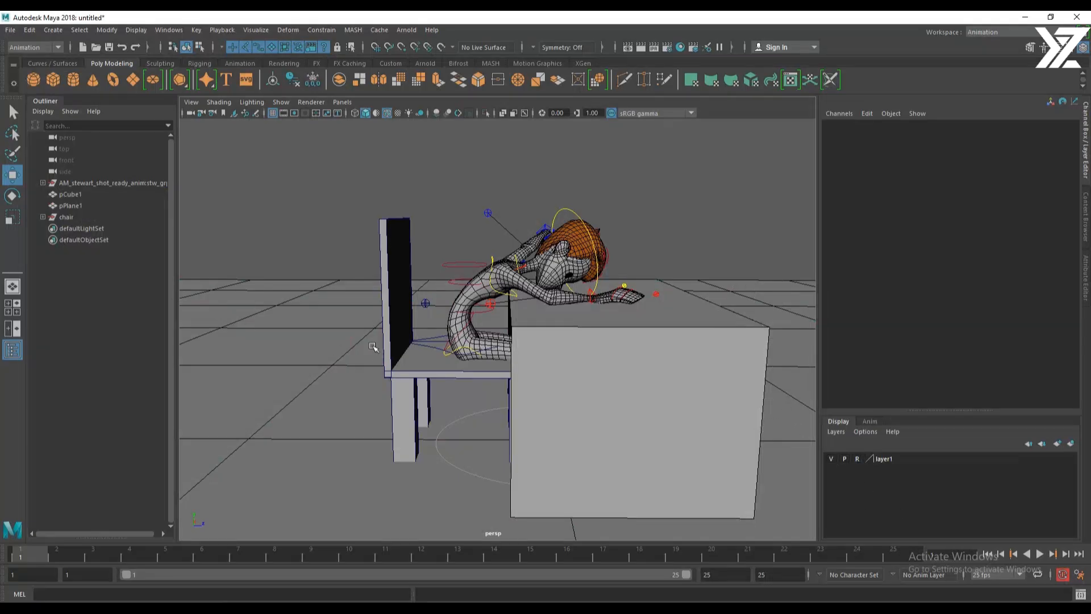
Rename the chair group chair_grp
click(396, 354)
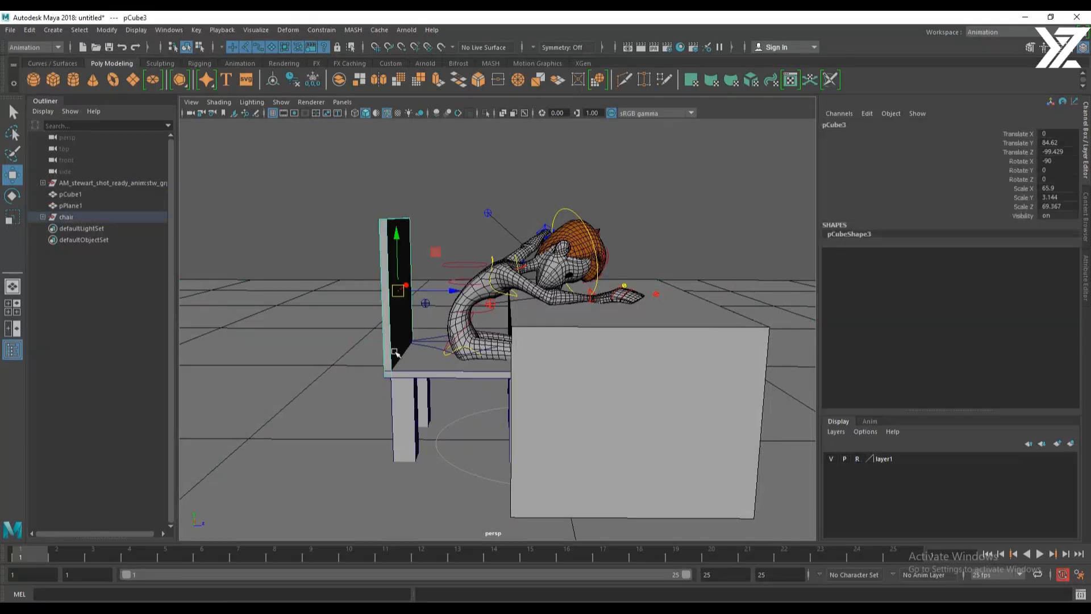
click(67, 217)
double_click(70, 218)
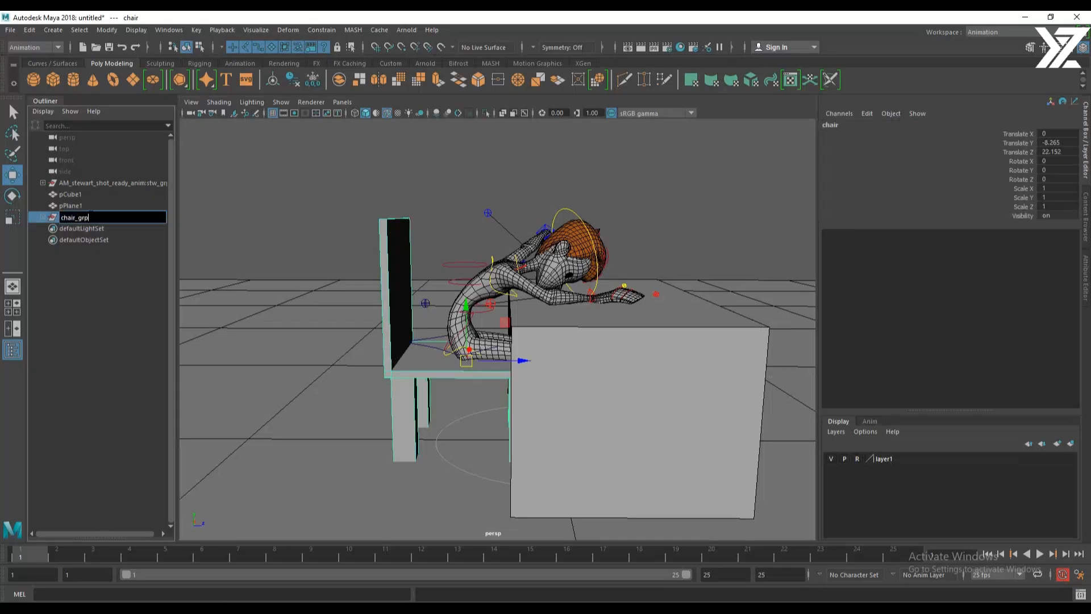
key(Return)
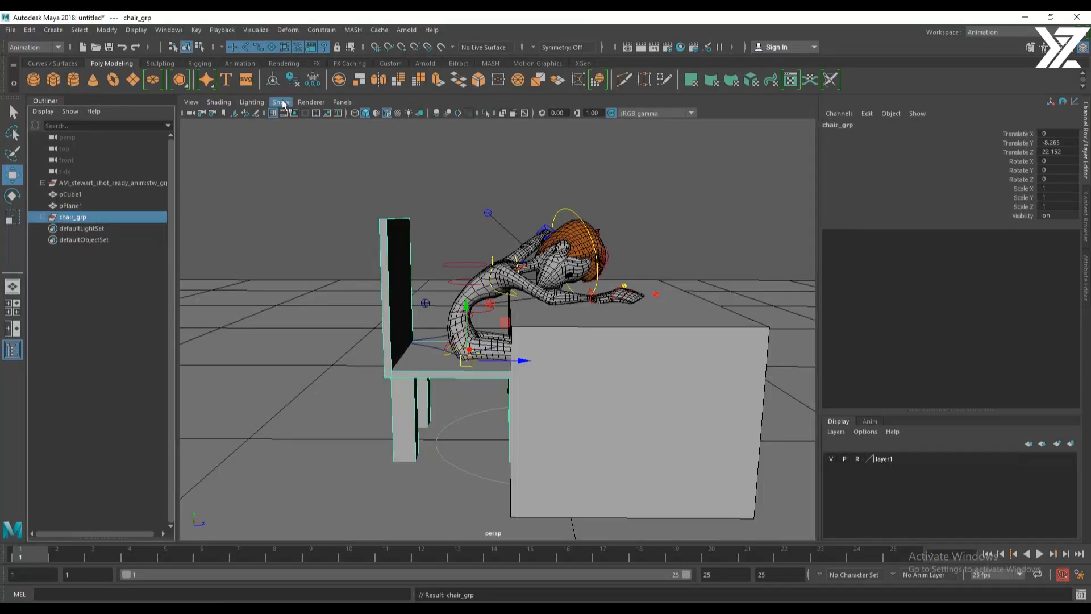
Move chair_grp forward toward the table to about Z 45.1
click(107, 30)
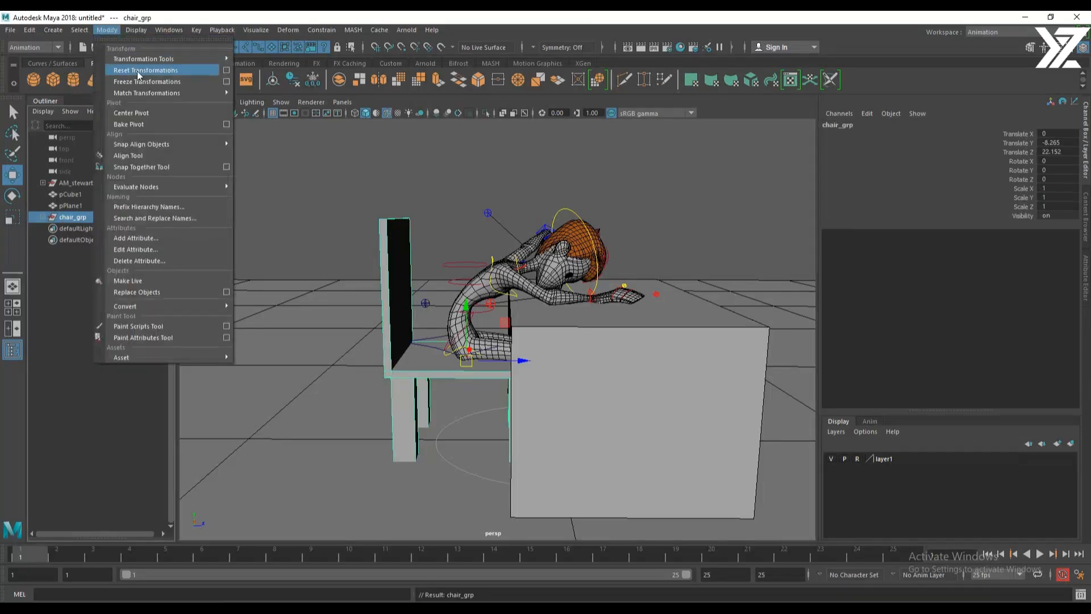
click(425, 364)
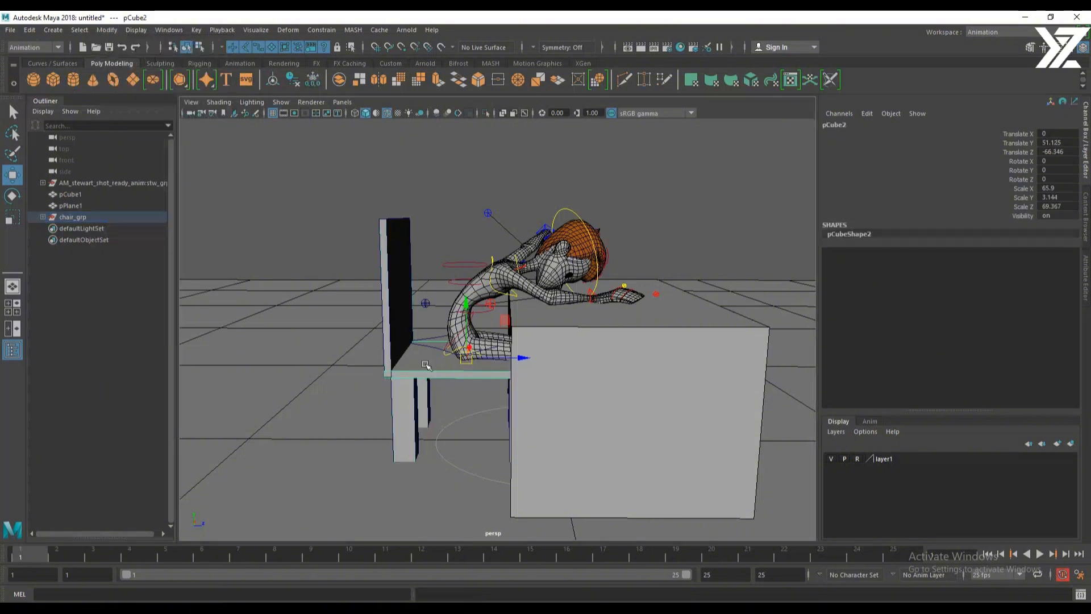
click(71, 217)
drag(517, 360, 567, 362)
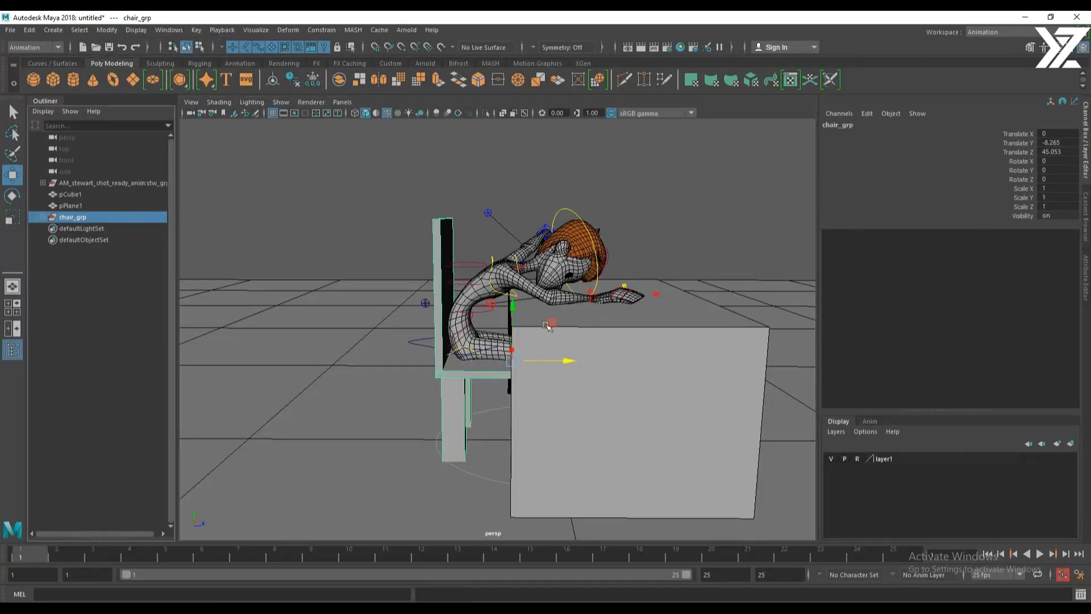
Add chair_grp to a new display layer, layer2, and set that layer to reference
alt+drag(547, 325, 616, 378)
scroll(586, 372, down, 5)
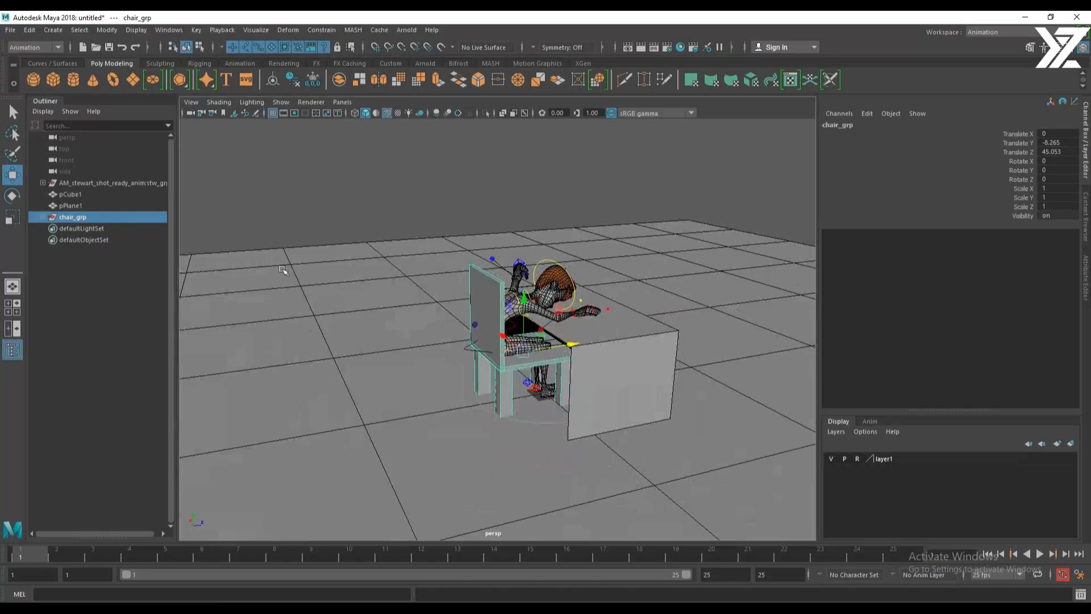
click(1073, 444)
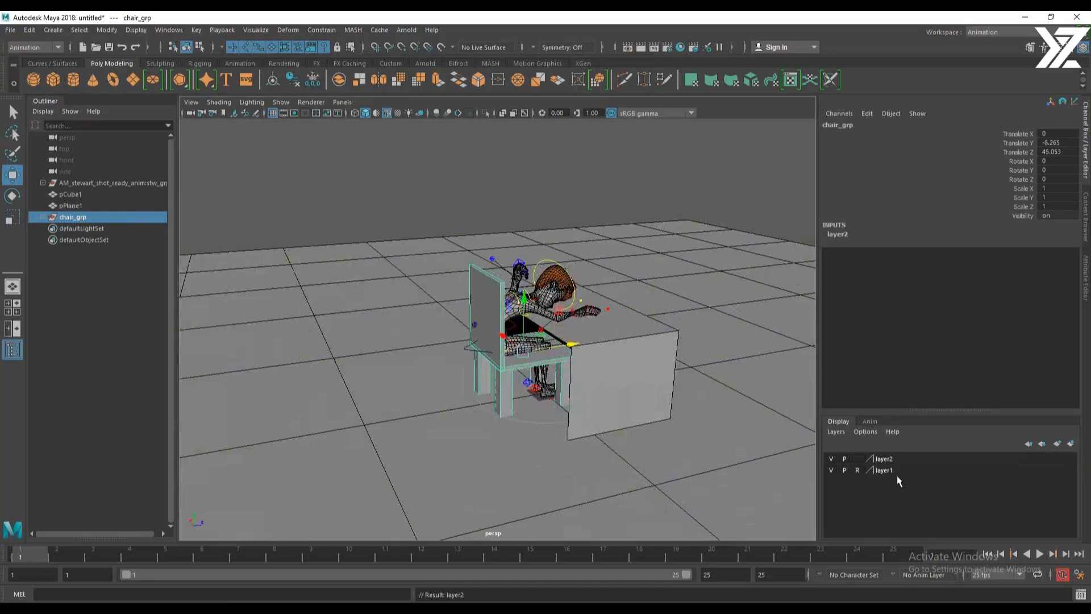
click(858, 458)
click(858, 458)
alt+drag(630, 393, 589, 393)
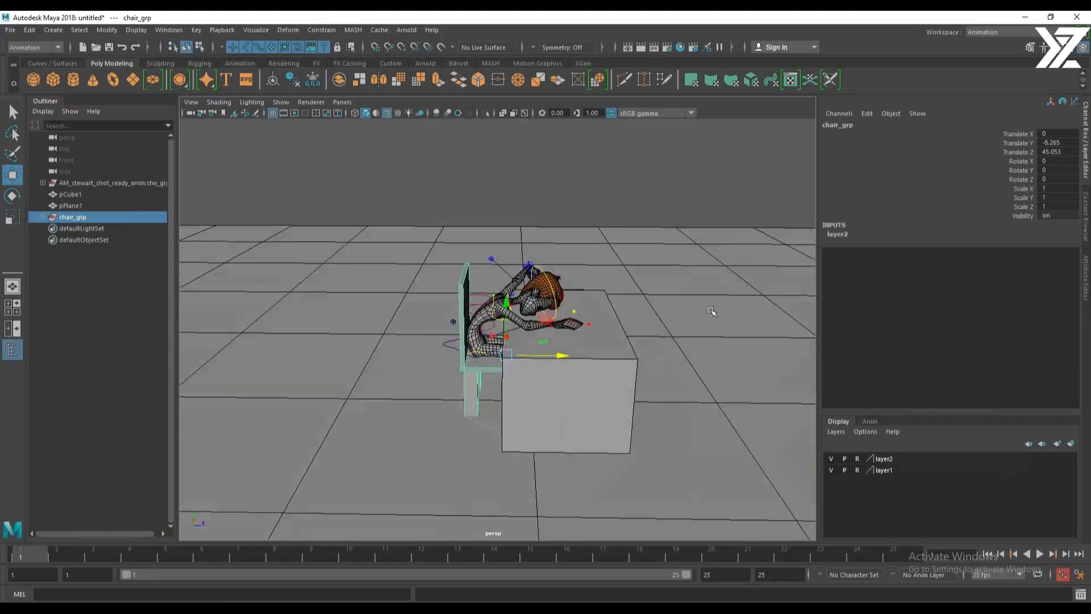
click(712, 311)
Select all of the character's rig controls and reset their translate and rotate values to 0
alt+drag(501, 422, 510, 418)
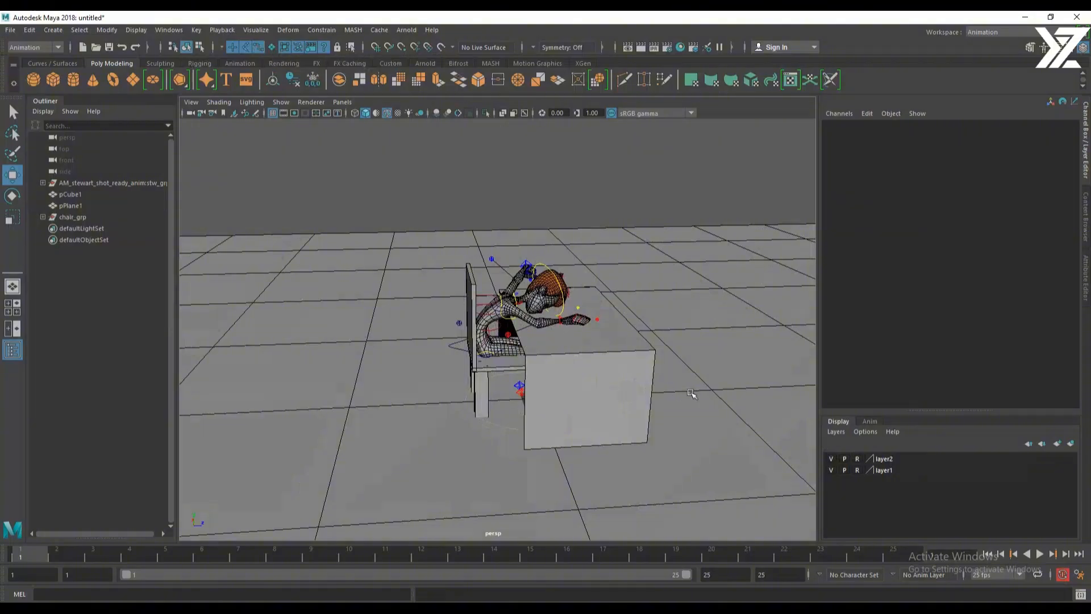
alt+drag(691, 393, 671, 387)
drag(390, 231, 701, 497)
alt+drag(551, 343, 413, 372)
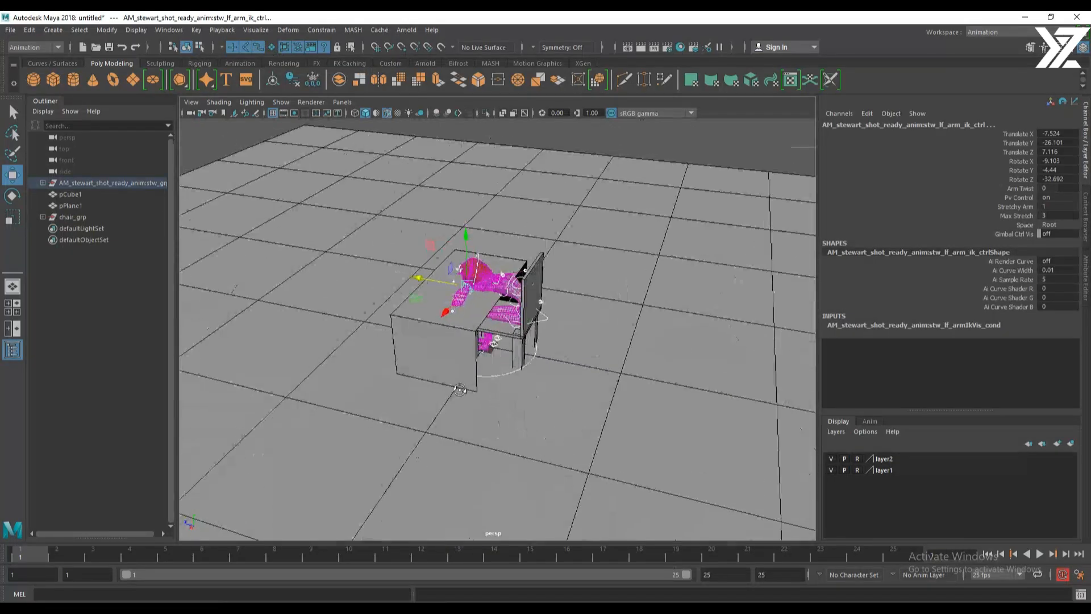
alt+right_drag(461, 389, 614, 423)
alt+drag(613, 424, 665, 401)
alt+right_drag(665, 400, 592, 406)
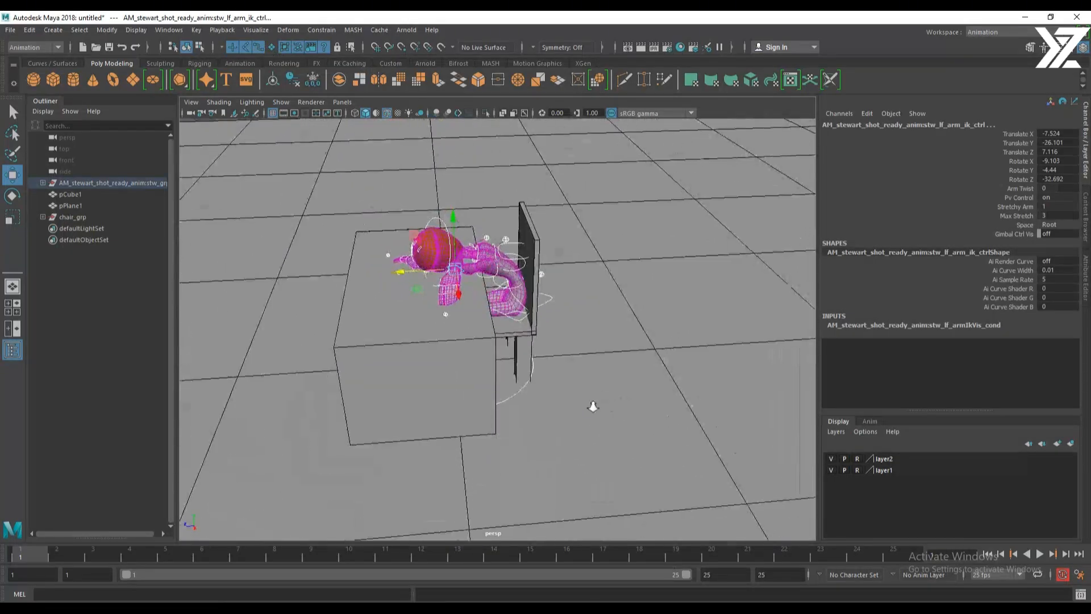
drag(1061, 135, 1059, 177)
text(0)
key(Return)
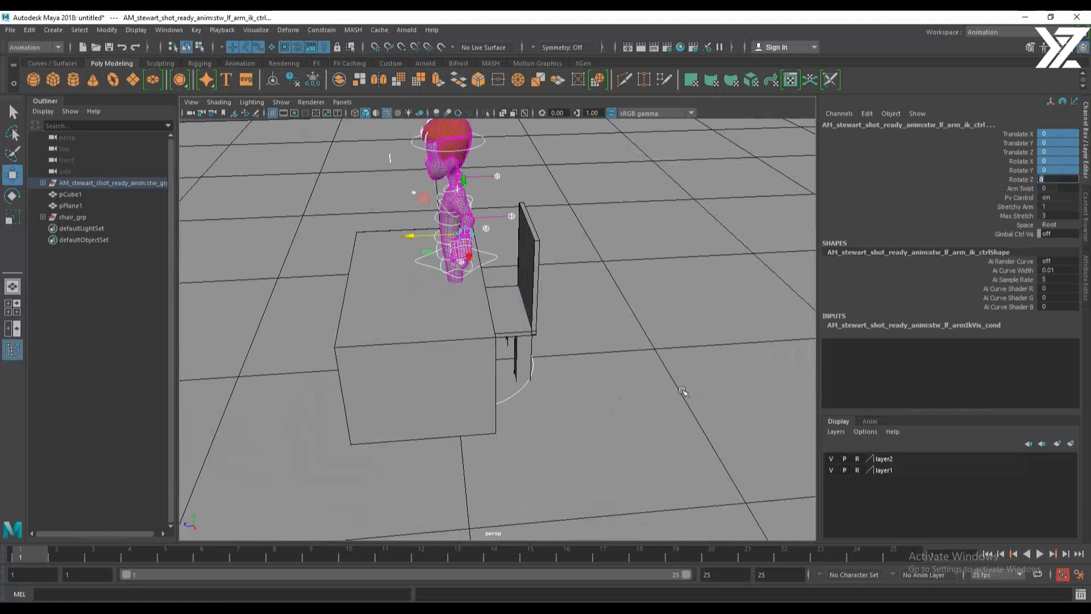
Move the character's root control away from the table and chair to about X 64.9, Z -124.1
alt+drag(682, 391, 533, 397)
click(537, 364)
drag(430, 365, 550, 423)
alt+drag(749, 404, 467, 385)
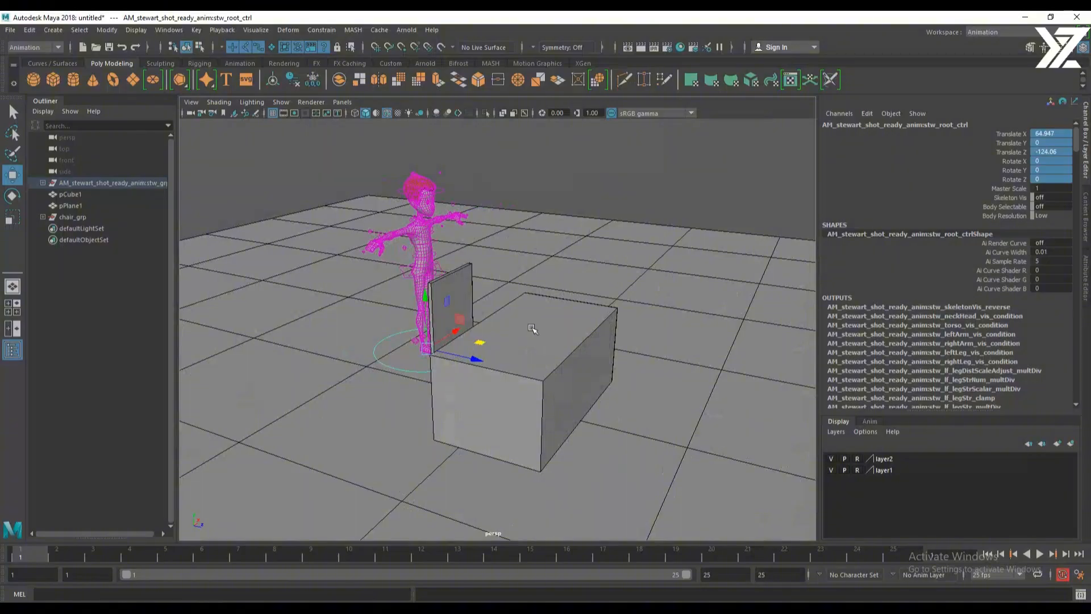
alt+drag(556, 340, 362, 345)
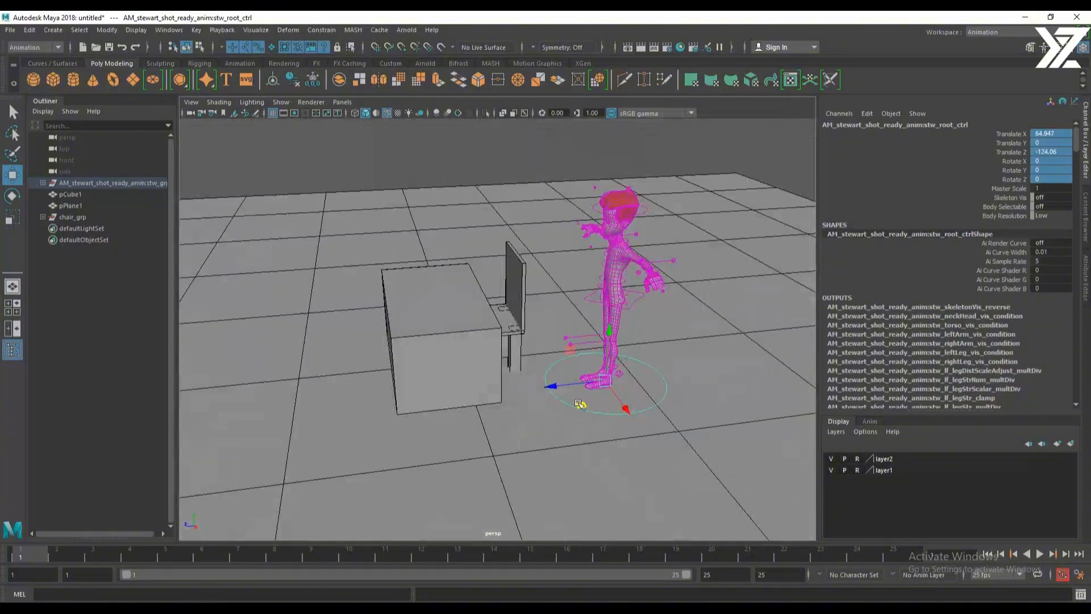
alt+drag(579, 403, 537, 385)
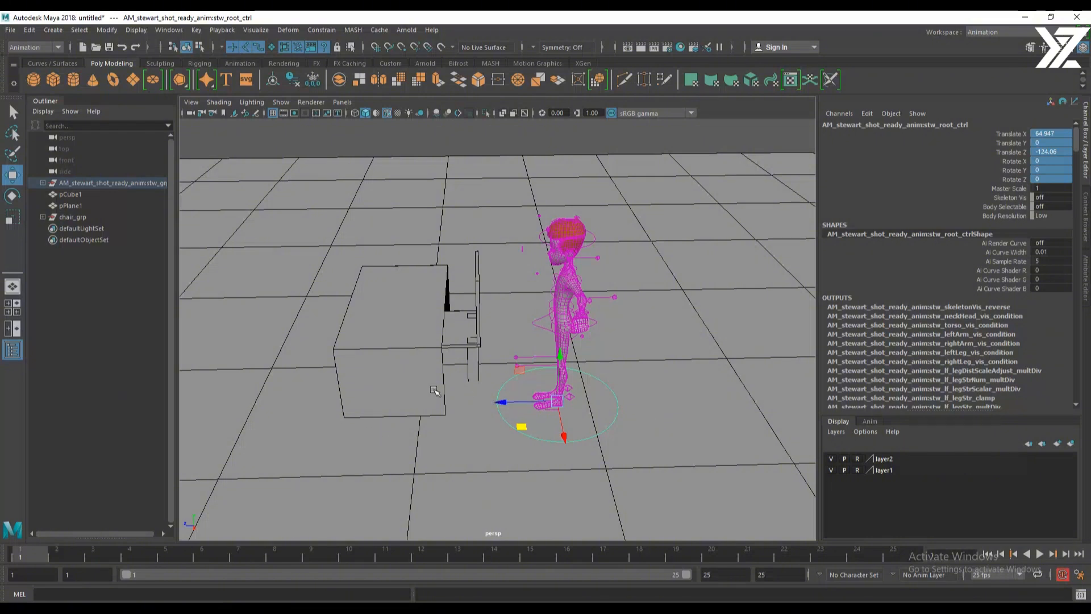
alt+drag(628, 438, 656, 436)
scroll(506, 441, up, 3)
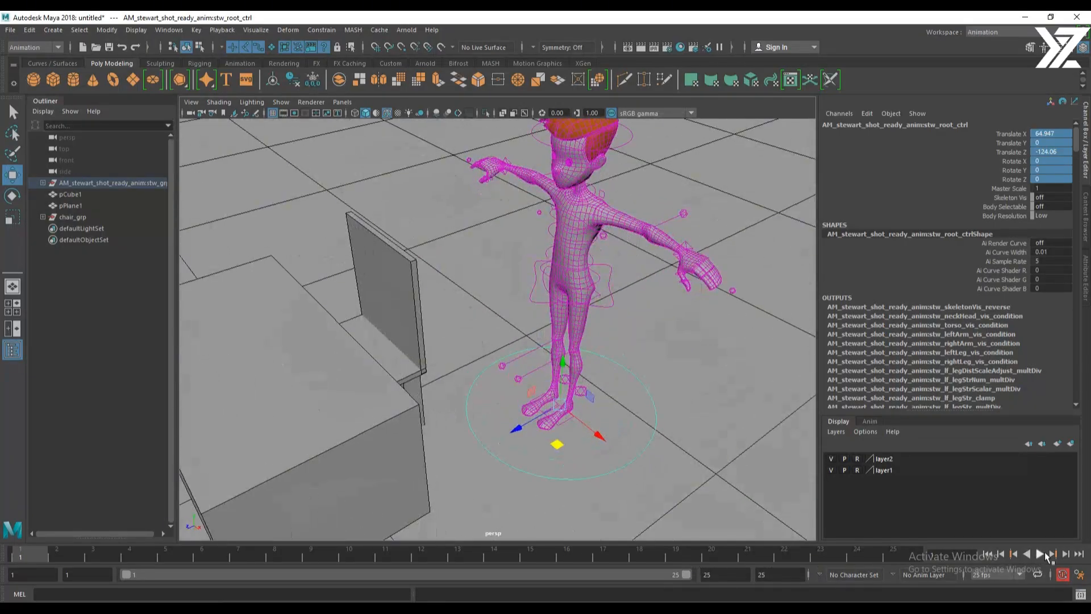
Set the default out tangent to Stepped in the animation preferences and save them
click(1080, 575)
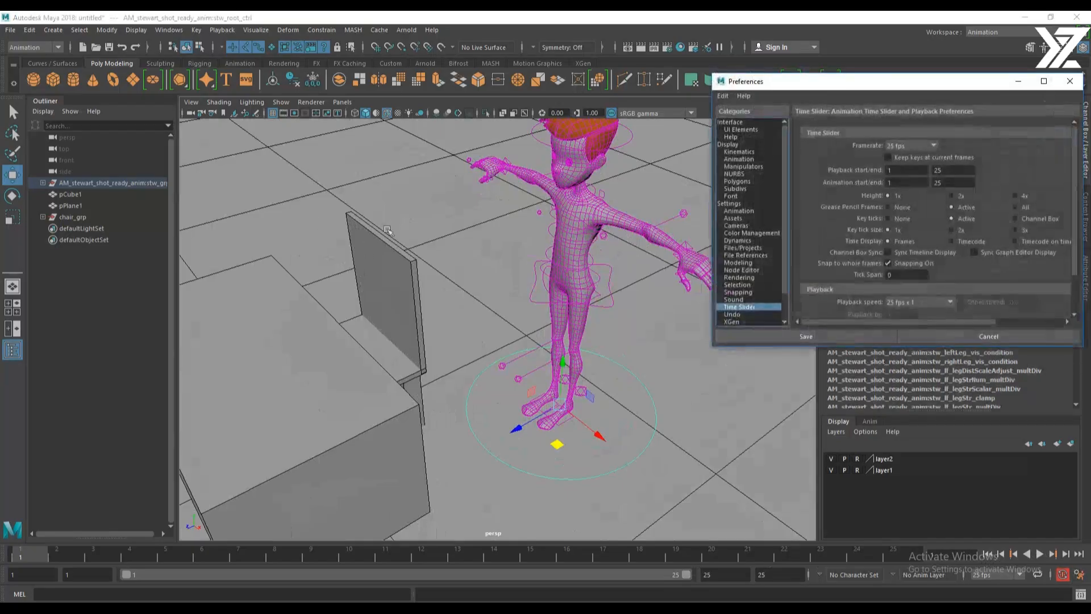
drag(815, 81, 394, 78)
click(318, 200)
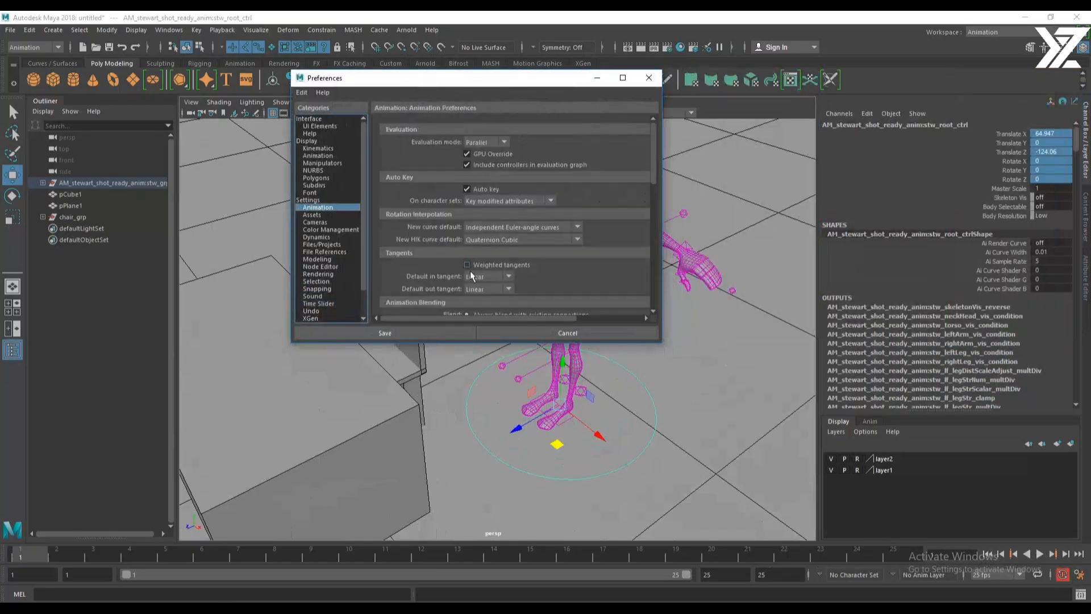
click(476, 278)
click(483, 292)
click(485, 289)
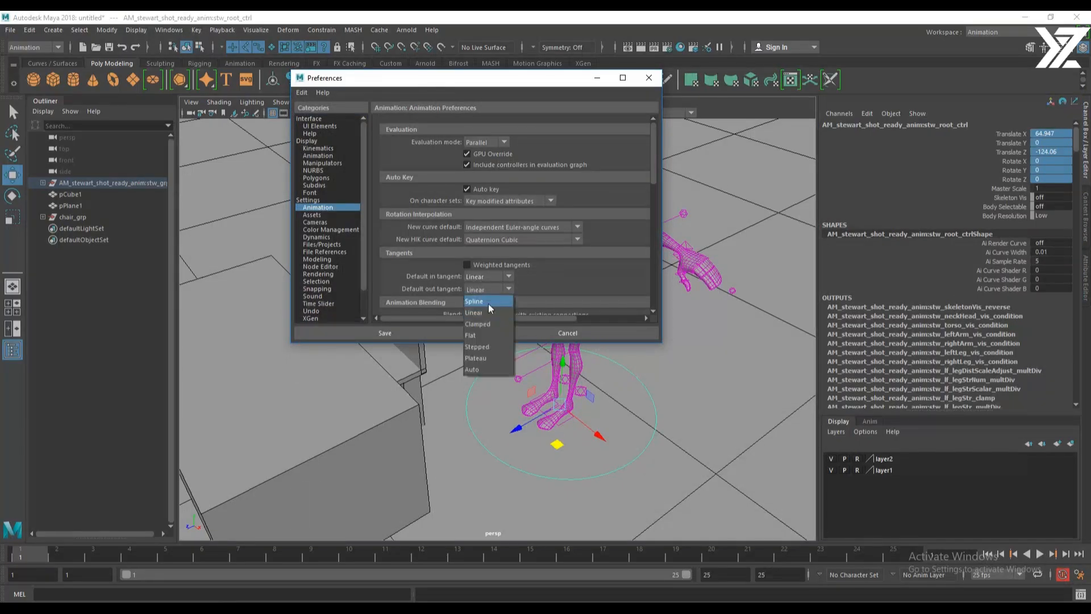
click(489, 348)
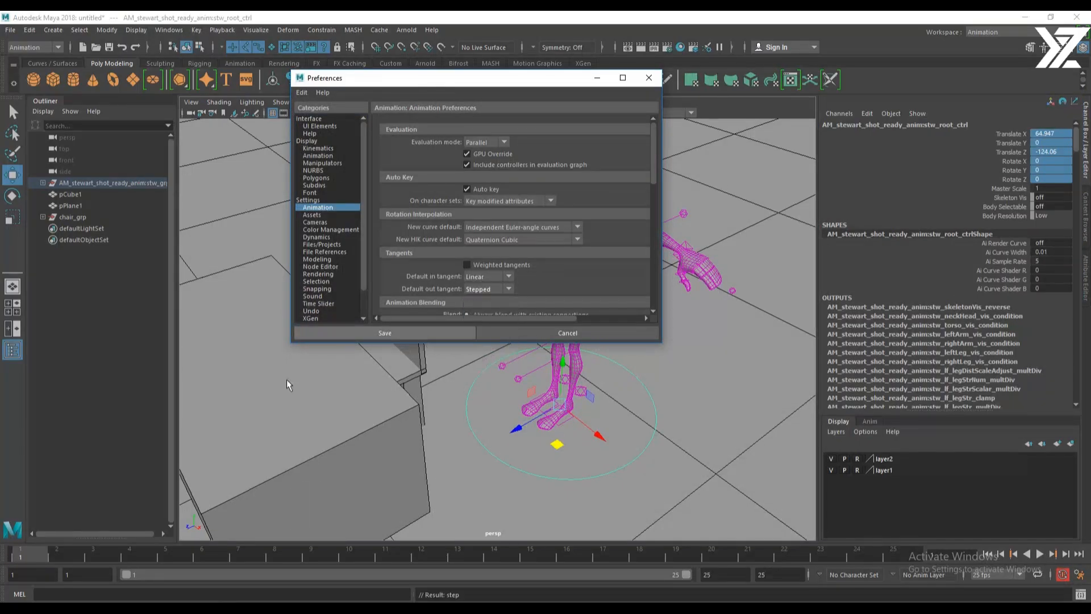
click(505, 336)
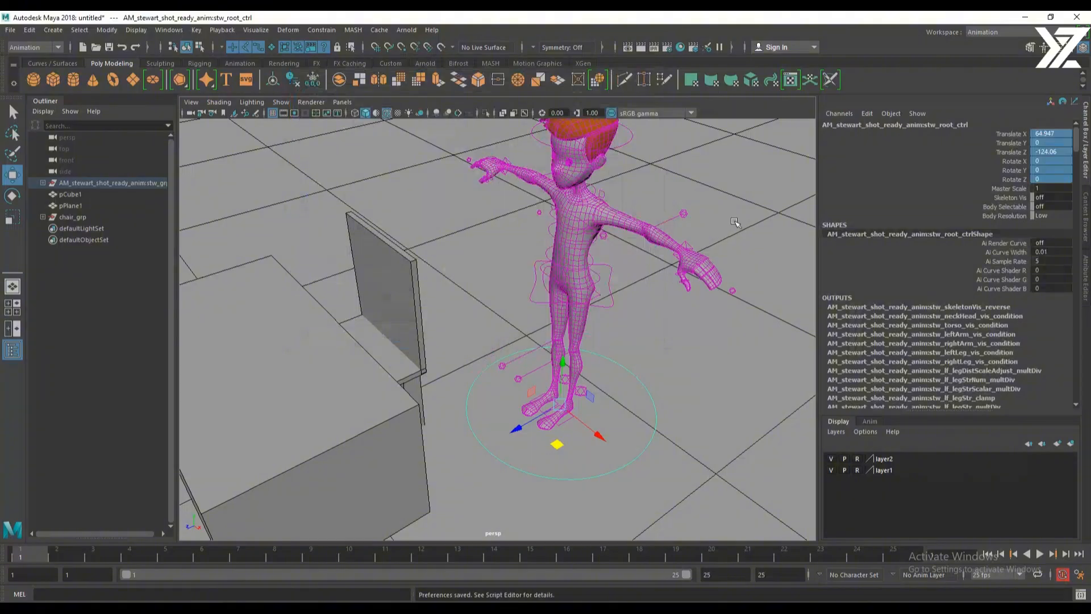
Select all of the character's controls and set a key on them at frame 1
click(739, 323)
scroll(739, 323, down, 5)
drag(428, 199, 641, 453)
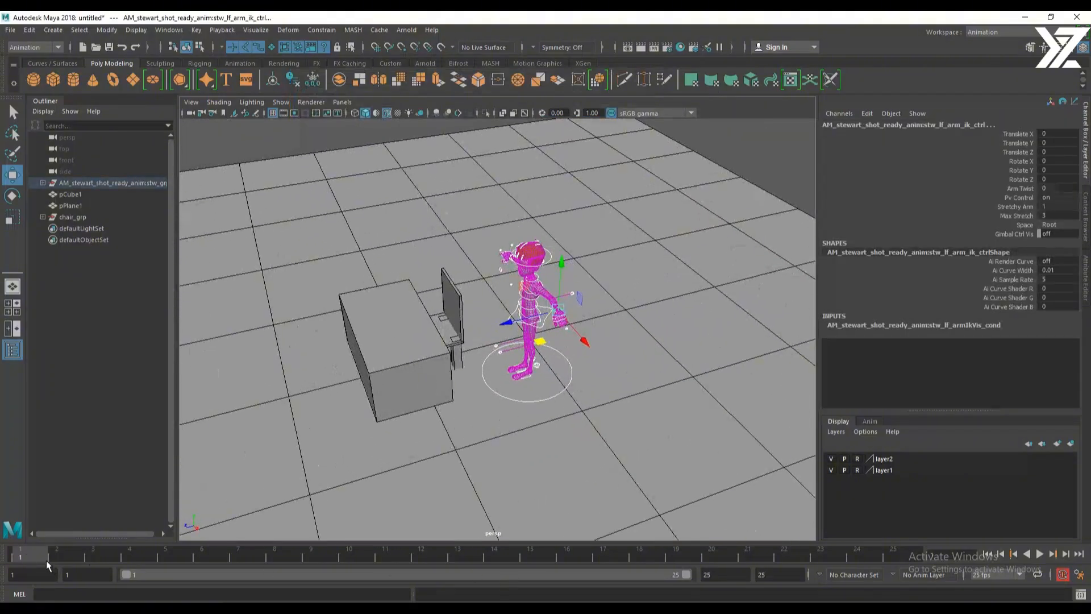
key(s)
Turn the right foot IK control outward to about -18.2 in Rotate Y
alt+right_drag(418, 386, 612, 427)
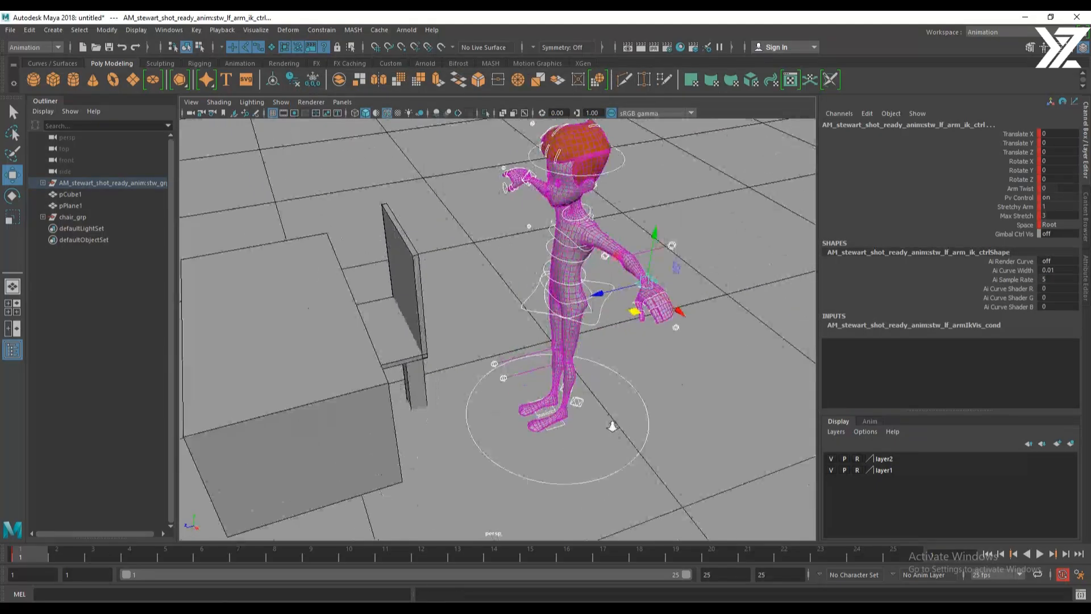
alt+drag(480, 397, 489, 422)
click(504, 403)
key(e)
click(504, 417)
key(w)
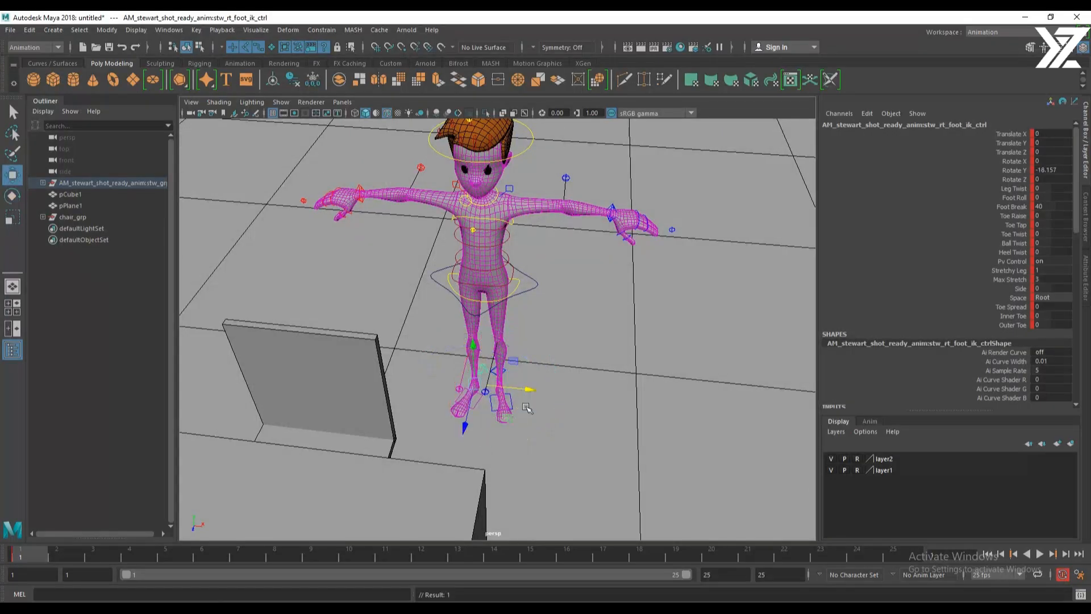
Lower the COG control to about Y -1.8, Z -0.27 so the knees bend slightly
alt+drag(620, 387, 532, 339)
alt+middle_drag(532, 338, 556, 429)
alt+drag(556, 428, 507, 352)
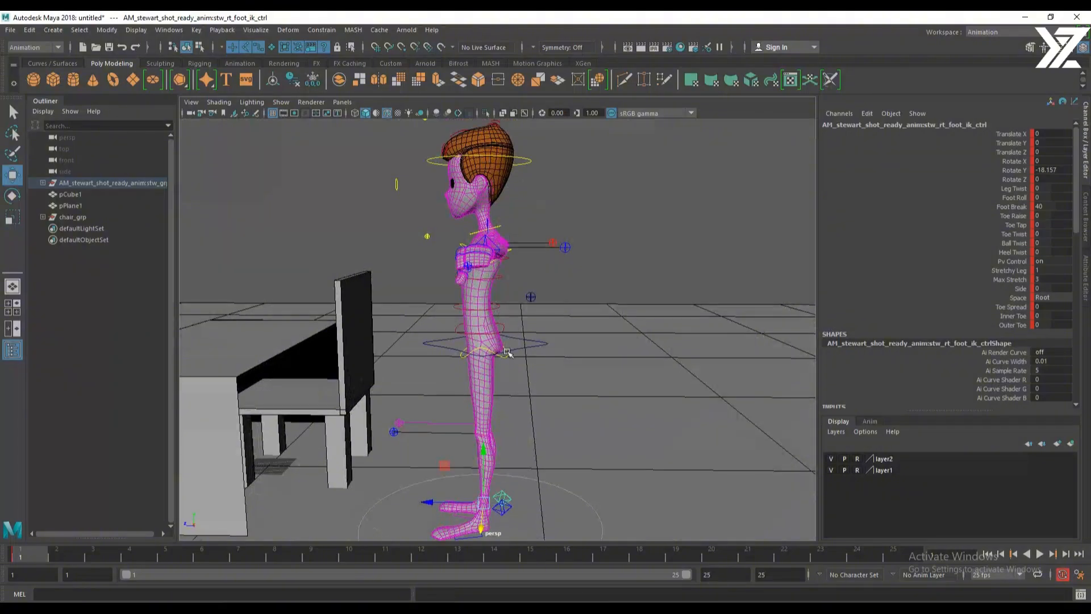
click(518, 349)
alt+middle_drag(516, 371, 552, 363)
mouse_move(491, 296)
mouse_down()
mouse_move(500, 302)
mouse_move(490, 299)
mouse_up()
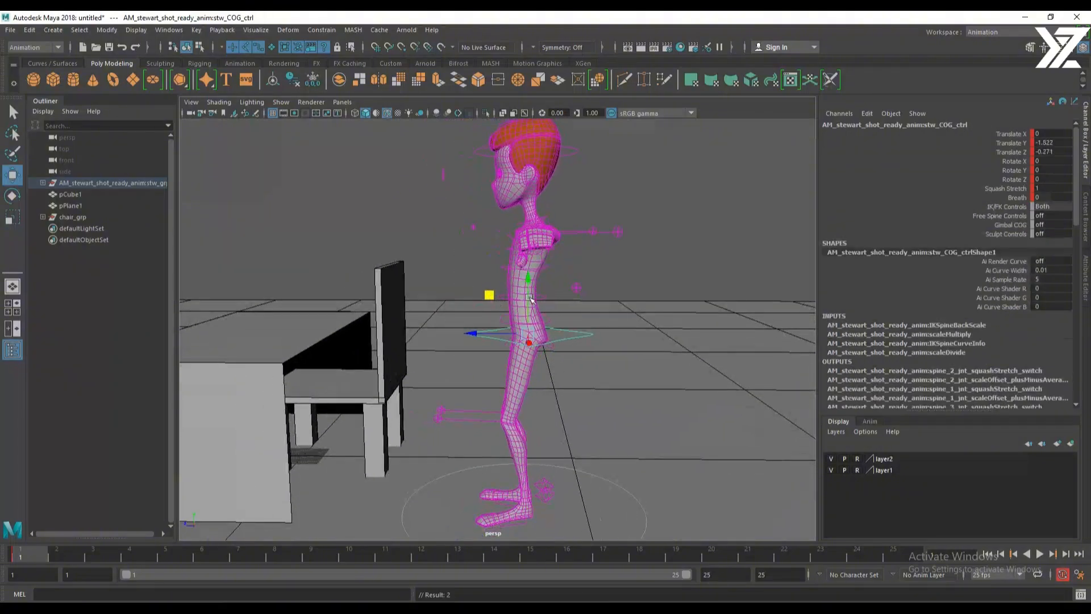
Rotate the spine IK shoulder control forward to about 37.4 in Rotate X
alt+drag(556, 264, 540, 229)
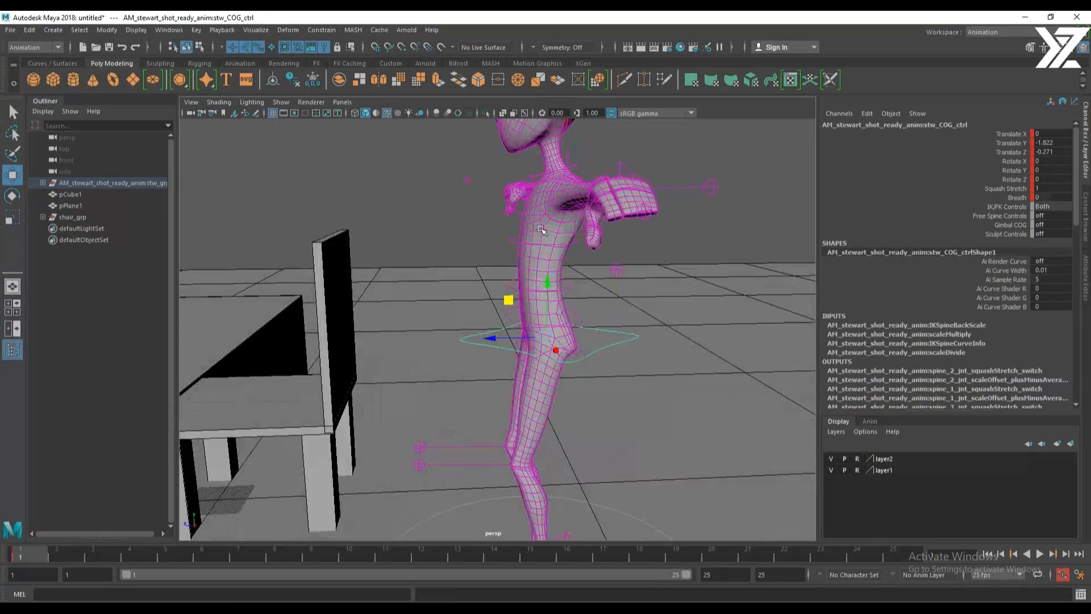
click(535, 201)
mouse_move(601, 277)
alt+mouse_down()
mouse_move(643, 295)
mouse_move(606, 286)
alt+mouse_up()
key(e)
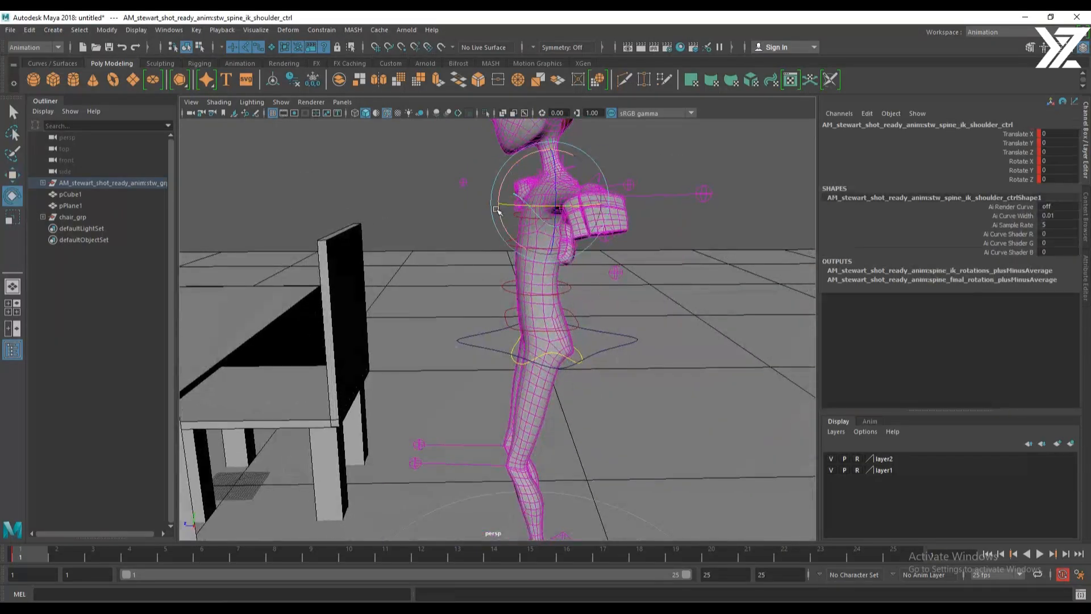
alt+drag(579, 250, 534, 273)
drag(483, 229, 482, 228)
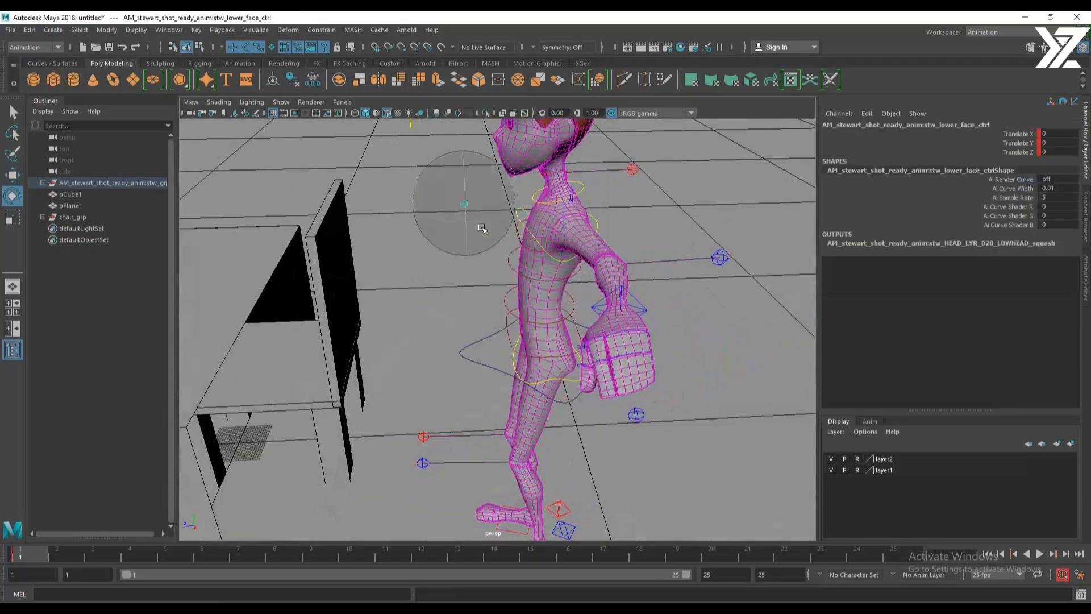
key(w)
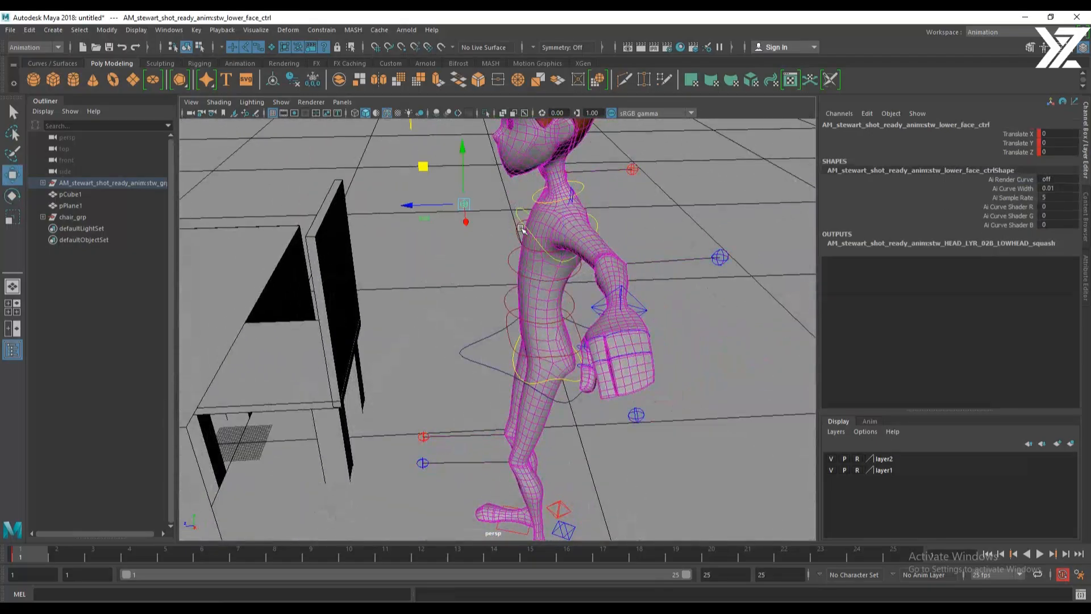
click(521, 229)
alt+drag(520, 235, 505, 208)
key(e)
key(w)
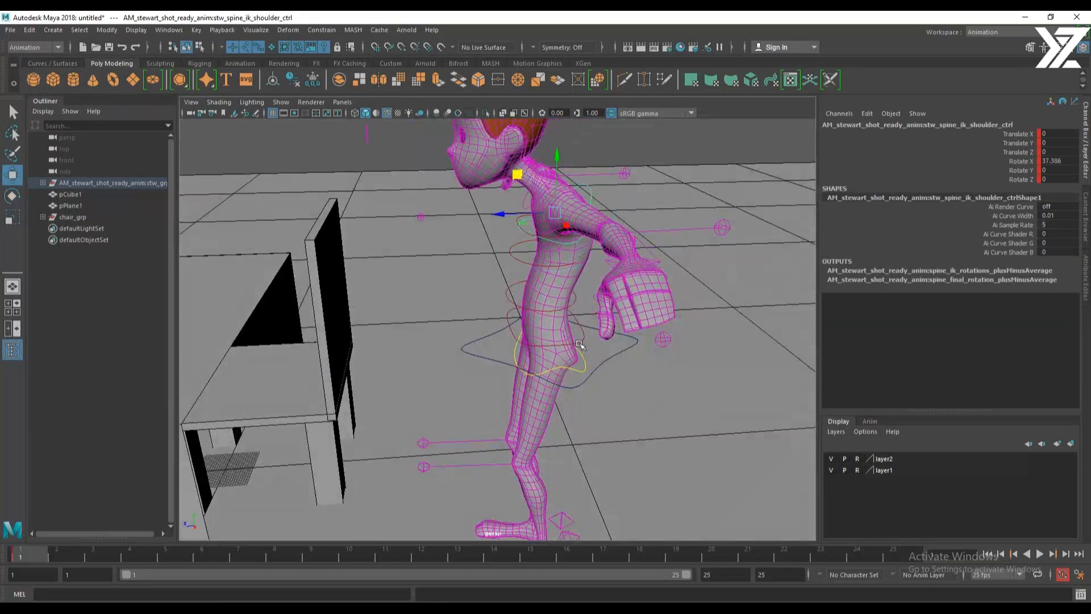
Rotate the spine IK hip control to about -21 in Rotate X
click(581, 356)
alt+drag(582, 367, 619, 311)
click(581, 352)
key(e)
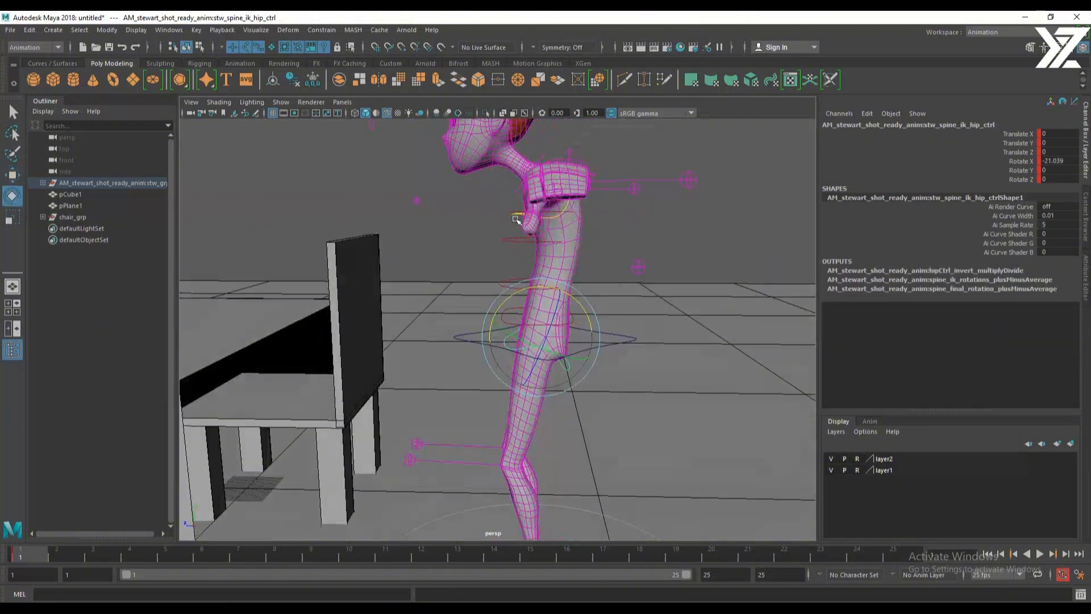
Lean the whole upper body forward by rotating the COG control to about 16.5 in Rotate X
click(616, 336)
drag(511, 294, 498, 308)
alt+middle_drag(500, 299, 560, 392)
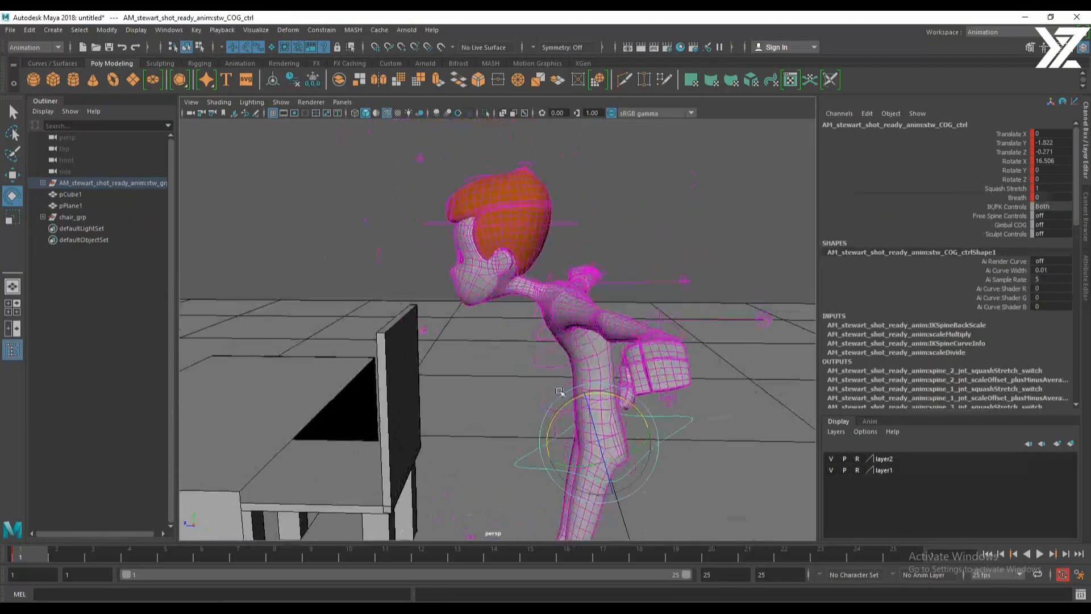
Rotate the head and neck downward so the face hangs toward the floor
alt+drag(552, 274, 574, 250)
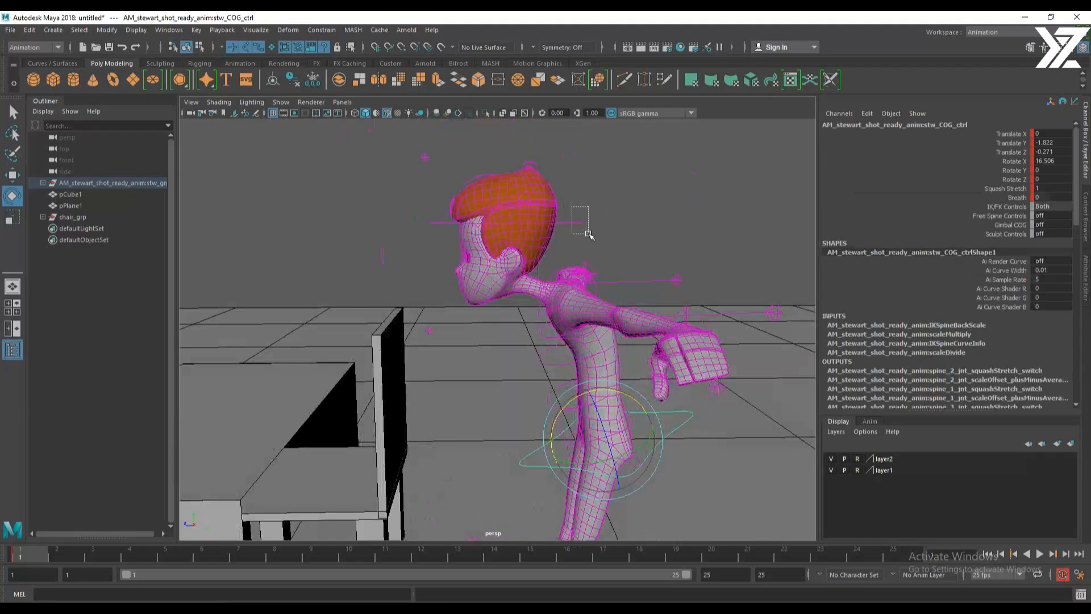
click(497, 245)
drag(498, 244, 540, 268)
click(540, 261)
click(538, 228)
Try to shift the spine IK shoulder control slightly forward
click(551, 278)
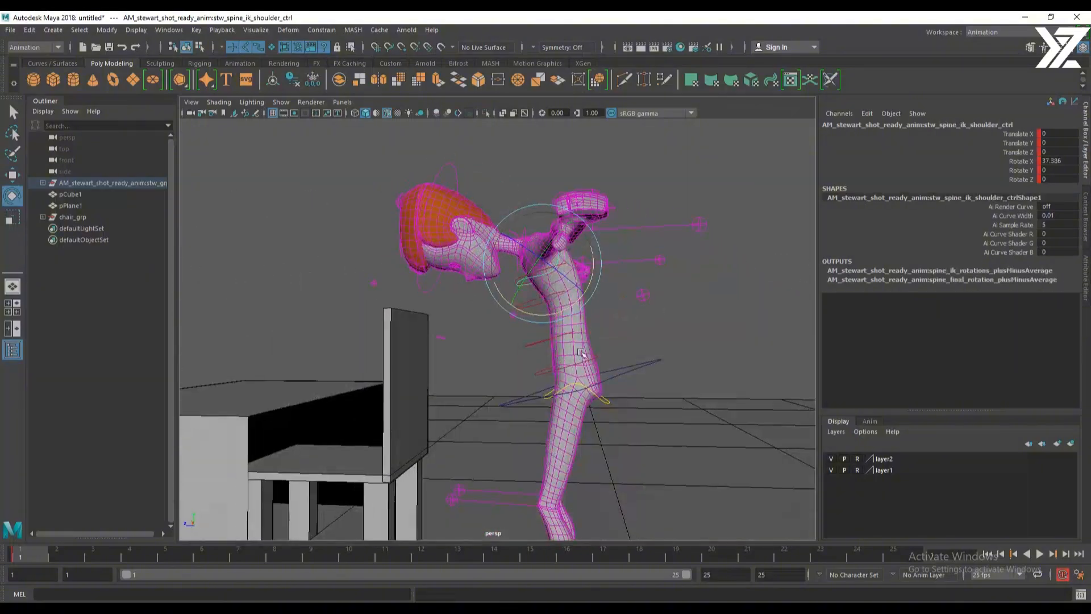
key(w)
drag(509, 228, 499, 231)
key(ctrl+z)
Lower the left arm IK control beside the body to about X -39.1, Y -49.9, Z 17.9
alt+drag(561, 341, 651, 369)
click(703, 248)
alt+drag(720, 323, 636, 438)
key(e)
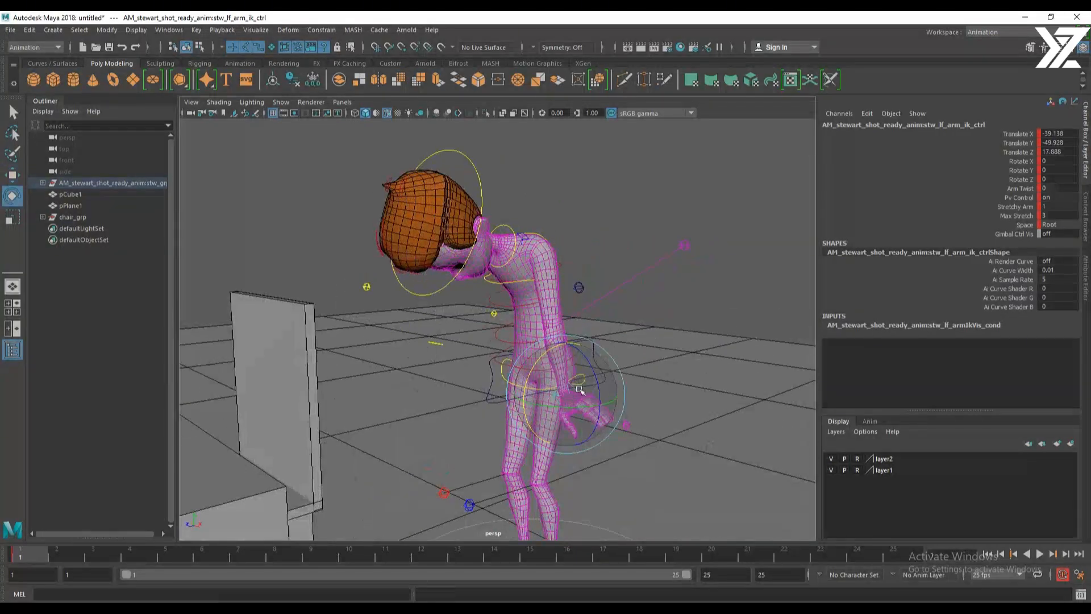
Rotate the left arm IK control to about -92.3 in Rotate Z and shift it to about X -37.2, Y -54.3, Z 26.9
drag(603, 388, 527, 390)
key(w)
click(533, 285)
key(e)
click(561, 404)
key(w)
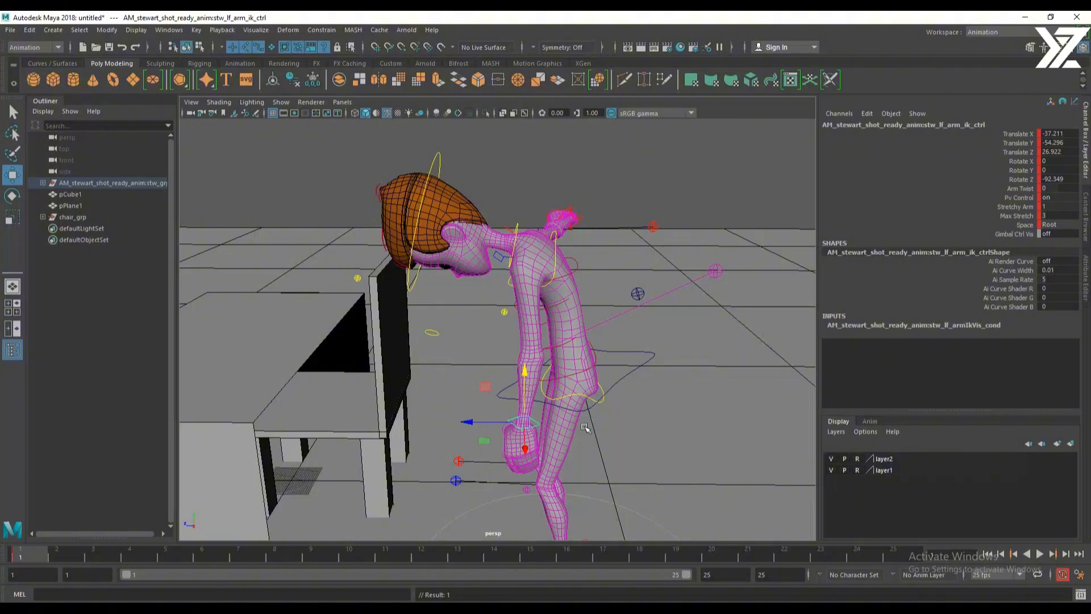
Rotate the right clavicle control to about -18.4 in Rotate Y
alt+drag(587, 418, 514, 364)
click(542, 335)
scroll(514, 296, up, 5)
click(510, 266)
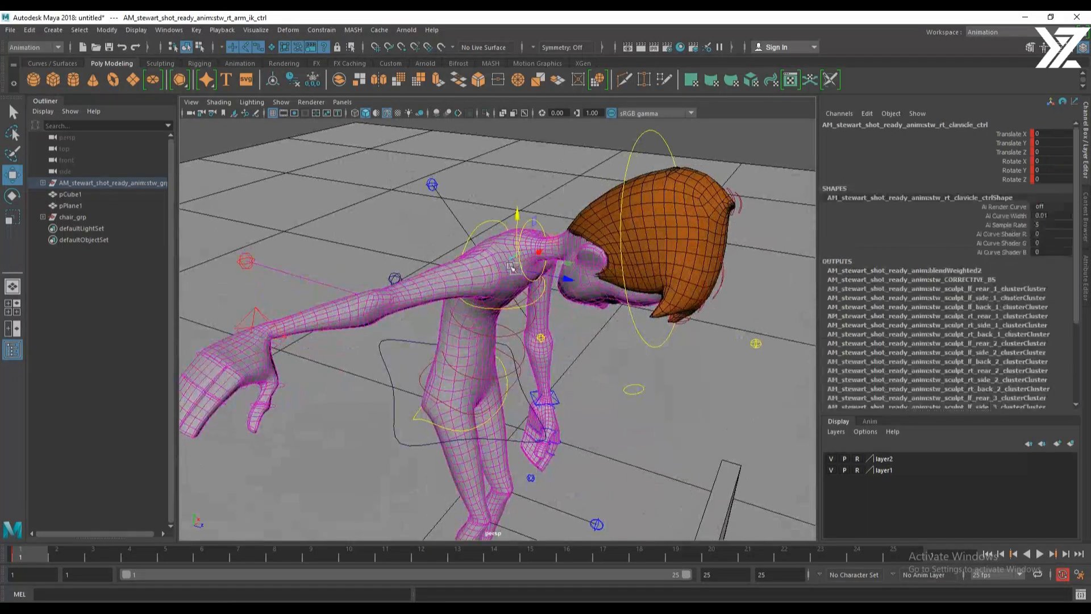
mouse_move(560, 312)
alt+mouse_down()
mouse_move(517, 252)
mouse_move(486, 282)
mouse_move(549, 321)
alt+mouse_up()
key(e)
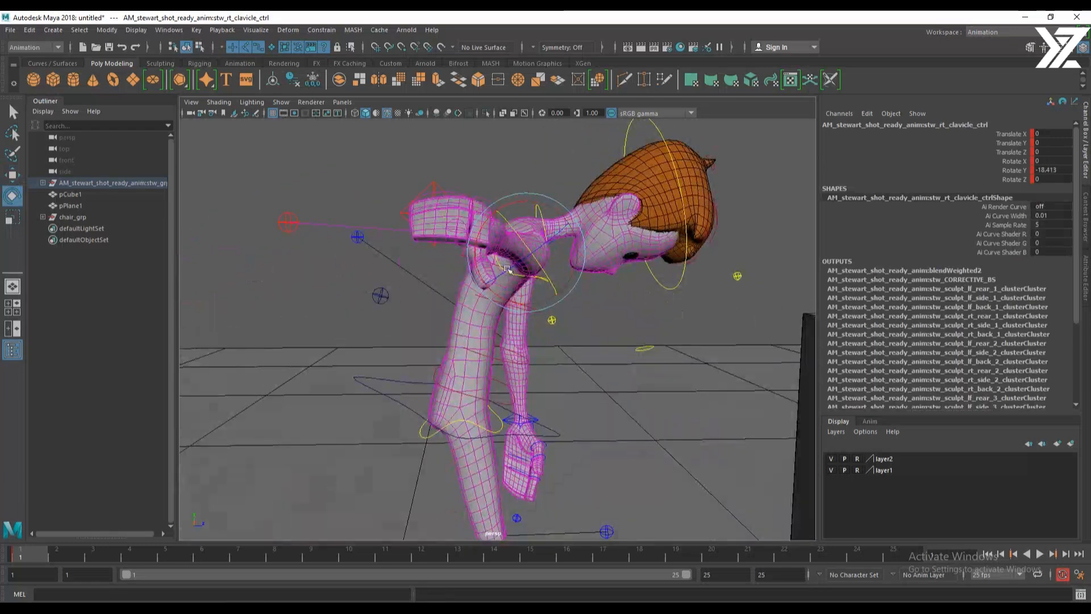
Lower the right arm IK control beside the body to about X 45.5, Y -53.6, Z 27.3
key(w)
click(431, 183)
alt+drag(430, 184, 728, 266)
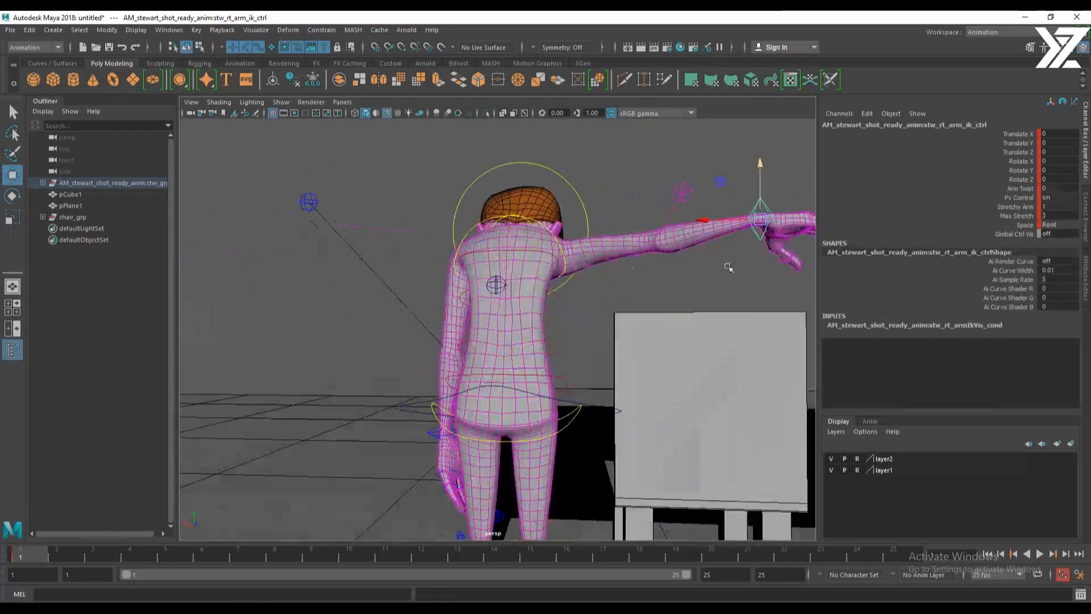
drag(760, 219, 507, 453)
alt+drag(575, 475, 585, 459)
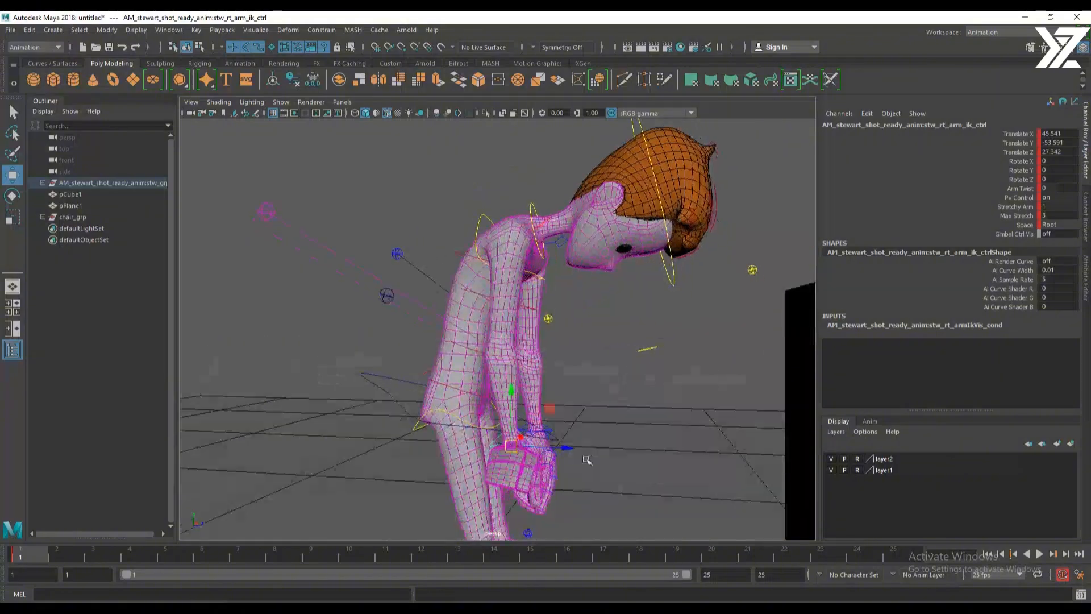
Rotate the right arm IK control to about 84.1 in Rotate Z so the hand hangs down
key(e)
drag(510, 442, 522, 487)
alt+drag(642, 392, 466, 400)
key(w)
alt+drag(528, 394, 699, 395)
alt+right_drag(617, 316, 487, 400)
alt+drag(432, 395, 616, 402)
alt+right_drag(616, 401, 622, 419)
alt+middle_drag(623, 420, 619, 382)
Straighten the body by rotating the COG control to about 3.0 in Rotate X
click(585, 333)
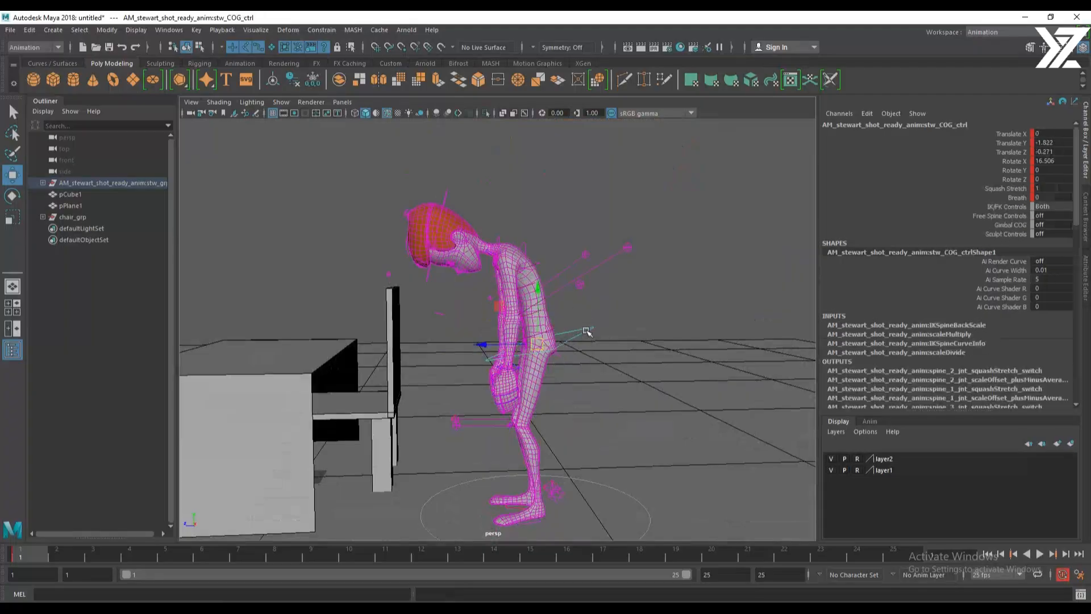
key(e)
drag(556, 296, 571, 301)
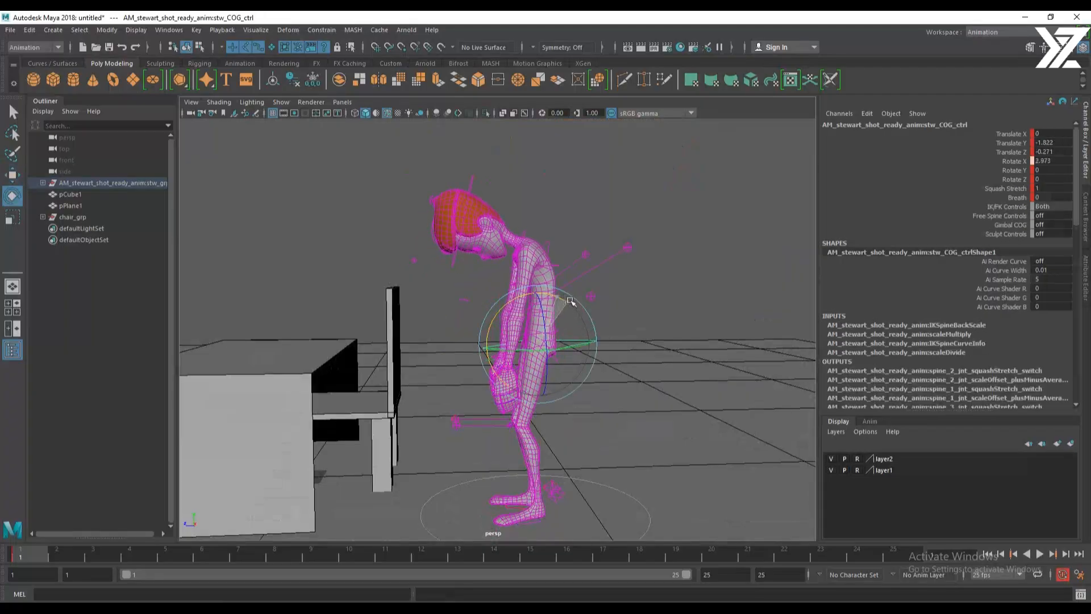
key(w)
alt+right_drag(571, 302, 579, 401)
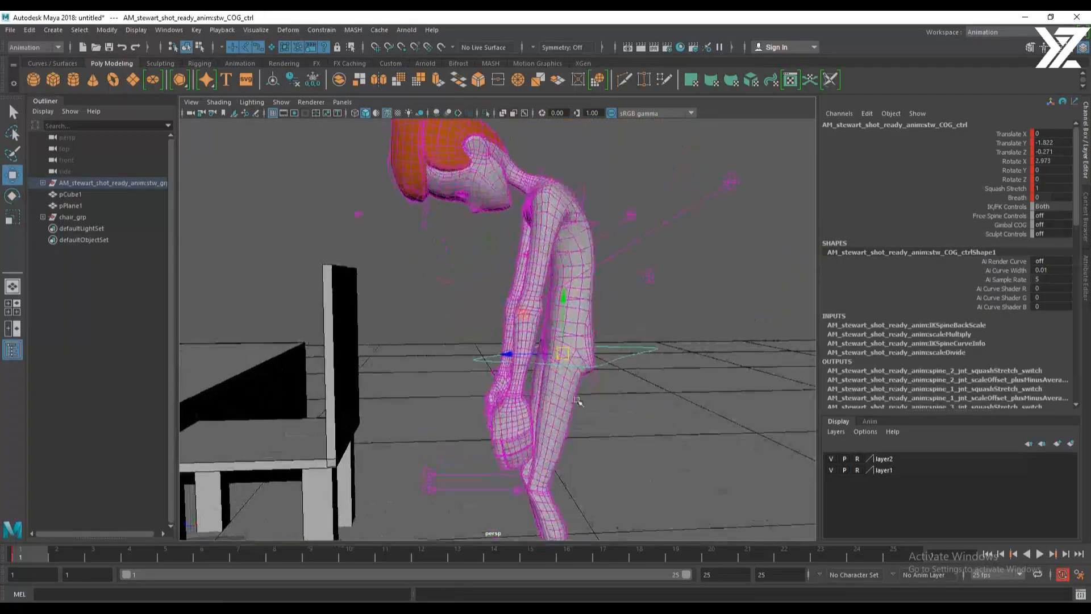
Shift both arm IK controls back together, left to about X -40.1, Y -51.4, Z 16.1 and right to about X 41.7, Y -50.7, Z 15.5
click(523, 402)
shift+click(524, 399)
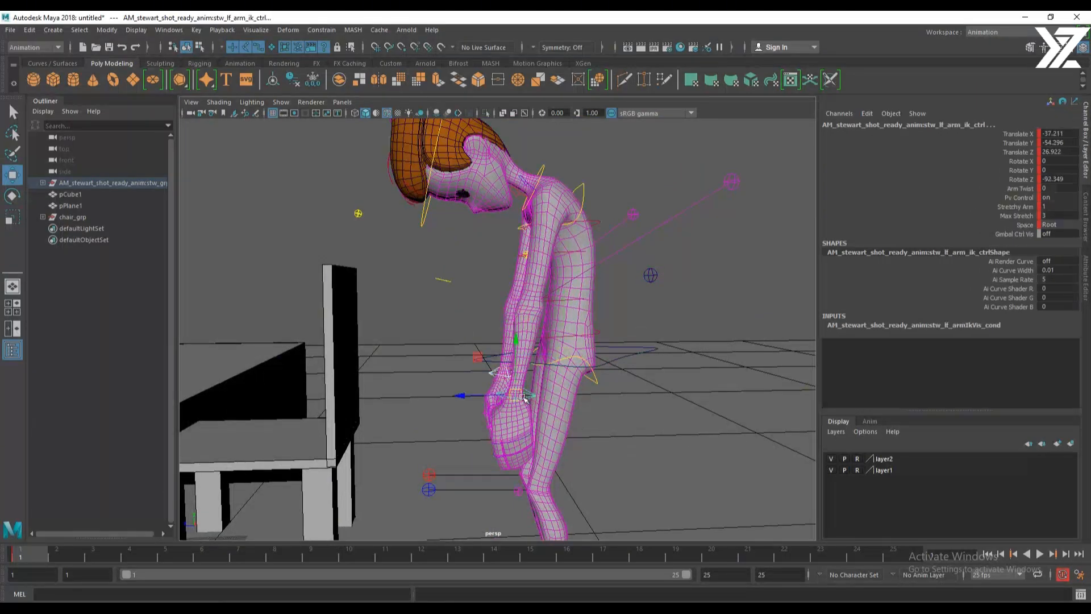
click(518, 396)
click(472, 396)
drag(509, 361, 454, 375)
alt+right_drag(455, 375, 408, 346)
alt+drag(408, 346, 591, 370)
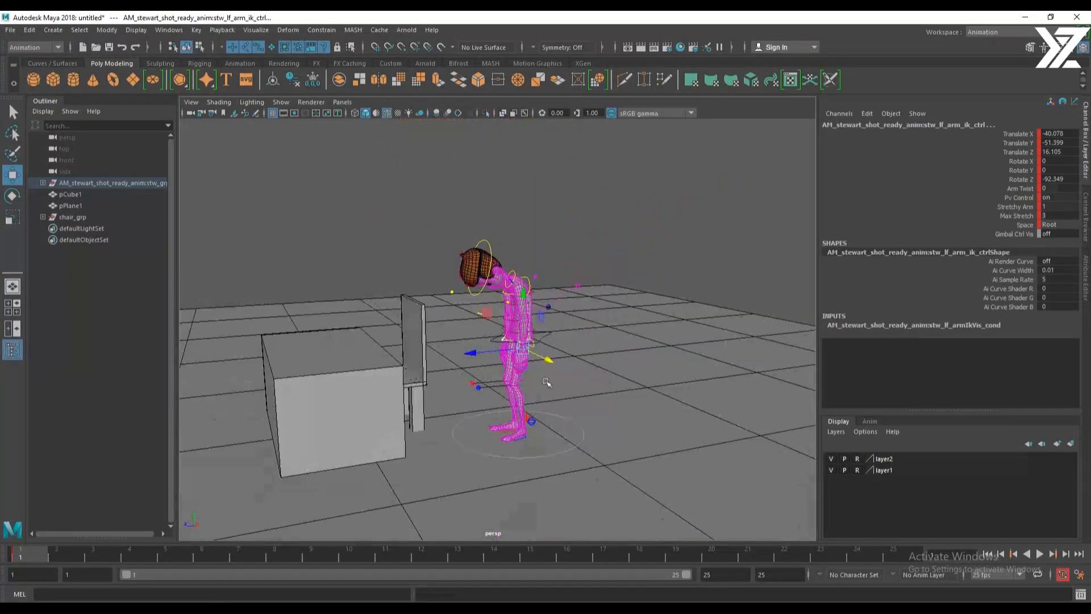
Clear the selection and turn off the wireframe overlay on the shaded models
click(606, 372)
alt+right_drag(397, 409, 423, 337)
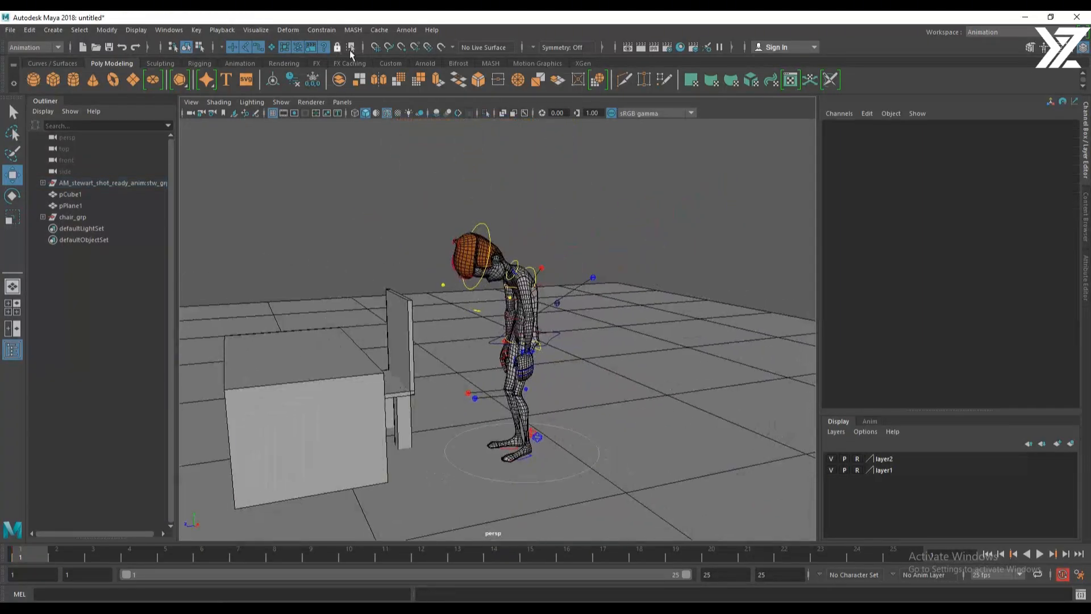
click(387, 115)
mouse_move(552, 393)
alt+mouse_down()
mouse_move(382, 395)
mouse_move(486, 403)
alt+mouse_up()
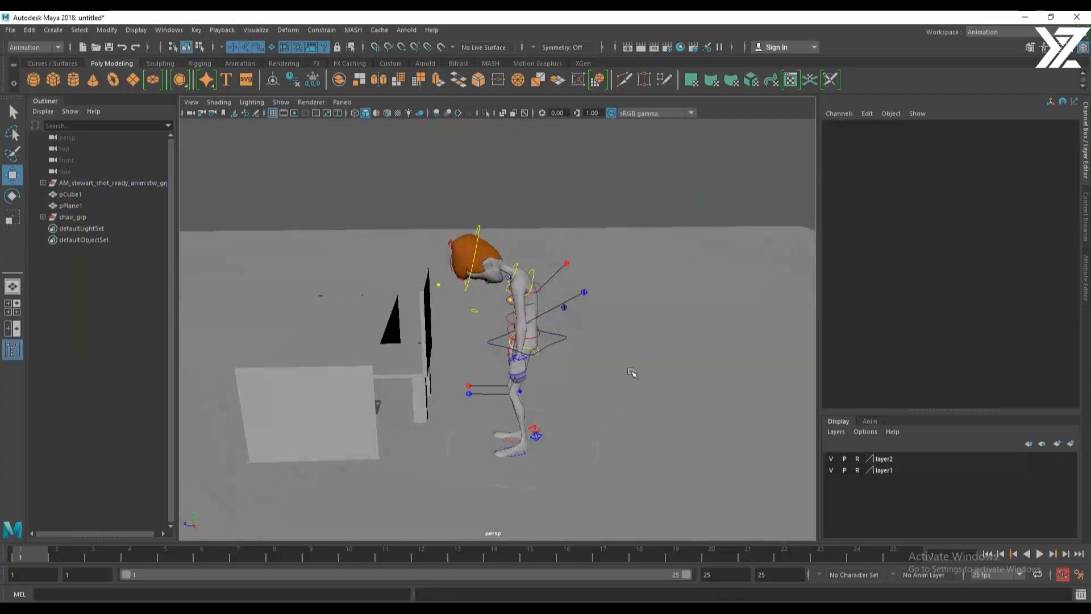
drag(604, 213, 643, 272)
mouse_move(583, 352)
alt+mouse_down()
mouse_move(750, 336)
mouse_move(600, 338)
mouse_move(574, 382)
mouse_move(590, 399)
mouse_move(585, 413)
mouse_move(446, 370)
mouse_move(604, 390)
mouse_move(596, 347)
alt+mouse_up()
scroll(578, 344, down, 3)
Select all of the character's controls and key the slumped standing pose at frame 1
drag(392, 162, 635, 443)
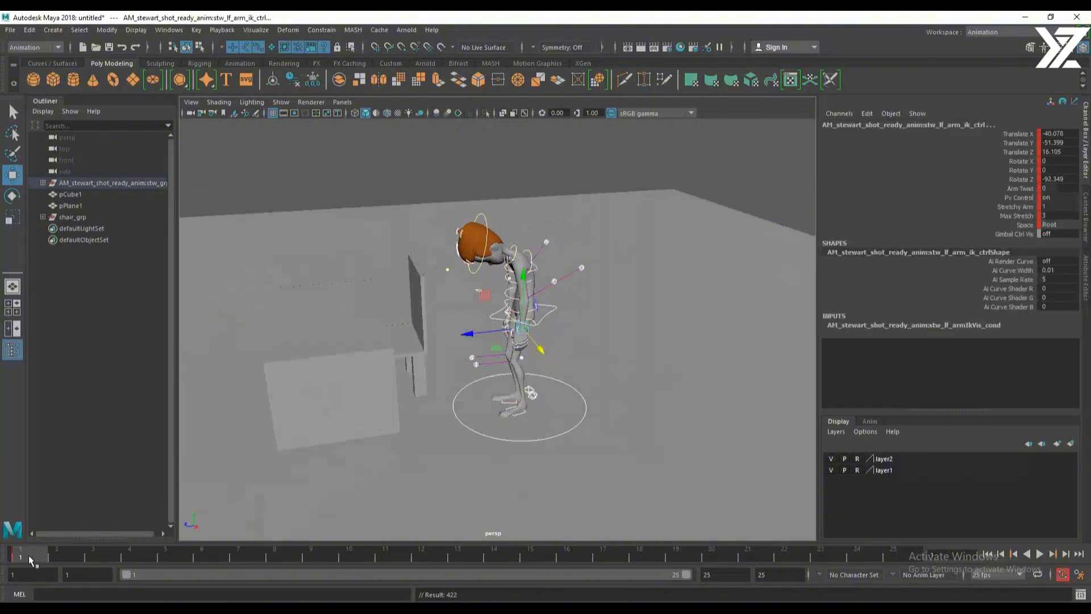
drag(67, 554, 27, 554)
alt+drag(568, 334, 530, 324)
scroll(522, 370, up, 2)
mouse_move(521, 370)
alt+mouse_down()
mouse_move(493, 372)
mouse_move(500, 367)
alt+mouse_up()
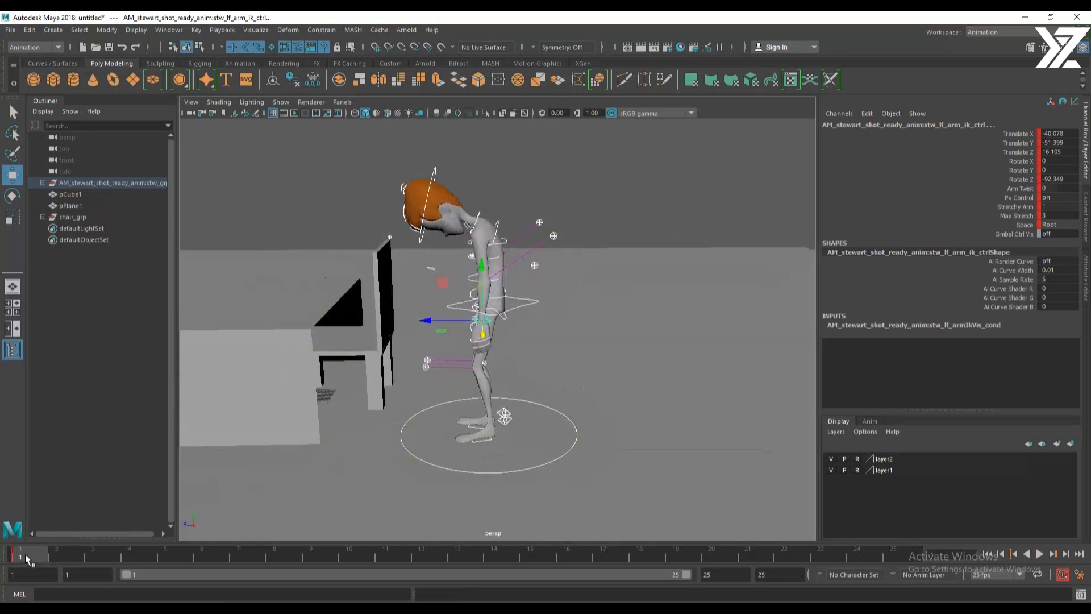
At frame 10, step the left foot IK control forward to about X -2.1, Z 51.6 and adjust its rotation
drag(31, 560, 350, 558)
alt+drag(554, 432, 512, 410)
click(503, 426)
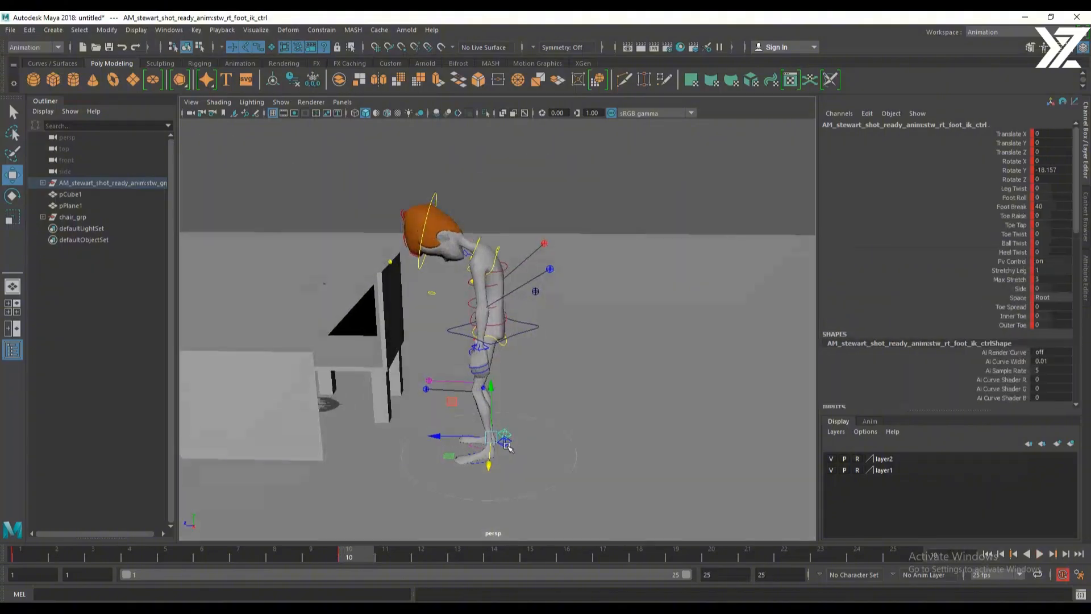
alt+drag(505, 448, 463, 384)
click(461, 405)
drag(440, 434, 372, 426)
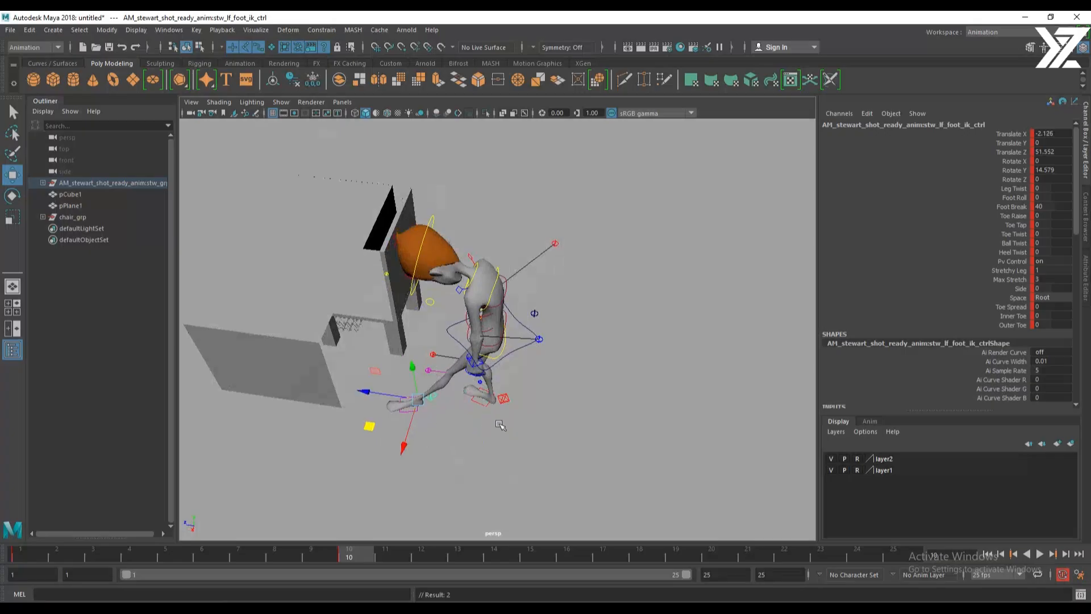
alt+drag(503, 425, 502, 400)
key(e)
mouse_move(441, 446)
mouse_down()
mouse_move(420, 447)
mouse_move(445, 442)
mouse_up()
Move the COG control forward over the stride to about 31.5 in Translate Z
key(w)
click(527, 340)
alt+drag(528, 340, 384, 327)
alt+drag(468, 485, 493, 497)
alt+right_drag(443, 460, 520, 463)
alt+drag(520, 463, 544, 475)
alt+drag(445, 466, 476, 459)
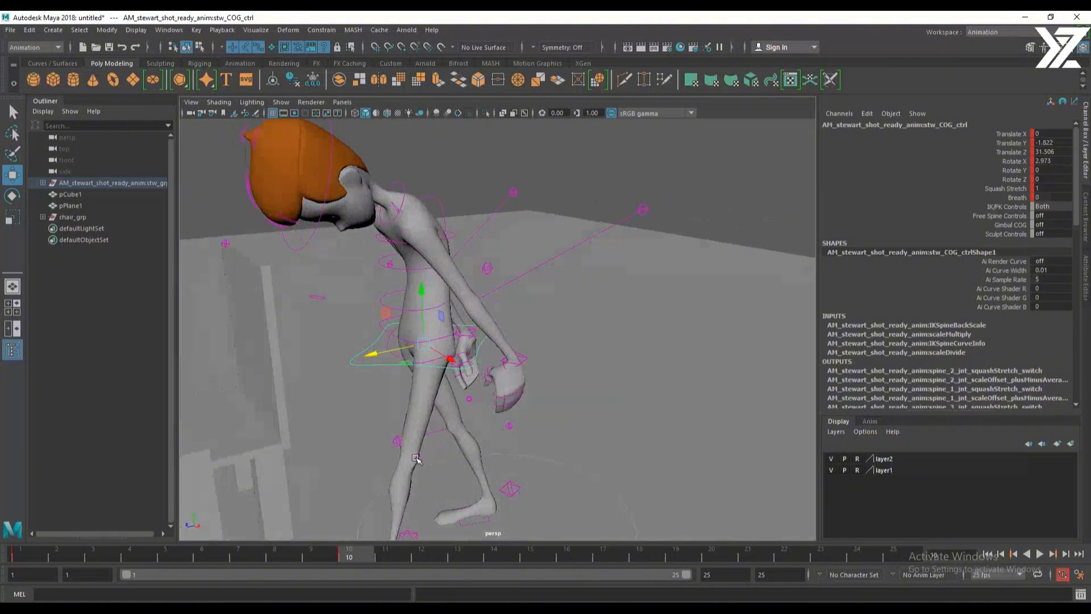
Move the left knee pole vector control forward to about 39.1 in Translate Z
click(415, 458)
drag(370, 470, 256, 481)
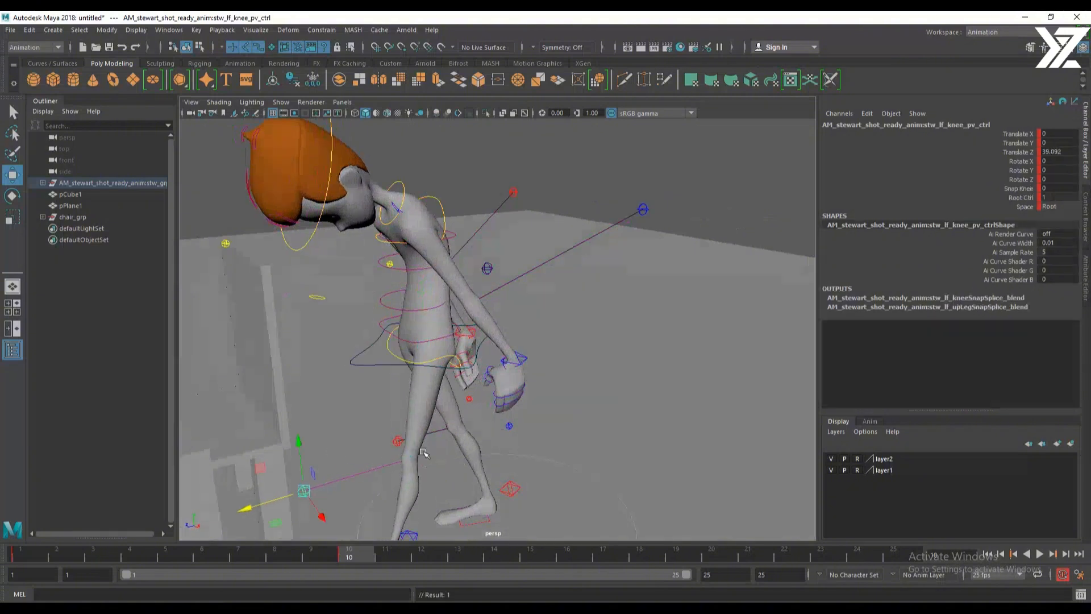
alt+drag(462, 456, 490, 427)
Bring both arm IK controls forward with the body, placing the right one at about X 36.1, Y -50.6, Z 49.3
click(499, 341)
shift+click(508, 316)
alt+drag(503, 349, 478, 341)
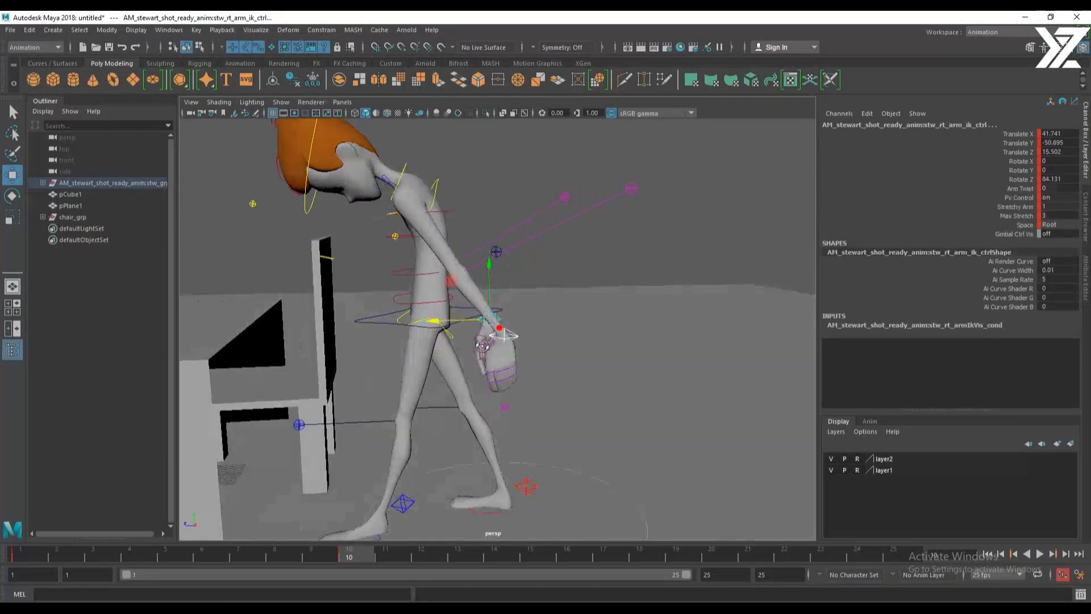
drag(451, 282, 351, 298)
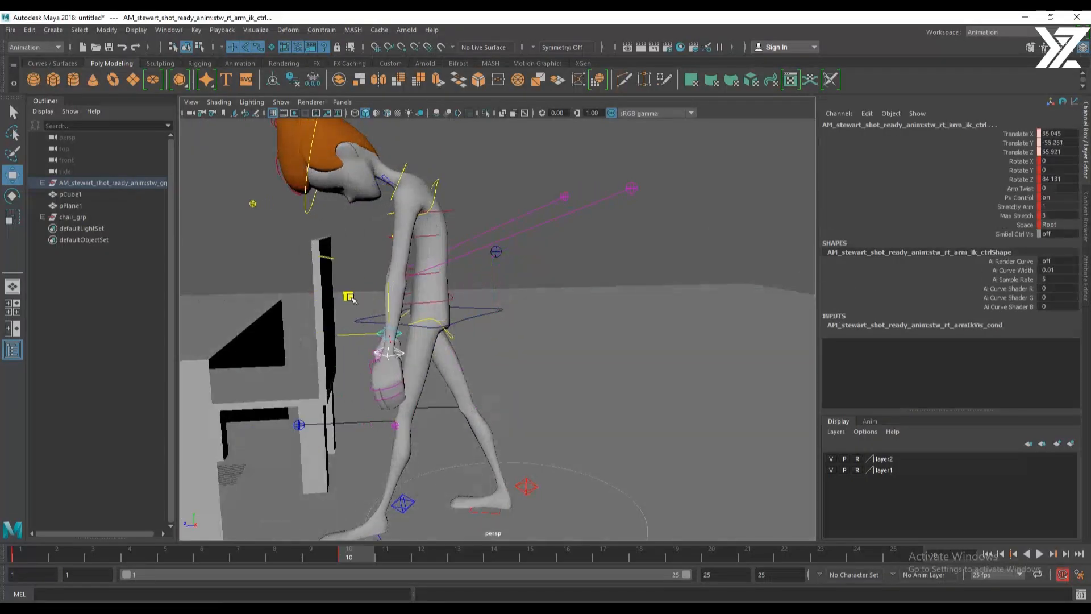
drag(369, 290, 369, 287)
alt+drag(461, 320, 524, 336)
Twist the spine IK hip control to about -17.2, -36.0 and 1.4 in Rotate X, Y and Z
click(541, 322)
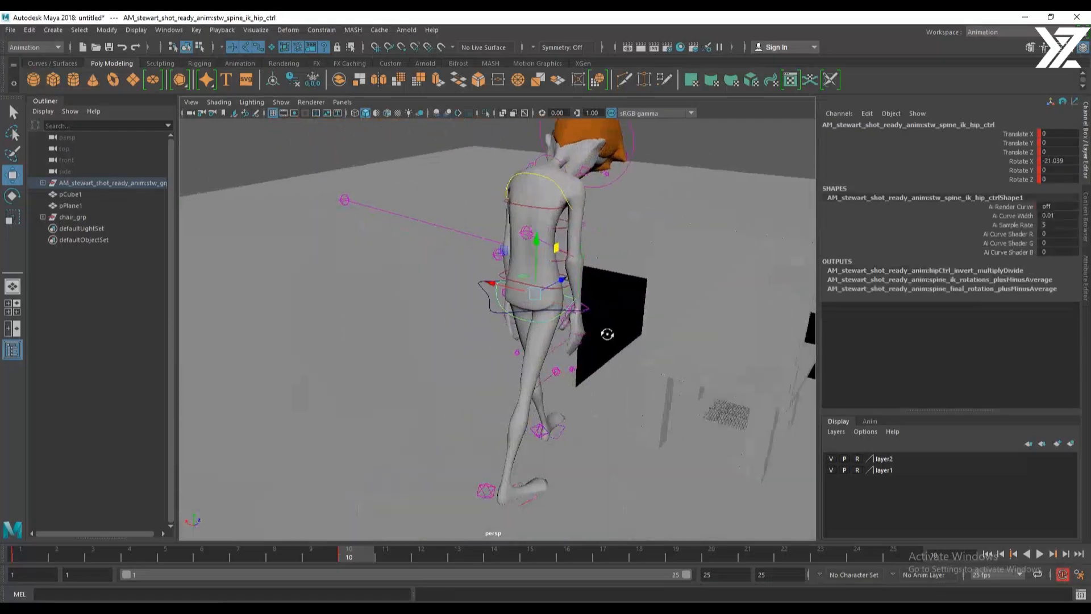
alt+drag(604, 334, 568, 324)
key(e)
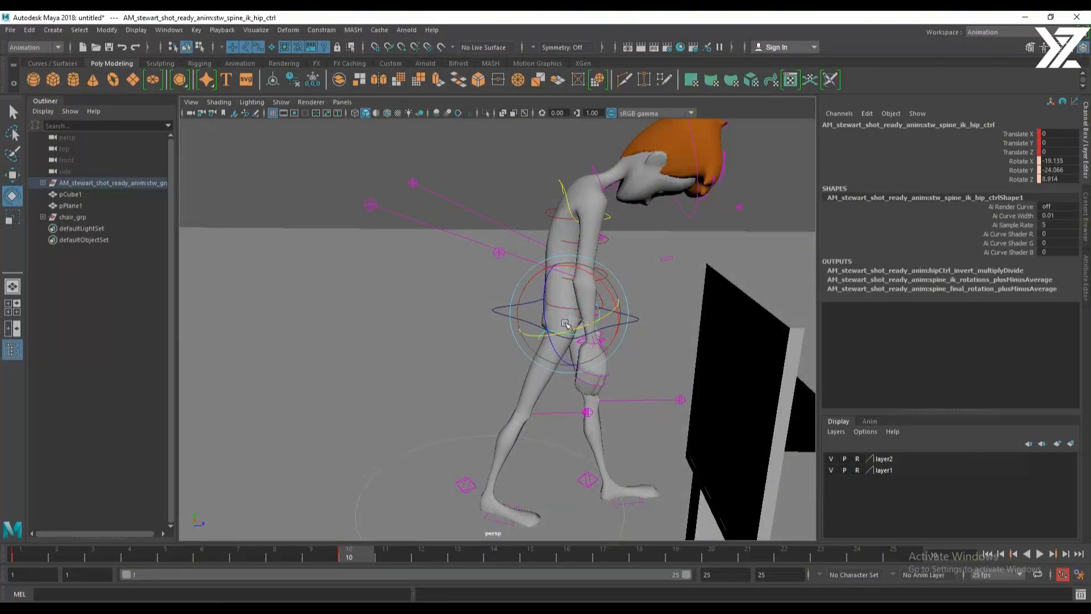
drag(562, 323, 559, 316)
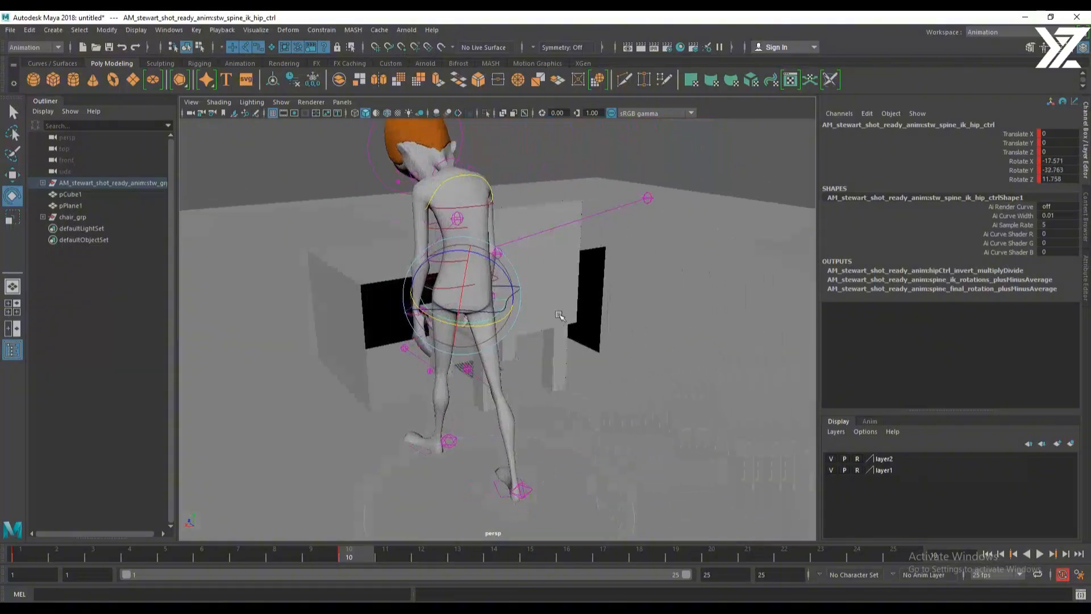
drag(492, 261, 482, 257)
key(w)
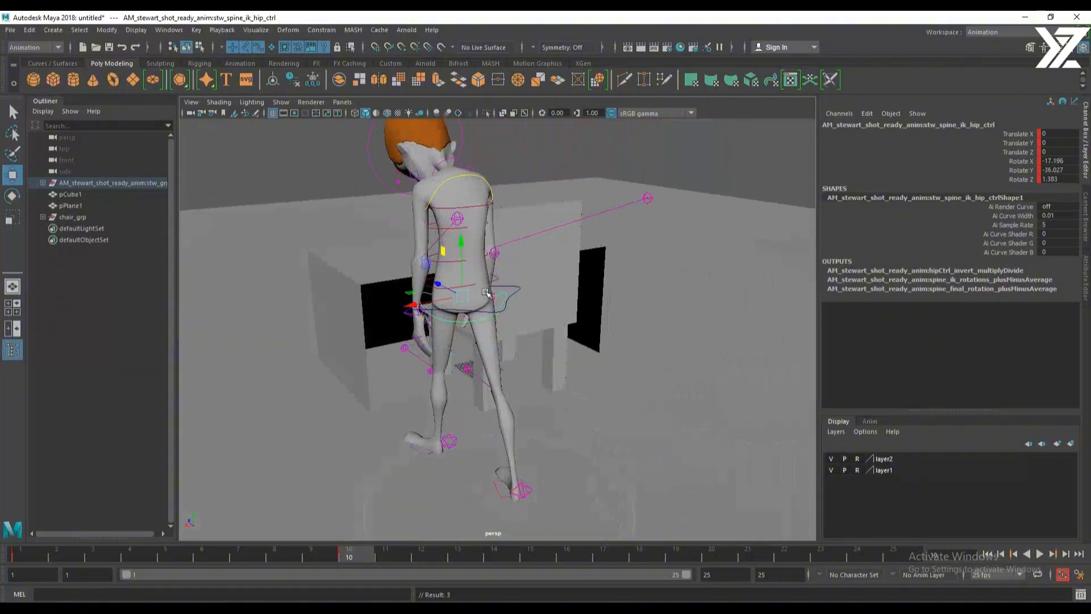
Refine the spine IK hip control to about -28.6 in Rotate Y, -0.9 in Rotate Z and -1.4 in Translate Z
alt+drag(489, 314, 638, 316)
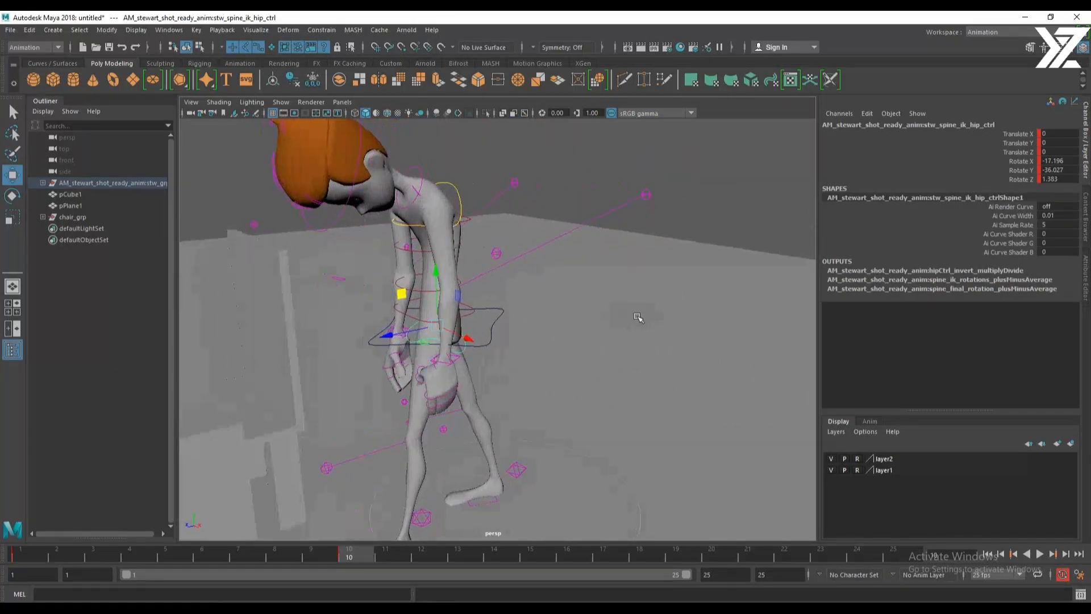
alt+drag(477, 369, 455, 323)
key(e)
key(w)
drag(379, 319, 383, 320)
mouse_move(458, 343)
alt+mouse_down()
mouse_move(500, 363)
mouse_move(467, 370)
mouse_move(472, 337)
alt+mouse_up()
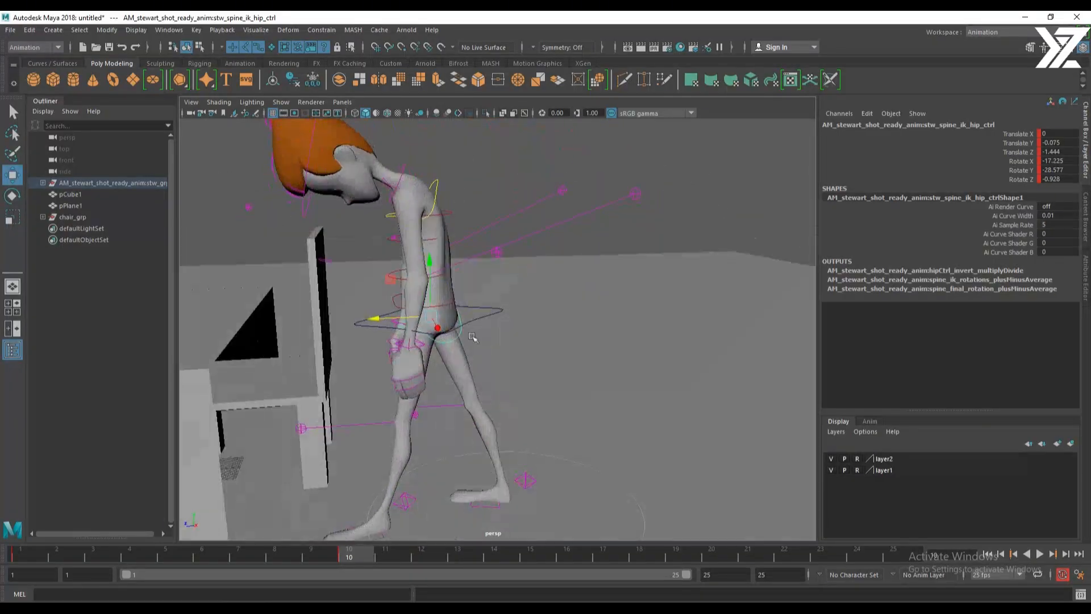
Lower and pull back both arm IK controls, left to about X -35.3, Y -53.3, Z 44.8 and right to about X 37.0, Y -52.6, Z 44.2
click(481, 321)
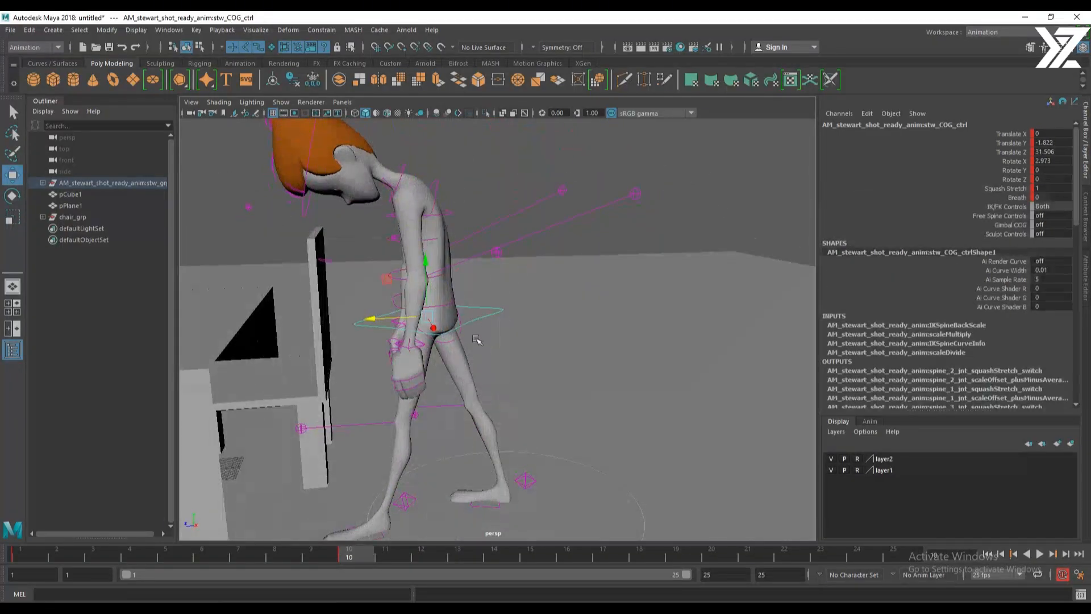
click(402, 354)
alt+drag(403, 354, 427, 332)
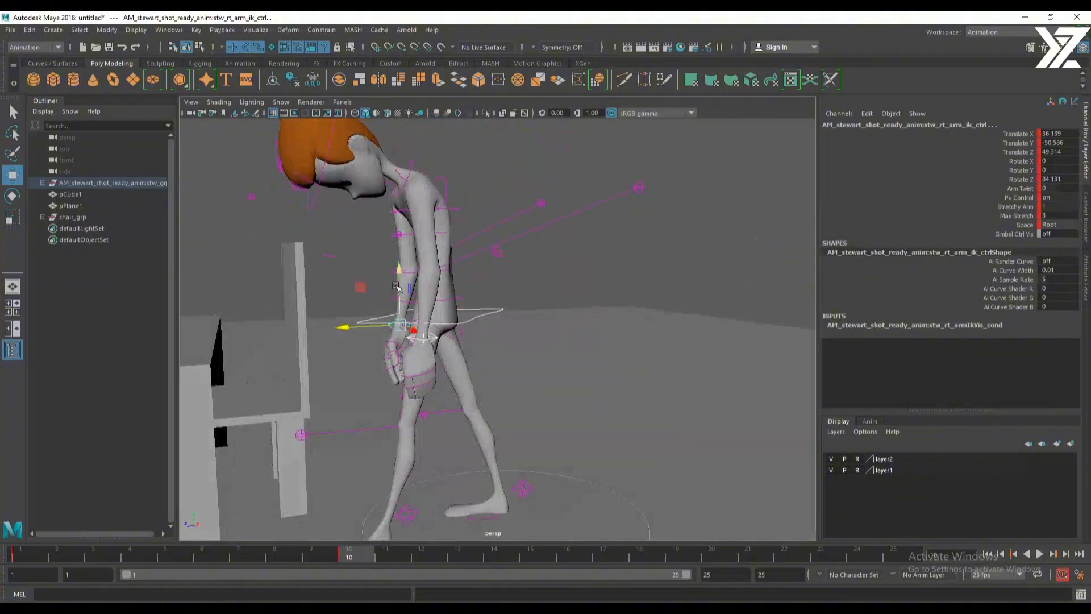
drag(399, 279, 398, 282)
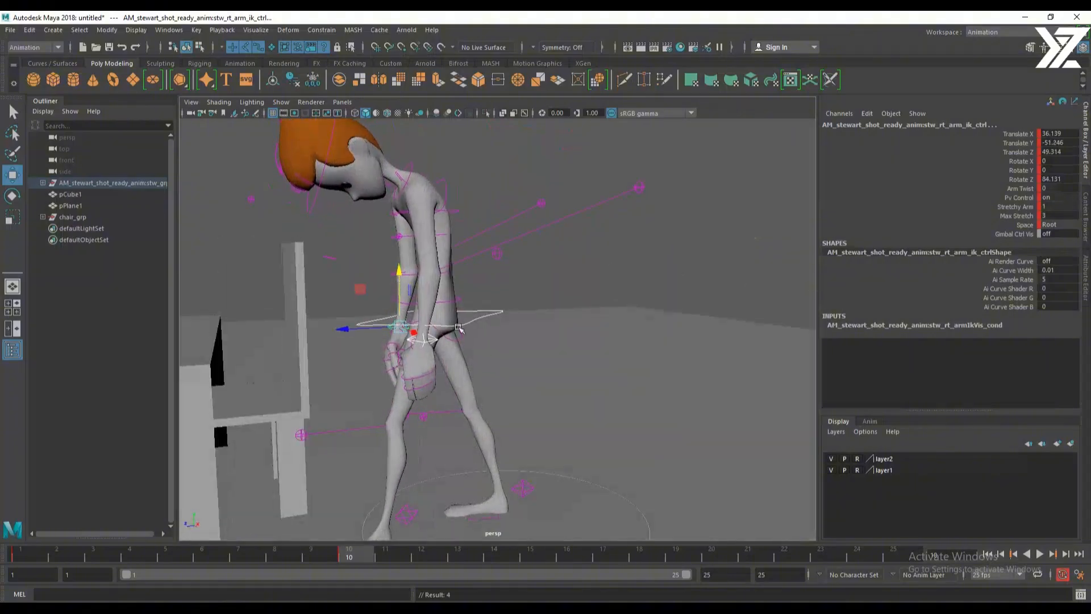
alt+drag(458, 328, 437, 324)
drag(359, 325, 362, 323)
mouse_move(420, 274)
mouse_down()
mouse_move(419, 265)
mouse_move(419, 295)
mouse_up()
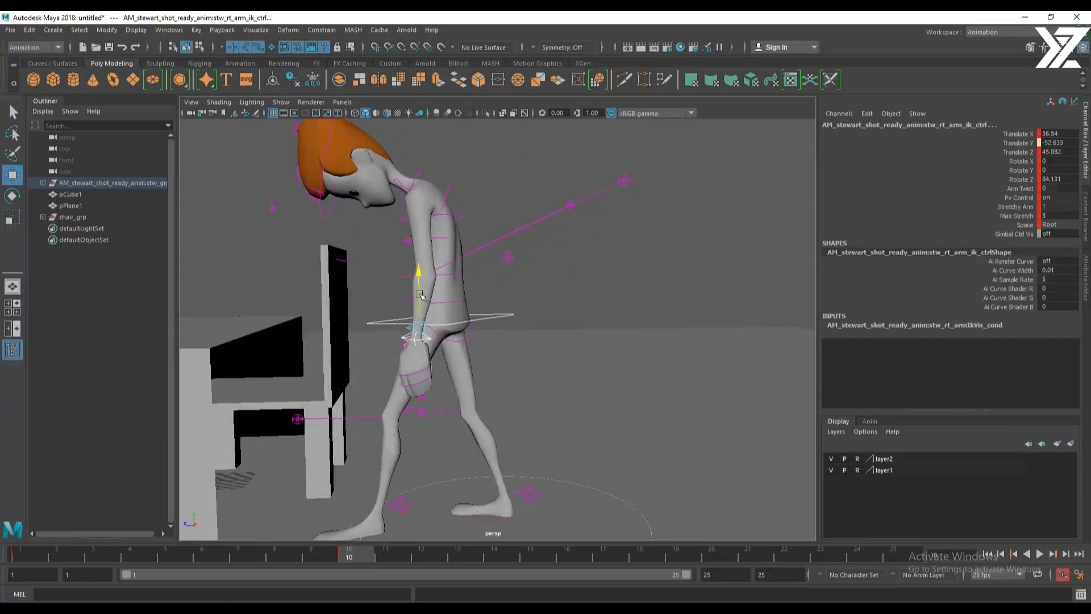
drag(377, 329, 545, 364)
Select all of the character's controls and key them at frame 10 and at frame 5
alt+right_drag(545, 364, 372, 223)
drag(374, 222, 614, 459)
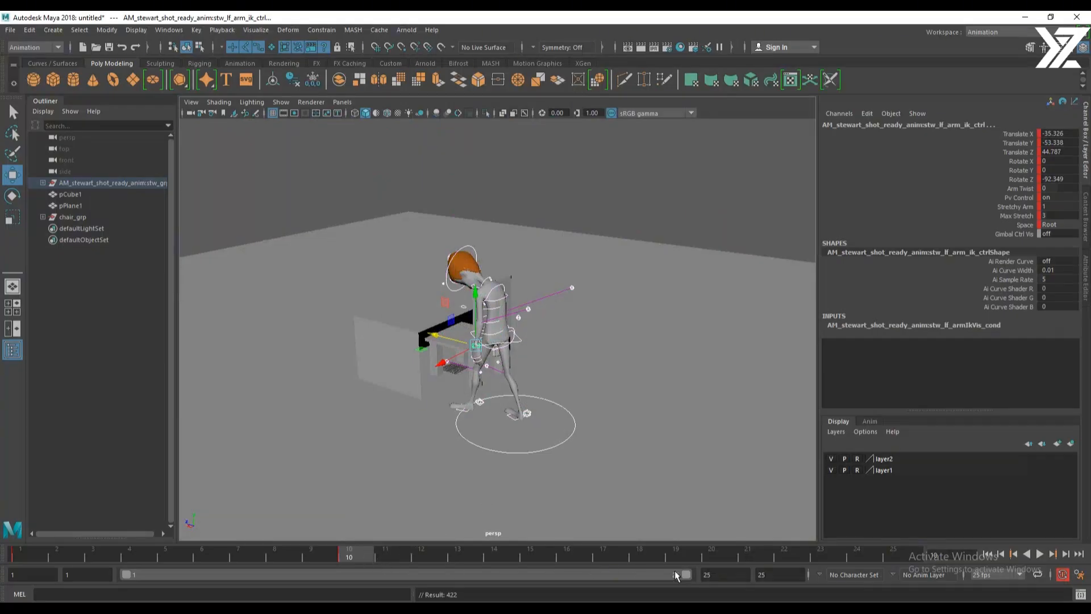
mouse_move(357, 558)
mouse_down()
mouse_move(175, 557)
mouse_move(356, 555)
mouse_up()
click(274, 555)
key(s)
Try to rotate the COG control in the frame 10 pose
scroll(575, 419, up, 5)
alt+drag(575, 419, 521, 376)
click(435, 340)
alt+drag(339, 330, 379, 296)
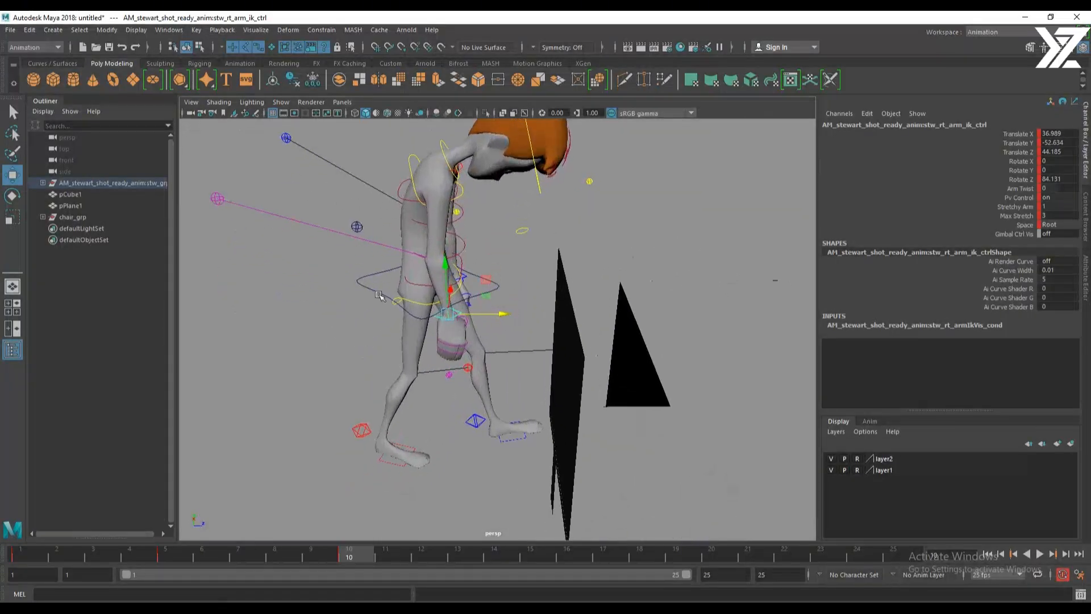
click(379, 296)
key(e)
drag(466, 302, 491, 274)
key(ctrl+z)
Rotate the spine IK shoulder control to about 40.9, -30.0 and -4.7 in Rotate X, Y and Z
click(437, 265)
alt+drag(543, 330, 507, 326)
drag(507, 271, 575, 288)
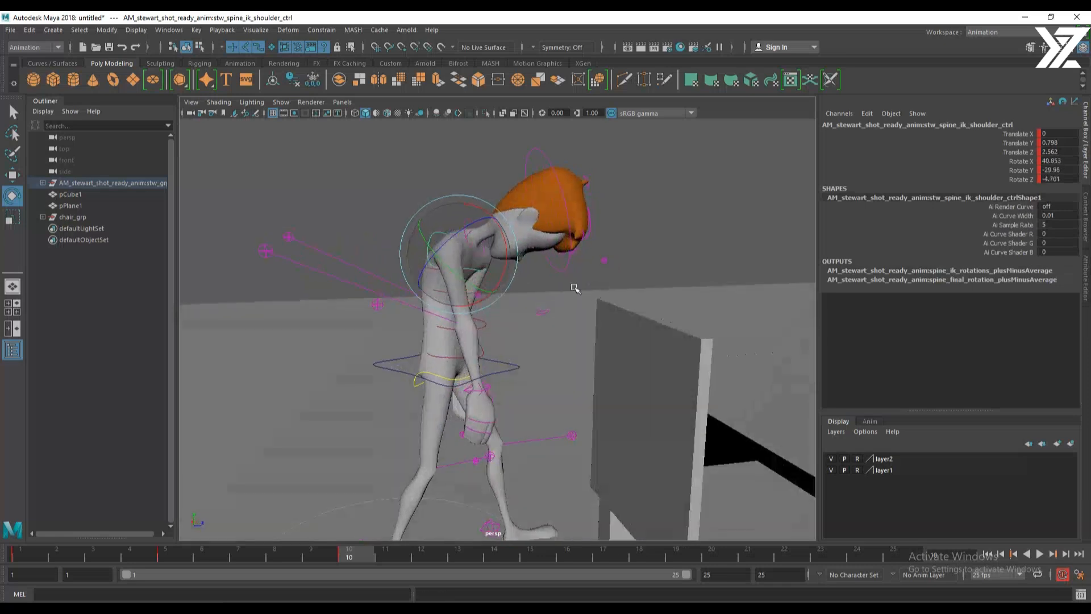
key(w)
Turn and tilt the head control to about 68.7, -25.1 and -29.9 in Rotate X, Y and Z
click(562, 270)
key(e)
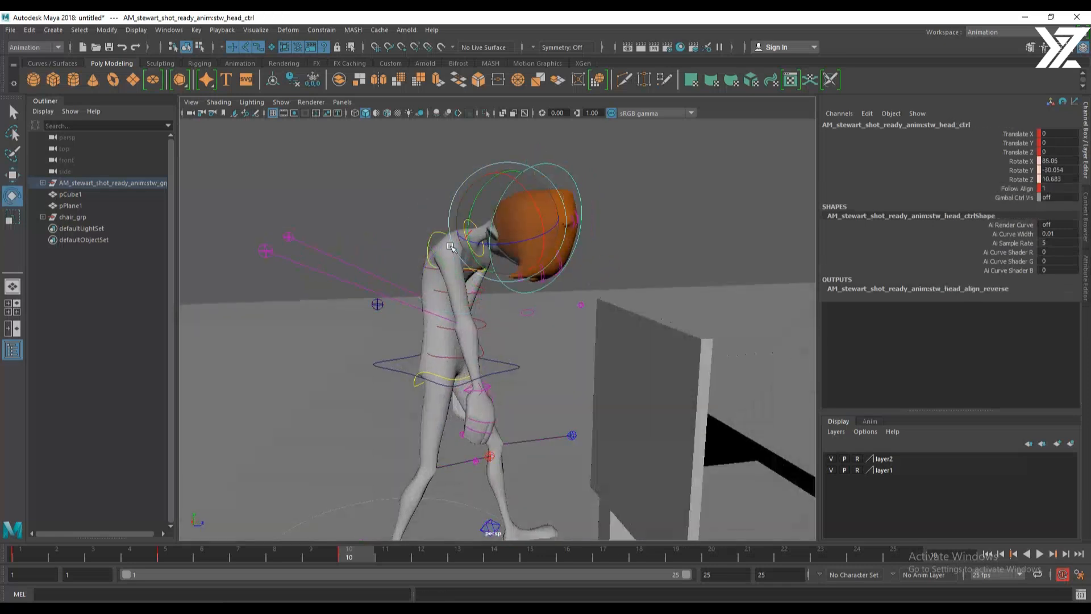
drag(509, 239, 484, 190)
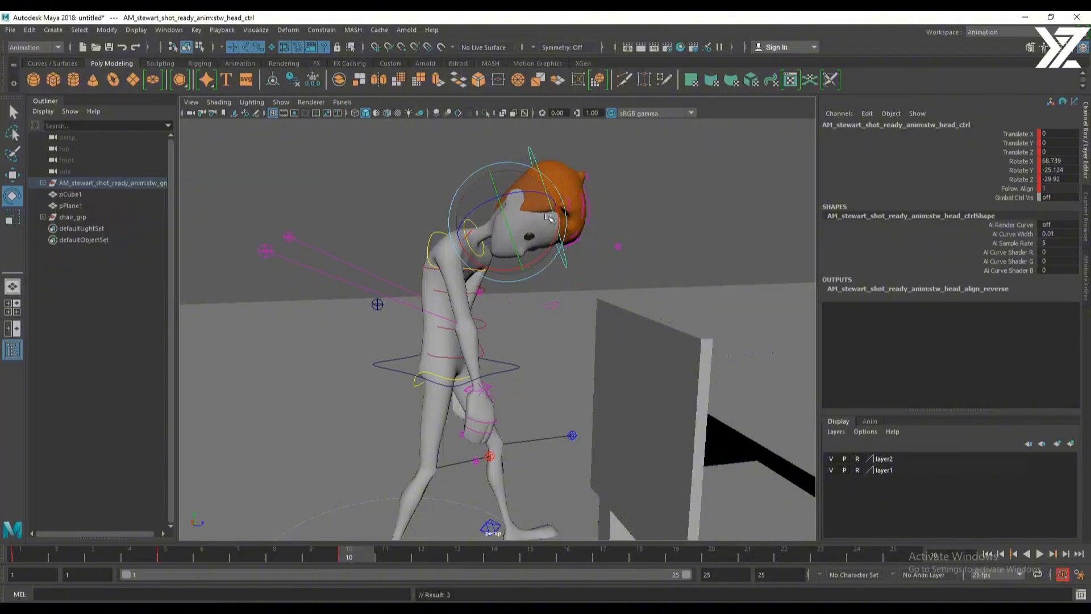
drag(556, 210, 557, 214)
mouse_move(551, 270)
alt+mouse_down()
mouse_move(449, 273)
mouse_move(540, 271)
alt+mouse_up()
Try to move the right arm IK control in the frame 10 pose
click(487, 387)
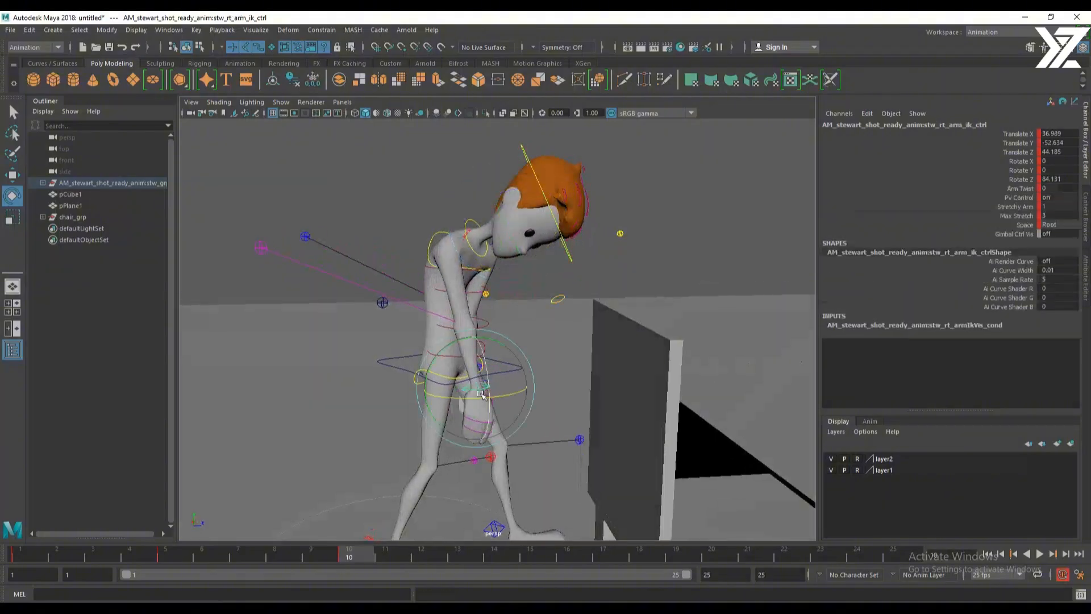
mouse_move(487, 388)
alt+mouse_down()
mouse_move(522, 392)
mouse_move(452, 387)
mouse_move(563, 393)
mouse_move(516, 397)
mouse_move(561, 402)
mouse_move(370, 420)
mouse_move(538, 396)
mouse_move(488, 409)
alt+mouse_up()
key(w)
click(551, 391)
click(484, 411)
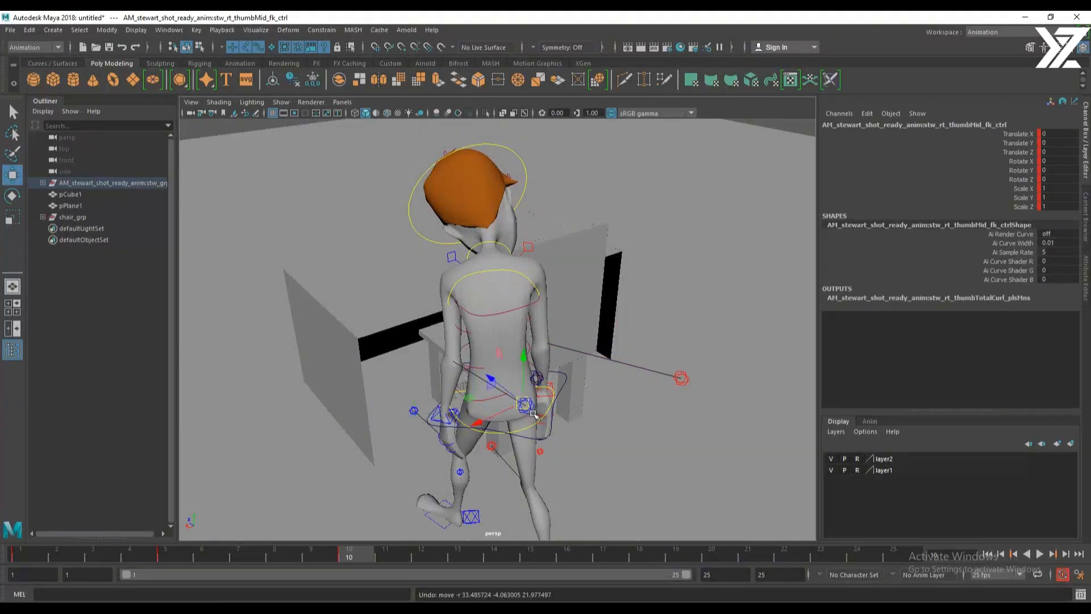
Swing the left arm forward and rotate its IK control to about -5.3, -33.1 and -78.2 in Rotate X, Y and Z
click(522, 425)
drag(524, 405, 575, 355)
click(540, 421)
key(e)
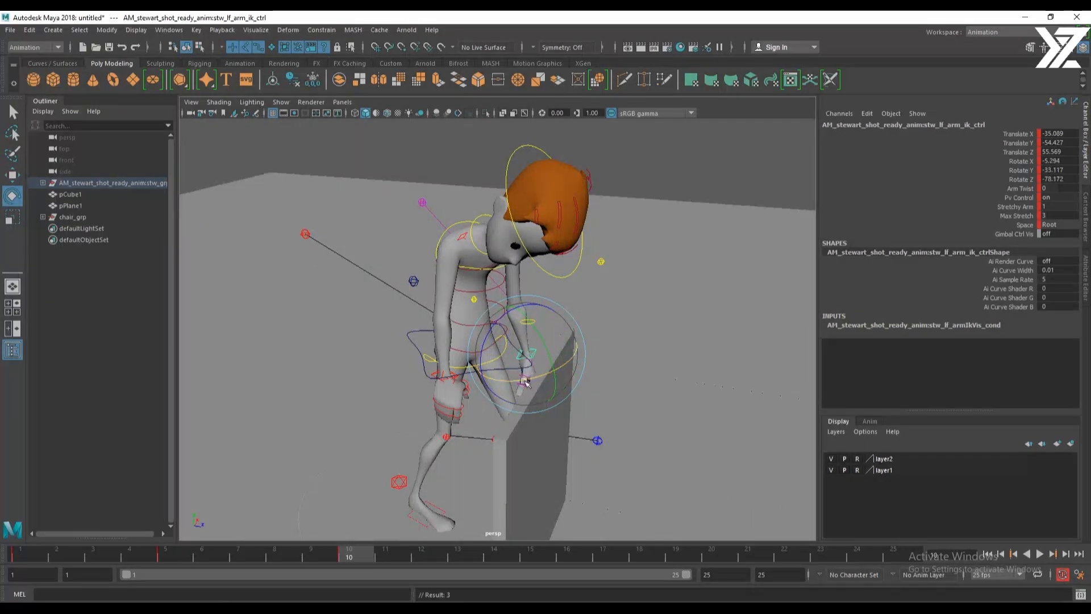
Play back the blocking, and lower the COG control at frame 10 to about -3.6 in Translate Y
alt+drag(525, 382, 592, 390)
scroll(591, 393, down, 5)
alt+drag(585, 434, 496, 420)
key(alt+v)
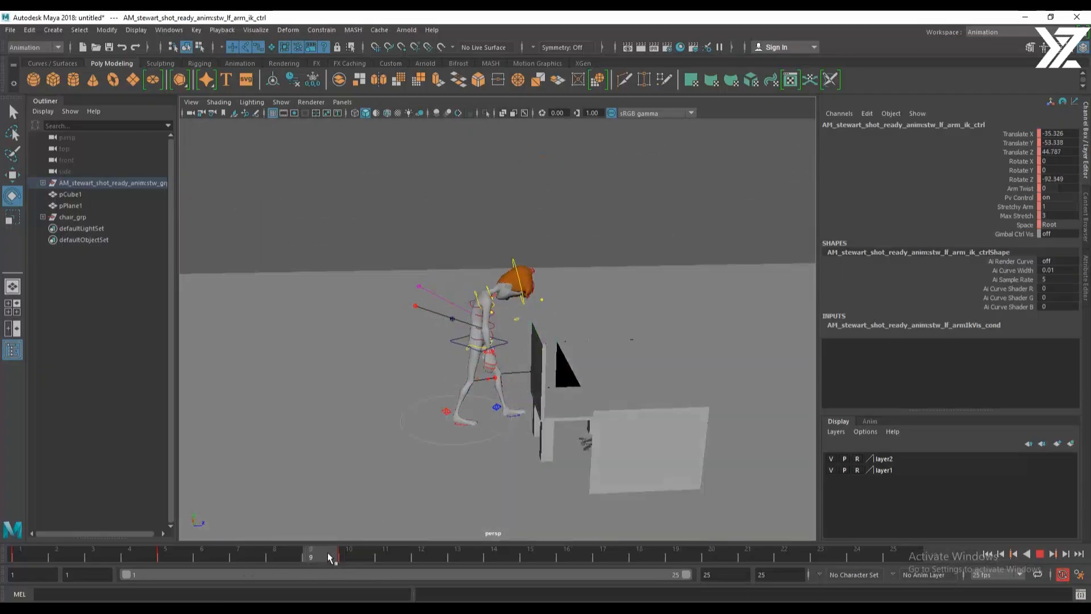
alt+right_drag(398, 331, 435, 343)
alt+drag(435, 343, 487, 319)
click(454, 349)
key(w)
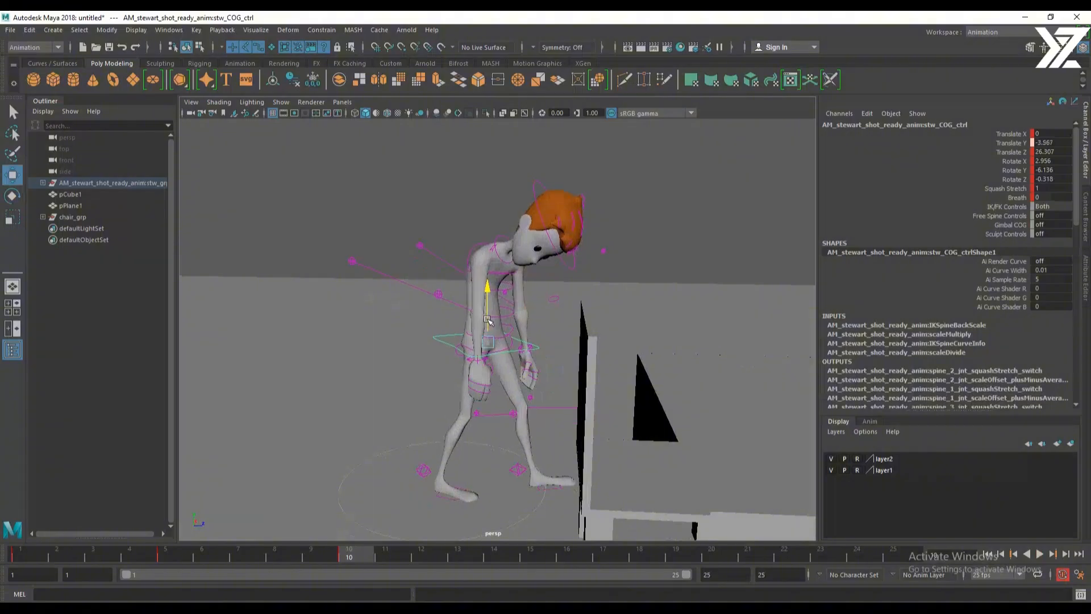
drag(385, 548, 354, 550)
Move the left arm IK control to about -35.7, -53.9 and 52.0 in Translate X, Y and Z
alt+drag(588, 473, 457, 463)
alt+right_drag(457, 463, 520, 474)
alt+drag(520, 474, 619, 421)
click(544, 410)
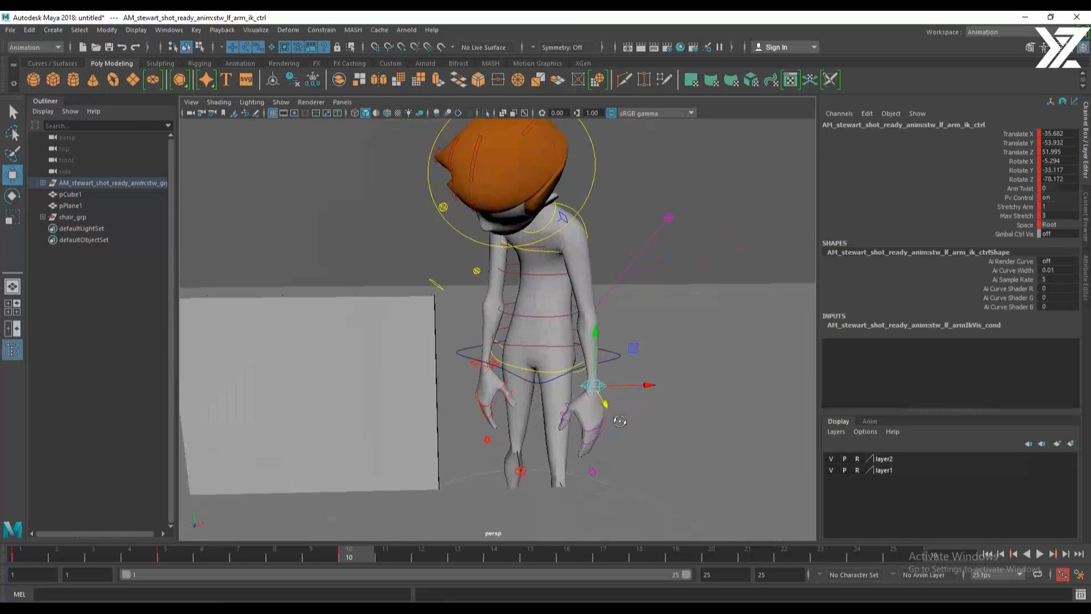
Move the right arm IK control back to about 38.7, -50.3, 28.4 and rotate it to about 2.1, -32.5, 75.8
click(484, 363)
alt+drag(484, 363, 579, 383)
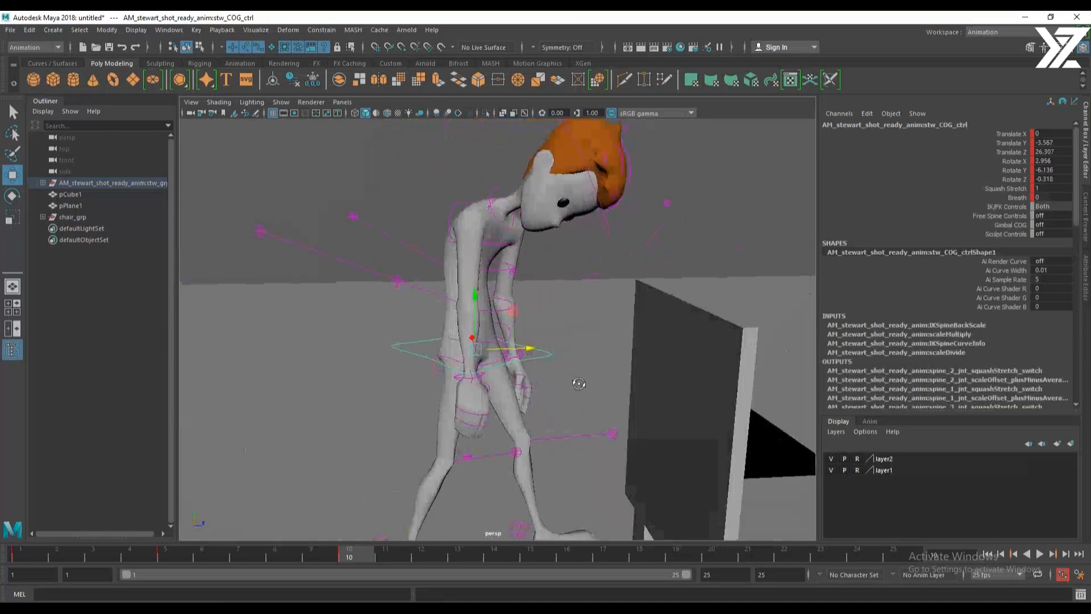
click(482, 390)
drag(475, 375, 457, 373)
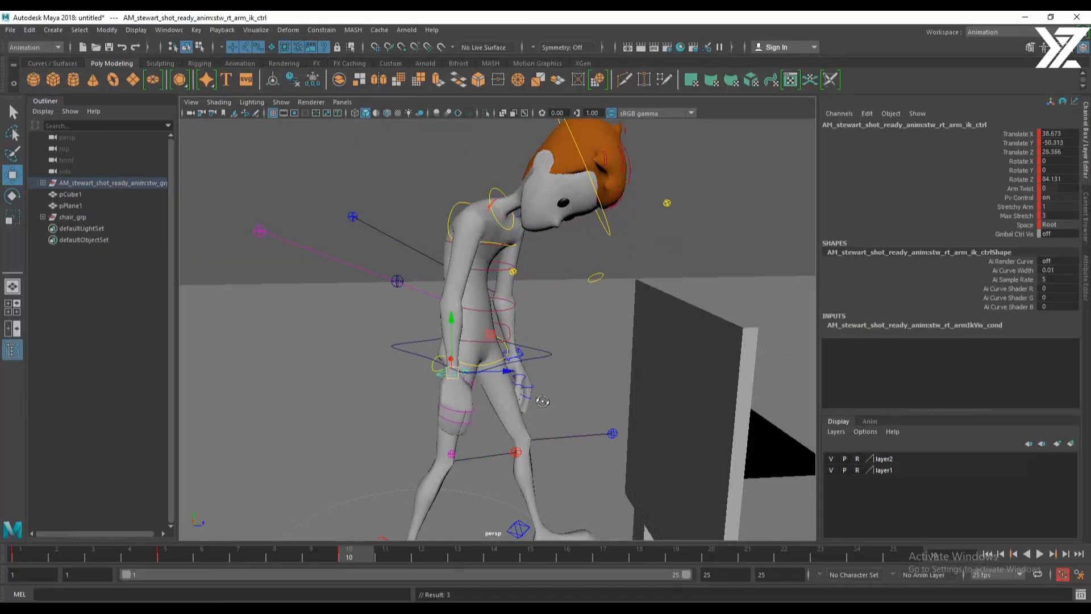
alt+drag(543, 402, 605, 356)
key(e)
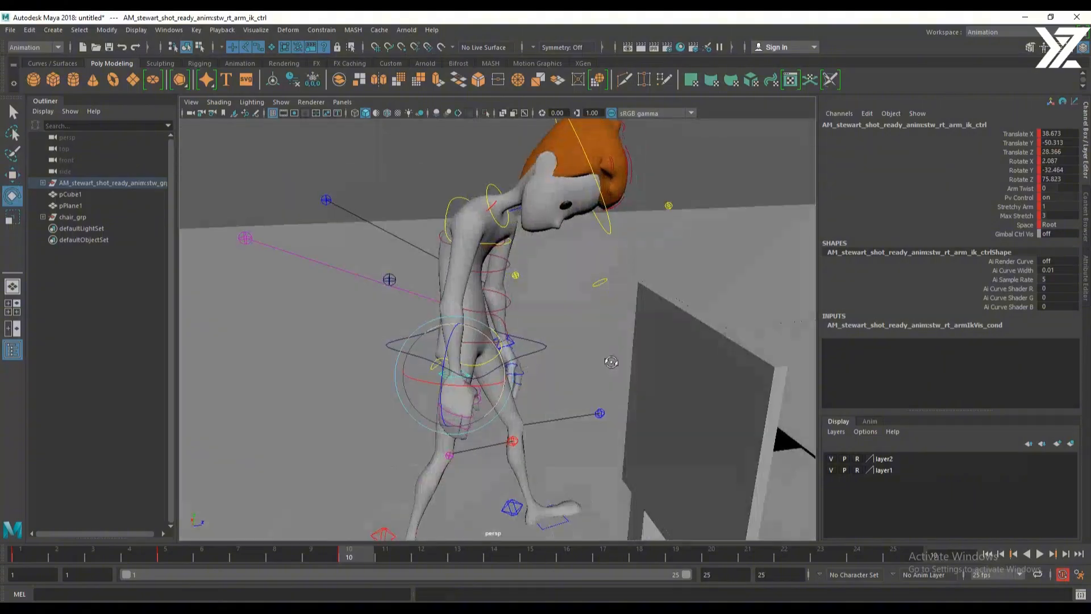
Scrub the blocking up to frame 10, then select all of the character's controls and key them at frame 15
alt+right_drag(605, 356, 485, 348)
alt+drag(484, 349, 566, 400)
drag(355, 557, 217, 571)
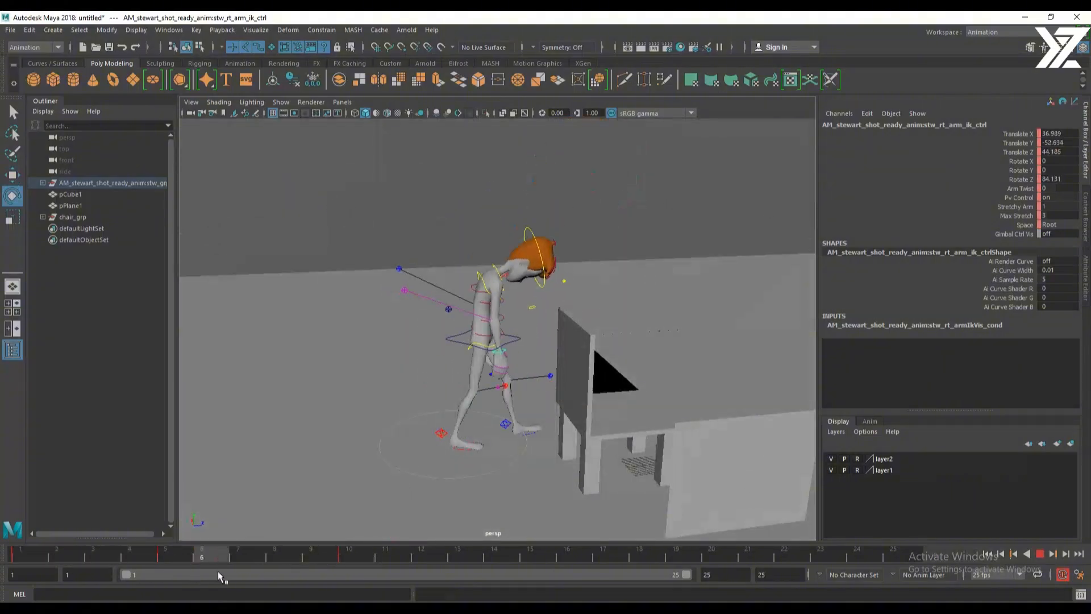
drag(306, 571, 358, 570)
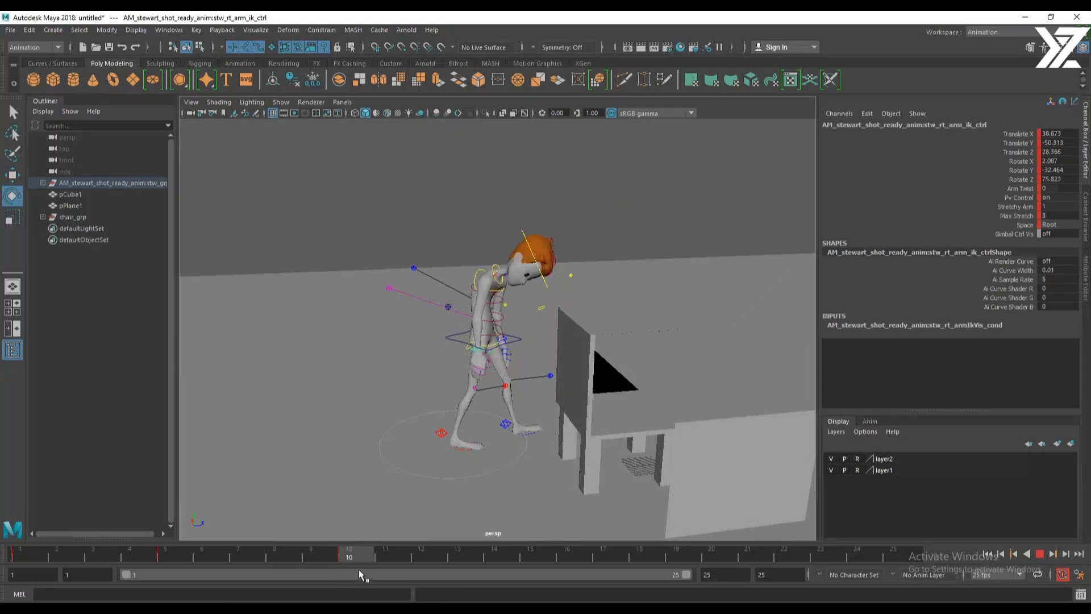
drag(318, 208, 753, 523)
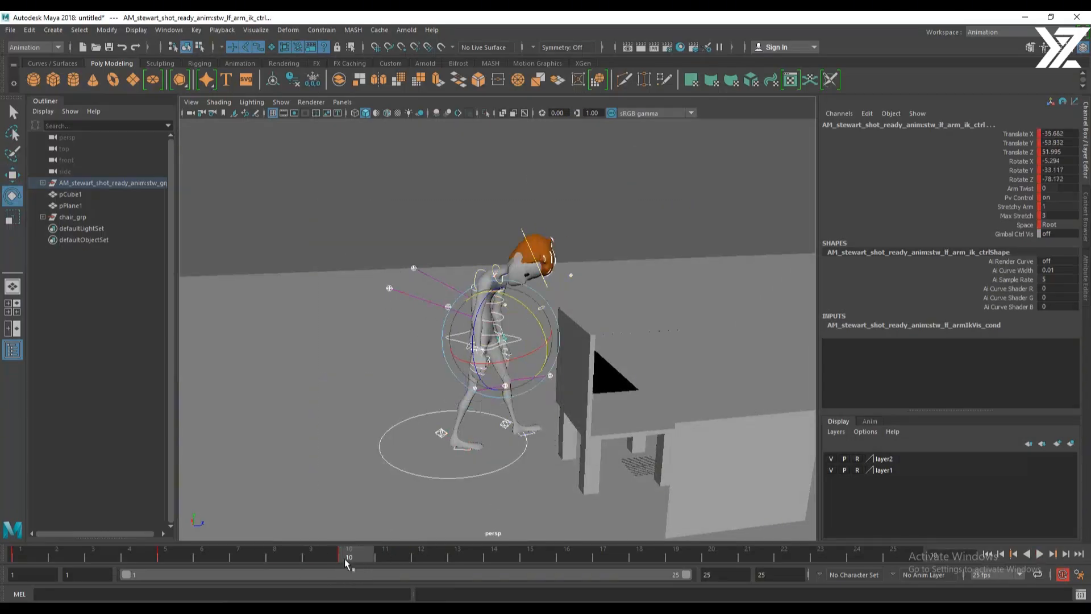
drag(356, 560, 537, 553)
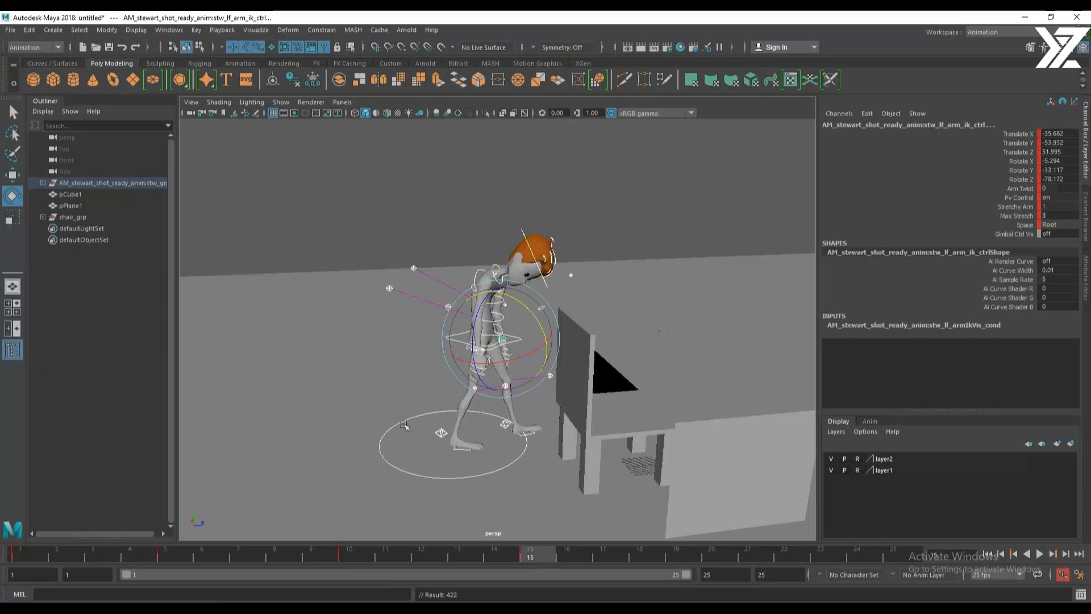
Reach the right hand toward the chair's backrest at frame 15, moving its arm IK control to about 7.5, -10.5 and 80.9
scroll(568, 459, up, 5)
alt+drag(567, 459, 635, 483)
scroll(546, 455, down, 4)
alt+drag(526, 446, 562, 462)
key(w)
alt+drag(466, 383, 426, 290)
click(406, 344)
scroll(481, 343, up, 3)
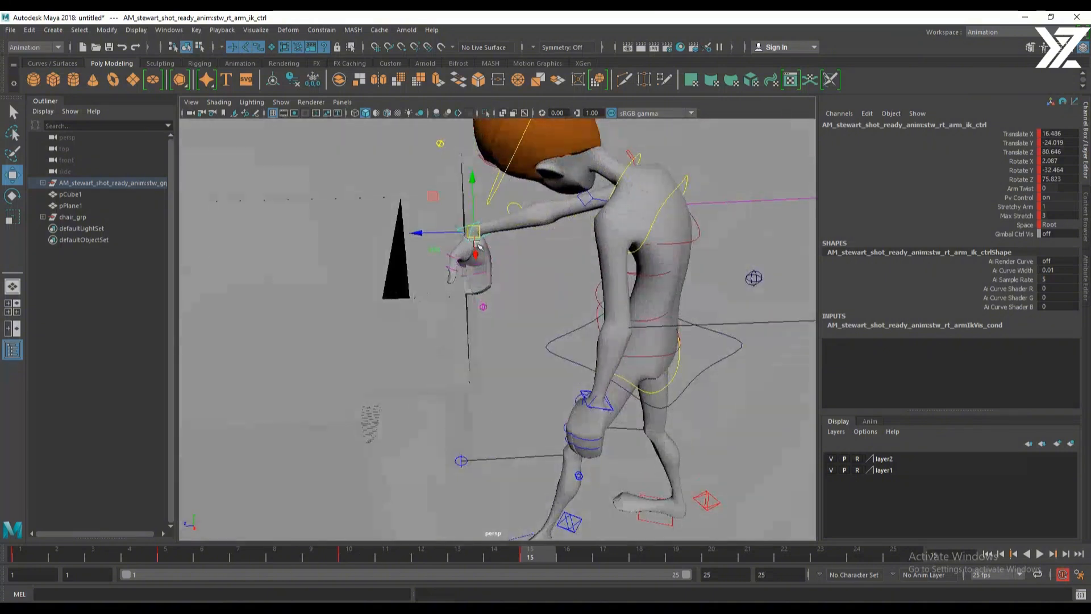
drag(470, 235, 470, 187)
Rotate the right arm IK control to about -24.3, 51.7 and 29.1 in Rotate X, Y and Z
alt+drag(513, 250, 483, 221)
key(e)
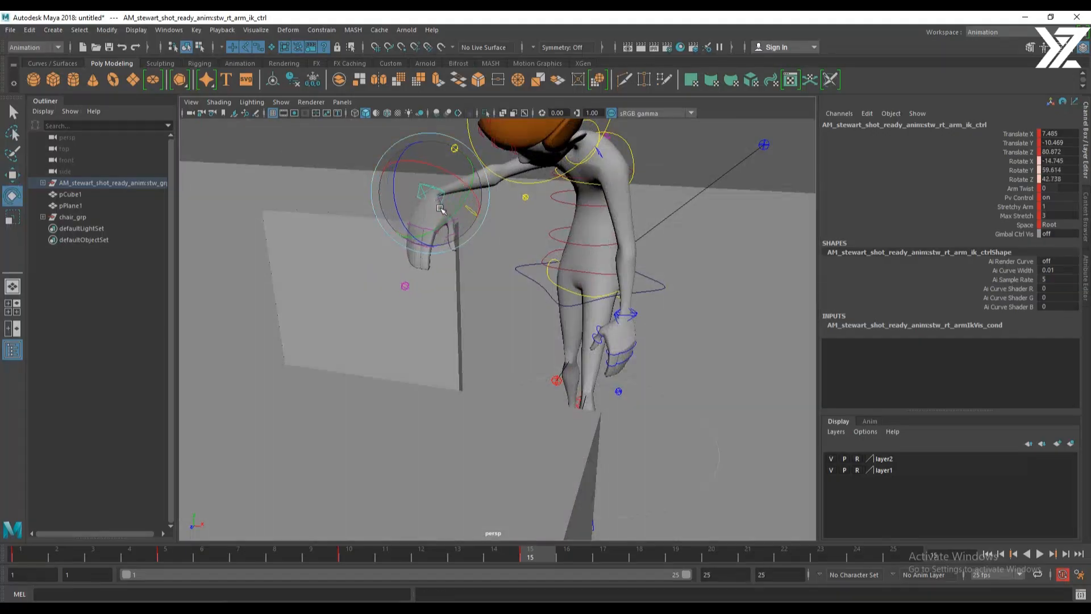
alt+drag(422, 186, 472, 200)
key(w)
alt+drag(532, 221, 528, 270)
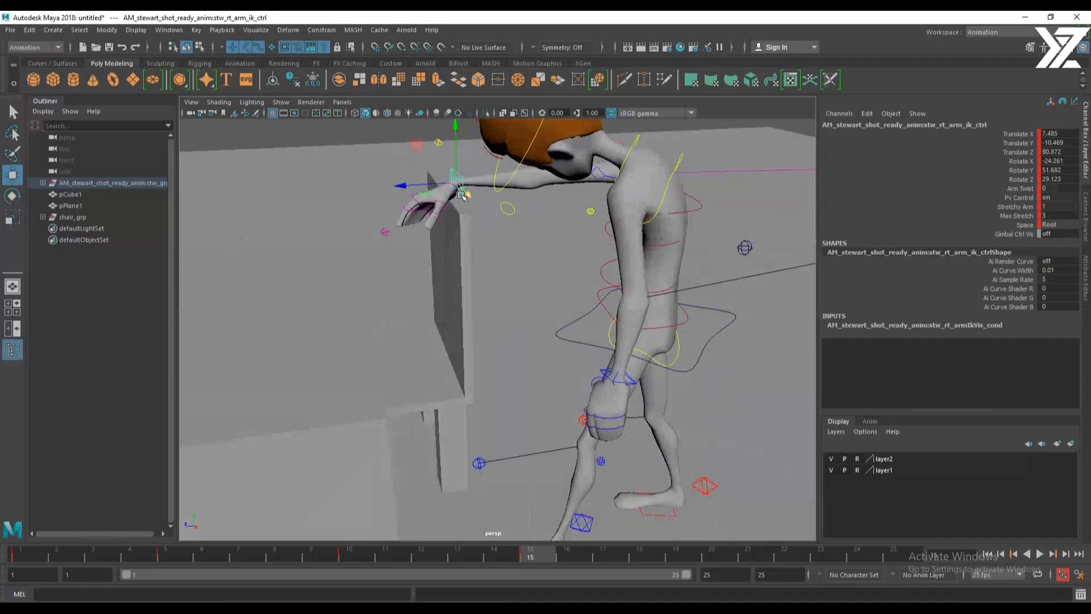
Refine the right hand's placement on the backrest to about 12.6, -14.2, 68.3 in translation and 7.3, 74.9, 5.7 in rotation
drag(466, 193, 496, 226)
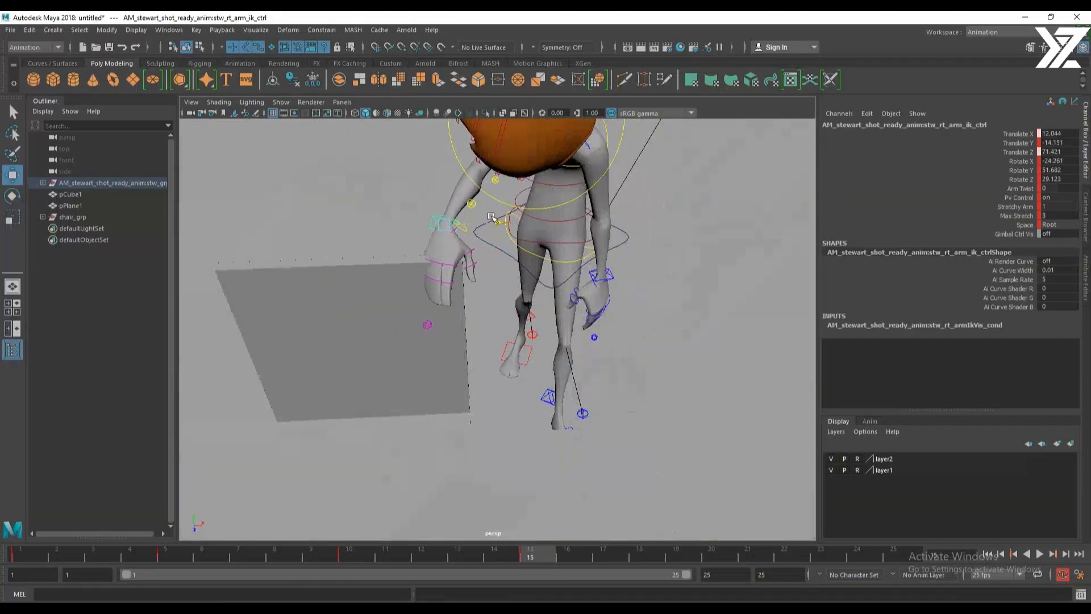
alt+drag(574, 306, 536, 311)
key(w)
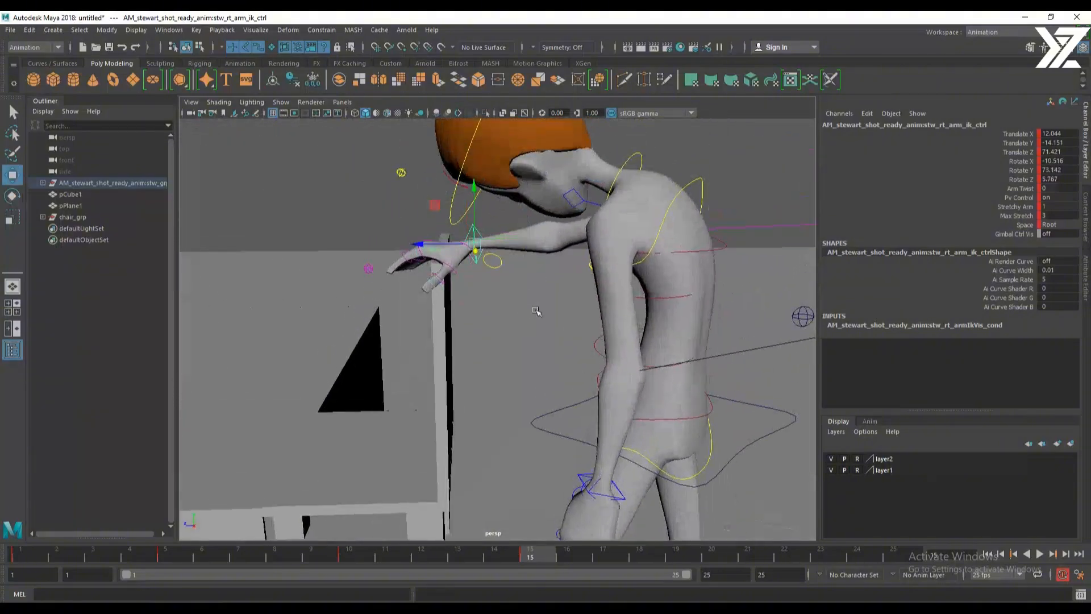
drag(433, 245, 488, 275)
key(e)
key(w)
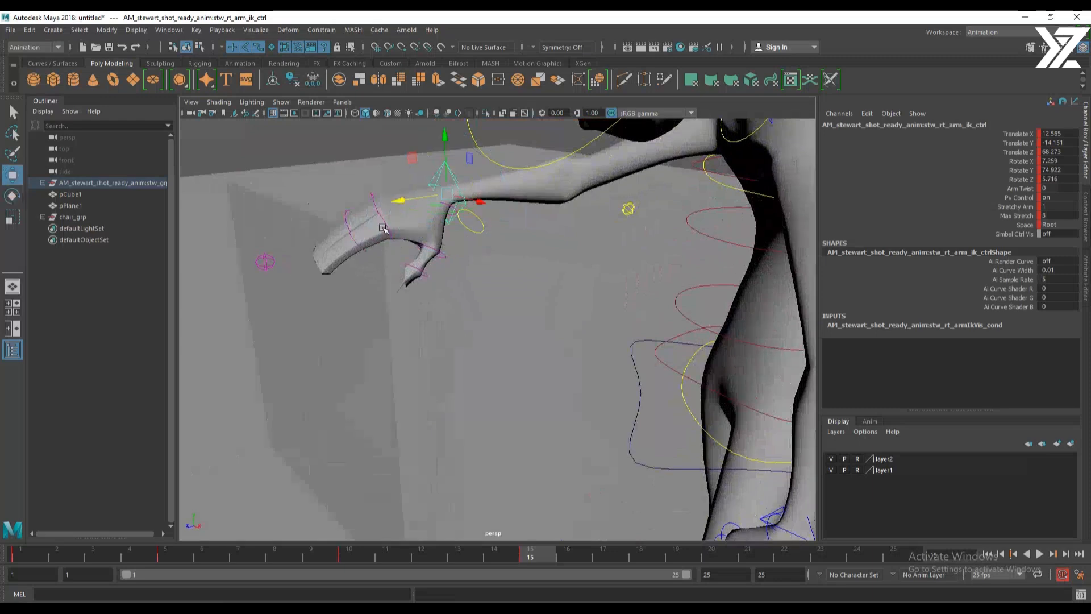
Rotate the right hand's finger controls so the fingers curl over the top edge of the chair's backrest
click(381, 227)
key(e)
drag(349, 199, 317, 265)
key(w)
click(358, 248)
key(e)
key(w)
click(344, 241)
key(e)
Bend the right thumb against the backrest, rotating its middle control to about 33.0, 6.5 and -13.8
alt+drag(418, 264, 457, 218)
click(444, 251)
click(438, 262)
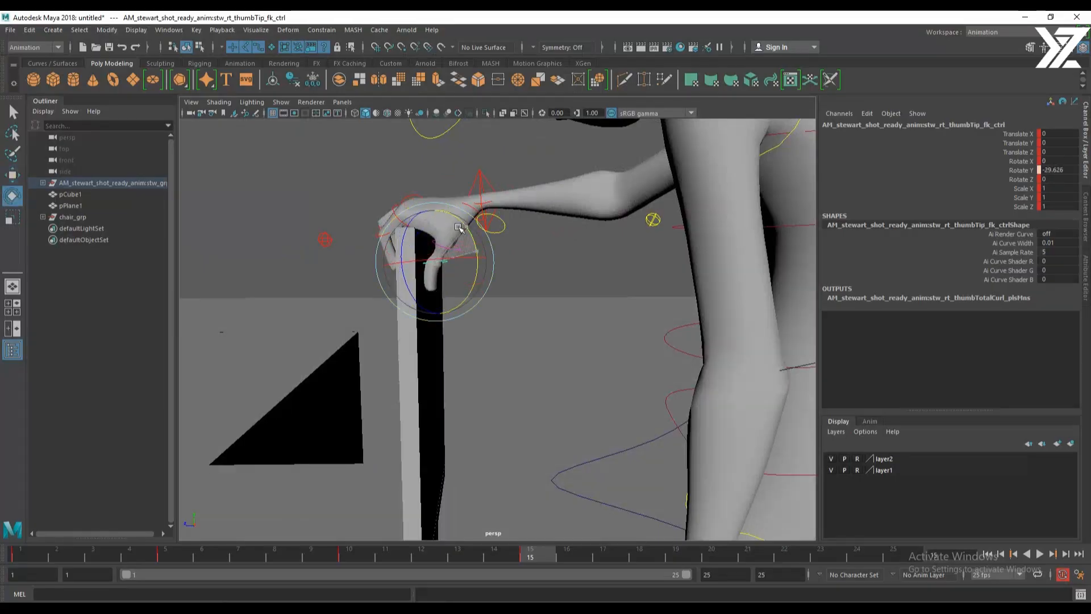
click(486, 221)
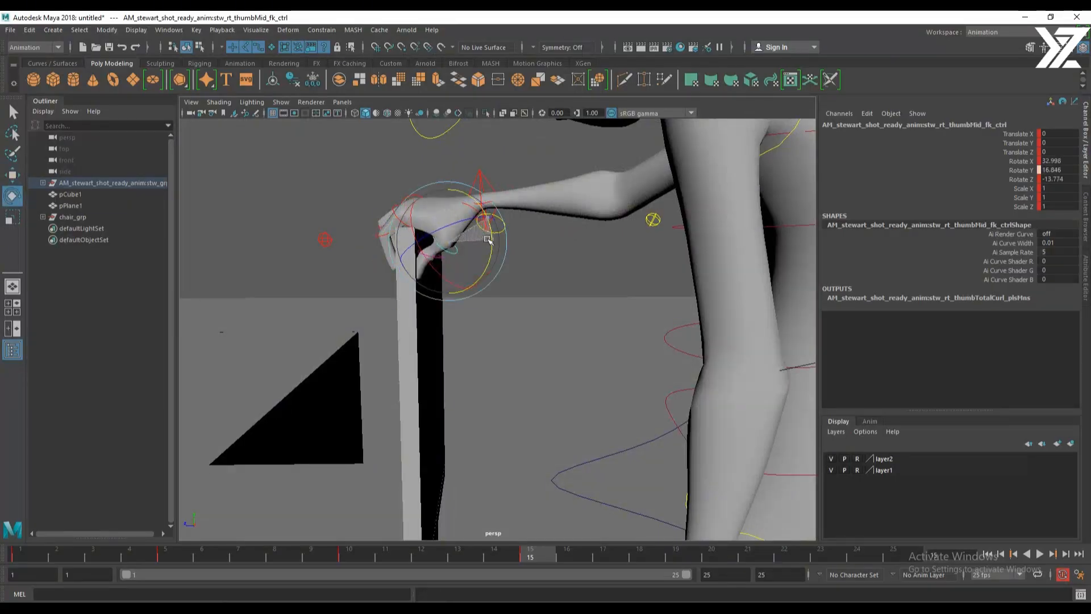
drag(488, 229, 488, 231)
Lower the COG control and shift it toward the chair, to about -6.8 in Translate Y and 31.1 in Translate Z
alt+drag(490, 273, 382, 318)
scroll(601, 309, down, 6)
scroll(383, 319, up, 5)
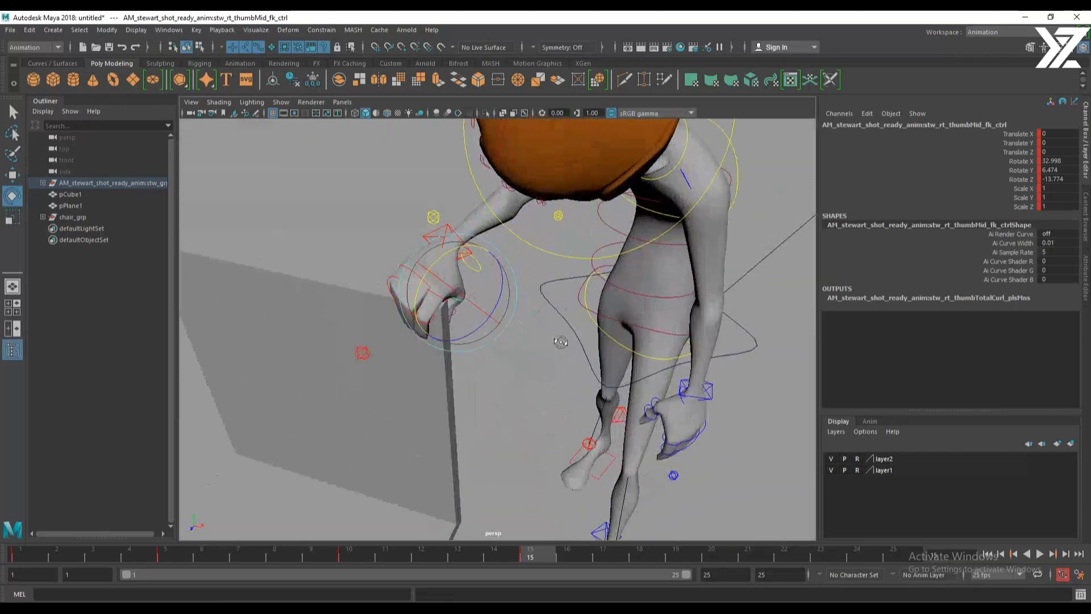
alt+drag(560, 341, 416, 319)
scroll(455, 322, down, 5)
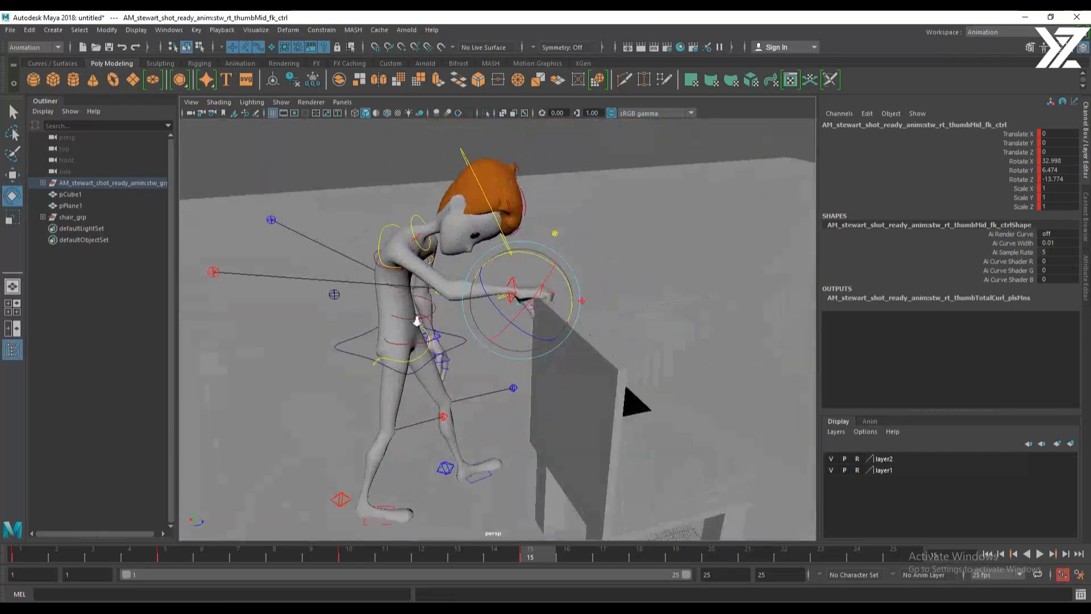
scroll(416, 319, up, 5)
mouse_move(489, 333)
alt+mouse_down()
mouse_move(573, 348)
mouse_move(459, 357)
mouse_move(656, 302)
mouse_move(503, 420)
mouse_move(491, 323)
alt+mouse_up()
click(490, 350)
key(w)
drag(446, 291, 446, 301)
Rotate the spine IK shoulder control to about 35.8, -17.2, -1.3 and the COG control to about 11.1 in Rotate X
alt+drag(543, 334, 516, 366)
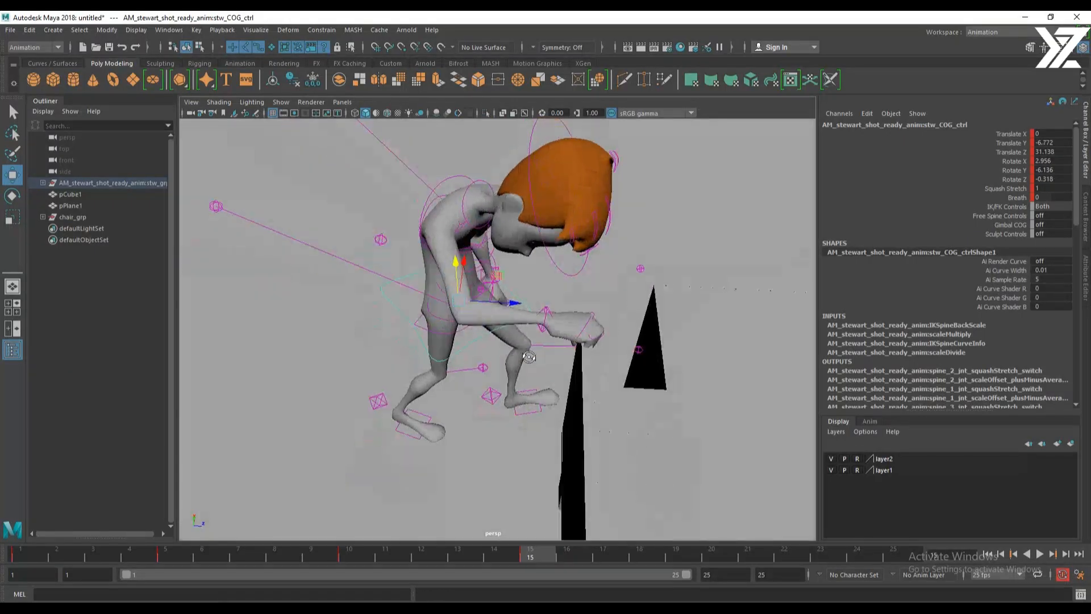
click(440, 179)
click(444, 181)
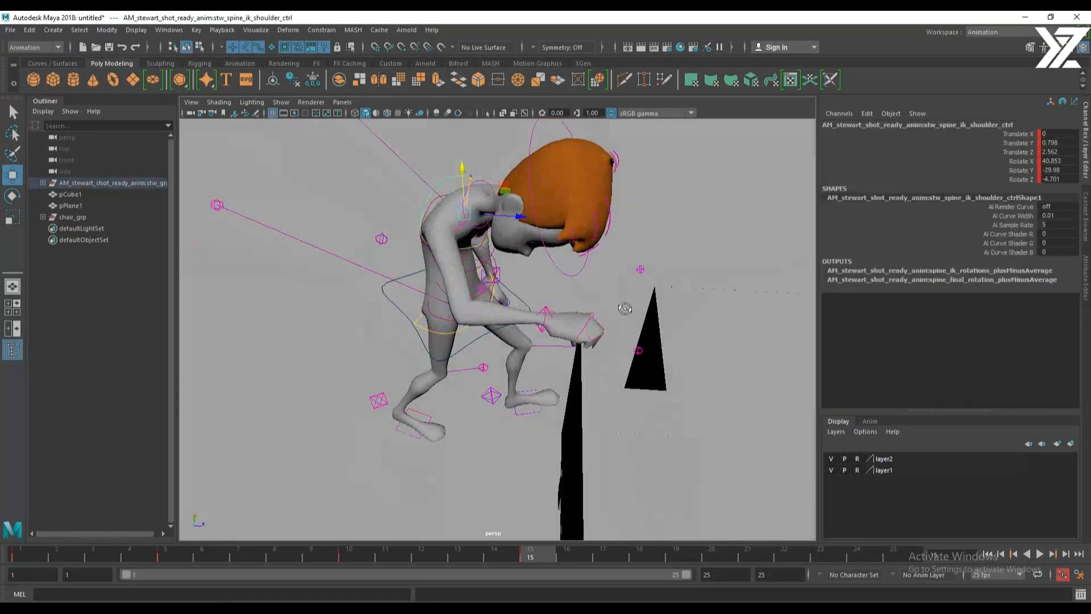
alt+drag(626, 310, 691, 306)
key(e)
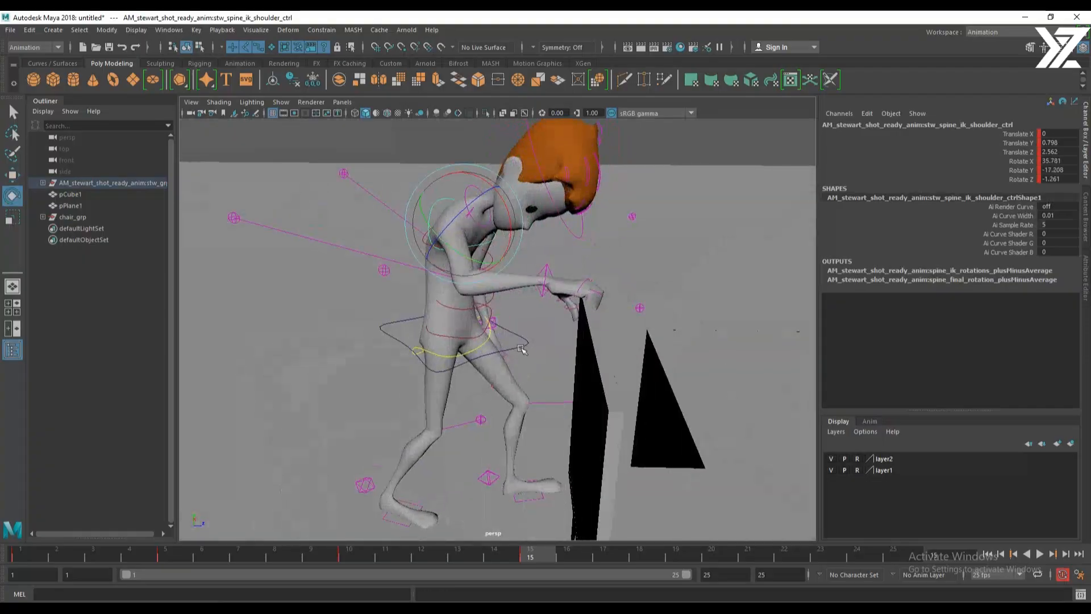
click(520, 348)
drag(491, 303, 569, 268)
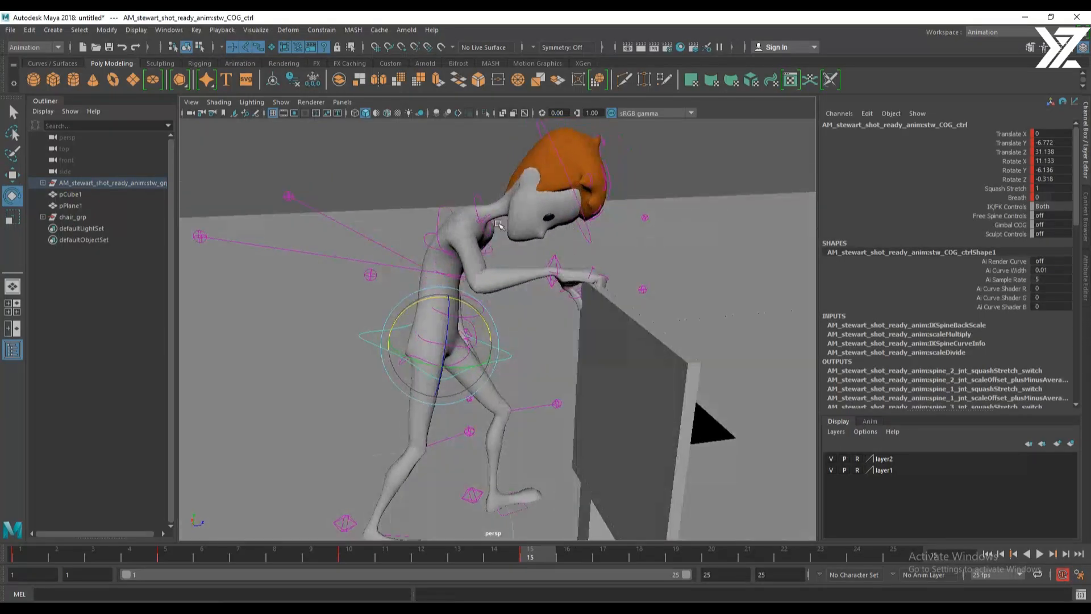
Bow and turn the head control to about 86.4, -4.8 and 14.9 in Rotate X, Y and Z
click(565, 166)
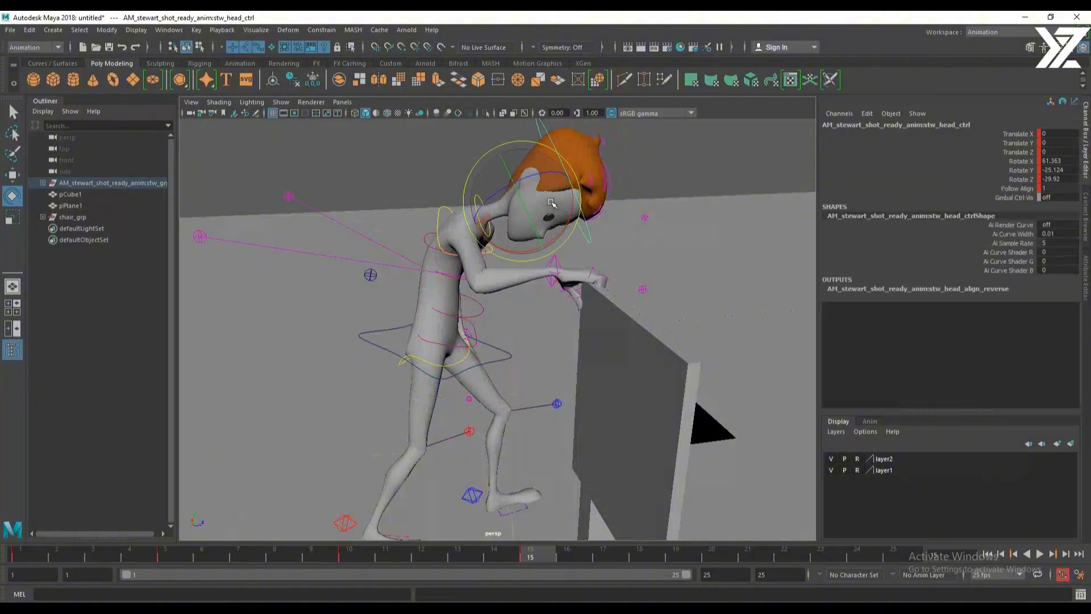
drag(555, 204, 567, 219)
drag(503, 184, 490, 213)
mouse_move(553, 179)
mouse_down()
mouse_move(557, 189)
mouse_move(551, 163)
mouse_move(519, 183)
mouse_move(549, 166)
mouse_up()
key(w)
click(480, 197)
key(e)
click(566, 158)
key(w)
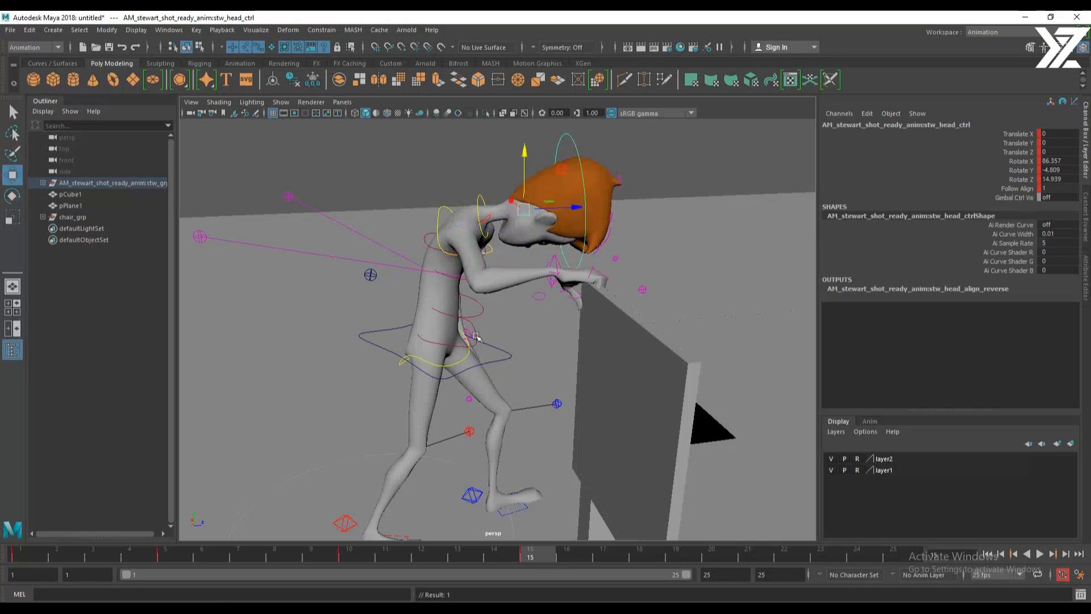
Move the right elbow pole vector control to about 21.2, -37.3 and 49.9 so the supporting arm bends
alt+drag(477, 346, 528, 374)
click(466, 369)
drag(474, 291, 532, 301)
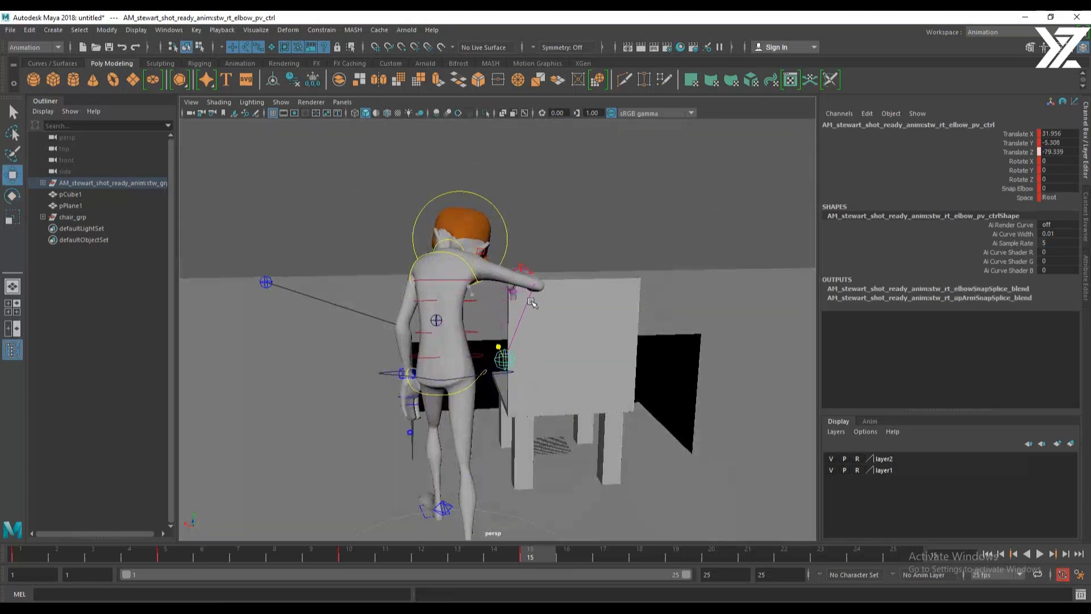
drag(504, 360, 525, 320)
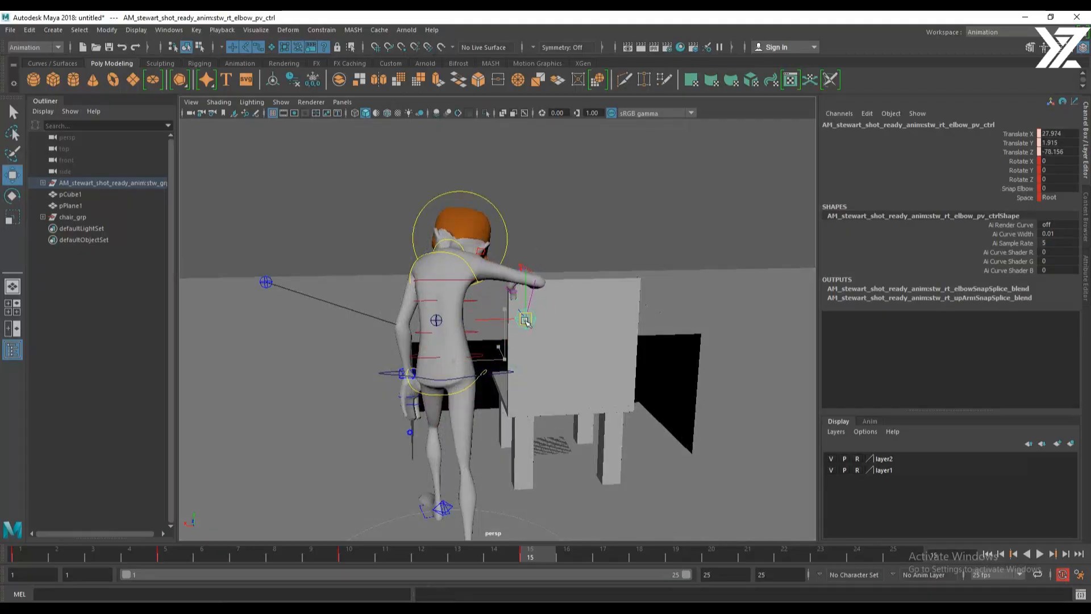
alt+drag(580, 341, 449, 372)
scroll(438, 364, down, 5)
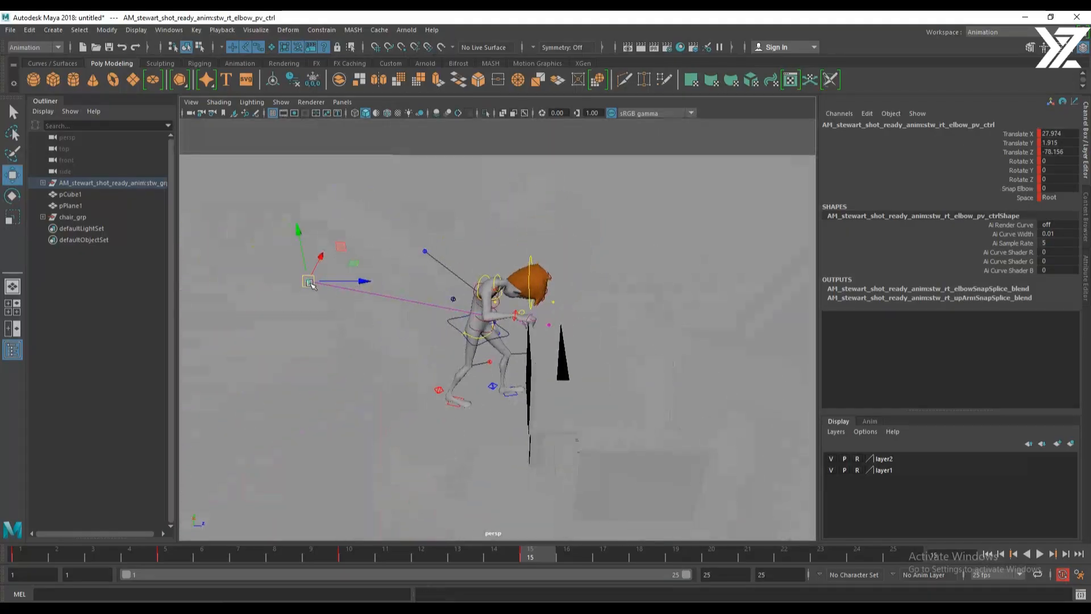
drag(310, 283, 605, 337)
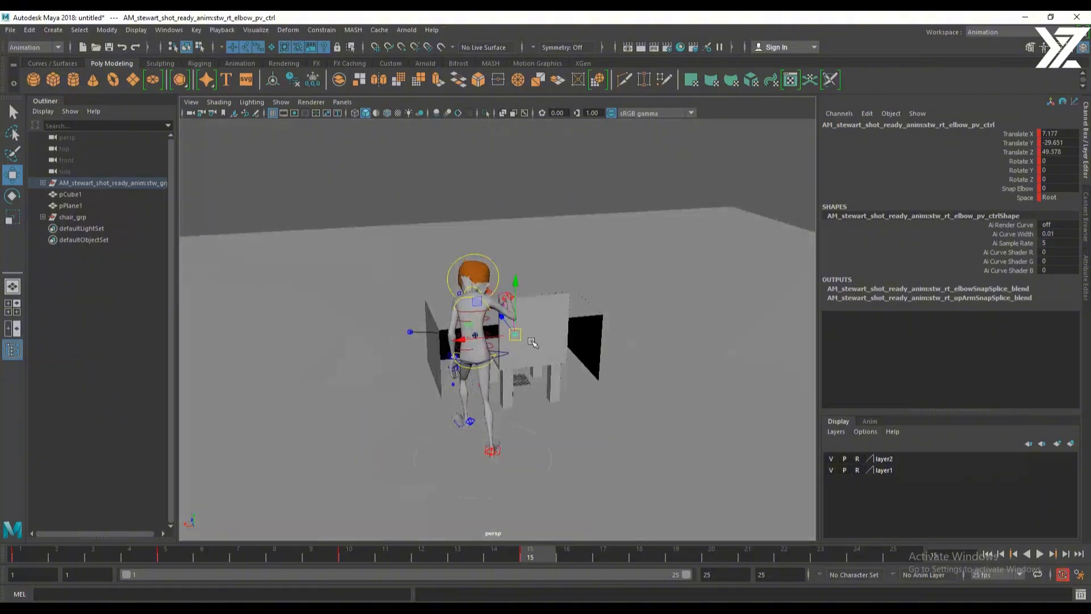
drag(515, 335, 498, 345)
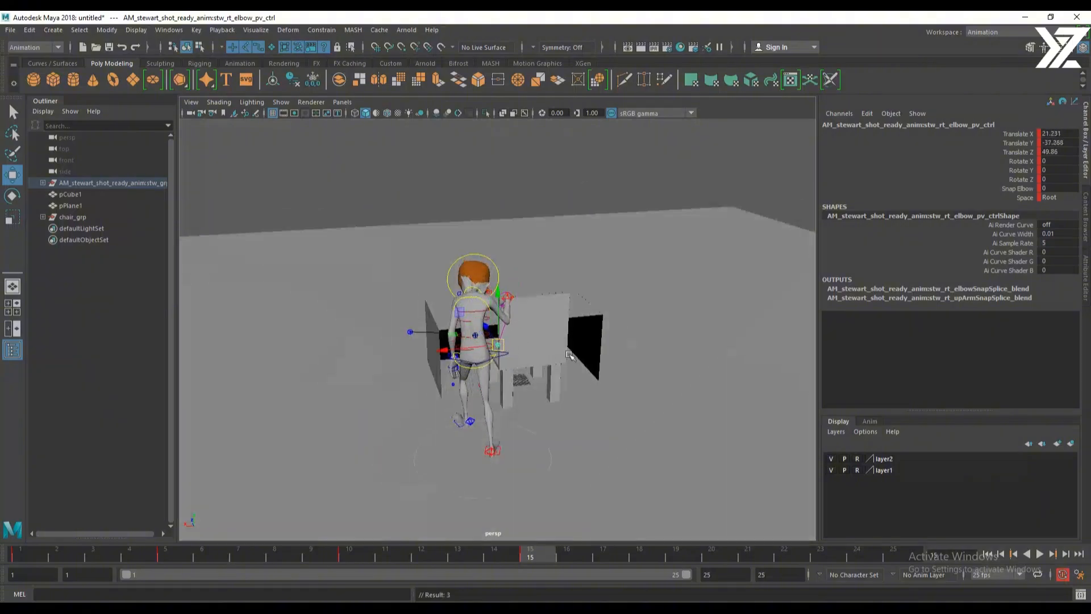
alt+drag(570, 356, 448, 380)
alt+right_drag(449, 380, 551, 410)
alt+middle_drag(559, 368, 614, 336)
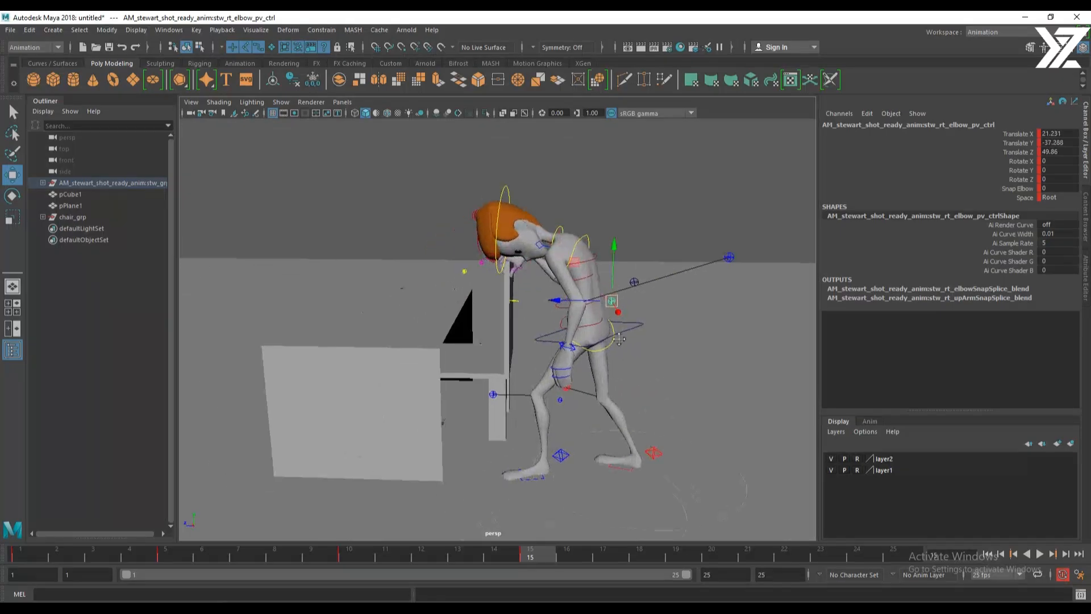
Select all of the character's animation controls and key the frame 15 leaning pose at frame 20
click(579, 351)
drag(577, 349, 452, 445)
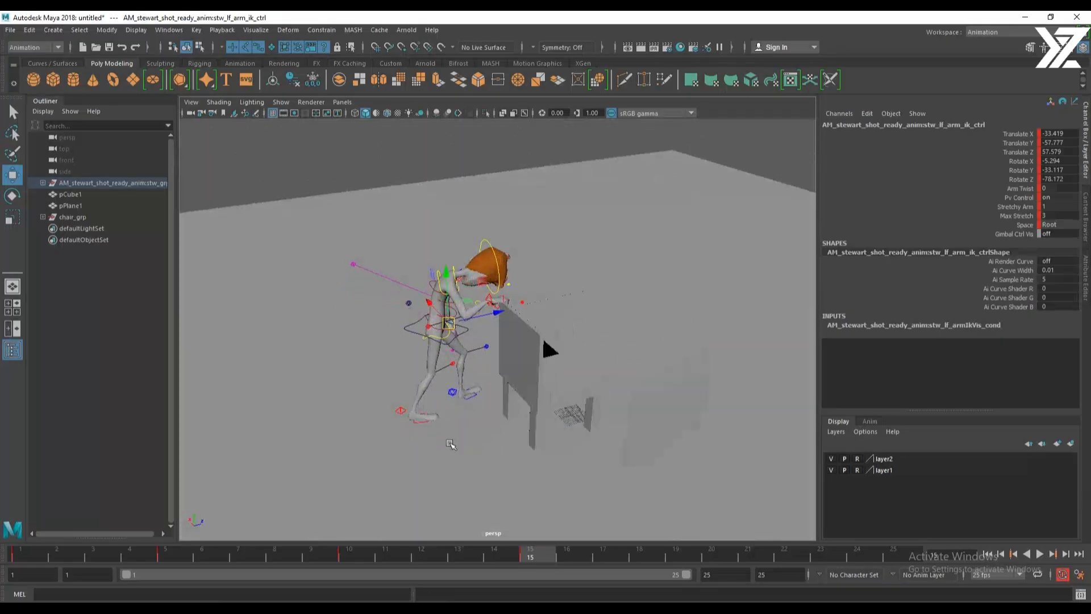
drag(358, 208, 659, 483)
drag(305, 212, 745, 537)
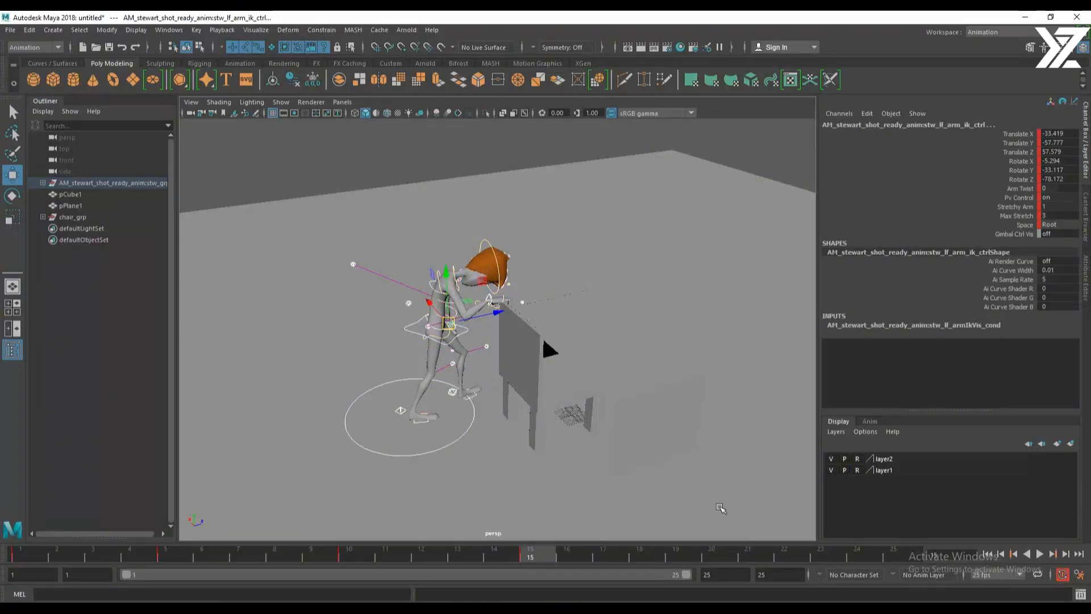
drag(545, 558, 722, 560)
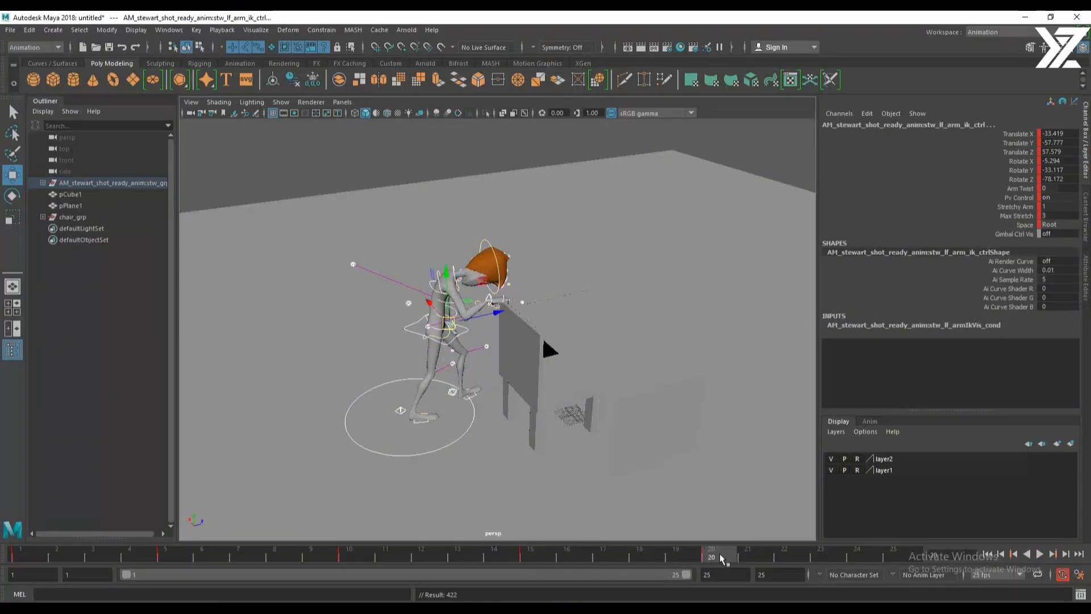
At frame 20, pull the COG control back and up to about -4.7 in Translate Y and 22.4 in Translate Z
scroll(566, 427, up, 5)
alt+drag(604, 411, 534, 383)
scroll(655, 422, down, 4)
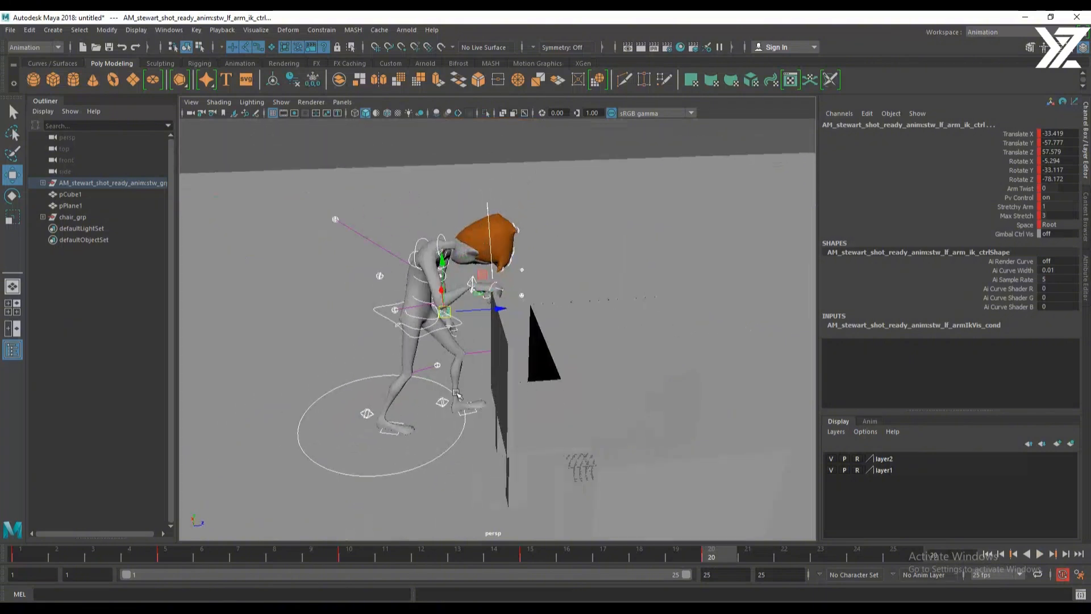
alt+middle_drag(521, 388, 478, 372)
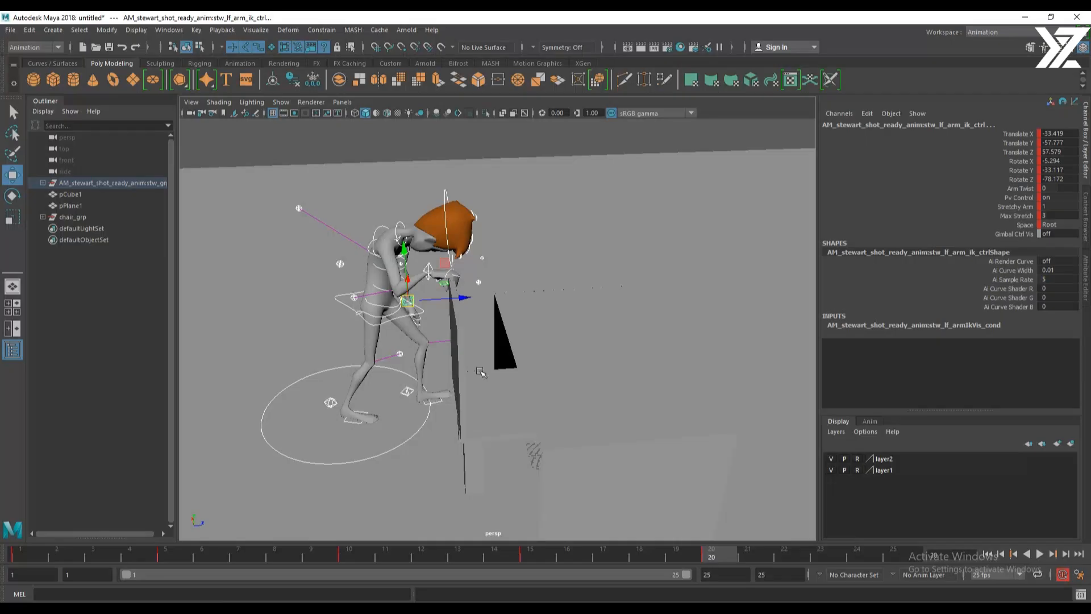
alt+drag(289, 344, 470, 338)
click(441, 312)
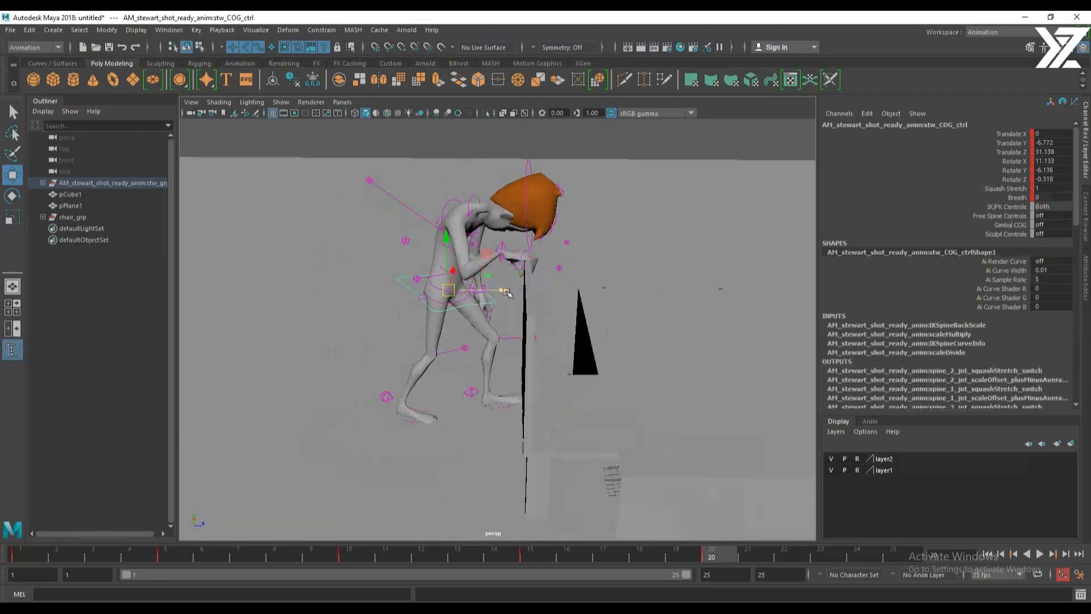
drag(508, 291, 471, 251)
key(e)
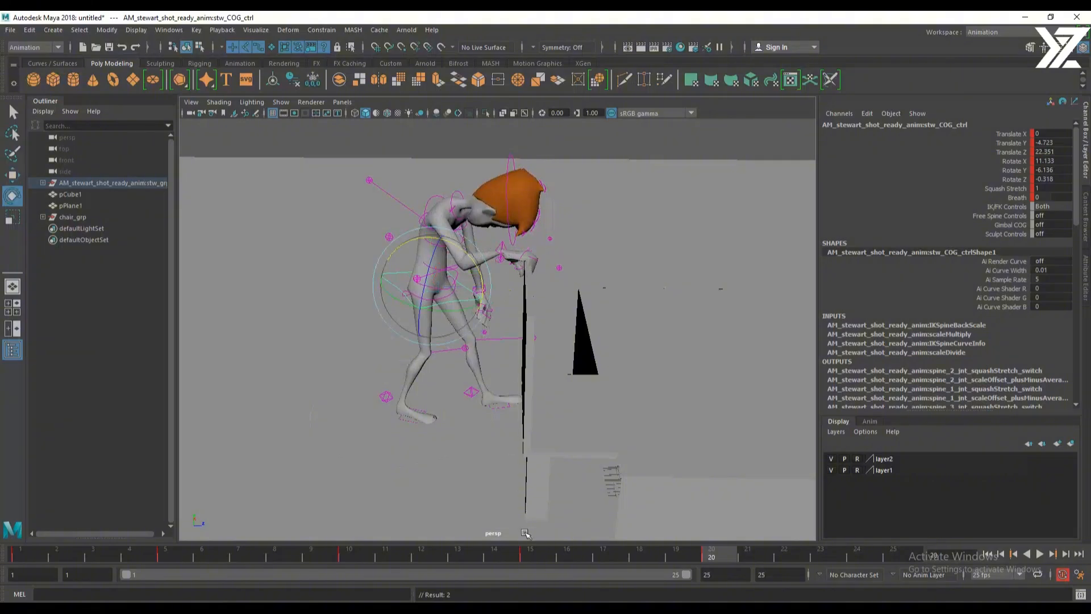
Return to frame 15 and inspect how the right hand rests on the chair back
click(528, 553)
scroll(464, 329, up, 2)
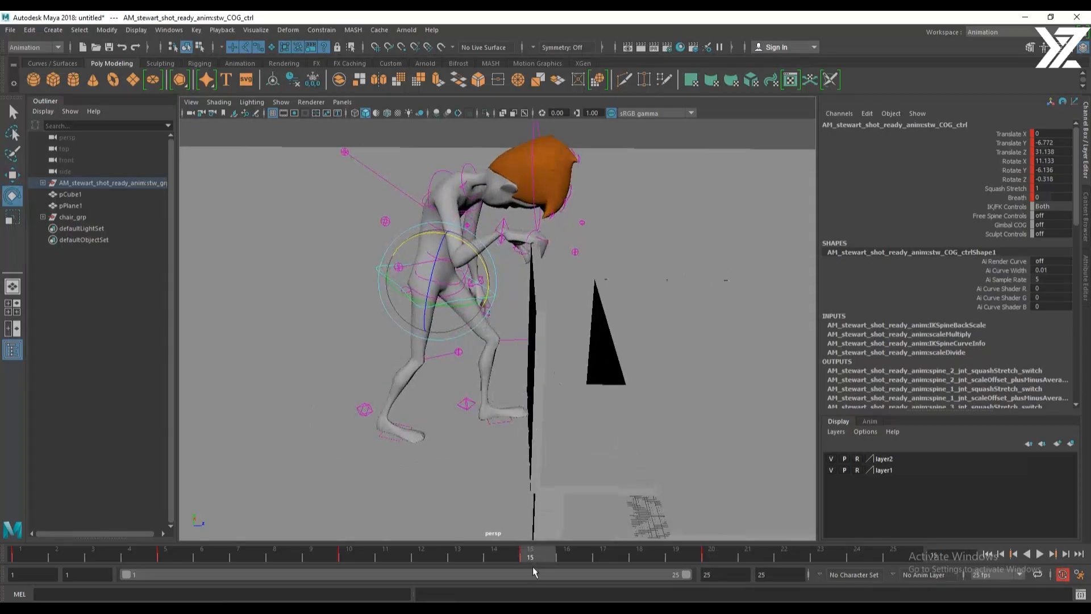
alt+drag(560, 361, 360, 318)
mouse_move(534, 560)
mouse_down()
mouse_move(443, 560)
mouse_move(543, 558)
mouse_up()
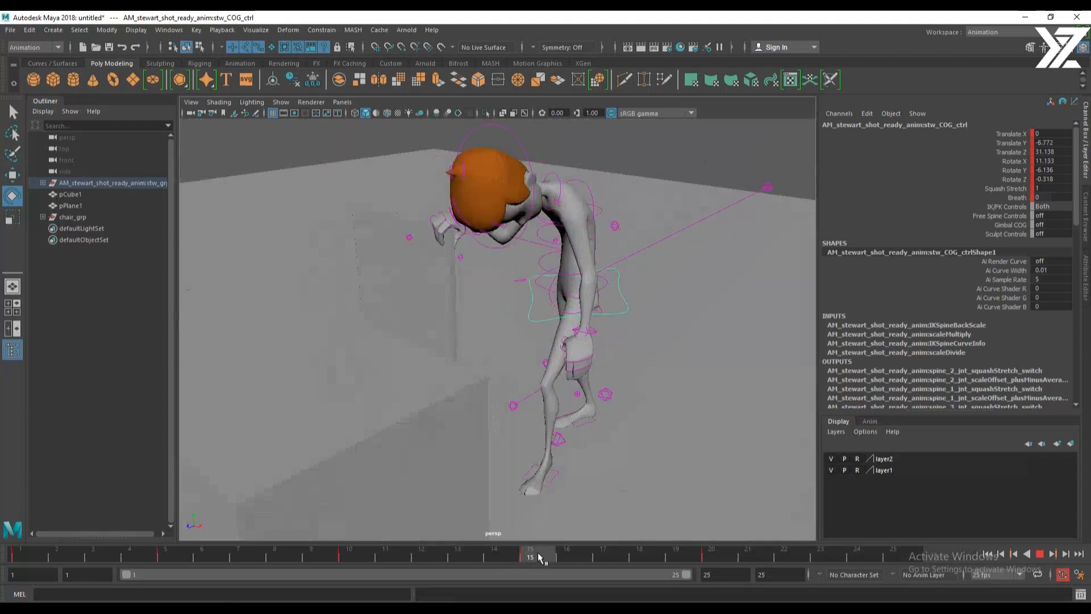
alt+drag(378, 278, 487, 300)
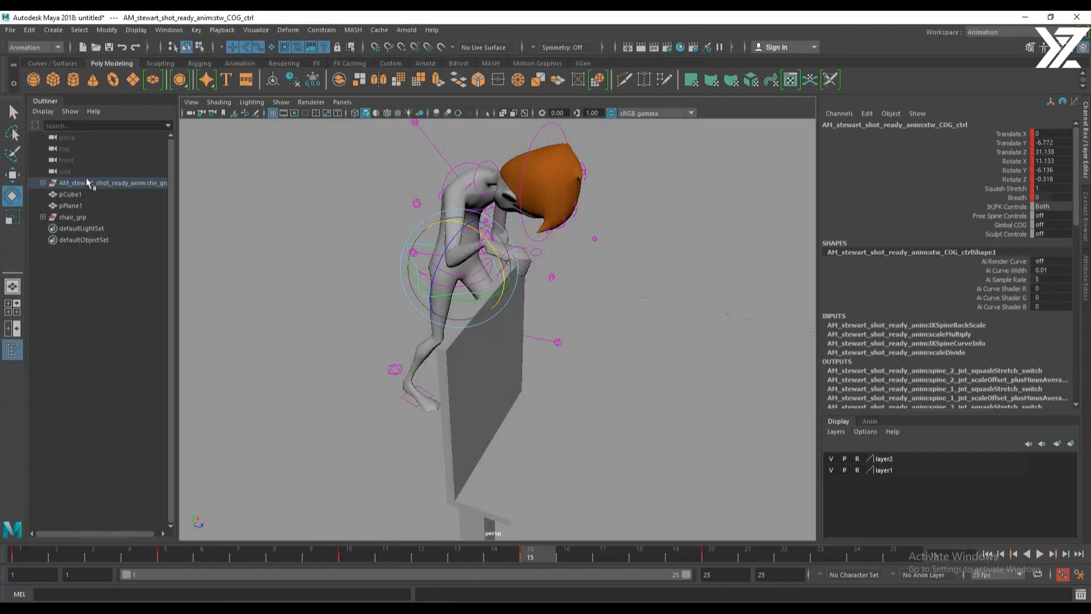
scroll(373, 253, up, 3)
click(440, 192)
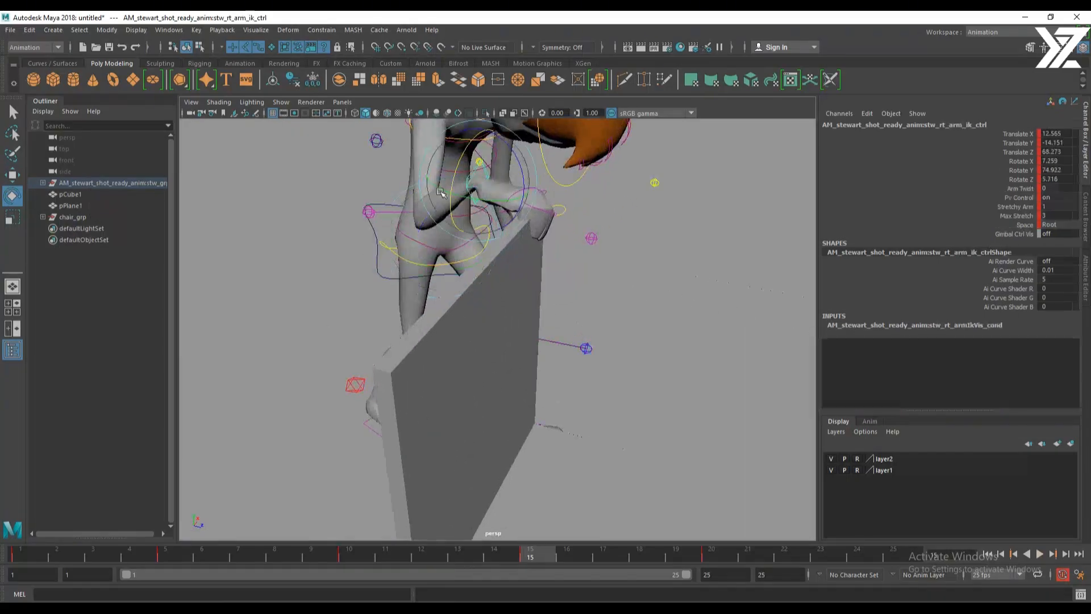
Group chair_grp under a new group named parent_grp and expand it in the scene hierarchy
click(73, 217)
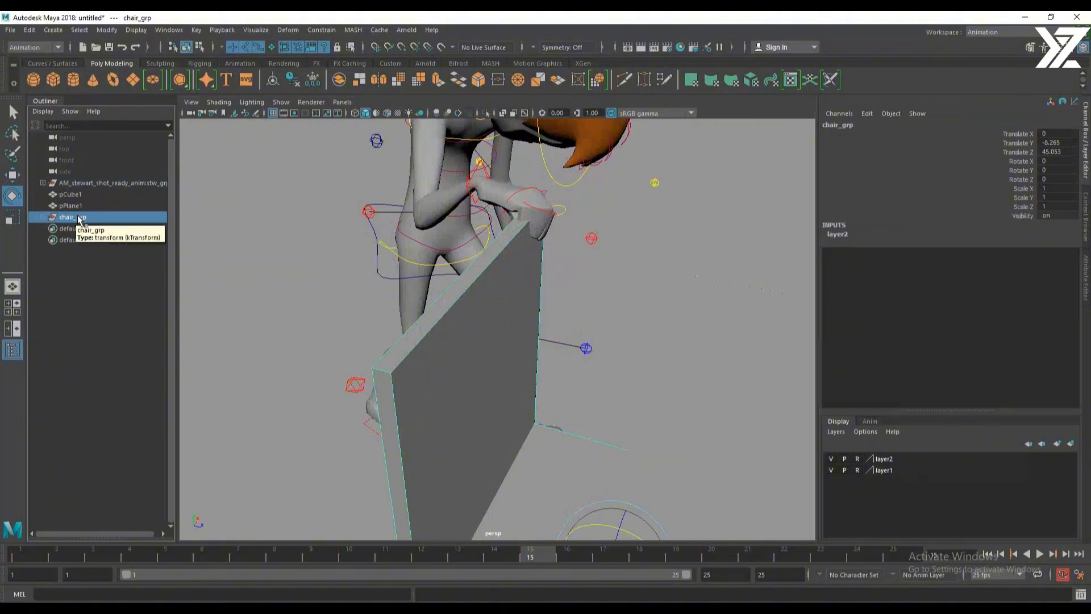
key(ctrl+g)
double_click(69, 217)
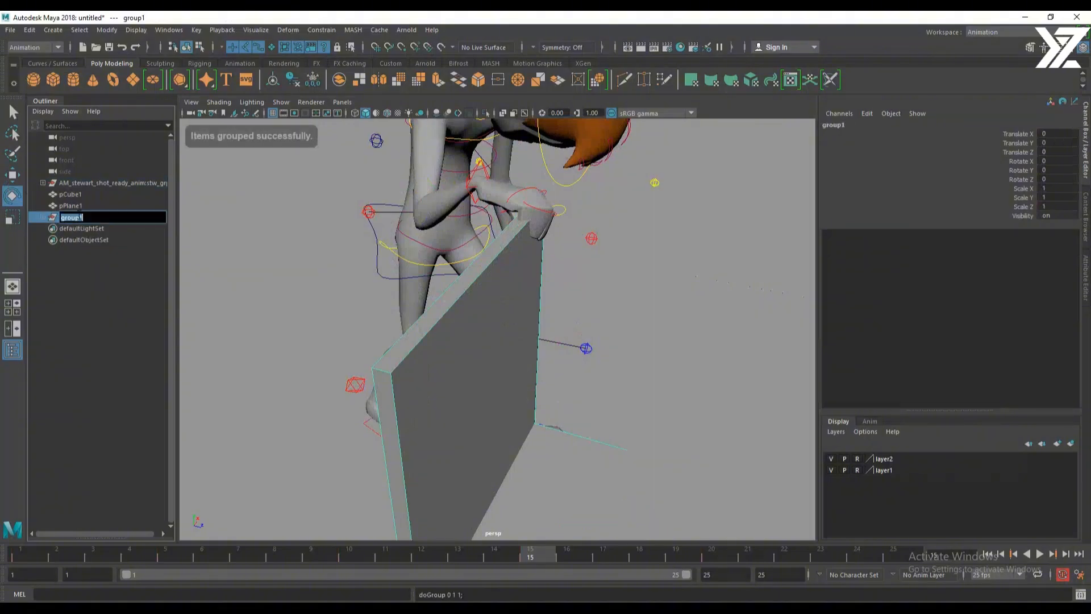
text(parent_)
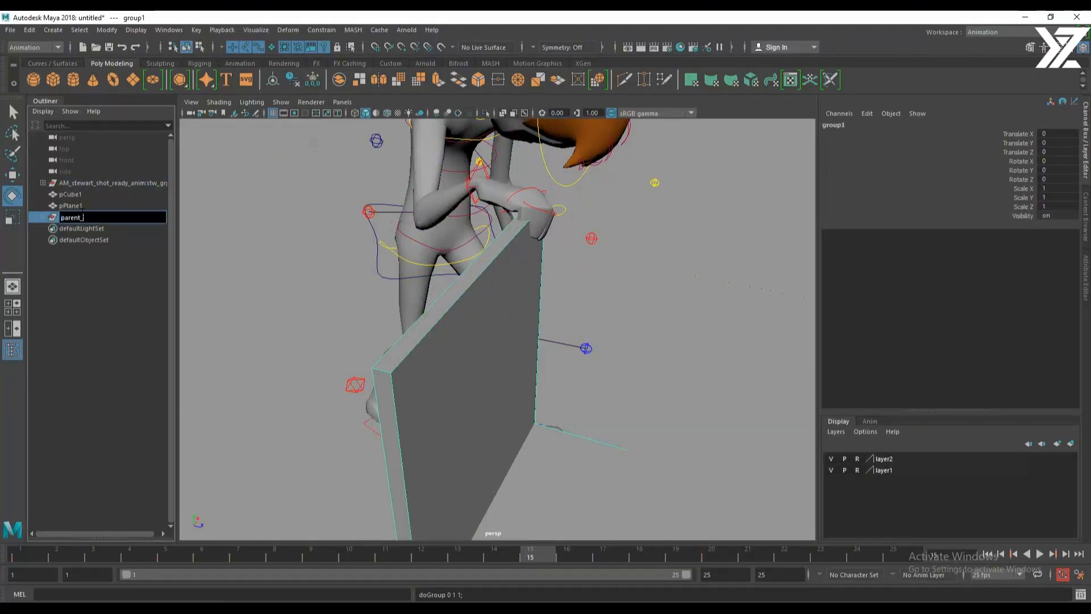
key(Return)
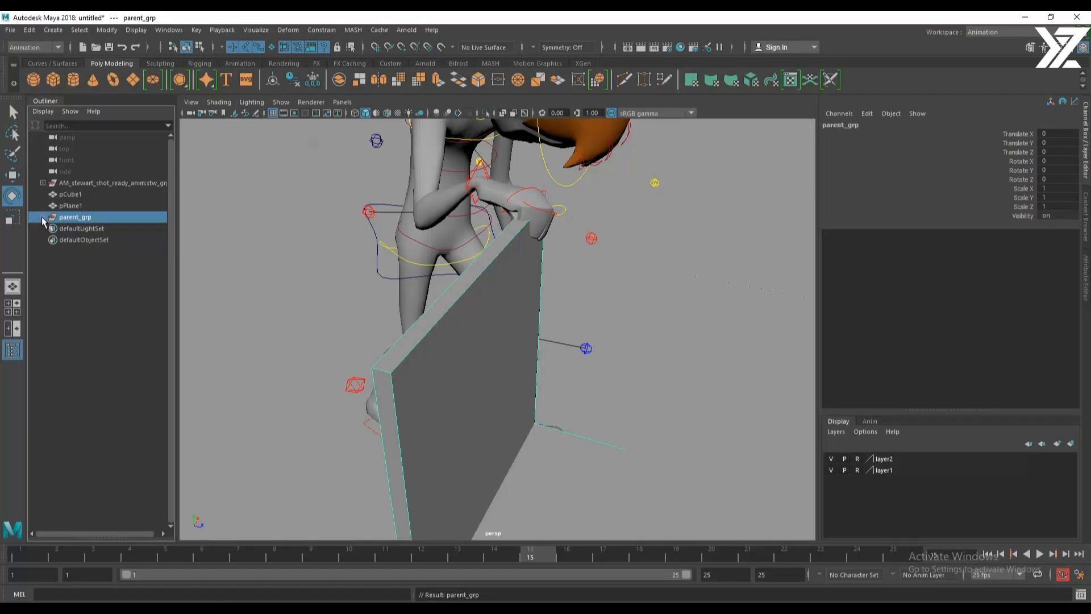
click(42, 217)
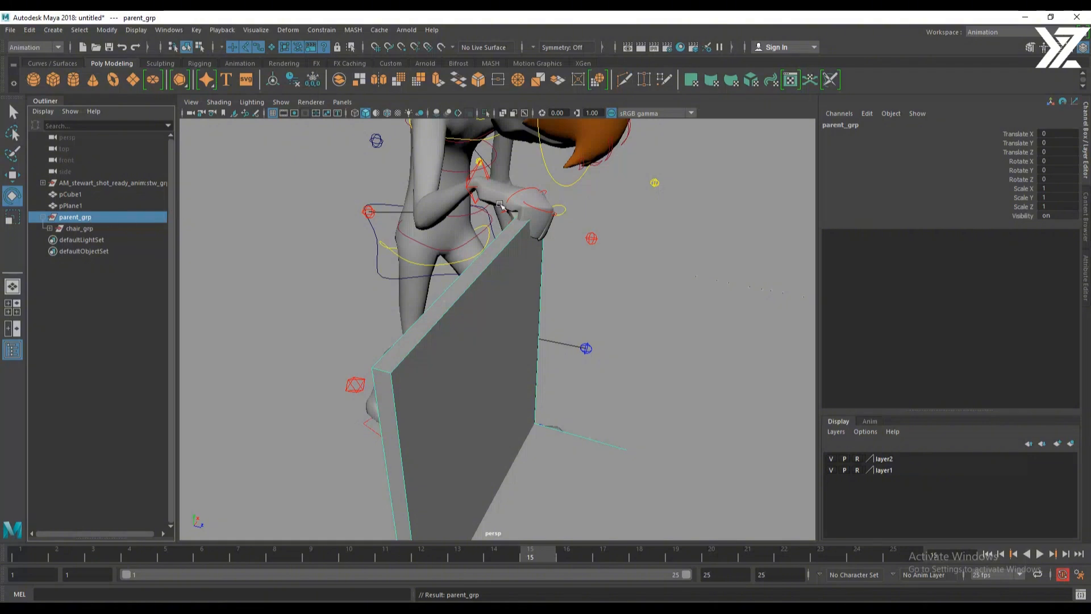
Parent-constrain parent_grp to the right arm IK control with Maintain Offset on and all translate and rotate axes included
click(478, 184)
alt+drag(478, 185, 486, 148)
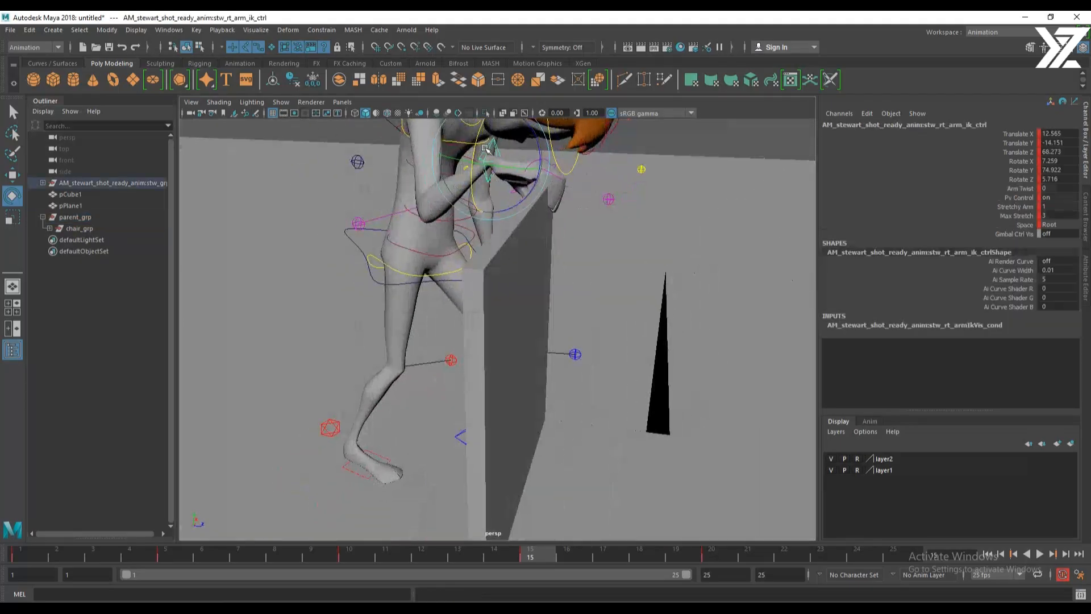
alt+middle_drag(519, 164, 517, 207)
alt+drag(518, 208, 468, 225)
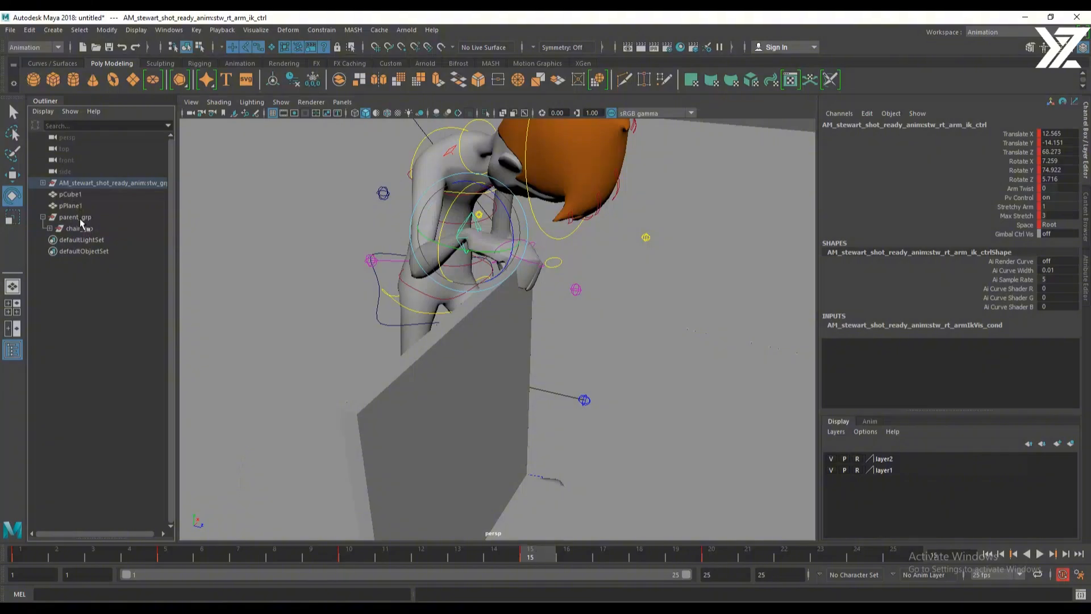
click(75, 217)
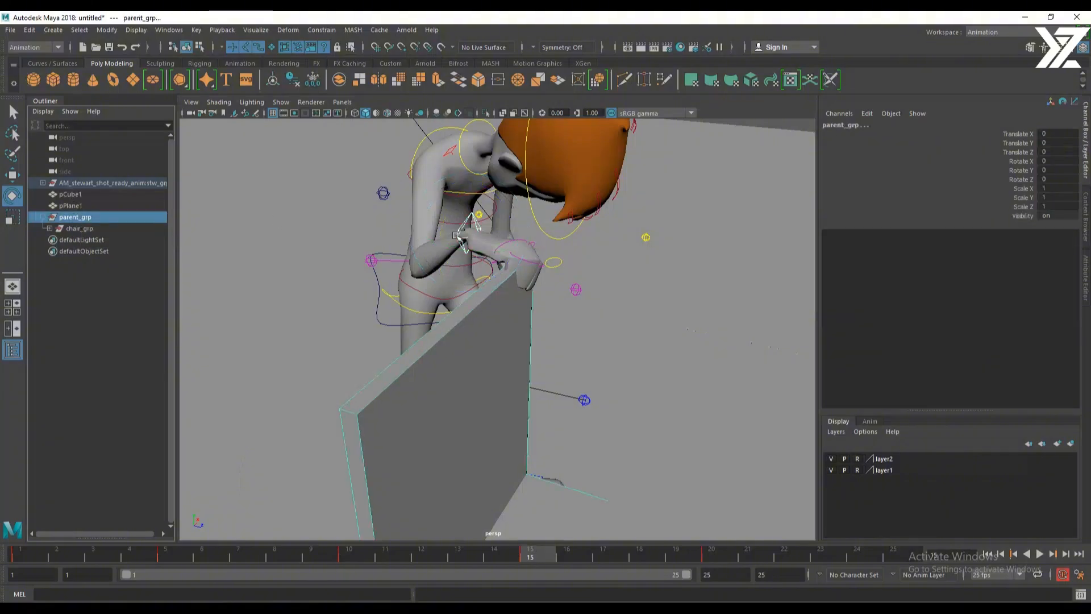
click(458, 235)
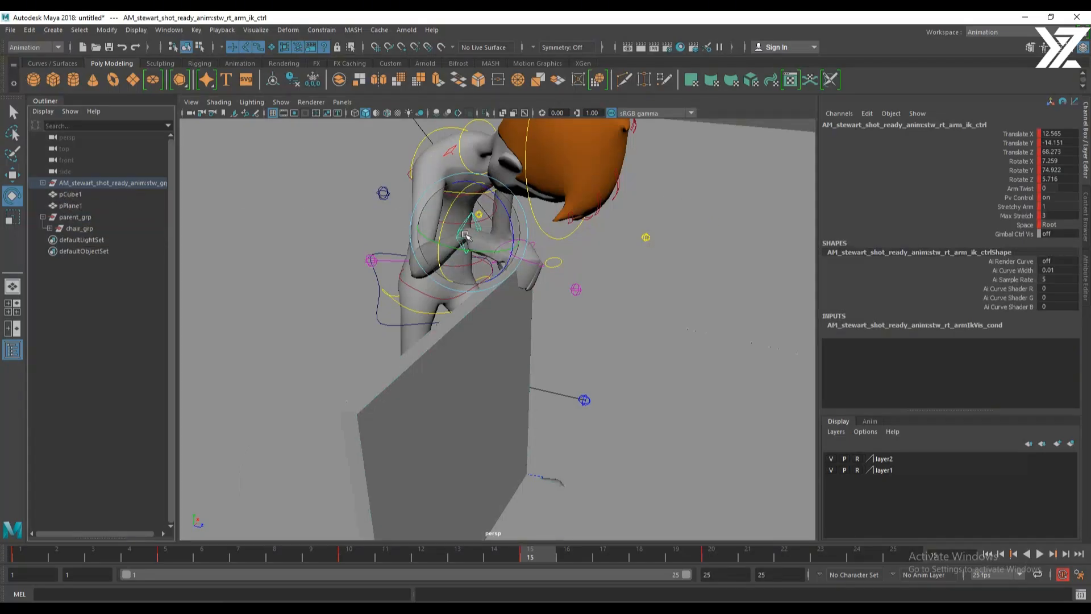
click(493, 240)
click(463, 229)
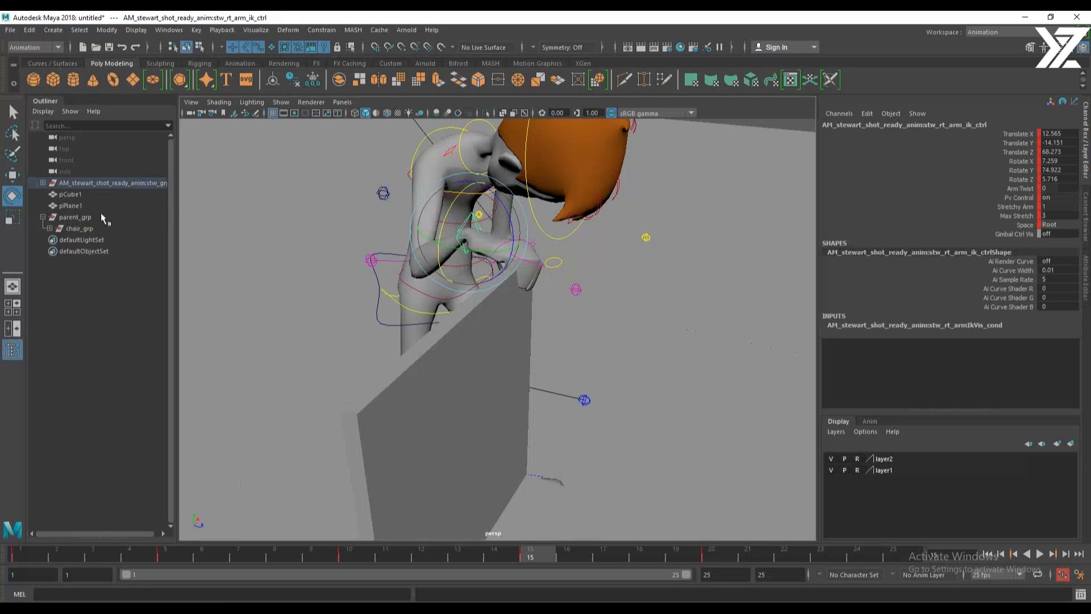
click(88, 218)
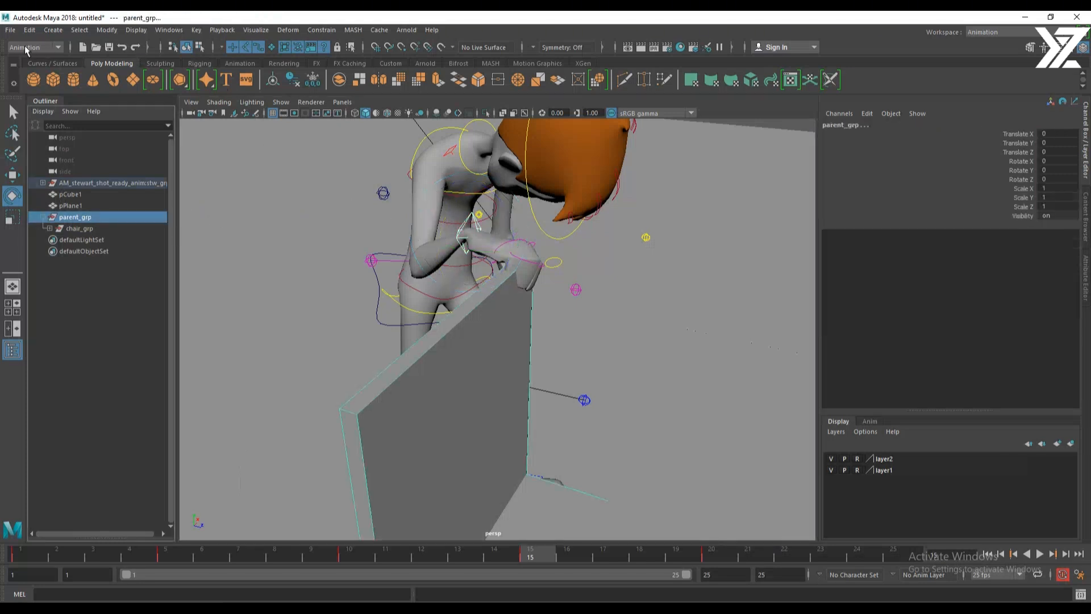
click(321, 29)
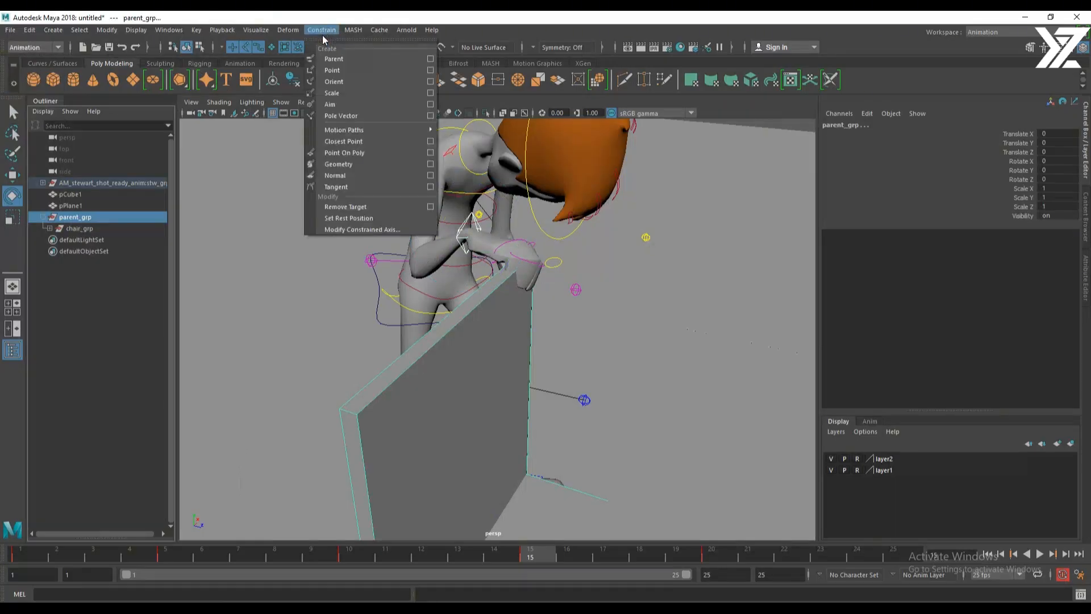
click(429, 58)
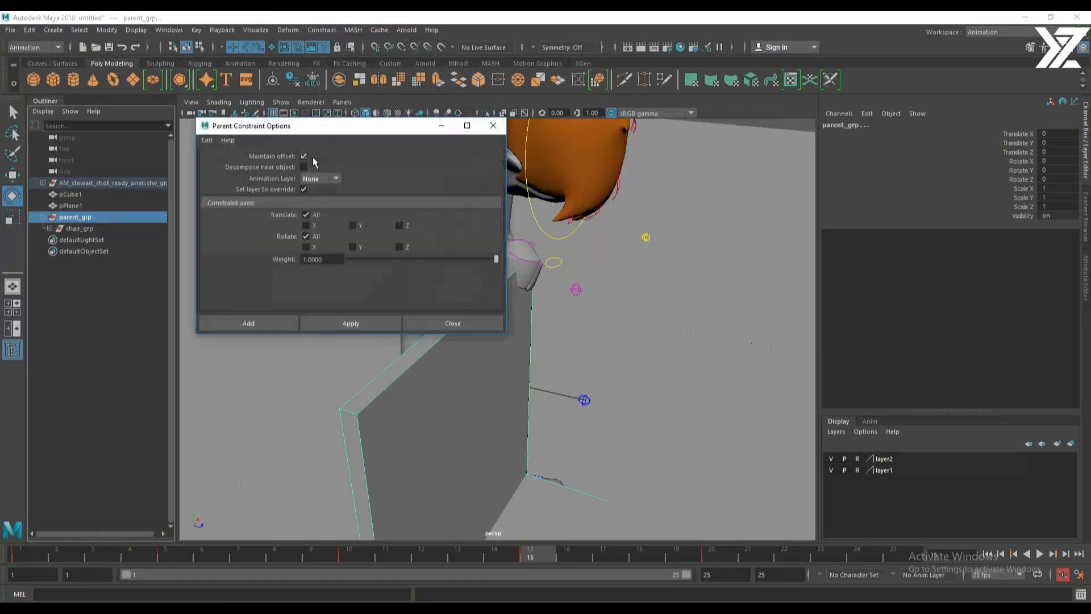
click(248, 323)
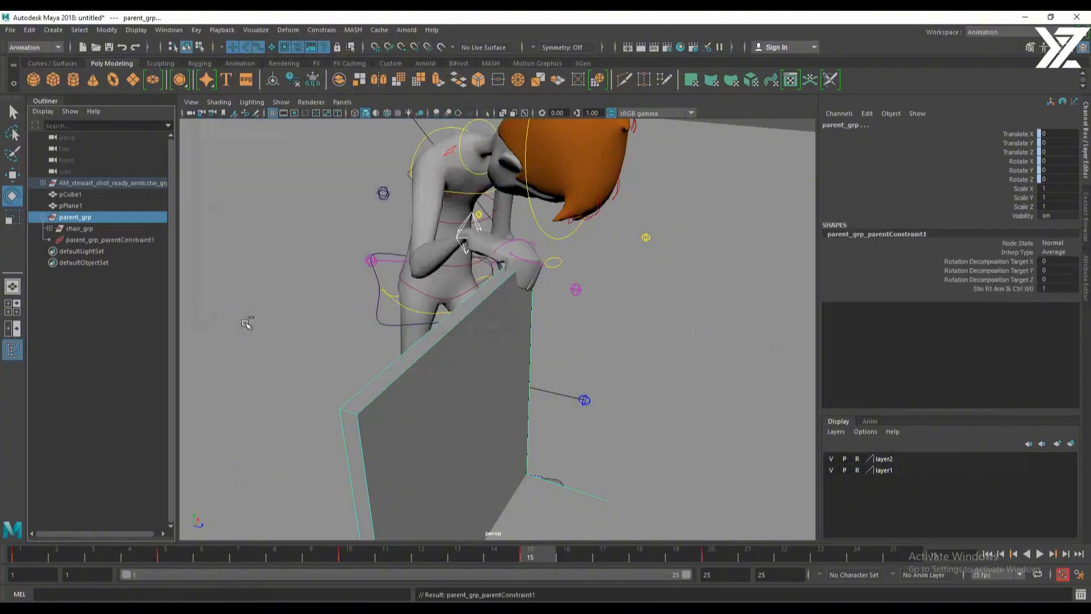
Scrub the animation to check how the constrained parent_grp follows the right hand, ending at frame 15
click(79, 219)
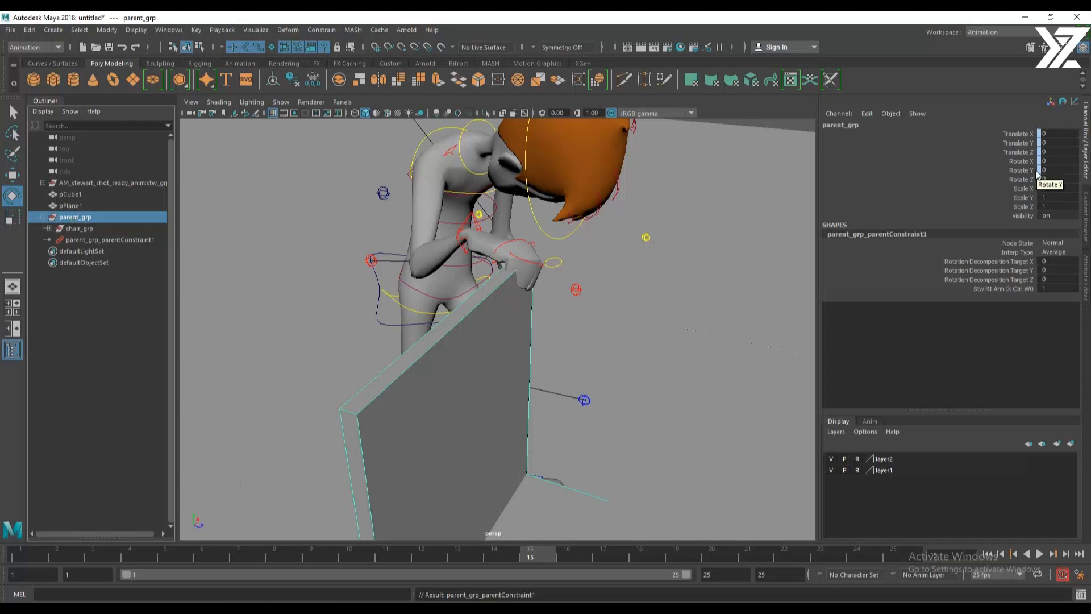
click(458, 233)
key(w)
drag(458, 235, 412, 239)
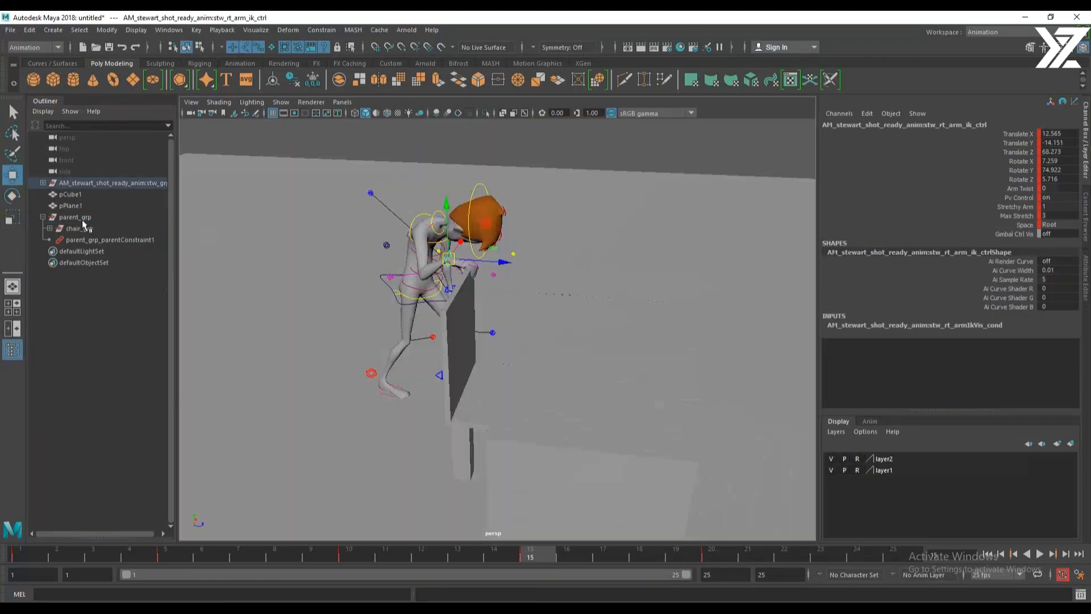
click(83, 218)
alt+drag(392, 341, 466, 307)
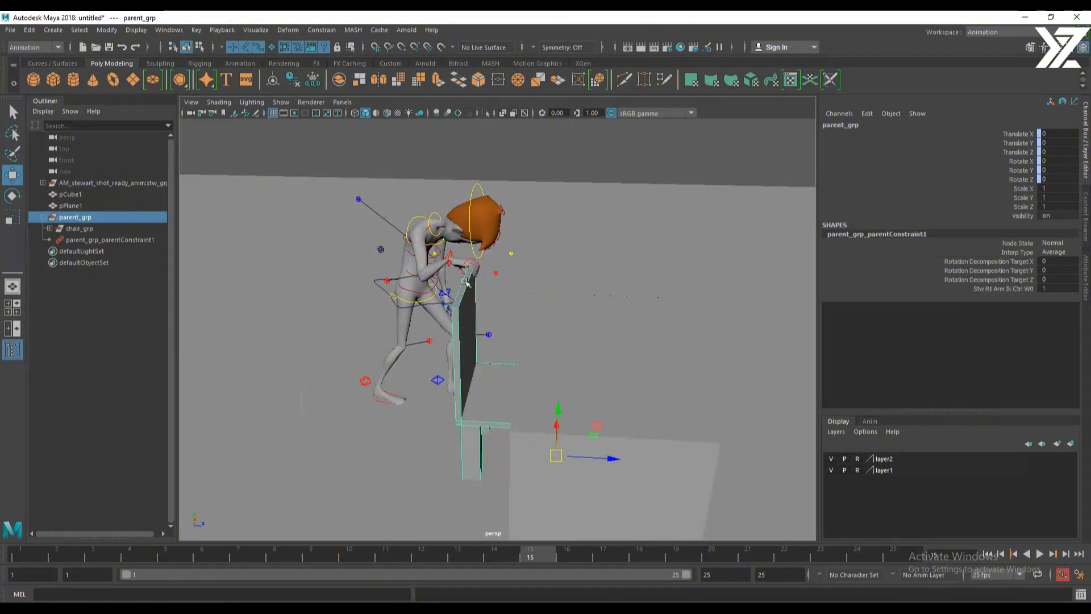
drag(154, 560, 362, 550)
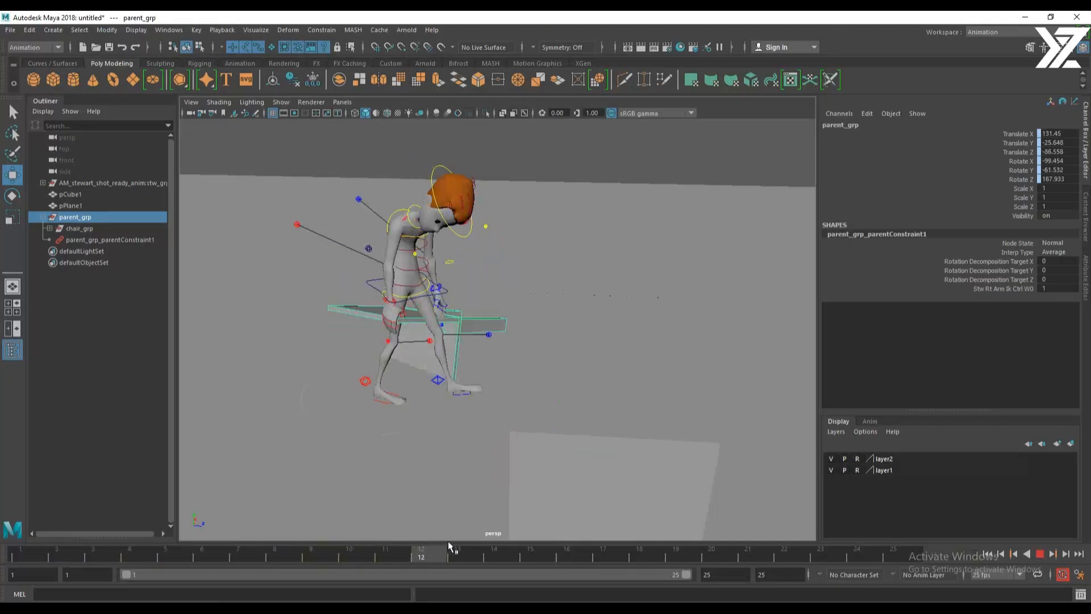
drag(448, 541, 531, 539)
drag(605, 538, 527, 565)
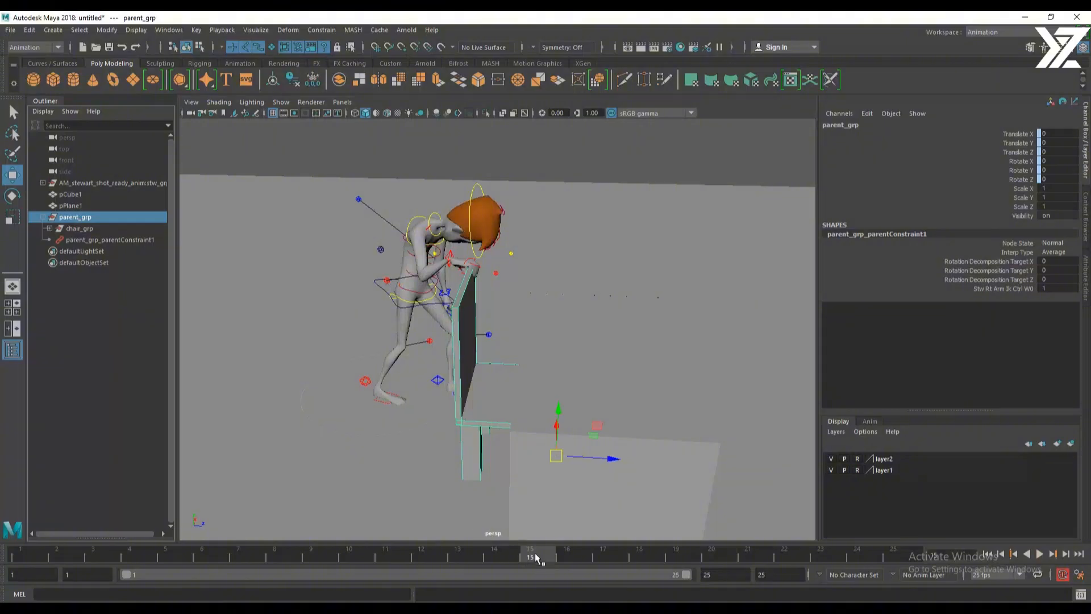
Key parent_grp at frame 15 and select its Blend Parent 1 attribute
key(s)
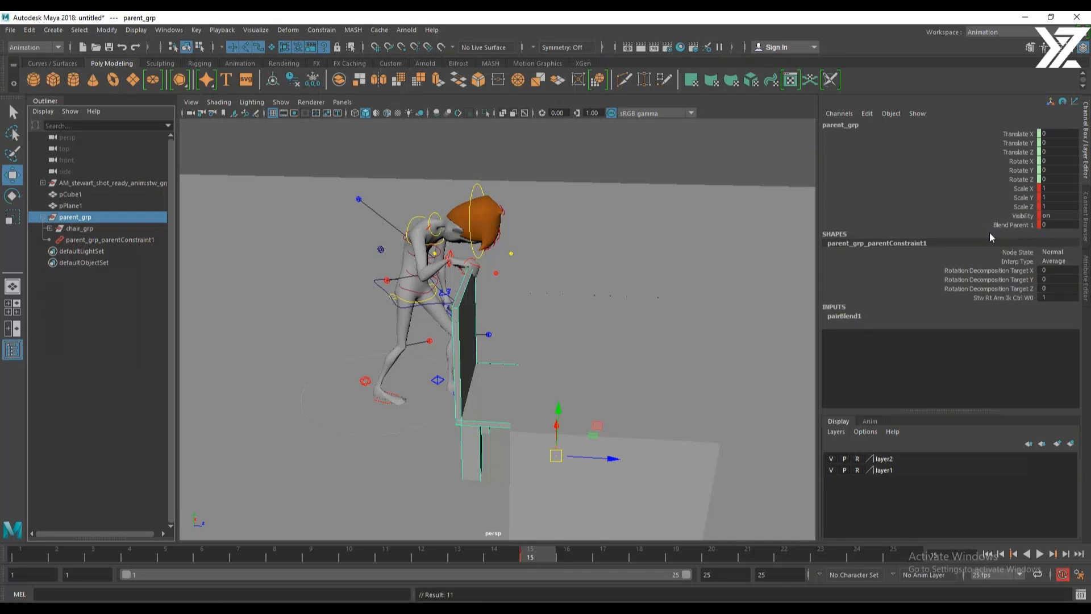
drag(553, 544, 531, 551)
double_click(1052, 223)
mouse_move(527, 557)
mouse_down()
mouse_move(266, 561)
mouse_move(534, 568)
mouse_up()
drag(545, 548, 532, 584)
click(1009, 226)
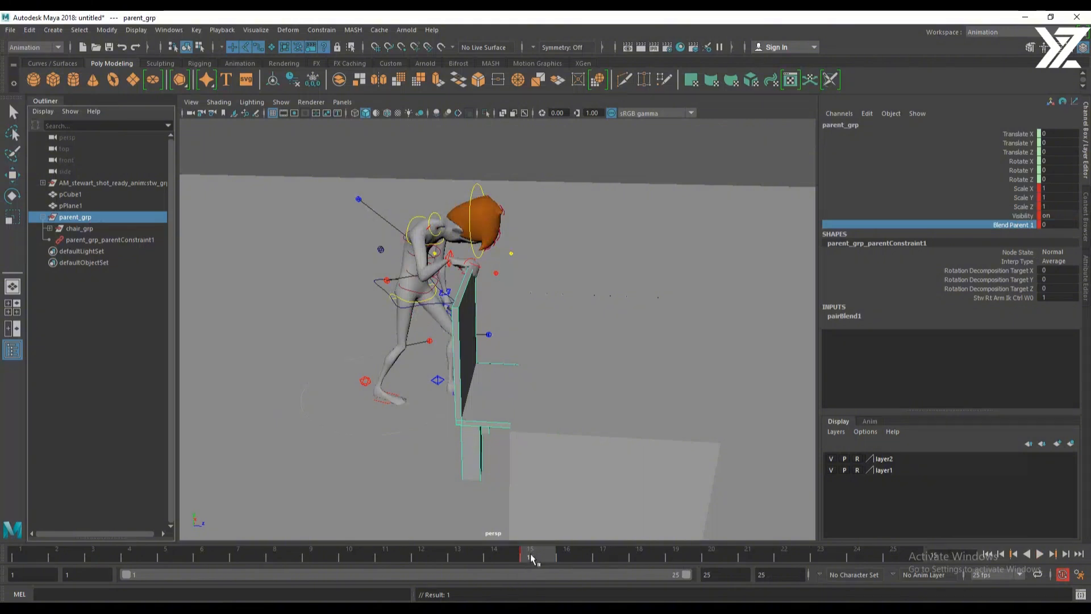
Key parent_grp at frame 14 with Blend Parent 1 at 0, edit the blend value at frame 15, and scrub to frame 20 to check
click(497, 554)
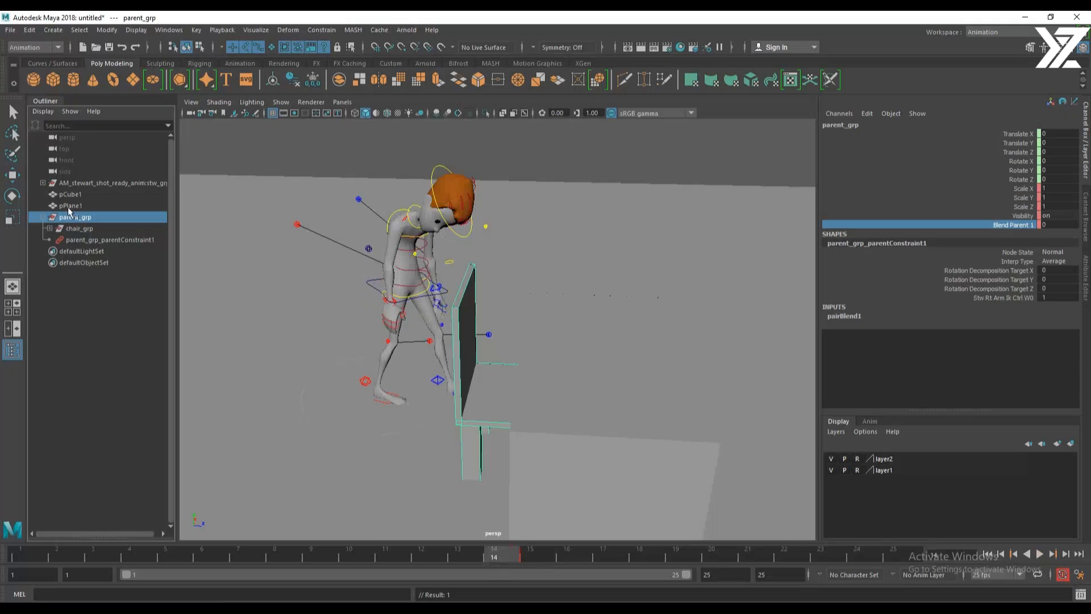
key(s)
click(533, 549)
double_click(1058, 225)
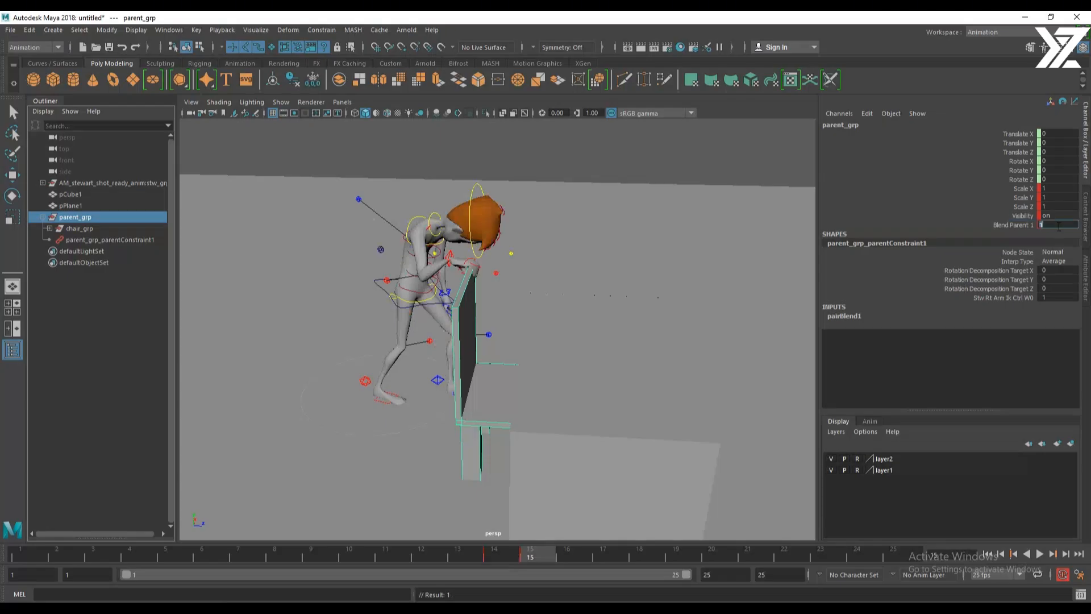
drag(451, 555, 712, 560)
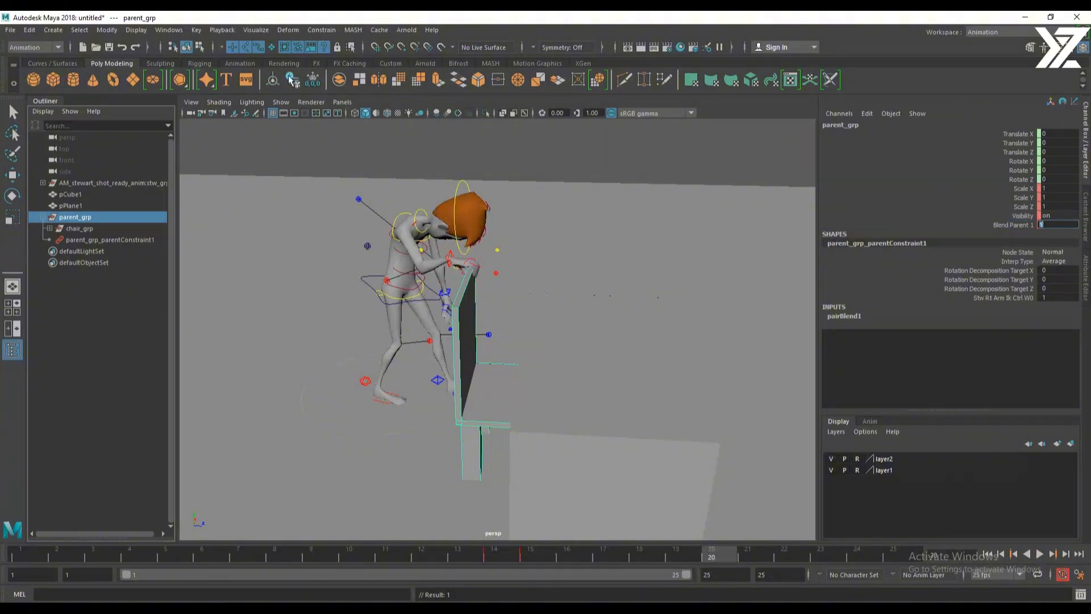
At frame 20, pull the right arm IK control back toward the character to about 27.6 in Translate Z, adjusting the pose around it
click(248, 247)
alt+middle_drag(456, 358, 546, 363)
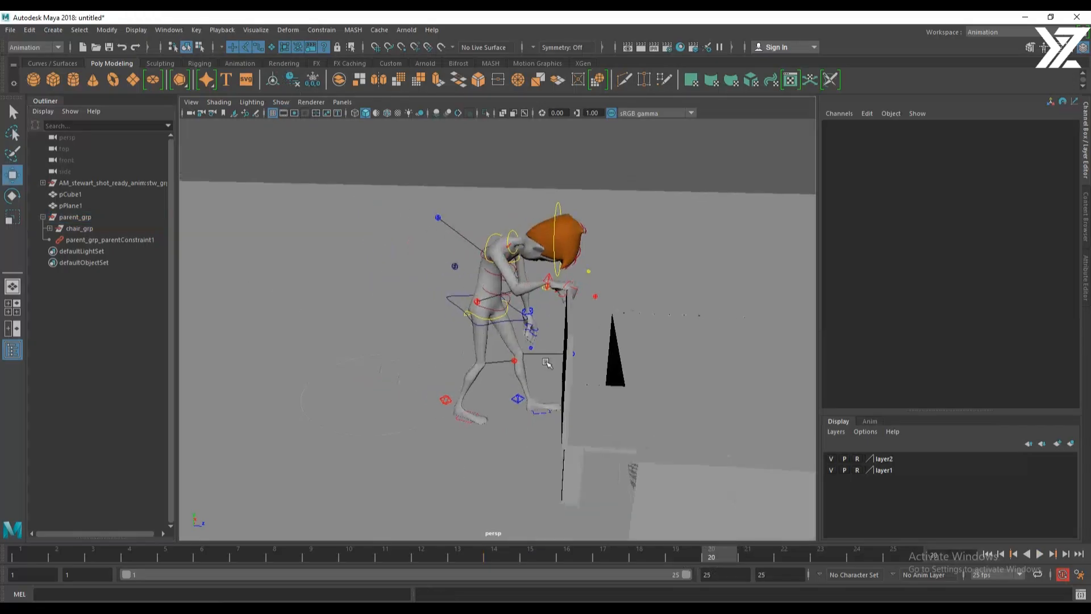
click(547, 276)
drag(549, 287, 518, 288)
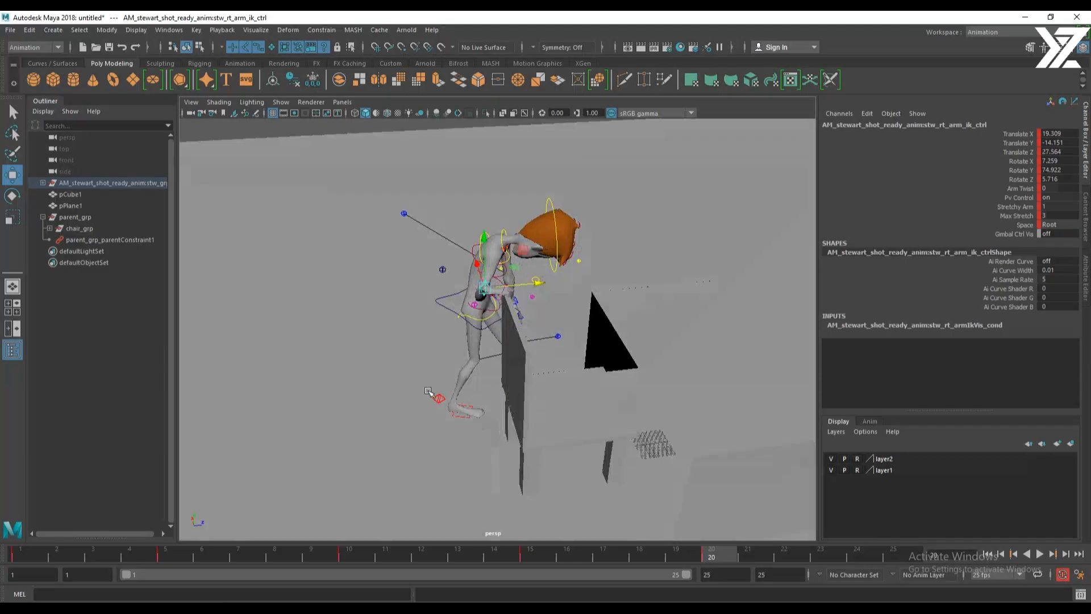
alt+drag(428, 391, 470, 267)
click(506, 304)
drag(503, 301, 549, 283)
Shift the spine IK shoulder control slightly at frame 20 and key its translation
click(522, 330)
key(e)
key(w)
drag(472, 263, 486, 264)
key(shift+w)
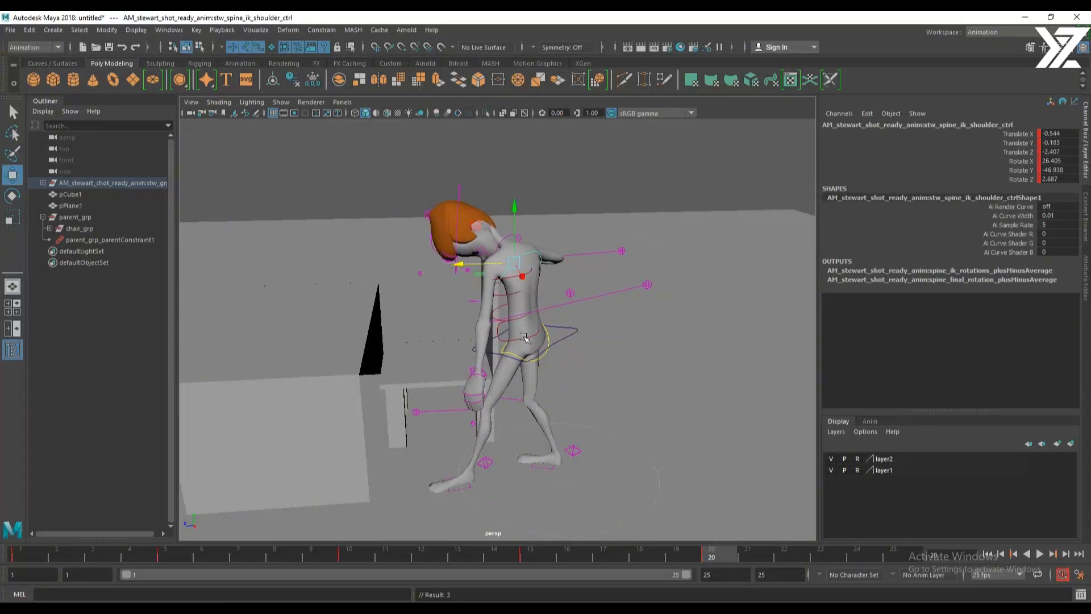
Rotate the COG control to about 4.3, -6.1, -0.3 and key its rotation
click(576, 336)
key(e)
drag(570, 311, 449, 305)
key(shift+e)
key(w)
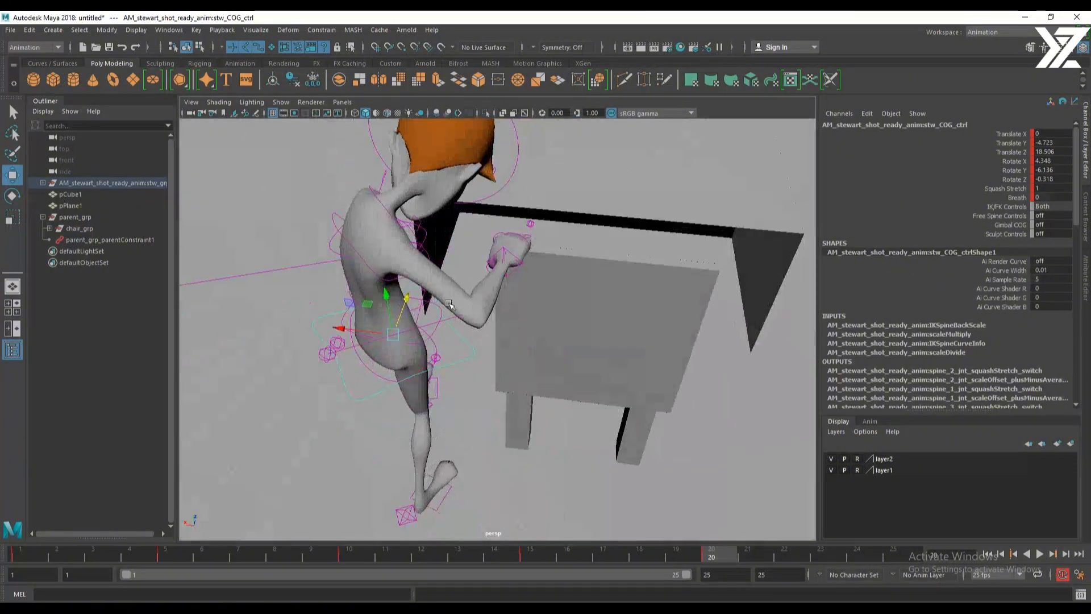
Rotate the right clavicle control so the shoulder follows the arm holding the chair
click(418, 231)
click(420, 222)
key(e)
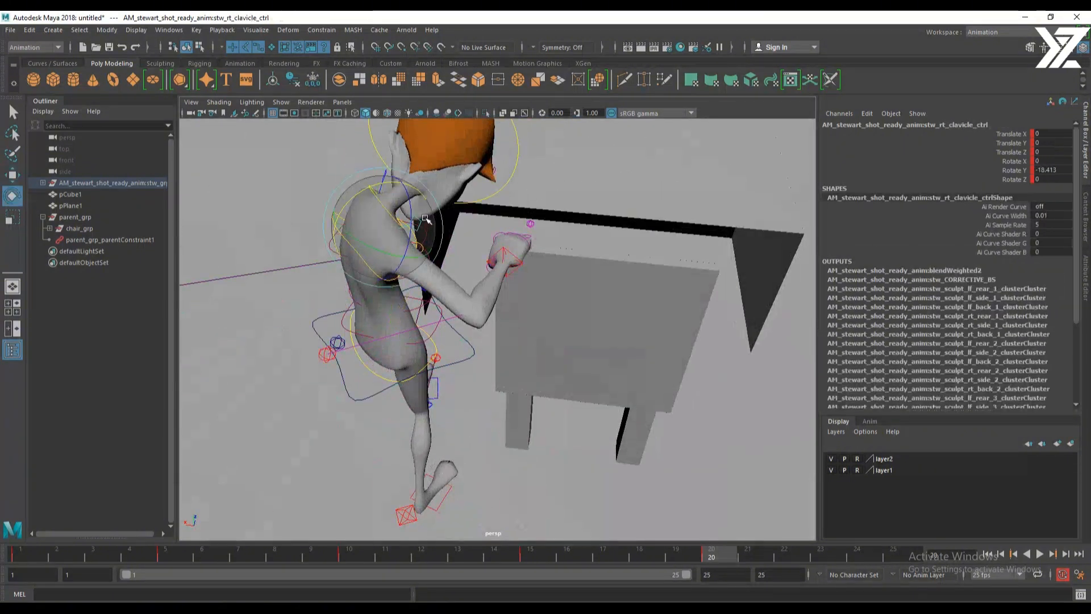
drag(409, 204, 403, 186)
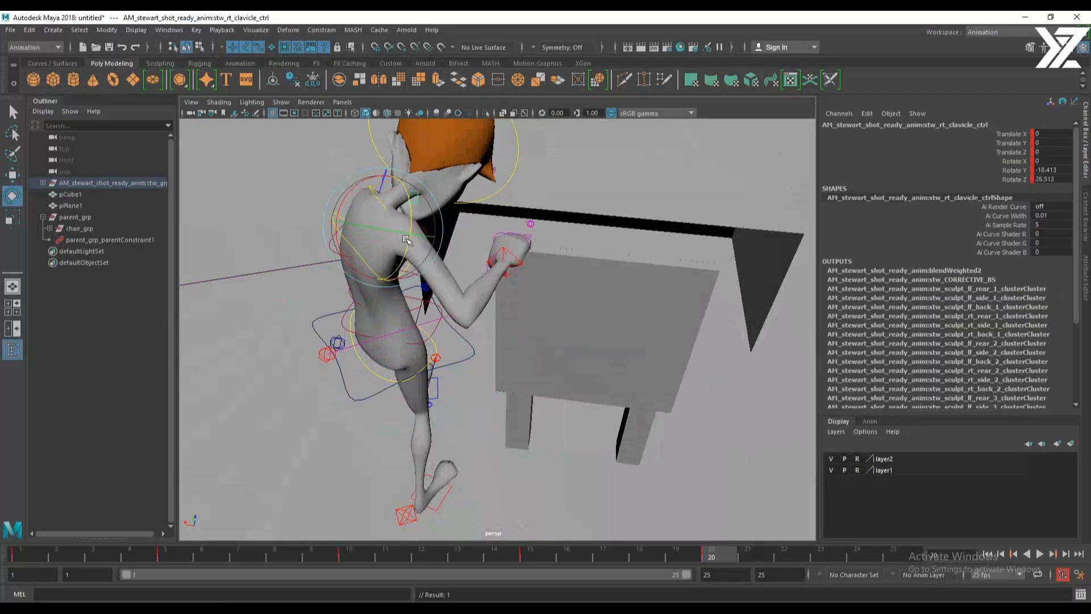
drag(383, 229, 358, 230)
alt+drag(514, 318, 489, 277)
Move the left arm IK control to about -56.3, -42.5, 72.1, rotate the hand, and key its rotation
click(614, 359)
key(w)
key(e)
key(w)
alt+drag(563, 287, 539, 289)
alt+drag(605, 306, 501, 295)
key(e)
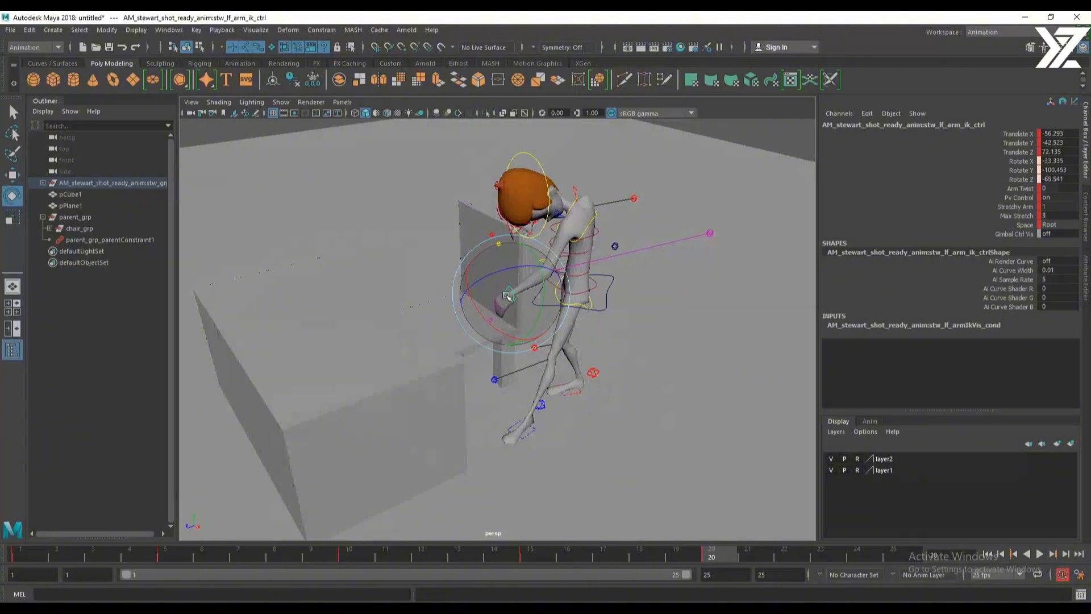
key(shift+e)
alt+drag(591, 329, 526, 337)
drag(499, 276, 511, 256)
key(w)
Rotate the head control at frame 20, with Rotate X about 53.7 and Rotate Y about -39.1
alt+drag(587, 275, 518, 294)
click(518, 295)
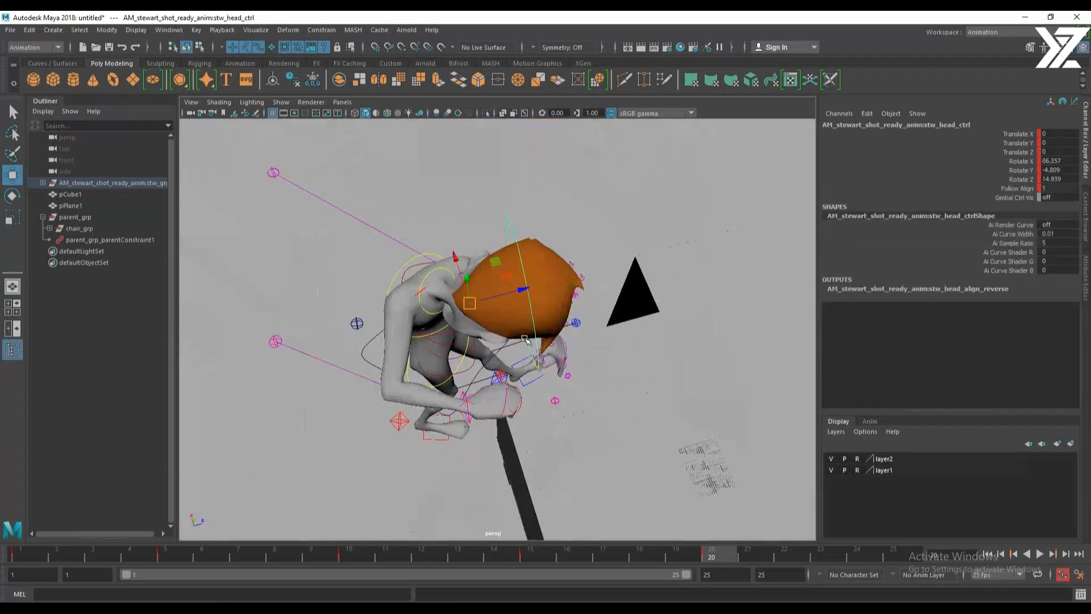
key(e)
drag(503, 343, 475, 140)
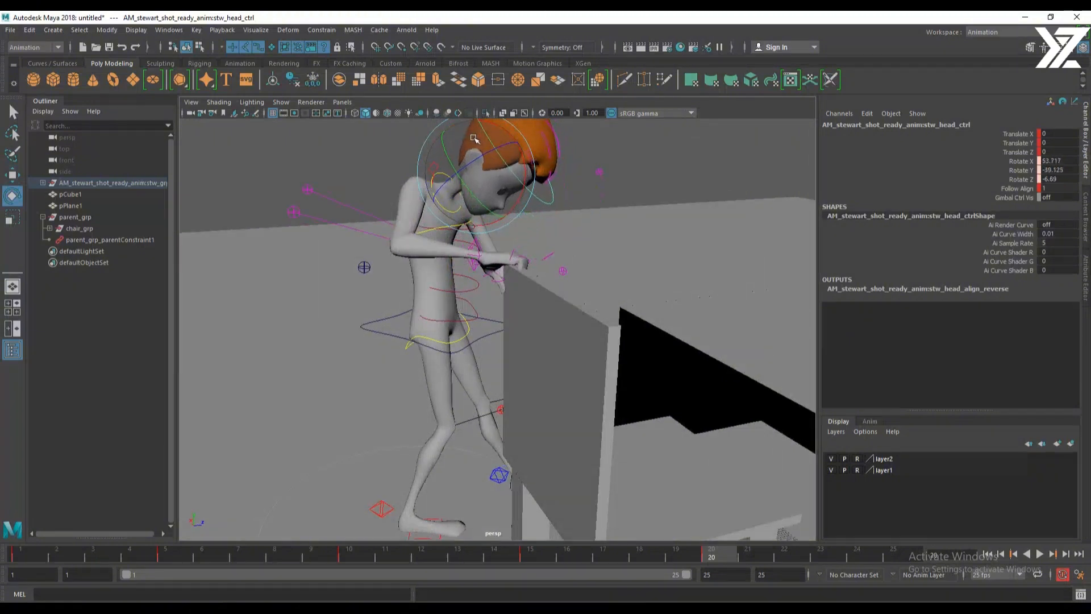
drag(527, 168, 486, 181)
alt+drag(650, 283, 479, 219)
drag(462, 207, 584, 250)
Rotate and reposition the left arm IK control beside the body
alt+right_drag(608, 279, 399, 301)
alt+drag(399, 301, 602, 341)
alt+right_drag(546, 341, 642, 352)
alt+drag(642, 352, 476, 303)
click(504, 334)
drag(538, 366, 567, 339)
key(w)
drag(516, 314, 406, 301)
Move the left elbow pole vector behind the arm to about 29.6, -4.7, 78.0
click(680, 238)
alt+drag(679, 239, 644, 303)
drag(649, 376, 733, 302)
alt+drag(570, 307, 596, 314)
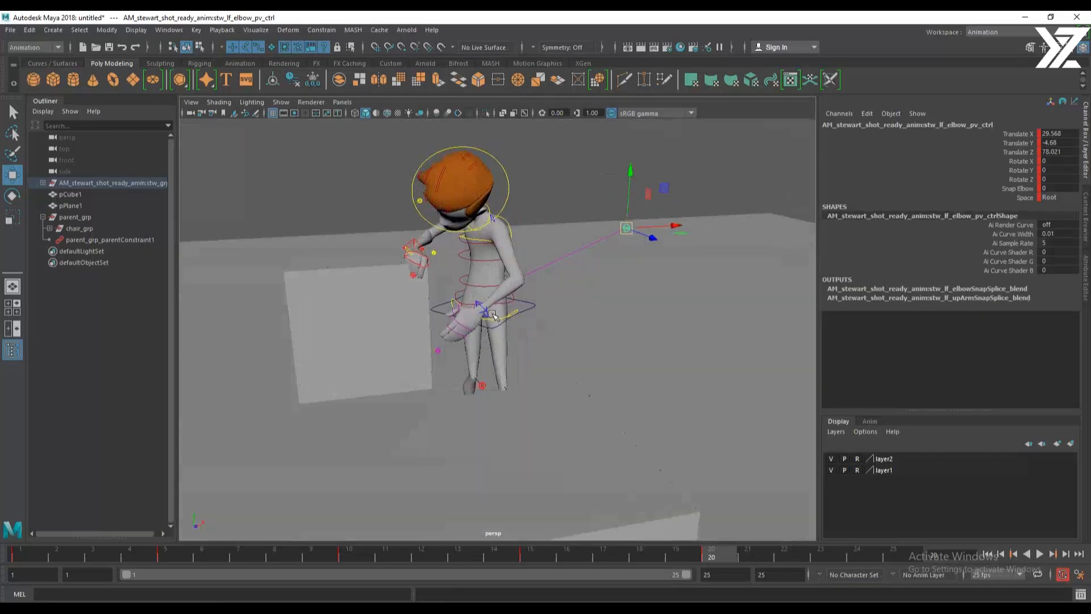
Refine the left arm IK control to translation about -61.5, -45.0, 68.2 and rotation about -29.5, -84.1, -71.5
click(492, 314)
alt+drag(492, 315, 493, 321)
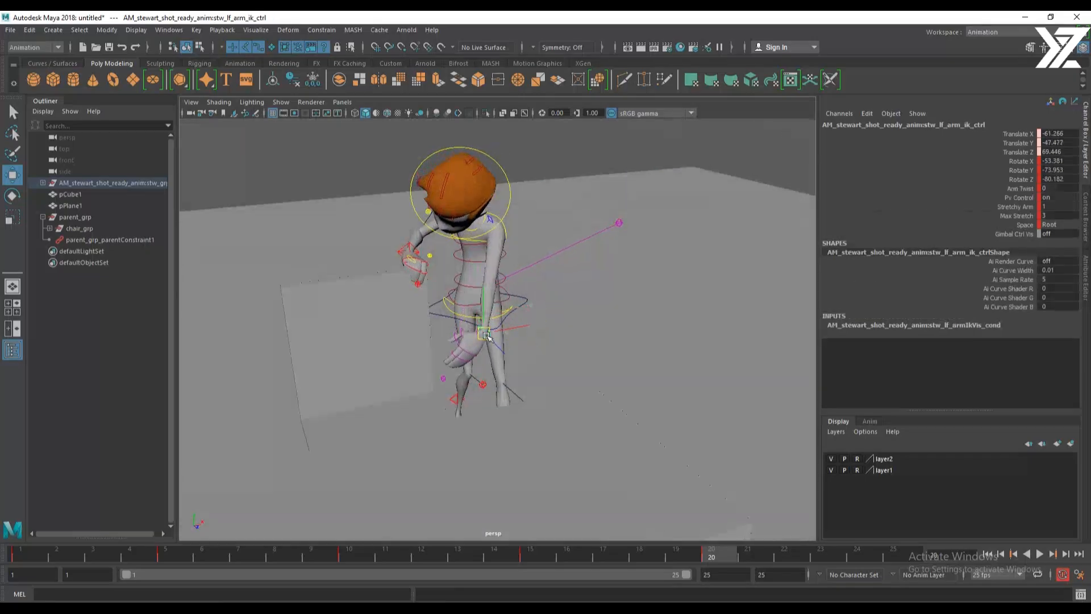
alt+drag(557, 340, 487, 305)
key(e)
scroll(487, 310, up, 4)
alt+drag(506, 341, 419, 384)
scroll(546, 378, down, 5)
Move the left knee pole vector to about X -19.0 and Z 38.1, play the animation, and return to frame 20
alt+drag(546, 378, 546, 450)
click(440, 426)
key(w)
click(512, 478)
key(alt+v)
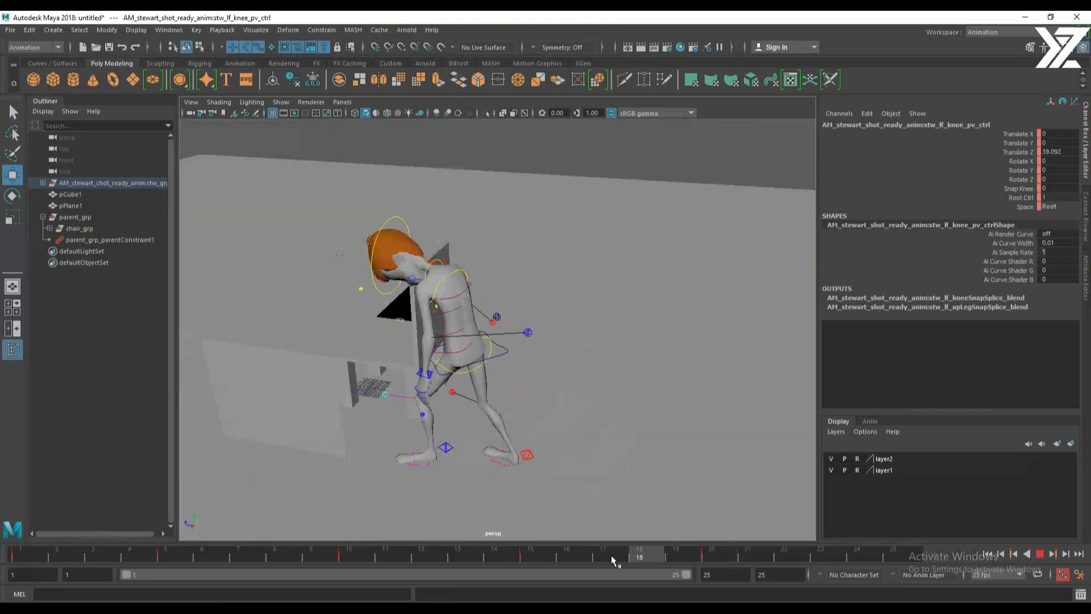
click(716, 555)
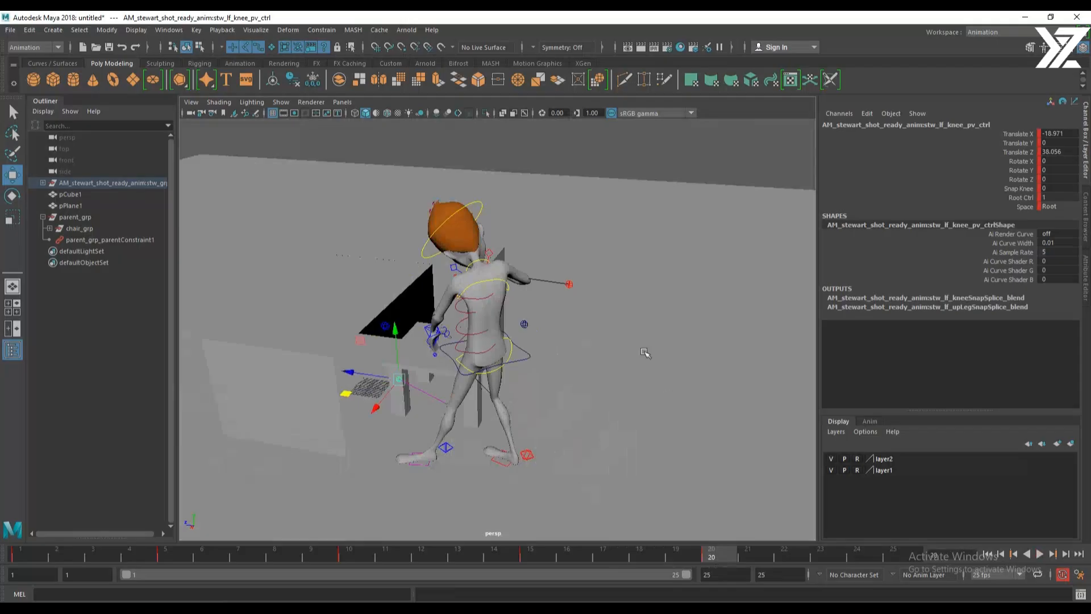
Select all the character's controls and extend the playback range to end at frame 100
scroll(643, 351, down, 5)
alt+drag(641, 350, 520, 346)
drag(331, 226, 687, 480)
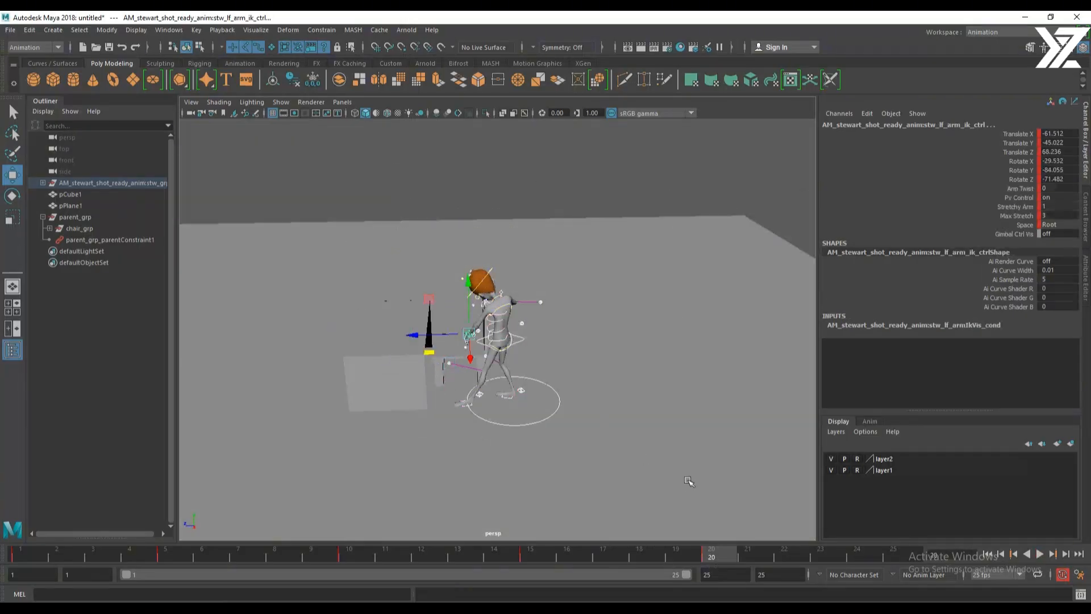
drag(724, 576, 655, 575)
text(100)
key(Return)
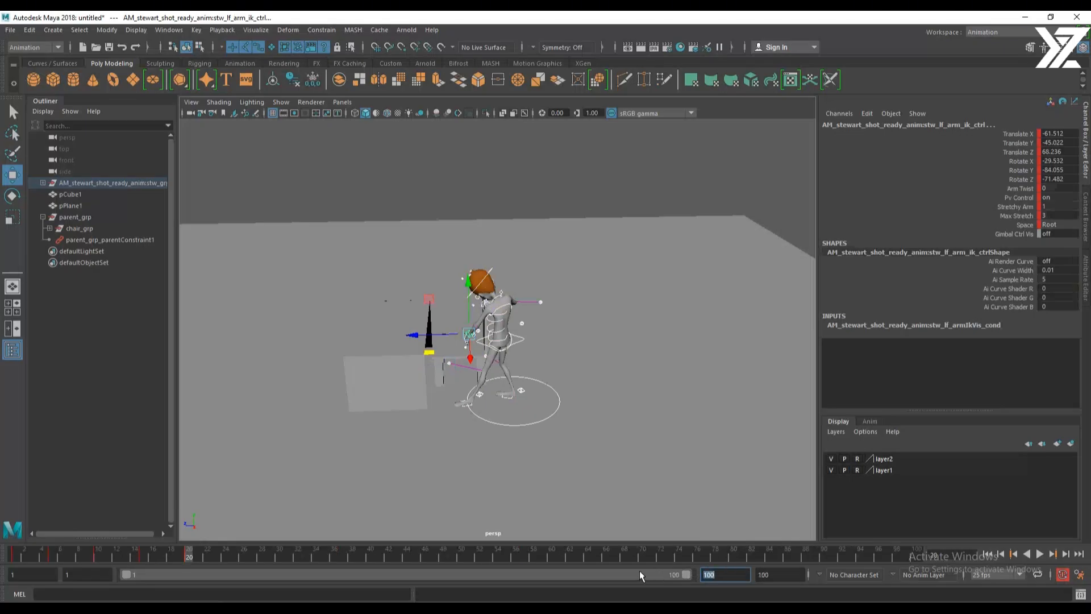
Key all the selected character controls at frame 25 and clear the selection
drag(195, 551, 242, 554)
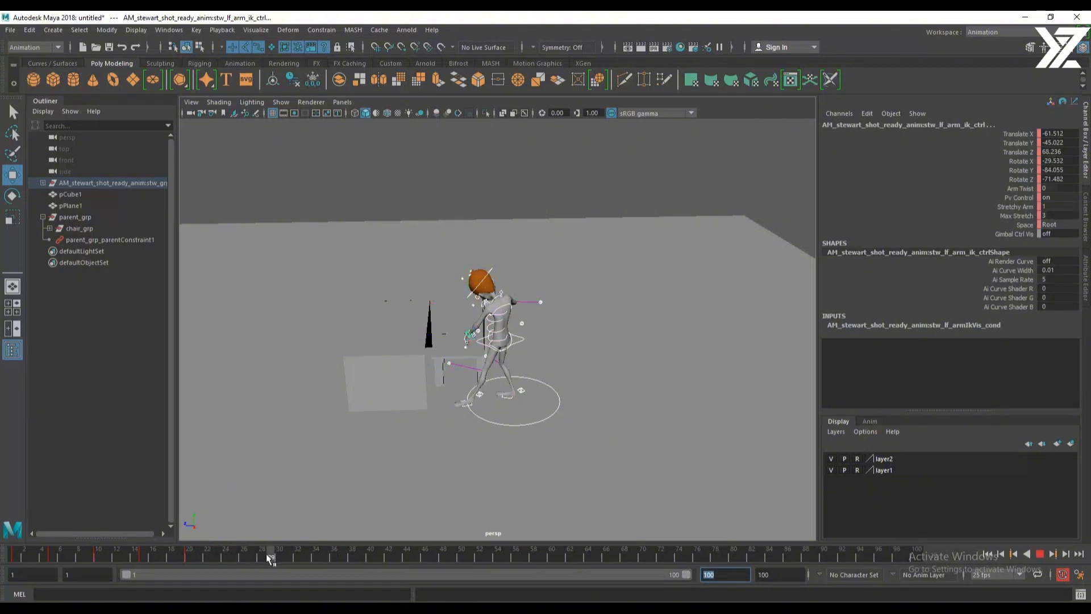
drag(264, 554, 239, 555)
text(s)
alt+middle_drag(504, 503, 520, 500)
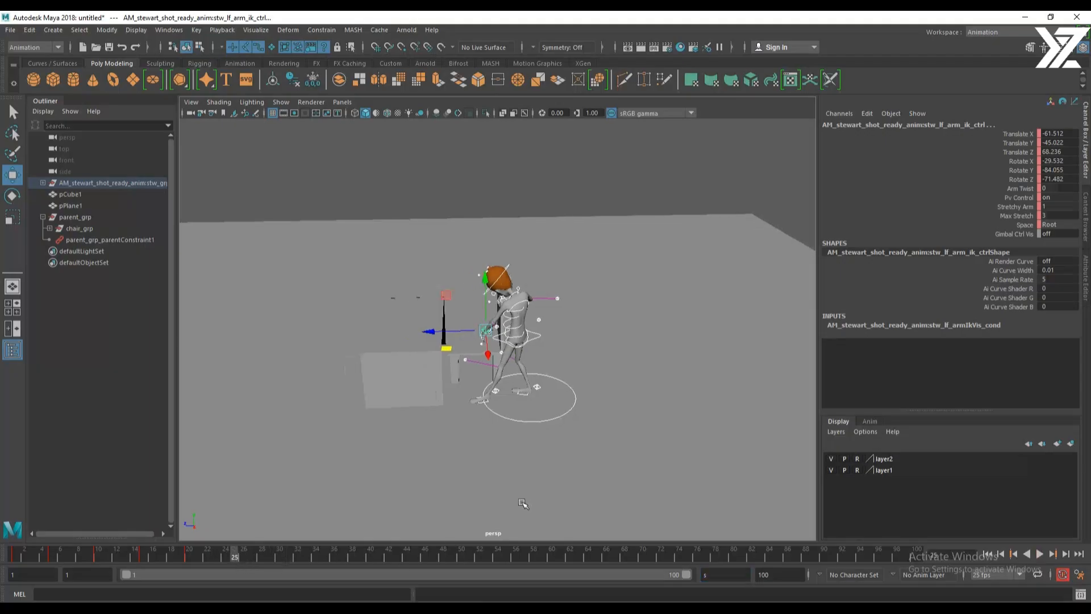
click(659, 471)
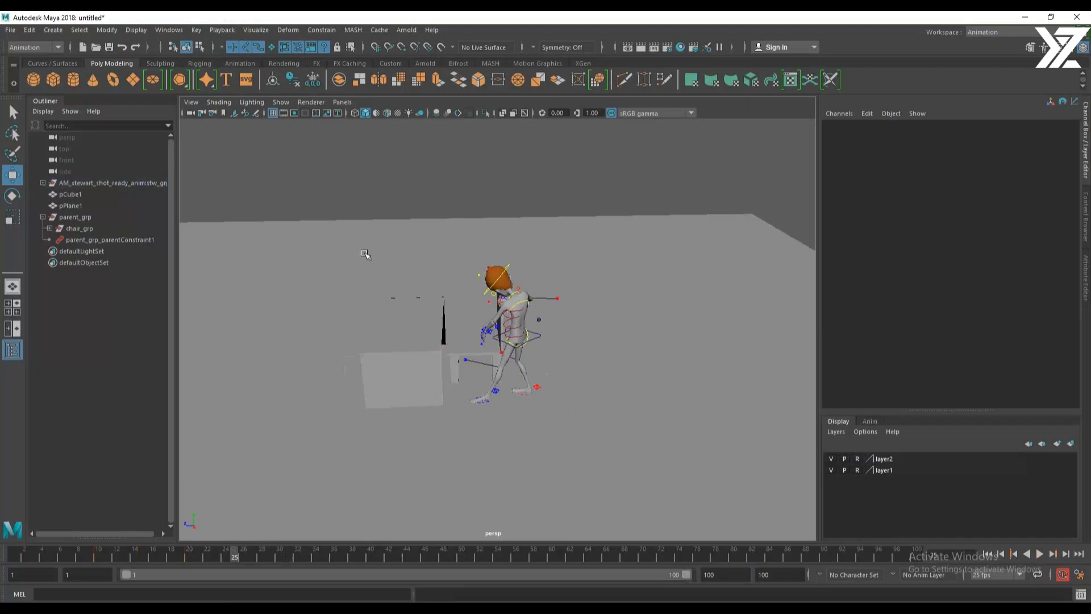
Reselect all the character's controls and key them at frame 15
drag(341, 223, 648, 451)
key(f)
alt+drag(508, 423, 249, 494)
click(142, 555)
key(s)
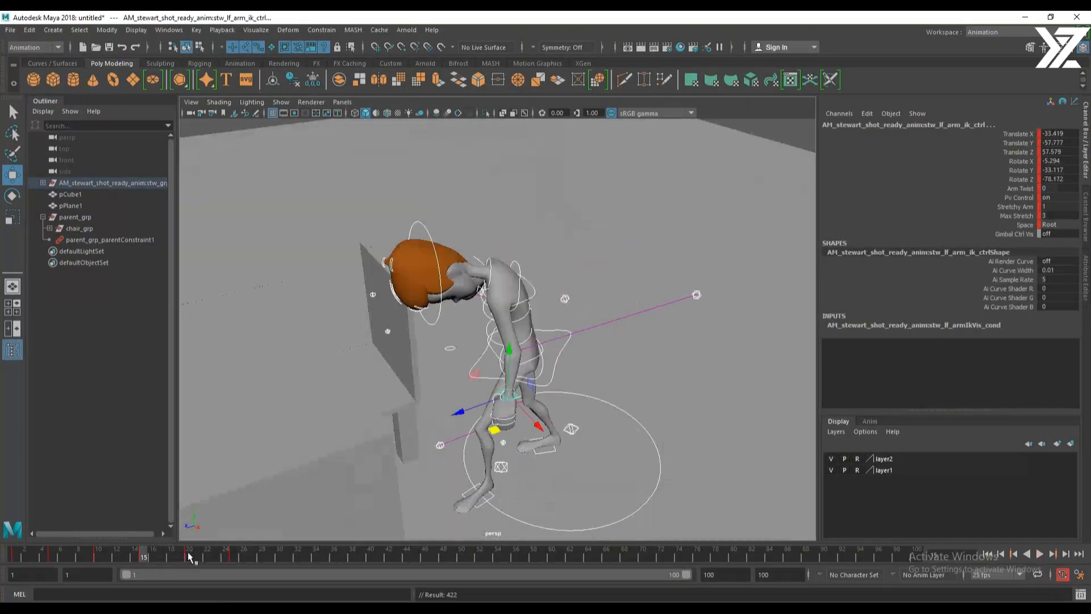
Check the poses at frames 20 and 25, play the animation, and examine the frame 25 pose from several angles
click(189, 555)
click(234, 555)
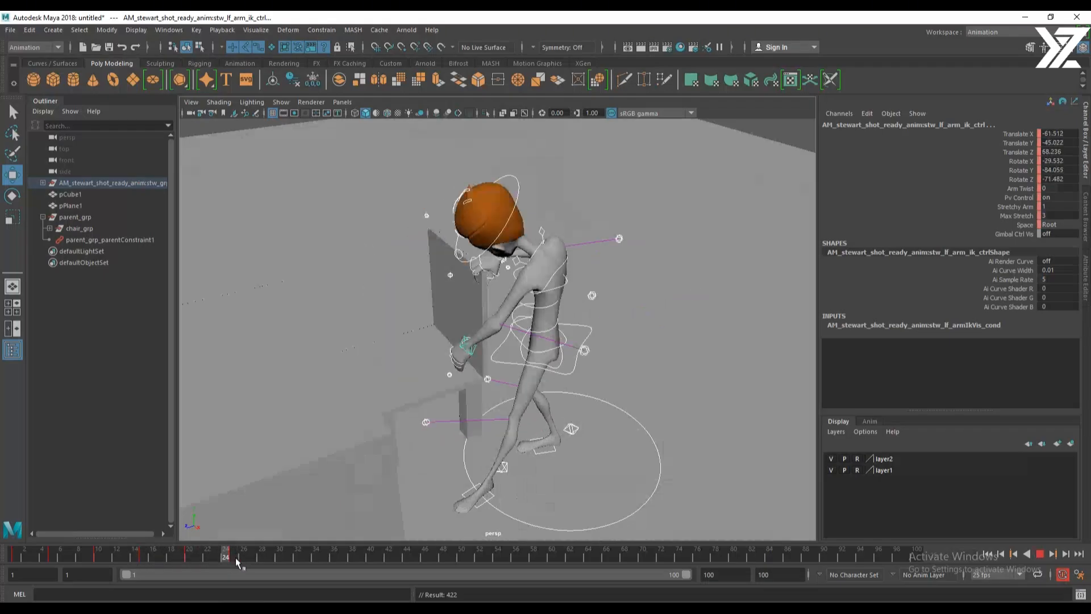
key(alt+v)
key(alt+v)
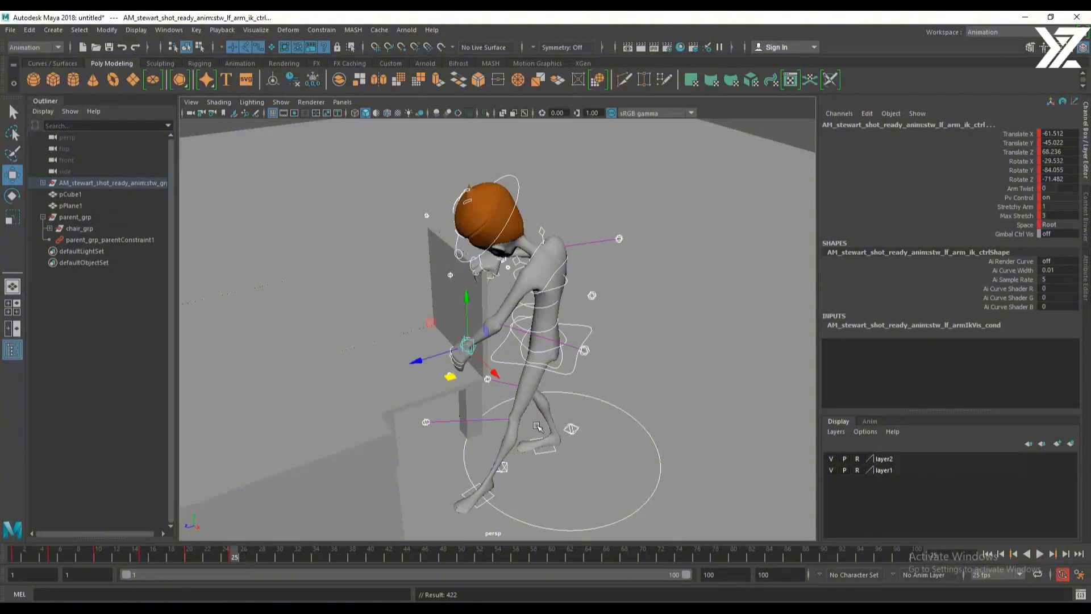
alt+drag(495, 402, 535, 459)
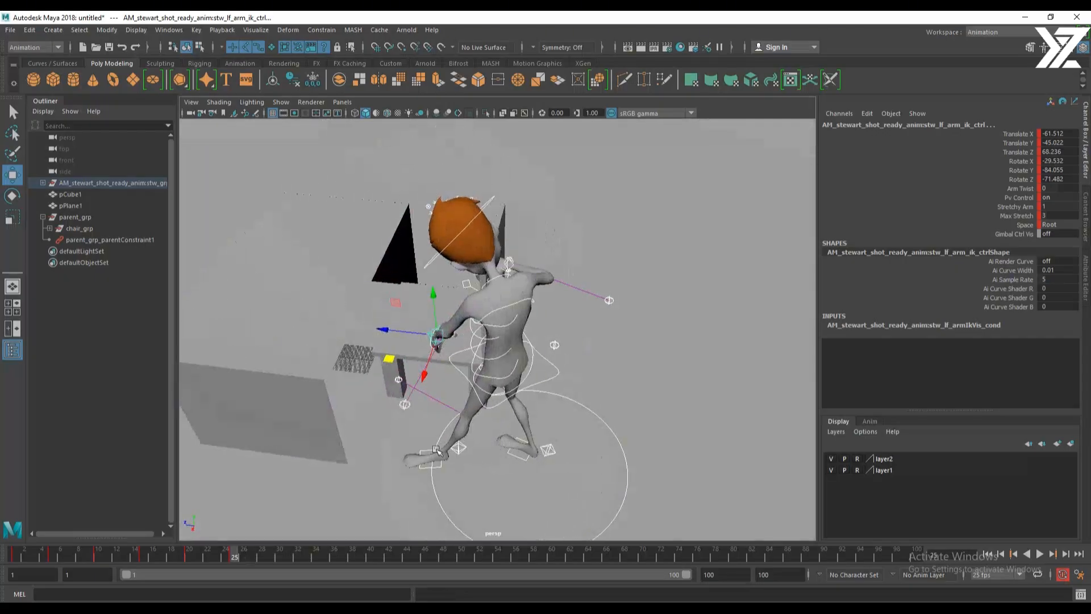
alt+drag(436, 451, 516, 418)
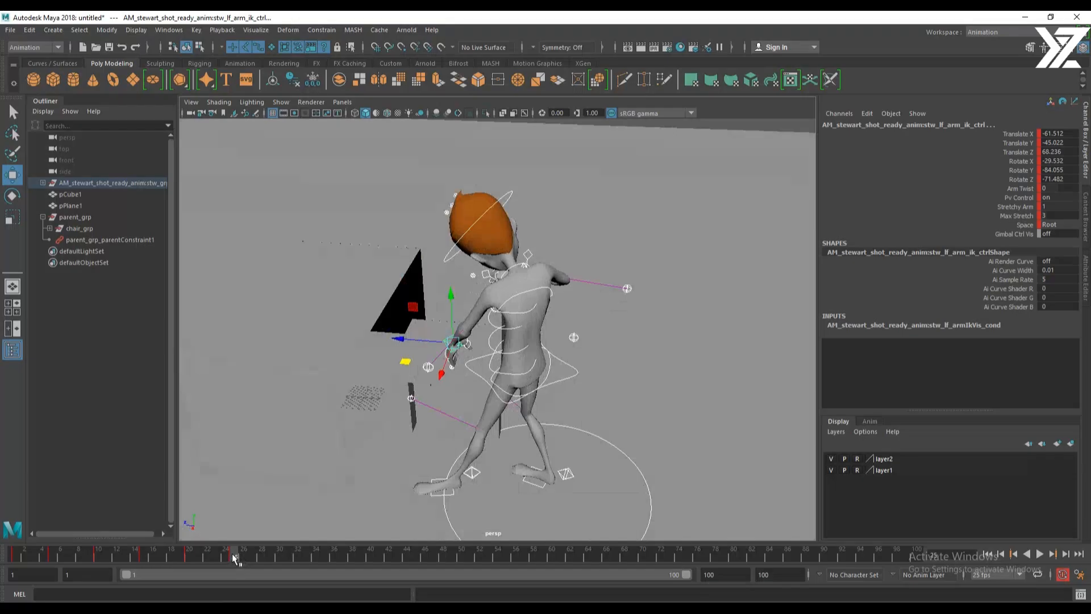
Key parent_grp at frame 24 and edit its Blend Parent 1 value at frame 25 to release the chair from the hand
click(74, 218)
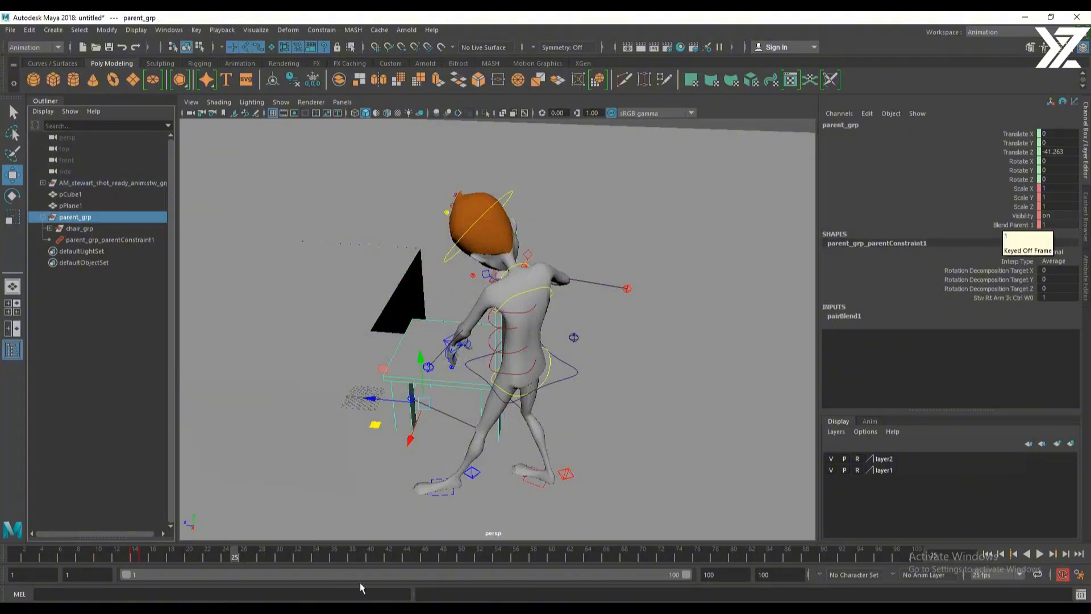
drag(232, 556, 225, 554)
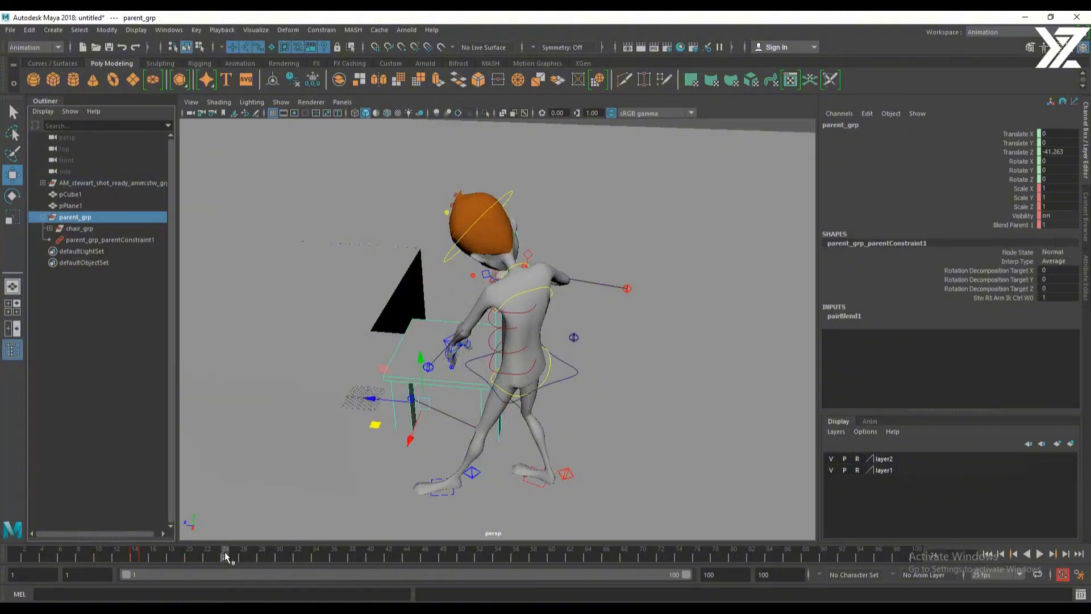
key(s)
click(234, 559)
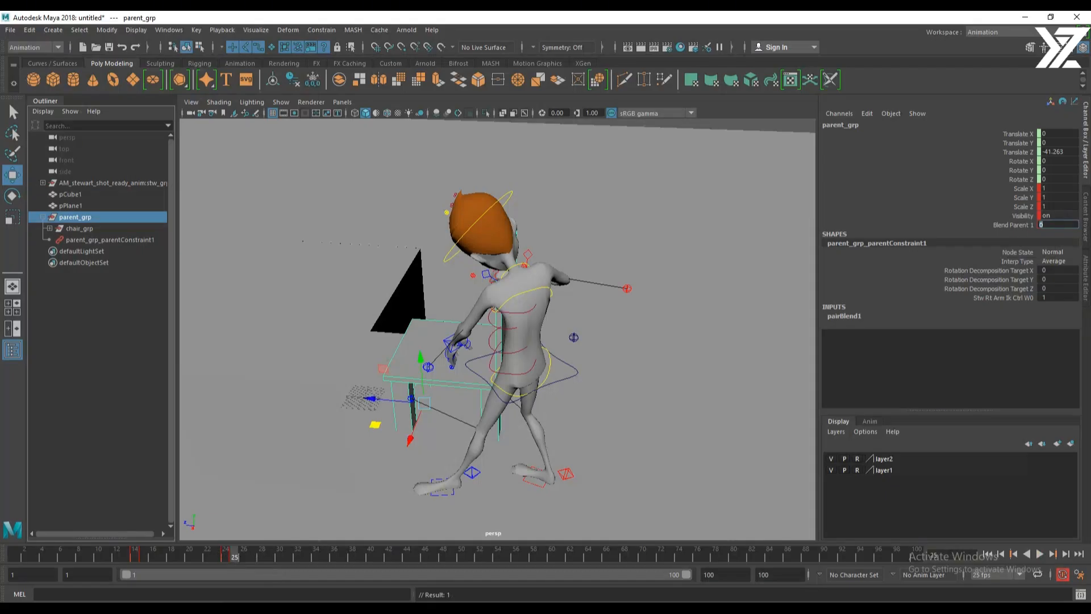
drag(232, 556, 234, 557)
Move the right arm IK control forward past the chair back at frame 25, to about 63.7 in Translate Z
alt+drag(532, 250, 633, 335)
click(514, 259)
drag(497, 291, 597, 294)
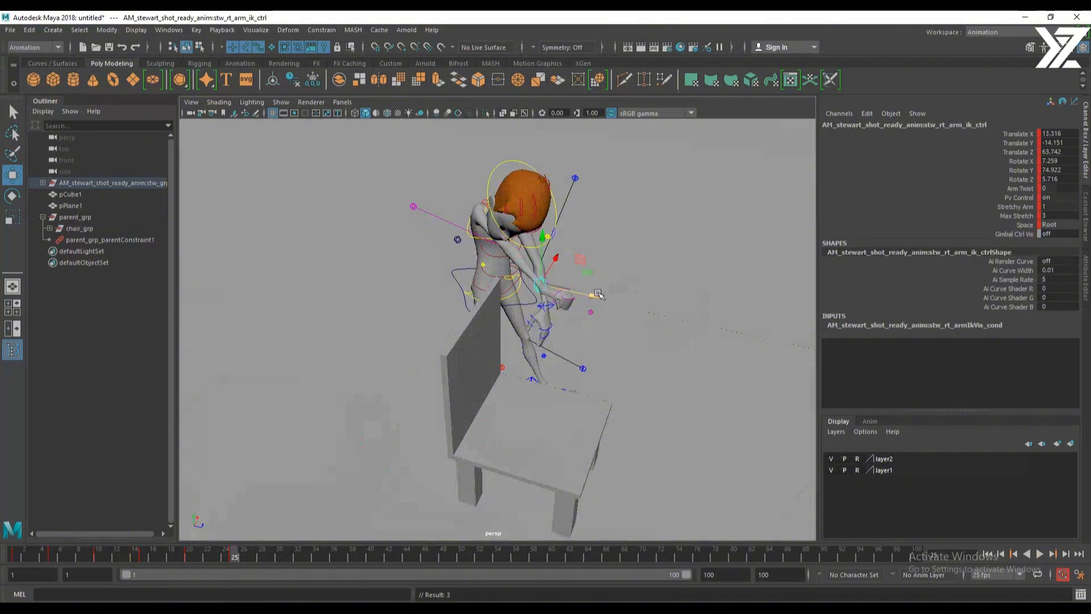
Move the COG control forward at frame 25 to about X -8.4 and Z 66.7
alt+drag(482, 518, 581, 402)
click(610, 330)
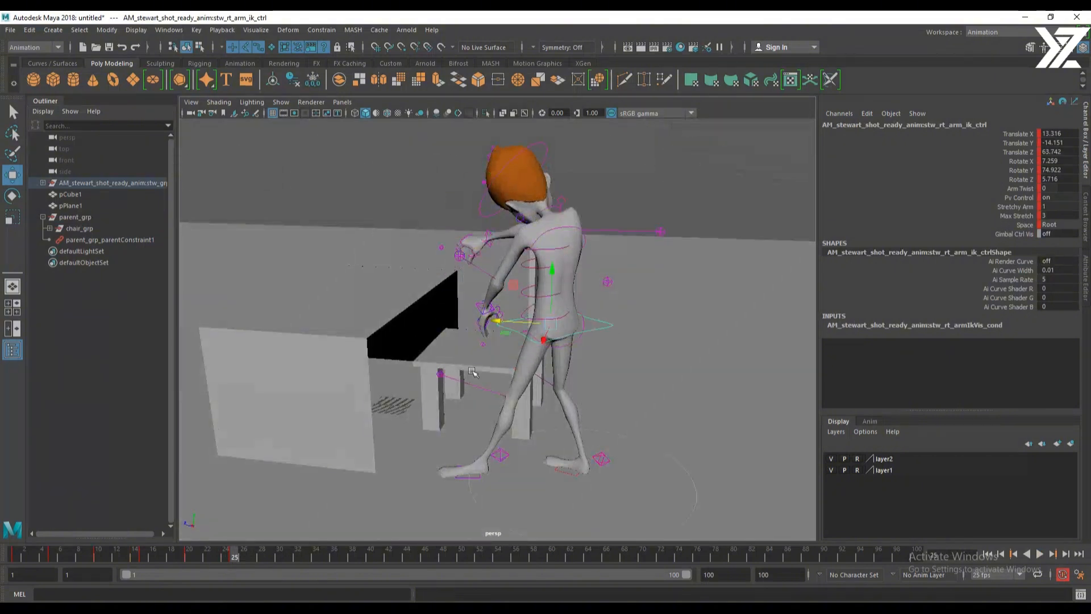
alt+drag(611, 330, 546, 455)
Step the right foot IK control forward to about X -14.7 and Z 90.5
click(548, 457)
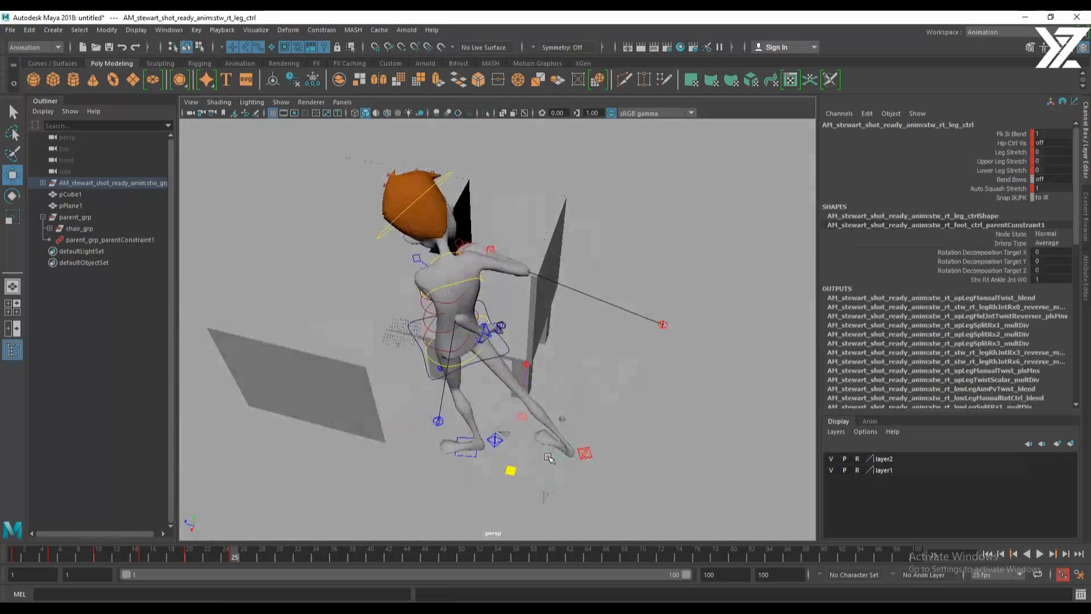
click(565, 460)
middle_drag(521, 483, 382, 413)
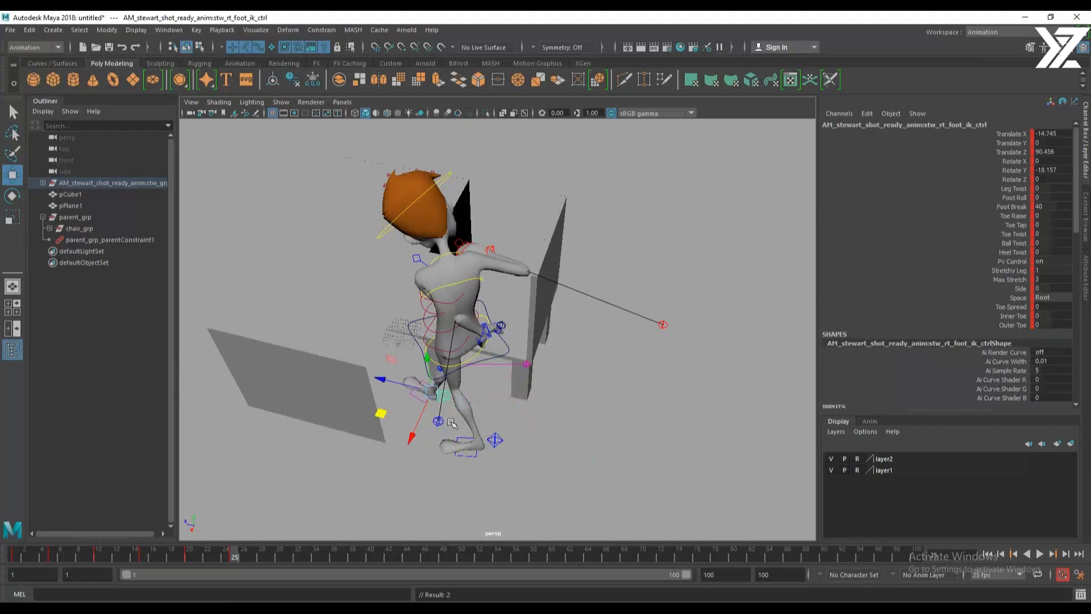
Turn the COG control to about 94.9 in Rotate Y so the body faces sideways at frame 25
alt+drag(452, 424, 513, 305)
click(466, 341)
key(e)
alt+drag(496, 371, 541, 363)
alt+right_drag(402, 415, 481, 423)
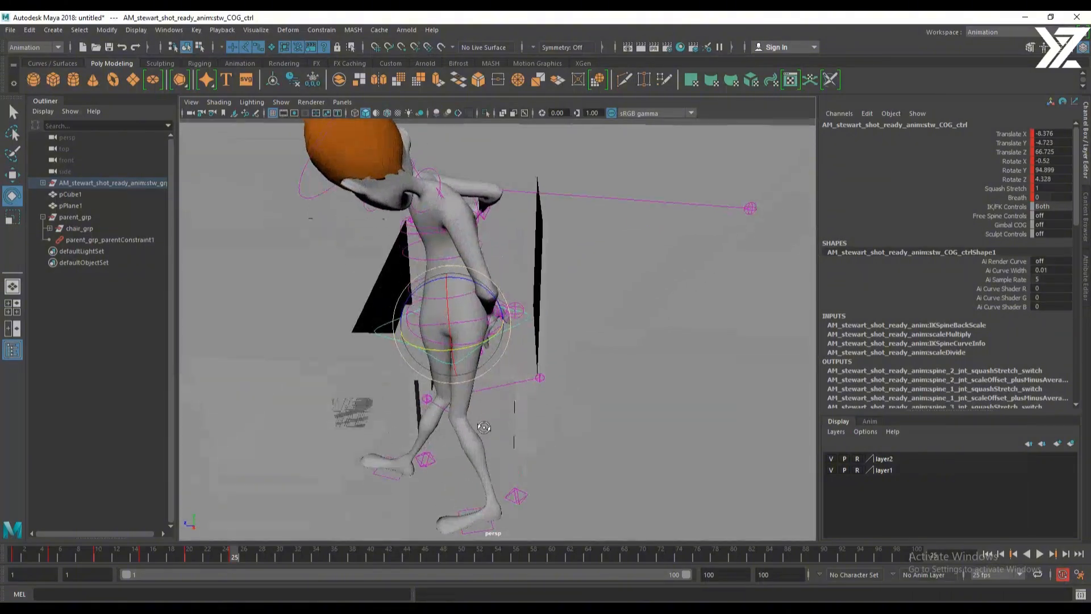
Reposition the left knee pole vector and move the right knee pole vector to about -12.4, 2.3, 70.7
click(425, 397)
alt+drag(427, 398, 368, 503)
key(w)
click(535, 377)
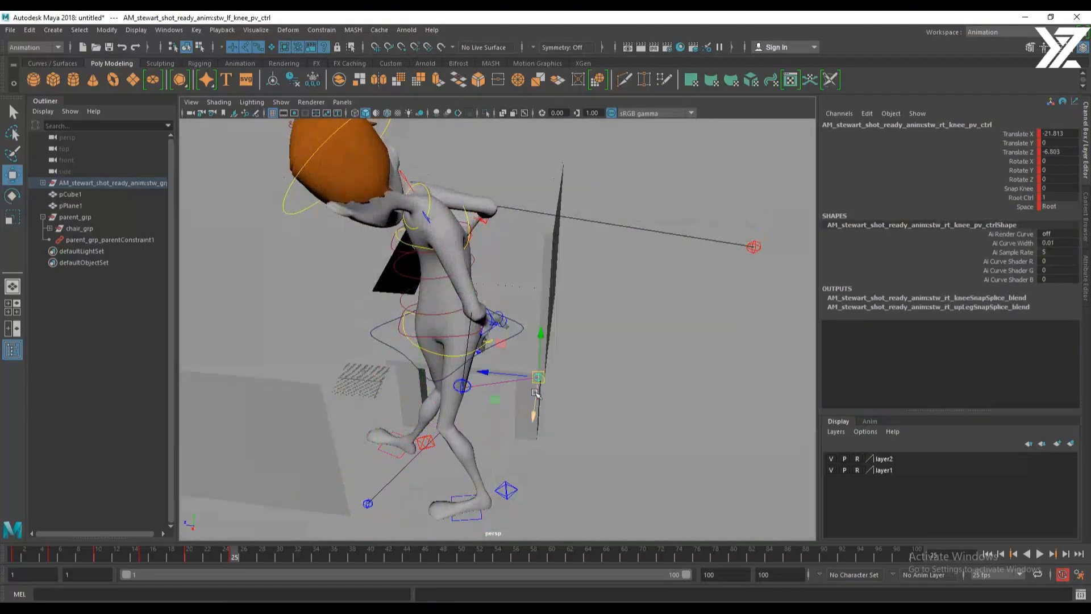
drag(536, 377, 475, 390)
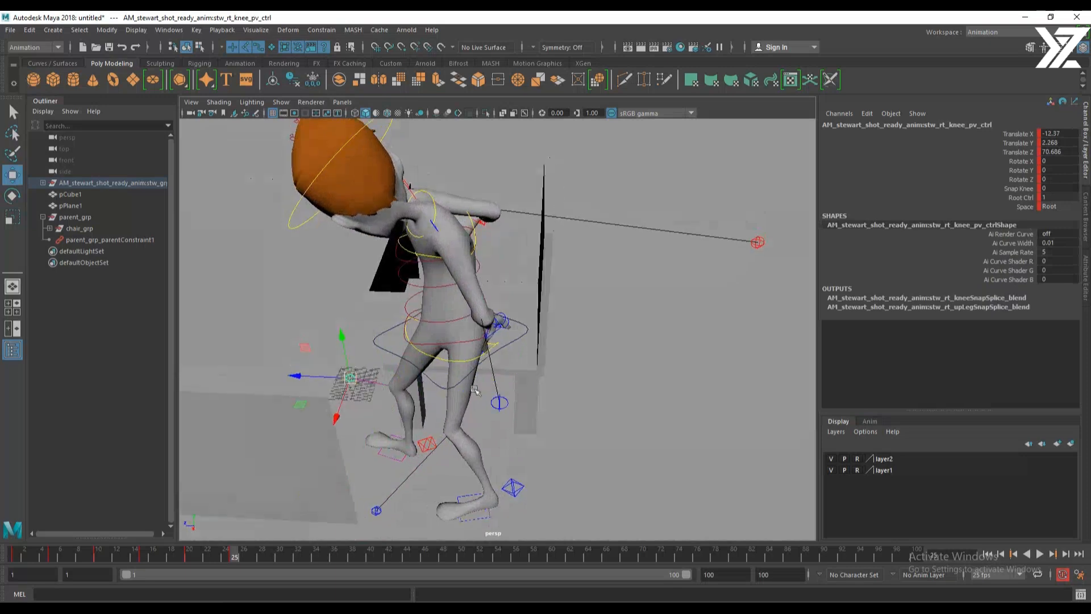
Move the left arm IK control forward to follow the turned body at frame 25
click(486, 335)
alt+drag(569, 378, 491, 408)
drag(454, 331, 405, 302)
key(e)
scroll(420, 423, down, 5)
alt+drag(424, 431, 452, 433)
Move the left elbow pole vector to suit the left arm's new position at frame 25
key(w)
click(380, 410)
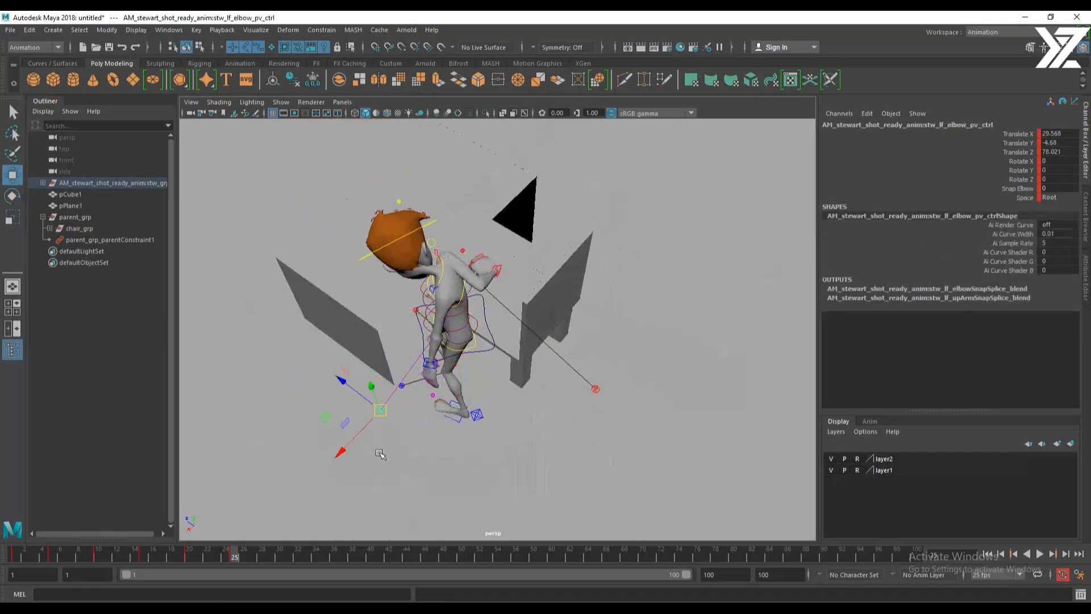
drag(380, 412, 400, 395)
Reset the shoulder spine IK control's translation and rotation to 0 at frame 25
click(510, 270)
alt+drag(510, 270, 507, 296)
scroll(508, 296, up, 3)
click(536, 240)
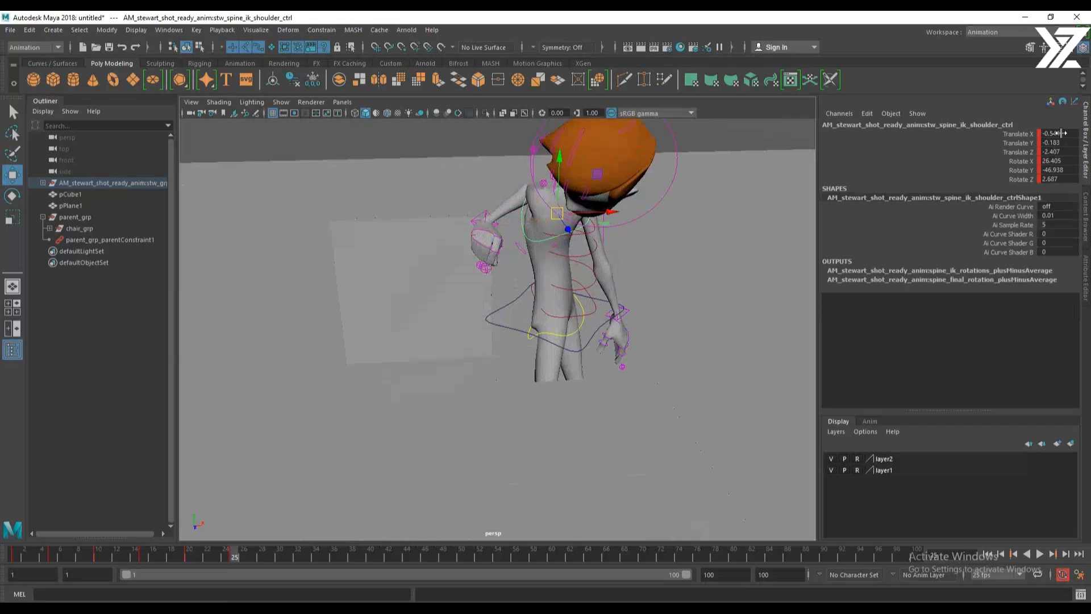
drag(1060, 132, 1060, 179)
text(0)
key(Return)
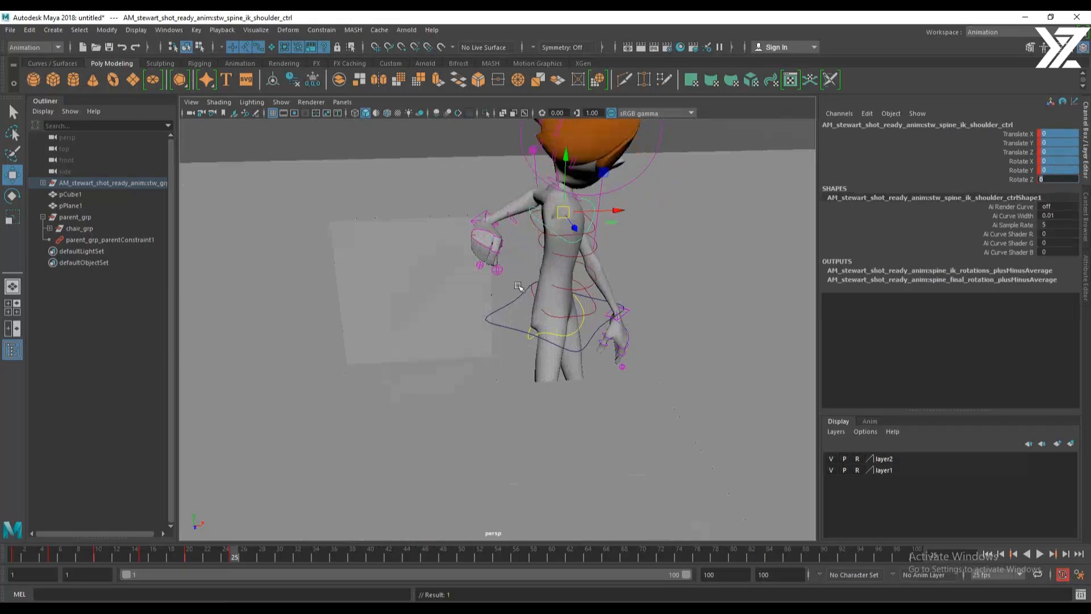
Turn the COG control to about 46.8 in Rotate Y and rotate the shoulder spine control to about 40.5, -35.8, 5.6
alt+drag(518, 286, 608, 221)
click(588, 298)
key(e)
key(w)
click(570, 252)
key(e)
scroll(589, 339, down, 3)
key(w)
click(608, 221)
key(e)
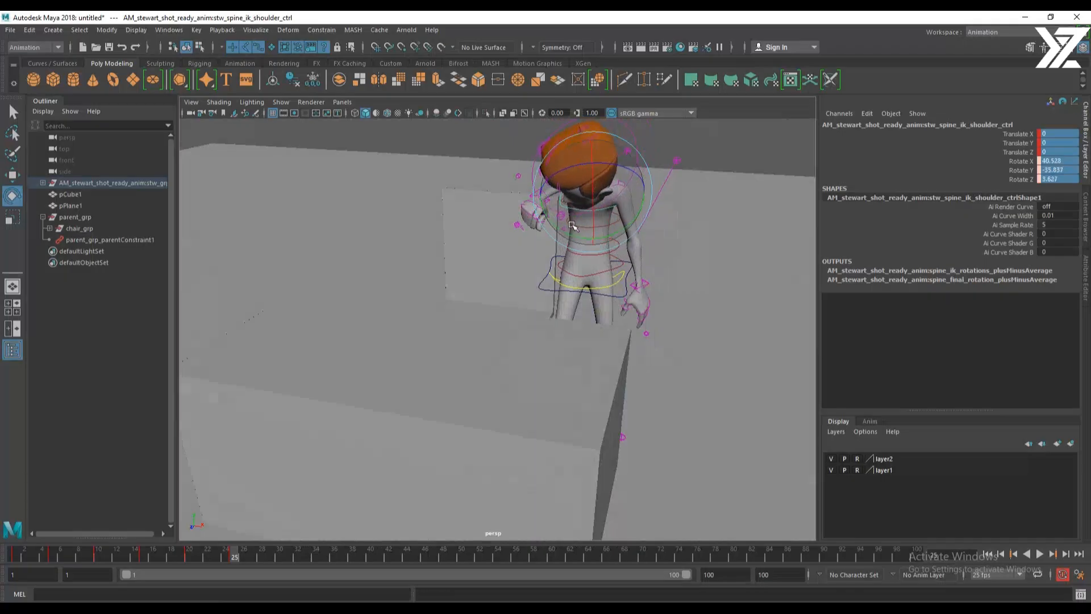
Tilt the COG control to about 12.5 in Rotate X
alt+drag(572, 222, 592, 284)
click(603, 288)
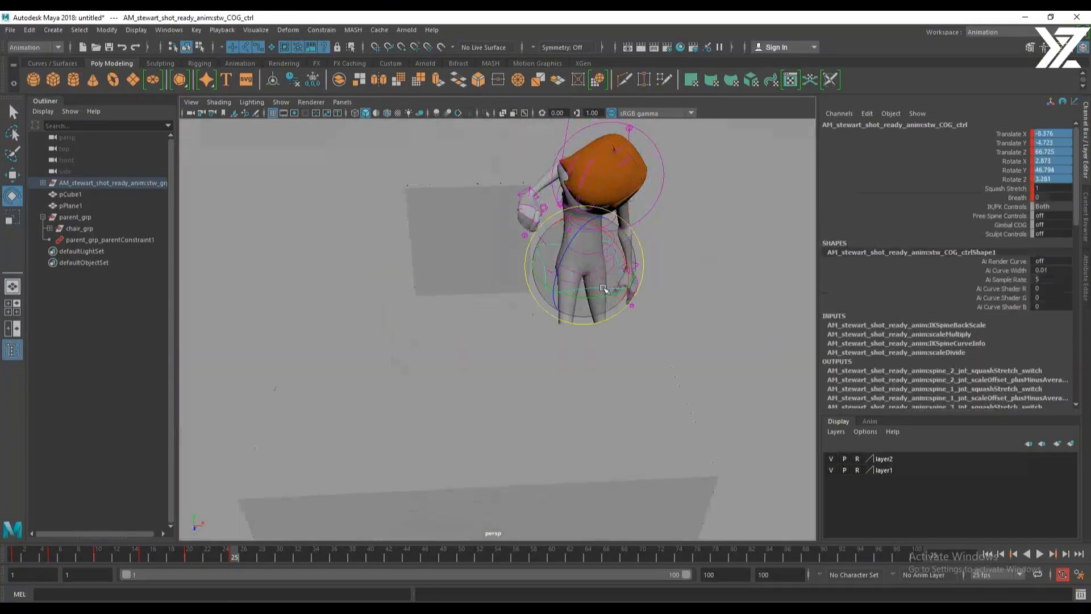
alt+drag(621, 257, 626, 296)
Move the right arm IK control to about 20, -50.9, 111.7 over the desk and key it at frame 25
click(535, 224)
alt+drag(525, 247, 631, 247)
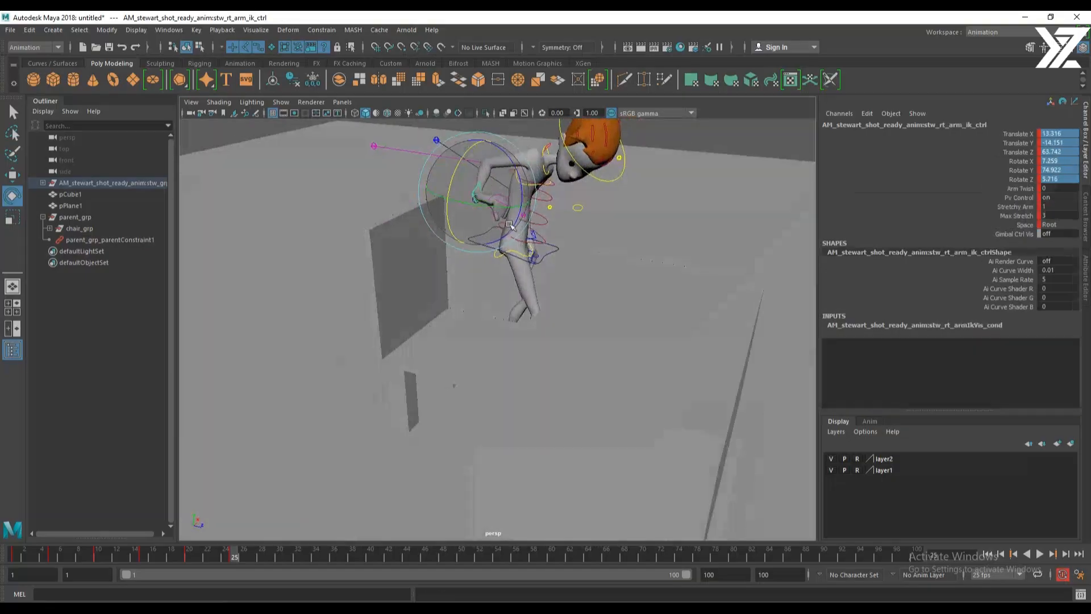
key(w)
drag(482, 196, 312, 319)
alt+right_drag(312, 319, 483, 326)
alt+drag(483, 327, 436, 358)
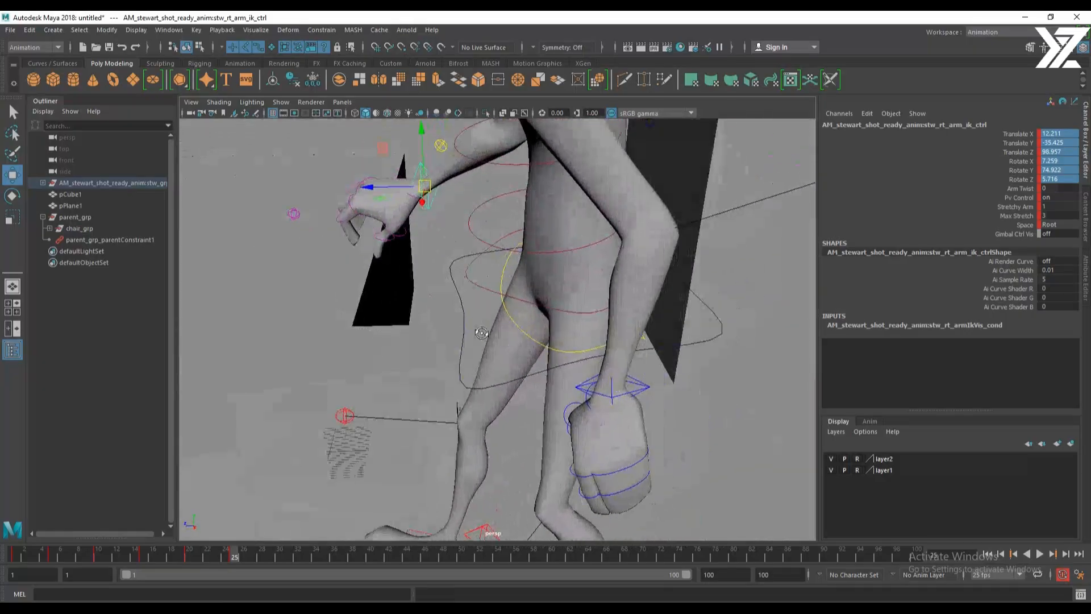
alt+middle_drag(482, 333, 653, 407)
alt+drag(653, 407, 518, 318)
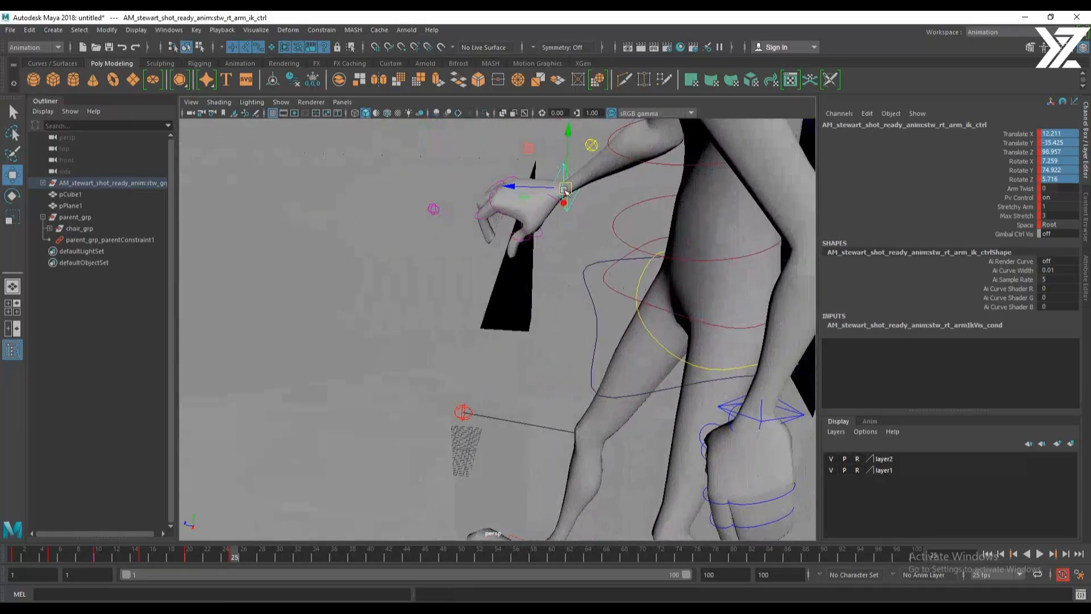
drag(566, 190, 535, 256)
drag(532, 274, 492, 306)
key(s)
Open the right hand by resetting the translation and rotation of its finger and thumb tip controls to 0
drag(455, 253, 506, 321)
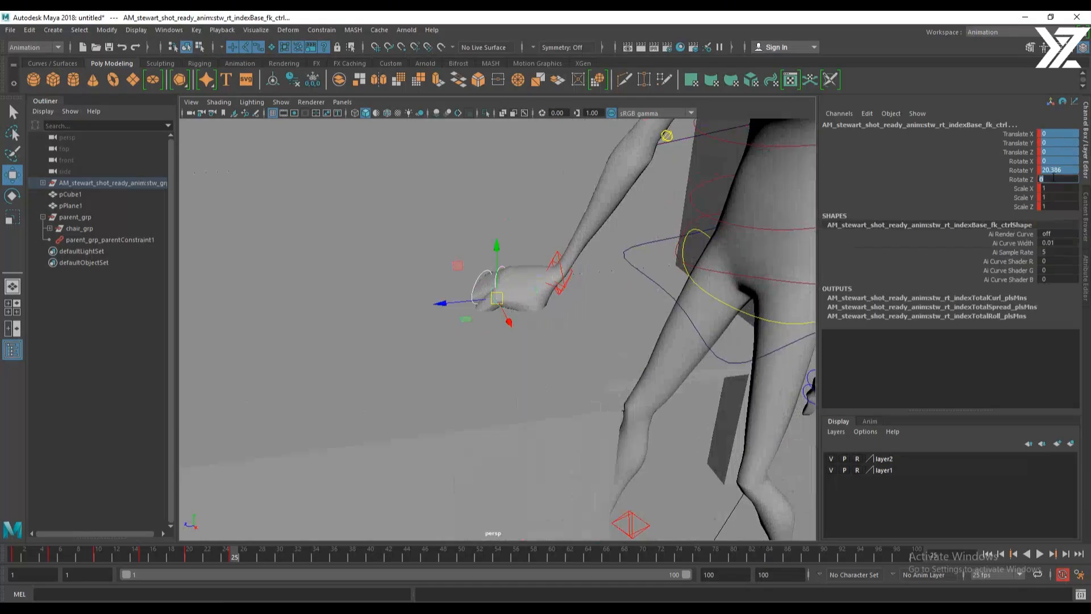
alt+drag(677, 321, 497, 316)
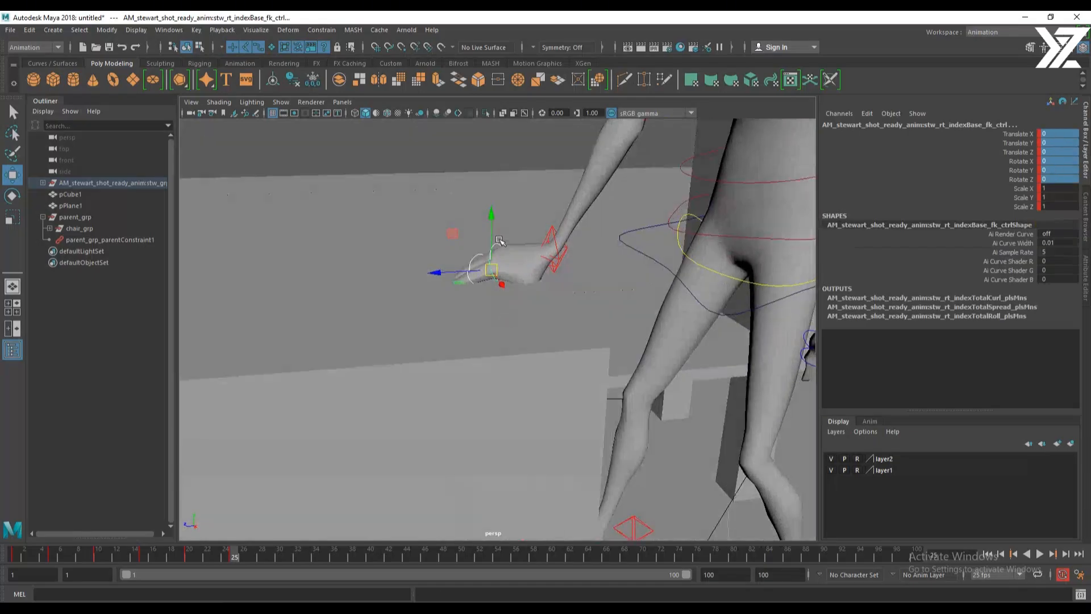
key(e)
drag(505, 242, 474, 312)
key(w)
click(439, 308)
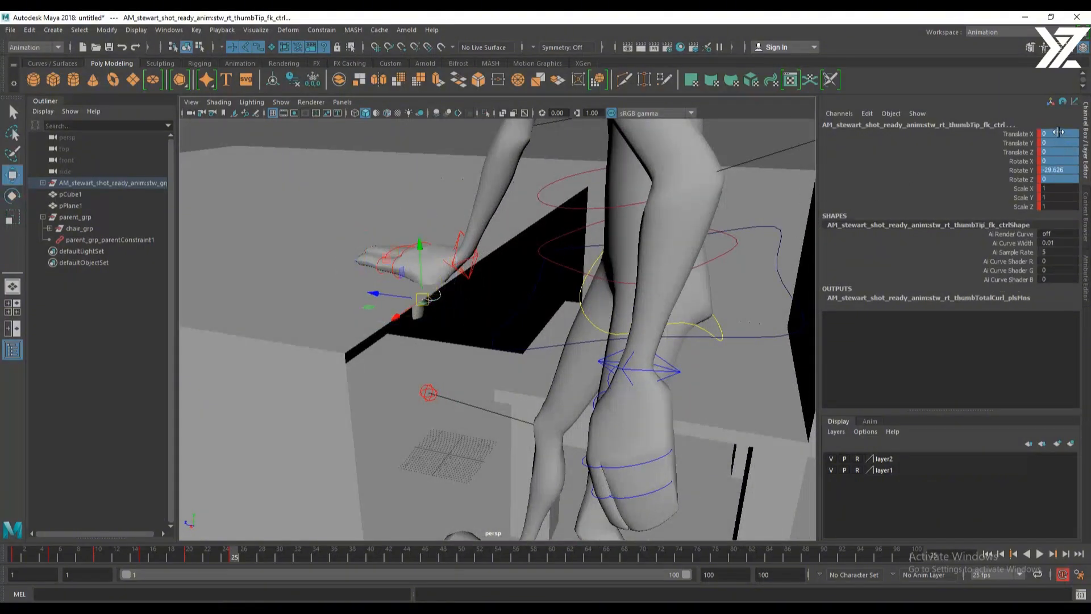
key(Return)
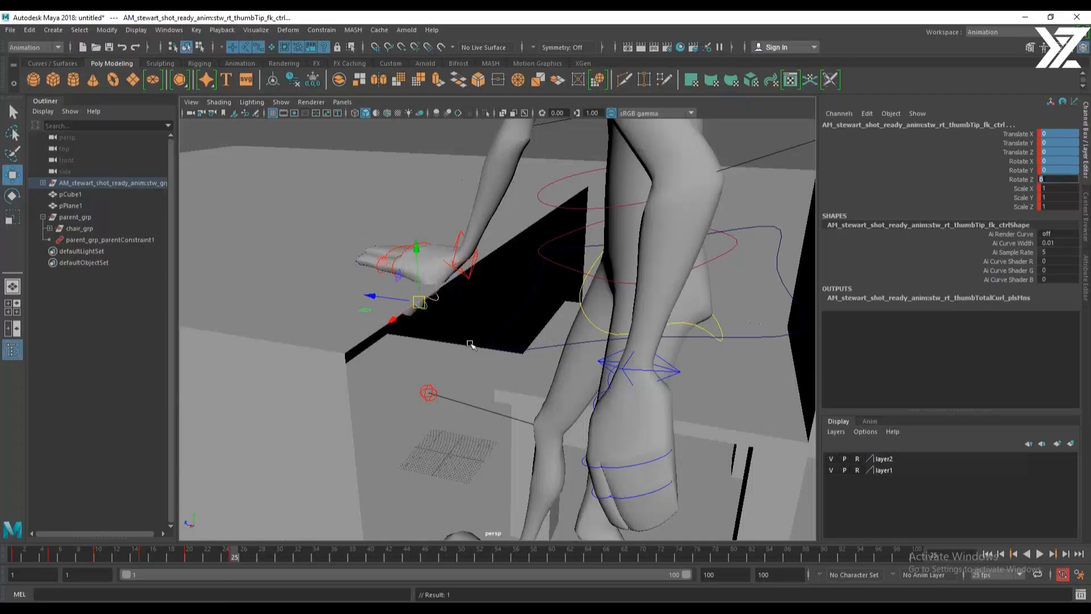
Rotate and shift the right thumb's middle control against the palm and key it
click(428, 293)
key(e)
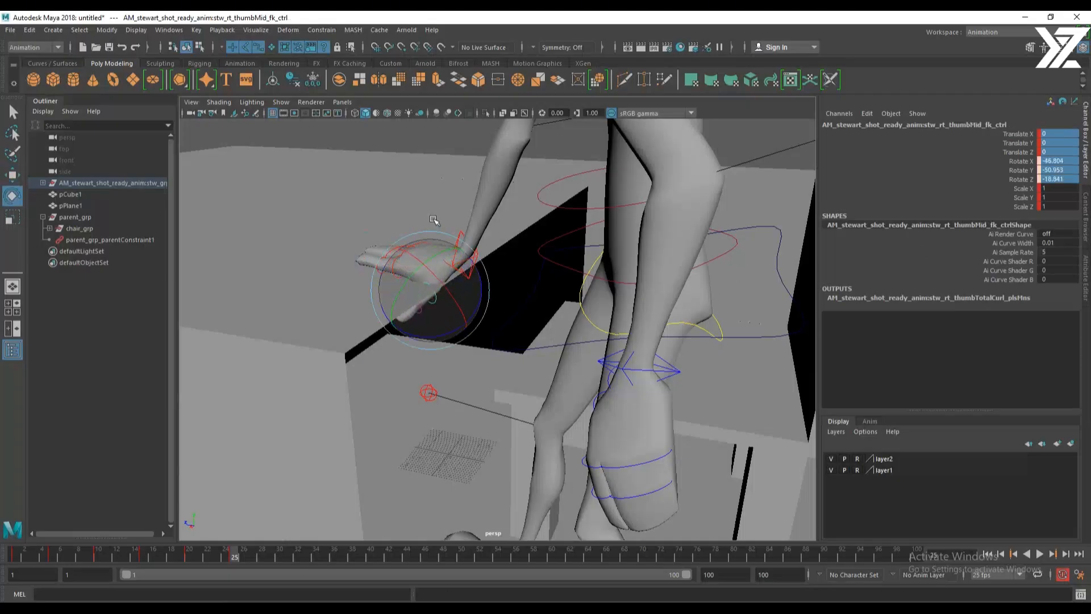
drag(434, 219, 434, 221)
key(w)
drag(427, 277, 392, 254)
key(s)
key(e)
Rotate the right arm IK control to about -3.8 in Rotate X and lower it to about -52.3 in Translate Y
alt+drag(467, 288, 530, 316)
key(w)
alt+drag(618, 326, 517, 302)
click(533, 312)
click(528, 310)
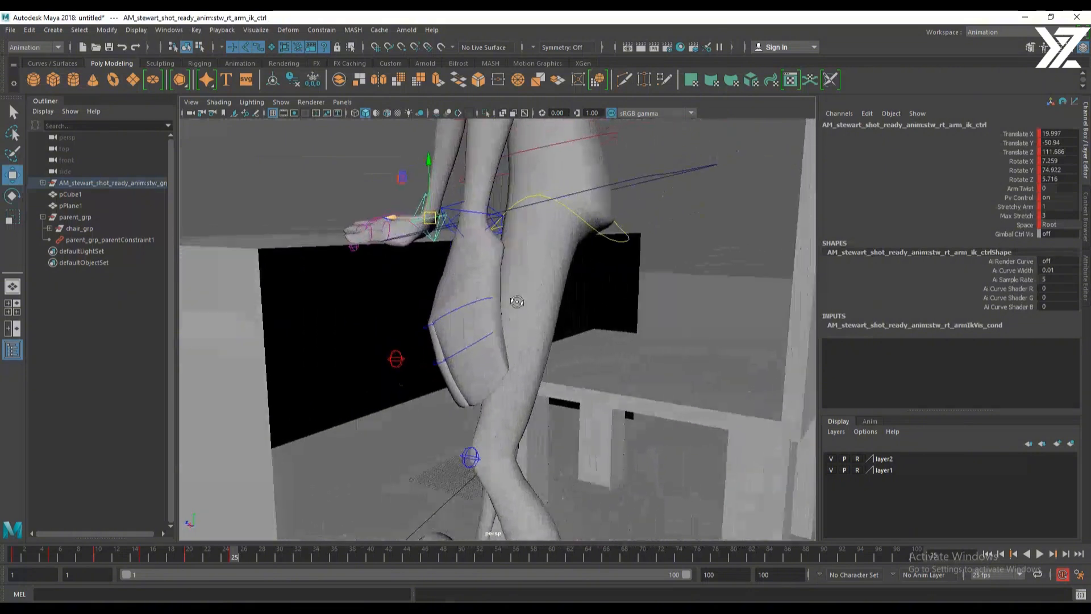
key(e)
drag(412, 175, 424, 250)
key(w)
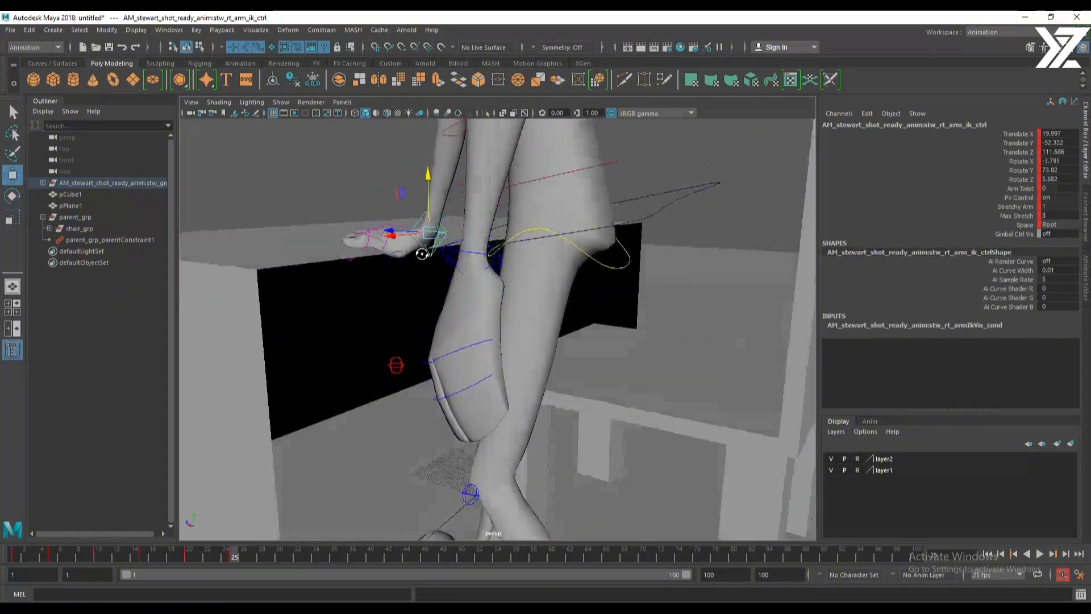
Rotate the right arm IK control to about -23.1, 71.8, 6.2 so the hand bends at the wrist
alt+right_drag(424, 251, 374, 254)
click(310, 194)
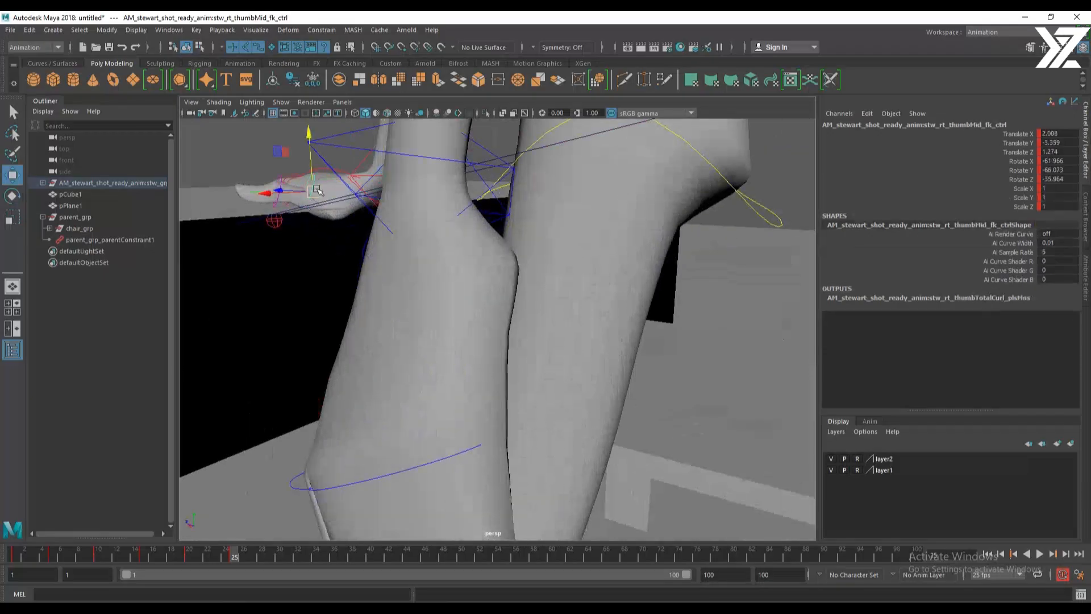
drag(314, 180, 368, 198)
click(358, 167)
key(e)
drag(382, 155, 389, 134)
key(w)
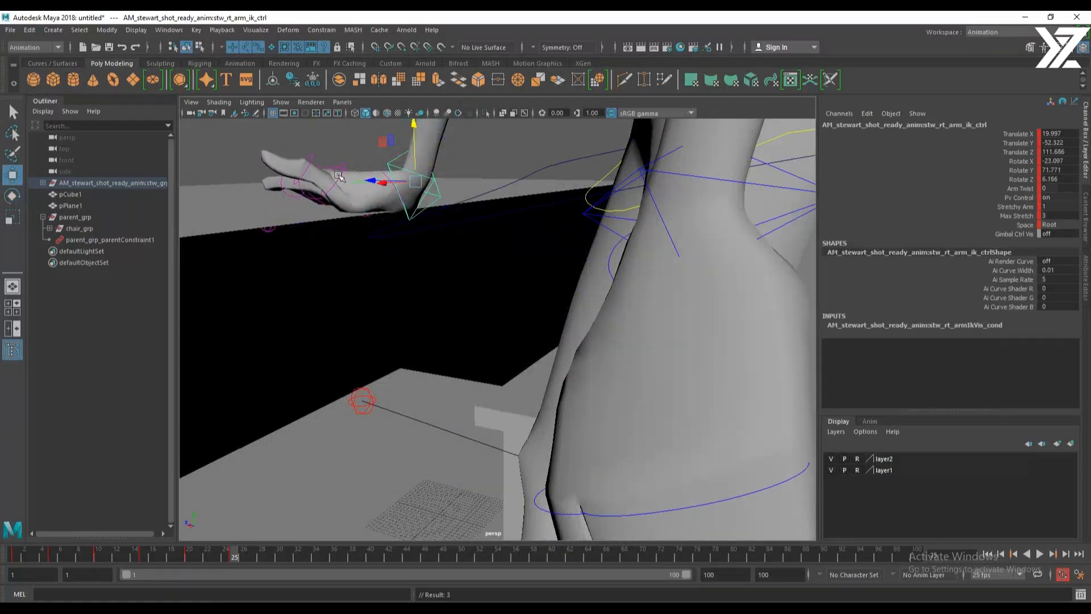
Reset the right thumb's tip and middle controls to 0 in translation and rotation
click(338, 175)
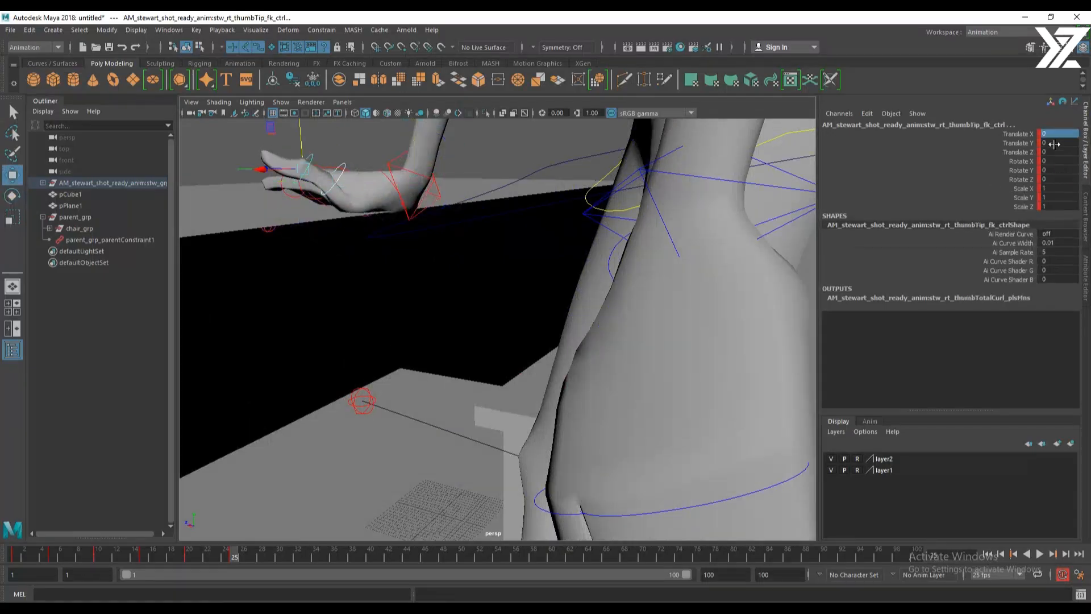
drag(1054, 143, 1055, 175)
text(0)
key(Return)
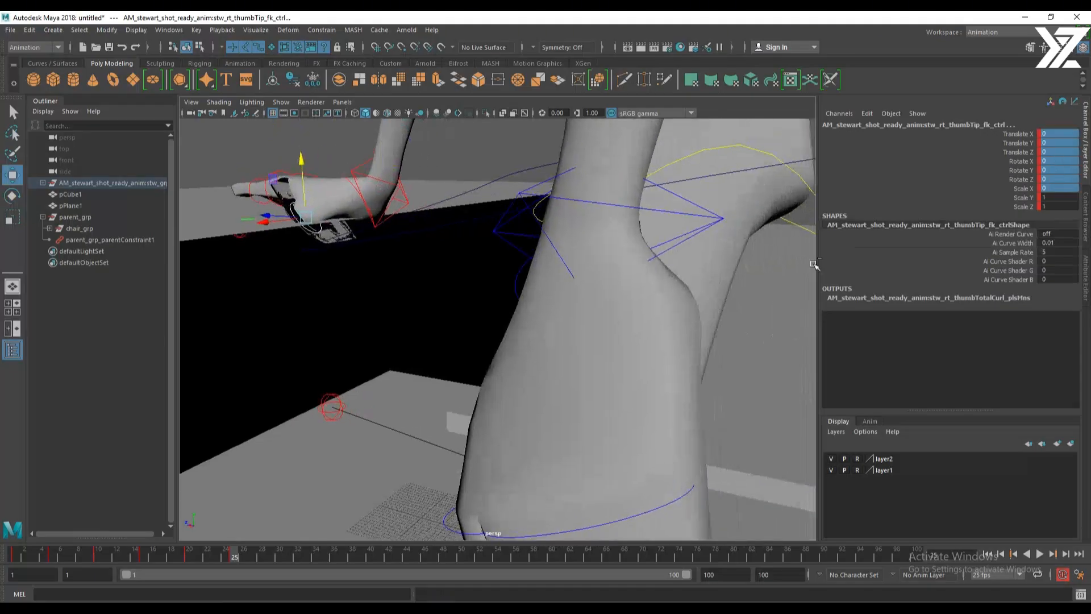
key(Return)
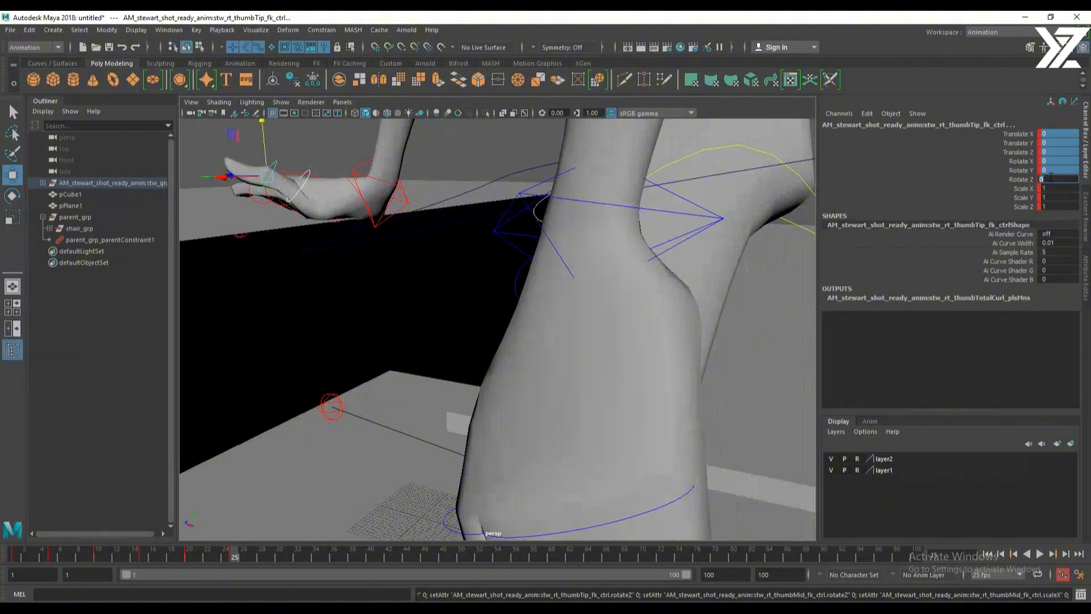
key(Return)
Rotate the right thumb's middle control to about -13.7, -77.1, -33.2 and adjust the right wrist's placement
alt+drag(298, 296, 384, 229)
click(331, 277)
key(e)
drag(379, 276, 460, 238)
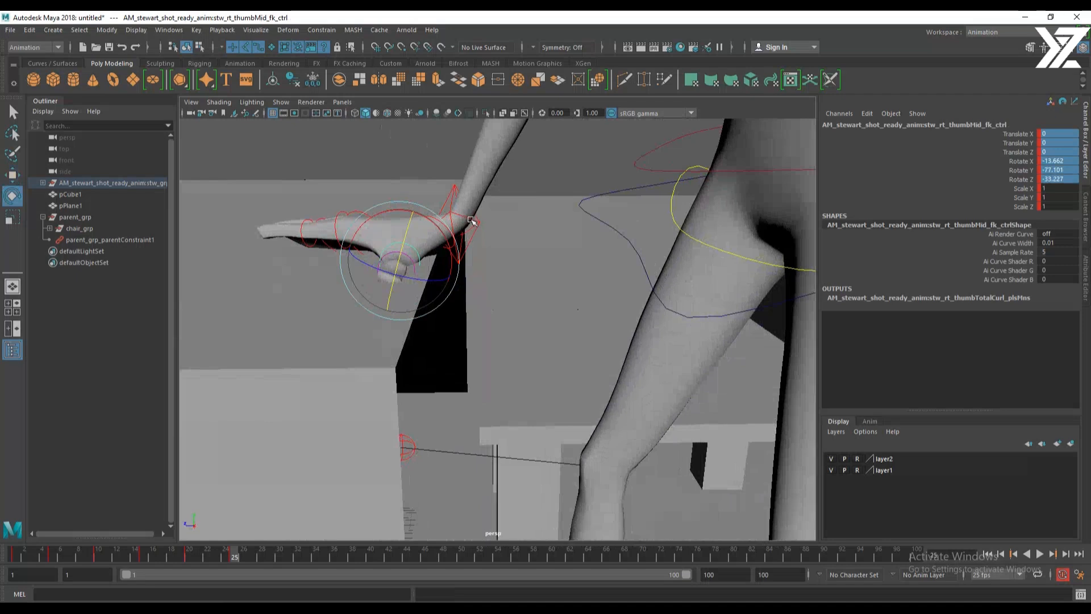
click(469, 222)
key(w)
drag(453, 196, 437, 232)
Rotate the right index base control to about 19.2, -1, 6.7 and the index middle control to about -25.5 in Rotate Y
click(410, 275)
key(e)
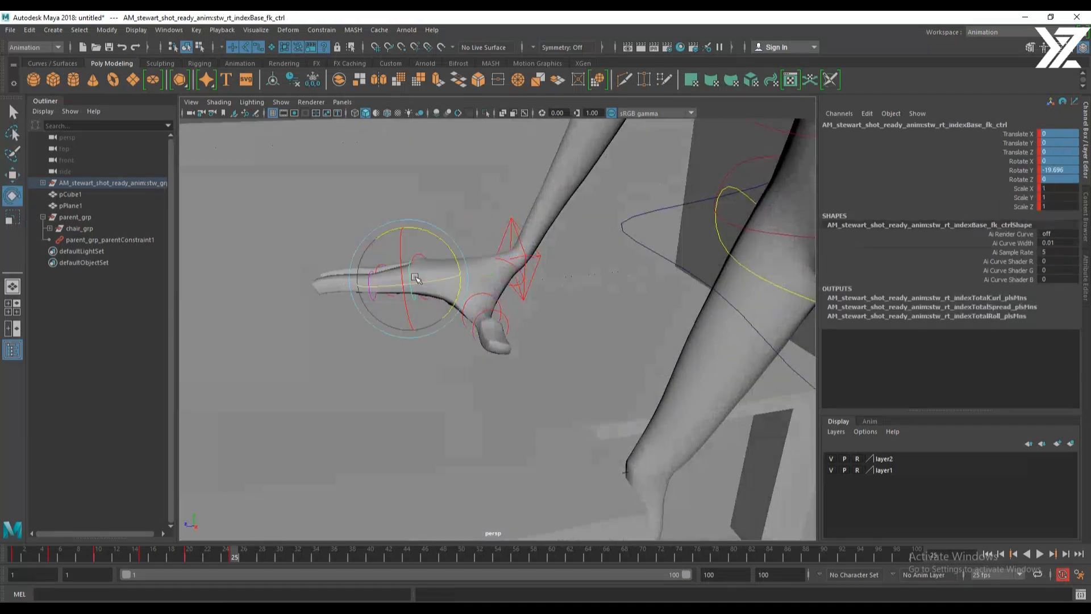
drag(402, 269, 410, 242)
key(w)
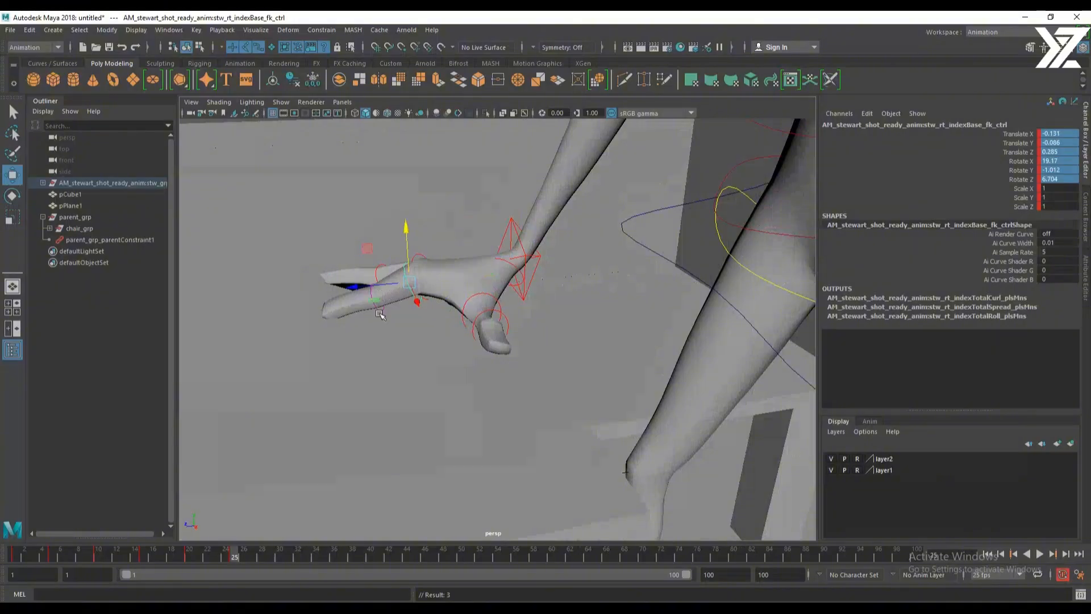
click(411, 258)
key(e)
drag(410, 259, 403, 254)
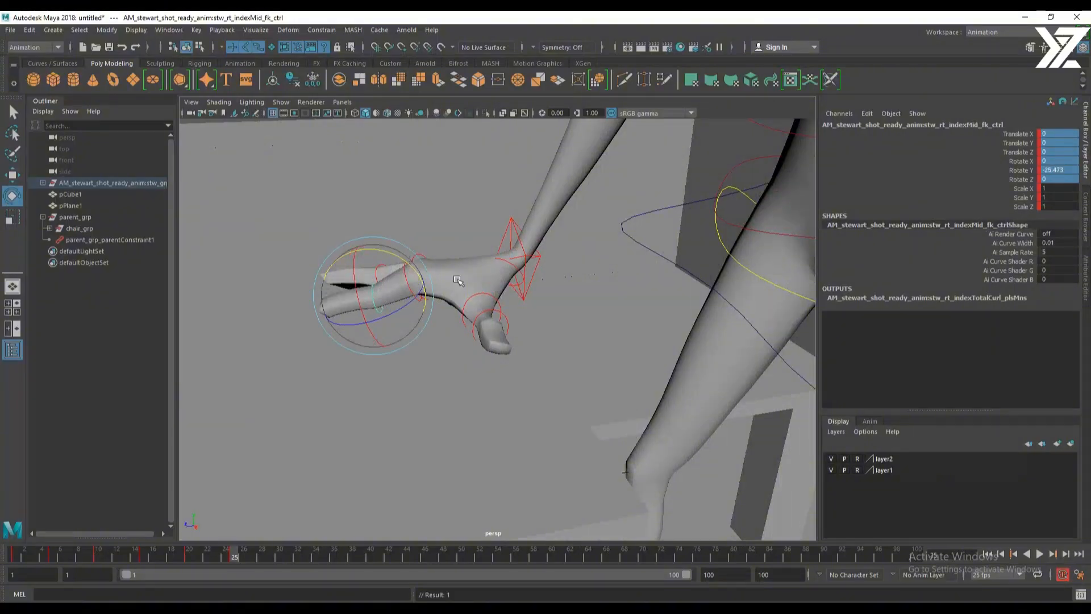
Rotate the right pinky base control to spread and bend the outer fingers on the desk
alt+drag(458, 281, 700, 339)
alt+middle_drag(700, 339, 574, 345)
key(w)
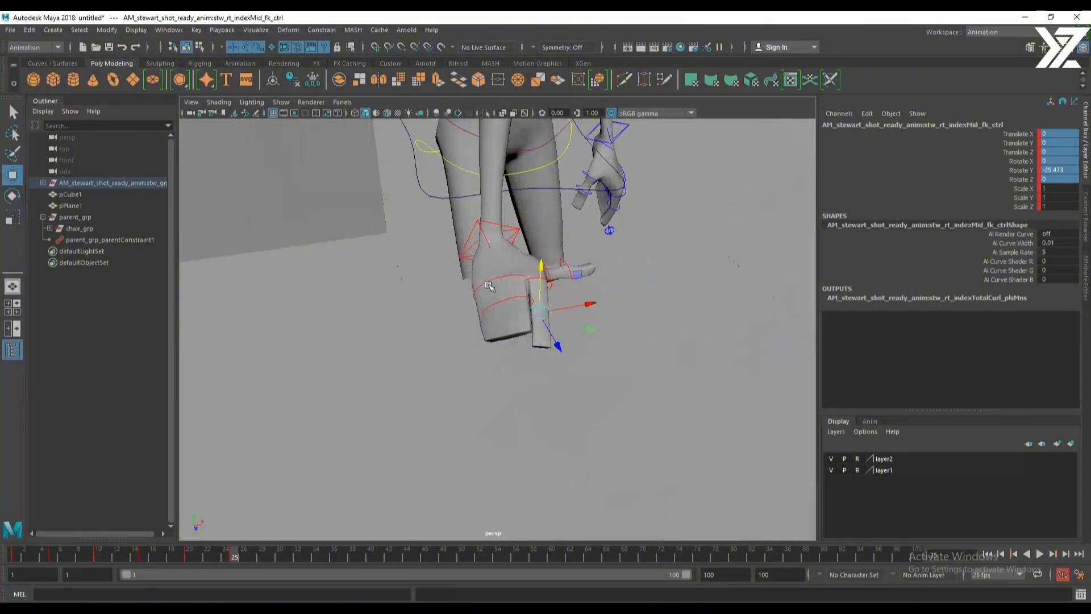
click(489, 286)
key(e)
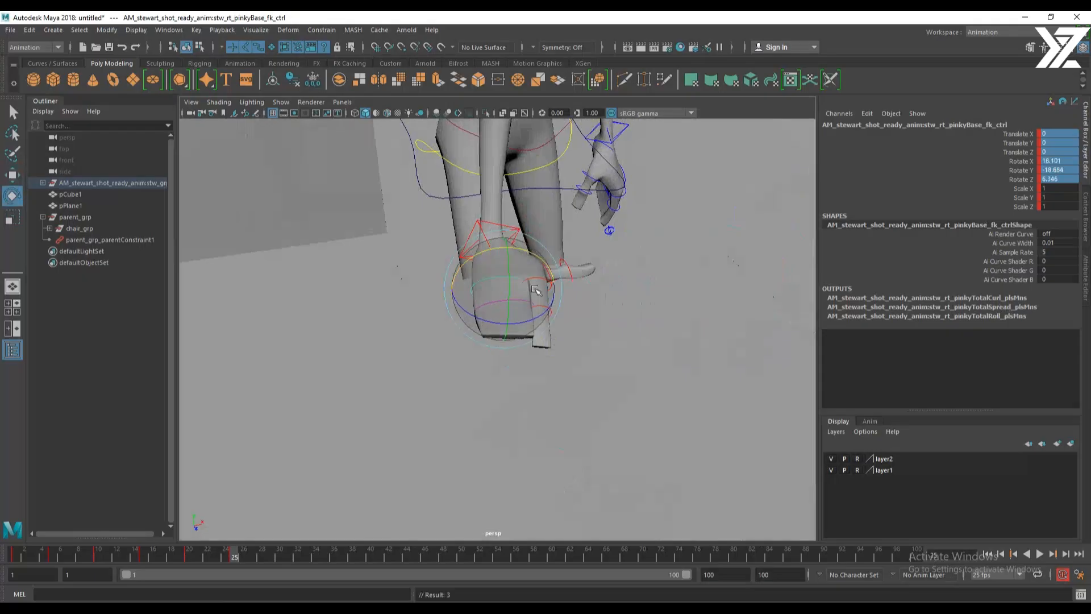
drag(535, 317, 528, 310)
drag(469, 276, 468, 288)
Rotate the right thumb's middle control to about -72.7, -38.3, -5.8 and shift it to about 0.5, -0.6, 0
alt+drag(503, 305, 441, 213)
key(w)
click(453, 306)
key(e)
key(w)
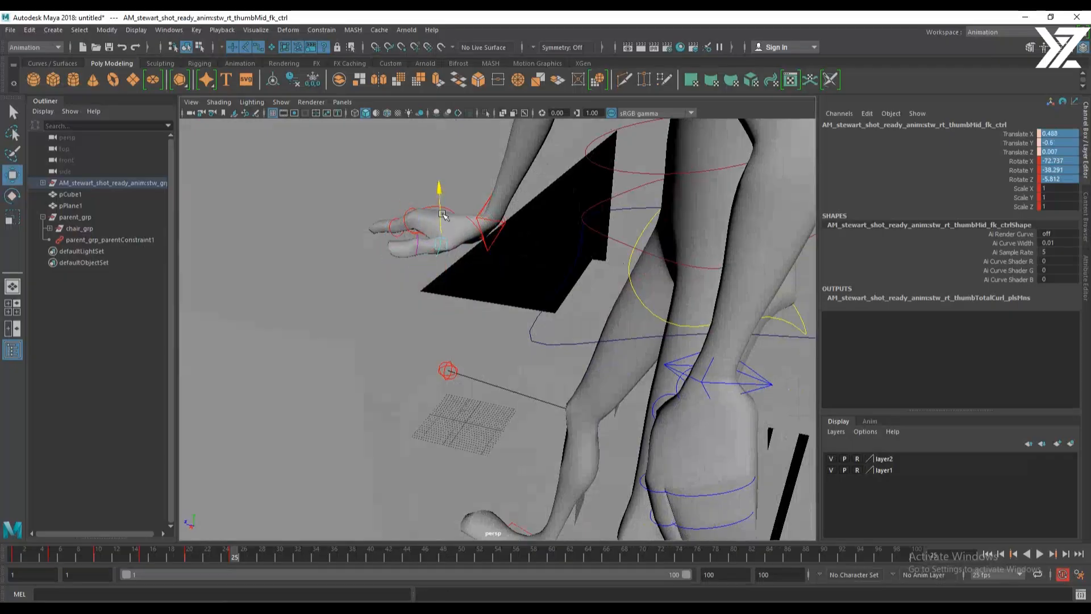
Reset the right clavicle control's rotation to 0 on all three axes
mouse_move(492, 271)
alt+mouse_down()
mouse_move(609, 287)
mouse_move(506, 273)
alt+mouse_up()
scroll(609, 288, down, 5)
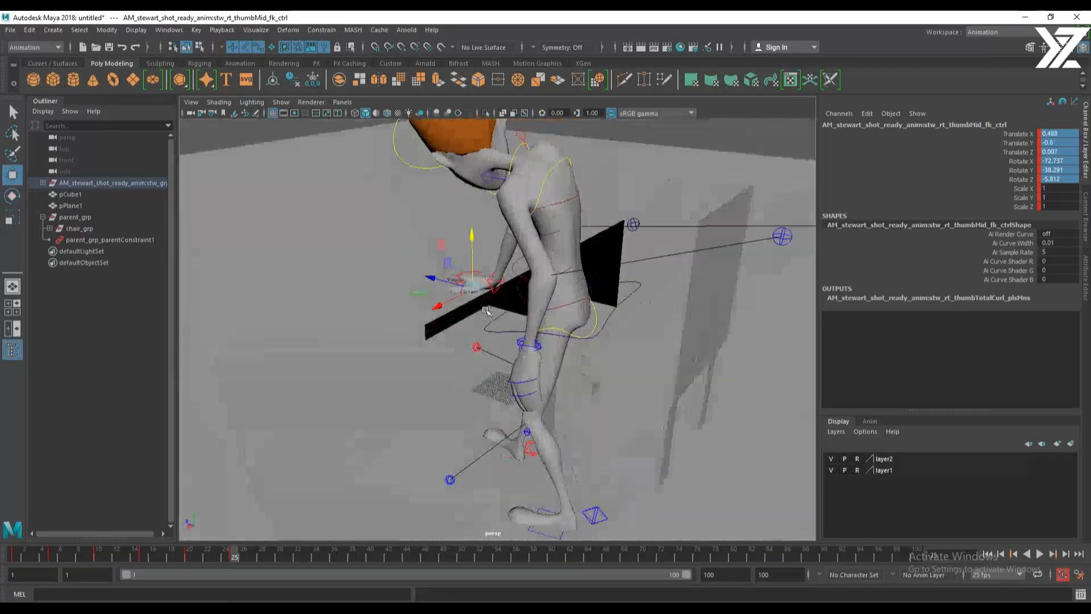
alt+middle_drag(604, 384, 605, 436)
alt+drag(606, 436, 497, 273)
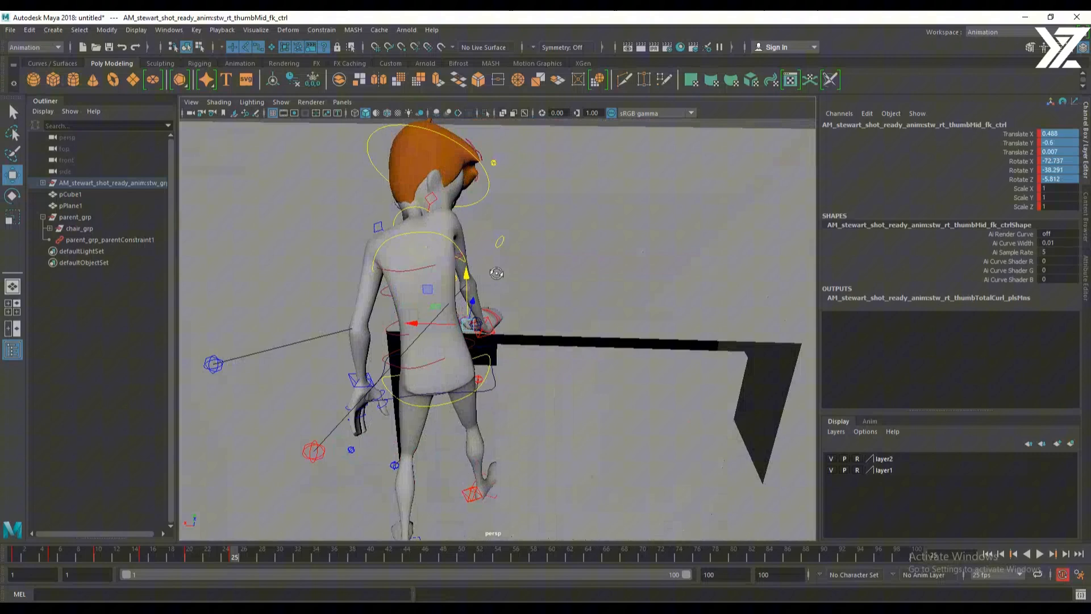
click(433, 202)
click(1039, 161)
text(-12)
key(Return)
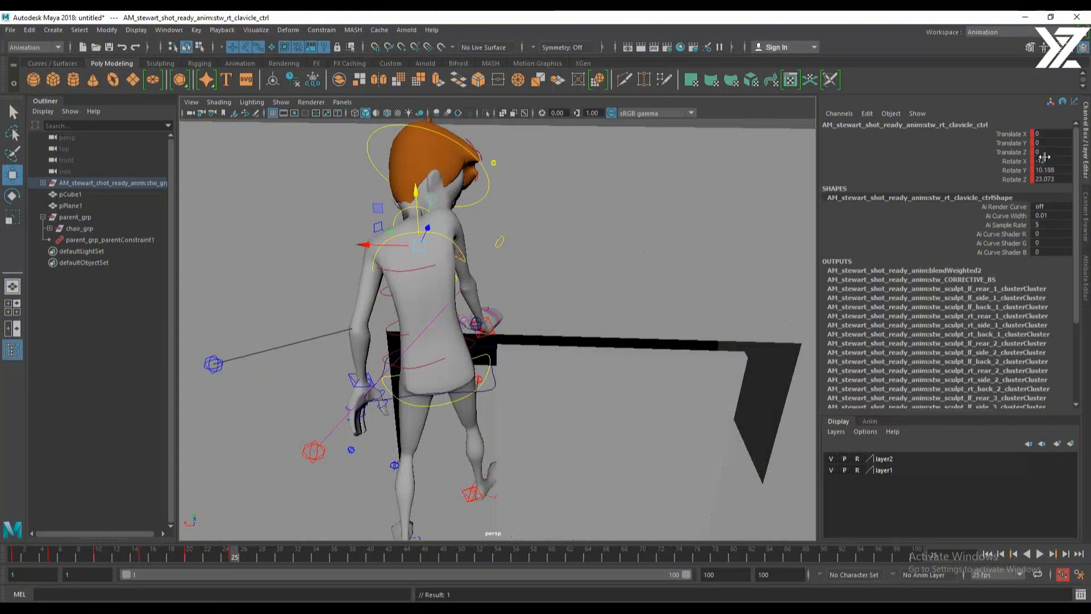
drag(1044, 160, 1050, 179)
text(0)
key(Return)
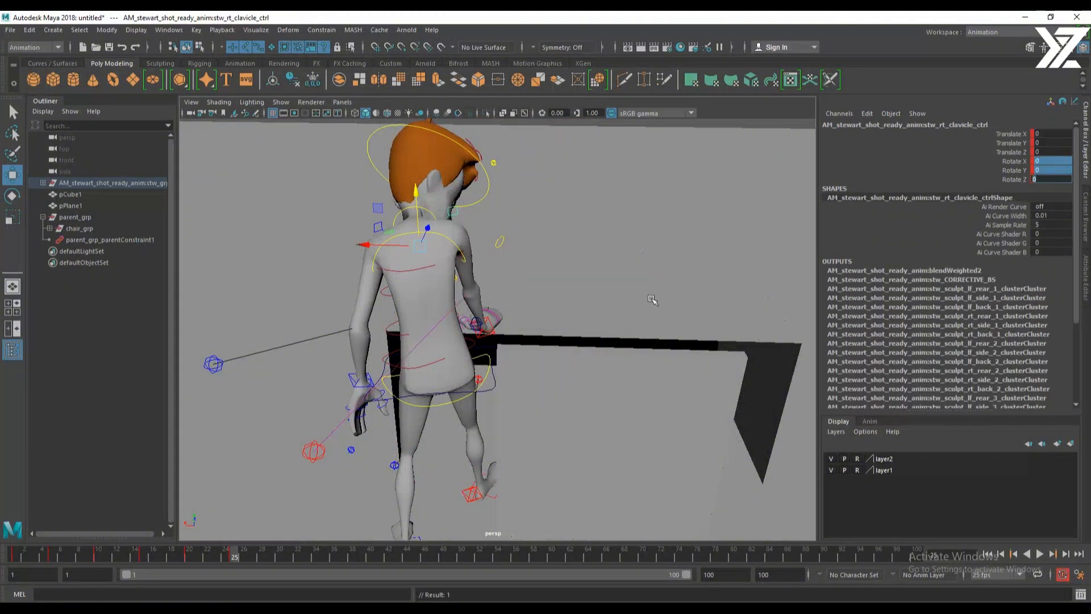
Rotate the head control to about 61.1, -12.1, -21 so the character looks down toward the desk
alt+drag(652, 300, 537, 244)
click(484, 178)
key(e)
drag(510, 185, 636, 296)
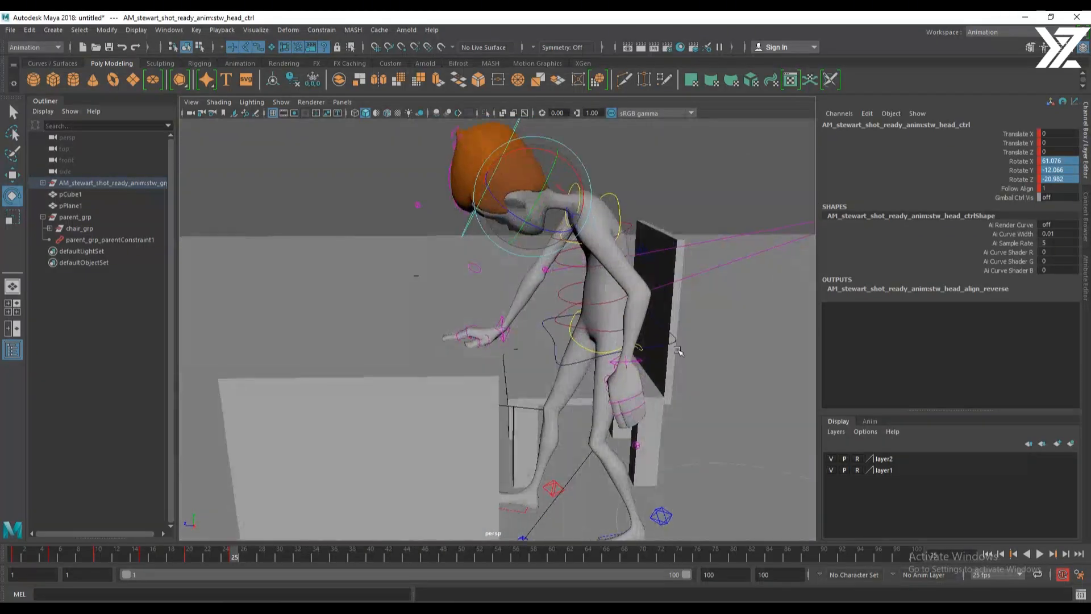
click(674, 344)
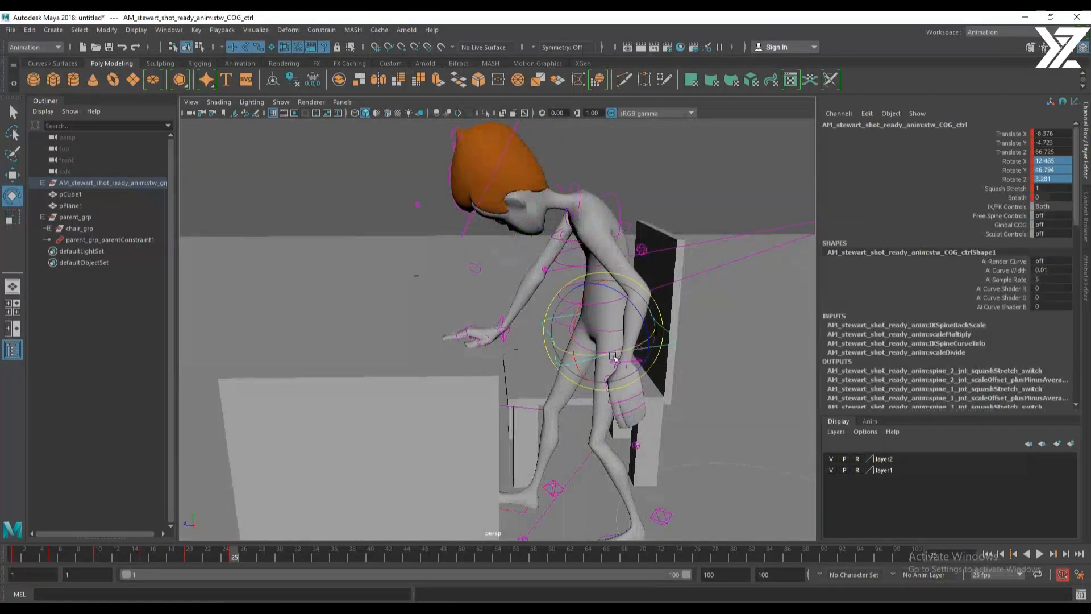
drag(616, 358, 584, 353)
key(ctrl+z)
Reset the hip spine IK control's Translate Y, Translate Z and all rotations to 0
alt+right_drag(584, 353, 645, 343)
key(w)
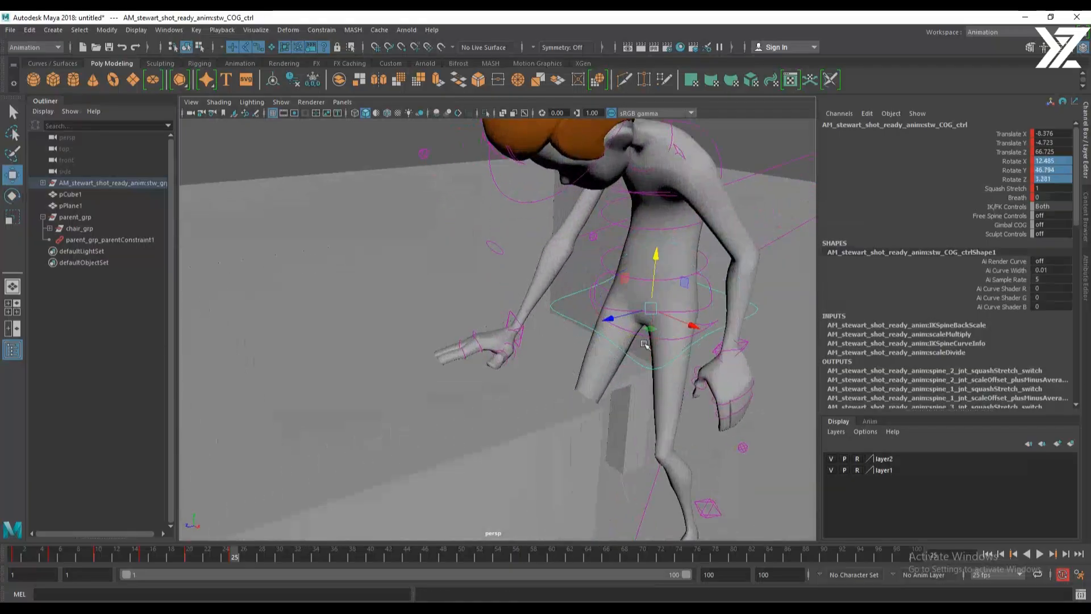
click(633, 334)
alt+drag(662, 358, 670, 349)
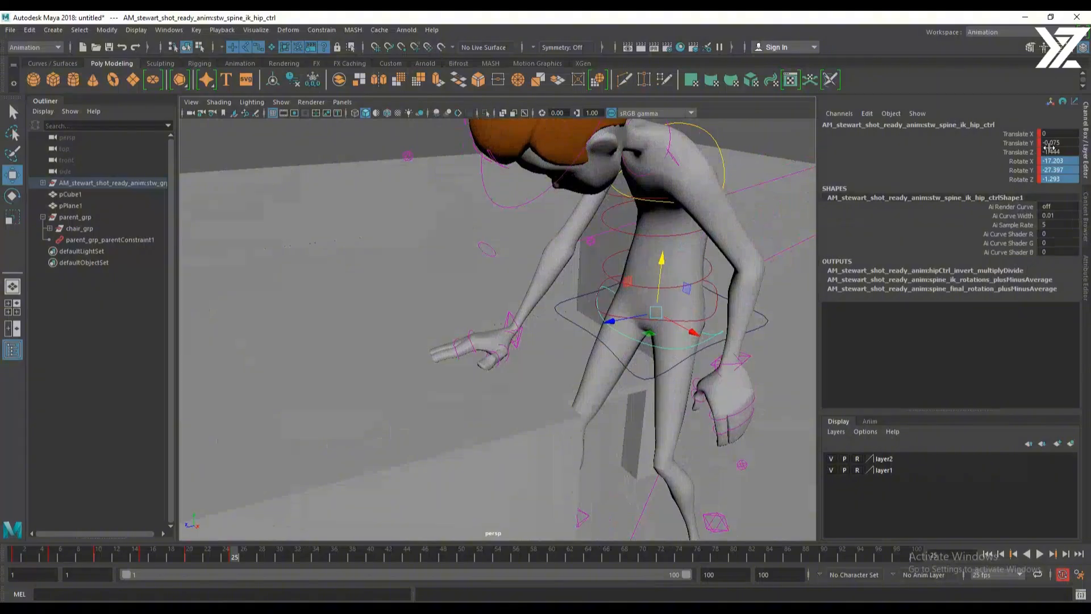
drag(1049, 145, 1056, 171)
text(0)
key(Return)
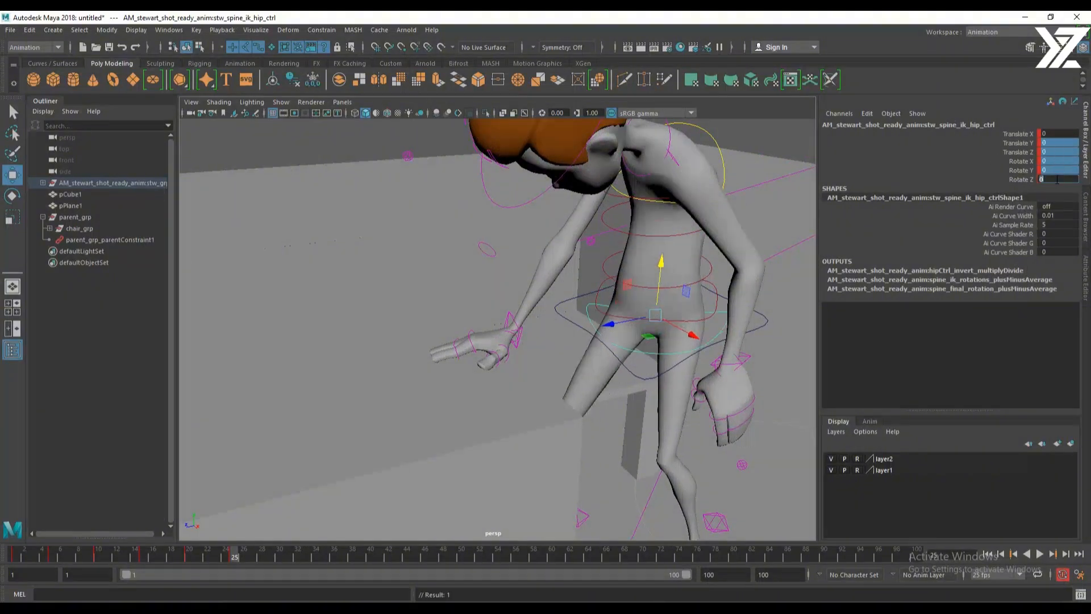
Rotate the hip spine IK control to about -28.7 on X
alt+drag(714, 340, 644, 306)
key(e)
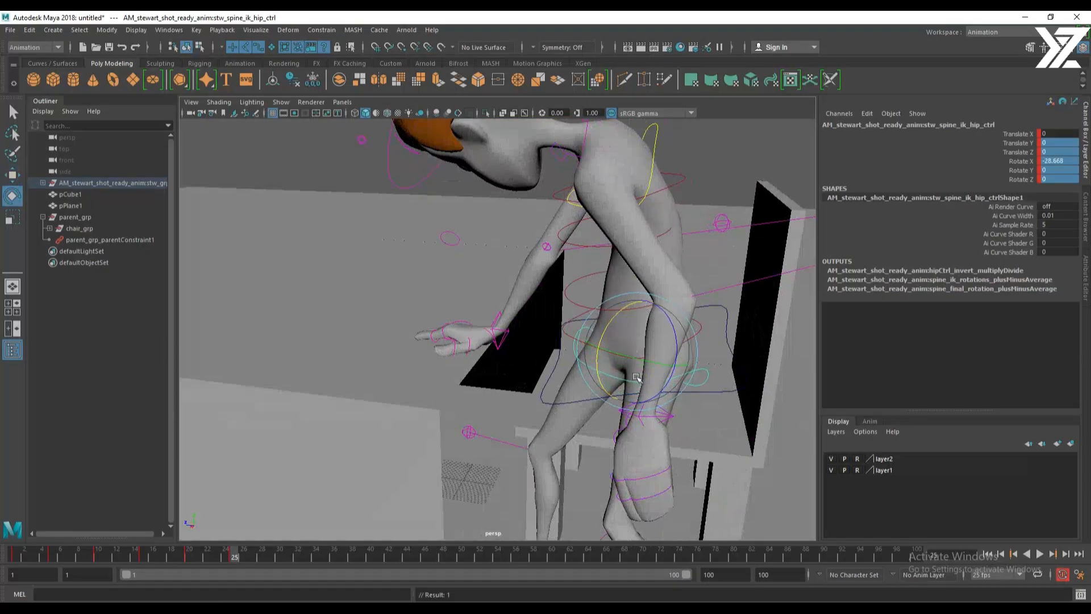
alt+drag(637, 377, 517, 341)
Rotate the COG control to about 12.2, 12, 3.1 on frame 25
click(634, 394)
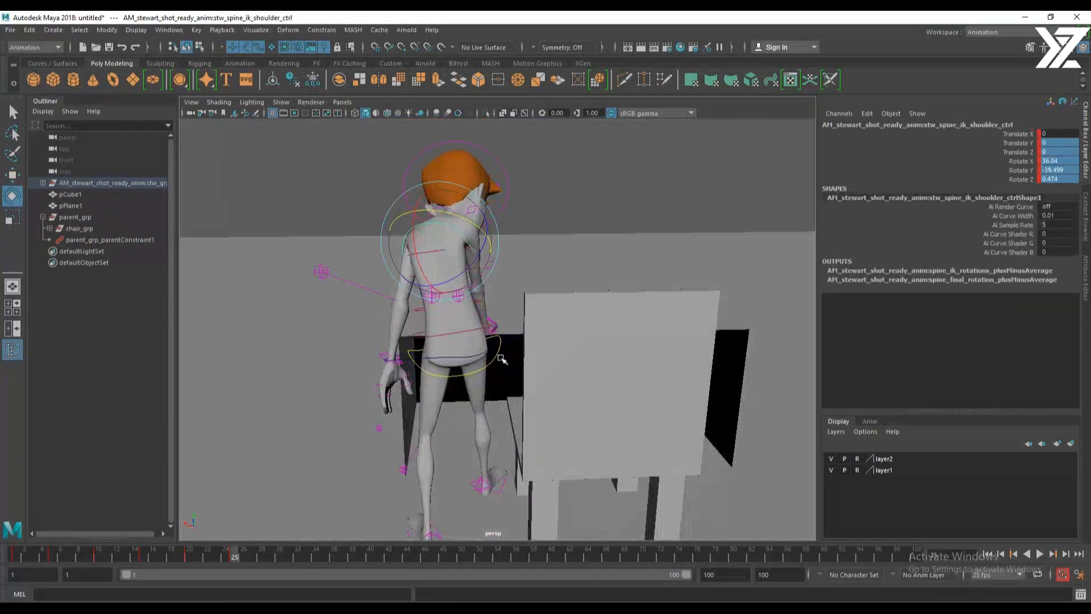
alt+drag(502, 364, 499, 345)
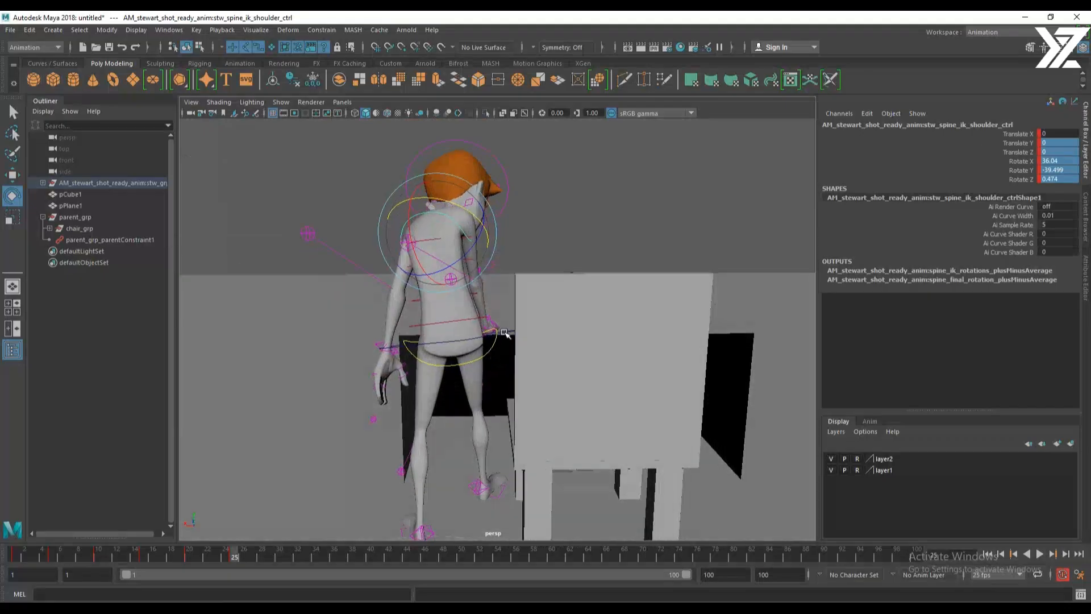
click(504, 333)
drag(432, 290, 441, 289)
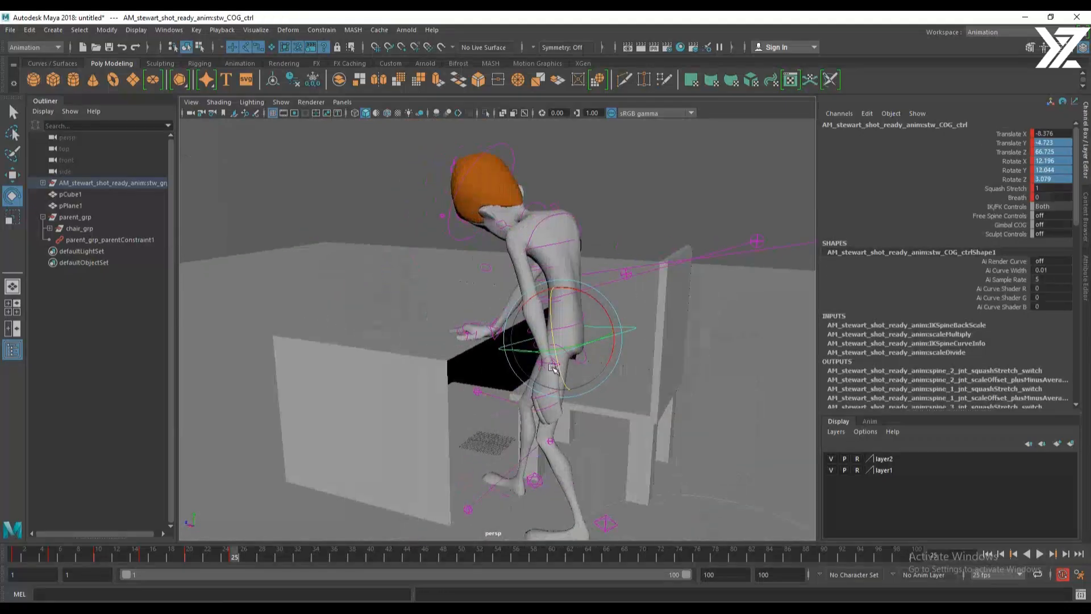
Move the left arm IK control to about -38.6, -56.7, 99.2 and rotate it to about -5.5, -32.7, -72.7
key(w)
scroll(611, 398, up, 4)
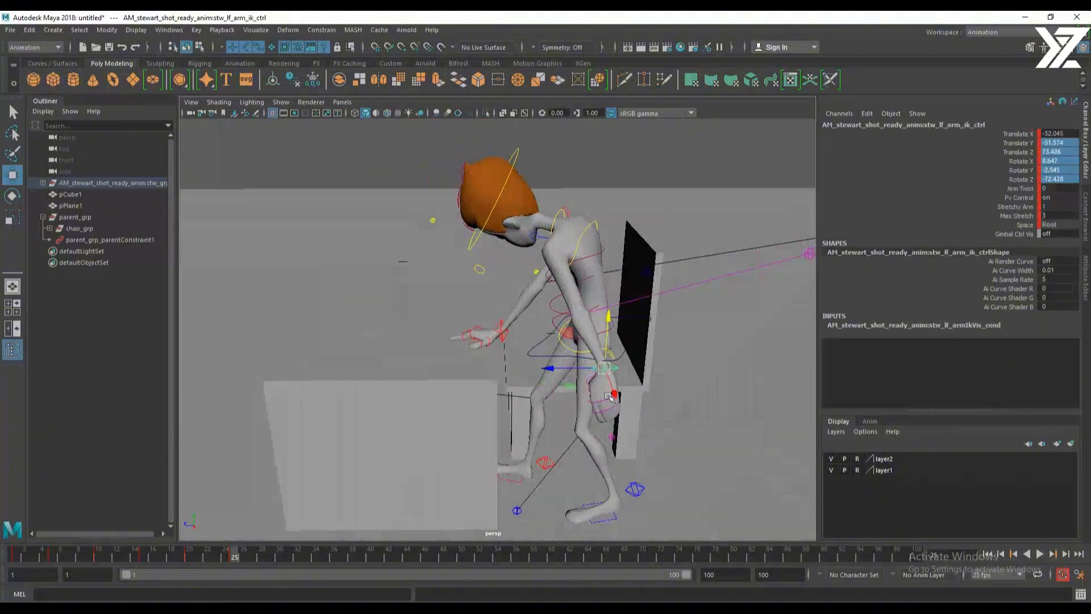
drag(605, 369, 687, 430)
key(e)
drag(630, 382, 711, 387)
key(w)
drag(594, 314, 569, 319)
alt+drag(570, 319, 483, 250)
alt+drag(586, 364, 499, 389)
Check the frame 25 pose against frame 20, select all the character's controls and go to frame 30
alt+right_drag(641, 455, 428, 493)
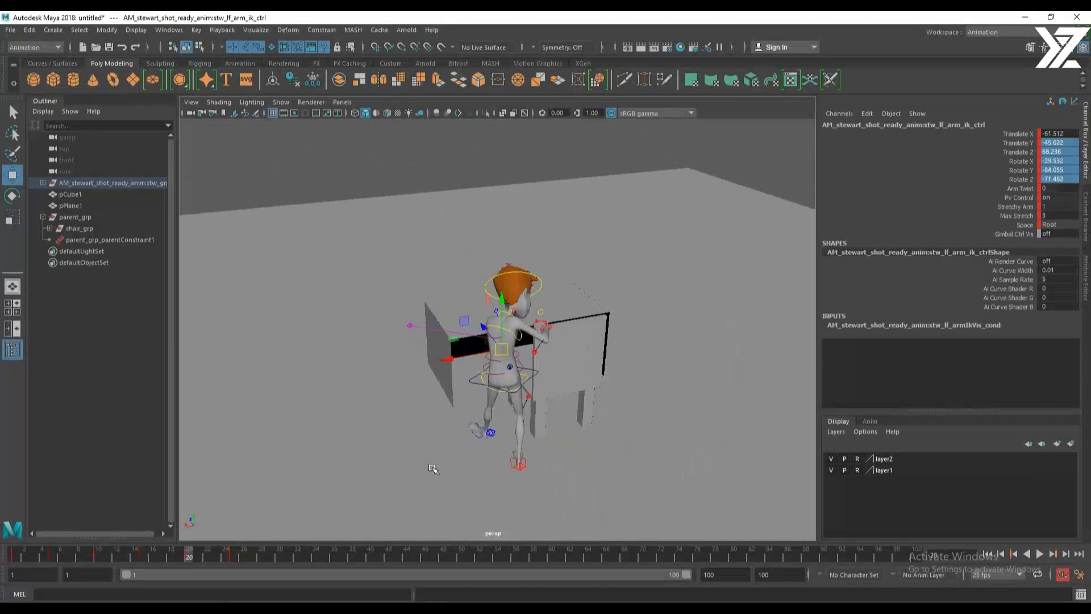
key(.)
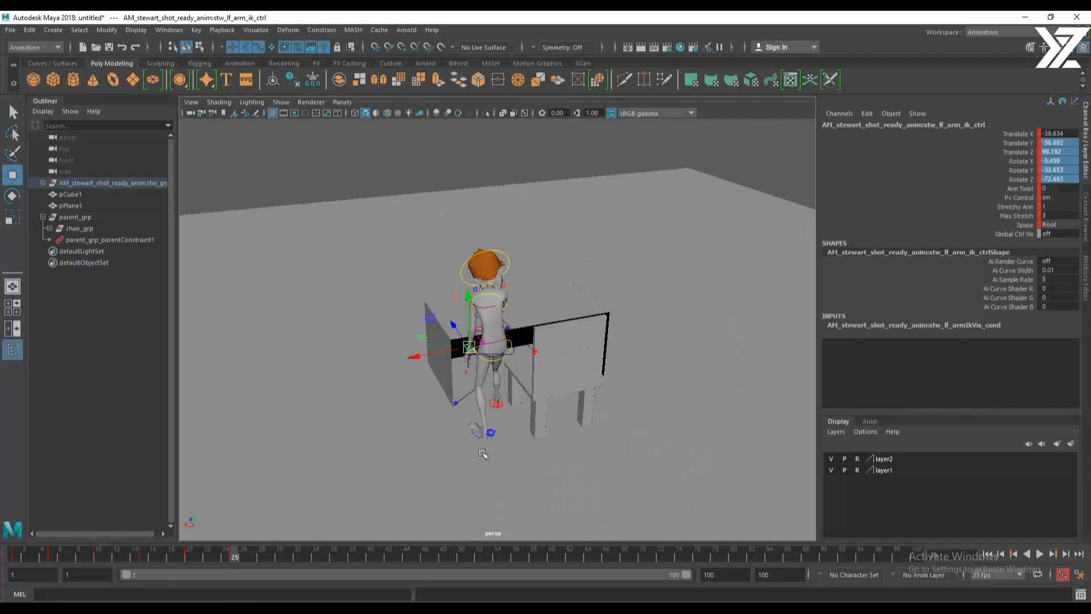
alt+drag(458, 398, 631, 419)
drag(380, 195, 719, 491)
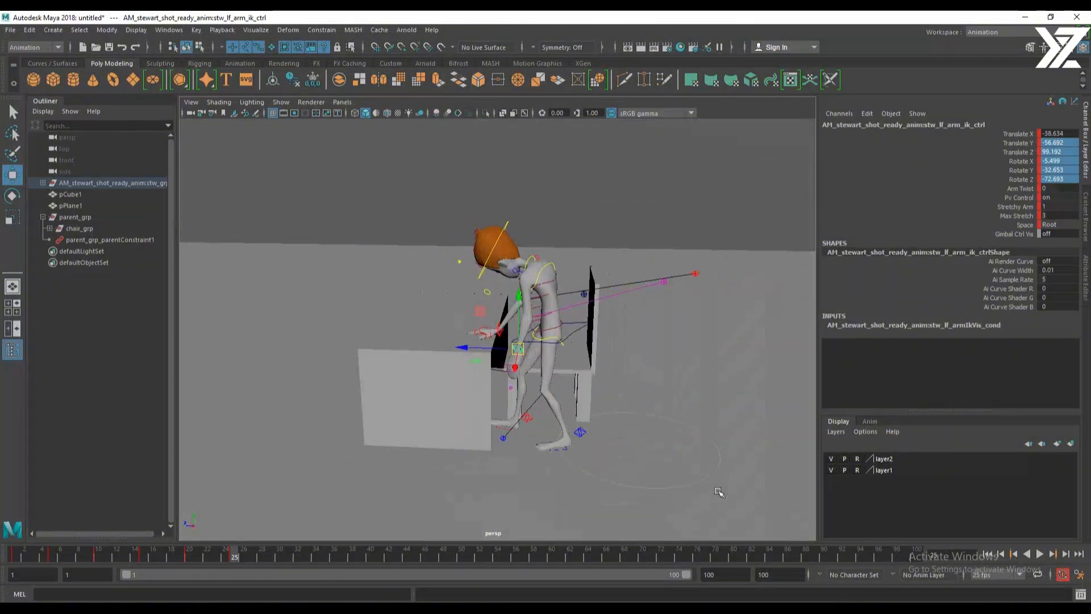
alt+middle_drag(537, 467, 489, 469)
drag(236, 560, 295, 562)
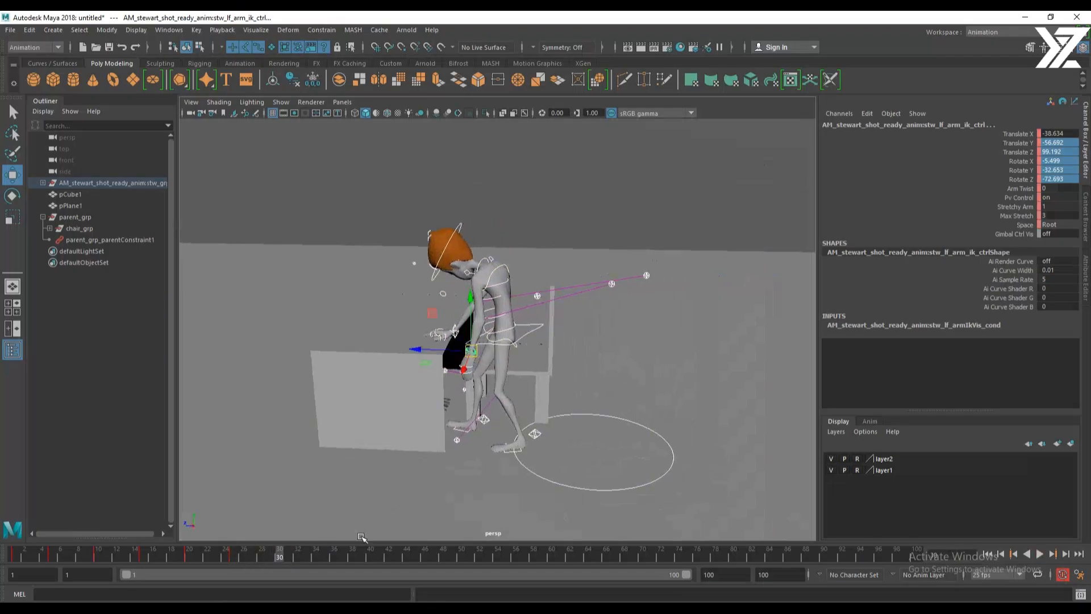
Seat the character on the chair by moving the COG control to about -47.2, -33.6, 64.4 and rotating it to about -4.7, 71.9, -3
alt+right_drag(526, 377, 553, 383)
alt+drag(553, 382, 518, 353)
click(526, 346)
key(e)
key(w)
drag(450, 326, 628, 439)
key(e)
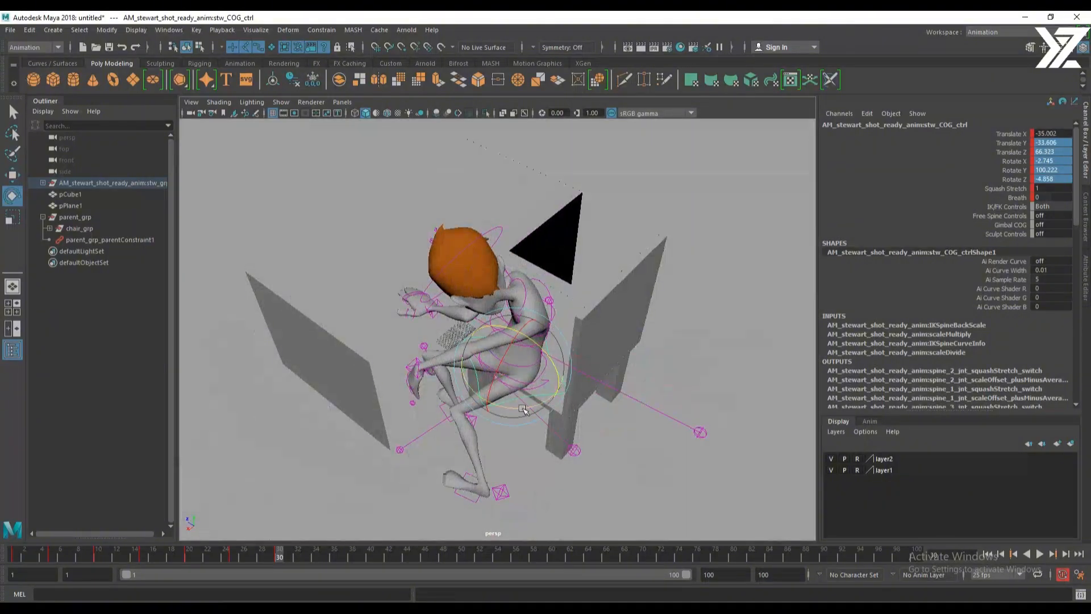
drag(522, 409, 437, 397)
key(w)
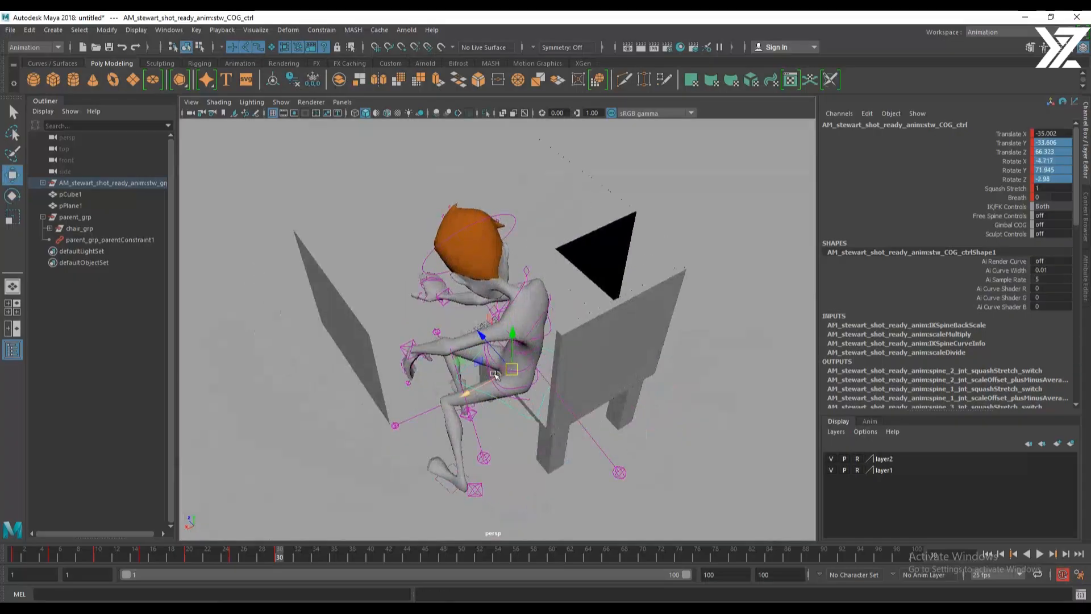
middle_drag(458, 362, 484, 353)
drag(482, 354, 479, 357)
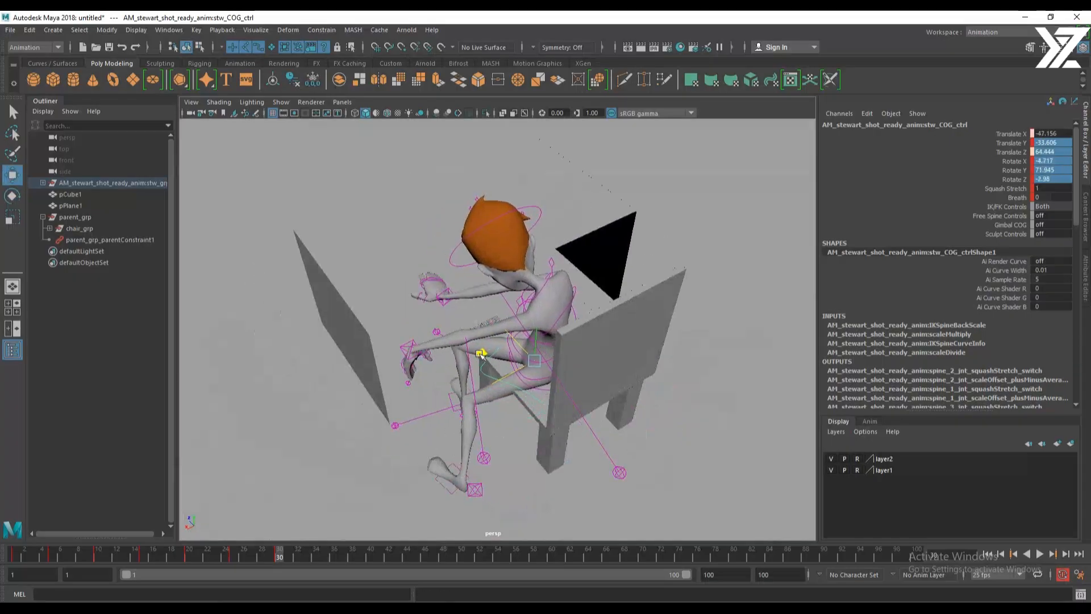
Turn the left foot IK control to about 69.8 on Rotate Y to suit the seated pose
alt+drag(458, 475, 521, 486)
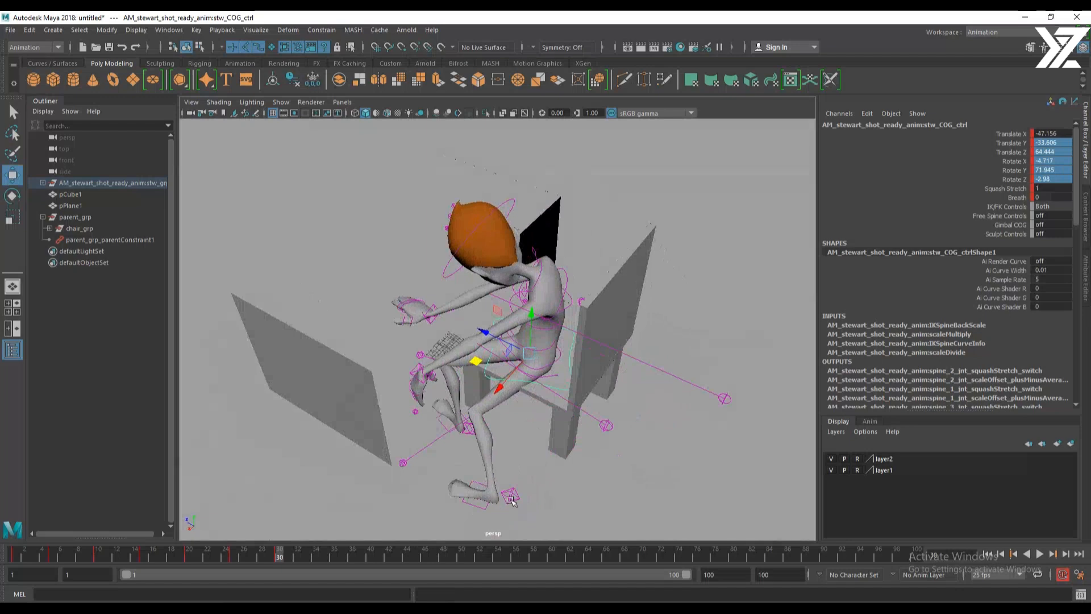
click(510, 500)
key(e)
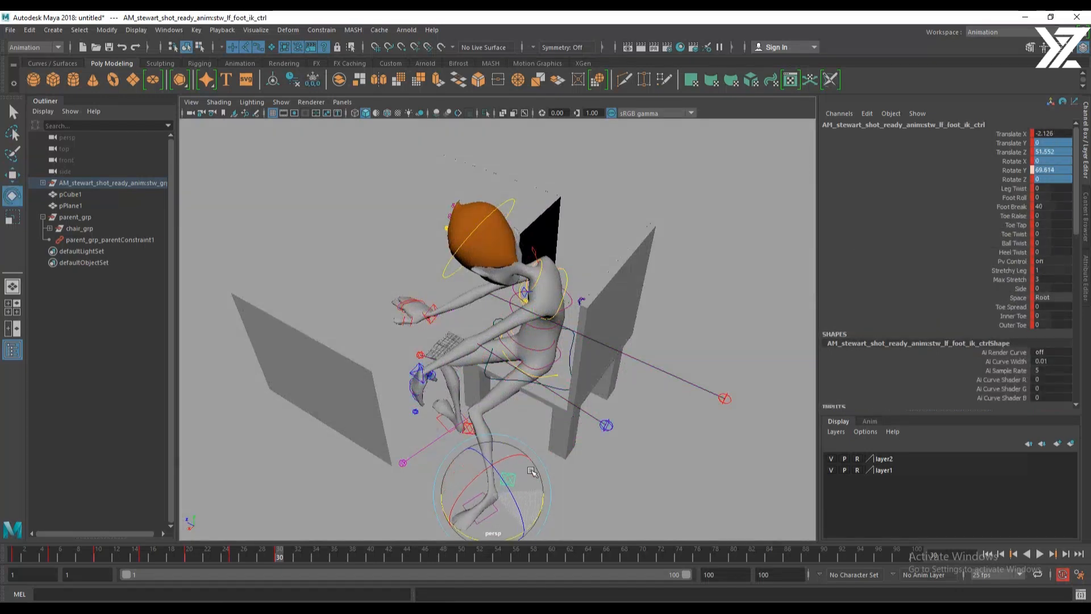
alt+drag(525, 475, 536, 444)
key(w)
Turn the right foot IK control to about 51.4 on Rotate Y
click(471, 448)
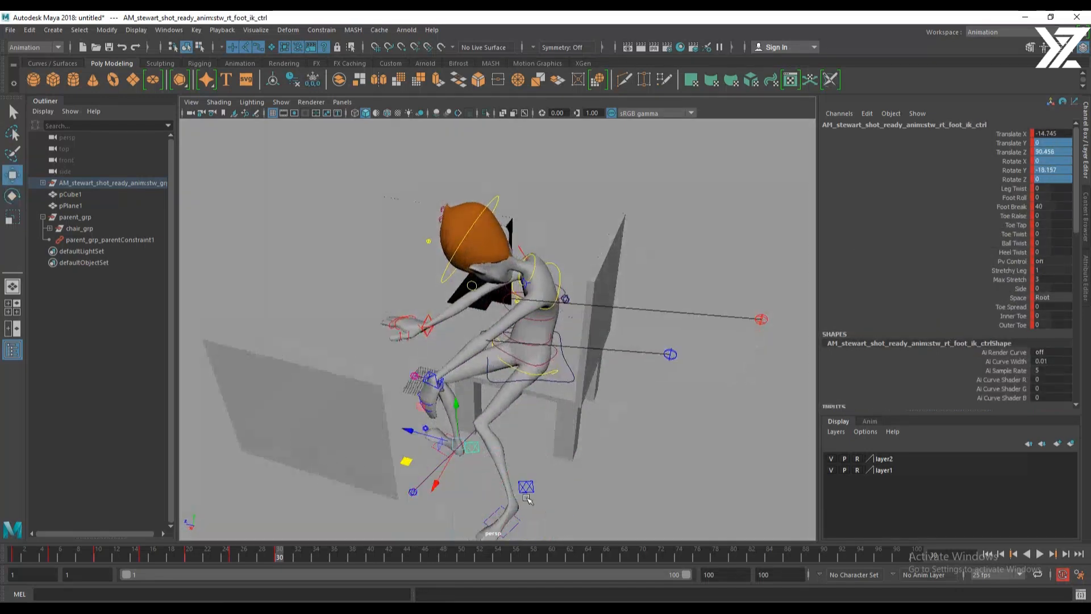
alt+drag(506, 500, 513, 477)
alt+middle_drag(512, 478, 517, 397)
alt+drag(490, 393, 550, 407)
key(e)
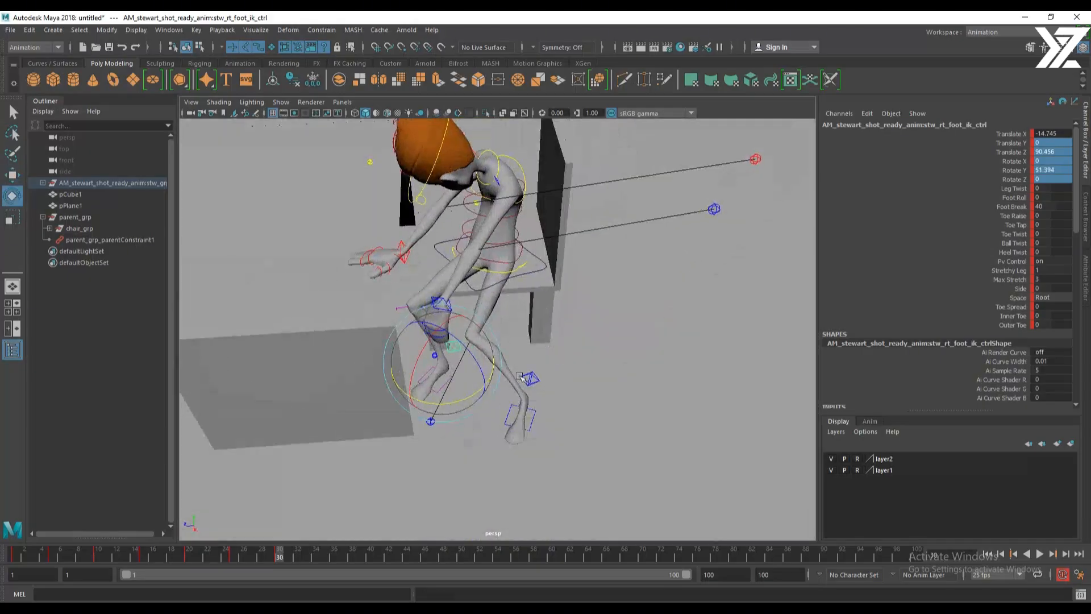
Move the left knee pole vector control to about 11.5, -33.6, 24.5 and adjust the right knee's pole vector control
key(w)
click(431, 422)
drag(430, 422, 398, 334)
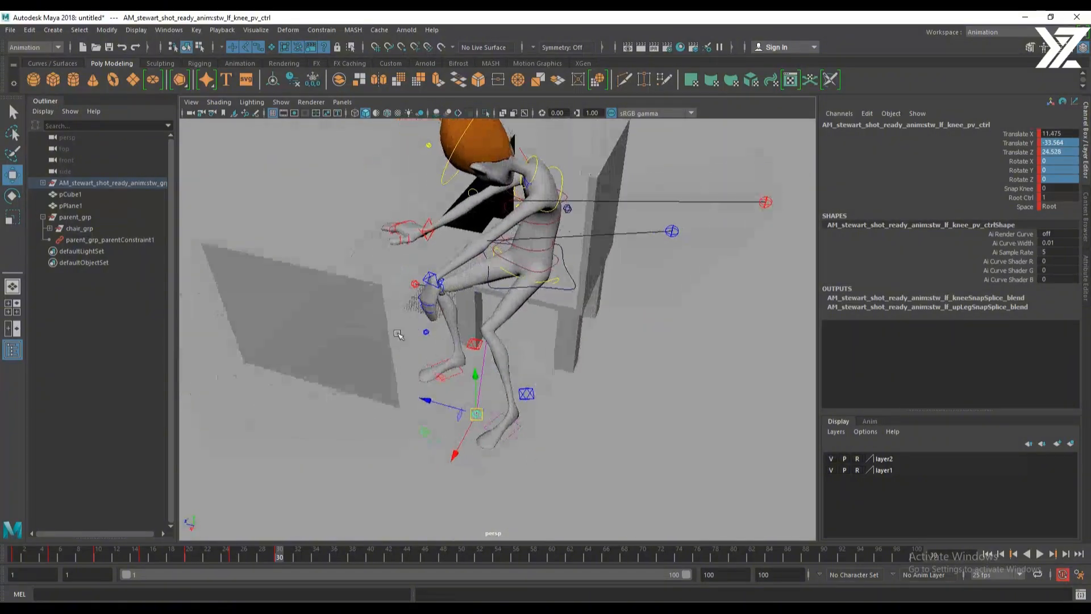
click(414, 285)
alt+drag(413, 286, 414, 350)
mouse_move(353, 324)
mouse_down()
mouse_move(346, 375)
mouse_move(331, 317)
mouse_move(336, 327)
mouse_up()
alt+drag(455, 347, 448, 293)
Raise the left arm IK control to about -56.5 on X and -36.9 on Y, rotating it to about -34.4, -76.1, 36.6
click(440, 291)
alt+drag(483, 332, 457, 300)
key(r)
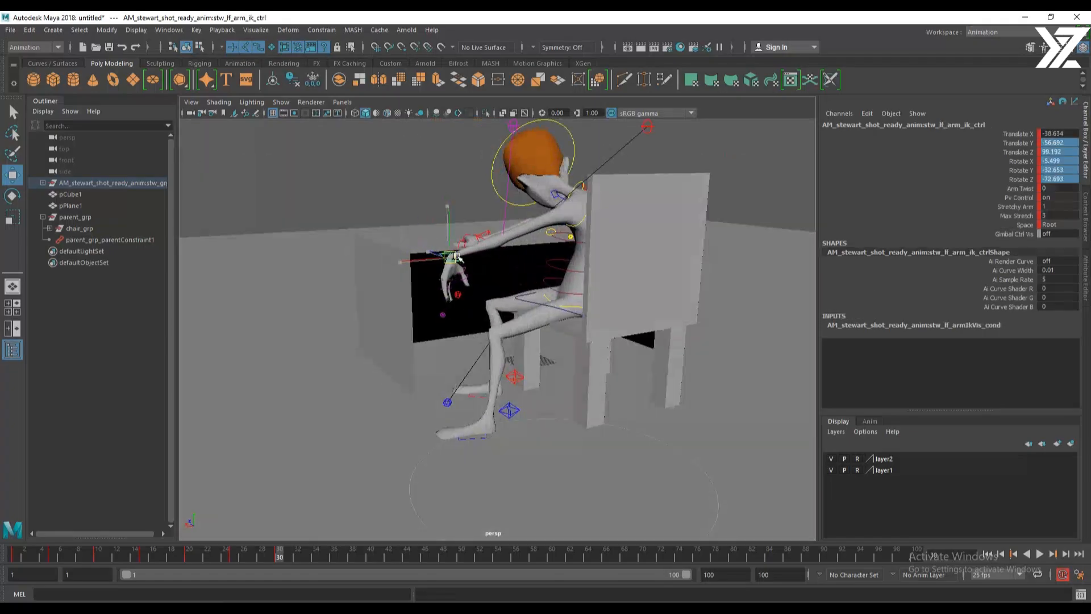
drag(457, 257, 482, 216)
key(e)
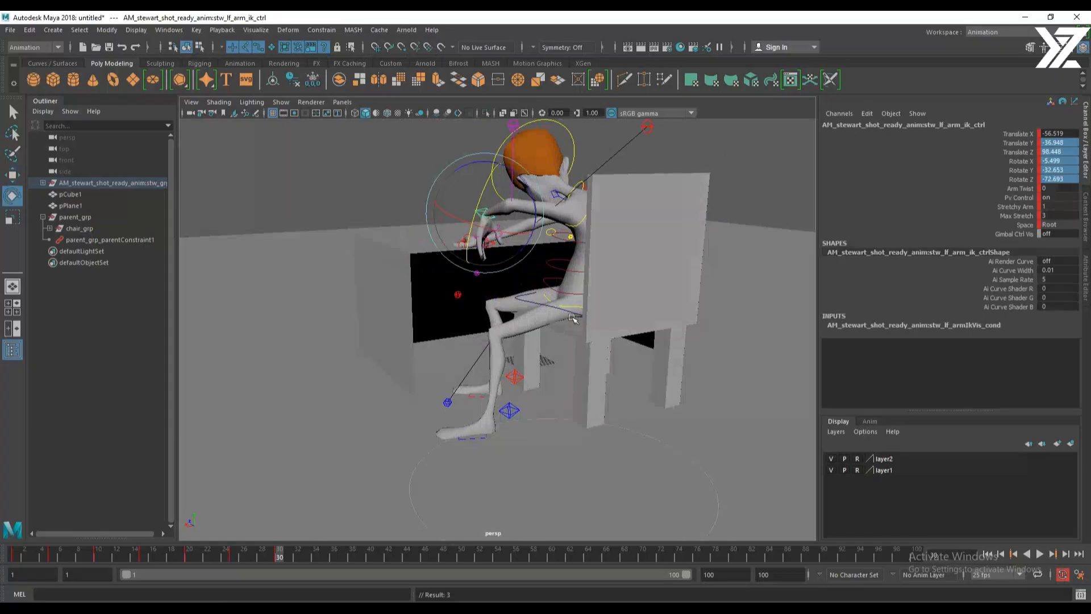
drag(486, 216, 535, 330)
click(693, 140)
key(w)
Rotate the right arm IK control about world axes to about 114.9 on Y, move it to about 9.1, -51.6, 111.9, and compare frames 25 and 30
alt+drag(614, 325, 583, 379)
click(550, 391)
key(e)
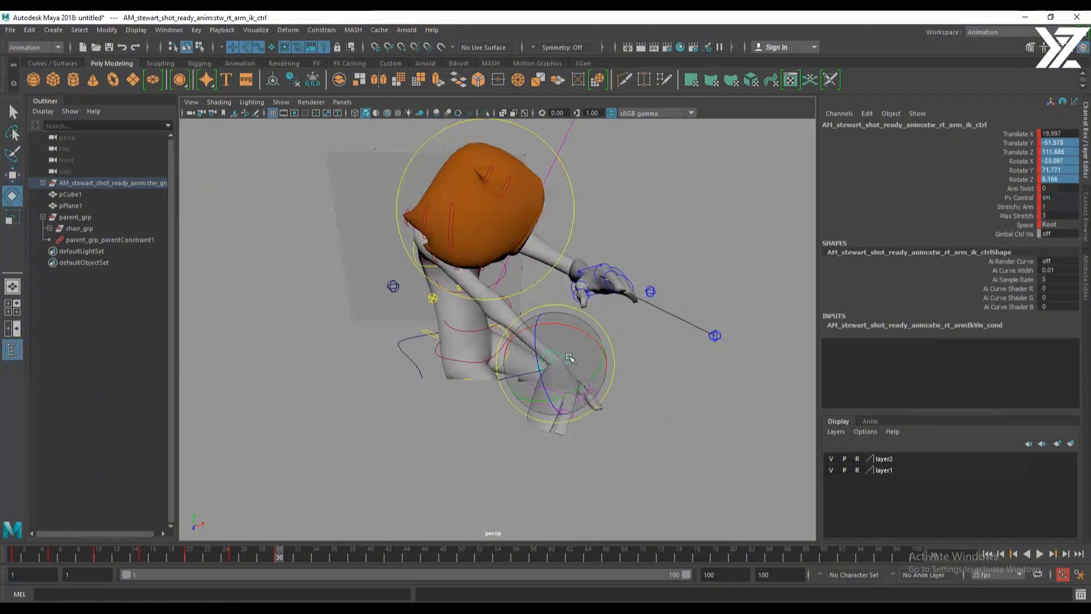
click(552, 360)
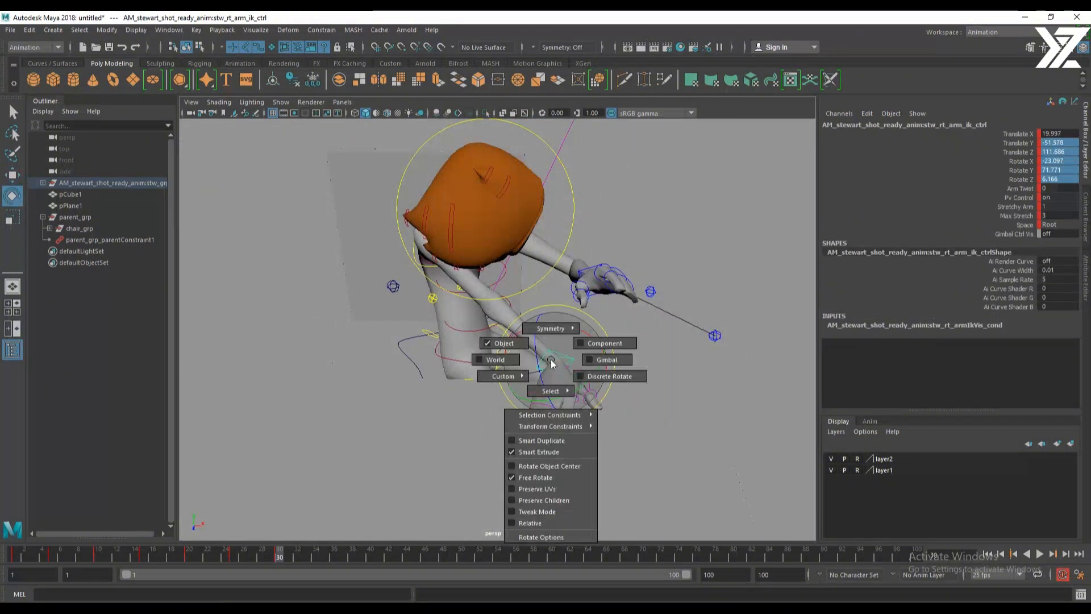
click(504, 362)
drag(583, 397, 553, 392)
key(w)
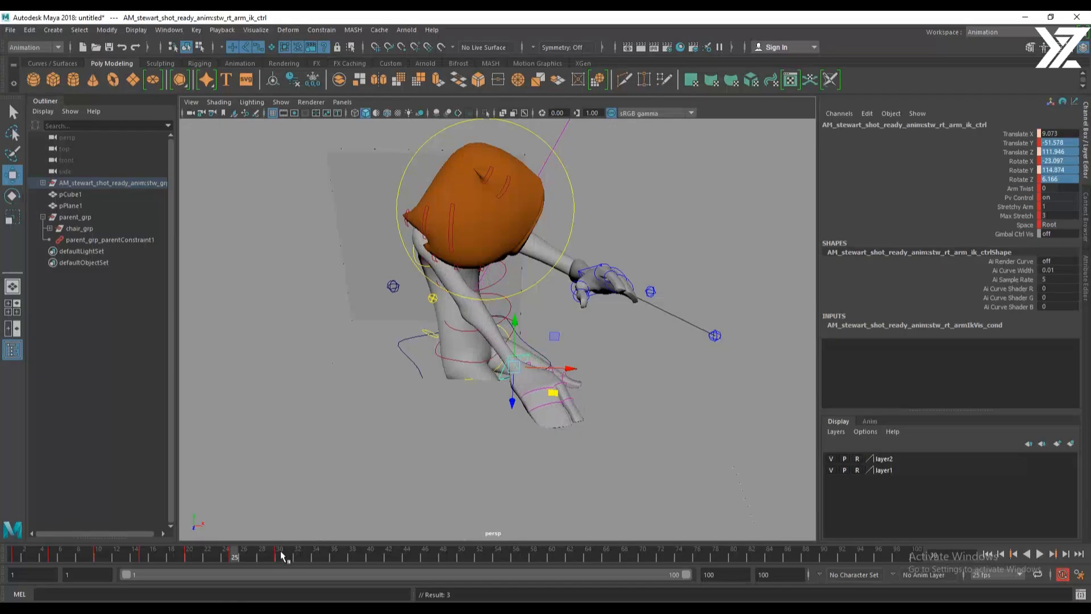
key(period)
key(comma)
key(period)
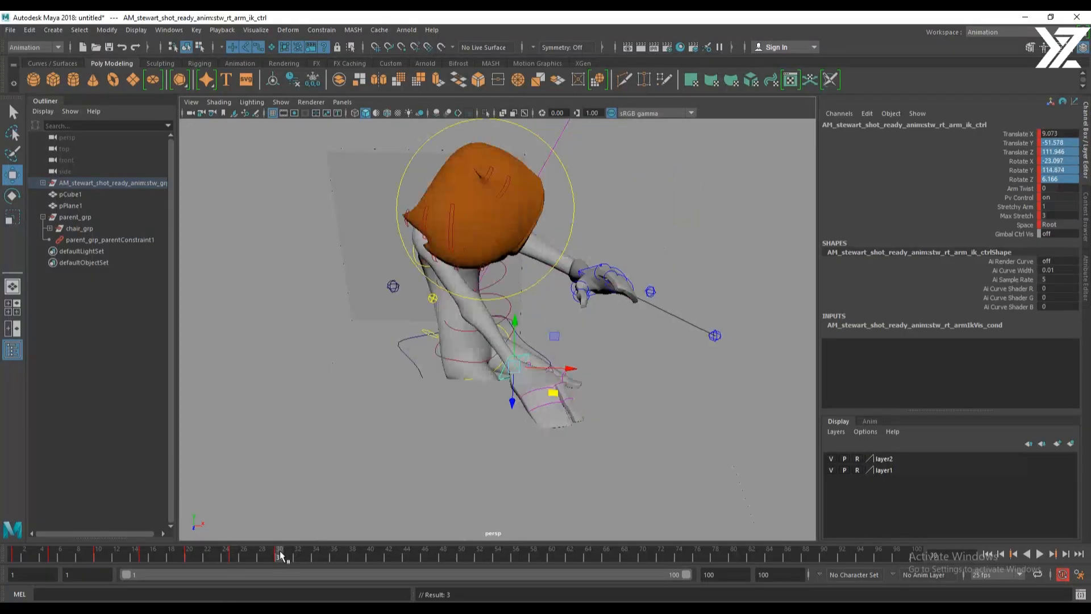
key(comma)
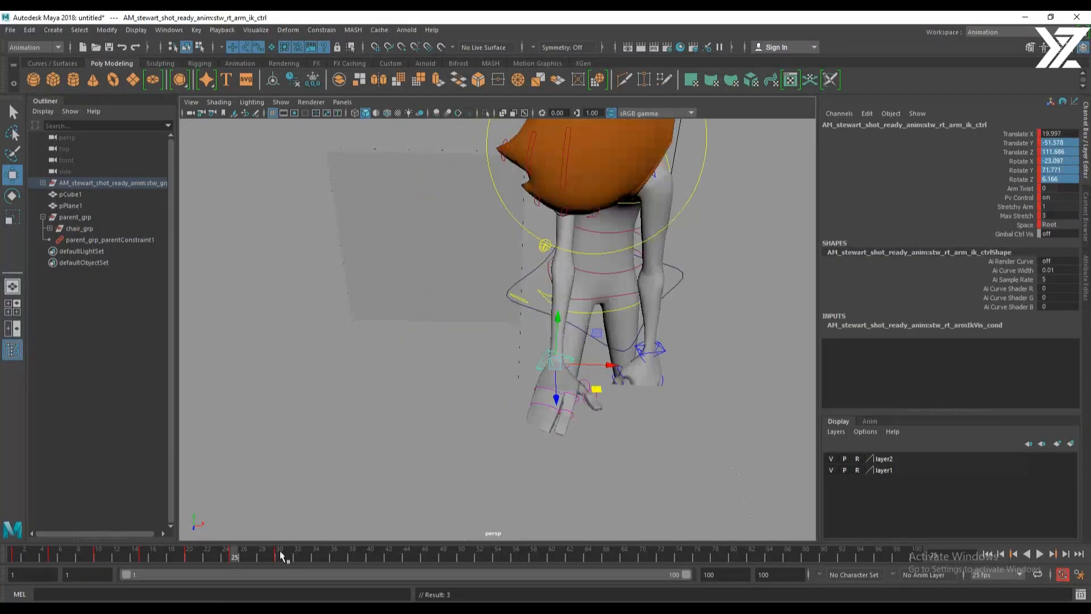
key(period)
Rotate the neck control to about -8.2, -10.9, 7 to lift the neck
alt+drag(416, 441, 498, 256)
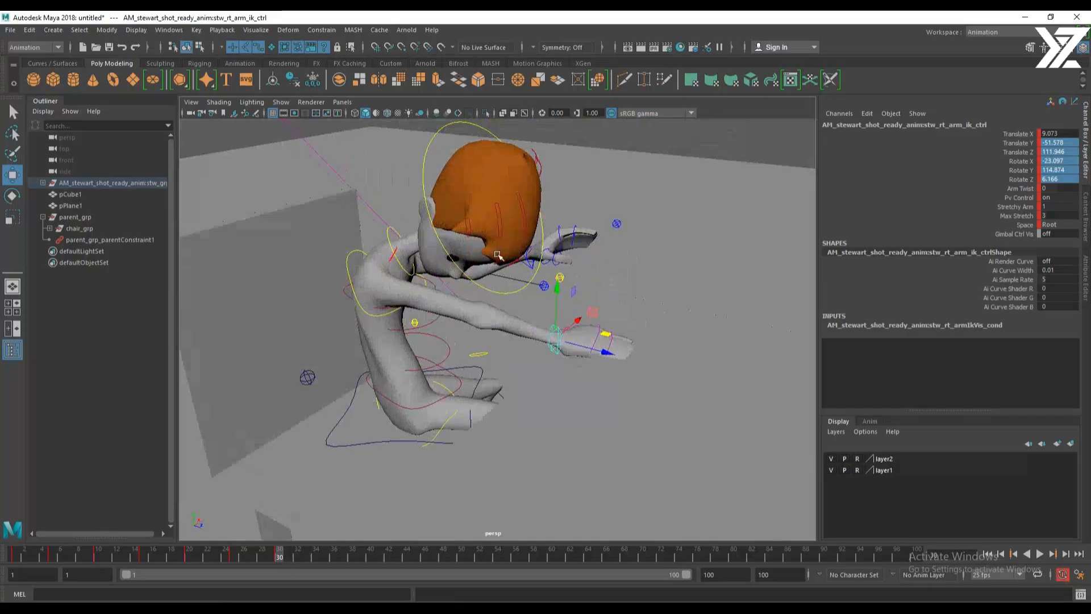
click(434, 230)
alt+drag(509, 288, 433, 225)
key(e)
key(w)
click(427, 254)
key(e)
drag(523, 239, 518, 179)
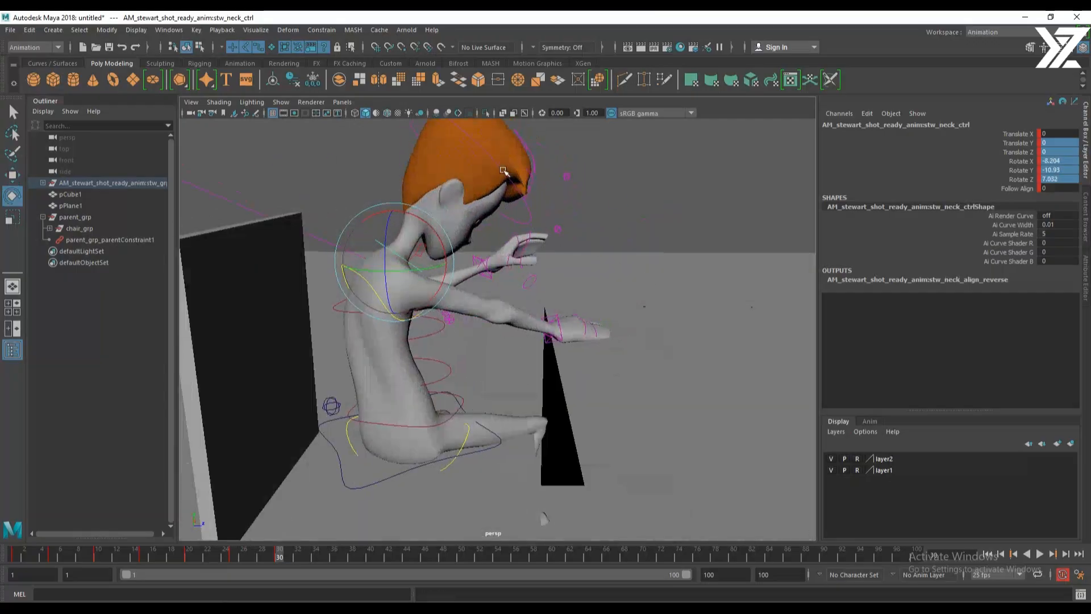
Rotate the head control to about 20.9, 23.1, 1.3 so the face turns toward the desk
click(503, 171)
drag(437, 201, 414, 189)
alt+drag(544, 214, 424, 214)
drag(492, 201, 494, 178)
alt+drag(492, 230, 580, 269)
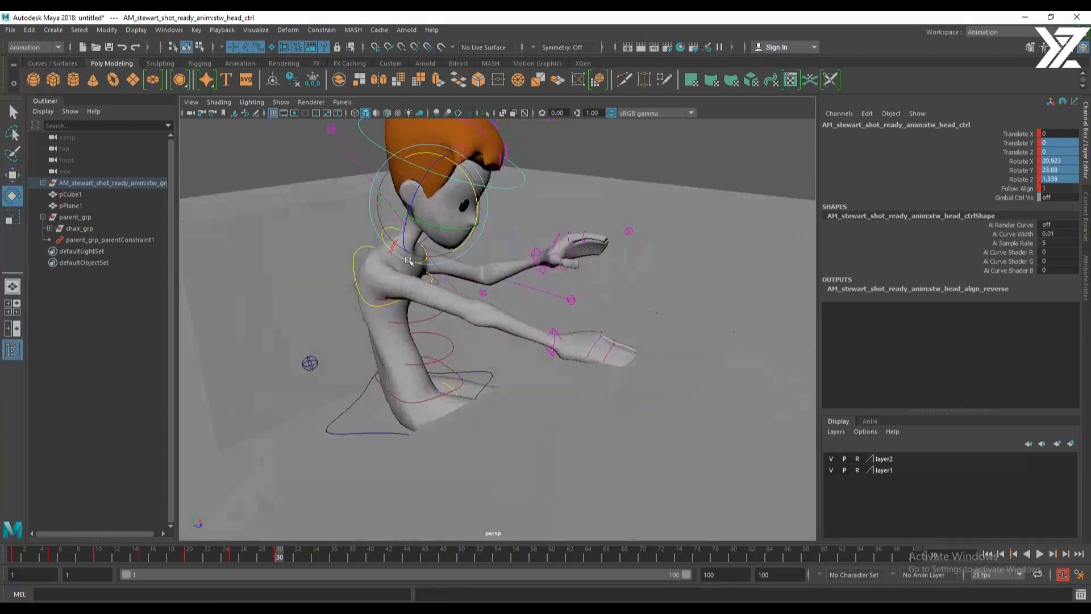
Rotate the right clavicle control to about -29.7 on Y
alt+drag(461, 298, 420, 328)
click(396, 303)
alt+right_drag(585, 267, 431, 199)
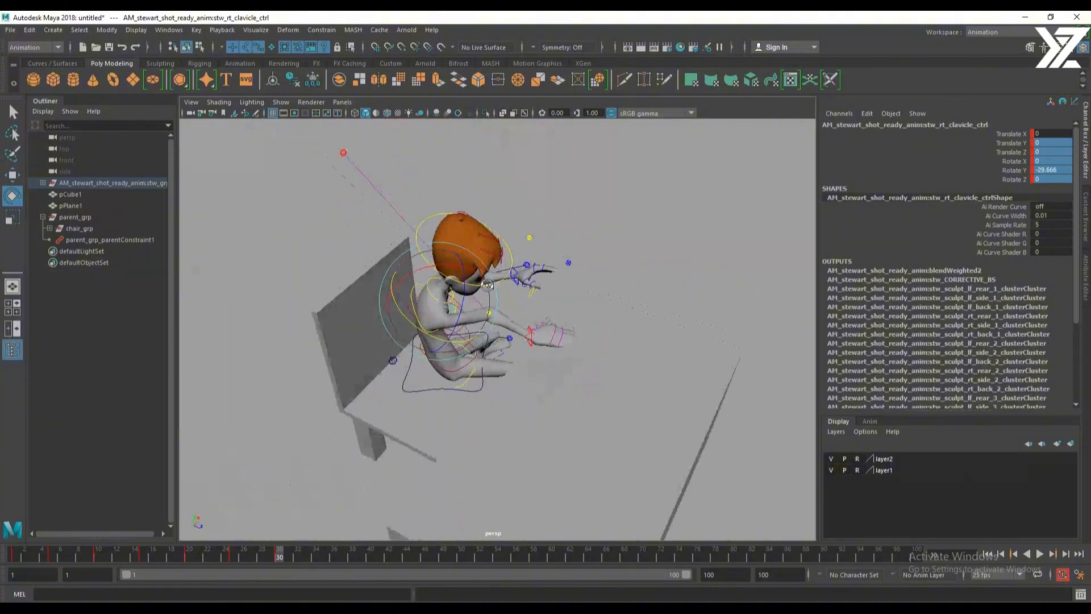
Move the right elbow pole vector control to about -35, -69.3, 128
alt+drag(398, 171, 366, 151)
click(349, 156)
key(w)
alt+drag(368, 199, 375, 134)
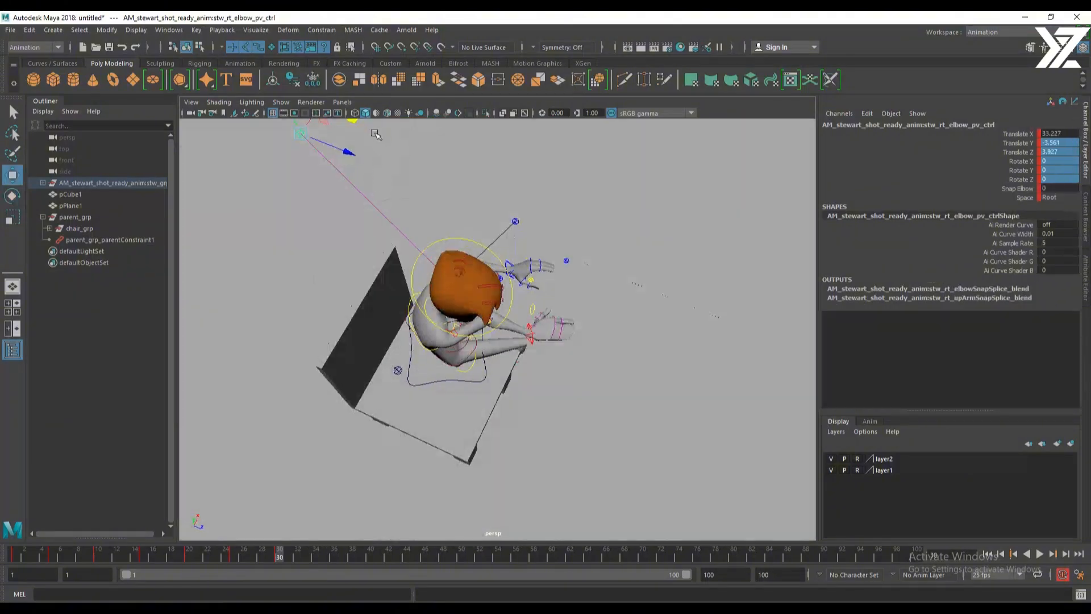
drag(301, 136, 545, 250)
drag(577, 210, 523, 398)
alt+drag(512, 398, 392, 368)
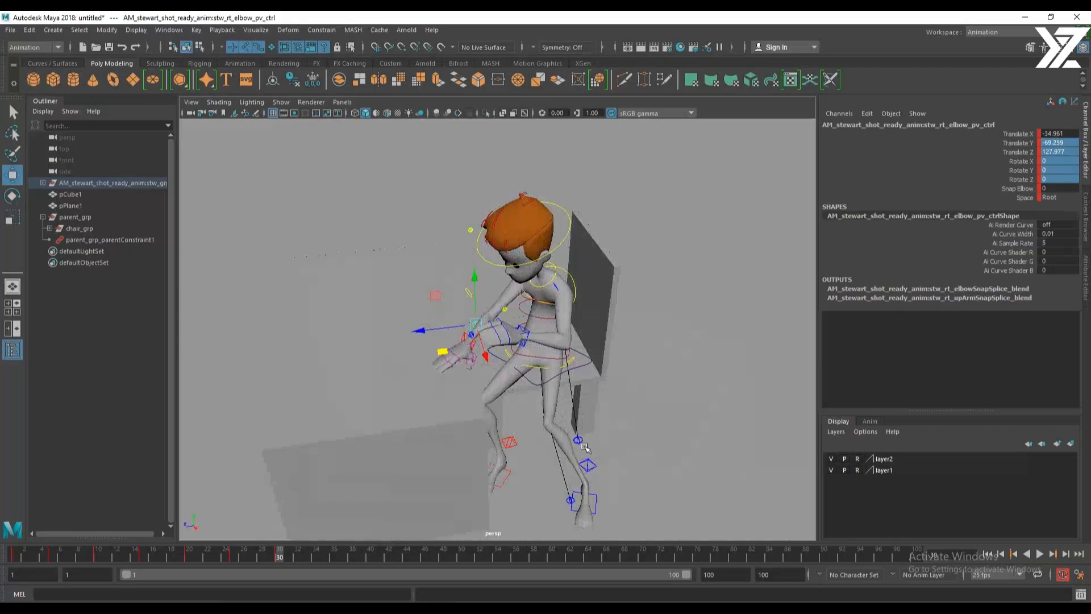
Move the left elbow pole vector control to about -33.7, -64.4, 71.1
click(578, 440)
alt+drag(582, 443, 432, 443)
alt+drag(434, 447, 554, 390)
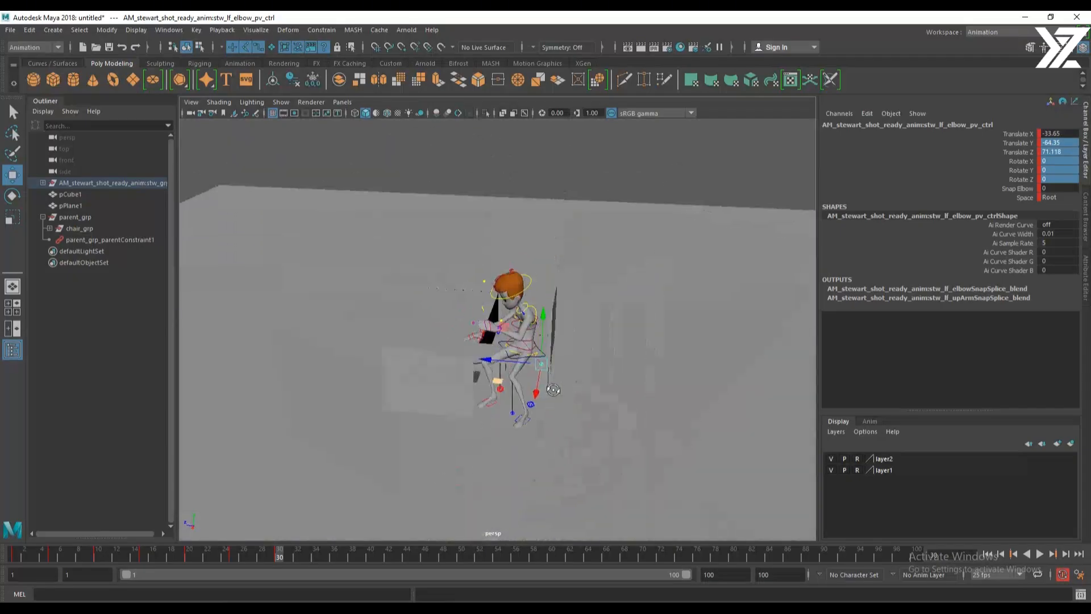
Select all the character's controls, key the seated pose on frame 30 and go to frame 35
drag(394, 208, 665, 451)
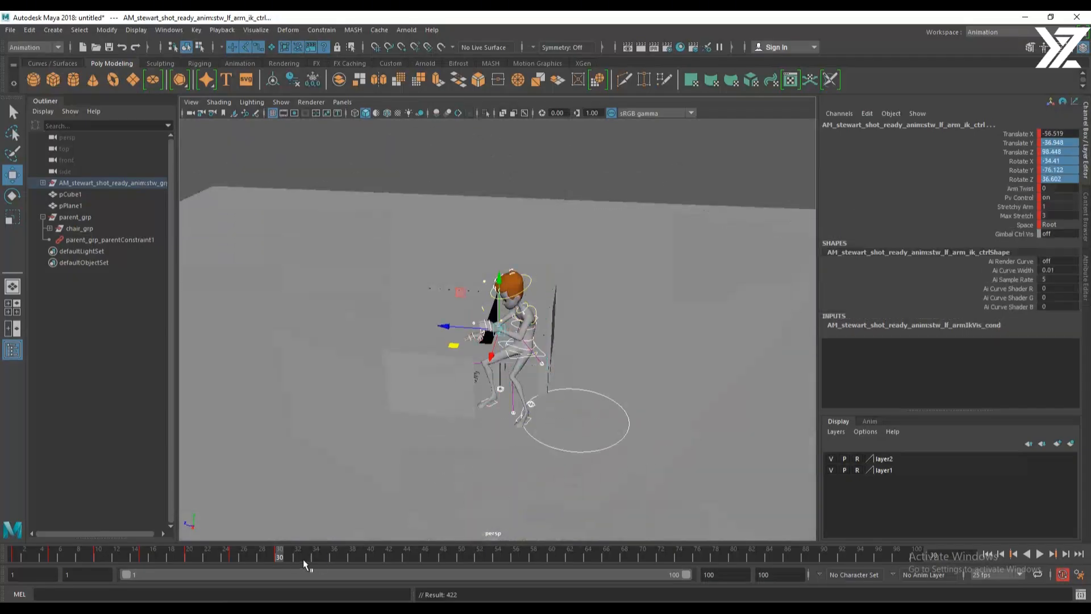
drag(280, 557, 325, 558)
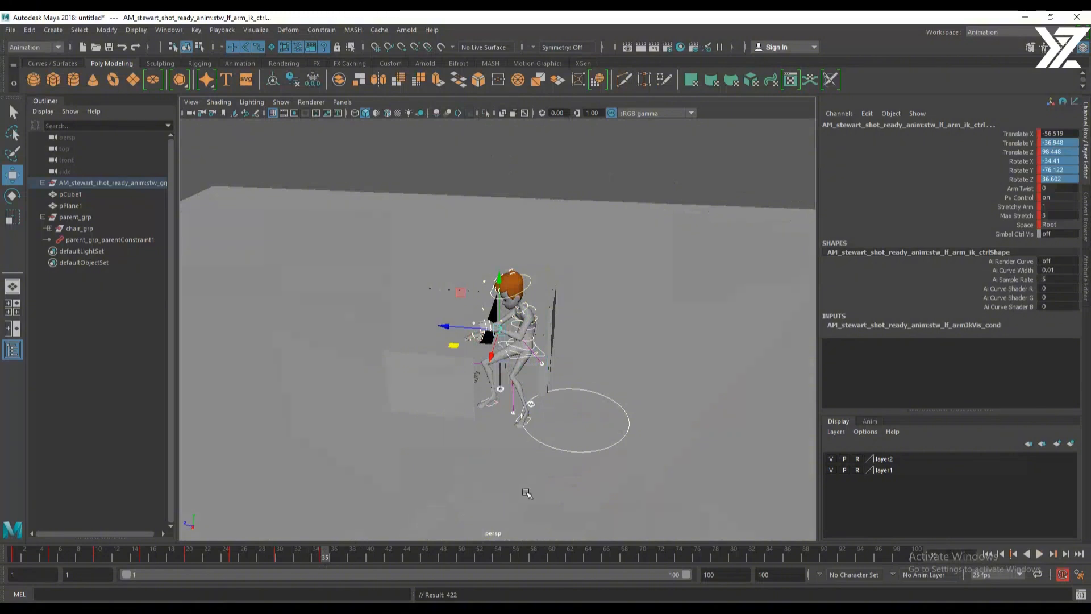
Move the right arm IK control to about -36.8, -51.6, 107.2 on frame 35
alt+right_drag(417, 360, 545, 398)
alt+drag(546, 398, 499, 441)
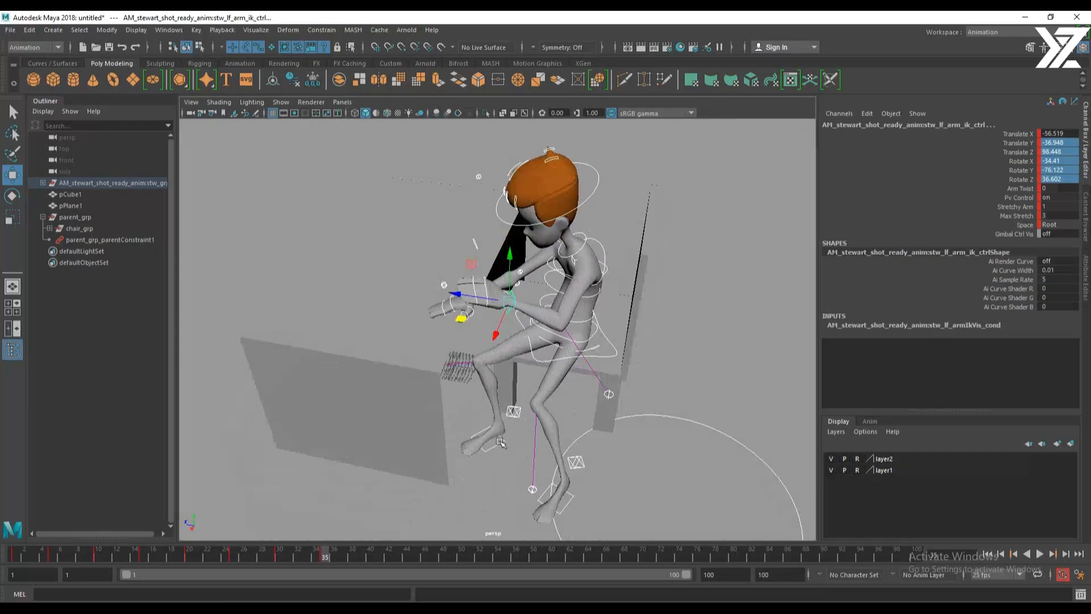
click(500, 443)
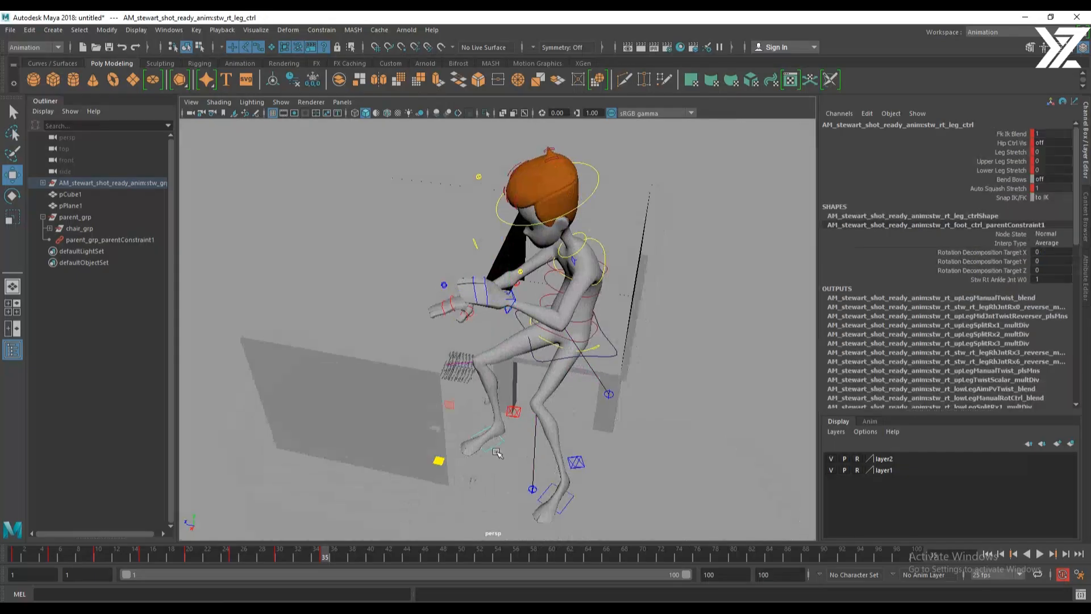
alt+drag(500, 443, 551, 402)
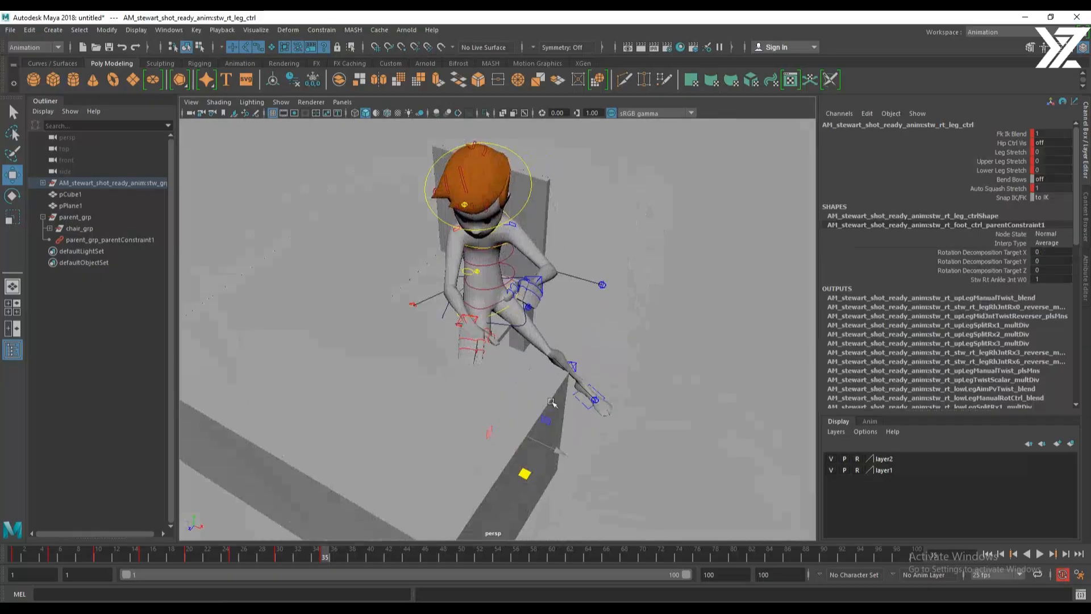
click(464, 321)
alt+drag(463, 321, 539, 371)
middle_drag(522, 368, 412, 381)
Switch rotation to world axes and rotate the right arm IK control to about 75.9 on Y
key(e)
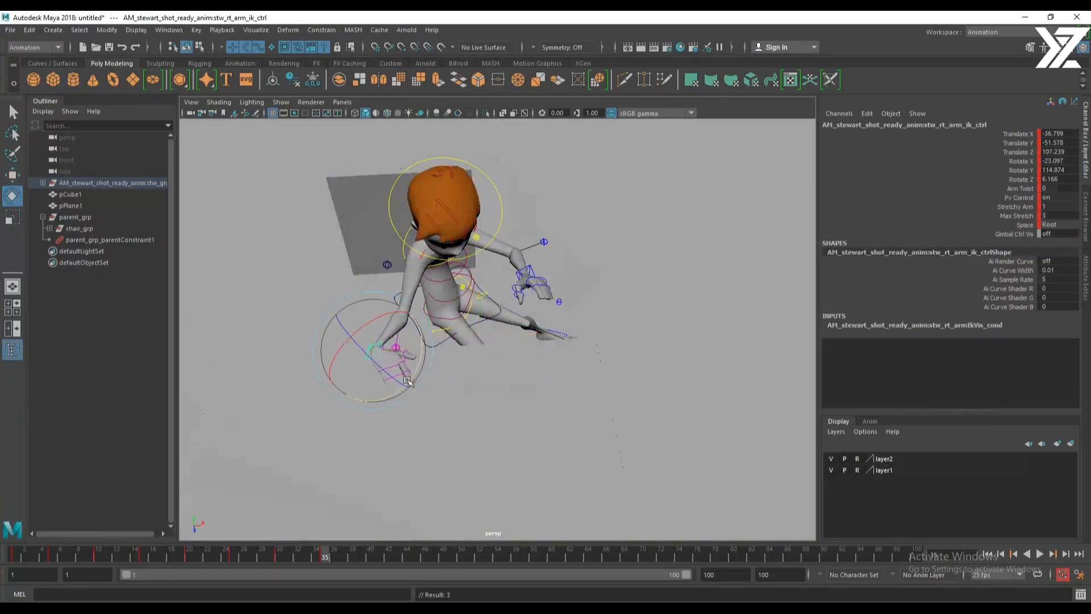
click(380, 353)
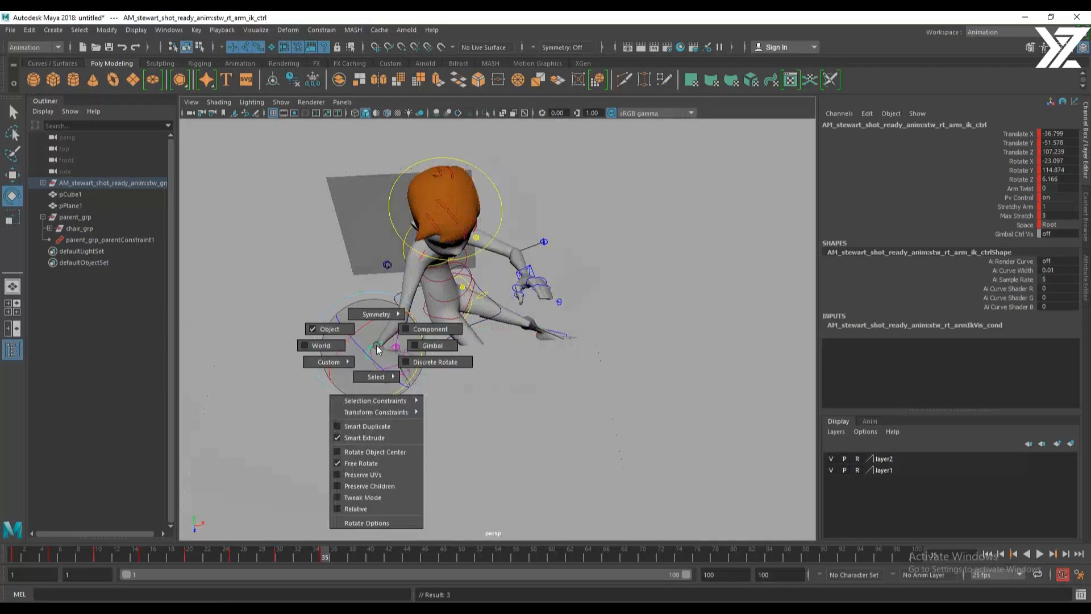
click(338, 348)
drag(407, 381, 369, 371)
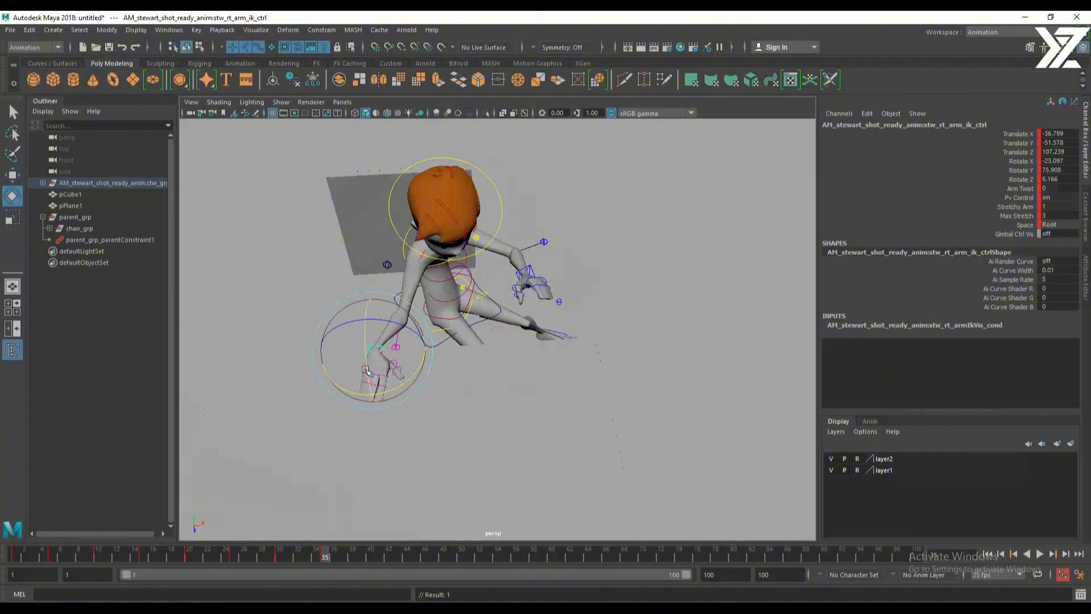
key(w)
Move the right elbow pole vector outward from the arm and rotate the right clavicle control to about -17.3, -25.8, 14.4
click(397, 344)
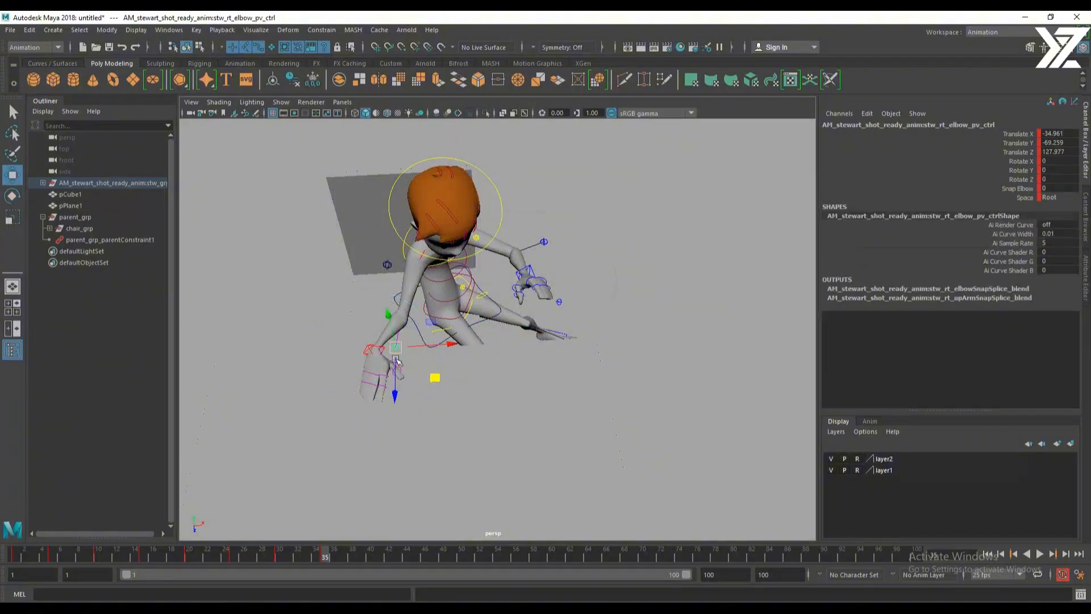
alt+drag(397, 346, 362, 345)
alt+drag(372, 345, 453, 287)
drag(299, 243, 440, 235)
click(439, 256)
key(e)
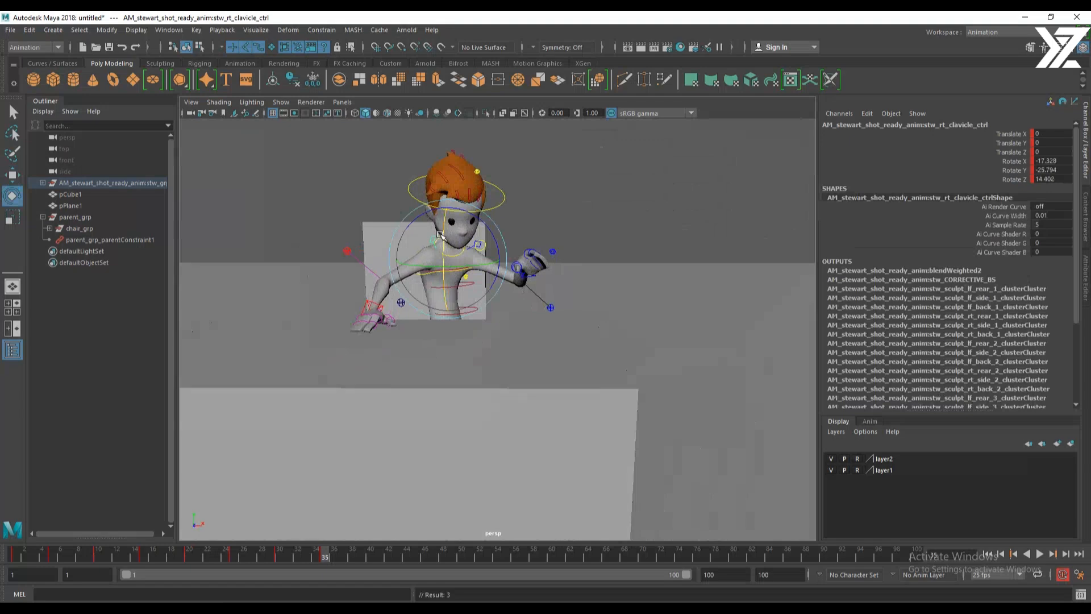
Rotate the character's COG control to about 49.1 on Y
alt+drag(654, 279, 561, 355)
scroll(592, 346, up, 4)
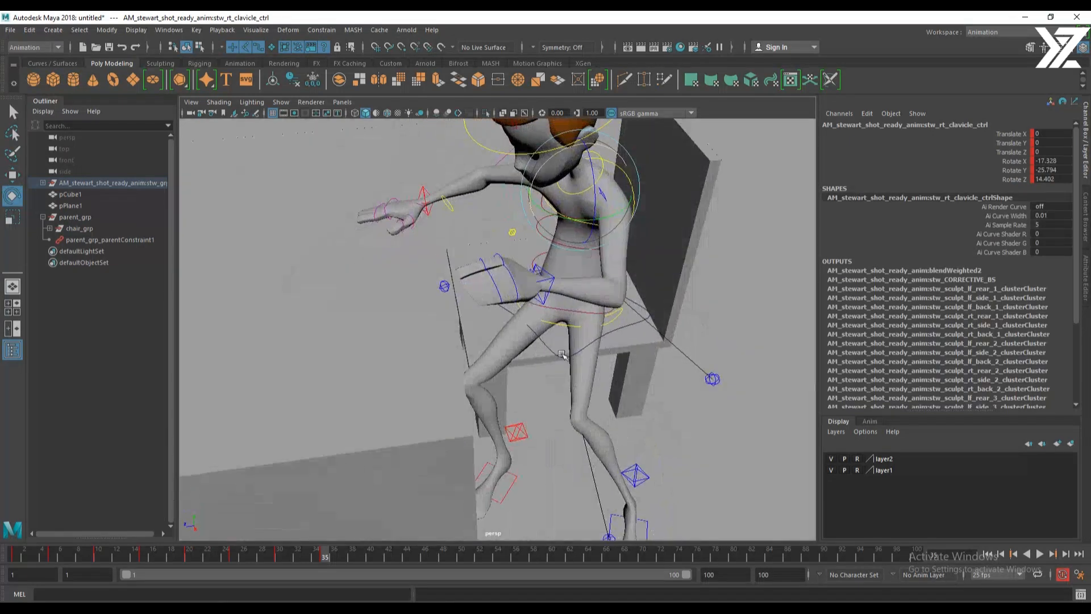
alt+drag(578, 461, 602, 370)
click(624, 373)
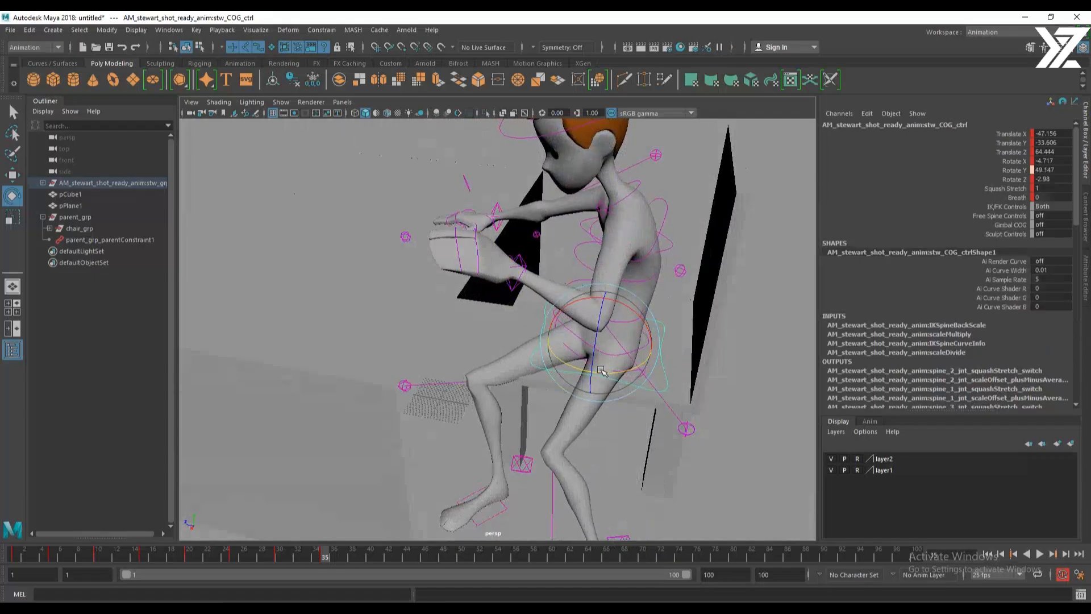
Move the right foot IK control to about -56.7 on X and 110.4 on Z
click(505, 510)
click(530, 463)
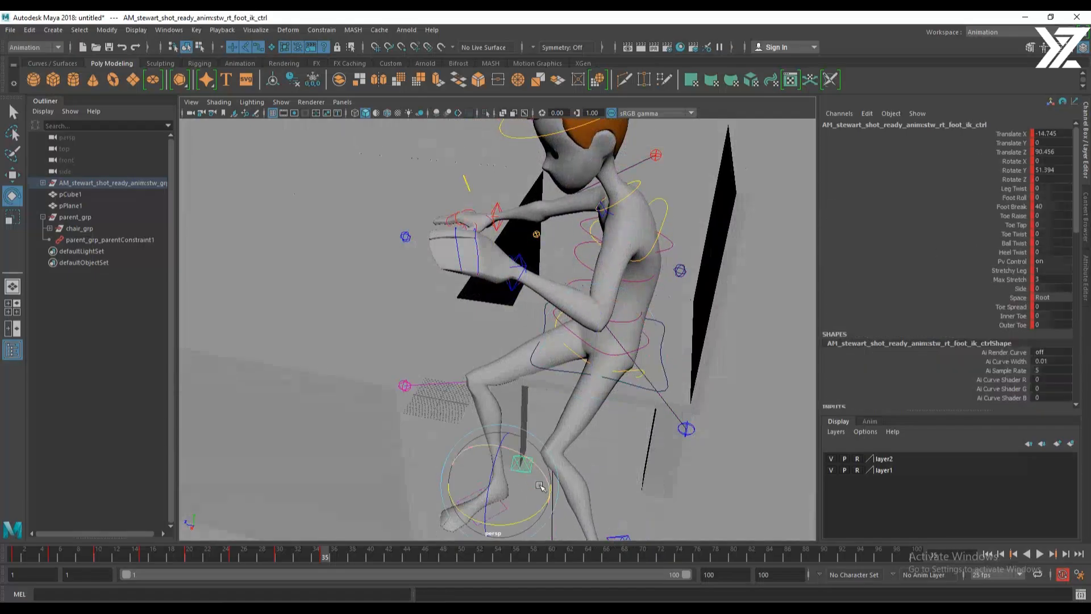
mouse_move(530, 463)
alt+mouse_down()
mouse_move(592, 499)
mouse_move(539, 446)
alt+mouse_up()
key(w)
drag(469, 448, 430, 373)
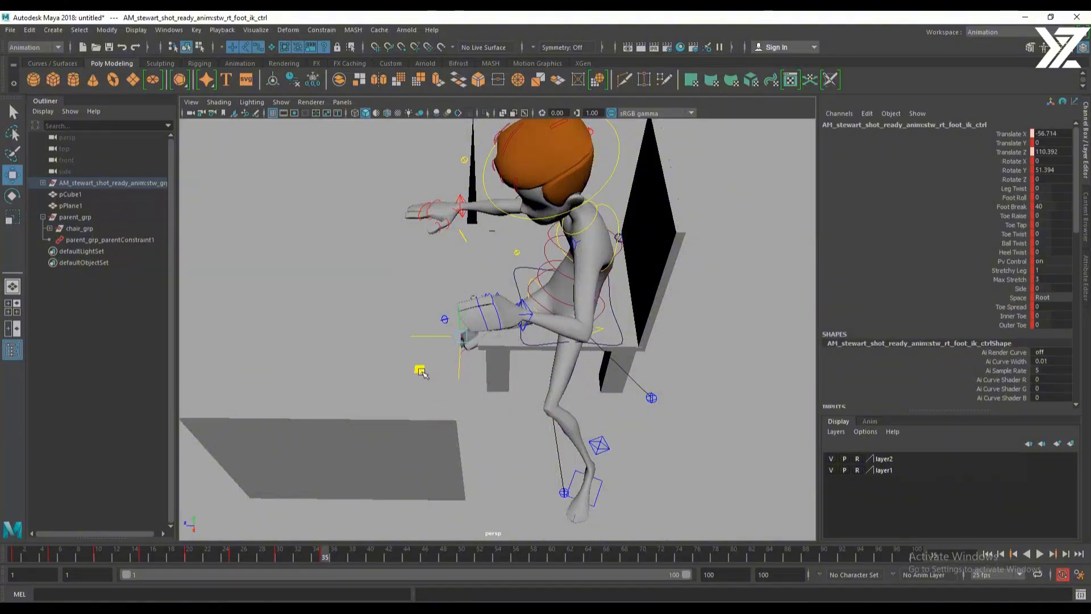
alt+drag(450, 390, 477, 397)
key(e)
key(w)
Move the right knee pole vector control to a position in front of the right knee
click(426, 370)
alt+drag(427, 373, 516, 432)
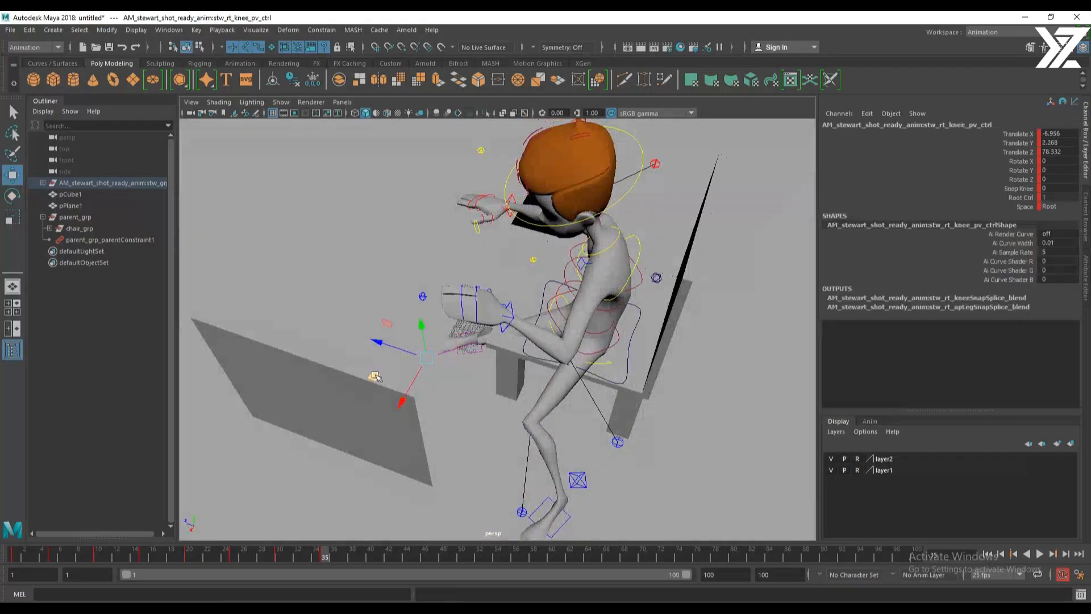
drag(425, 356, 390, 279)
Rotate the left foot IK control to about 91.6 on Y and move it to about -5.5, 0, 64.2
alt+drag(584, 448, 594, 477)
click(603, 451)
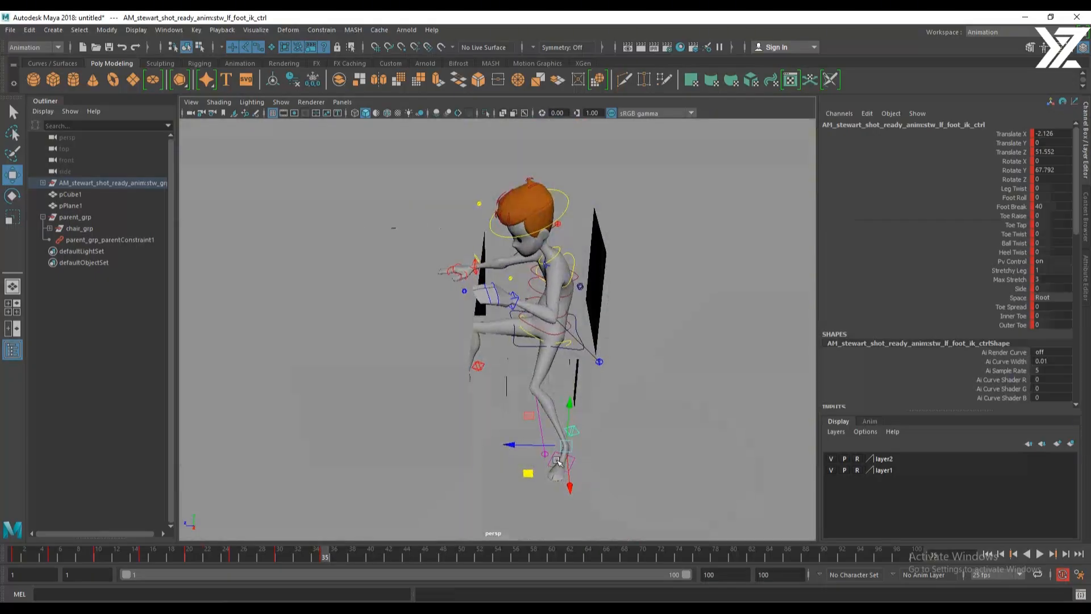
key(e)
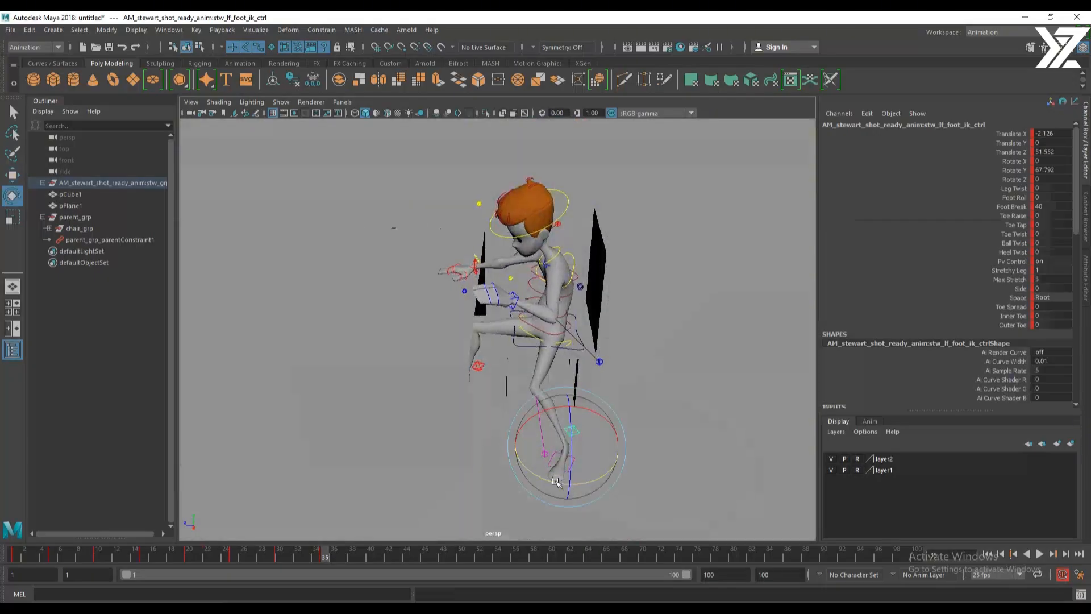
drag(557, 480, 475, 473)
key(w)
click(527, 460)
click(577, 482)
Move the left knee pole vector control to about 4.6 on Y and 53.5 on Z
click(530, 459)
alt+drag(490, 463, 467, 466)
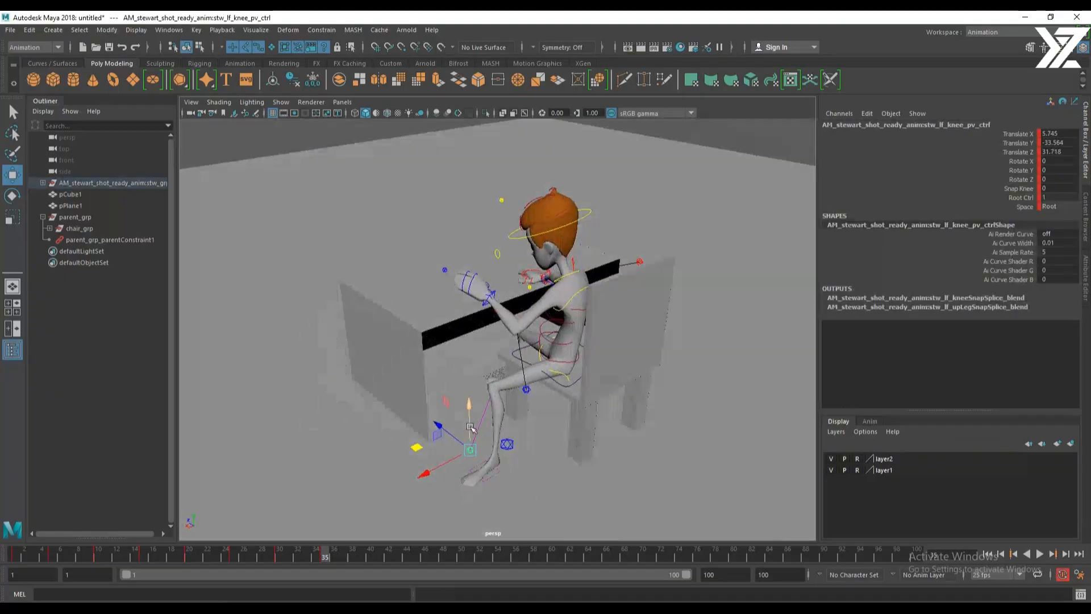
drag(471, 428, 439, 344)
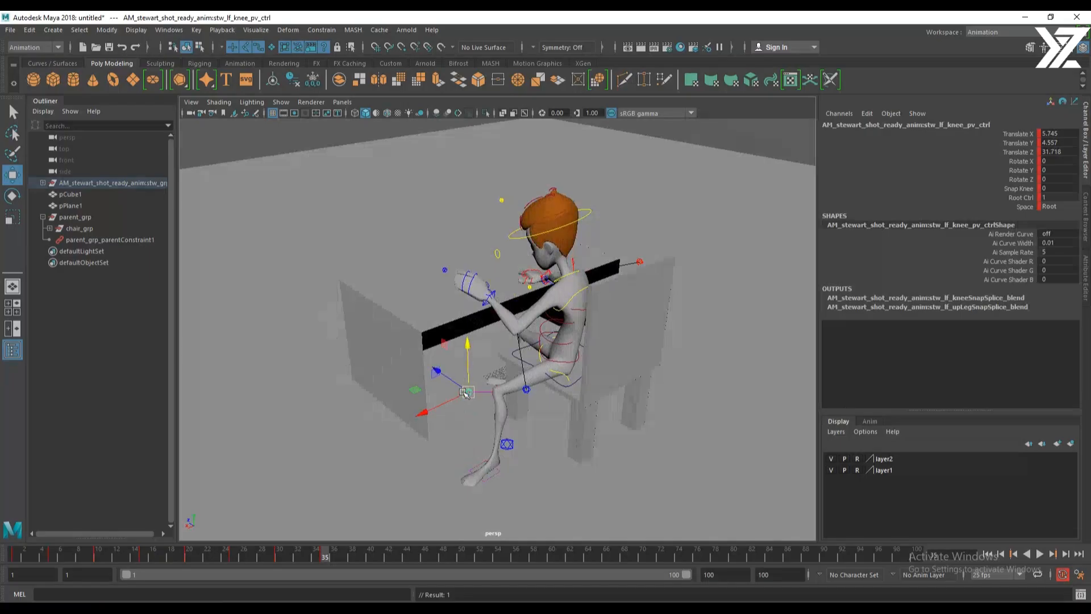
drag(415, 391, 433, 425)
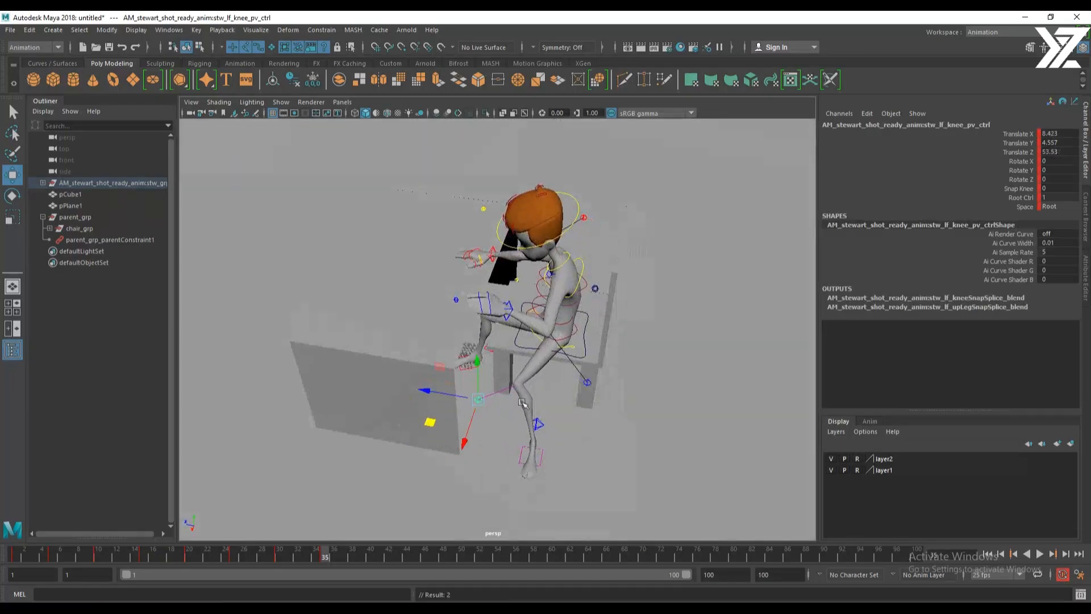
alt+drag(521, 403, 490, 378)
click(496, 298)
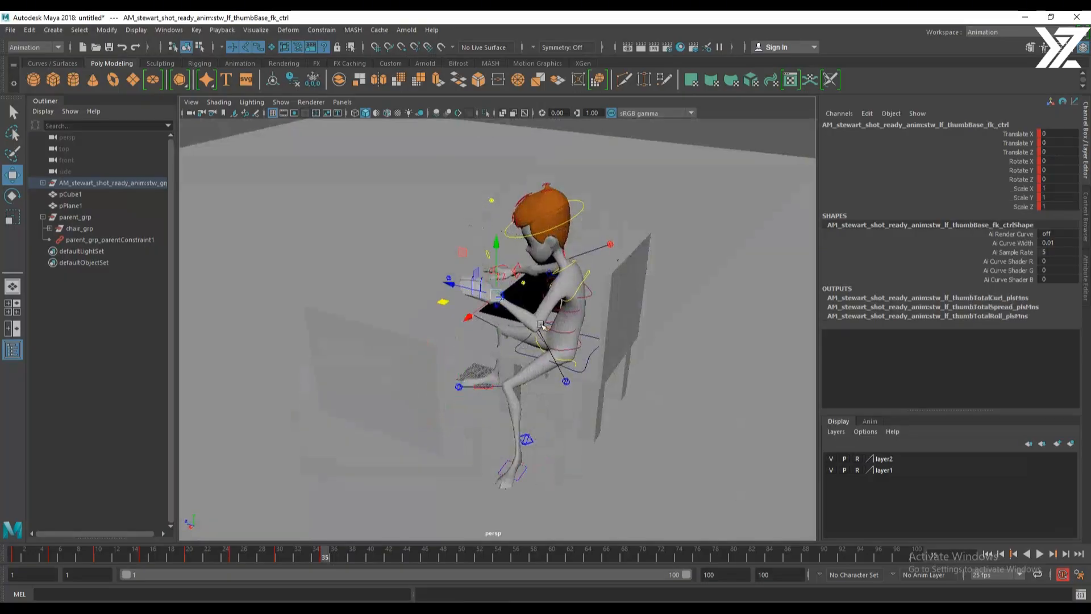
alt+drag(542, 325, 483, 332)
key(ctrl+z)
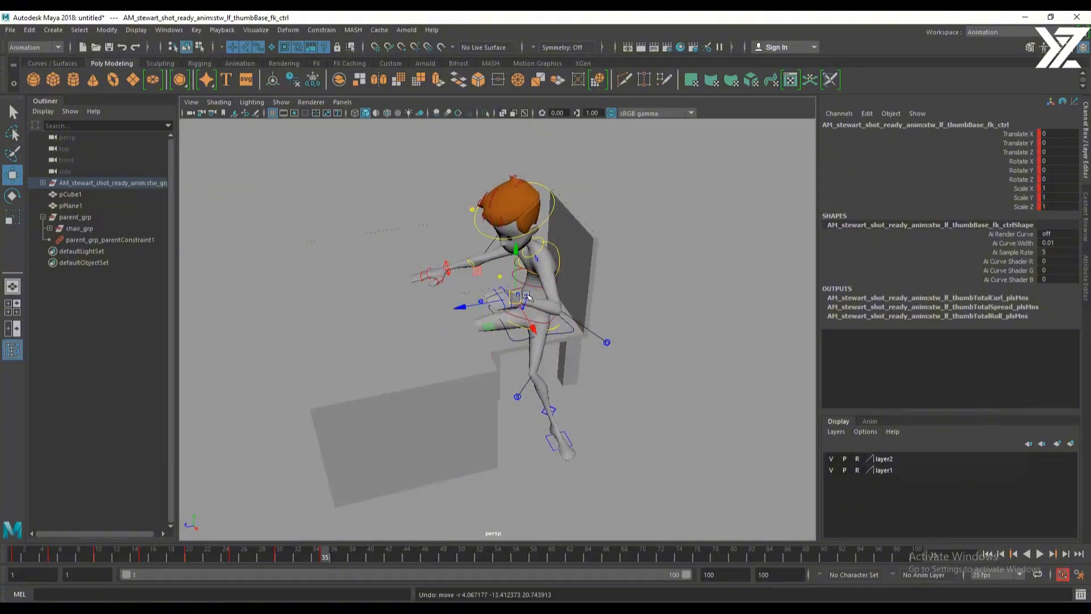
Move the left arm IK control to about -63.4, -53.6, 119.2 and rotate it to about -25.9, -95.6, 4.9
click(524, 305)
drag(524, 302, 500, 344)
alt+drag(500, 344, 602, 350)
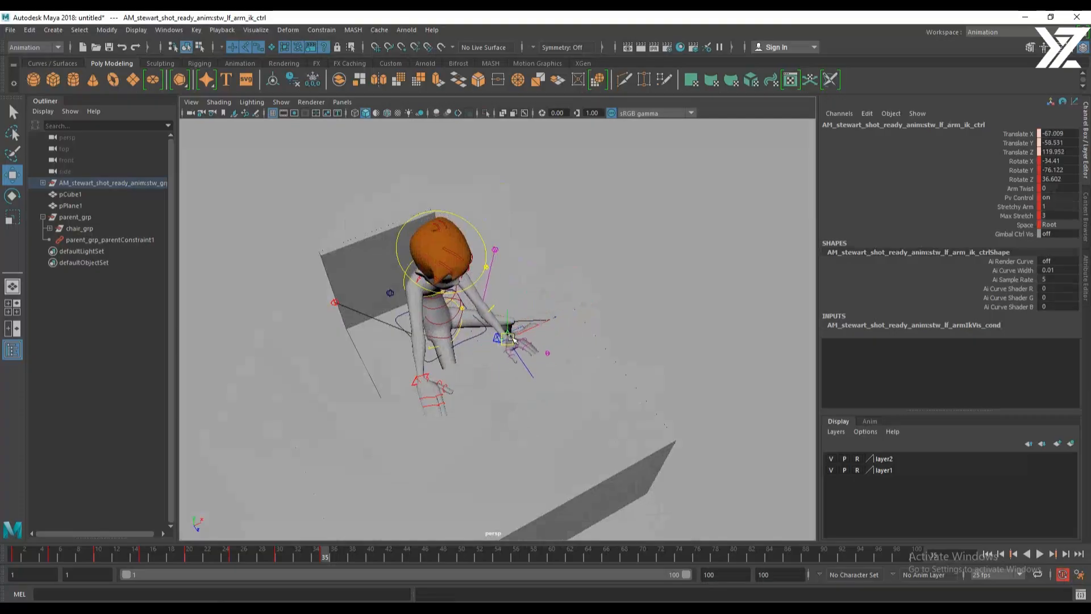
alt+drag(511, 333, 449, 307)
scroll(483, 318, up, 5)
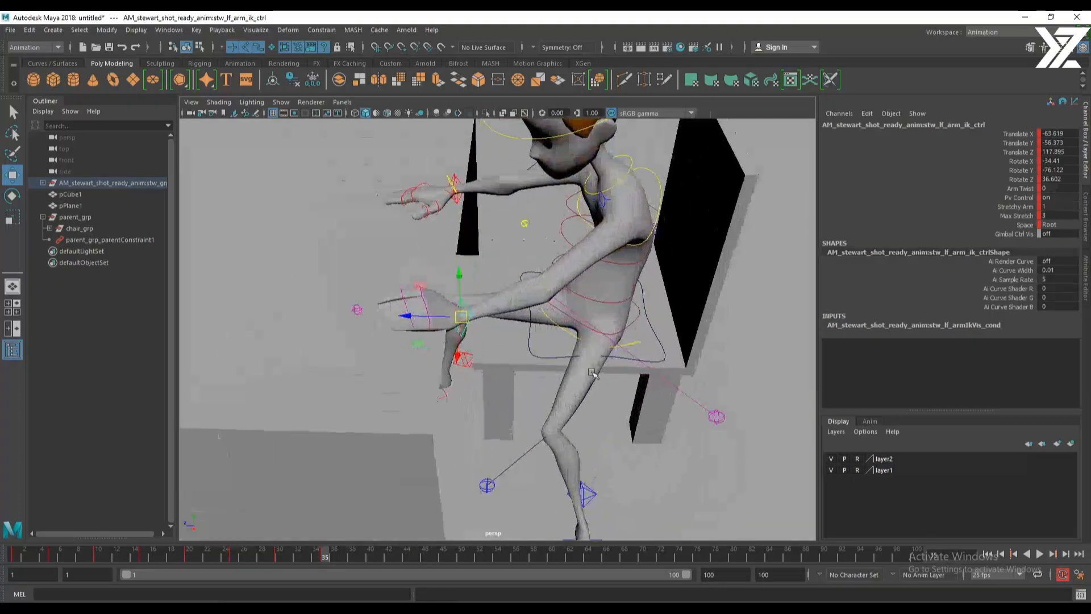
alt+drag(551, 347, 455, 256)
key(e)
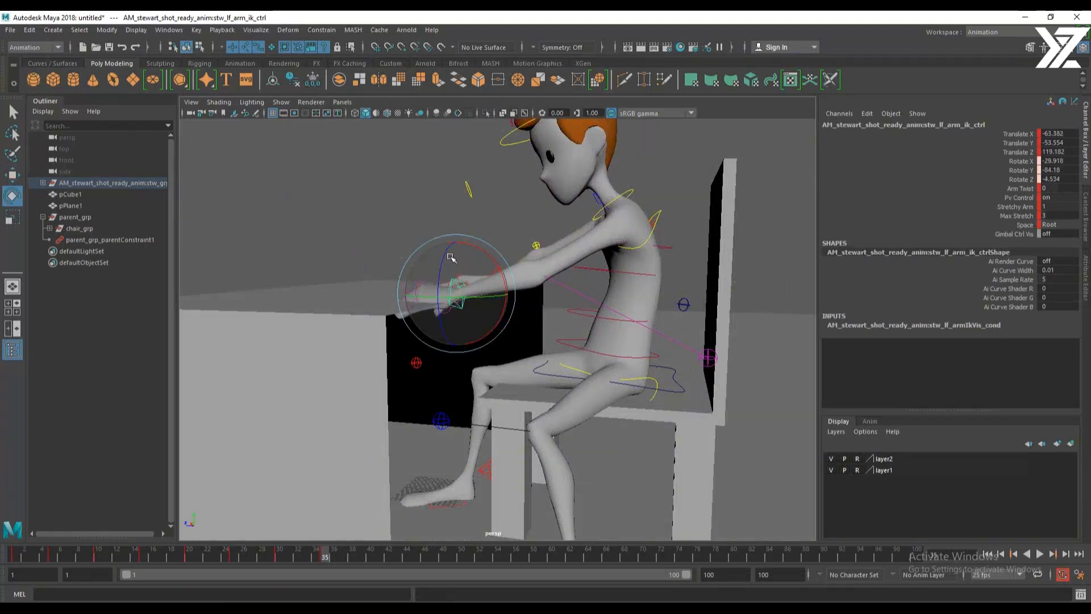
alt+drag(450, 267, 490, 276)
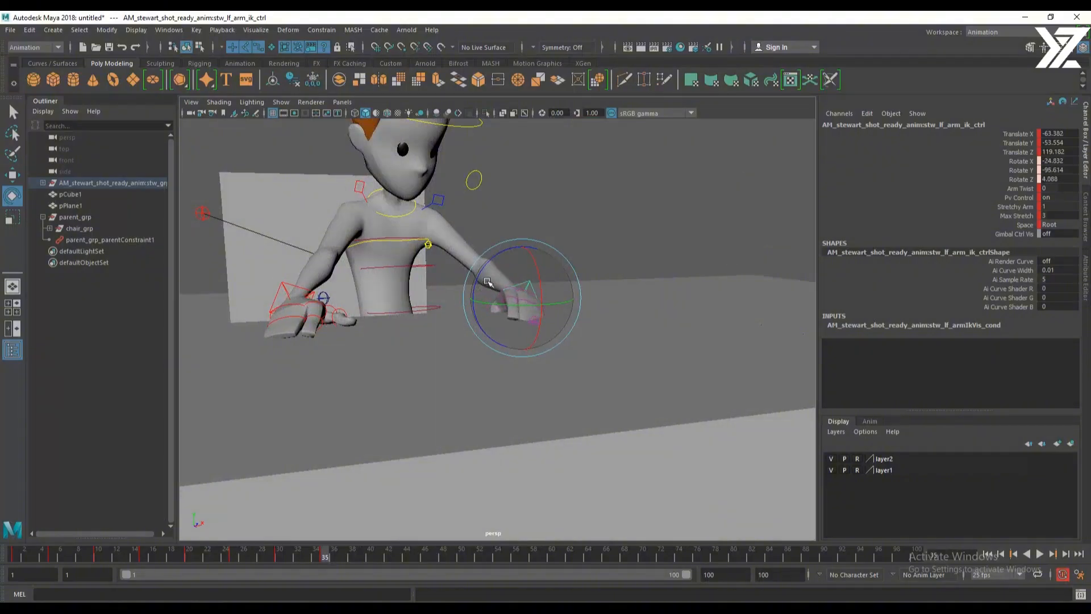
Rotate the left middle thumb control to about 34.6 on Z
click(482, 313)
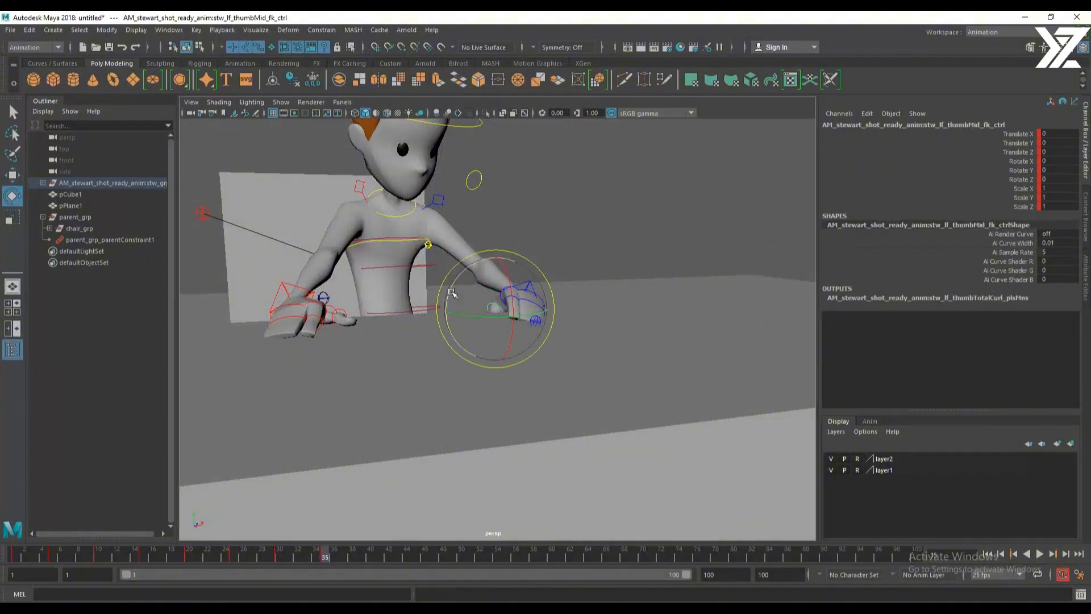
key(e)
click(487, 304)
click(445, 291)
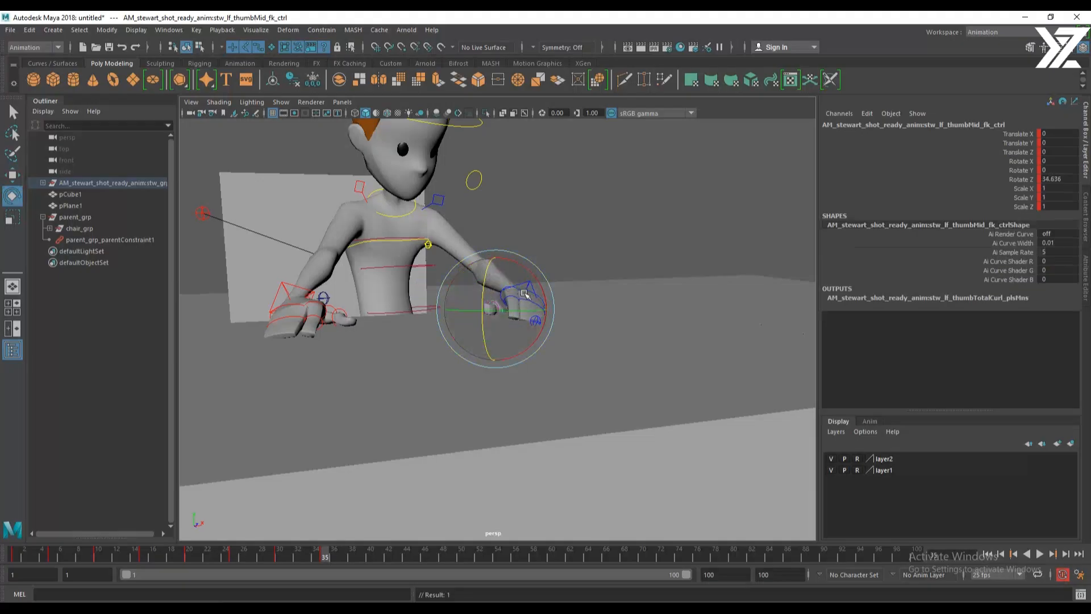
key(w)
Key all the character's controls on frame 35 and go to frame 40
alt+drag(577, 324, 546, 392)
scroll(652, 365, down, 4)
scroll(690, 387, down, 2)
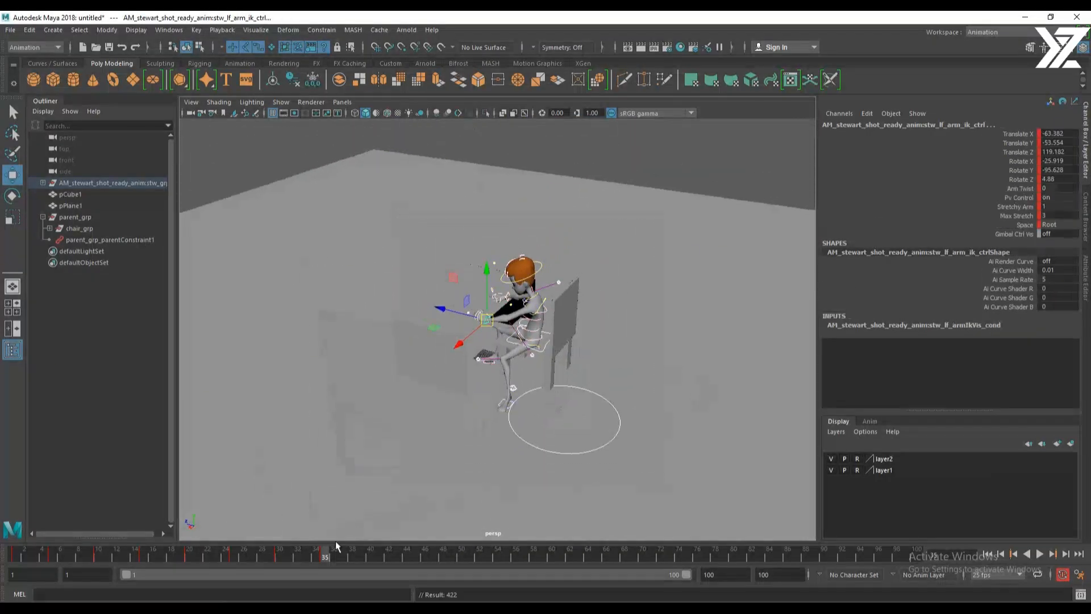
mouse_move(336, 547)
mouse_down()
mouse_move(307, 556)
mouse_move(355, 556)
mouse_up()
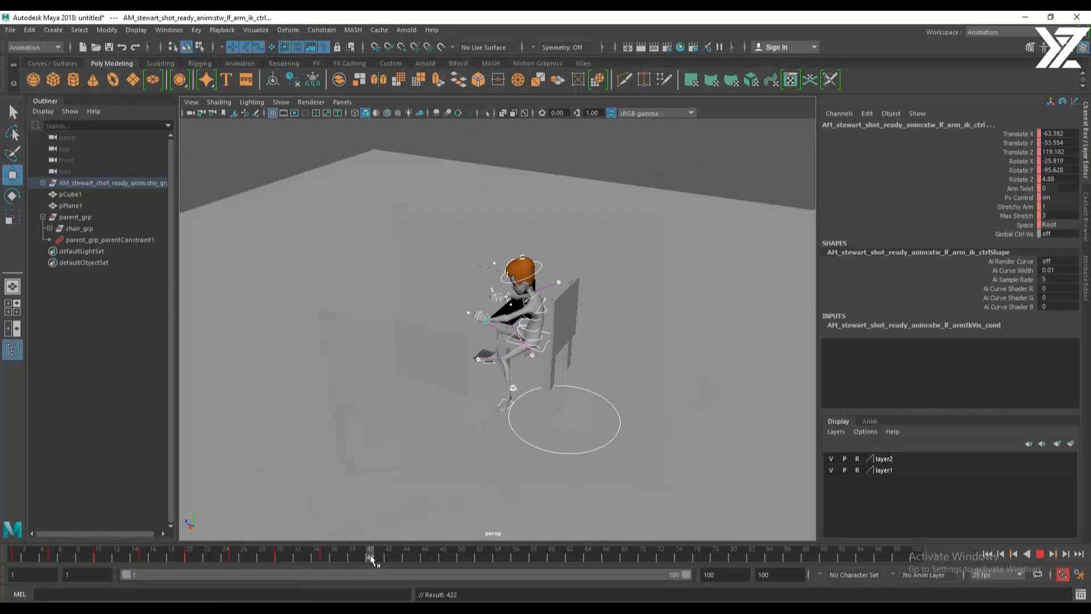
Move the left foot IK control to about -40.2, 0, 110.2 and rotate it to about 16.5 on Y
alt+right_drag(422, 342, 619, 376)
alt+drag(619, 376, 572, 480)
alt+middle_drag(573, 480, 579, 462)
alt+drag(579, 462, 561, 444)
click(541, 431)
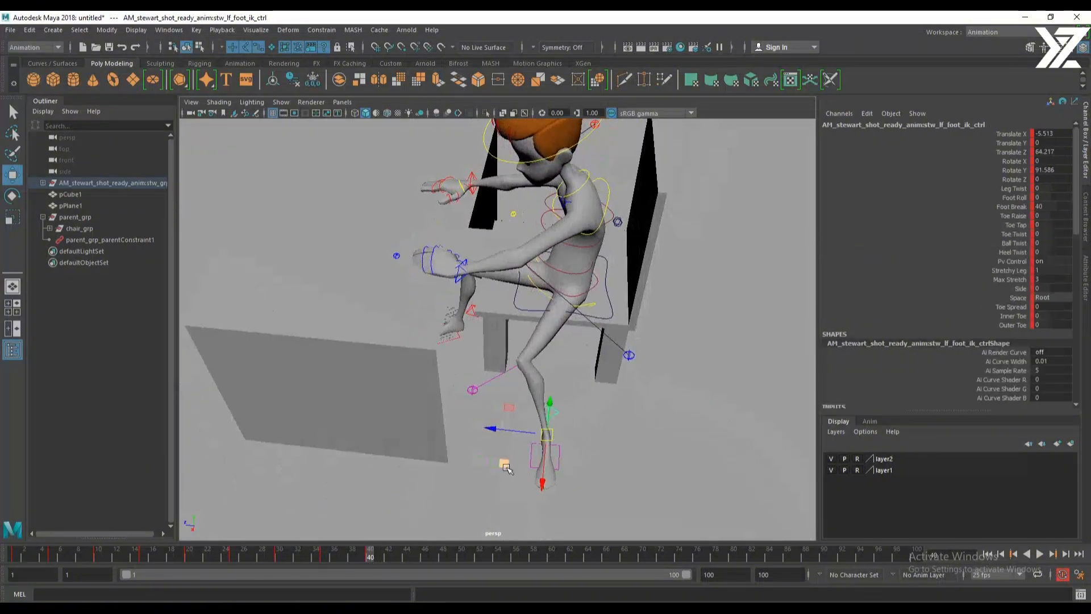
middle_drag(505, 466, 412, 387)
key(e)
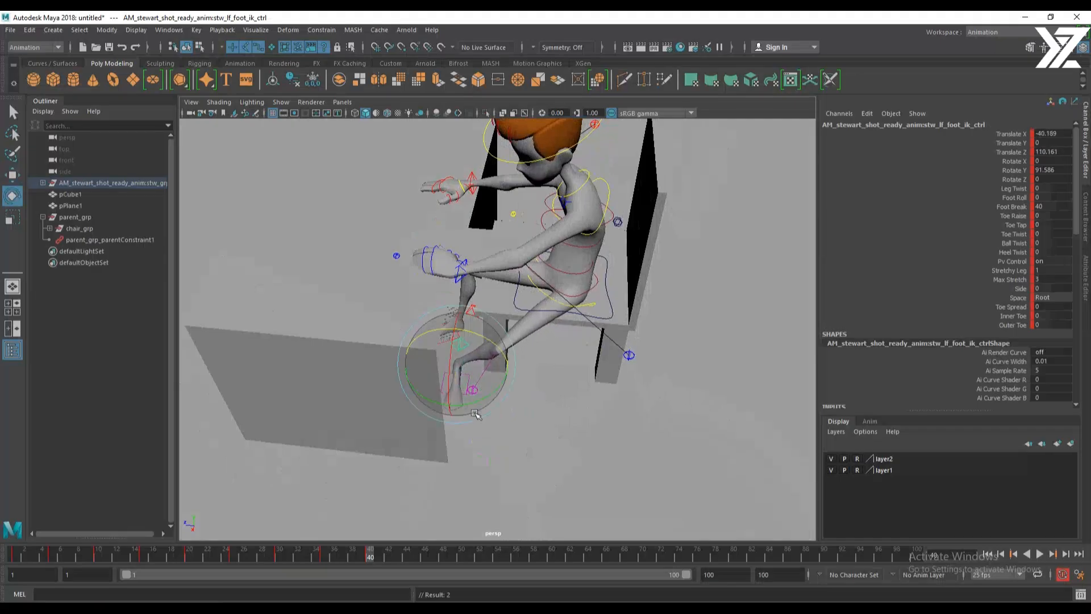
drag(441, 401, 512, 337)
alt+drag(510, 376, 491, 348)
Move the left knee pole vector control to about -43.5, 4.6, 86.2
click(434, 357)
key(w)
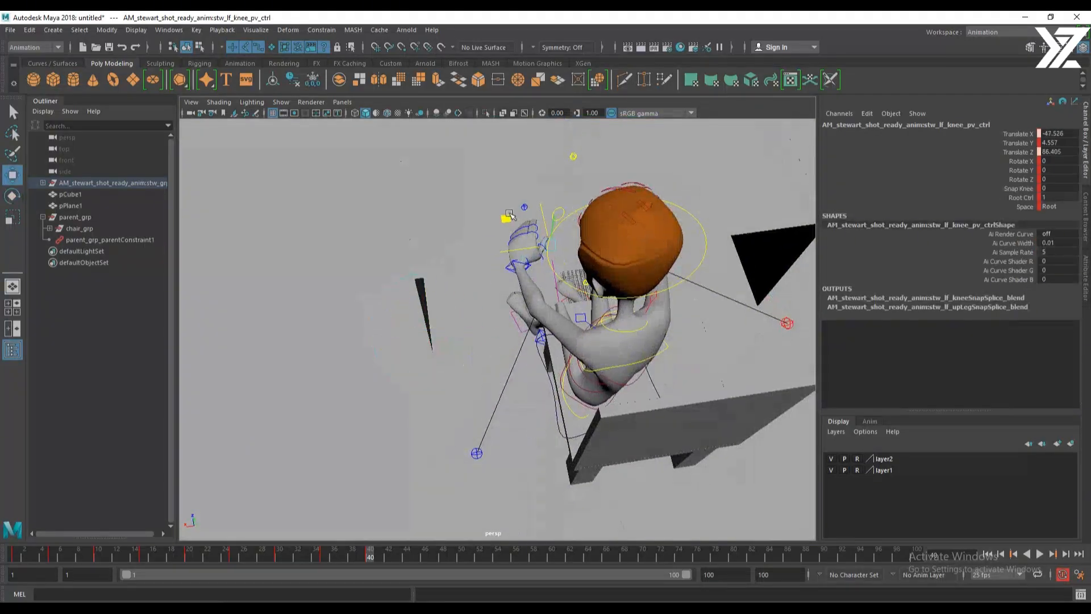
alt+drag(501, 217, 607, 382)
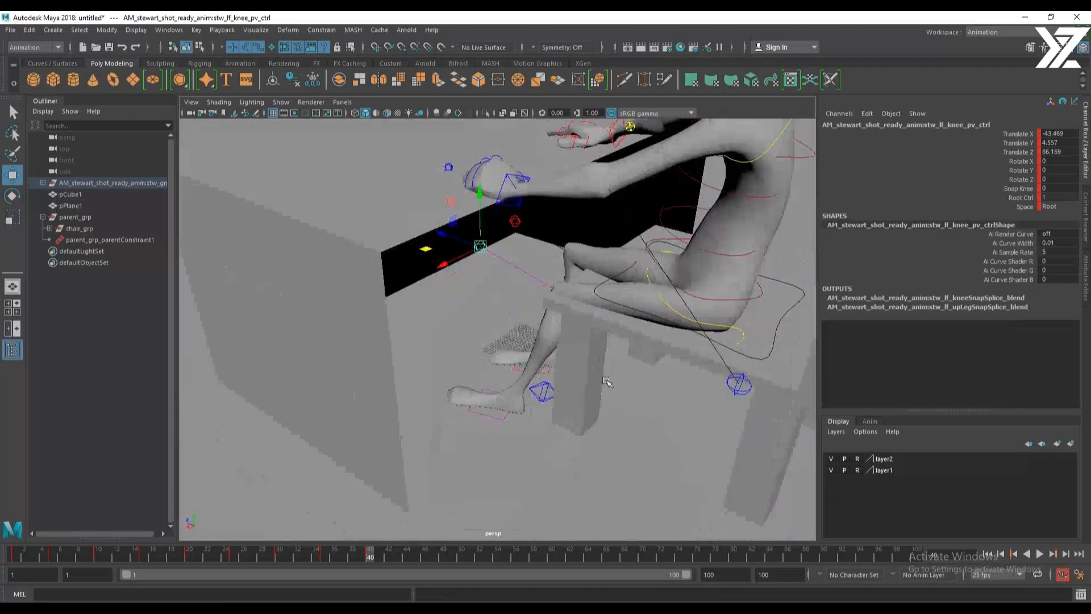
Move the left foot IK control to about -31.4 on X and 98.4 on Z
click(546, 393)
alt+drag(591, 428, 576, 420)
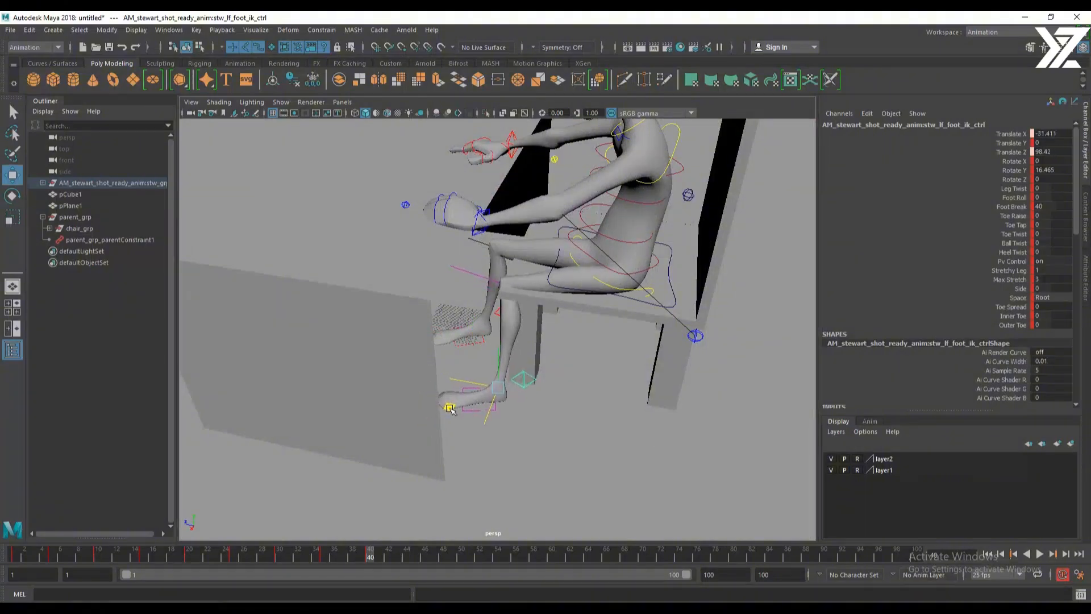
drag(450, 409, 448, 411)
alt+drag(454, 411, 596, 421)
Rotate the character's COG control to about -5.5, 26.4, -0.9 on frame 40
click(494, 269)
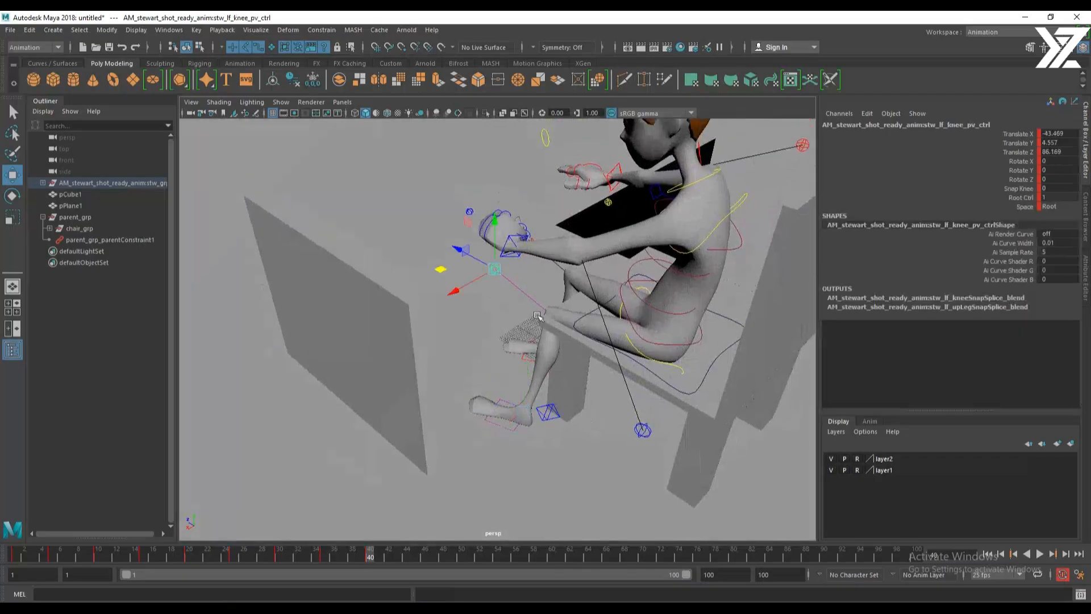
alt+drag(538, 316, 563, 386)
click(571, 384)
key(e)
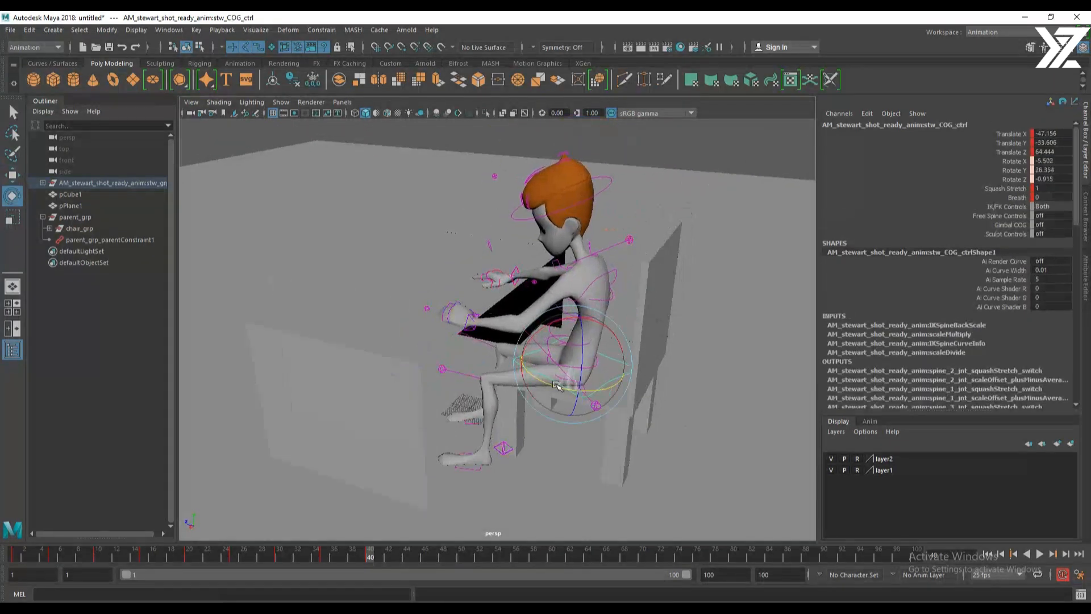
drag(599, 327, 463, 299)
Rotate the right clavicle control to about -26.2, -37.2, 33.5
click(531, 279)
key(w)
click(508, 317)
key(e)
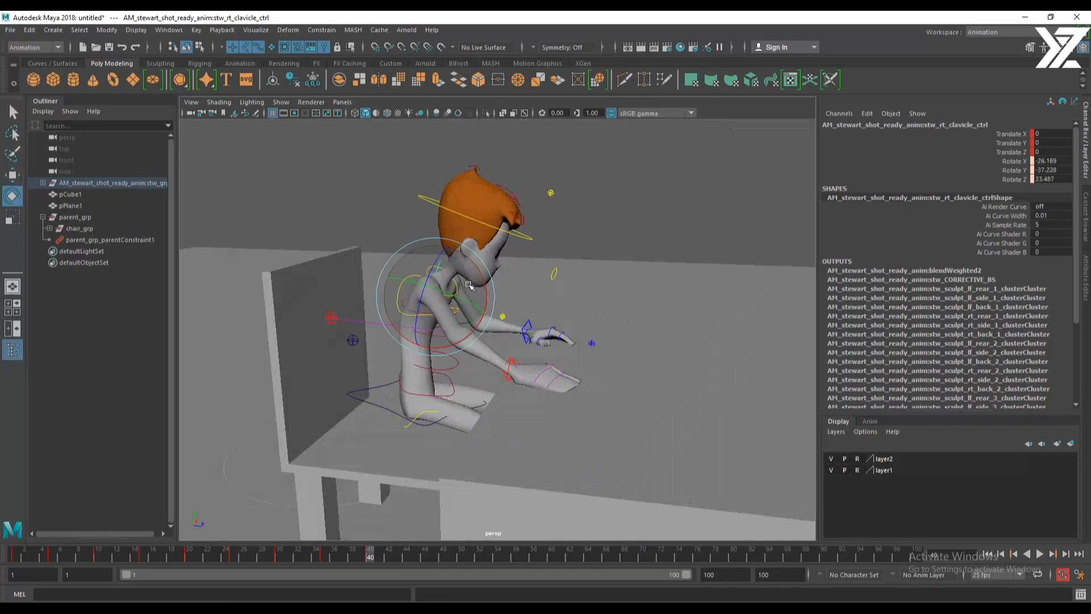
Rotate the spine FK hip control to about 10, -17.3, -2.8
alt+drag(467, 286, 524, 408)
key(w)
click(504, 366)
key(e)
click(515, 388)
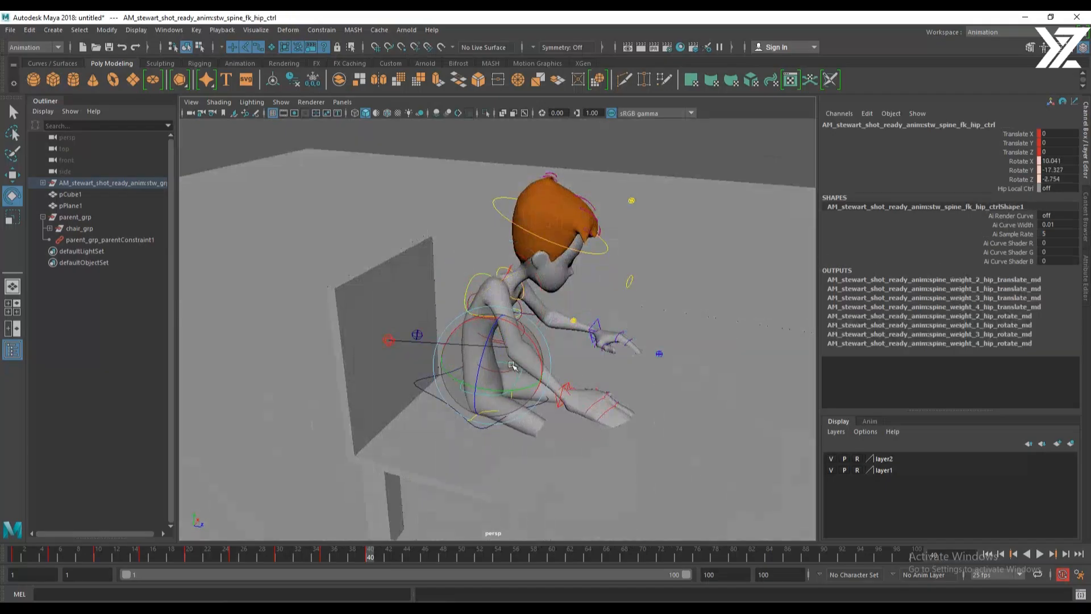
Rotate the neck control to about 6.9, -10.9, 7.0
alt+drag(514, 366, 571, 468)
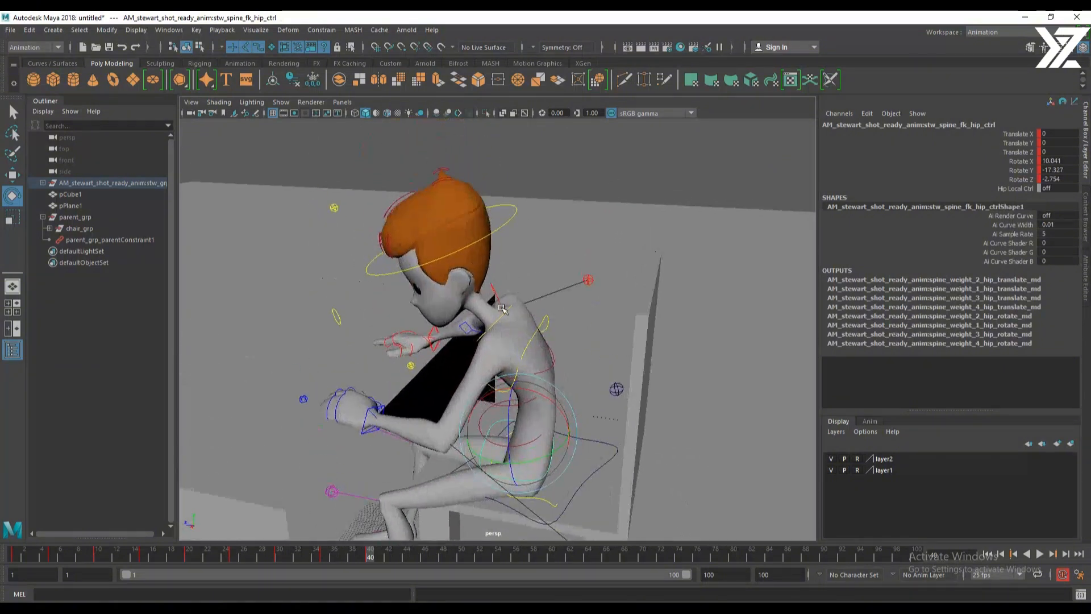
click(500, 312)
drag(513, 298, 500, 300)
key(w)
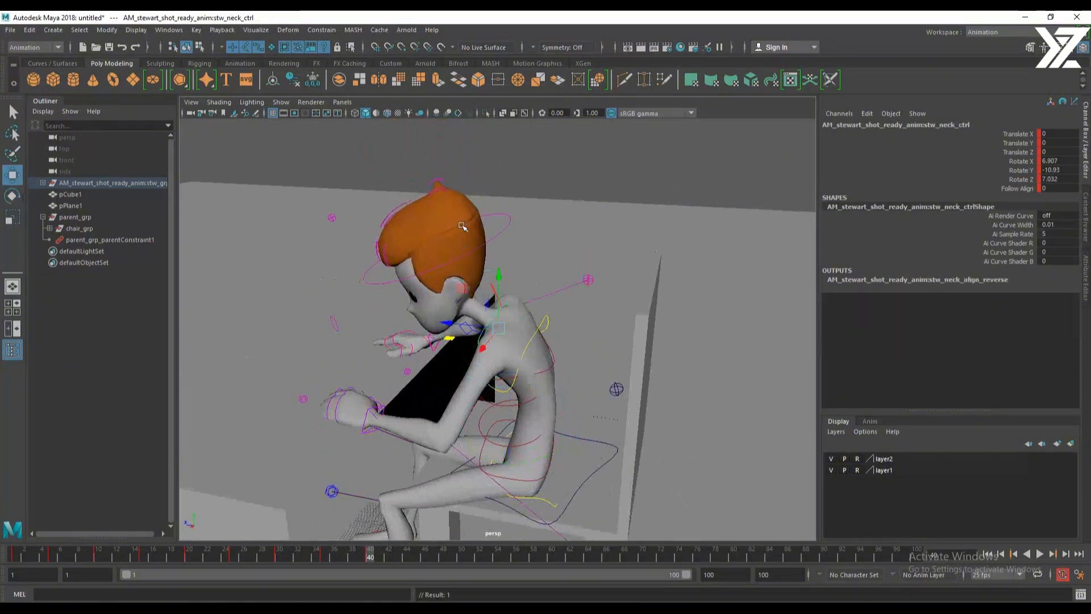
Tilt the head control forward to about 60.1, -2.9, -9.5 and shift it to about -2.5 on Y and 0.5 on Z
click(496, 234)
key(e)
drag(455, 259, 517, 293)
key(w)
mouse_move(403, 267)
mouse_down()
mouse_move(396, 285)
mouse_move(403, 277)
mouse_up()
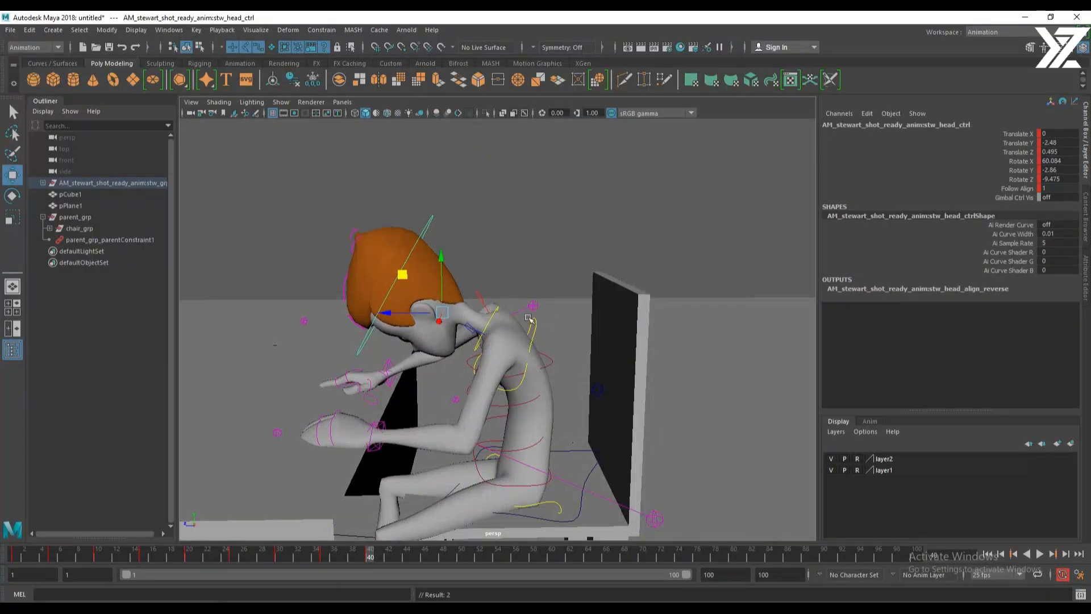
Bend the neck control further forward to about 26.3 on X
click(487, 322)
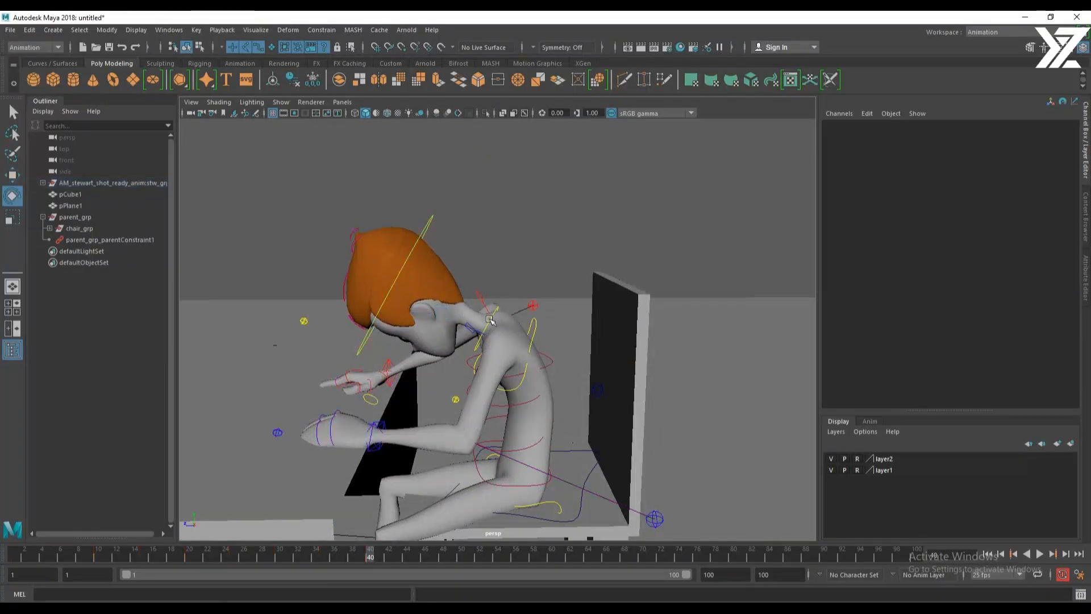
click(490, 320)
drag(491, 285, 475, 289)
alt+right_drag(475, 291, 413, 327)
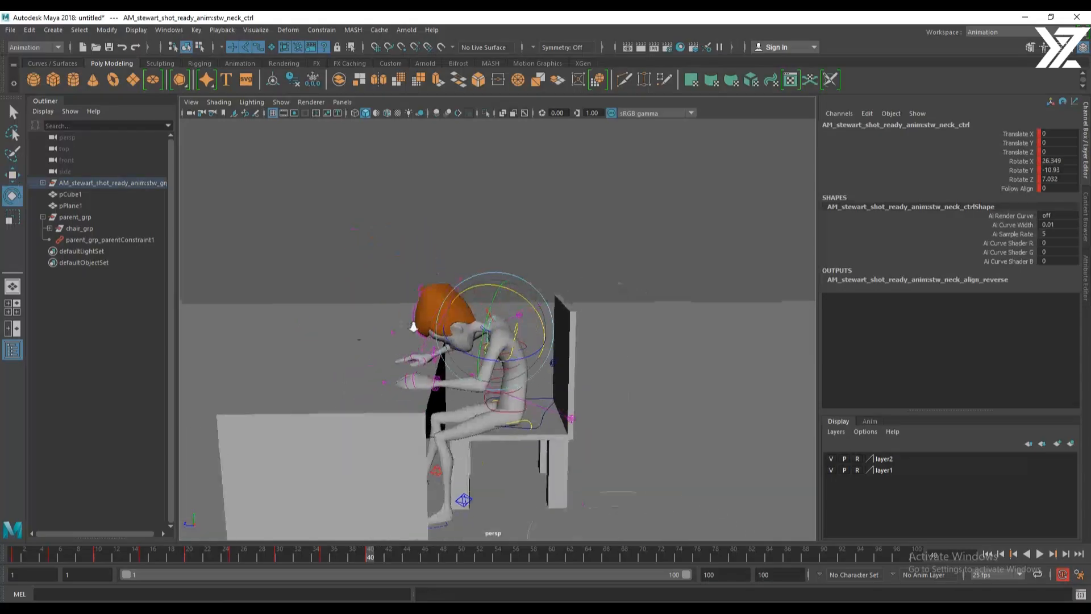
Key all the character's controls on frame 40 and go to frame 45
alt+drag(597, 500, 587, 450)
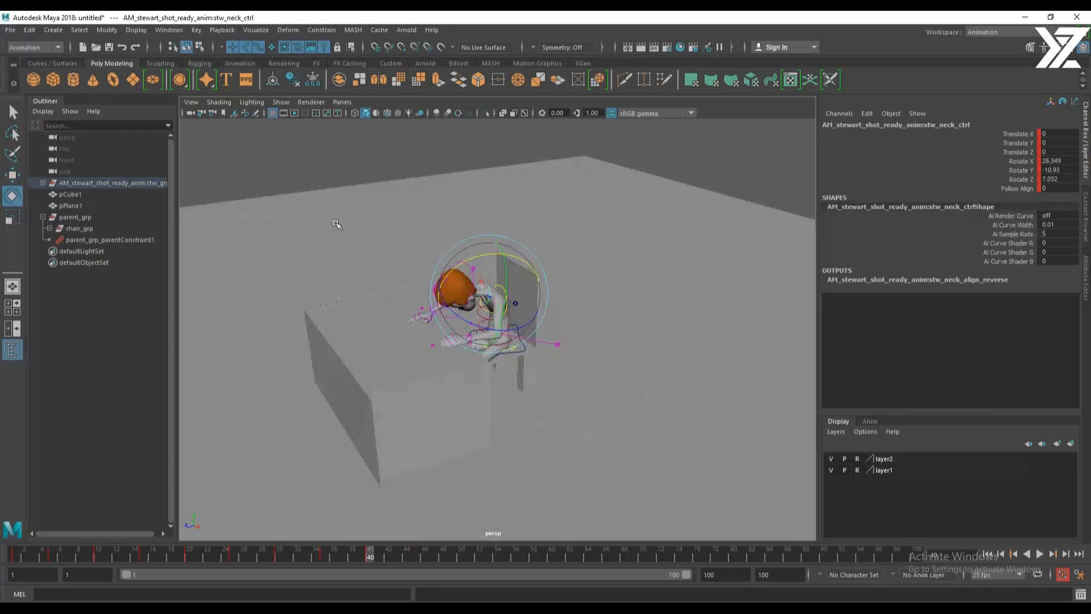
drag(336, 223, 743, 537)
alt+drag(571, 469, 532, 417)
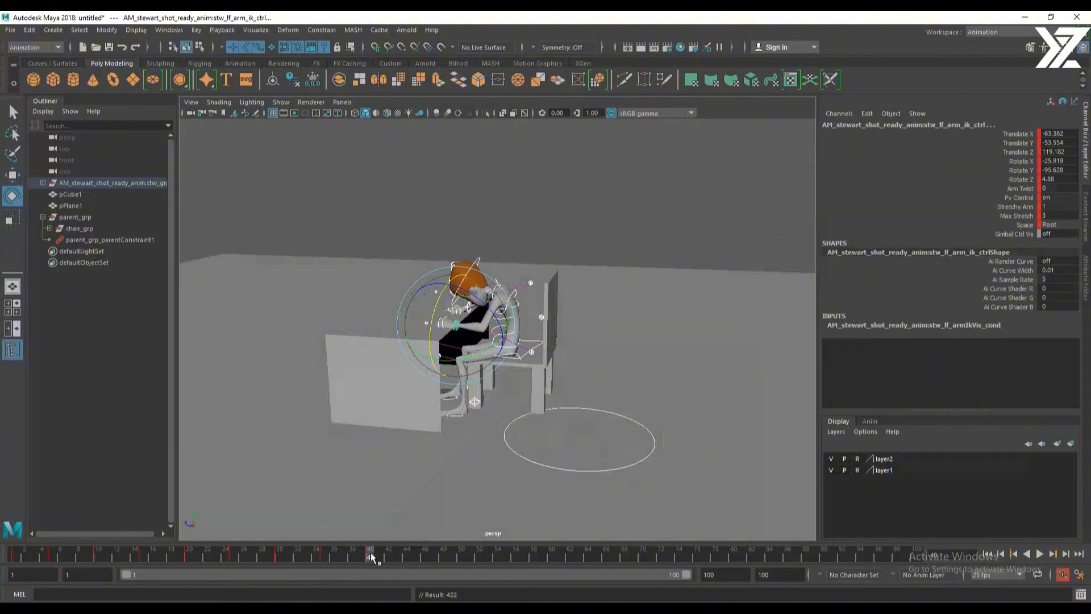
drag(371, 558, 409, 559)
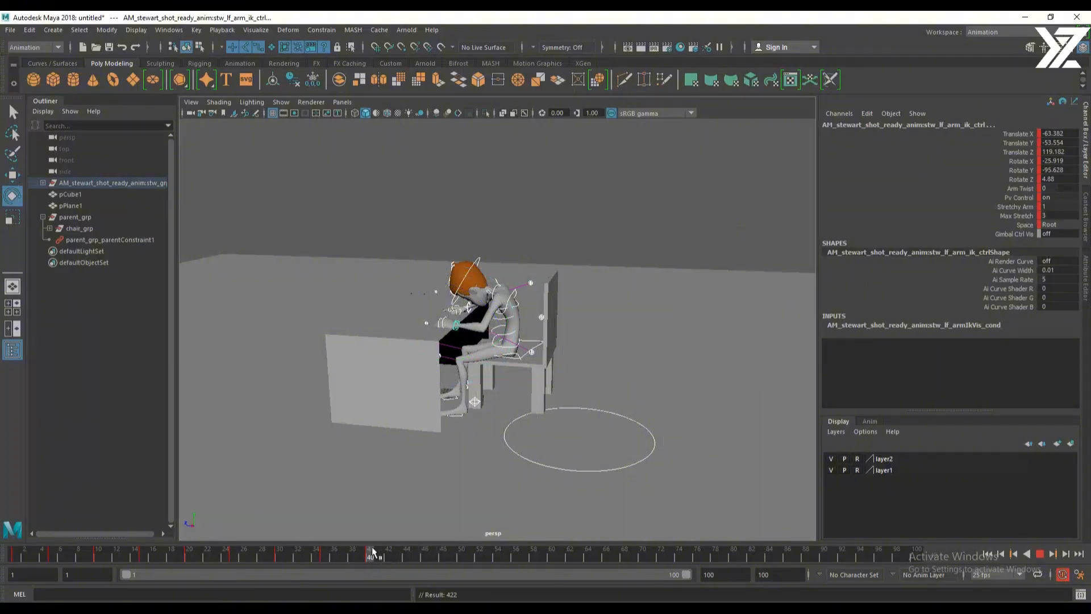
Review the seated pose around frame 45 and key all the selected controls on that frame
scroll(569, 375, up, 5)
alt+drag(684, 417, 648, 418)
scroll(648, 418, down, 2)
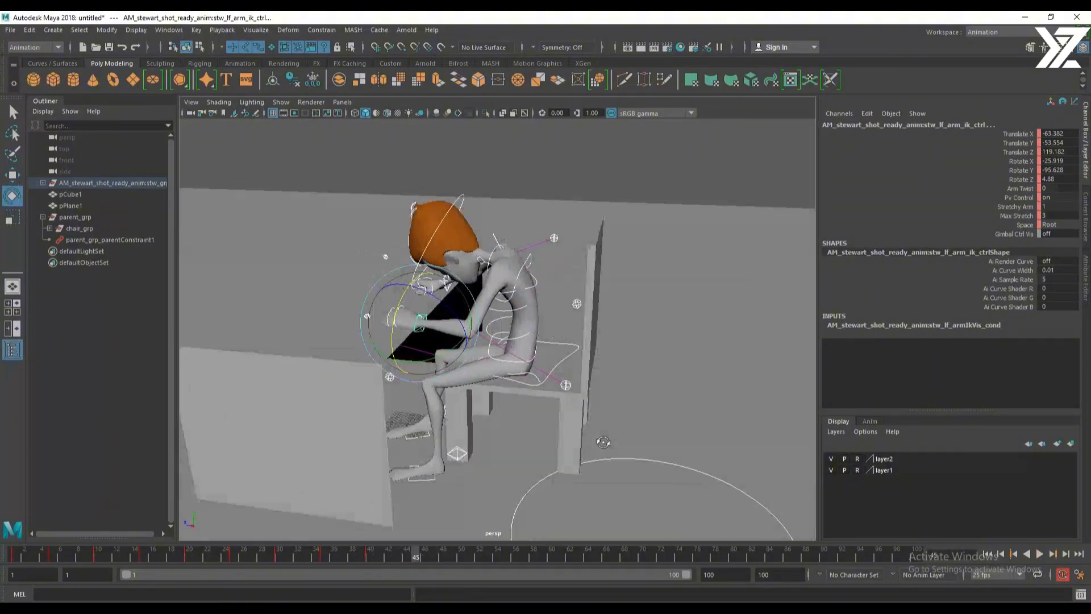
drag(432, 554, 384, 554)
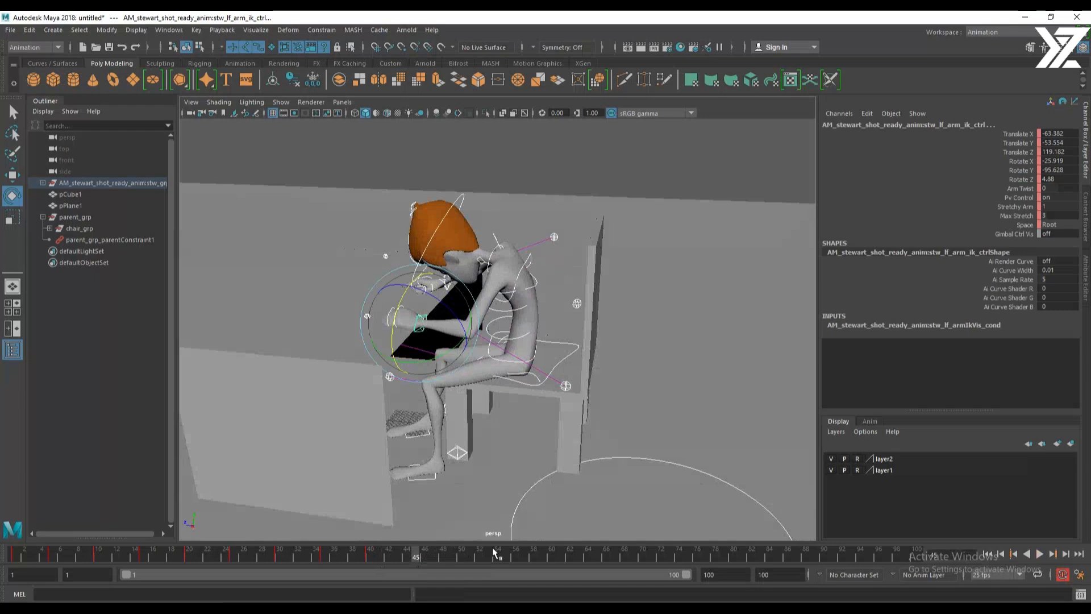
key(s)
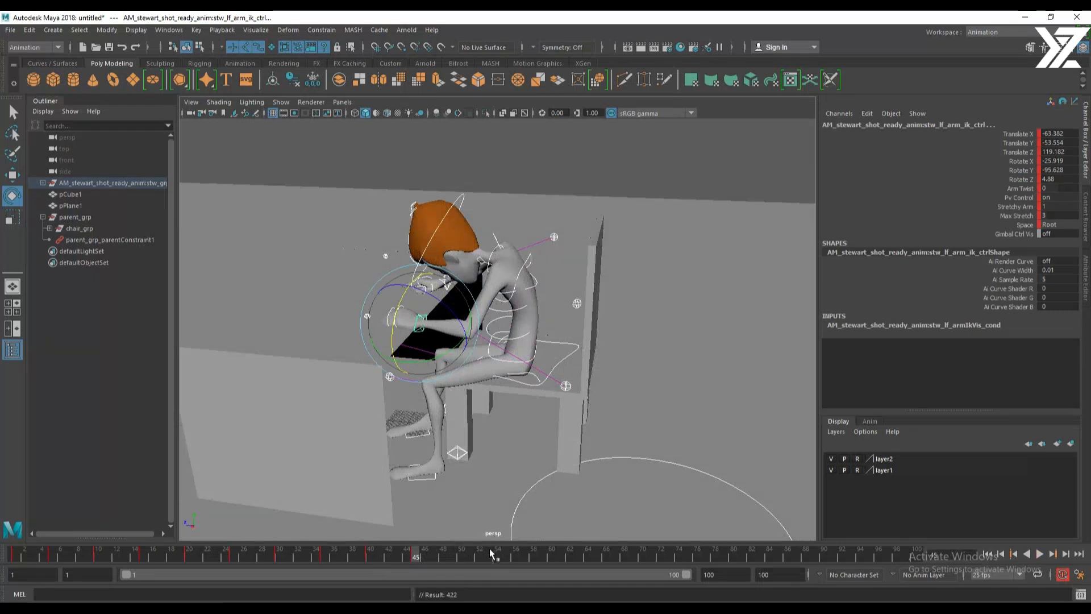
Lean the body over the desk by rotating the COG control to about 47.3, 12.0, 10.5
scroll(329, 326, up, 5)
alt+middle_drag(432, 364, 494, 425)
alt+drag(495, 425, 548, 435)
scroll(534, 423, up, 2)
alt+middle_drag(533, 424, 552, 422)
alt+drag(580, 415, 612, 418)
click(644, 484)
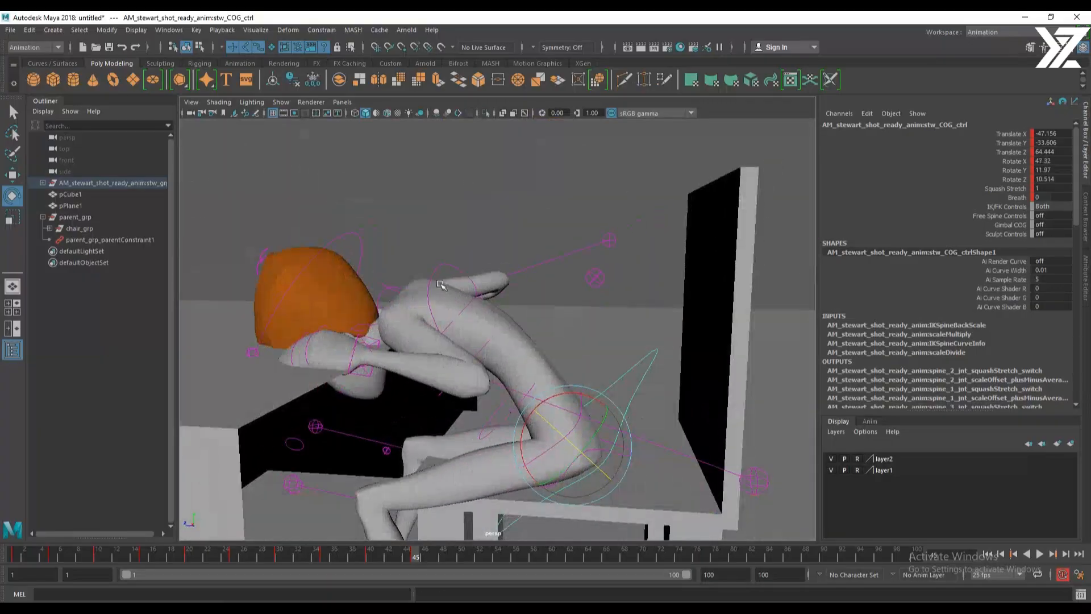
Reset the spine IK shoulder control's rotation to 0 on all axes
click(434, 279)
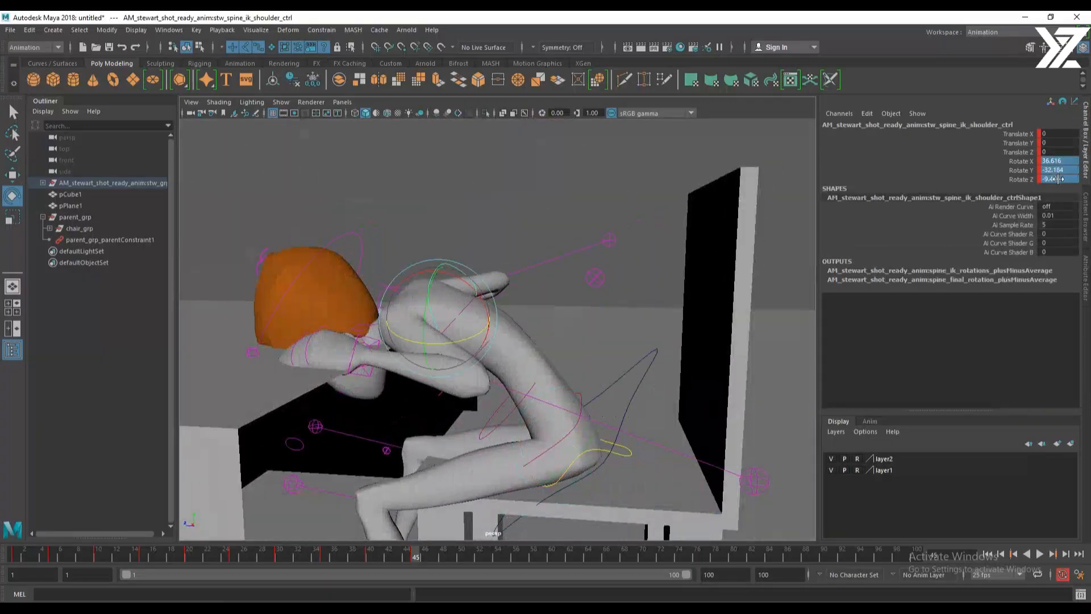
text(0)
key(Return)
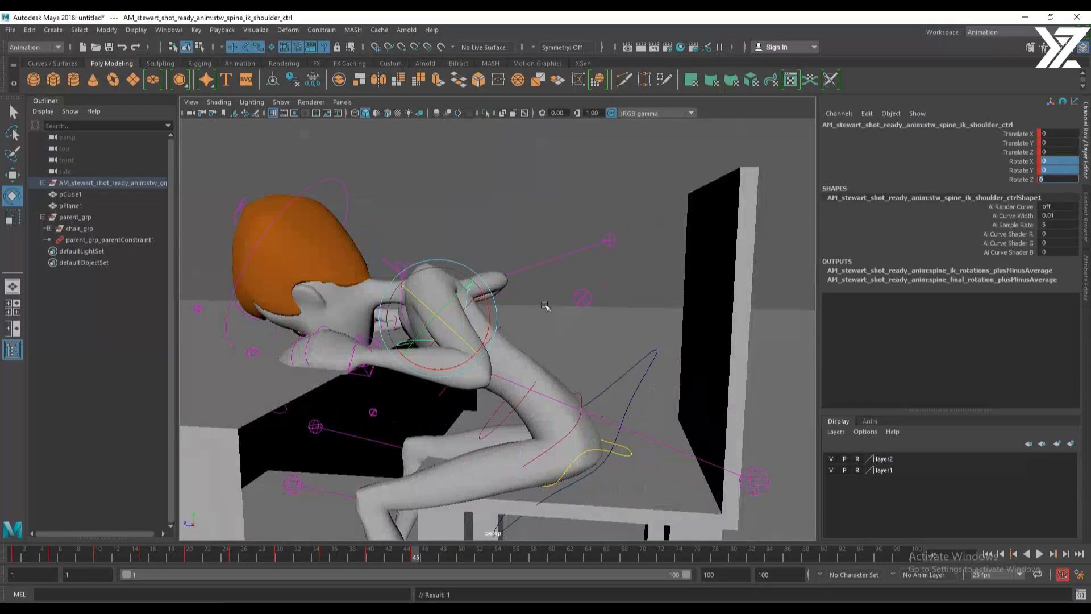
Rotate the spine IK shoulder control to about 26.6 on X and -21.6 on Y, and shift it to about -0.5, -1.9, 2.0
alt+drag(545, 306, 517, 326)
alt+drag(481, 283, 522, 271)
key(w)
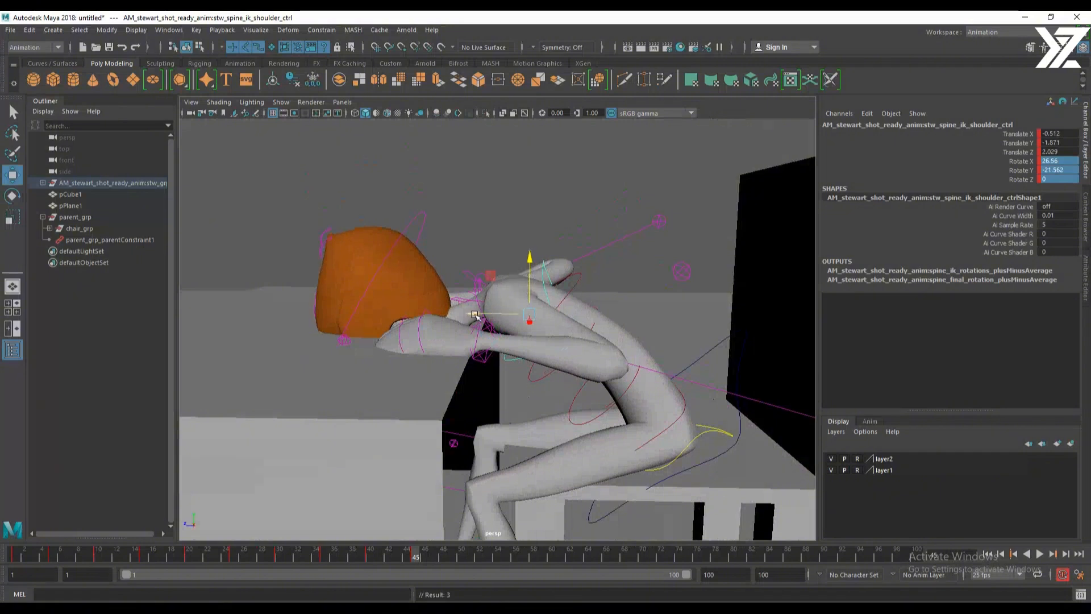
drag(476, 315, 530, 293)
Turn the head control so the face looks sideways over the desk, and rotate the neck control to about -4.4 on X
click(494, 319)
key(e)
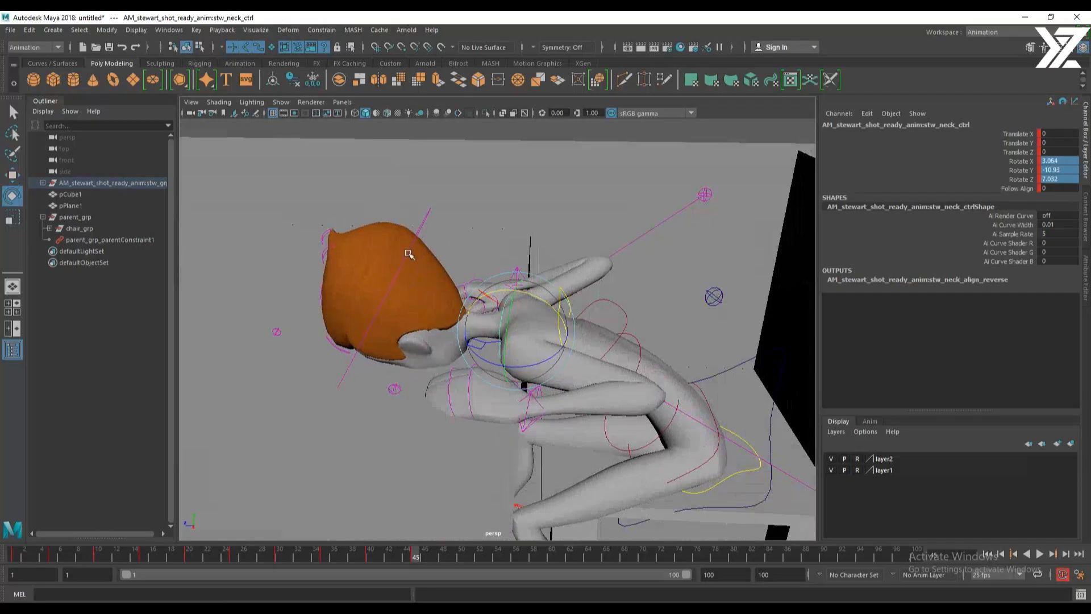
click(408, 254)
drag(433, 308, 482, 347)
key(w)
click(502, 316)
key(e)
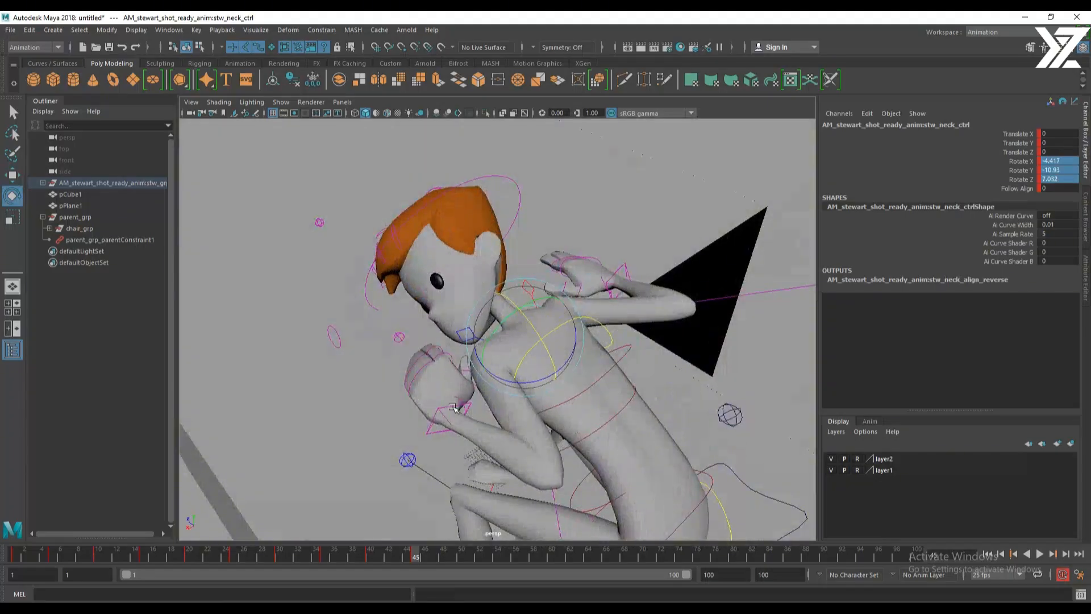
Extend the left arm IK control over the desk to about -56.3, -53.6, 161.7
click(453, 407)
key(w)
alt+drag(453, 408, 295, 332)
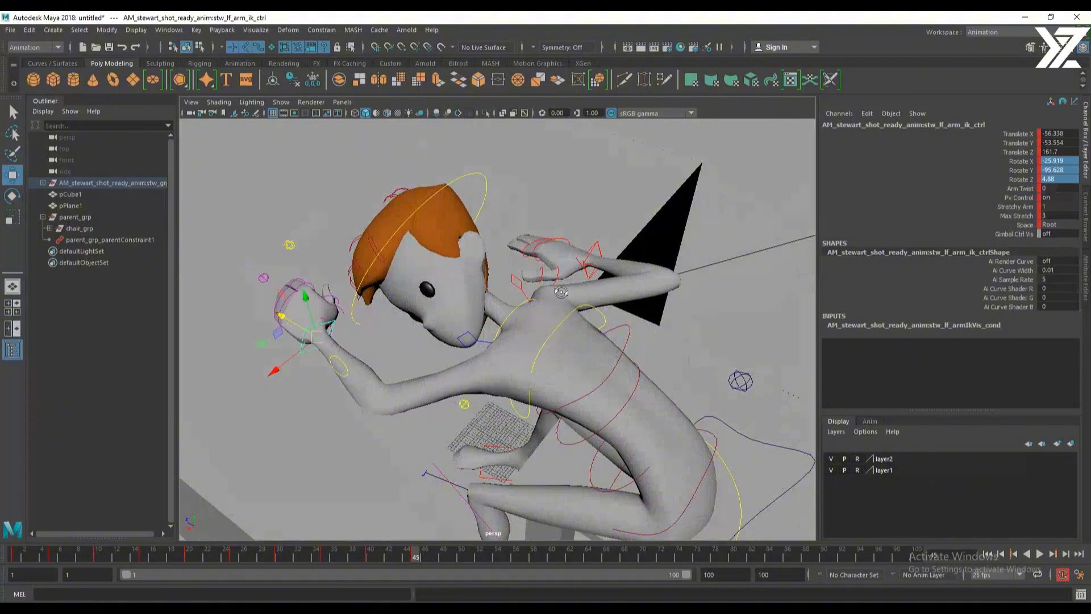
Move the right elbow pole vector control to about -64.1, -61.7, 89.3
alt+drag(561, 292, 596, 170)
click(680, 323)
scroll(538, 329, down, 5)
alt+drag(539, 329, 530, 436)
click(630, 397)
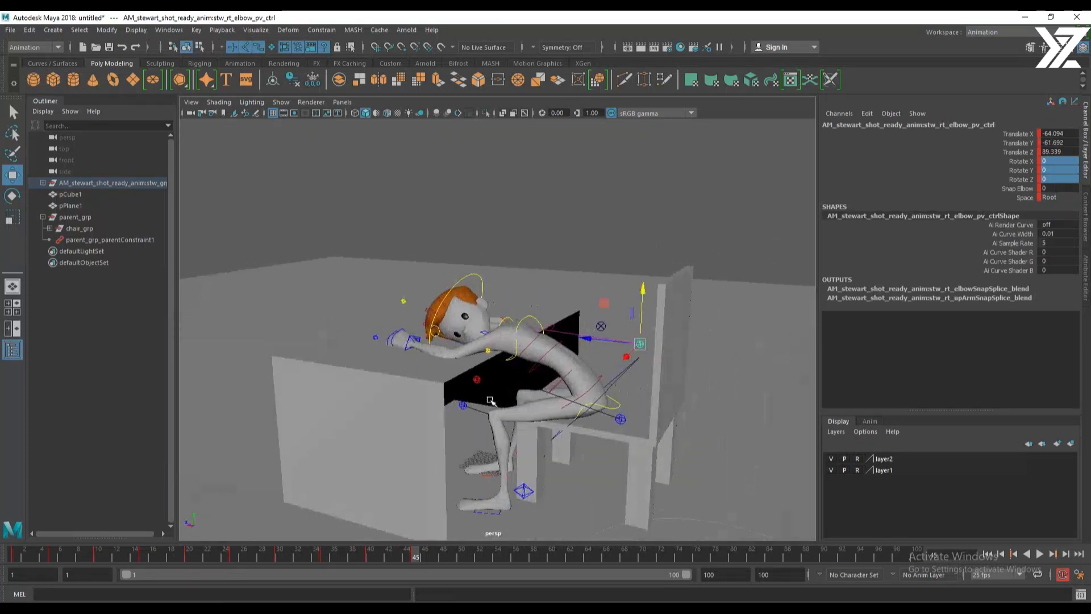
Move the left elbow pole vector control outward to about 3.4, -51.1, 113.6
alt+drag(490, 401, 430, 396)
click(465, 443)
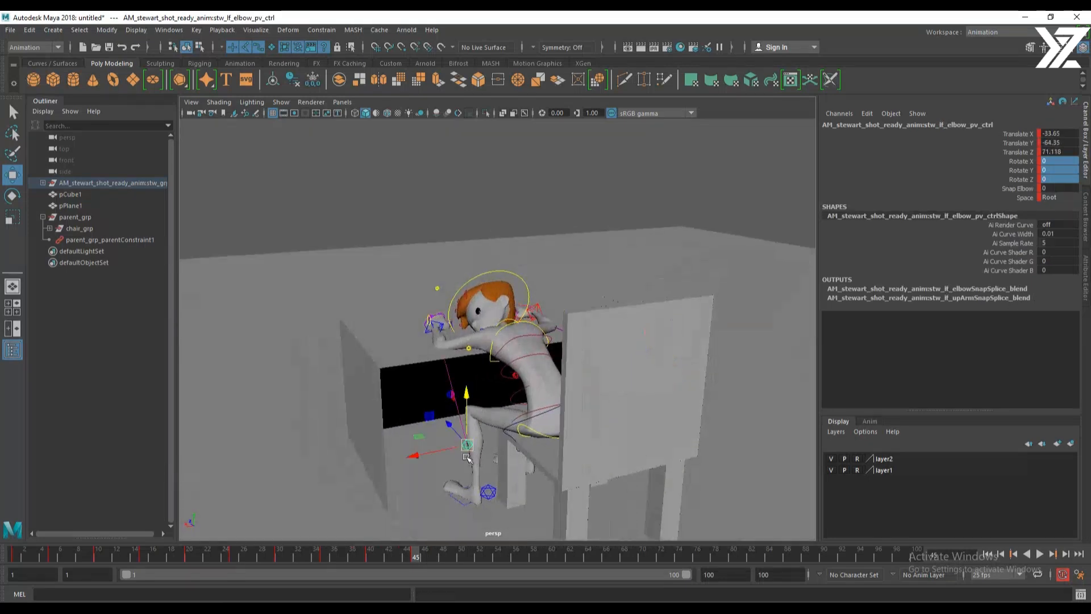
alt+drag(465, 443, 538, 460)
drag(650, 395, 645, 353)
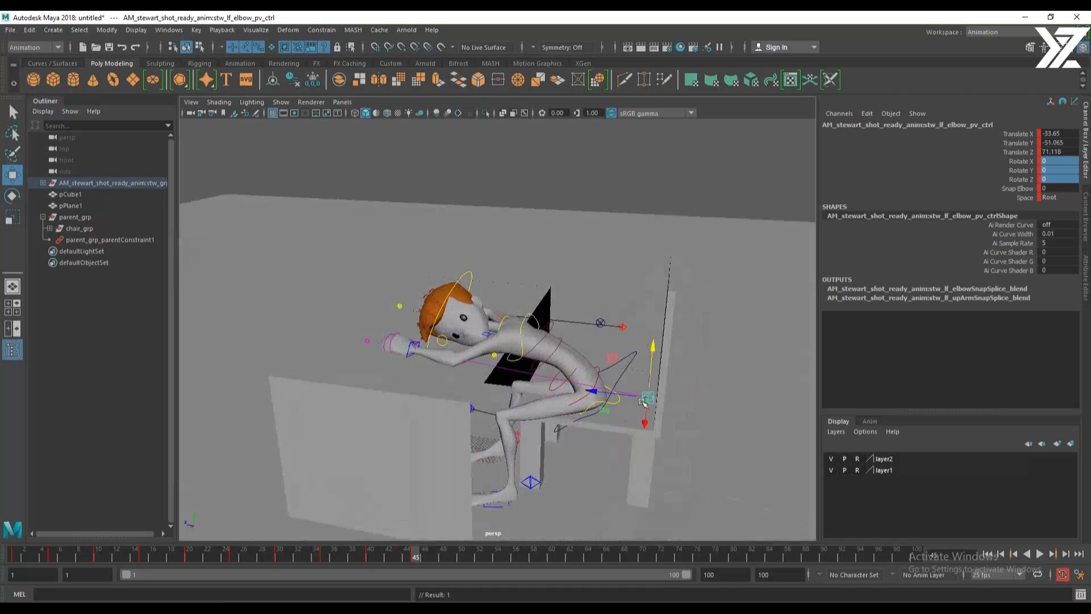
alt+drag(643, 401, 343, 453)
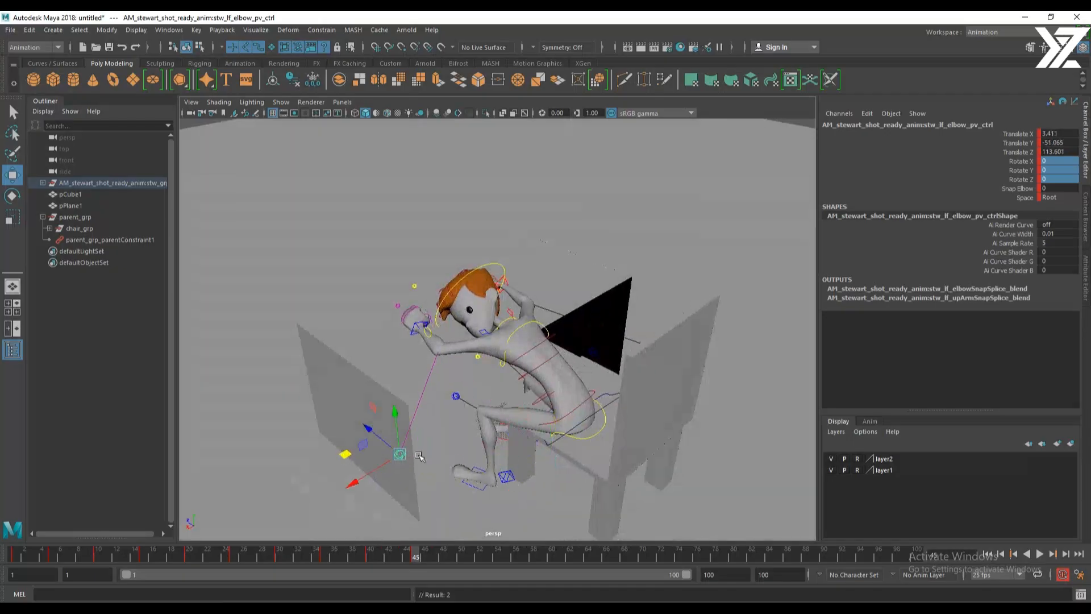
alt+drag(419, 456, 532, 519)
Rotate the left foot IK control to about 25.3 on Y and the right foot IK control to about -13.8 on Y
click(525, 488)
key(e)
alt+drag(504, 482, 560, 437)
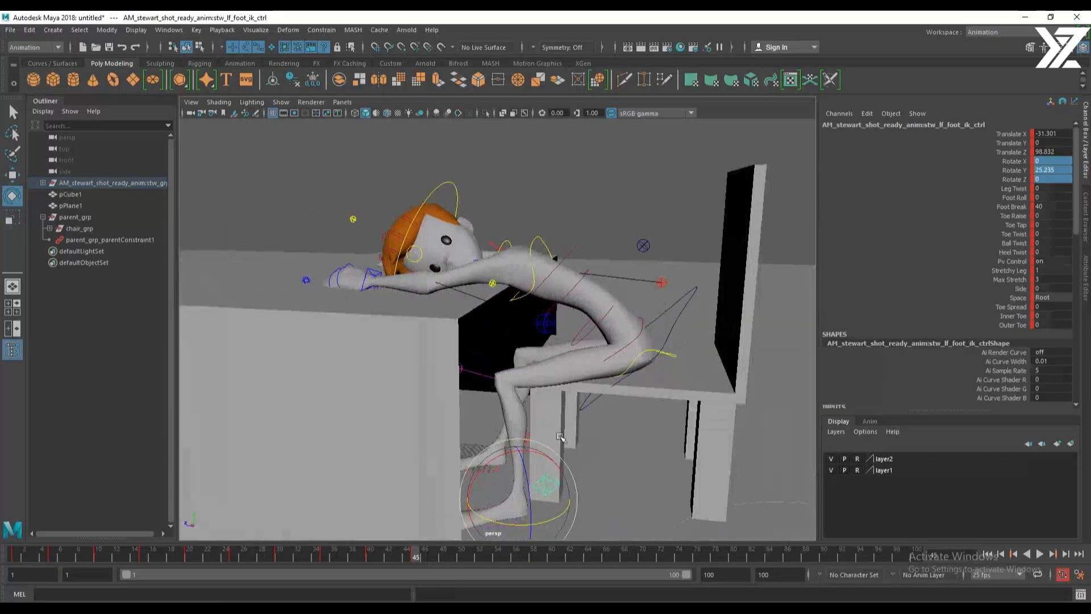
click(503, 465)
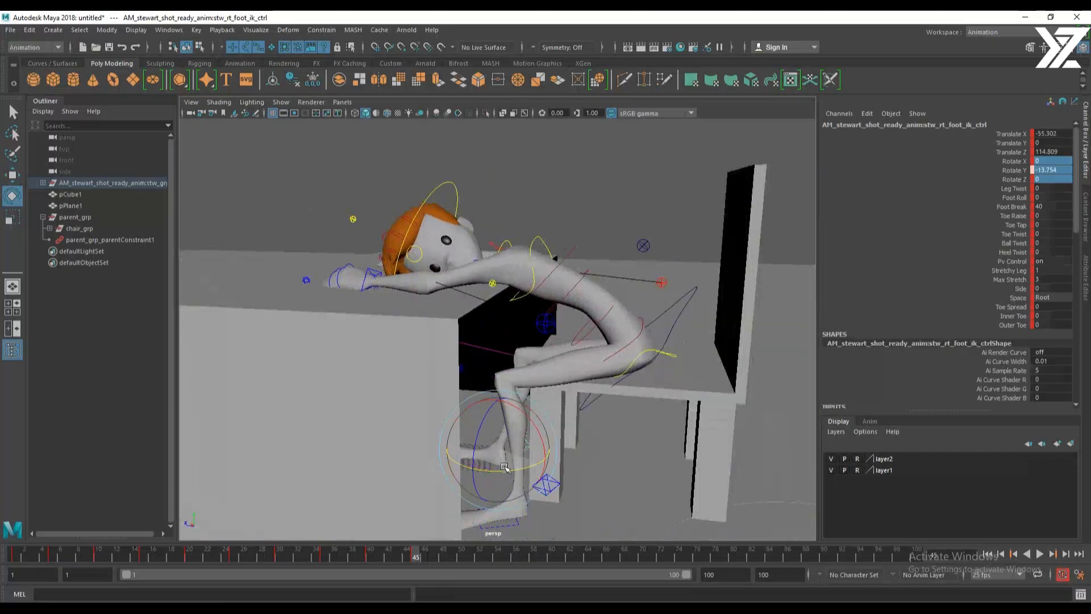
Reposition the left knee pole vector control to suit the rotated left foot
alt+drag(586, 445, 581, 449)
click(449, 368)
key(w)
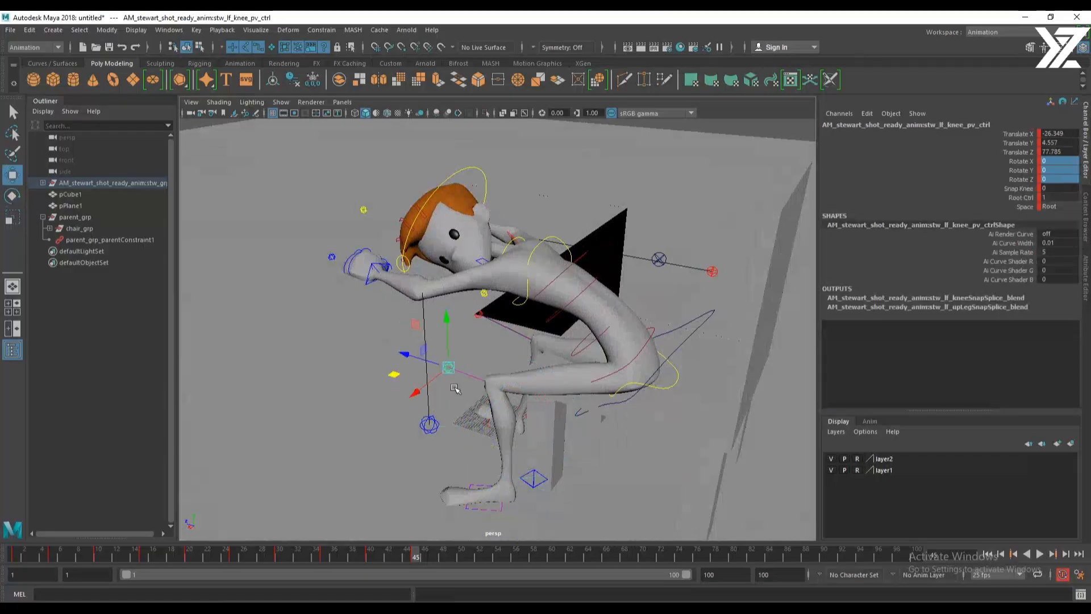
Shift the left knee pole vector control to about -32.8 in X at frame 45, and scrub the animation back to frame 1
drag(427, 385, 443, 378)
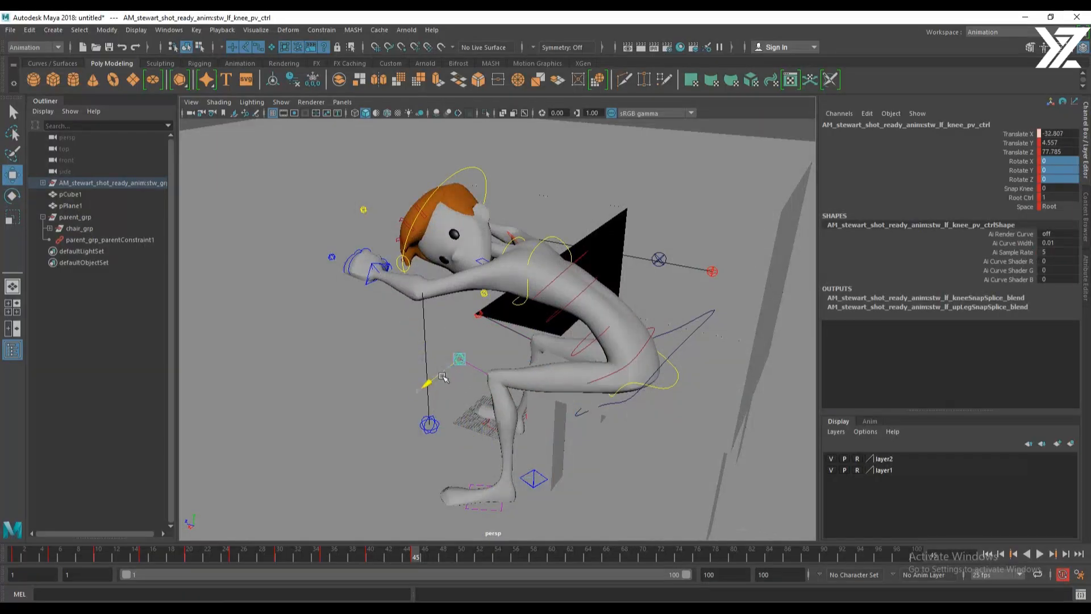
click(481, 314)
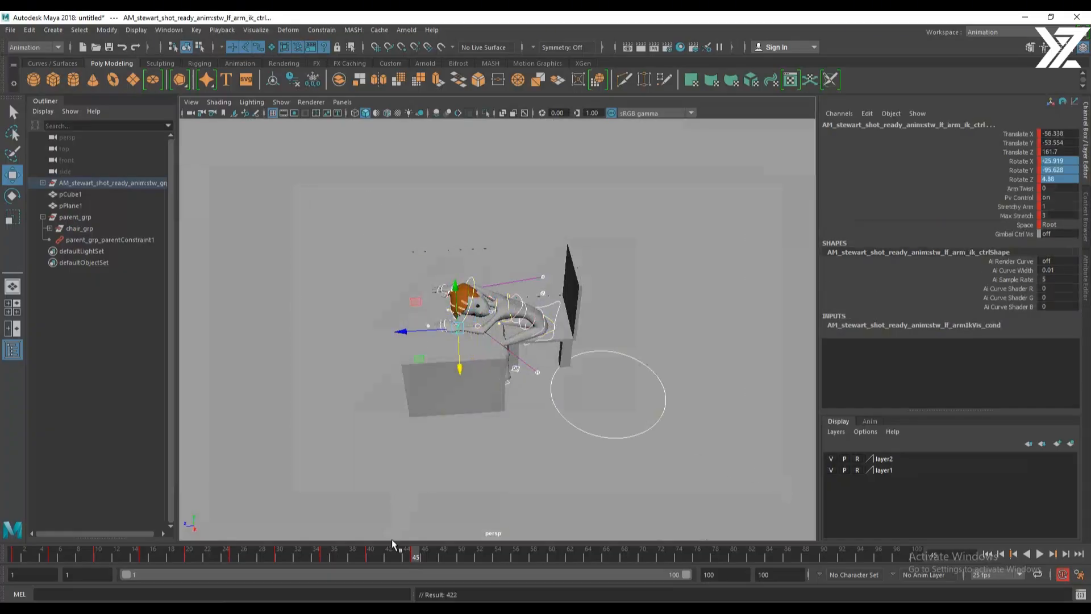
drag(413, 551, 1, 546)
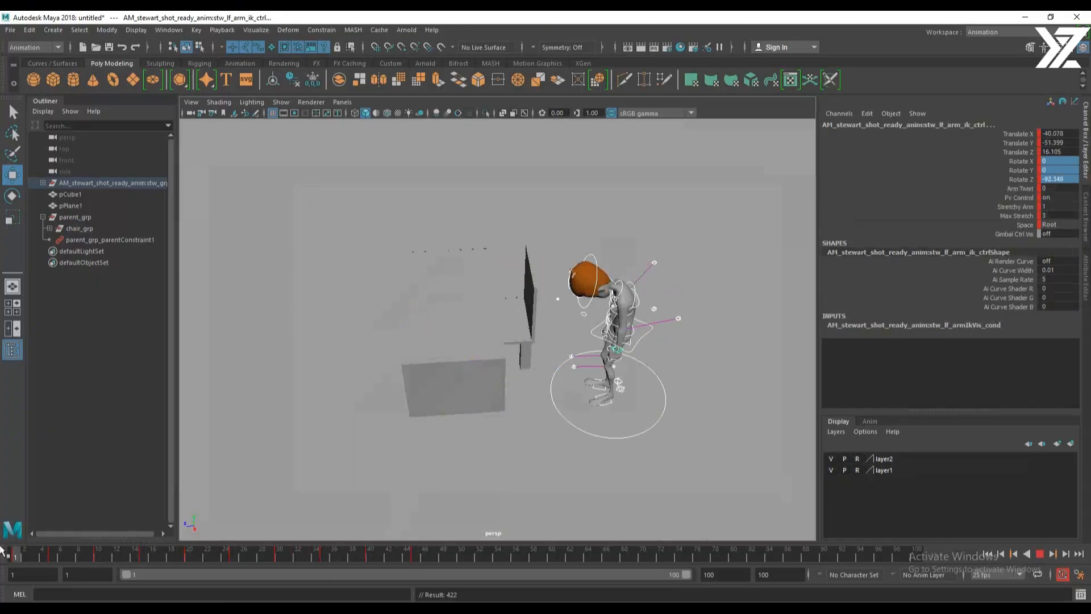
Turn on wireframe on shaded display for the character, box and chair in the perspective view
alt+middle_drag(647, 430, 496, 431)
alt+drag(497, 431, 557, 414)
alt+middle_drag(558, 414, 711, 418)
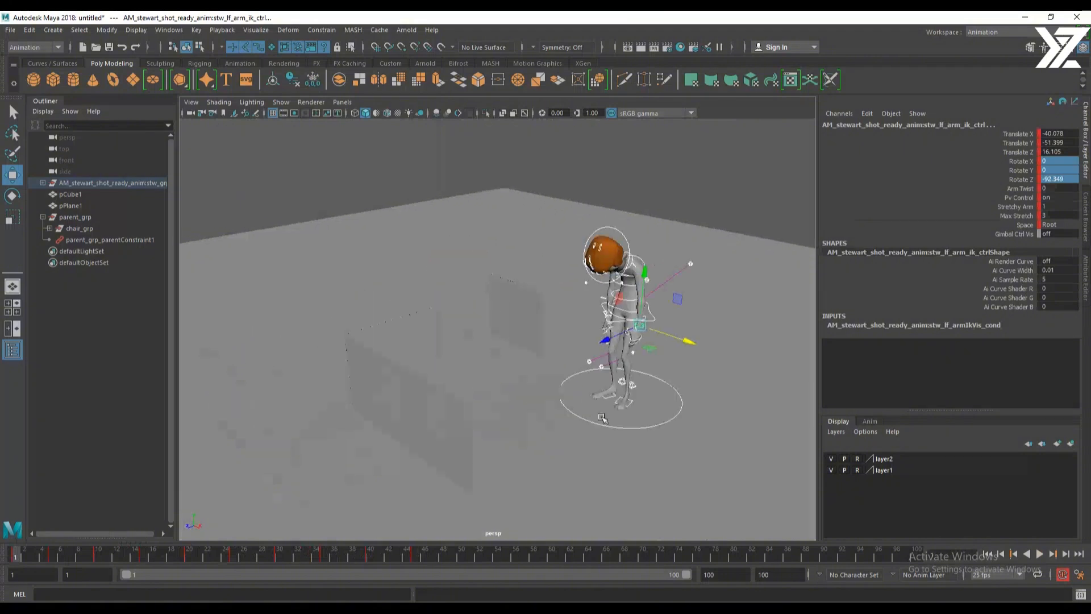
alt+drag(711, 418, 704, 435)
click(387, 114)
mouse_move(749, 392)
alt+mouse_down()
mouse_move(701, 339)
mouse_move(703, 353)
alt+mouse_up()
scroll(601, 408, up, 3)
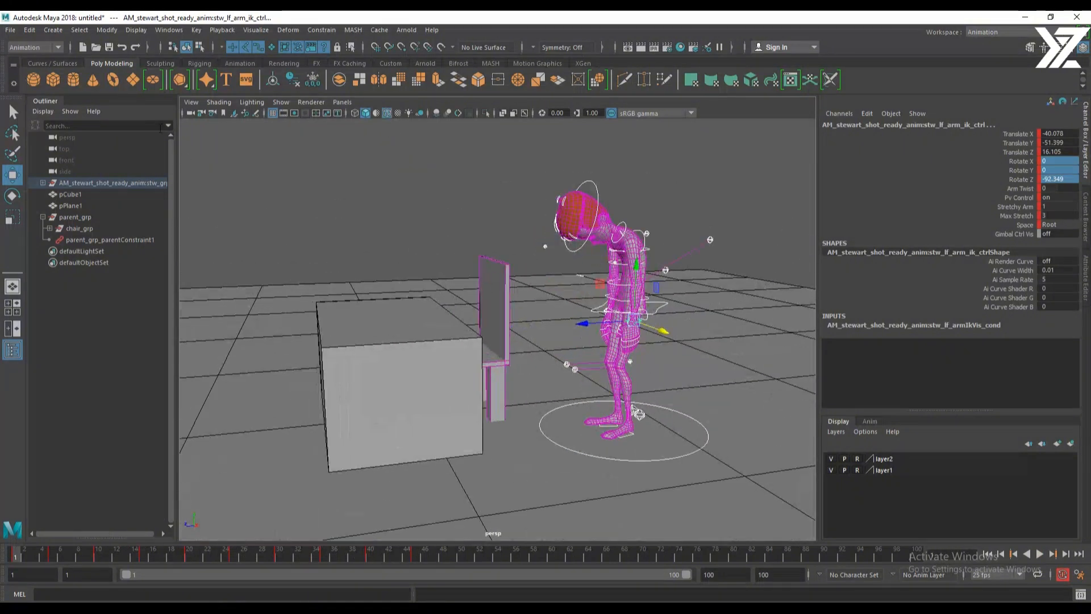
Create a new camera and look through it in the viewport
click(54, 30)
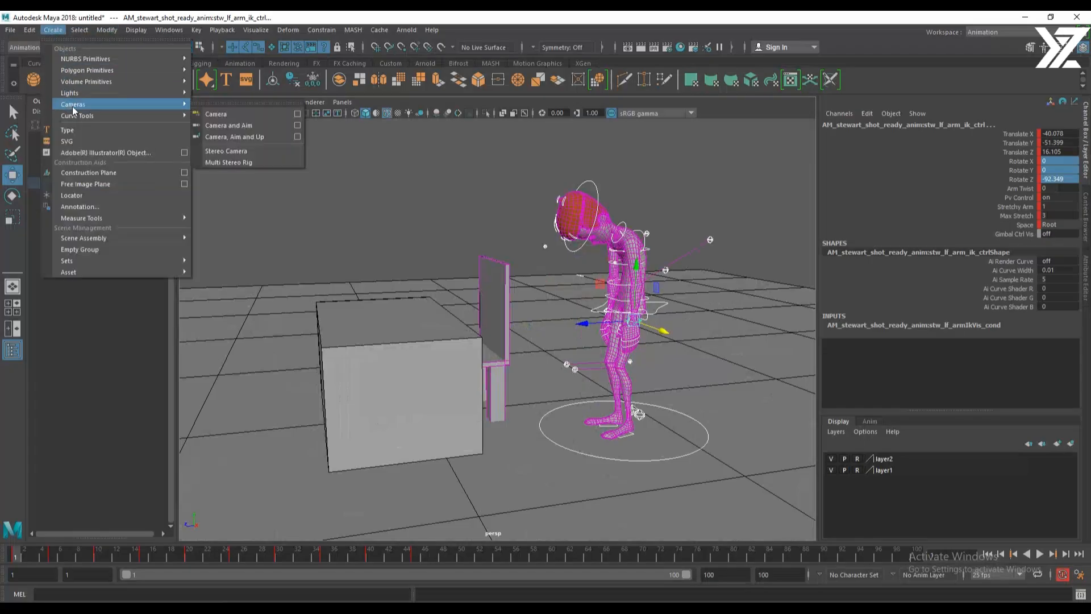
mouse_move(169, 105)
click(216, 114)
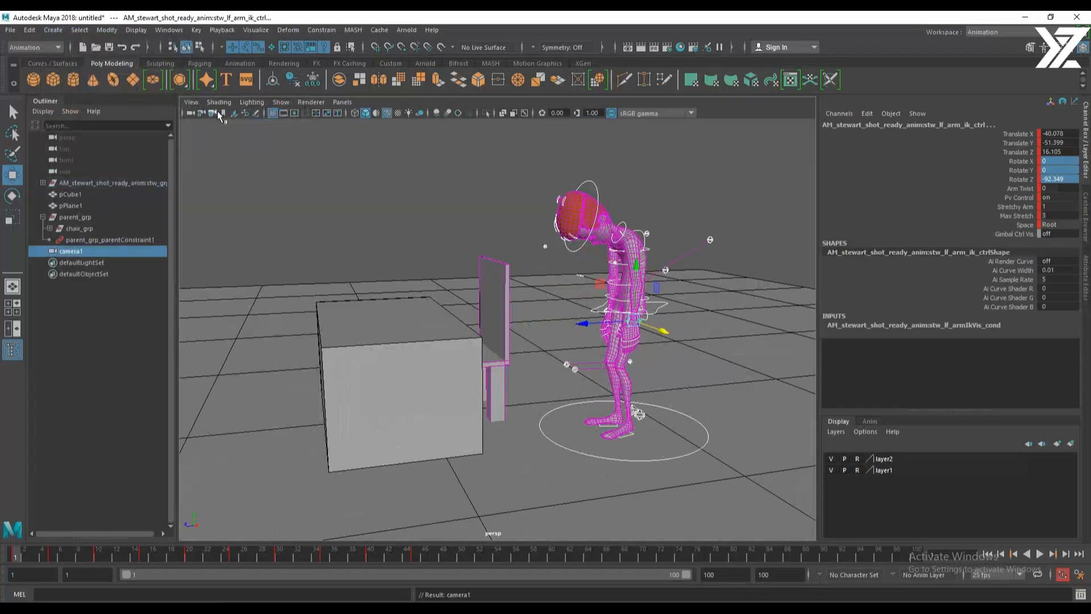
click(347, 104)
click(372, 149)
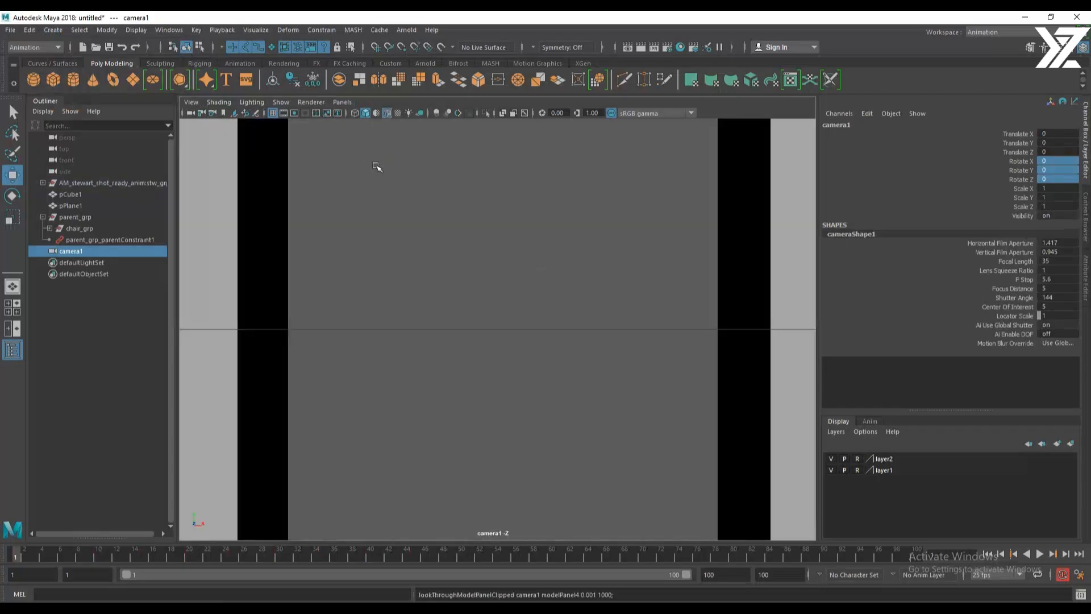
Frame the character, chair and box through the new camera with the resolution gate on, and preview the animation from frame 1
alt+right_drag(635, 333, 308, 308)
alt+right_drag(567, 309, 458, 304)
alt+middle_drag(458, 305, 449, 371)
alt+drag(585, 341, 474, 375)
click(305, 113)
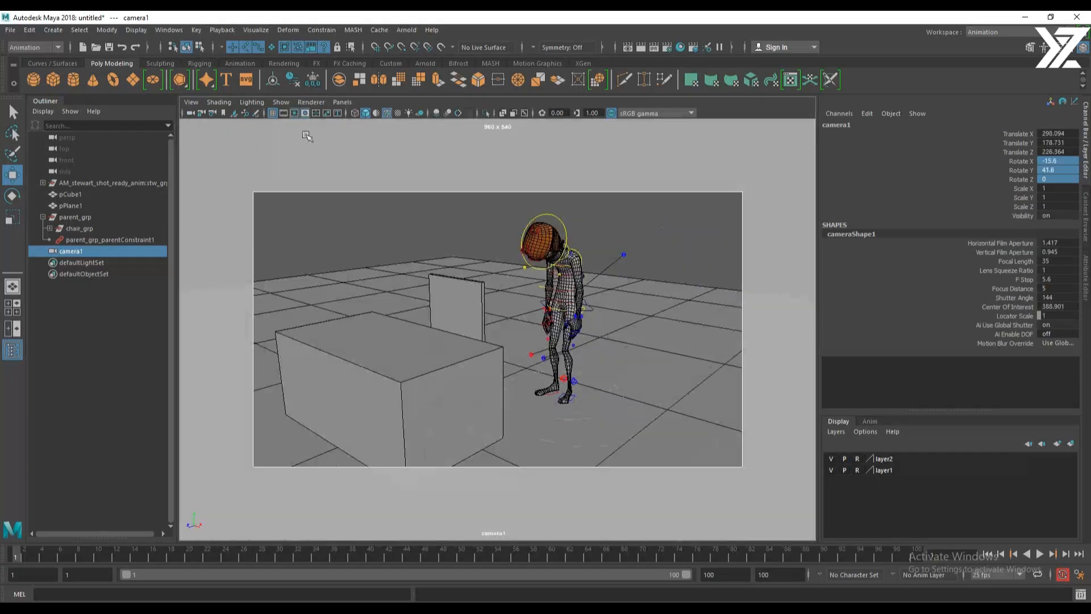
alt+right_drag(414, 343, 591, 371)
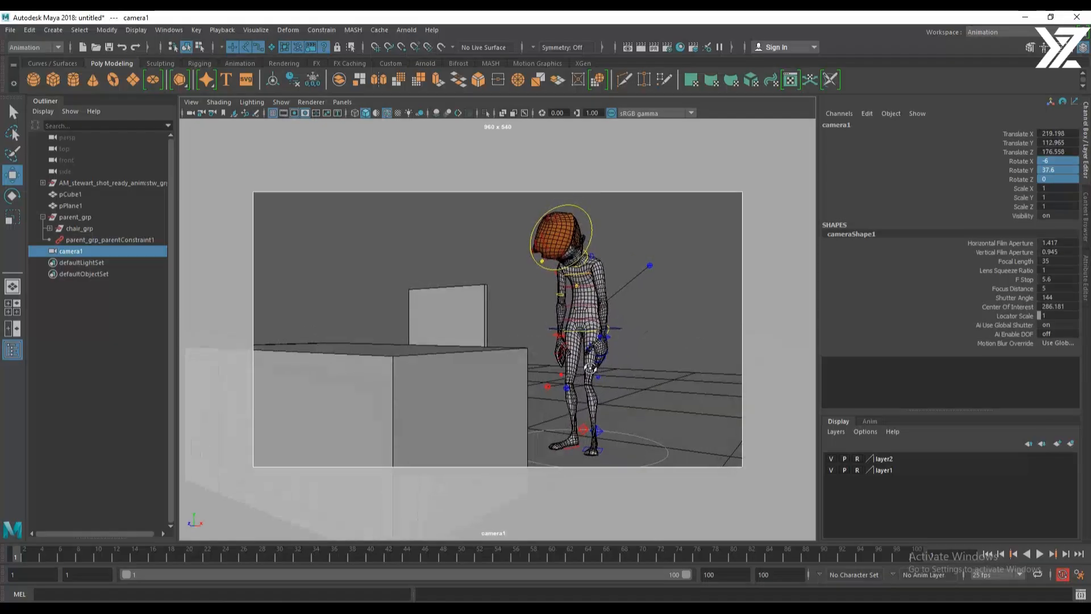
mouse_move(590, 368)
alt+mouse_down()
mouse_move(601, 378)
mouse_move(711, 370)
mouse_move(583, 374)
alt+mouse_up()
alt+drag(584, 375, 643, 379)
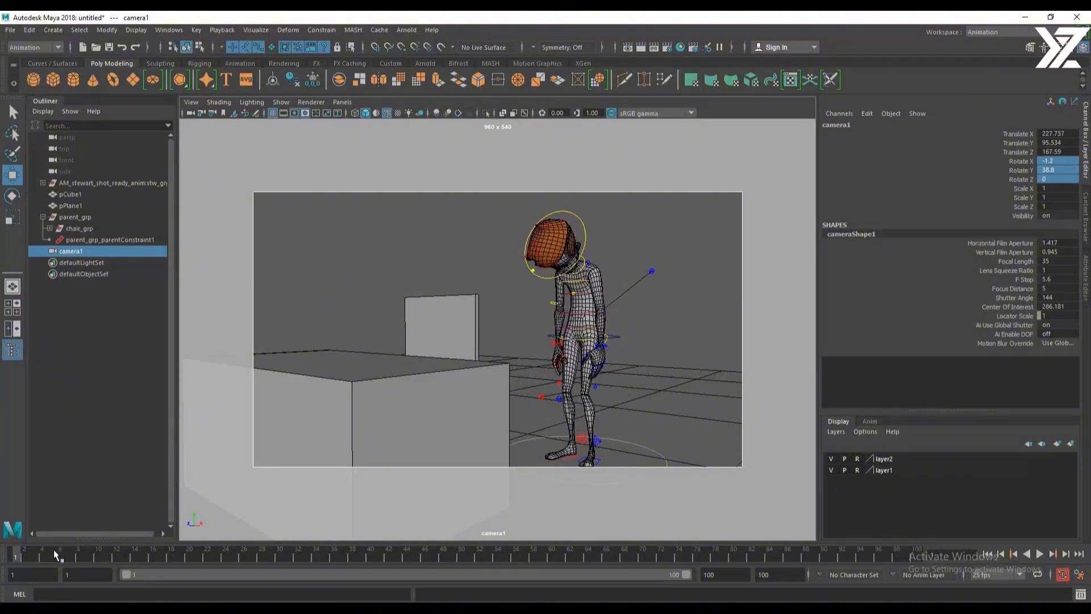
click(1040, 554)
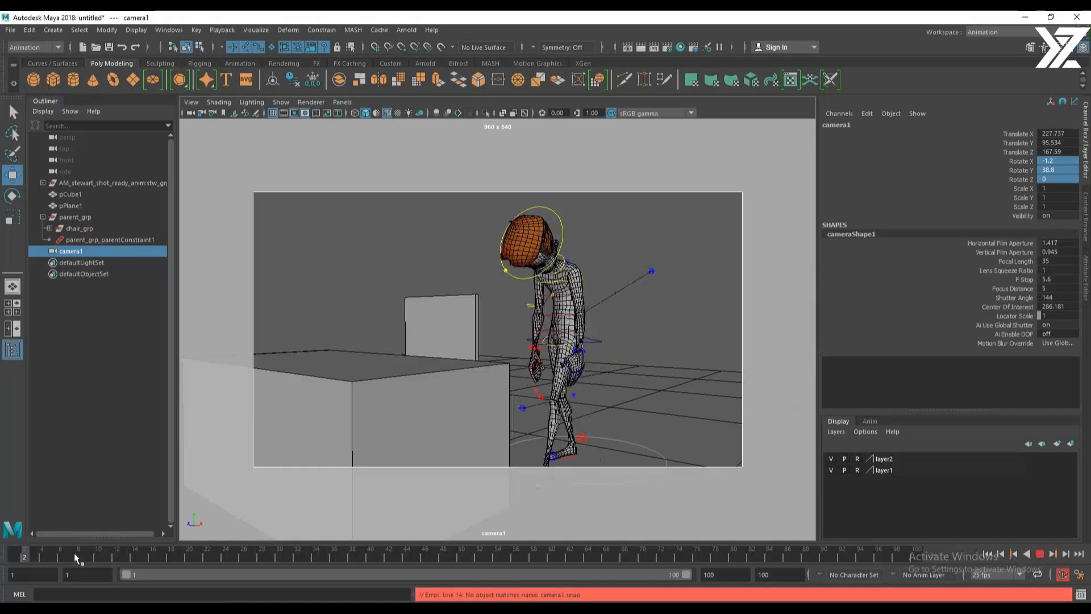
mouse_move(74, 555)
mouse_down()
mouse_move(480, 555)
mouse_move(11, 564)
mouse_move(428, 565)
mouse_move(14, 557)
mouse_up()
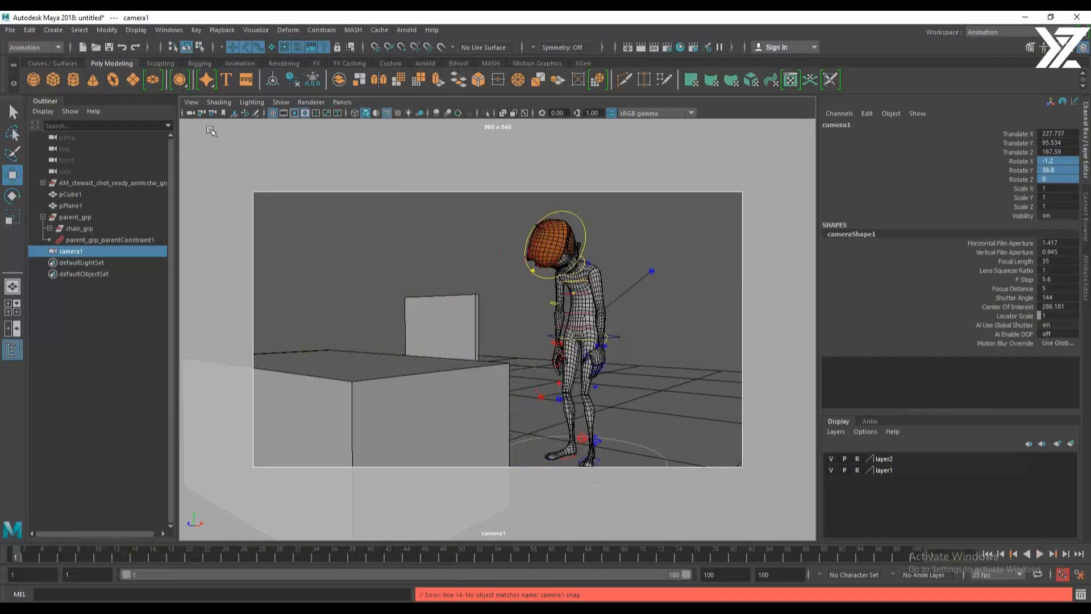
Rename the new camera as renderCam
double_click(71, 251)
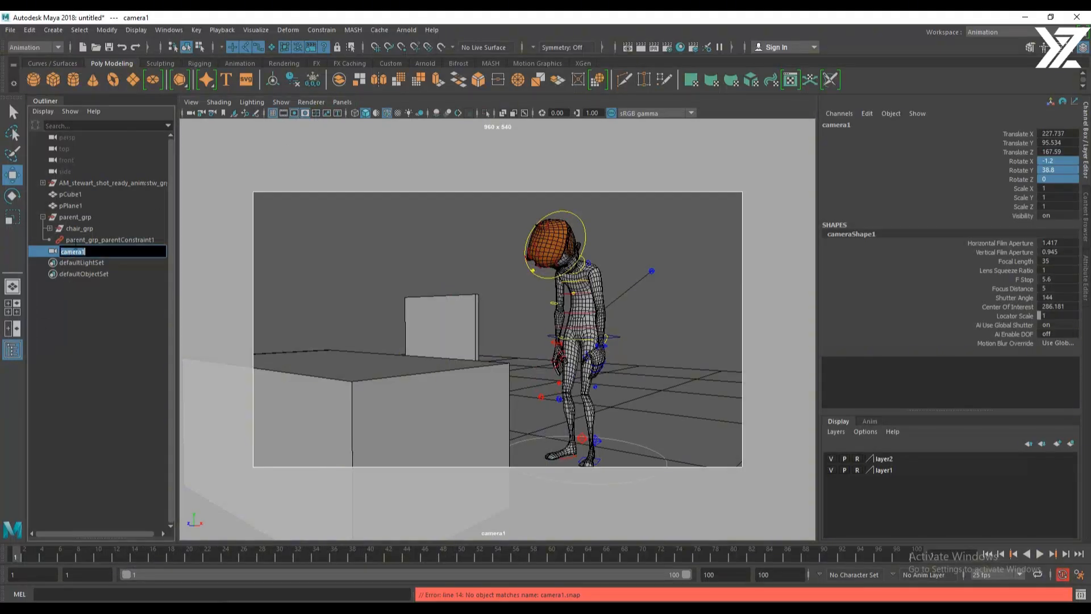
text(renderCam)
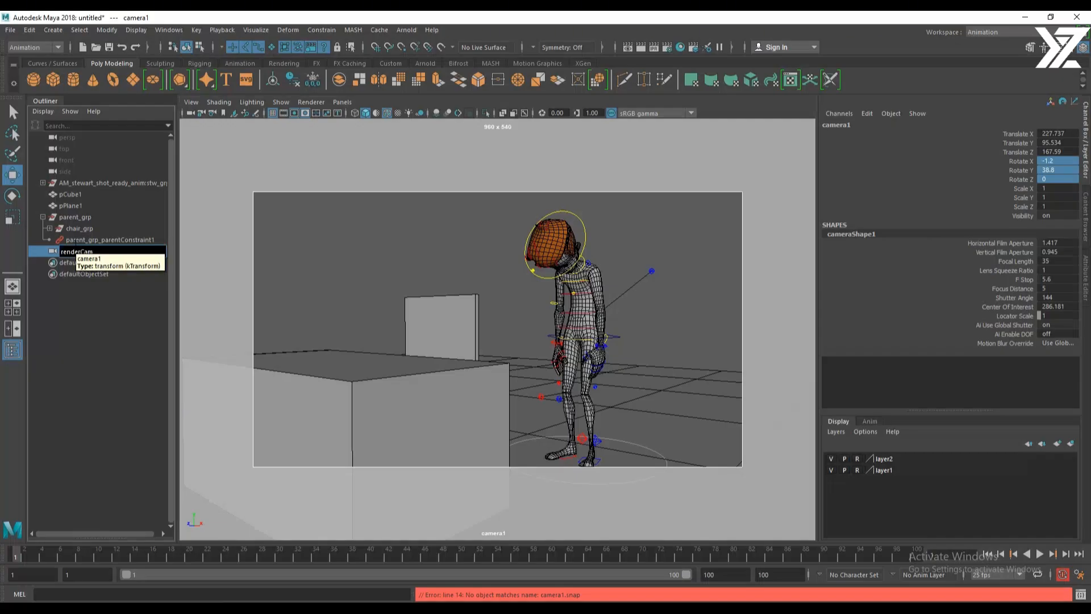
key(Return)
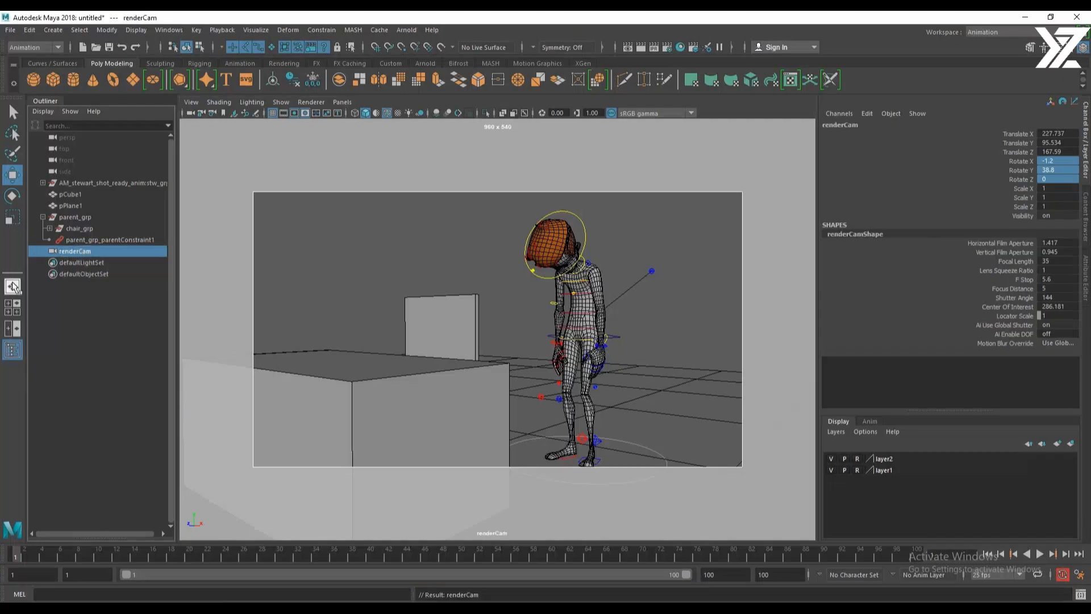
Switch to the Three Panes Split Top layout and show the persp camera in the pane beside the render camera
right_click(12, 306)
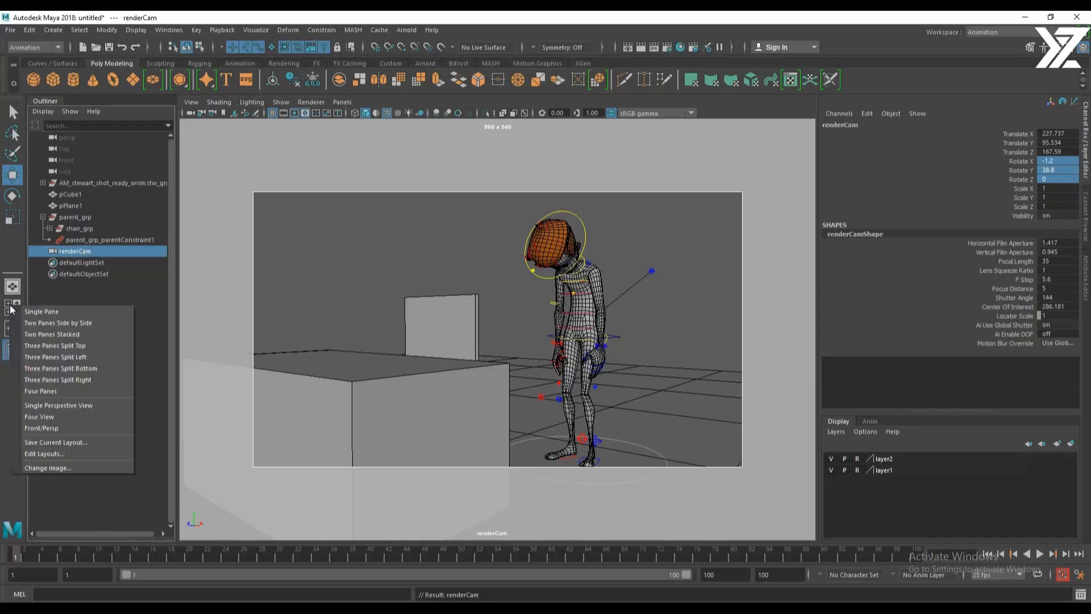
click(90, 346)
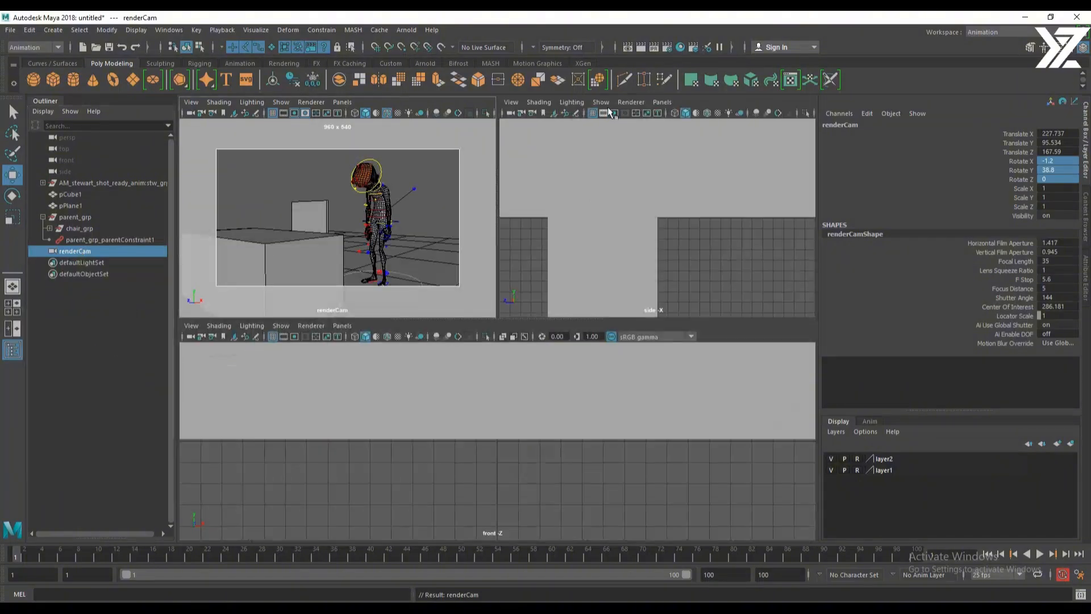
click(661, 101)
mouse_move(676, 112)
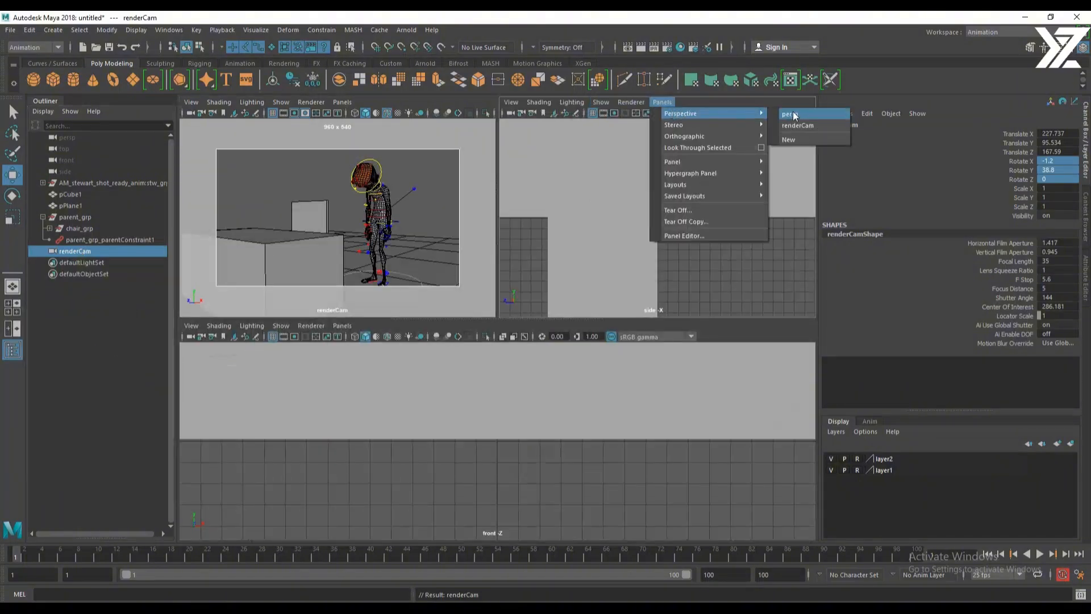
click(796, 113)
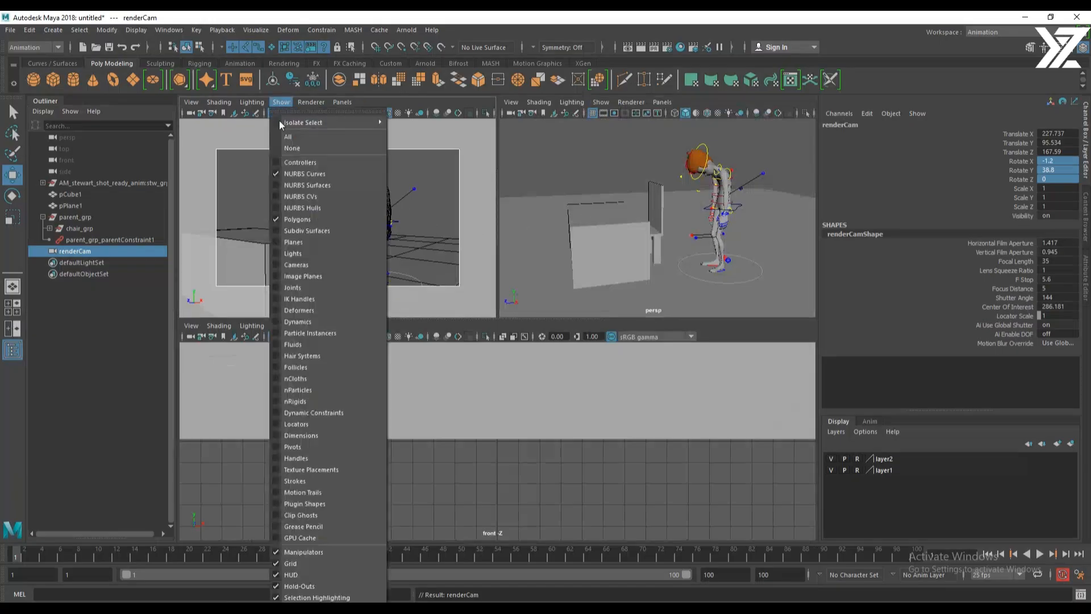
Hide NURBS curves in the renderCam view and clear the selection
click(280, 101)
click(295, 173)
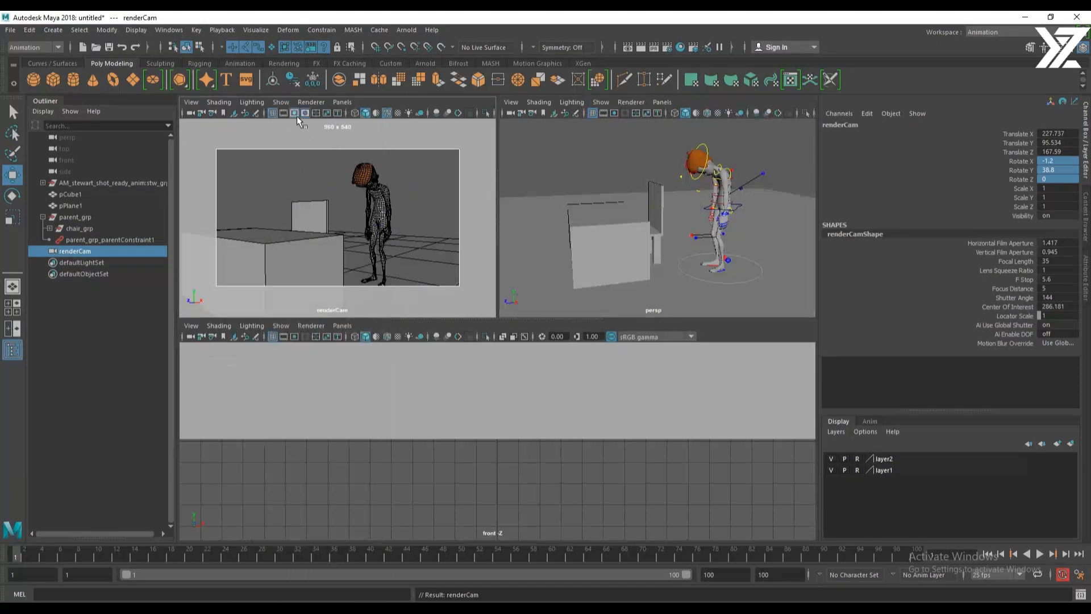
click(326, 172)
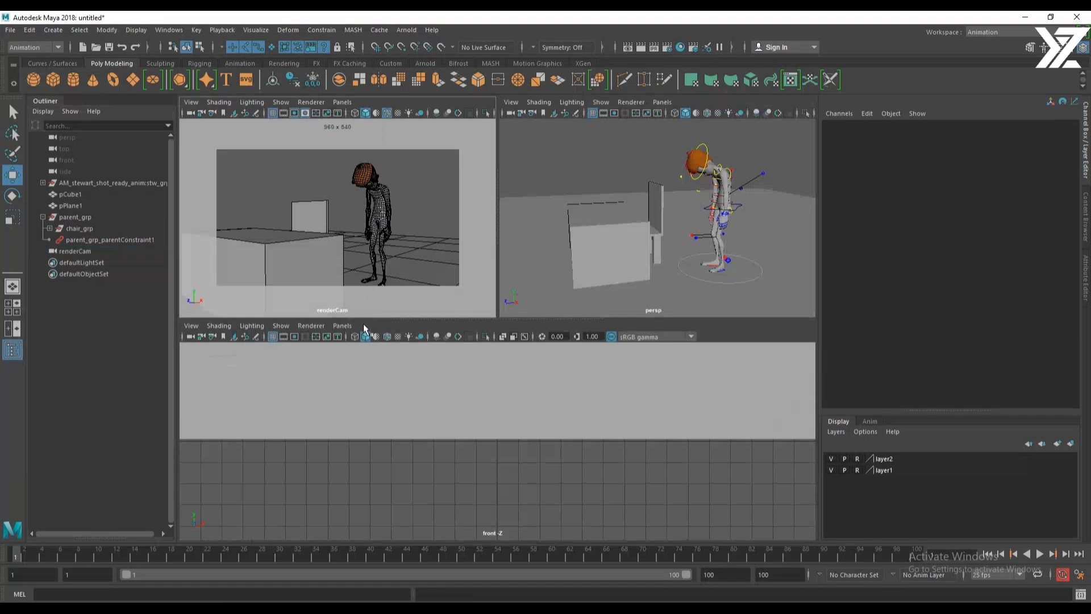
Replace the front view pane with the Graph Editor
click(340, 327)
mouse_move(364, 339)
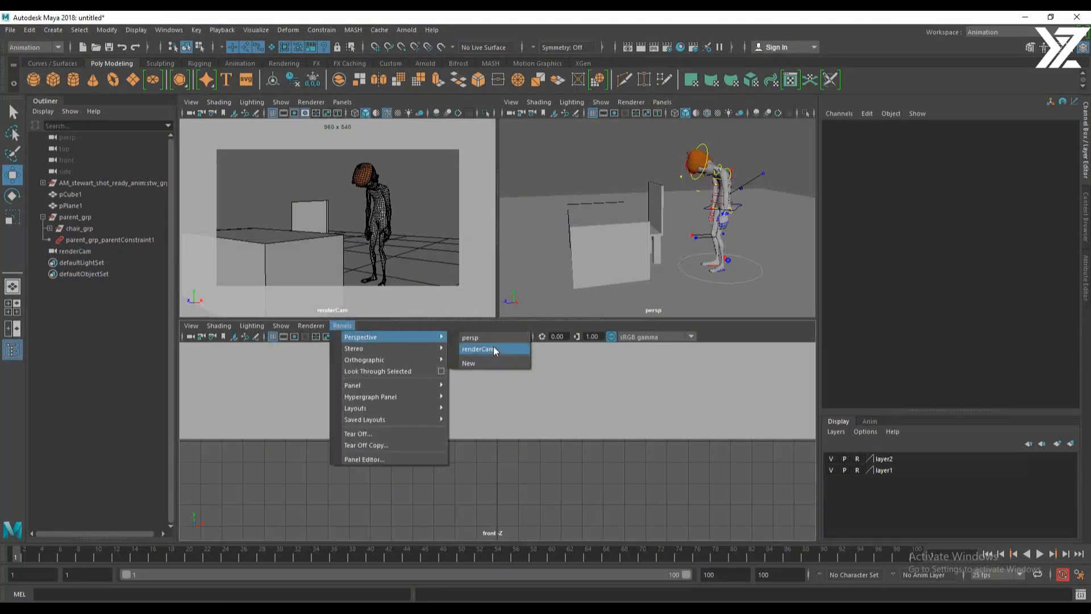
mouse_move(394, 386)
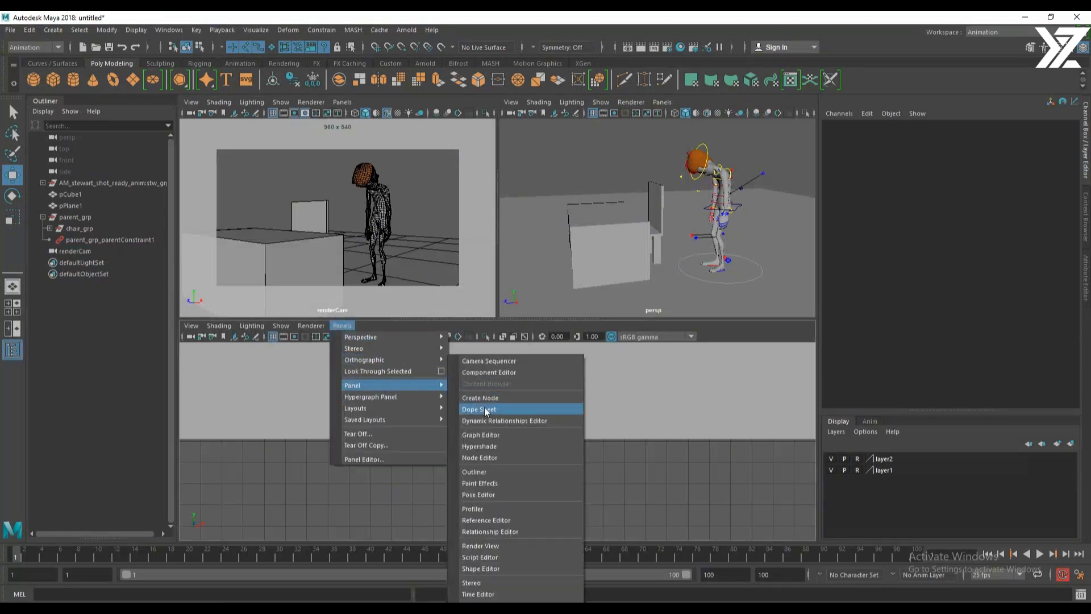
click(480, 434)
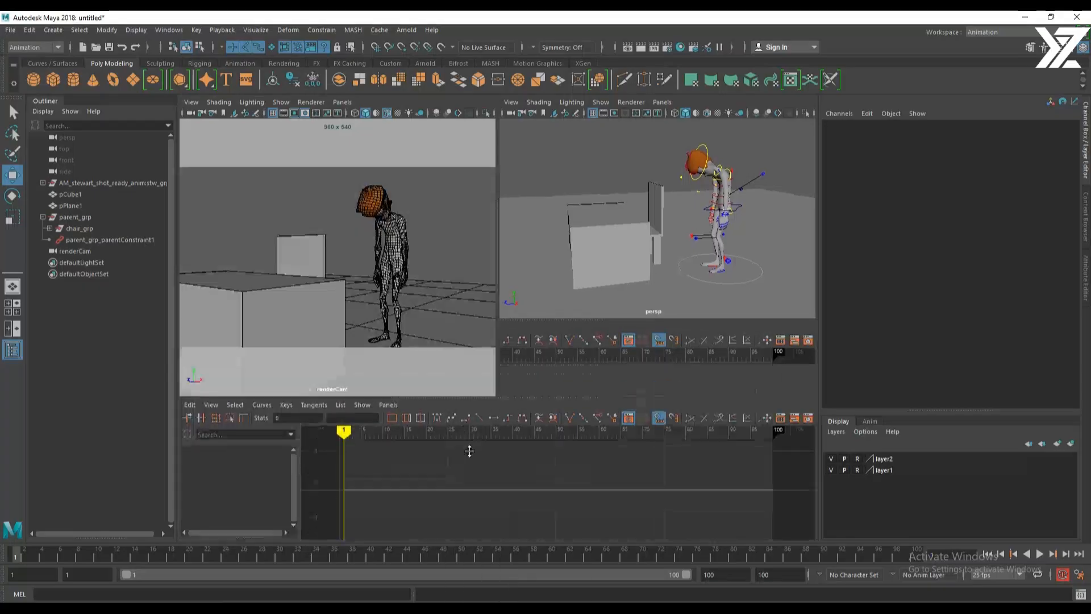
Collapse the Graph Editor pane, hide the Outliner and resize the renderCam and persp views to share the freed space
drag(470, 452, 458, 537)
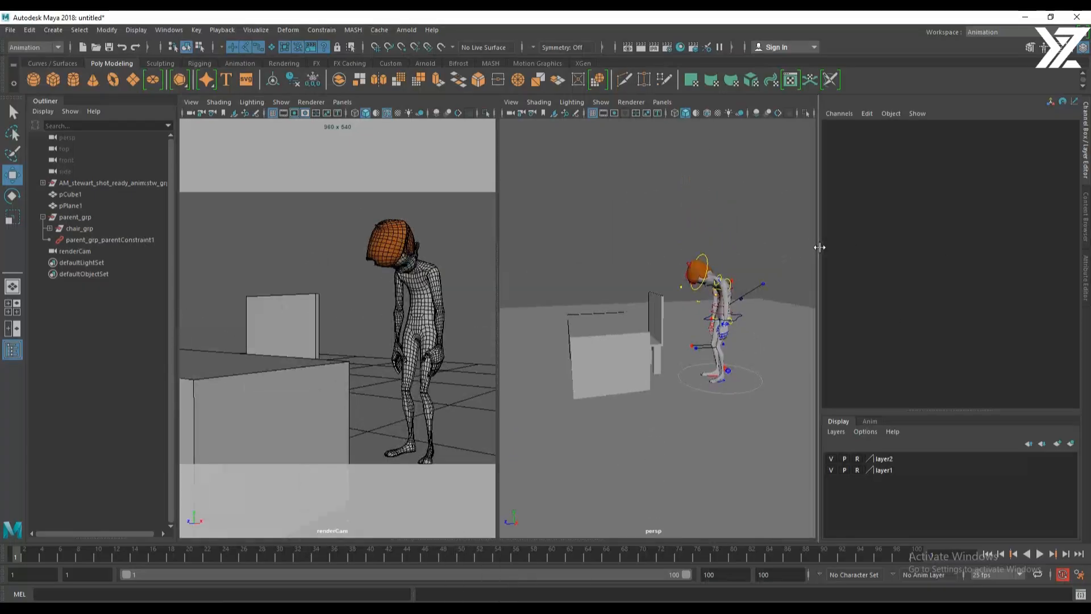
drag(819, 247, 999, 237)
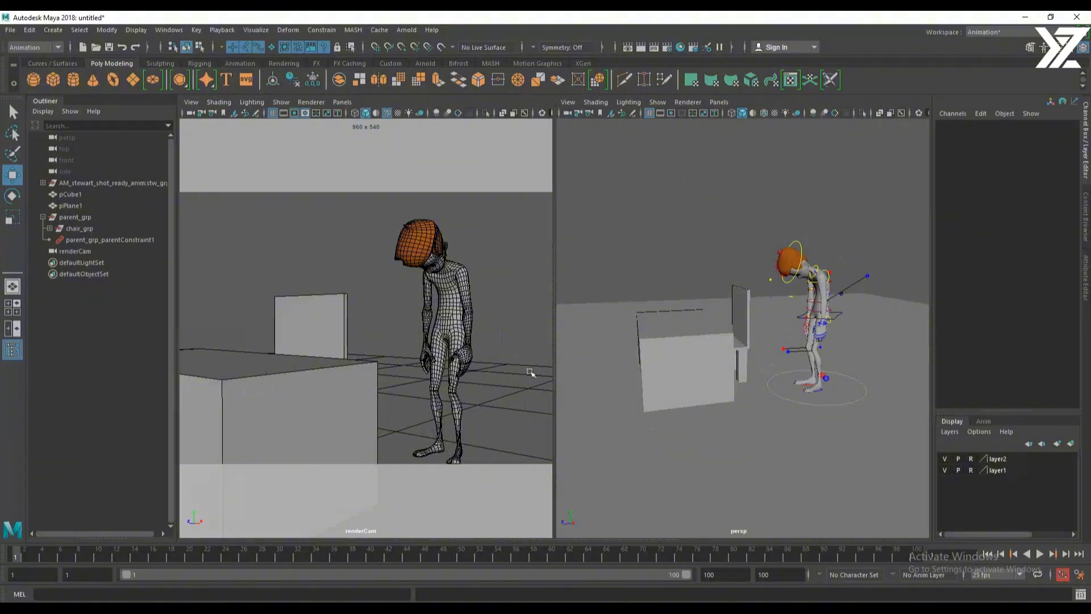
drag(555, 341, 694, 303)
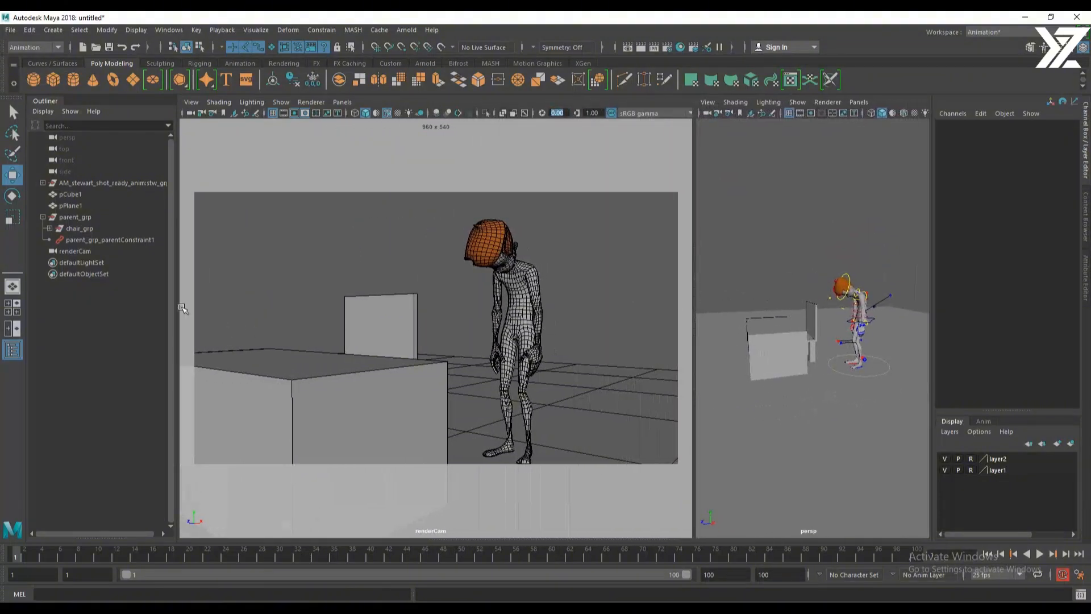
drag(176, 302, 14, 302)
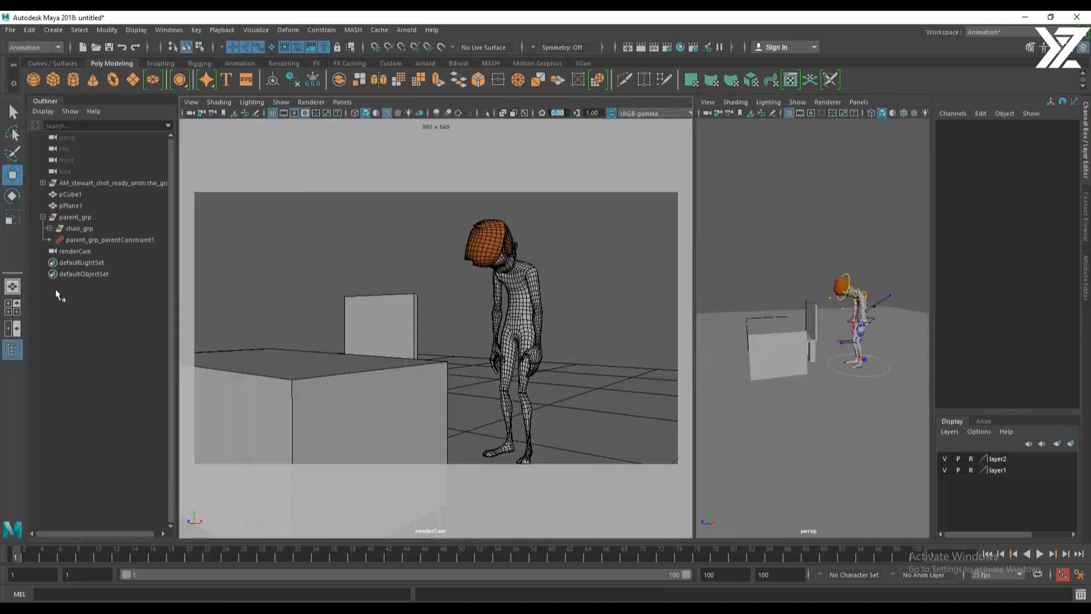
click(13, 349)
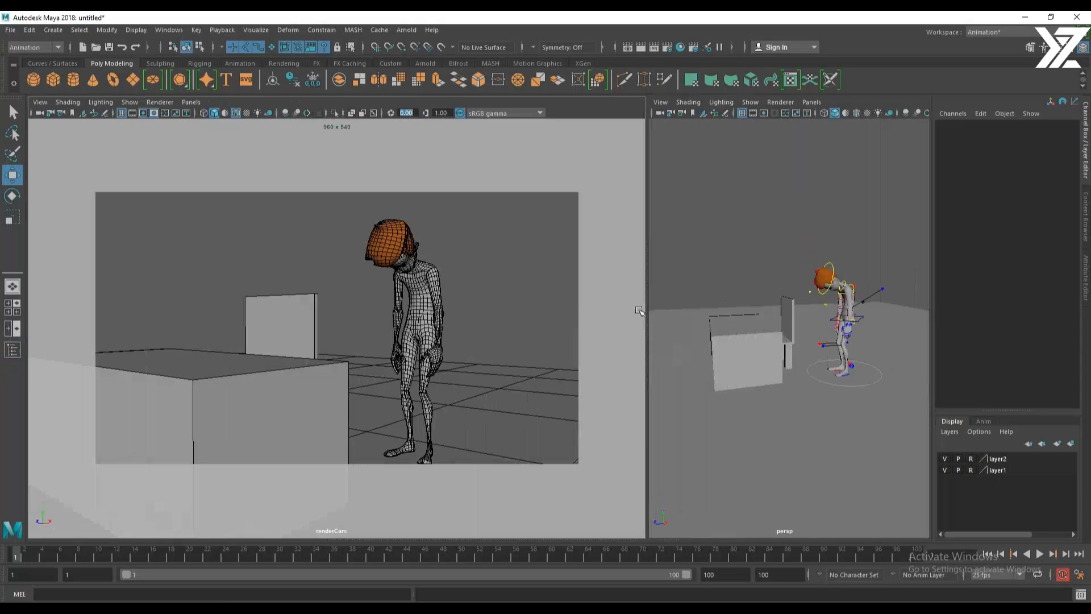
drag(648, 311, 520, 309)
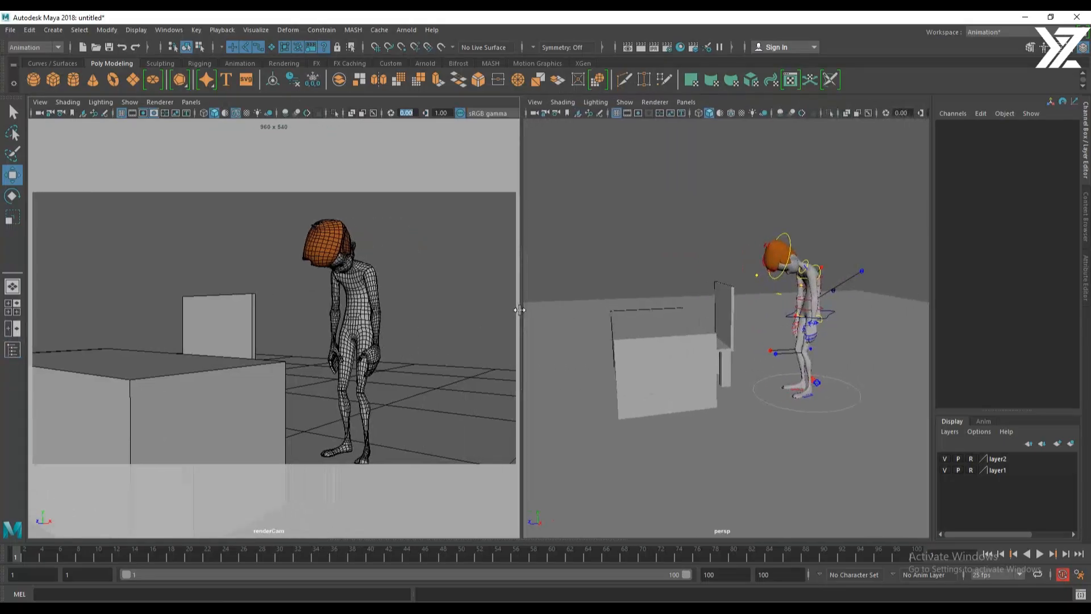
mouse_move(780, 443)
alt+middle_down()
mouse_move(745, 445)
mouse_move(768, 445)
alt+middle_up()
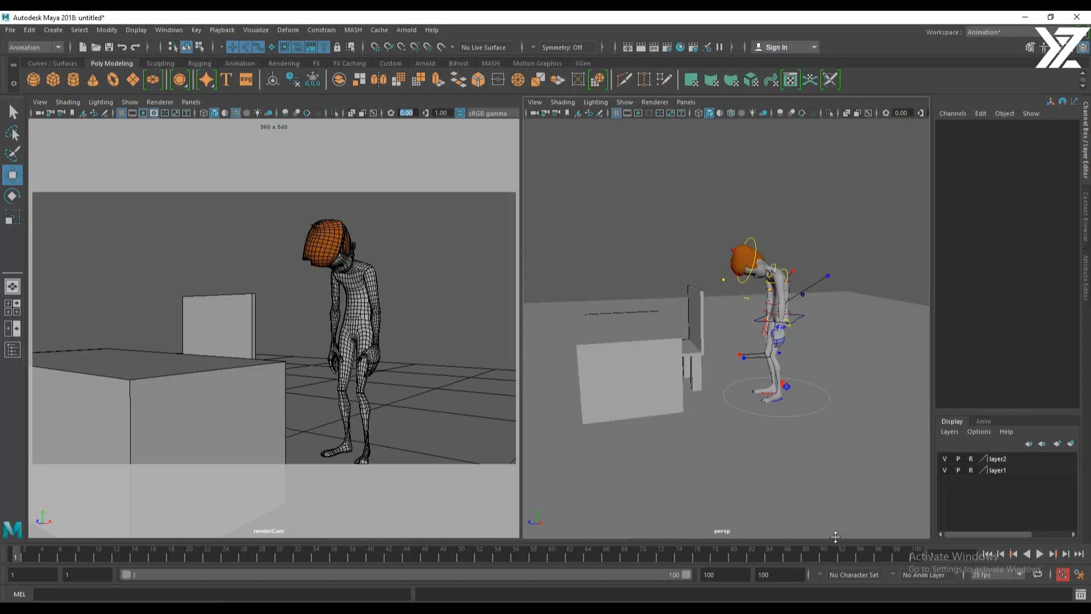
Show only polygons and NURBS curves in the persp view and select all of the character's controls
drag(637, 201, 931, 549)
alt+drag(749, 477, 774, 486)
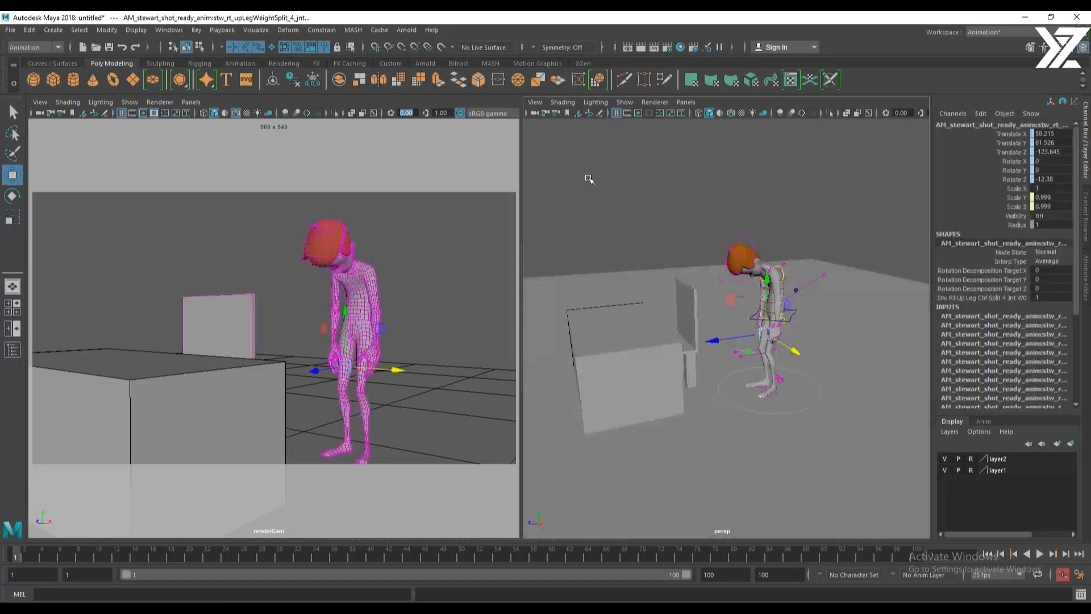
click(624, 104)
click(631, 147)
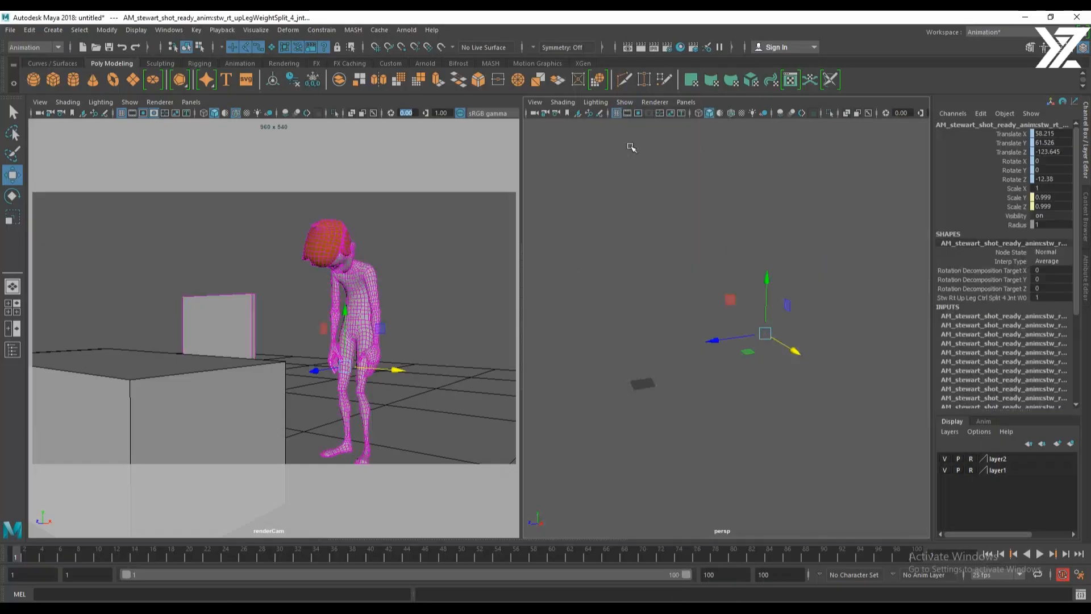
click(625, 102)
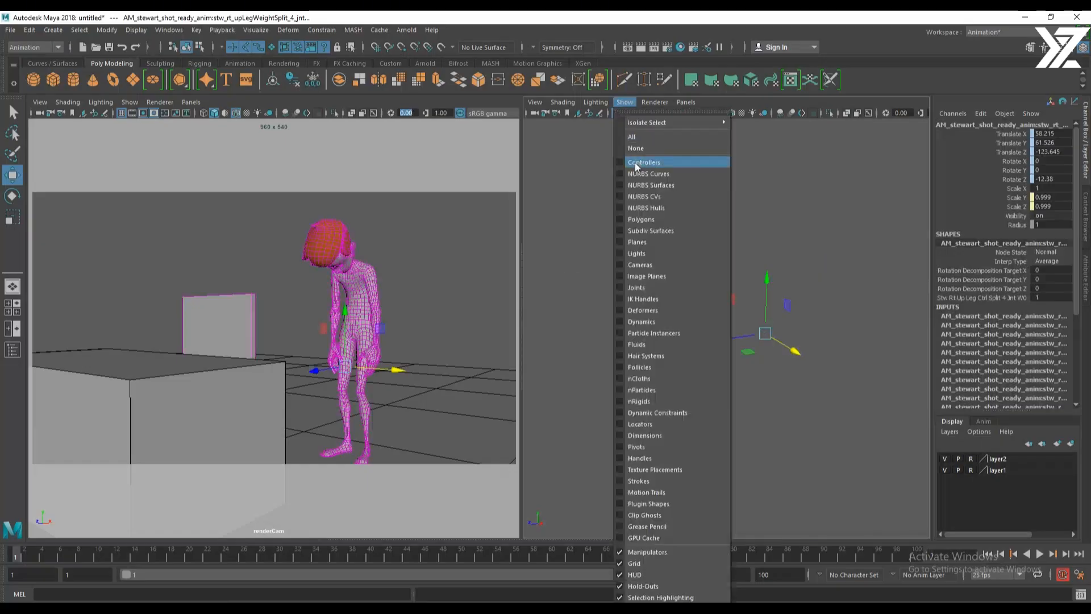
click(647, 220)
click(625, 102)
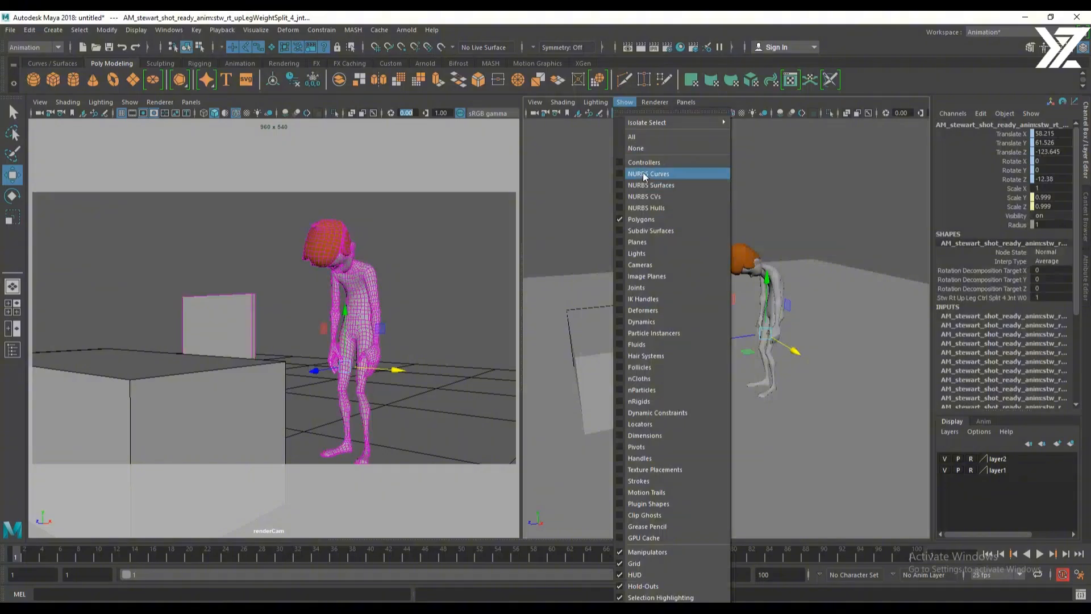
click(645, 174)
click(625, 165)
drag(624, 163, 884, 487)
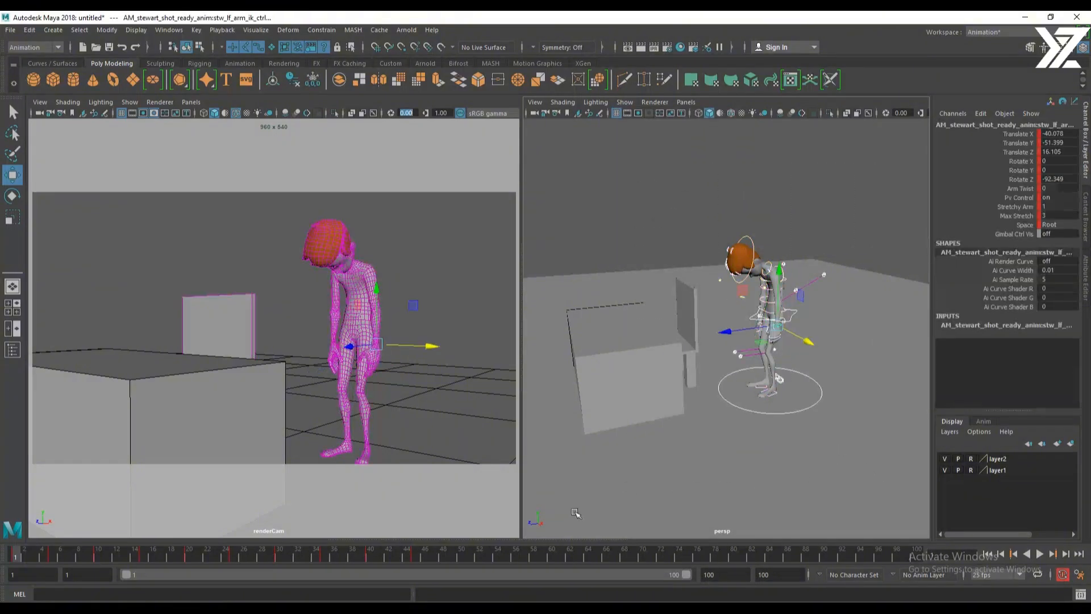
Play back the blocked animation to review its timing and return to frame 1
key(alt+v)
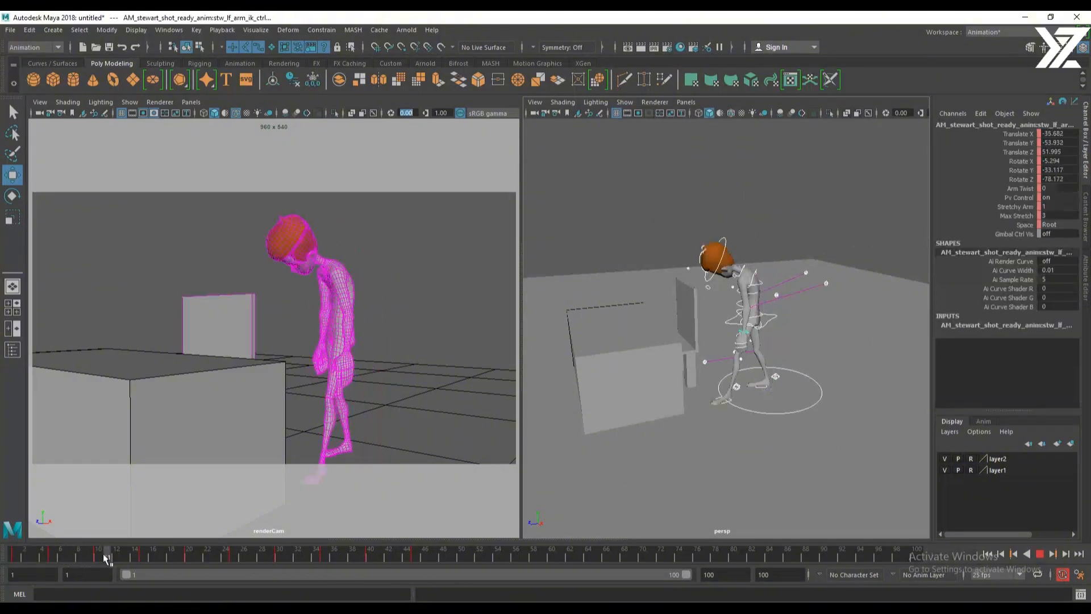
mouse_move(103, 555)
mouse_down()
mouse_move(49, 555)
mouse_move(190, 555)
mouse_move(28, 557)
mouse_up()
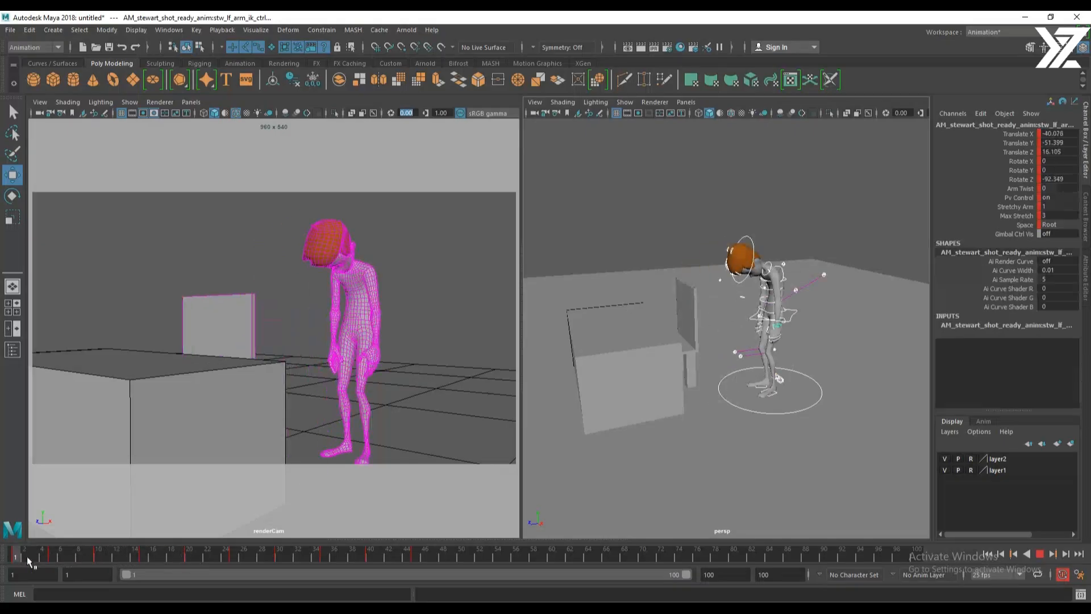
click(1039, 554)
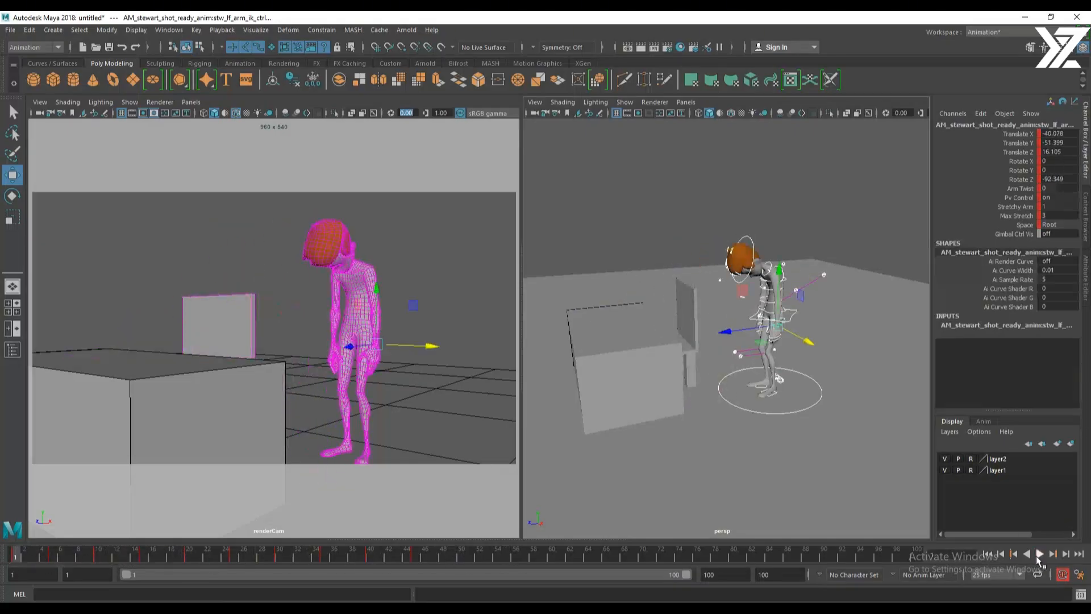
click(1039, 555)
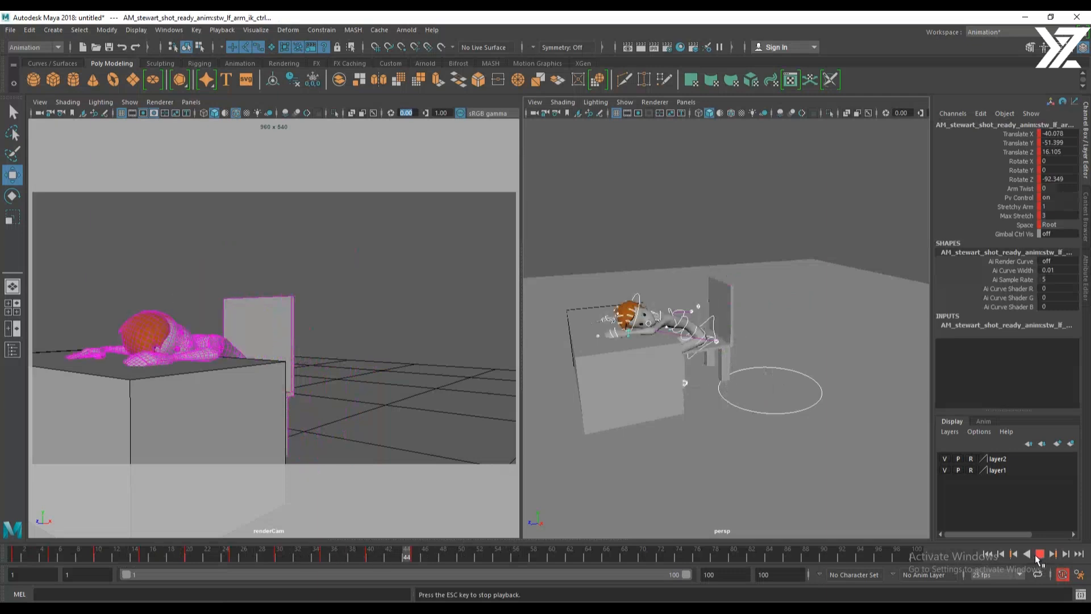
click(1036, 556)
click(13, 561)
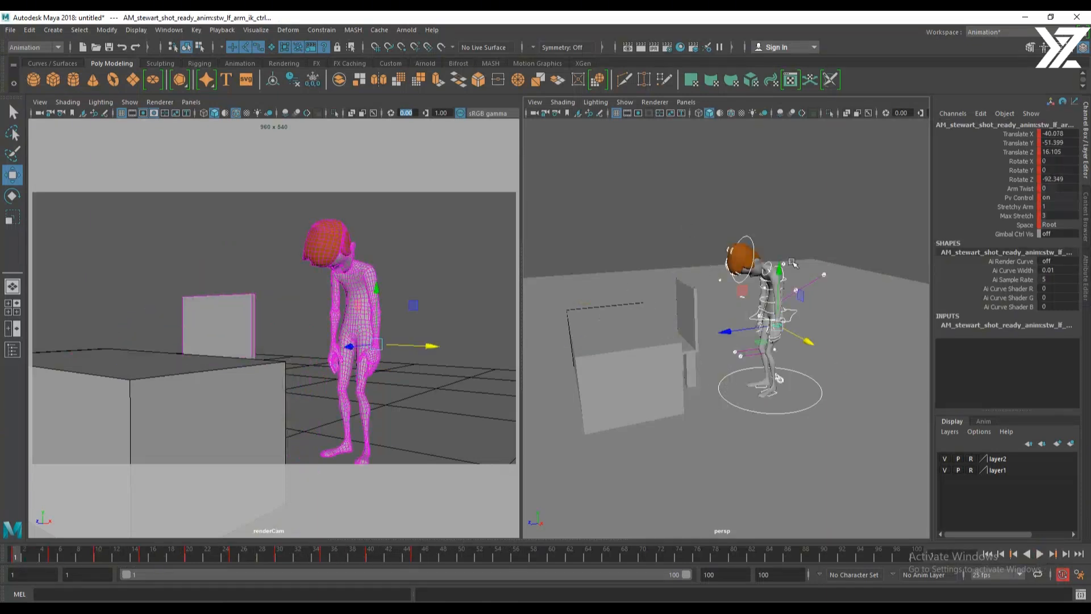
Move the selected controls' keys from frame 5 onward so they start at frame 50
click(34, 558)
shift+drag(55, 557, 424, 556)
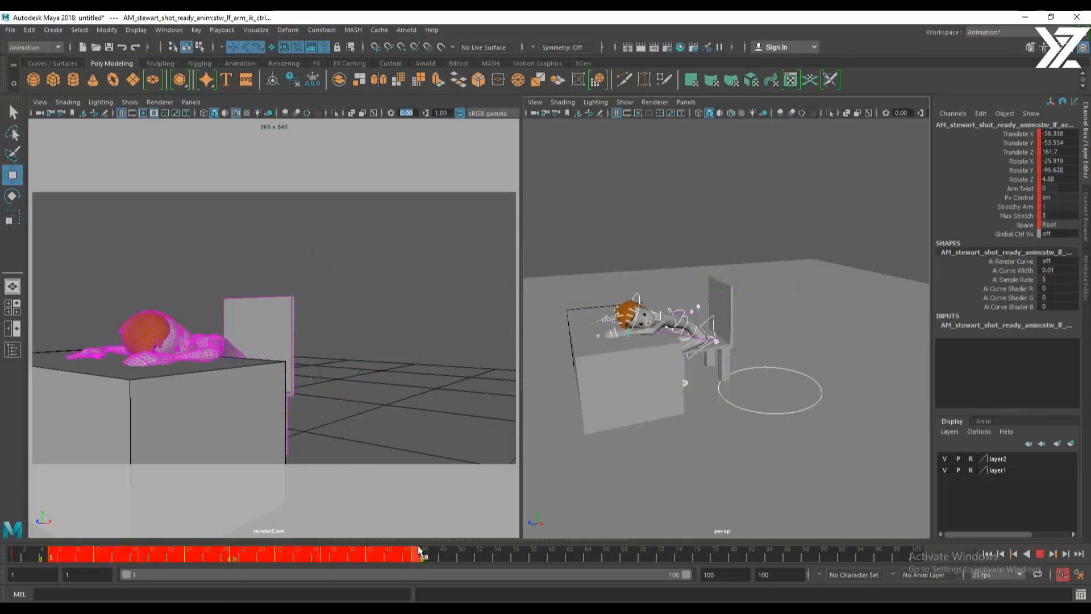
drag(232, 562, 398, 561)
drag(472, 562, 643, 570)
Play and scrub the animation from the opening standing pose to frame 55 to check the shifted key timing
key(alt+v)
click(249, 555)
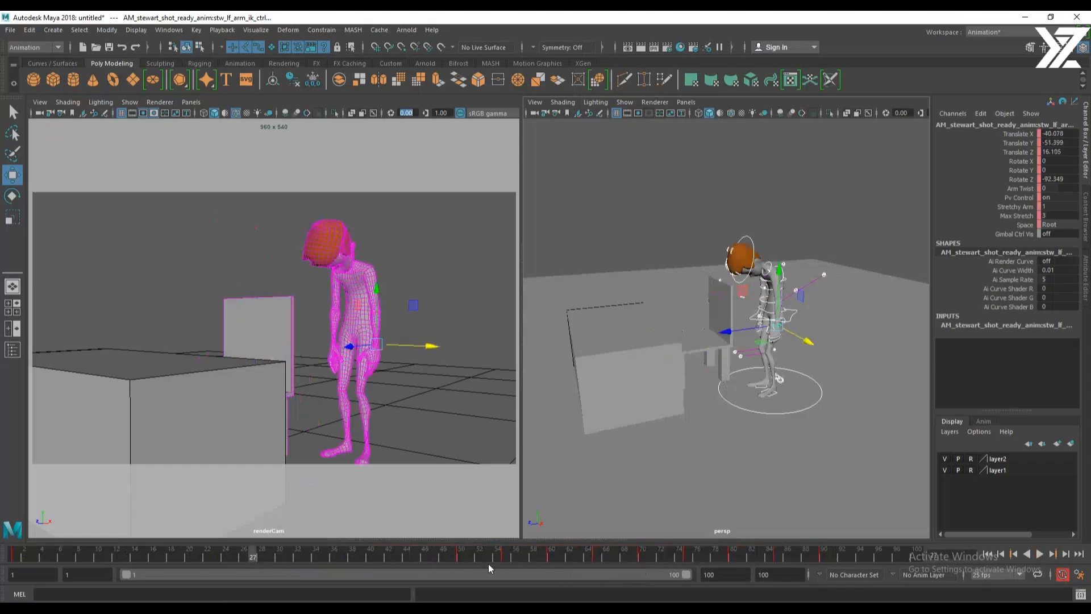
key(alt+v)
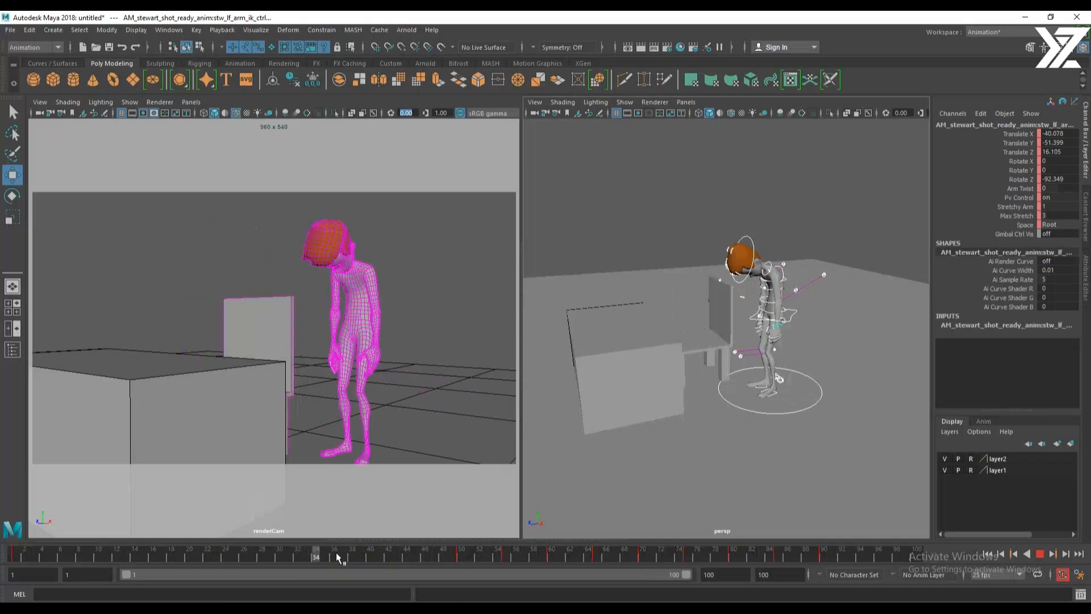
drag(59, 557, 24, 554)
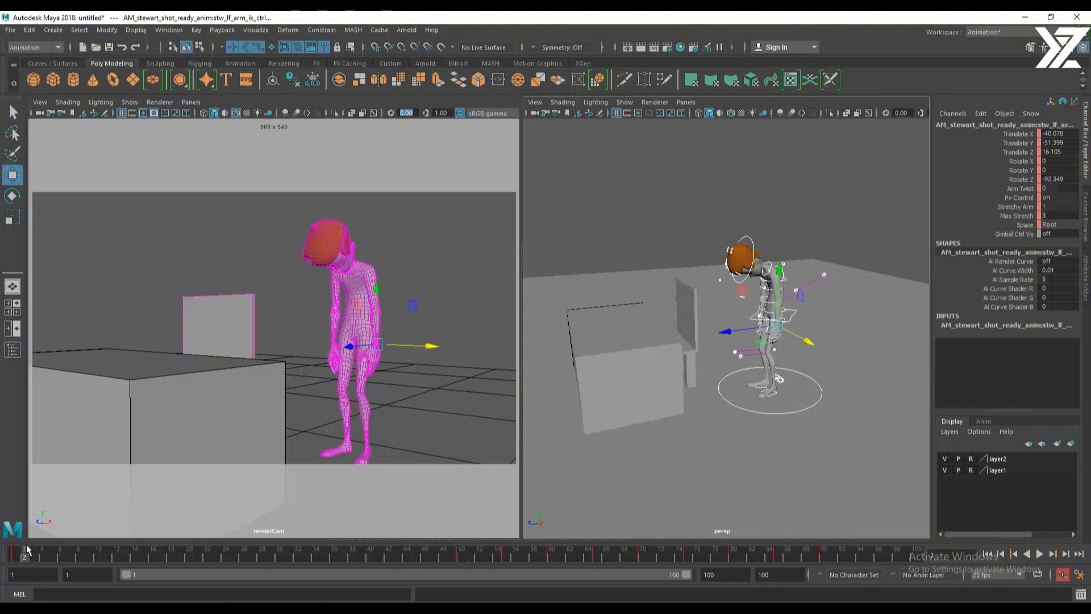
drag(29, 558, 509, 584)
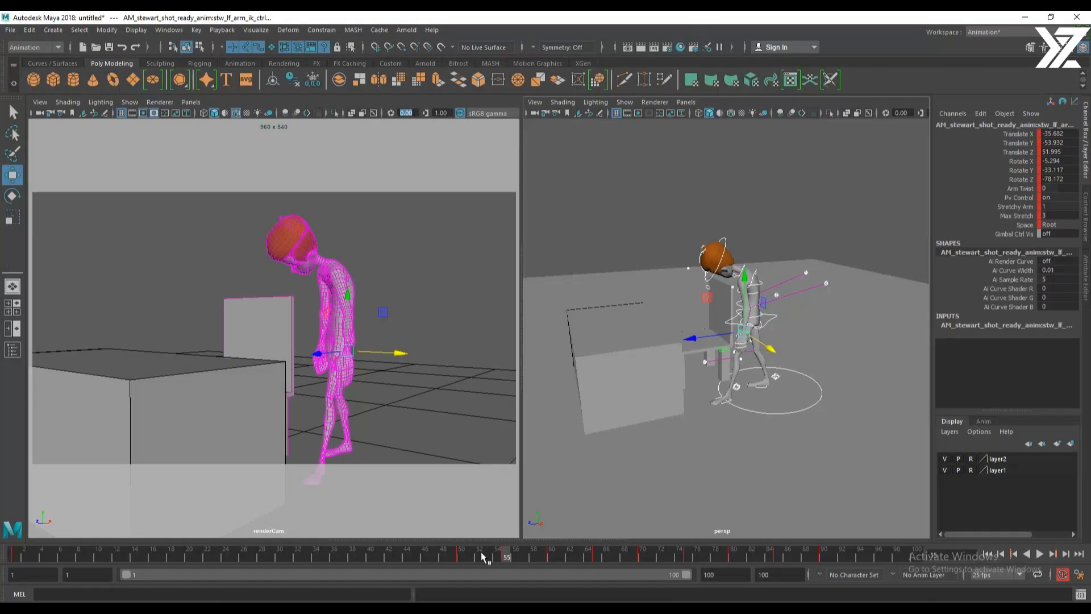
drag(487, 554, 463, 555)
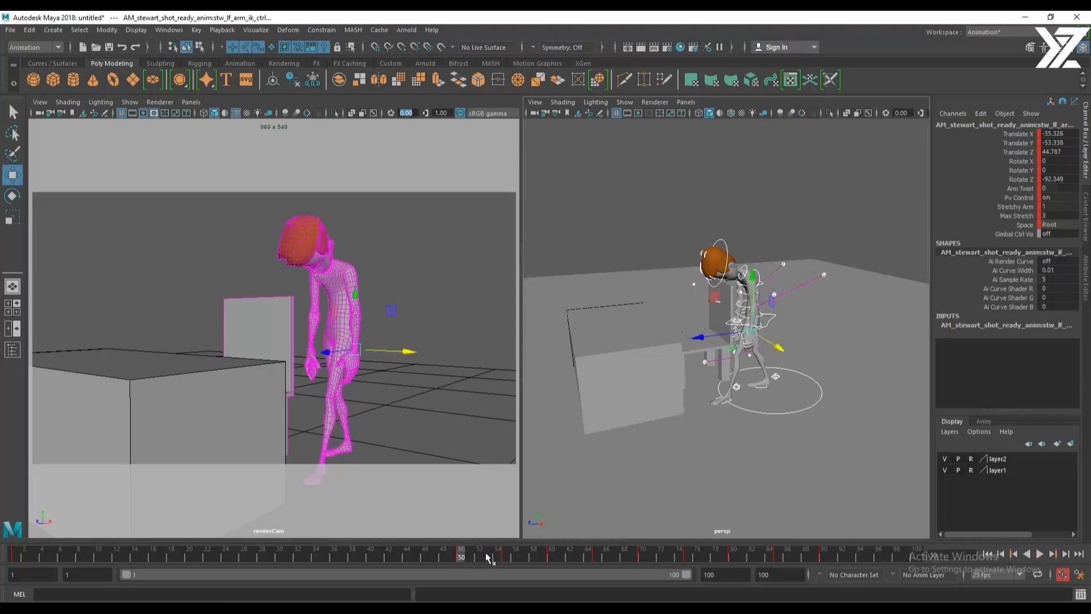
click(504, 560)
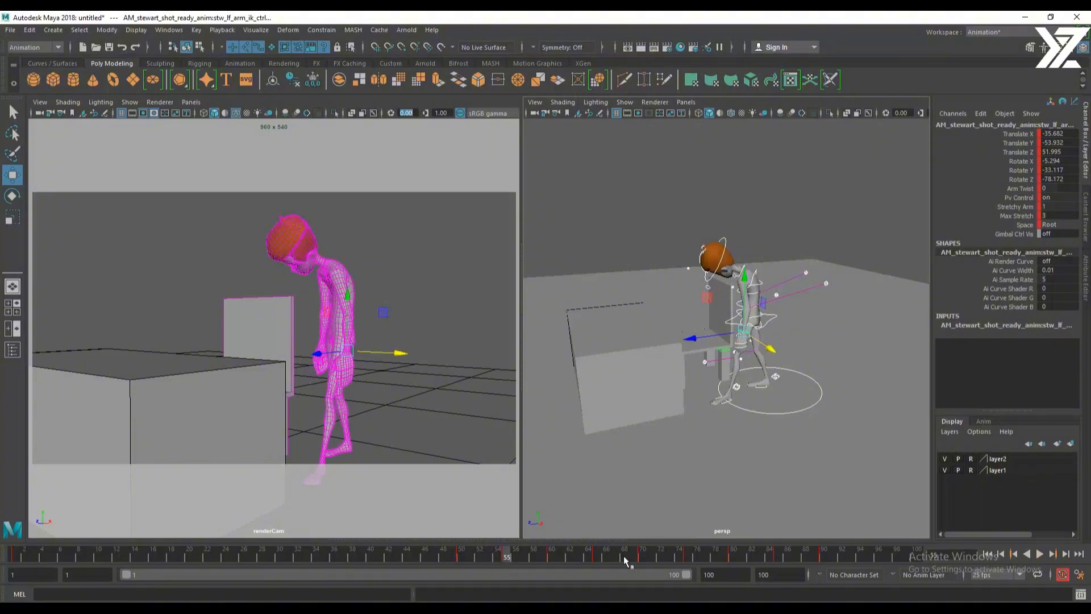
Extend the animation range to end at frame 500
double_click(697, 575)
text(500)
key(Return)
Shorten the visible playback range to frame 188 and move the block of keys from frame 54 onward to start at frame 72
shift+drag(114, 555, 181, 557)
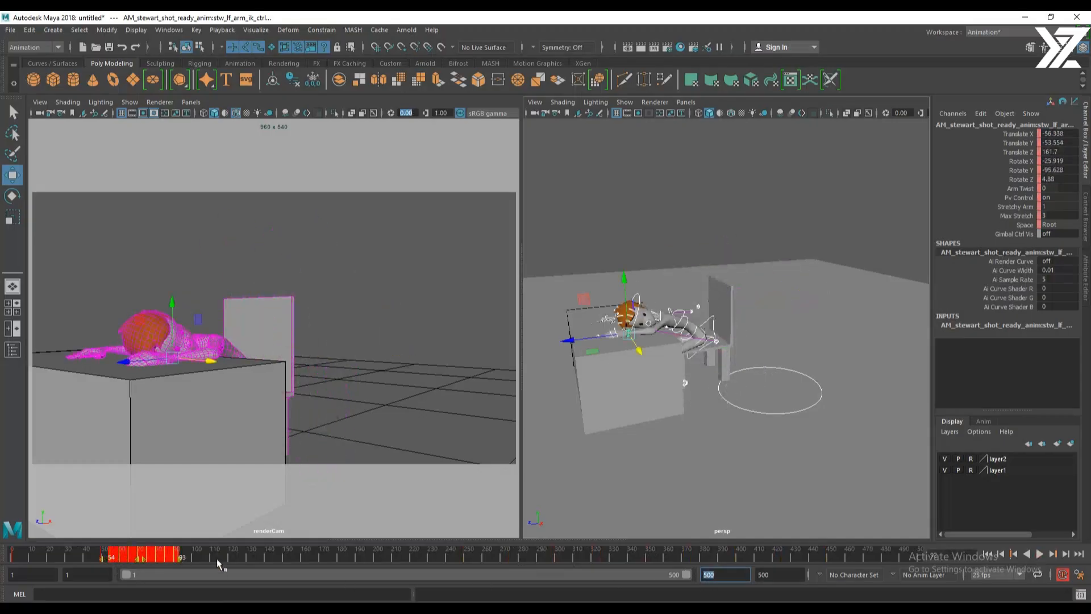
drag(686, 575, 446, 561)
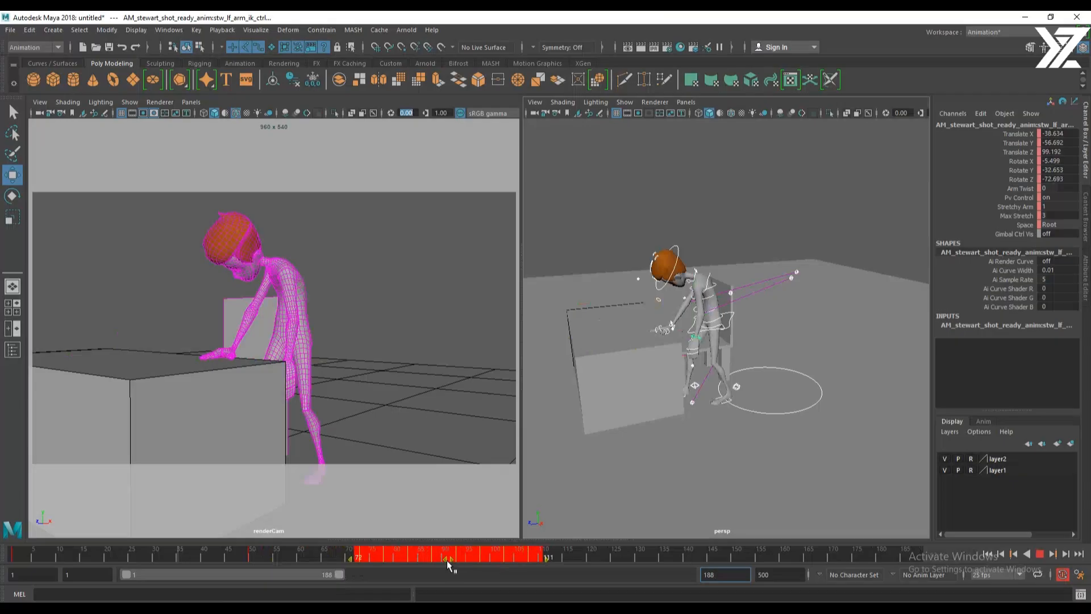
click(306, 554)
click(363, 555)
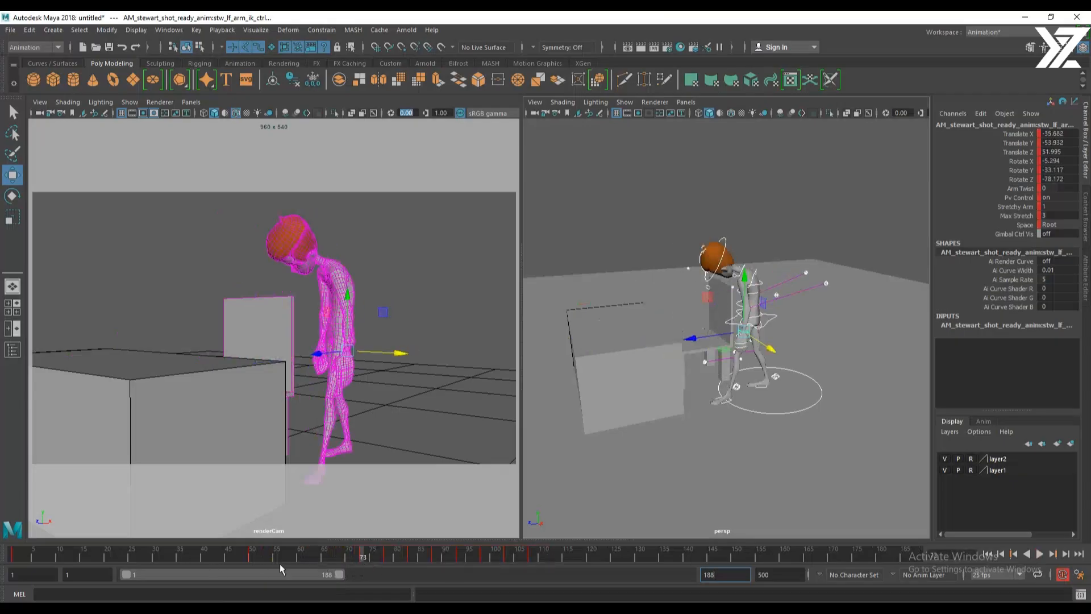
Check the pose at frame 50 and move all keys from that frame onward so the block starts at frame 72
click(248, 554)
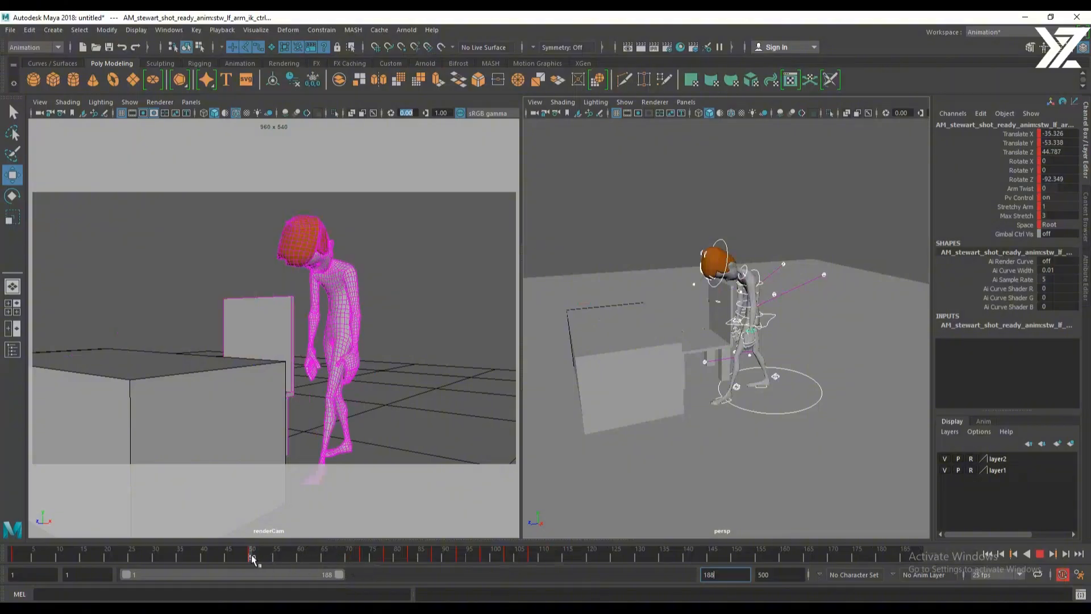
mouse_move(251, 555)
mouse_down()
mouse_move(165, 555)
mouse_move(251, 556)
mouse_up()
drag(249, 552, 251, 555)
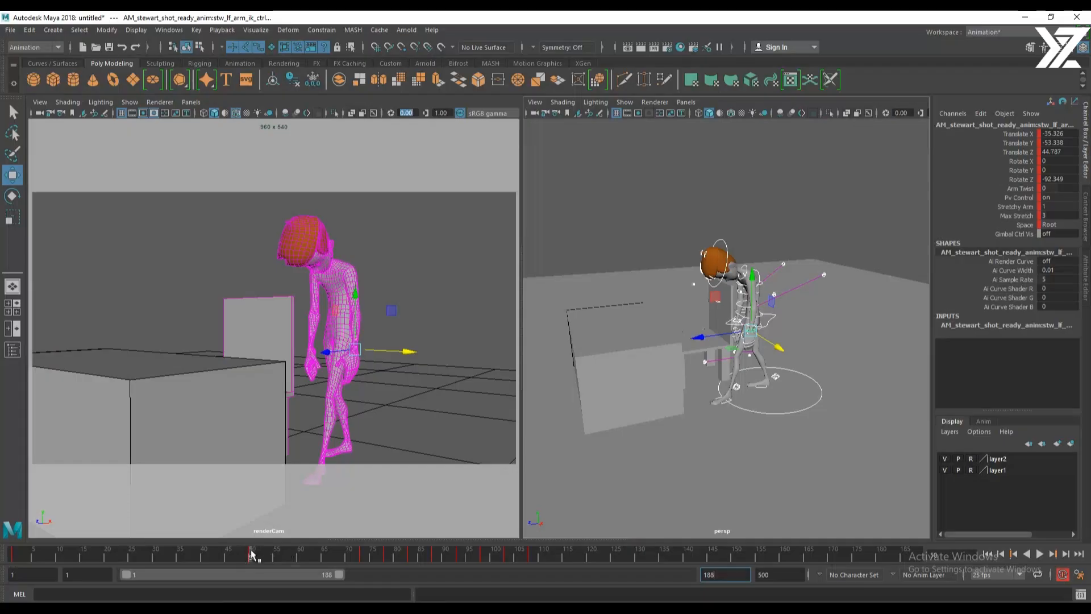
shift+drag(252, 555, 531, 556)
drag(390, 557, 497, 558)
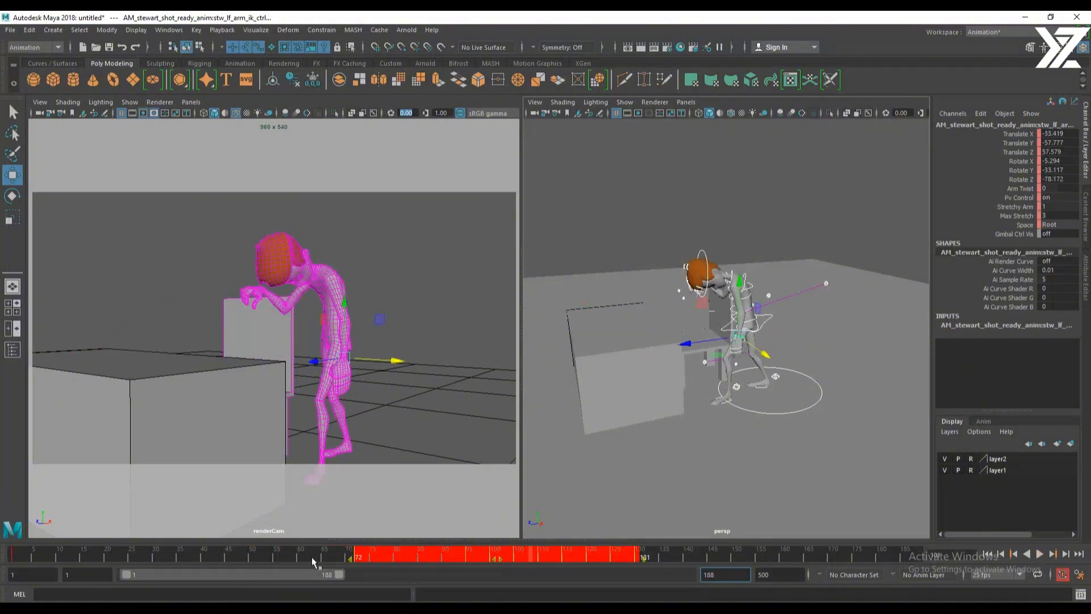
Key the standing pose on all selected controls at frame 50
click(281, 557)
click(252, 557)
text(s)
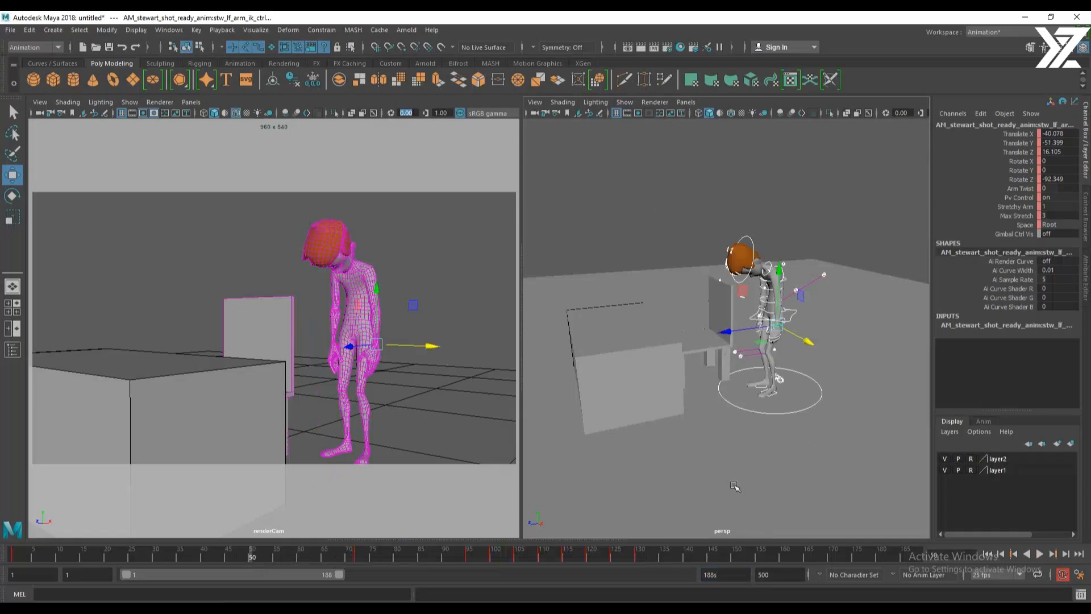
text(s)
Set the playback range to end at frame 200 and stay on frame 50
double_click(731, 574)
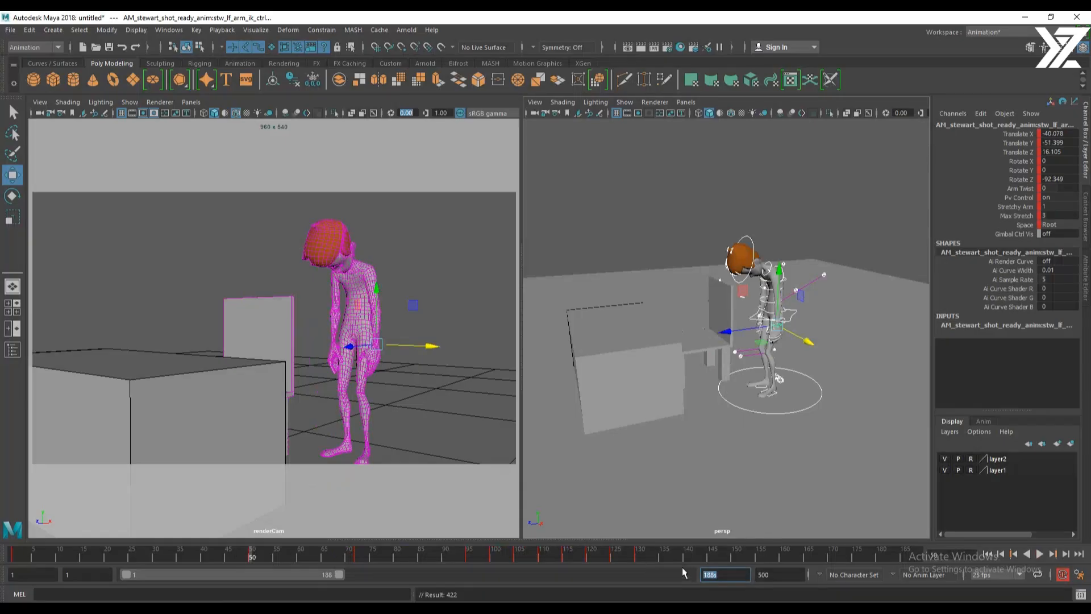
text(200)
key(Return)
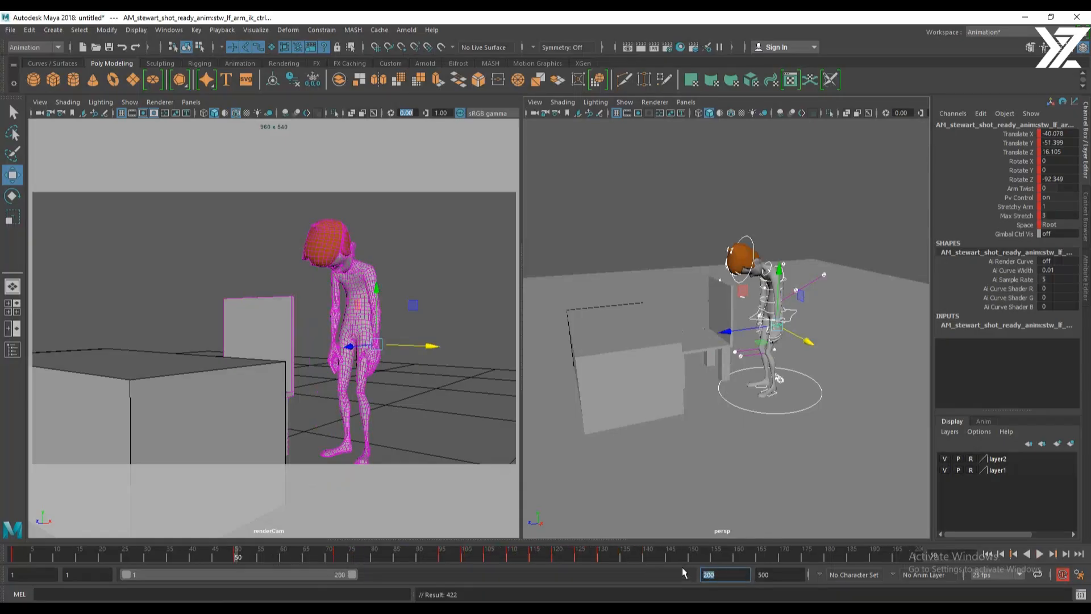
alt+middle_drag(716, 457, 691, 460)
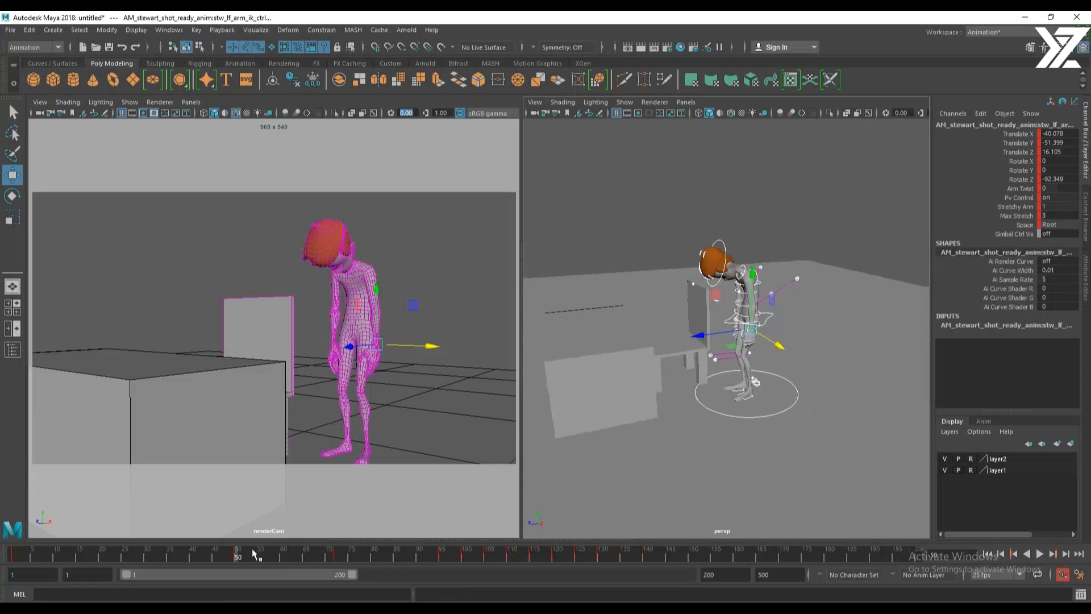
mouse_move(237, 555)
mouse_down()
mouse_move(159, 557)
mouse_move(237, 558)
mouse_up()
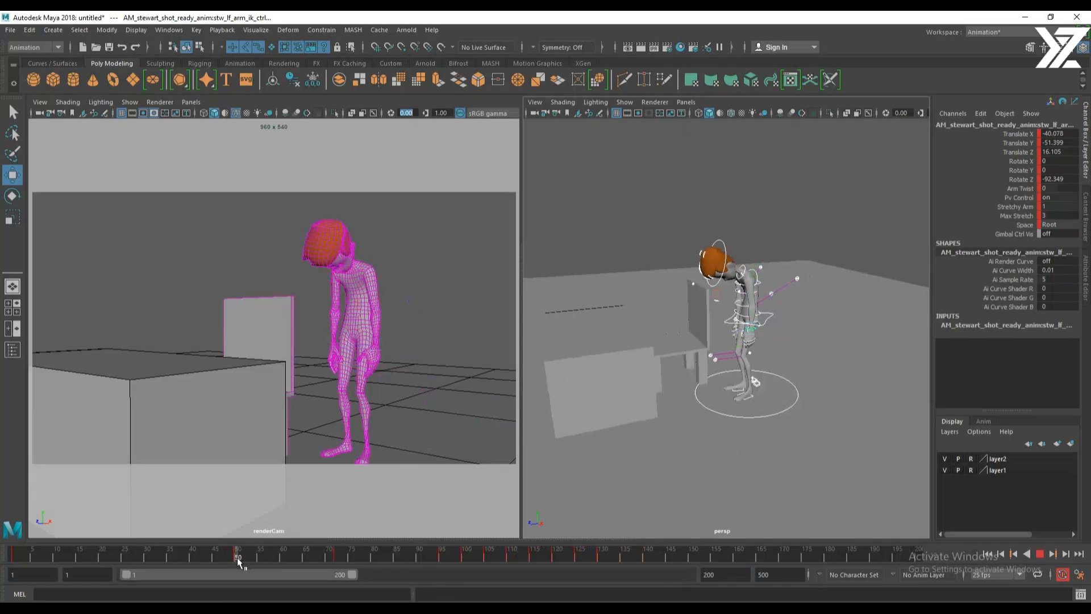
click(10, 30)
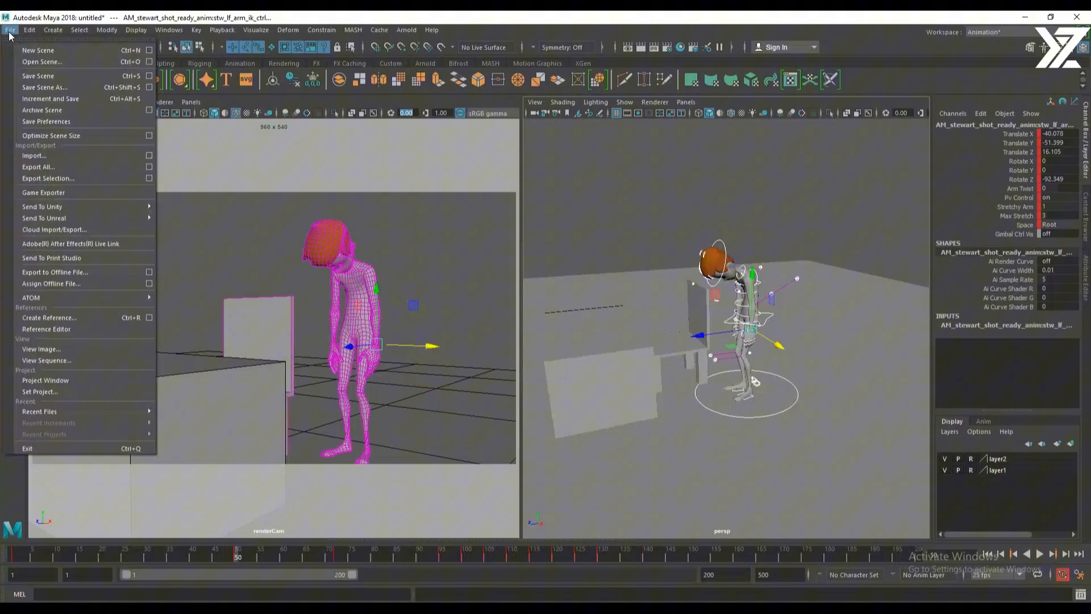
click(42, 88)
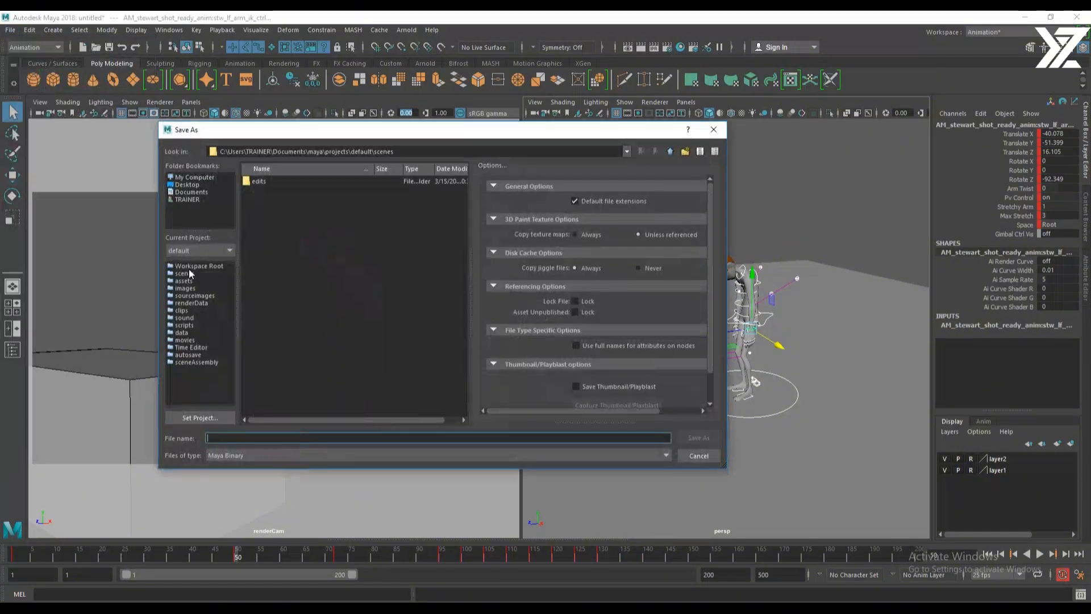
click(192, 185)
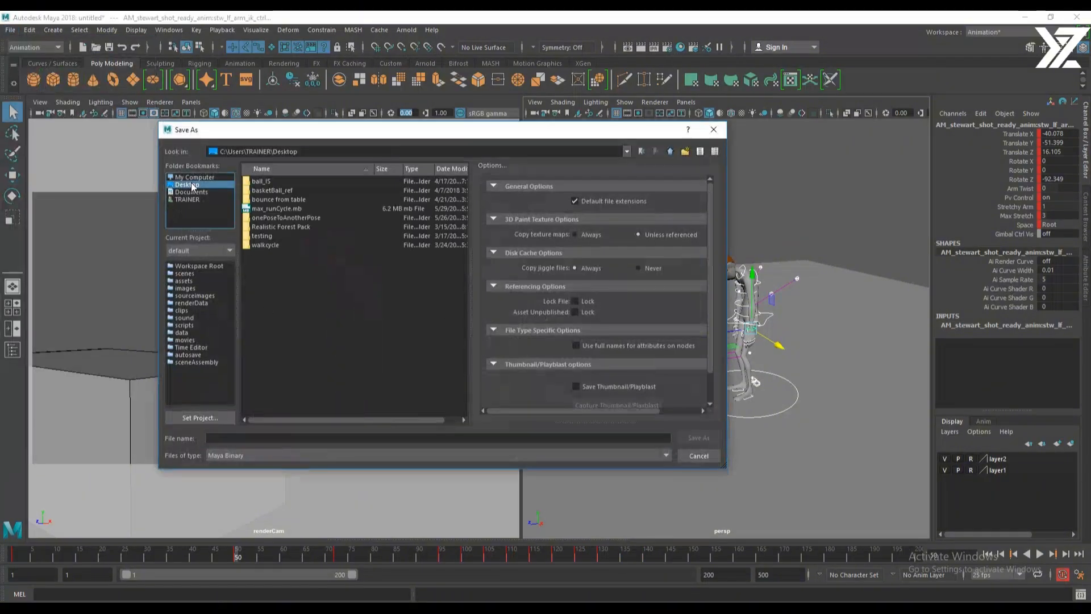
click(714, 130)
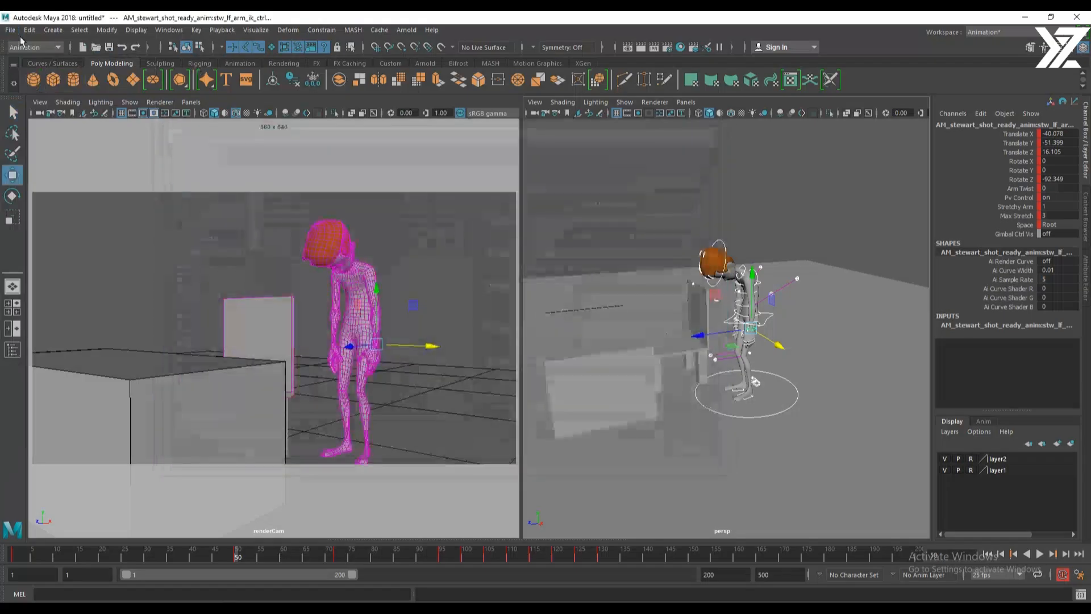
Try to save the scene to the Desktop as a Maya ASCII file named stuart_acting_anim
click(10, 29)
click(42, 87)
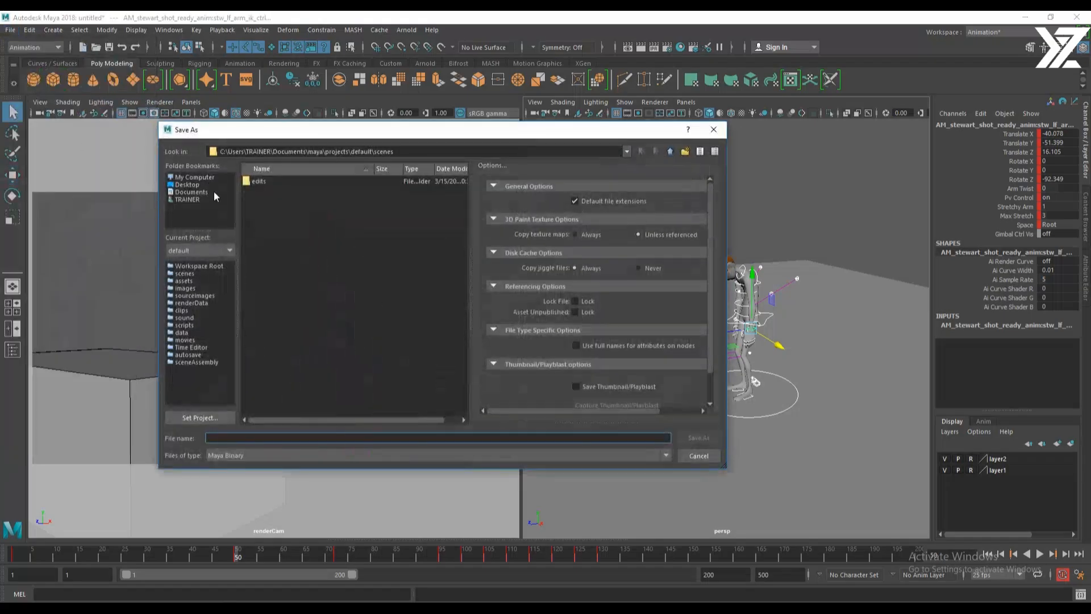
click(187, 185)
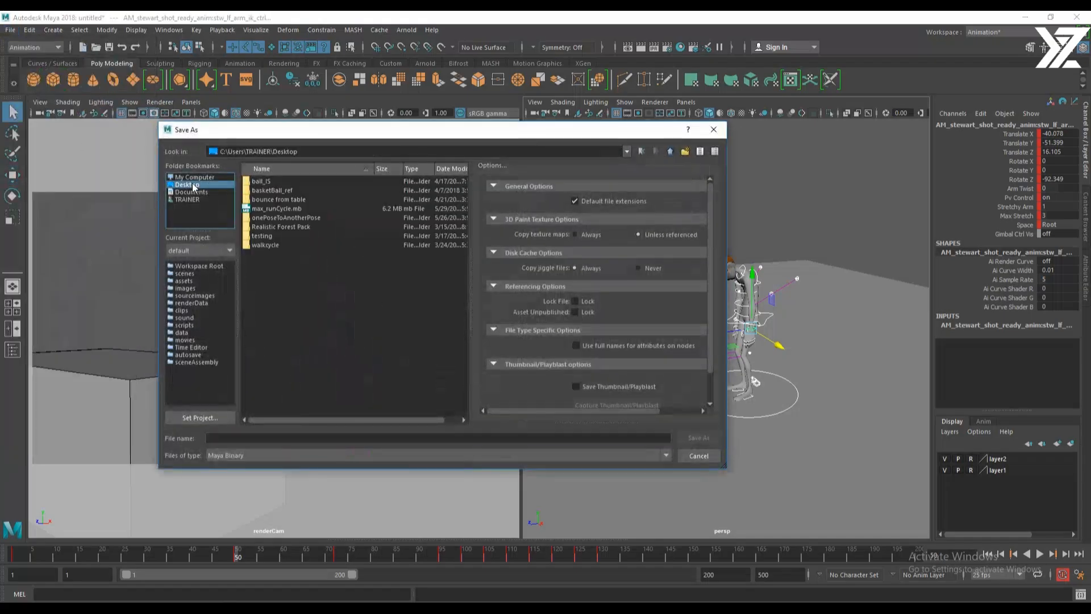
click(250, 437)
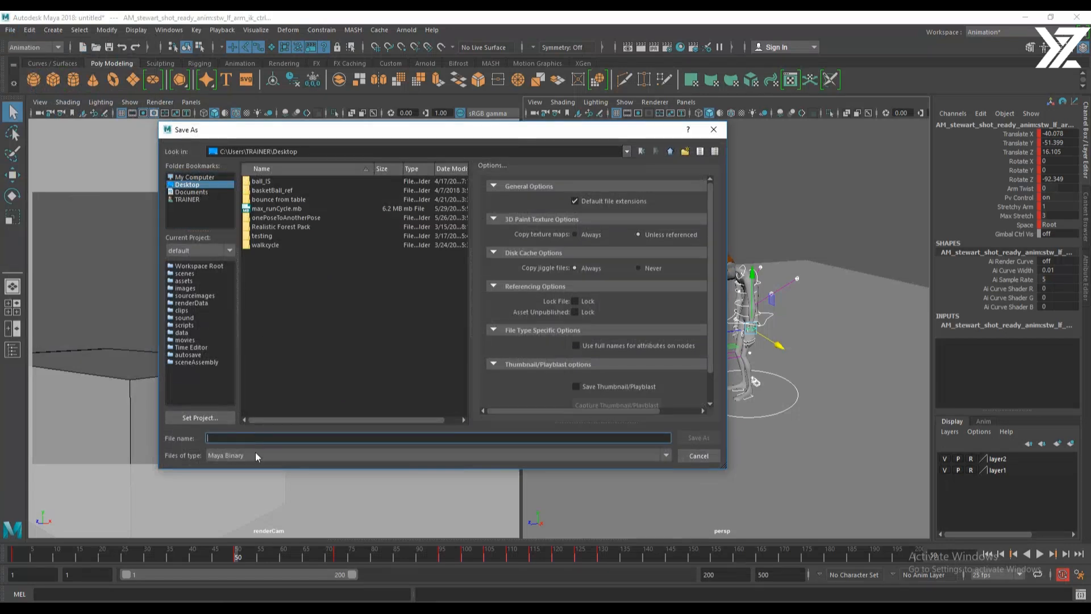
click(255, 456)
click(257, 468)
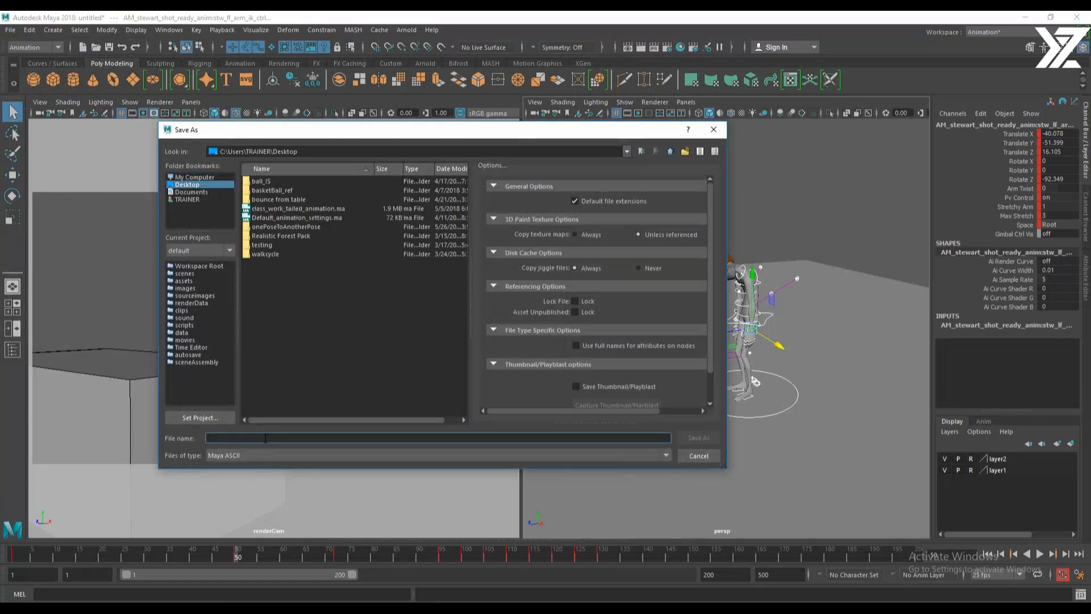
text(stuart_acting)
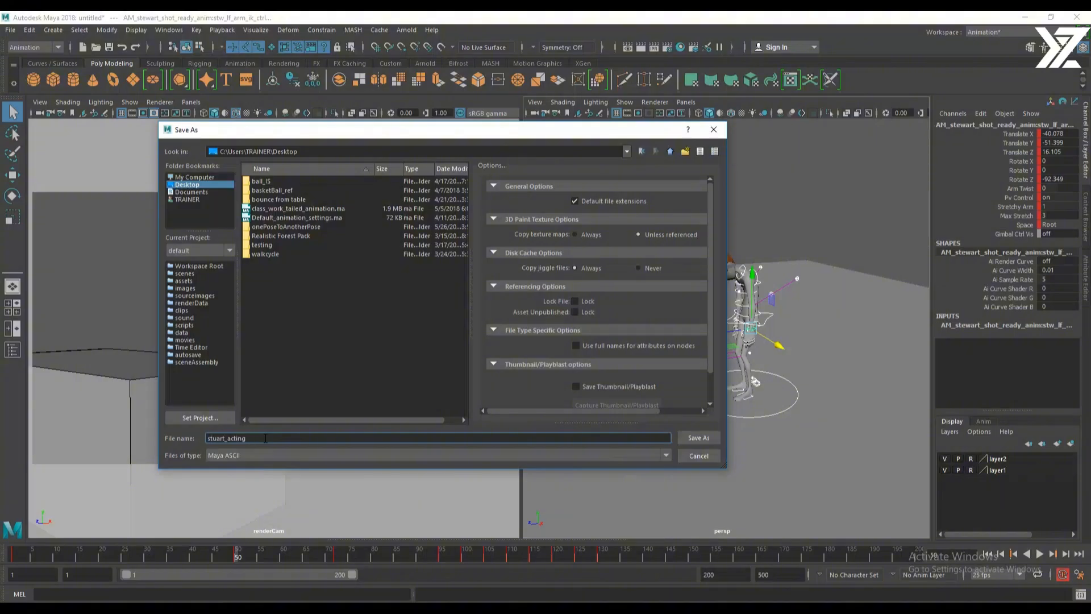
text(_anim)
key(Return)
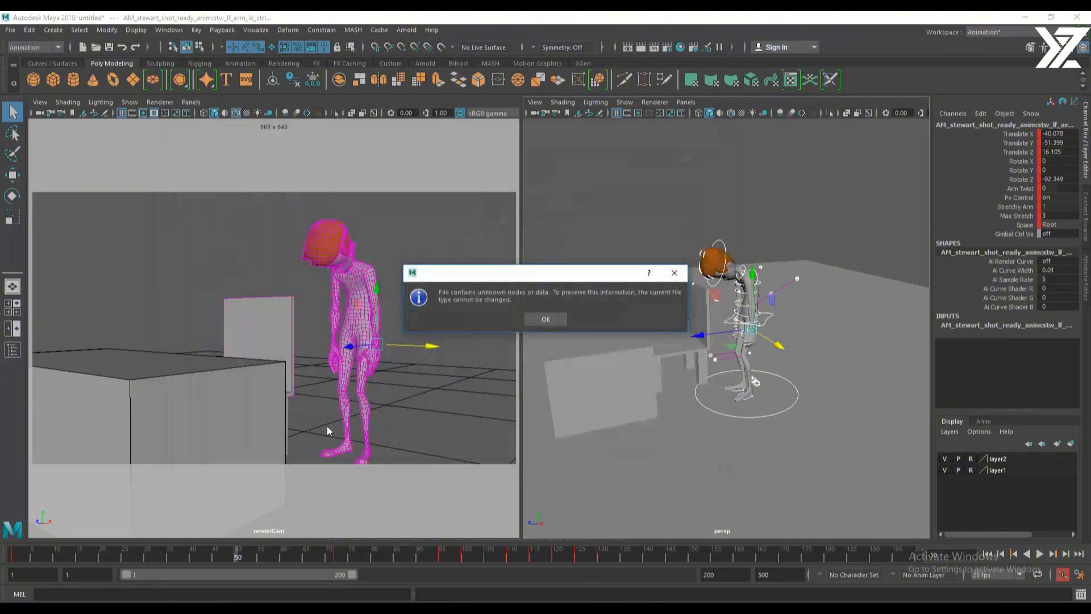
click(546, 319)
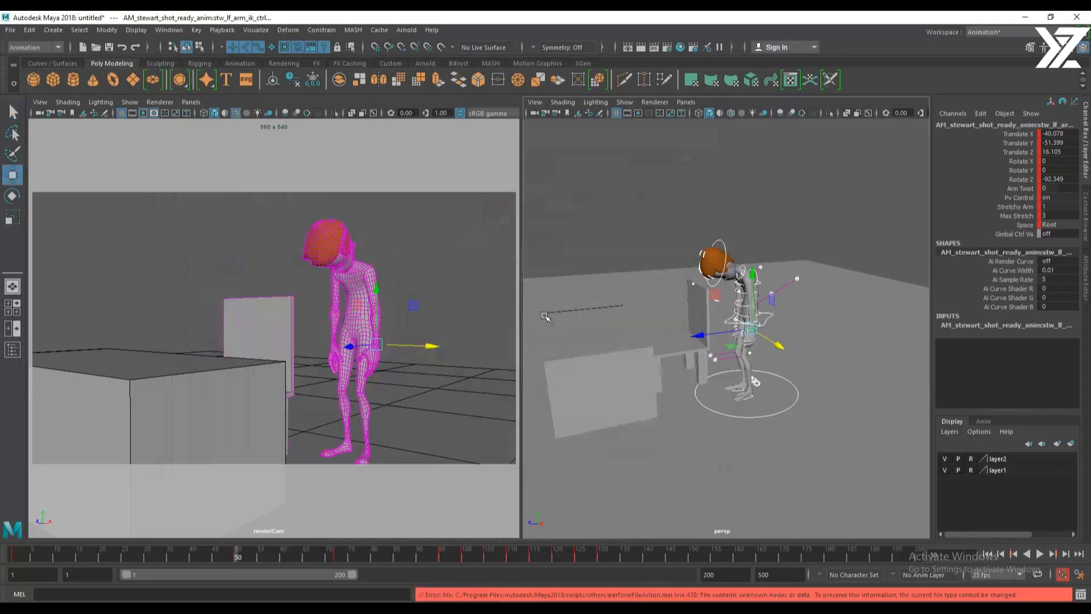
Save the scene to the Desktop as a Maya Binary file named stuart_acting_anim
click(11, 30)
click(38, 83)
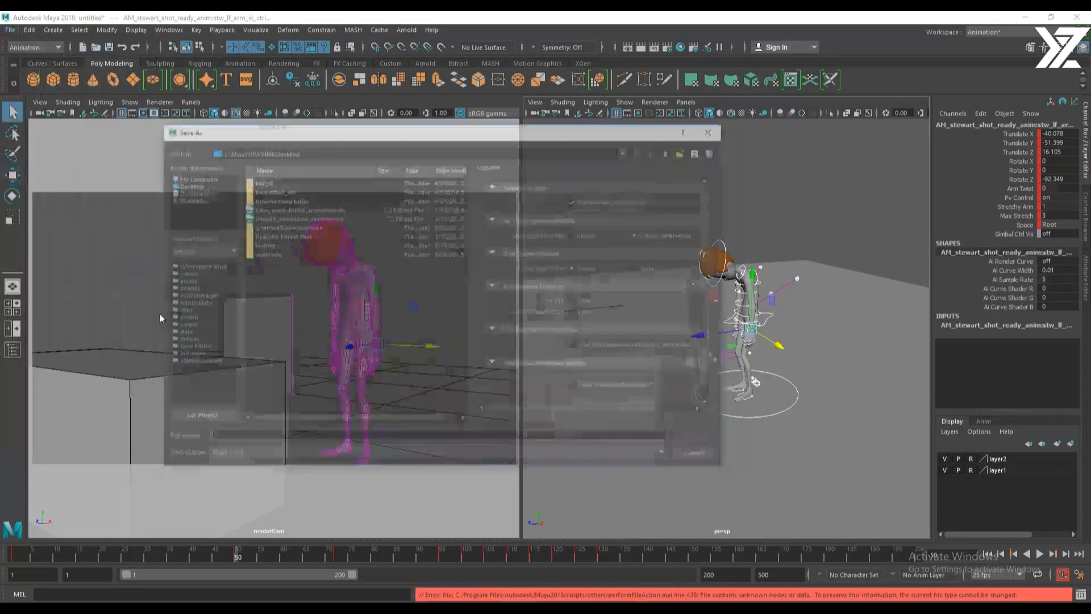
click(237, 456)
click(238, 473)
click(242, 438)
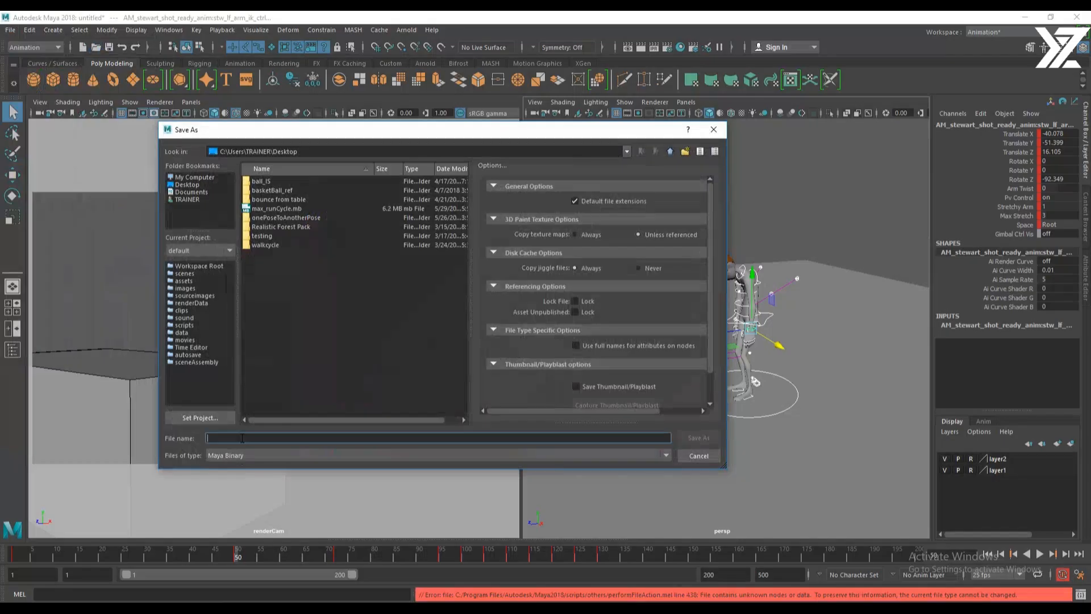
text(stuart_acting)
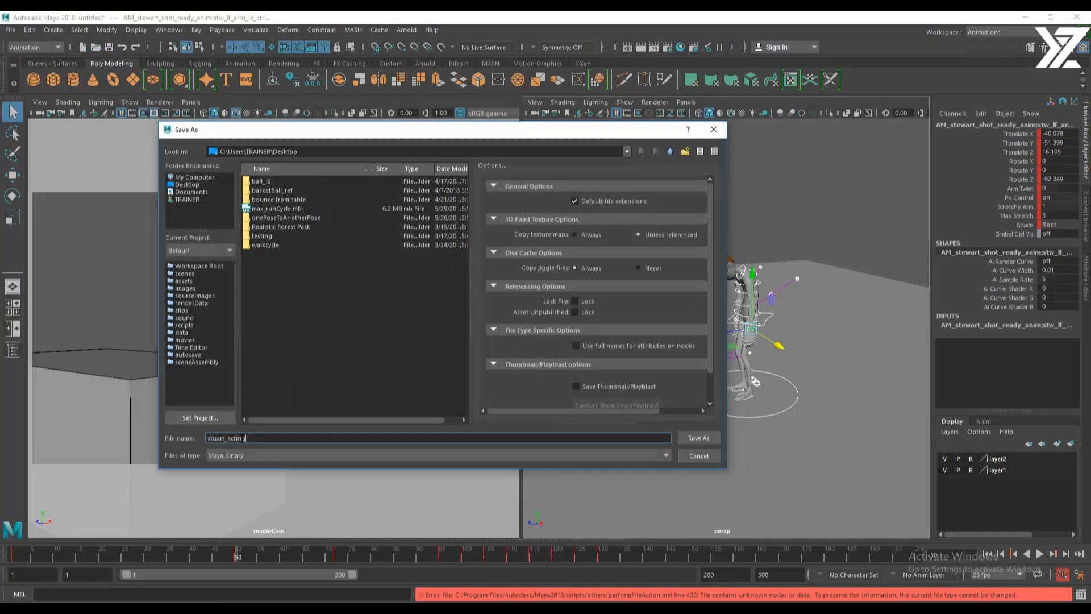
text(_anim)
key(Return)
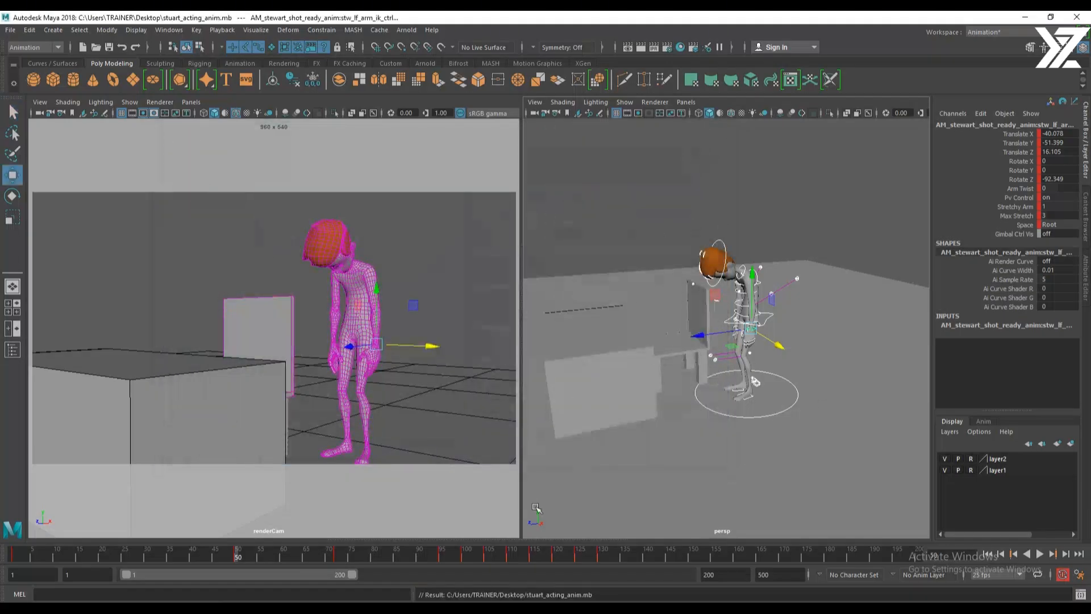
Key the stepping pose at frame 72 and move the following block of keys so it starts at frame 94
key(alt+v)
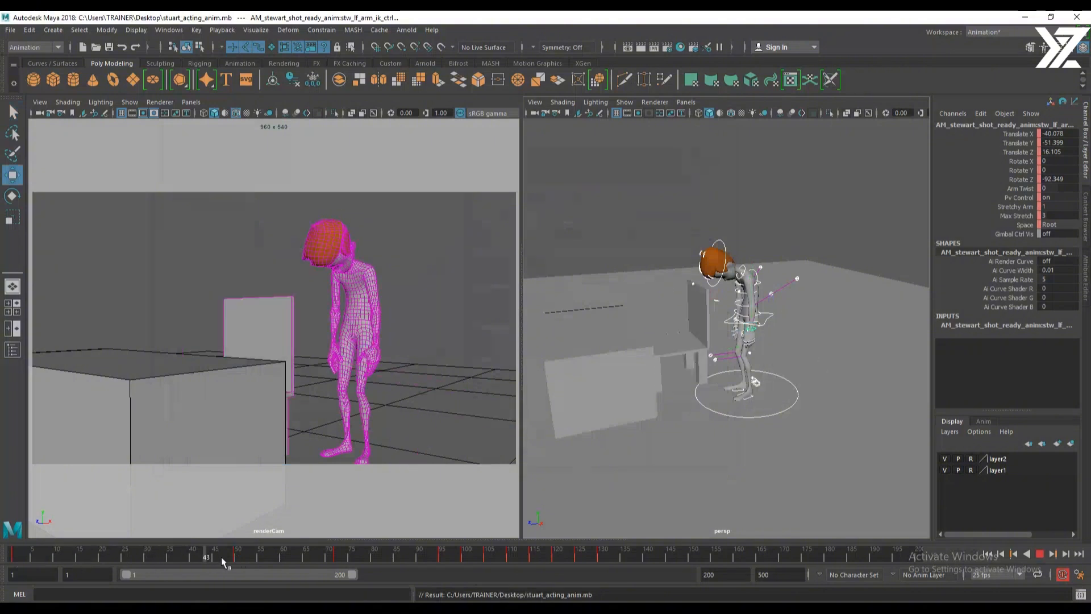
mouse_move(237, 561)
mouse_down()
mouse_move(355, 560)
mouse_move(338, 561)
mouse_up()
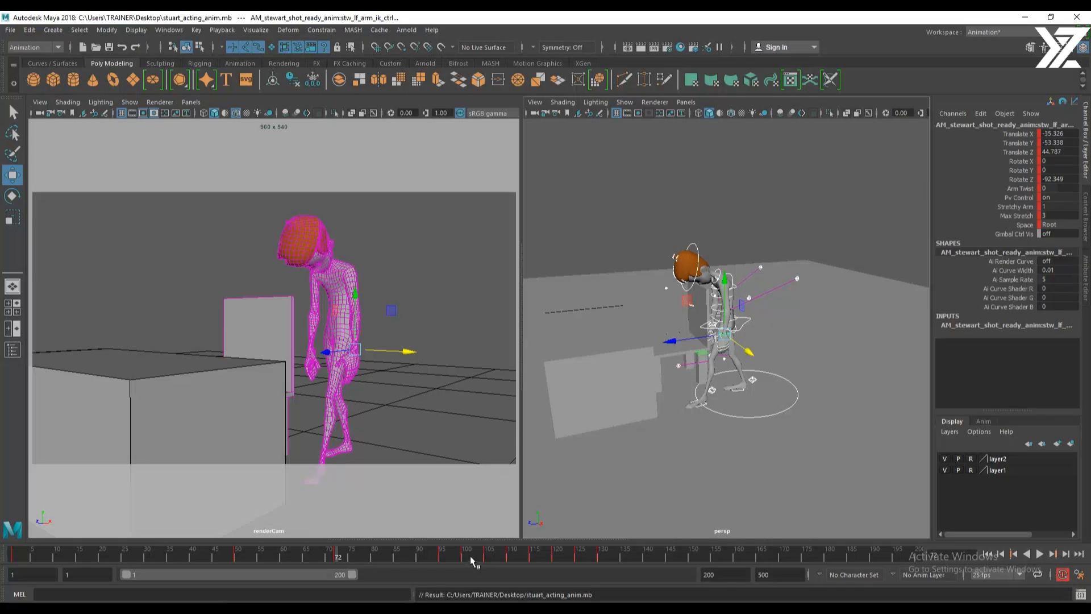
key(s)
click(440, 554)
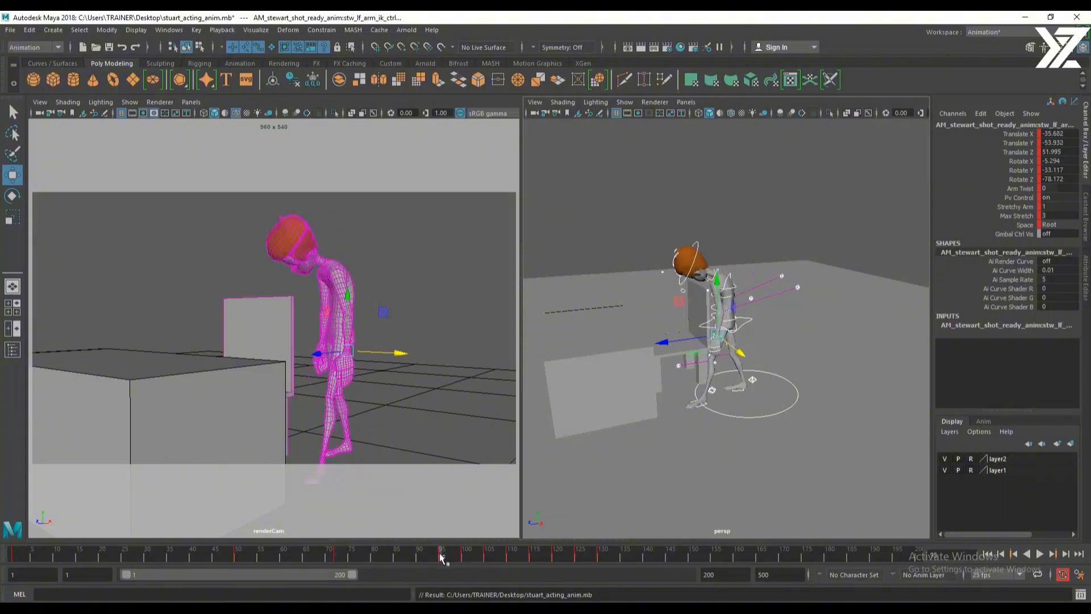
shift+drag(441, 560, 612, 563)
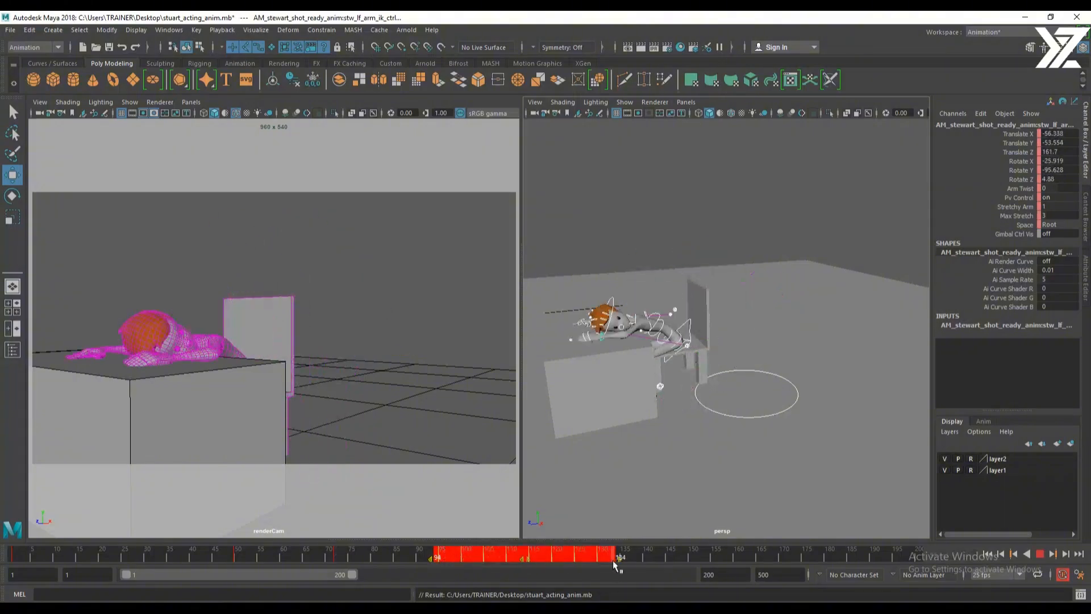
drag(524, 559, 516, 558)
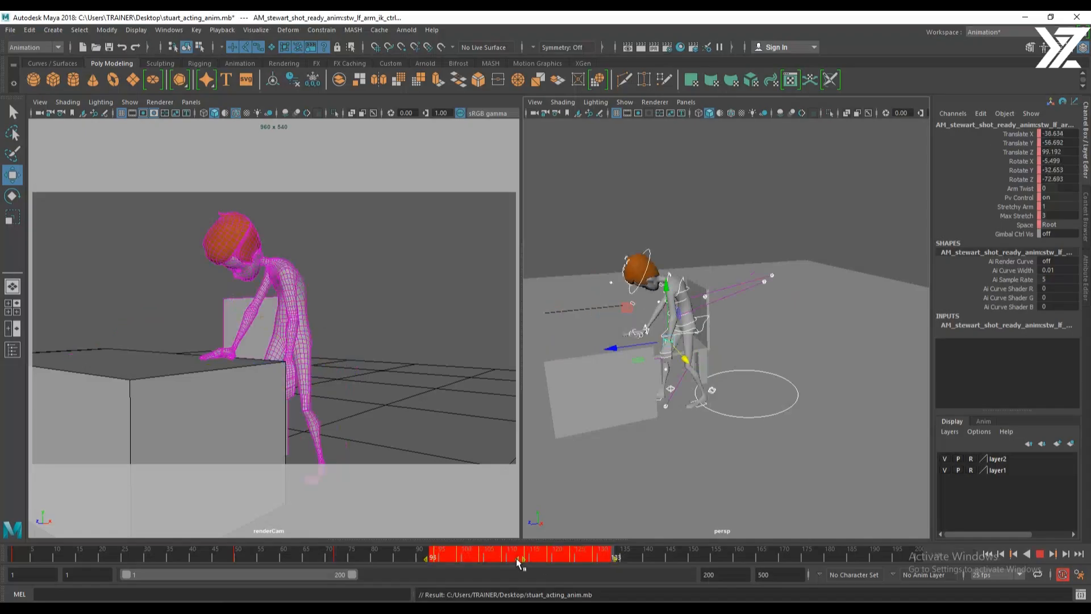
Play back and scrub the animation up to frame 94 to check the timing between the standing and stepping poses
drag(366, 551, 337, 560)
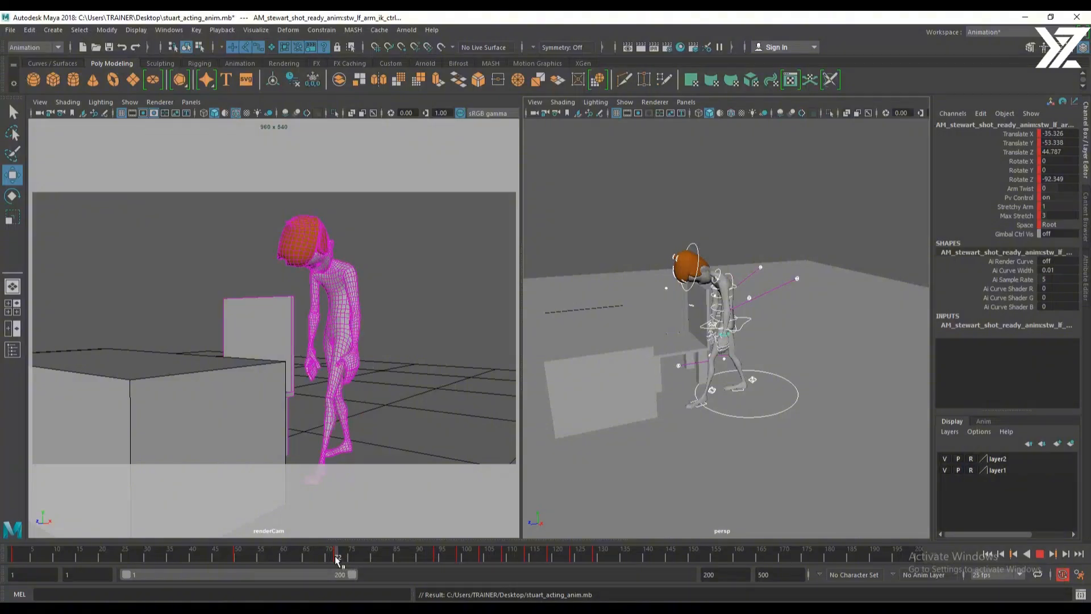
drag(337, 560, 337, 559)
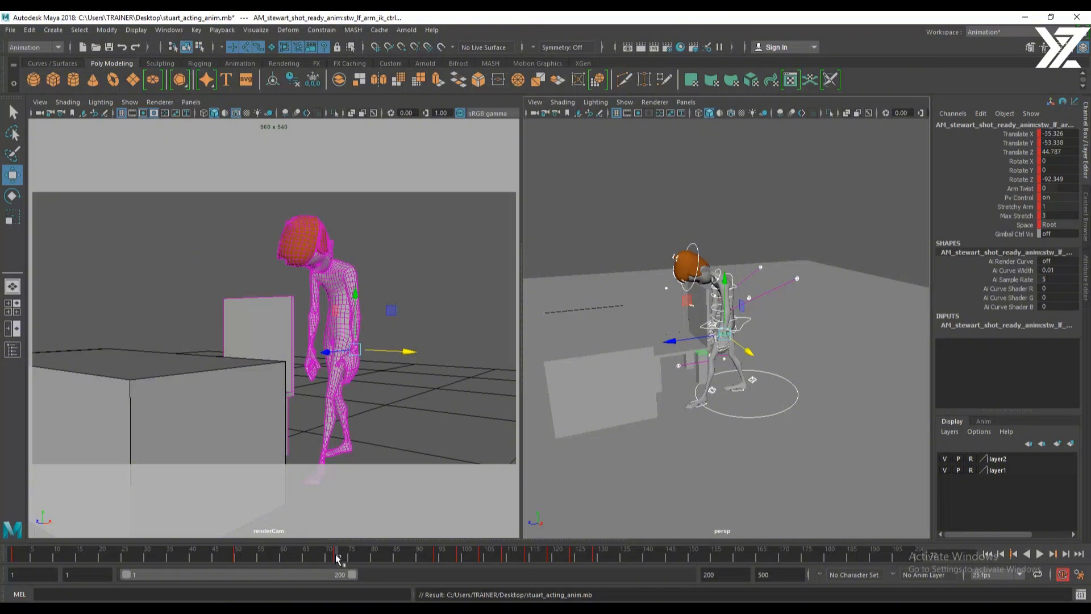
key(alt+v)
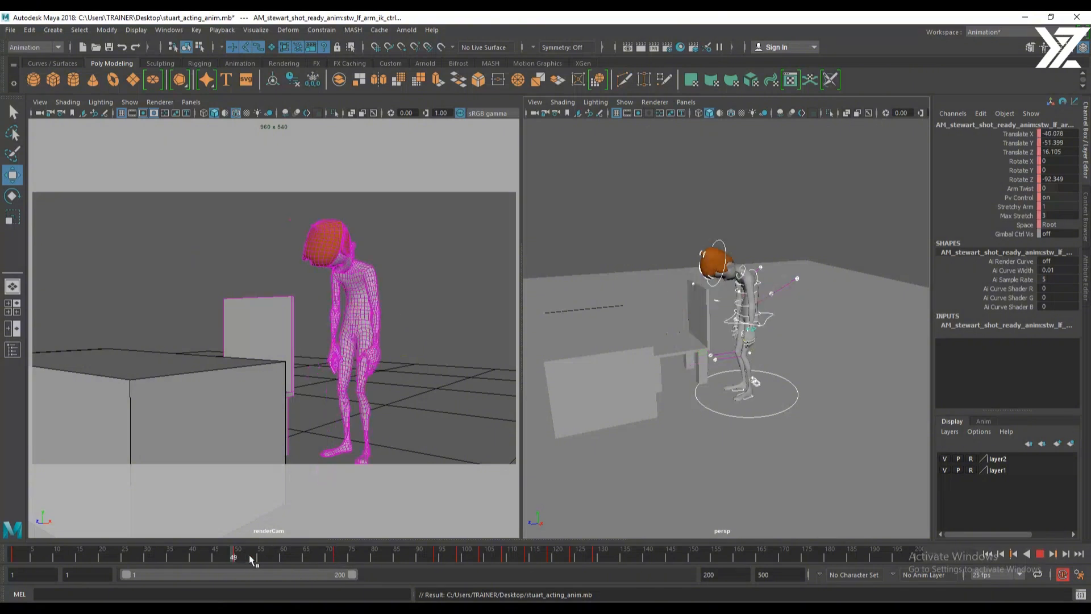
mouse_move(329, 559)
mouse_down()
mouse_move(442, 555)
mouse_move(284, 554)
mouse_move(441, 555)
mouse_move(324, 560)
mouse_move(431, 555)
mouse_up()
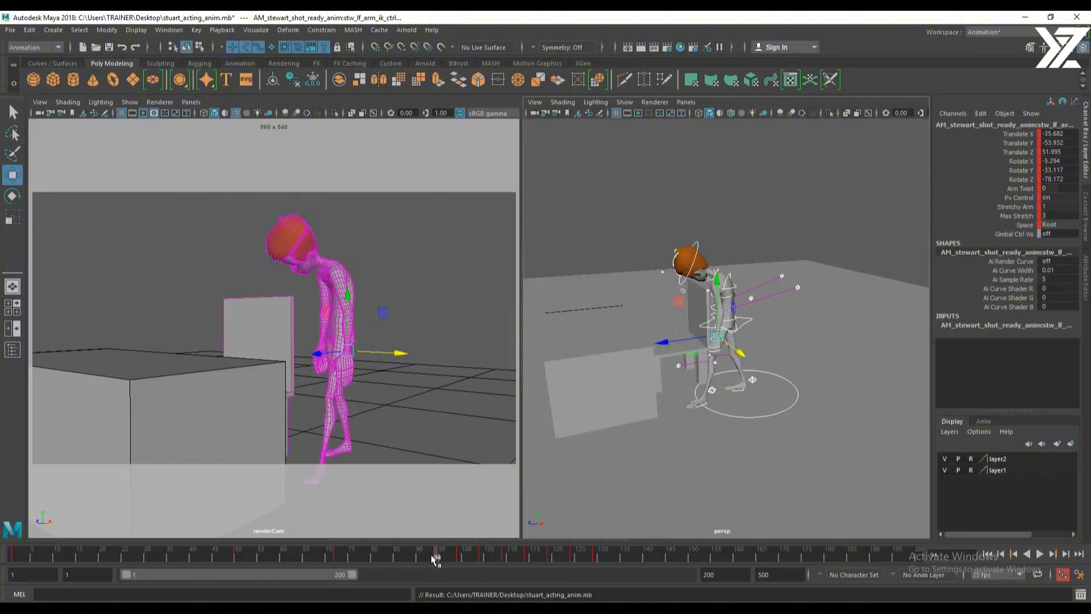
click(363, 559)
key(alt+v)
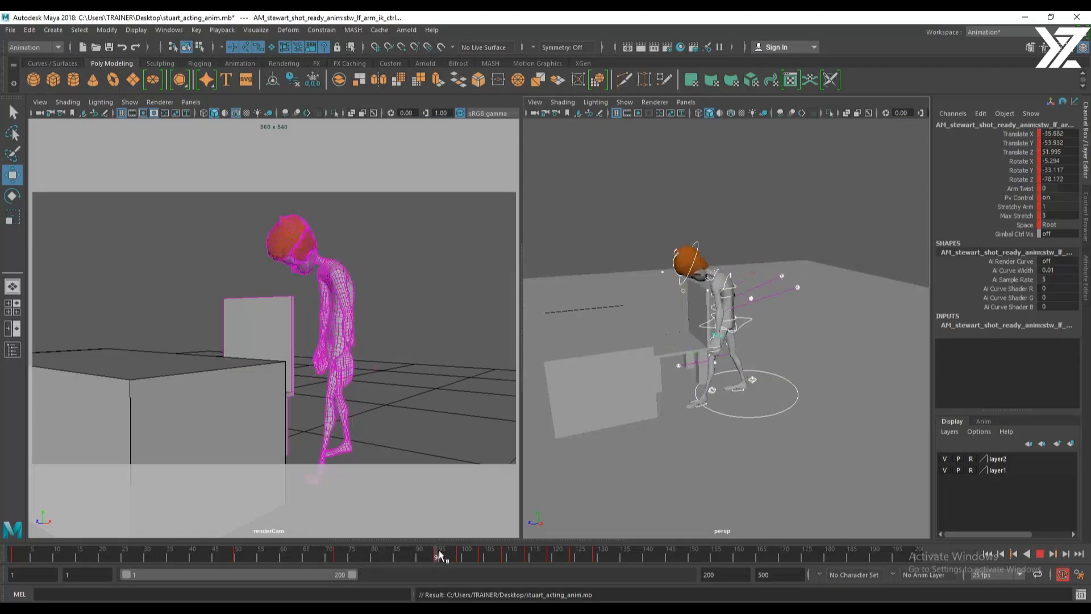
key(alt+v)
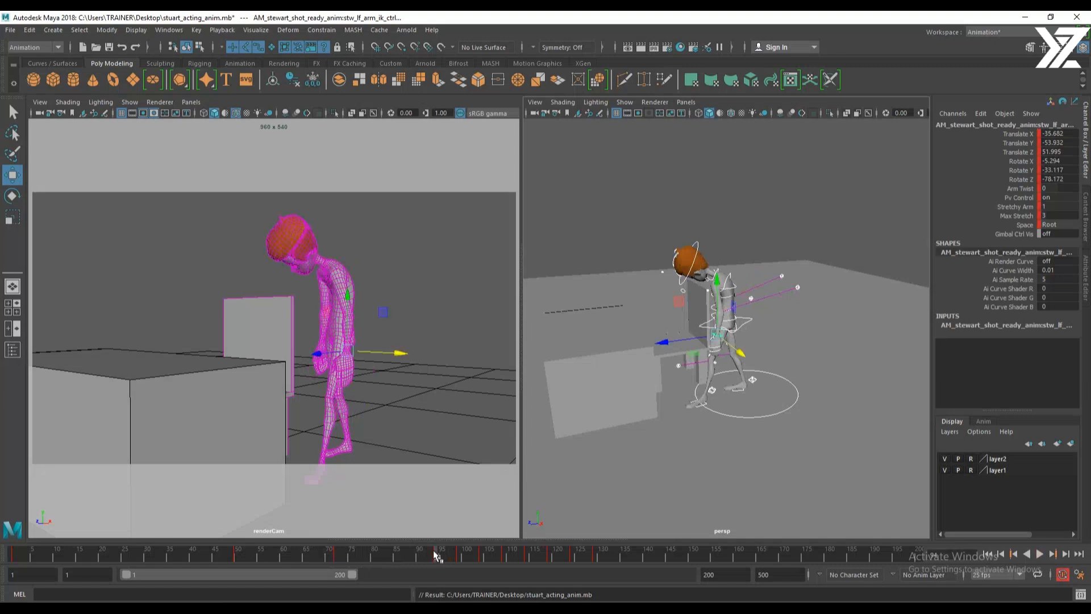
key(alt+v)
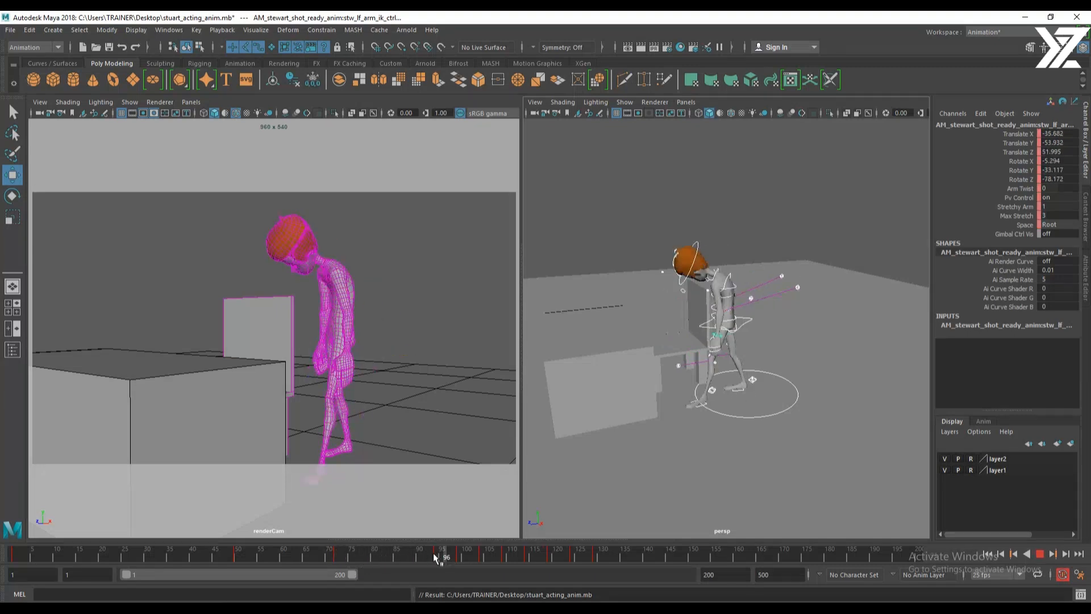
mouse_move(439, 554)
mouse_down()
mouse_move(462, 554)
mouse_move(421, 554)
mouse_move(463, 557)
mouse_move(436, 555)
mouse_up()
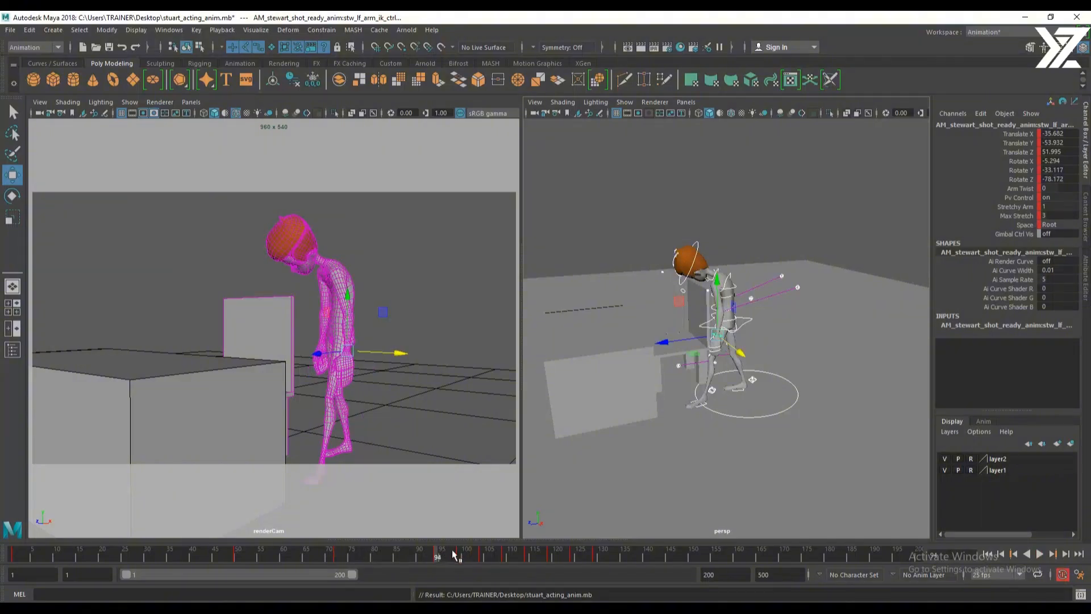
Move all keys after frame 94 later so the block starts at about frame 113, and check the hunched pose there
shift+drag(453, 556, 602, 558)
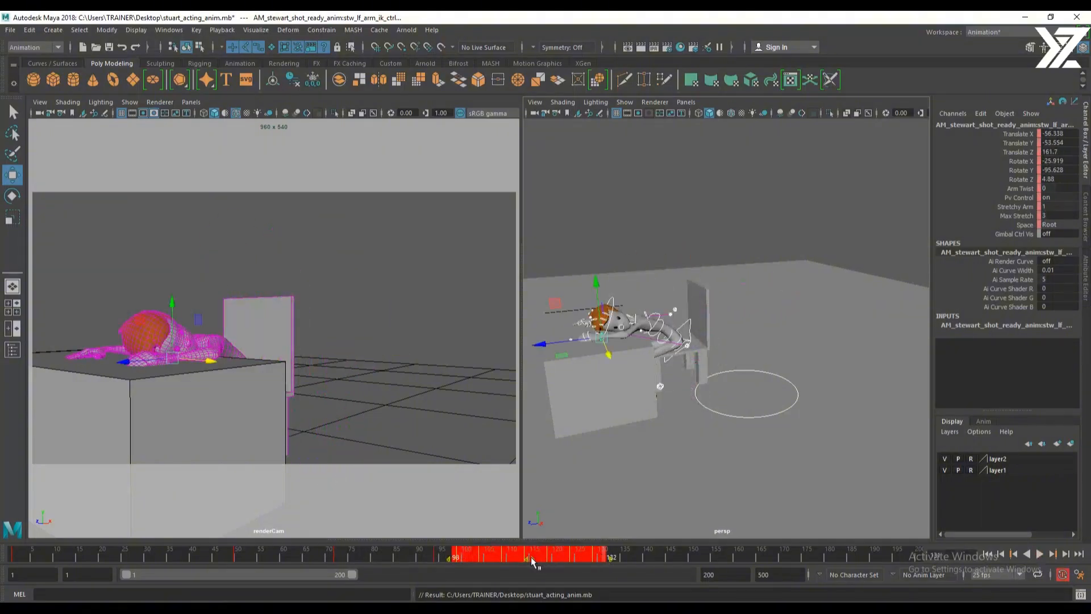
drag(532, 560, 592, 558)
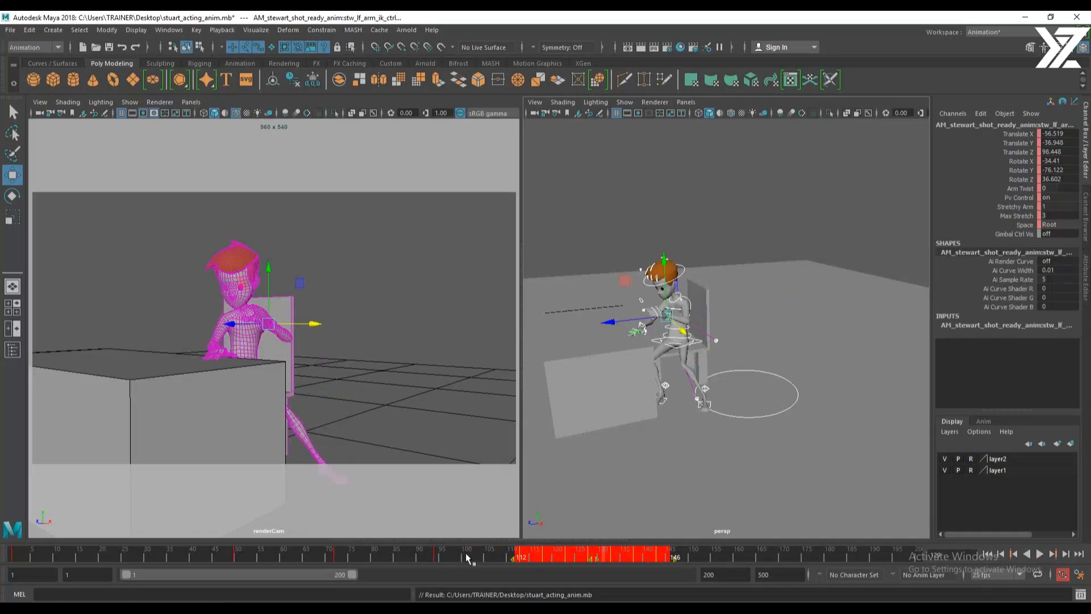
drag(466, 555, 523, 557)
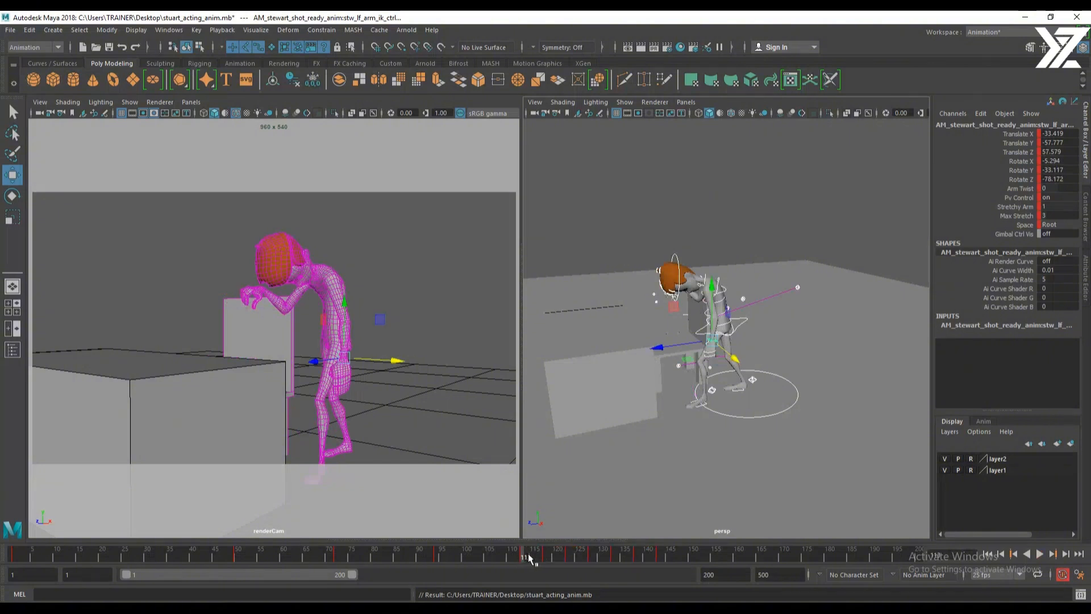
Key the hunched pose at frame 125 and move all later keys so their block starts at about frame 136
shift+drag(541, 556, 676, 558)
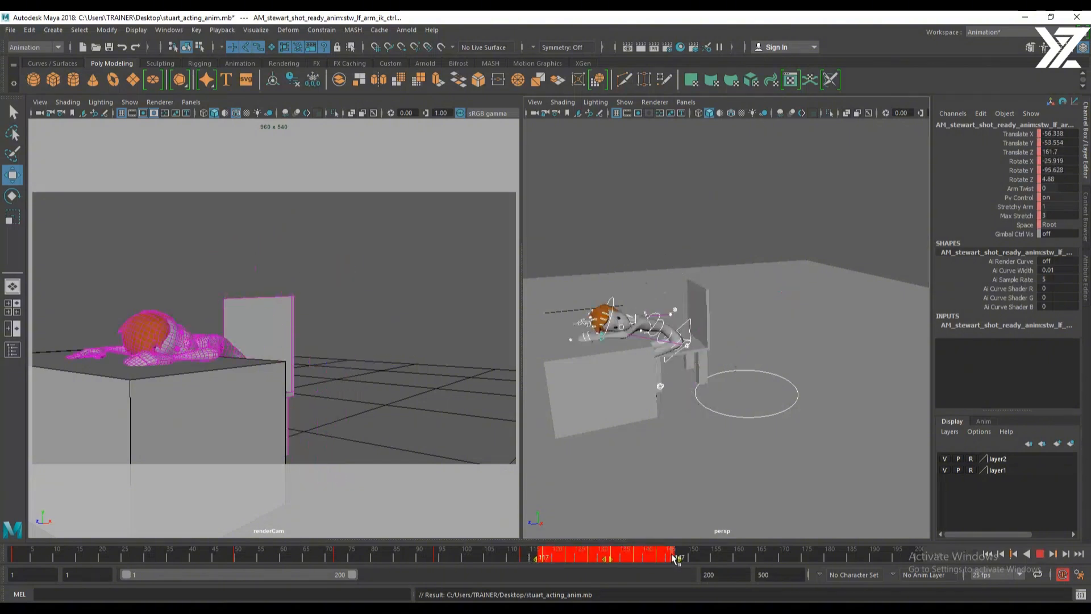
drag(608, 559, 771, 558)
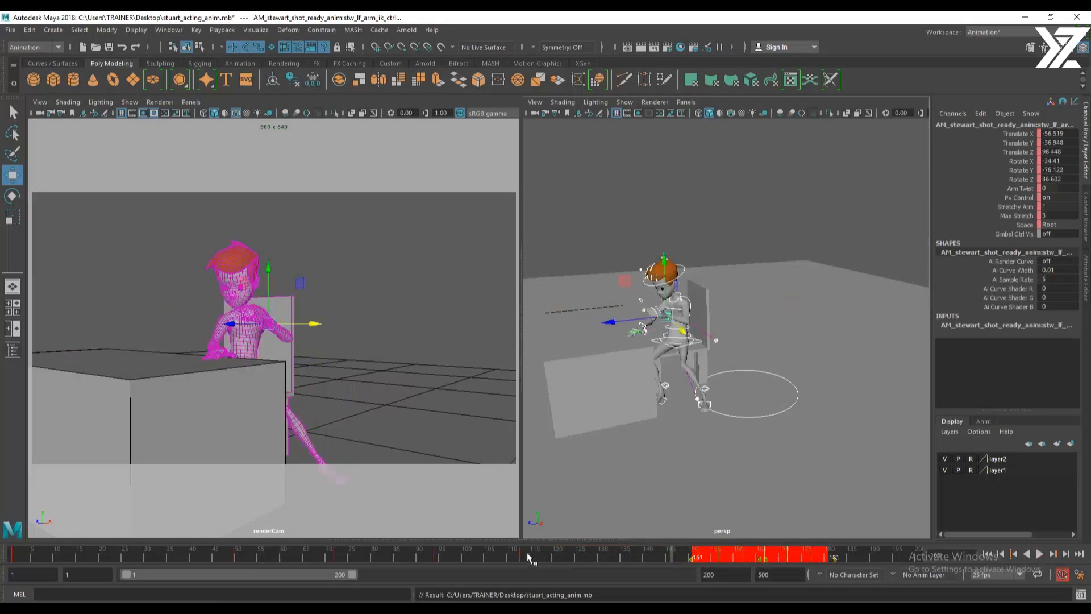
drag(525, 554, 687, 562)
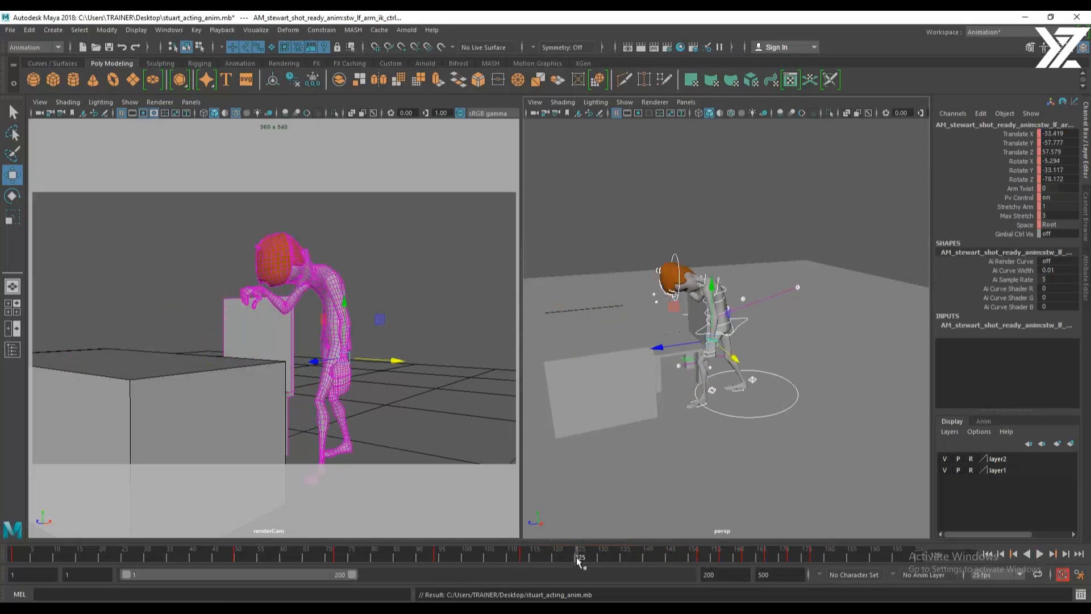
key(s)
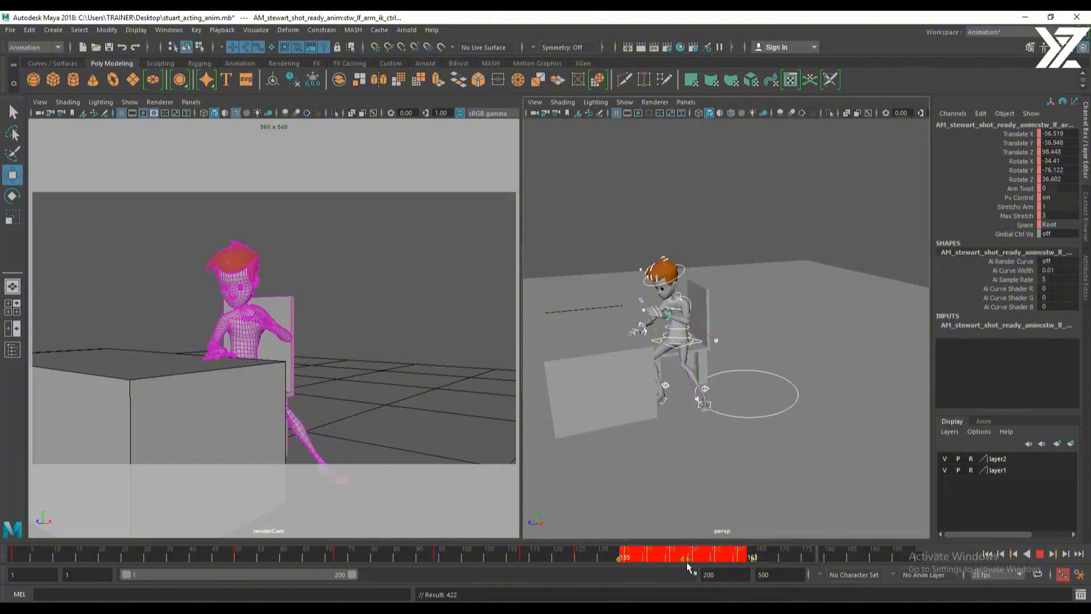
Move all keys after the chair-reaching pose at frame 136 later so the block starts at about frame 165
drag(590, 558, 652, 559)
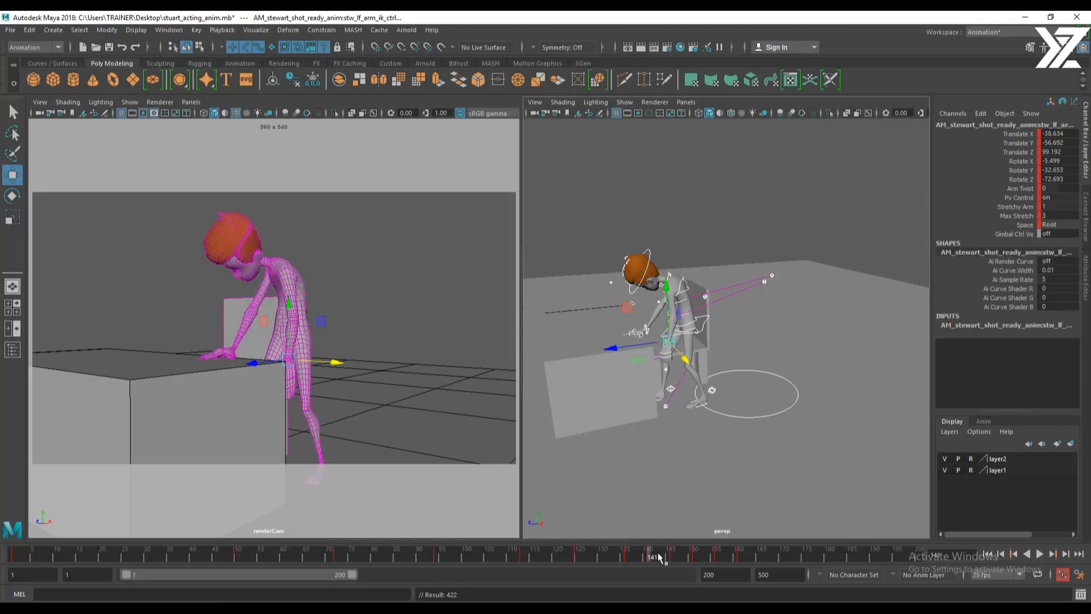
drag(626, 560, 629, 560)
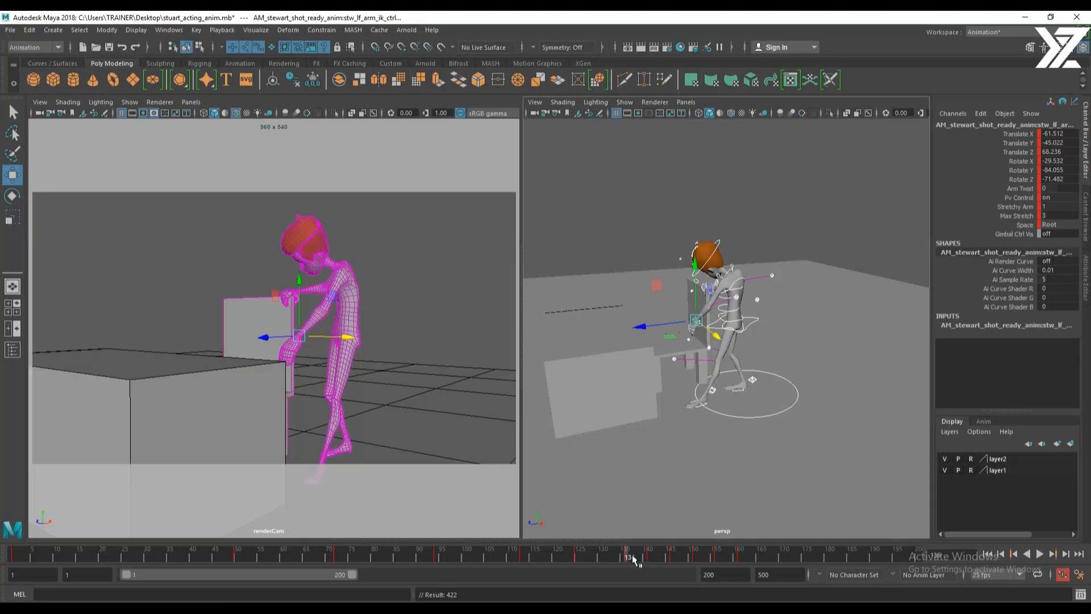
shift+drag(639, 556, 809, 562)
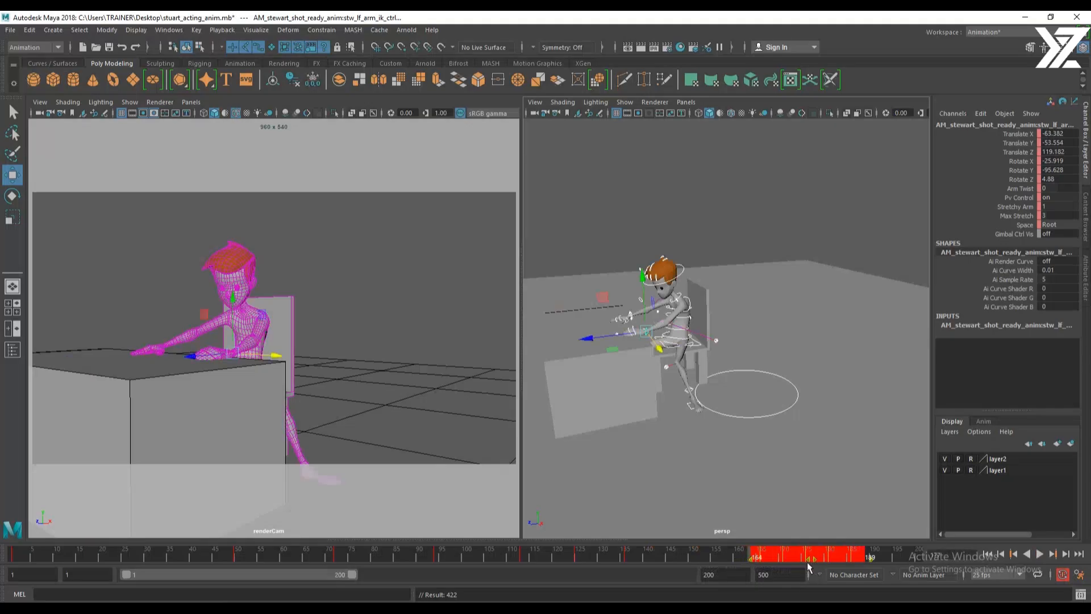
drag(681, 555, 764, 560)
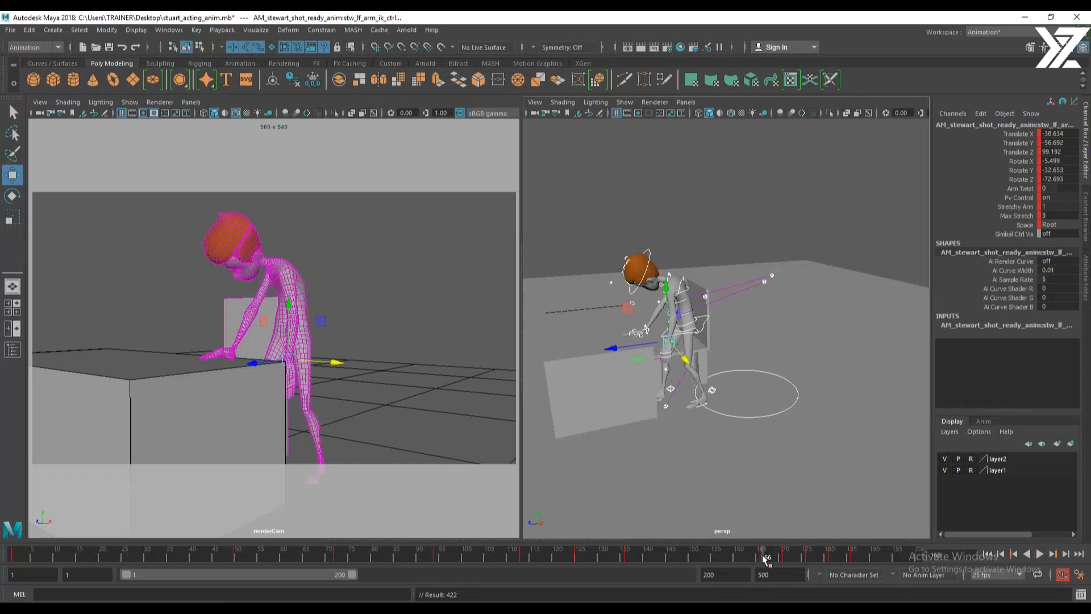
Move all keys after frame 165 later so the block starts at about frame 179, and check the seated pose at frame 185
drag(764, 560, 862, 557)
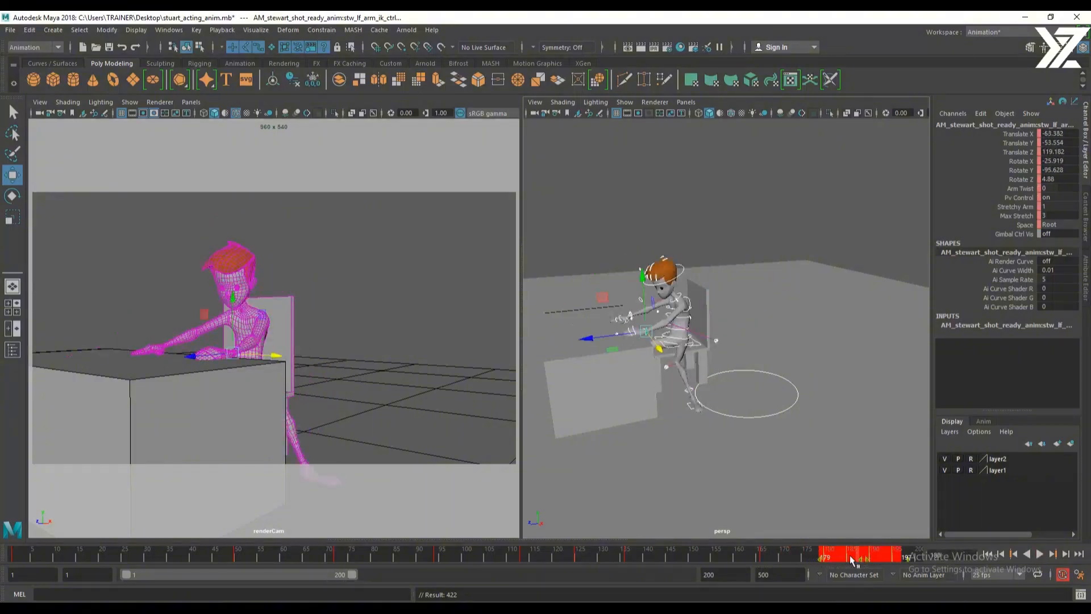
click(798, 558)
drag(762, 560, 851, 560)
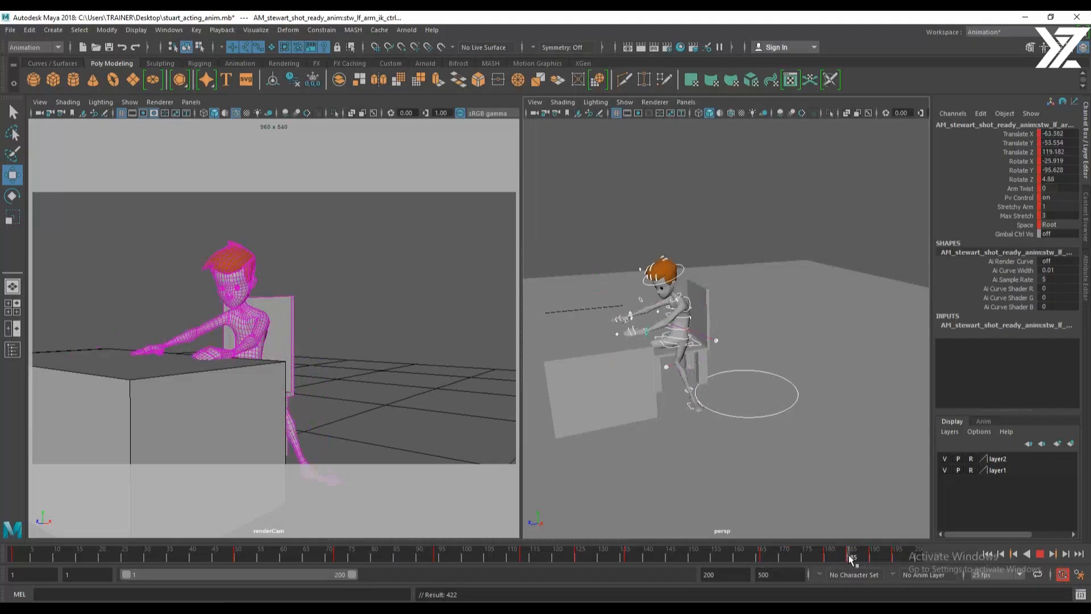
scroll(756, 432, up, 6)
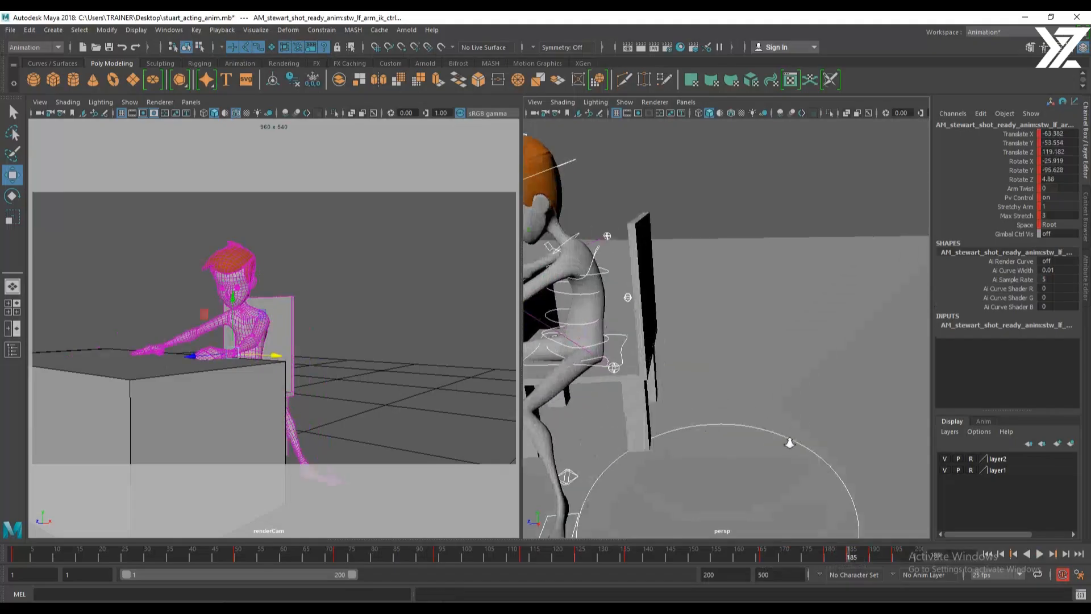
alt+drag(786, 418, 824, 501)
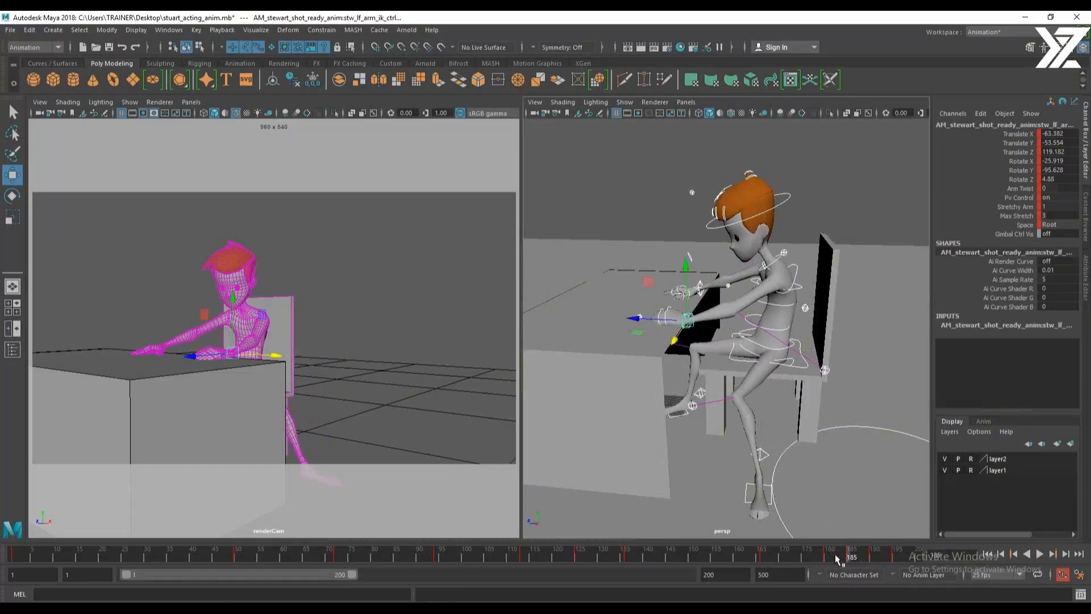
Extend the playback range to frame 272 and space the seated poses after frame 179 out to about frames 192 and 210
mouse_move(835, 559)
mouse_down()
mouse_move(811, 560)
mouse_move(847, 557)
mouse_up()
drag(352, 574, 432, 574)
mouse_move(624, 556)
mouse_down()
mouse_move(611, 557)
mouse_move(634, 557)
mouse_up()
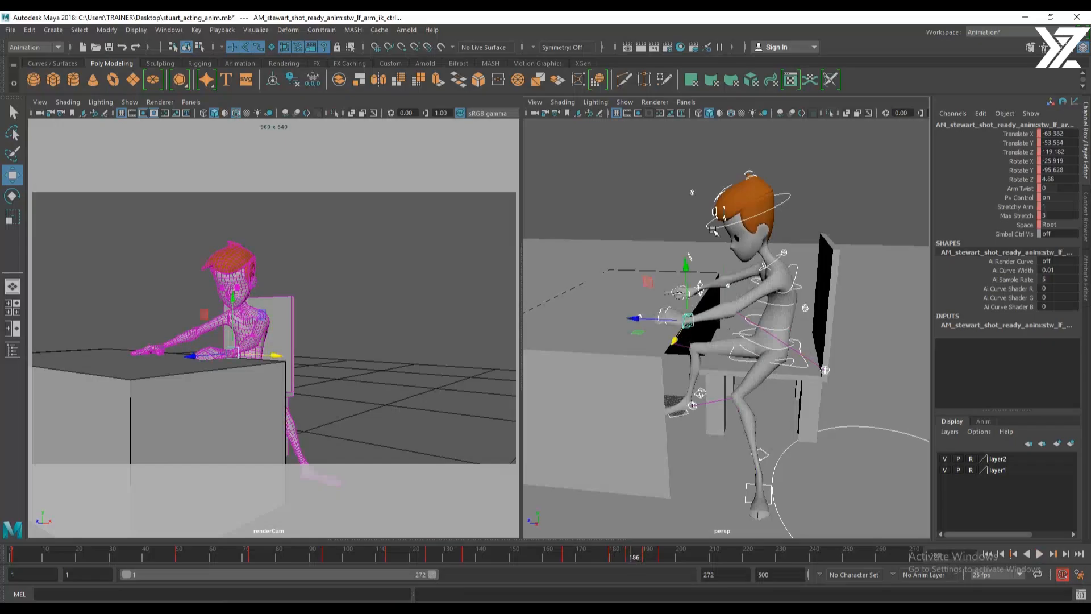
shift+drag(624, 557, 712, 563)
click(619, 557)
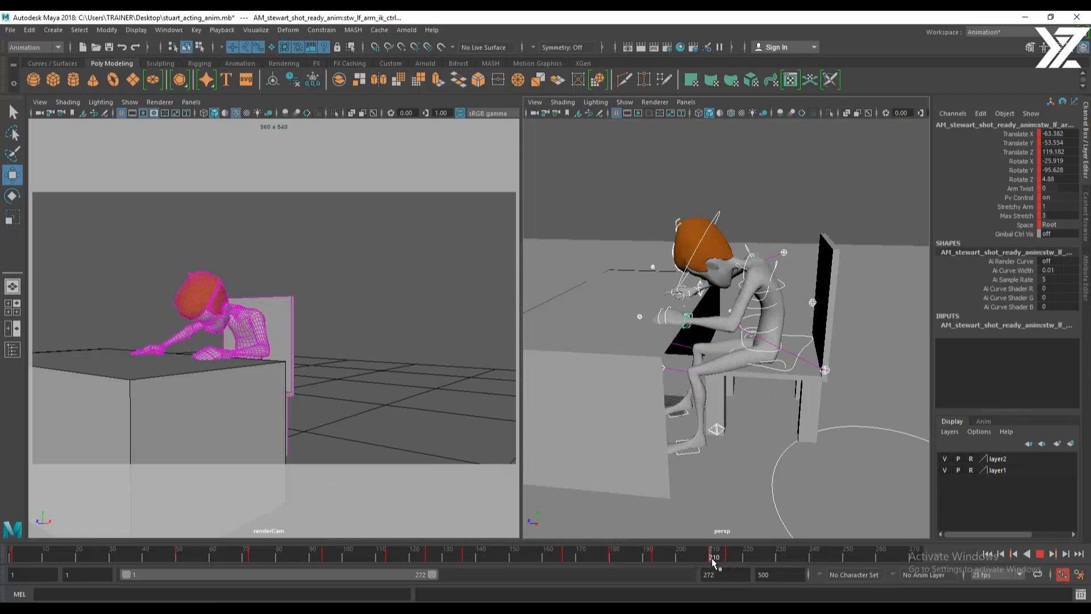
Key the hunched seated pose at about frame 230 and place the head-on-table pose at about frame 243
drag(714, 563, 736, 560)
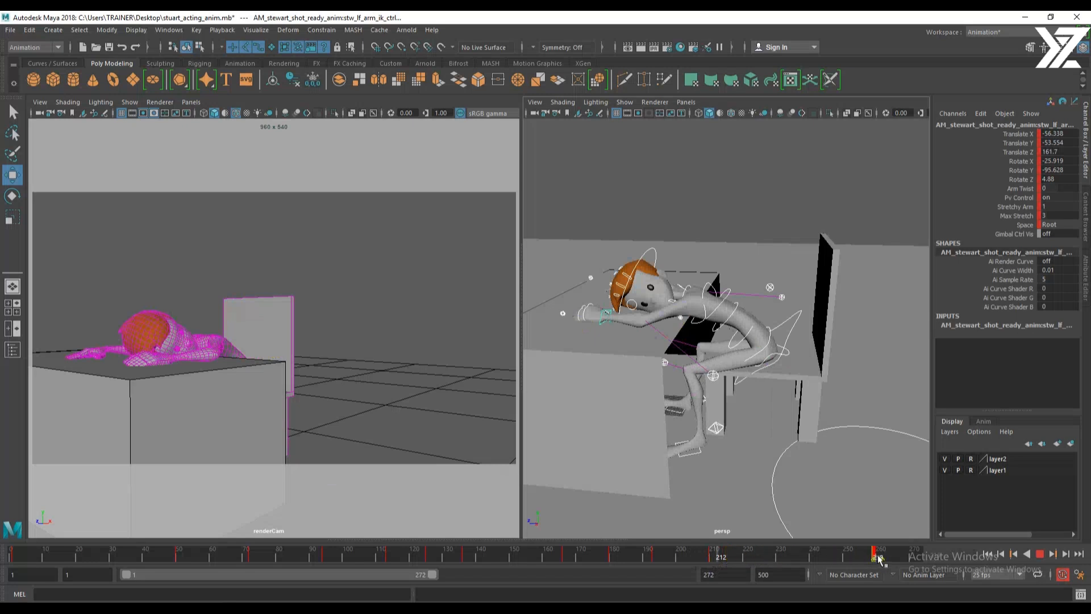
click(715, 559)
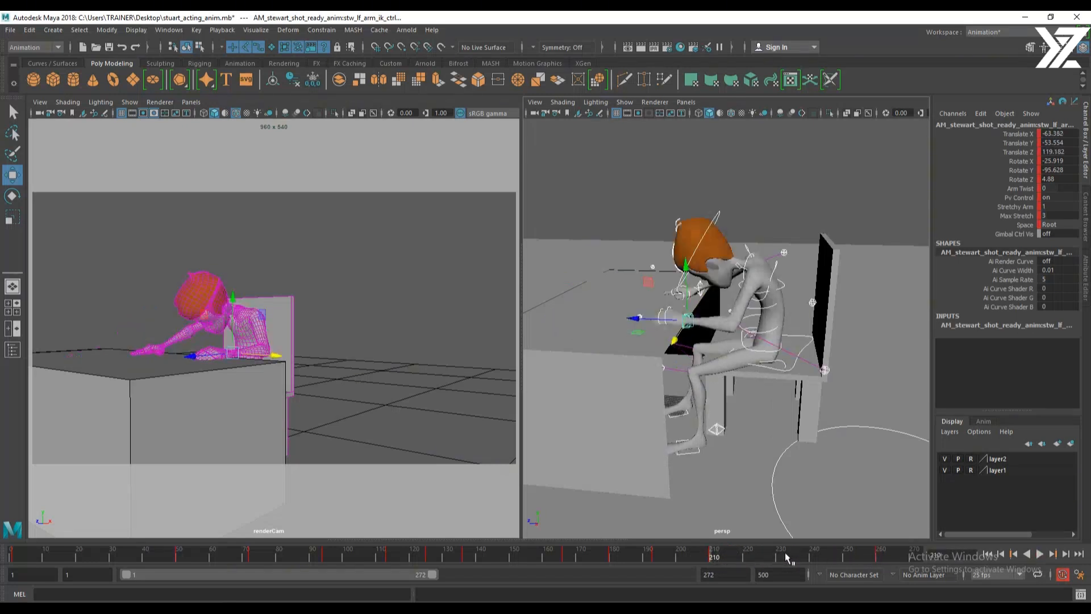
click(813, 560)
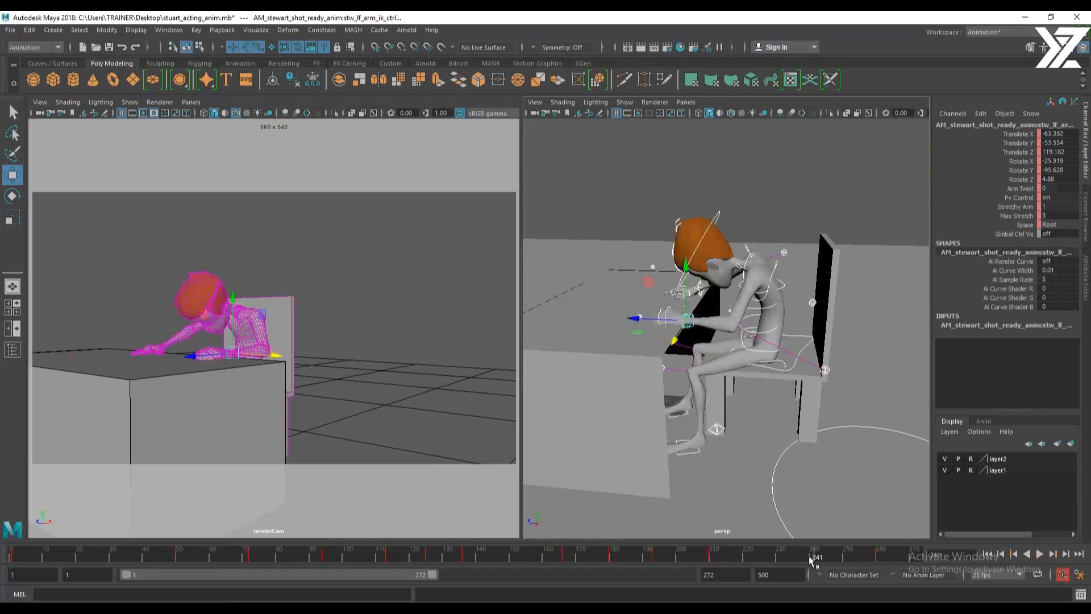
drag(811, 559, 837, 560)
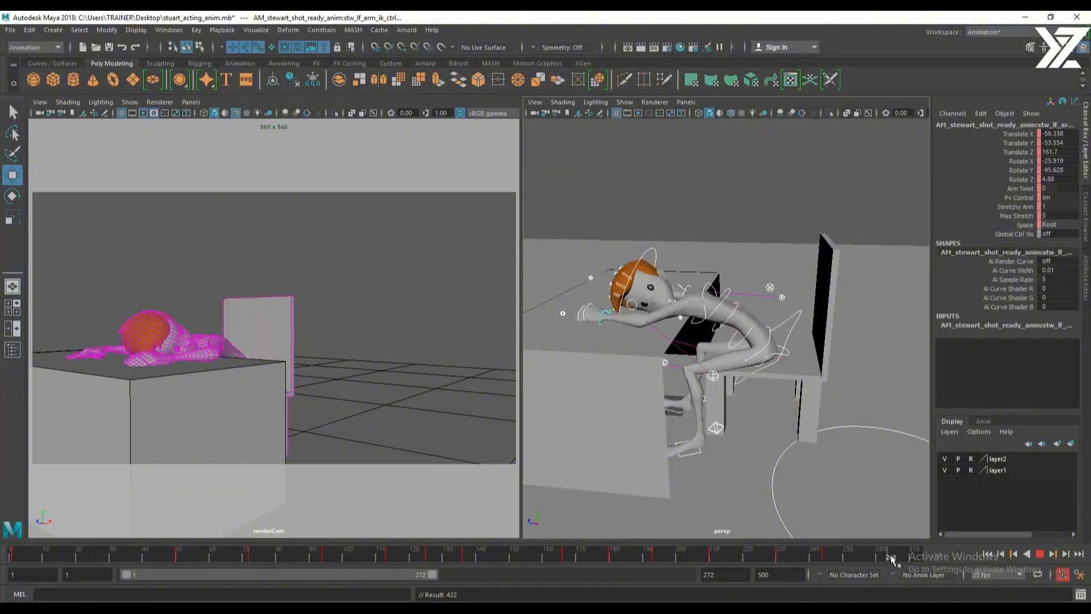
drag(928, 557, 928, 557)
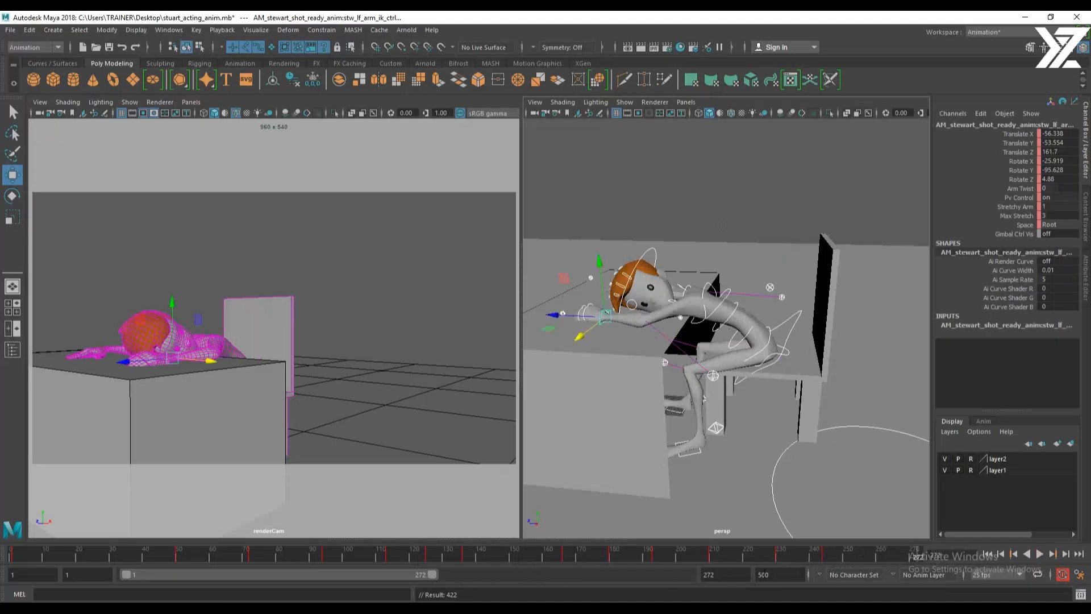
Set both the animation end time and the playback end time to frame 300
drag(772, 574, 744, 573)
text(300)
key(Return)
double_click(736, 568)
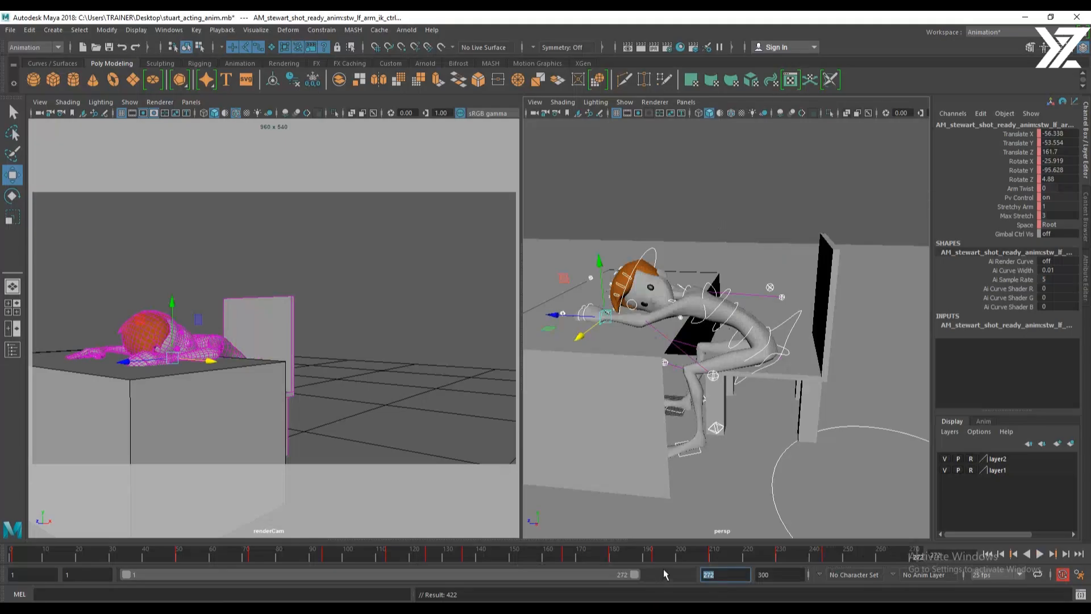
text(300)
key(Return)
key(alt+v)
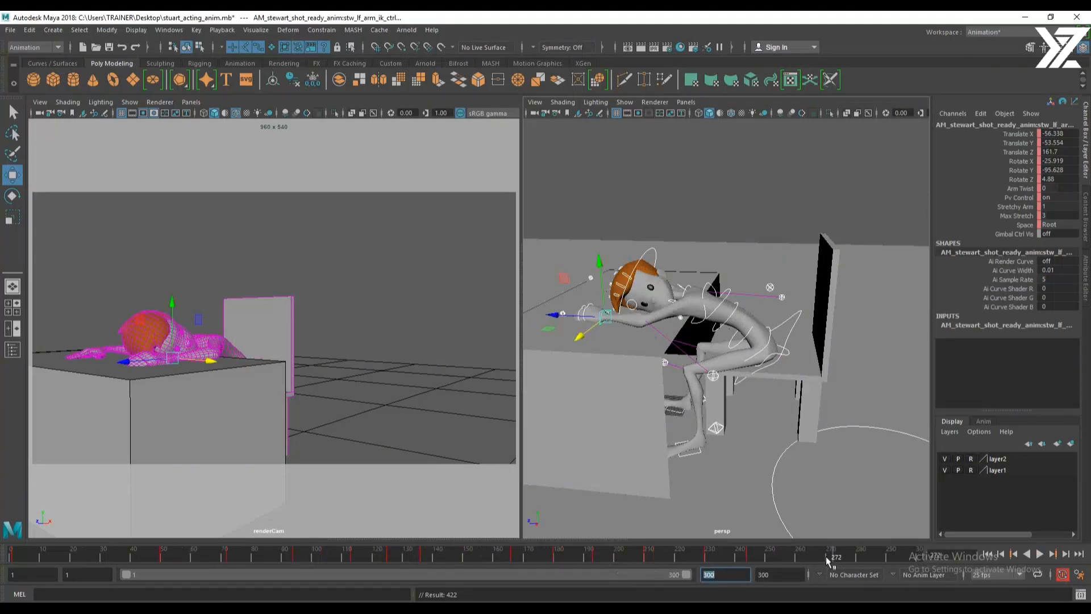
key(alt+v)
alt+middle_drag(854, 482, 871, 477)
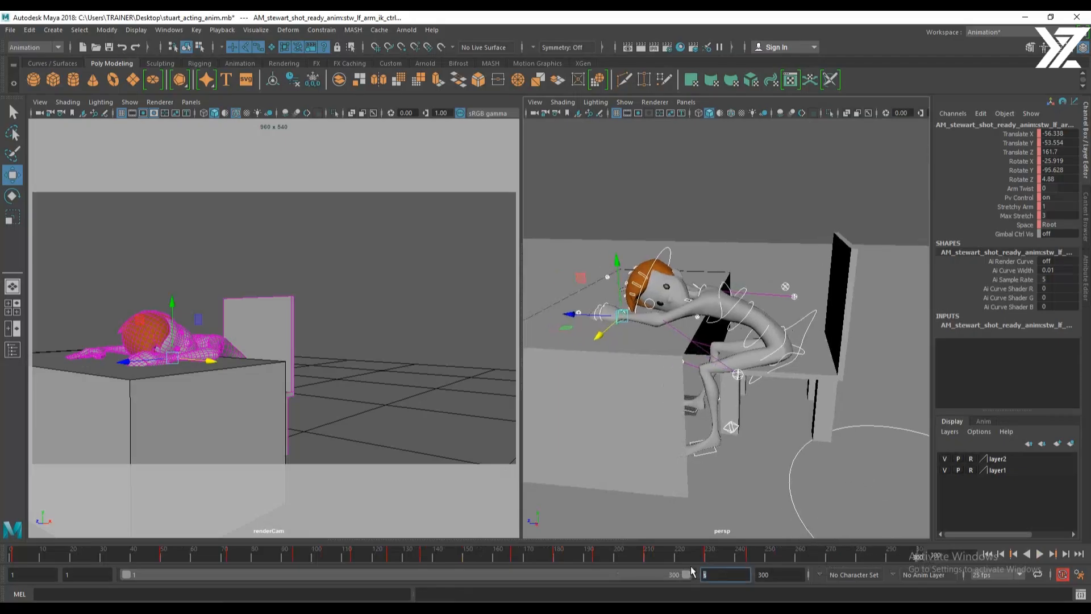
text(100)
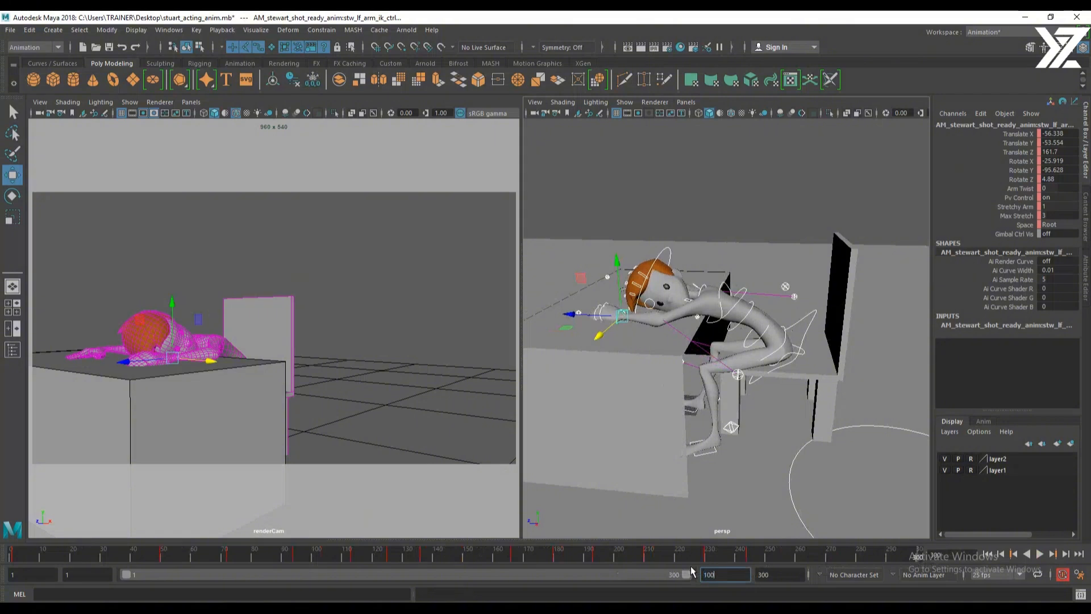
key(Return)
text(30)
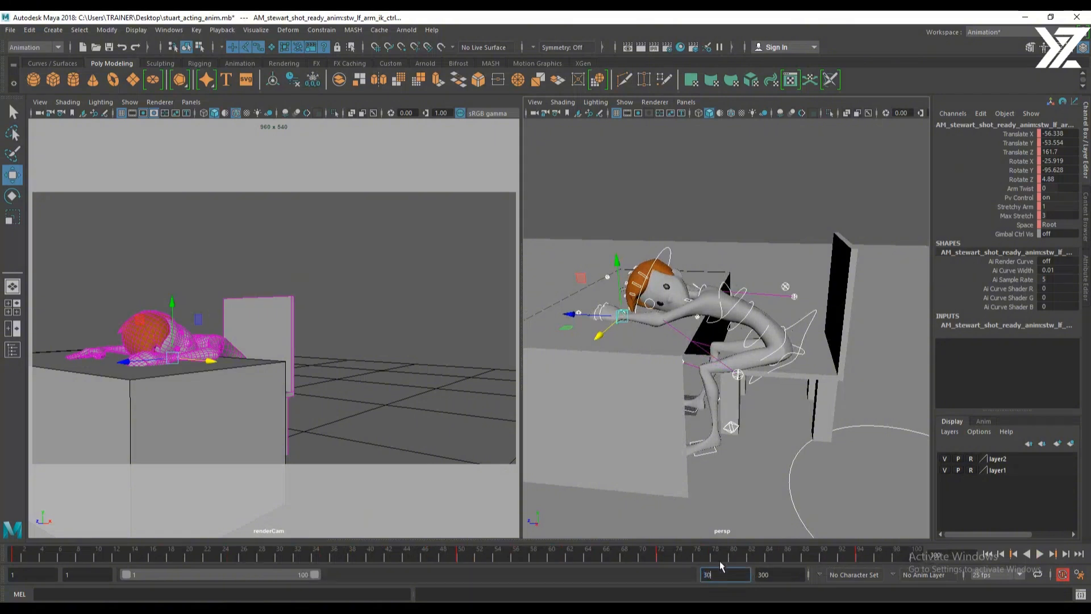
text(0)
key(Return)
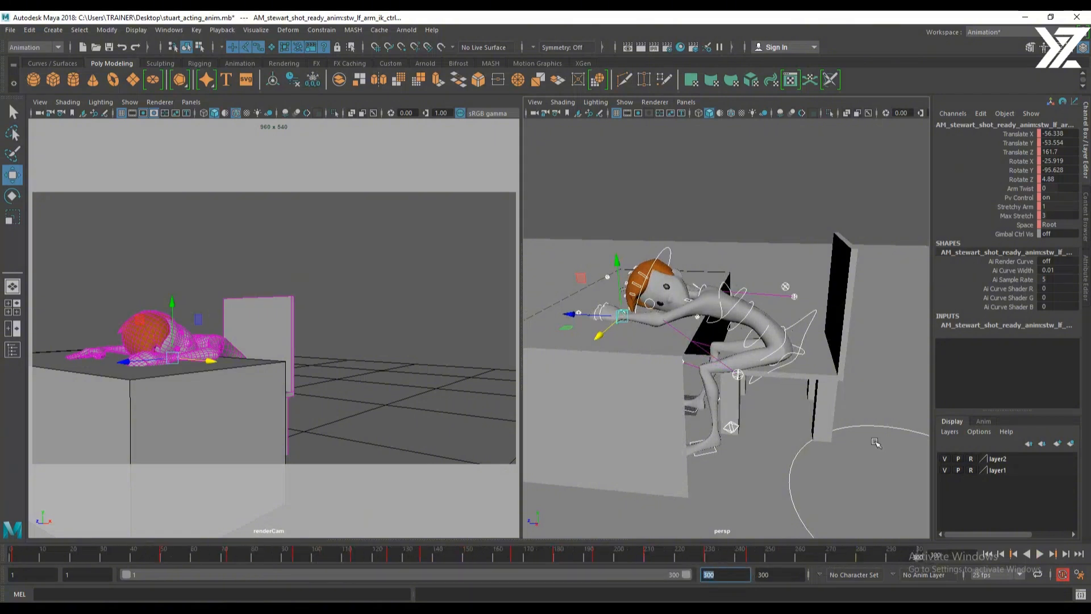
Key the final head-on-table pose at frame 300
alt+right_drag(875, 443, 792, 446)
key(s)
alt+right_drag(870, 439, 764, 412)
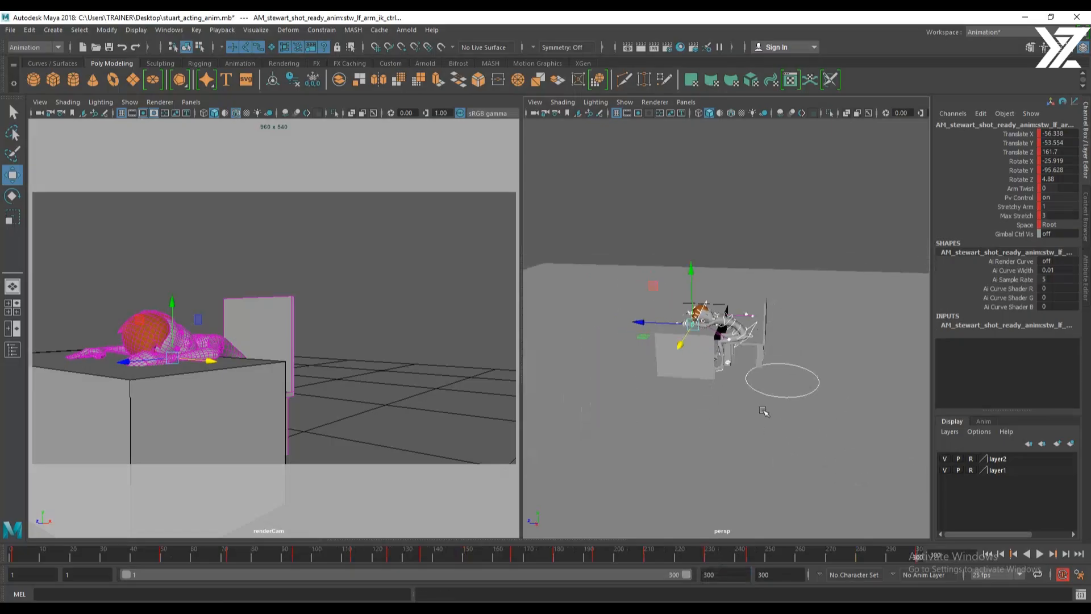
alt+drag(742, 442, 811, 455)
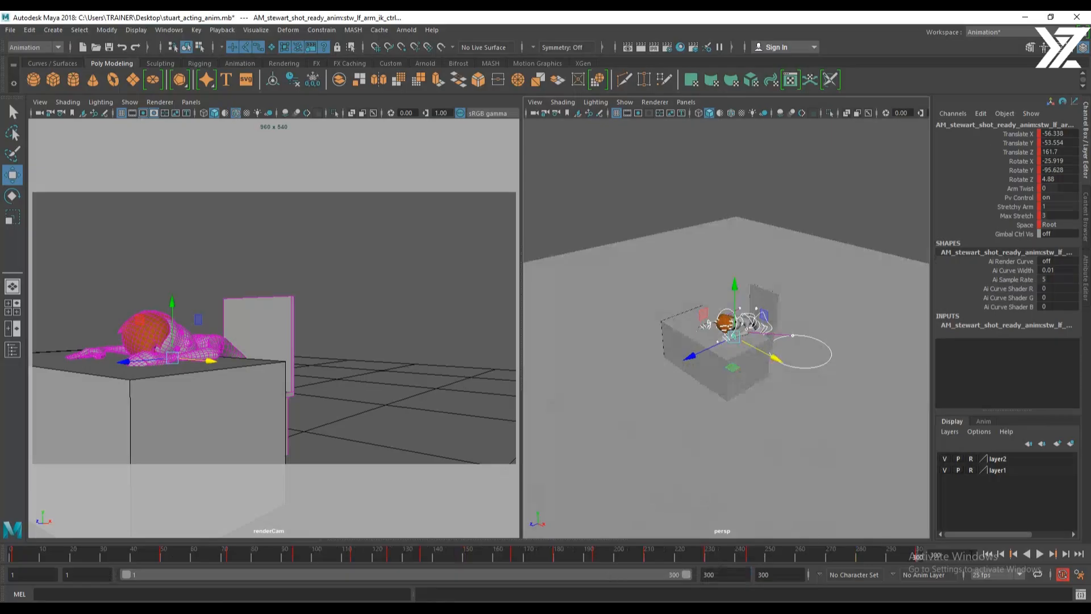
Play back the retimed animation from the first frame and scrub to frame 113 to check the chair-grabbing pose
click(989, 555)
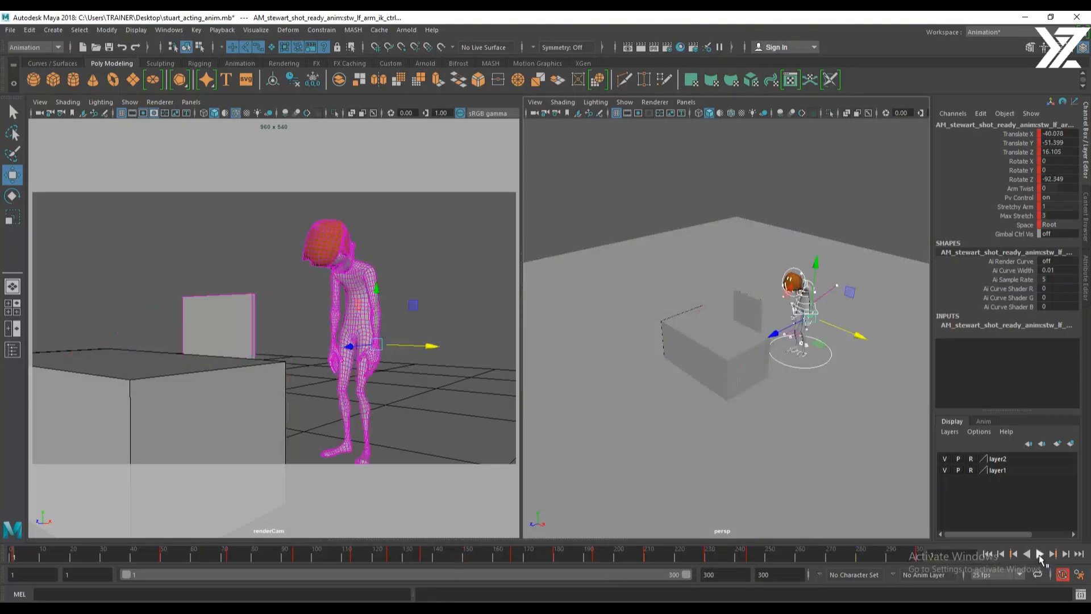
click(1040, 554)
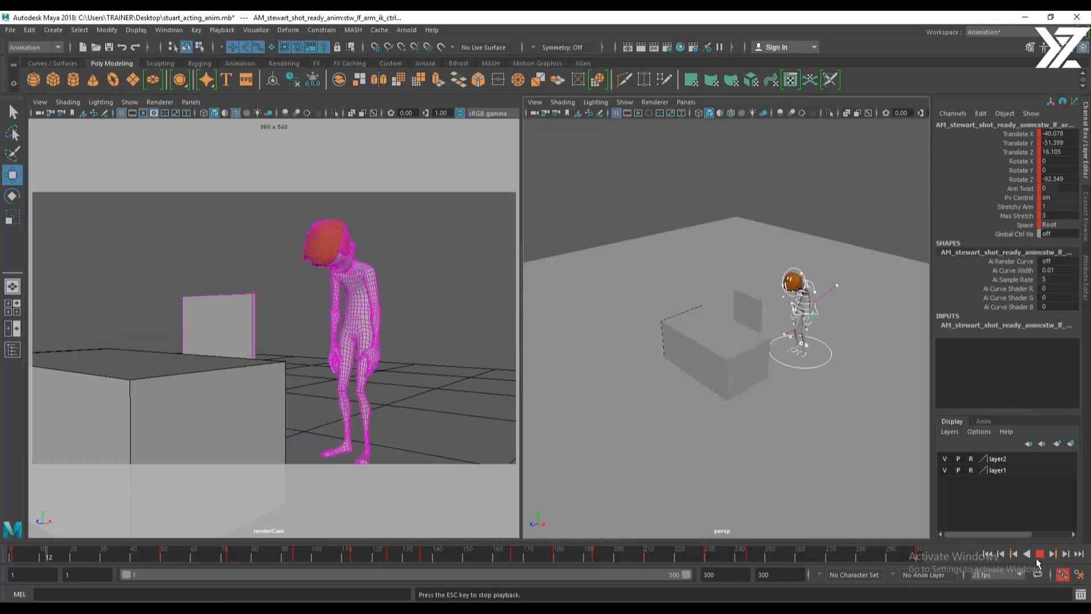
click(1039, 554)
mouse_move(137, 555)
mouse_down()
mouse_move(367, 560)
mouse_move(350, 558)
mouse_up()
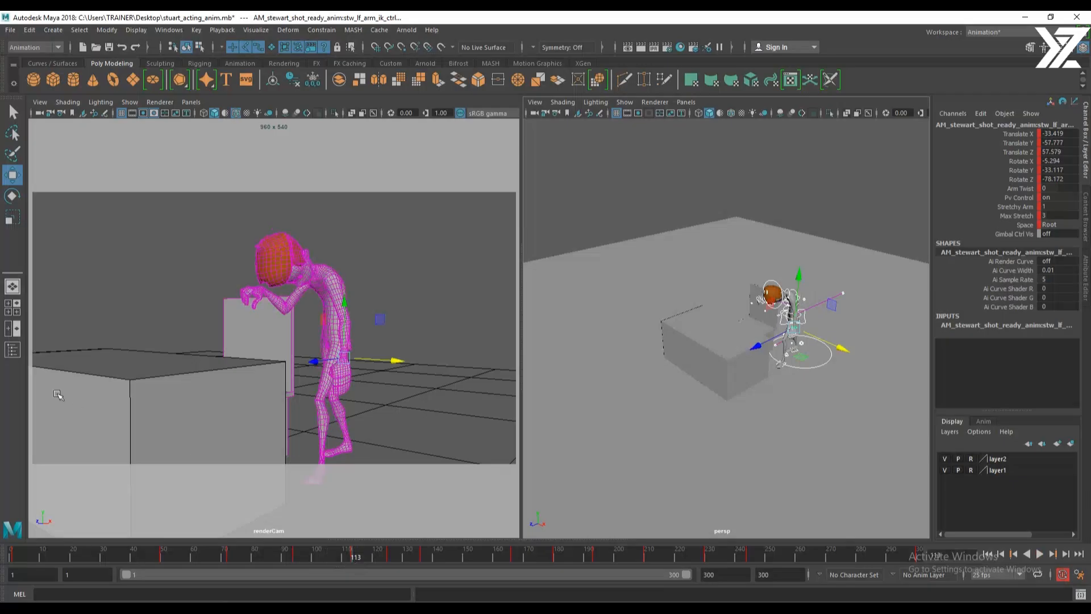
Show the Outliner, select parent_grp, and move its chair constraint keys later so the block starts at about frame 112
click(12, 350)
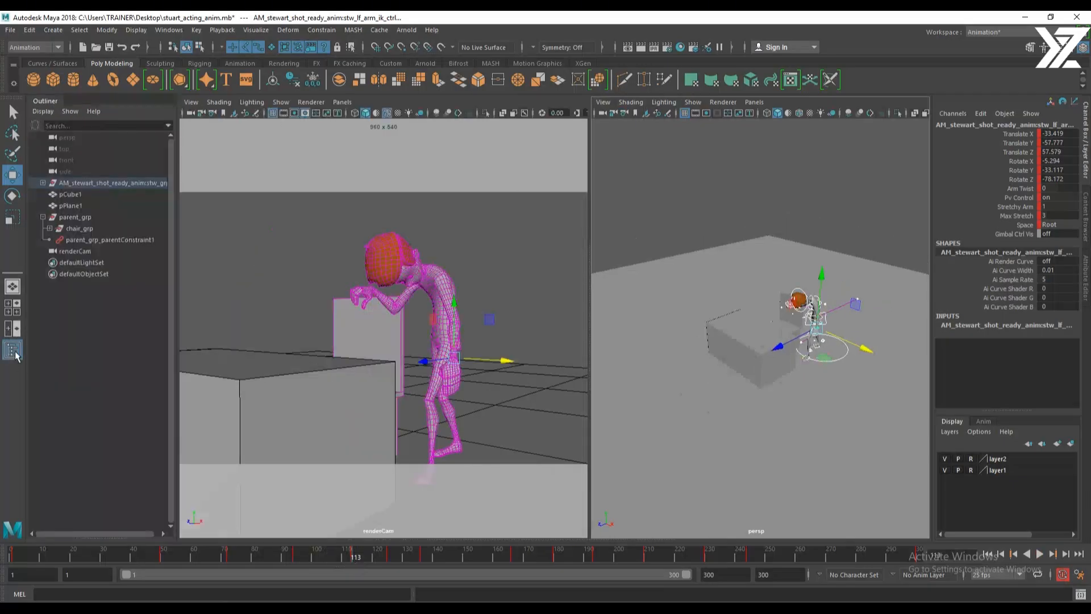
click(74, 217)
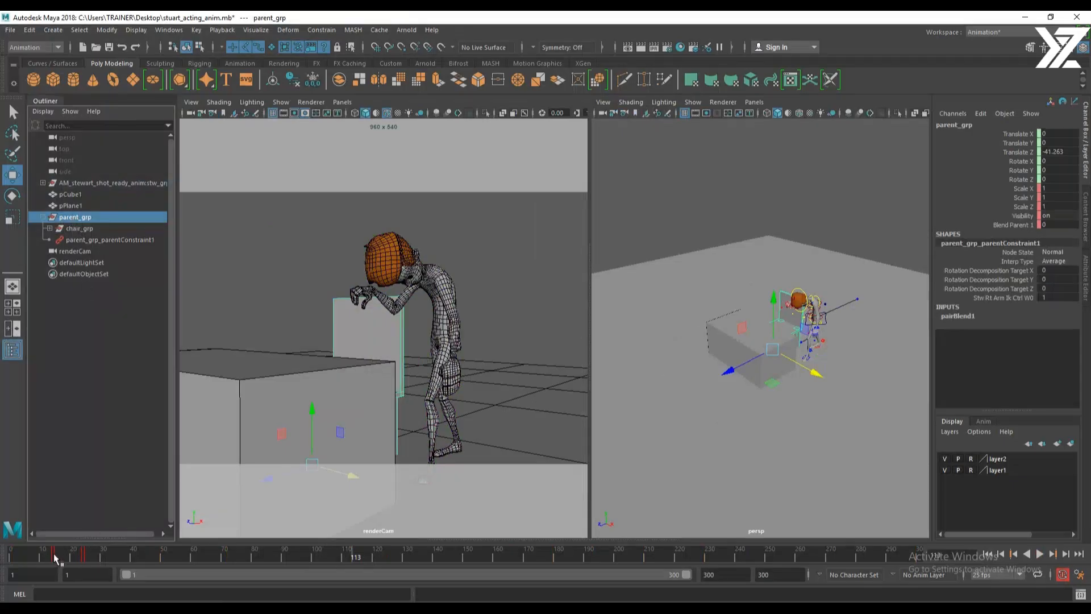
shift+drag(55, 559, 364, 567)
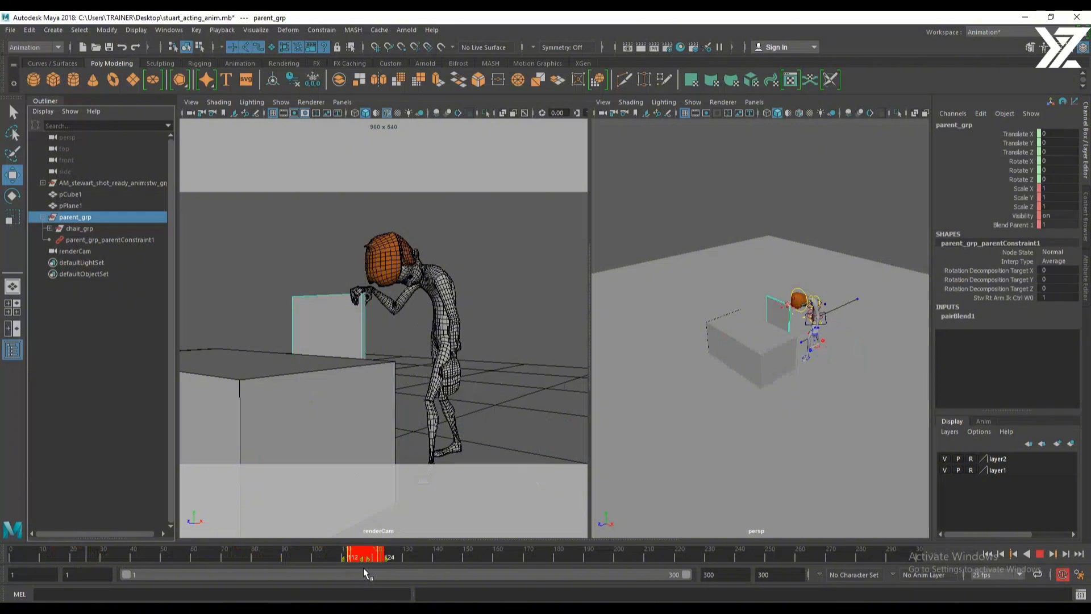
click(348, 559)
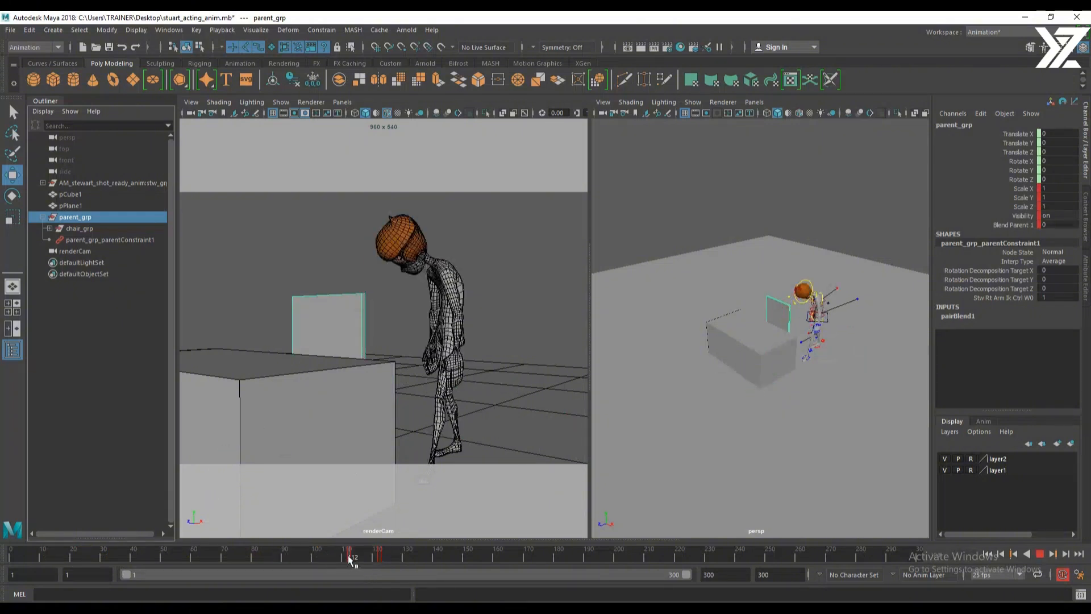
drag(351, 560, 401, 562)
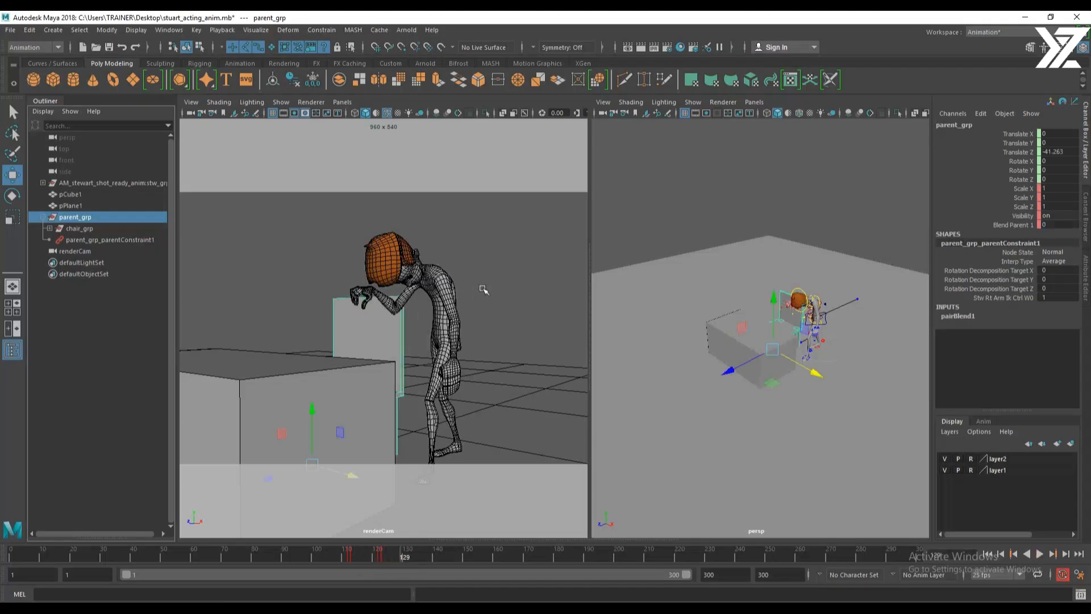
Check the character's chair-reaching pose at frame 136 and move parent_grp's ending pair of constraint keys to about that frame
drag(737, 229, 885, 457)
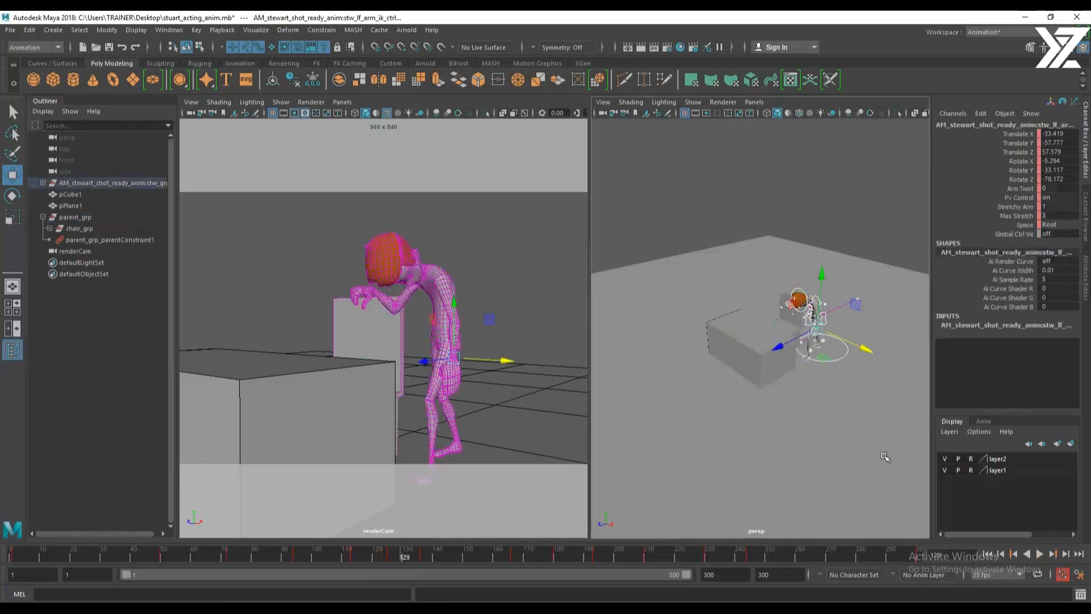
drag(398, 560, 421, 557)
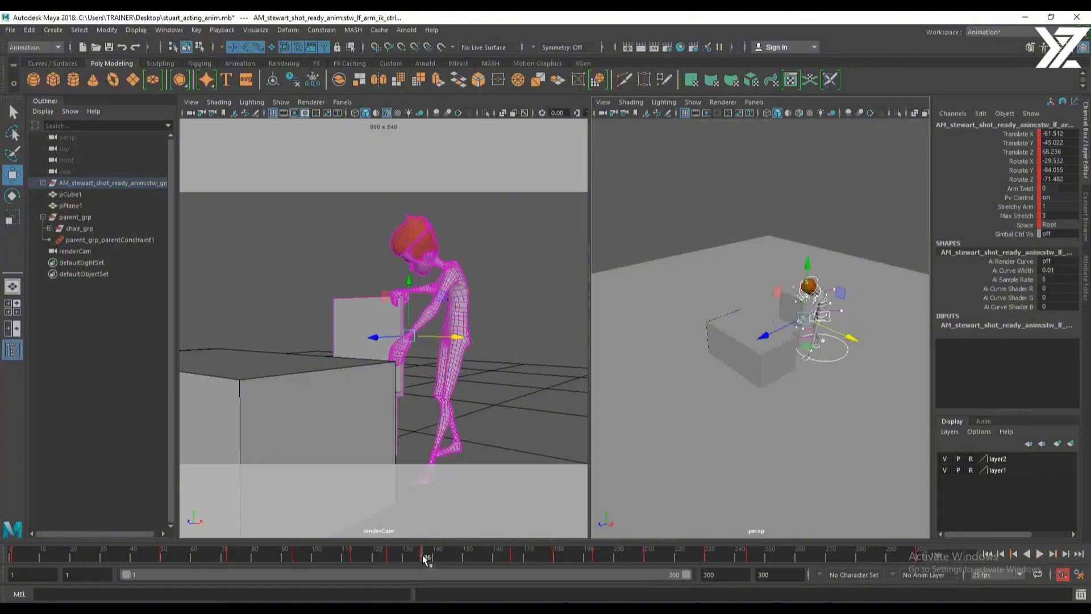
click(80, 218)
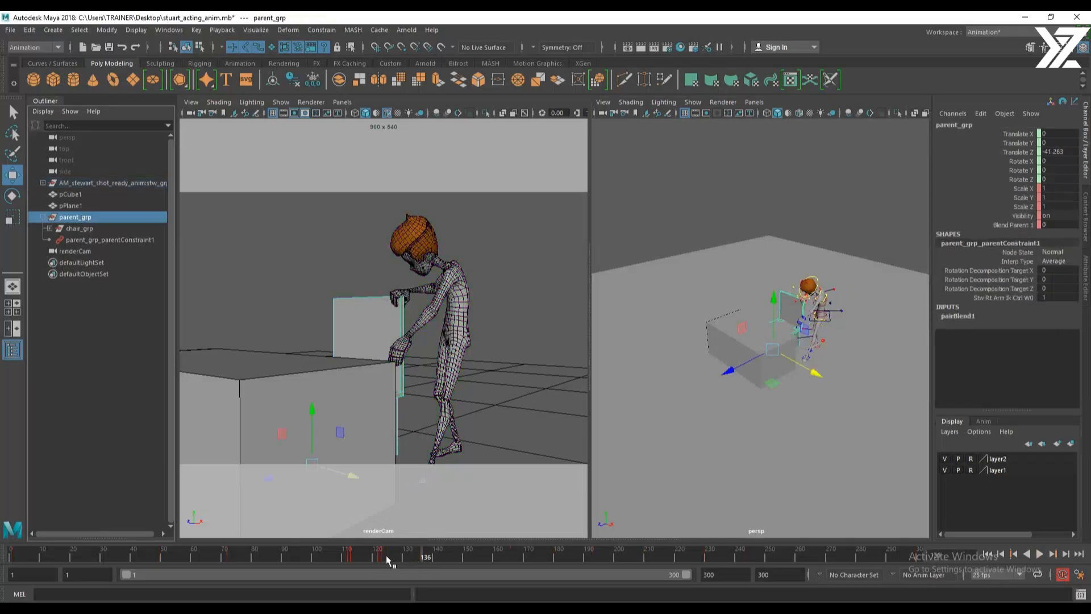
drag(381, 560, 423, 561)
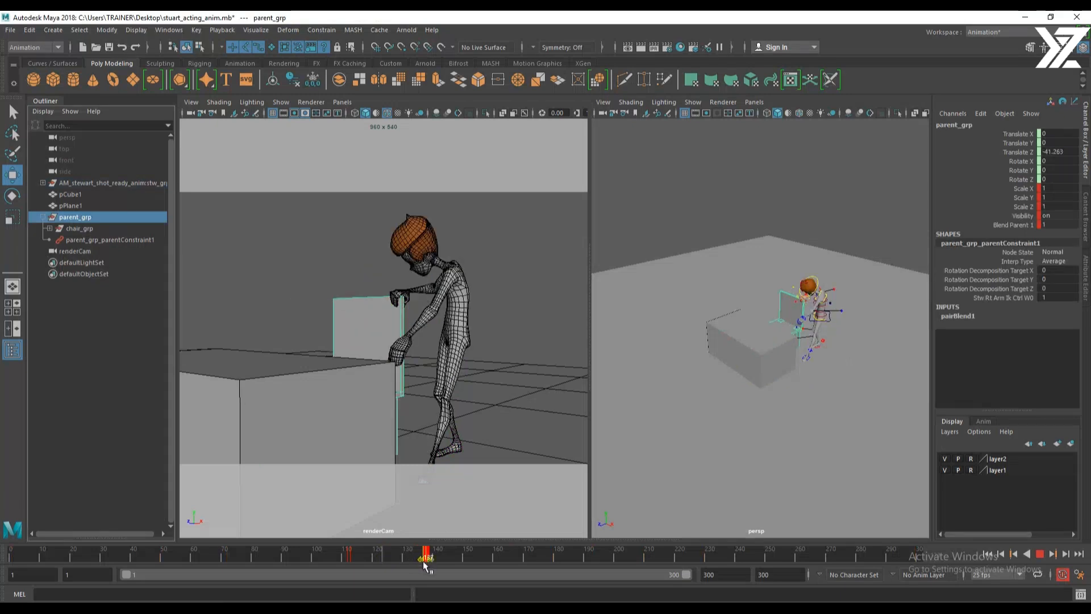
click(415, 557)
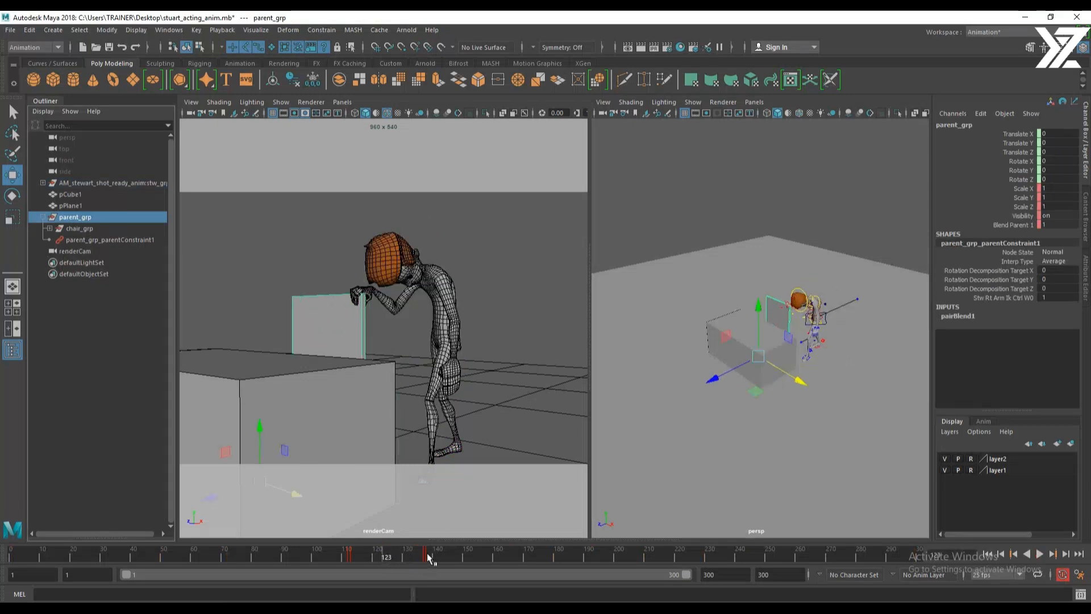
click(430, 558)
Scrub through the timeline and play the animation from the first frame to check the chair's movement against the character
drag(431, 557, 836, 576)
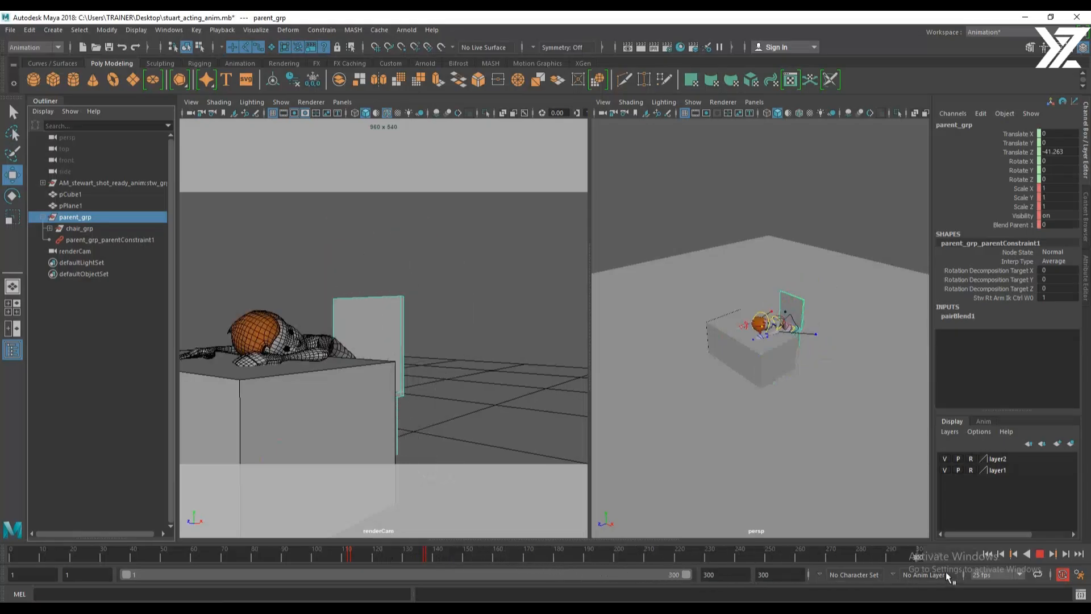
drag(945, 571, 150, 572)
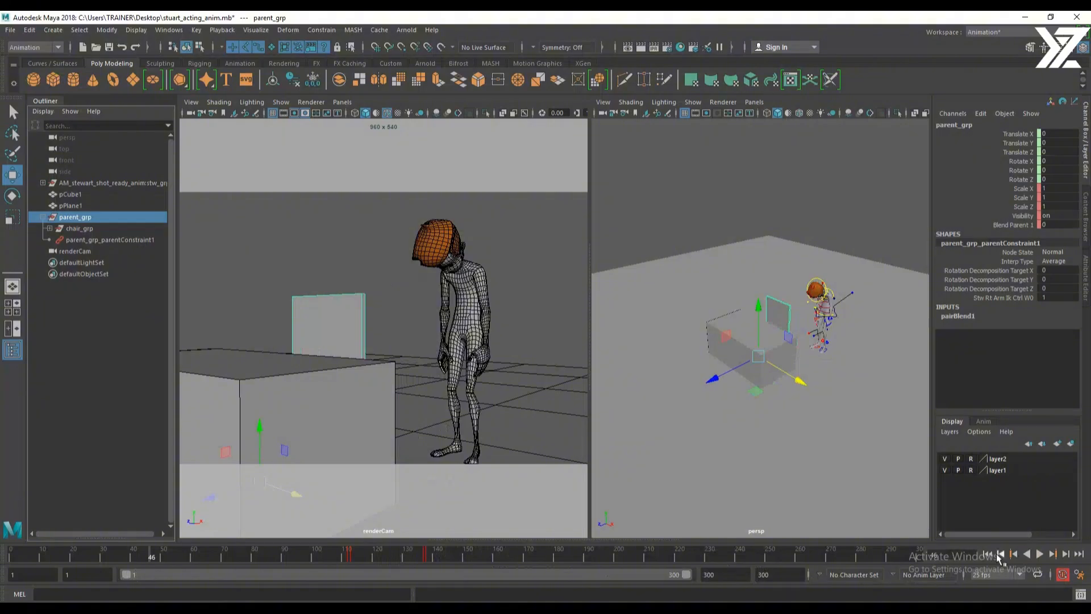
click(989, 554)
click(1039, 554)
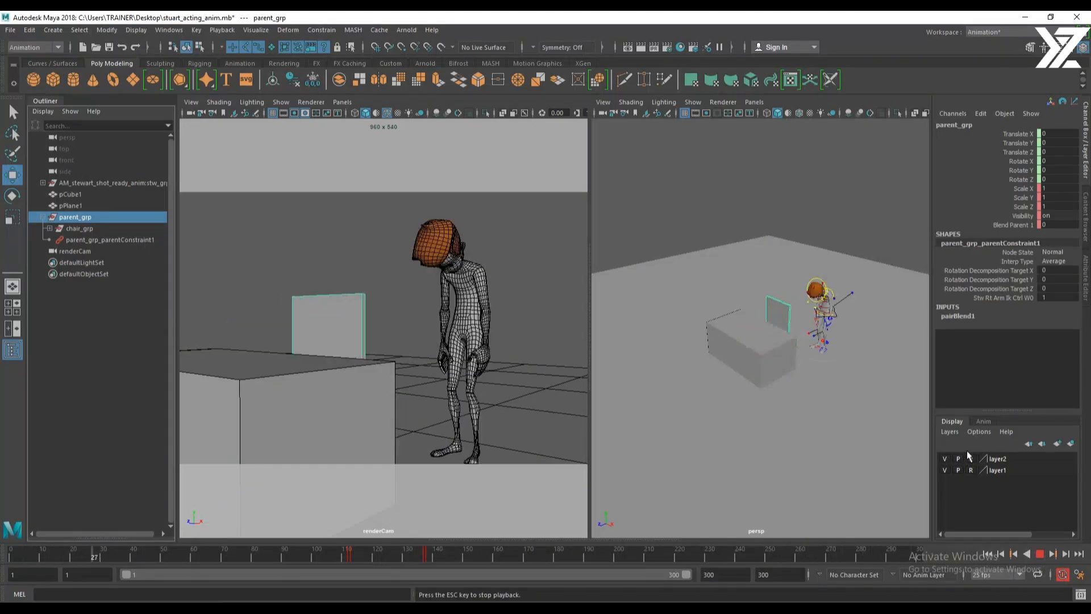
Stop playback, save the scene, and save a copy on the Desktop as stuart_acting_anim_ST.mb
click(1041, 555)
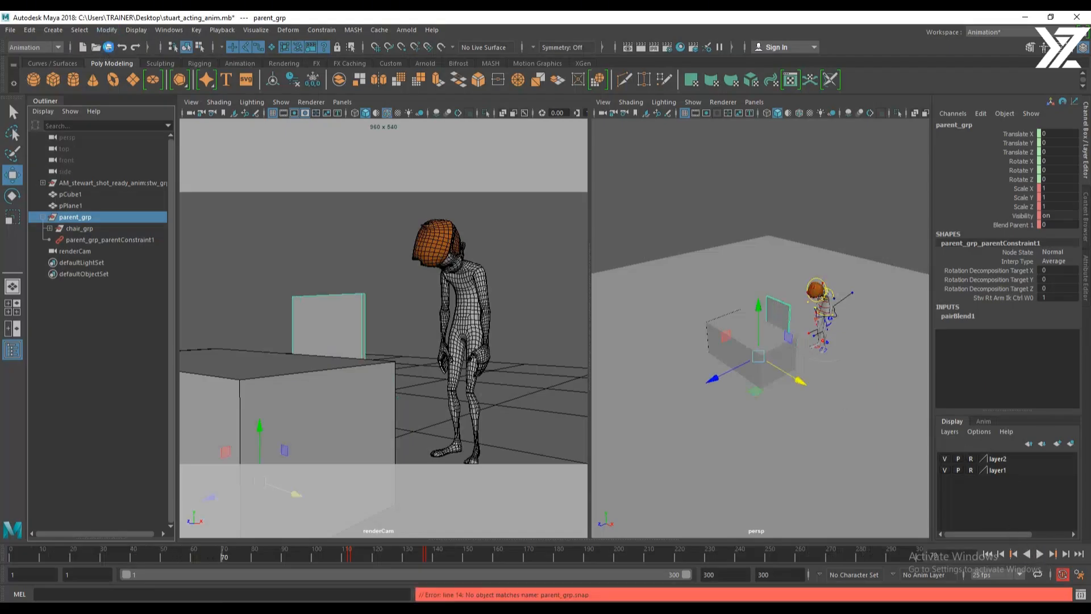
click(108, 47)
click(10, 30)
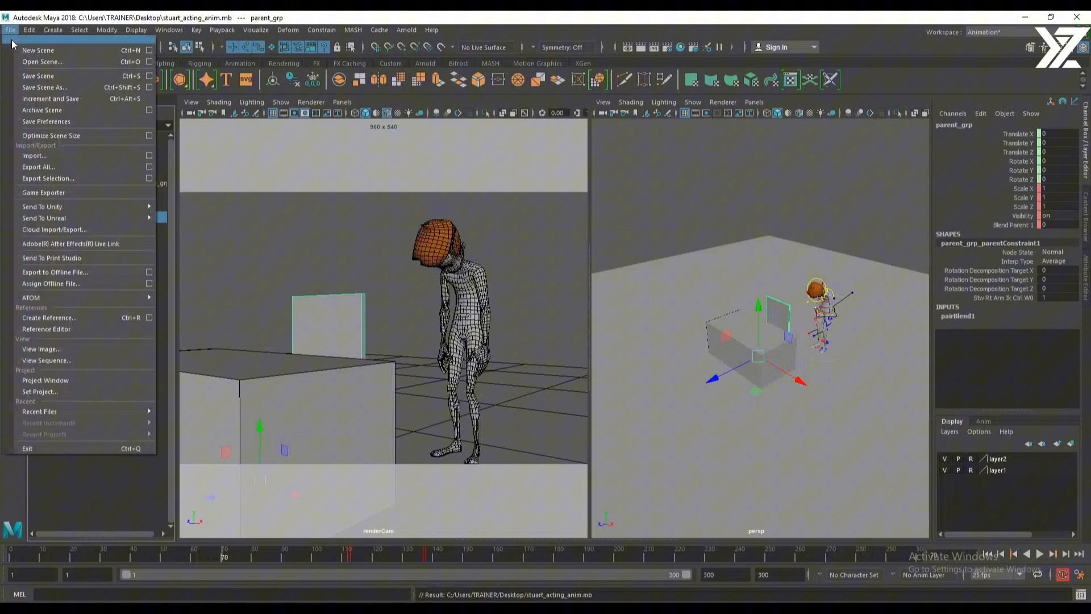
click(40, 87)
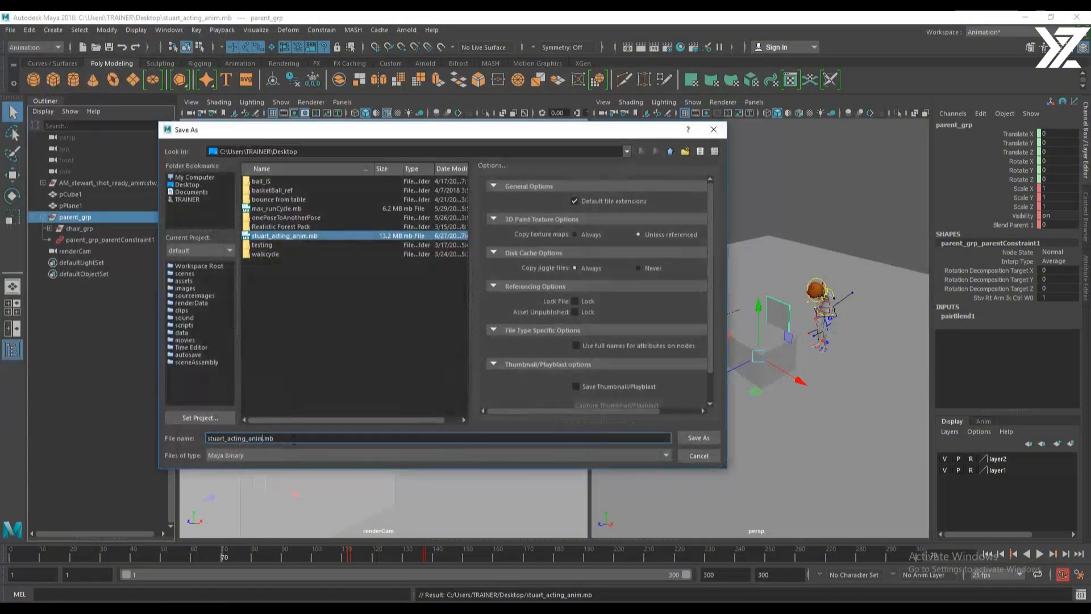
text(_)
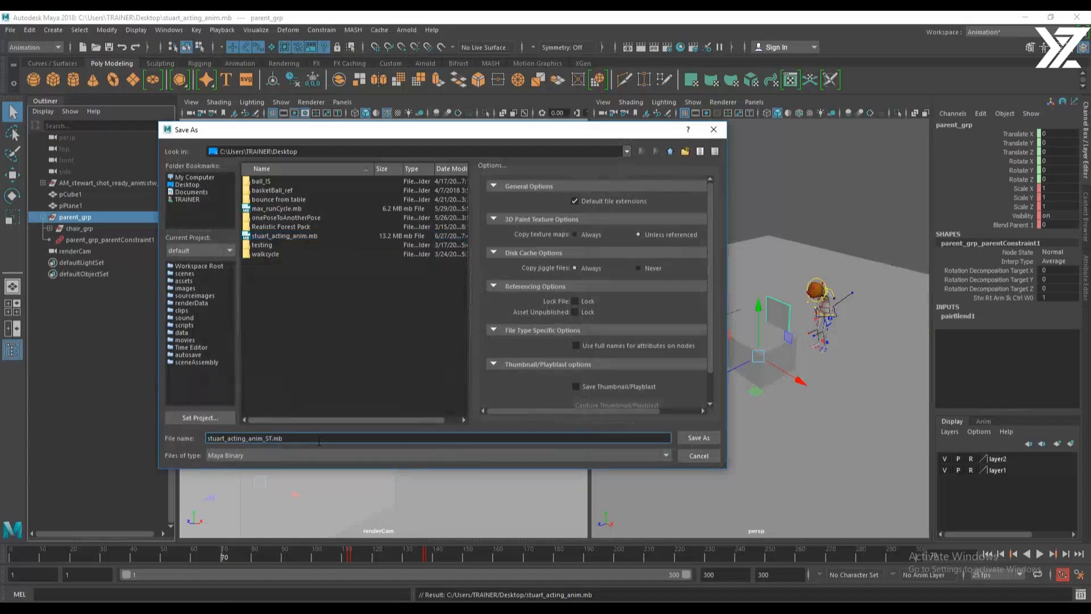
text(ST)
key(Return)
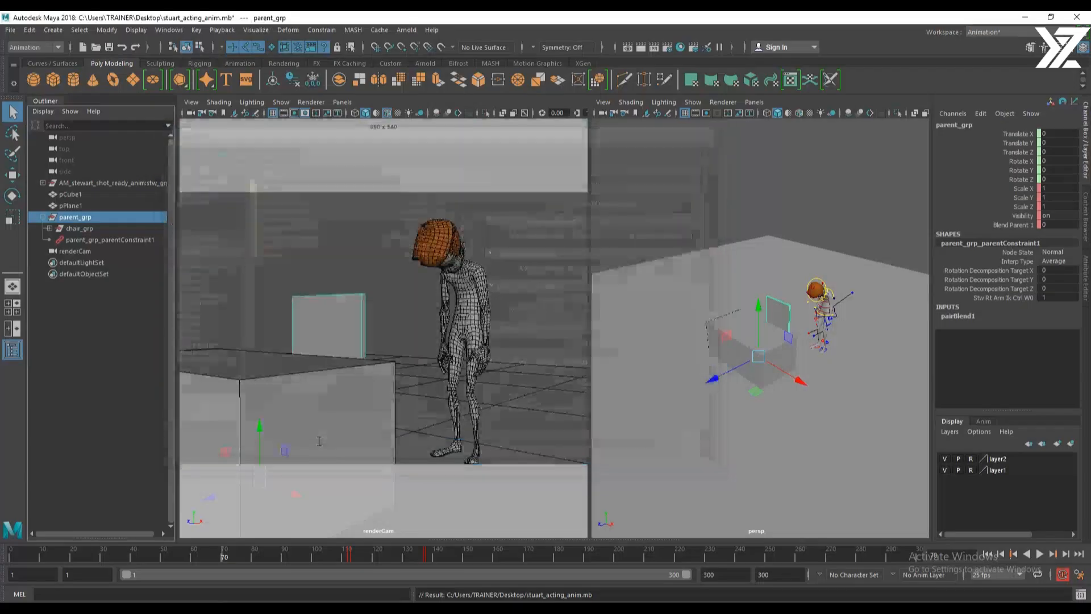
Select all the character's controls and scrub the stepped blocking back to frame 1
key(w)
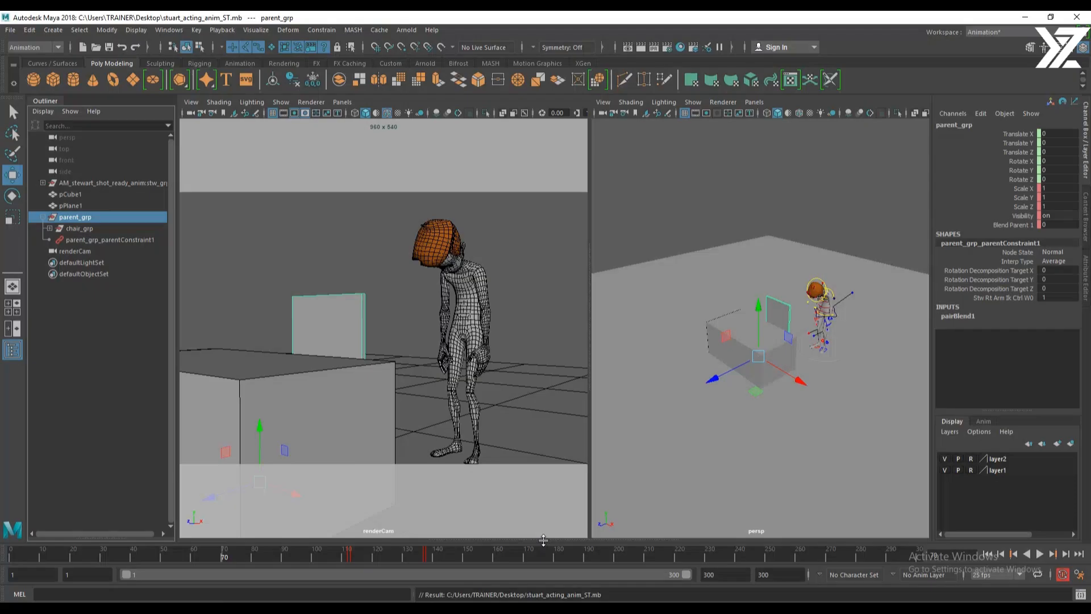
click(728, 287)
drag(638, 178, 882, 453)
click(345, 557)
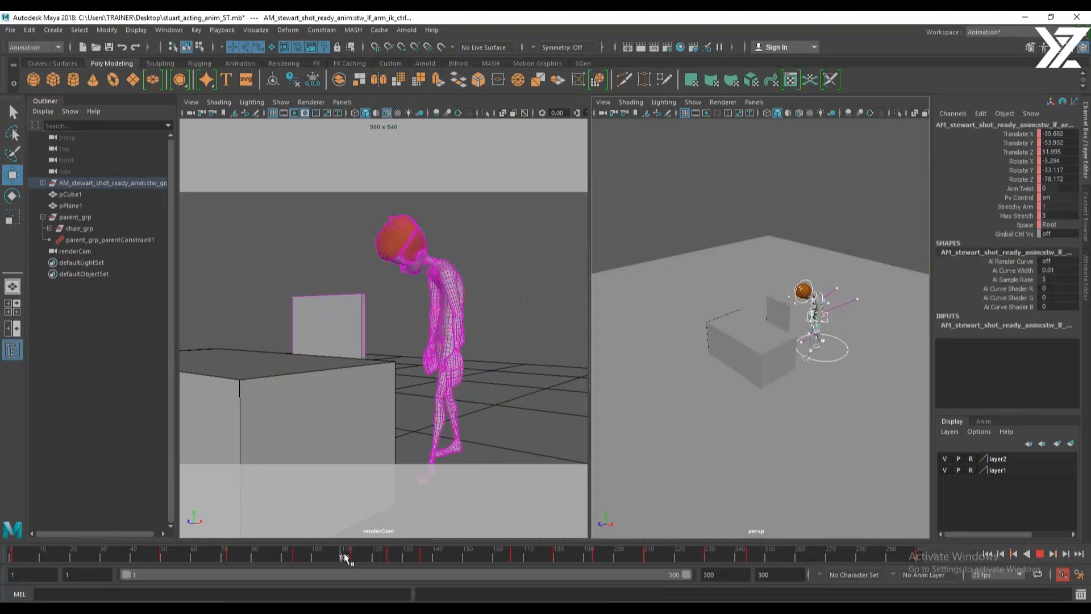
drag(345, 556, 83, 560)
drag(229, 560, 54, 565)
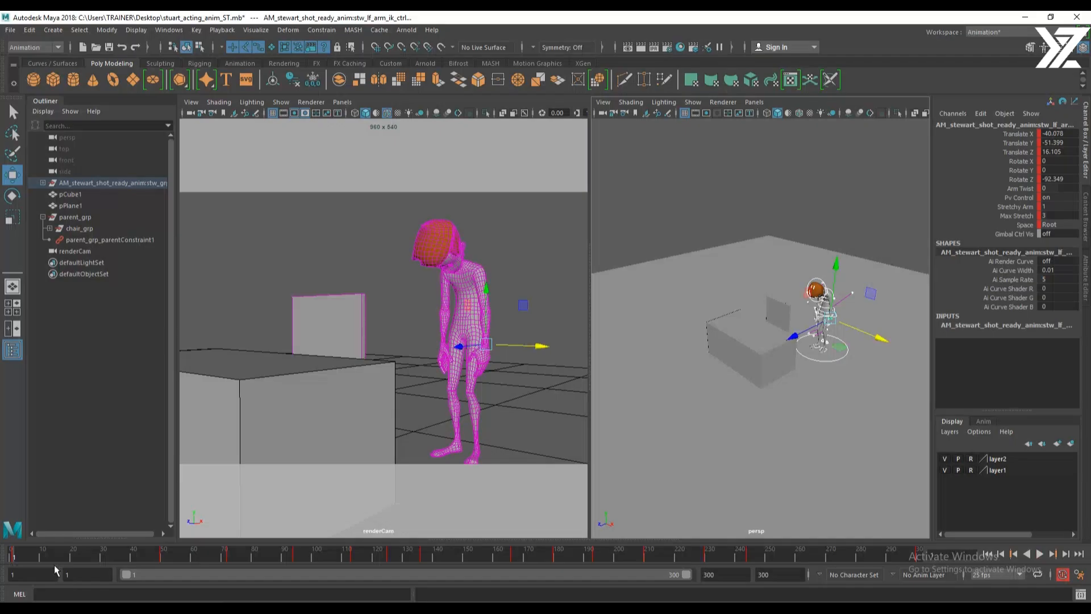
Change the default out tangent in the animation preferences and save the preferences
click(1079, 574)
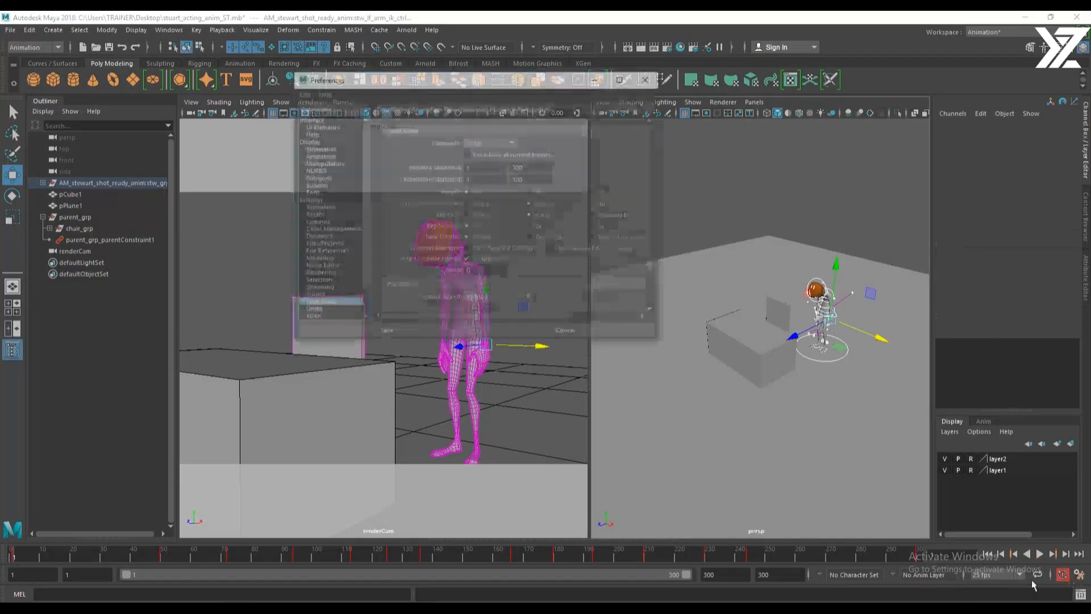
click(318, 207)
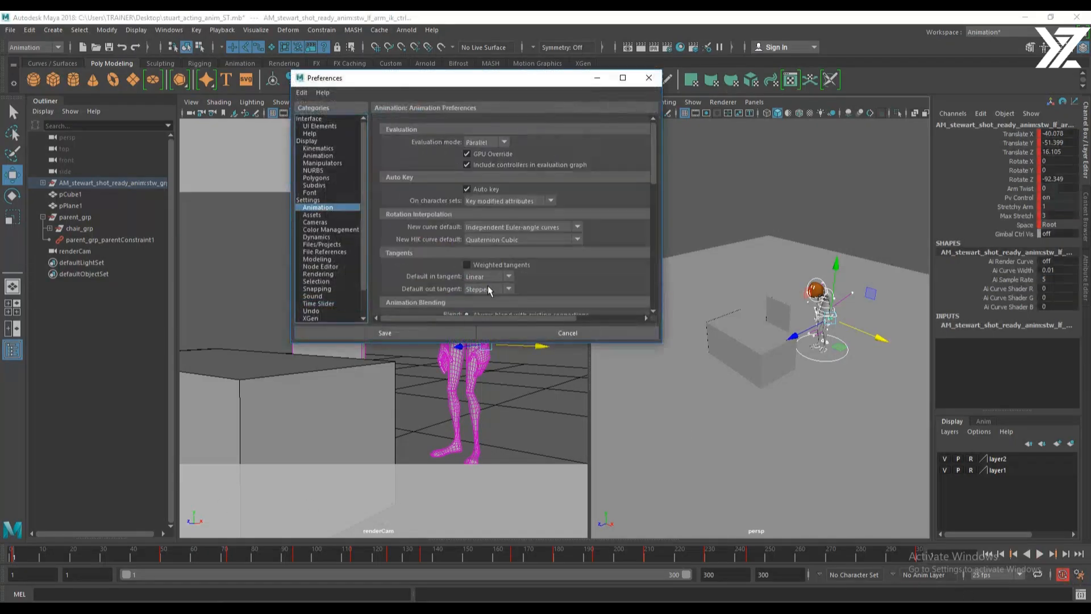
click(488, 288)
click(486, 310)
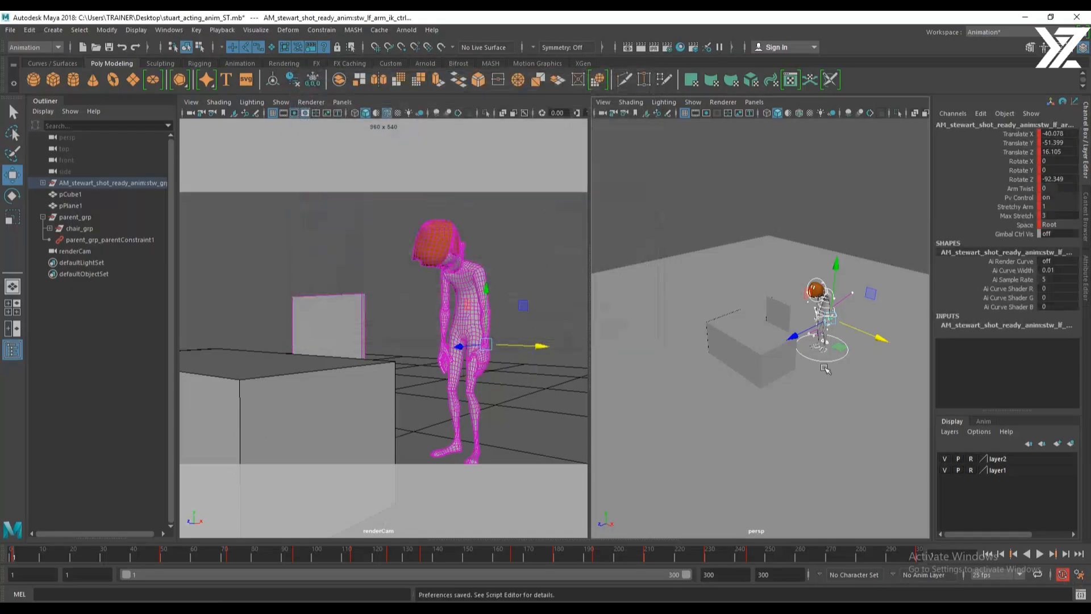
Select all the character's controls and set the tangents of their keys across the whole timeline to Linear
drag(722, 219, 882, 426)
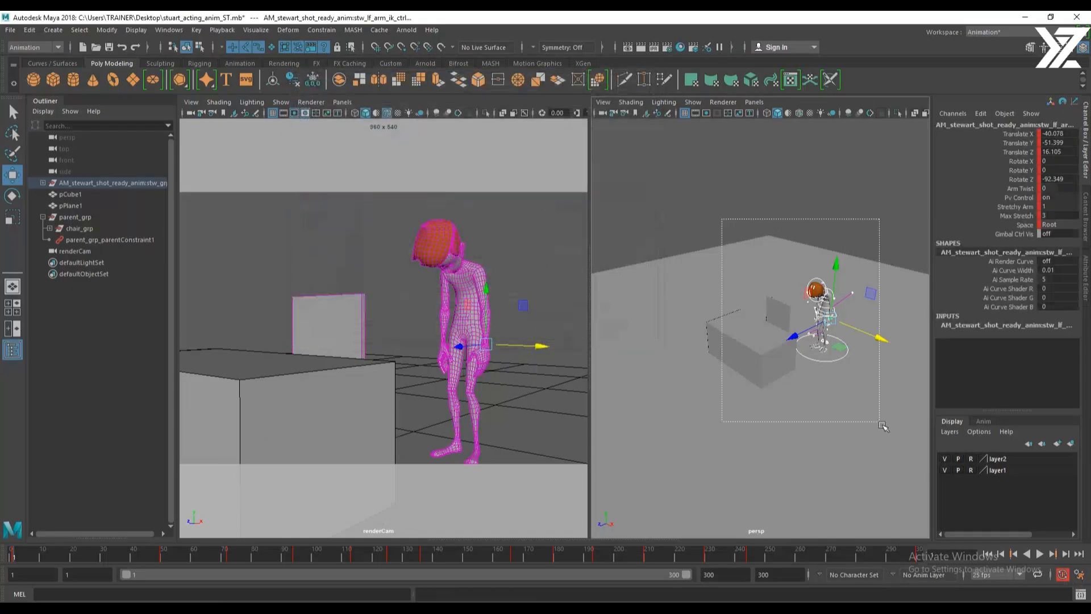
double_click(149, 556)
right_click(149, 556)
mouse_move(239, 443)
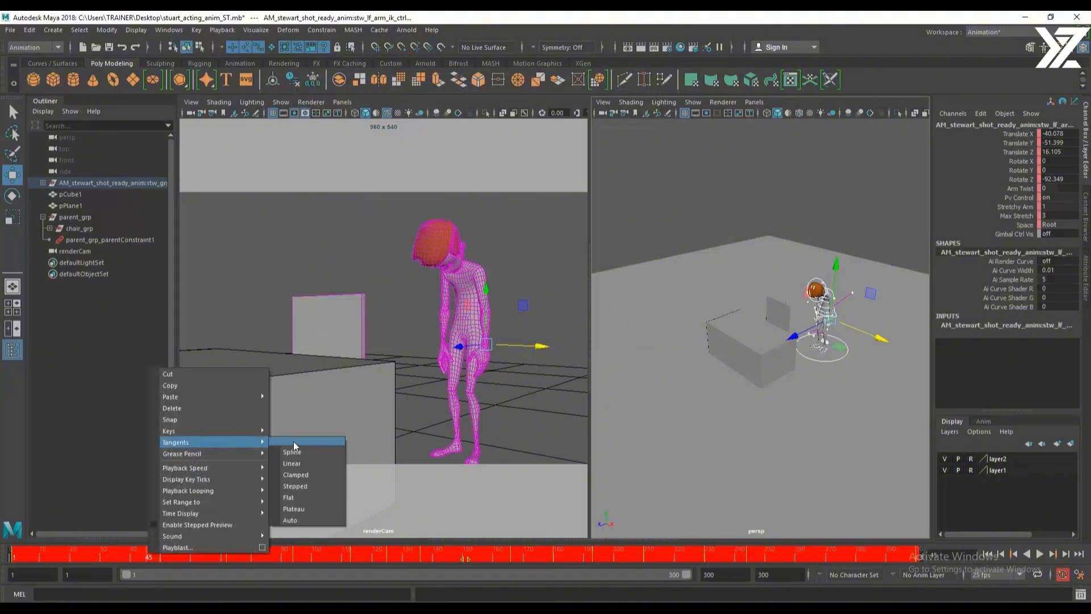
click(310, 463)
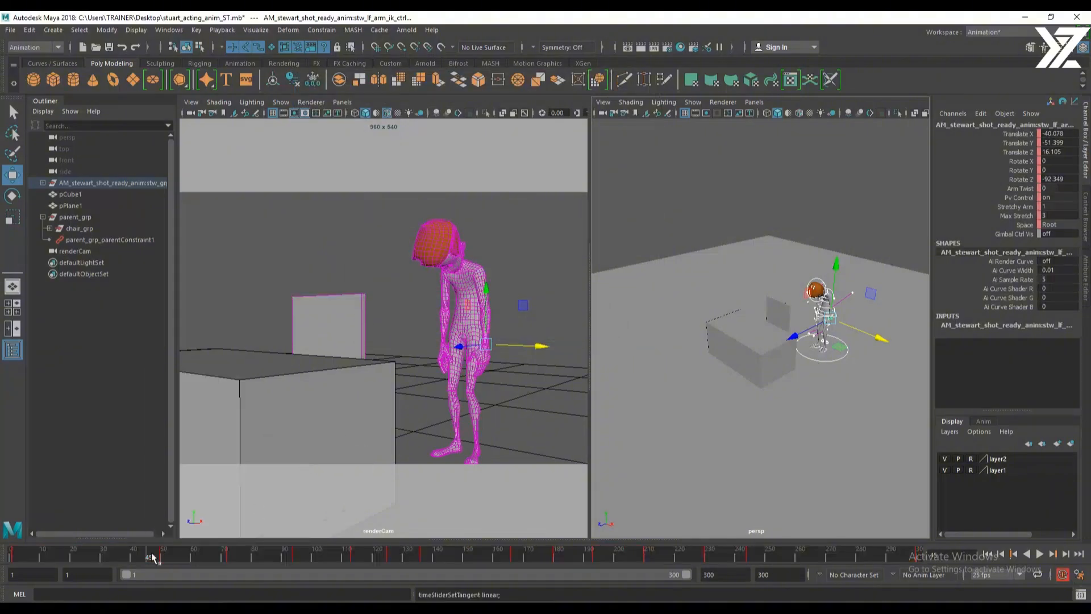
Play the interpolated animation, frame the character in the perspective view, and scrub from the first frame to frame 50
click(1040, 554)
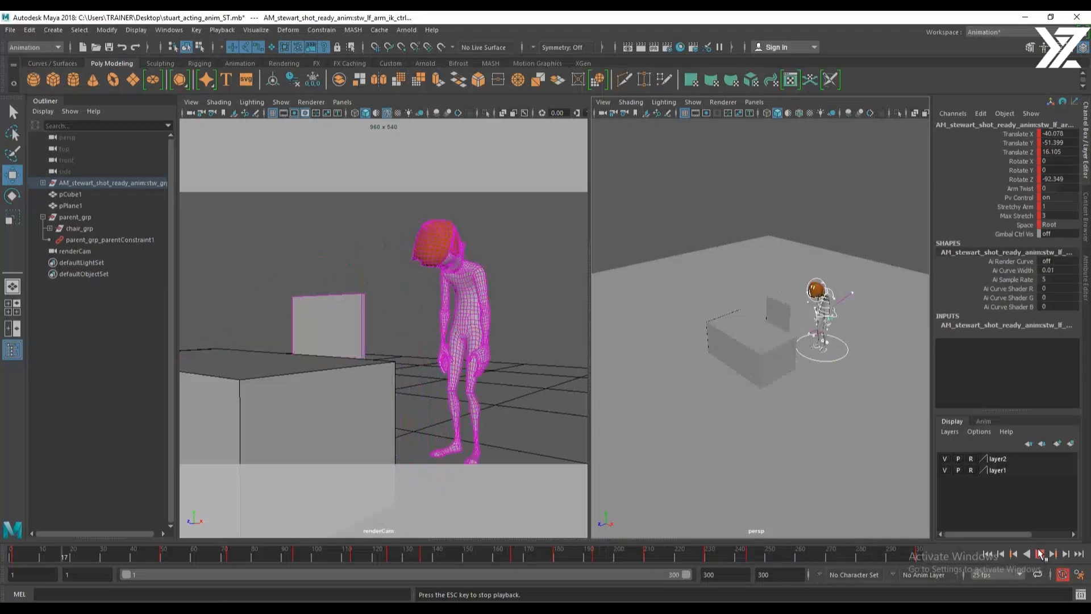
click(1040, 554)
alt+right_drag(763, 391, 870, 409)
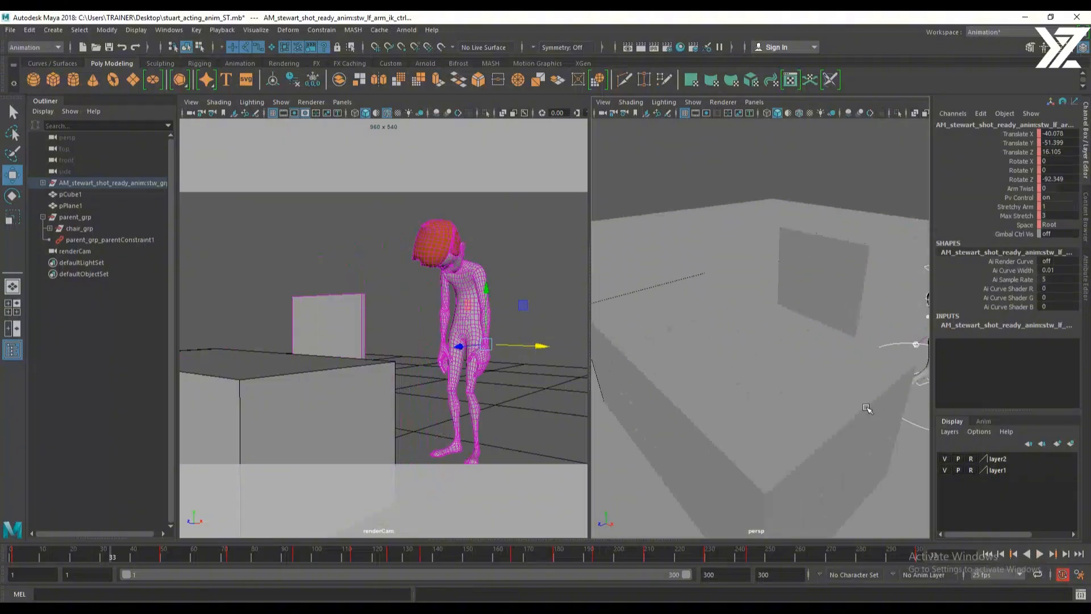
alt+middle_drag(869, 409, 694, 407)
alt+drag(694, 406, 654, 411)
key(alt+v)
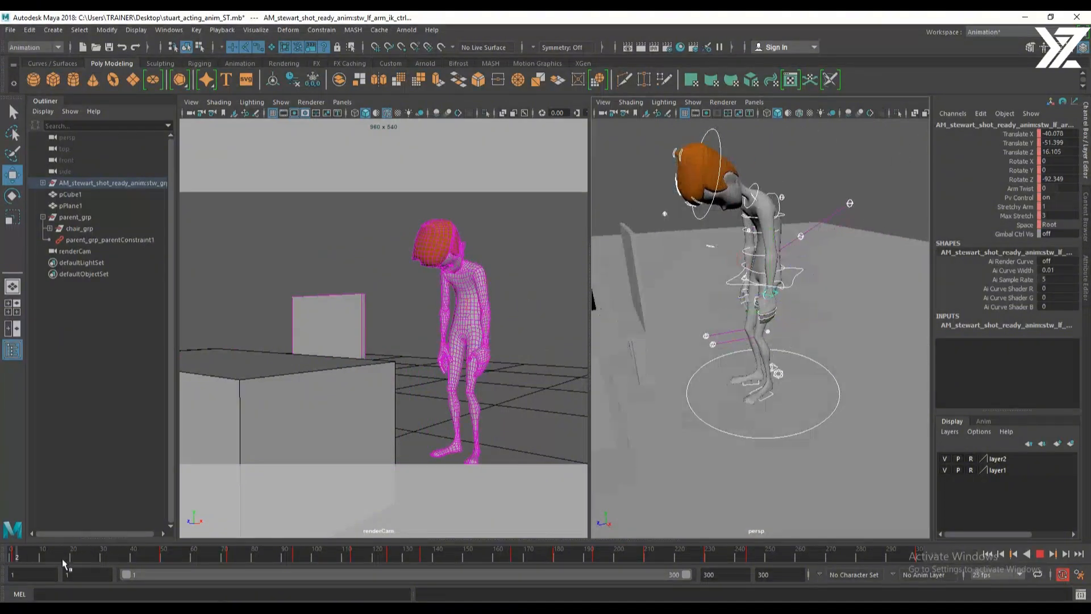
drag(13, 559, 162, 560)
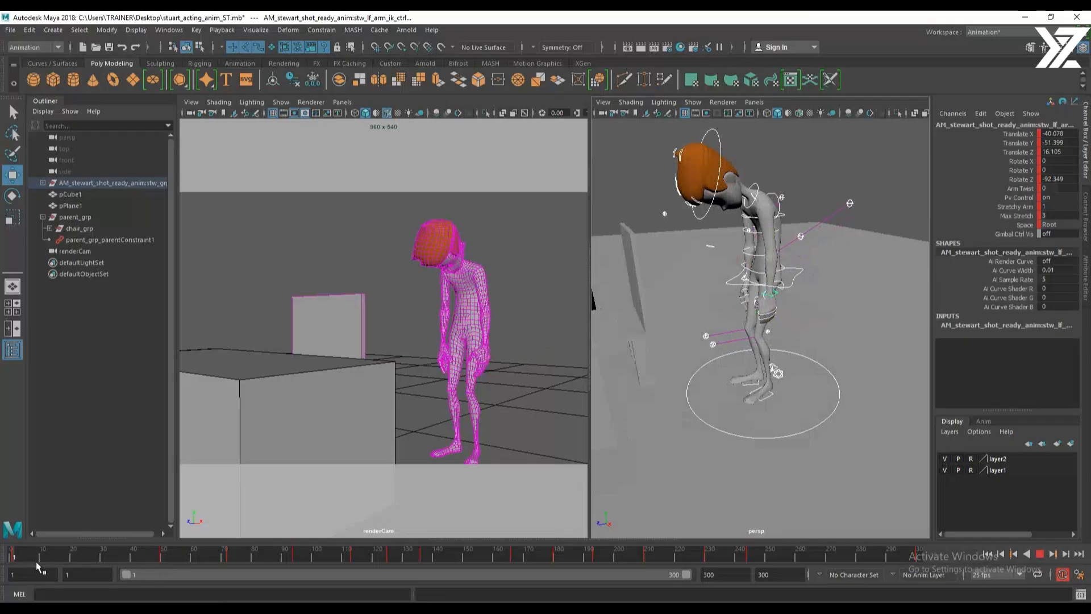
key(alt+v)
Examine the character's standing pose at frame 50 from several angles, selecting the COG control
alt+drag(740, 297, 679, 368)
alt+right_drag(679, 368, 766, 376)
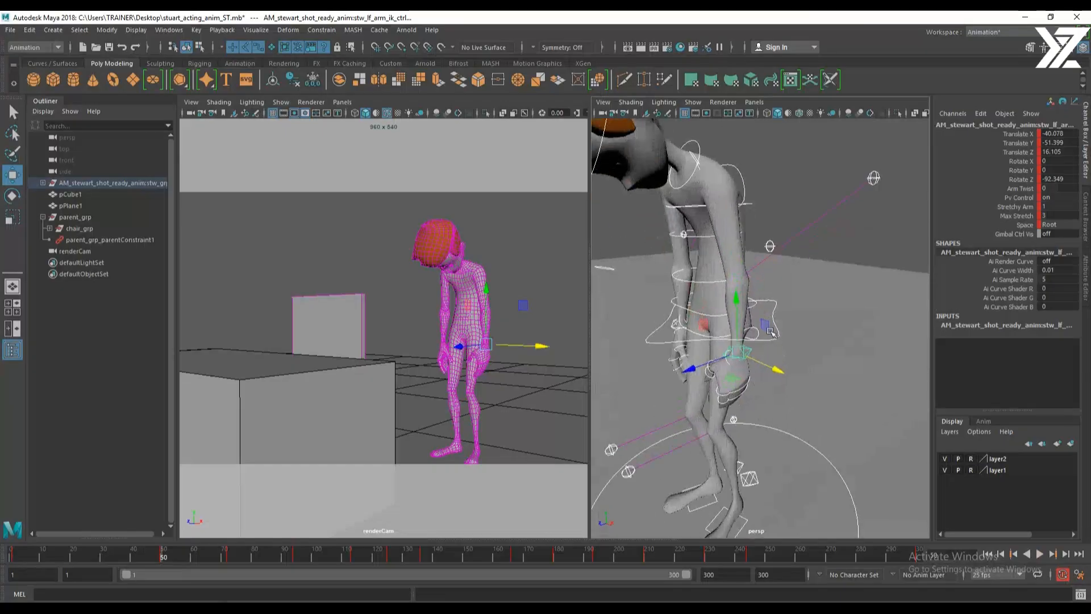
click(779, 333)
alt+drag(778, 335, 737, 344)
alt+middle_drag(737, 344, 786, 357)
alt+right_drag(786, 356, 745, 345)
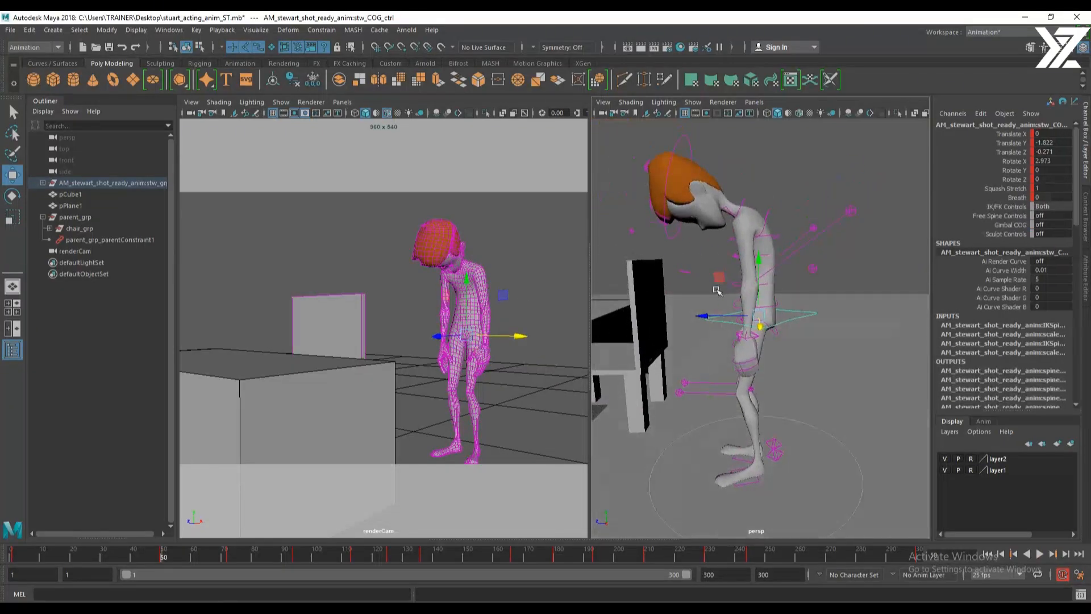
click(752, 339)
alt+drag(752, 343, 779, 357)
alt+right_drag(759, 359, 764, 324)
shift+click(662, 317)
alt+drag(765, 324, 826, 322)
alt+drag(829, 256, 780, 242)
click(783, 226)
key(e)
key(ctrl+z)
Select the right arm IK control and examine the arm at frame 50 from several angles
alt+drag(834, 331, 791, 316)
click(759, 343)
key(w)
click(724, 323)
alt+drag(724, 323, 732, 356)
alt+drag(810, 357, 753, 312)
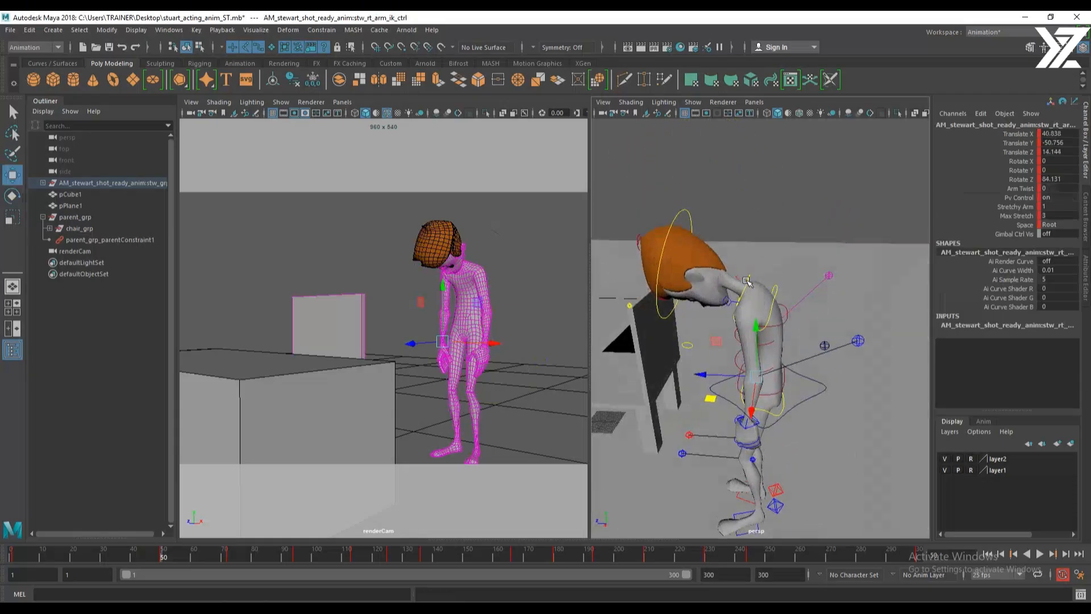
Rotate the head control slightly at frame 50 to about 75.7, -0.8 and -3.1 degrees in X, Y and Z
click(680, 219)
key(e)
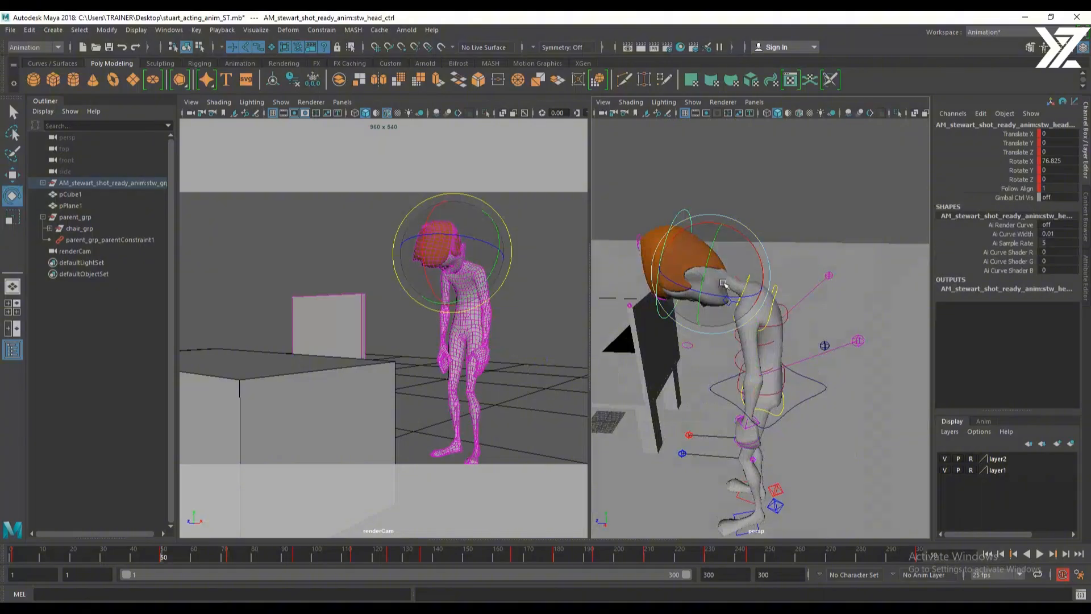
drag(723, 283, 729, 287)
alt+right_drag(861, 364, 786, 364)
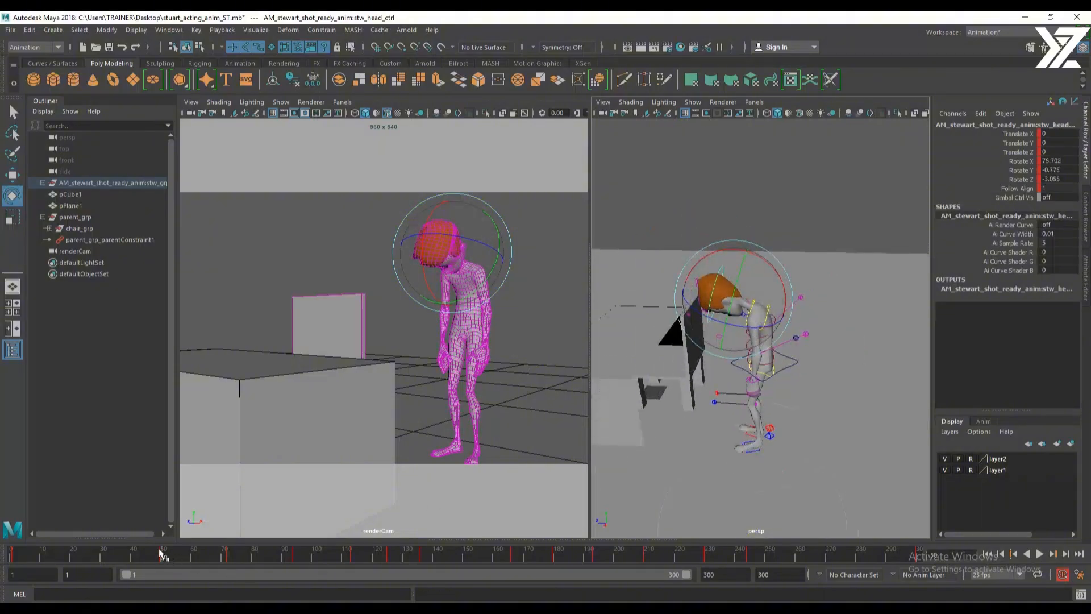
Play and scrub through the first walking step, and examine the leg pose at frame 61 from the side
key(alt+v)
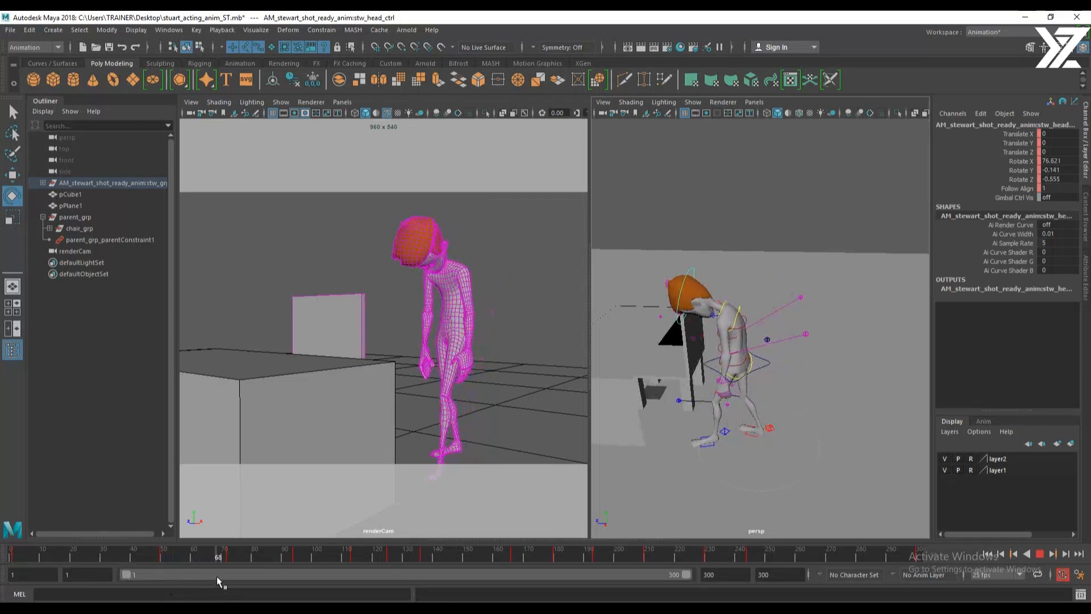
drag(230, 576, 194, 574)
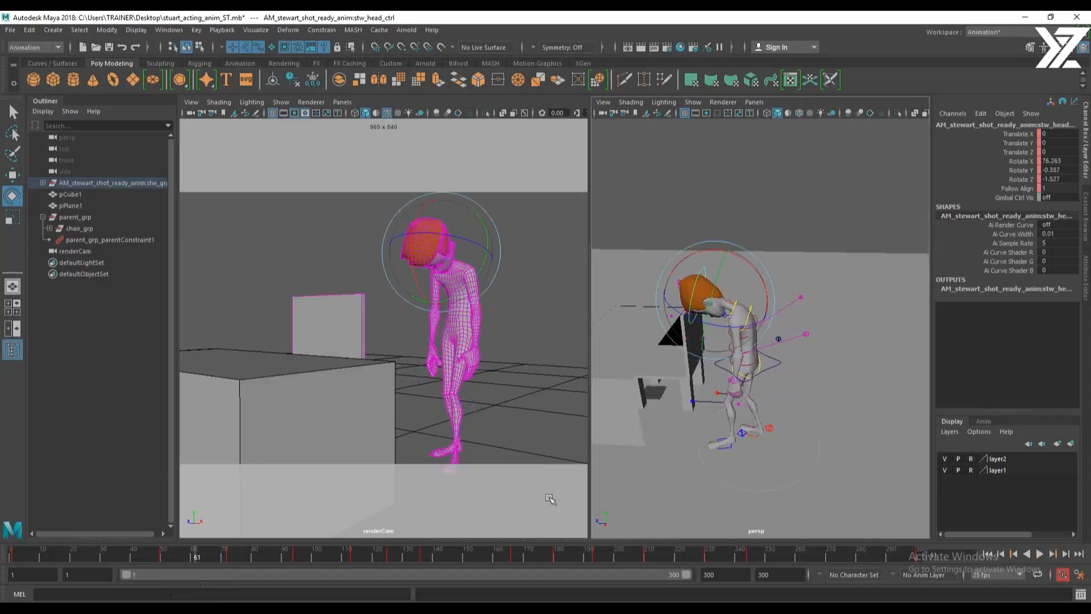
alt+drag(817, 450, 752, 432)
alt+right_drag(752, 431, 747, 452)
alt+middle_drag(747, 452, 774, 428)
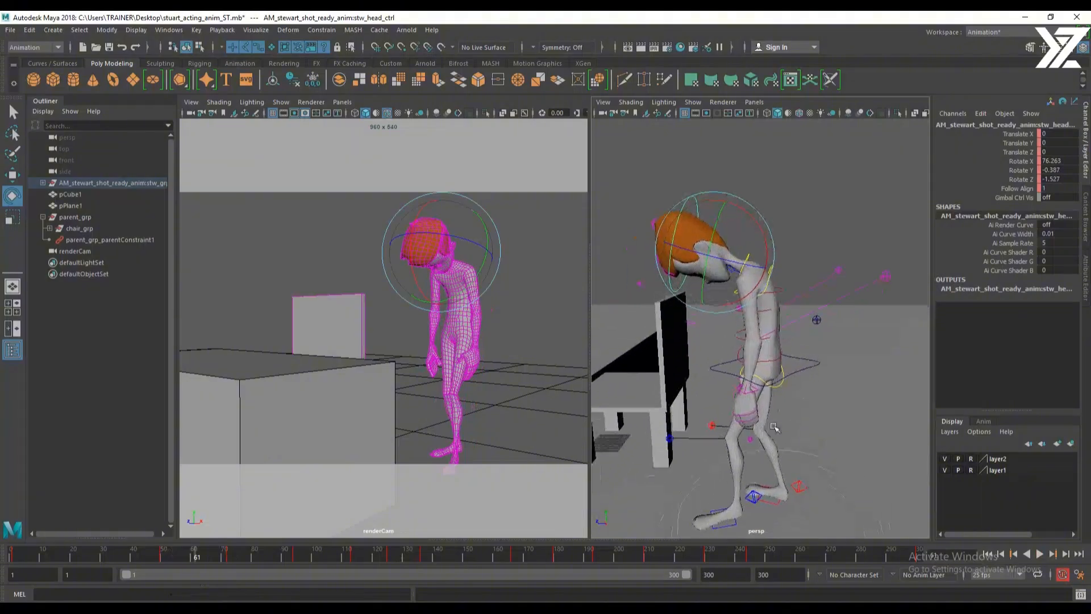
scroll(776, 426, down, 3)
alt+drag(779, 421, 791, 425)
scroll(830, 414, down, 3)
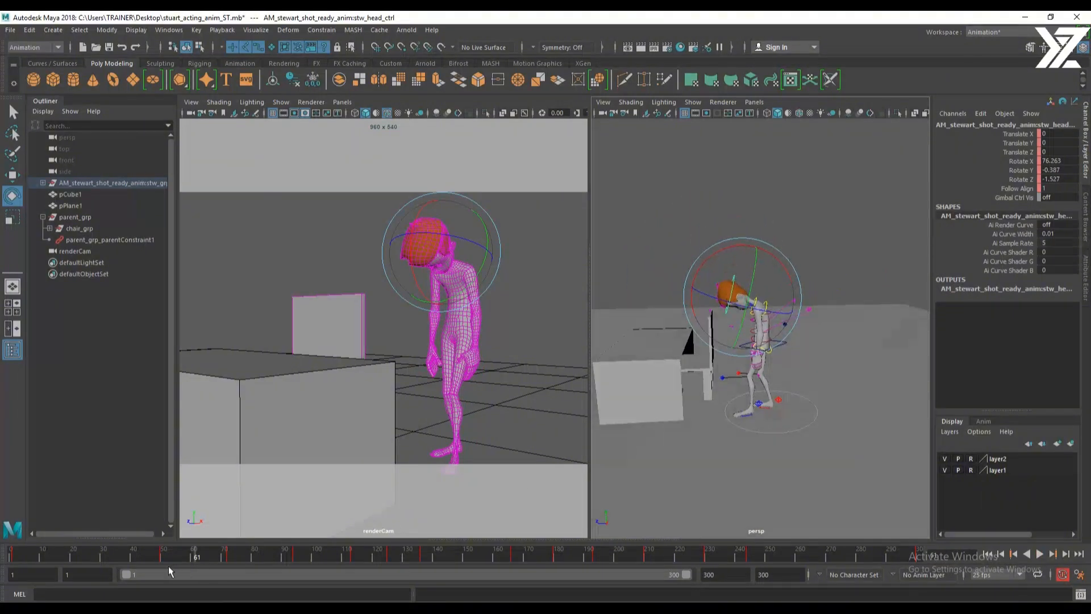
Key all the character's controls at frame 61 and scrub the frames leading up to it
drag(182, 560, 163, 560)
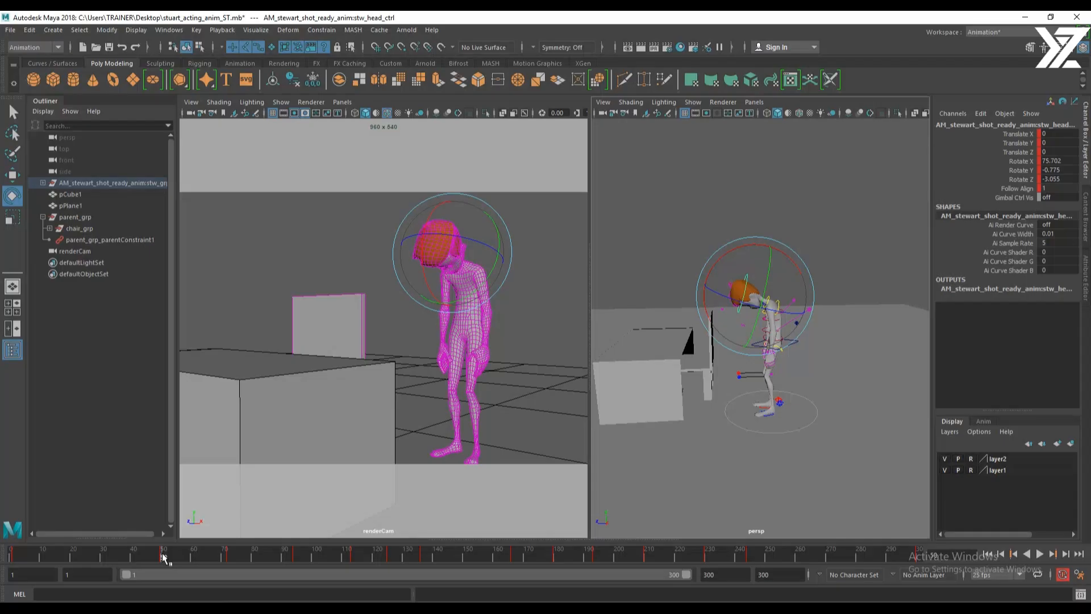
click(194, 558)
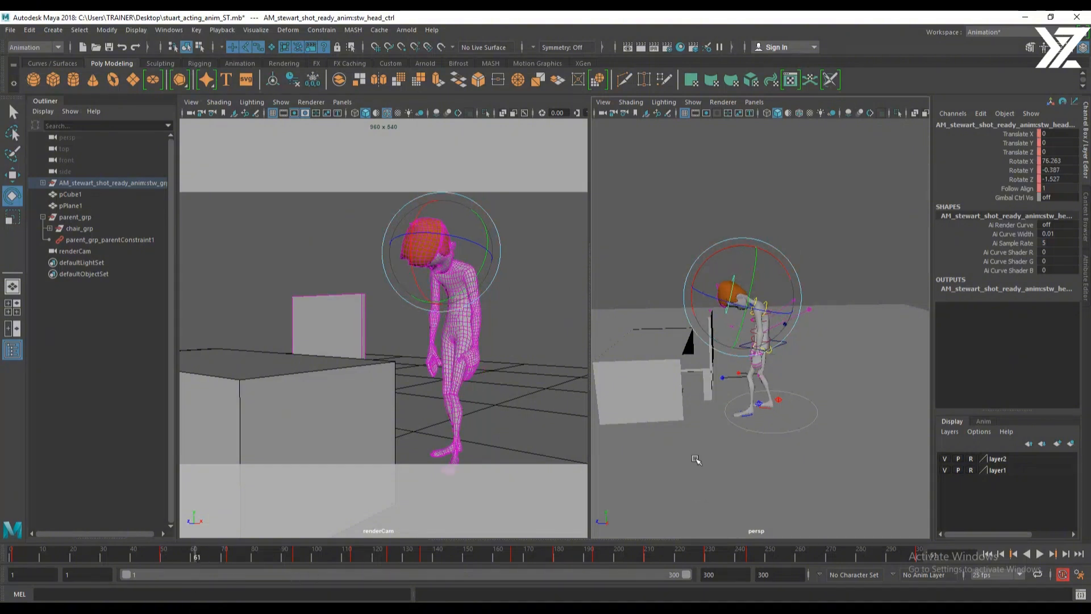
click(809, 425)
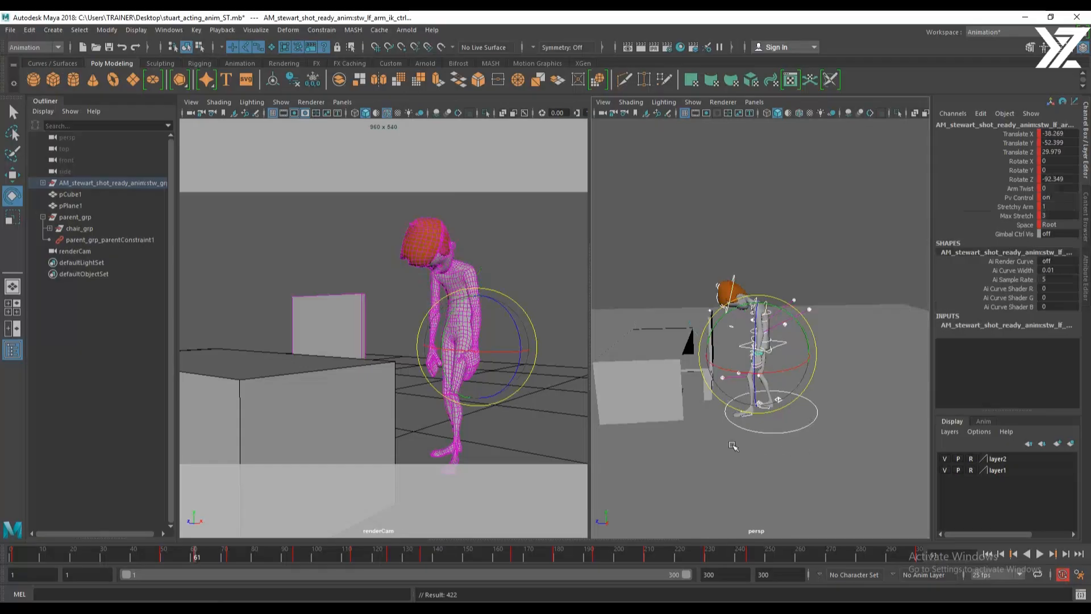
scroll(784, 431, up, 6)
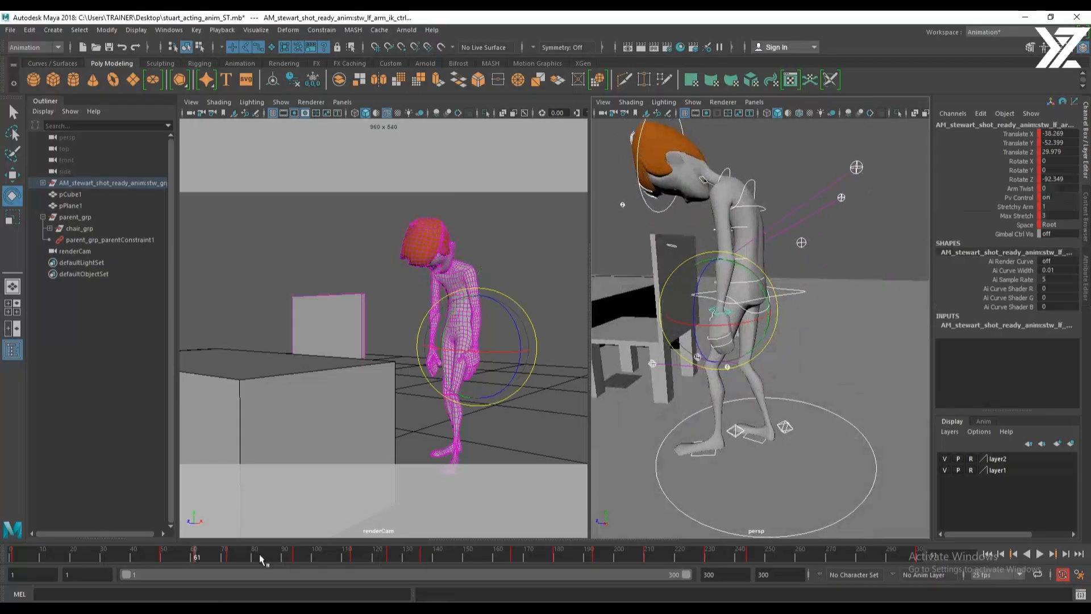
drag(196, 557, 171, 555)
drag(188, 560, 195, 559)
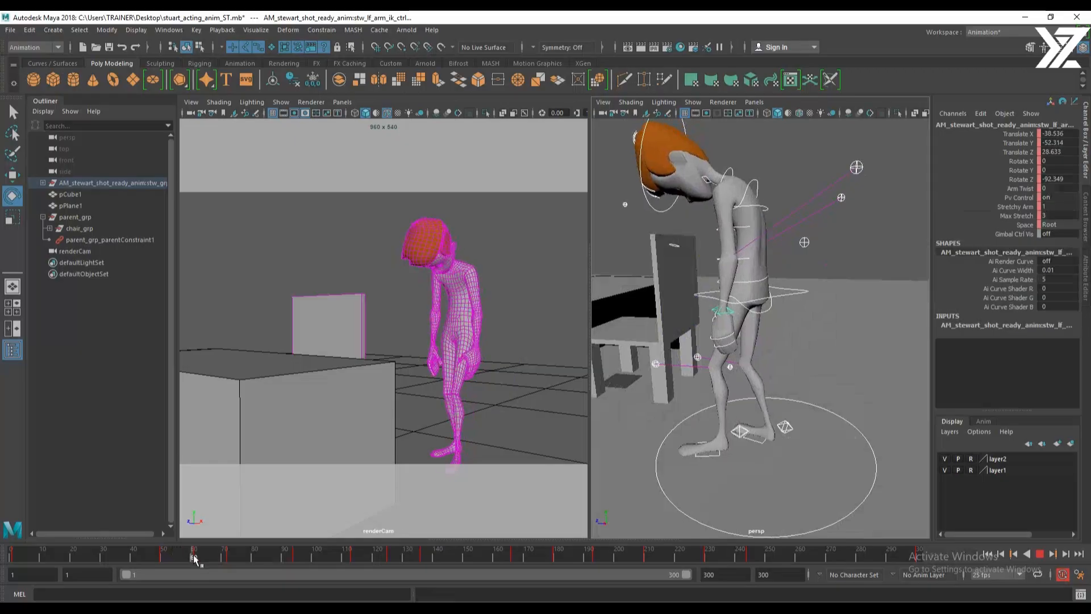
Pose the left foot IK control at frame 61 as a low step, with Translate Y 4.714 and Rotate X 10.804
click(738, 432)
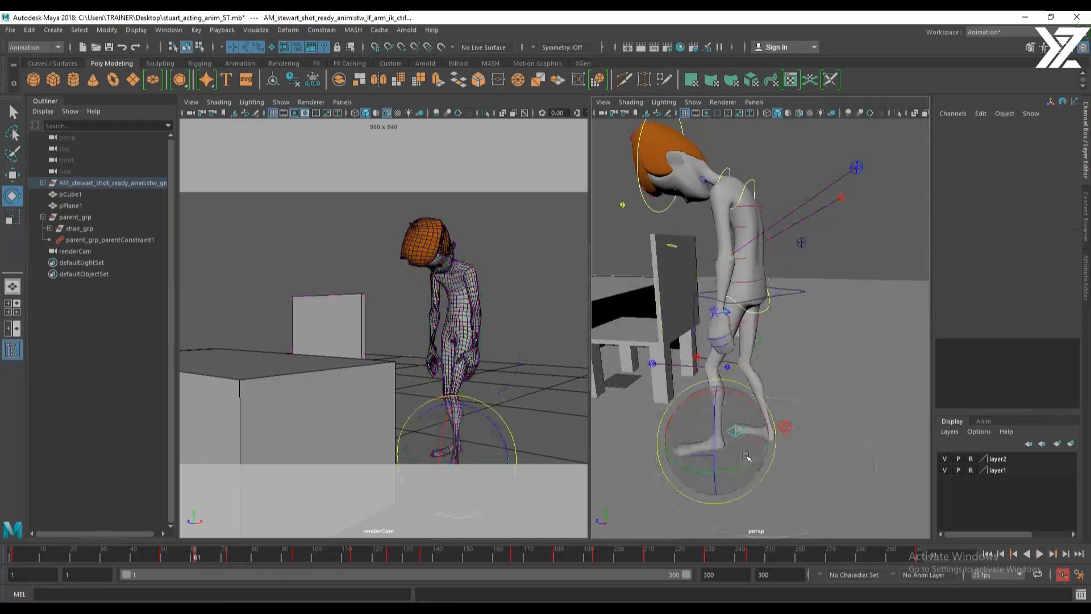
key(w)
mouse_move(677, 416)
middle_down()
mouse_move(700, 389)
mouse_move(693, 406)
middle_up()
key(e)
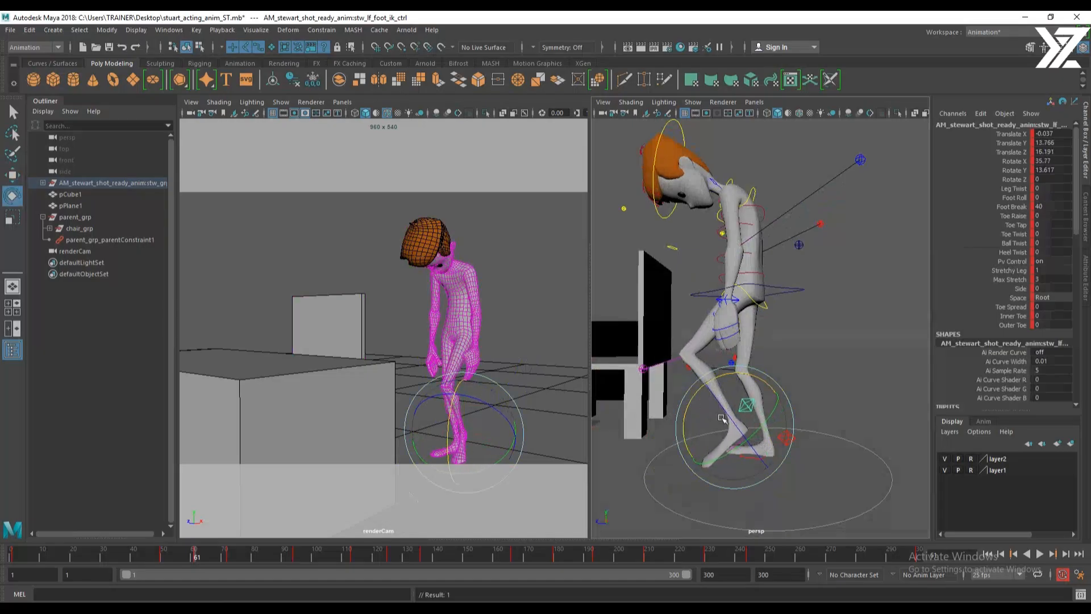
alt+drag(693, 406, 730, 404)
key(w)
middle_drag(736, 384, 747, 393)
key(e)
alt+drag(746, 392, 814, 433)
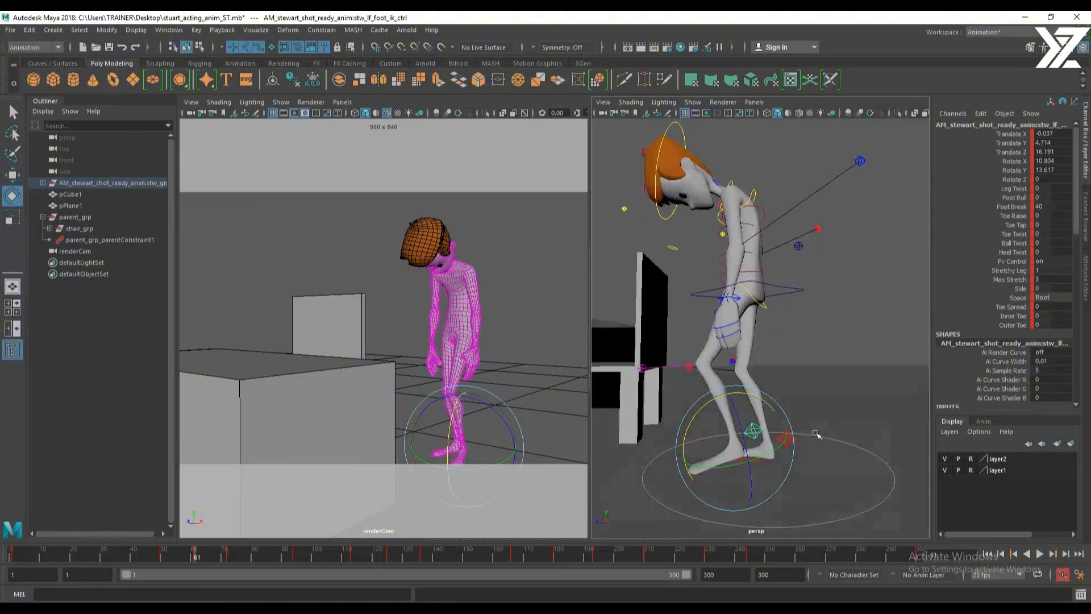
Move the COG control back over the feet at frame 61, to Translate Z 5.861, and scrub the frames leading up to it
alt+right_drag(703, 401, 760, 421)
alt+drag(760, 421, 847, 426)
alt+right_drag(847, 426, 784, 410)
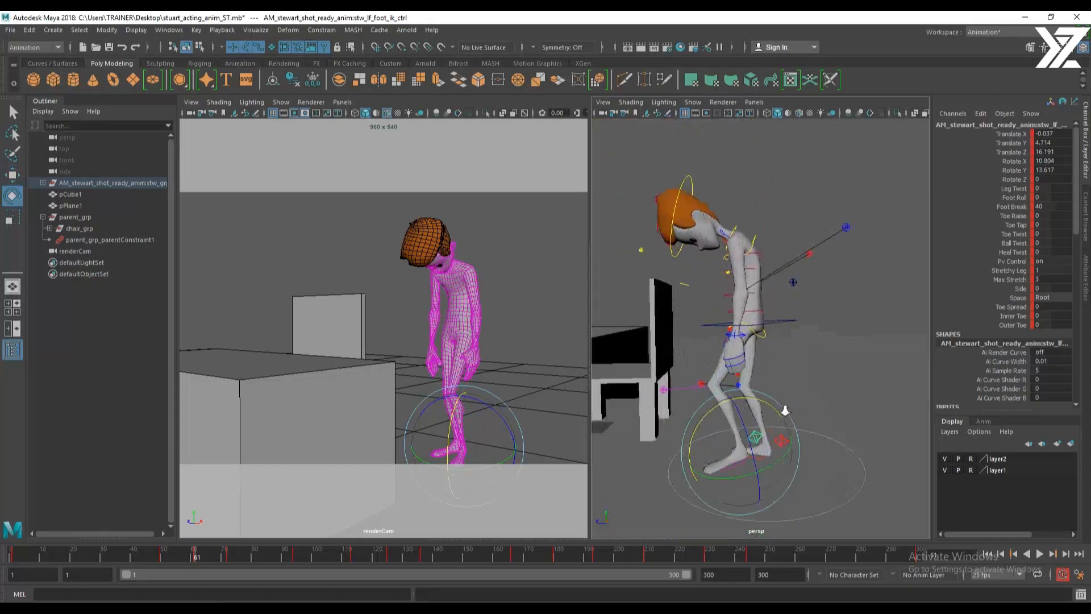
alt+drag(784, 410, 507, 360)
click(741, 338)
alt+right_drag(704, 352, 782, 366)
alt+drag(782, 365, 804, 358)
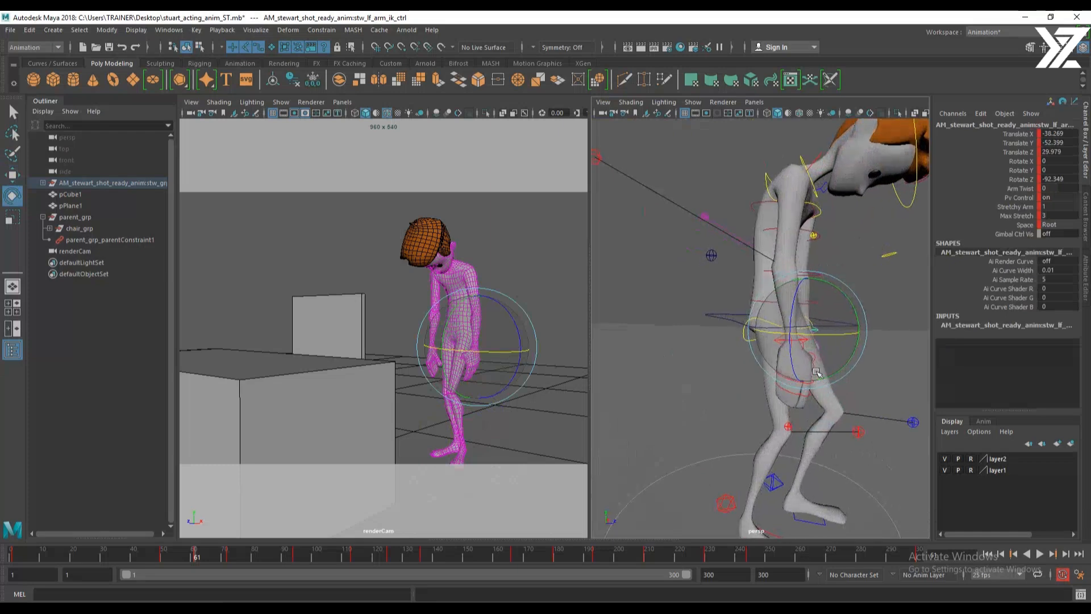
key(w)
click(783, 341)
click(727, 321)
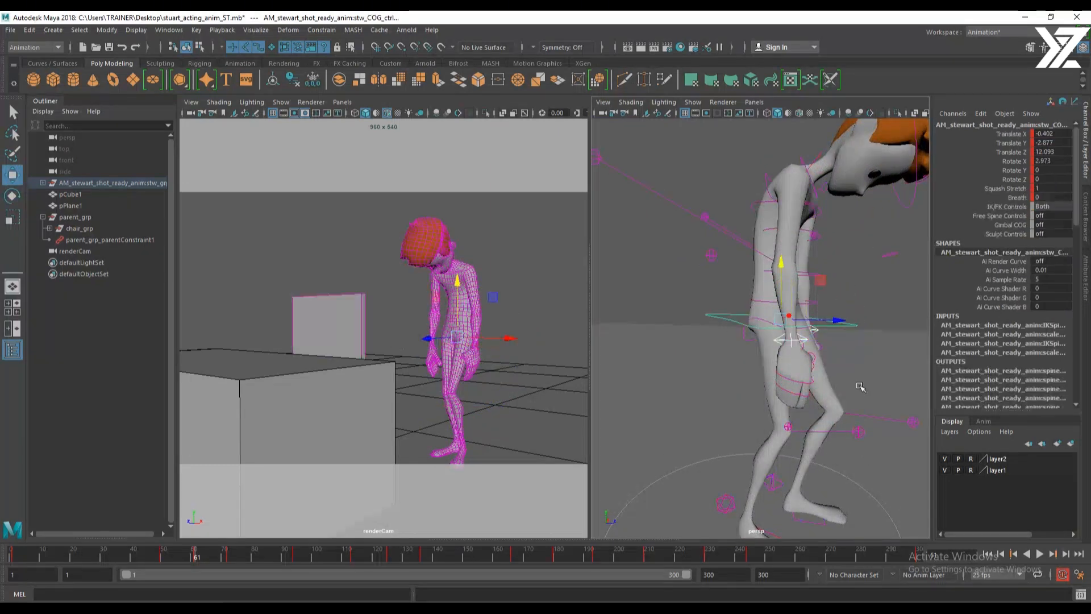
alt+right_drag(860, 385, 744, 364)
alt+drag(745, 363, 728, 348)
alt+right_drag(728, 348, 838, 334)
drag(832, 324, 850, 439)
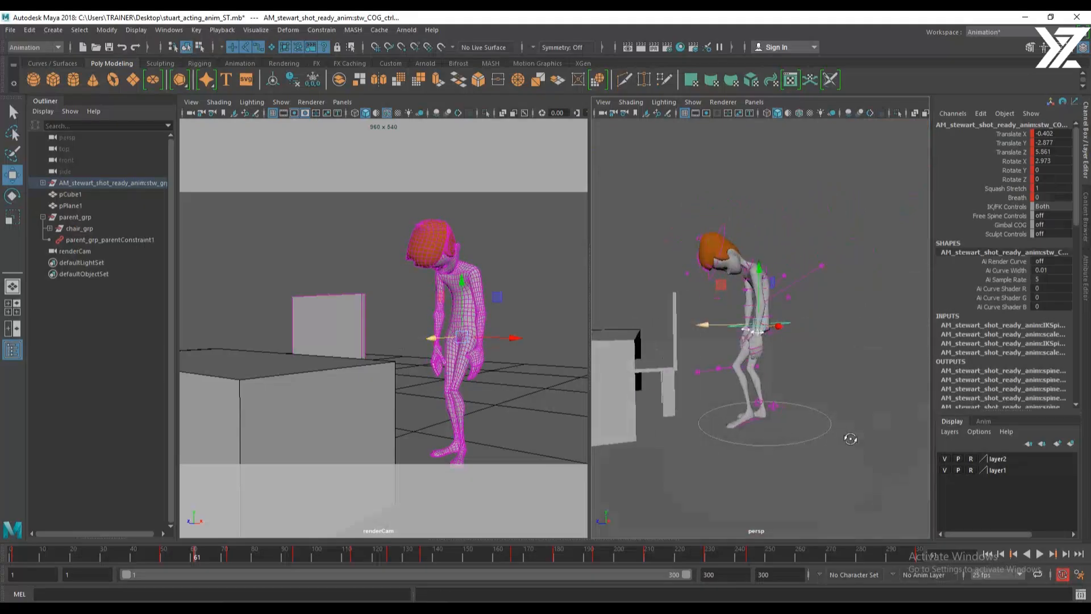
drag(164, 556, 195, 580)
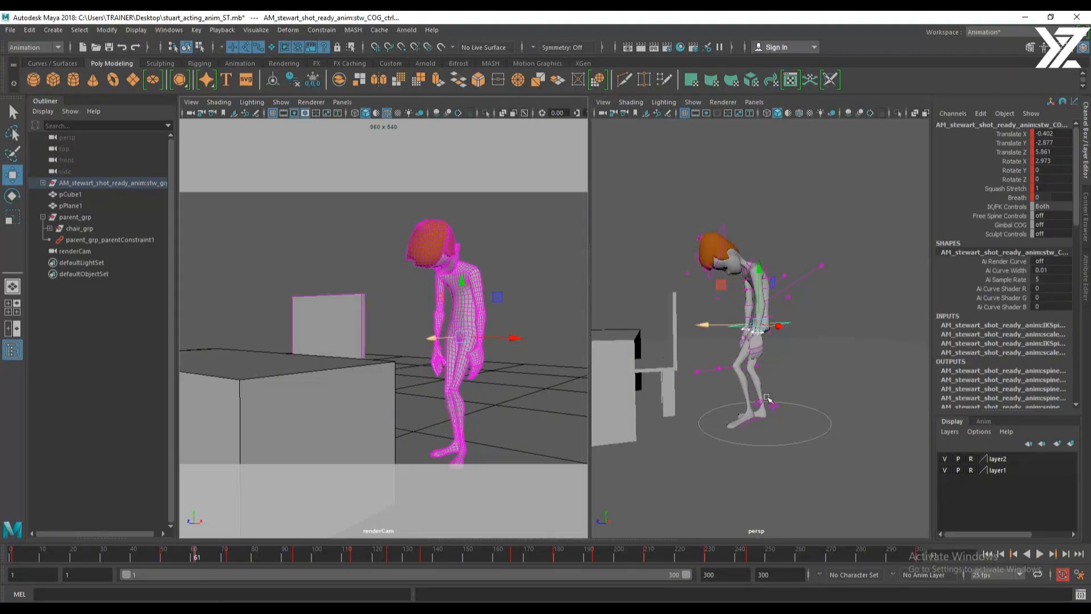
Rotate the spine shoulder control at frame 61 to about 37, 5.6 and -0.3 degrees in X, Y and Z
scroll(779, 369, up, 5)
alt+drag(782, 360, 773, 263)
scroll(774, 356, down, 3)
click(759, 244)
key(e)
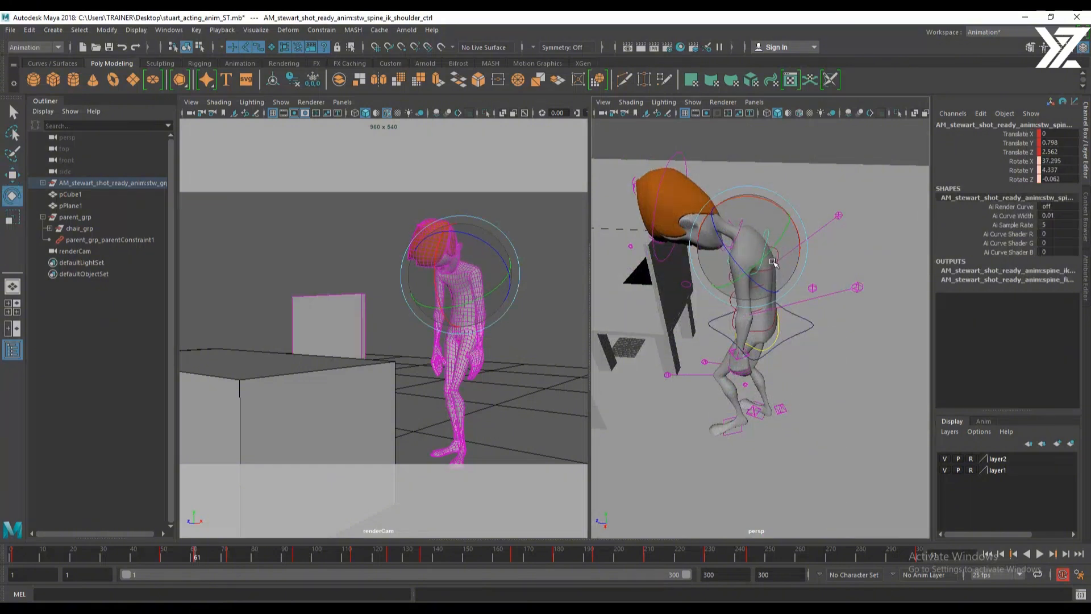
key(w)
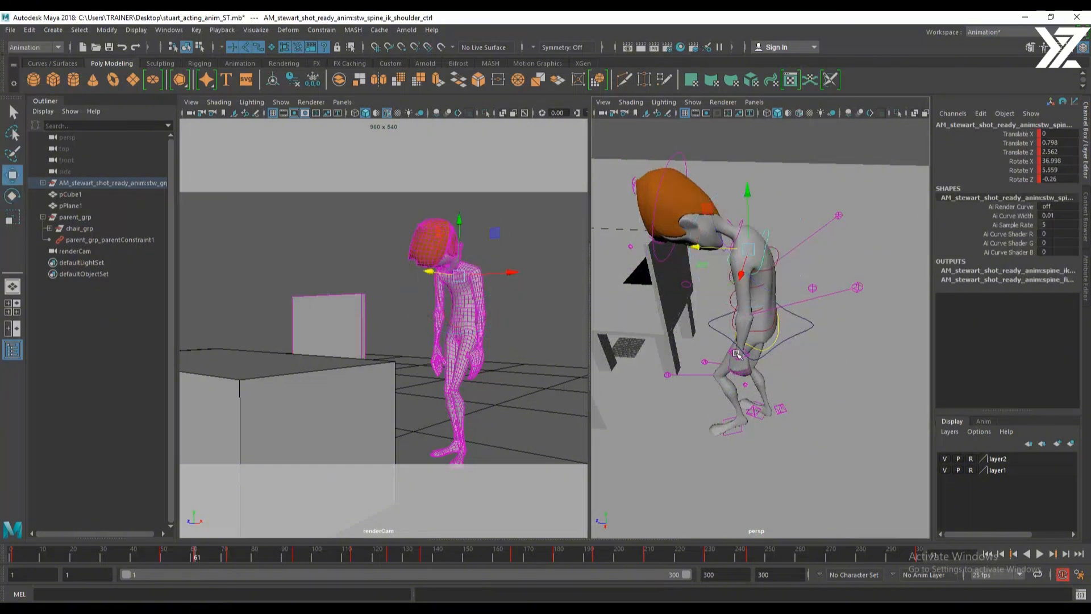
Move the right arm IK control forward at frame 61, to Translate X 39.405 and Translate Z 26.199
click(737, 355)
alt+drag(737, 354, 674, 354)
click(781, 353)
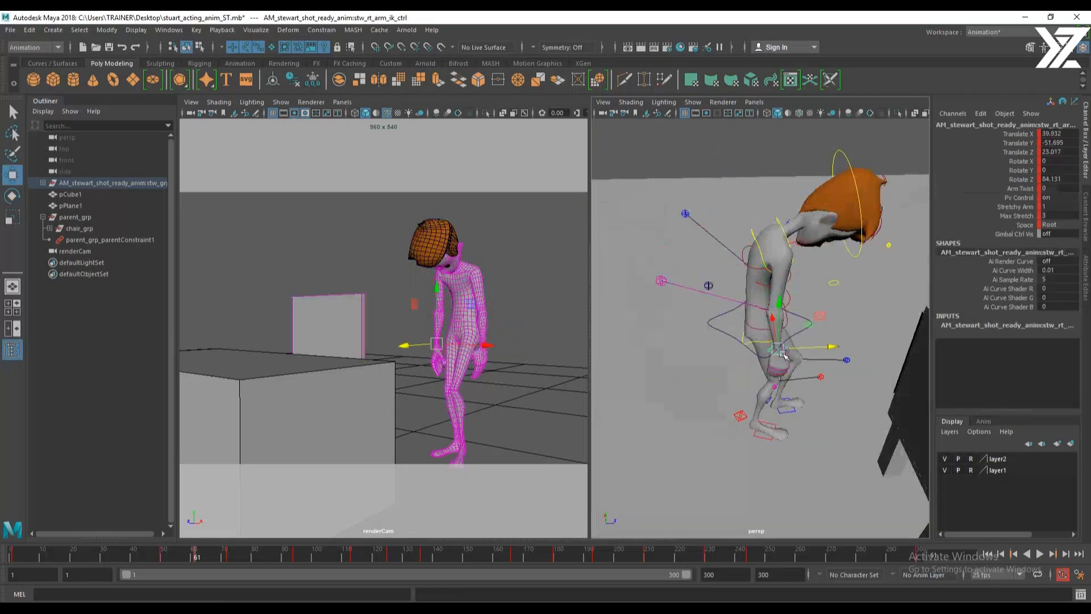
alt+drag(829, 381, 878, 375)
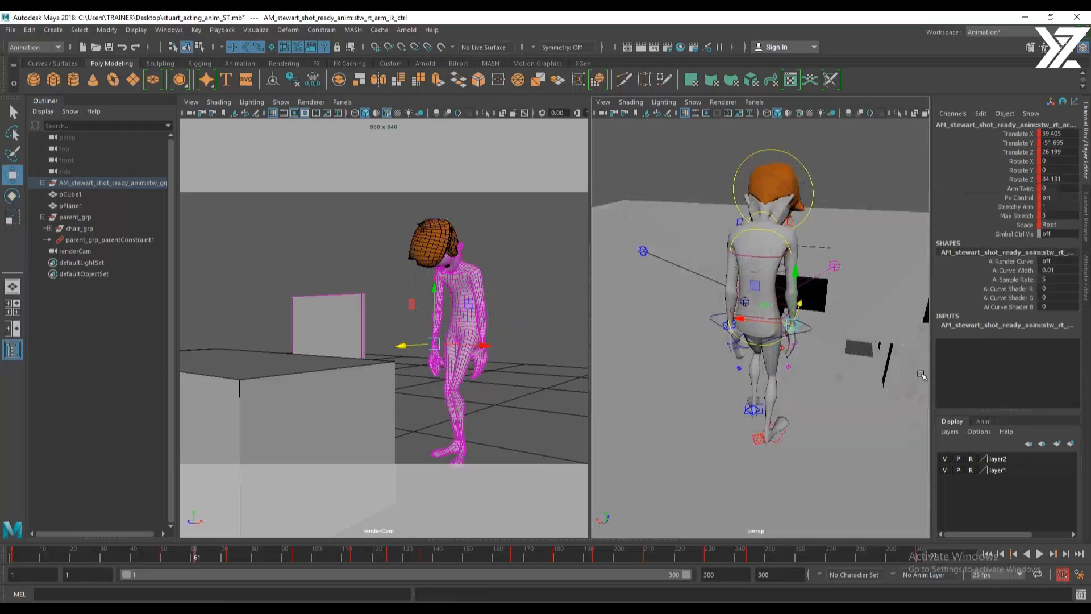
scroll(841, 378, down, 3)
alt+drag(807, 386, 843, 380)
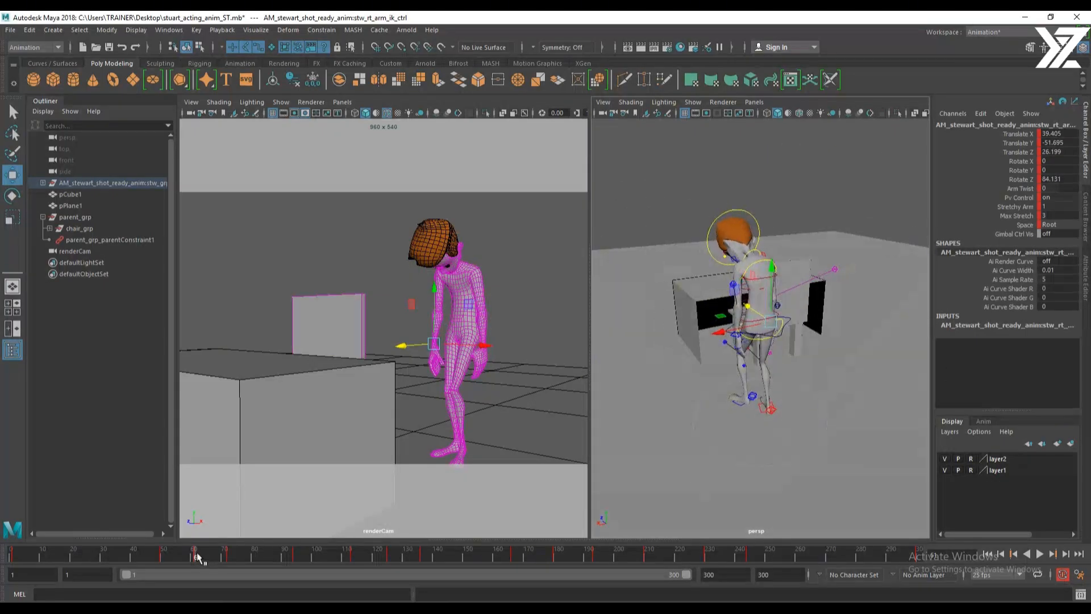
Scrub on to frame 83 and key all the character's controls there
drag(197, 557, 261, 566)
scroll(794, 335, down, 2)
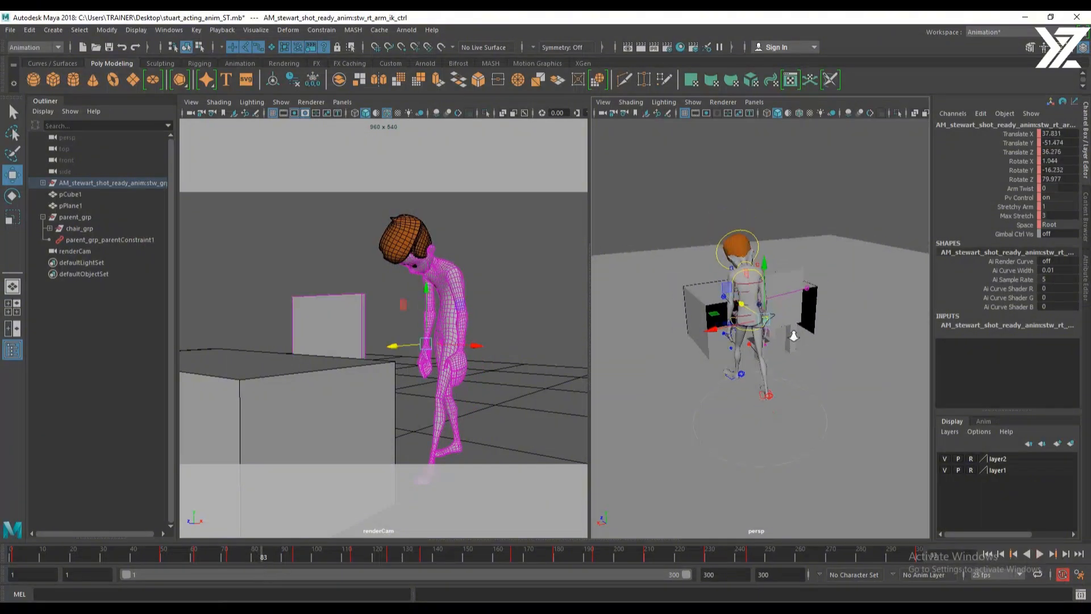
scroll(794, 335, down, 2)
alt+drag(794, 335, 852, 324)
drag(632, 199, 921, 485)
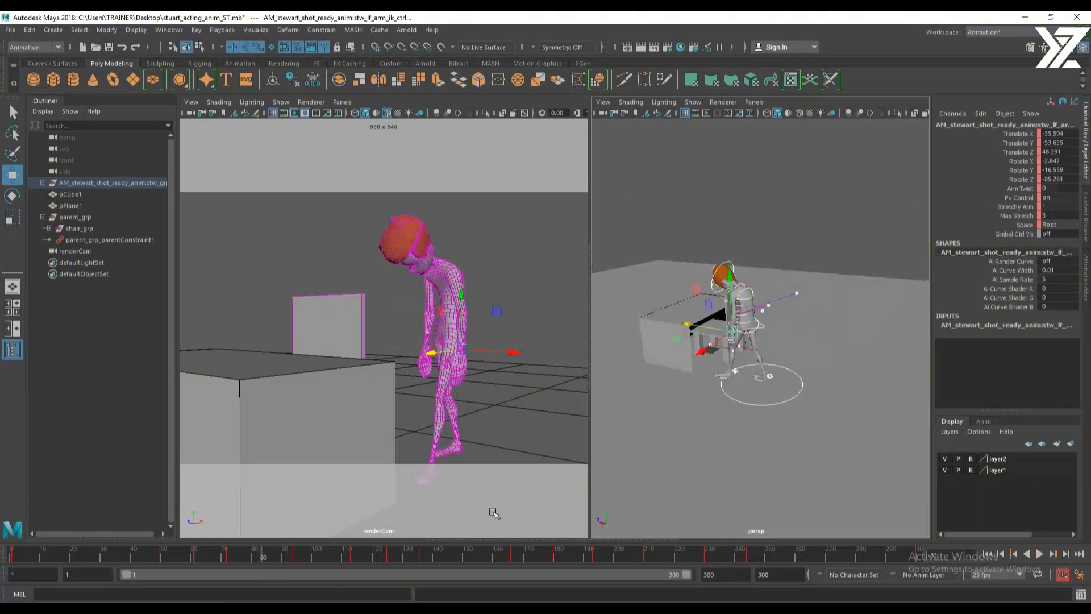
scroll(760, 422, up, 6)
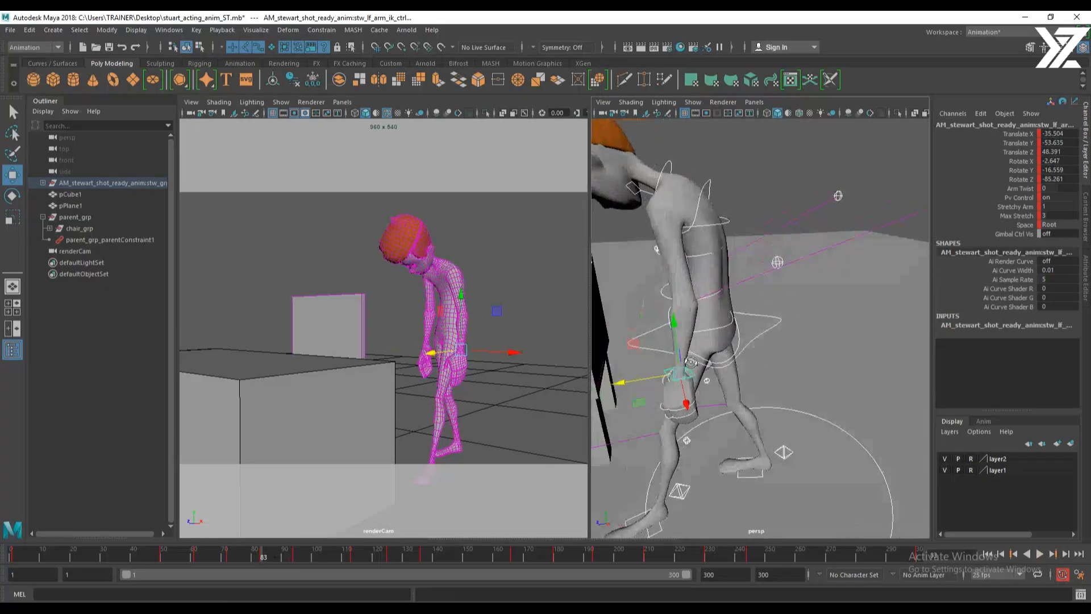
Lower the COG control at frame 83 to Translate Y -4.989
scroll(734, 352, down, 4)
alt+drag(691, 362, 717, 340)
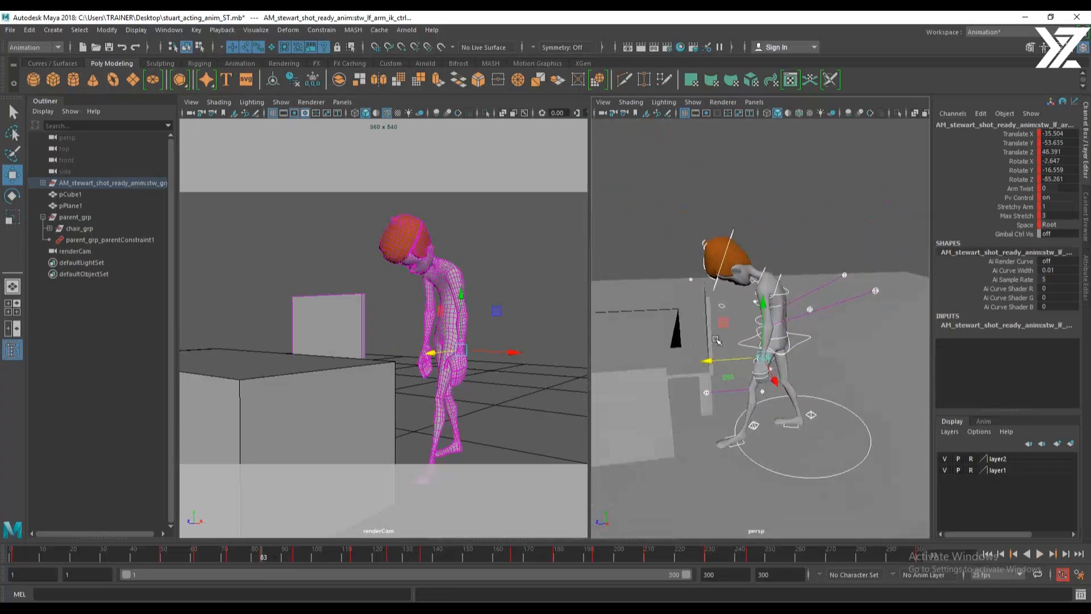
scroll(717, 340, up, 3)
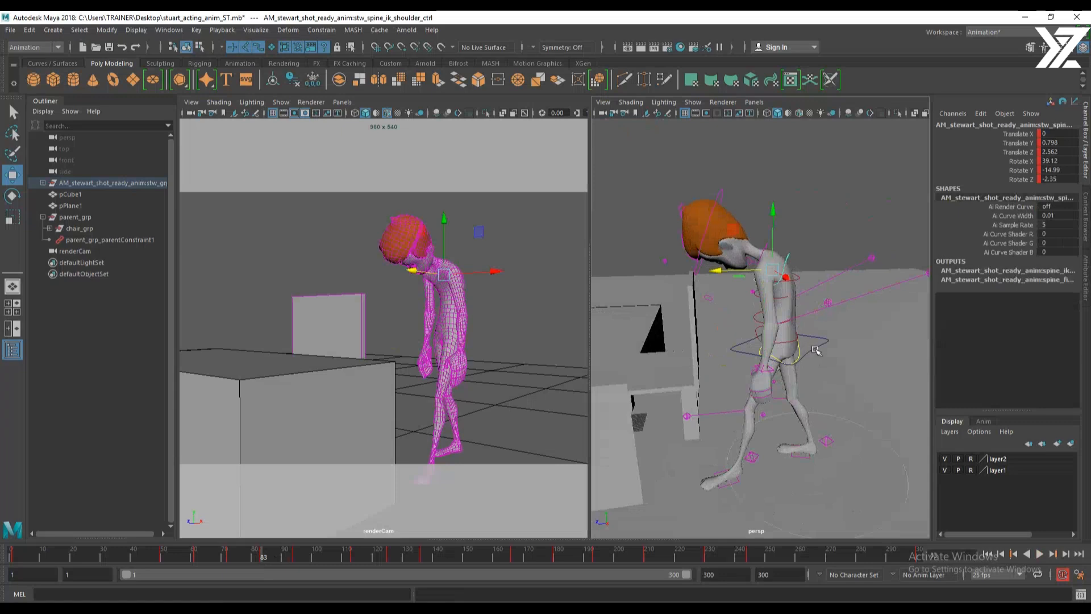
click(780, 308)
key(e)
key(w)
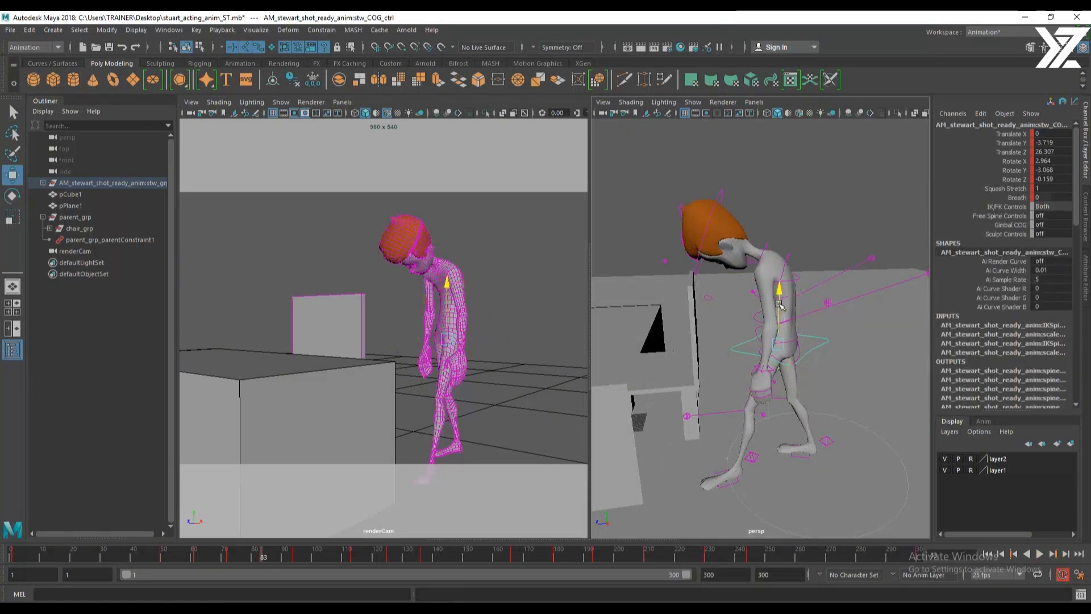
drag(780, 307, 779, 306)
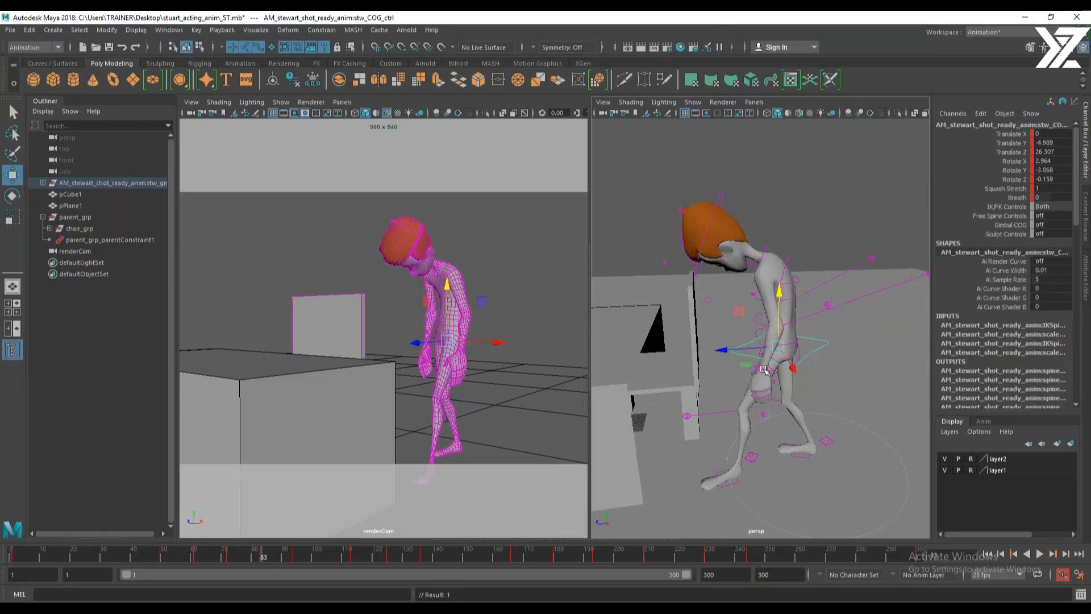
Adjust the rotation of the left arm IK control at frame 83
click(763, 370)
alt+drag(870, 365, 807, 357)
key(e)
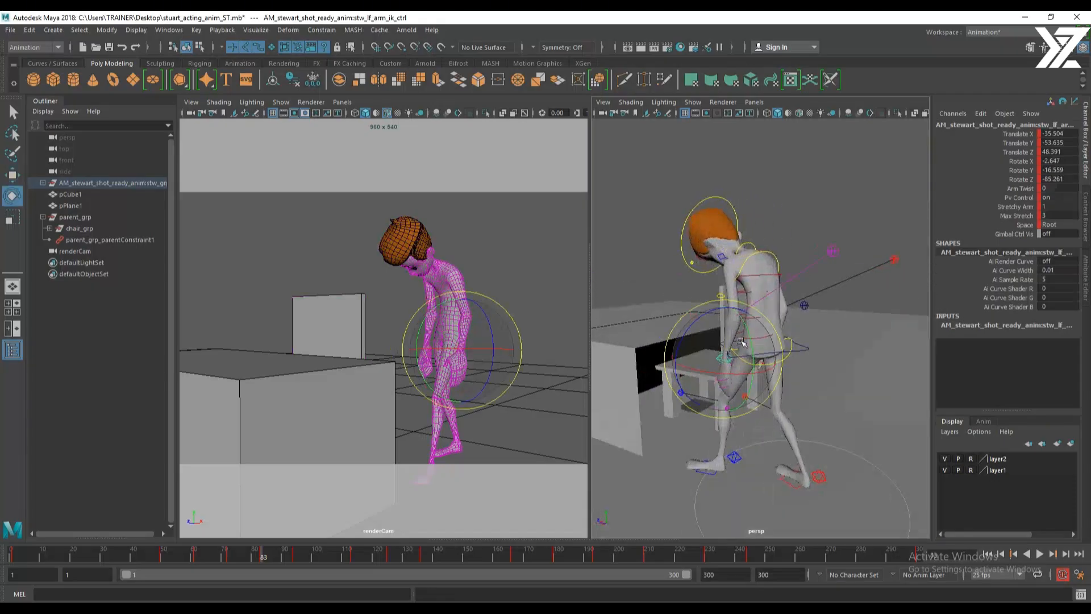
drag(737, 351, 733, 374)
key(w)
Rotate the right arm IK control at frame 83 to about -10 degrees in X and -12.1 in Y, and key its rotation
click(775, 346)
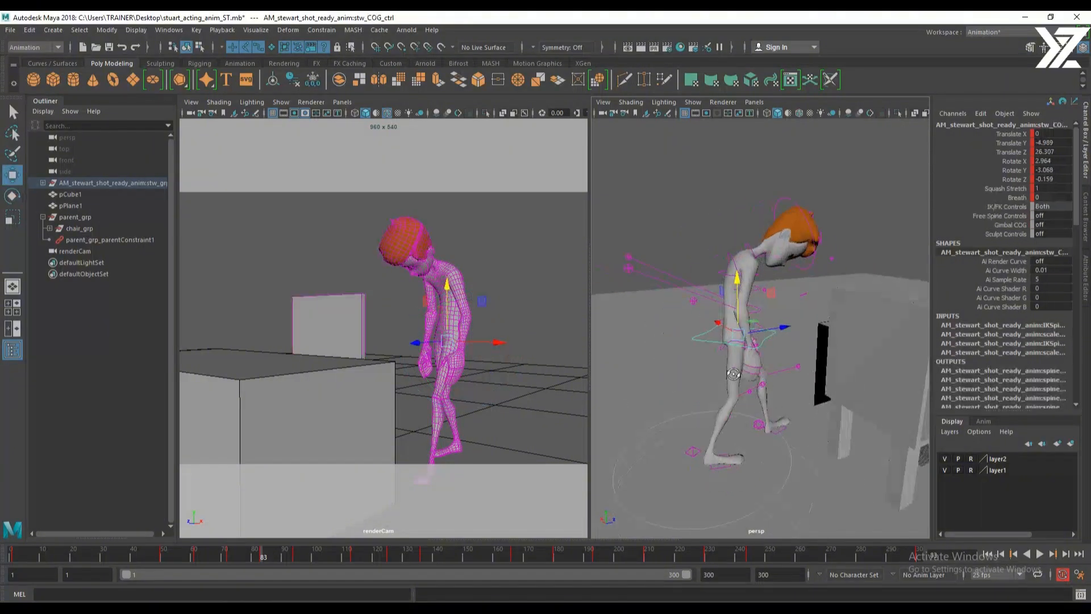
alt+right_drag(699, 355, 718, 337)
click(750, 388)
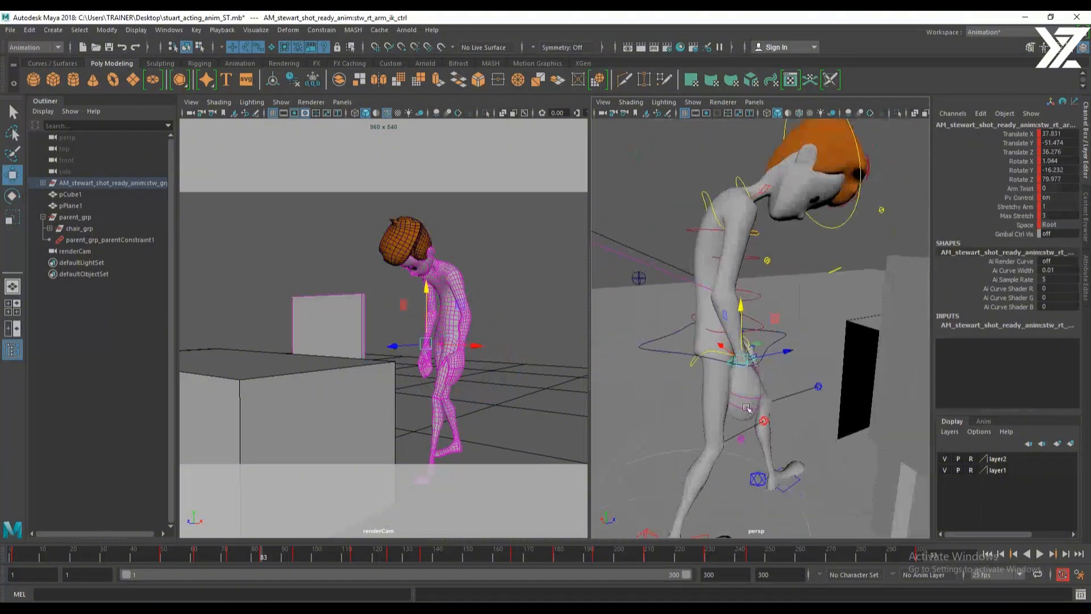
key(e)
drag(718, 337, 736, 356)
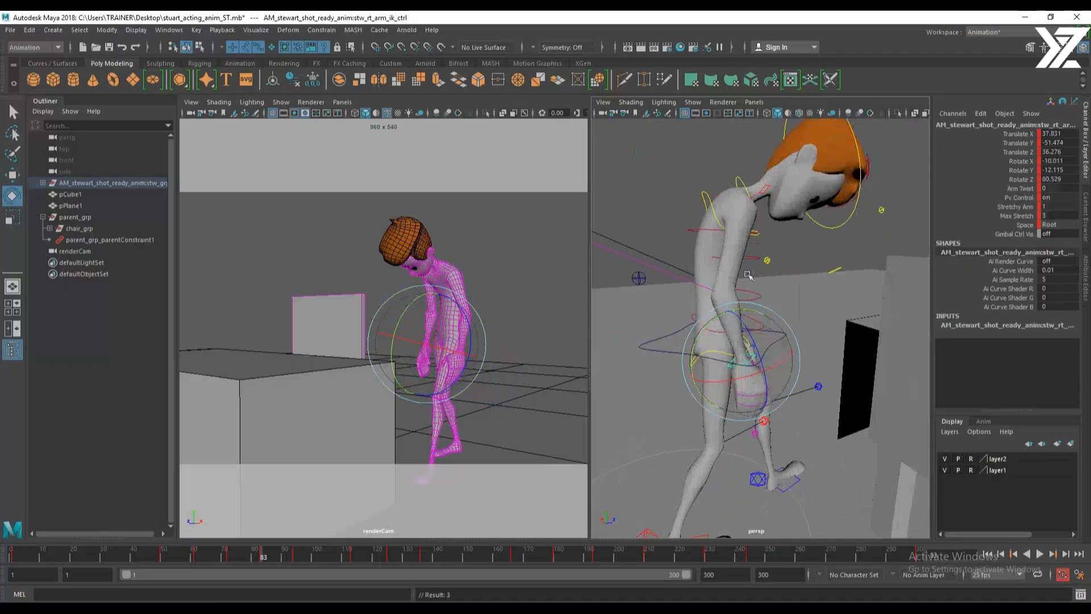
key(shift+e)
Rotate the spine shoulder control at frame 83 and bend the neck control forward to Rotate X 18.613
click(712, 207)
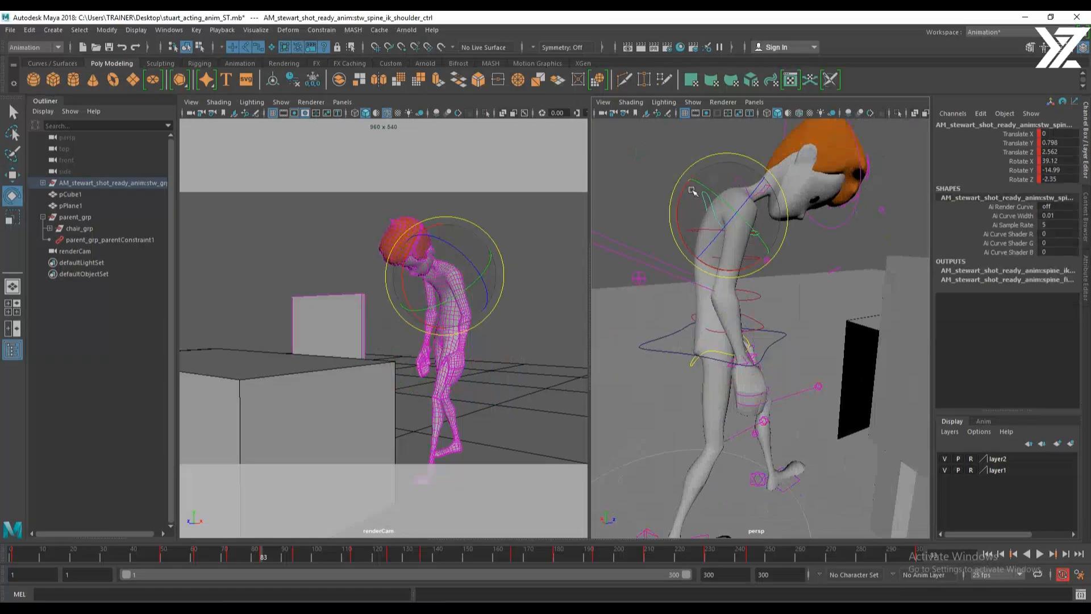
drag(692, 190, 749, 192)
click(712, 180)
key(w)
click(767, 216)
key(e)
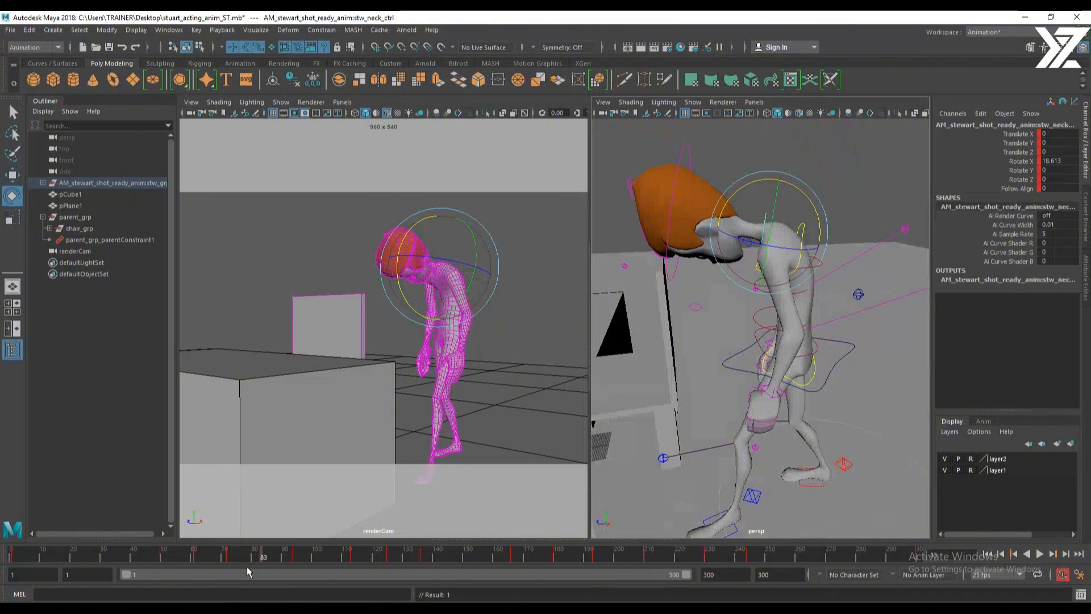
Play and scrub the walk up to the reach for the chair, and examine the motion between frames 72 and 105
drag(263, 556, 227, 588)
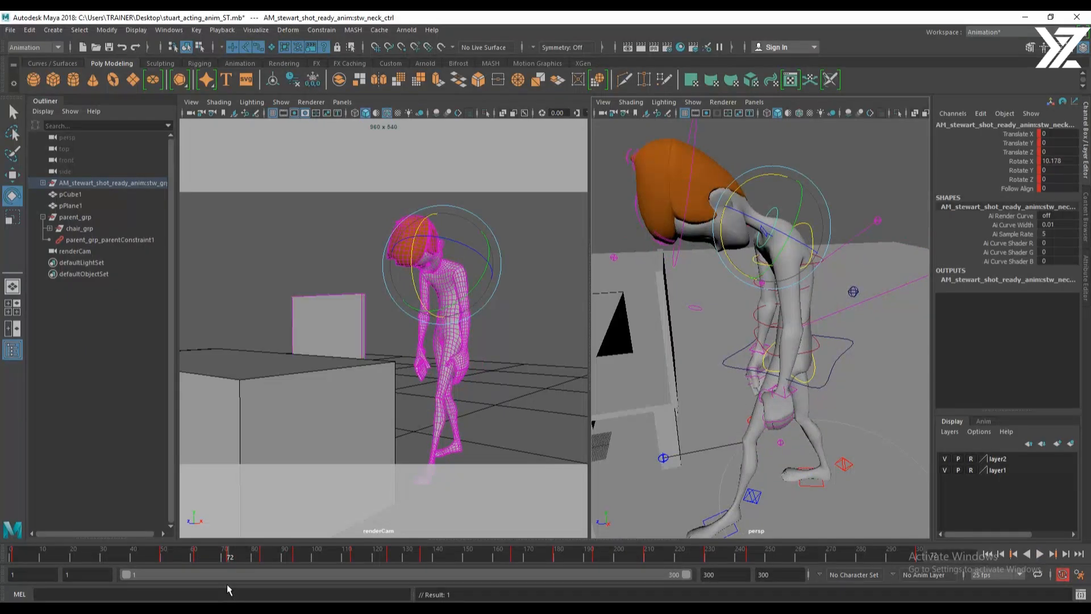
key(alt+v)
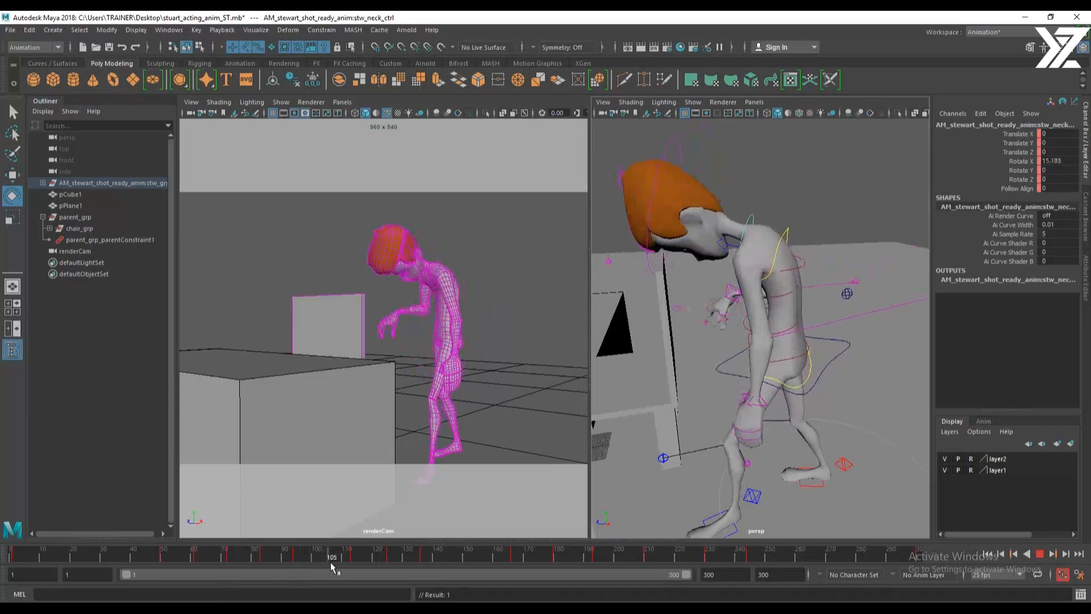
drag(298, 563, 327, 556)
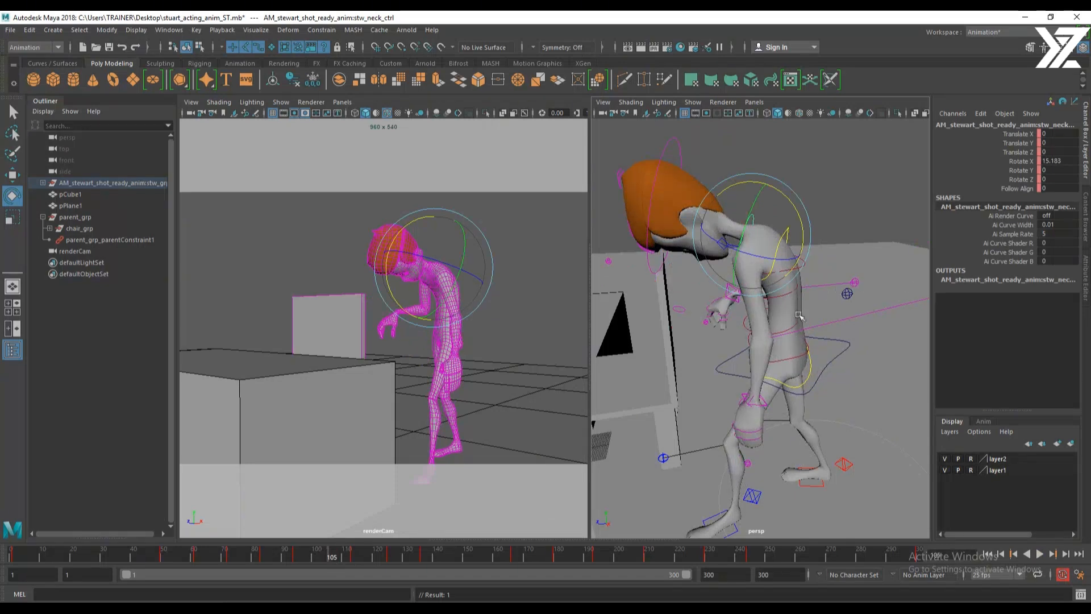
Compare the poses at frames 94 and 112, and shift all the character's keys from frame 112 onward to start at frame 129
alt+right_drag(798, 314, 649, 311)
drag(658, 228, 954, 474)
alt+right_drag(686, 358, 861, 408)
click(296, 558)
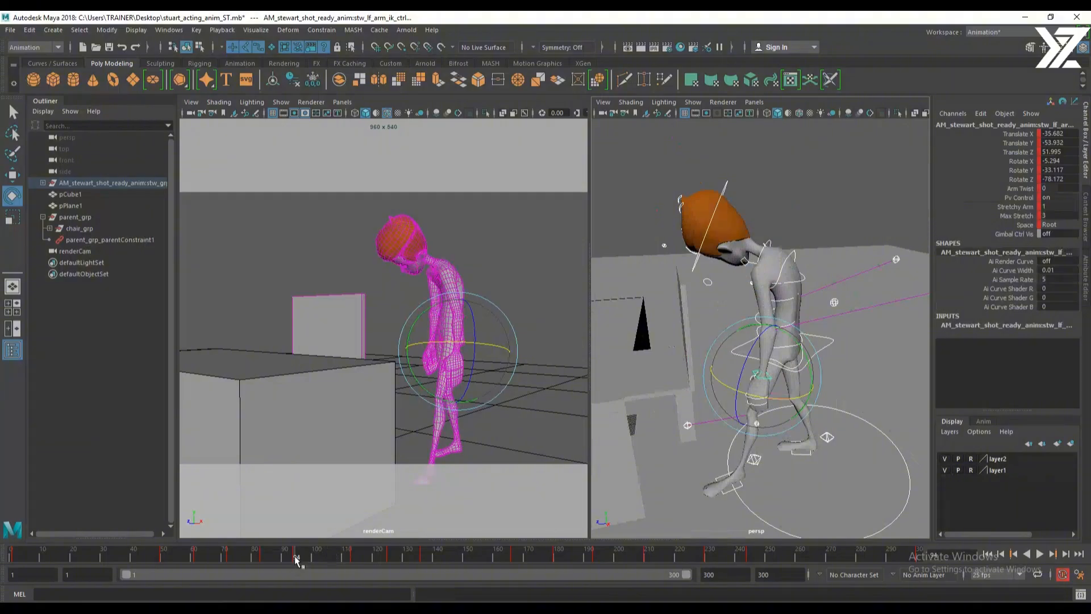
click(353, 559)
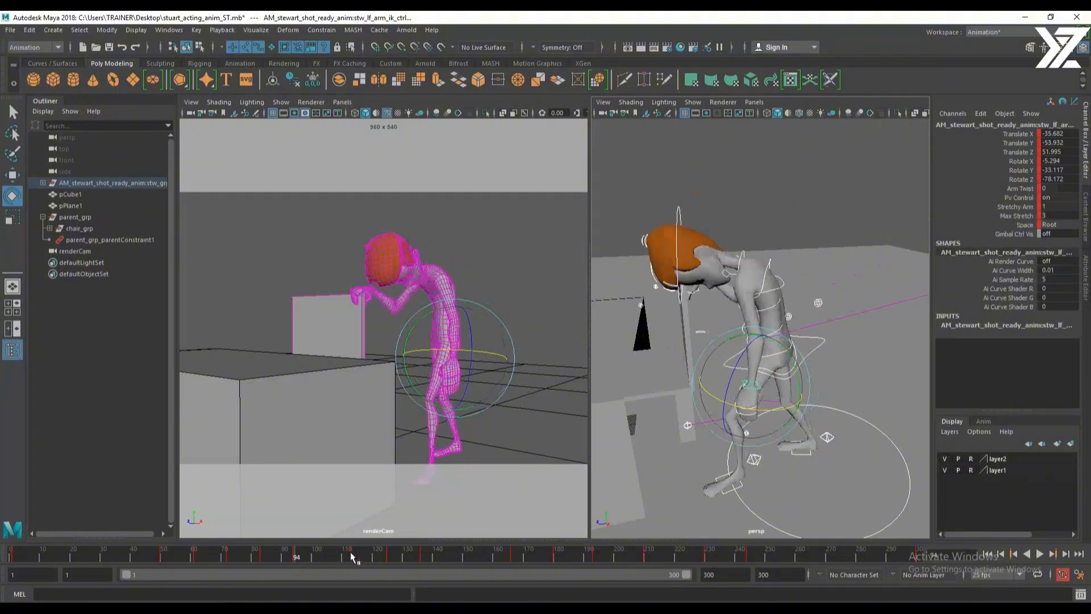
click(297, 558)
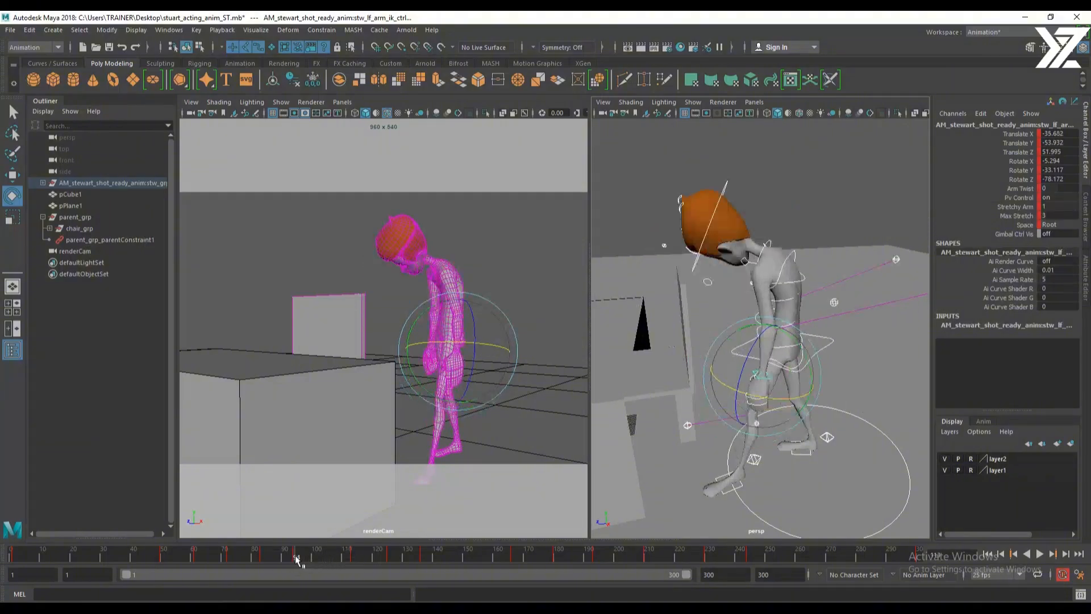
click(353, 558)
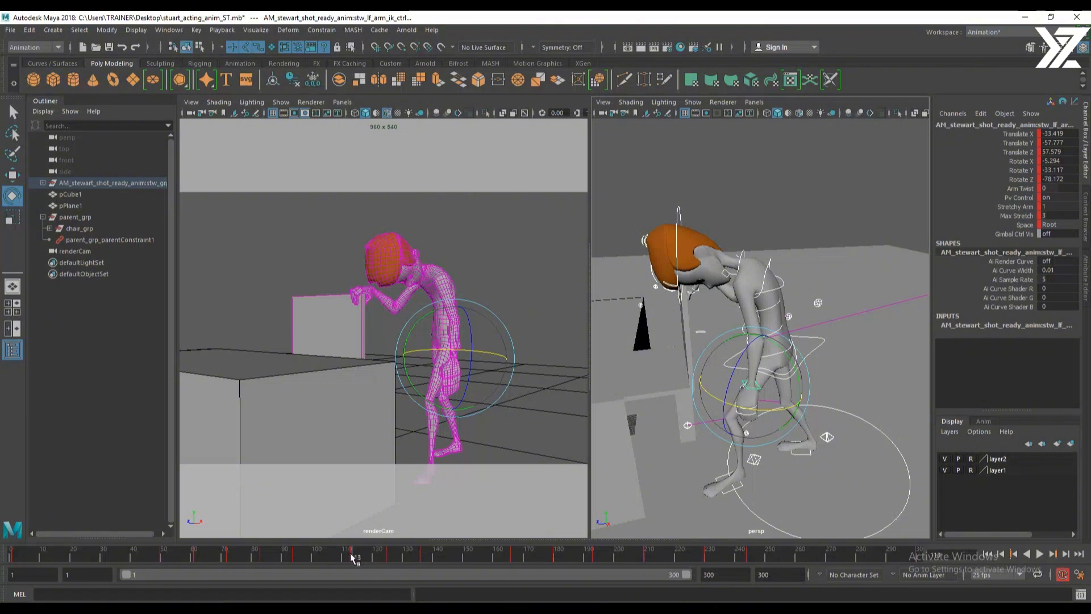
shift+drag(349, 555, 752, 564)
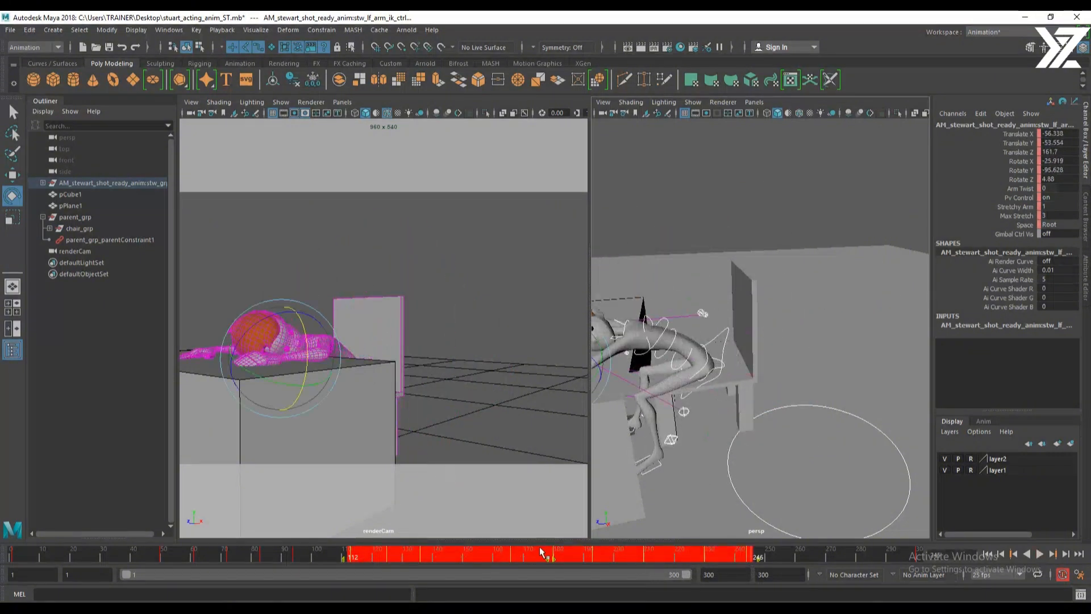
drag(553, 559, 604, 561)
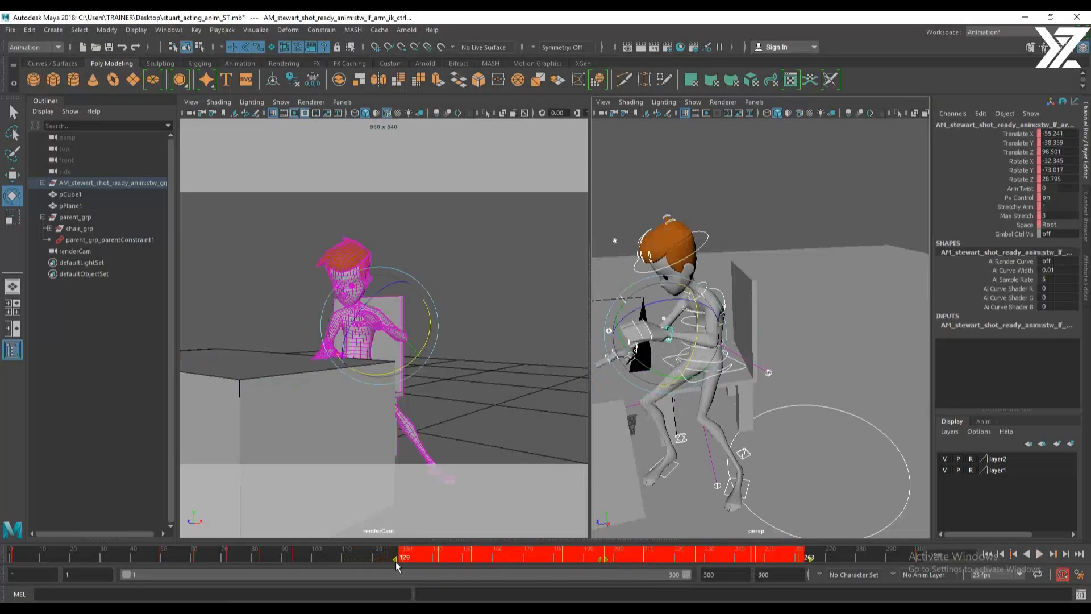
click(365, 561)
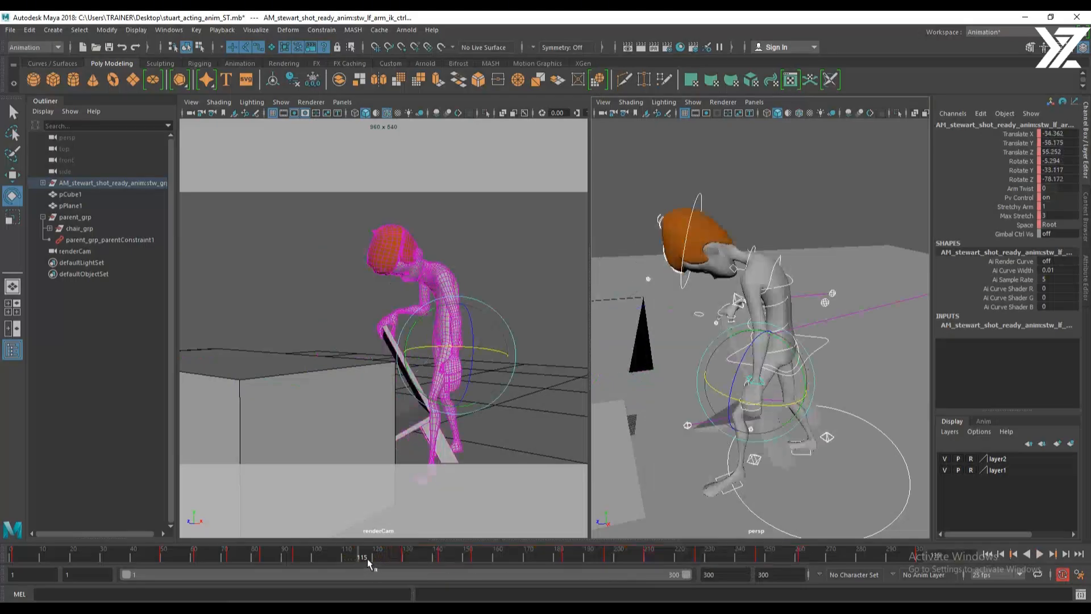
Scrub the lengthened reach between frames 94 and 129 and return to frame 94
click(295, 559)
drag(404, 559, 348, 561)
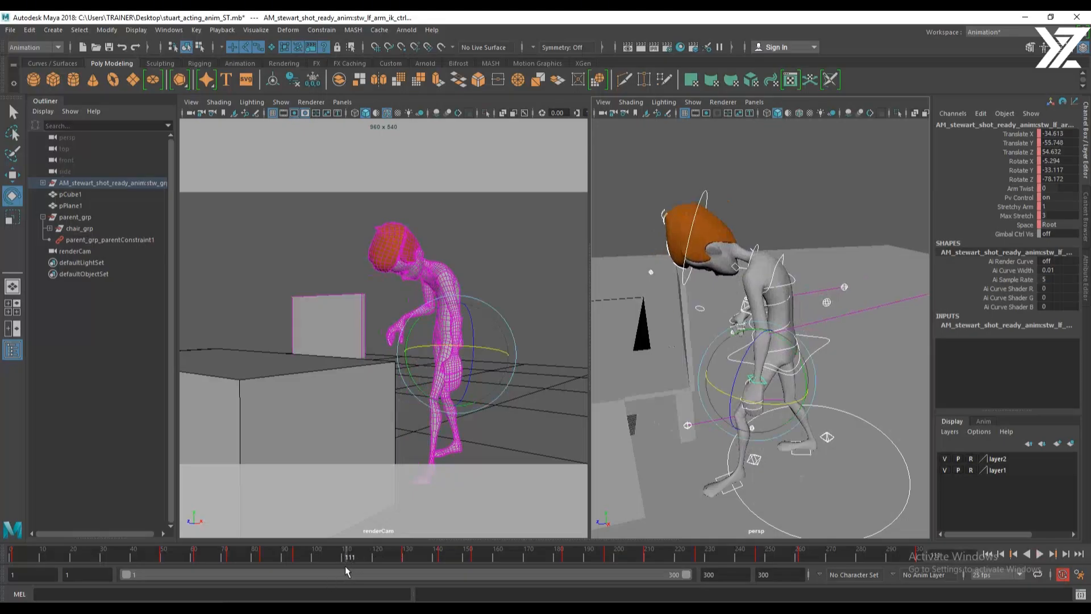
click(294, 554)
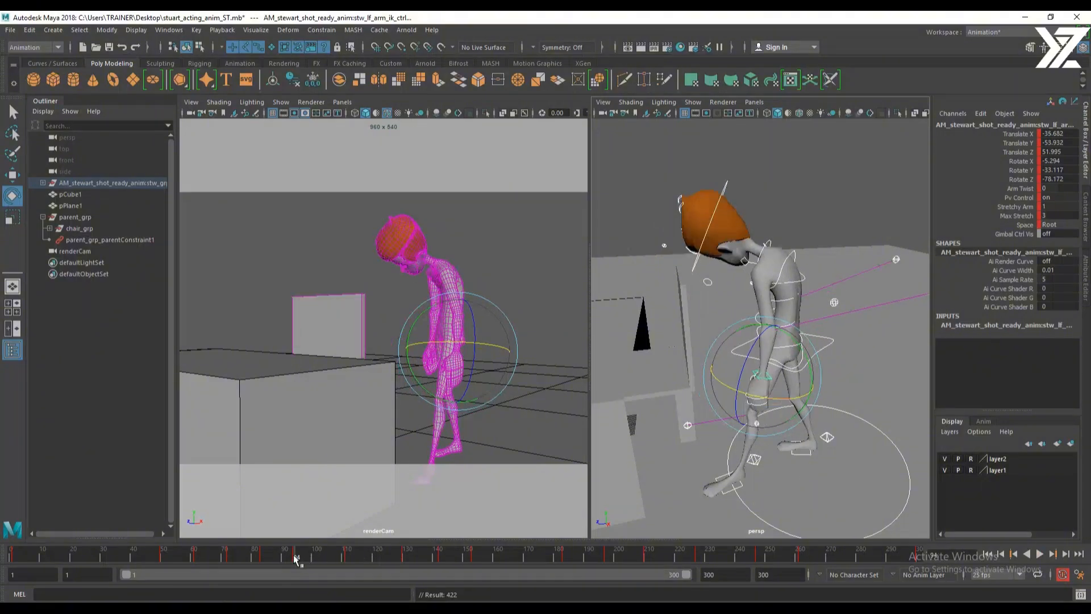
Scrub and play the reach between frames 94 and 130, and examine the timing of the motion
click(347, 560)
mouse_move(345, 559)
mouse_down()
mouse_move(297, 556)
mouse_move(351, 564)
mouse_up()
drag(340, 561, 405, 557)
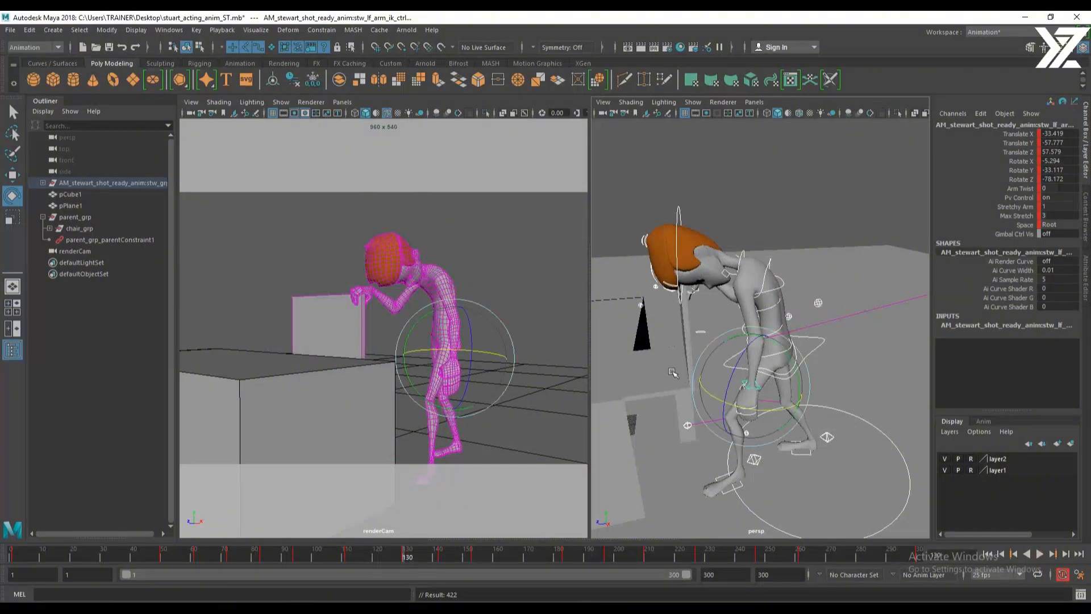
mouse_move(405, 555)
mouse_down()
mouse_move(341, 555)
mouse_move(407, 557)
mouse_up()
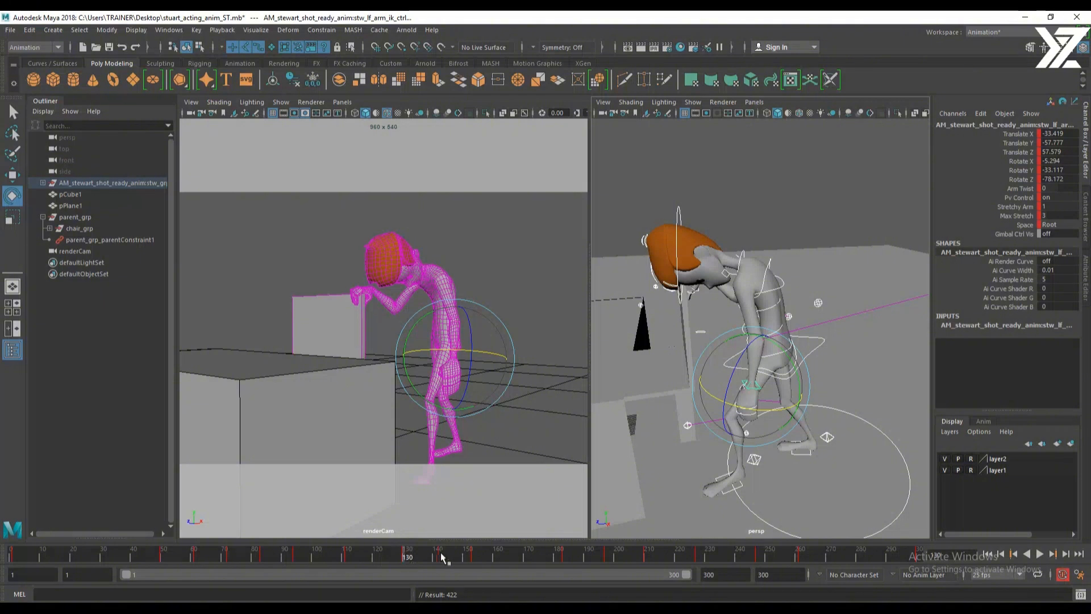
key(alt+v)
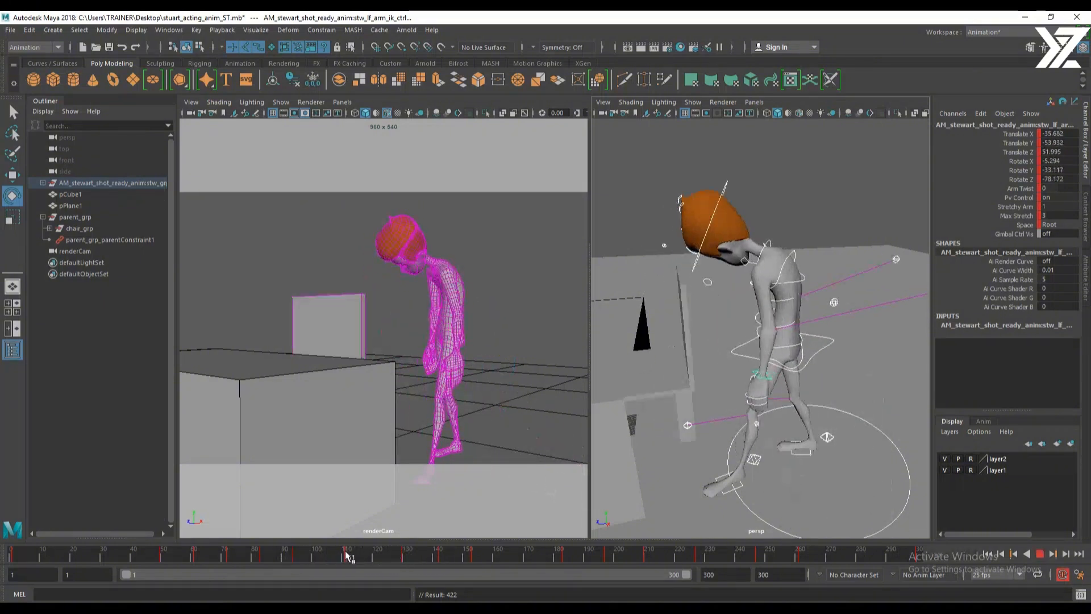
Adjust the breakdown pose at frame 111, shifting the left arm control and tilting the head to Rotate X 61.363
drag(346, 553, 348, 553)
scroll(761, 418, up, 5)
alt+drag(761, 418, 783, 283)
key(w)
click(770, 425)
click(775, 374)
key(e)
click(820, 256)
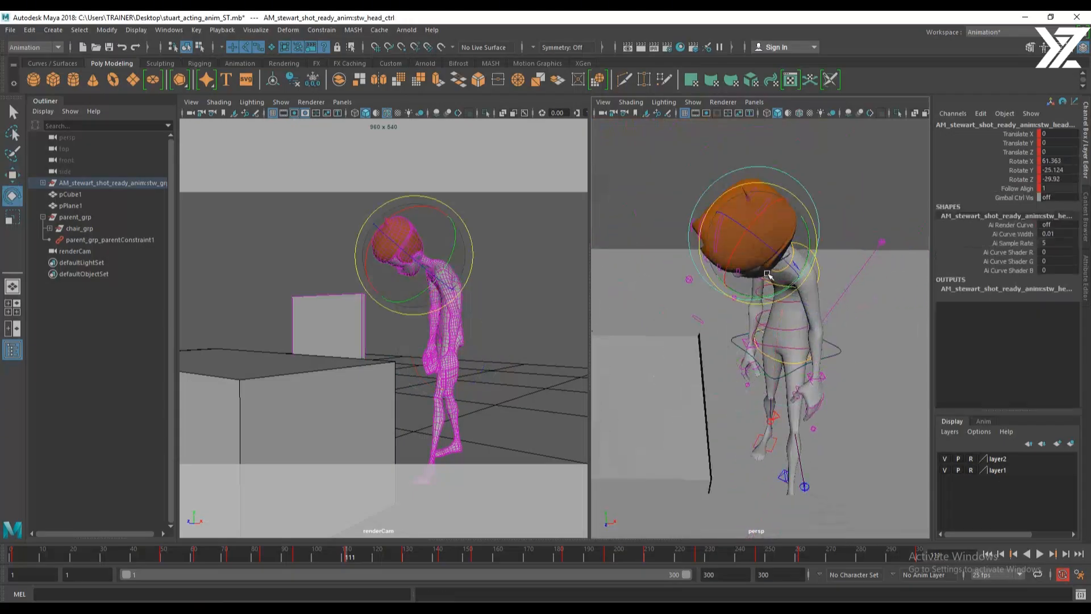
Review the right arm's reach between frames 94 and 120, and hide the chair's layer2
alt+drag(755, 274, 807, 341)
click(771, 352)
click(773, 357)
key(w)
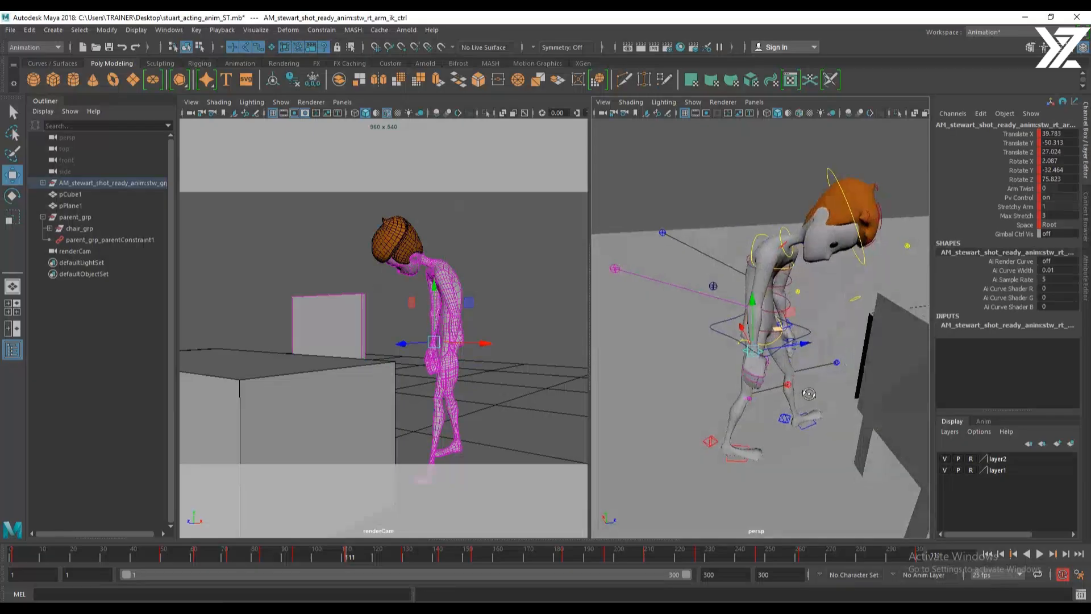
alt+right_drag(807, 341, 695, 389)
alt+drag(695, 389, 893, 412)
alt+right_drag(681, 394, 787, 407)
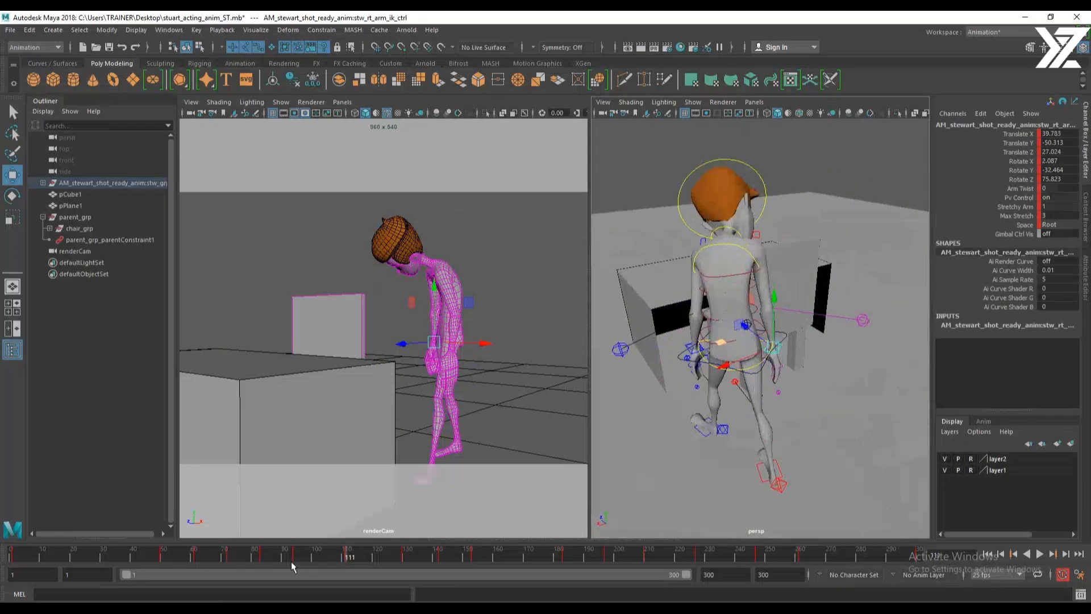
click(298, 552)
key(alt+v)
drag(332, 555, 377, 560)
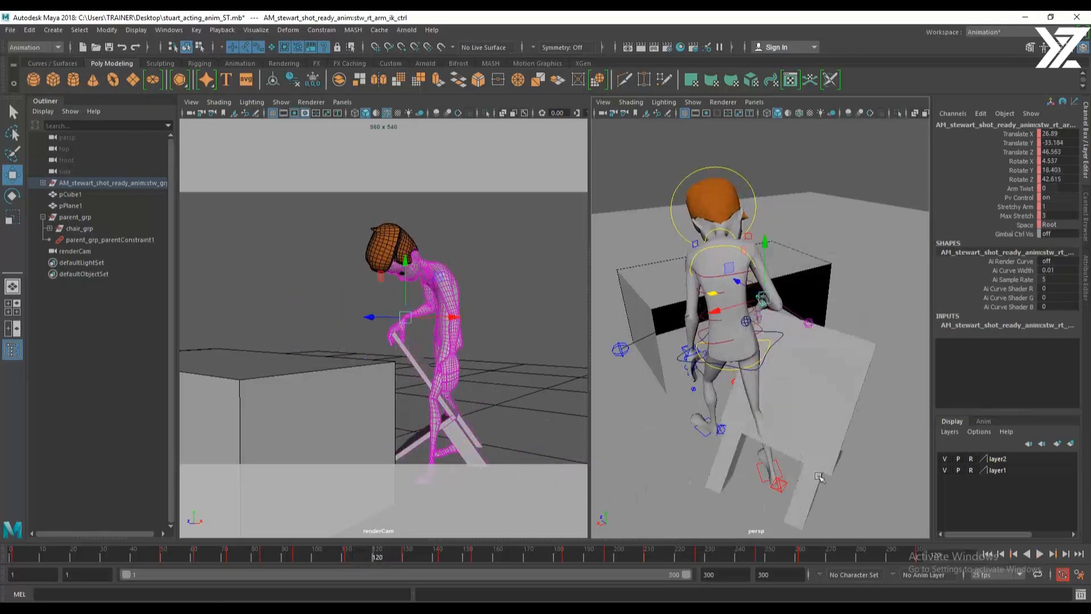
click(946, 460)
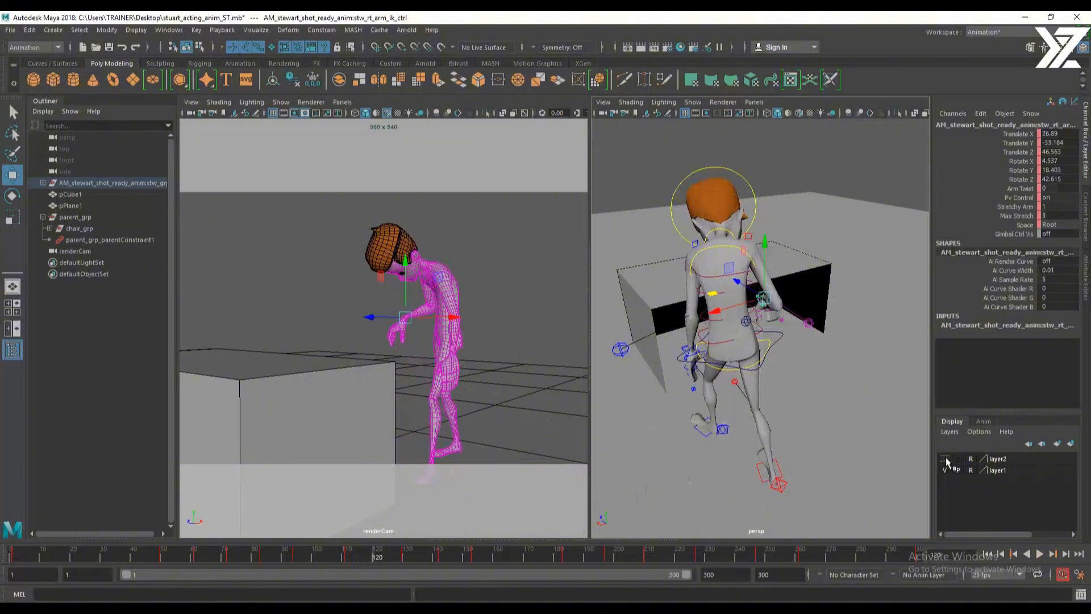
drag(373, 560, 347, 560)
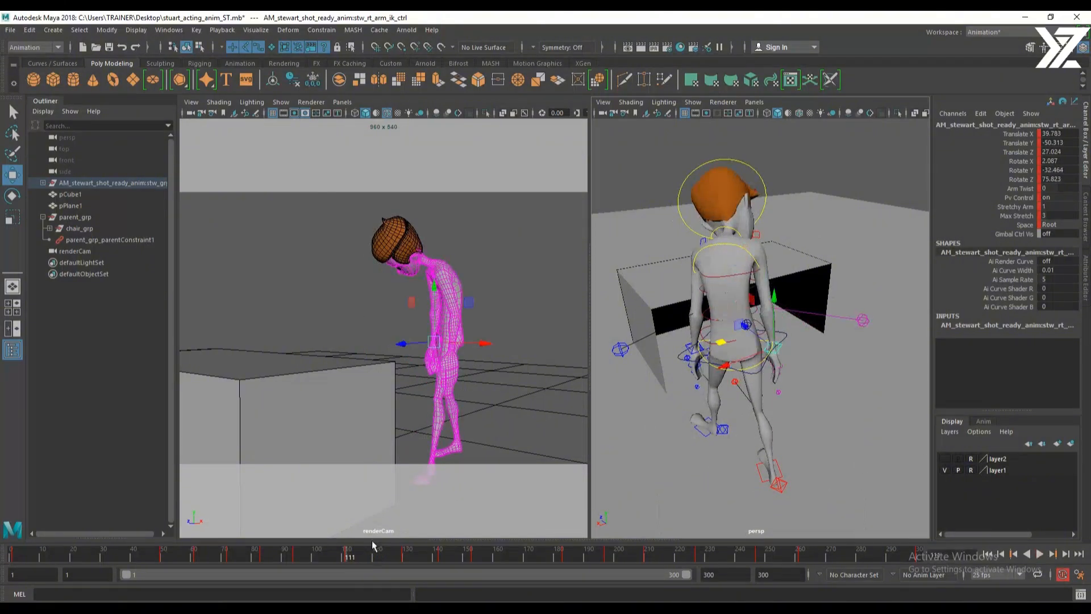
Select all the character's controls, copy the leaning pose from frame 130 to frame 125 and key it there
scroll(626, 320, down, 5)
alt+drag(626, 320, 676, 343)
drag(646, 231, 863, 433)
key(f)
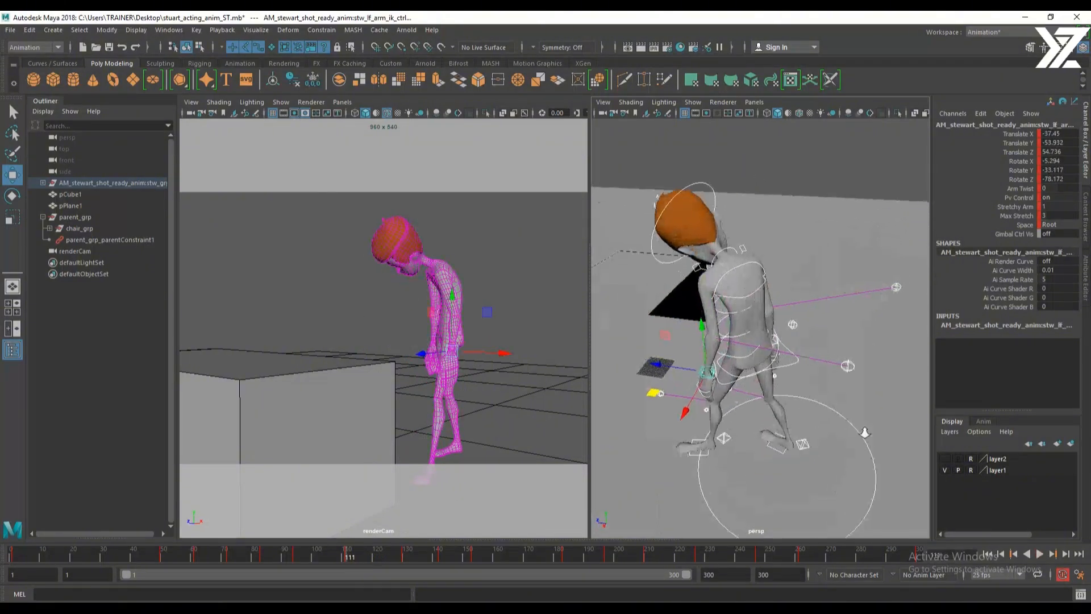
drag(349, 559, 405, 560)
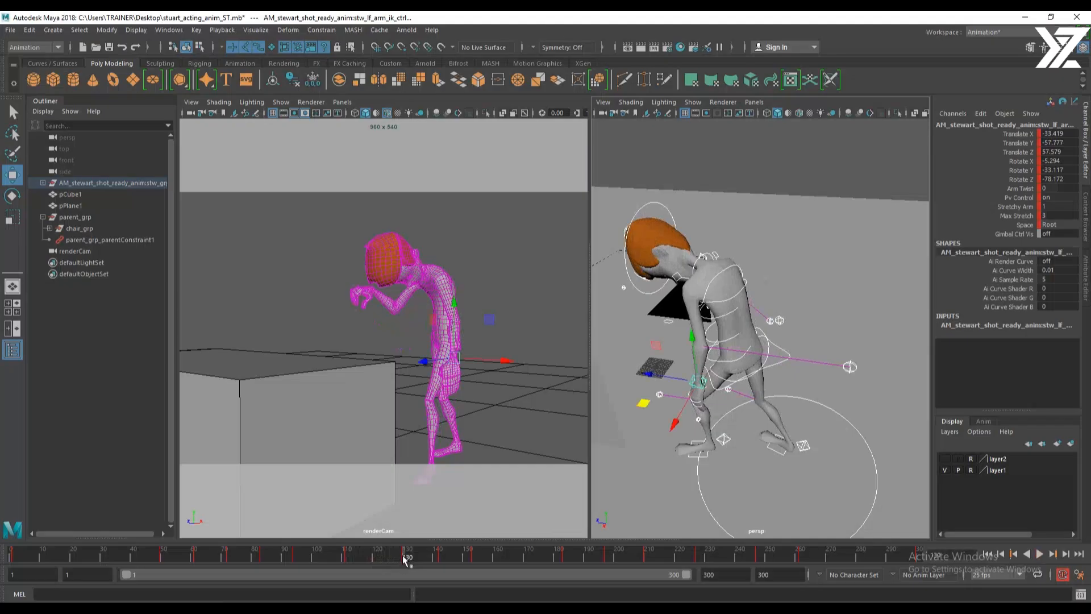
drag(404, 559, 391, 560)
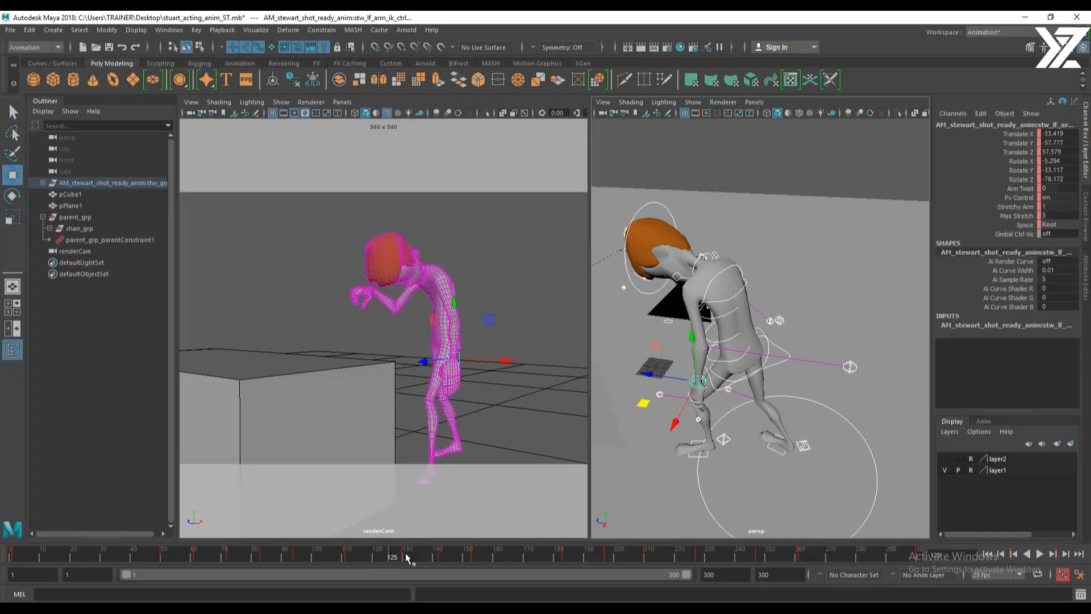
click(407, 557)
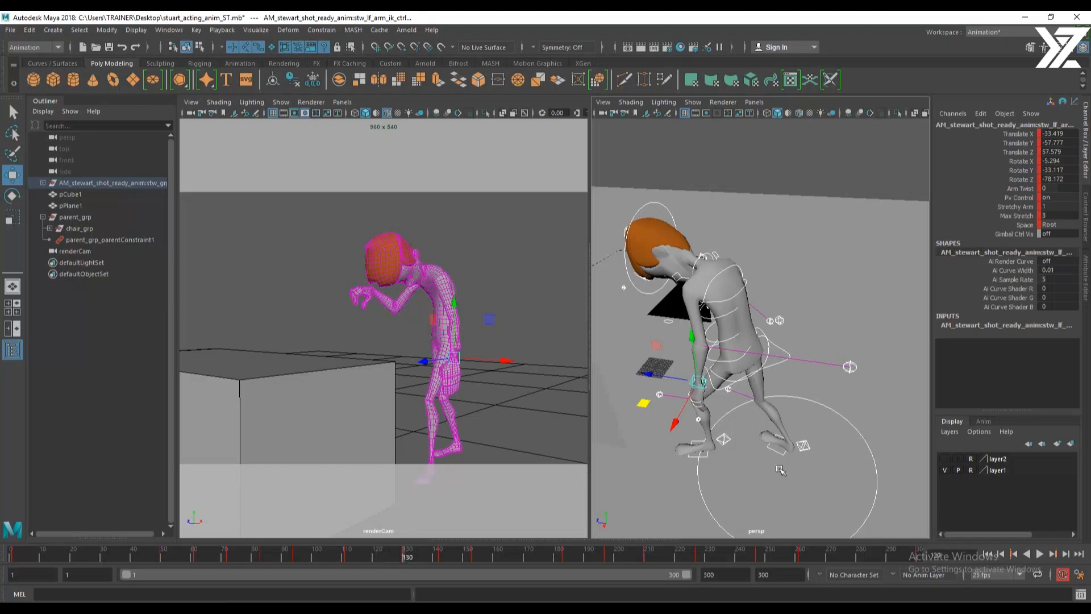
scroll(780, 469, down, 5)
alt+drag(780, 470, 780, 436)
scroll(790, 431, up, 3)
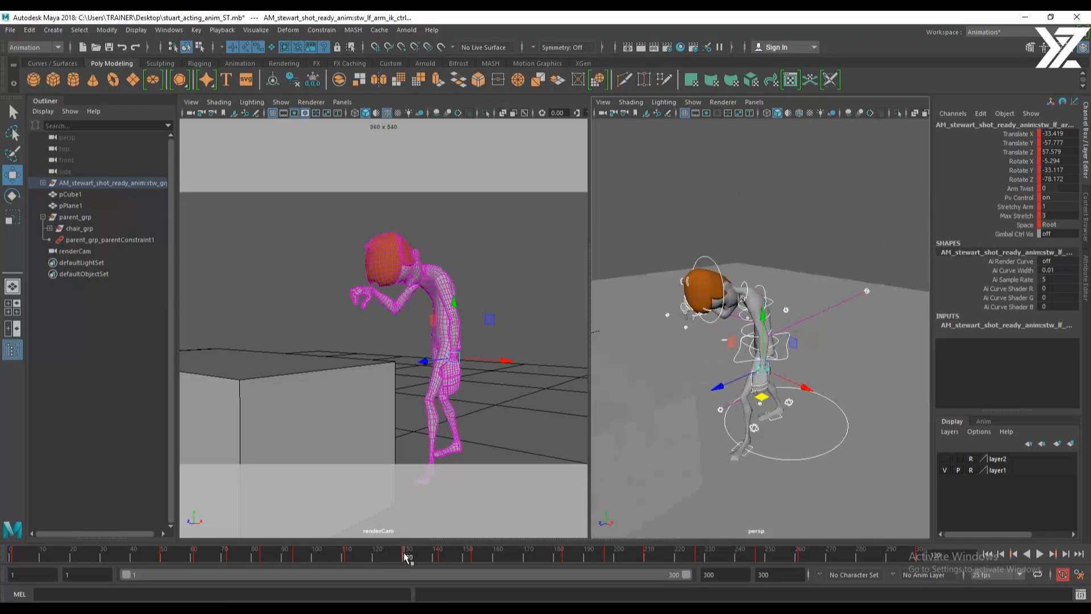
drag(405, 557, 393, 560)
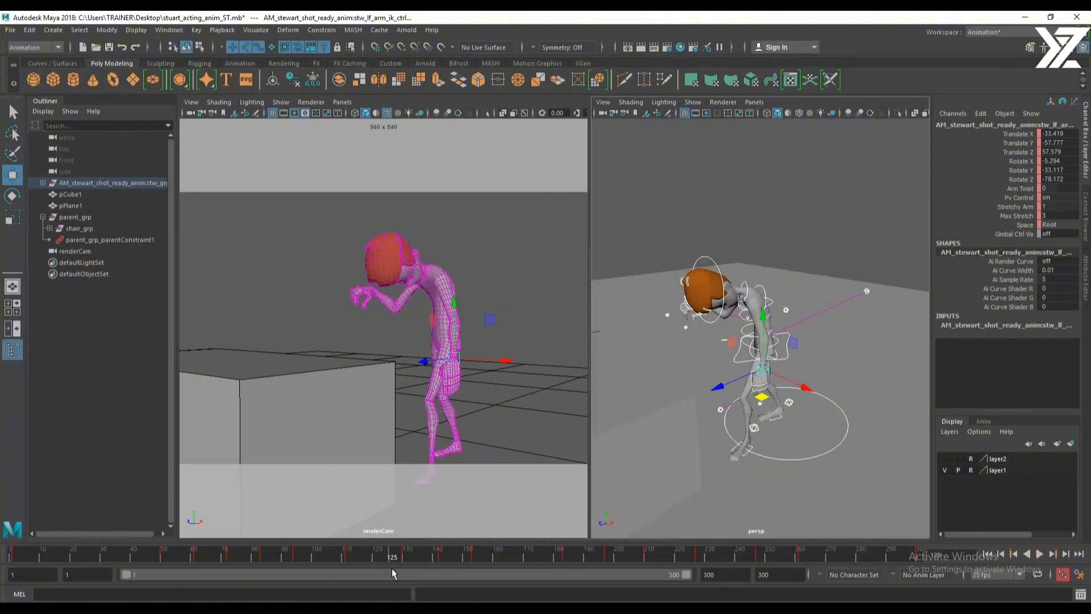
key(s)
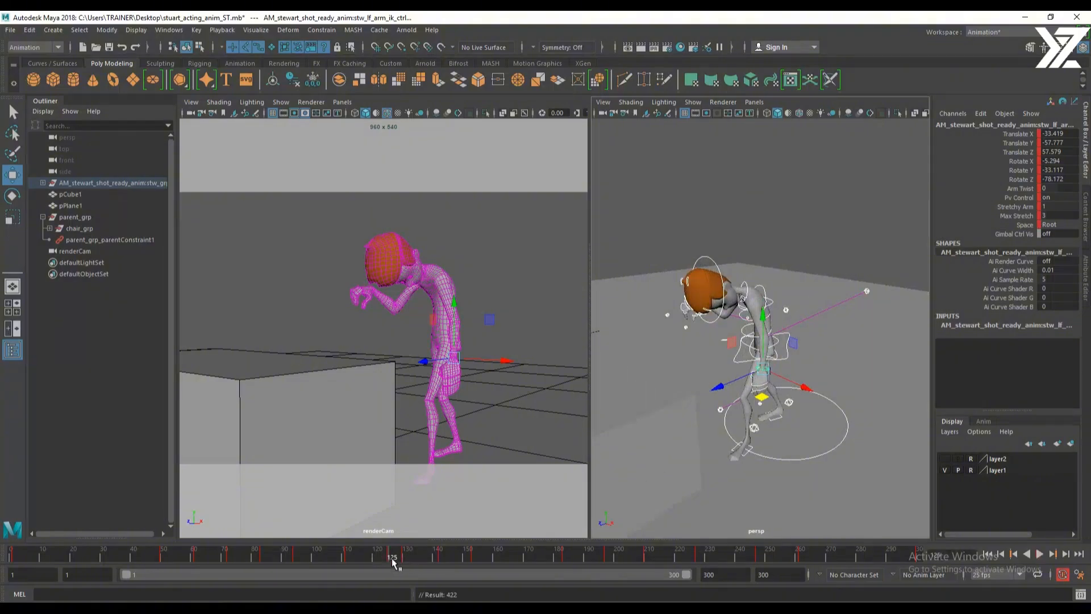
At frame 125, raise the right arm IK control to Translate Y -4.602 and rotate it to X -5.551, Y 84.152, Z -35.816
mouse_move(799, 364)
alt+mouse_down()
mouse_move(704, 316)
mouse_move(840, 353)
mouse_move(827, 369)
mouse_move(816, 362)
alt+mouse_up()
click(704, 314)
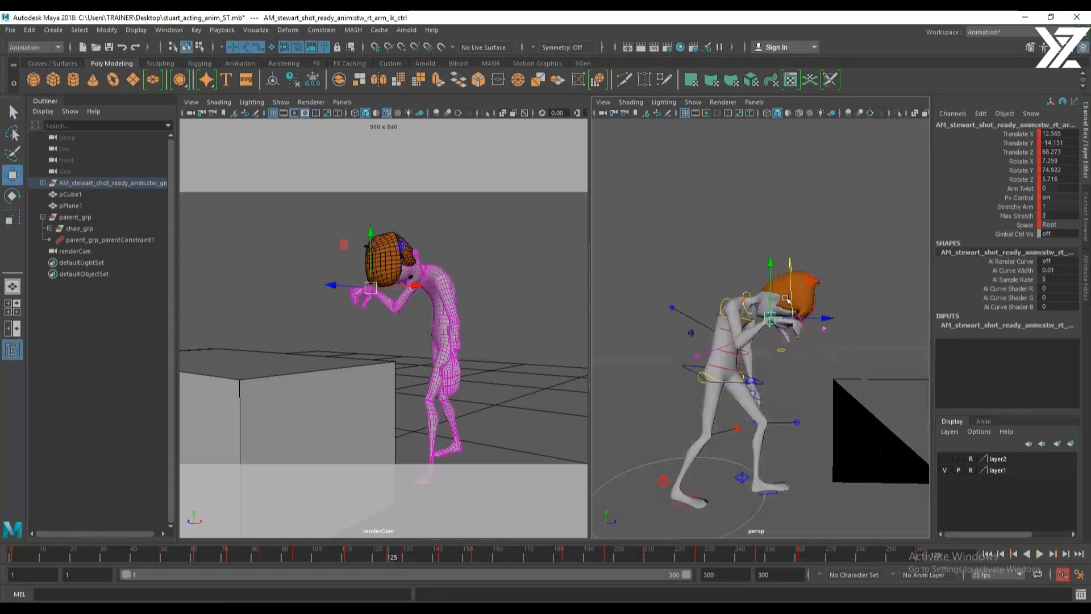
drag(786, 299, 757, 339)
key(e)
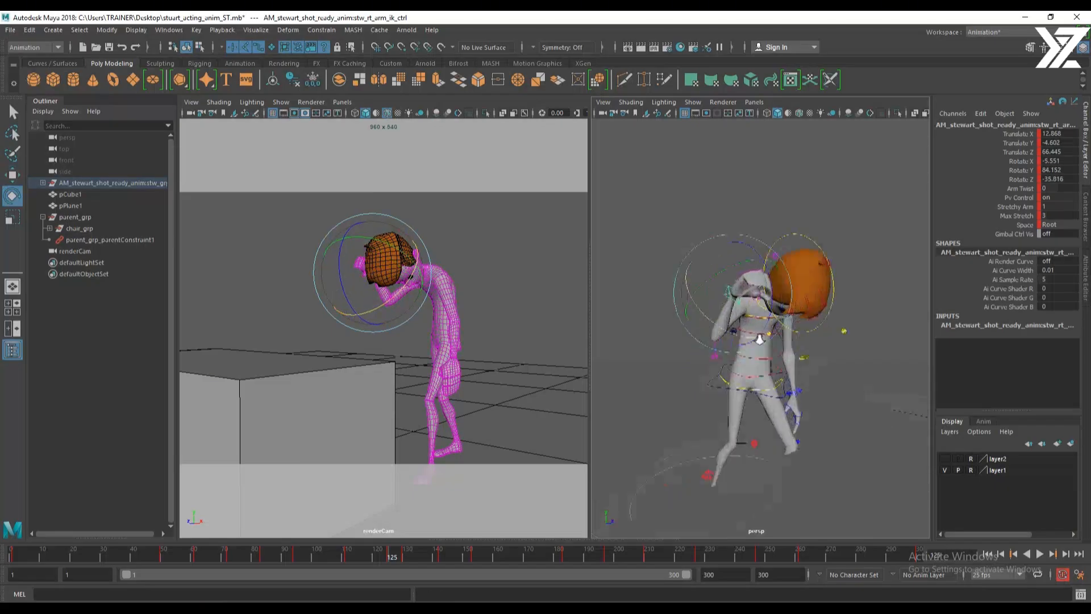
Rotate the right hand's middle finger-joint controls, and set the thumb's mid control to Rotate X 15.557, Y -27.354, Z -3.553
alt+right_drag(758, 339, 772, 370)
alt+drag(772, 371, 789, 439)
click(806, 332)
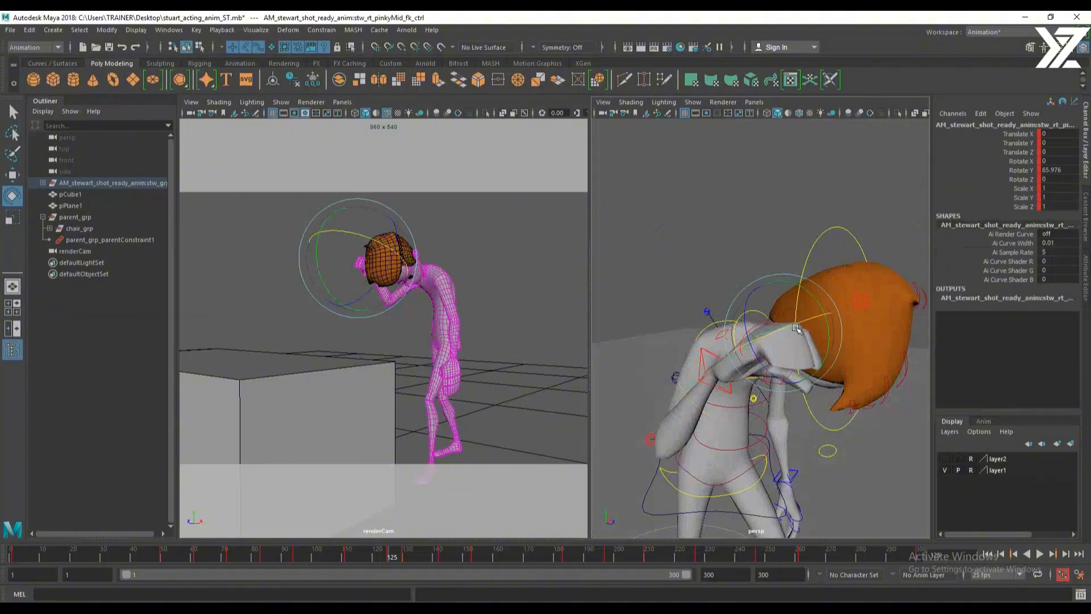
key(w)
shift+click(814, 332)
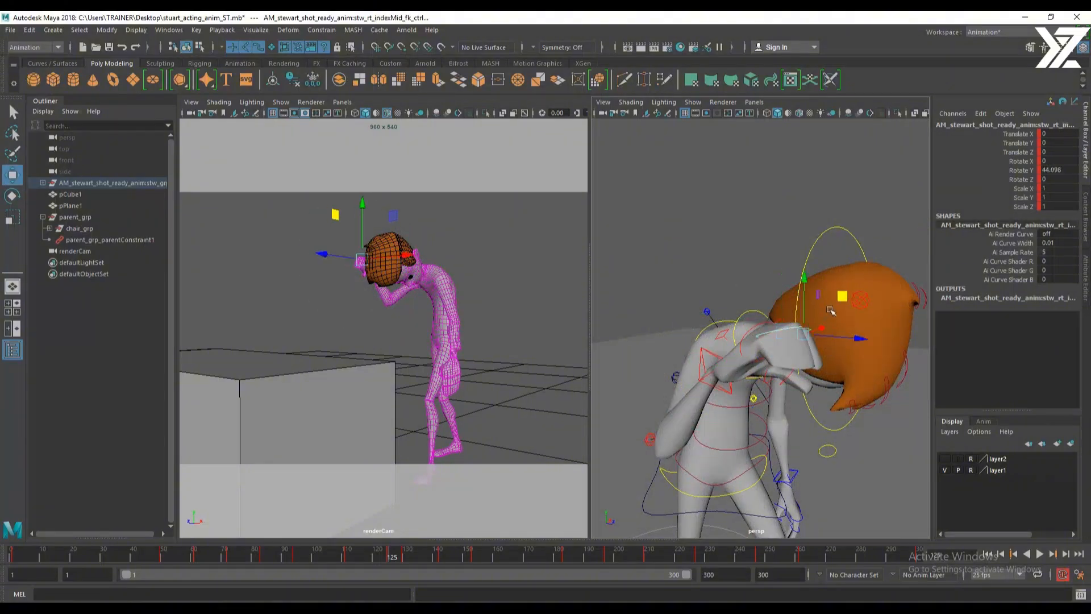
key(e)
drag(833, 294, 732, 294)
alt+drag(768, 387, 758, 342)
key(w)
click(704, 363)
key(e)
drag(673, 334, 665, 347)
alt+right_drag(798, 436, 743, 421)
alt+drag(743, 422, 774, 444)
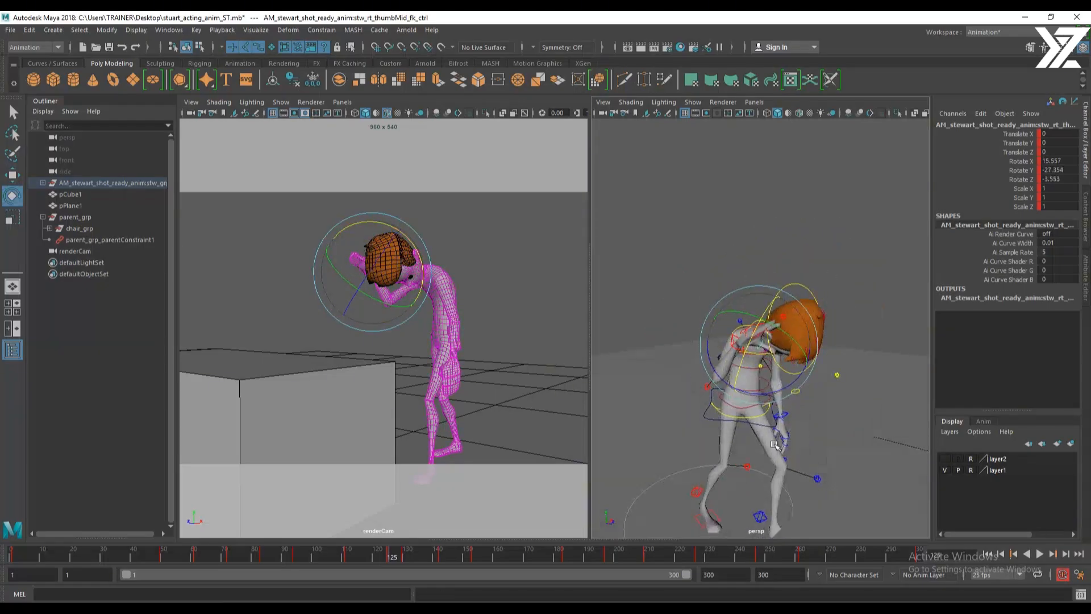
Check the lifted hand and raise the COG and left arm IK controls slightly at frame 125, the arm to Translate Y -56.958
drag(391, 557, 390, 597)
alt+drag(826, 421, 705, 440)
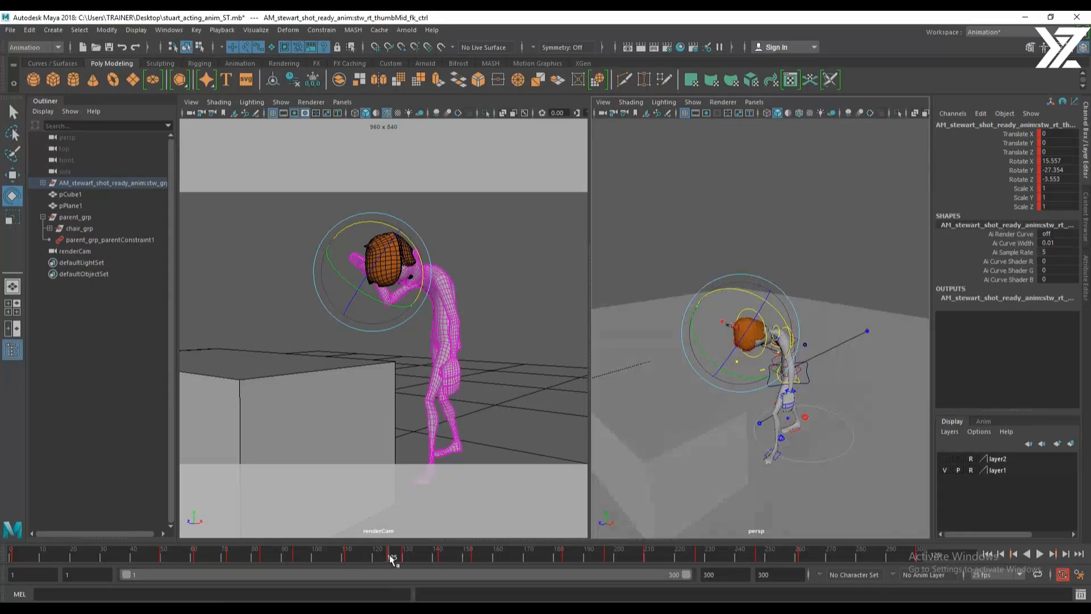
mouse_move(392, 560)
mouse_down()
mouse_move(410, 559)
mouse_move(392, 560)
mouse_up()
alt+right_drag(720, 383, 841, 415)
alt+drag(841, 415, 793, 412)
alt+middle_drag(794, 420, 799, 429)
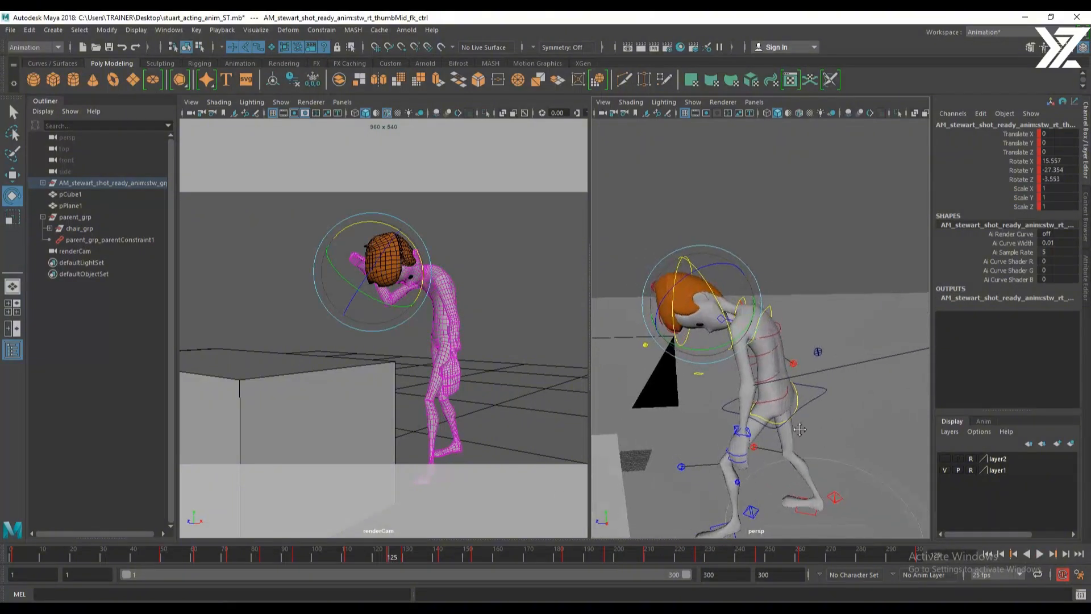
mouse_move(800, 429)
alt+mouse_down()
mouse_move(831, 409)
mouse_move(806, 414)
alt+mouse_up()
click(825, 394)
key(w)
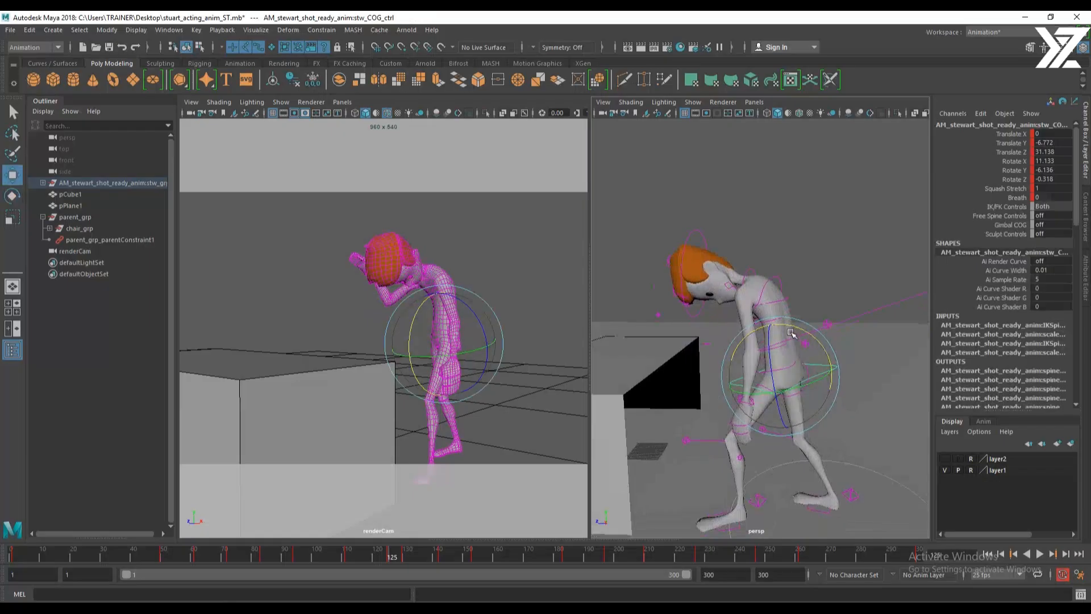
drag(781, 358, 781, 333)
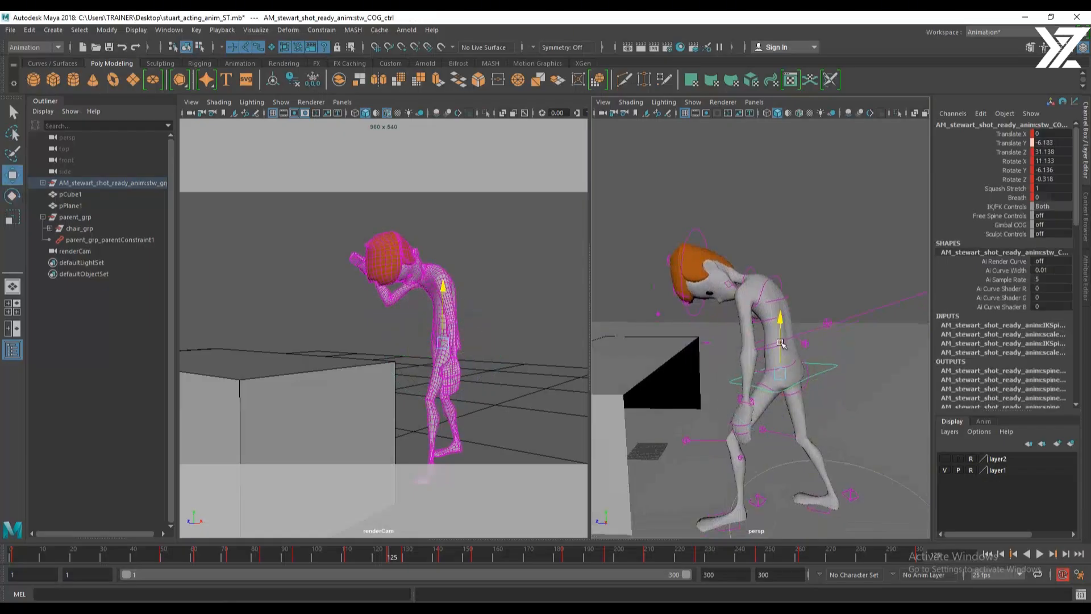
click(749, 399)
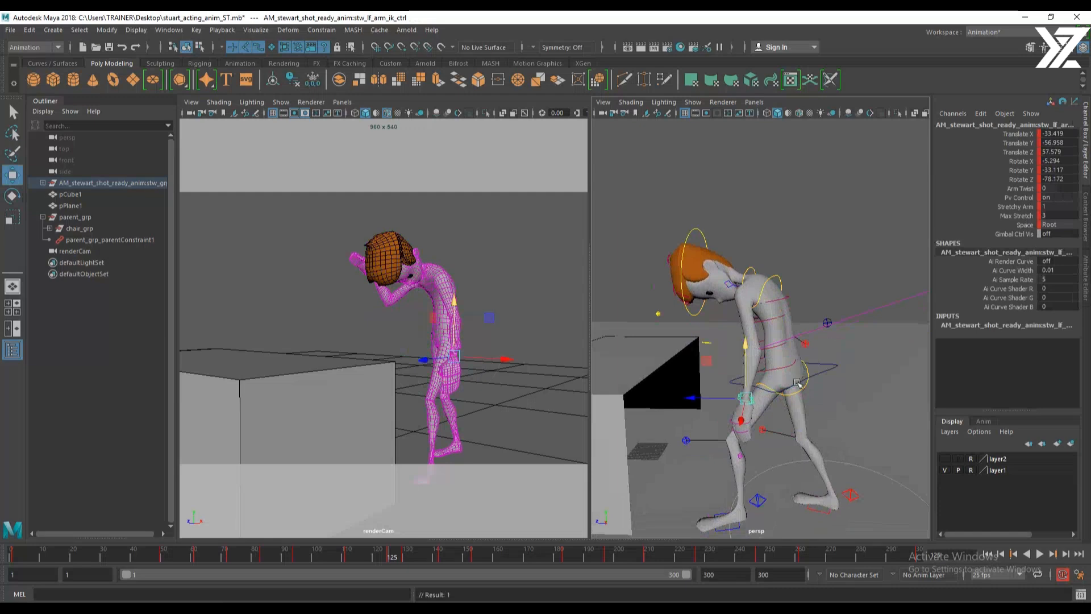
Rotate the spine shoulder control at frame 125 to X 33.222, Y -21.832, Z -3.203
alt+drag(753, 394, 793, 318)
click(777, 278)
key(e)
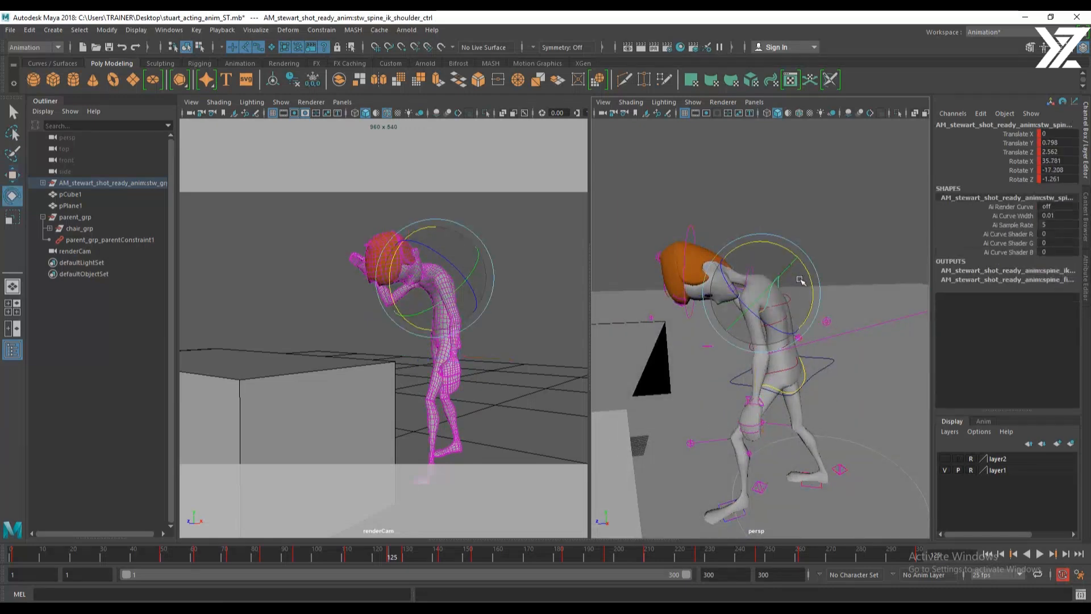
alt+drag(815, 300, 682, 307)
alt+right_drag(682, 306, 824, 250)
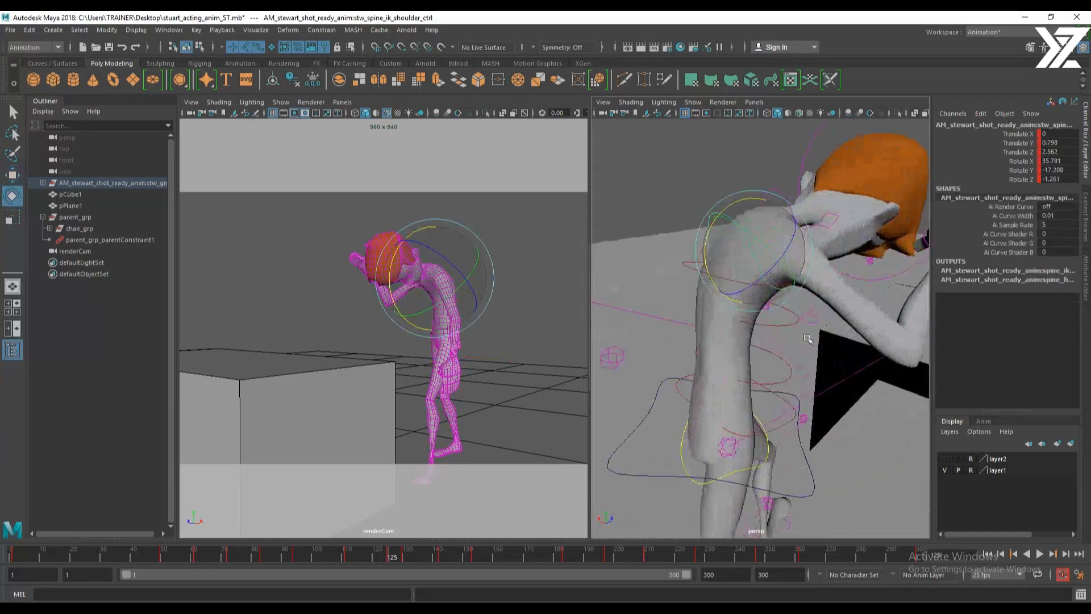
alt+middle_drag(824, 250, 794, 305)
click(795, 306)
alt+drag(794, 305, 732, 438)
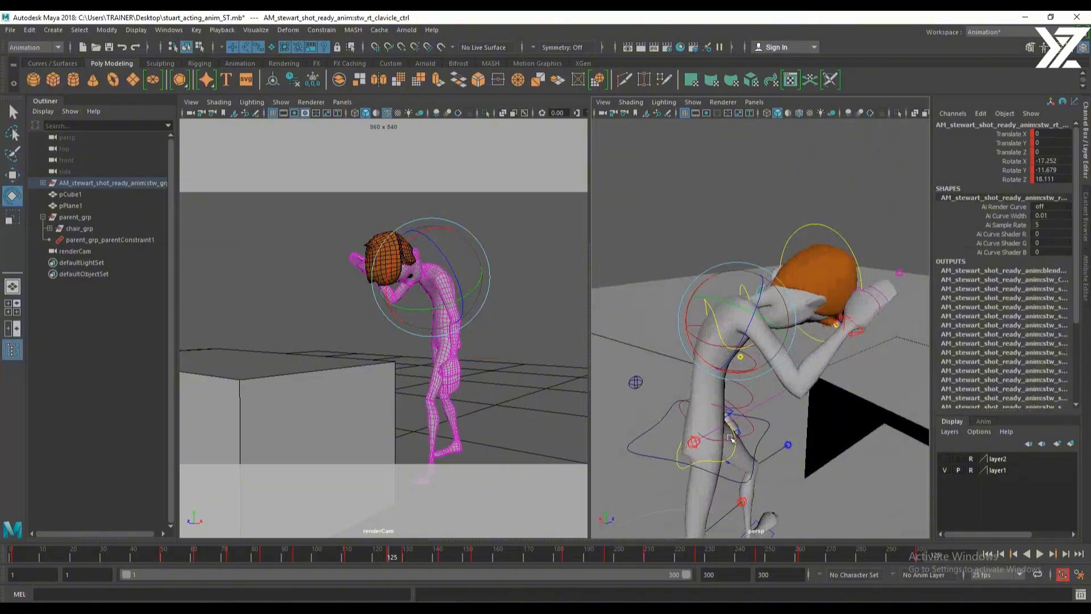
key(w)
click(721, 334)
key(e)
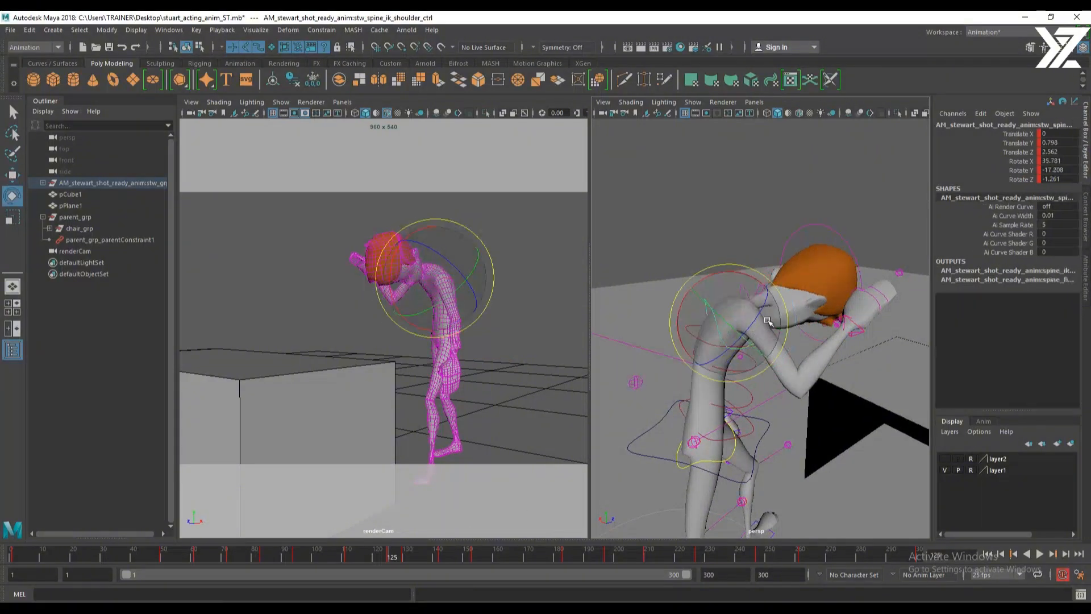
alt+drag(764, 321, 735, 379)
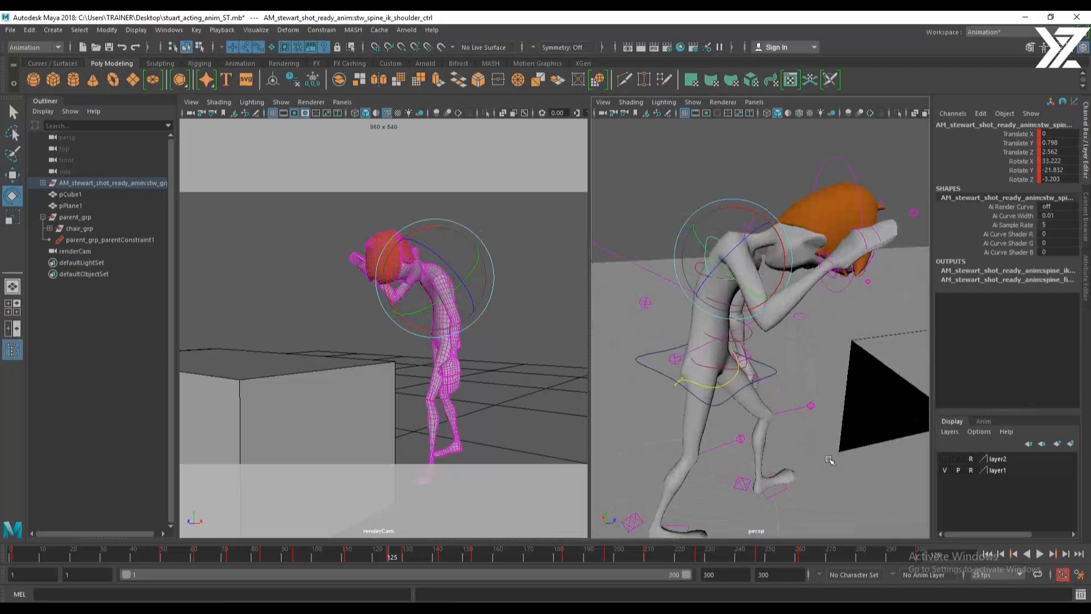
Rotate the head control at frame 125 to X 85.796, Y -15.038, Z -0.003, key its rotation and scrub back to frame 118
scroll(827, 458, down, 4)
mouse_move(394, 556)
mouse_down()
mouse_move(350, 553)
mouse_move(415, 555)
mouse_move(373, 557)
mouse_up()
drag(368, 567, 389, 587)
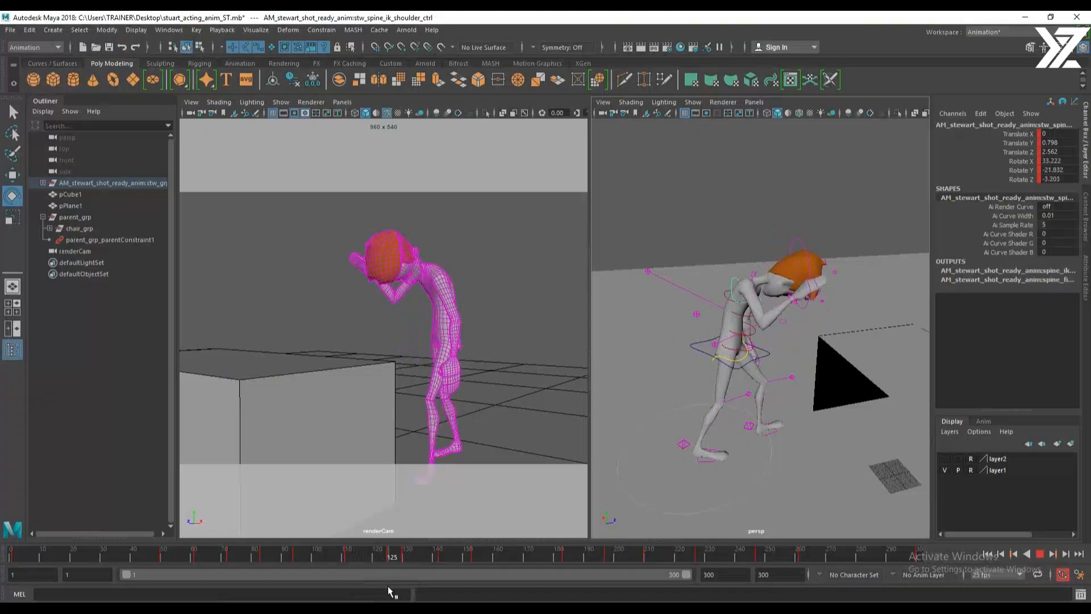
key(e)
alt+drag(653, 307, 688, 302)
key(w)
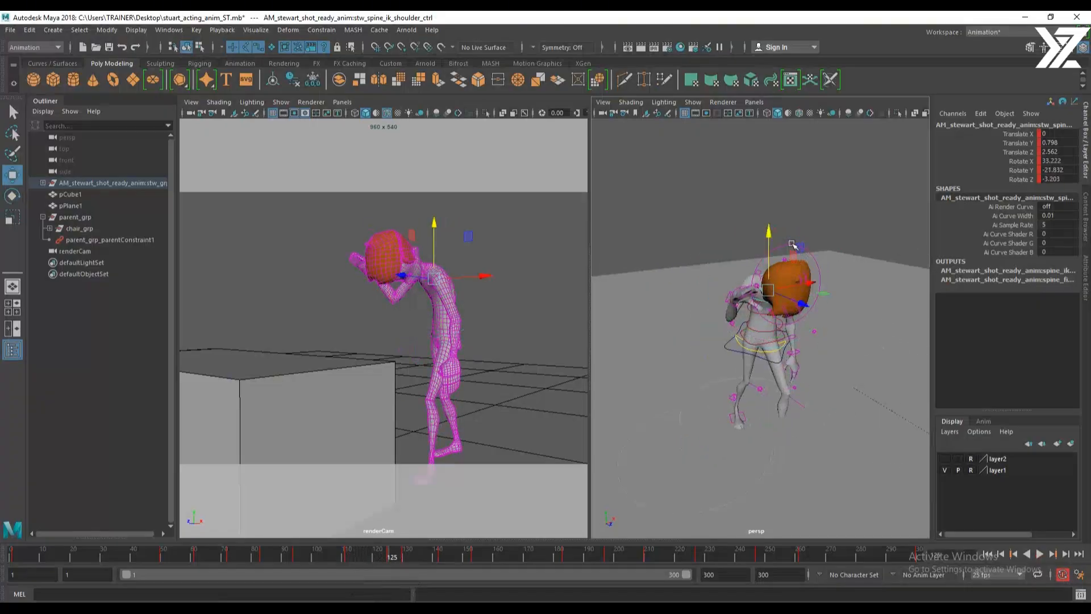
click(785, 245)
alt+drag(794, 285, 802, 224)
scroll(768, 281, up, 5)
key(e)
key(shift+e)
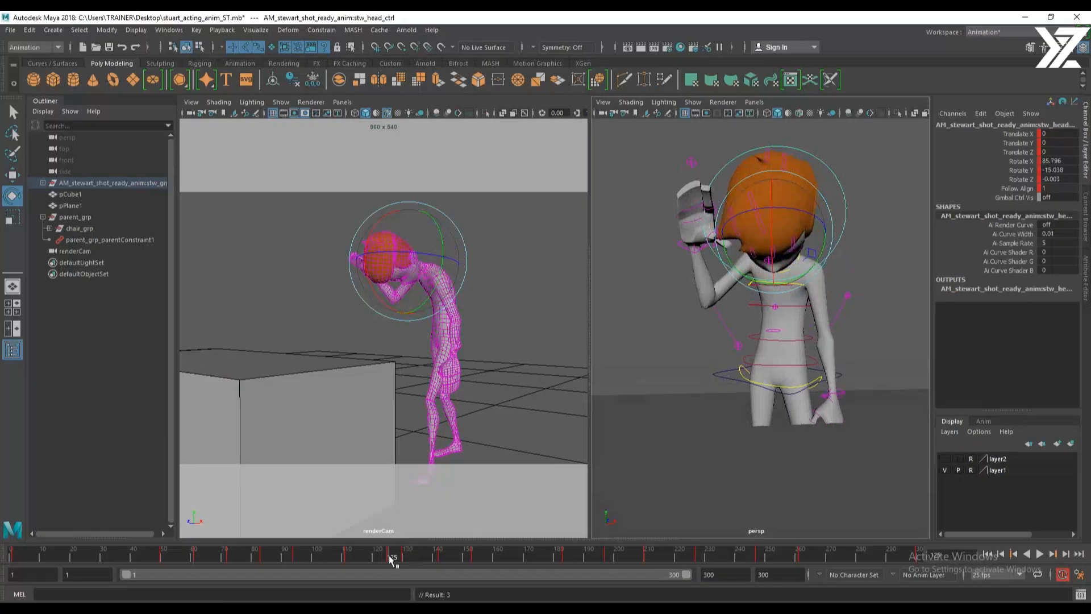
drag(391, 559, 367, 557)
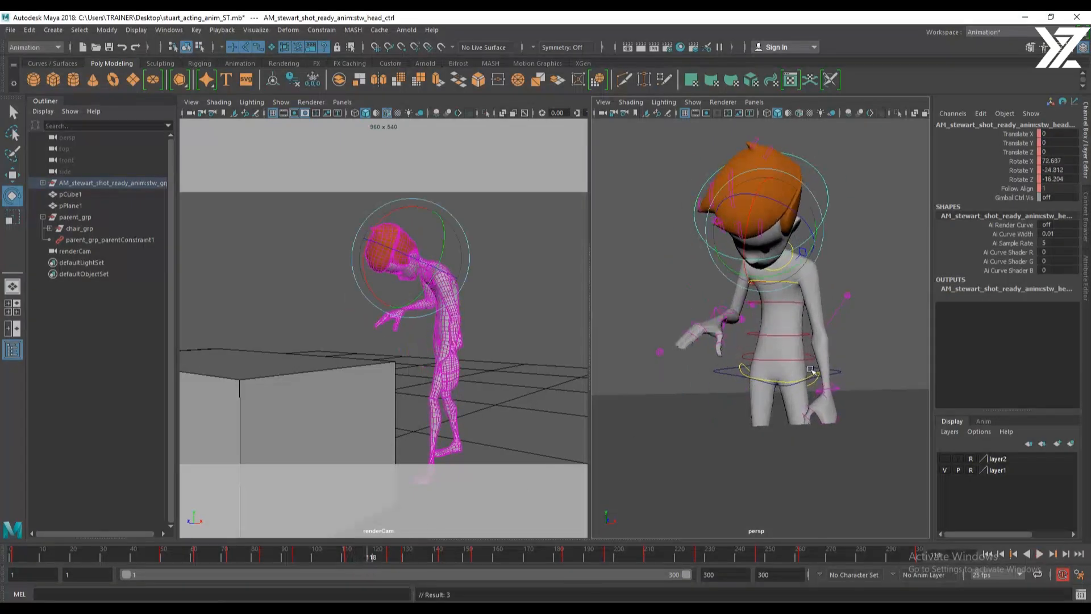
Select all of the character's controls, key them at frame 117 and check the motion around that frame
scroll(812, 370, down, 6)
alt+drag(836, 375, 701, 422)
drag(675, 246, 842, 468)
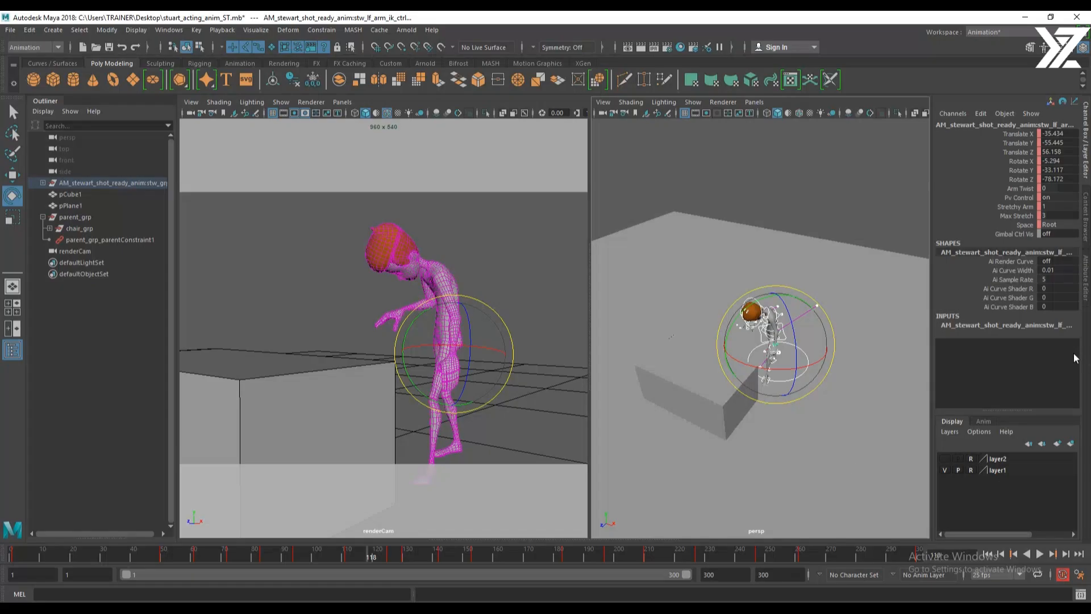
mouse_move(369, 556)
mouse_down()
mouse_move(349, 557)
mouse_move(369, 559)
mouse_up()
alt+drag(788, 393, 858, 372)
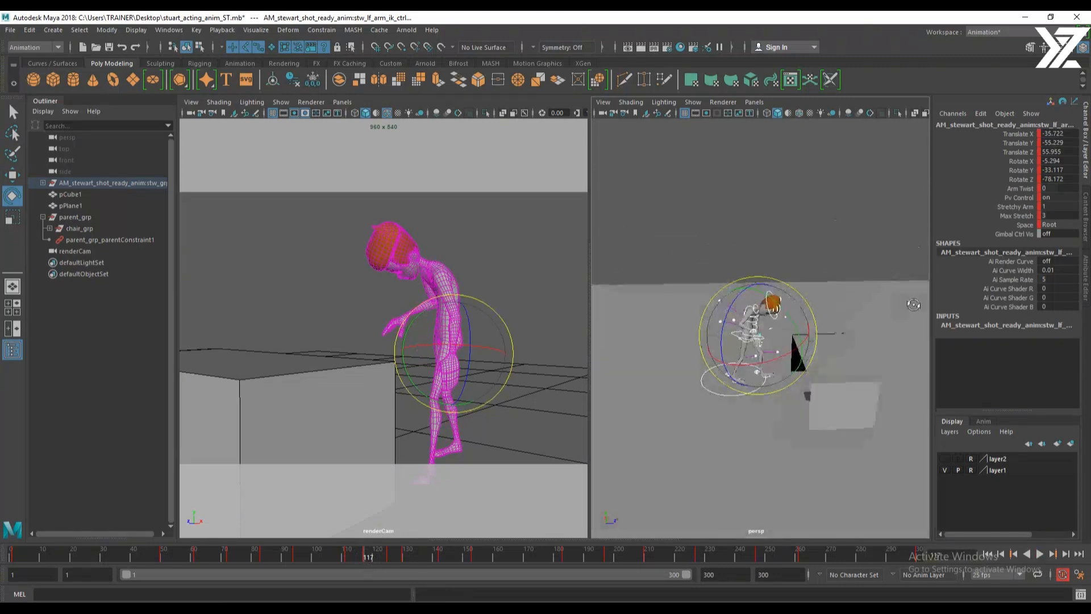
scroll(830, 416, up, 10)
scroll(830, 417, down, 4)
alt+drag(828, 416, 810, 413)
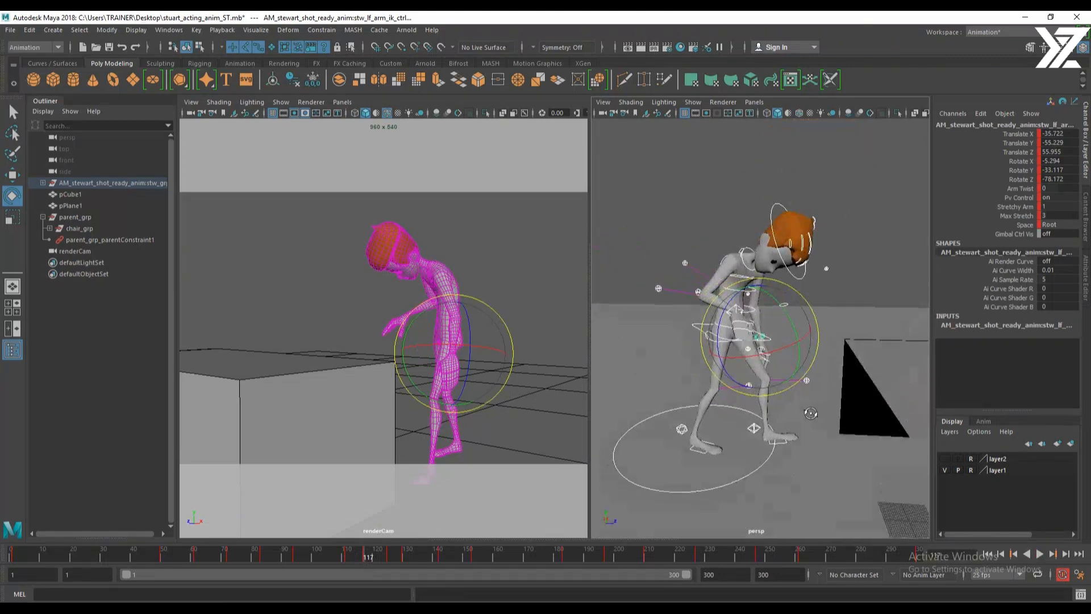
mouse_move(364, 557)
mouse_down()
mouse_move(348, 558)
mouse_move(390, 563)
mouse_move(348, 562)
mouse_move(374, 563)
mouse_up()
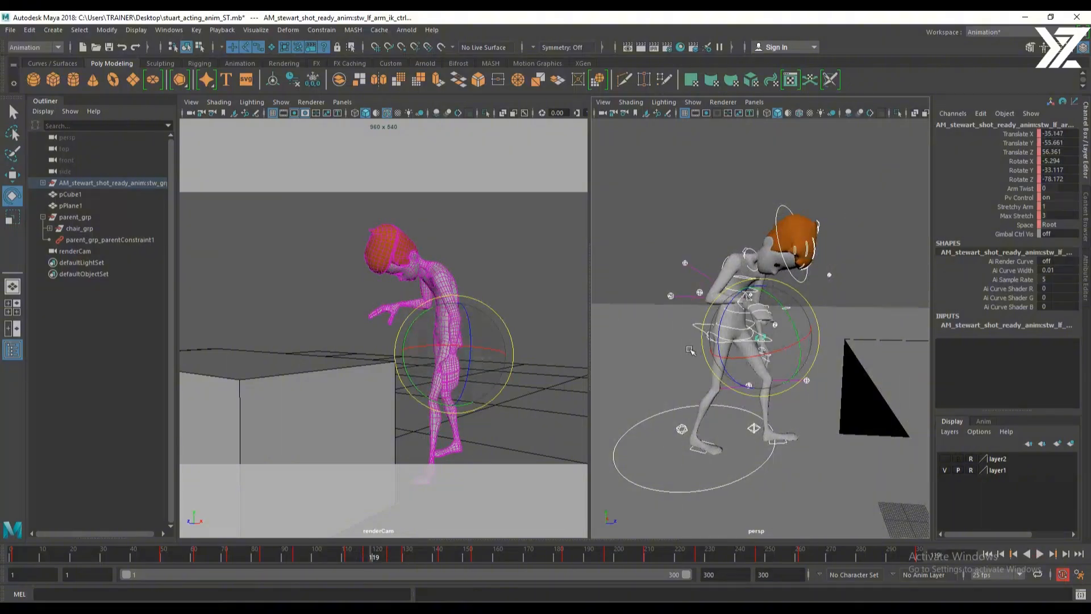
mouse_move(374, 559)
mouse_down()
mouse_move(350, 561)
mouse_move(404, 557)
mouse_move(354, 563)
mouse_move(374, 557)
mouse_up()
Pose the right arm IK control at frame 117 with Translate 14.101, -17.187, 33.687 and Rotate -18.902, 0.366, 45
key(w)
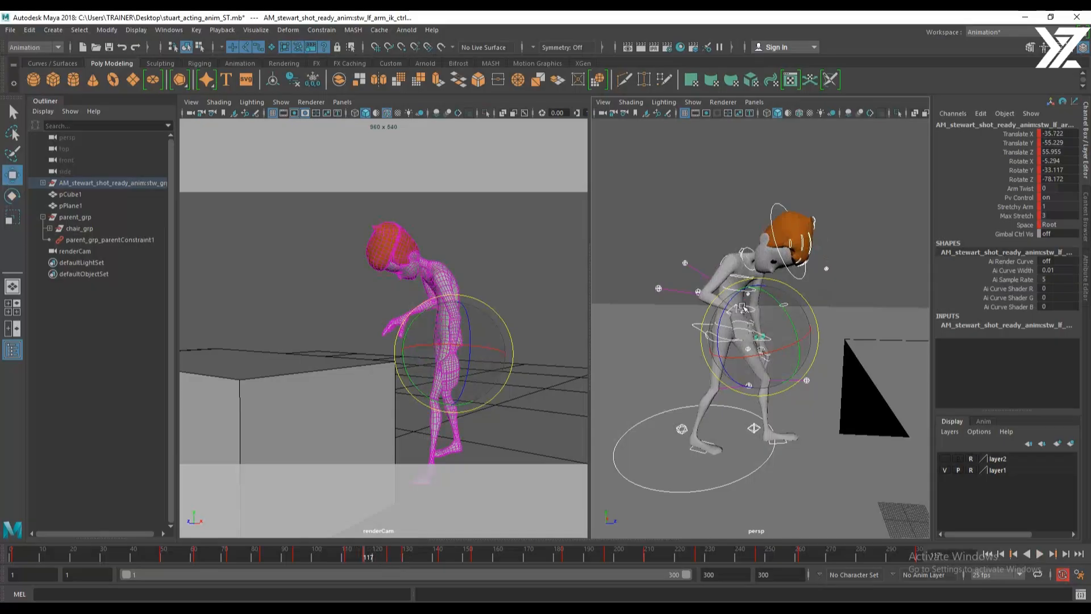
click(737, 308)
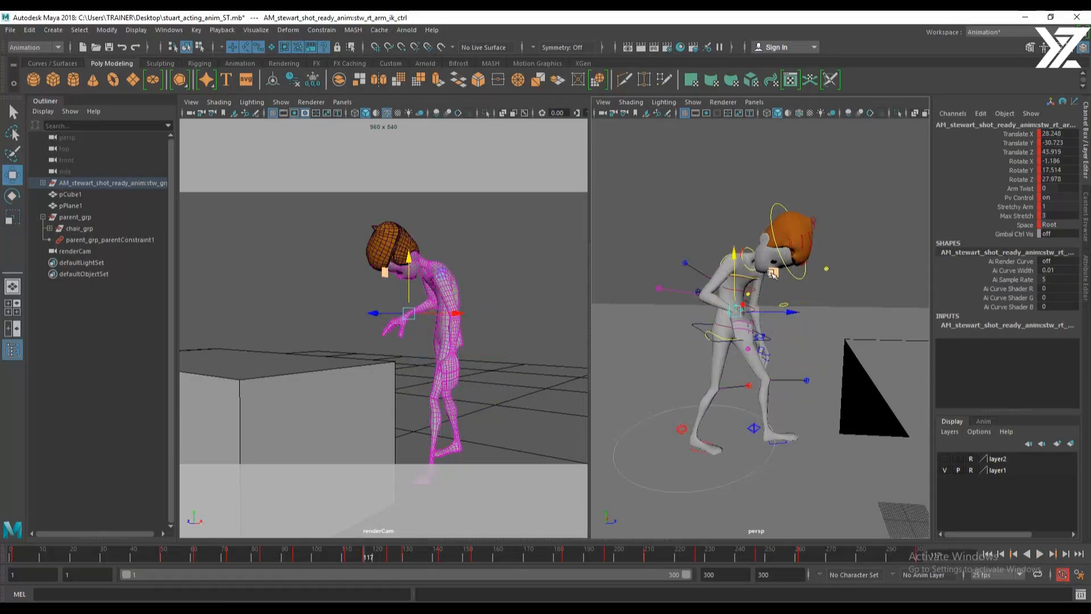
drag(772, 274, 757, 250)
key(e)
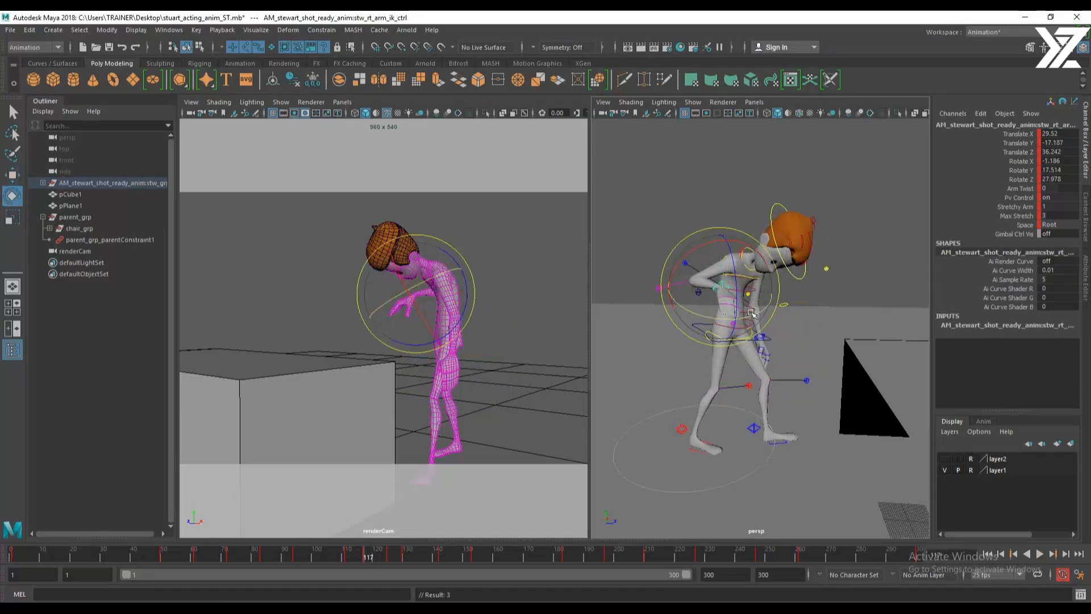
drag(751, 312, 716, 329)
key(w)
key(e)
scroll(716, 330, up, 5)
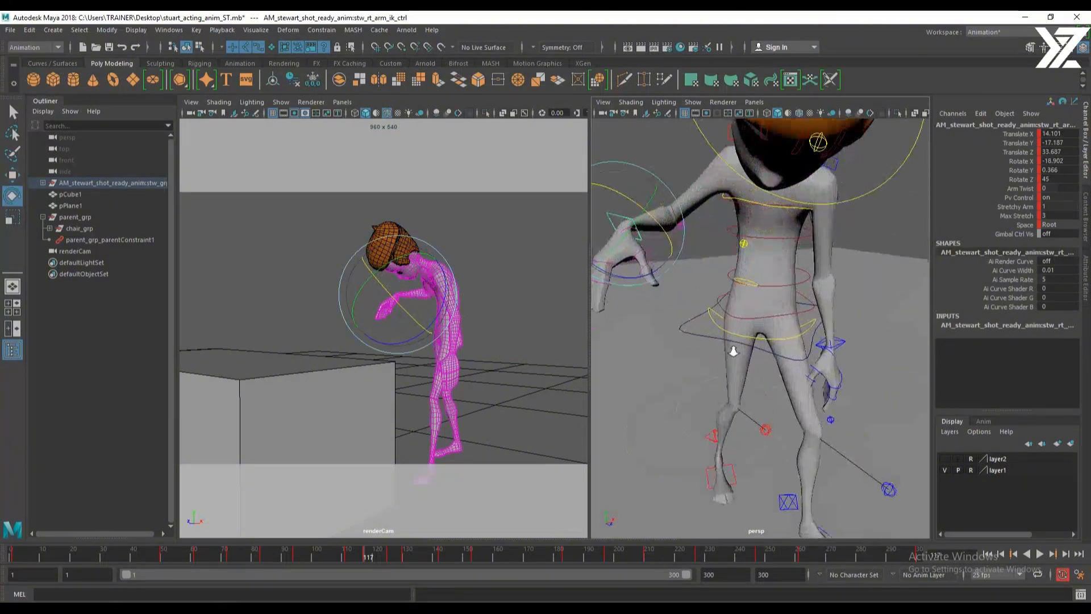
Curl the right hand's finger base controls at frame 117 to Rotate Y 57.042 and rotate the thumb tip control
key(w)
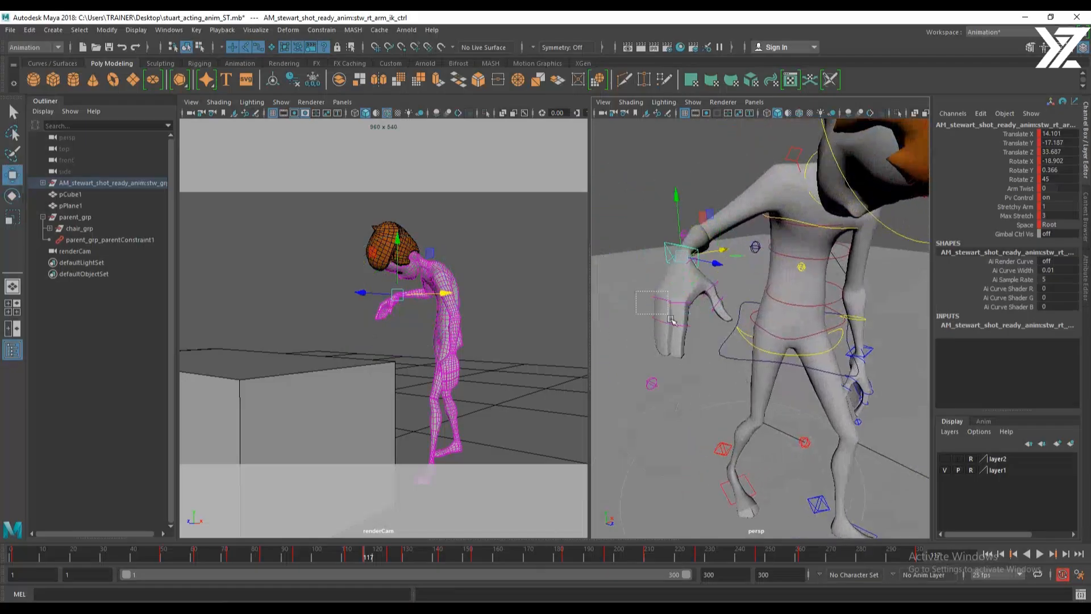
drag(671, 320, 697, 349)
key(e)
drag(639, 320, 657, 352)
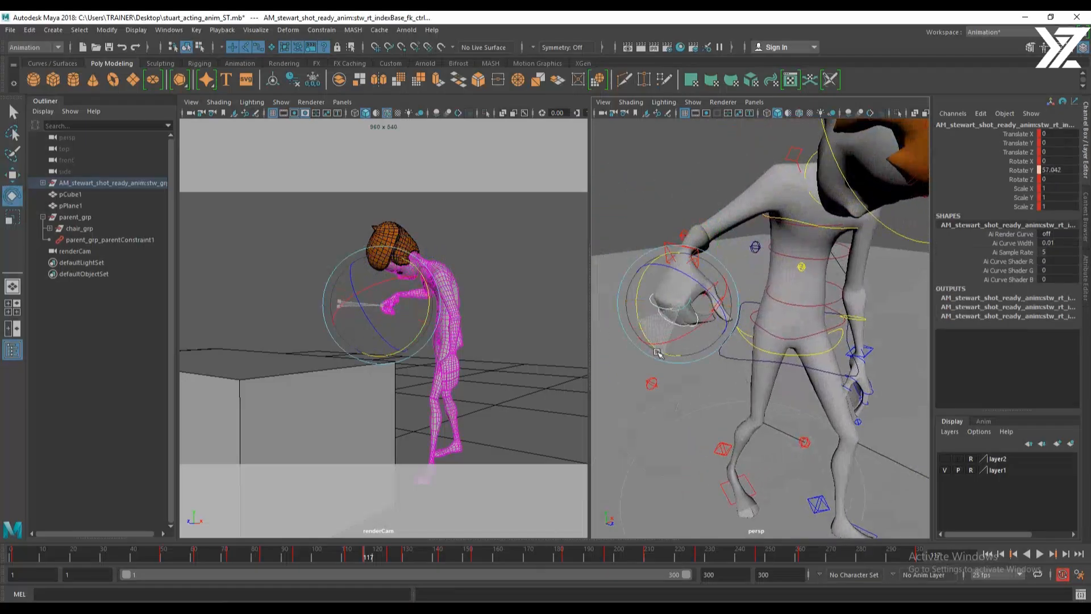
click(717, 297)
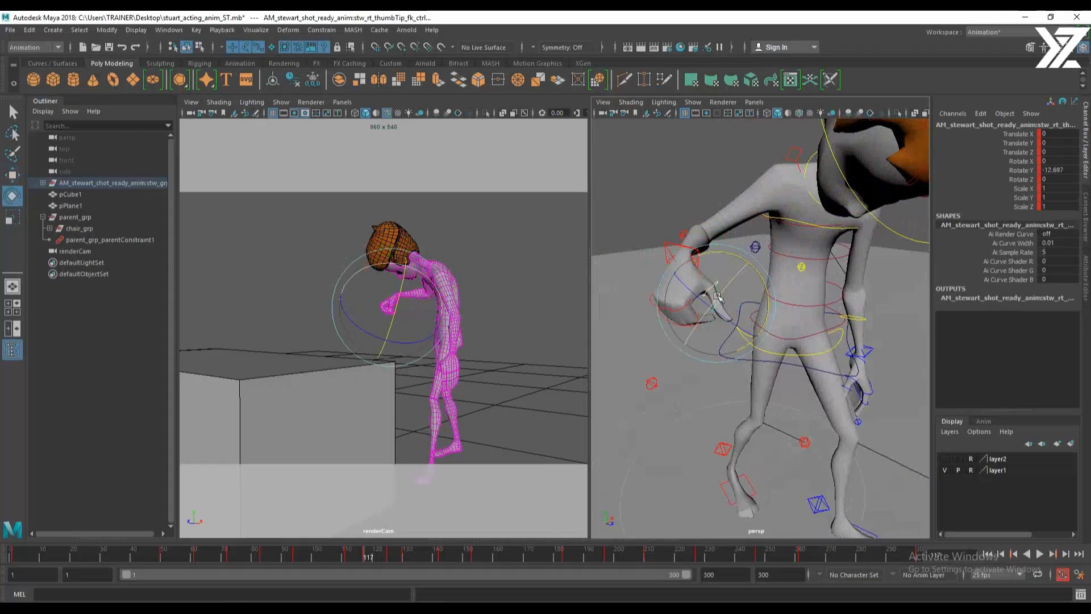
drag(717, 296, 739, 286)
alt+drag(794, 332, 787, 324)
Raise the right elbow pole vector control at frame 117 to Translate Y 9.986 and play the arm lift to check it
key(w)
scroll(739, 302, down, 3)
click(690, 291)
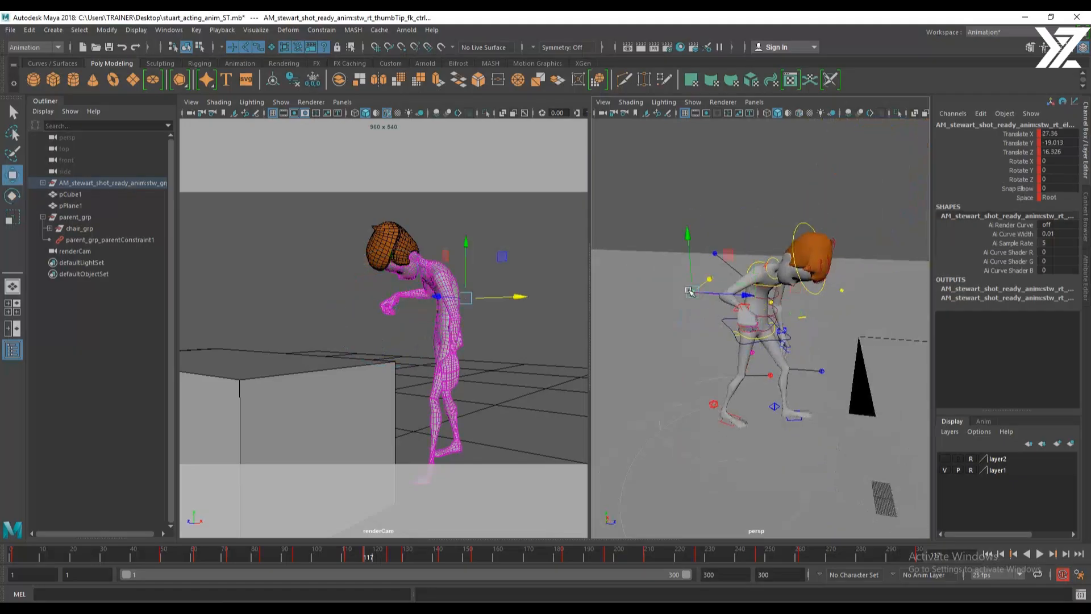
alt+drag(690, 292, 679, 300)
drag(741, 268, 730, 231)
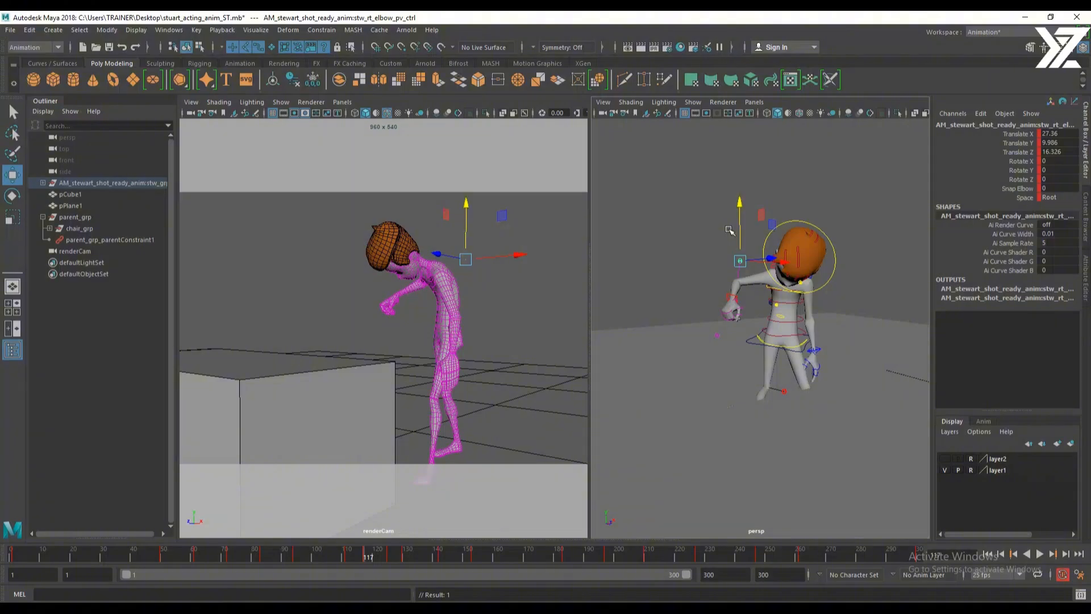
key(alt+v)
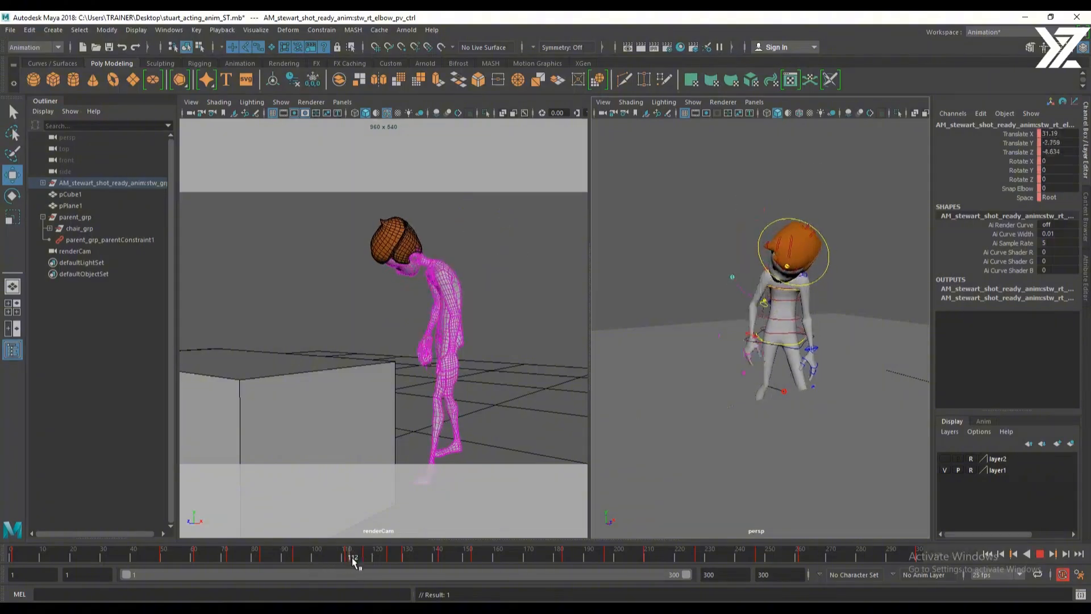
mouse_move(376, 564)
mouse_down()
mouse_move(410, 570)
mouse_move(325, 573)
mouse_move(408, 585)
mouse_move(344, 592)
mouse_move(365, 595)
mouse_up()
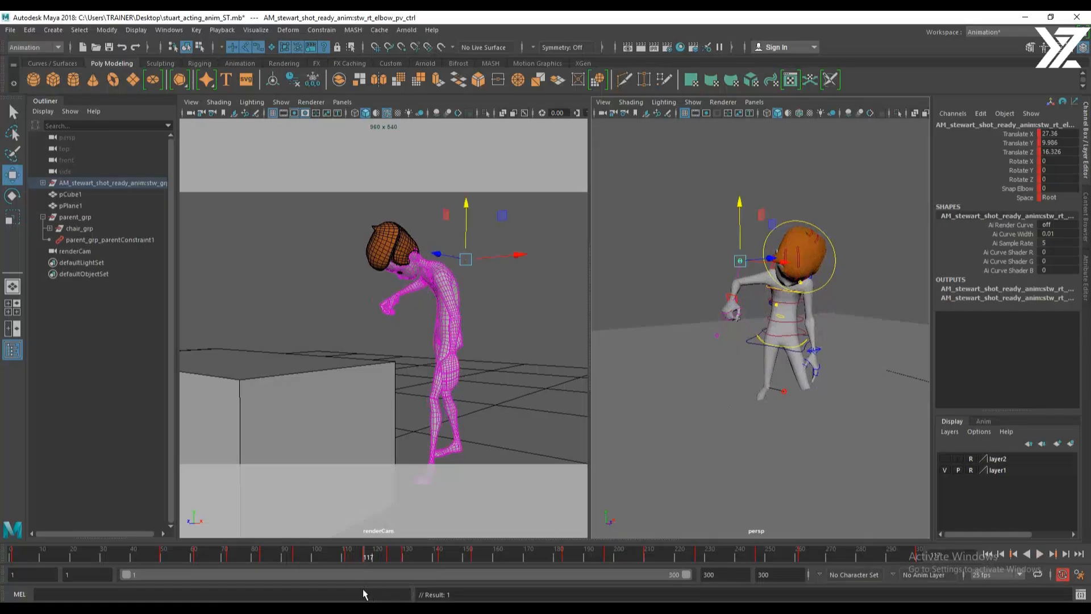
Try moving the right arm IK control to 22.57, -12.709, 28.809 and rotating it to 10.26, 22.11, 48.735, and undo both changes
click(733, 301)
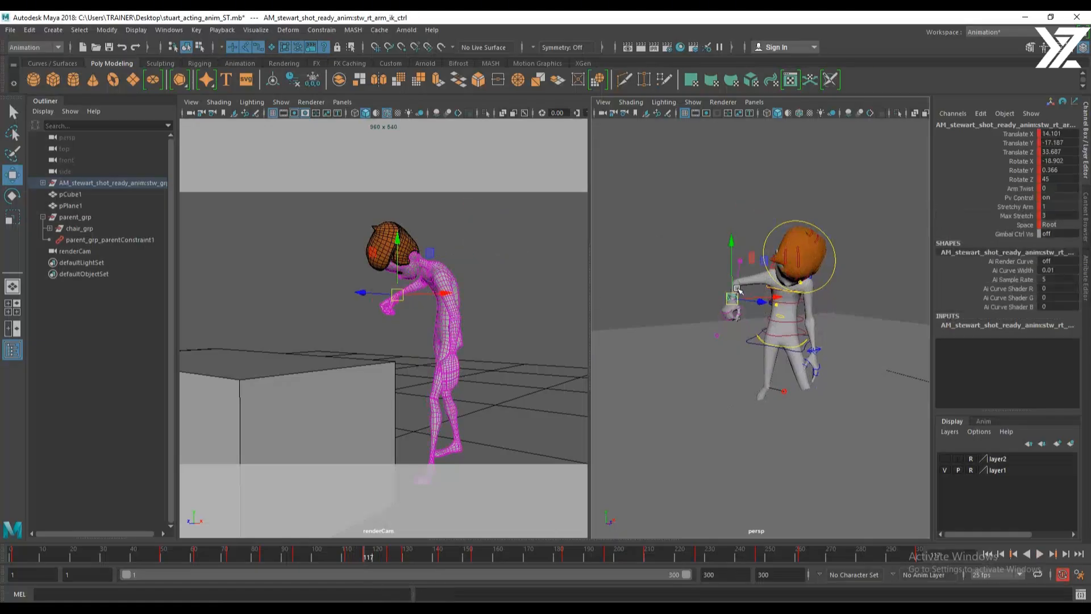
alt+drag(737, 290, 773, 295)
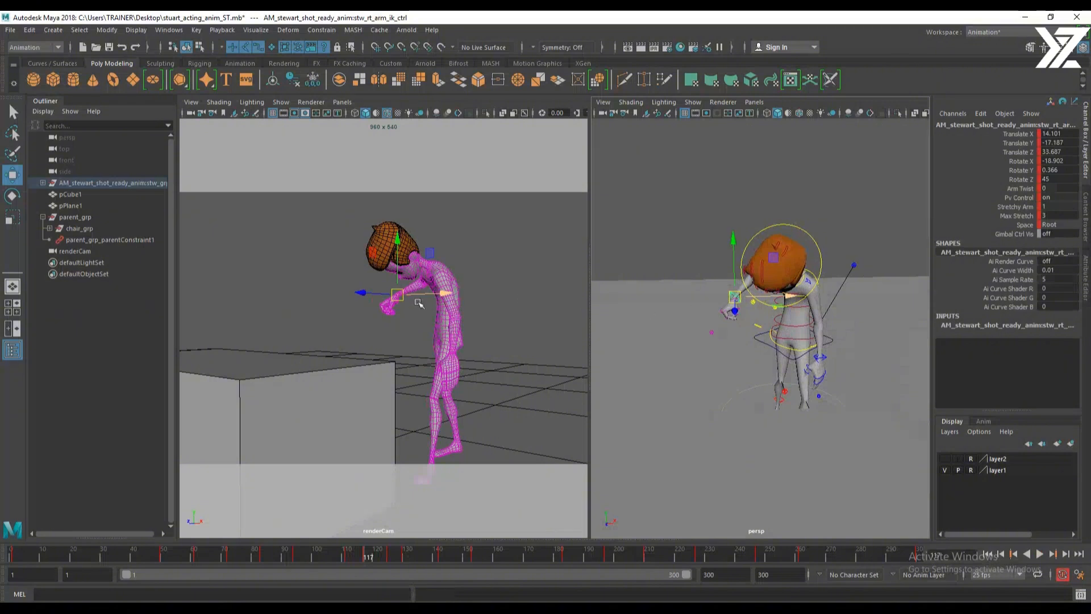
drag(402, 297, 448, 295)
key(s)
key(e)
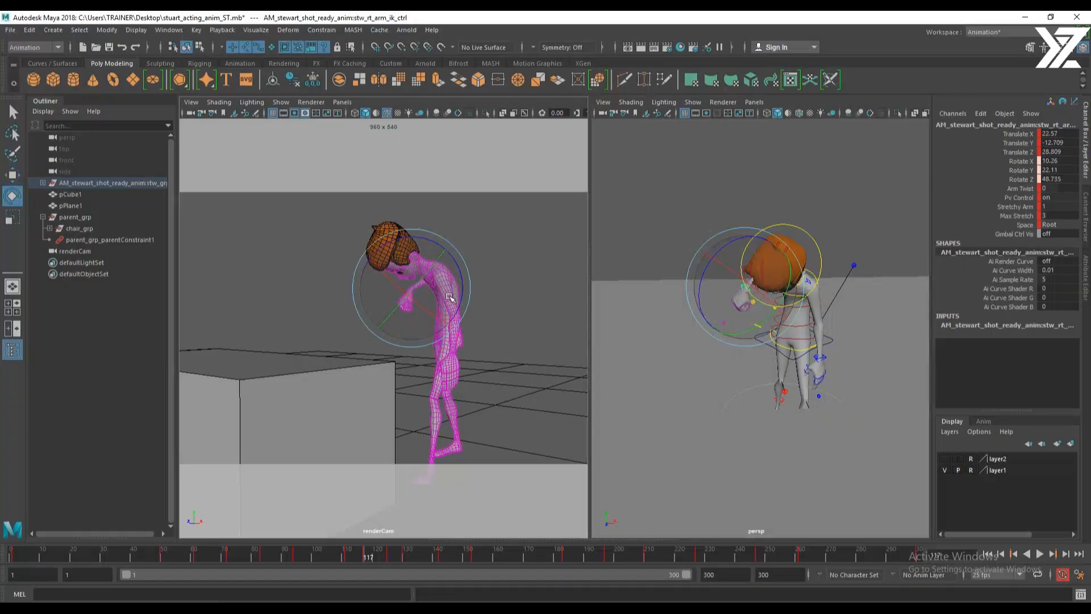
key(s)
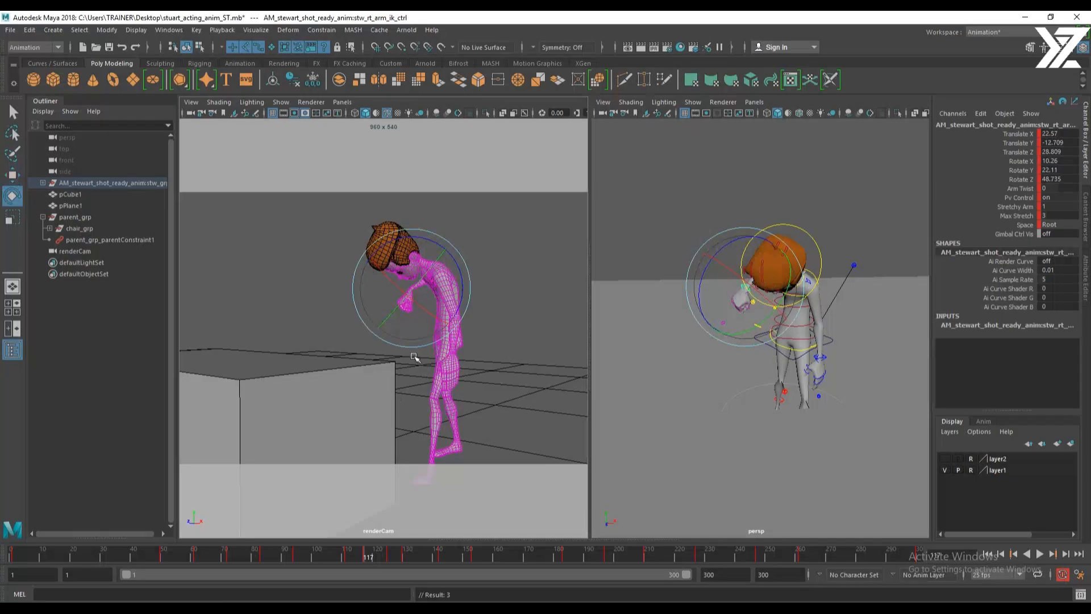
key(ctrl+z)
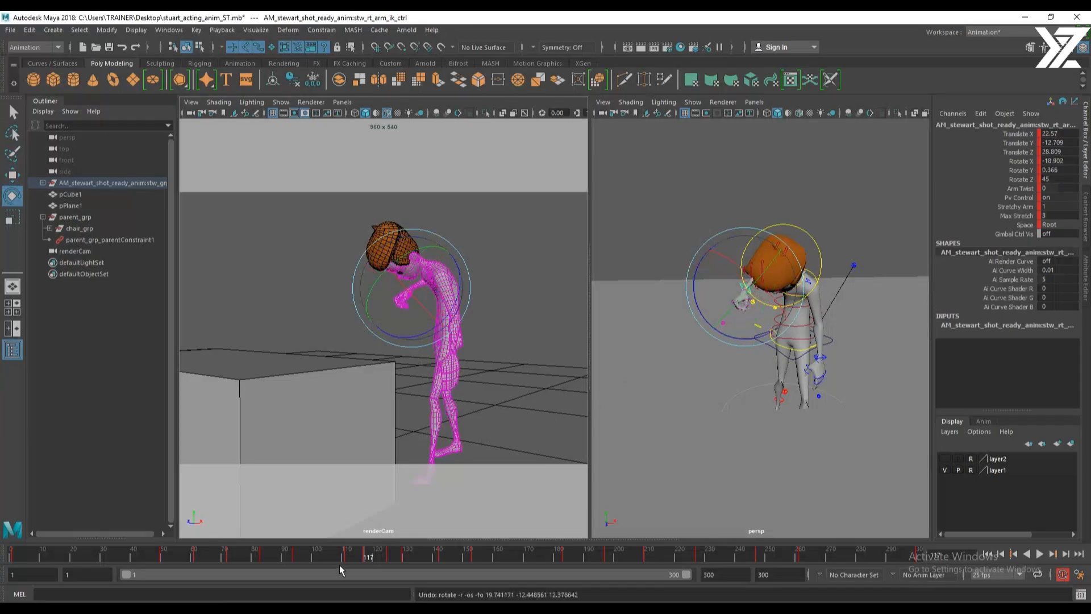
key(ctrl+z)
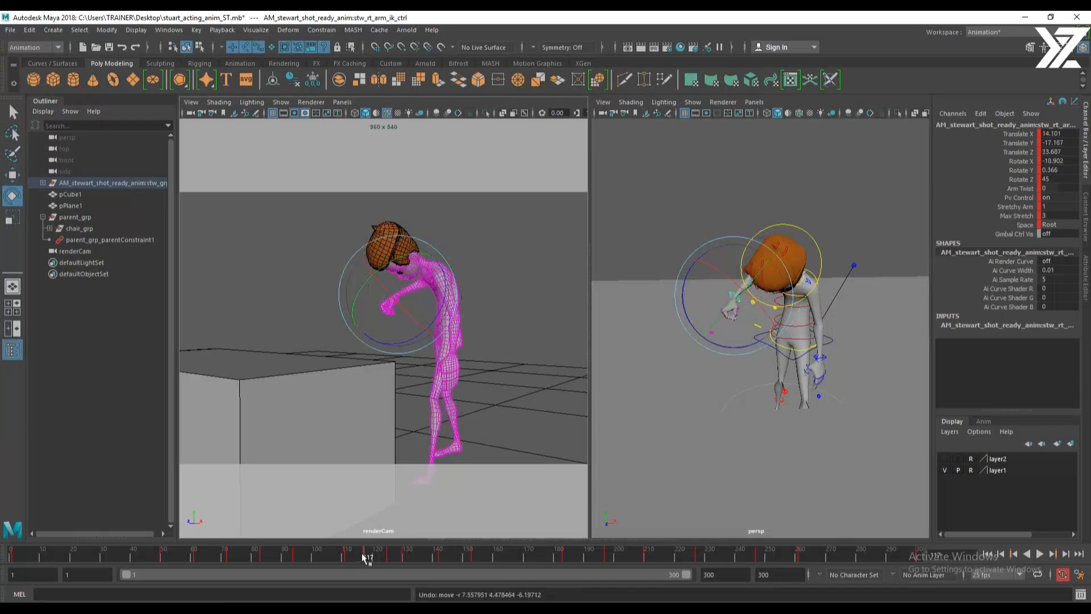
Review frames 111 to 117 and pose the right arm IK at frame 117 with Translate 20.391, -7.823, 29.919 and Rotate -2.929, 18.89, 56.178
mouse_move(362, 554)
mouse_down()
mouse_move(346, 555)
mouse_move(357, 553)
mouse_up()
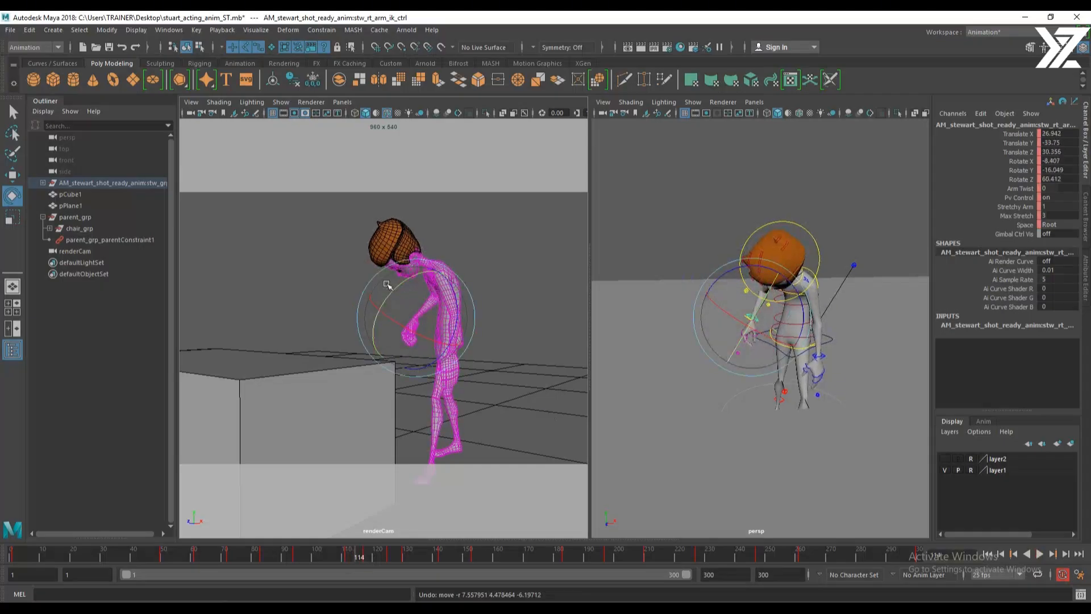
key(alt+v)
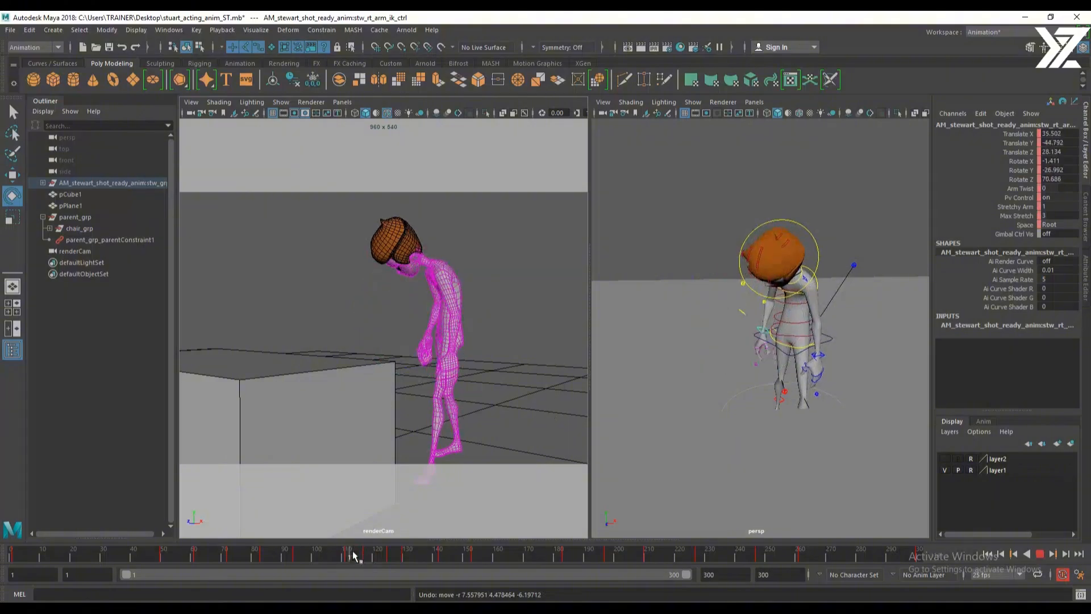
drag(379, 553, 348, 557)
alt+drag(775, 356, 966, 347)
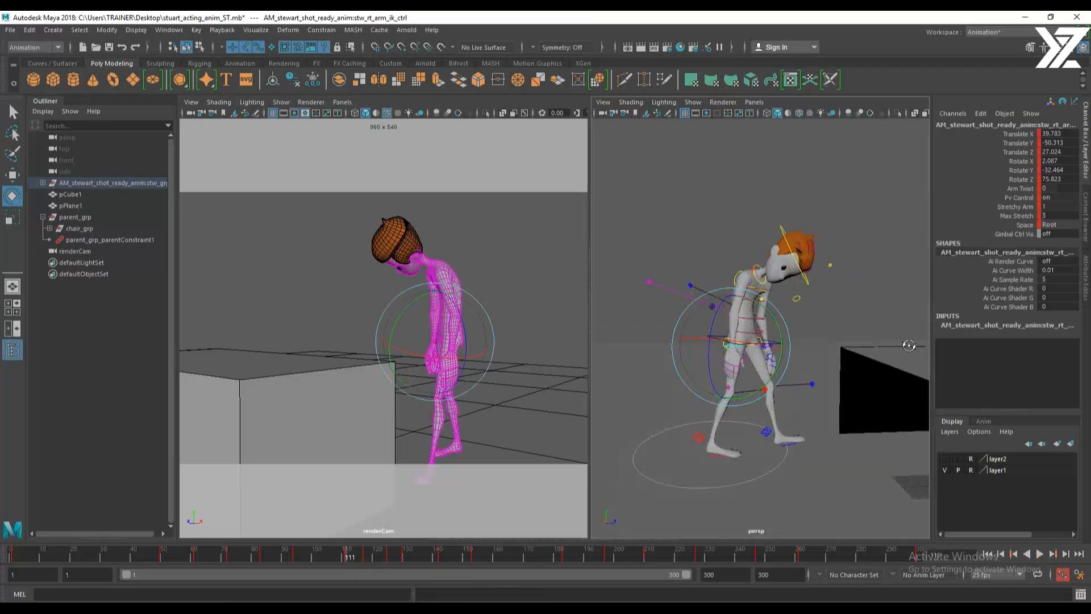
mouse_move(353, 556)
mouse_down()
mouse_move(380, 559)
mouse_move(346, 569)
mouse_move(362, 562)
mouse_up()
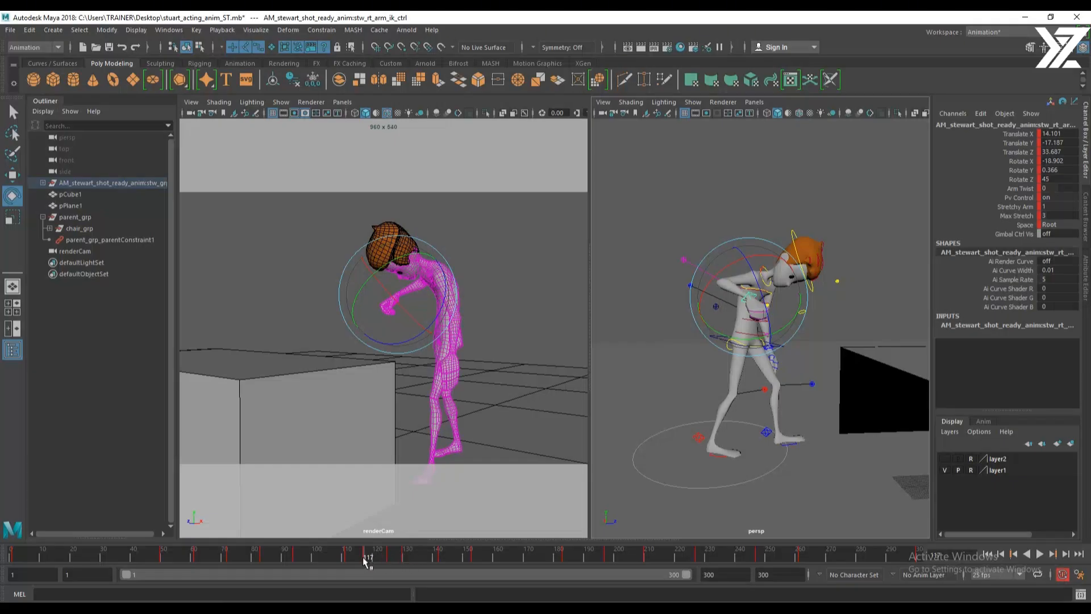
key(w)
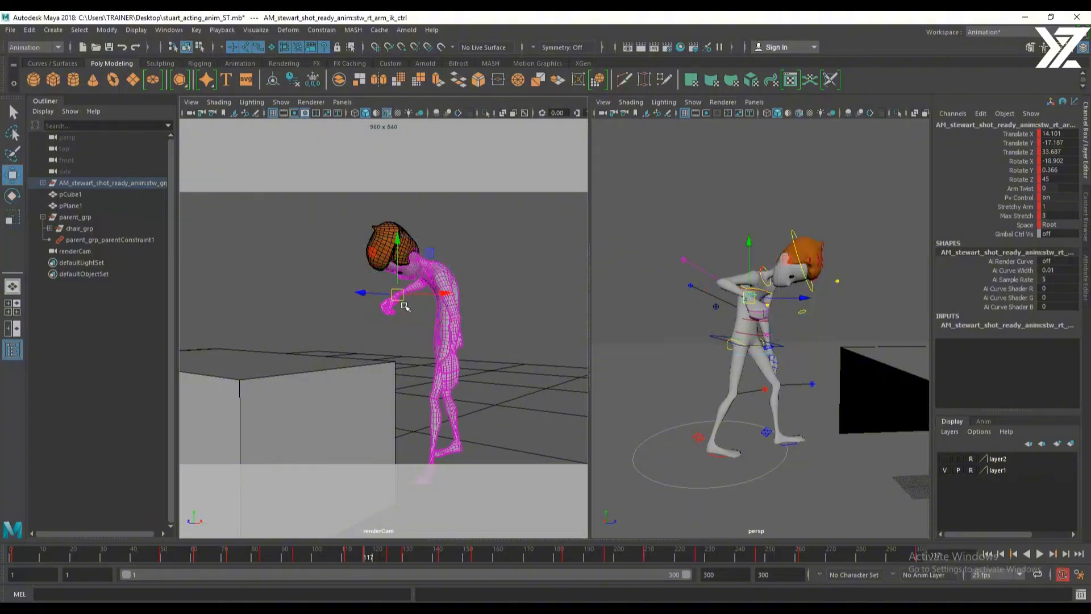
drag(400, 301, 429, 316)
key(e)
drag(361, 554, 364, 595)
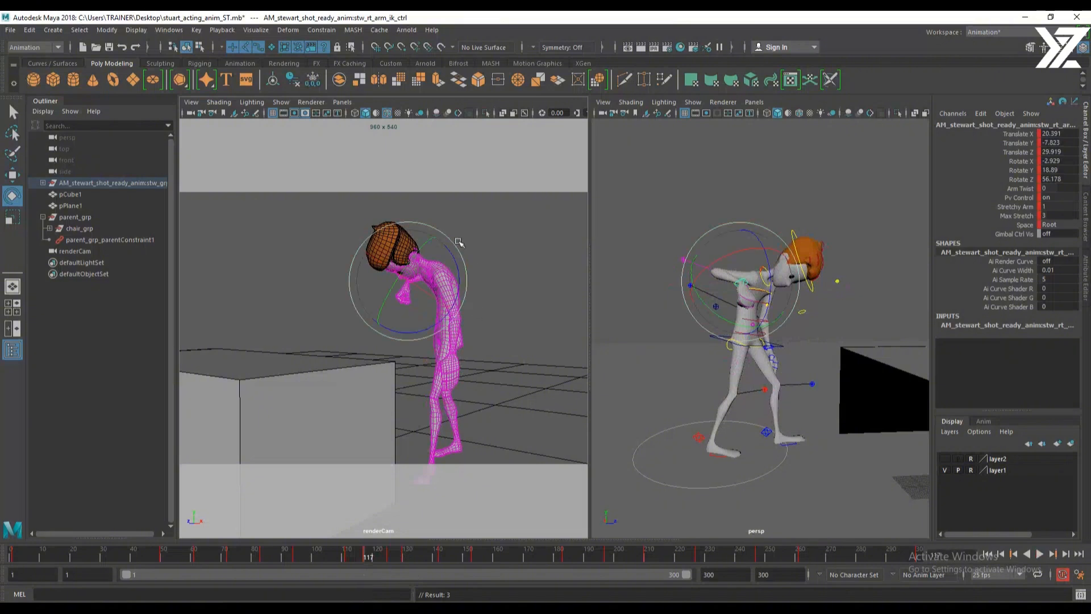
Rotate the right clavicle control at frame 117 to X -31.124, Y 9.387, Z 17.048
alt+drag(615, 300, 726, 322)
alt+right_drag(727, 323, 773, 339)
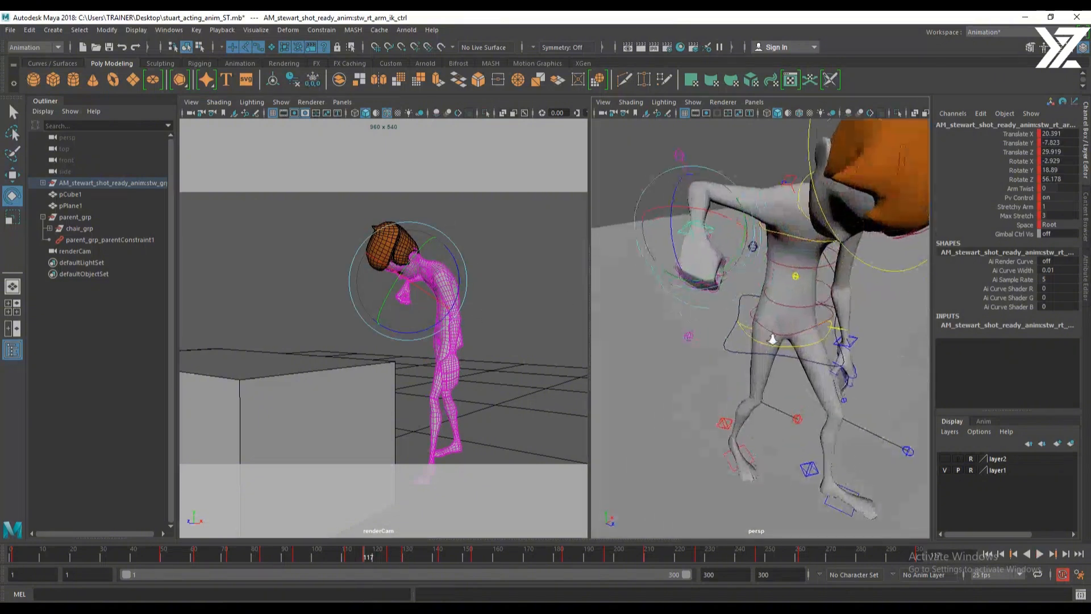
alt+drag(772, 339, 795, 331)
click(667, 244)
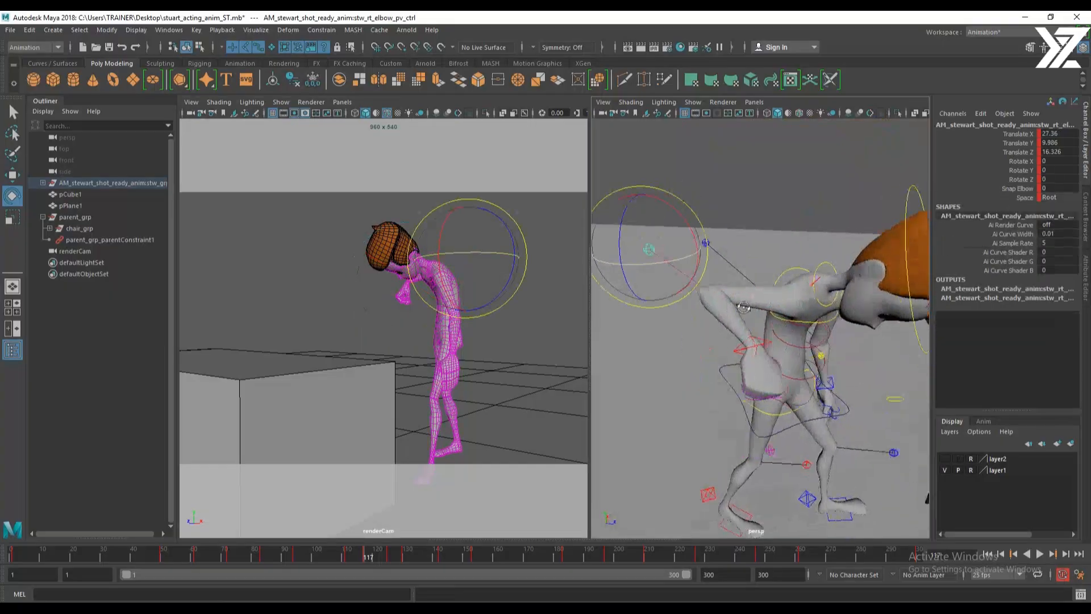
alt+drag(705, 272, 782, 292)
alt+right_drag(782, 292, 764, 290)
click(791, 316)
drag(791, 317, 786, 274)
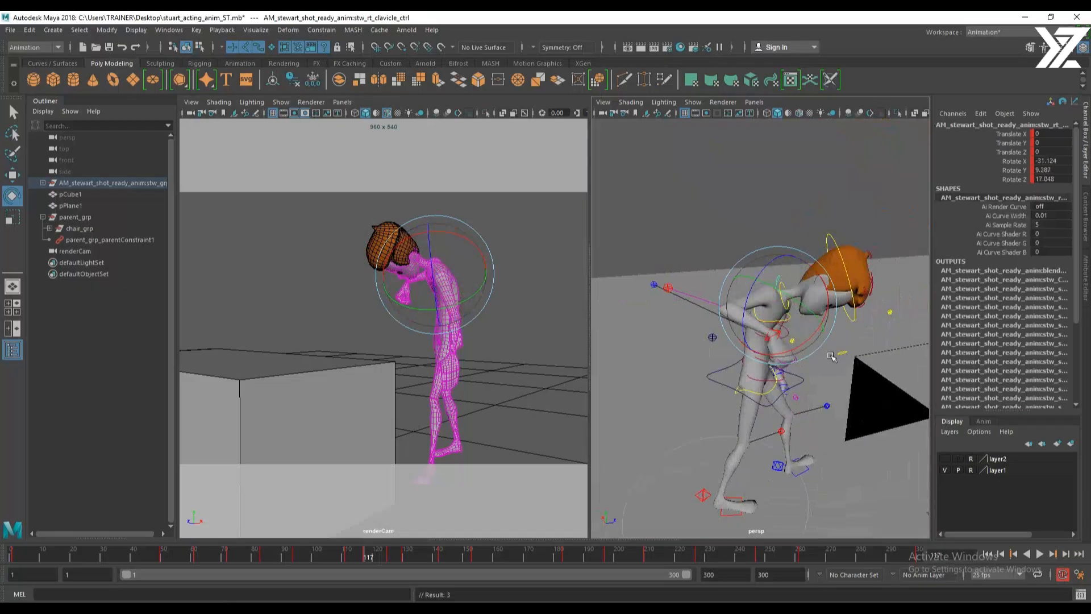
Reposition the right elbow pole vector control at frame 117 to suit the raised arm
alt+drag(831, 356, 816, 316)
click(690, 282)
key(w)
drag(679, 288, 703, 260)
Go to frame 142 and bend the spine shoulder control to Rotate X 47.341, Y -17.208, Z -1.261
mouse_move(369, 557)
mouse_down()
mouse_move(353, 559)
mouse_move(408, 560)
mouse_move(353, 560)
mouse_move(443, 560)
mouse_up()
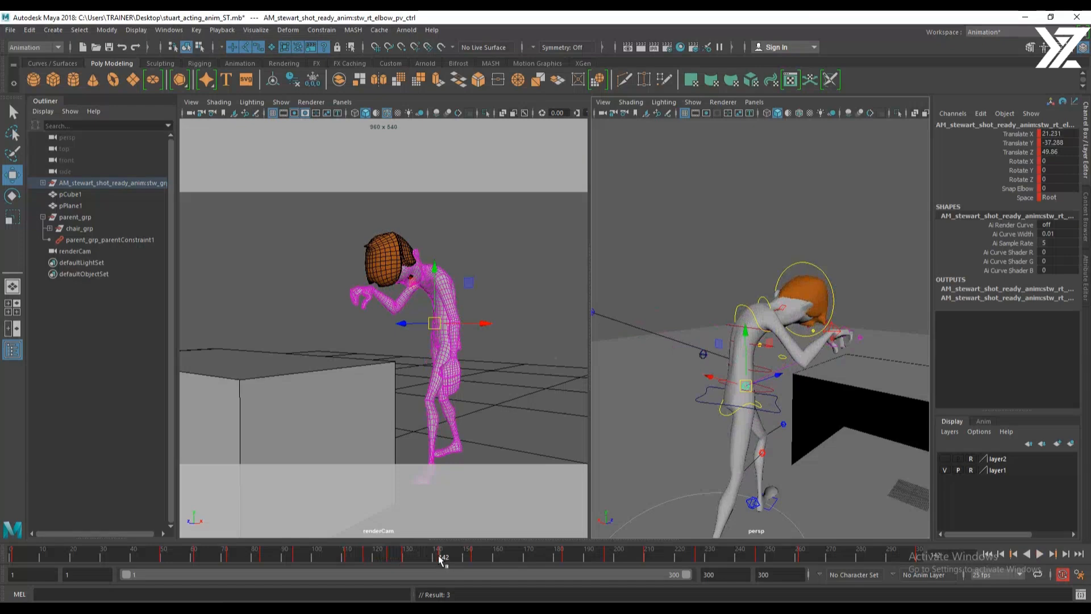
alt+drag(806, 411, 767, 287)
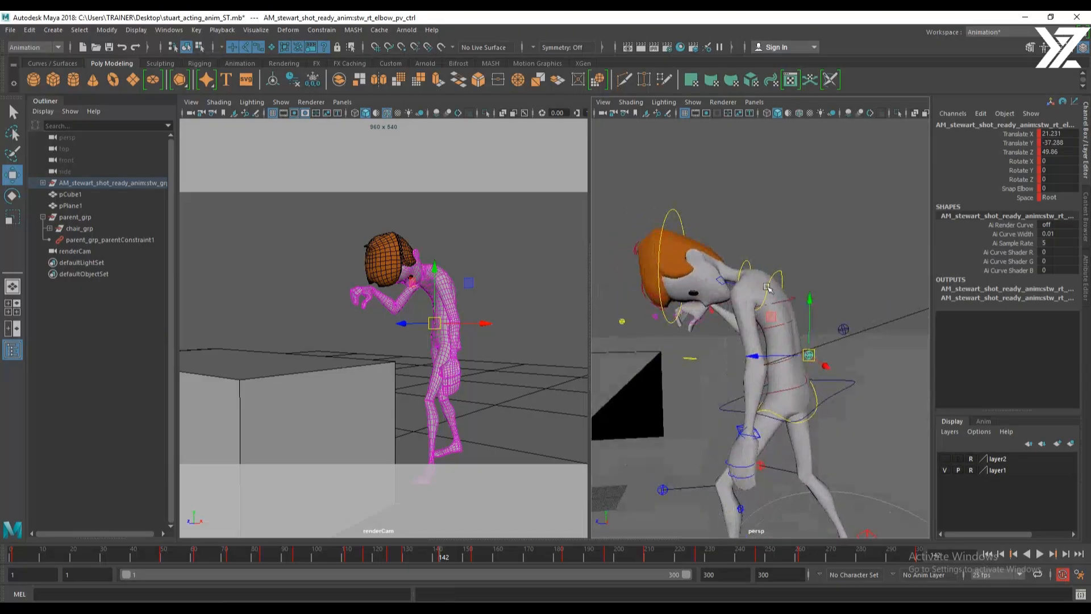
click(774, 281)
drag(760, 249, 763, 248)
key(e)
key(w)
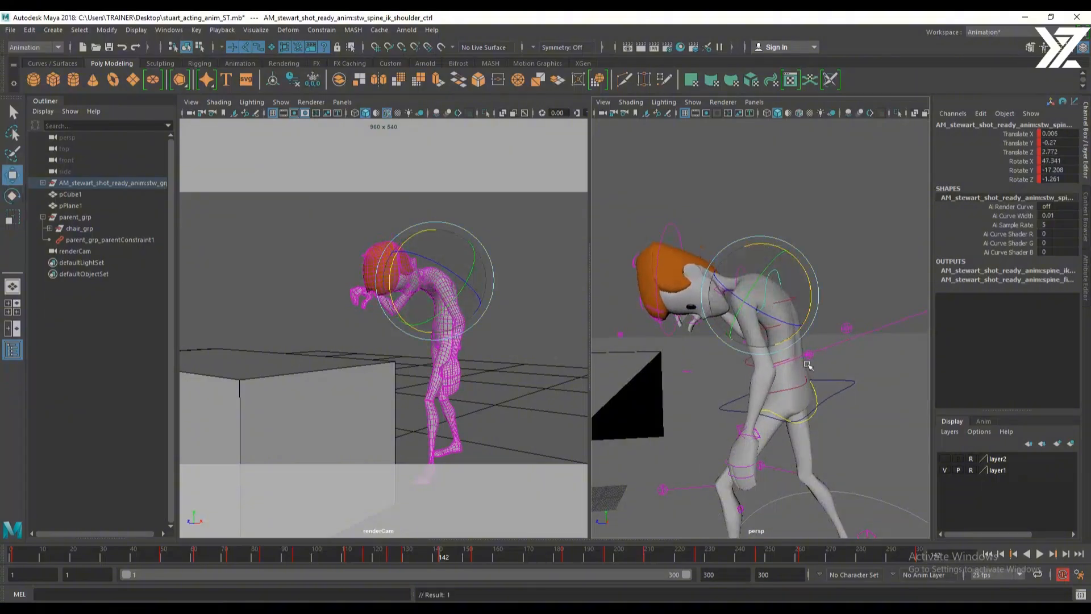
Adjust the COG control at frame 142 to Rotate X 15.579, Translate Y -5.126 and Translate Z 28.166
click(829, 380)
key(e)
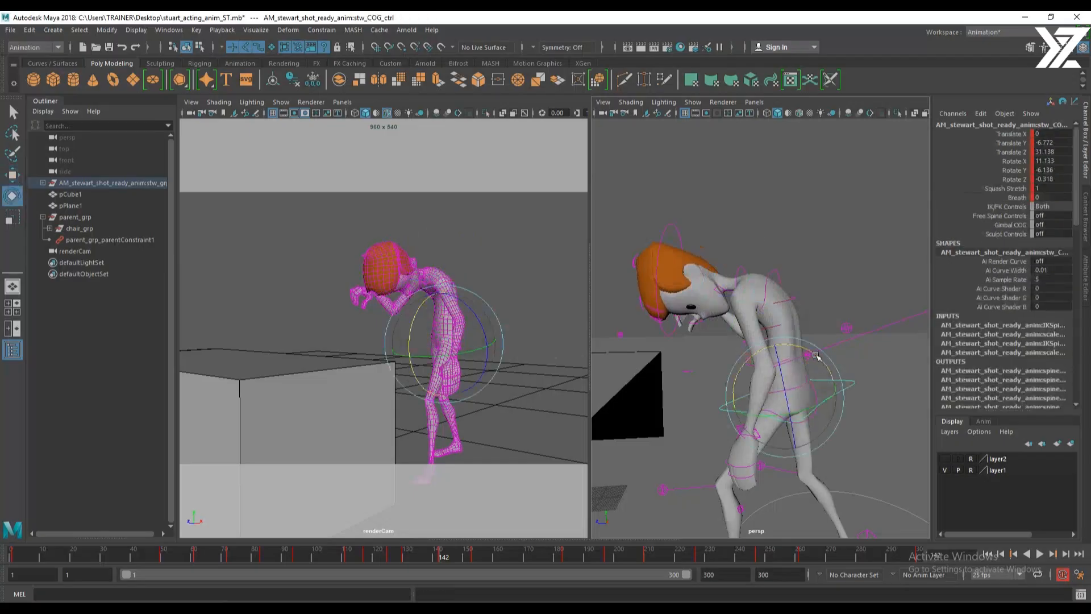
key(w)
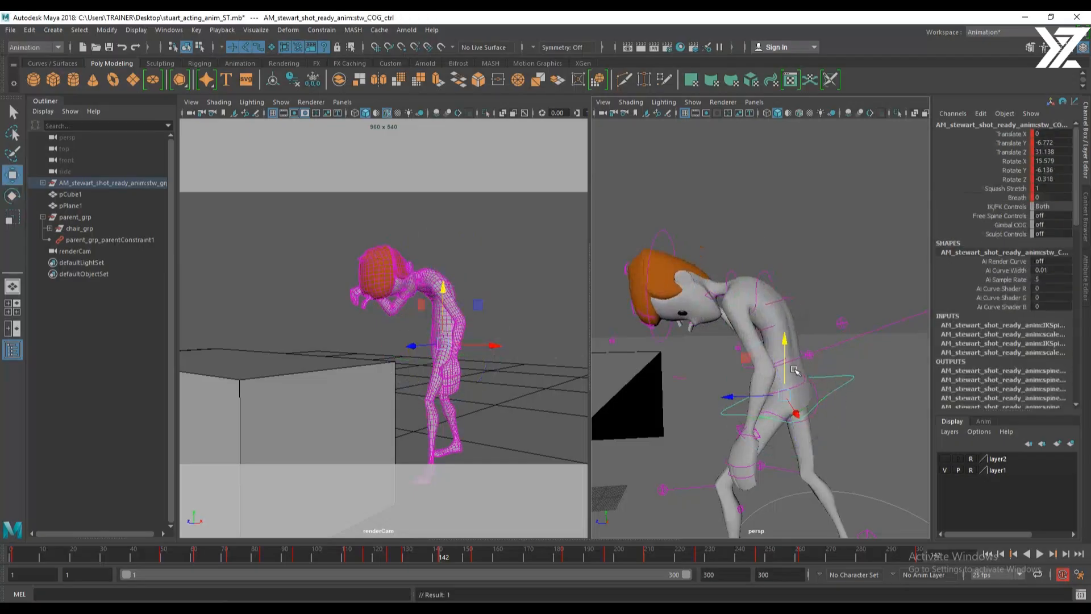
drag(778, 381, 752, 394)
drag(790, 350, 794, 351)
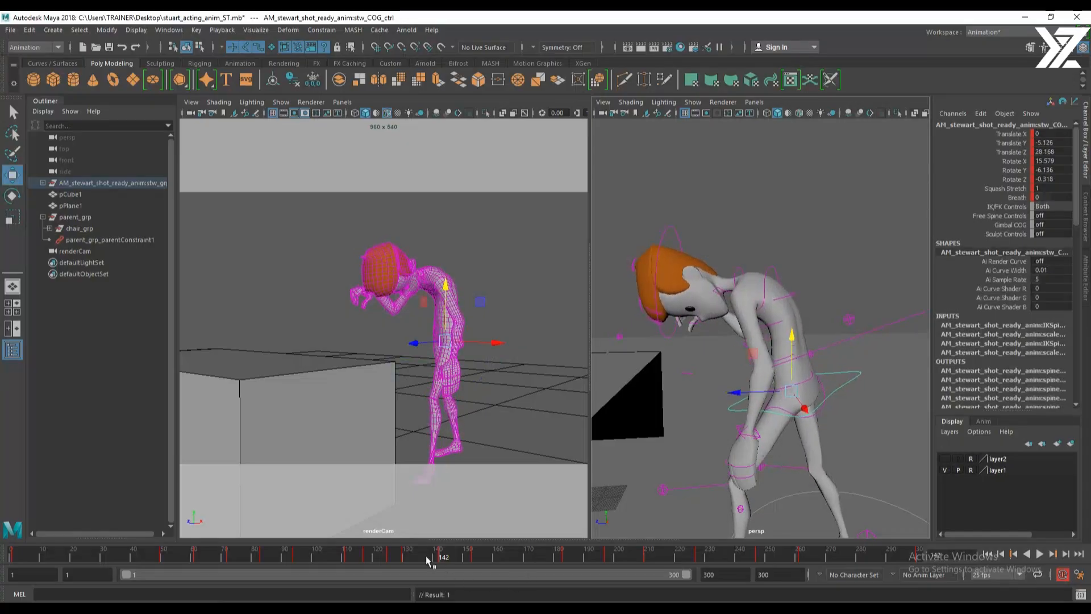
Select all the character's controls at frame 153 and key the same pose at frame 160
drag(429, 561, 471, 564)
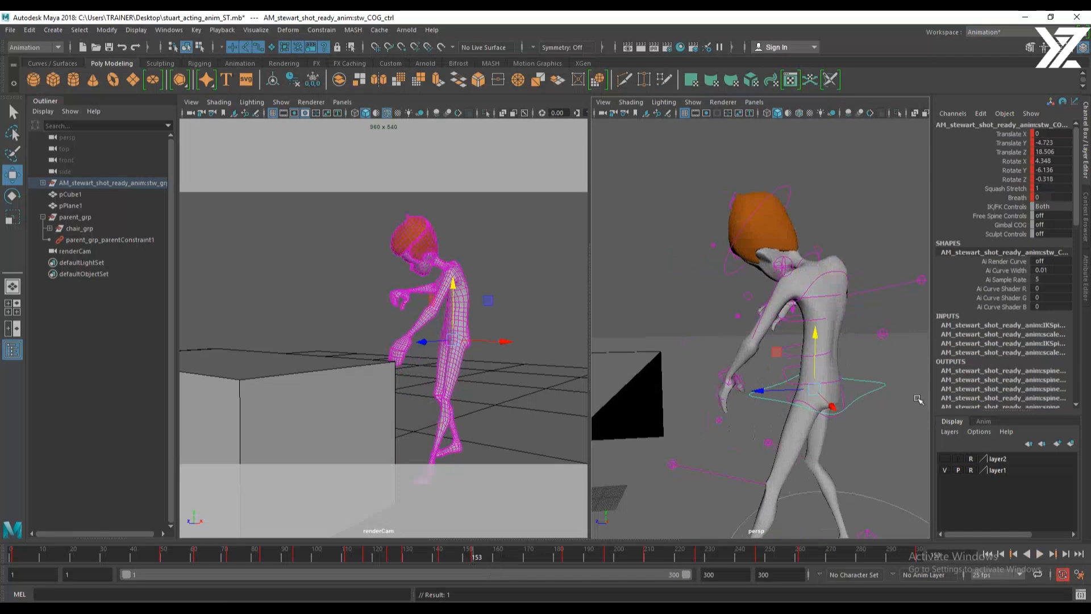
alt+right_drag(875, 398, 850, 399)
alt+drag(850, 400, 843, 405)
drag(673, 256, 897, 434)
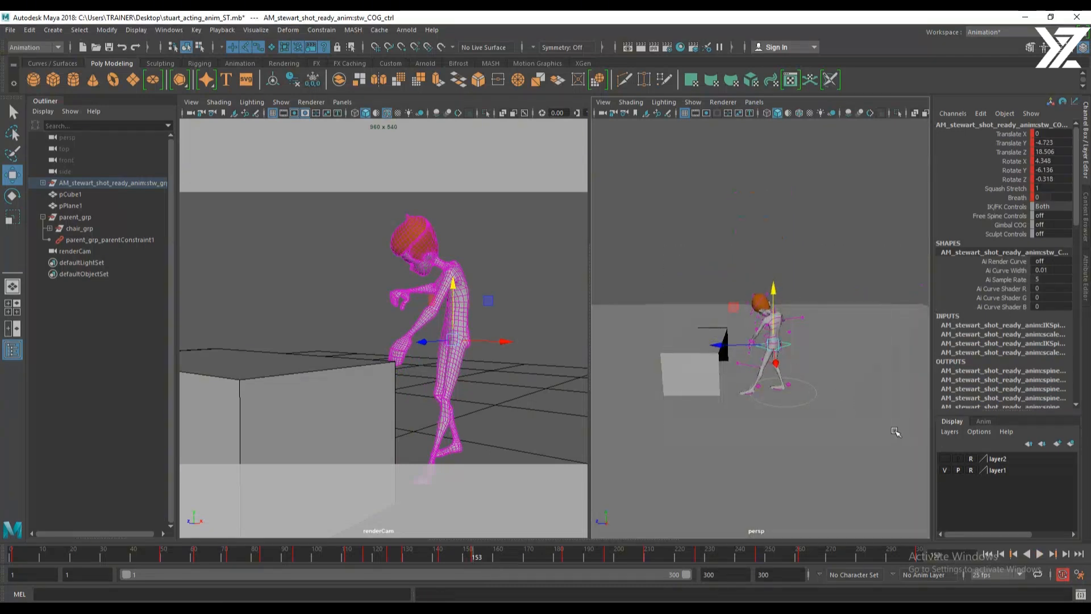
alt+right_drag(735, 416, 786, 436)
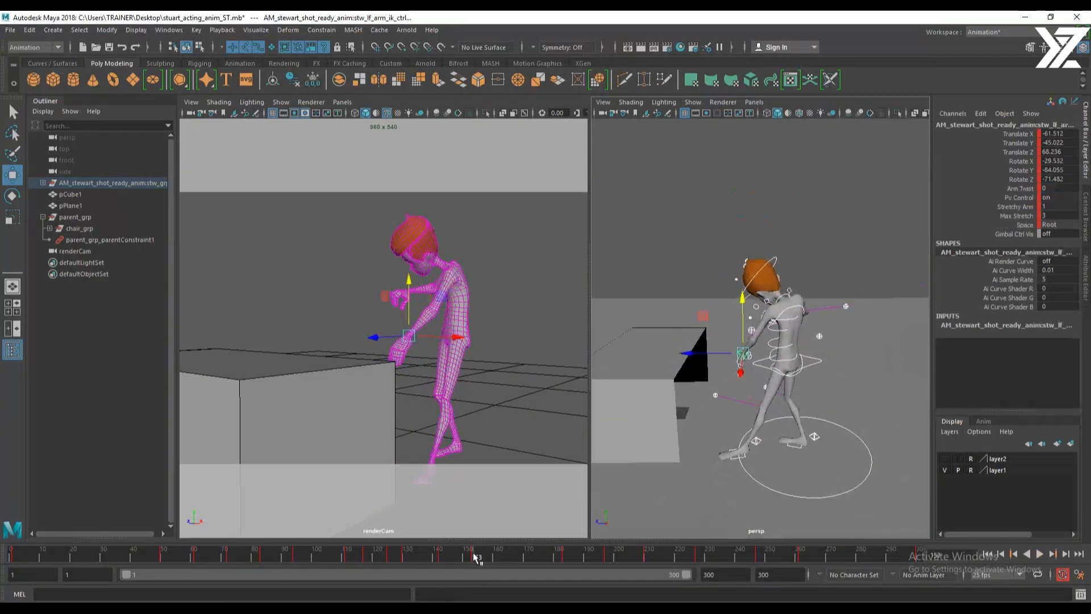
mouse_move(474, 557)
mouse_down()
mouse_move(497, 558)
mouse_move(472, 560)
mouse_up()
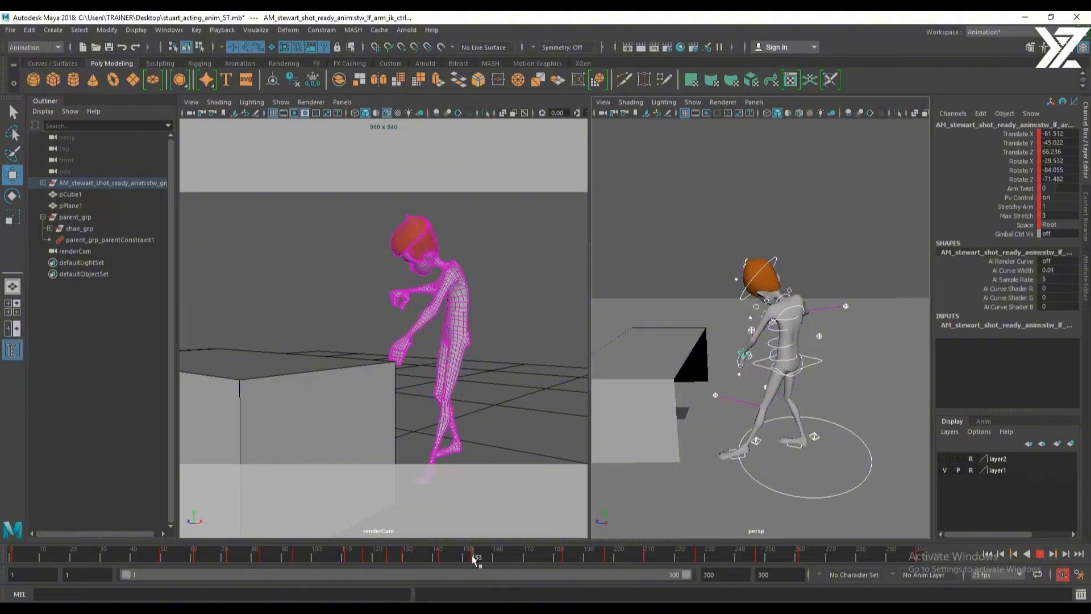
drag(473, 559, 495, 560)
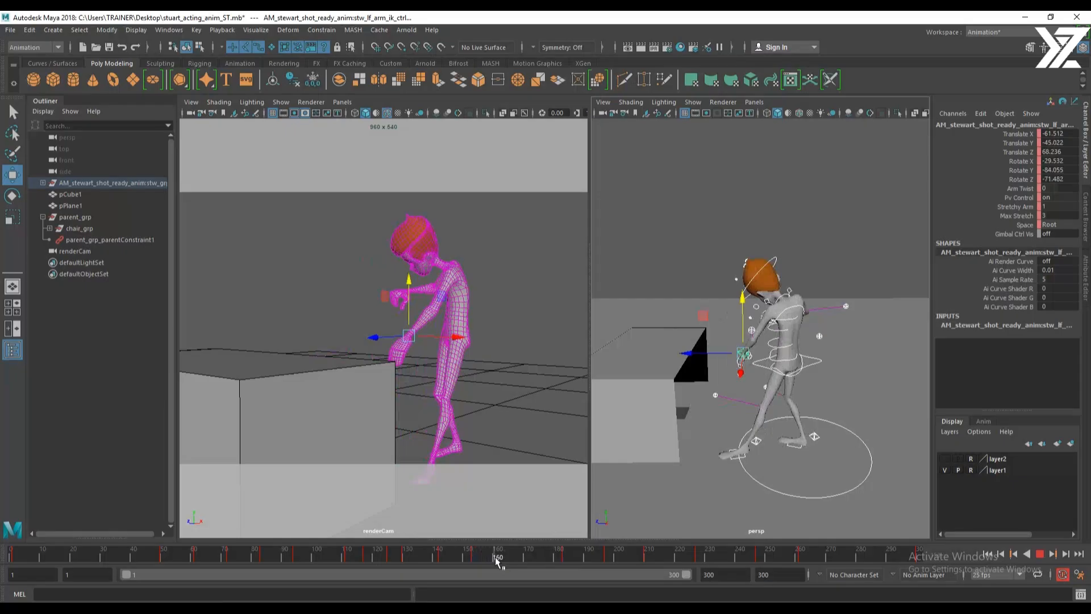
mouse_move(496, 562)
mouse_down()
mouse_move(474, 560)
mouse_move(496, 561)
mouse_up()
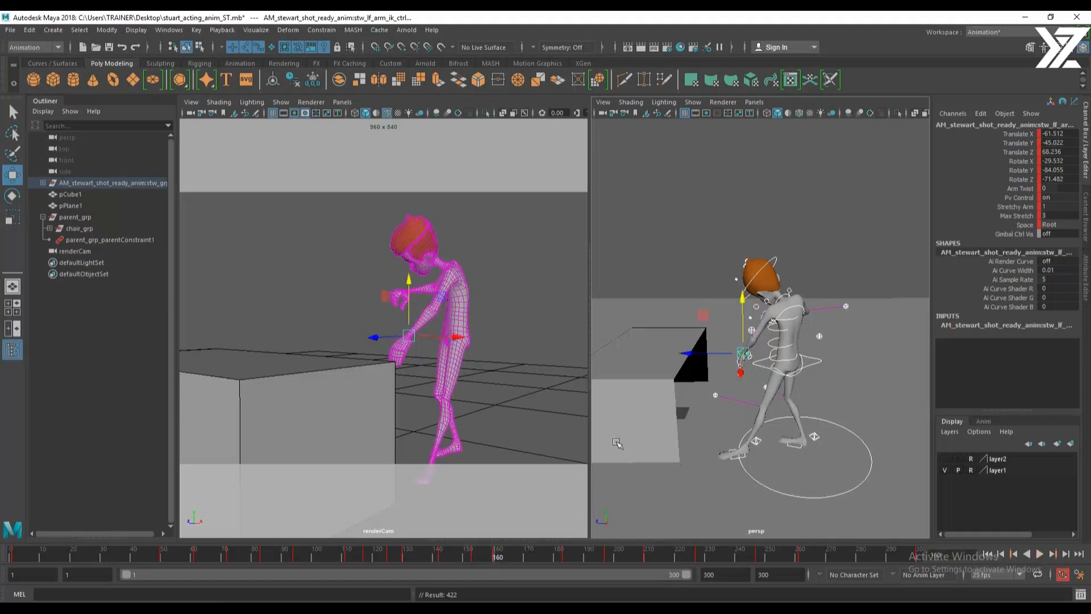
Raise the right arm IK control at frame 160 to Translate 19.817, -1.456, 35.815 and Rotate Z -32.209
alt+drag(727, 336, 633, 348)
alt+right_drag(633, 348, 730, 363)
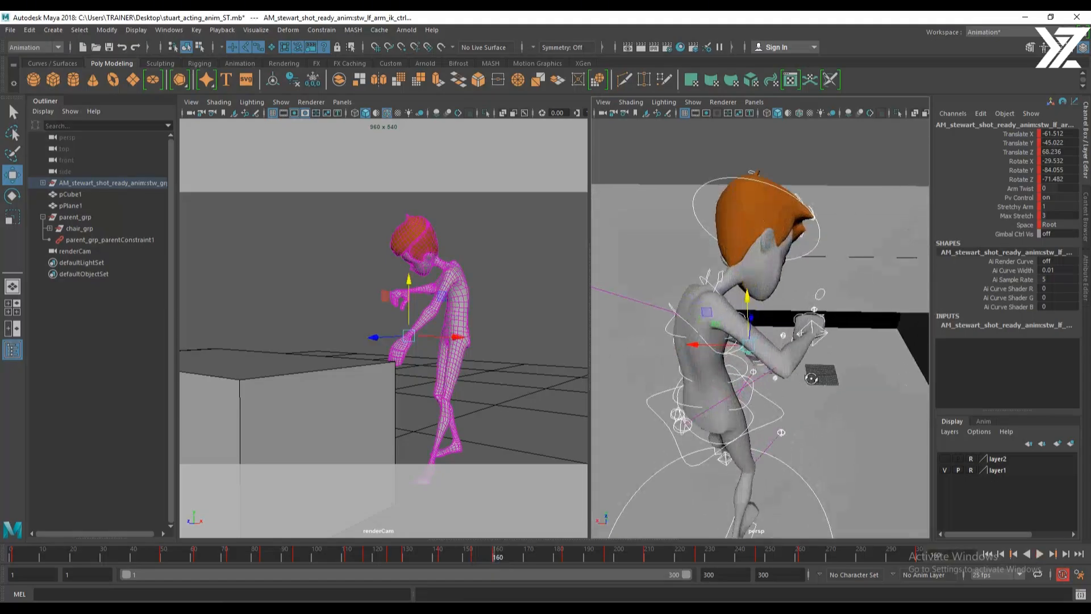
alt+drag(730, 363, 689, 383)
click(708, 341)
alt+drag(708, 340, 741, 439)
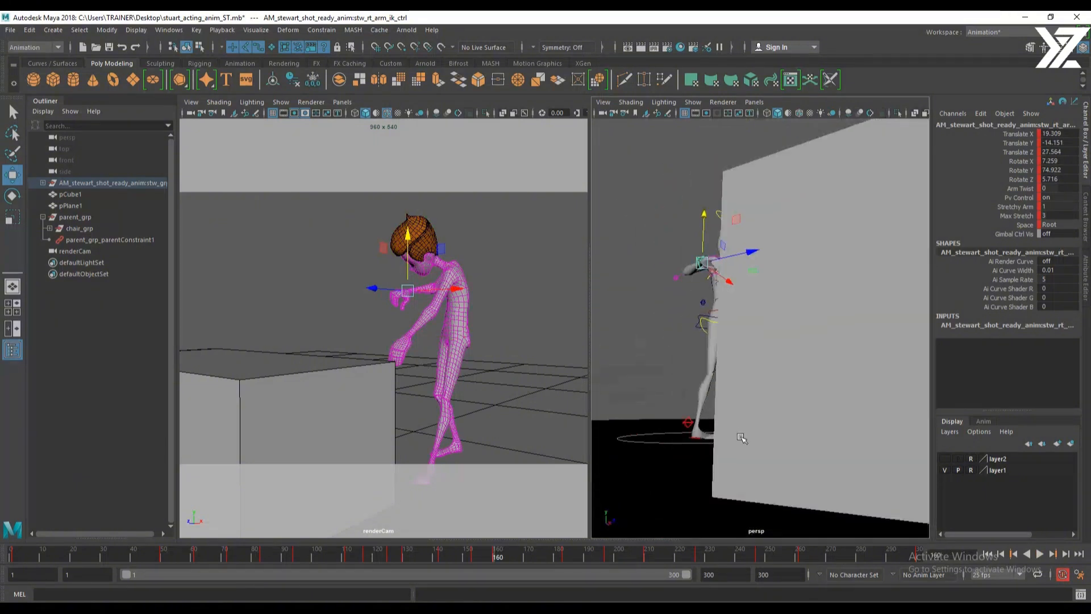
alt+drag(746, 392, 691, 375)
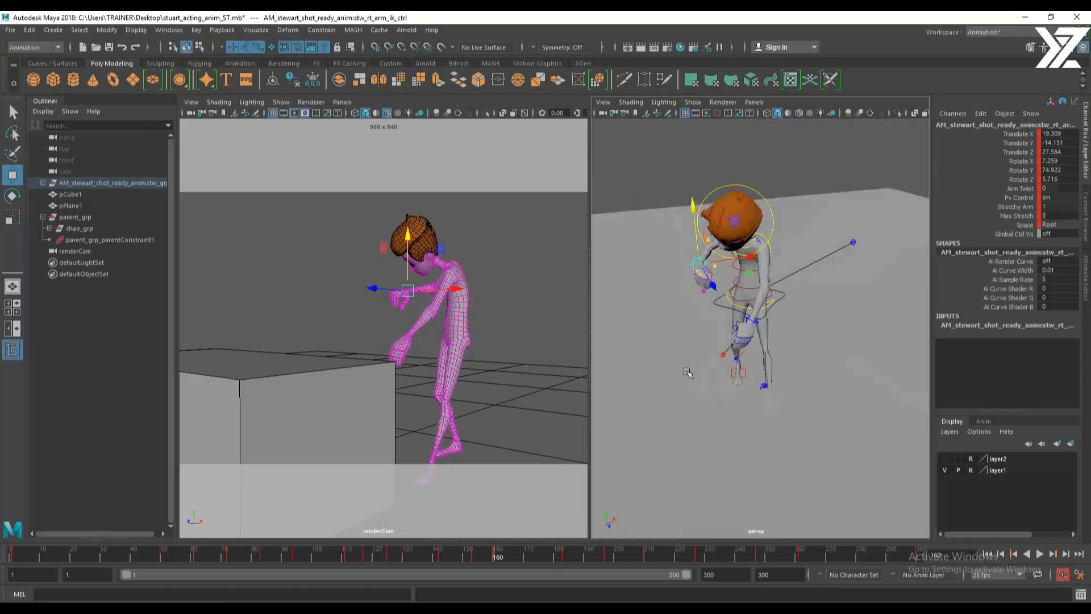
alt+right_drag(691, 376, 741, 393)
alt+drag(741, 392, 775, 319)
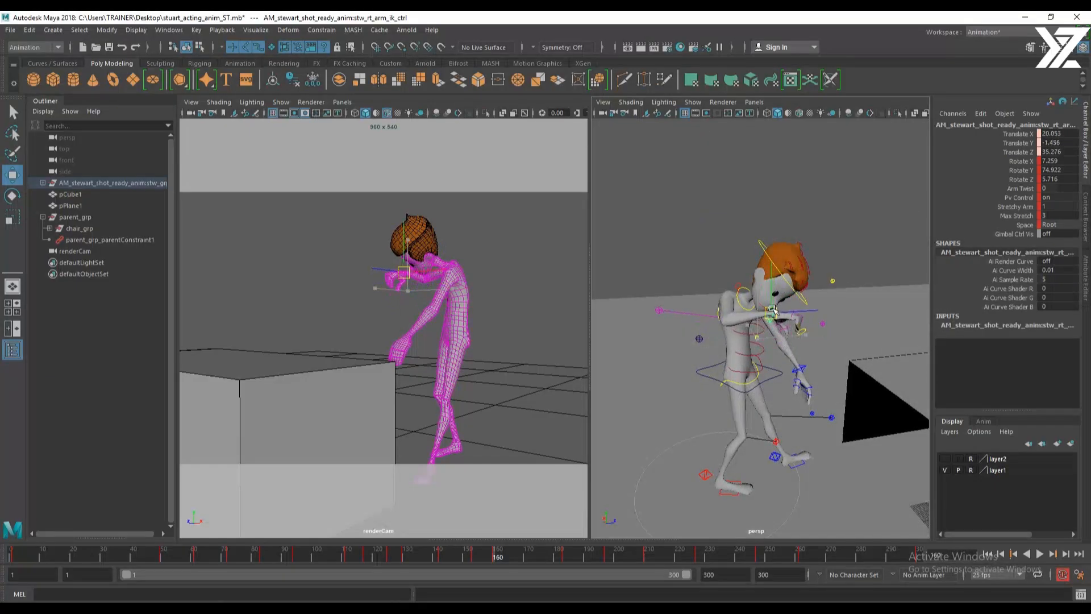
key(e)
drag(793, 265, 768, 374)
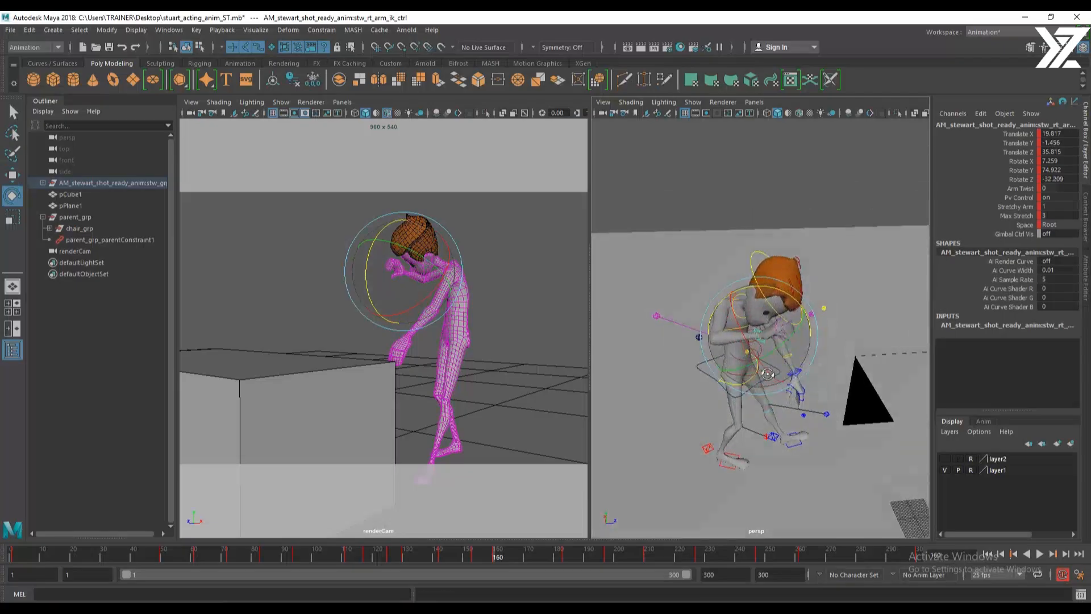
key(alt+v)
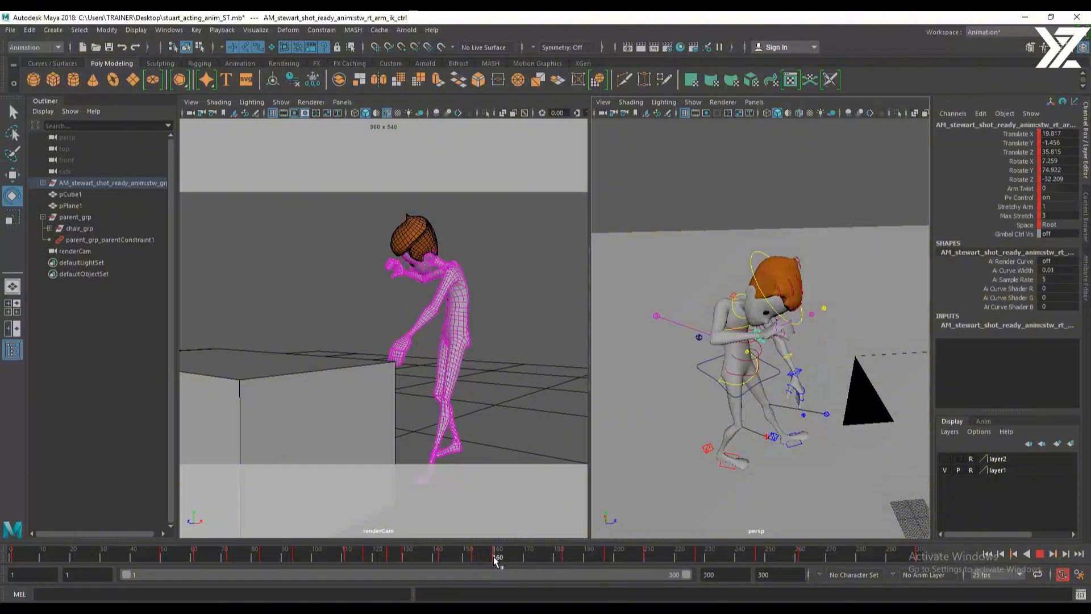
At frame 160, move the spine shoulder control to Translate -0.544, -0.183, -2.407 and rotate the head control to 36.711, -24.921, -1.117
alt+drag(796, 341, 789, 229)
scroll(716, 336, up, 5)
click(774, 291)
key(w)
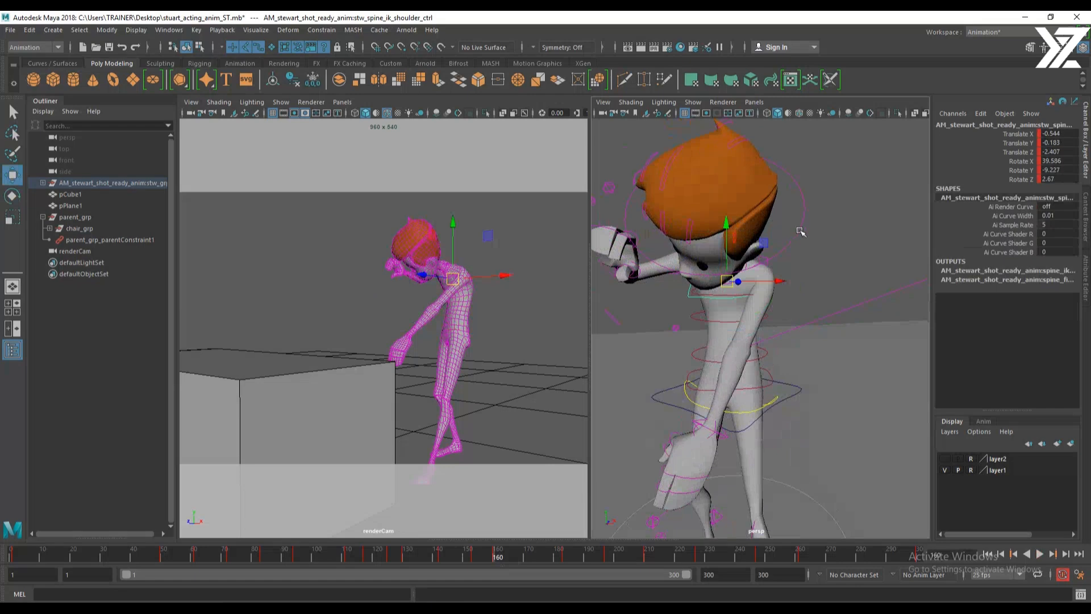
click(800, 231)
key(e)
drag(733, 263, 762, 223)
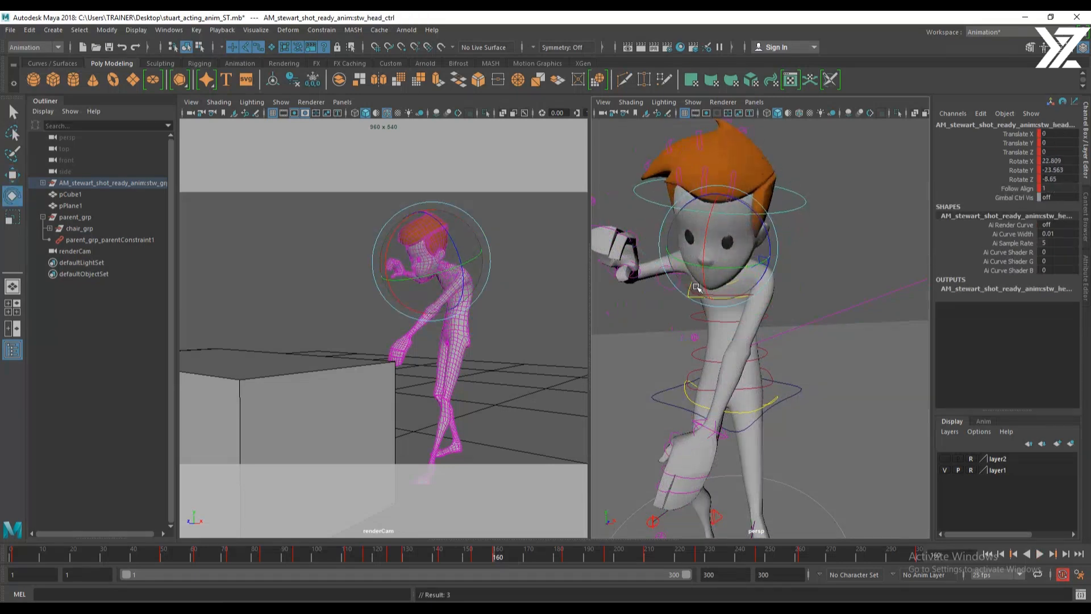
mouse_move(691, 278)
mouse_down()
mouse_move(697, 306)
mouse_move(697, 289)
mouse_up()
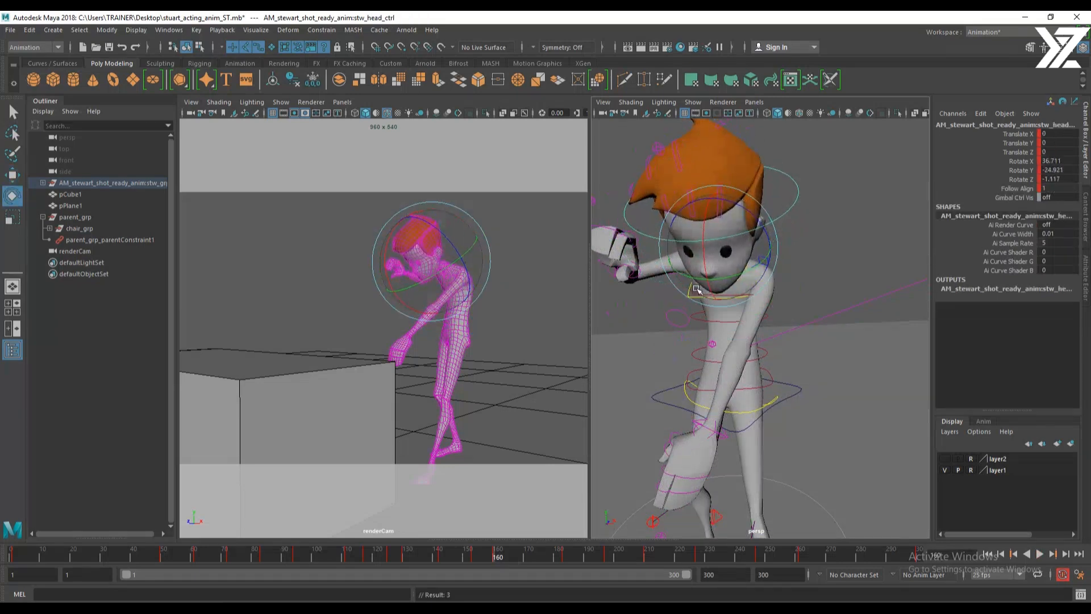
Move the left arm IK control at frame 160 so the hand hangs closer to the body
click(714, 430)
alt+drag(717, 432, 684, 450)
scroll(684, 451, down, 3)
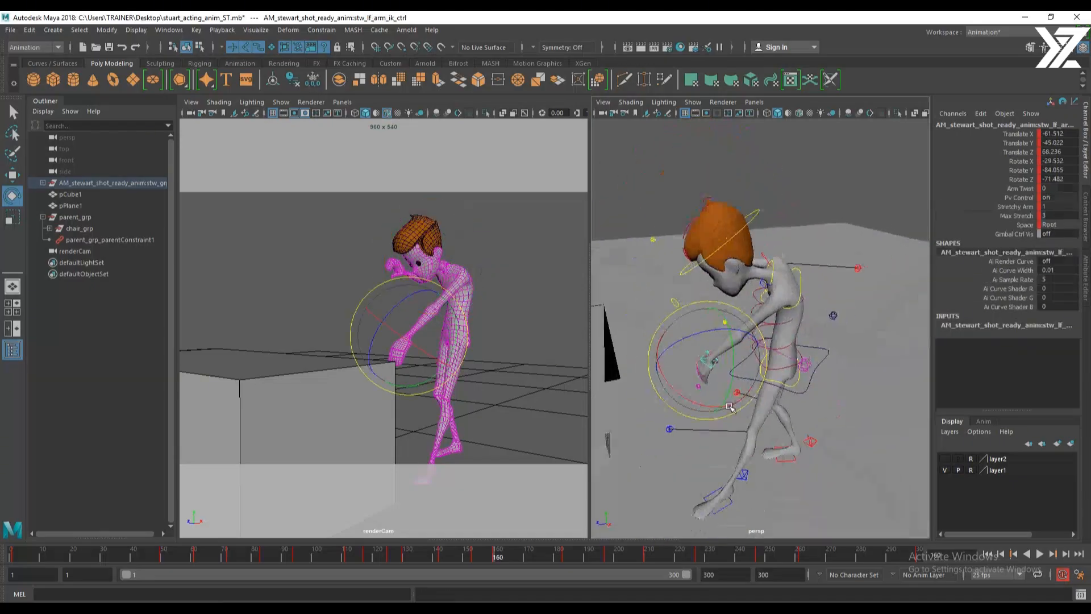
key(w)
middle_drag(683, 386, 701, 416)
drag(701, 416, 757, 417)
Move the left elbow pole vector control behind the character at frame 160, to Translate X 45.725 and Z 8.326
click(656, 302)
scroll(679, 364, down, 3)
alt+drag(784, 375, 723, 400)
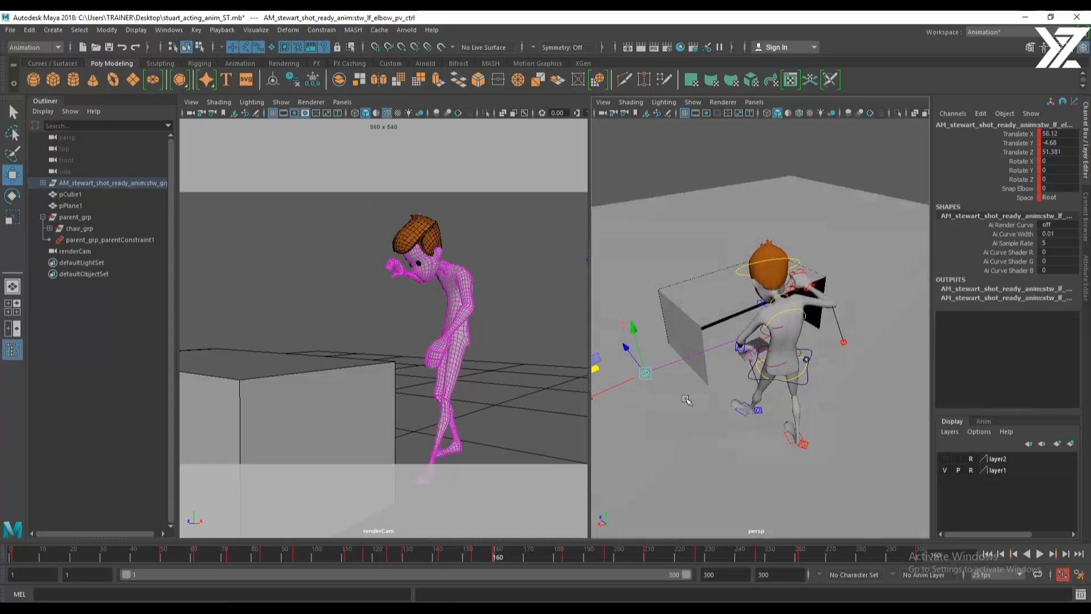
scroll(650, 386, down, 2)
drag(625, 357, 684, 385)
alt+drag(688, 384, 834, 346)
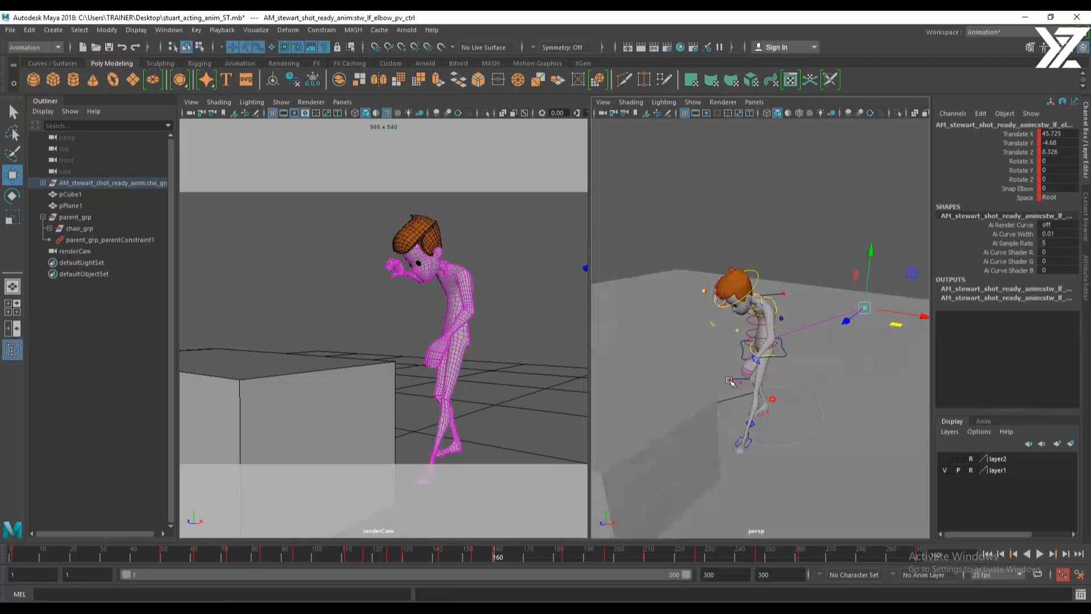
scroll(794, 380, up, 3)
alt+drag(794, 382, 777, 374)
mouse_move(493, 556)
mouse_down()
mouse_move(473, 557)
mouse_move(494, 557)
mouse_up()
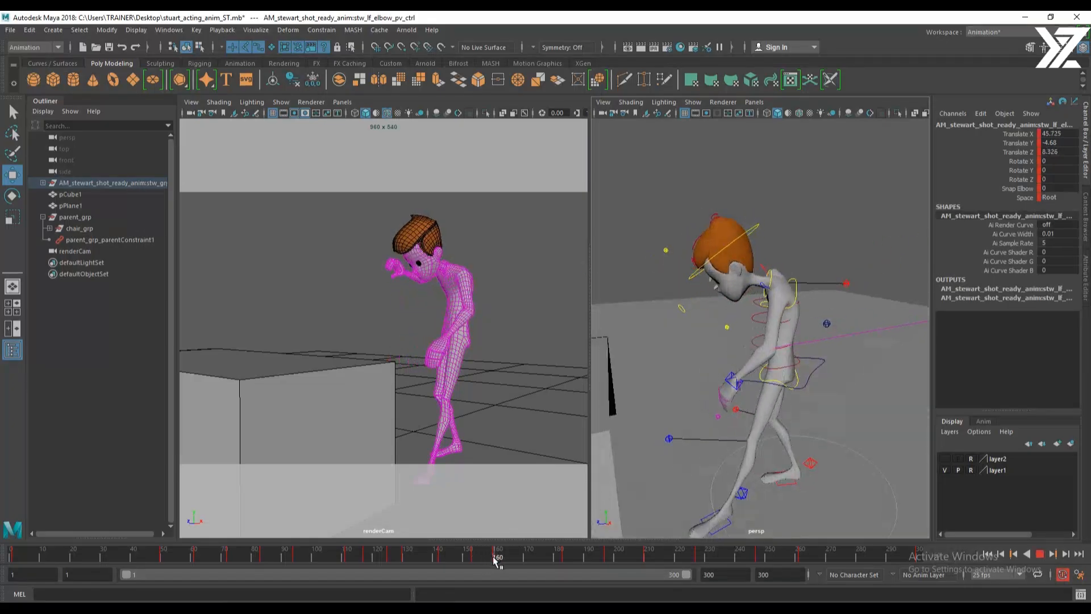
Rotate the right index finger base control at frame 160 to Rotate Y -14.164
alt+drag(682, 307, 820, 379)
scroll(813, 342, up, 5)
key(e)
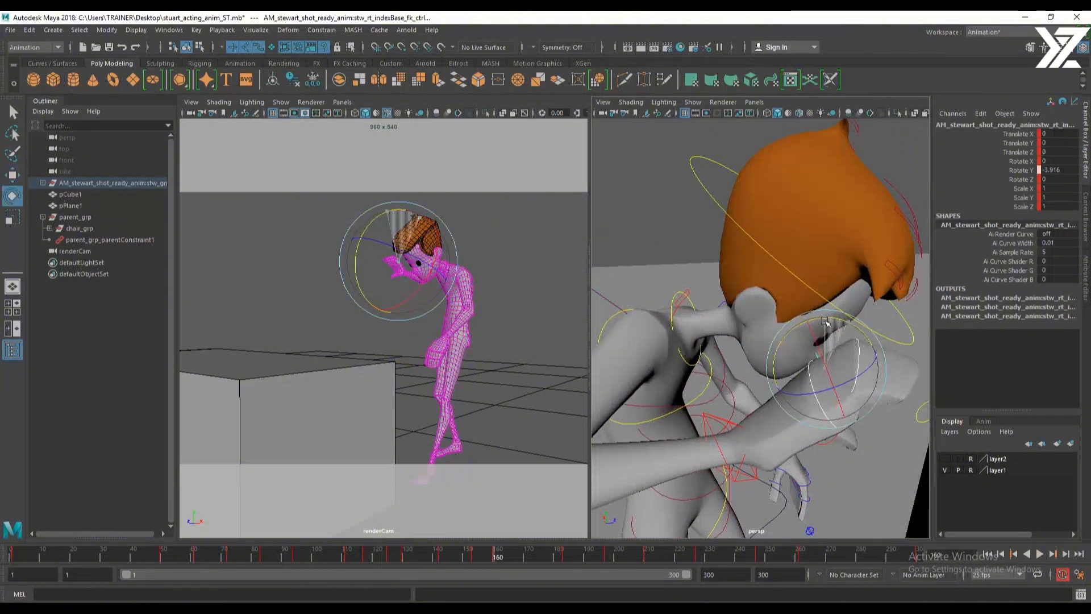
drag(819, 322, 787, 363)
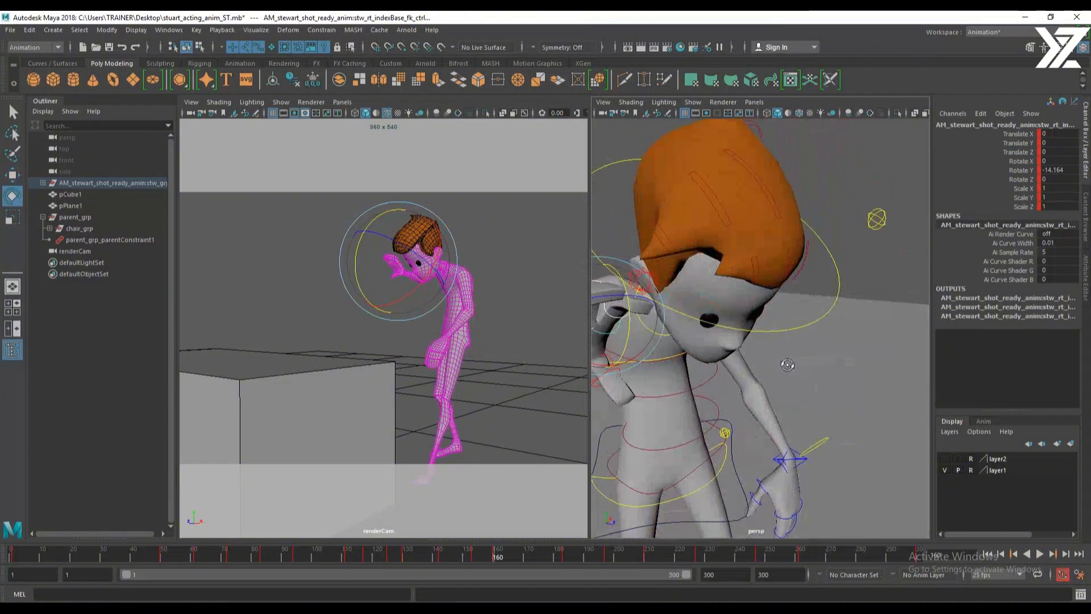
Bend the right thumb tip control at frame 160 to Rotate Y about -51
alt+middle_drag(676, 415, 703, 420)
alt+drag(703, 420, 749, 399)
key(w)
click(749, 381)
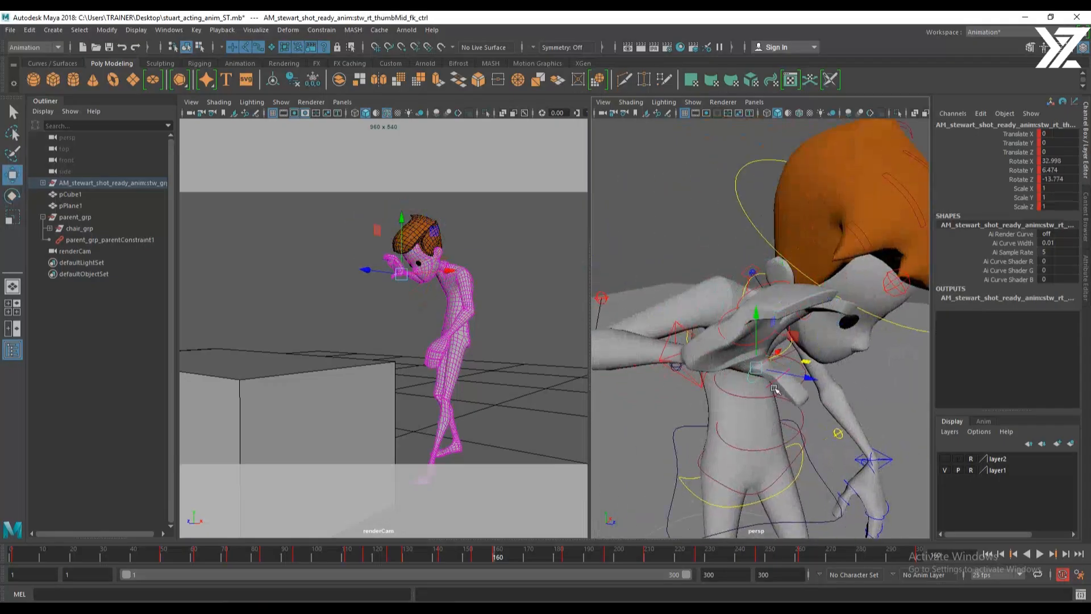
key(e)
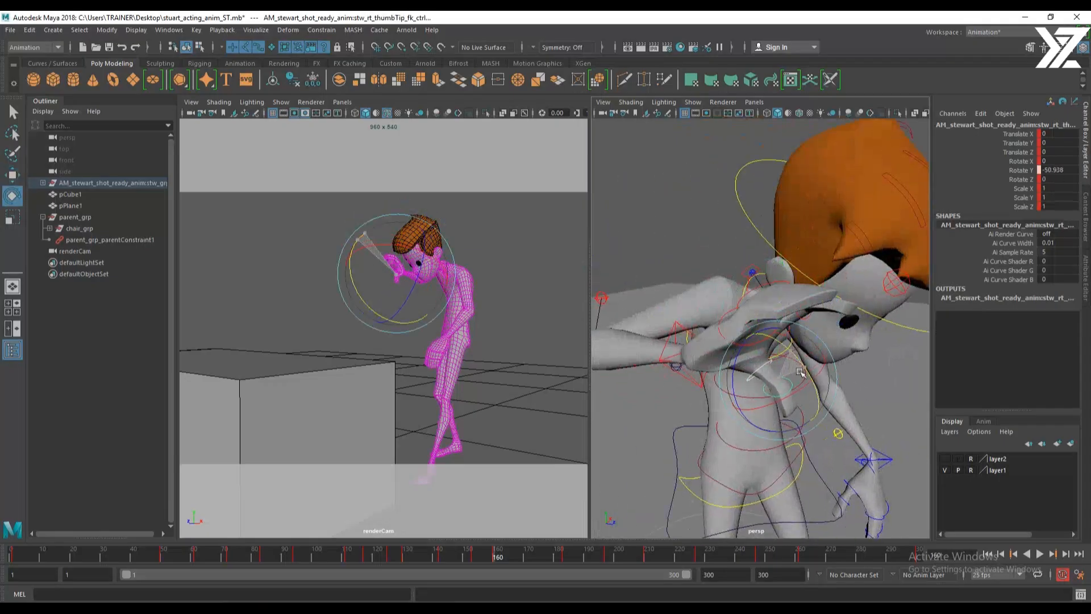
alt+right_drag(802, 374, 690, 385)
alt+drag(739, 382, 665, 398)
mouse_move(499, 557)
mouse_down()
mouse_move(483, 560)
mouse_move(514, 562)
mouse_move(480, 563)
mouse_move(497, 560)
mouse_up()
Shift the COG control forward at frame 160 to Translate Z 24.225
alt+drag(904, 412, 800, 398)
click(800, 398)
key(w)
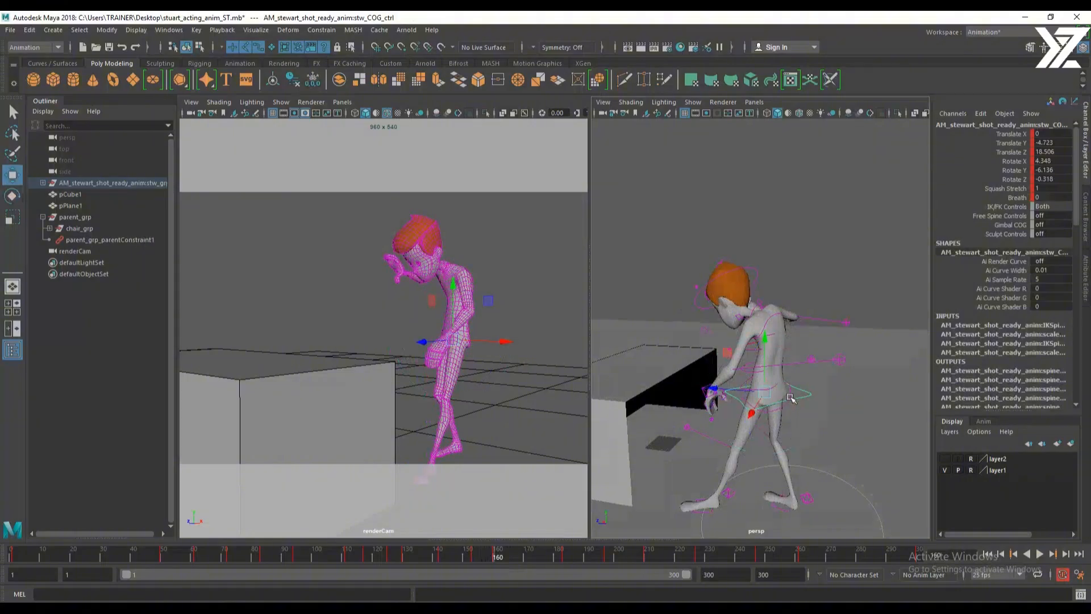
drag(729, 392, 723, 392)
alt+drag(787, 412, 784, 414)
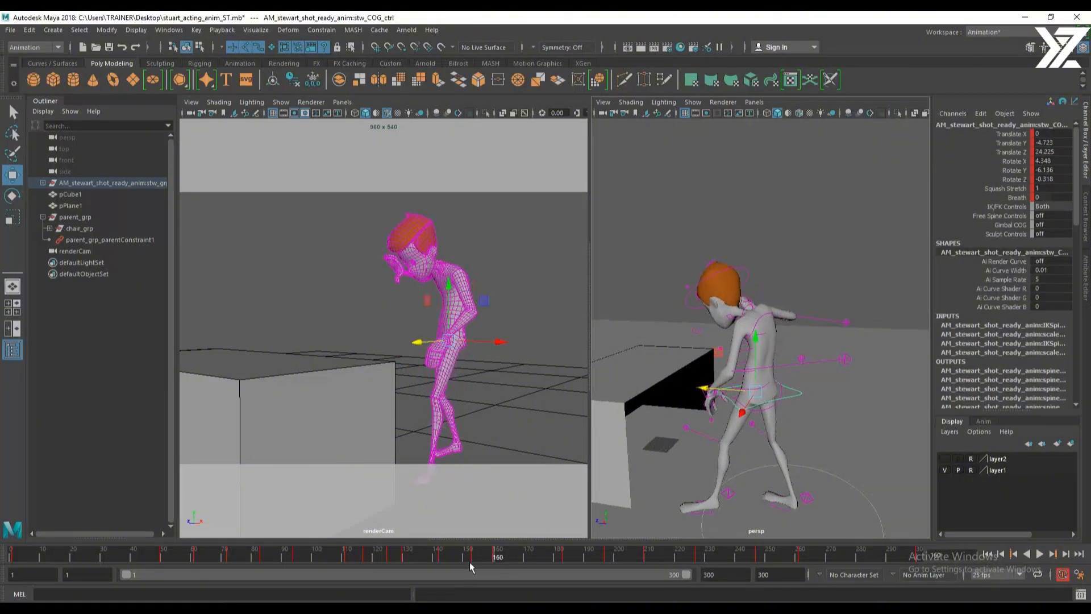
mouse_move(491, 556)
mouse_down()
mouse_move(476, 554)
mouse_move(495, 558)
mouse_up()
Rotate the spine shoulder control at frame 160 to Rotate X 17.181
alt+drag(767, 407, 785, 391)
click(774, 316)
drag(782, 279, 791, 290)
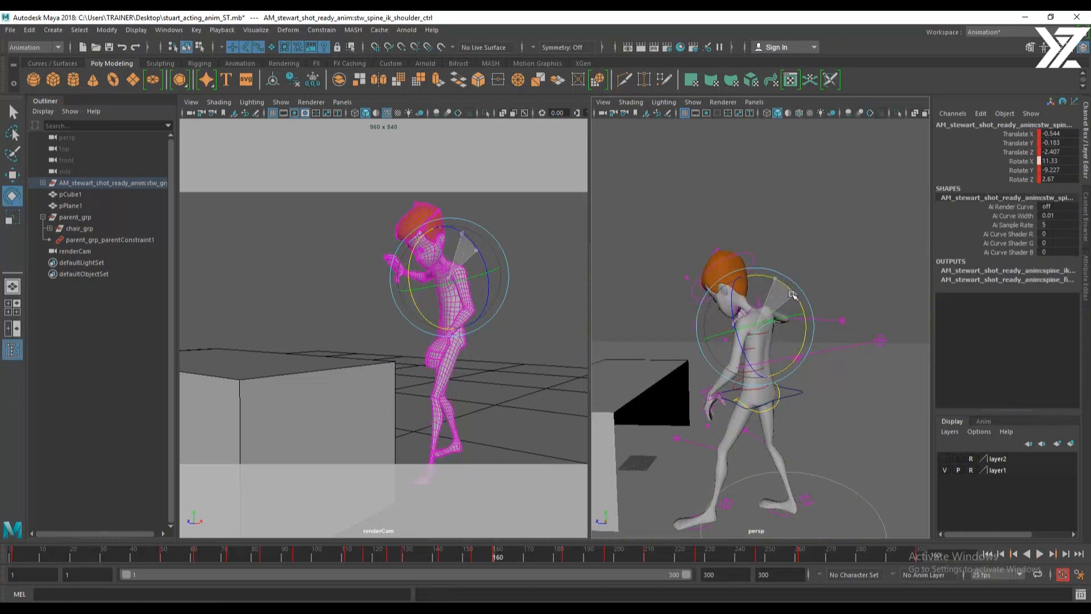
alt+drag(792, 434, 768, 461)
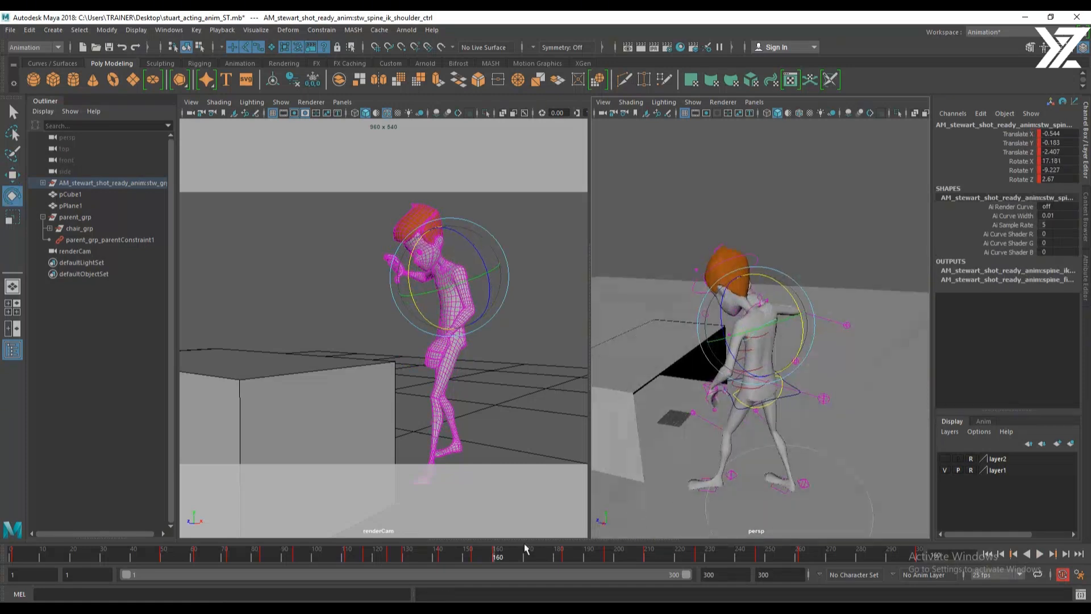
Go to frame 171, select all the character's controls and key the in-between pose
drag(487, 556, 532, 560)
scroll(721, 392, down, 5)
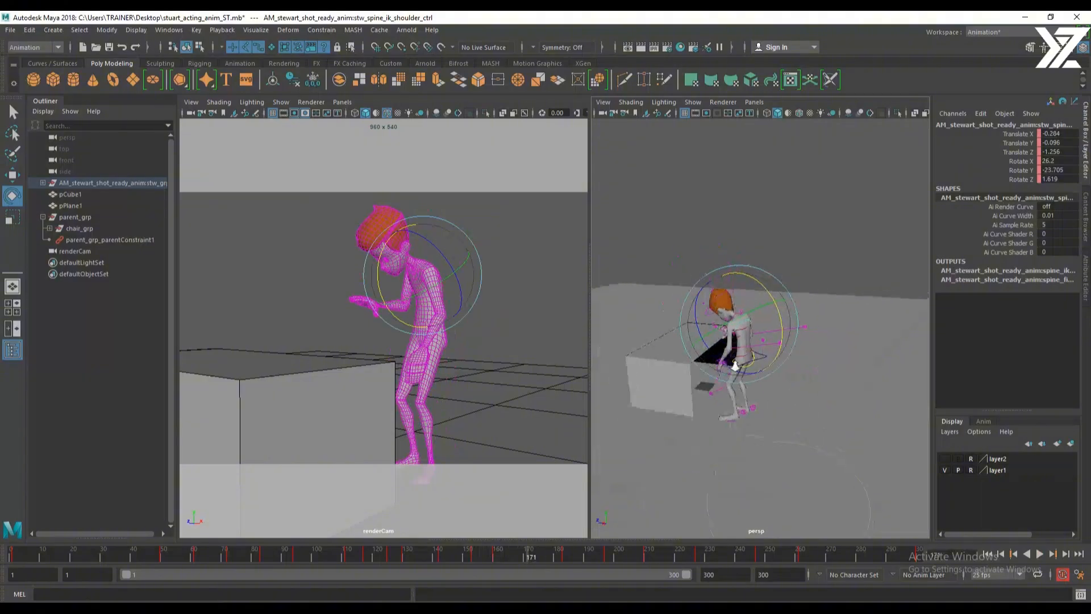
alt+drag(722, 392, 756, 386)
drag(643, 213, 856, 495)
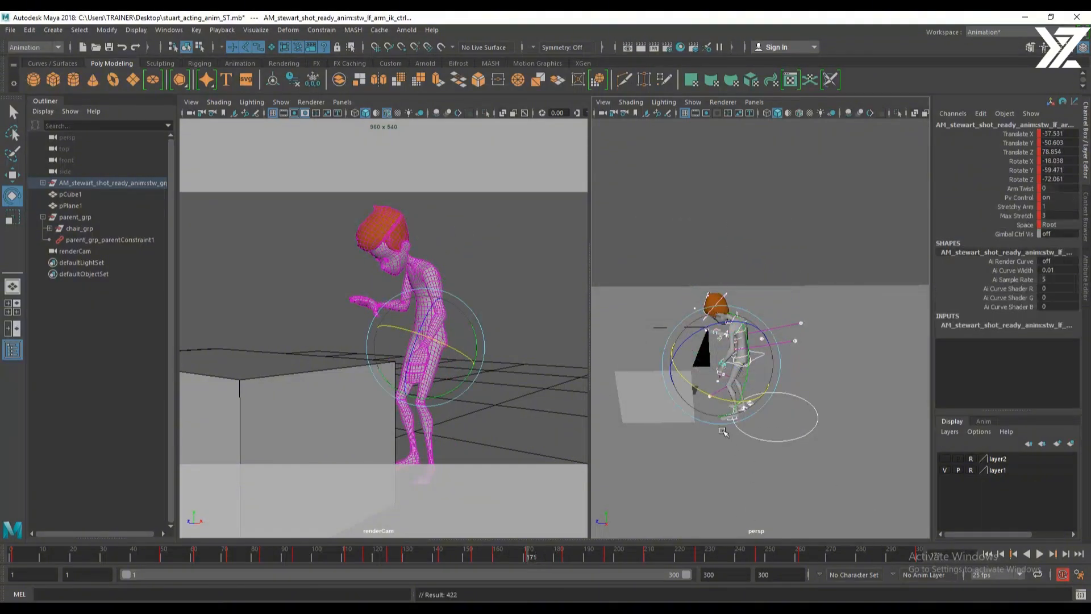
Lift and tilt the right foot control at frame 171 to Translate Y 5.767, Translate Z 46.44 and Rotate X 15.58
alt+right_drag(723, 432, 803, 482)
alt+drag(803, 482, 629, 441)
alt+middle_drag(878, 503, 800, 462)
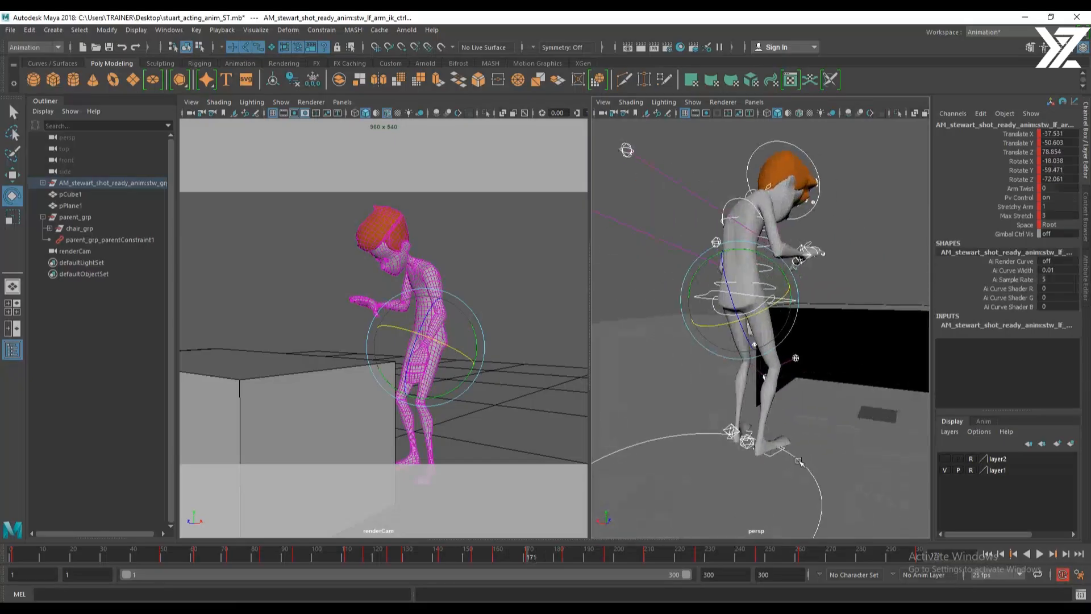
mouse_move(798, 462)
alt+mouse_down()
mouse_move(774, 448)
mouse_move(733, 455)
mouse_move(796, 463)
alt+mouse_up()
click(713, 440)
alt+right_drag(796, 463, 761, 455)
key(w)
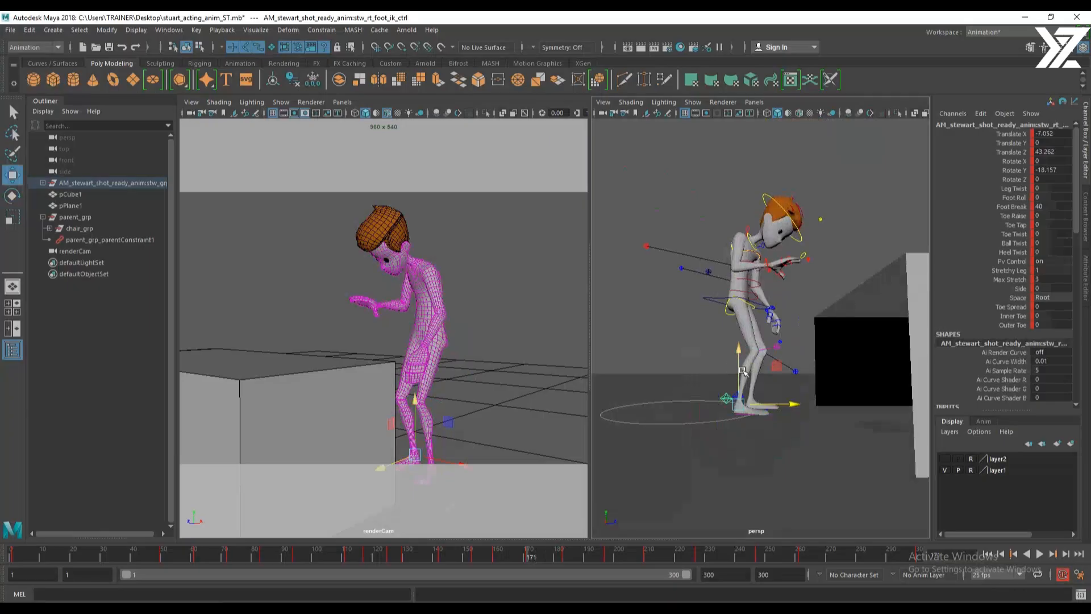
drag(741, 370, 739, 359)
key(e)
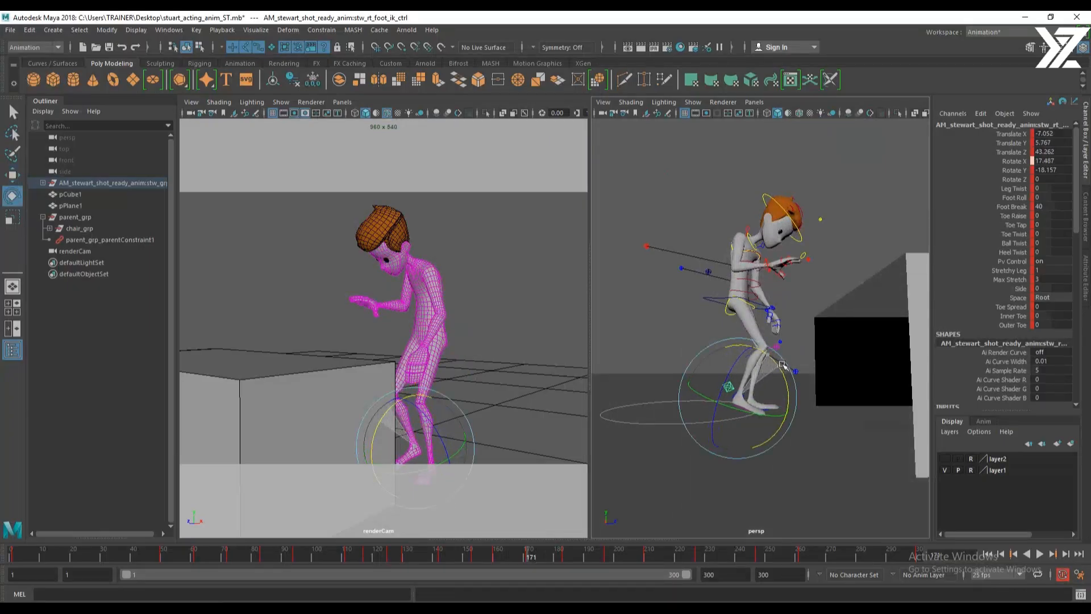
key(w)
alt+drag(739, 410, 815, 435)
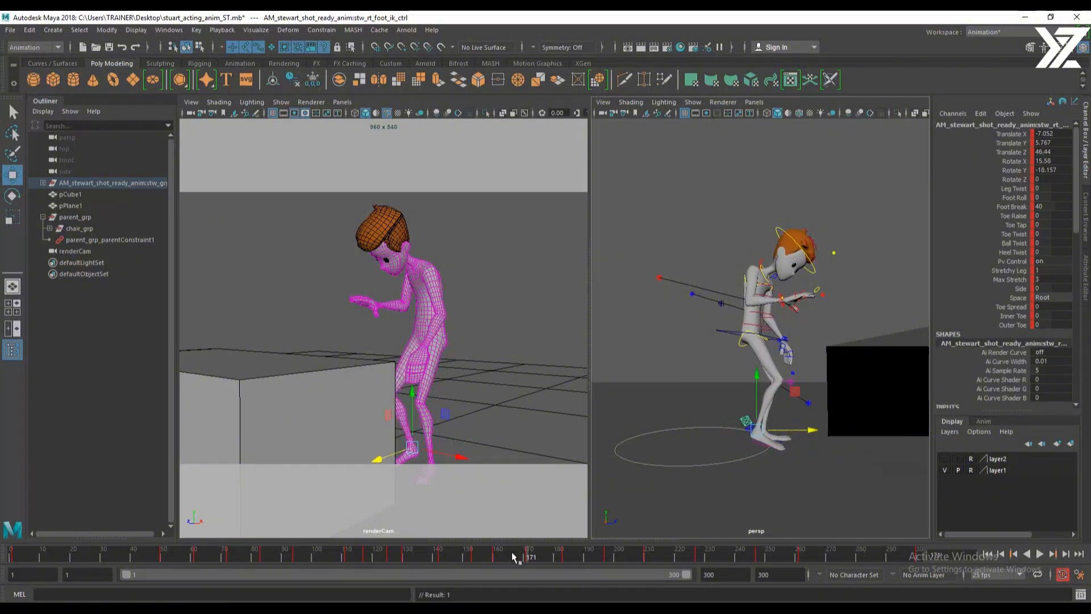
drag(499, 560, 529, 561)
Shift the body, right arm, elbow and right foot controls forward together at frame 171, with the right elbow control at Translate Z 18.7
alt+drag(732, 394, 782, 319)
scroll(839, 393, up, 4)
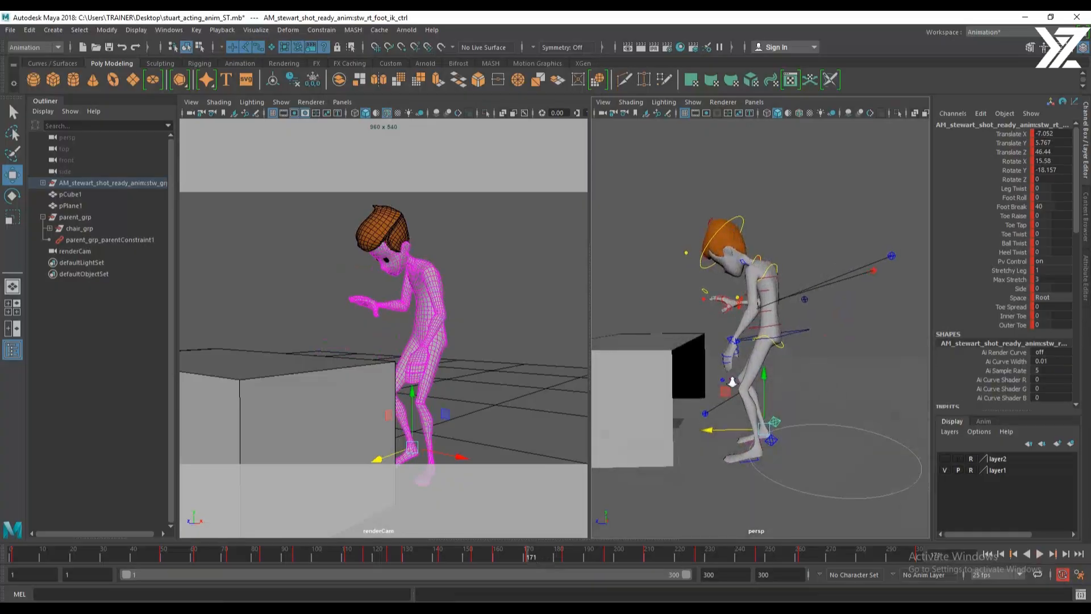
click(823, 340)
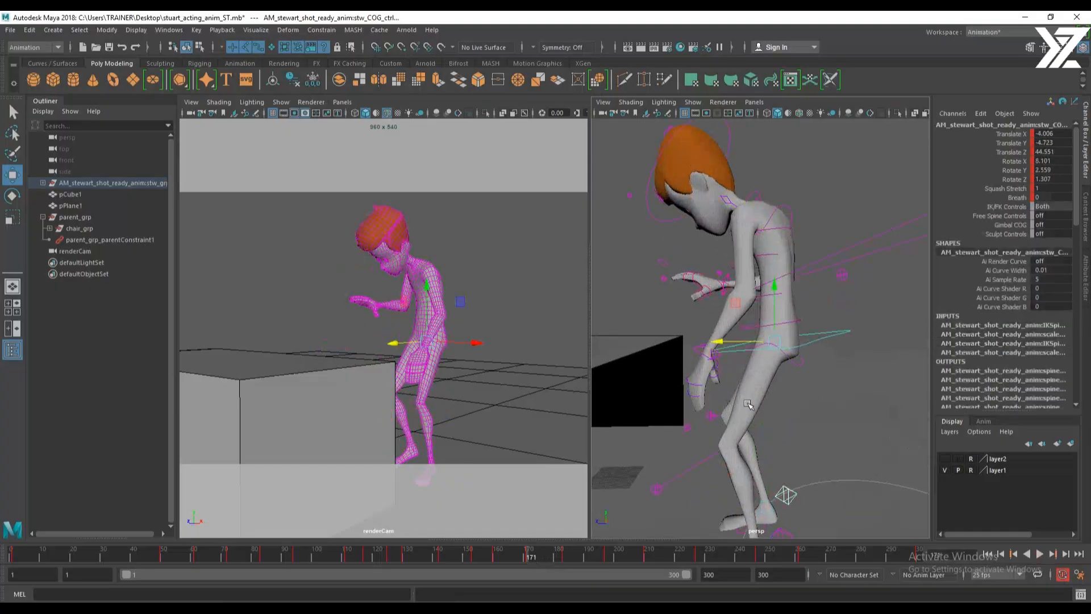
click(695, 349)
alt+drag(694, 349, 739, 421)
scroll(832, 435, down, 5)
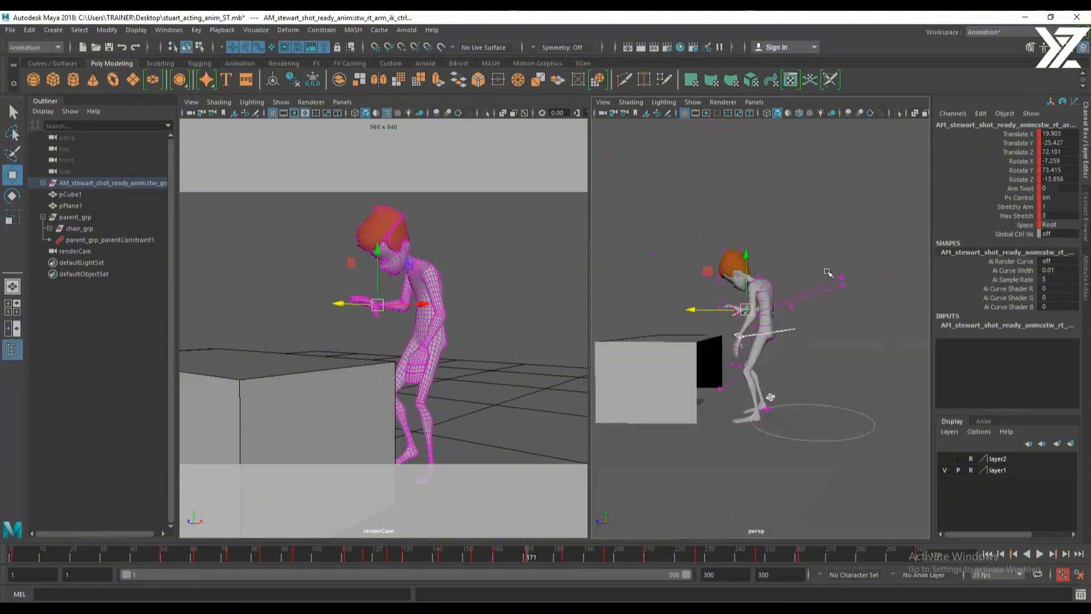
drag(873, 303, 875, 303)
scroll(778, 316, up, 4)
alt+drag(779, 316, 773, 346)
drag(847, 281, 814, 276)
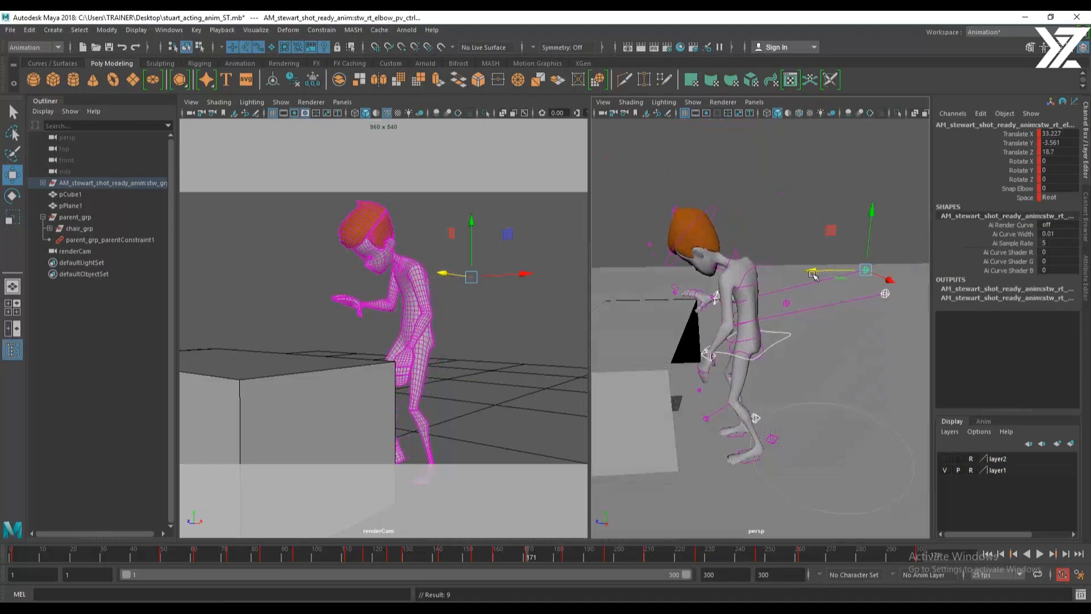
key(w)
click(865, 272)
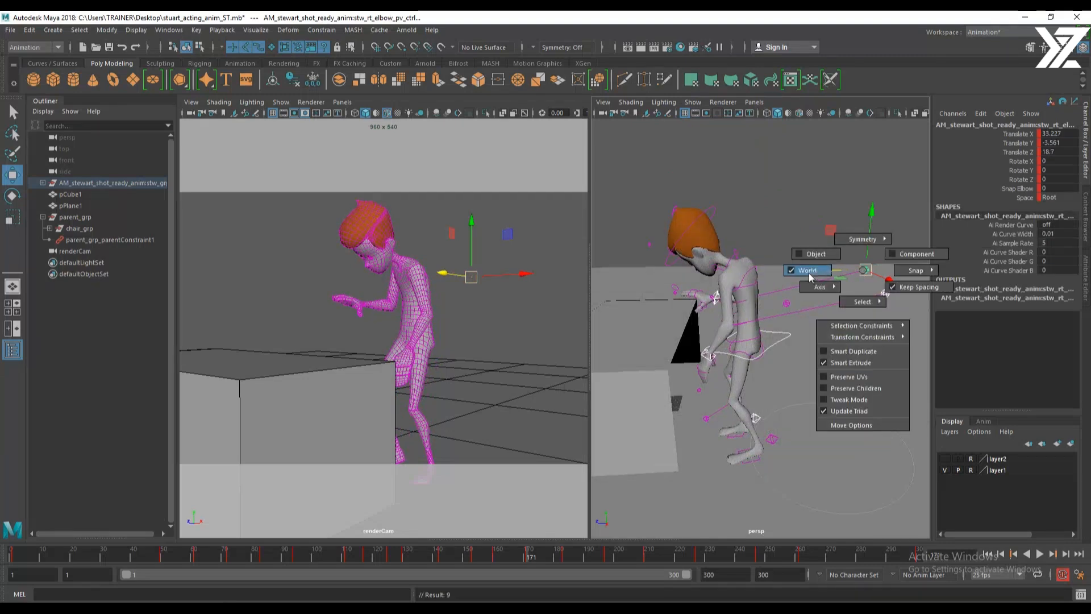
drag(854, 271, 866, 266)
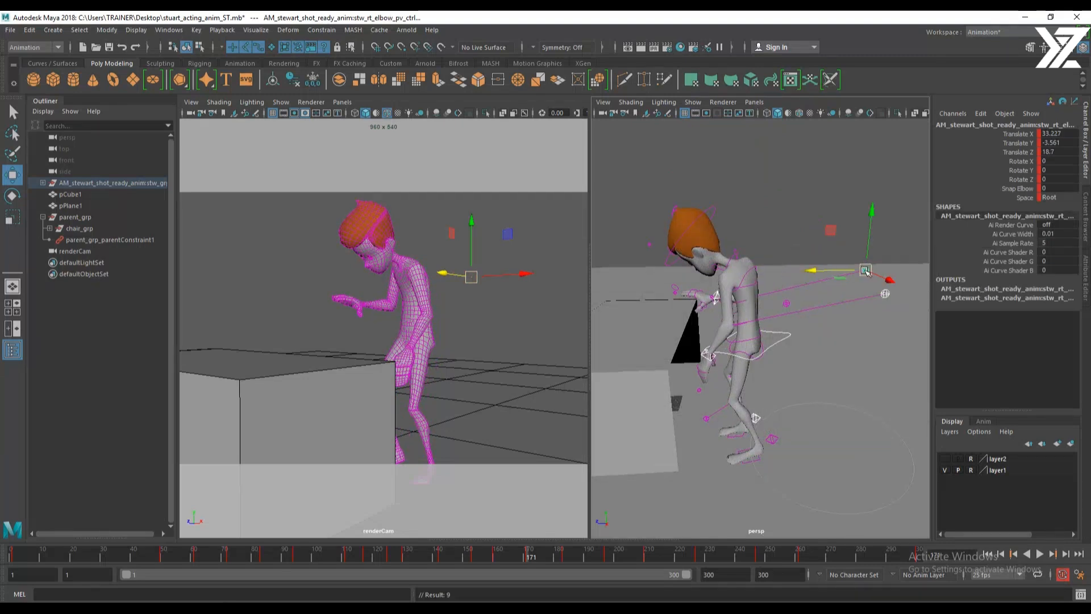
Scrub the frames leading into 171 and try a further shift of the selected controls
alt+drag(813, 342, 634, 520)
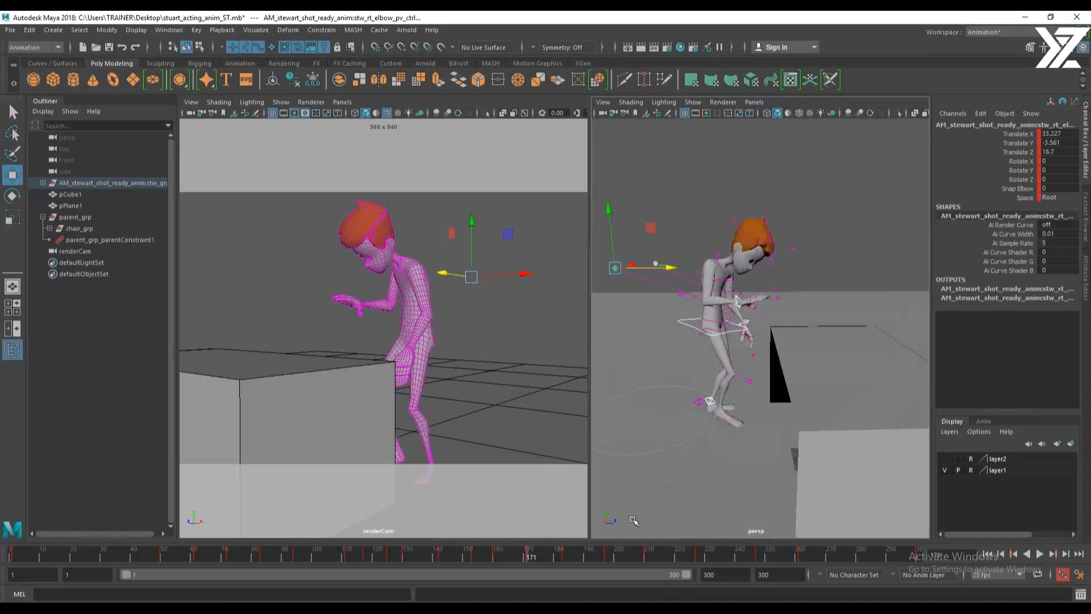
mouse_move(514, 559)
mouse_down()
mouse_move(495, 557)
mouse_move(567, 570)
mouse_move(489, 571)
mouse_move(528, 570)
mouse_up()
alt+drag(725, 384, 821, 439)
drag(738, 250, 727, 247)
key(ctrl+z)
Shift the selected body controls sideways at frame 171, with the right arm IK control at Translate X 27.462, and key them
alt+drag(759, 318, 779, 360)
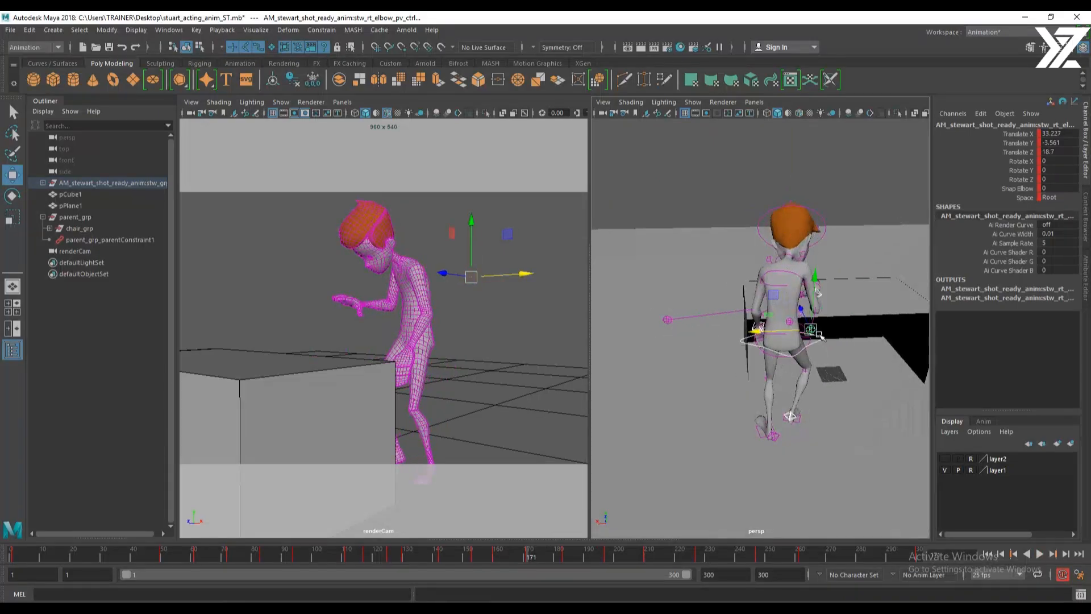
alt+drag(852, 353, 742, 358)
shift+drag(610, 311, 610, 310)
alt+drag(691, 403, 782, 416)
drag(757, 297, 742, 297)
key(s)
Aim the right knee inward at frame 171 by moving its pole vector control to Translate X 3.391, Y 1.085, Z 59.854
alt+drag(785, 382, 897, 381)
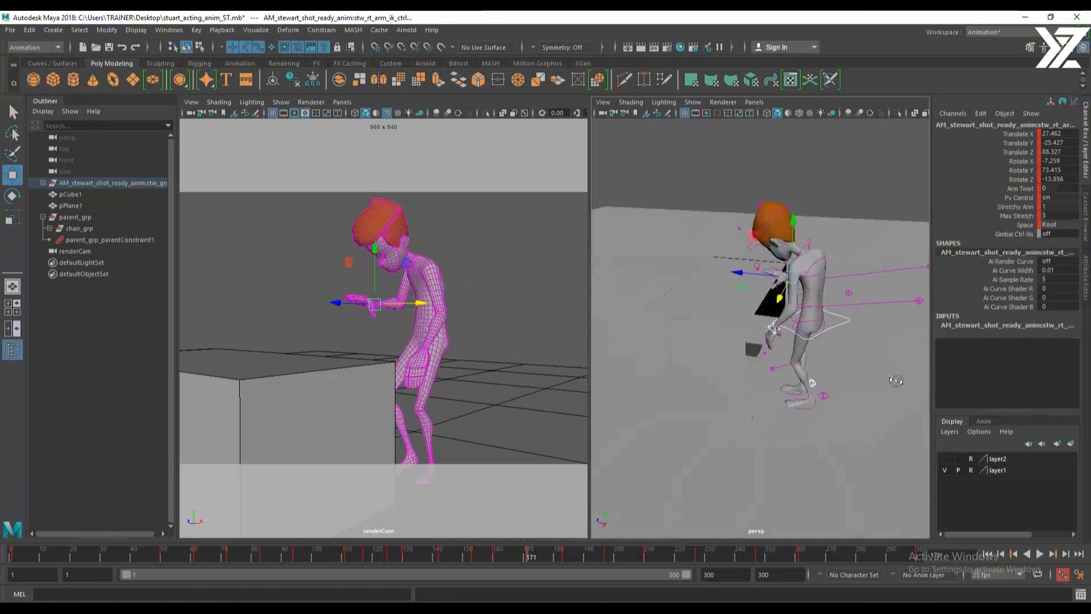
click(771, 371)
alt+drag(771, 372, 703, 374)
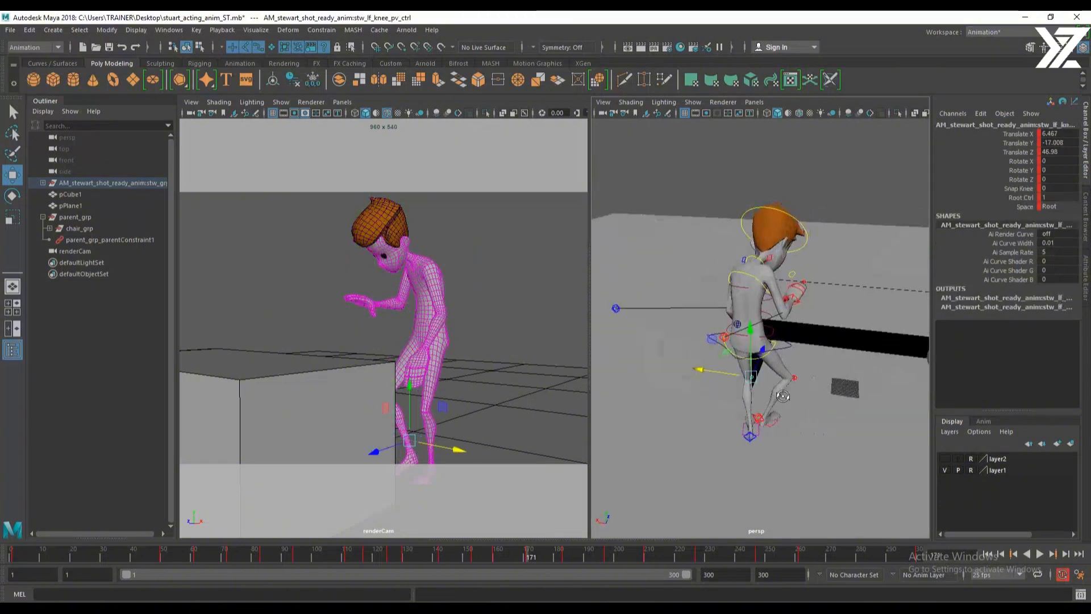
mouse_move(762, 436)
alt+mouse_down()
mouse_move(772, 415)
mouse_move(750, 419)
alt+mouse_up()
click(773, 418)
key(e)
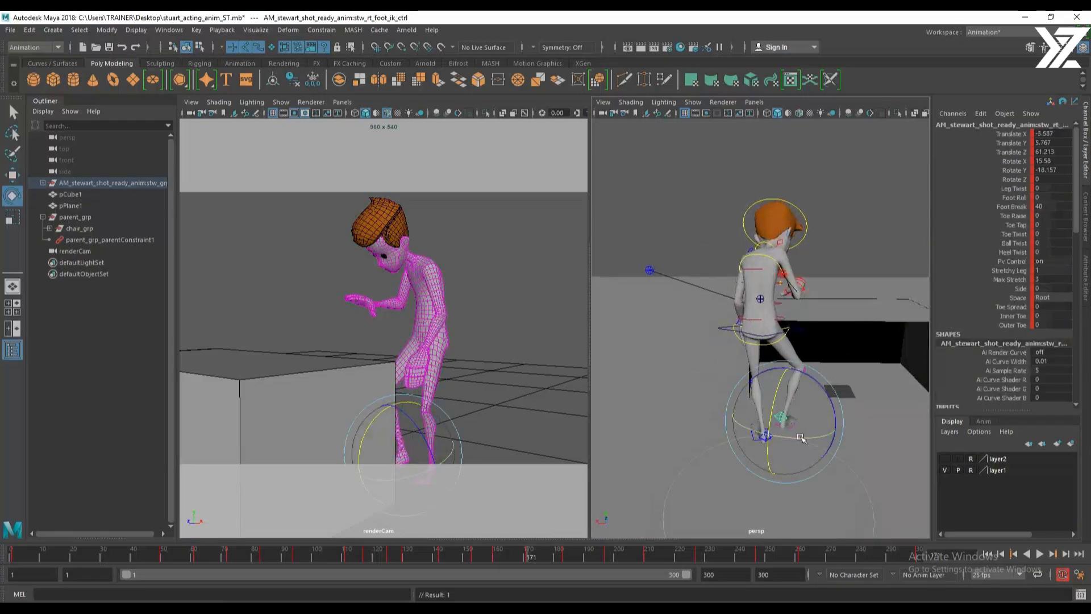
alt+drag(814, 435, 824, 410)
key(w)
drag(786, 352, 820, 384)
alt+drag(820, 384, 766, 328)
alt+drag(817, 362, 855, 342)
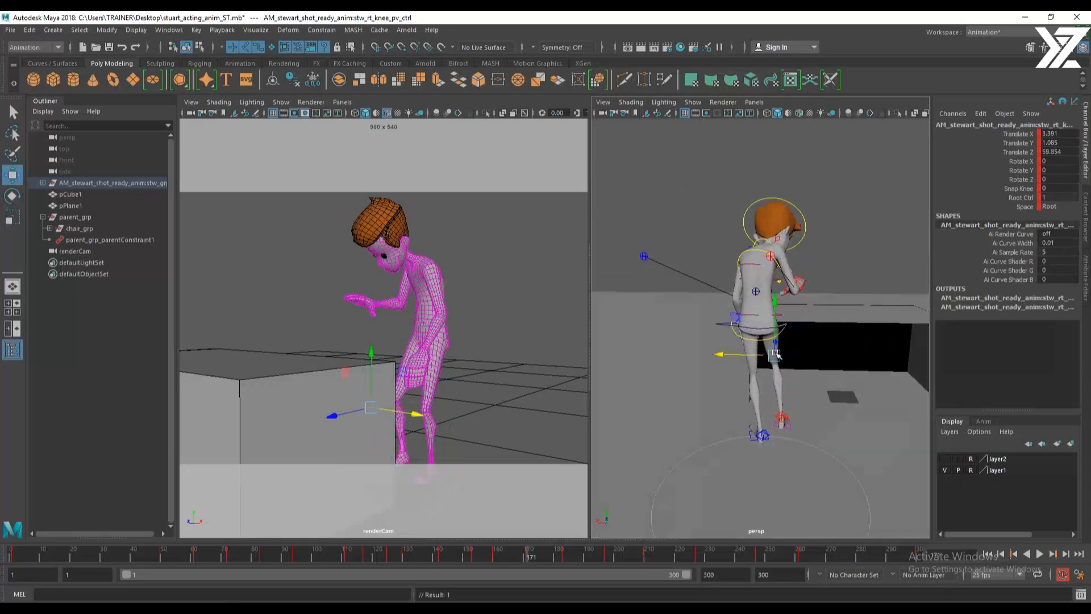
Rotate the spine hip control at frame 171 to Rotate X -22.865, Y -11.866, Z 6.759
scroll(775, 352, up, 4)
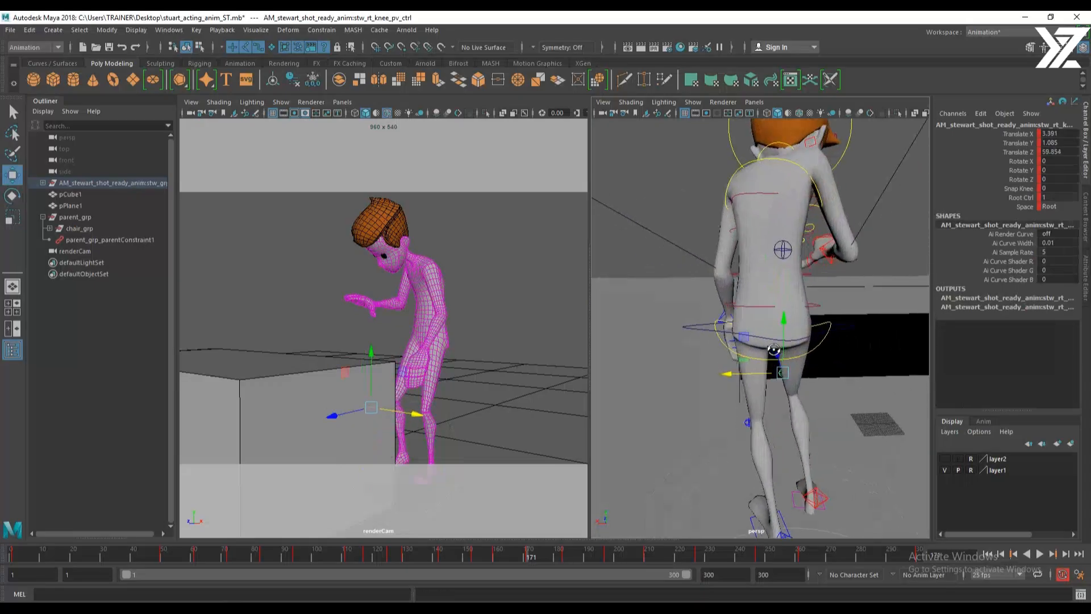
click(719, 322)
key(e)
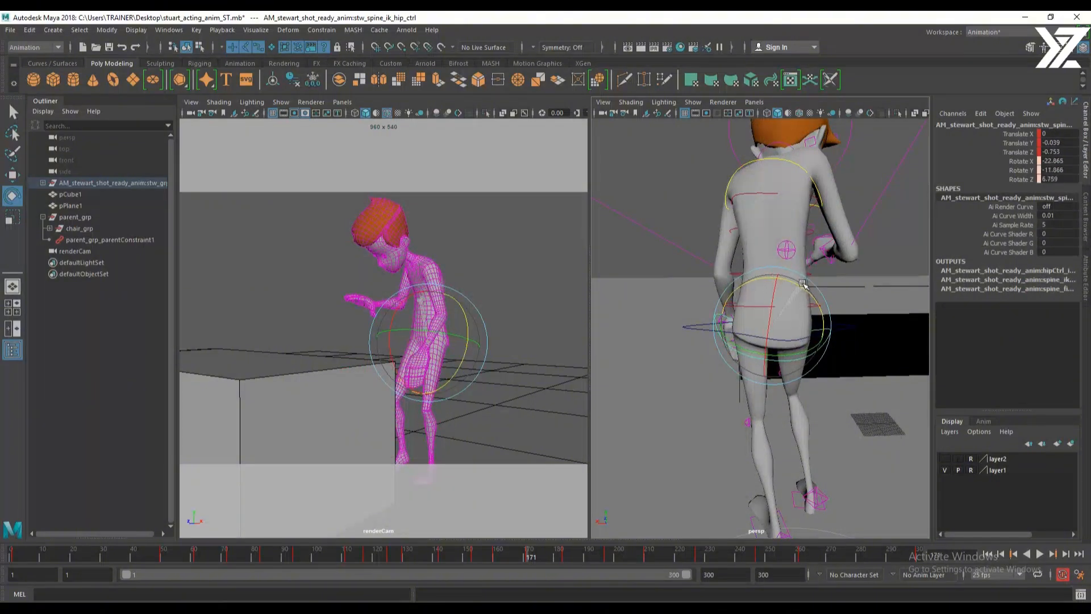
key(w)
alt+drag(803, 284, 830, 343)
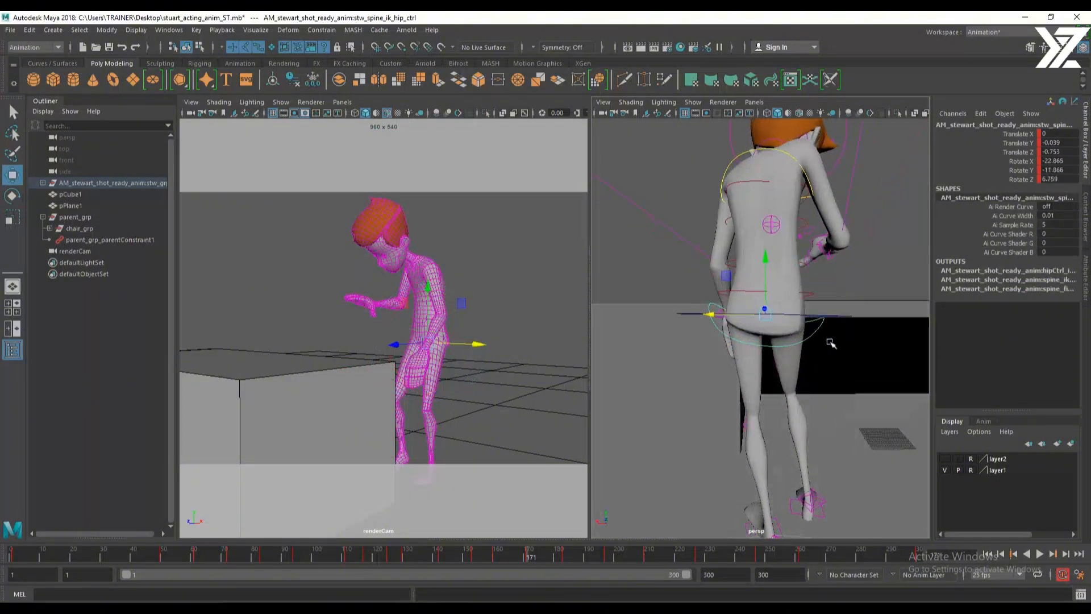
Raise the right arm IK control at frame 171 to Translate Y -22.691
shift+click(812, 316)
scroll(849, 338, down, 2)
click(678, 309)
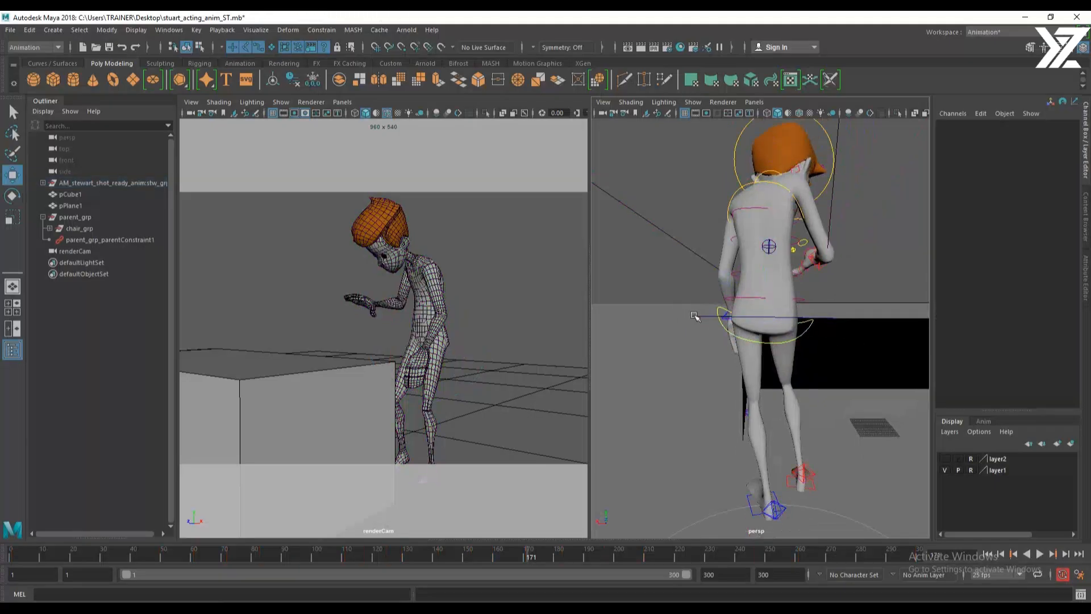
click(721, 316)
scroll(760, 325, down, 3)
mouse_move(761, 326)
alt+mouse_down()
mouse_move(791, 328)
mouse_move(750, 324)
alt+mouse_up()
click(747, 320)
click(784, 291)
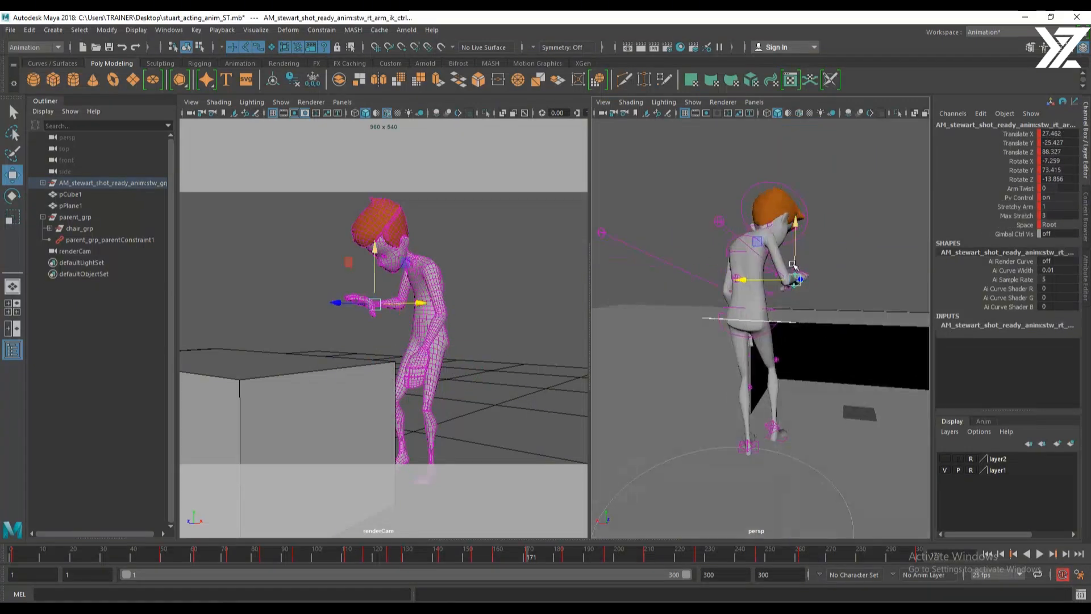
drag(795, 258, 670, 392)
key(ctrl+z)
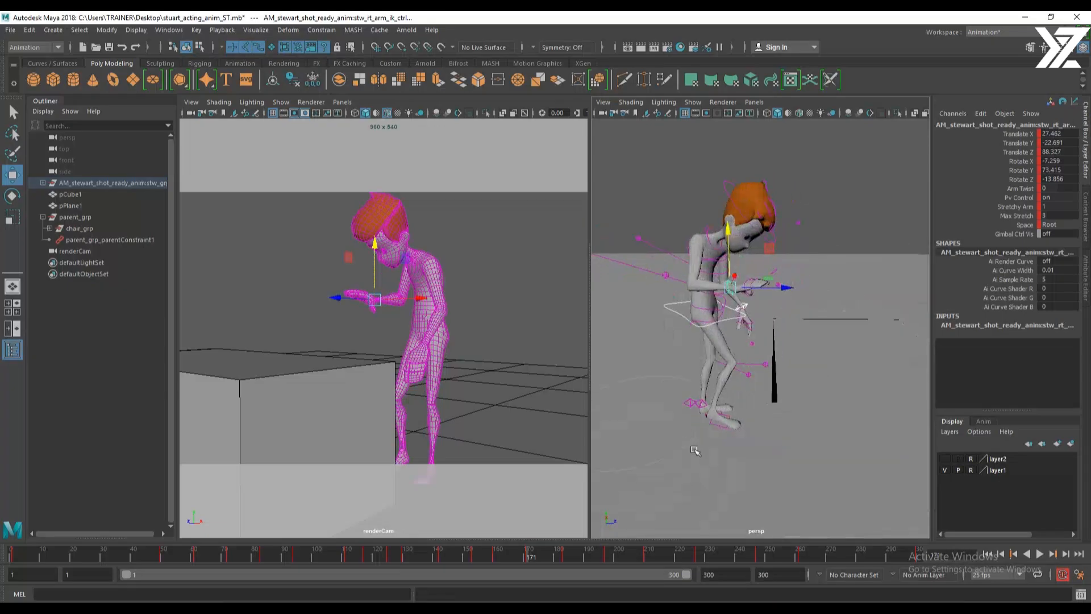
Play and scrub from frame 170 to frame 183 to review the reach onto the box
key(alt+v)
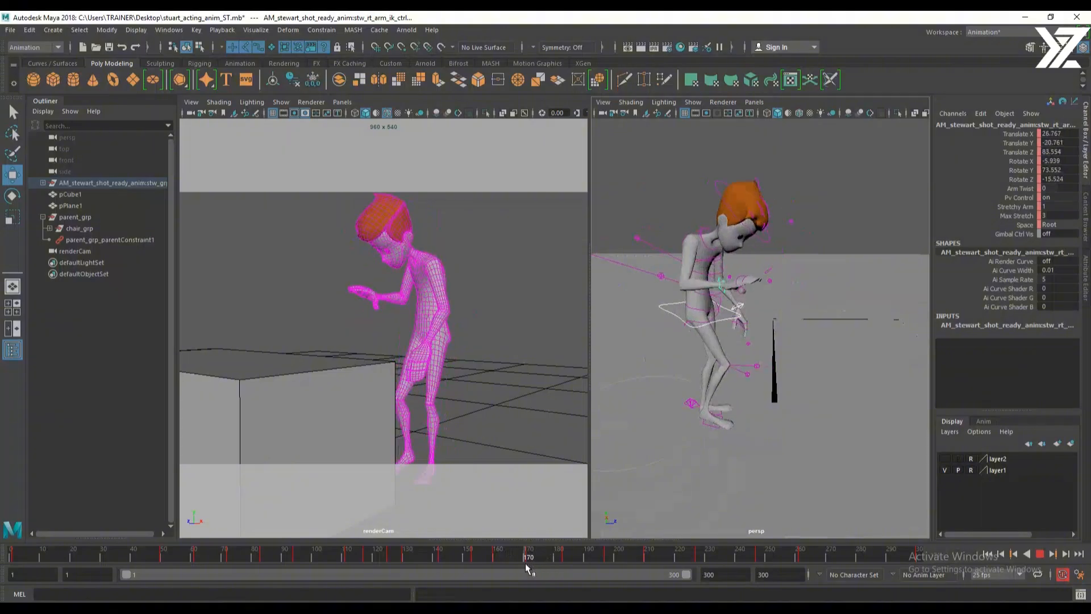
drag(527, 563, 564, 569)
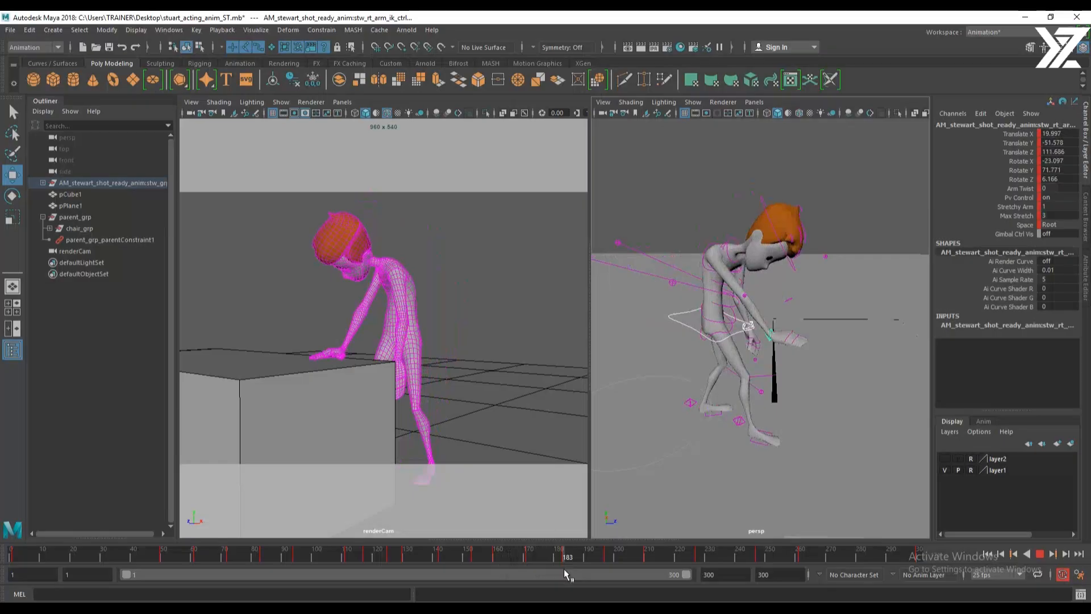
mouse_move(564, 569)
mouse_down()
mouse_move(527, 569)
mouse_move(562, 568)
mouse_up()
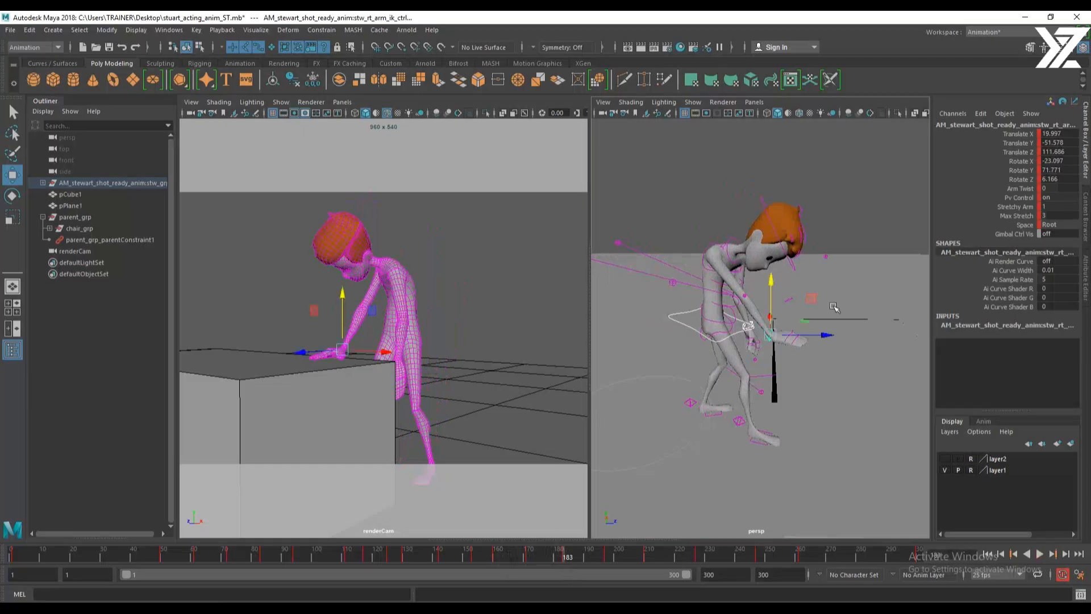
Rotate the spine shoulder control at frame 183 to Rotate X 41.729, Y 20.552, Z 12.561
alt+drag(750, 291, 655, 295)
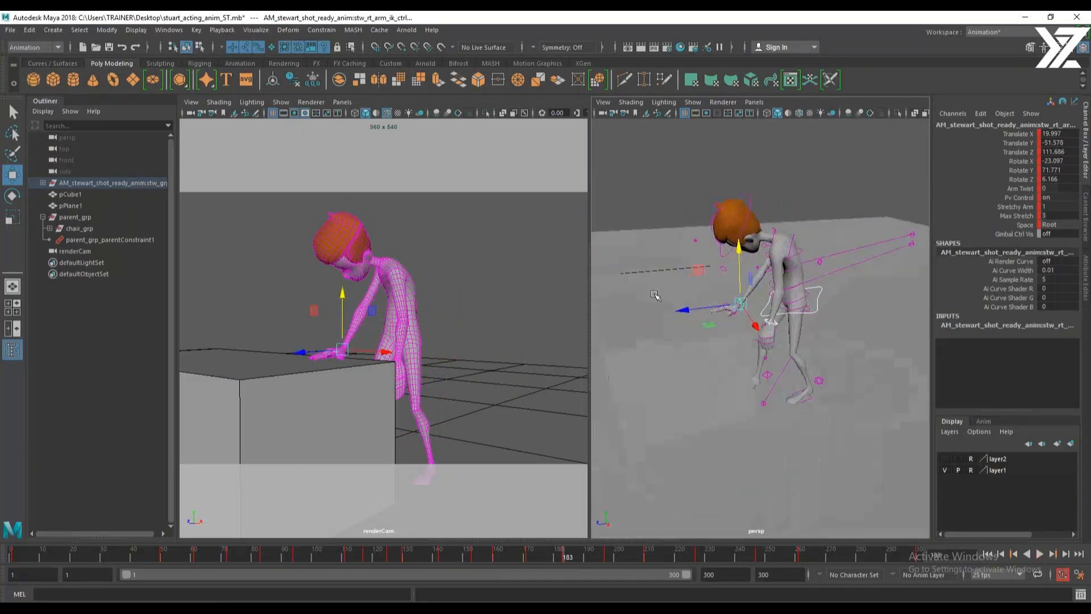
alt+drag(806, 277, 705, 312)
click(716, 263)
mouse_move(717, 266)
alt+mouse_down()
mouse_move(750, 288)
mouse_move(707, 269)
alt+mouse_up()
scroll(707, 270, up, 5)
alt+drag(739, 307, 799, 328)
scroll(816, 294, down, 5)
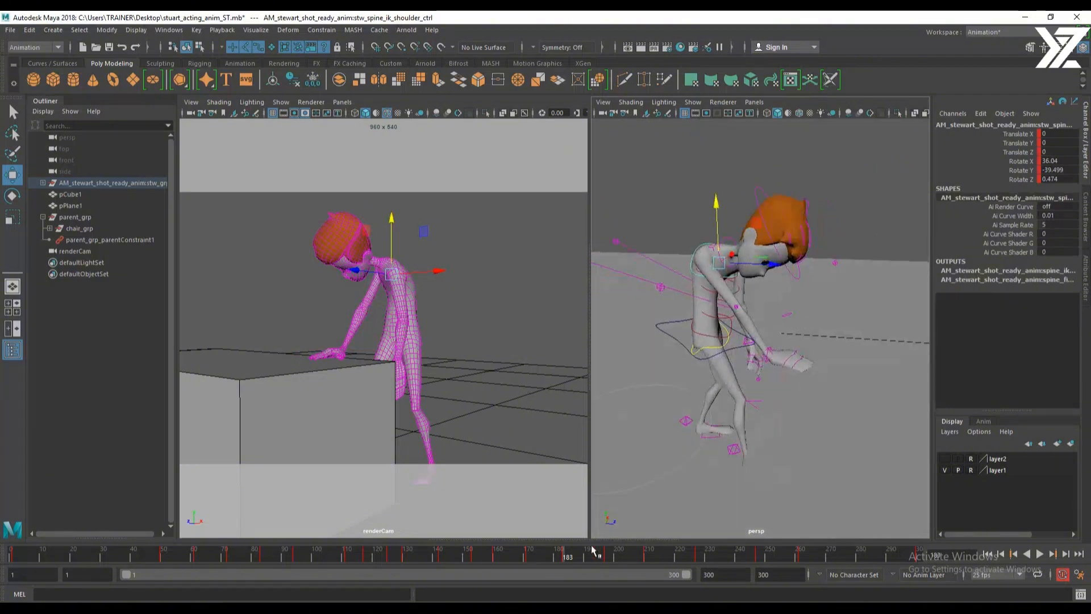
mouse_move(567, 559)
mouse_down()
mouse_move(590, 557)
mouse_move(567, 563)
mouse_up()
alt+drag(719, 375, 787, 338)
key(e)
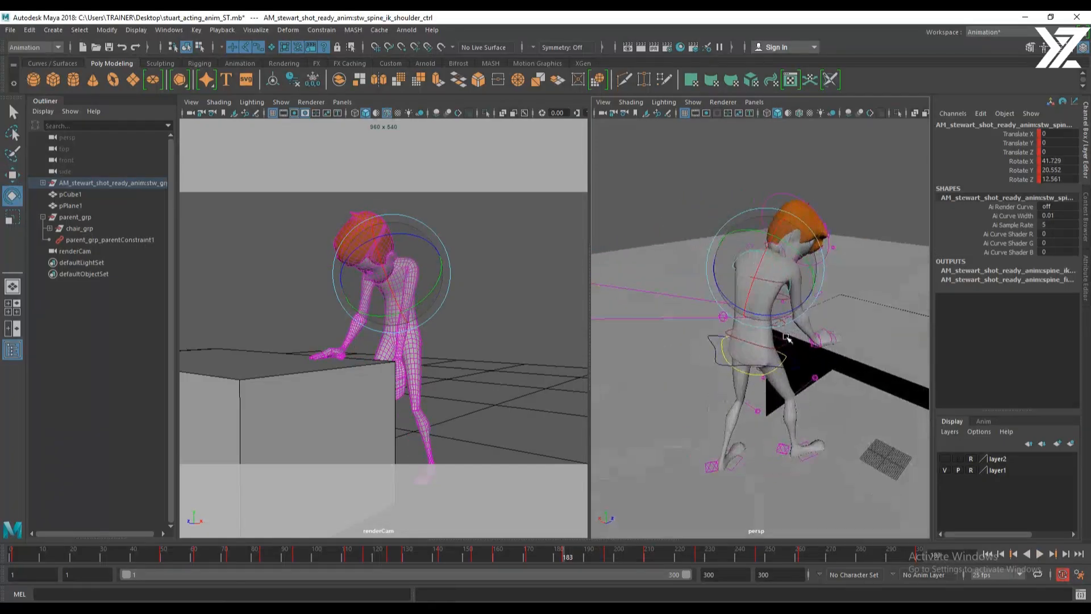
Raise the right elbow pole vector control at frame 183
click(723, 318)
key(w)
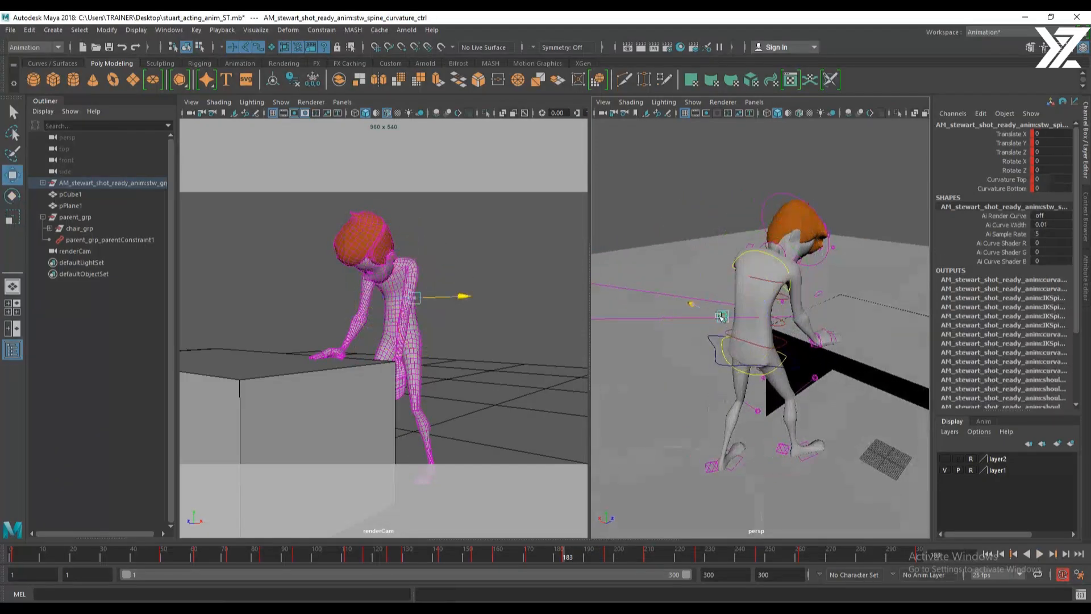
alt+drag(721, 317, 773, 352)
click(600, 442)
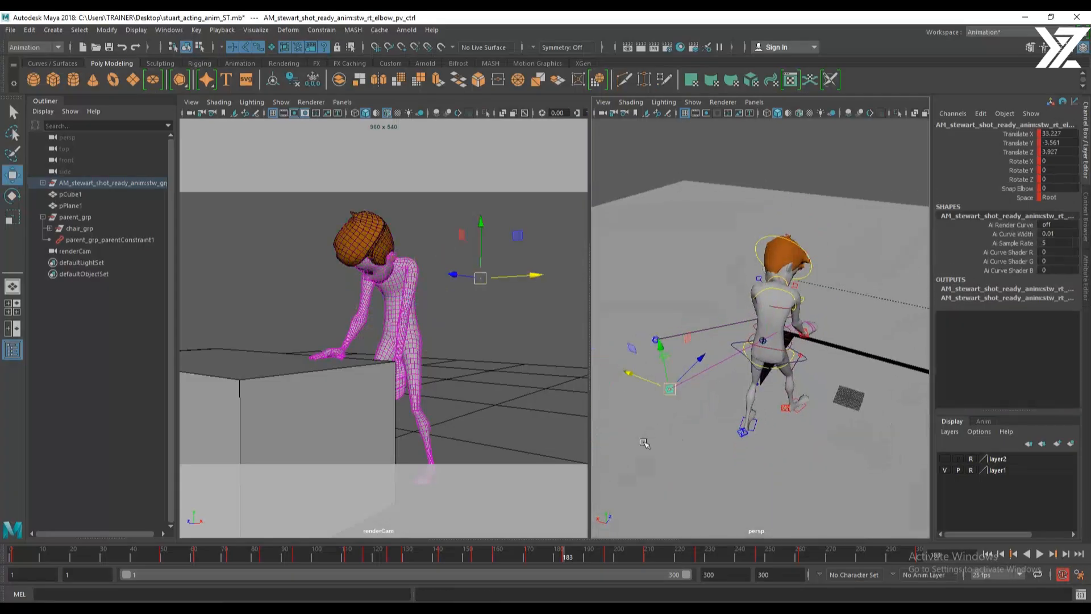
scroll(672, 449, down, 2)
drag(670, 391, 669, 308)
alt+drag(669, 307, 753, 361)
click(654, 389)
alt+drag(668, 387, 714, 336)
alt+right_drag(714, 336, 777, 336)
Pose the spine shoulder control at frame 183 to Translate -0.837, -1.031, 3.764 and Rotate 33.186, -5.694, 8.426
click(784, 338)
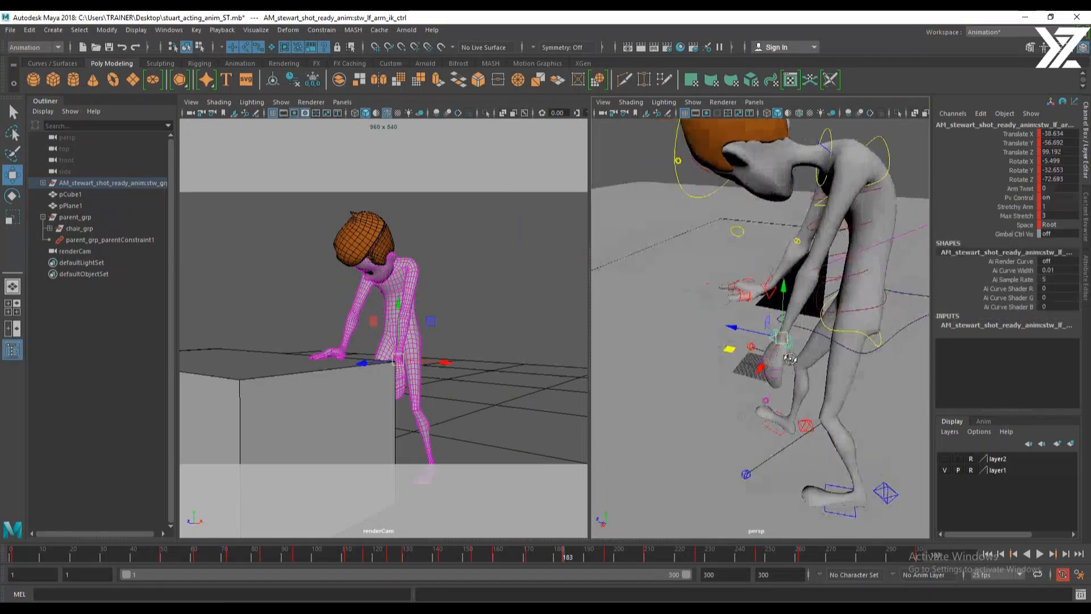
alt+drag(783, 338, 726, 163)
click(895, 155)
key(e)
key(w)
key(e)
key(w)
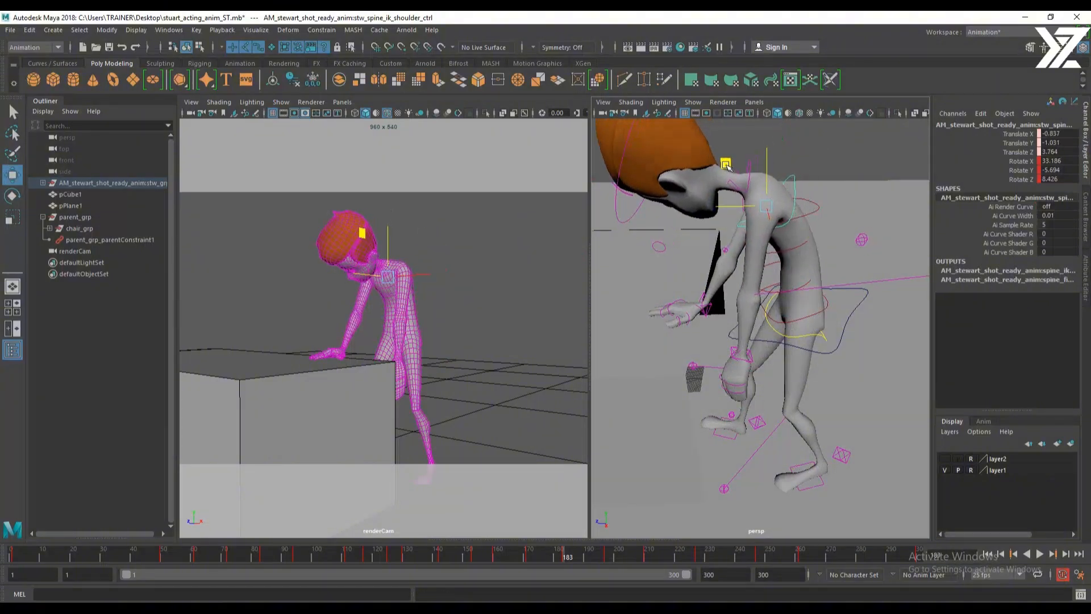
Rotate the right clavicle control at frame 183 to adjust the supporting shoulder
alt+drag(864, 208, 769, 216)
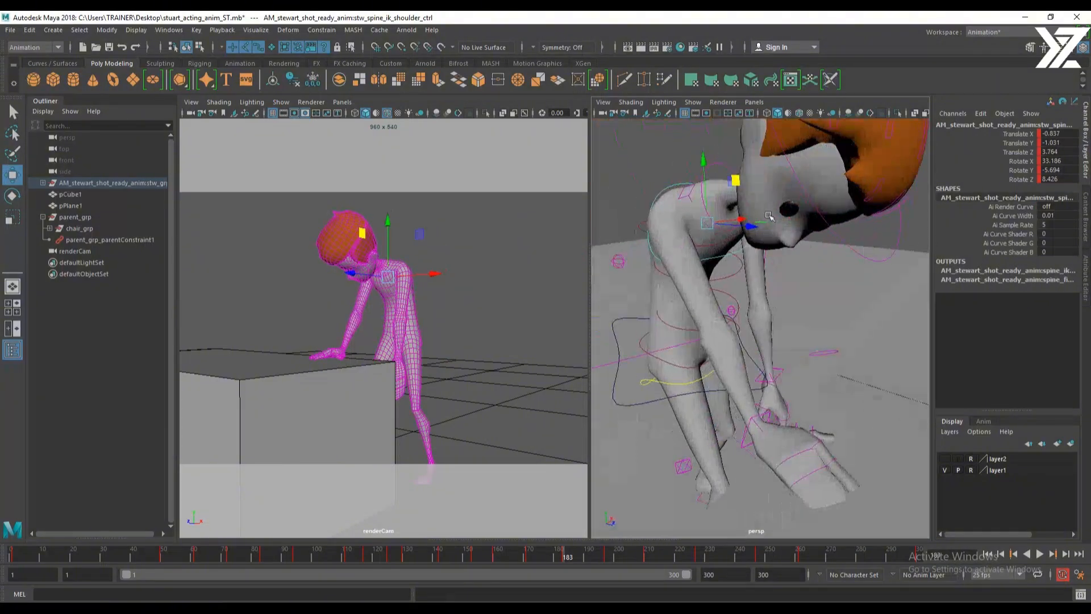
click(690, 198)
key(e)
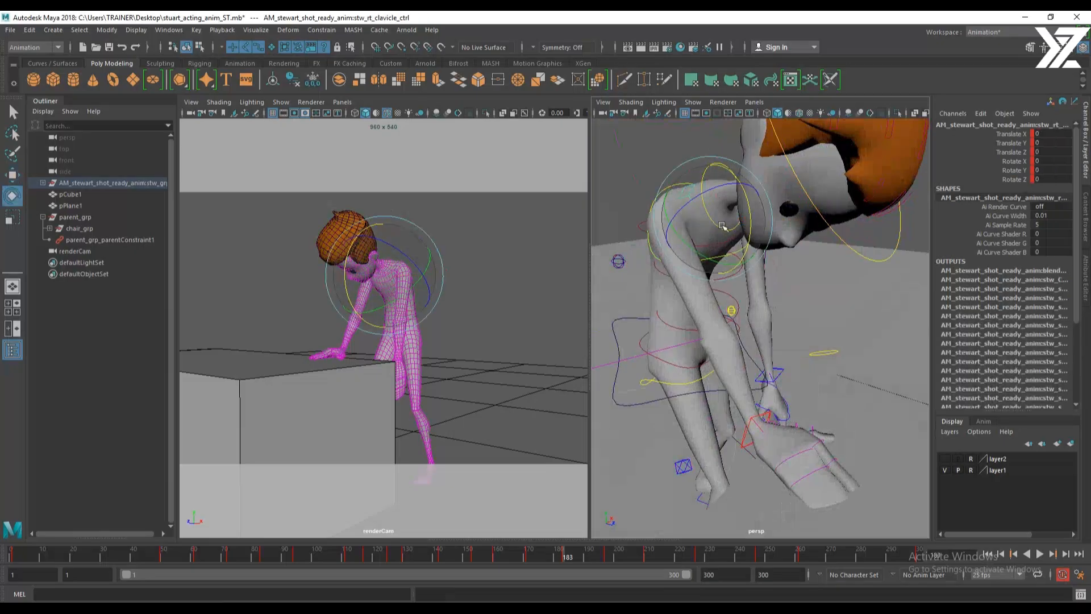
drag(727, 246, 734, 226)
Move the left arm IK control at frame 183 to Translate X -40.082, Y -56.083, Z 90.456
alt+drag(792, 254, 796, 359)
click(749, 350)
key(w)
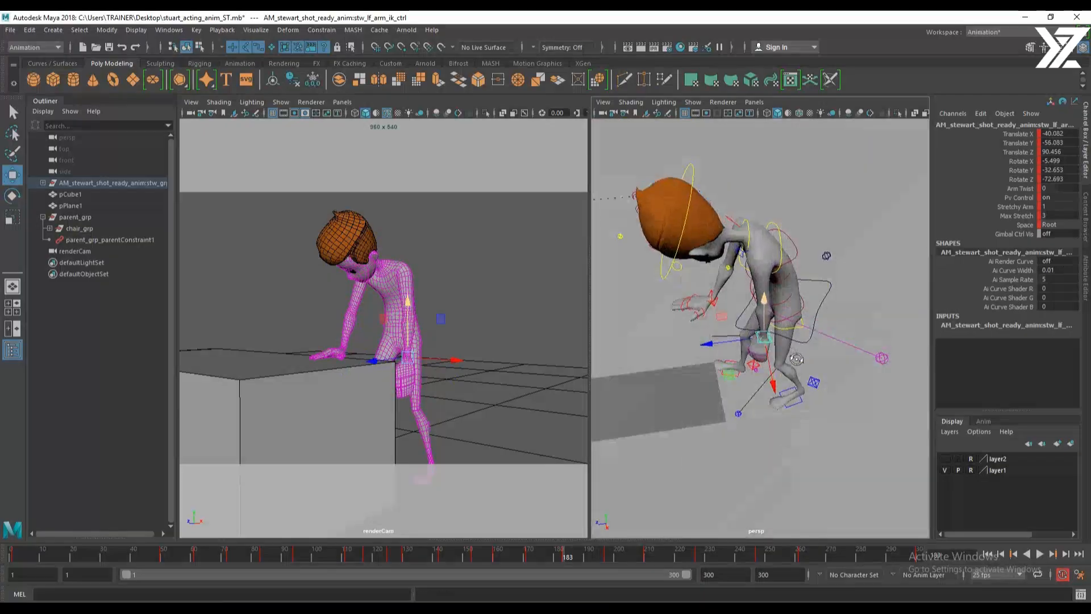
Play the animation past the frame 183 pose and scrub back through the timeline to review the revised arm movement
click(883, 358)
alt+drag(882, 358, 843, 350)
alt+drag(807, 382, 859, 385)
click(761, 351)
key(e)
alt+right_drag(859, 384, 709, 388)
key(alt+v)
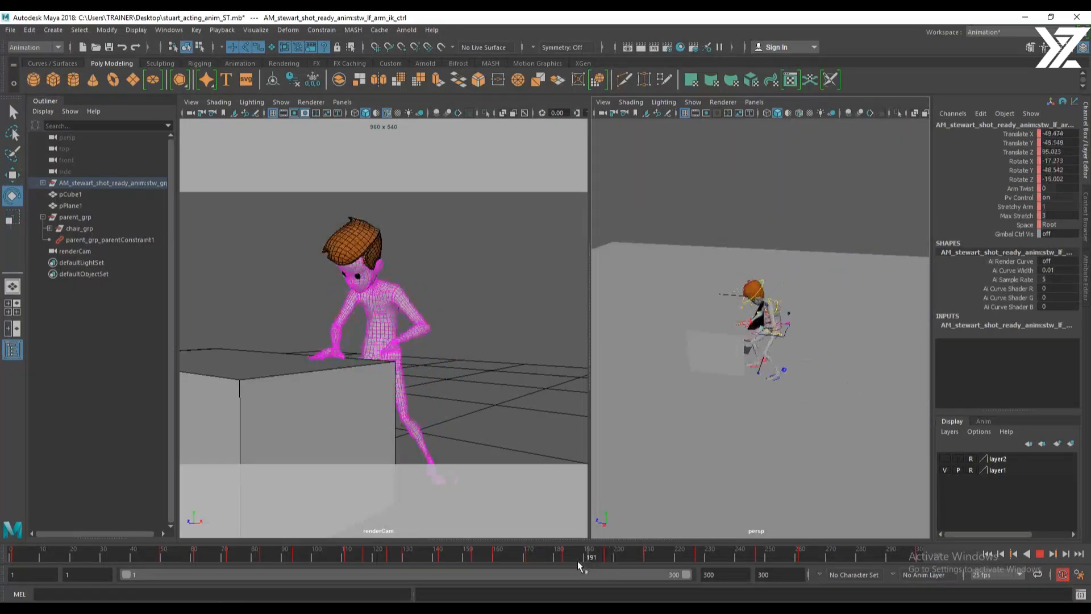
drag(577, 560, 196, 591)
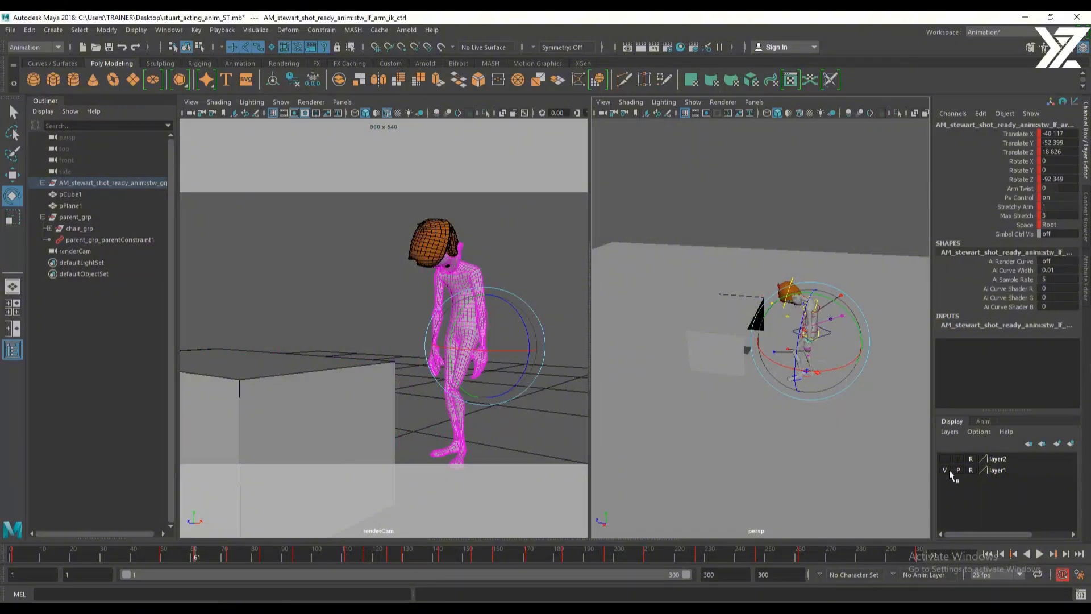
Play the shot from the first frame in an enlarged renderCam view, and scrub back through the earlier poses to check the timing
click(995, 554)
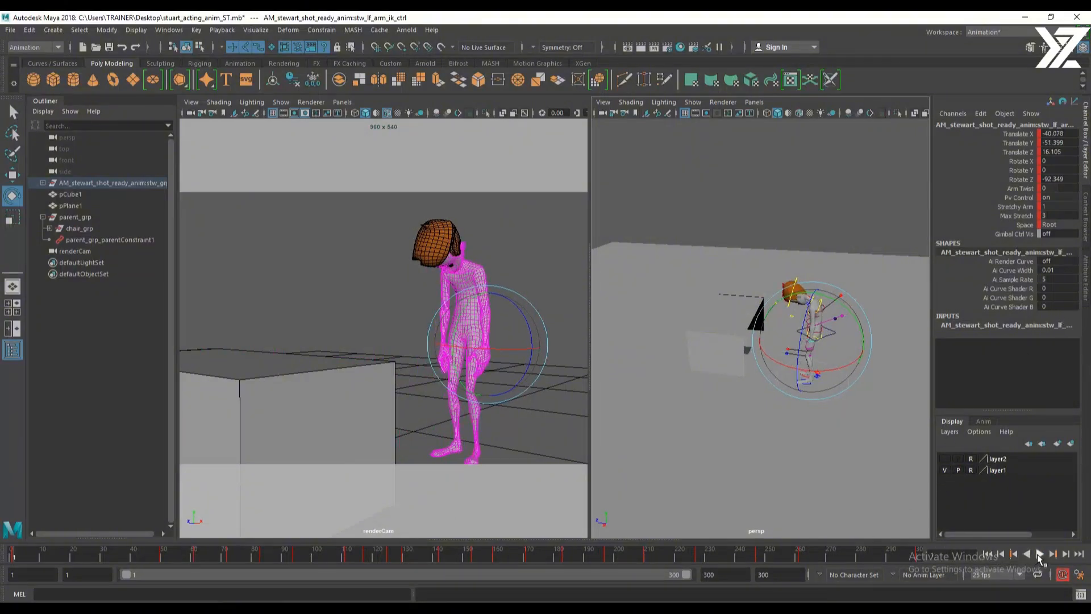
click(365, 241)
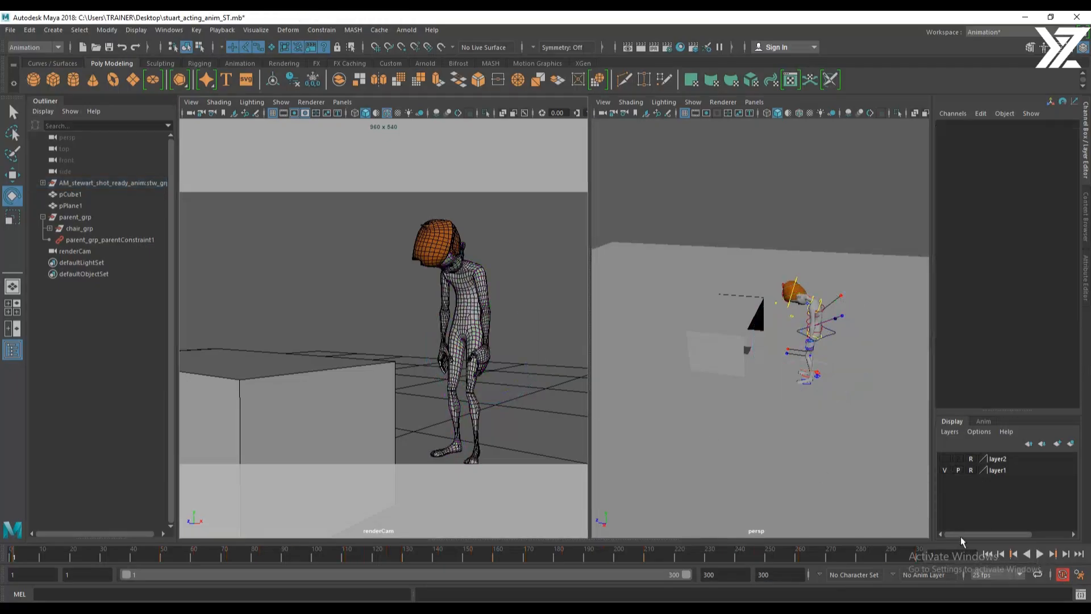
key(space)
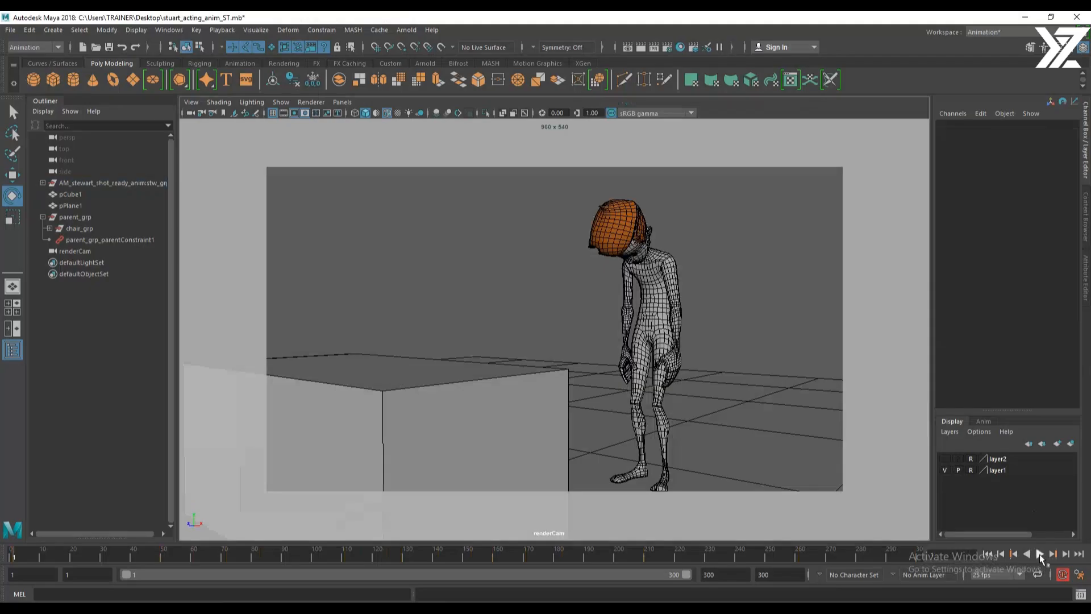
click(1039, 554)
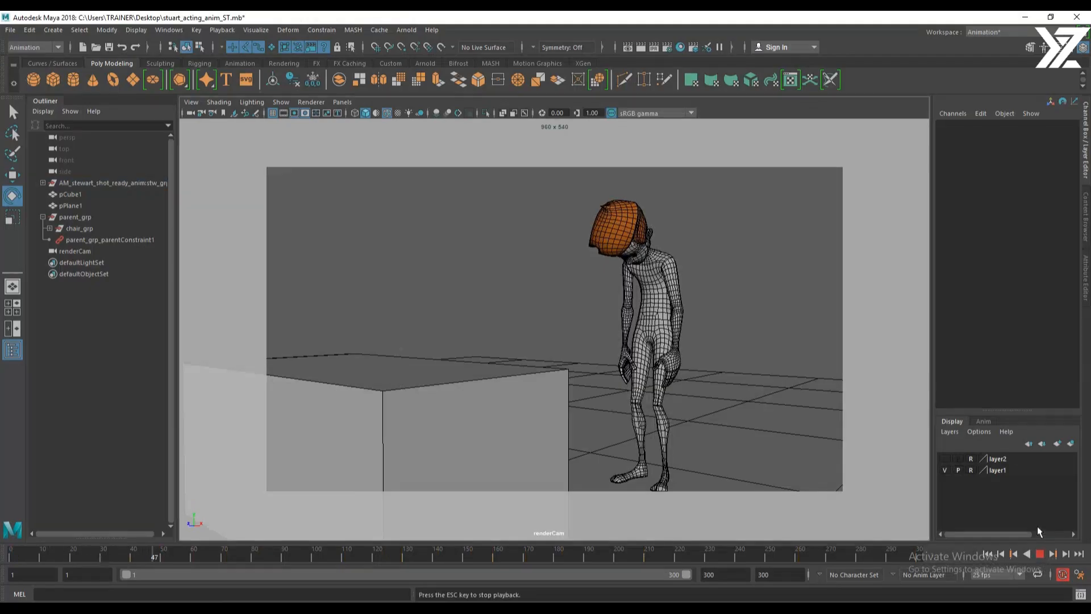
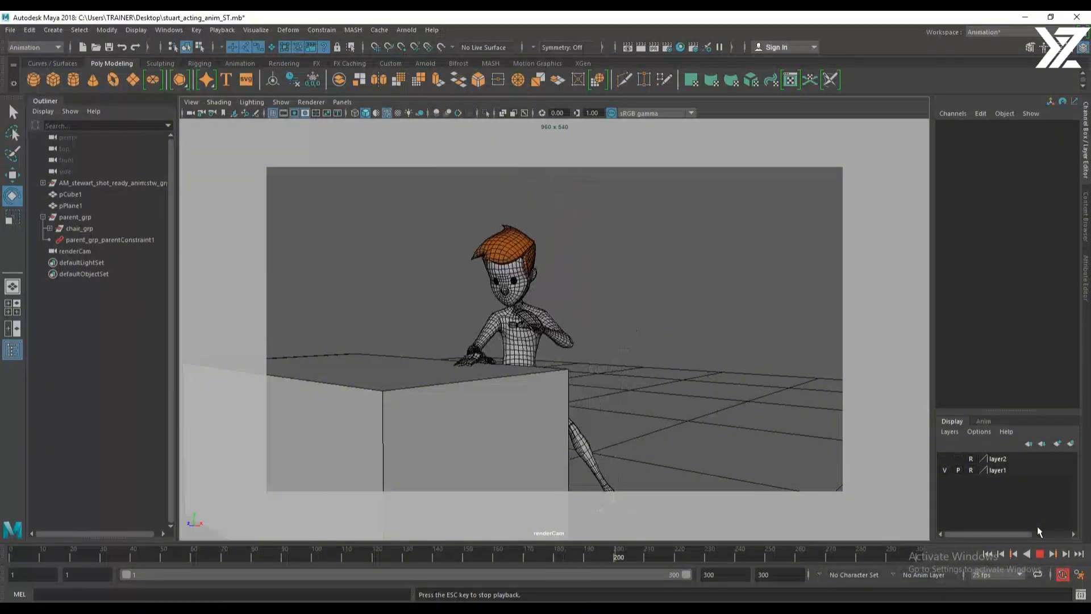
click(1041, 554)
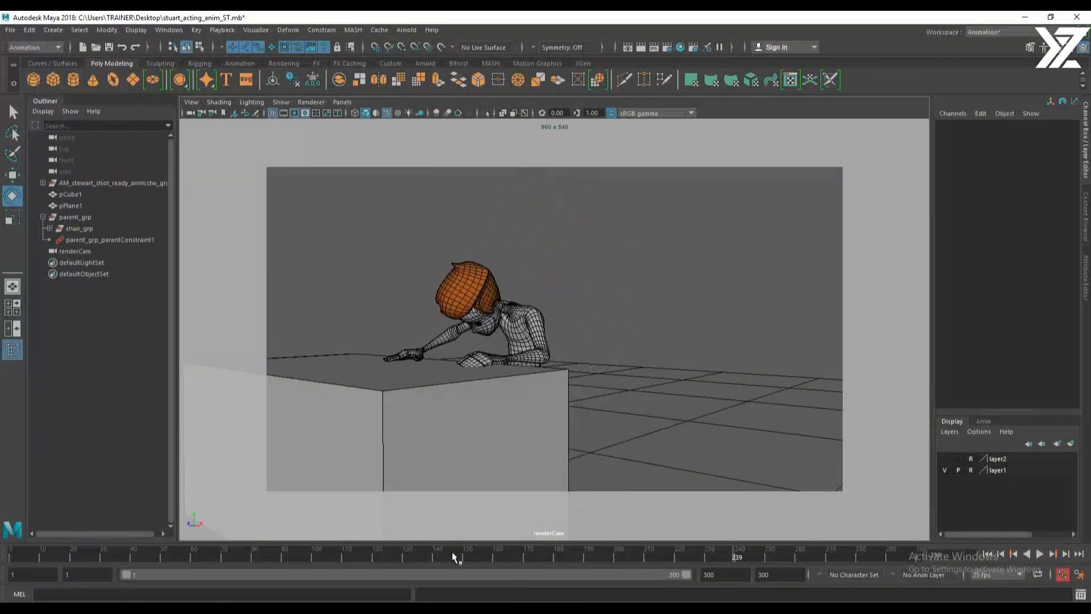
drag(453, 553, 247, 562)
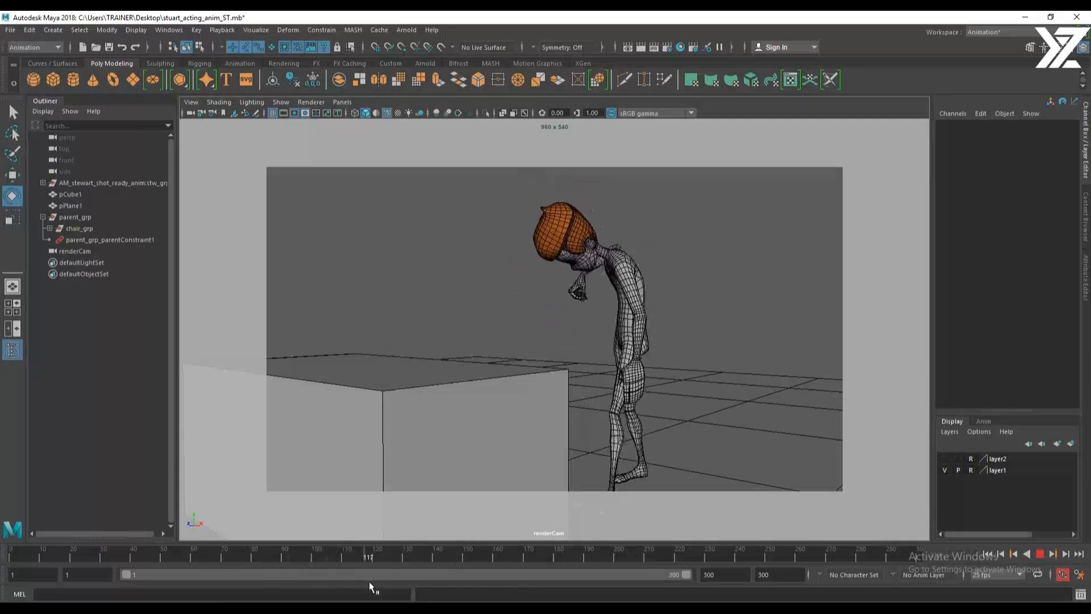
drag(370, 584, 326, 592)
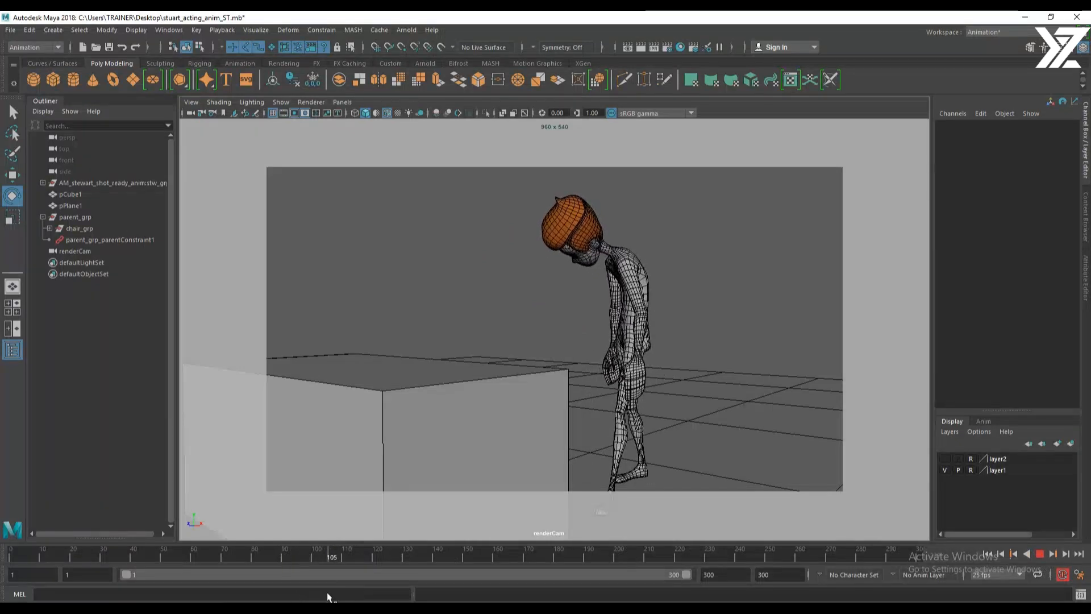
key(space)
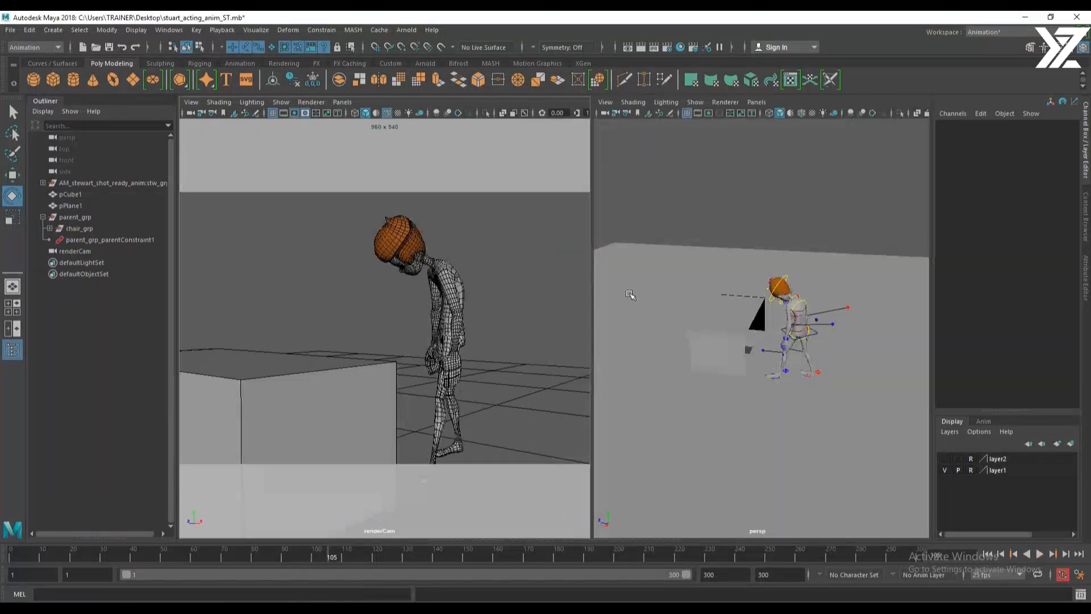
Select all of Stewart's rig controls and key the full pose at frame 153
drag(696, 228, 871, 465)
drag(302, 558, 475, 563)
key(s)
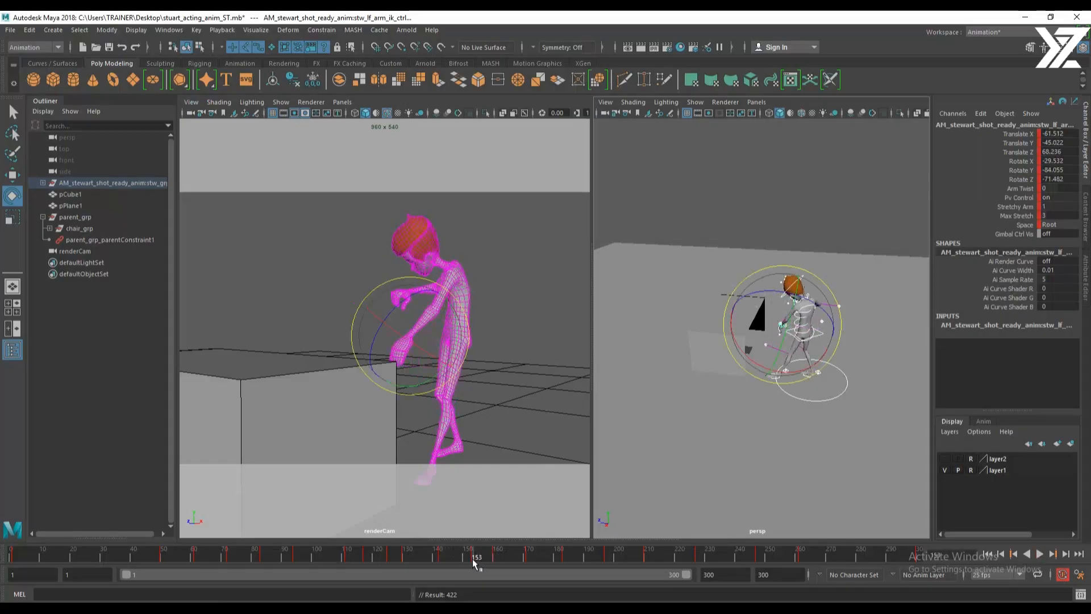
alt+drag(466, 477, 434, 415)
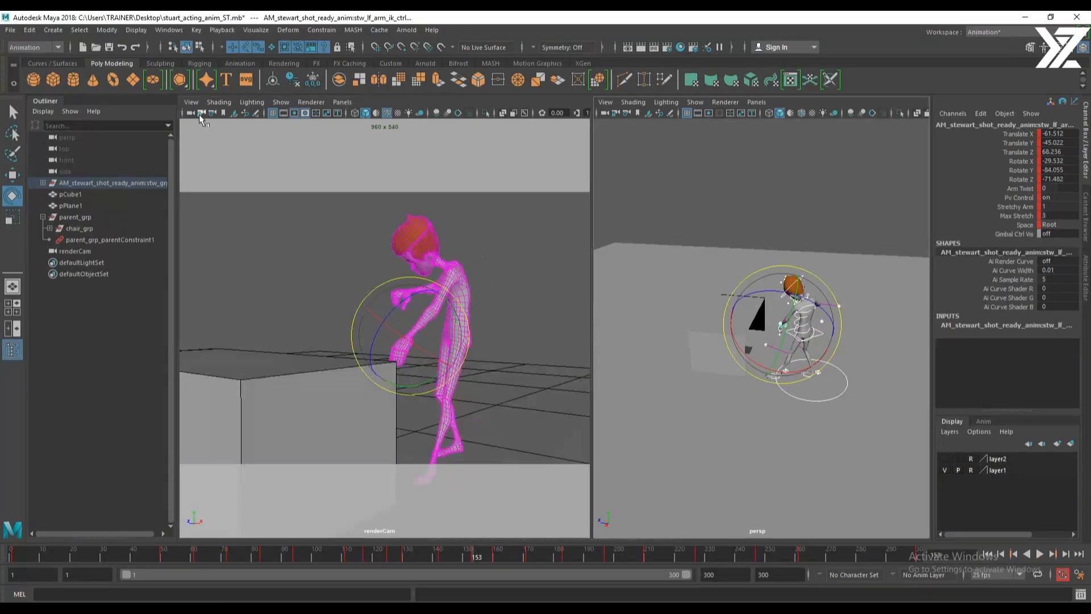
mouse_move(757, 405)
alt+mouse_down()
mouse_move(705, 412)
mouse_move(745, 400)
alt+mouse_up()
scroll(745, 403, up, 4)
alt+middle_drag(748, 413, 807, 405)
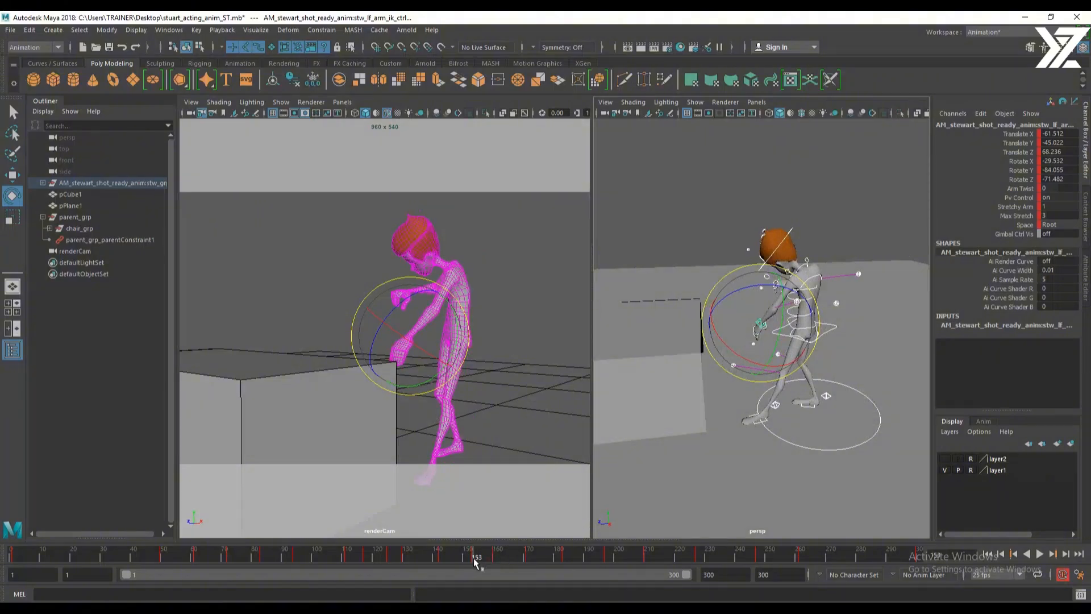
Shift the block of character keys from frame 160 onward later in the timeline to start at frame 179
click(497, 559)
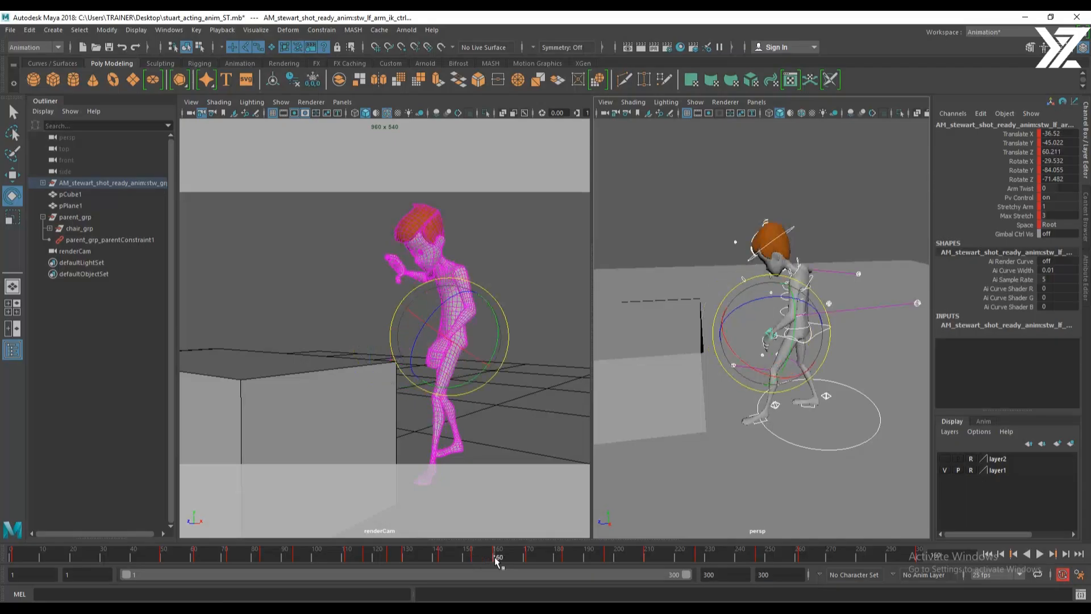
click(474, 559)
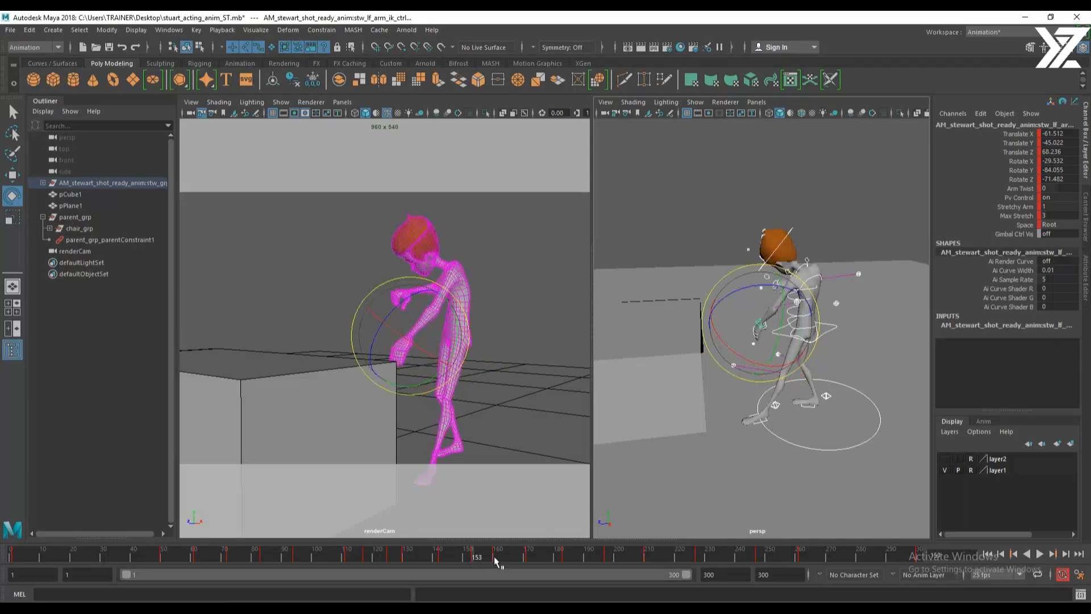
click(496, 560)
click(474, 560)
shift+drag(494, 556, 803, 555)
drag(650, 558, 691, 560)
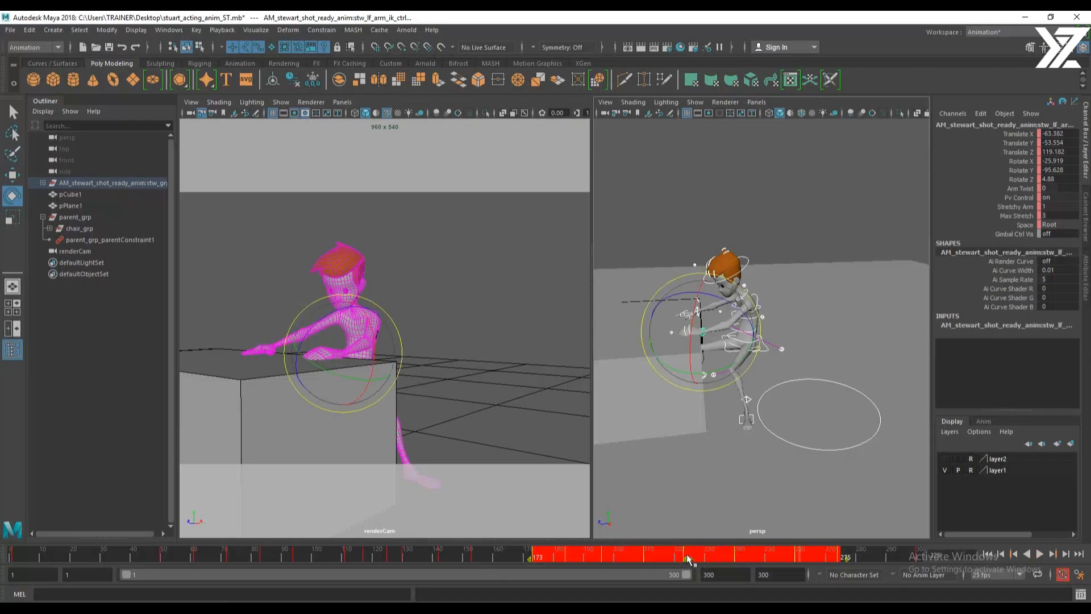
drag(691, 560, 712, 561)
Pull the shifted block of keys back slightly and key the frame 153 pose as a hold at frame 163
mouse_move(502, 557)
mouse_down()
mouse_move(483, 559)
mouse_move(866, 555)
mouse_up()
key(s)
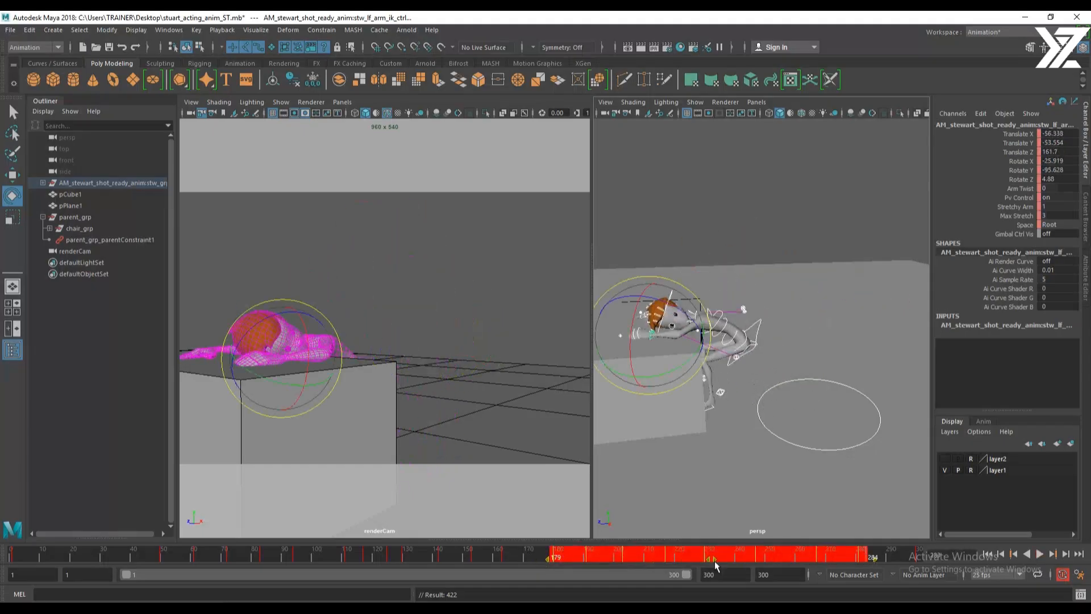
drag(710, 560, 687, 559)
mouse_move(479, 554)
mouse_down()
mouse_move(418, 558)
mouse_move(555, 557)
mouse_move(458, 558)
mouse_move(473, 559)
mouse_up()
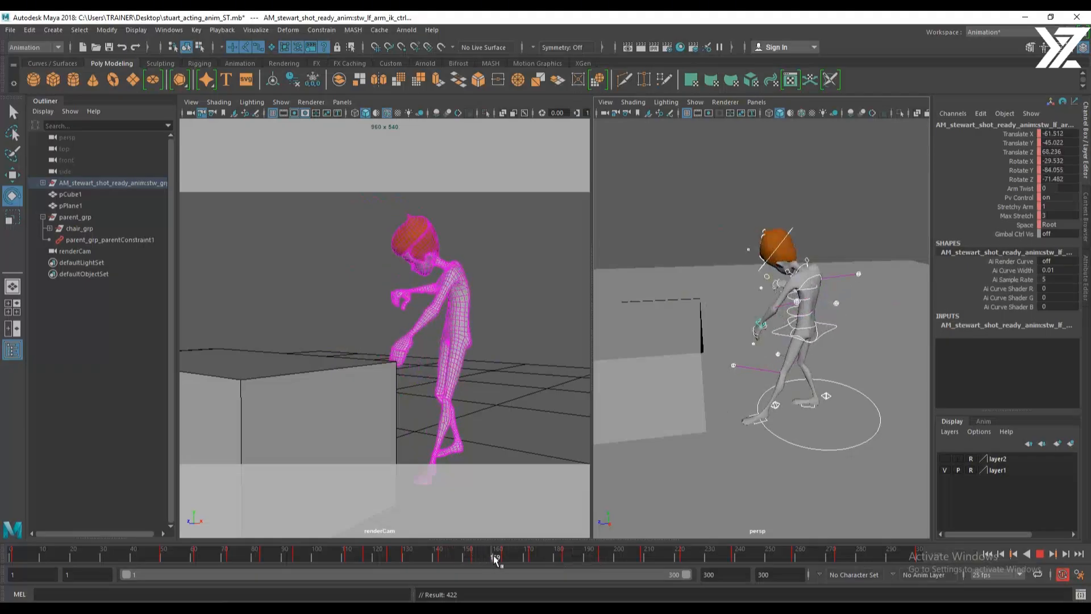
Pose the COG control at frame 163 to Translate Y -6.344, Z 22.105 and Rotate 10.373, 0.989, 0.225
alt+drag(515, 294, 346, 341)
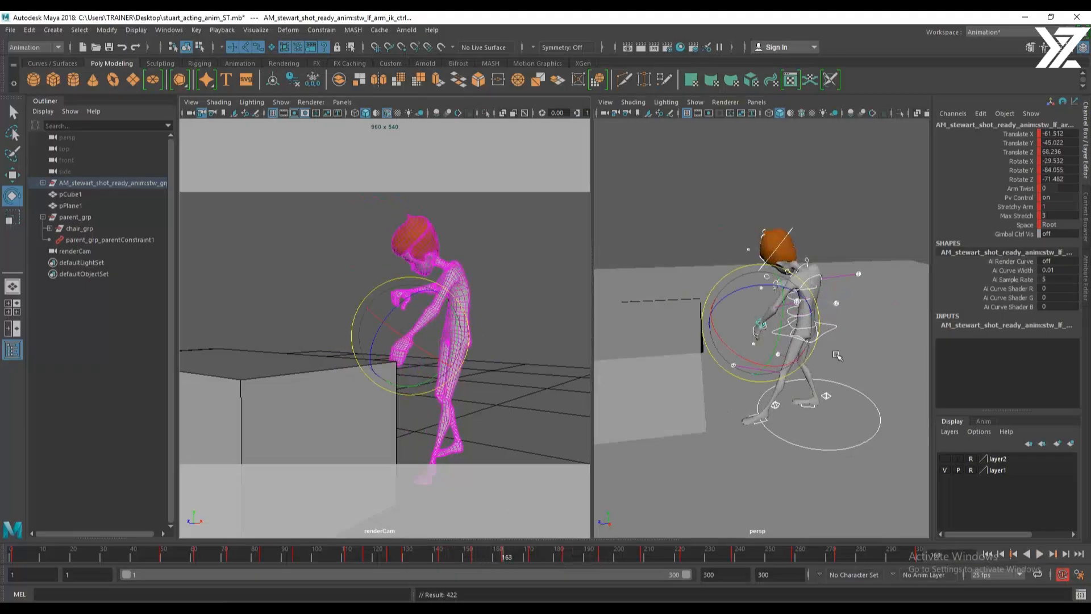
alt+drag(833, 351, 819, 401)
scroll(802, 372, up, 5)
scroll(764, 389, down, 4)
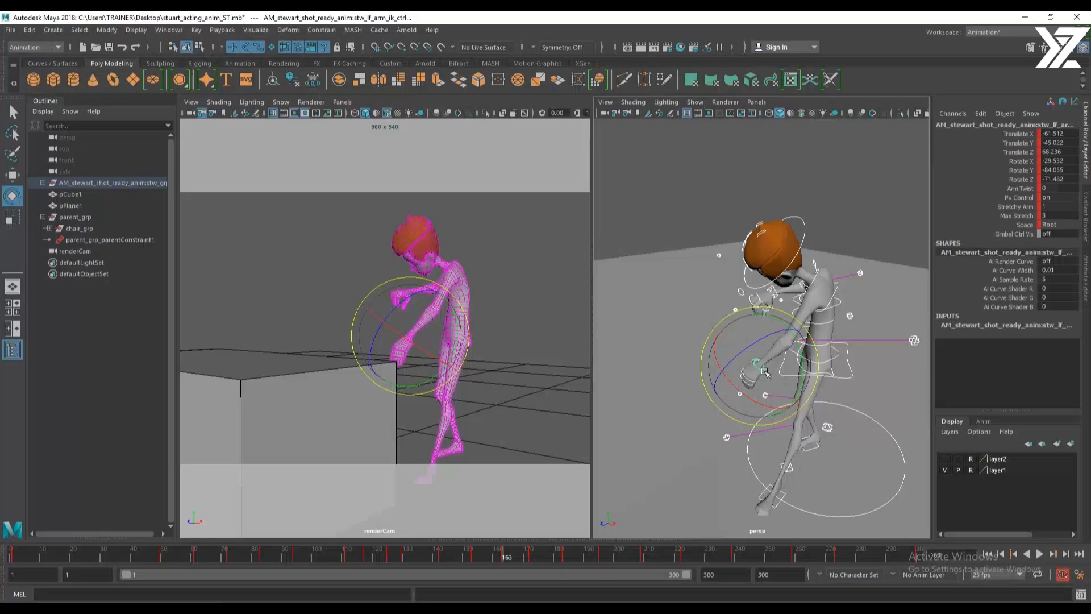
scroll(796, 398, up, 4)
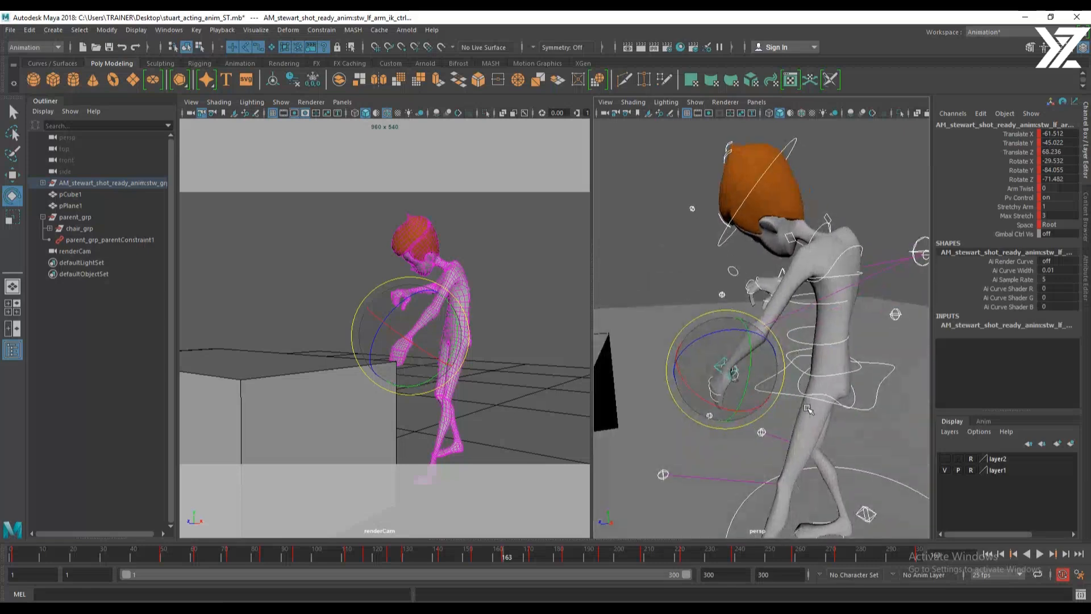
scroll(808, 409, down, 4)
alt+drag(806, 406, 733, 375)
scroll(739, 379, up, 3)
alt+middle_drag(759, 389, 774, 393)
click(824, 353)
scroll(824, 373, down, 3)
alt+drag(823, 373, 791, 369)
key(w)
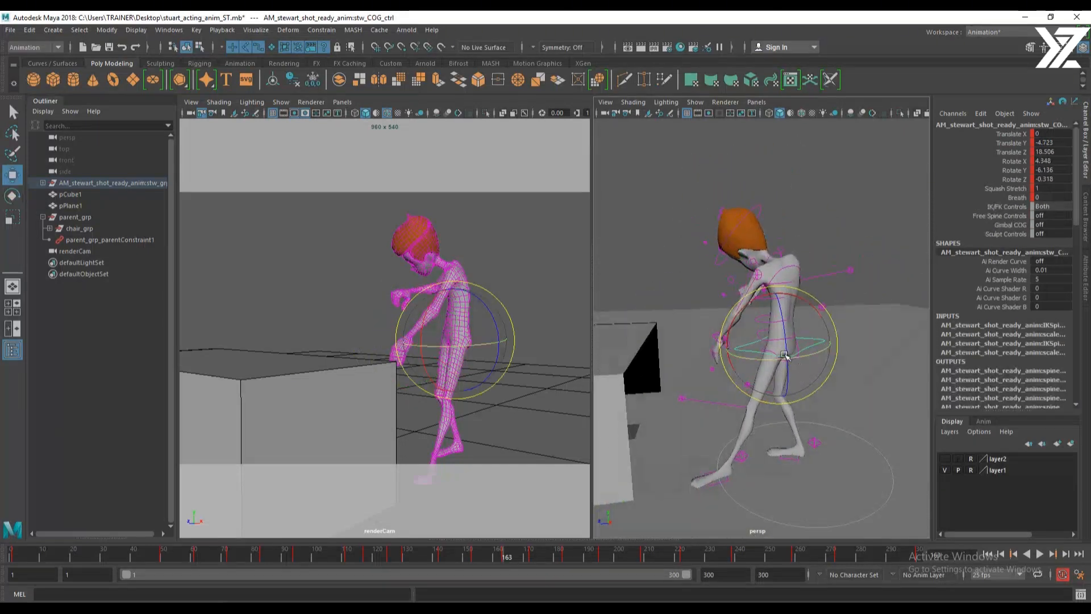
drag(742, 312, 738, 316)
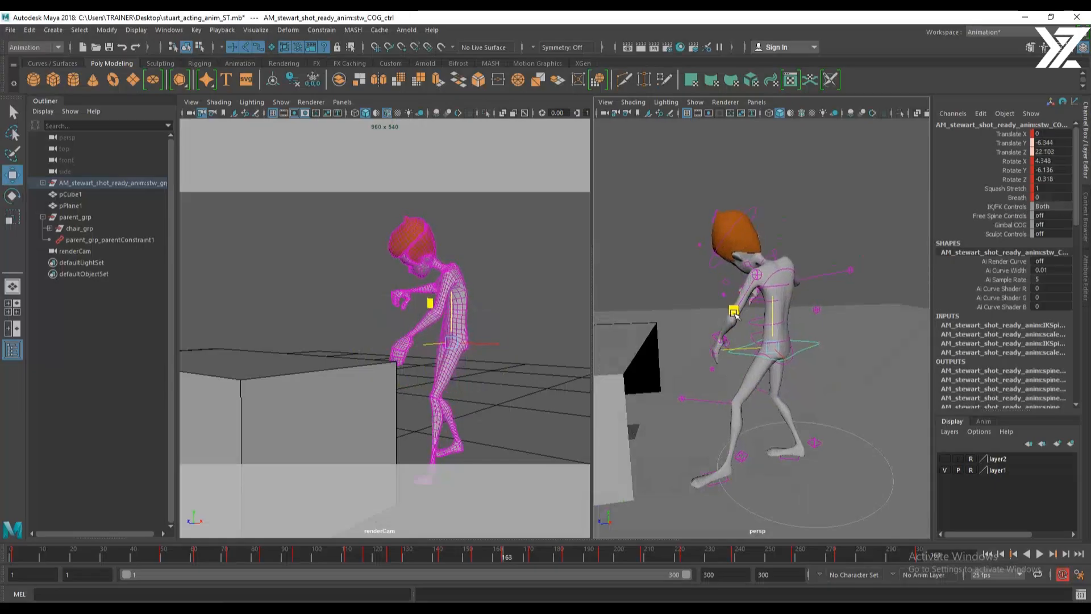
key(e)
drag(766, 364, 770, 365)
Rotate the spine shoulder control at frame 163 to bend the upper body further forward
click(782, 277)
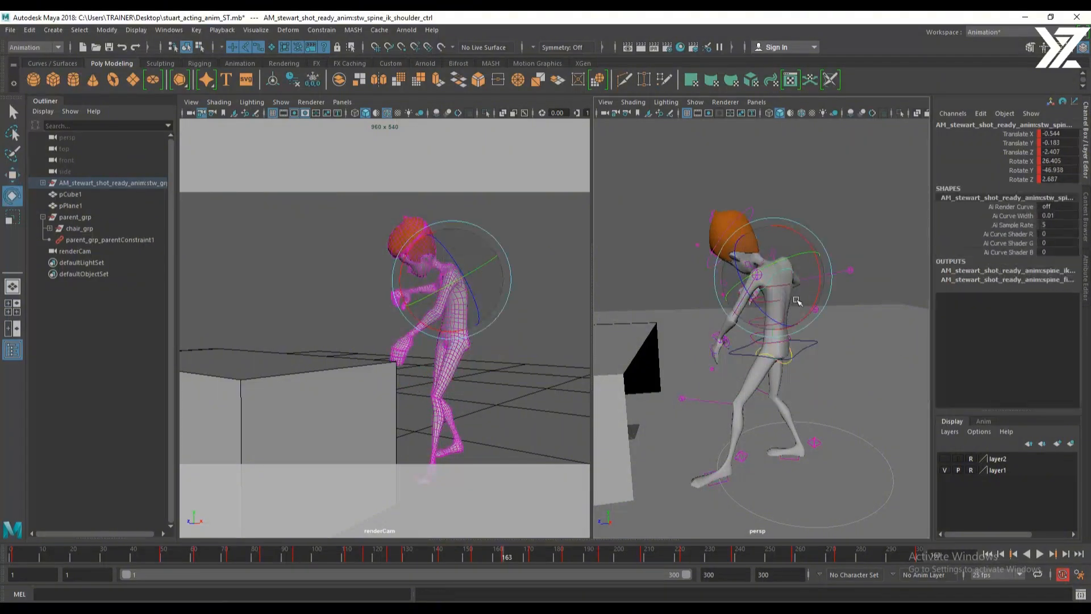
drag(797, 301, 797, 304)
click(811, 344)
key(w)
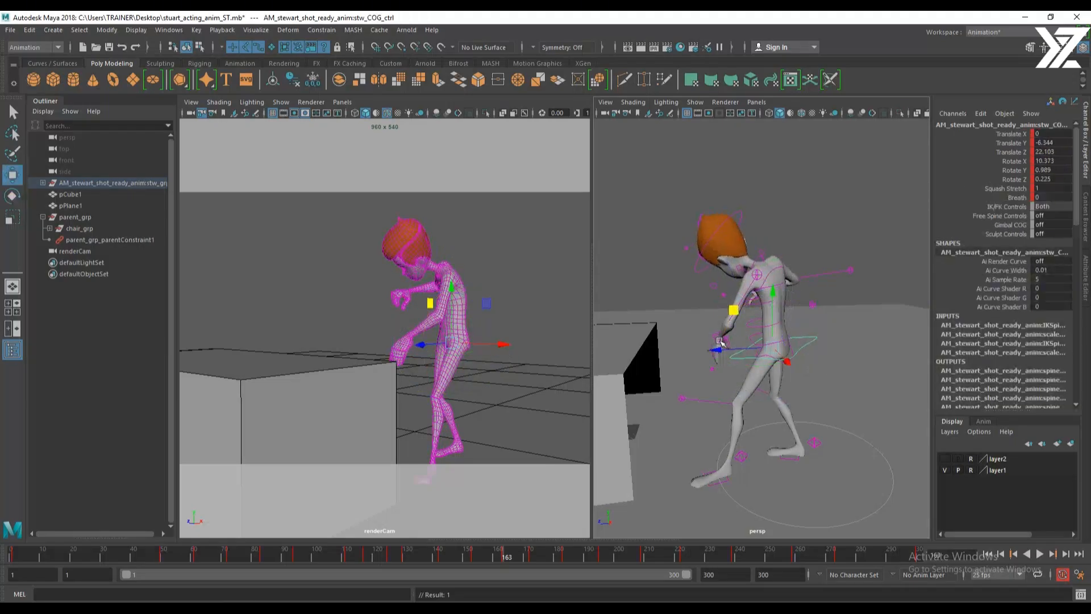
Pose the left arm IK control at frame 163 to Translate -43.808, -55.629, 61.519 and Rotate -7.266, -53.242, -66.554
click(720, 341)
alt+drag(723, 342, 801, 378)
alt+drag(802, 379, 733, 371)
alt+drag(734, 371, 760, 405)
key(e)
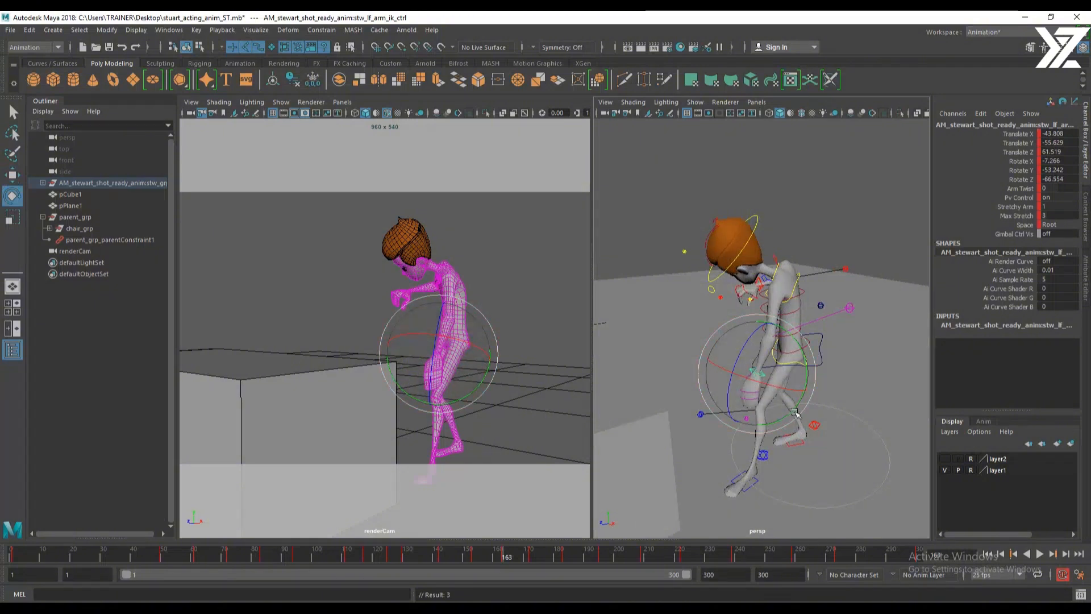
alt+drag(757, 405, 762, 430)
Reposition the left elbow pole vector control and lower the right one to Translate Y -25.743 at frame 163
key(w)
click(745, 429)
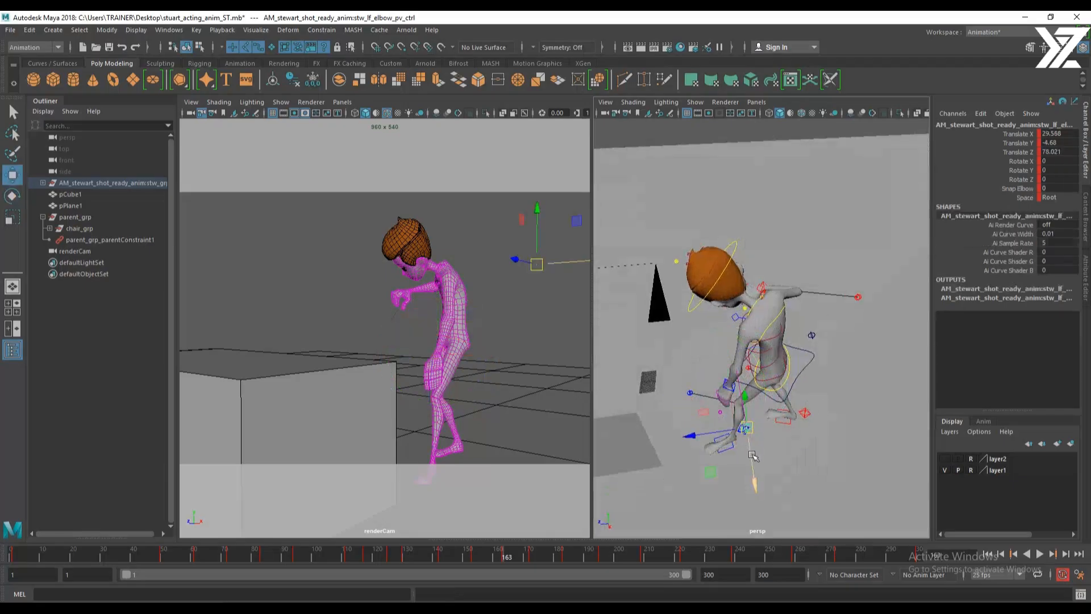
drag(711, 472, 658, 359)
click(813, 308)
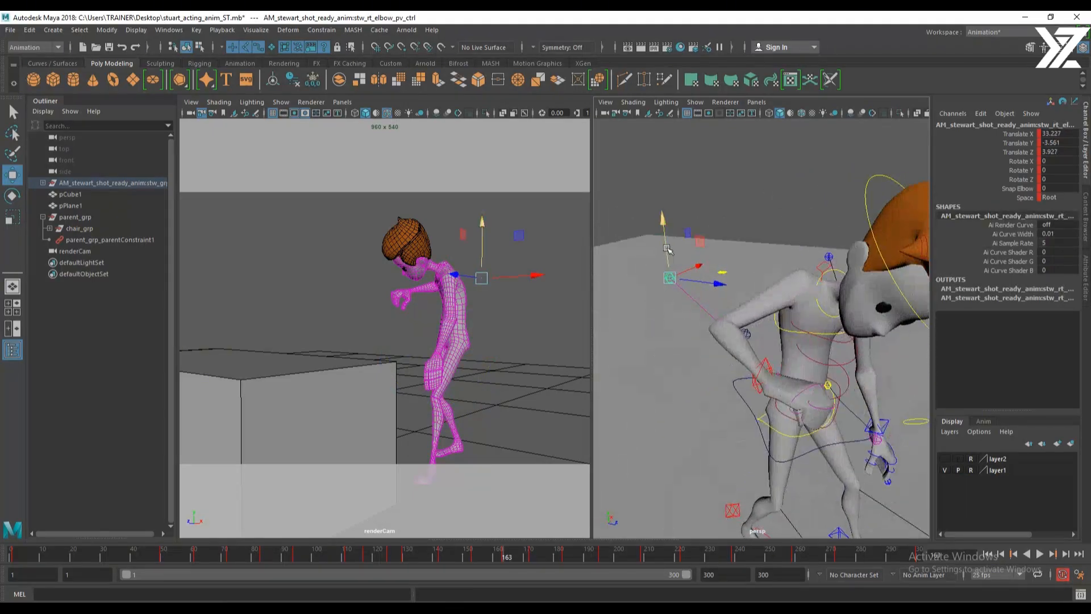
drag(667, 248, 684, 311)
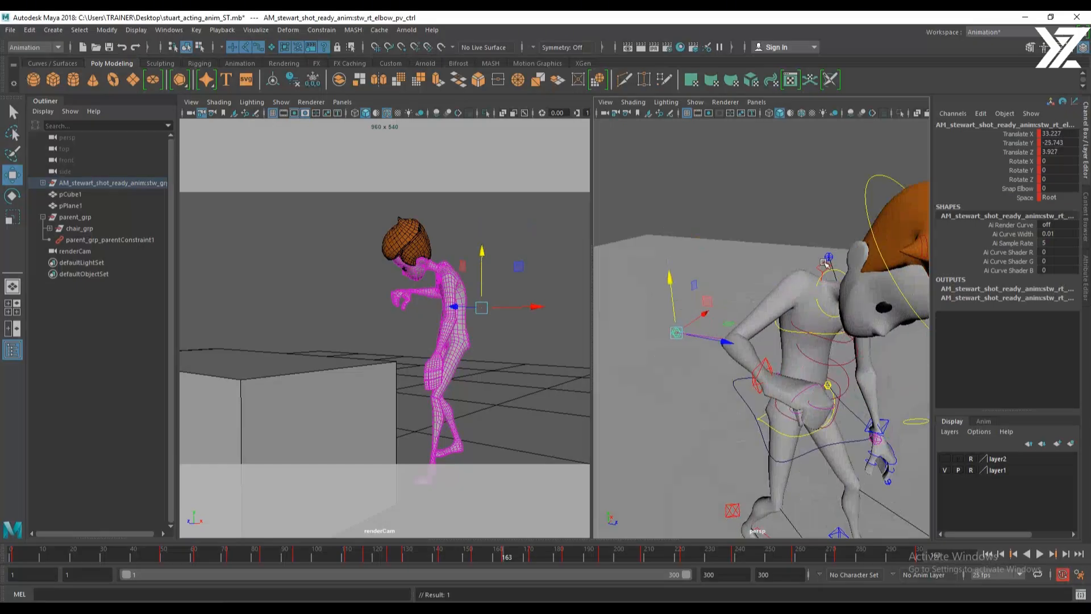
Rotate the right clavicle control at frame 163 to adjust the right shoulder
click(827, 260)
key(e)
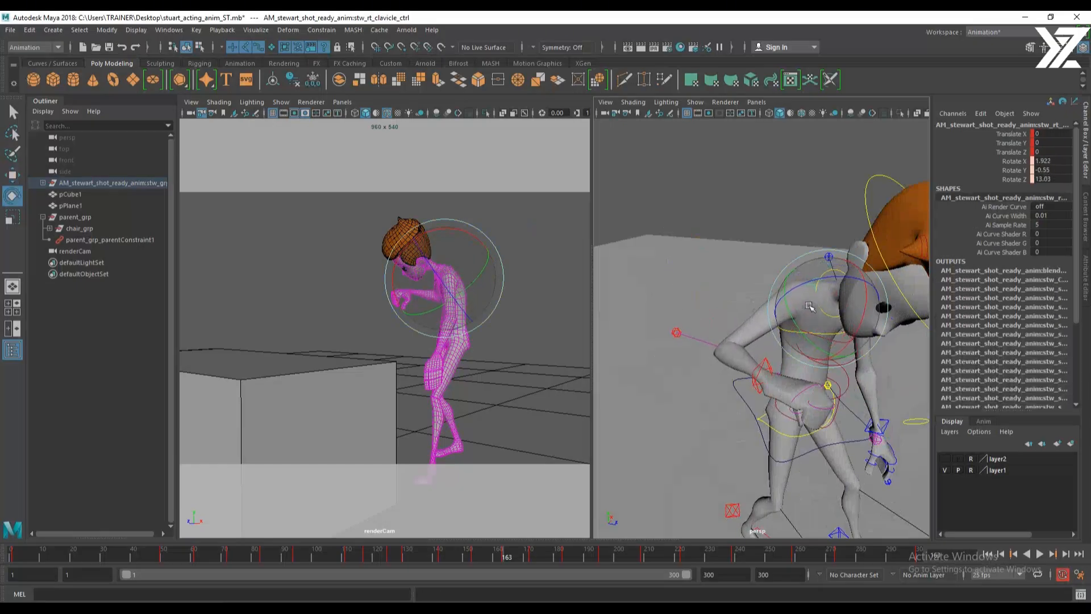
At frame 163, rotate the right clavicle control to about 5.6, -5.3, 13.1 and the head control to about 55.9, -35.4, -14.1
drag(810, 311, 846, 374)
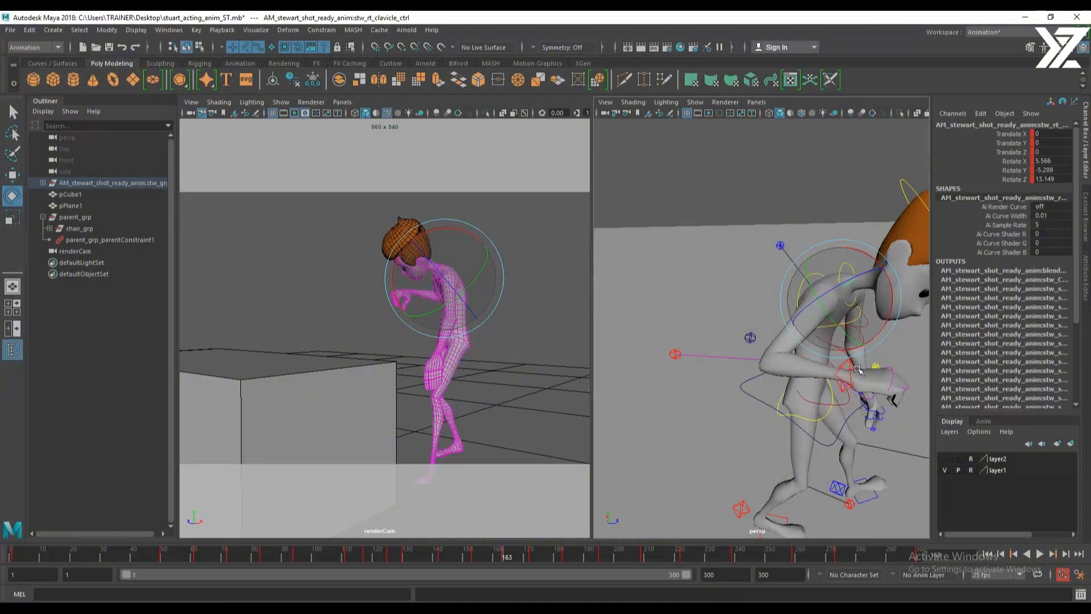
alt+drag(859, 370, 819, 355)
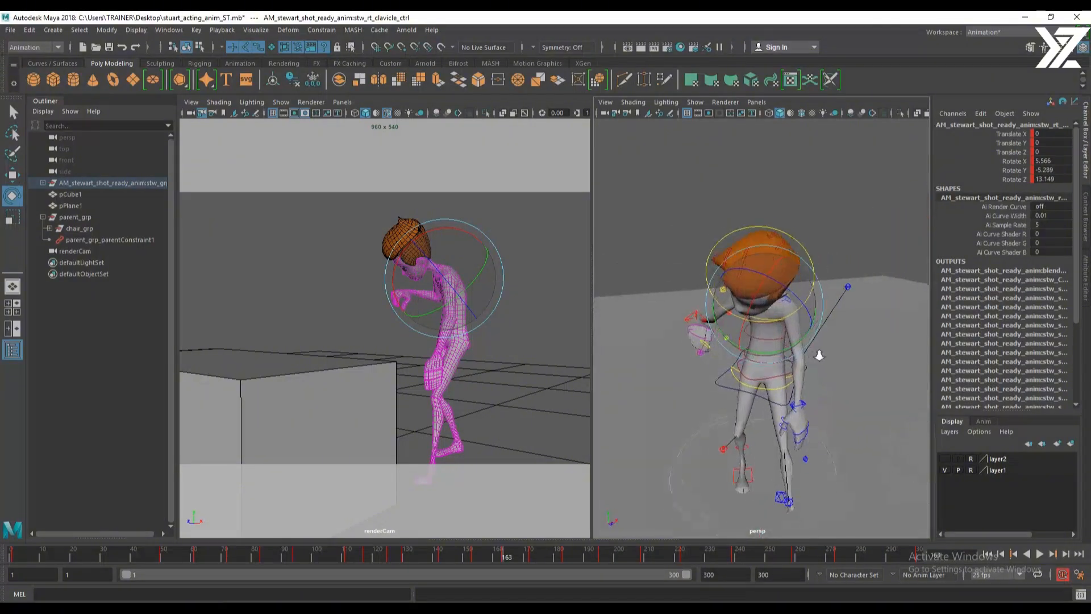
key(w)
click(819, 280)
key(e)
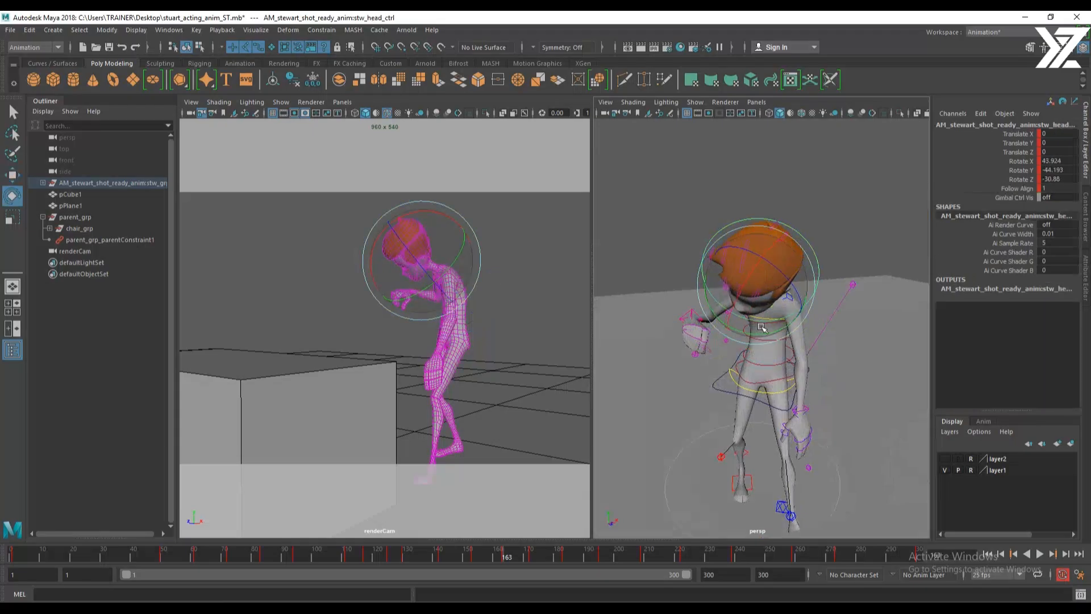
drag(761, 328, 769, 331)
drag(782, 256, 786, 419)
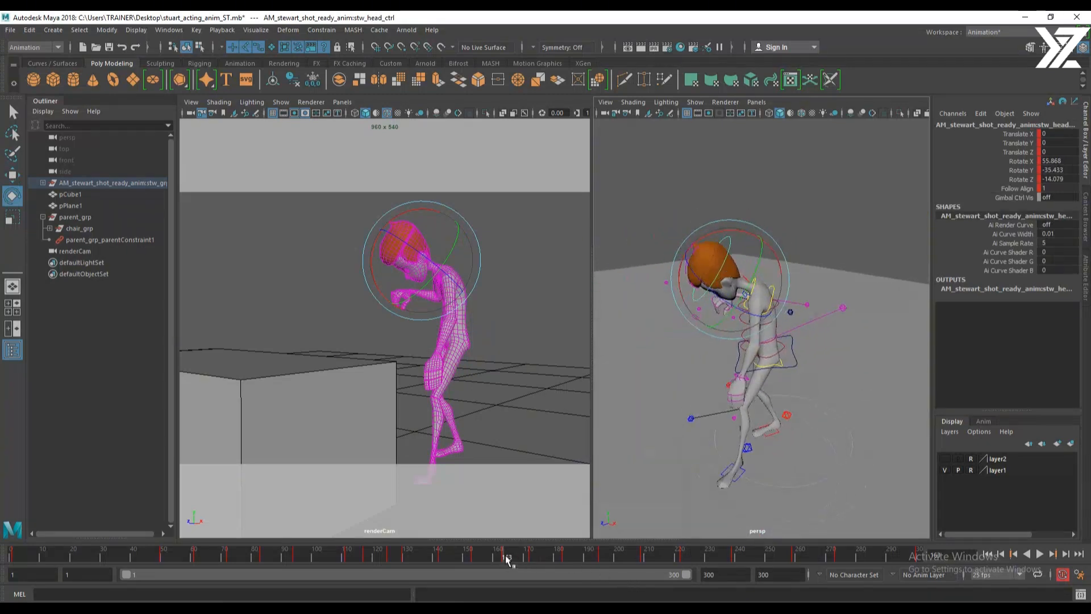
Scrub back through the earlier frames, return to the start of the animation and play the whole shot to review it
drag(490, 557, 222, 569)
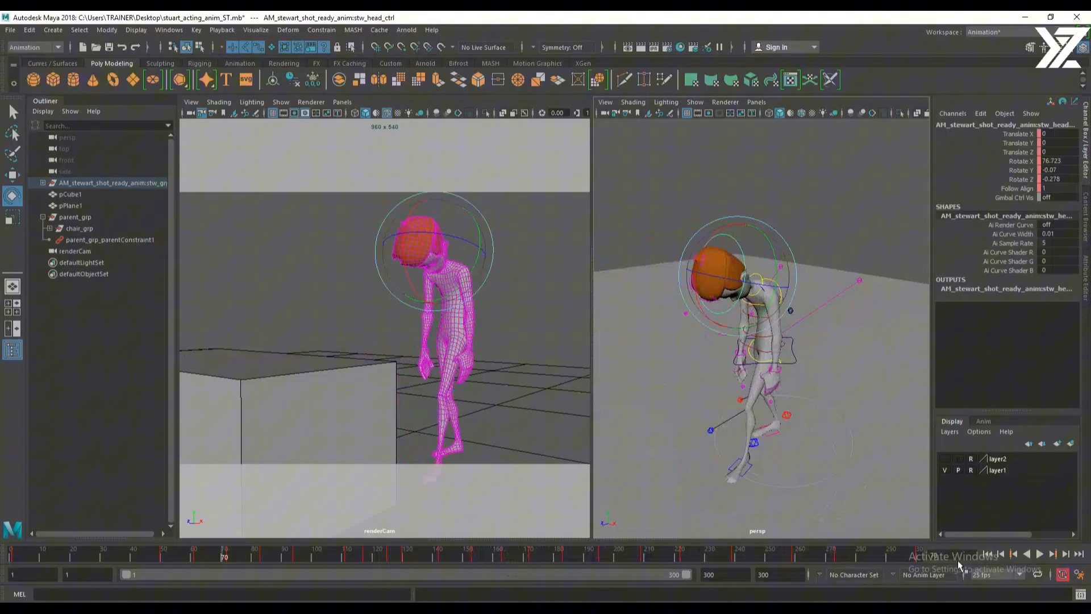
click(989, 554)
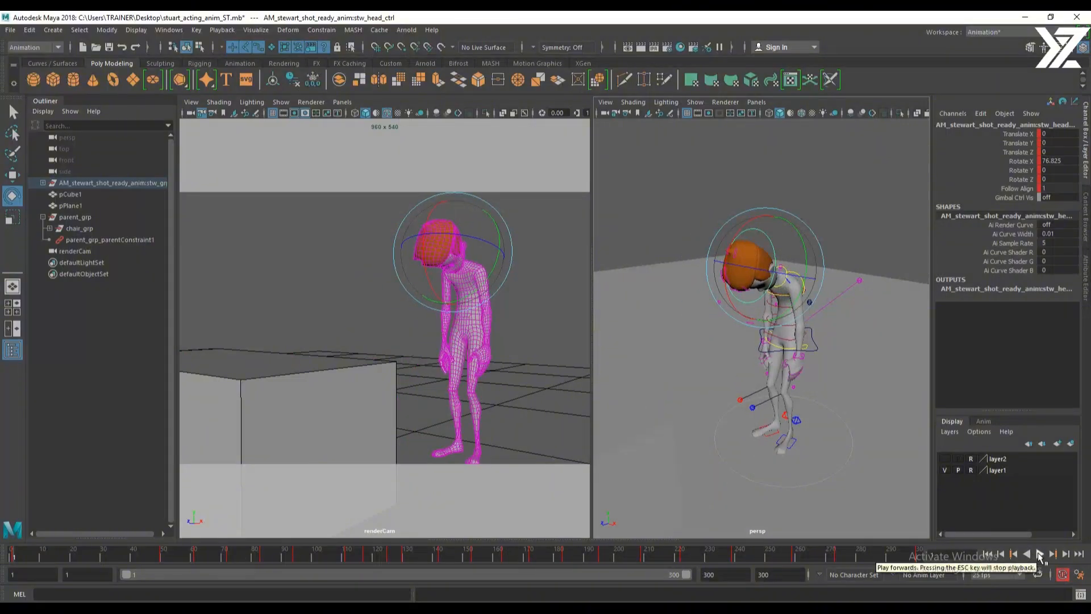
click(1040, 555)
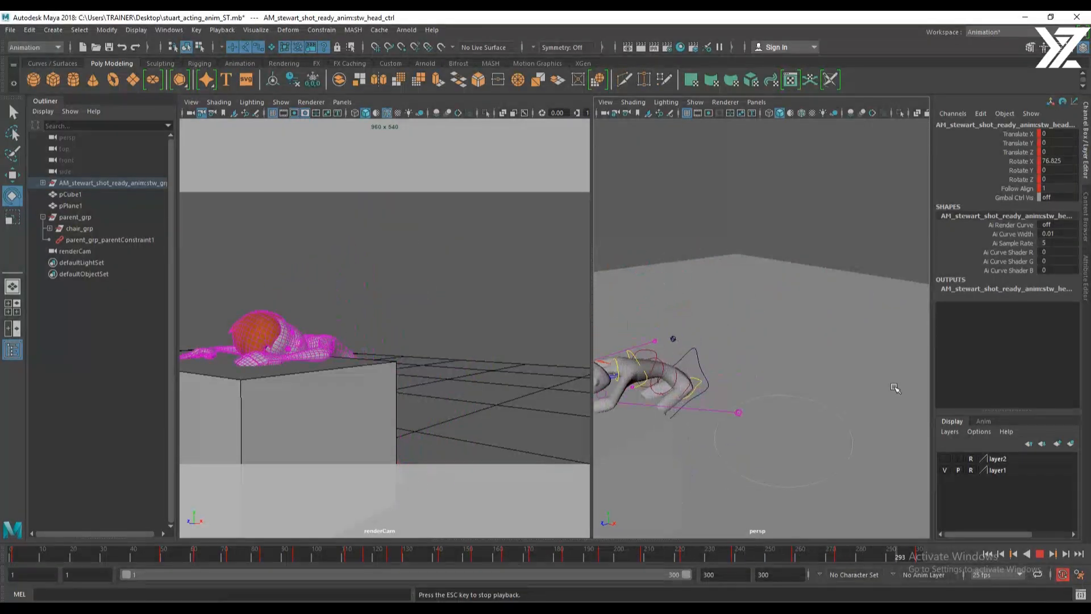
click(1039, 553)
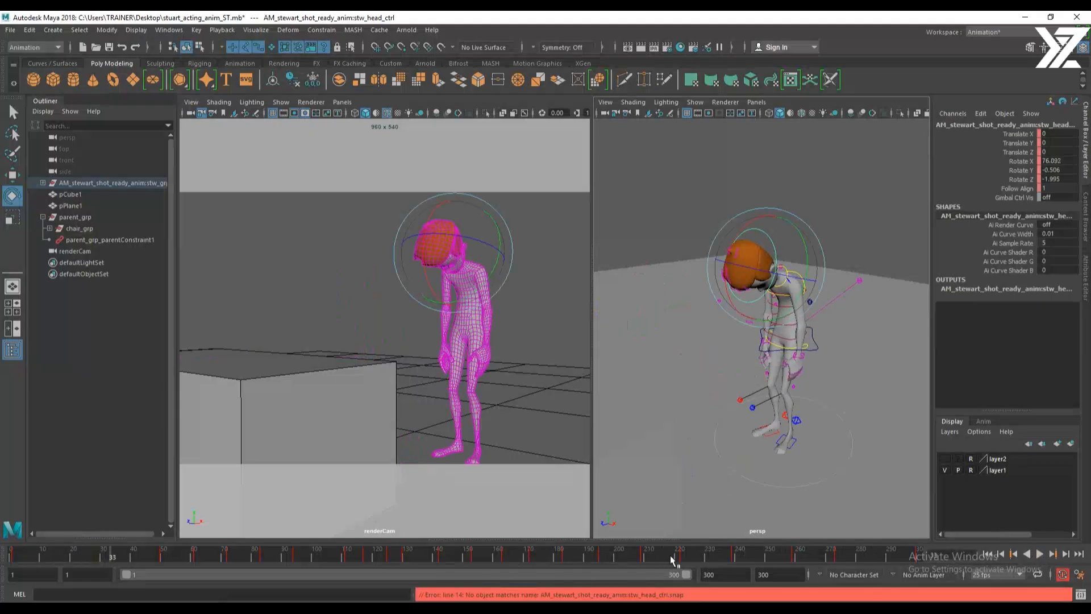
Set a key on all of the character's body controls at frame 230
mouse_move(671, 558)
mouse_down()
mouse_move(543, 558)
mouse_move(761, 559)
mouse_move(633, 559)
mouse_move(708, 561)
mouse_up()
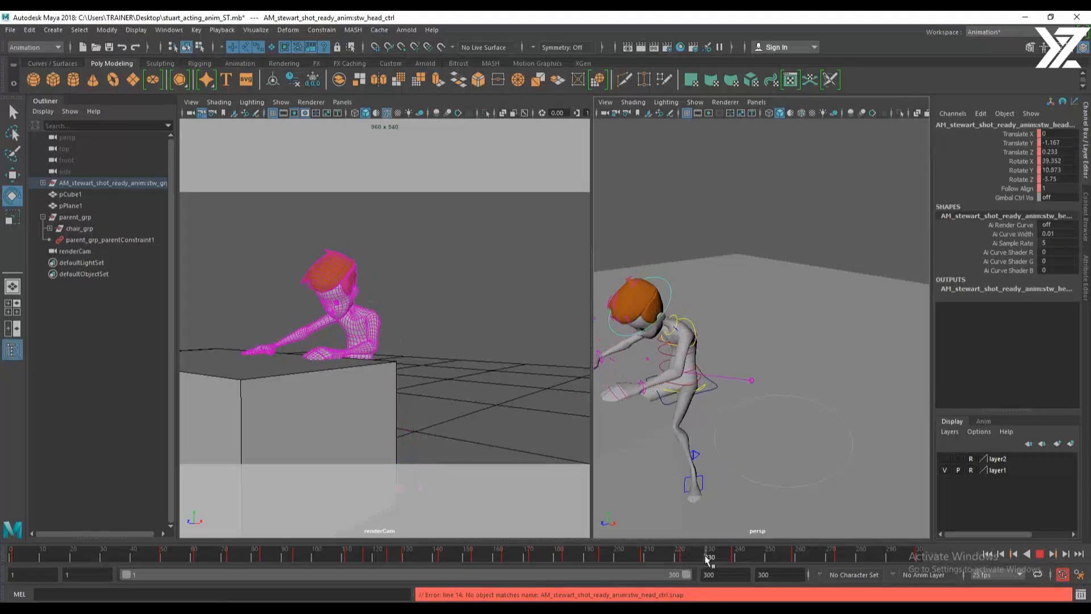
alt+right_drag(788, 409, 740, 411)
alt+drag(740, 411, 711, 413)
drag(623, 229, 859, 477)
key(s)
alt+right_drag(699, 380, 778, 416)
alt+middle_drag(779, 416, 797, 392)
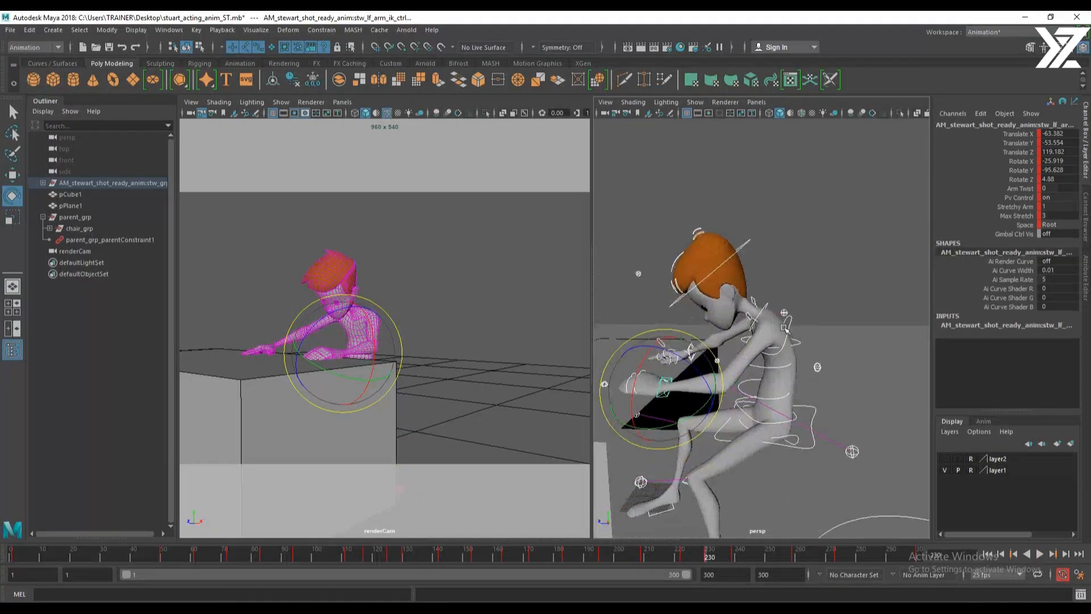
At frame 230, straighten the upper body by rotating the spine shoulder control to about 28.7 in X and the neck to about 1.9
click(791, 328)
drag(793, 310, 800, 285)
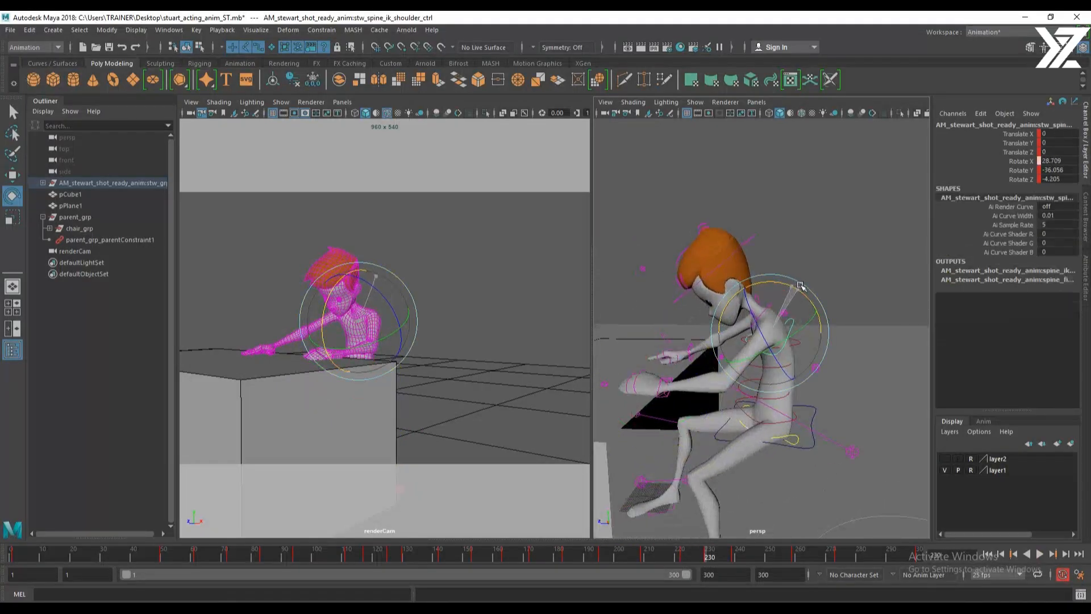
key(w)
click(750, 237)
key(e)
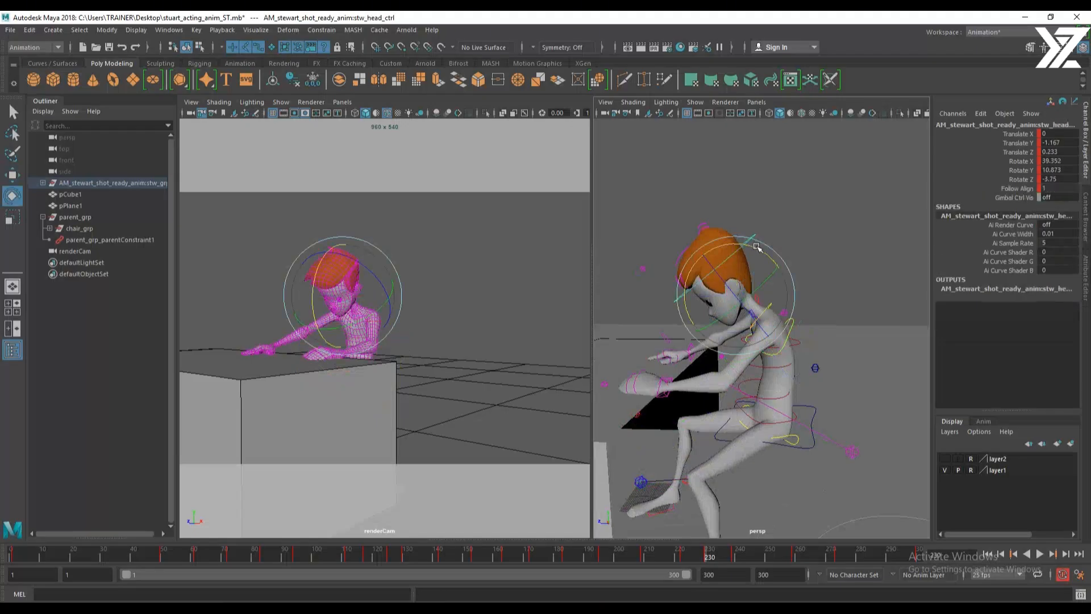
click(775, 313)
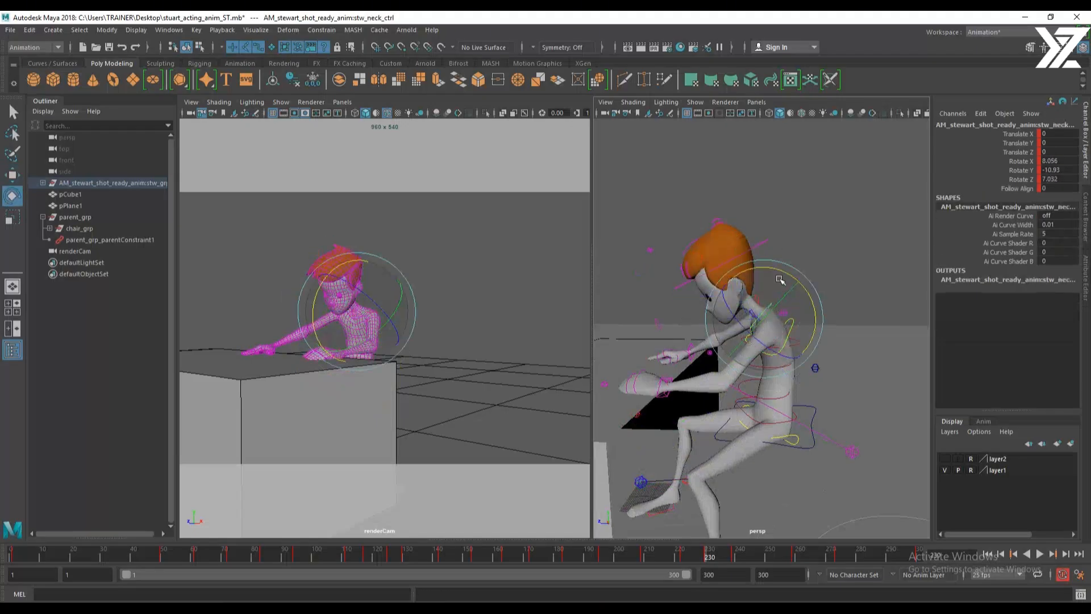
drag(779, 287, 789, 271)
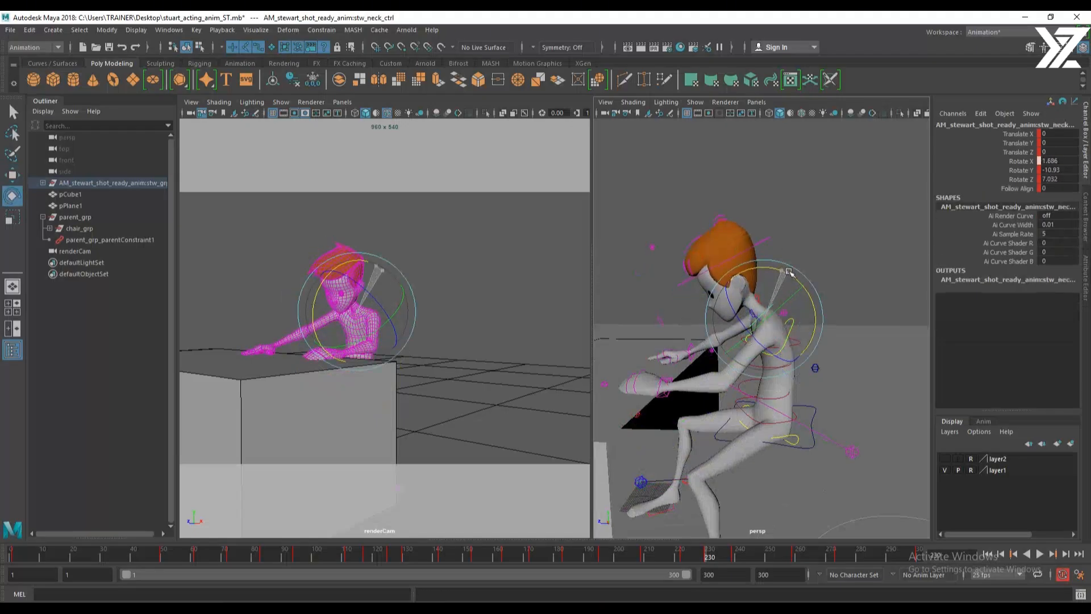
Move the right elbow pole vector control at frame 230 to about X -49.4, Y -46, Z 89.3
click(853, 452)
alt+drag(853, 452, 770, 476)
key(w)
drag(810, 425, 855, 330)
click(892, 321)
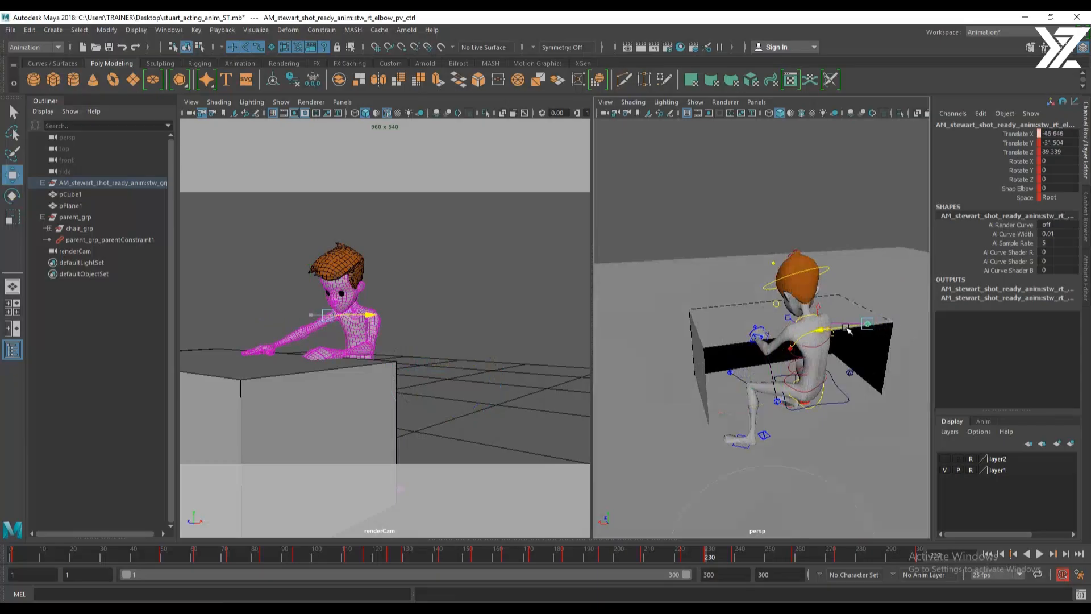
mouse_move(883, 296)
mouse_down()
mouse_move(874, 327)
mouse_move(873, 314)
mouse_up()
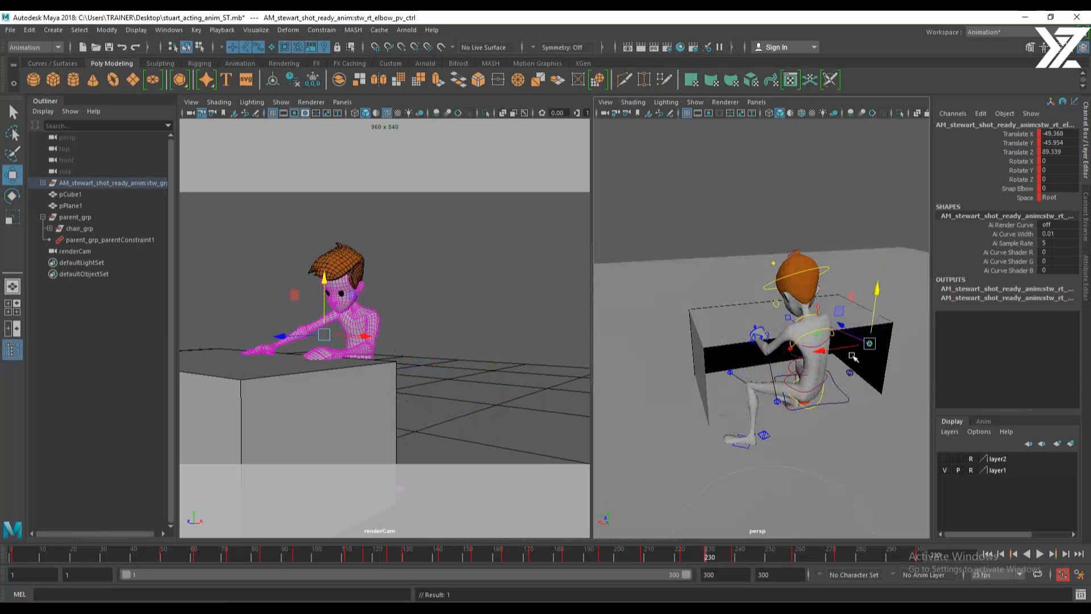
At frame 230, rotate the right clavicle control to about -14, -32, 7 and lift the head control to about 7.5, 7.3, 5.4
alt+drag(853, 356, 715, 363)
click(705, 339)
key(e)
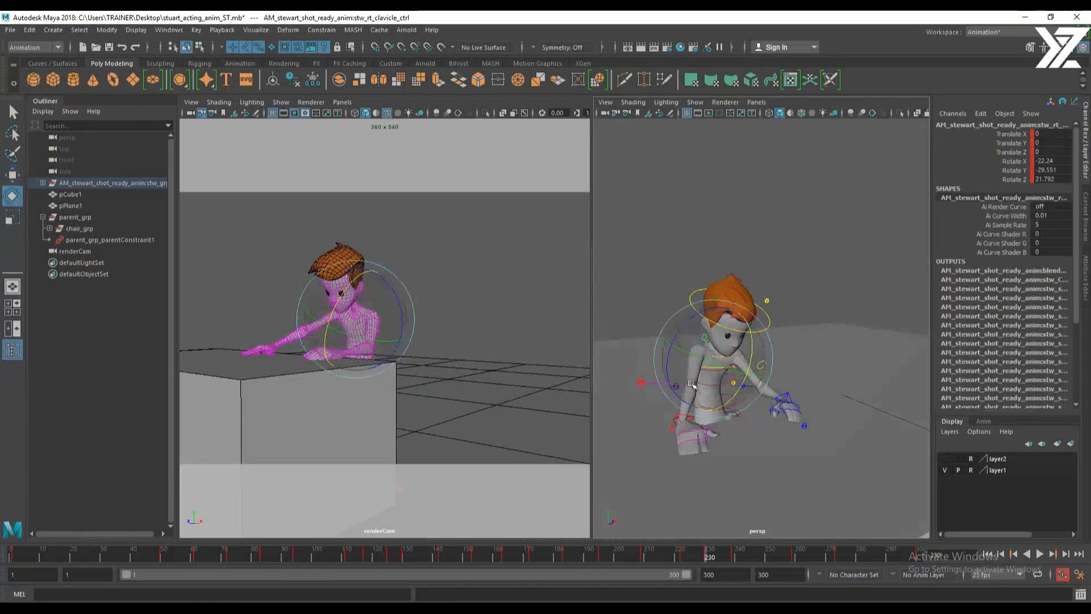
key(alt+v)
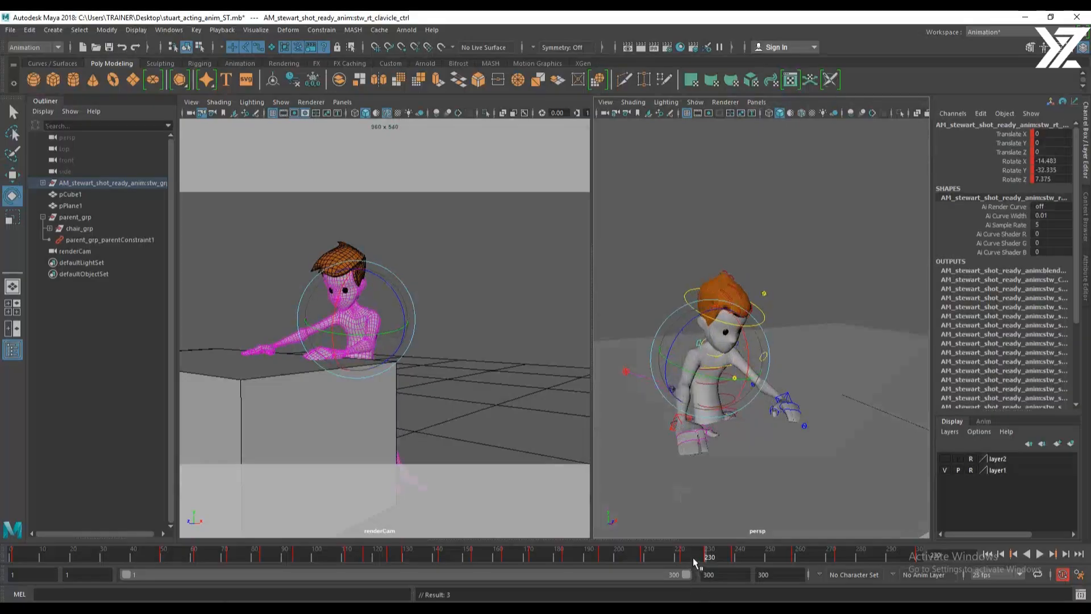
mouse_move(718, 559)
mouse_down()
mouse_move(734, 559)
mouse_move(625, 567)
mouse_move(727, 567)
mouse_move(674, 569)
mouse_move(724, 577)
mouse_move(698, 580)
mouse_move(707, 574)
mouse_up()
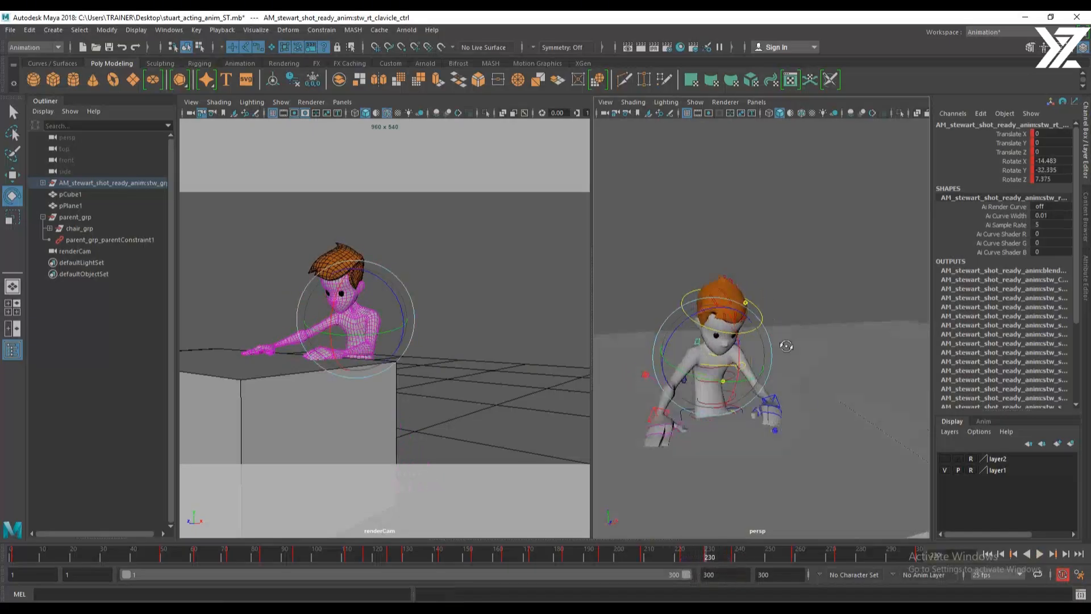
click(744, 323)
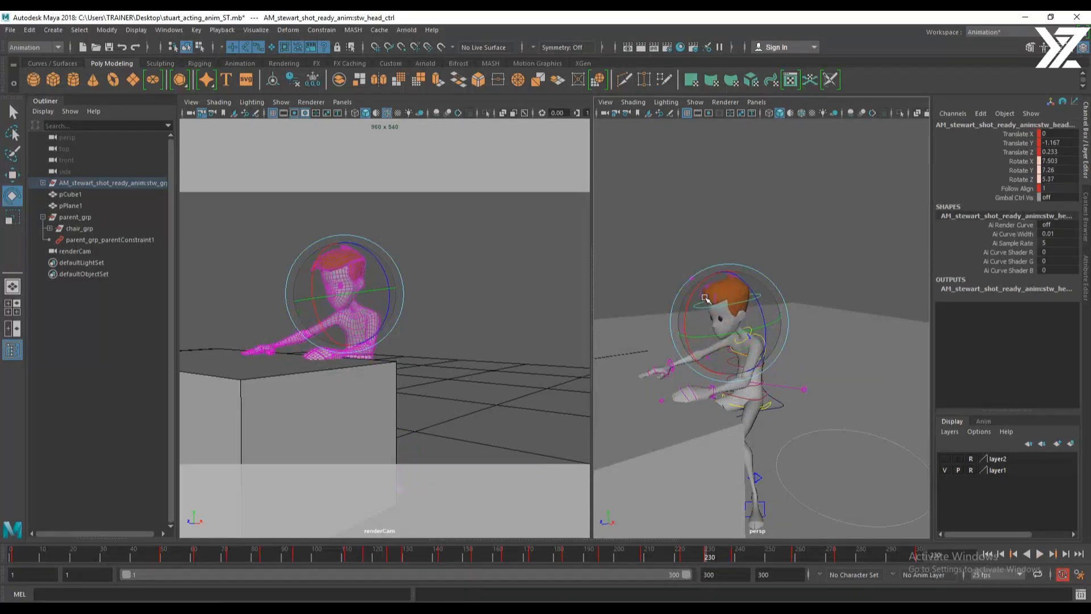
Set a key on all of the character's body controls at frame 249
drag(702, 564, 738, 563)
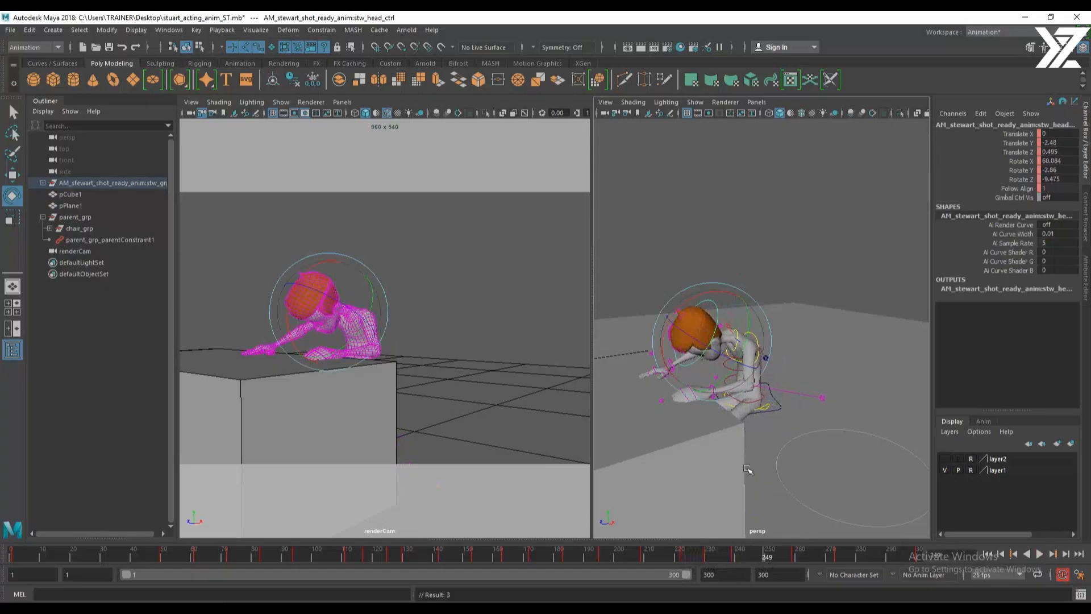
alt+drag(800, 391, 713, 389)
key(w)
drag(653, 248, 858, 475)
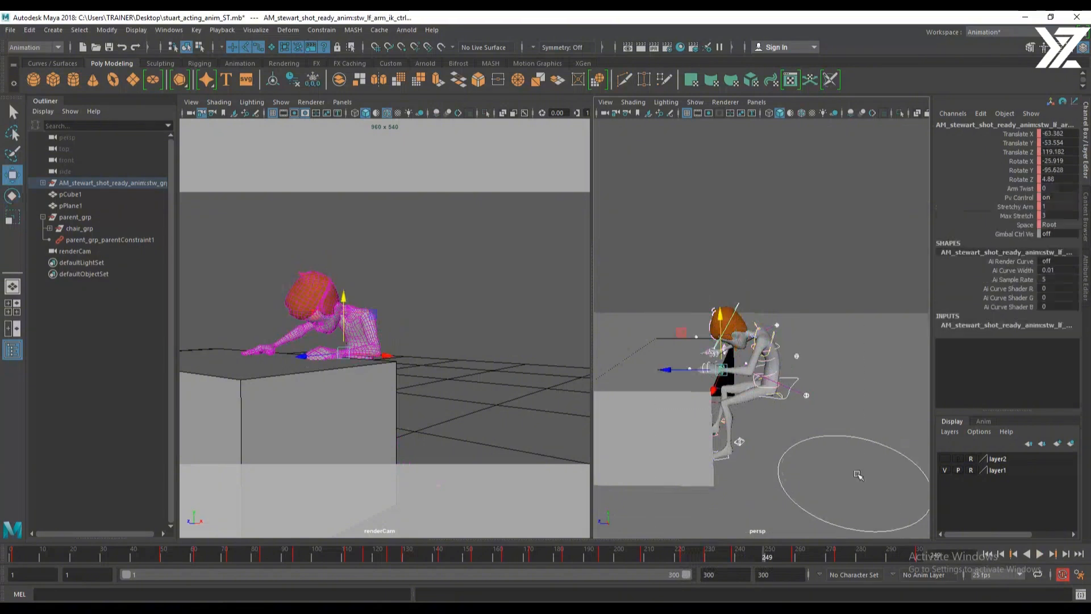
scroll(737, 432, up, 5)
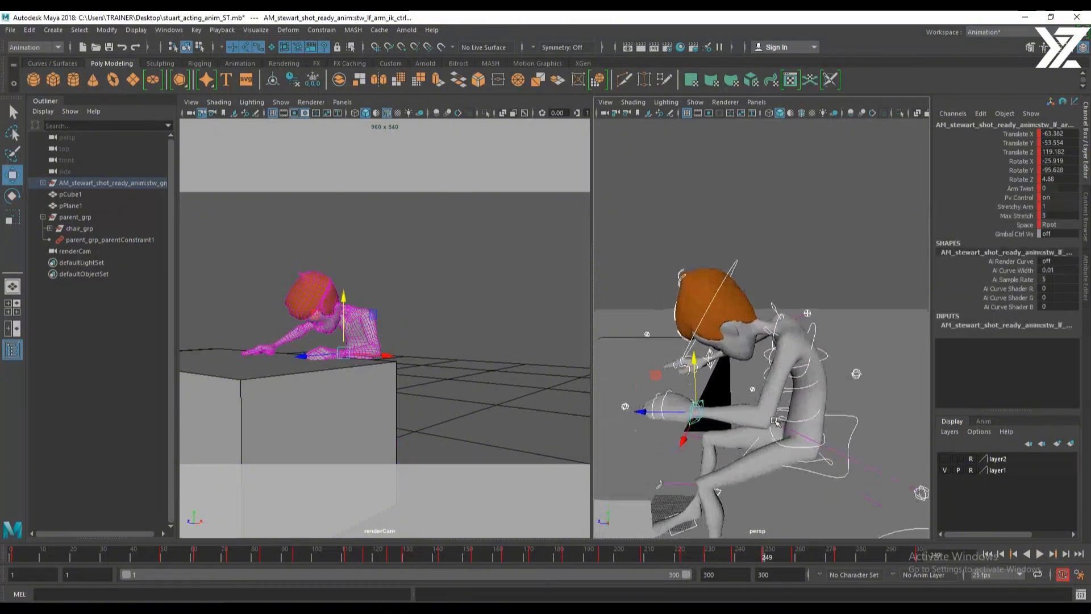
click(703, 560)
key(alt+v)
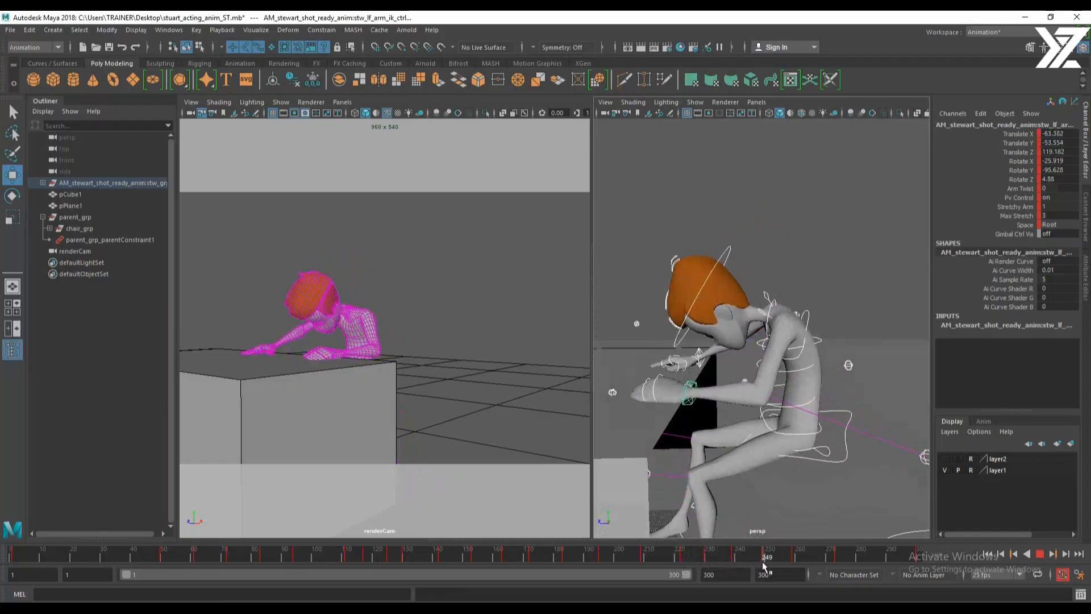
At frame 249, tilt the head control down to about 68.4 in X and bend the spine shoulder control forward to about 53.2
click(717, 269)
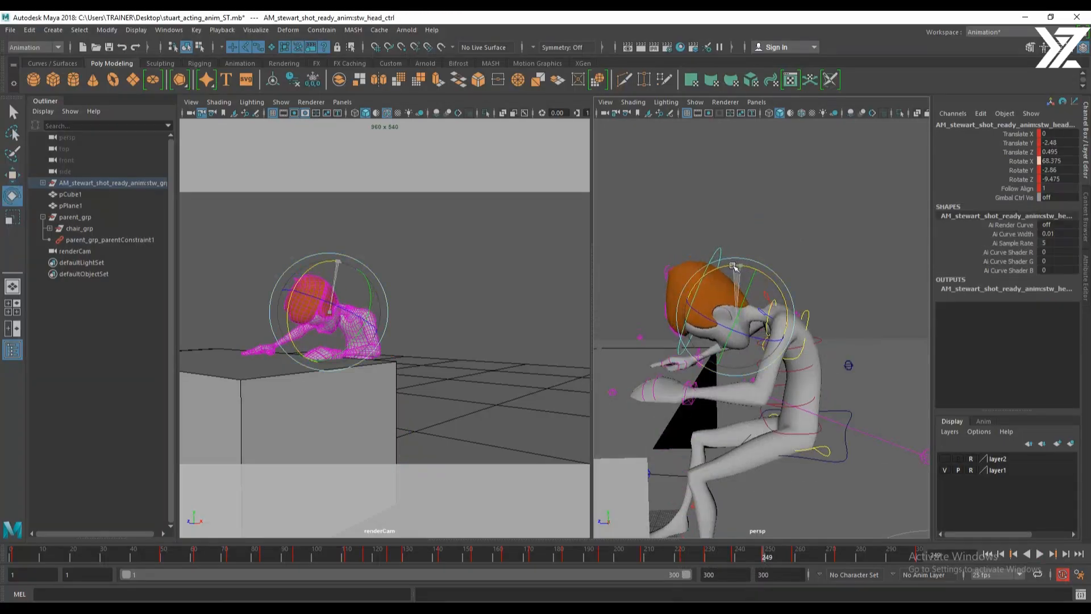
click(811, 314)
key(e)
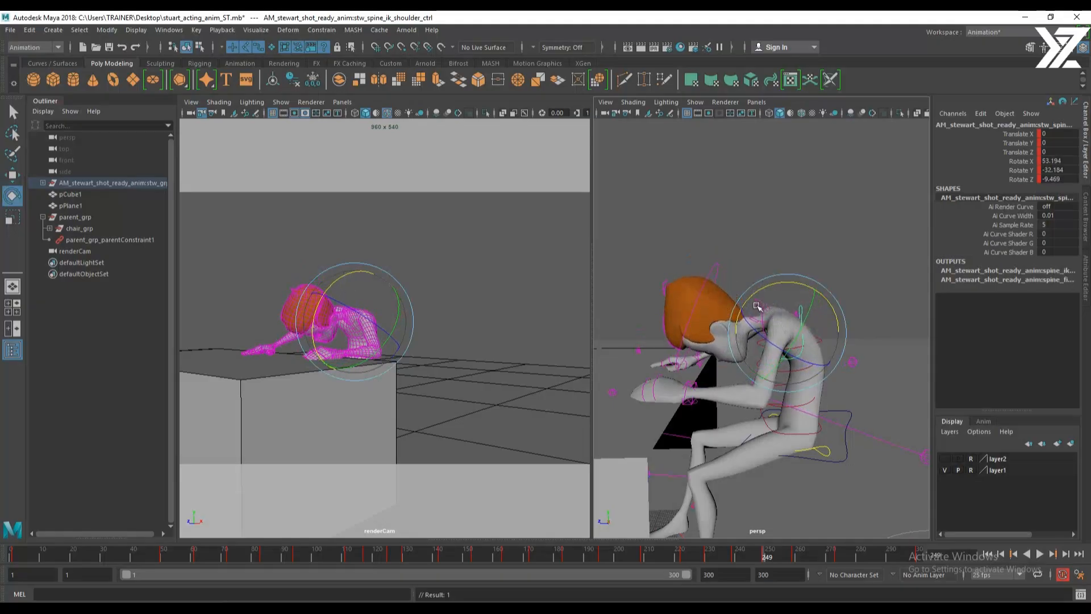
Set a key on all of the character's body controls at frame 259
drag(764, 555, 795, 563)
scroll(714, 421, down, 5)
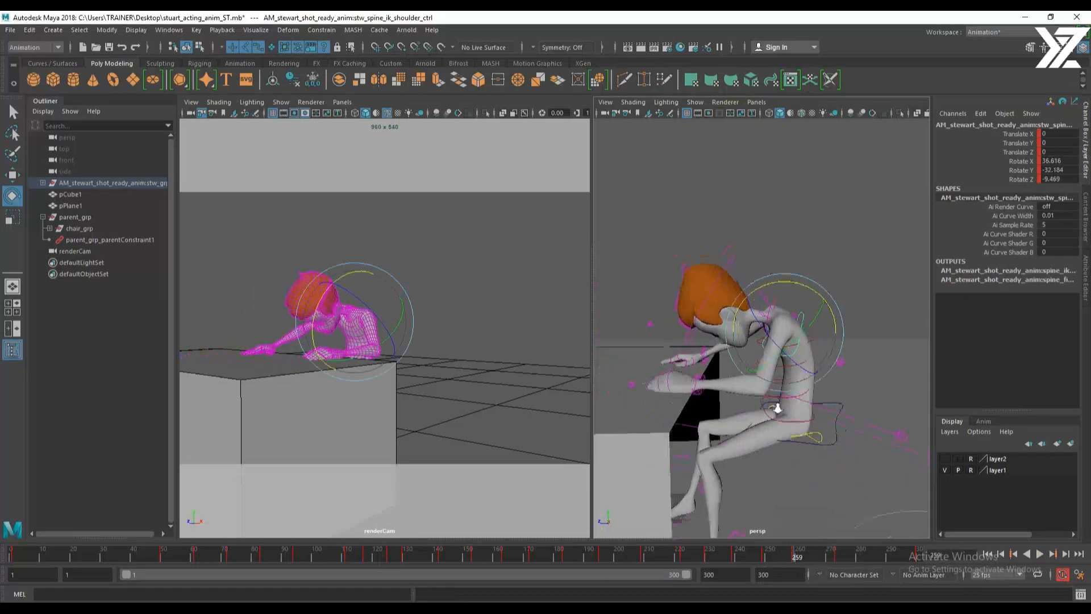
scroll(910, 489, up, 4)
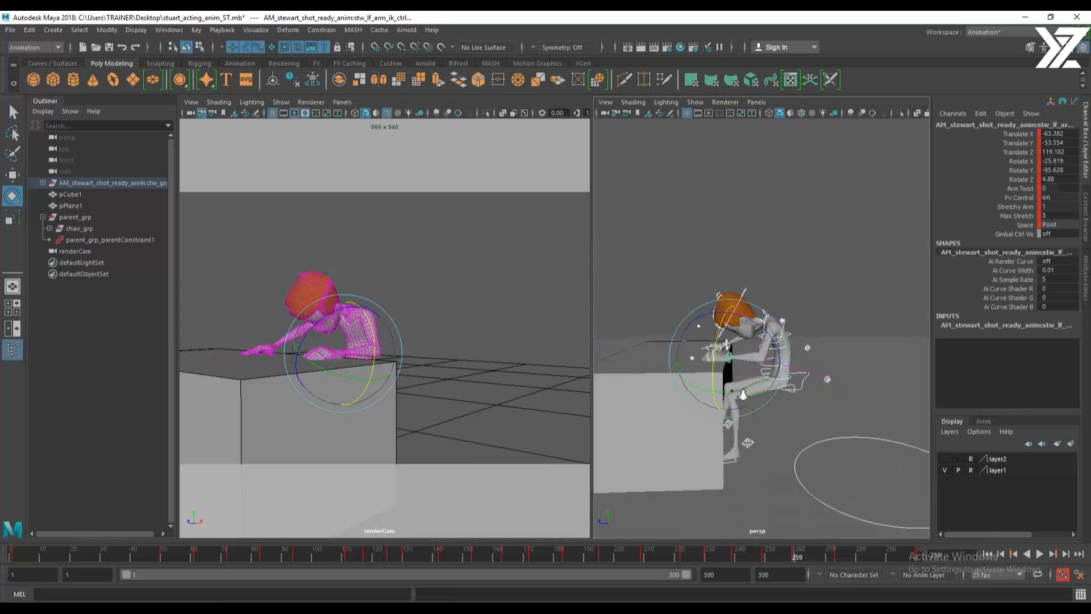
drag(795, 559, 801, 561)
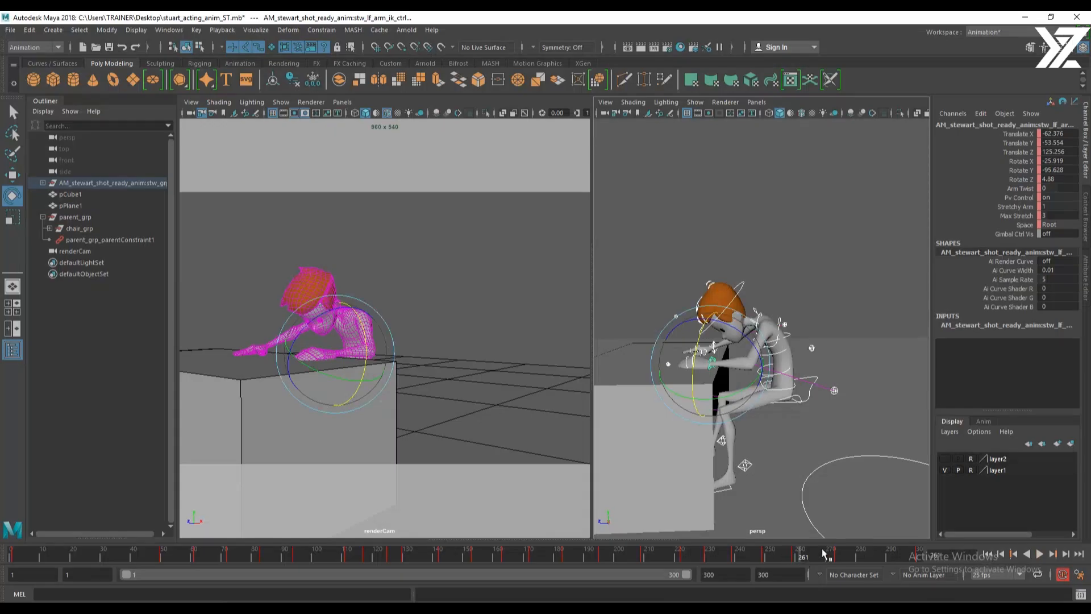
Scrub around frames 256 to 268 and play the ending to check the character's drop onto the box
drag(801, 559, 822, 563)
drag(823, 562, 800, 561)
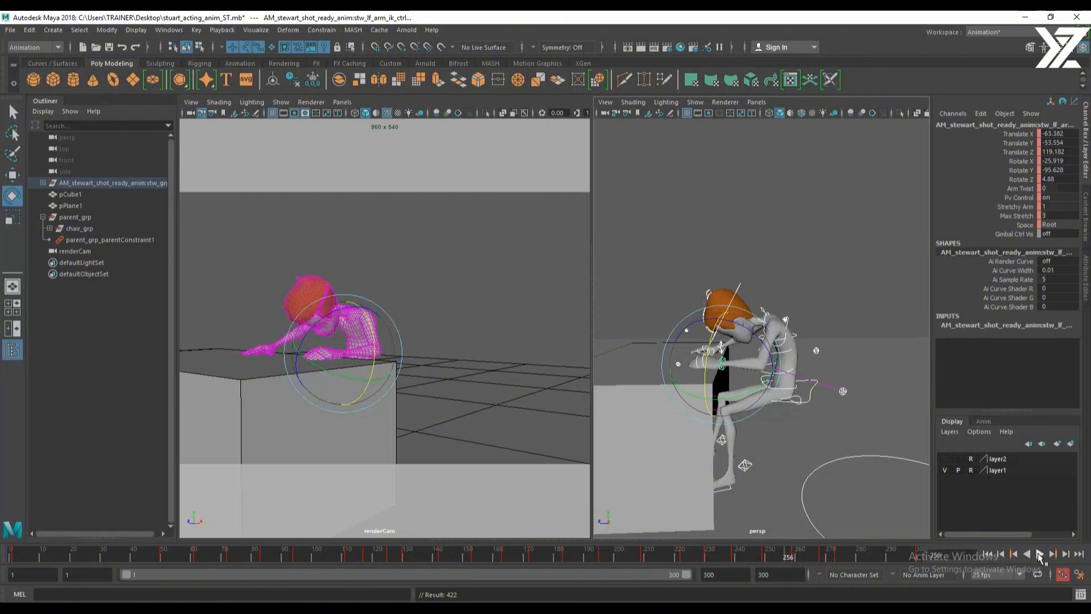
click(1040, 555)
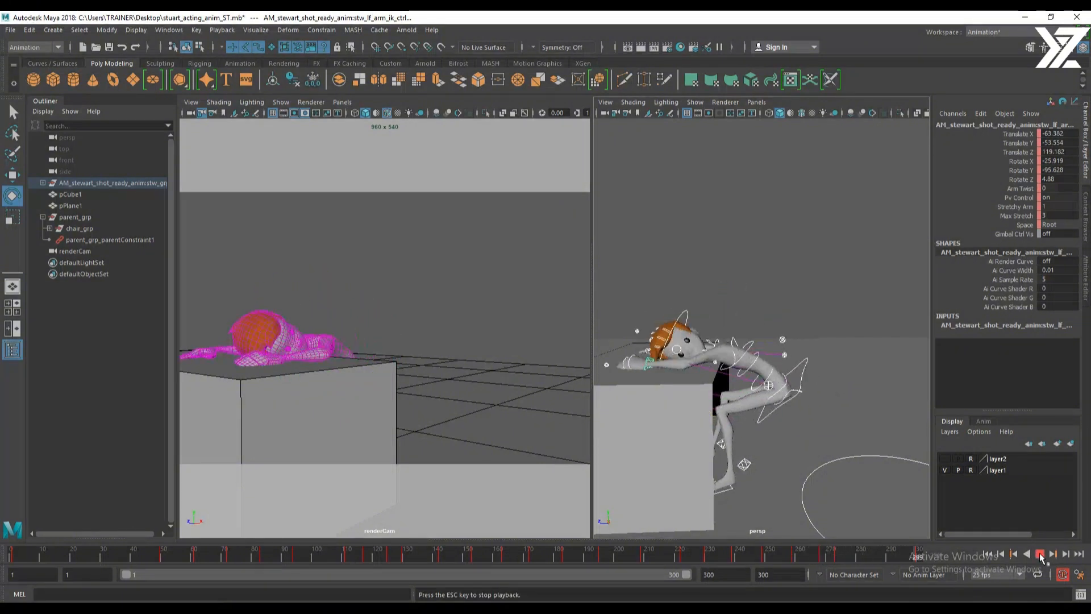
click(1040, 556)
Select all body controls and shift their lying-down pose keys between about frames 270 and 280 further along the timeline
click(838, 561)
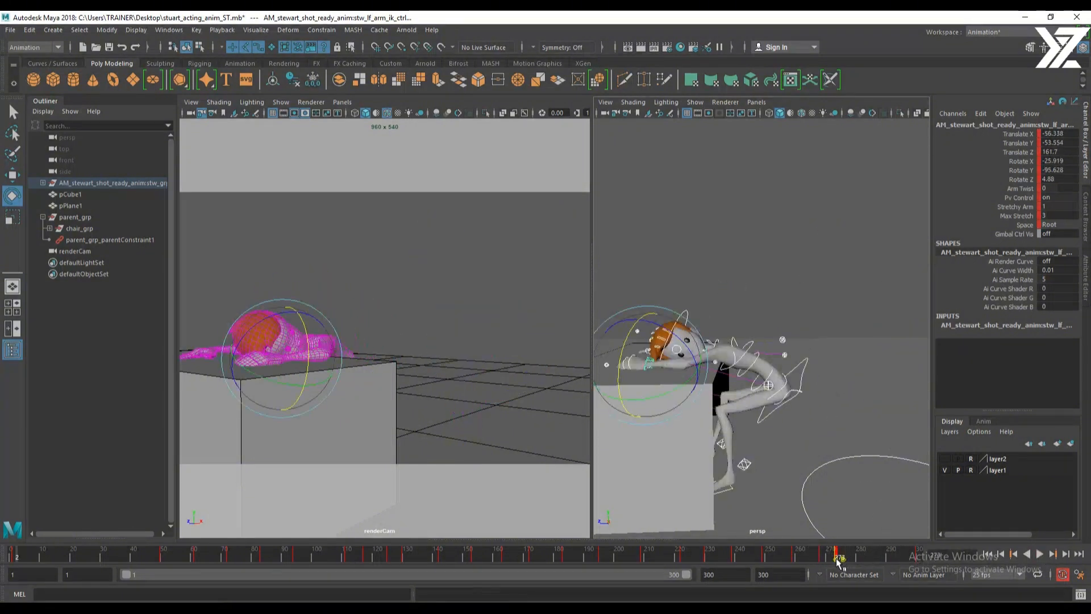
drag(817, 558, 841, 557)
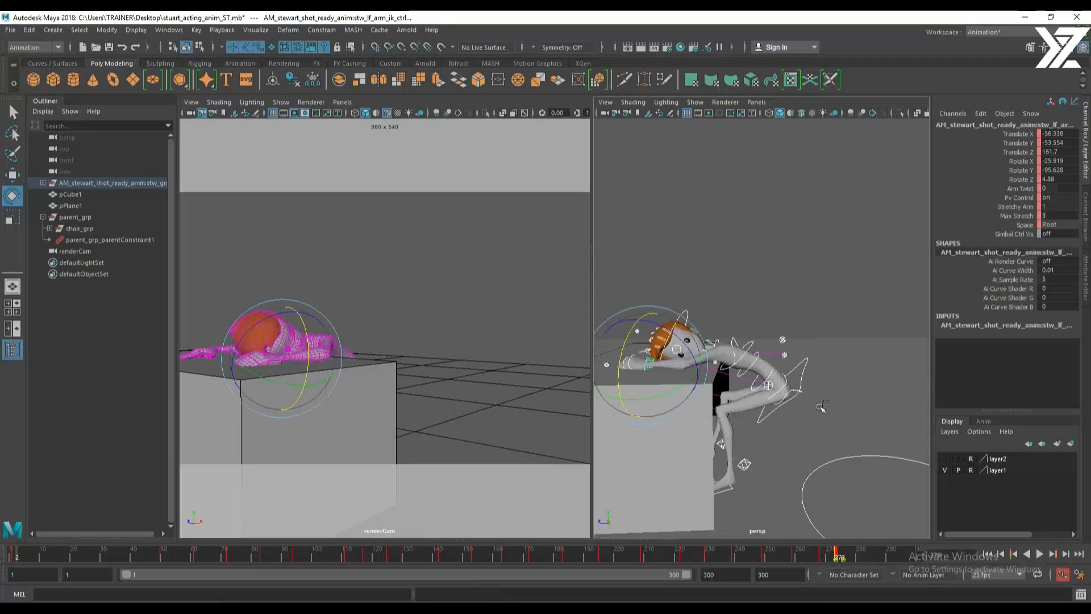
alt+right_drag(876, 451, 757, 438)
drag(661, 263, 931, 512)
mouse_move(840, 560)
mouse_down()
mouse_move(818, 559)
mouse_move(842, 562)
mouse_up()
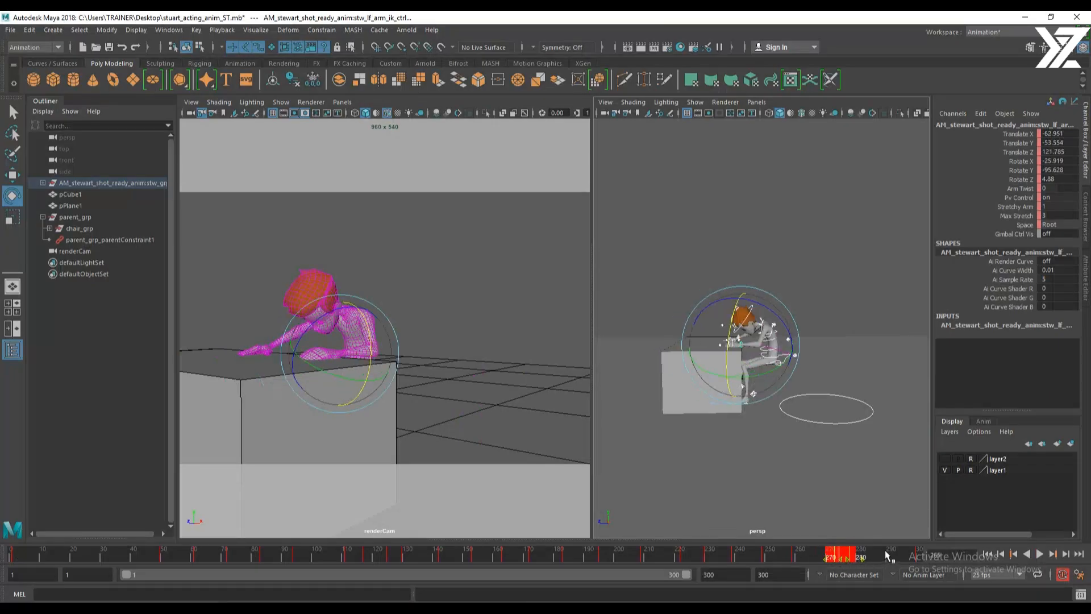
click(886, 552)
shift+click(853, 557)
drag(852, 557, 902, 552)
click(812, 558)
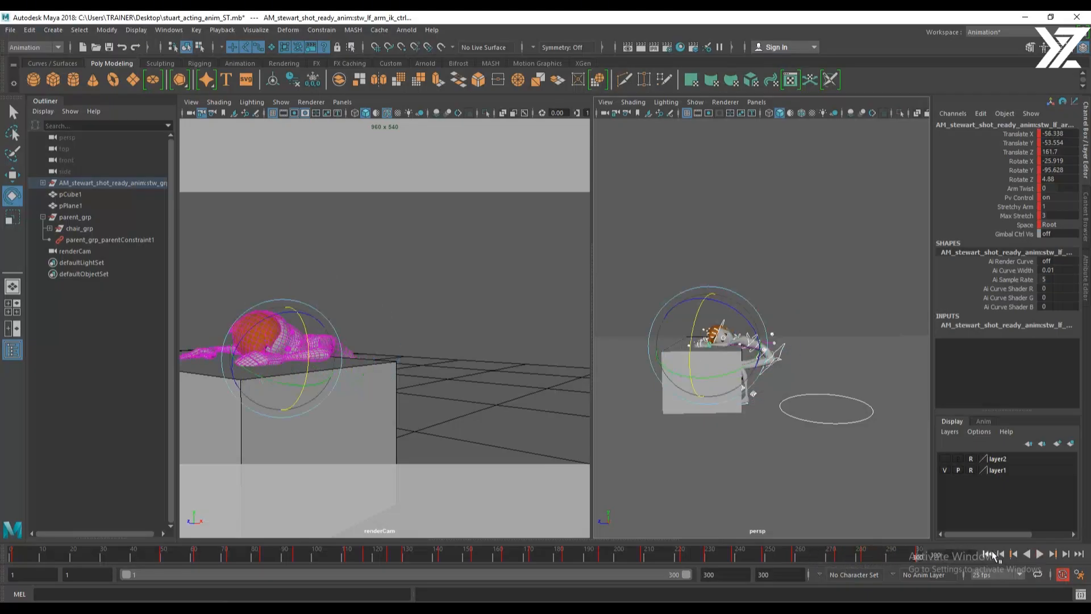
Play the shot from the start, scrub to around frame 200, set a key on all body controls, and replay the opening walk
click(988, 554)
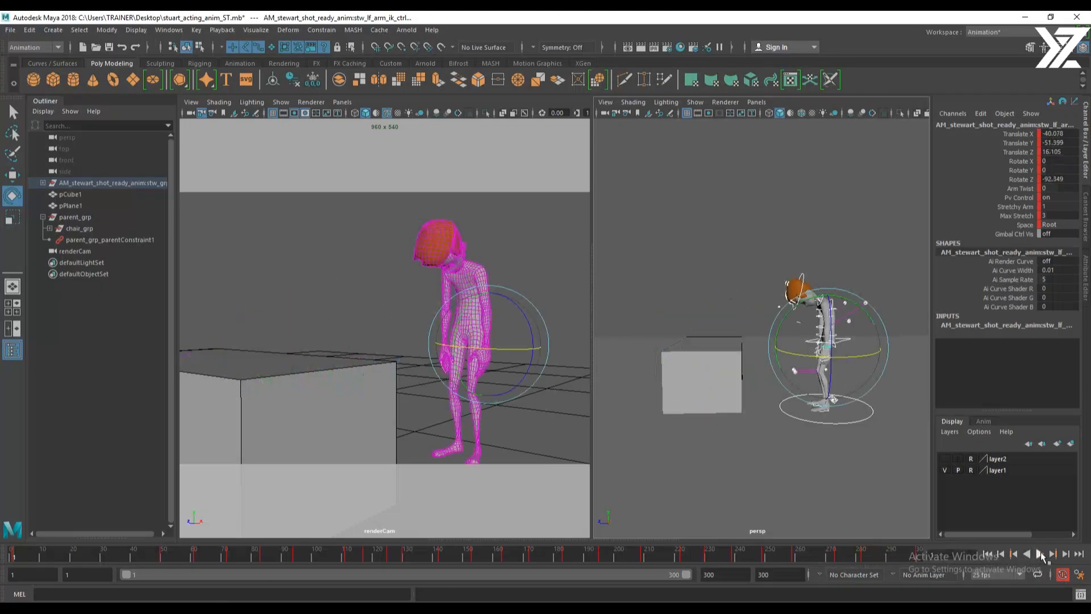
click(1041, 554)
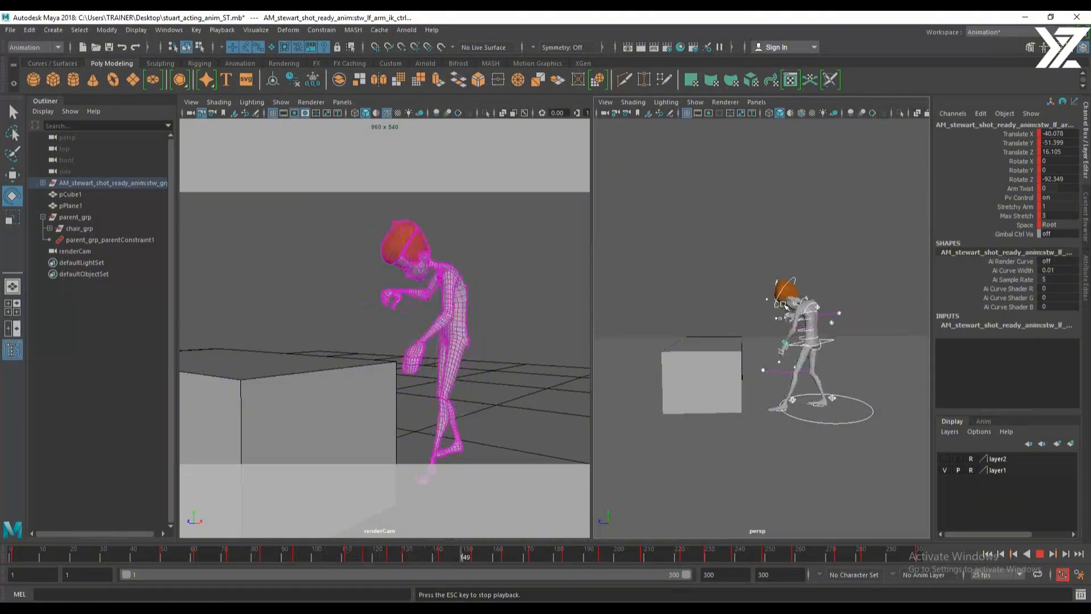
click(1037, 554)
drag(206, 552, 623, 563)
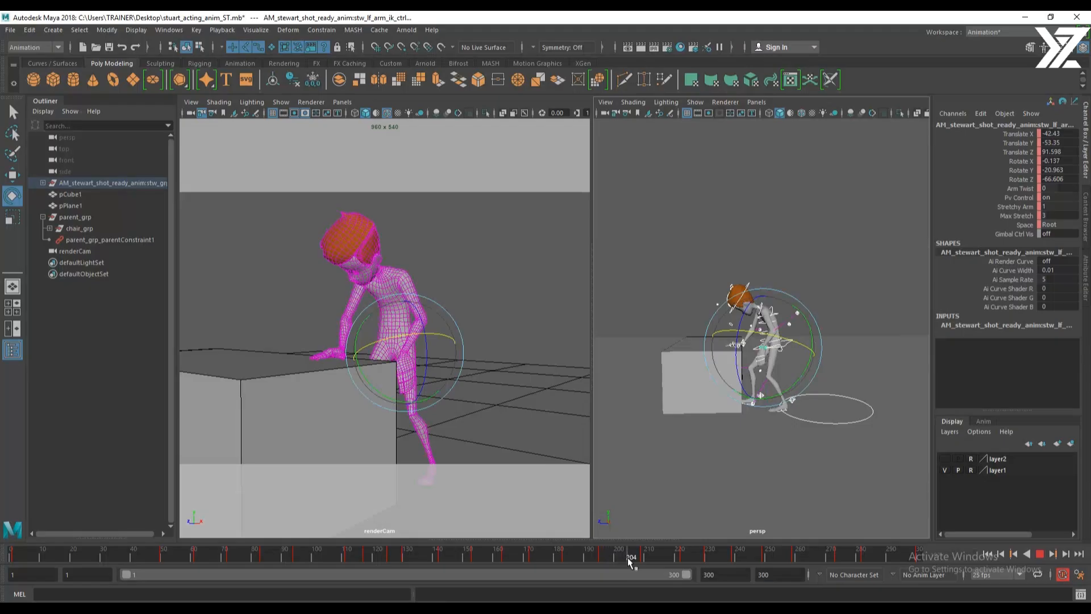
key(s)
drag(618, 557, 557, 561)
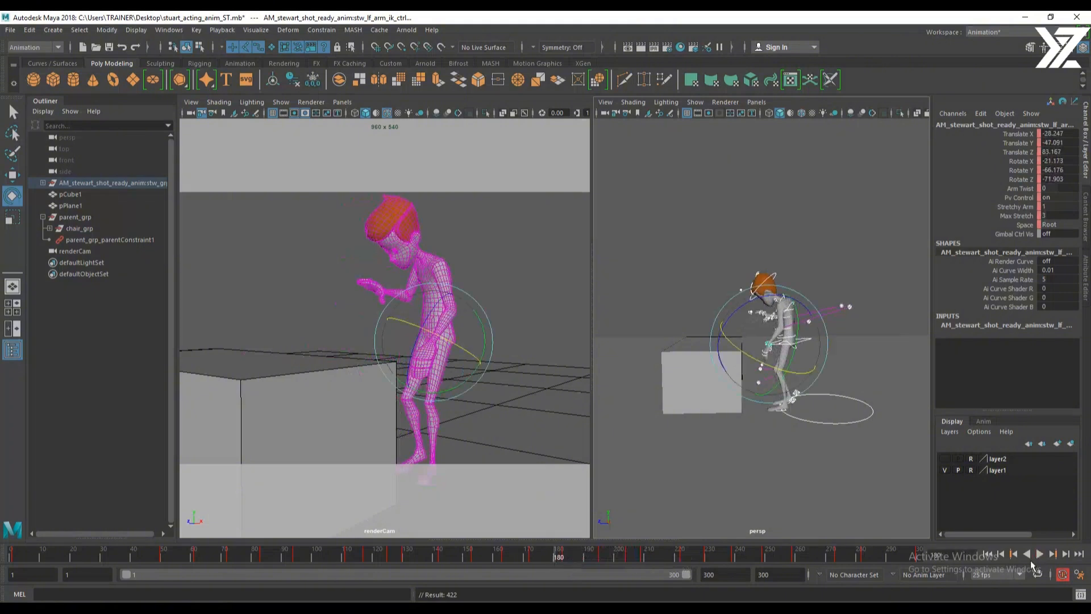
click(1040, 554)
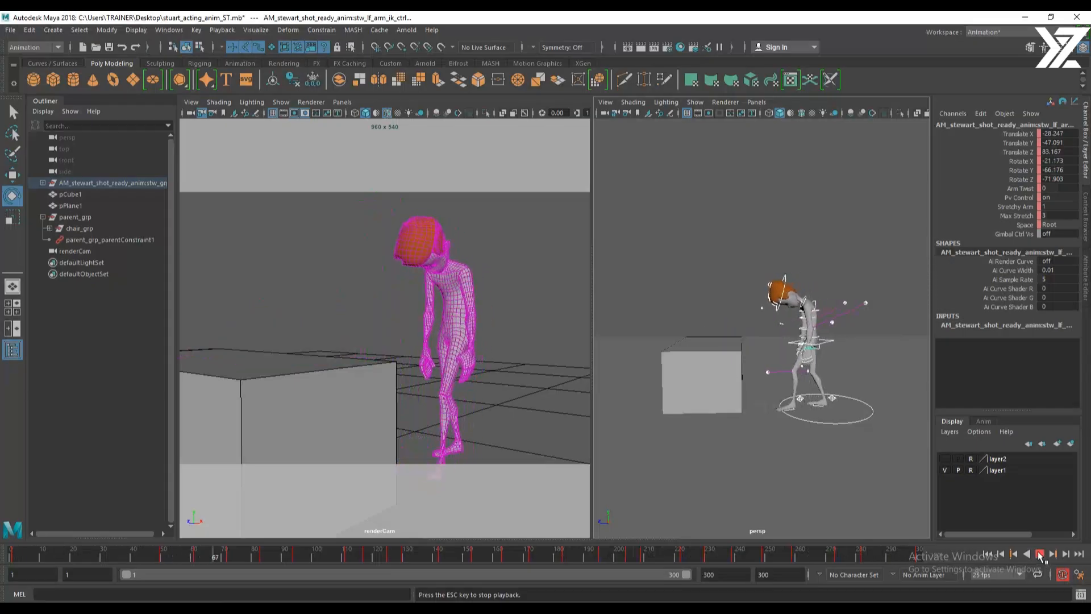
click(1040, 554)
At frame 61, shift the COG and both hand controls sideways, with the COG's Translate X at about -6.66, and key them
mouse_move(193, 554)
mouse_down()
mouse_move(151, 556)
mouse_move(210, 557)
mouse_move(178, 558)
mouse_move(195, 561)
mouse_up()
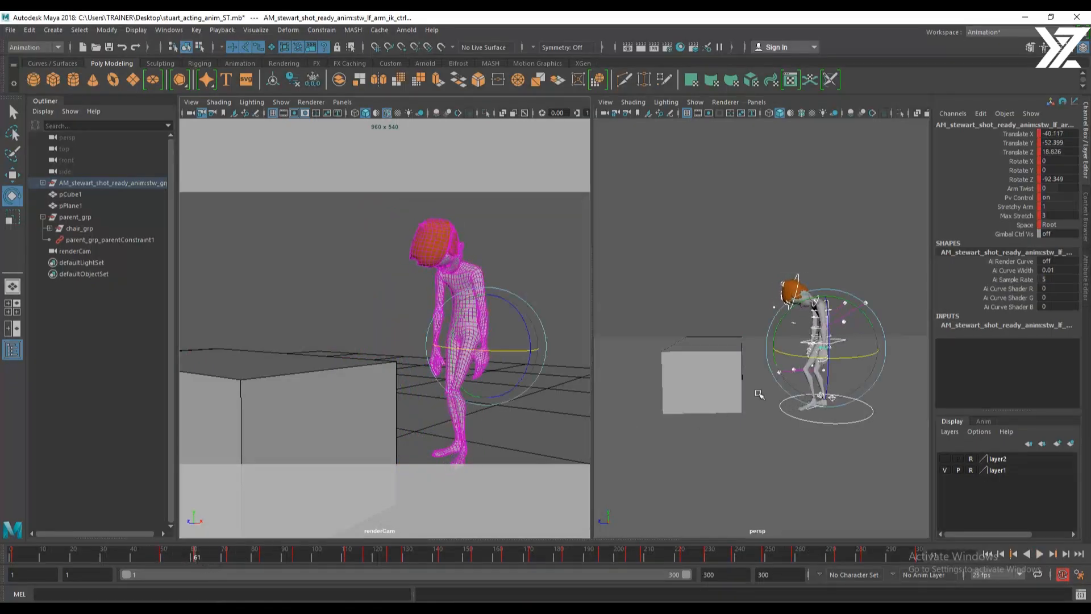
alt+drag(760, 393, 643, 378)
alt+right_drag(643, 378, 766, 369)
key(w)
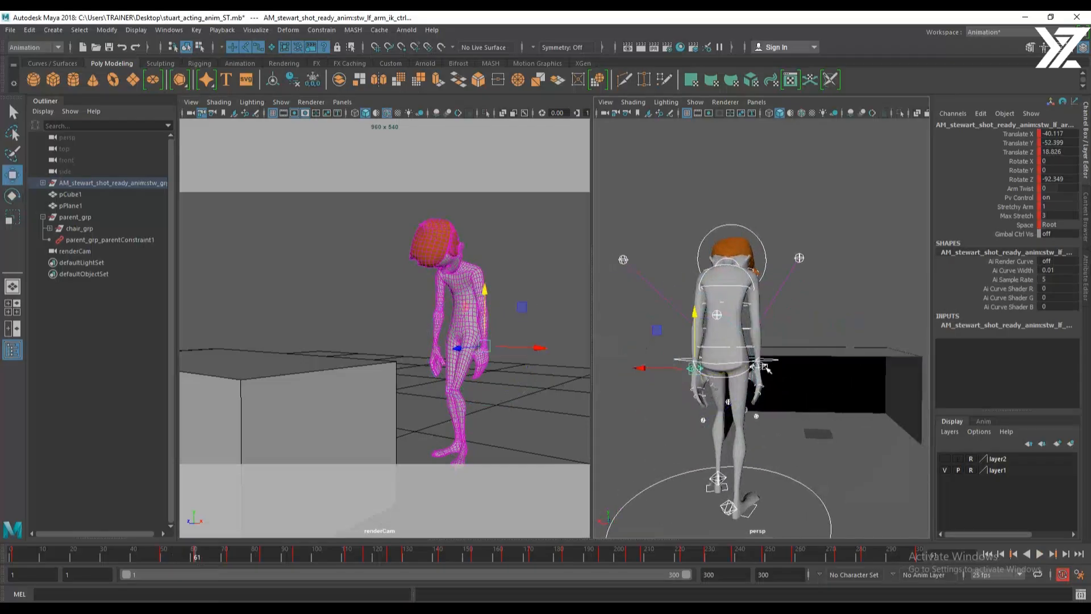
click(765, 367)
alt+right_drag(652, 312, 641, 397)
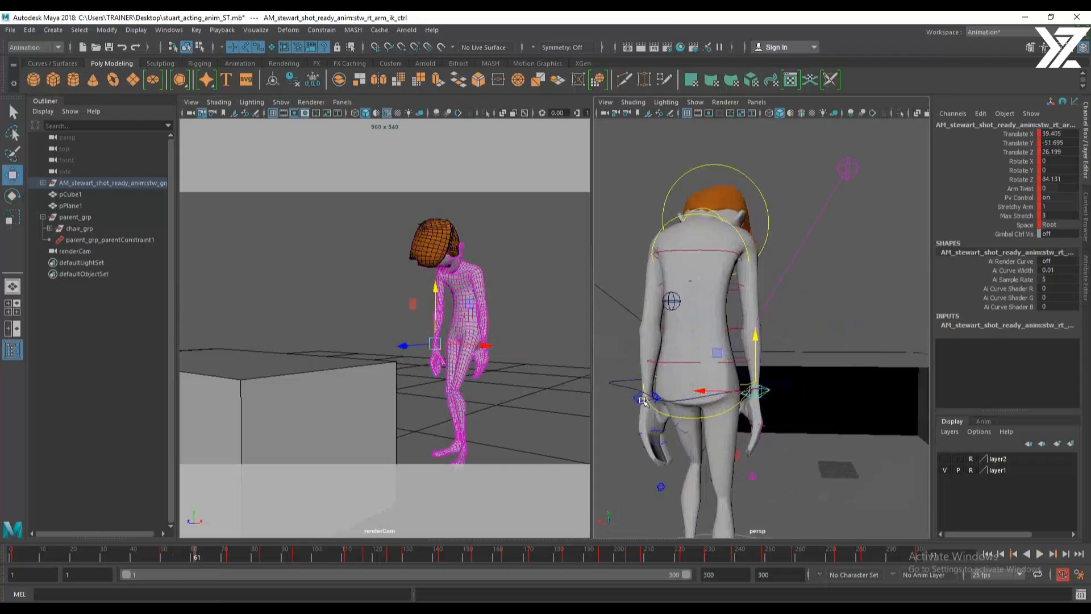
shift+click(642, 400)
shift+click(621, 384)
alt+right_drag(816, 397, 709, 390)
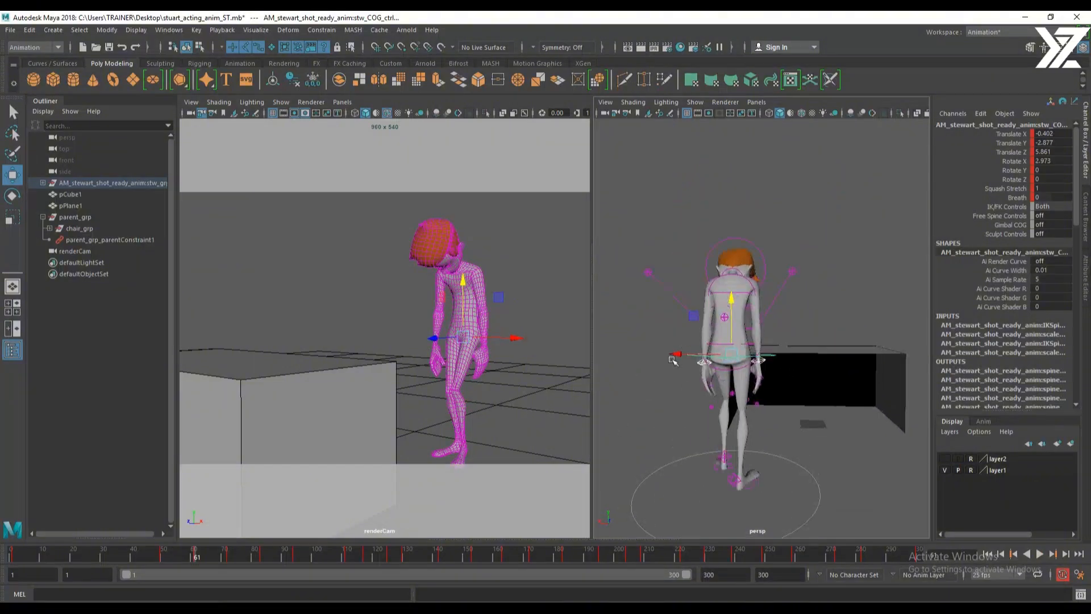
drag(670, 356, 689, 354)
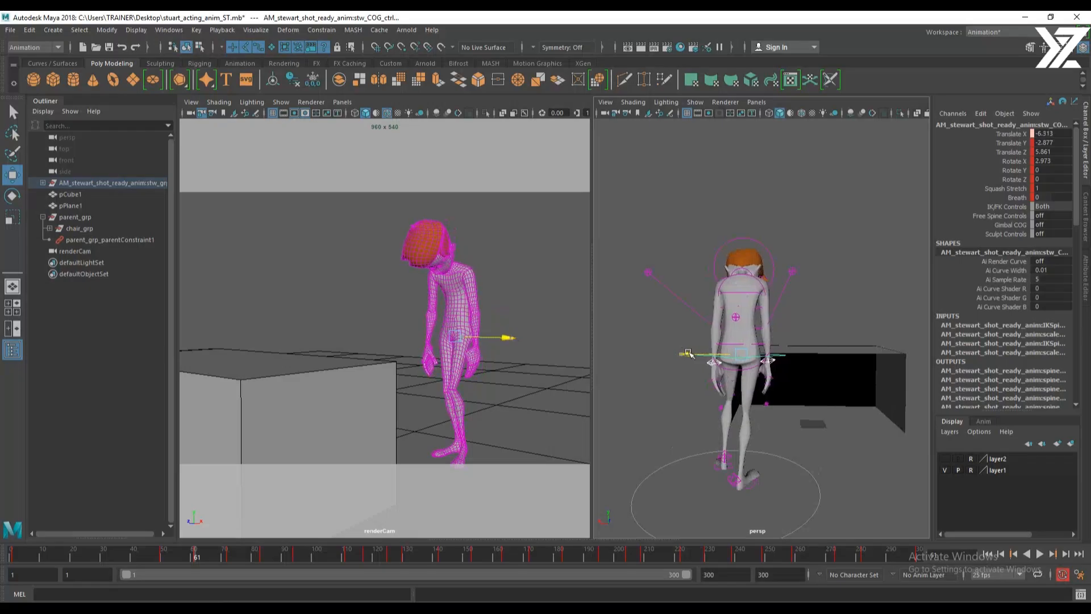
key(s)
key(alt+v)
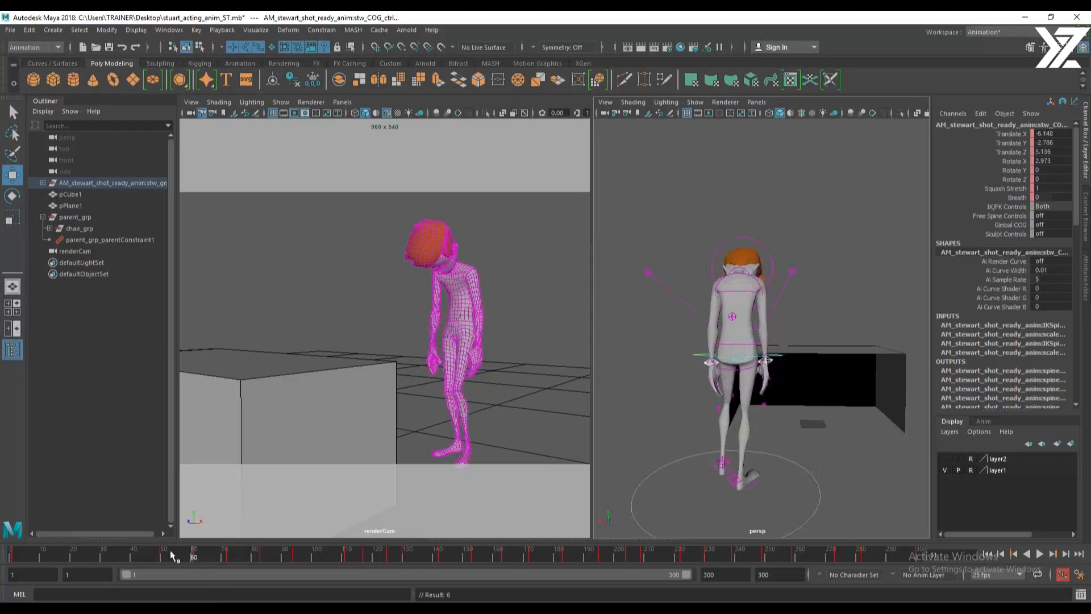
mouse_move(241, 553)
mouse_down()
mouse_move(157, 559)
mouse_move(246, 561)
mouse_move(171, 562)
mouse_move(206, 558)
mouse_move(195, 560)
mouse_up()
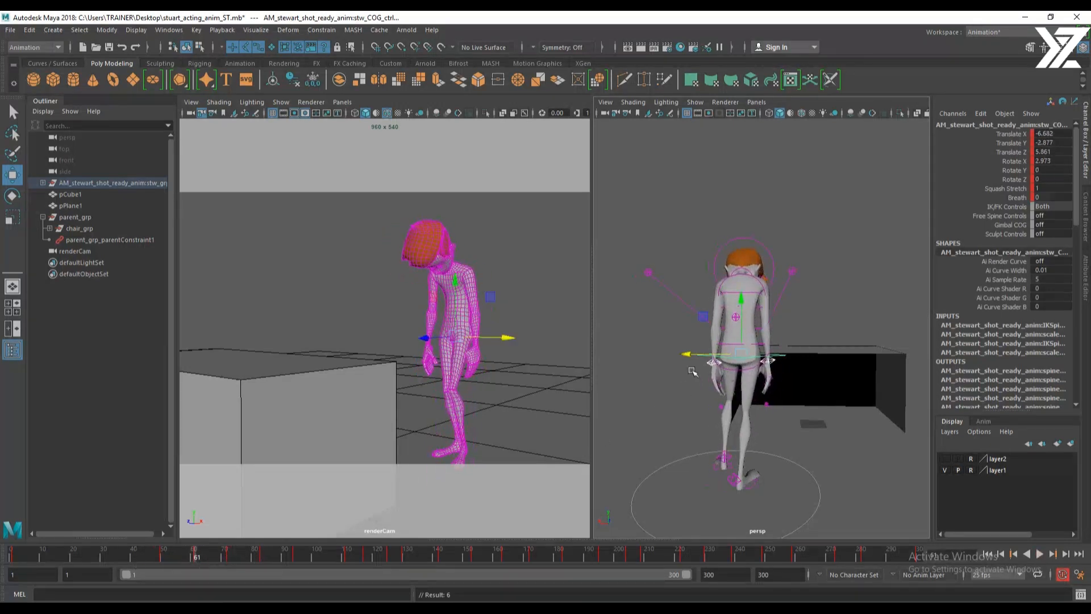
At frame 61, rotate the spine hip control to about -16.8 in Y and -7.6 in Z, and scrub the walk to check the weight shift
scroll(740, 399, up, 4)
click(745, 410)
key(e)
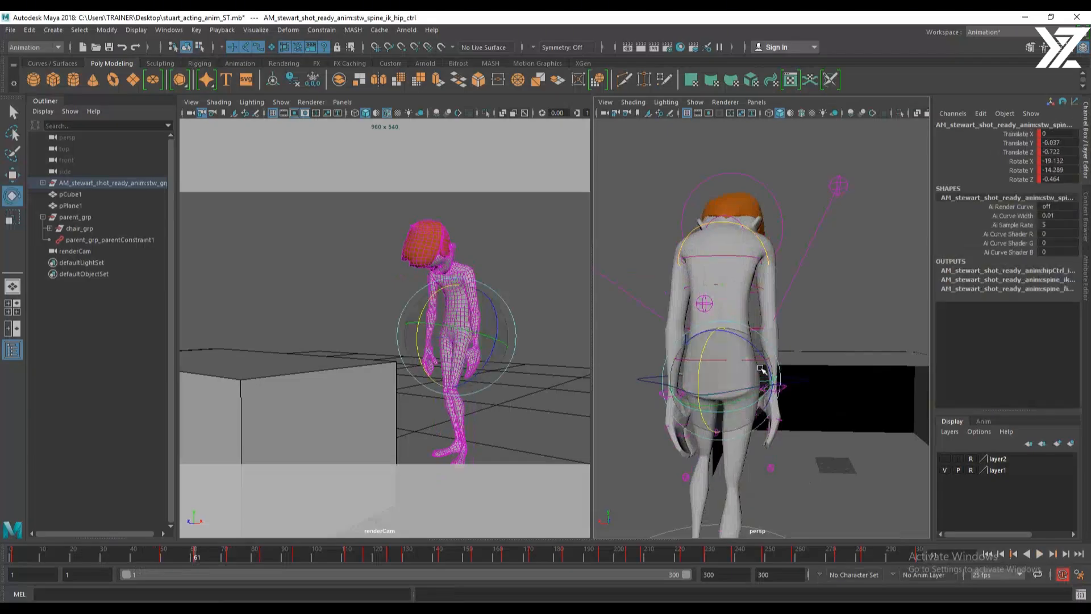
drag(758, 351, 749, 344)
key(w)
scroll(722, 398, down, 4)
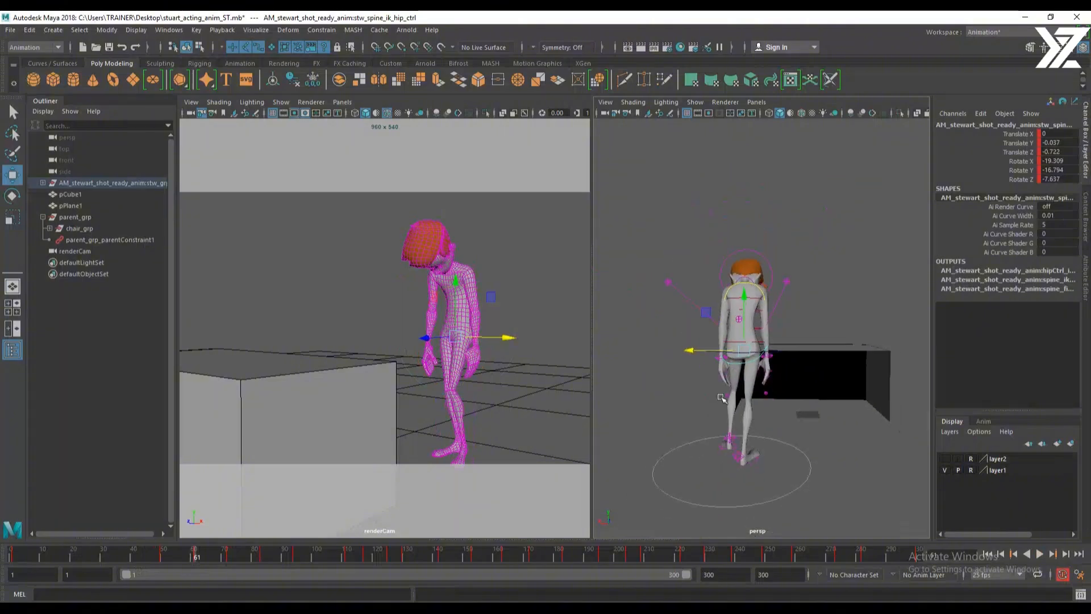
key(alt+v)
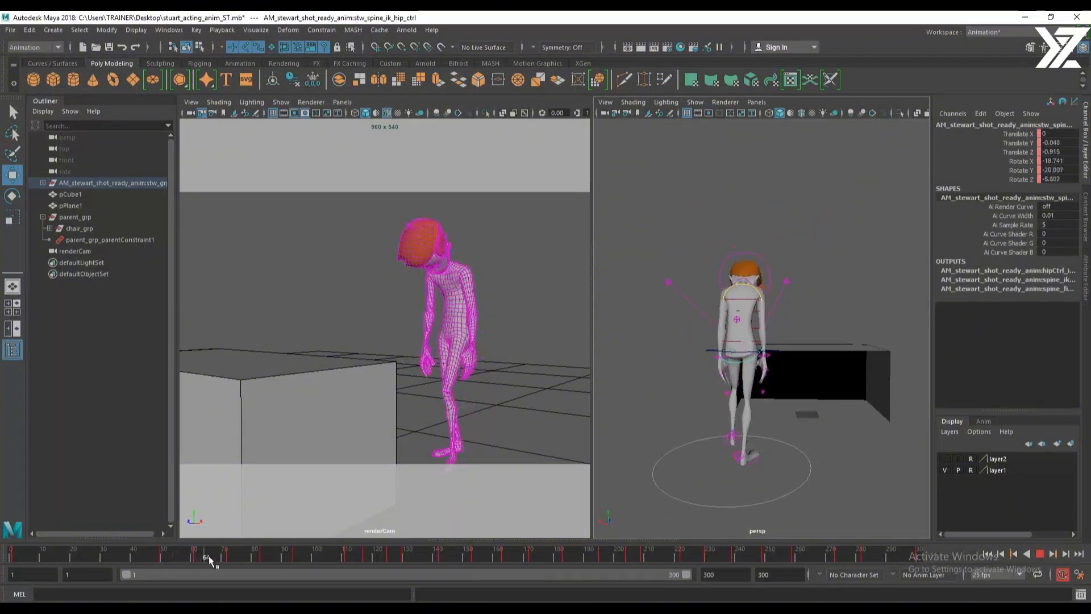
drag(372, 557, 121, 554)
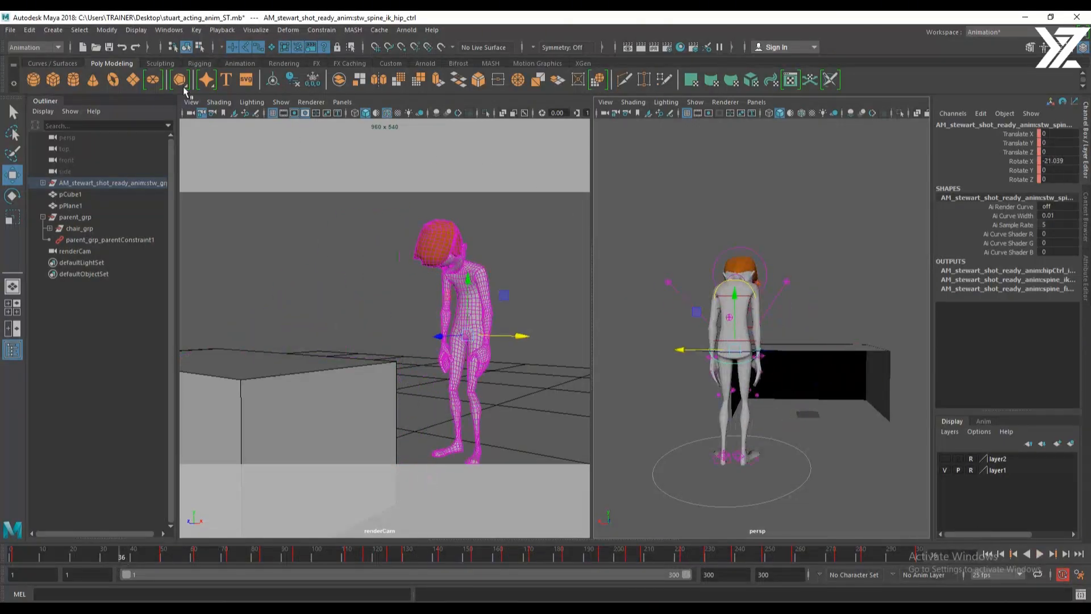
Save the scene and play the whole animation from the first frame
click(108, 47)
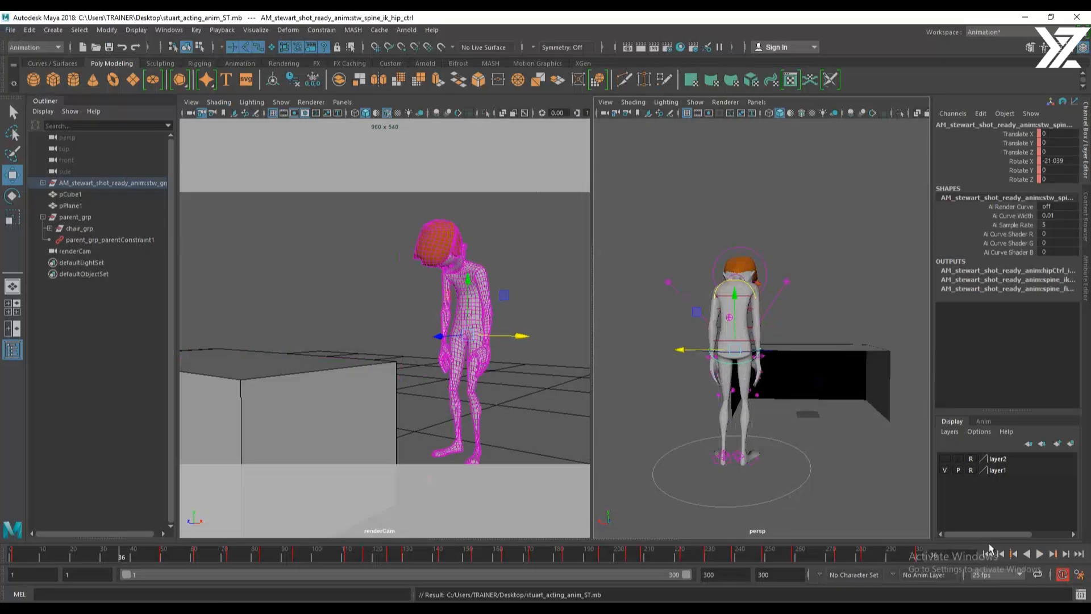
click(988, 554)
click(1040, 553)
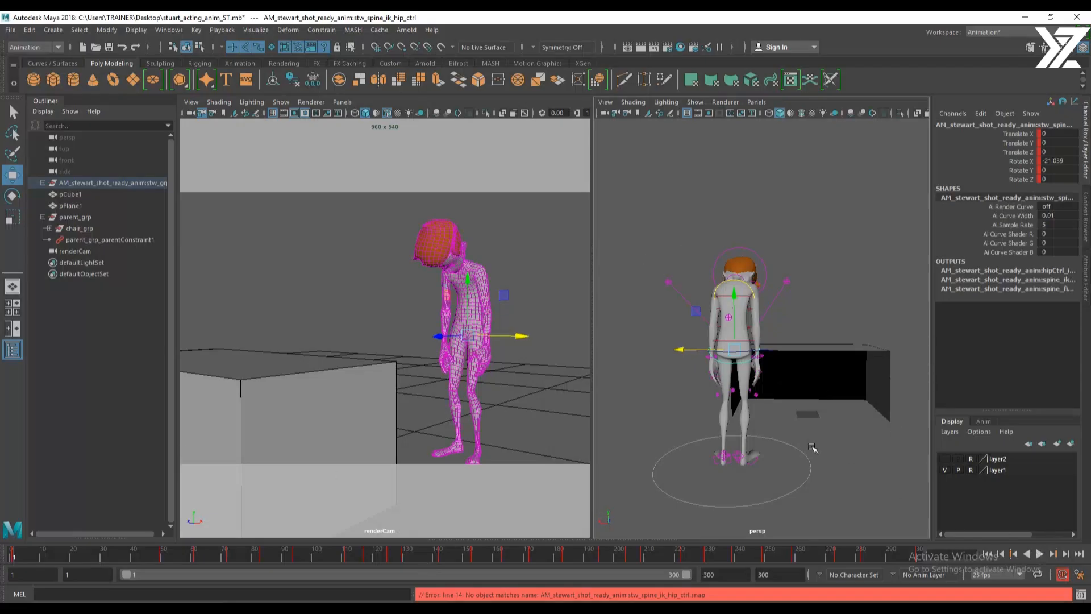
Move the first key of parent_grp to about frame 129, matching the pose where the hand reaches forward
drag(356, 559, 402, 559)
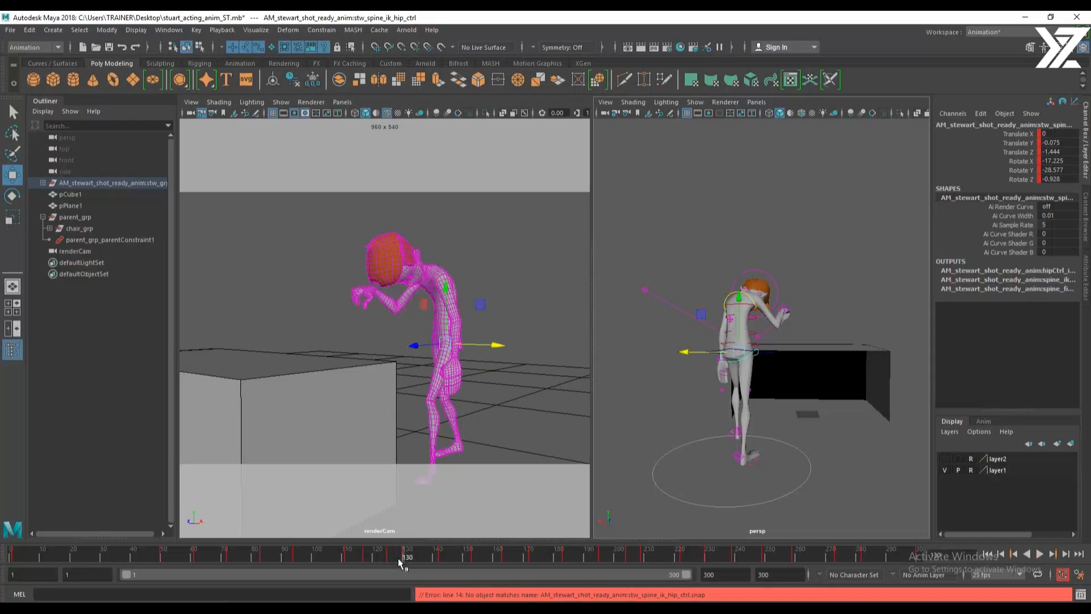
click(84, 218)
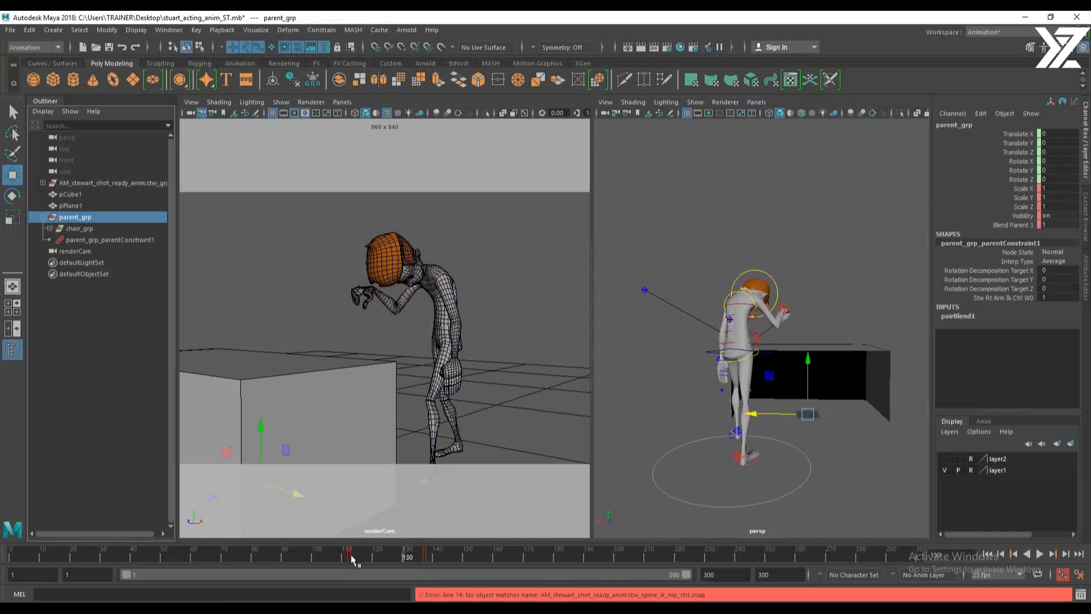
drag(350, 554, 512, 561)
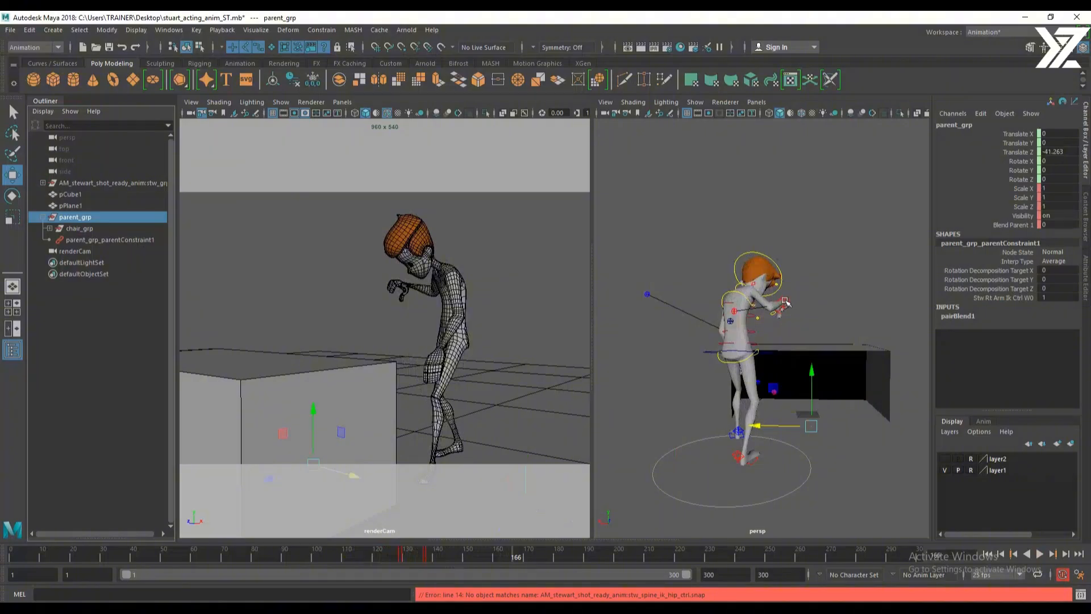
Find the right hand's release pose near frame 163 and move the second key of parent_grp there
click(785, 302)
key(alt+v)
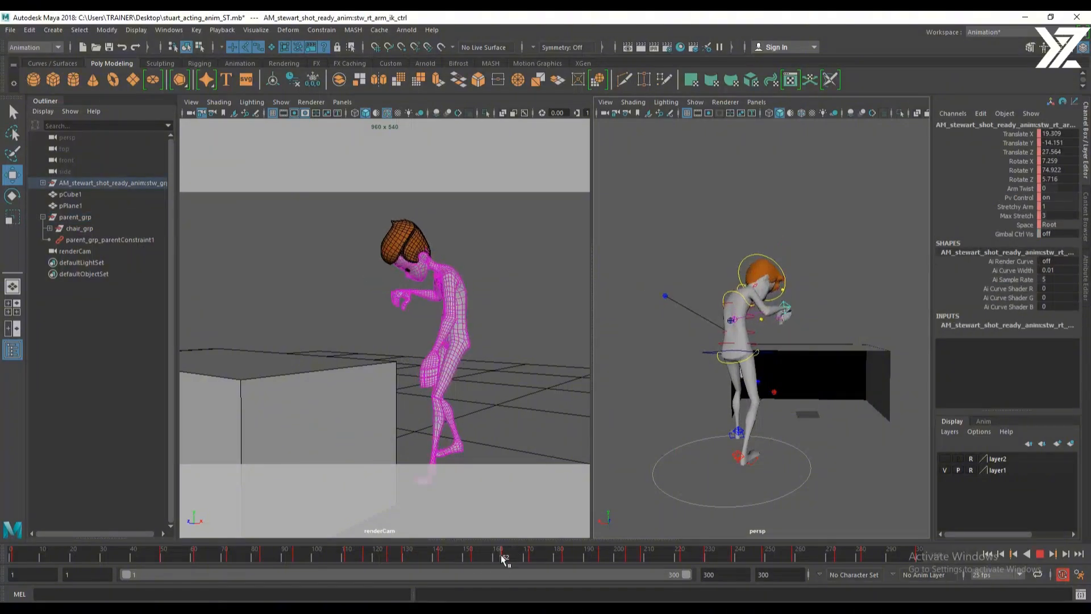
drag(513, 559, 504, 564)
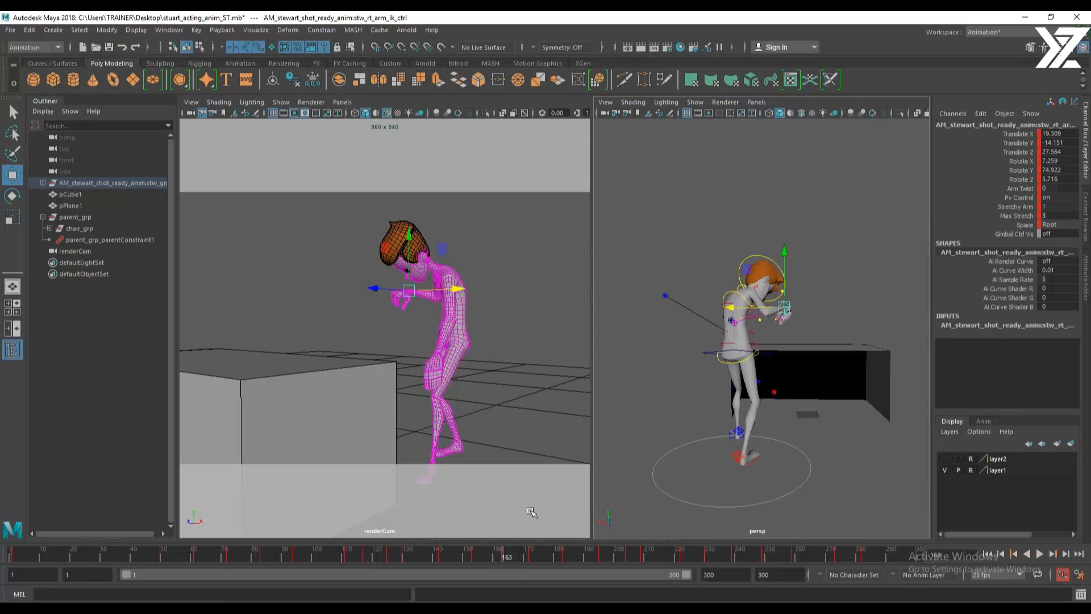
click(87, 220)
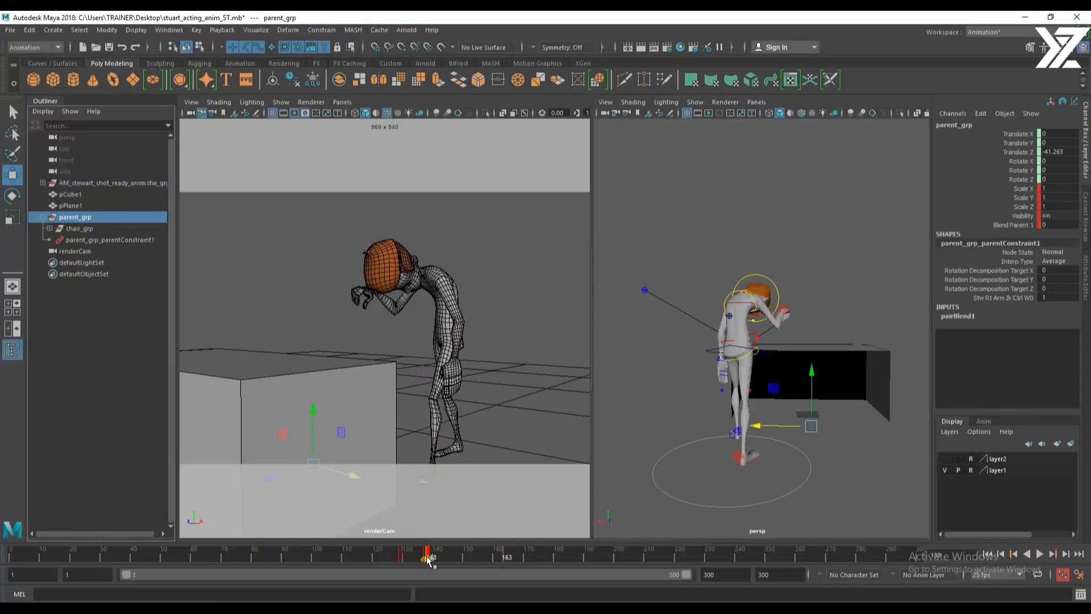
drag(427, 560, 490, 556)
key(alt+v)
key(Escape)
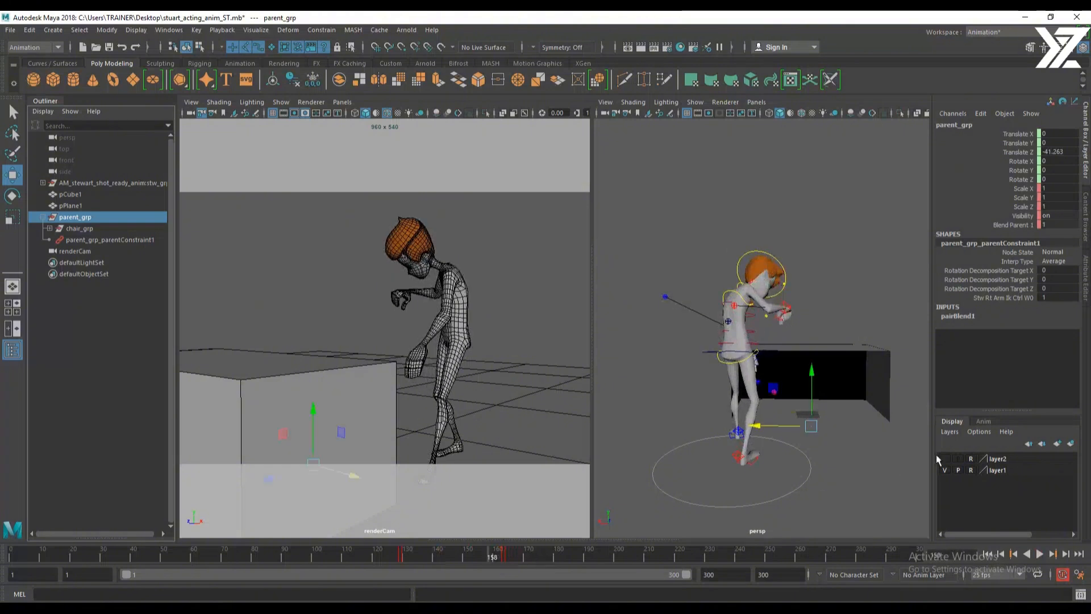
Make layer2 visible, play the shot from the start to check the chair's movement, and clear the selection
click(944, 459)
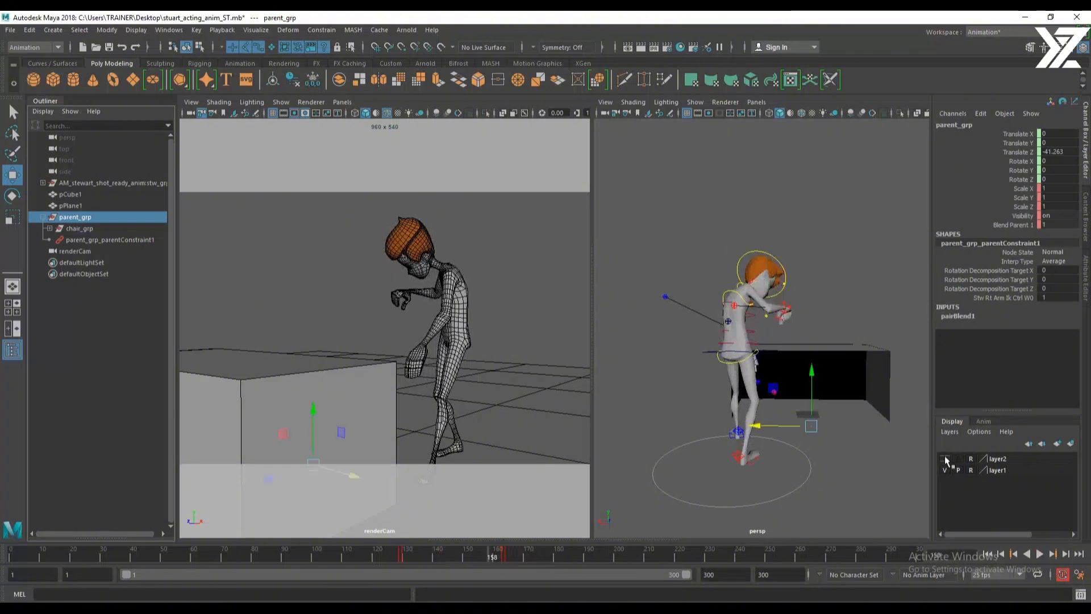
click(988, 554)
key(alt+v)
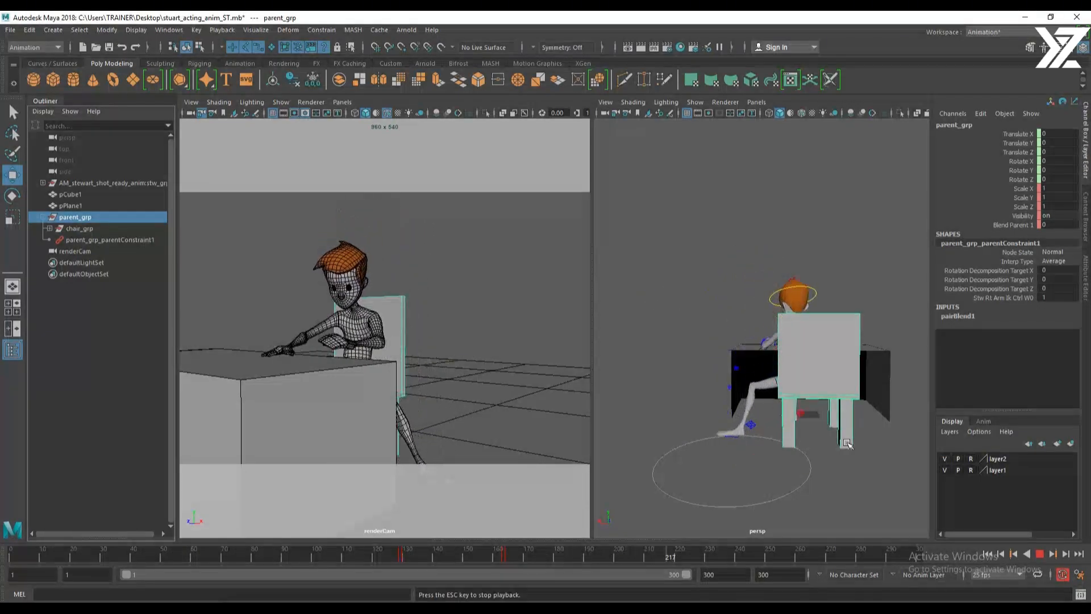
click(1043, 556)
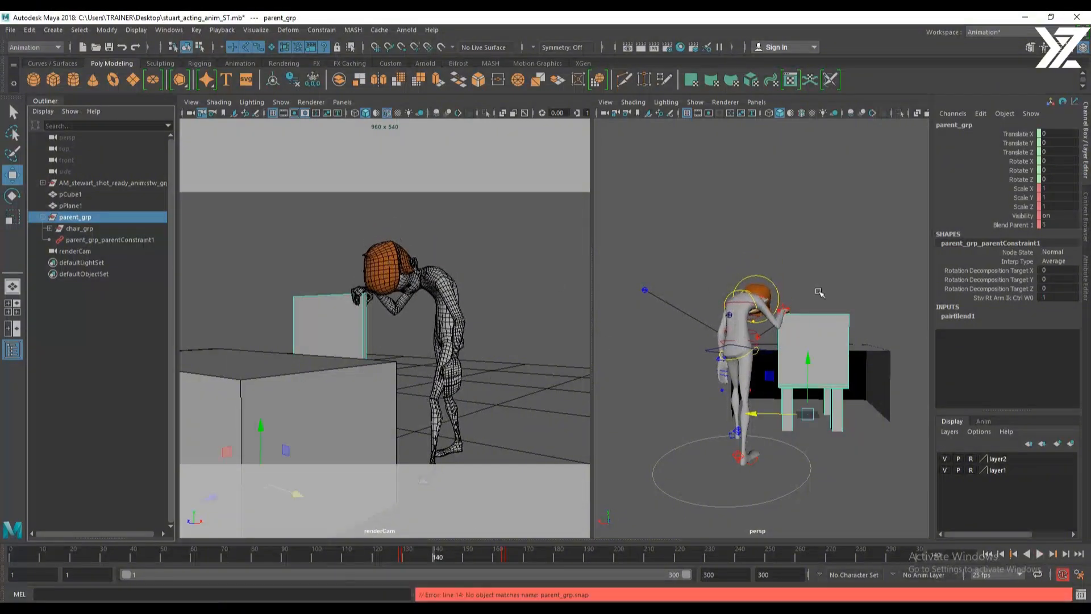
click(776, 390)
click(420, 251)
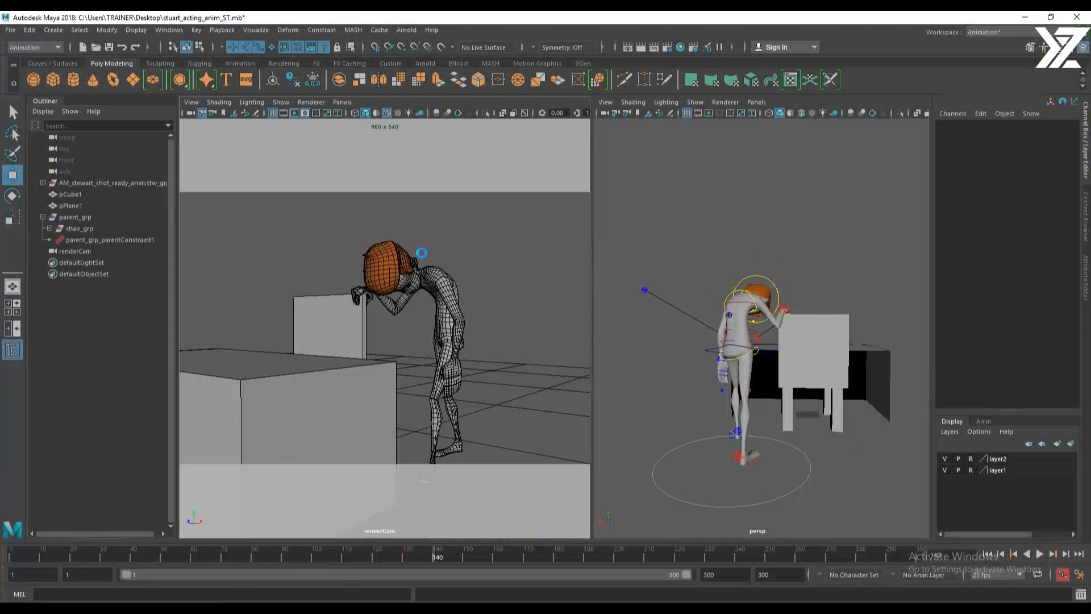
Save a copy of the scene to the Desktop as stuart_acting_anim_BD01.mb
click(10, 29)
click(28, 86)
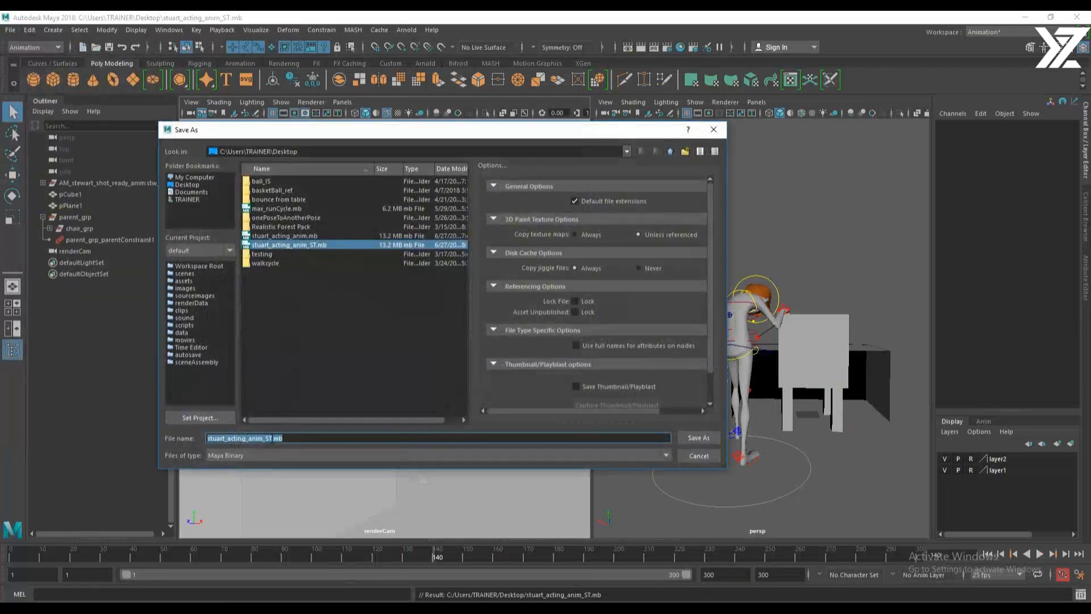
click(270, 438)
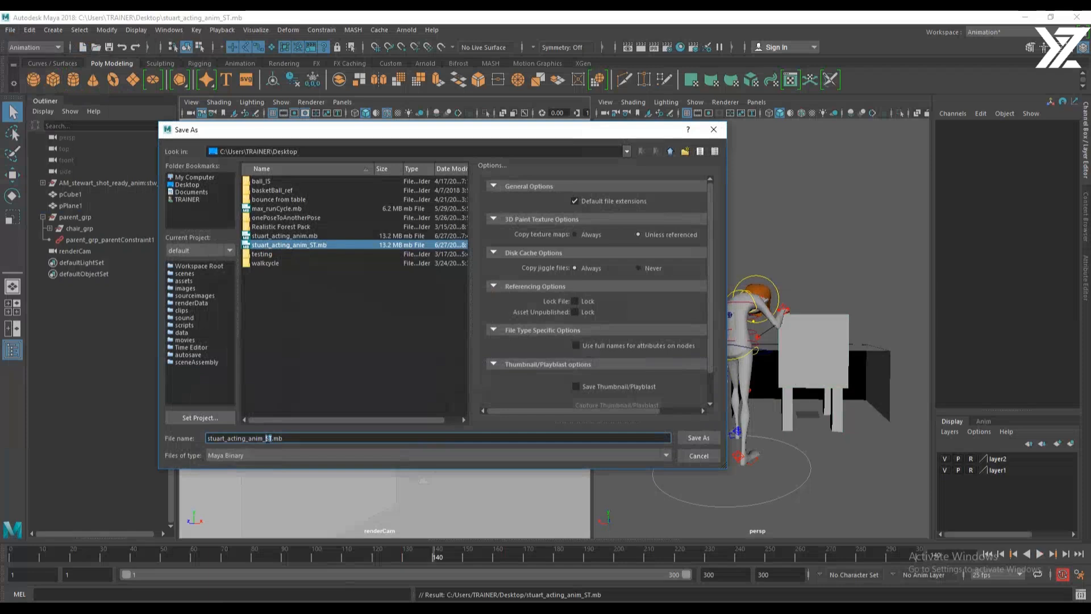
text(BD)
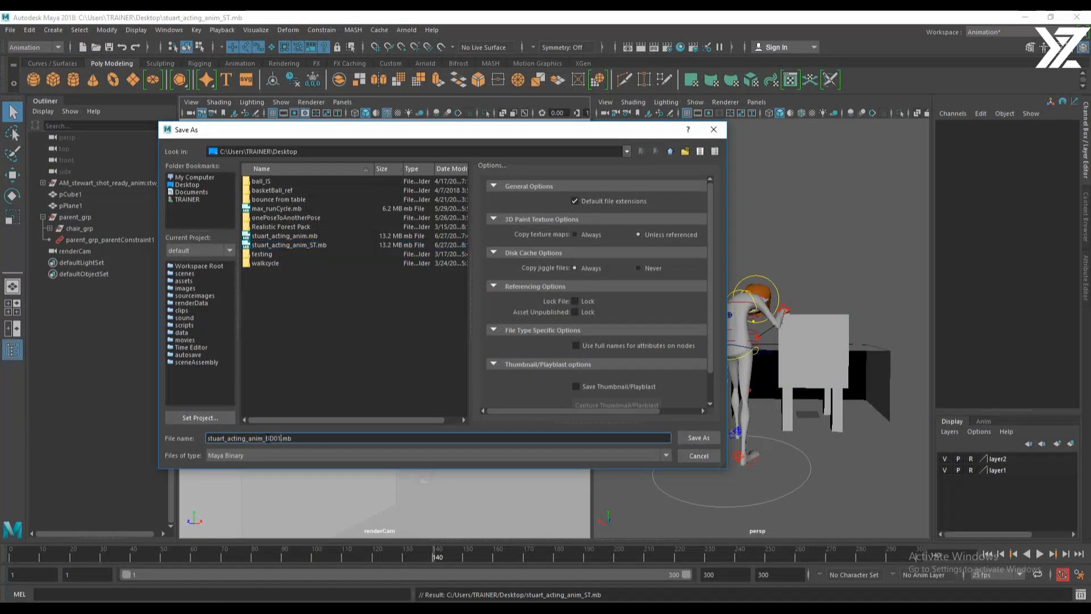
text(01)
key(Return)
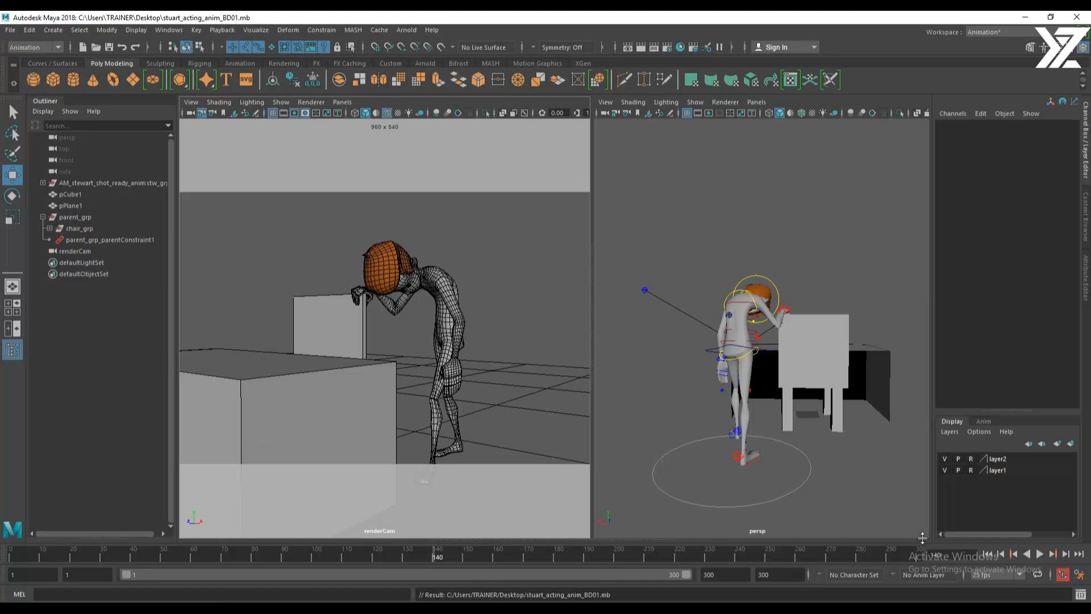
Play the complete shot with the chair from the first frame to review the acting and timing
click(987, 555)
click(1040, 554)
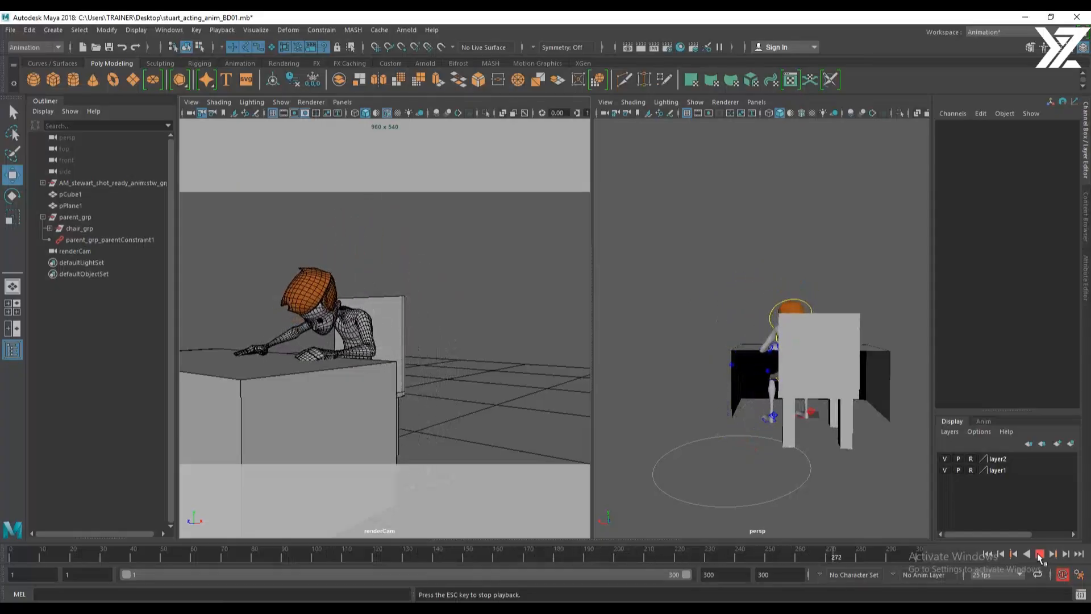
click(1040, 555)
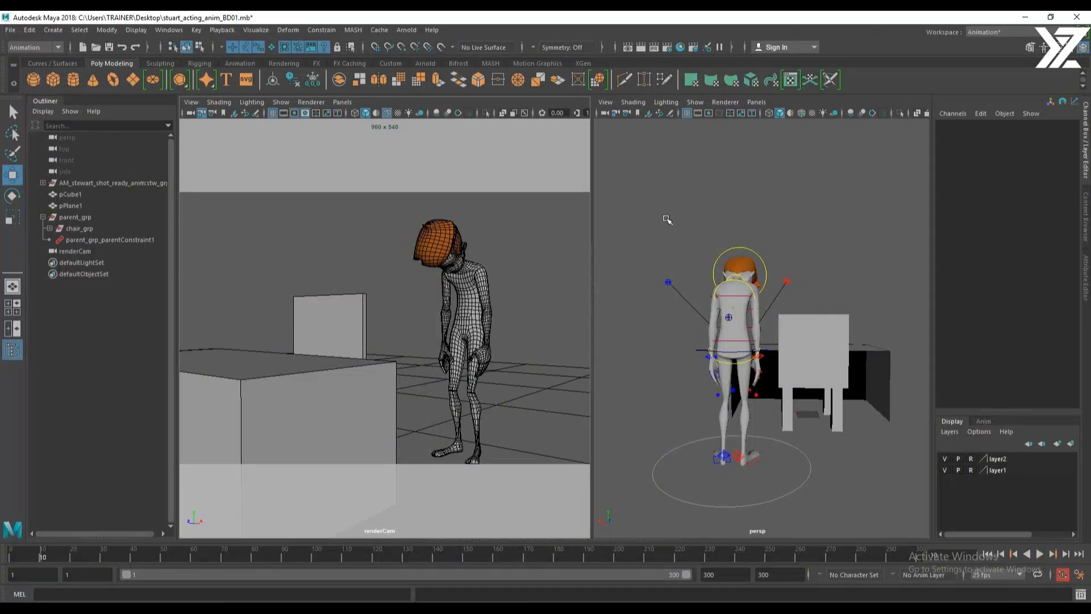
Select all of the character's controls, scrub the opening pose from the start, and key them at frame 28
drag(667, 220, 922, 531)
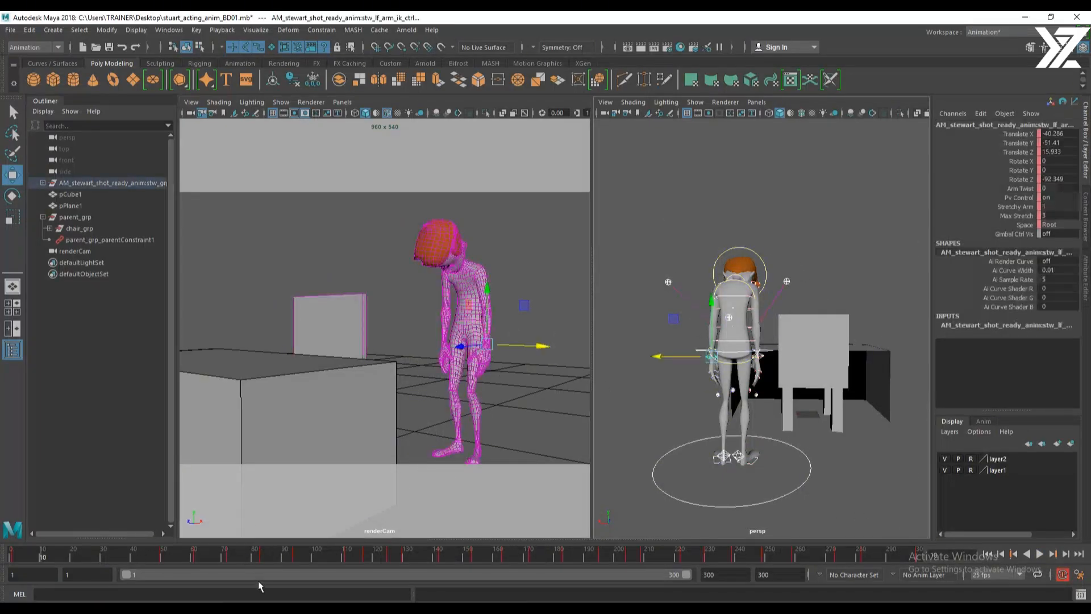
key(alt+v)
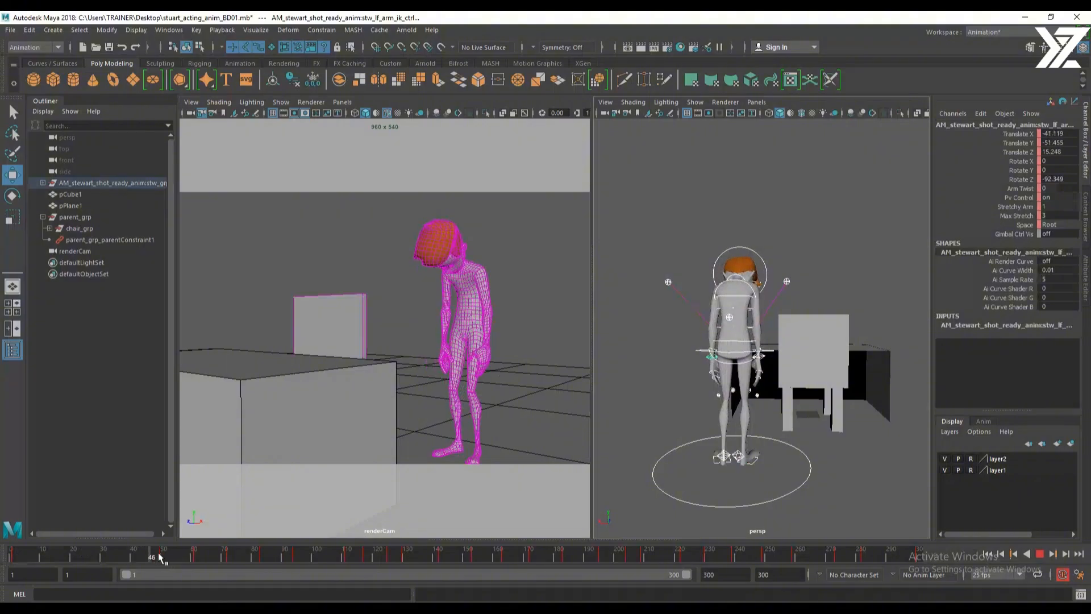
click(11, 563)
drag(2, 559, 68, 552)
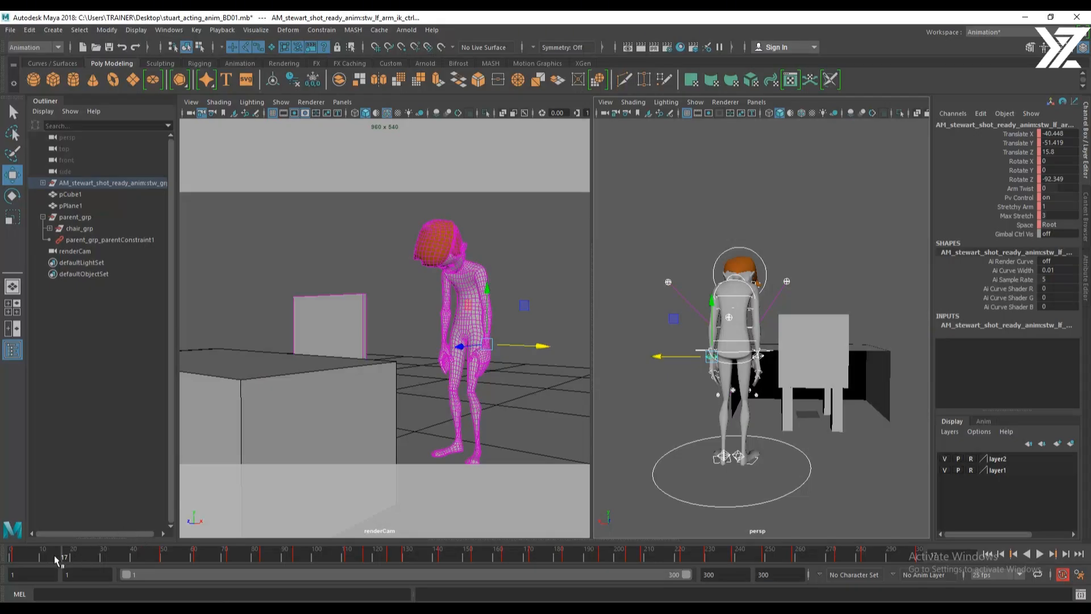
drag(65, 554, 96, 563)
key(alt+v)
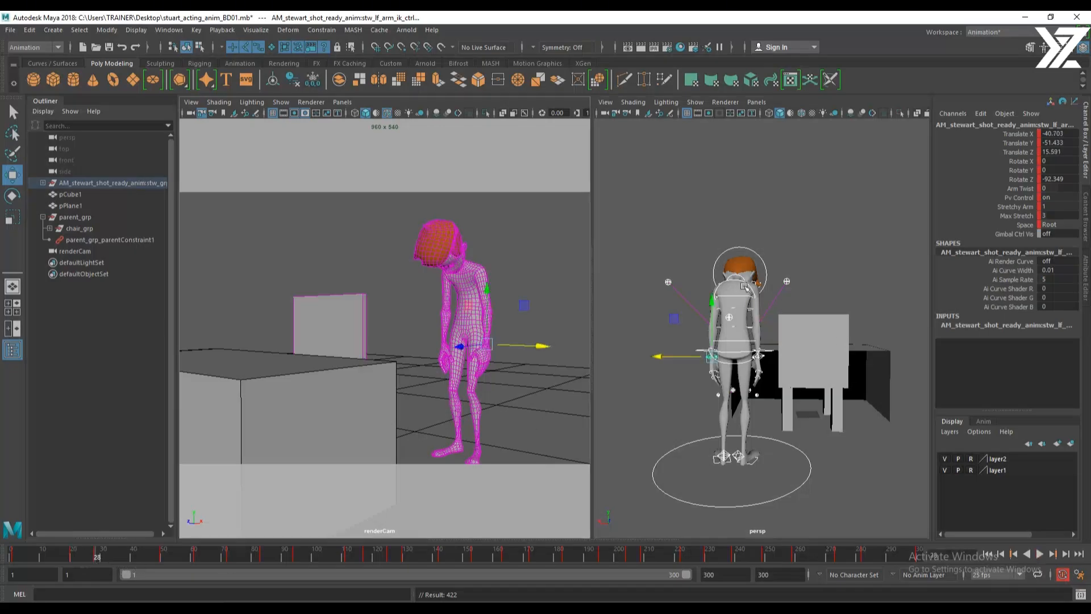
Rotate the spine shoulder control at frame 28 to about 42.3, 3.3 and 2.0 degrees in X, Y and Z
scroll(794, 310, up, 5)
scroll(794, 310, down, 5)
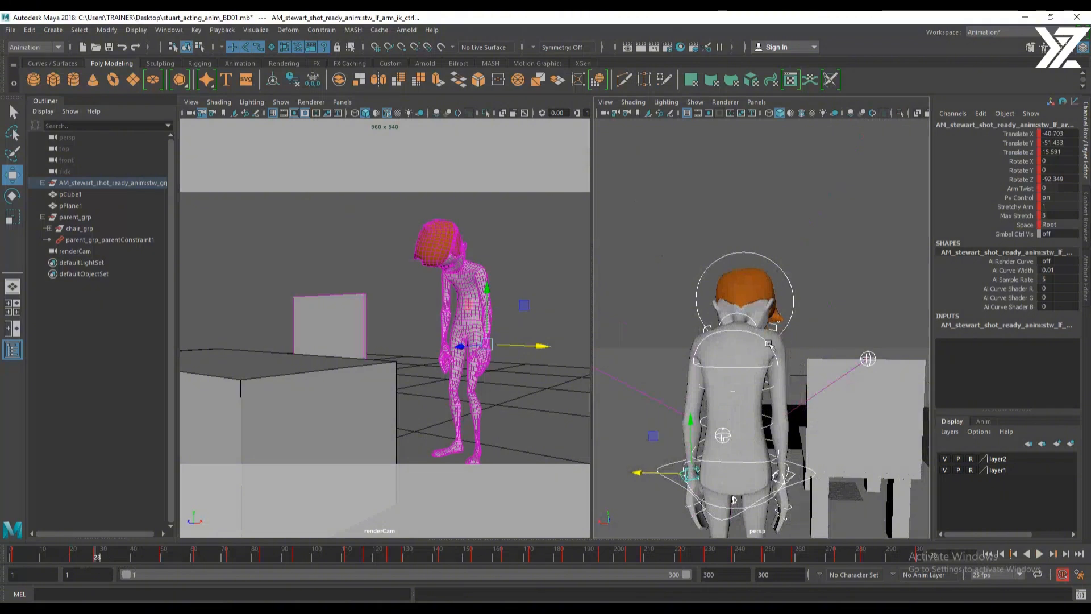
click(772, 355)
key(e)
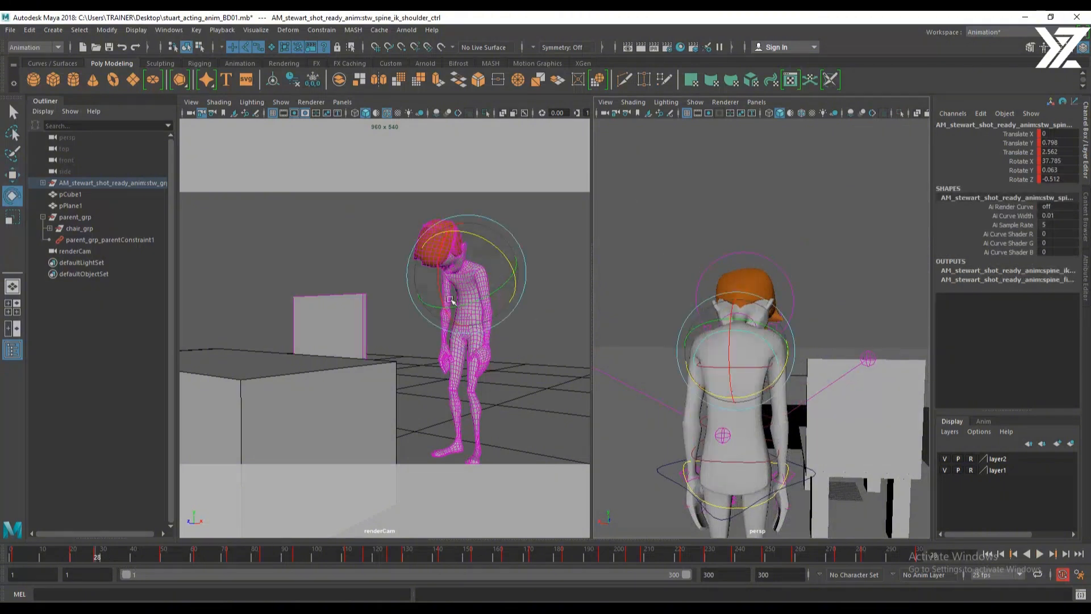
drag(472, 286, 433, 287)
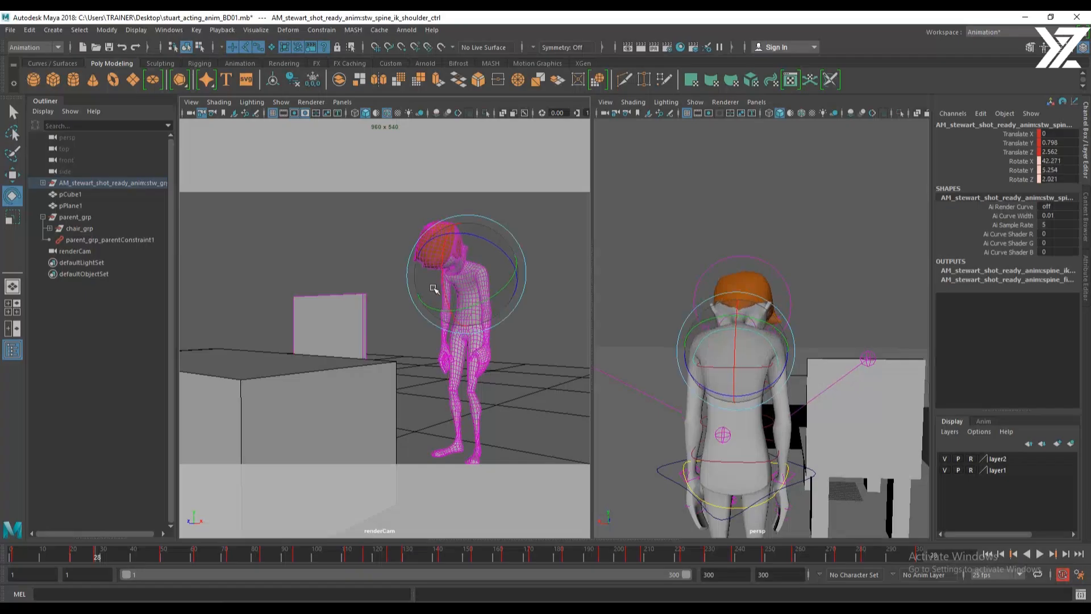
Shift the COG control at frame 28 to about -0.76 in Translate X and -1.04 in Translate Z
key(w)
click(787, 473)
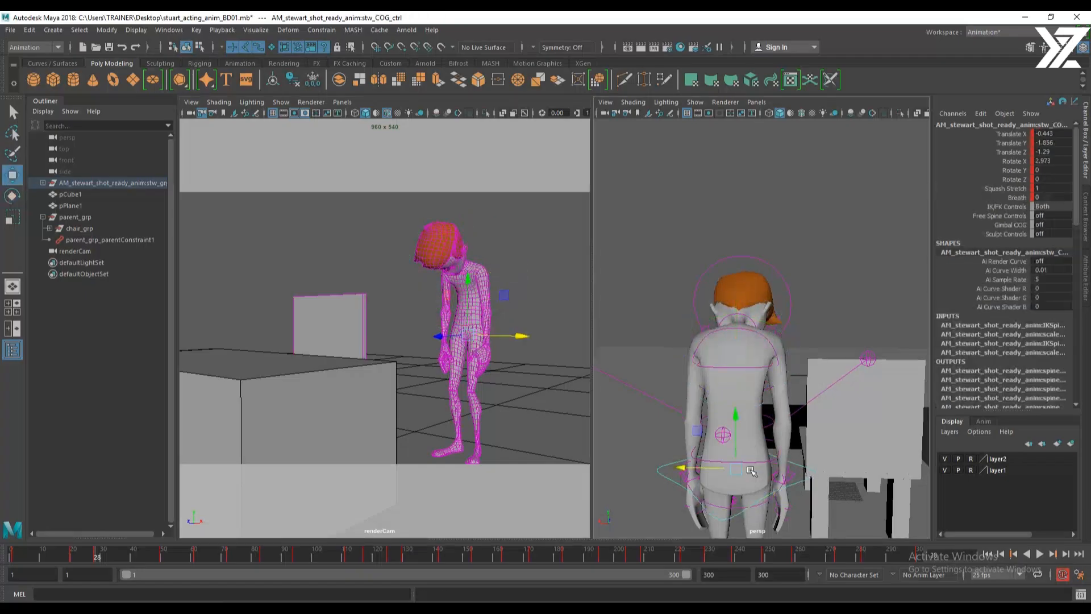
click(470, 337)
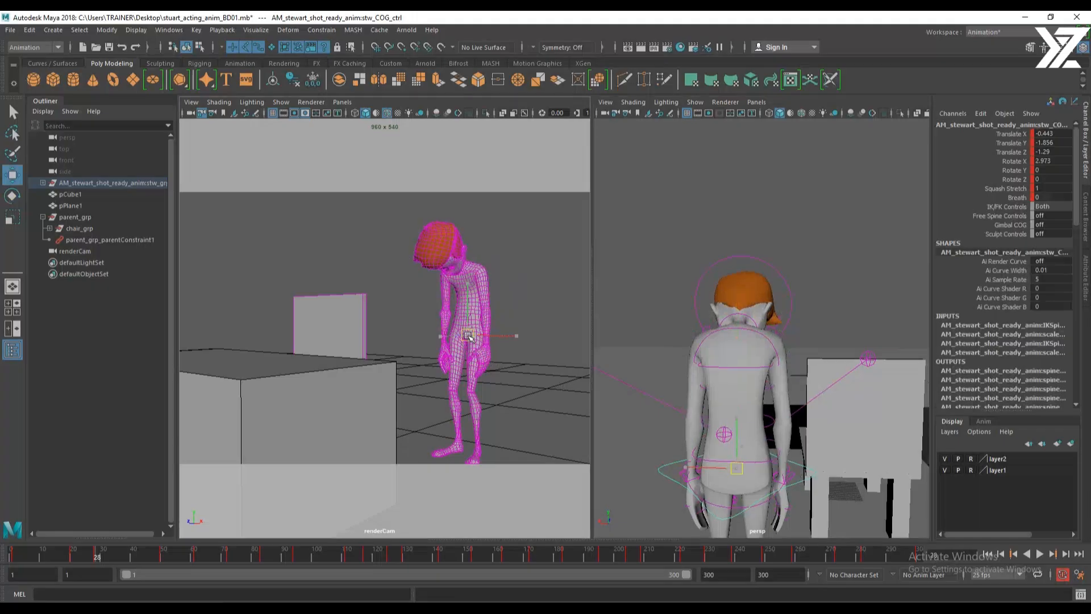
drag(468, 336, 468, 336)
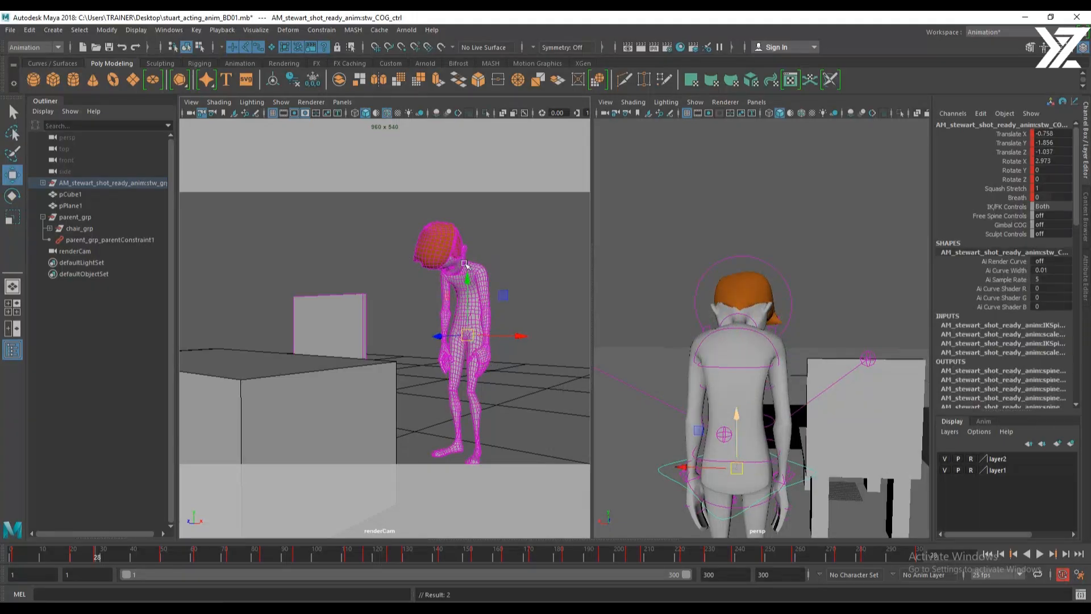
Rotate the head control at frame 28 to about 73.0, 4.6 and 6.5 degrees and scrub nearby frames to check it
click(733, 254)
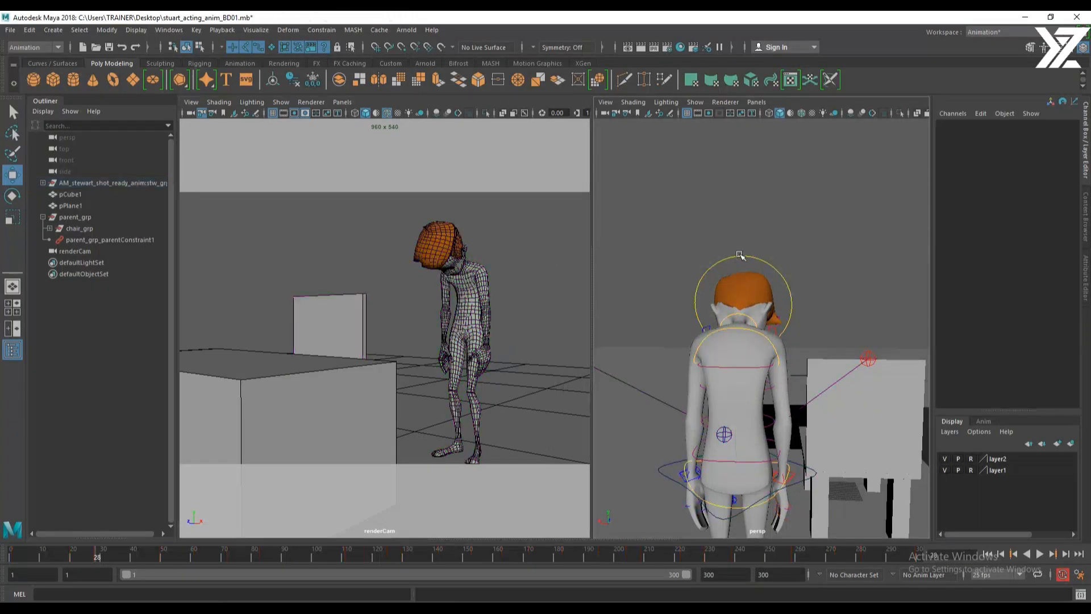
click(739, 256)
key(e)
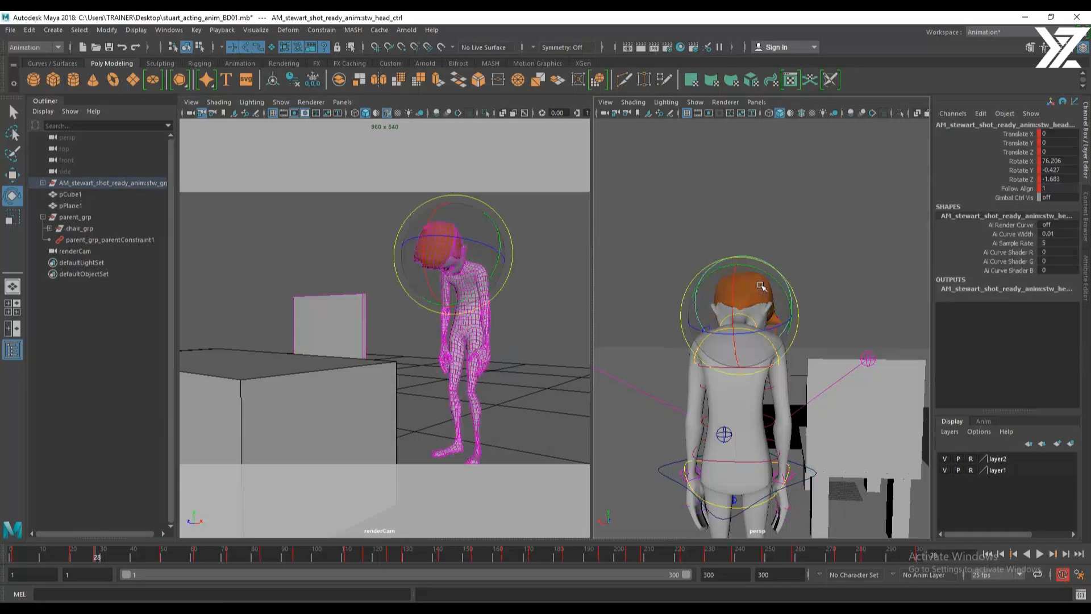
drag(469, 275, 479, 265)
mouse_move(91, 561)
mouse_down()
mouse_move(71, 560)
mouse_move(97, 561)
mouse_up()
key(alt+v)
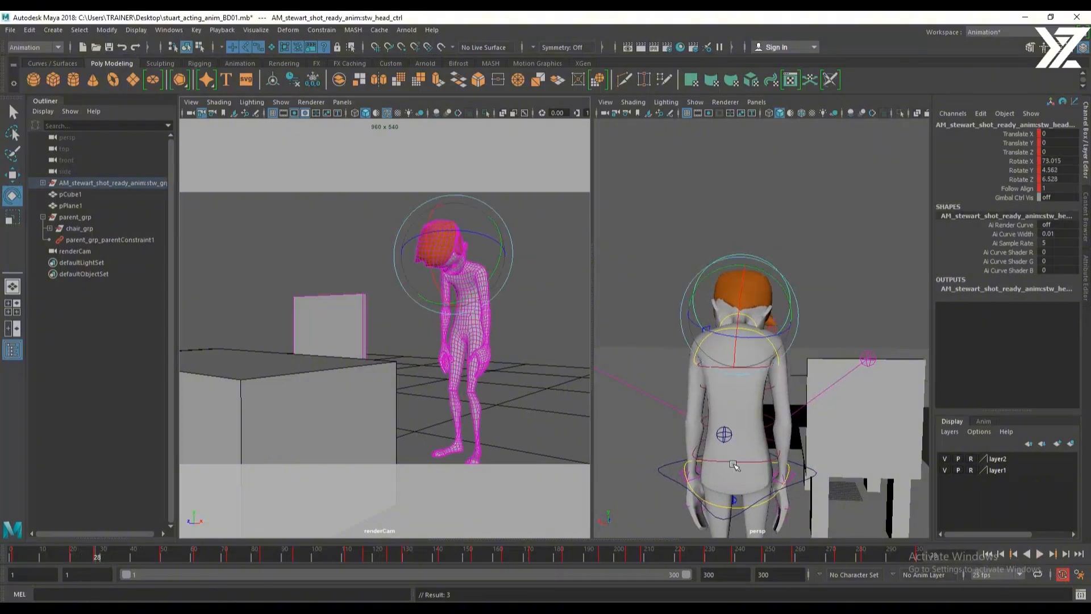
Select the right hand's IK control, view the figure from the side, and nudge the hand slightly at frame 28
click(792, 472)
alt+drag(795, 469, 678, 449)
alt+middle_drag(678, 449, 738, 448)
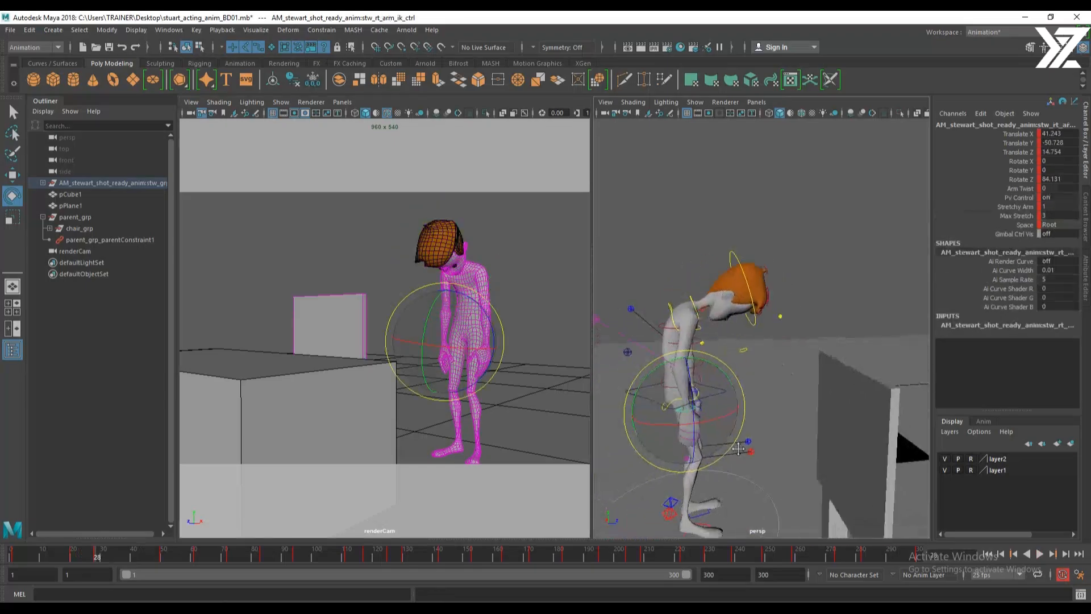
alt+right_drag(738, 448, 762, 447)
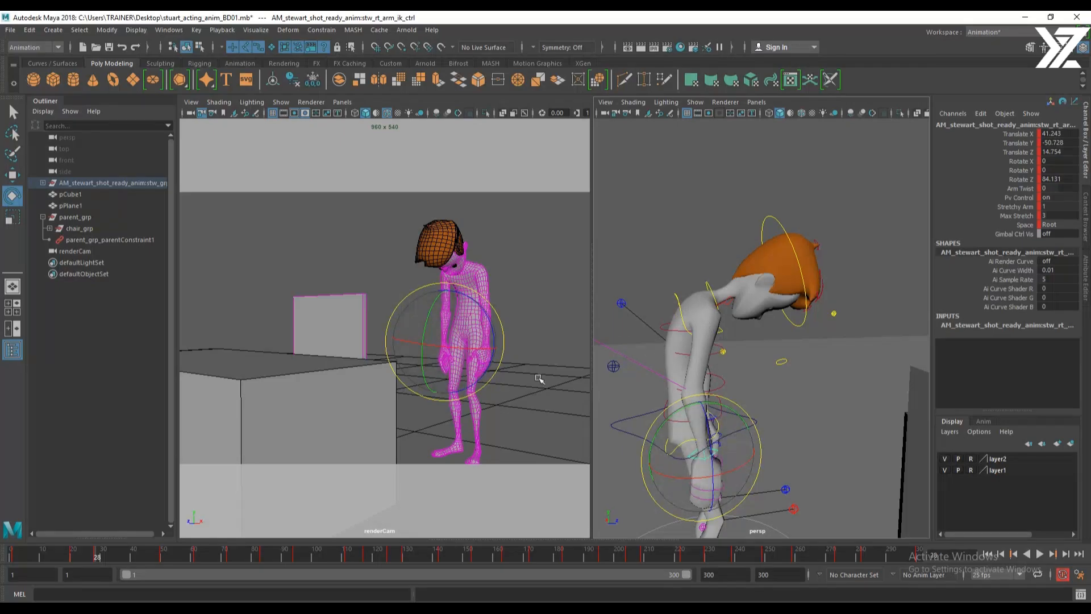
key(w)
drag(716, 453, 724, 453)
Undo the trial moves of the left hand, raise its IK control to about -51.05 in Translate Y, and key it at frame 28
alt+drag(744, 413, 813, 388)
click(739, 396)
key(ctrl+z)
key(ctrl+z)
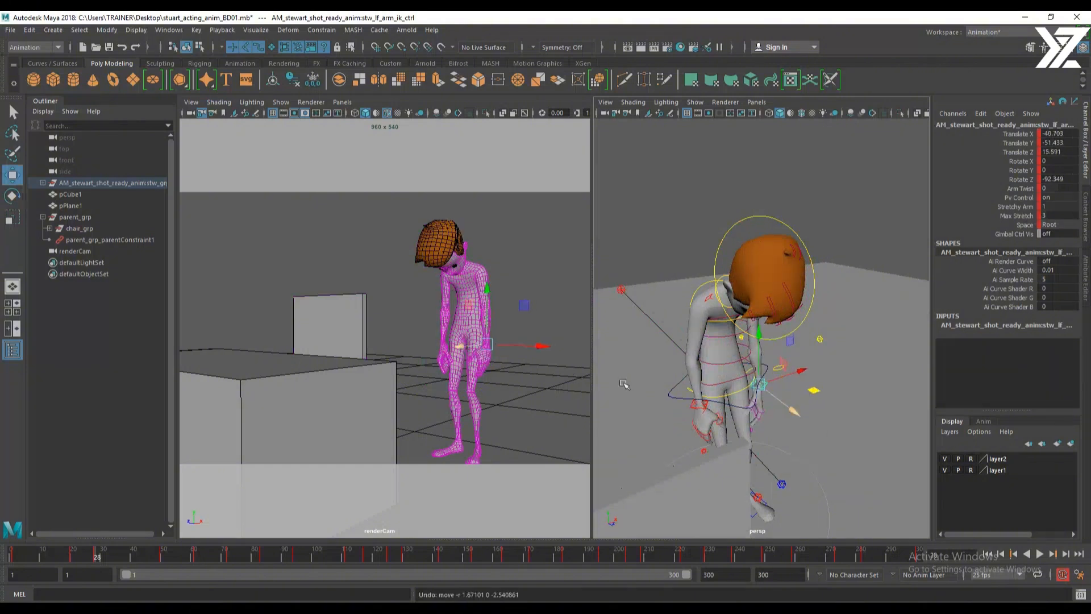
drag(494, 348, 491, 347)
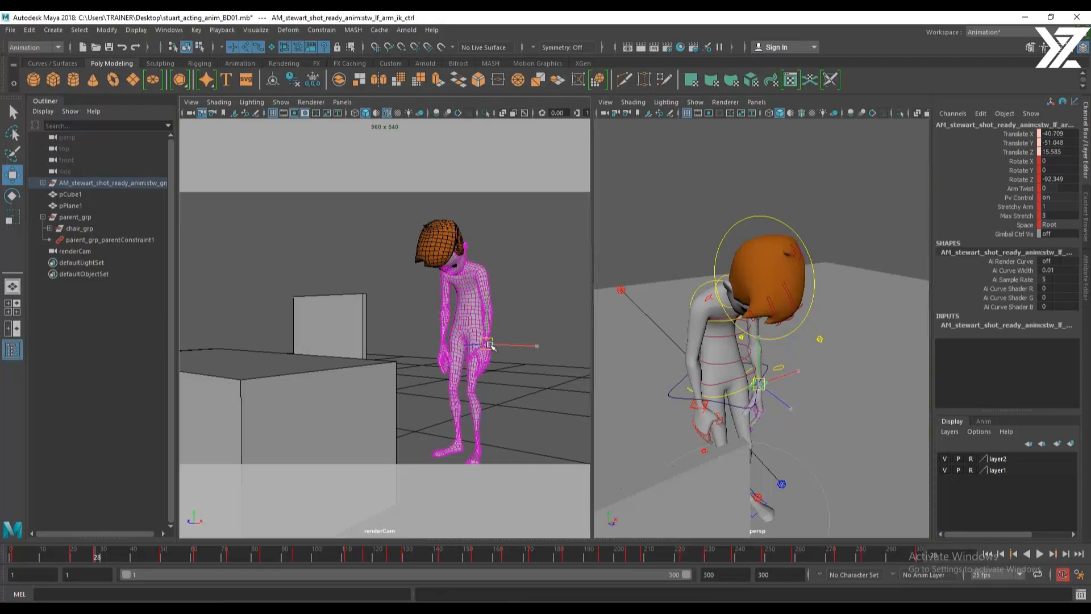
key(s)
Scrub between about frames 20 and 28 to check the weight shift, with the COG control selected at frame 23
mouse_move(68, 558)
mouse_down()
mouse_move(114, 558)
mouse_move(72, 559)
mouse_move(97, 556)
mouse_move(83, 557)
mouse_up()
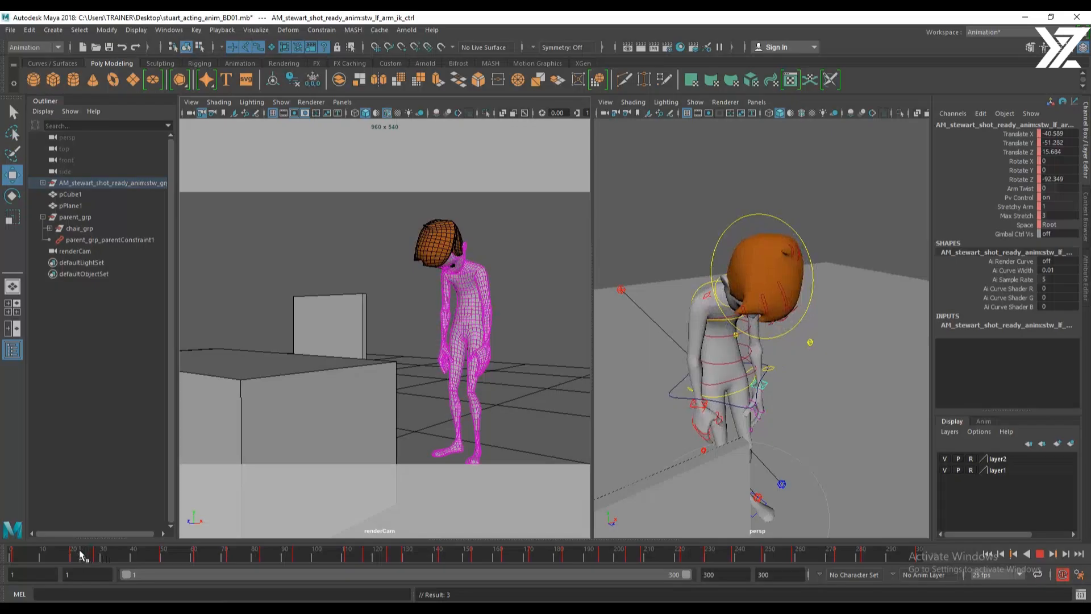
drag(81, 554, 82, 555)
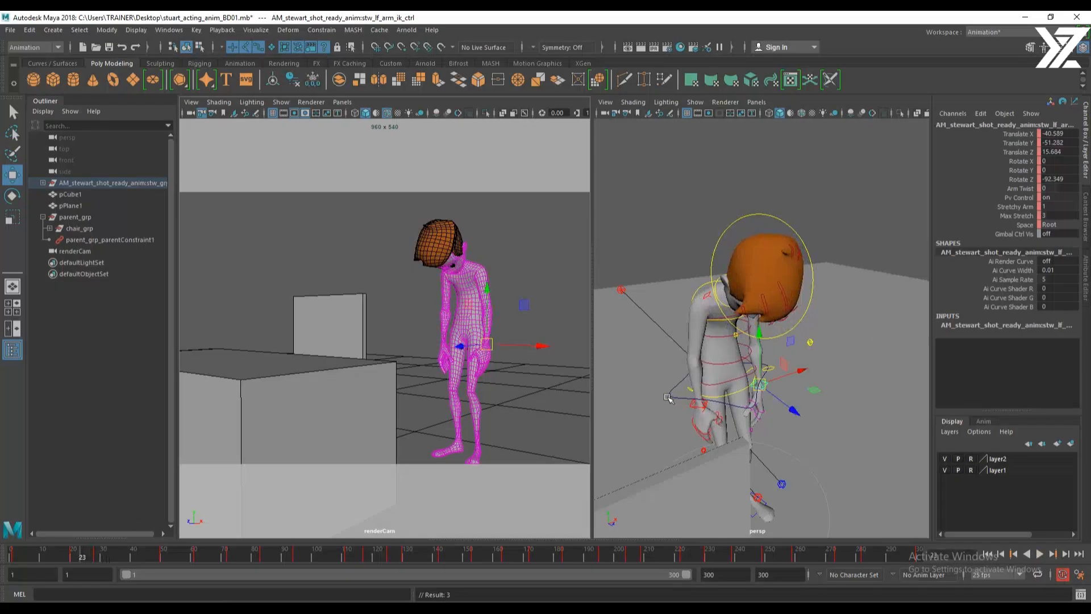
click(669, 397)
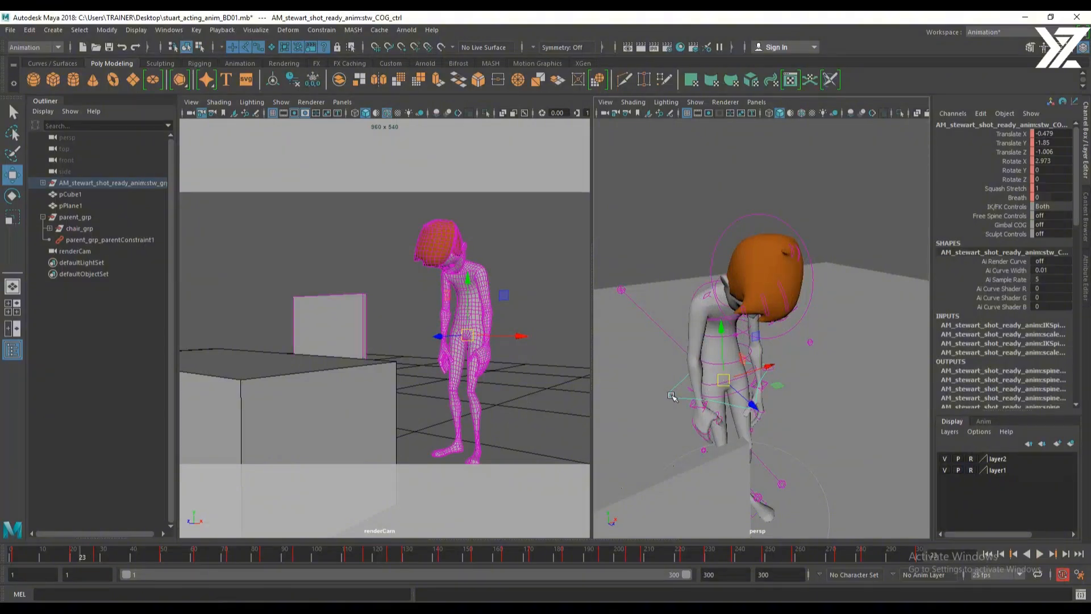
drag(81, 556, 95, 558)
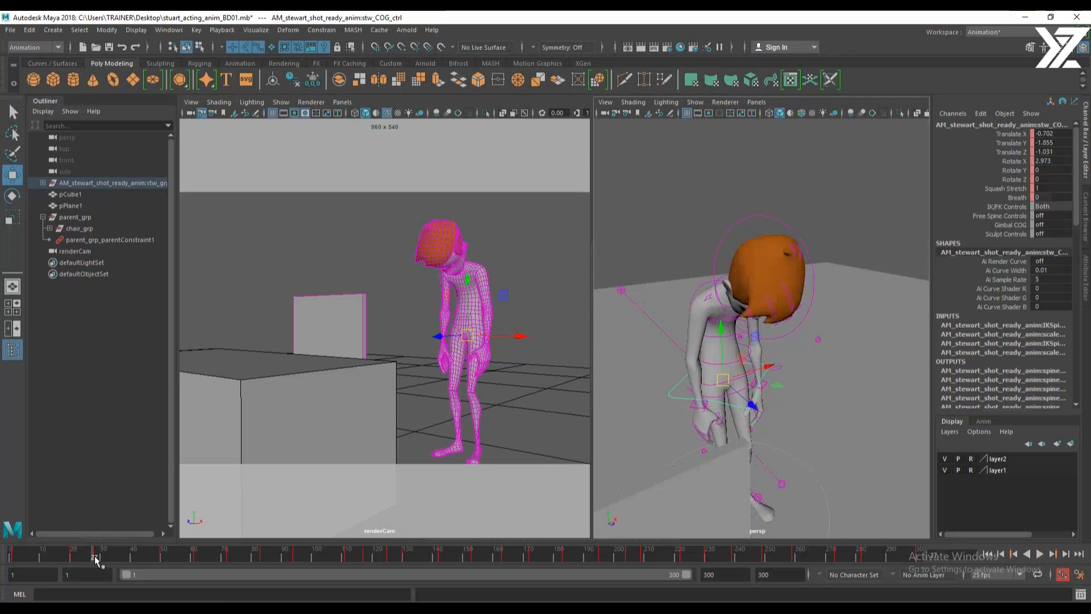
Select all of the character's controls and key the whole pose at frame 55
scroll(777, 377, down, 8)
drag(684, 247, 786, 433)
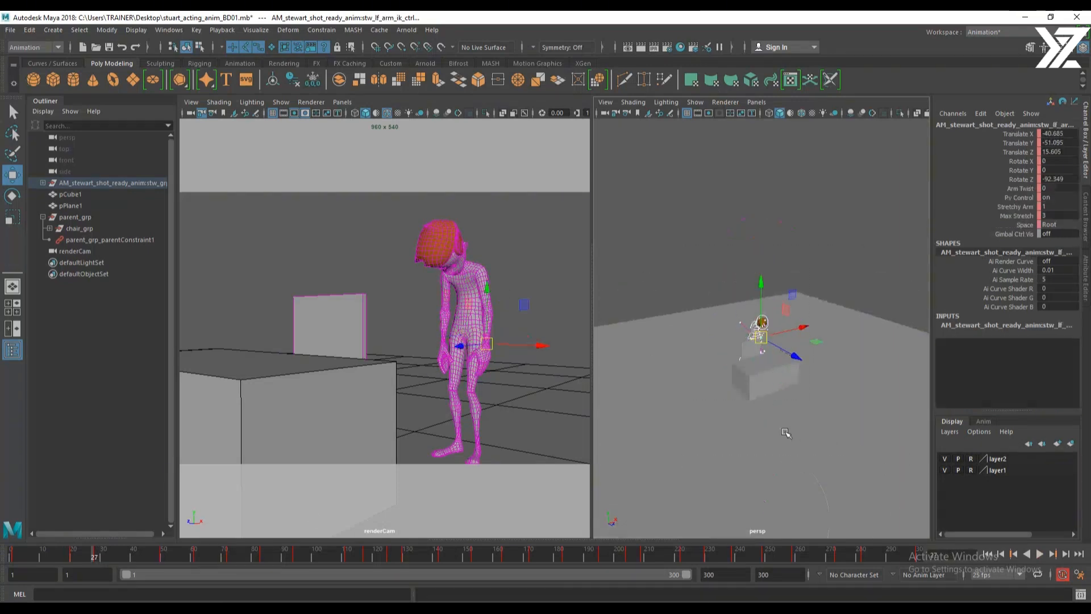
scroll(786, 432, up, 4)
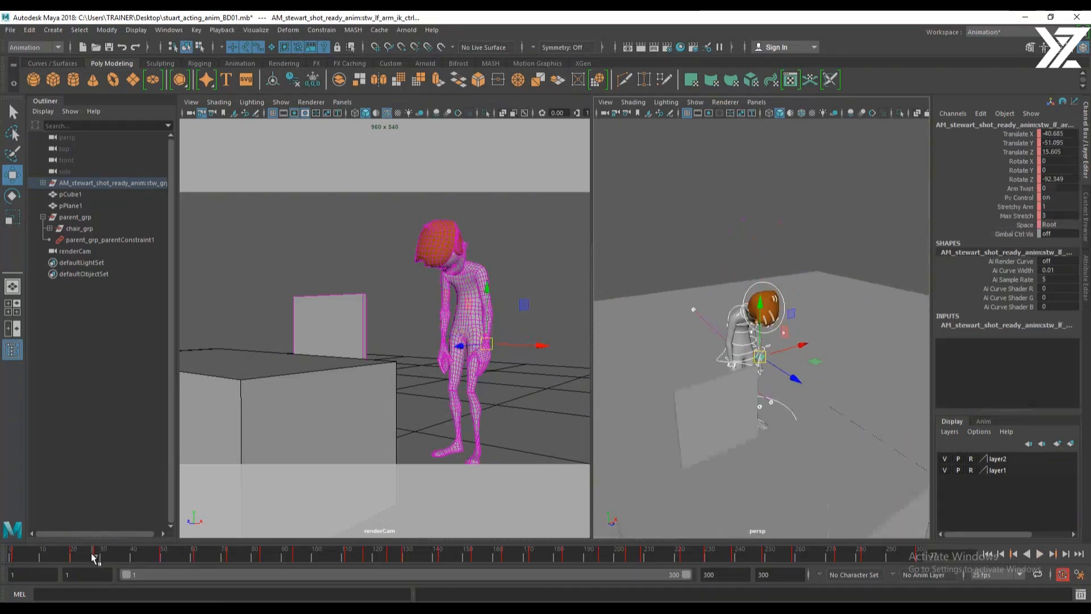
drag(93, 557, 180, 599)
alt+drag(733, 343, 698, 374)
alt+right_drag(698, 374, 790, 404)
alt+middle_drag(838, 423, 812, 392)
alt+right_drag(812, 393, 781, 386)
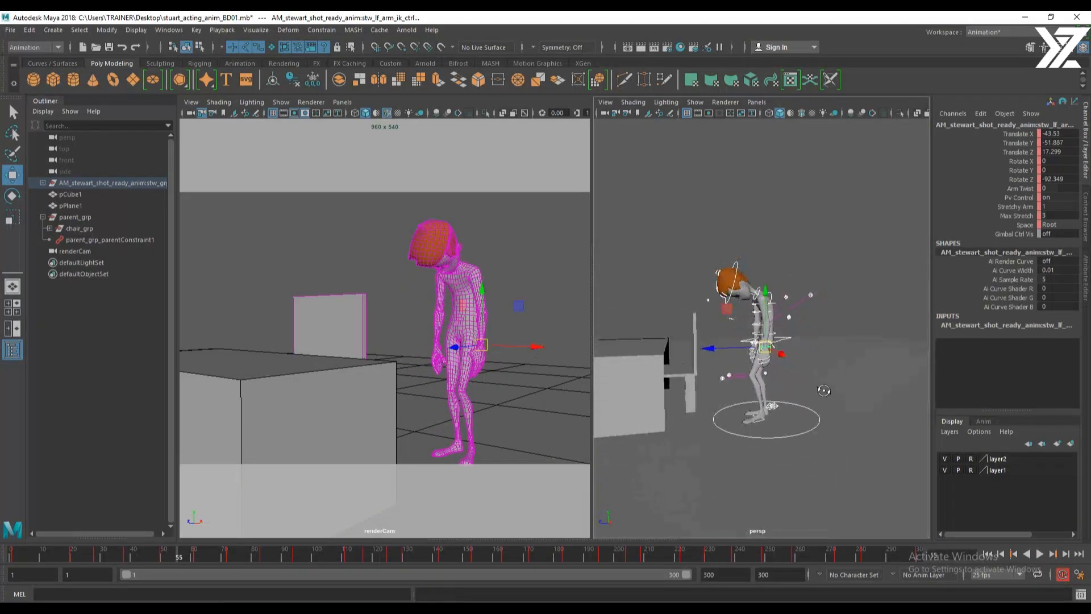
alt+drag(824, 389, 804, 393)
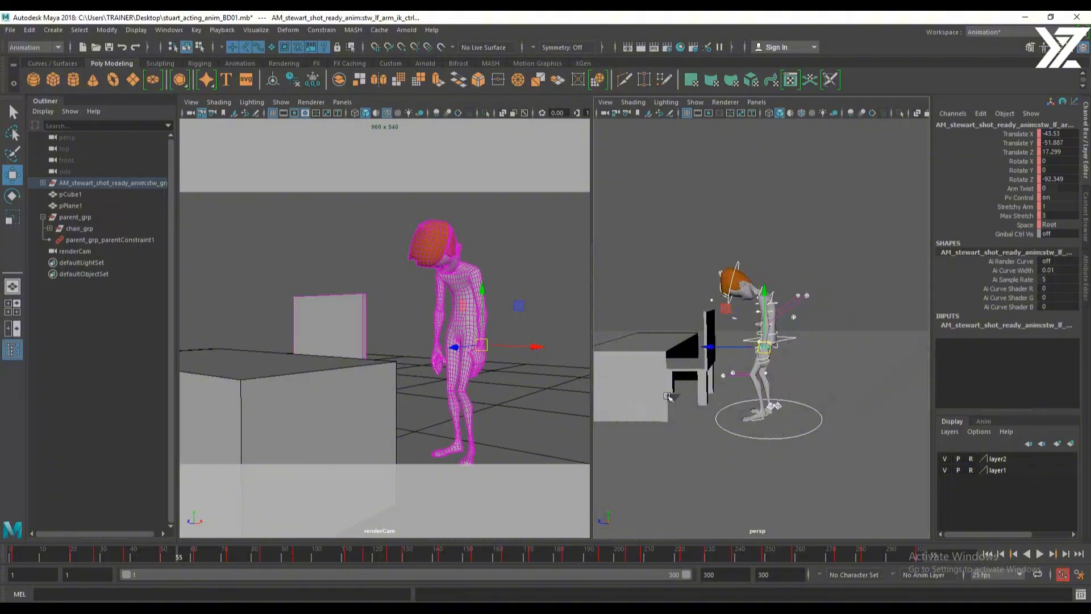
alt+drag(769, 405, 797, 394)
drag(684, 233, 963, 503)
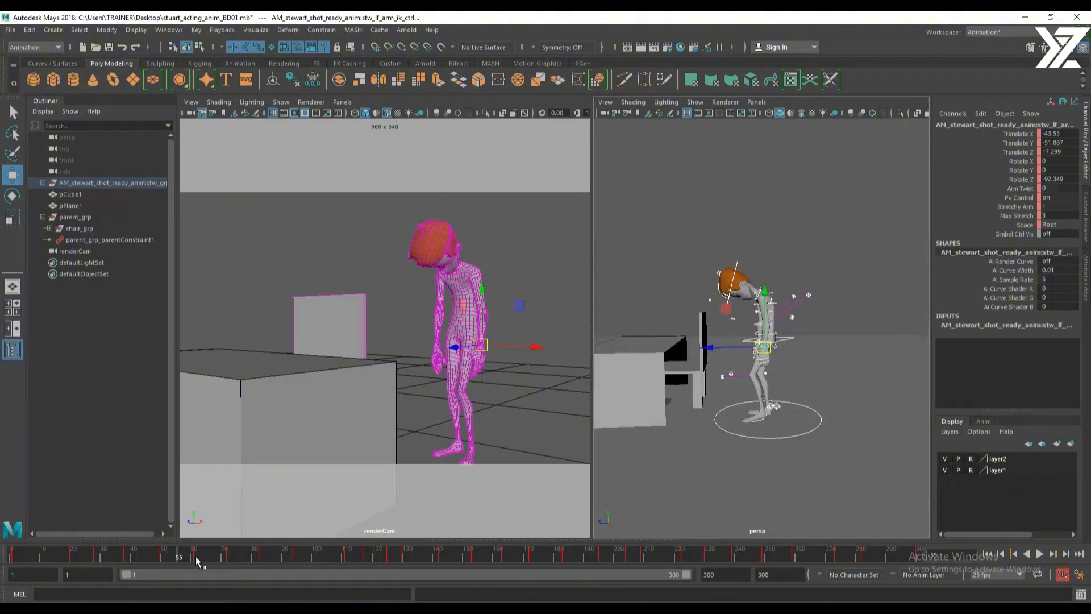
mouse_move(174, 560)
mouse_down()
mouse_move(163, 558)
mouse_move(178, 563)
mouse_up()
key(s)
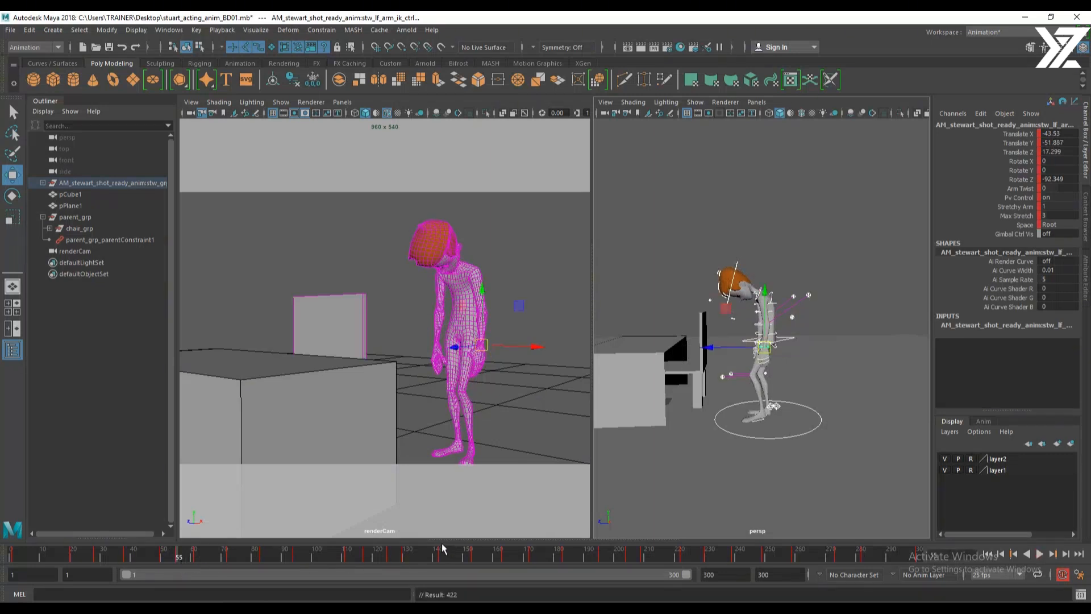
Plant the left foot on the floor at frame 55, with Translate X at 2.052 and Translate Y and Z at 0
mouse_move(166, 561)
mouse_down()
mouse_move(215, 563)
mouse_move(161, 563)
mouse_move(180, 563)
mouse_up()
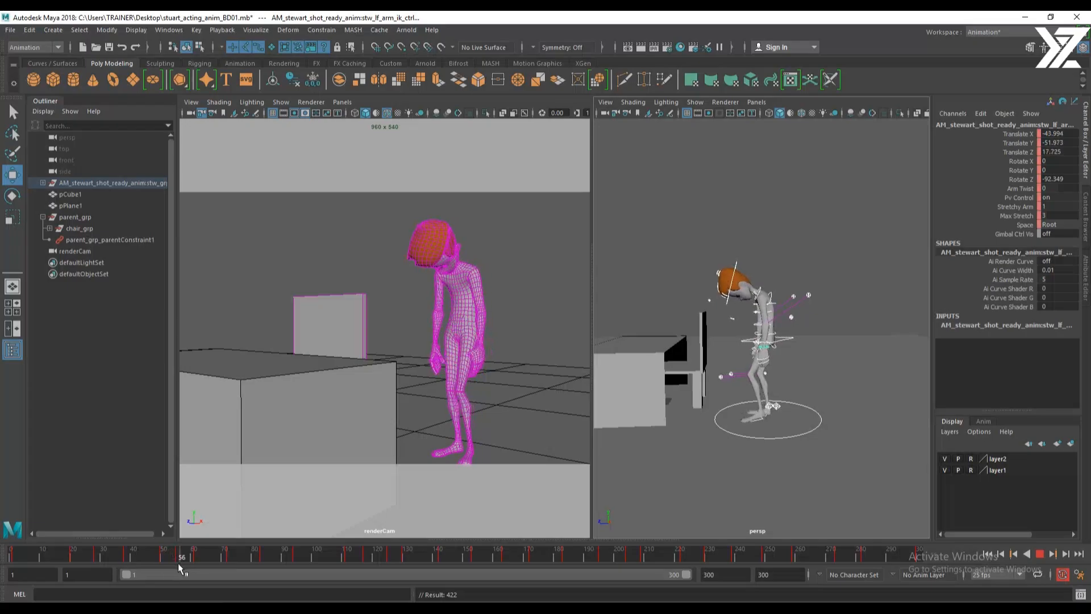
drag(179, 564, 175, 564)
scroll(794, 460, up, 5)
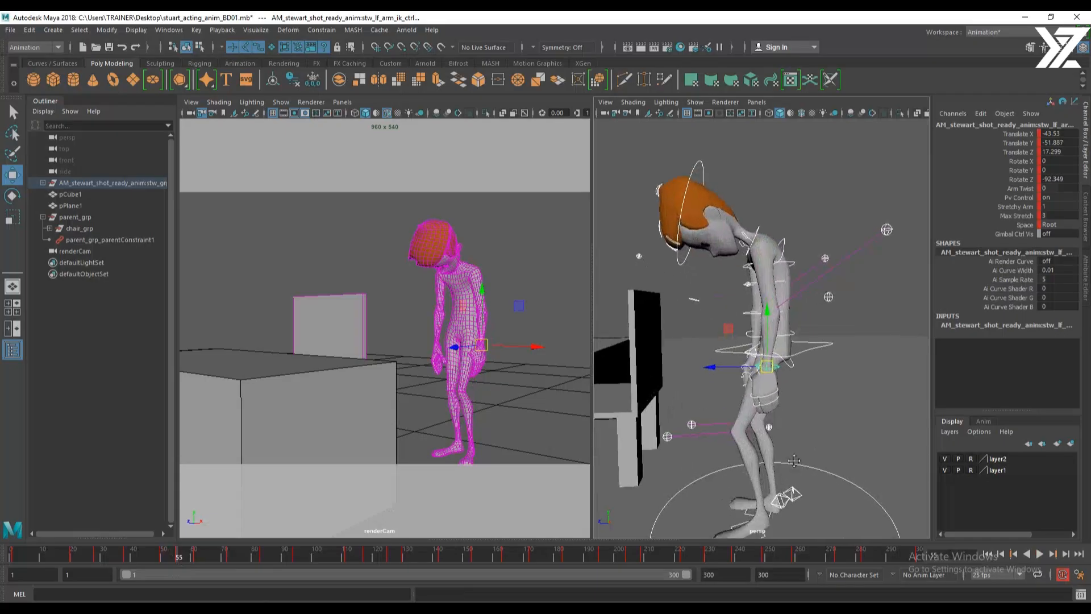
alt+middle_drag(794, 460, 785, 423)
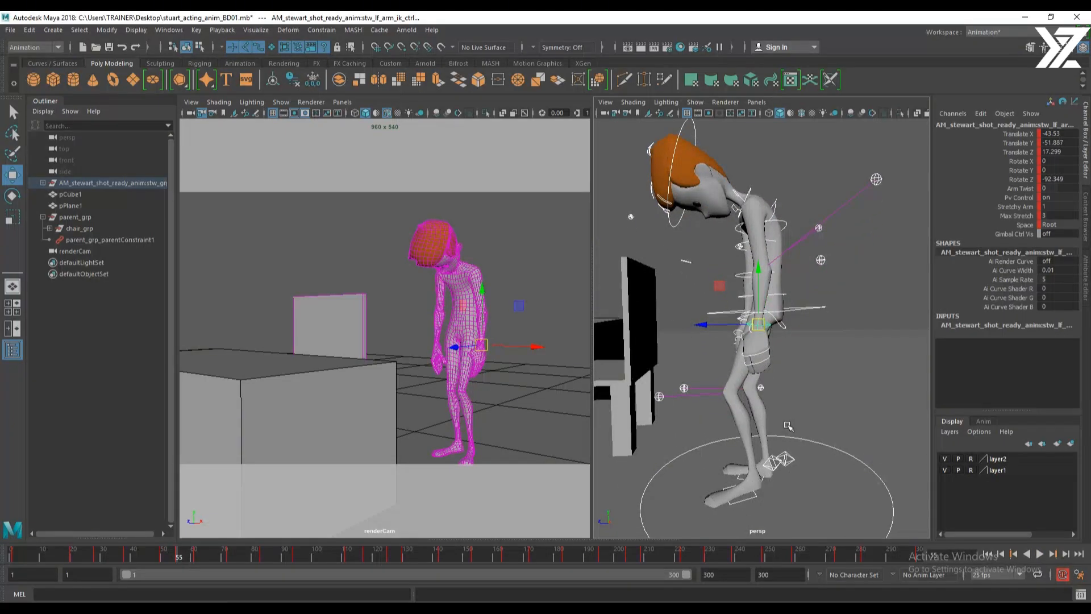
click(774, 459)
alt+middle_drag(774, 460, 780, 416)
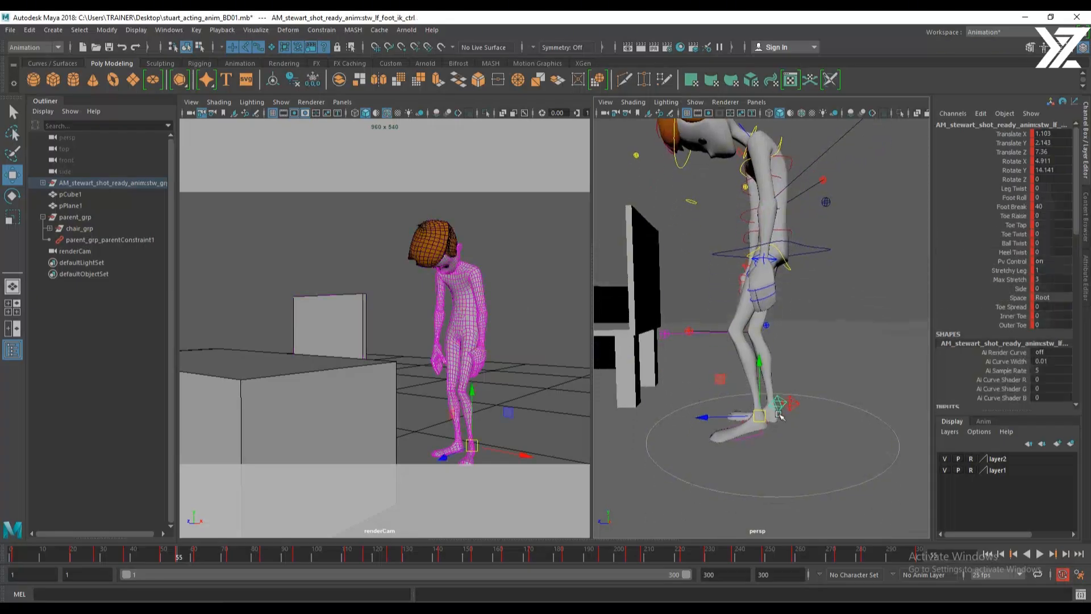
mouse_move(174, 561)
mouse_down()
mouse_move(163, 561)
mouse_move(178, 562)
mouse_up()
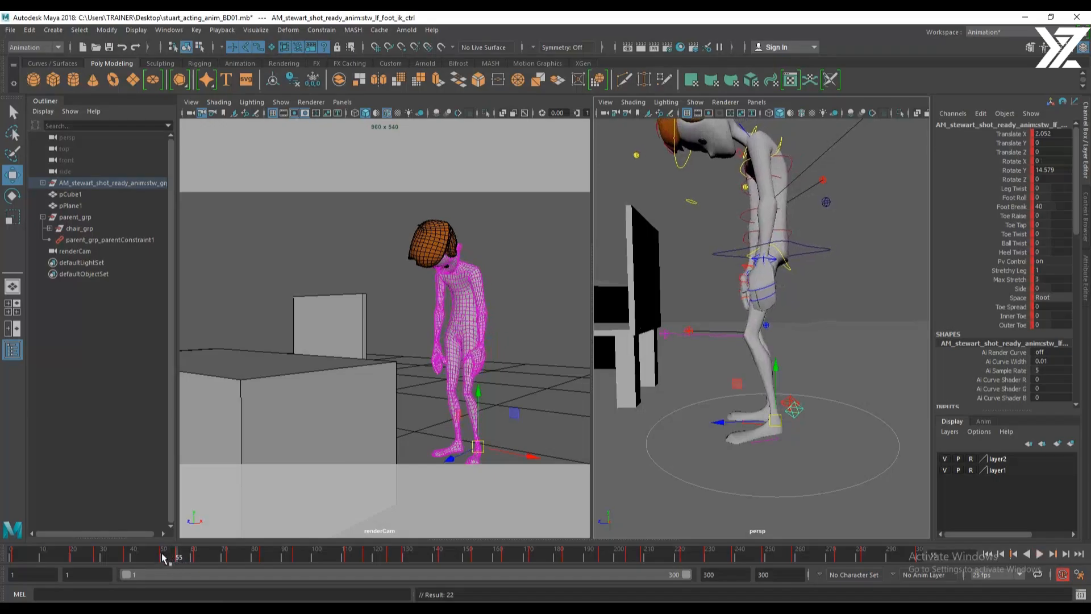
drag(164, 560, 178, 560)
At frame 55, lower the COG and both hand IK controls together, bringing the COG's Translate Y to -4.096 and the right hand's to -52.944
click(813, 248)
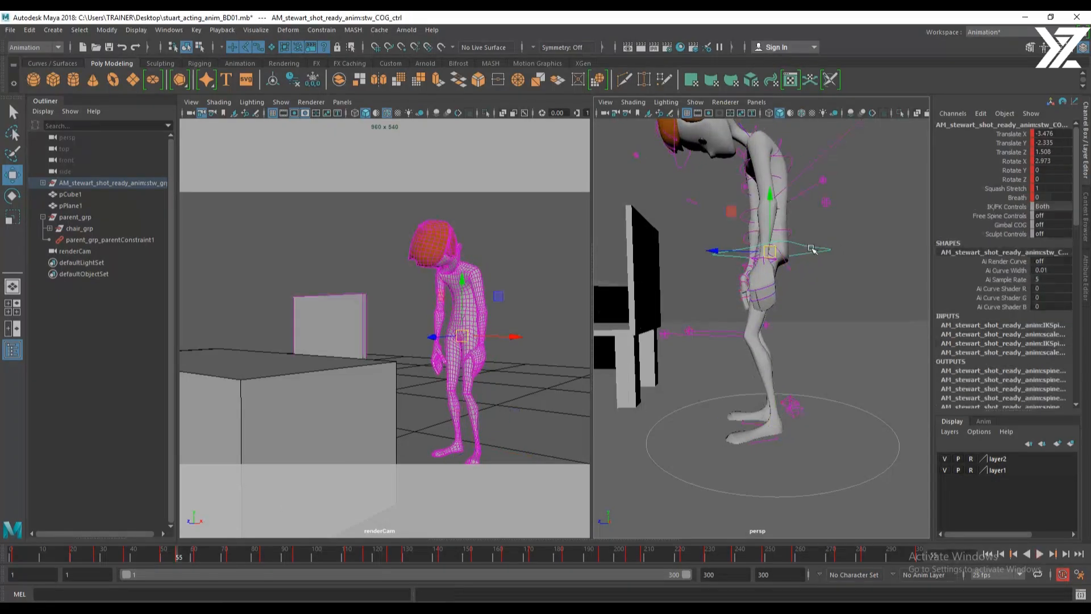
alt+drag(764, 264, 798, 268)
shift+click(773, 259)
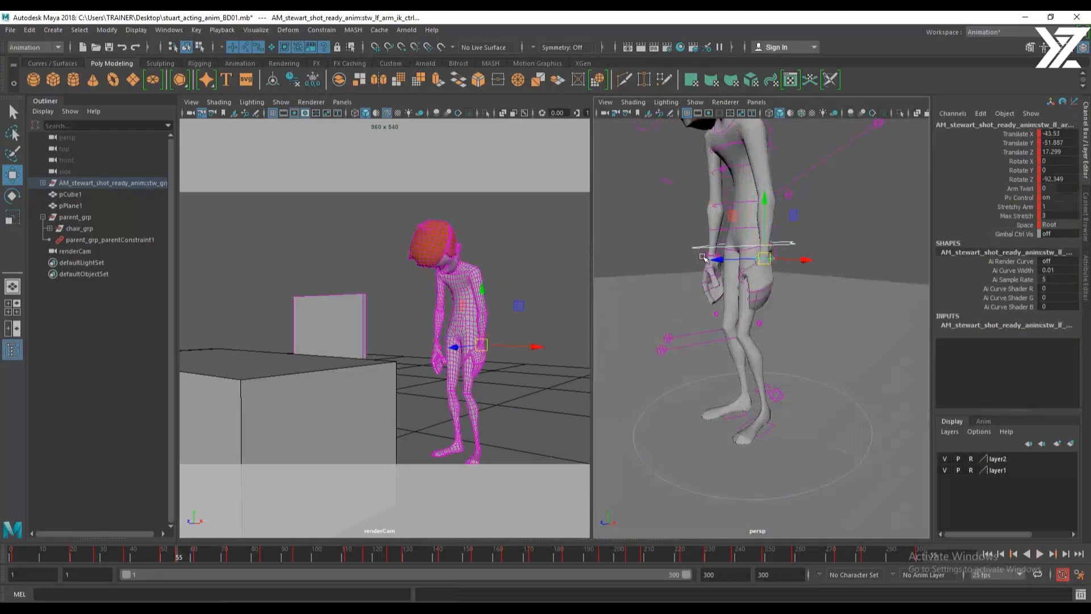
shift+click(703, 259)
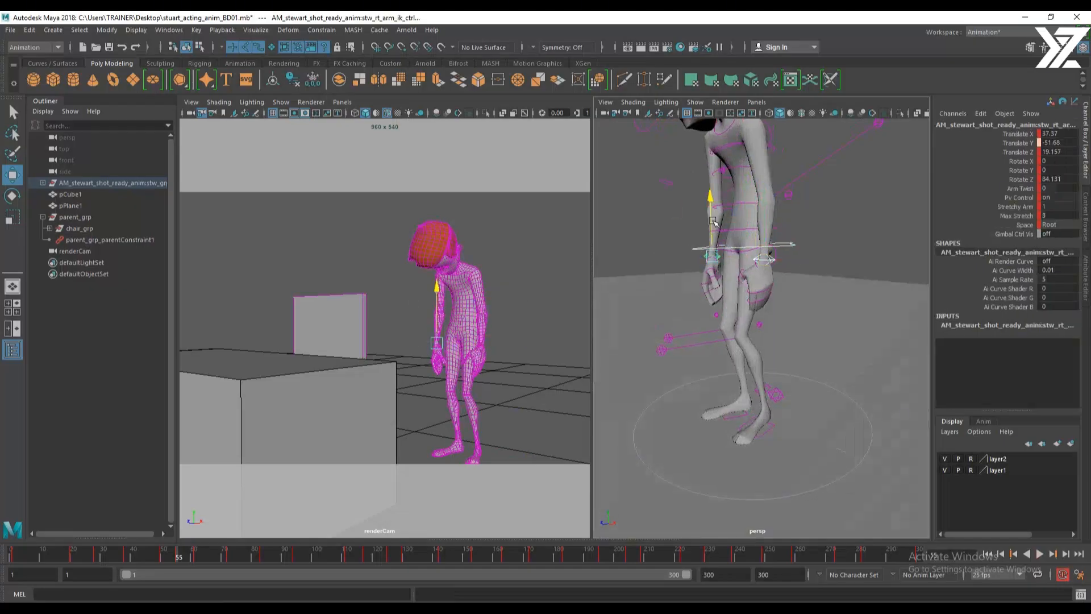
drag(713, 223, 714, 224)
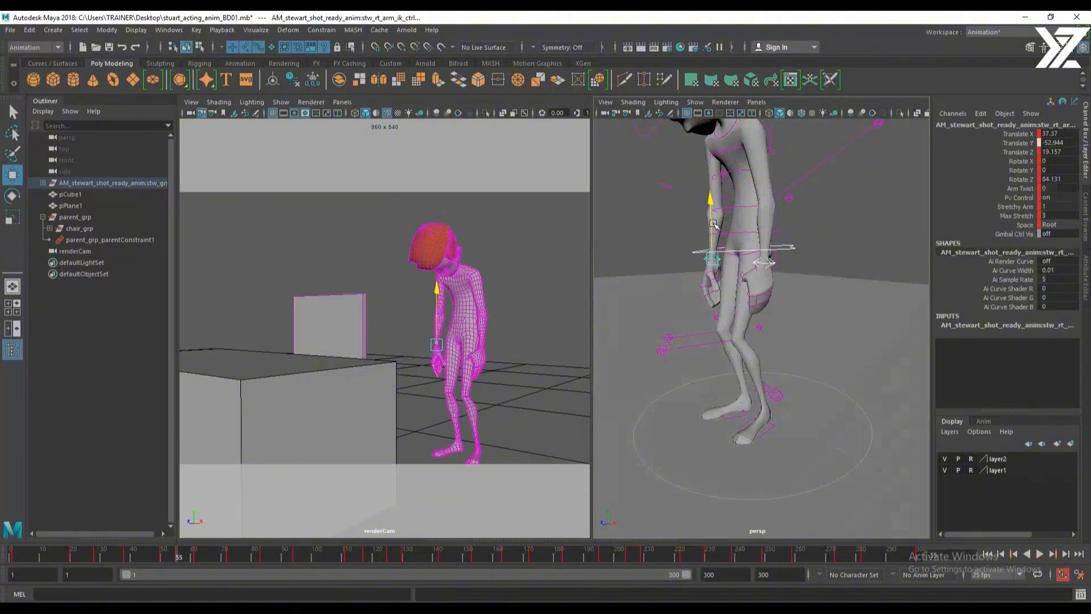
Tilt the COG control slightly at frame 55 and play the animation on to frame 66 to check the lowered pose
alt+drag(872, 274, 854, 295)
alt+right_drag(855, 295, 801, 278)
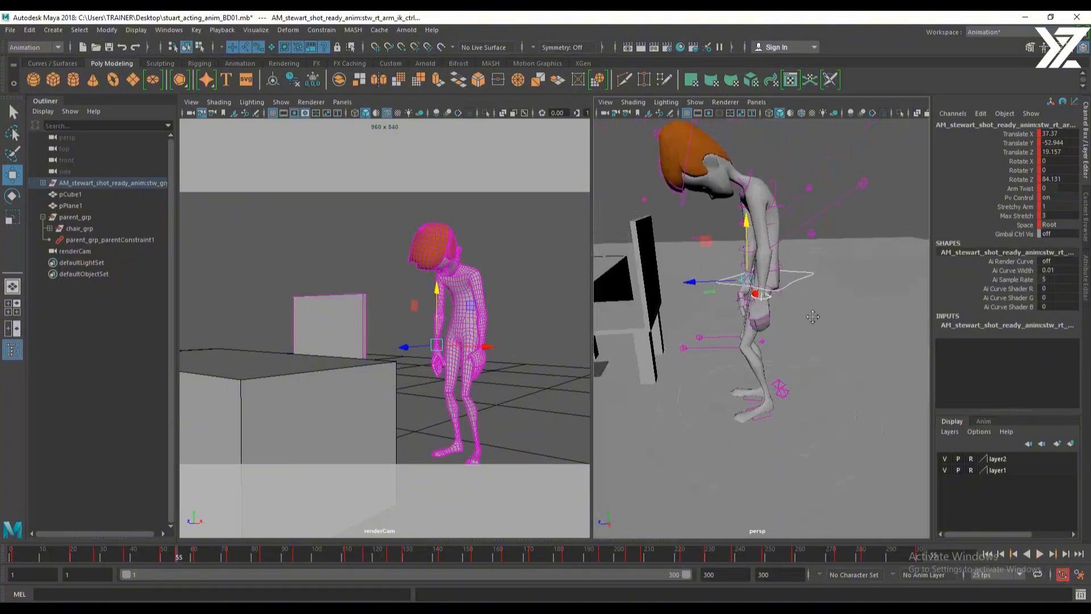
click(809, 276)
key(e)
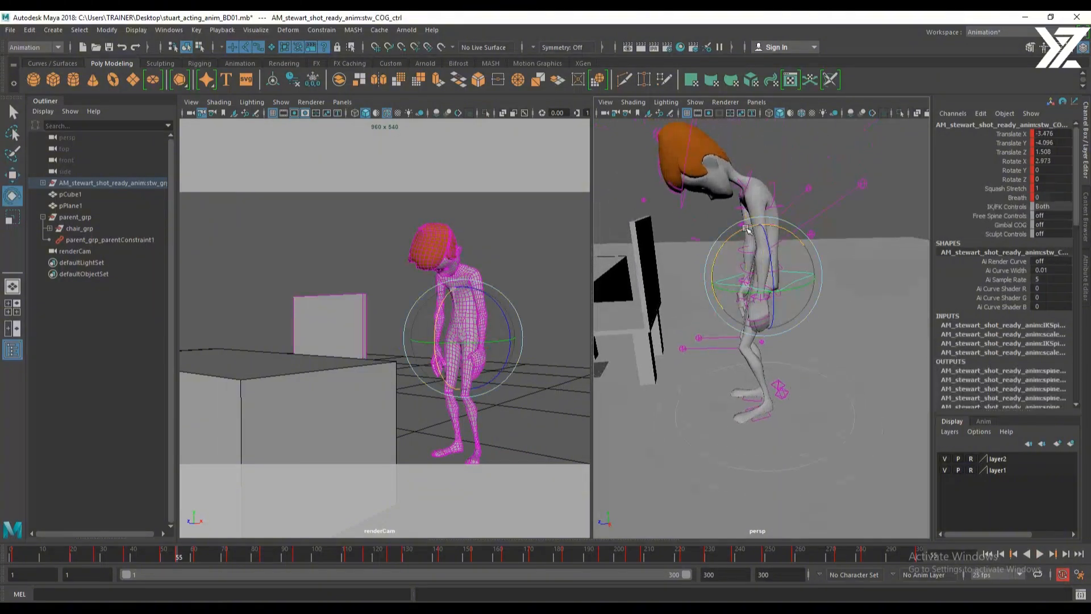
drag(746, 228, 742, 229)
key(alt+v)
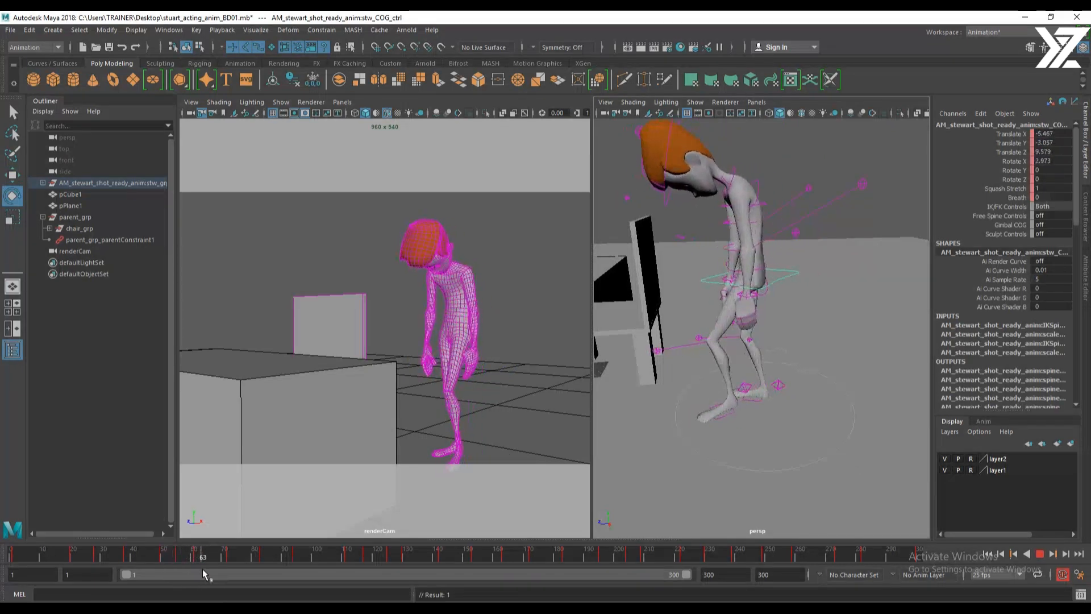
key(Escape)
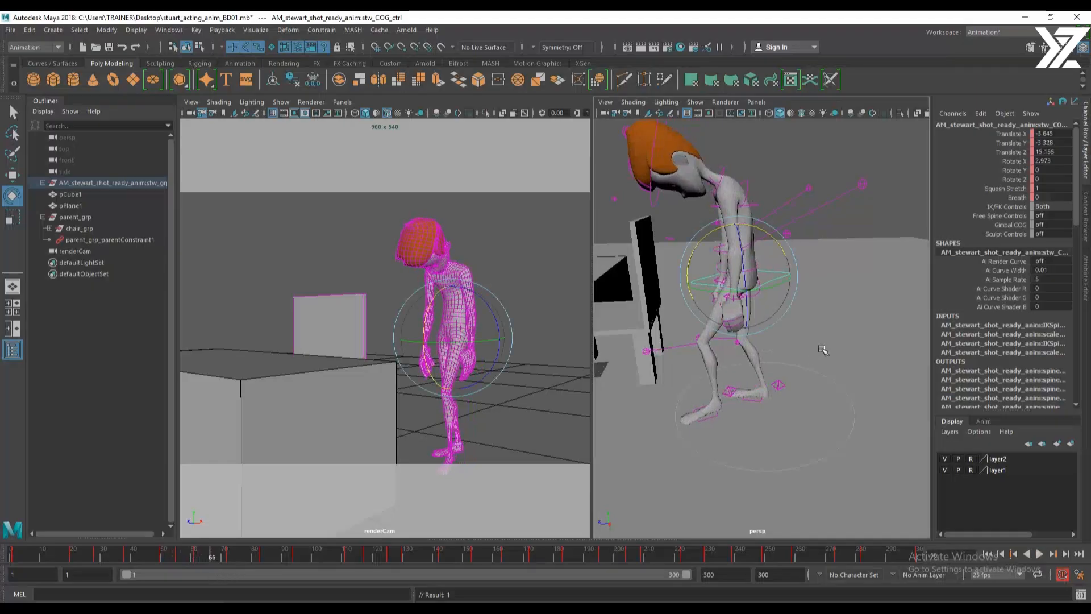
Select all of the character's controls and key the whole pose at frame 66
scroll(823, 349, down, 5)
drag(662, 227, 899, 457)
key(s)
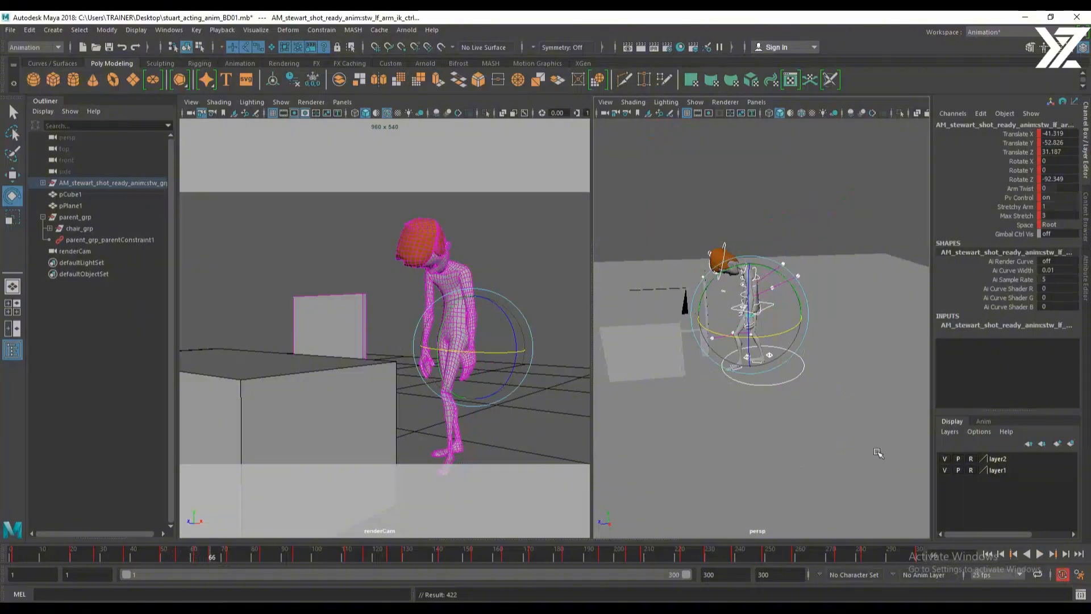
At frame 66, raise the COG and both hand IK controls together until the right hand's Translate Y is -50.833
scroll(715, 384, up, 7)
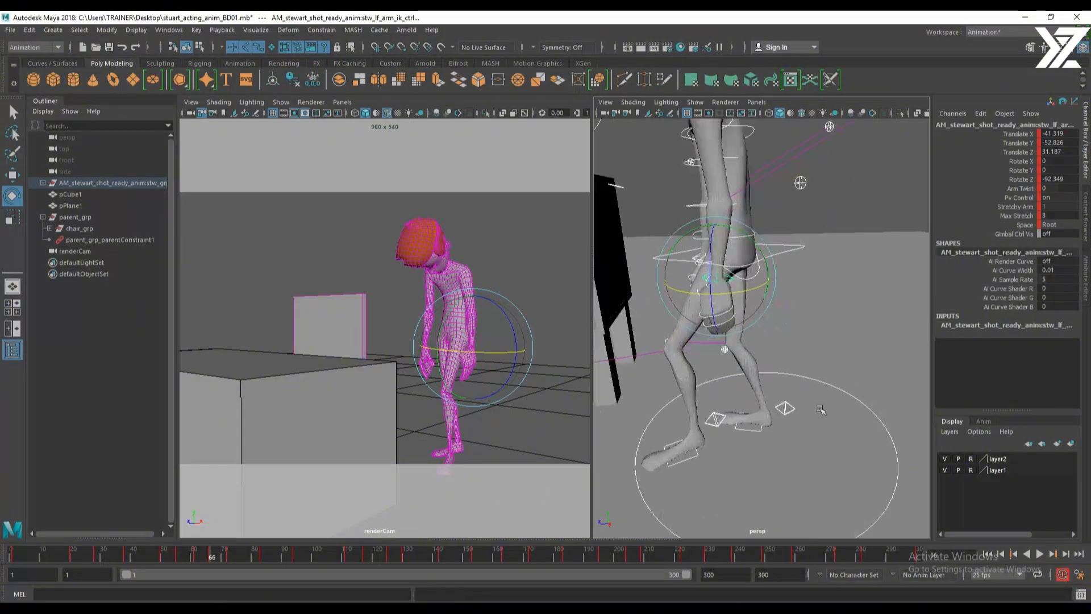
alt+drag(733, 409, 791, 380)
alt+middle_drag(792, 380, 797, 428)
alt+drag(796, 429, 800, 356)
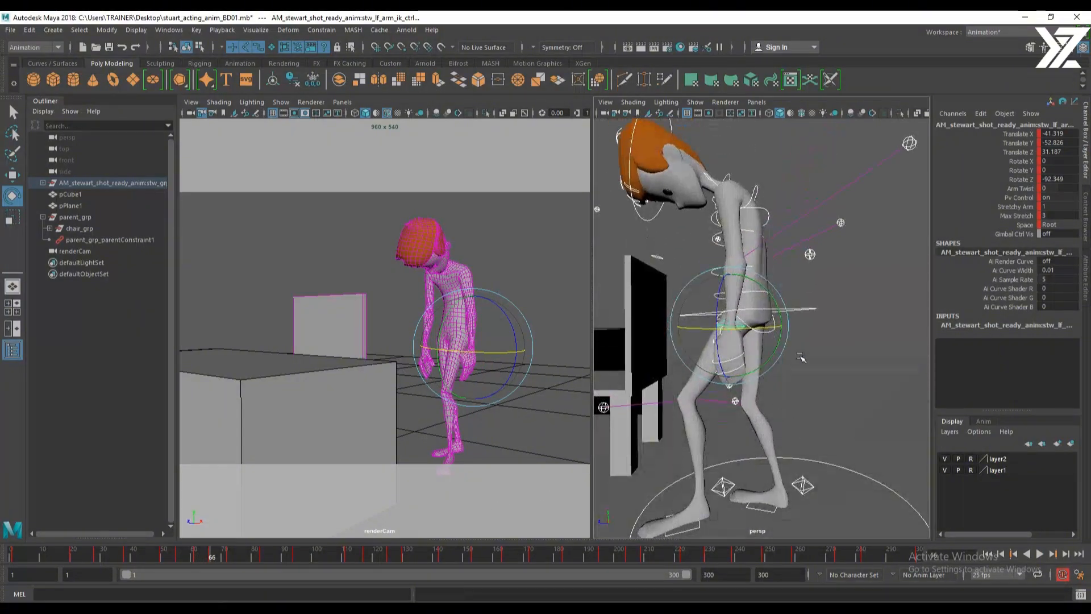
click(814, 312)
alt+drag(814, 312, 772, 383)
key(w)
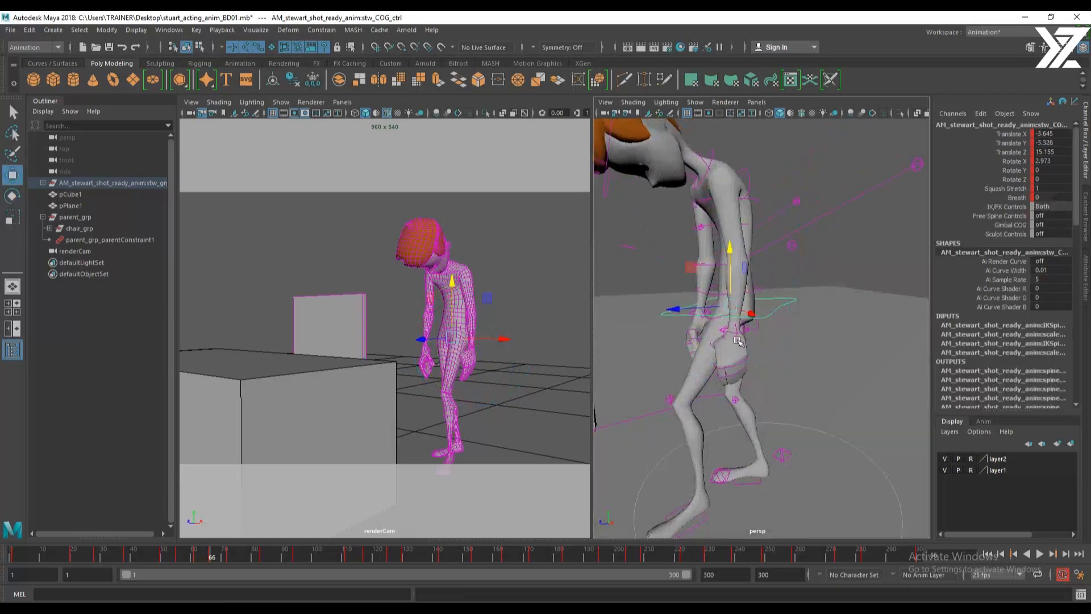
shift+click(738, 330)
alt+drag(739, 330, 807, 339)
click(652, 329)
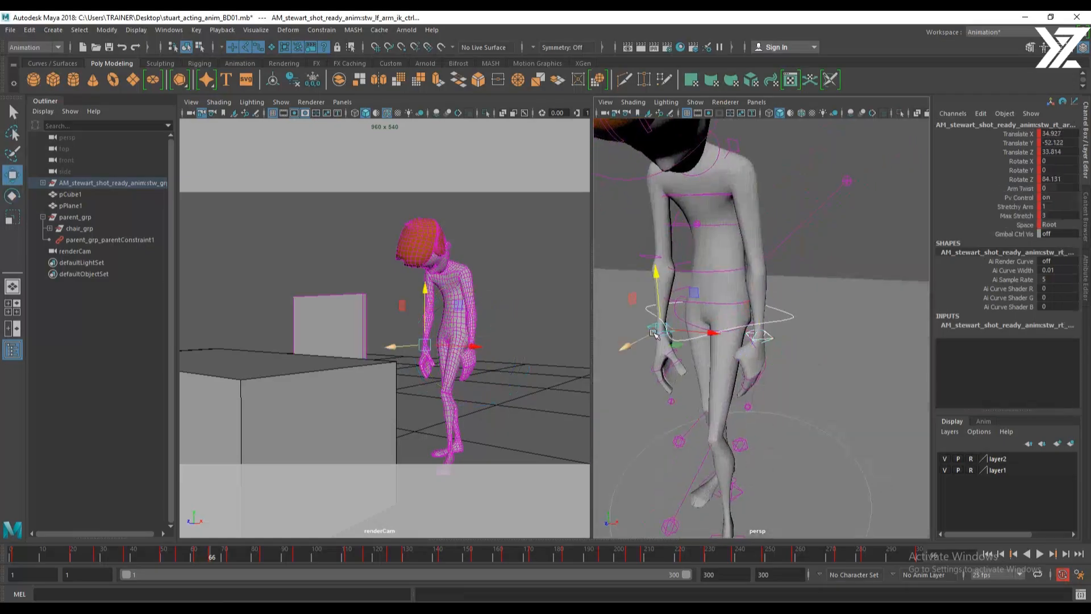
alt+drag(652, 329, 786, 373)
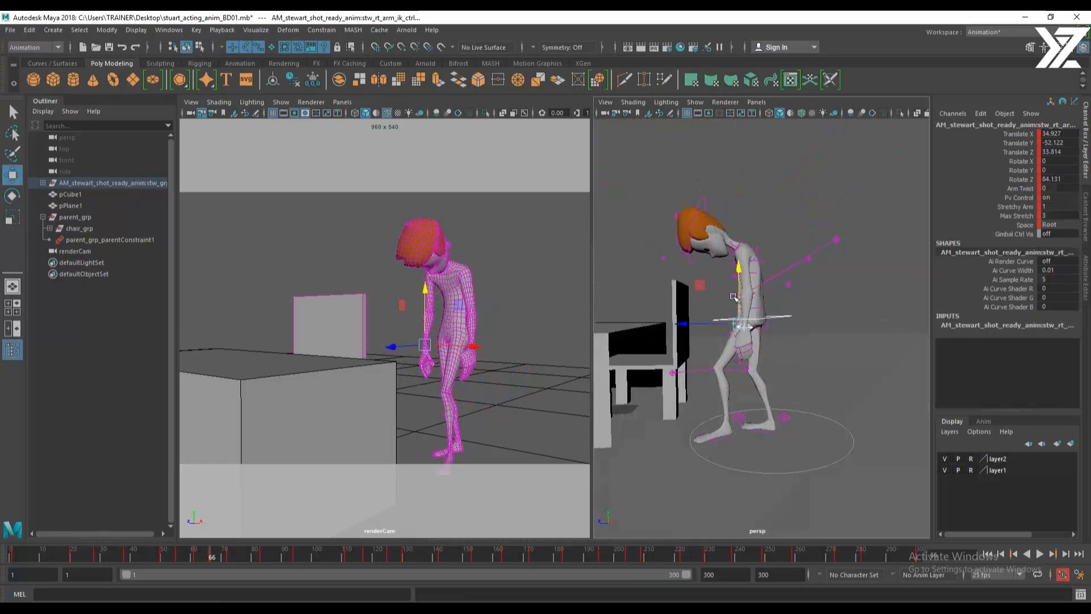
drag(739, 286, 743, 279)
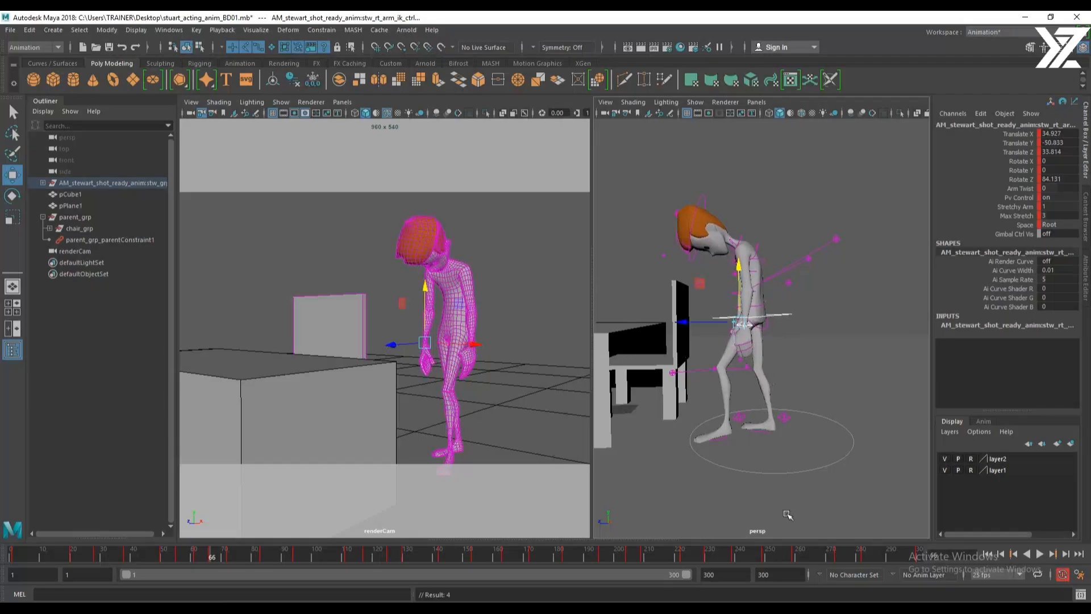
At frame 66, rotate the left foot control to Rotate X -15.364 and move it forward to Translate Z 42.246
alt+middle_drag(770, 450, 770, 419)
click(744, 391)
key(e)
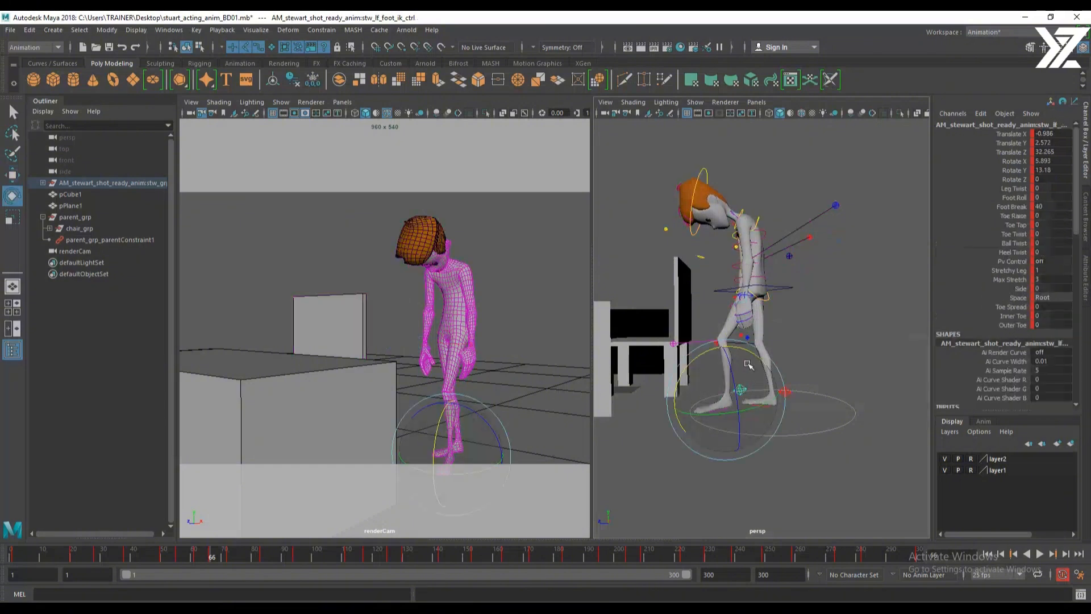
drag(759, 365, 764, 374)
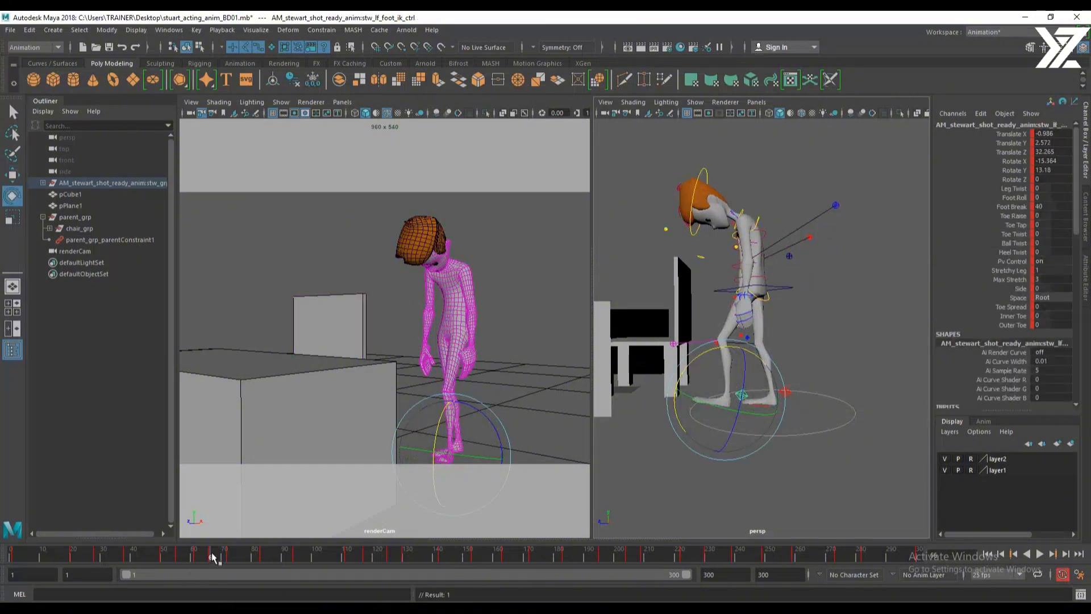
key(alt+v)
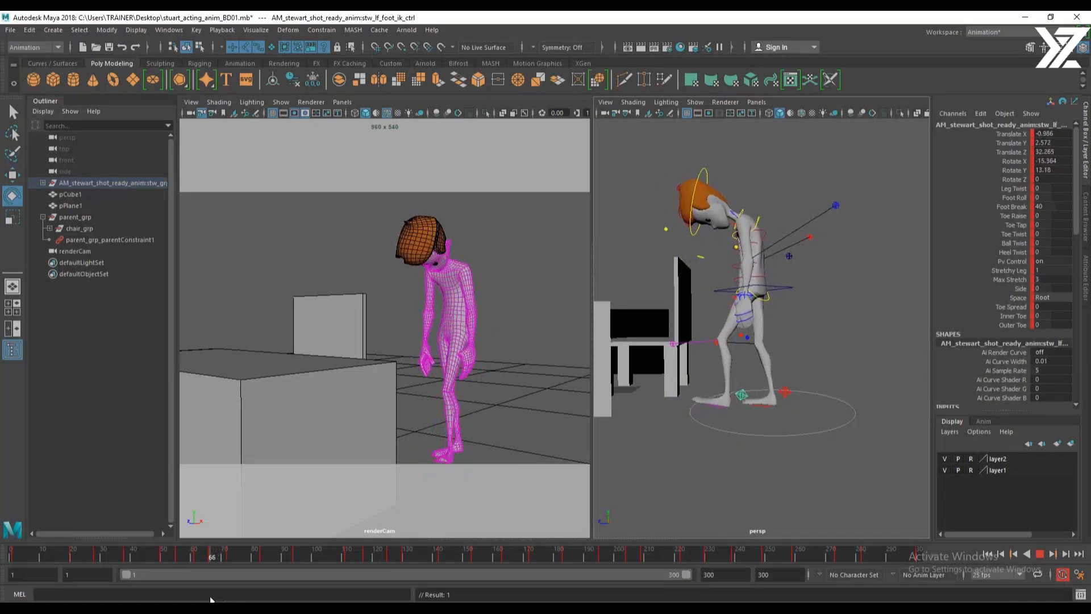
key(Escape)
key(w)
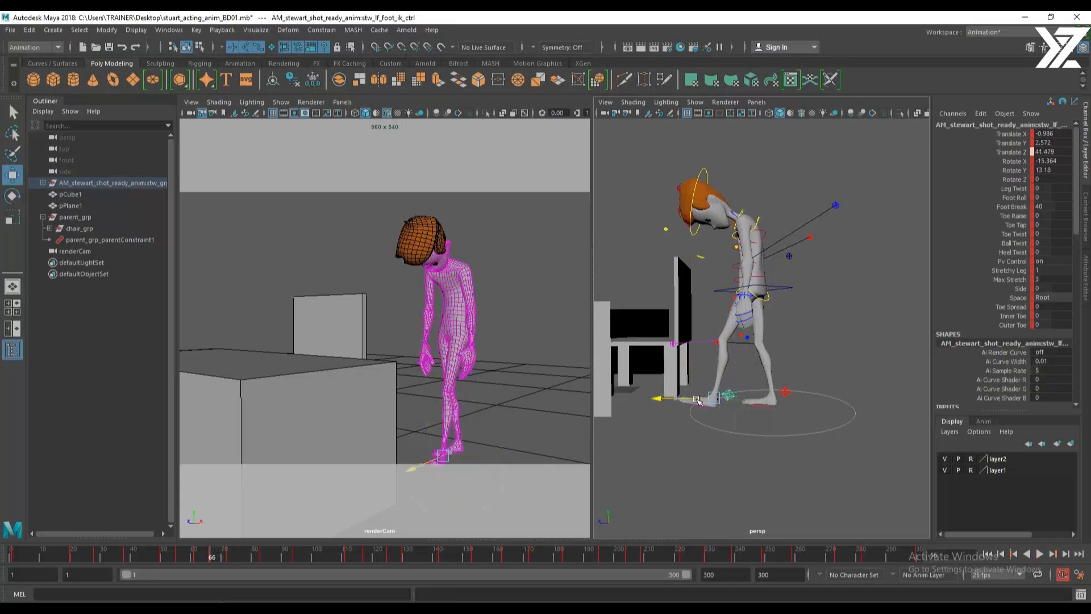
Play and scrub through the first steps of the walk to check the left foot's motion, ending at frame 66
key(alt+v)
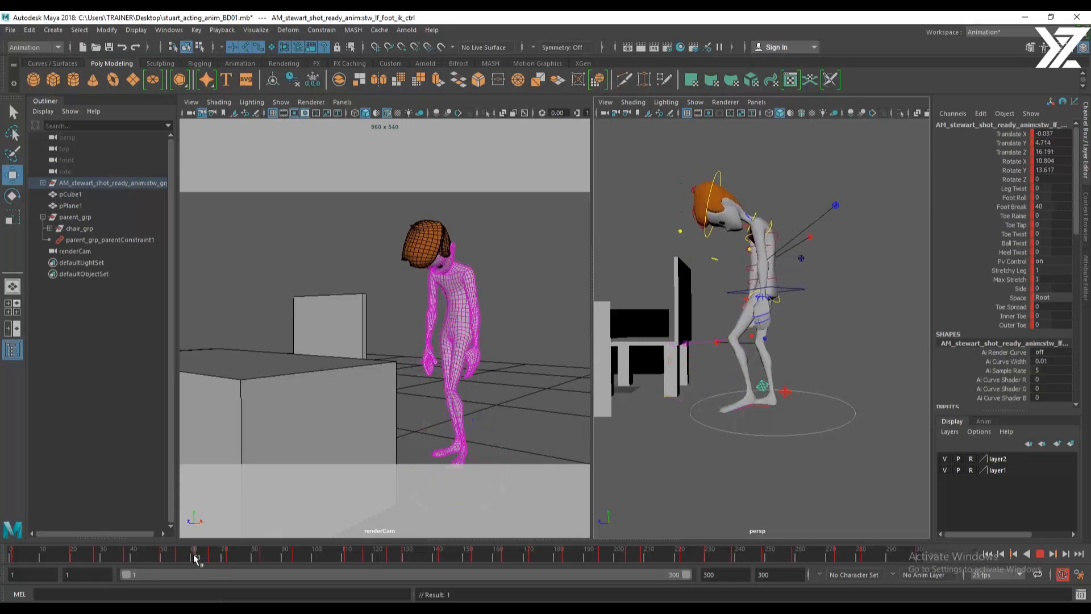
mouse_move(236, 559)
mouse_down()
mouse_move(337, 569)
mouse_move(76, 575)
mouse_up()
drag(169, 579, 261, 578)
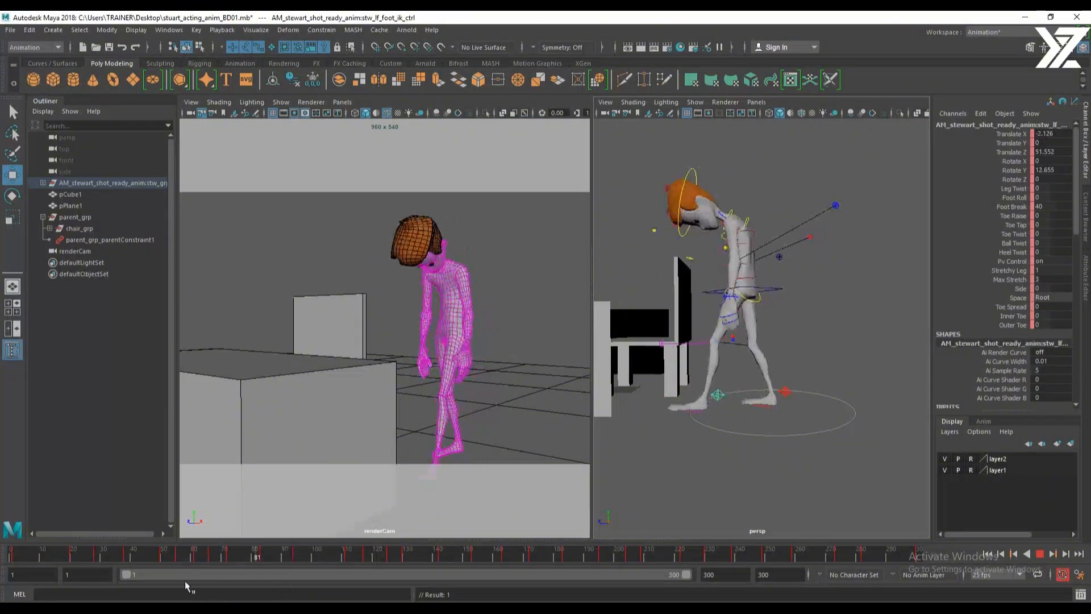
mouse_move(185, 581)
mouse_down()
mouse_move(161, 580)
mouse_move(240, 581)
mouse_move(151, 581)
mouse_move(256, 581)
mouse_move(204, 596)
mouse_move(244, 597)
mouse_move(210, 595)
mouse_move(233, 595)
mouse_up()
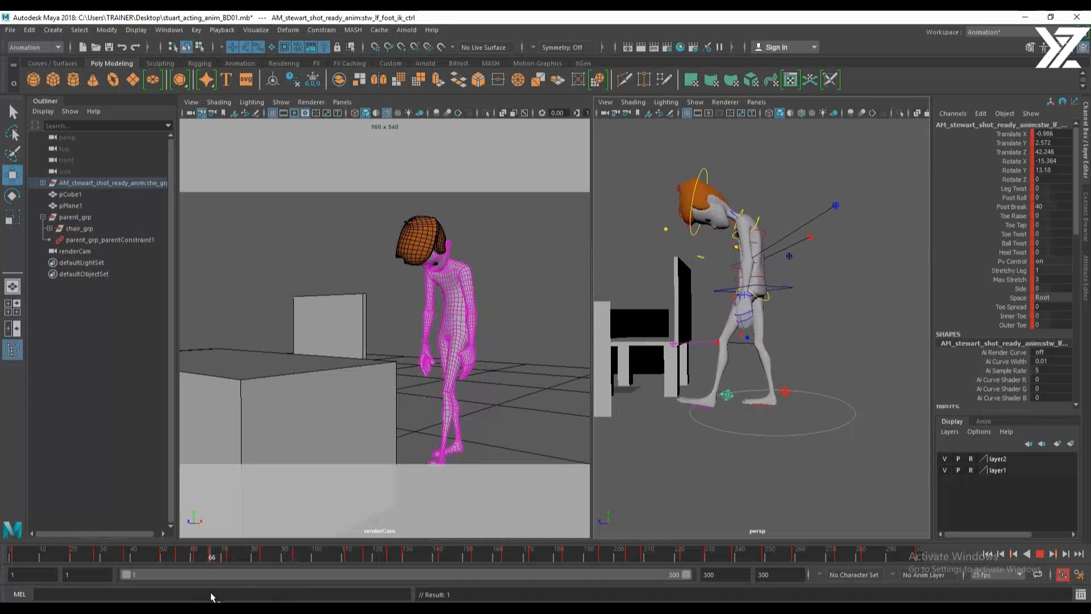
key(Escape)
Raise the COG and both hand IK controls further at frame 66, bringing the right hand's Translate Y to -50.085, and scrub to check
alt+drag(750, 327, 693, 303)
click(784, 286)
shift+click(693, 304)
drag(729, 258, 729, 258)
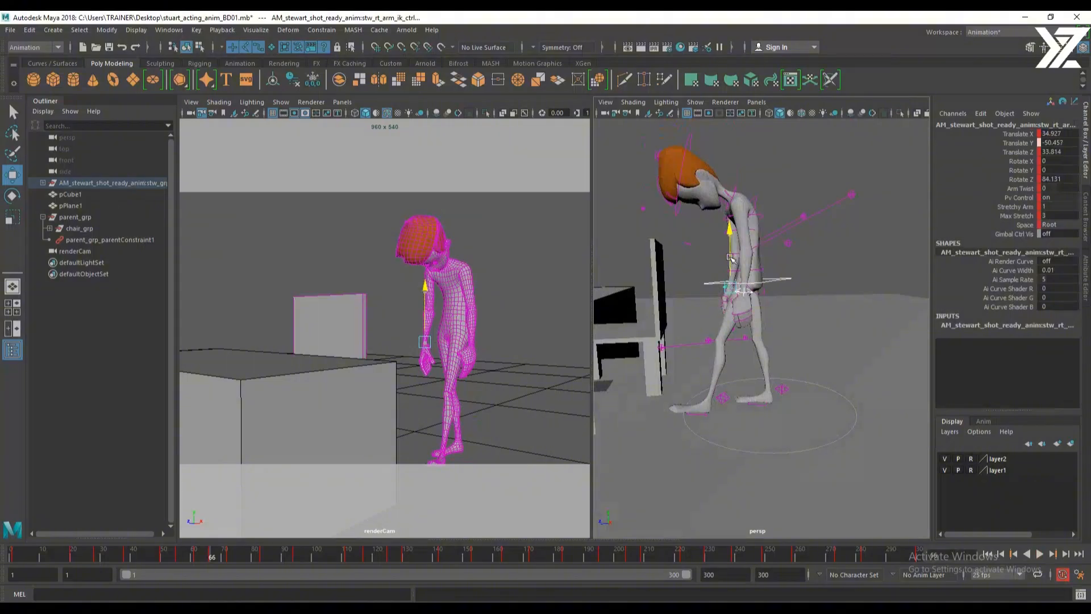
drag(730, 258, 730, 258)
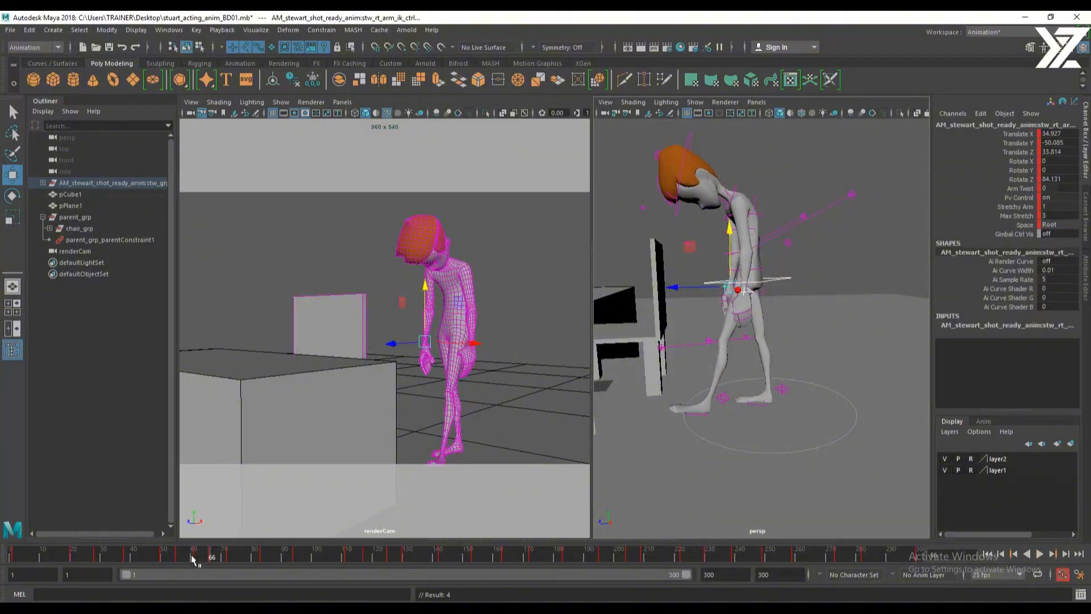
mouse_move(192, 560)
mouse_down()
mouse_move(262, 561)
mouse_move(145, 569)
mouse_move(210, 571)
mouse_up()
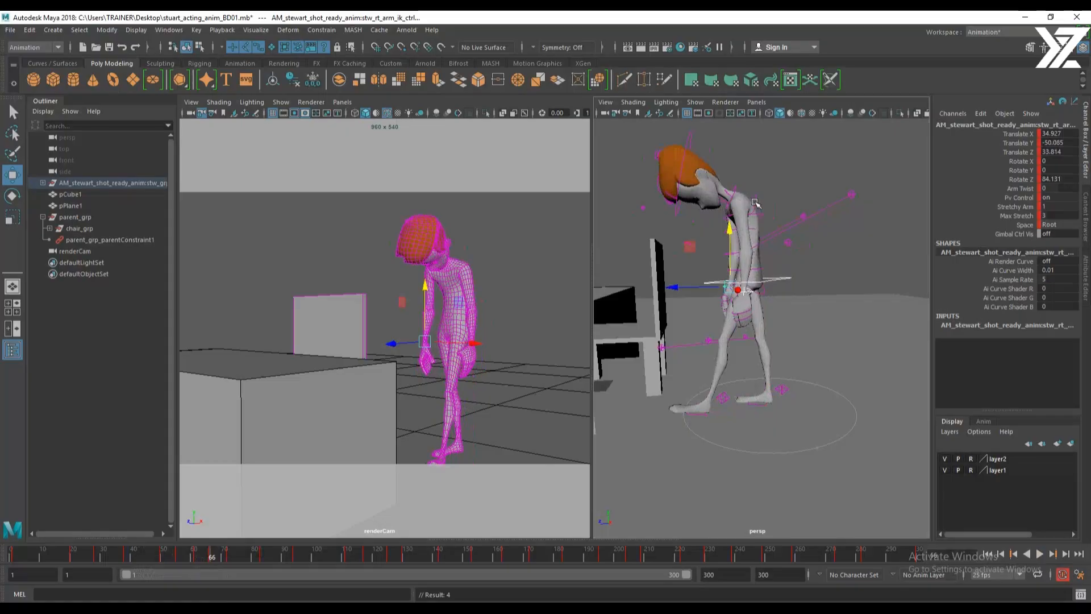
Rotate the spine's IK shoulder control to about 33.9 in Rotate X at frame 66
click(753, 236)
key(e)
drag(702, 175, 705, 169)
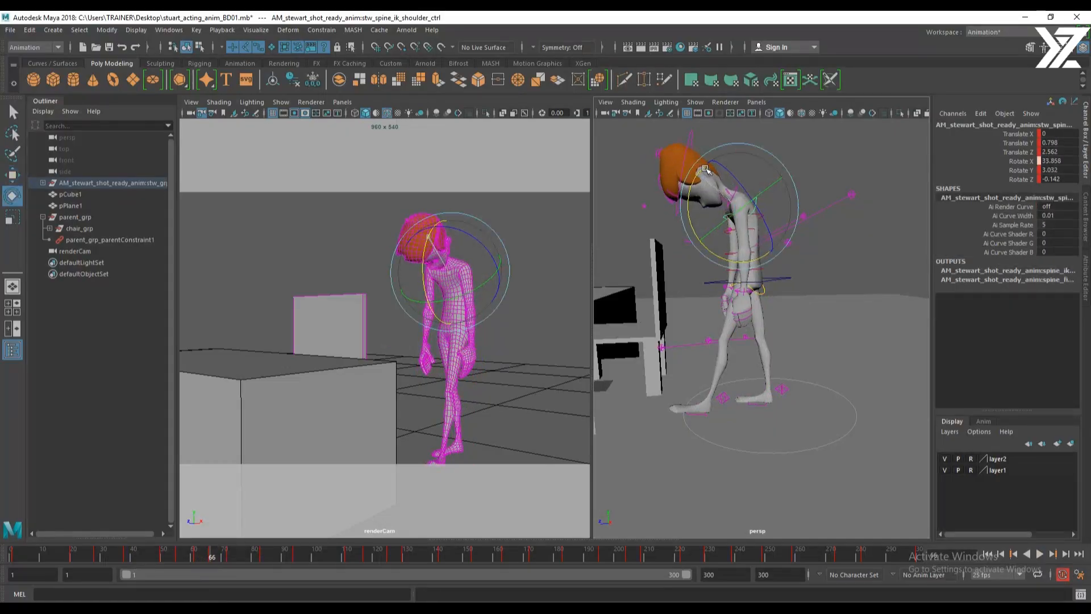
Nudge the right hand's IK control slightly upward at frame 66
key(w)
click(747, 273)
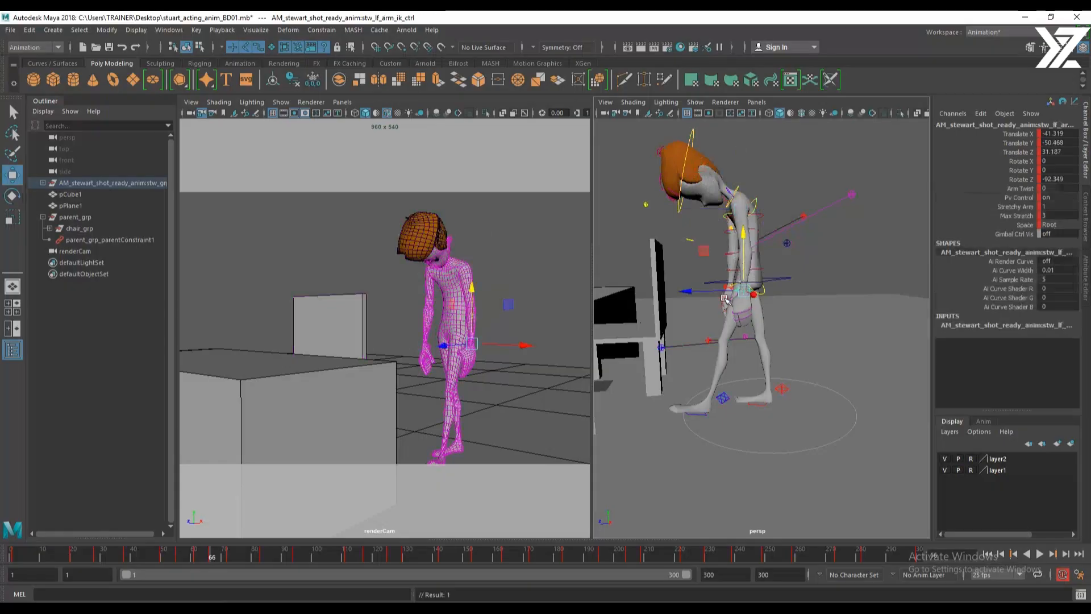
scroll(726, 294, up, 5)
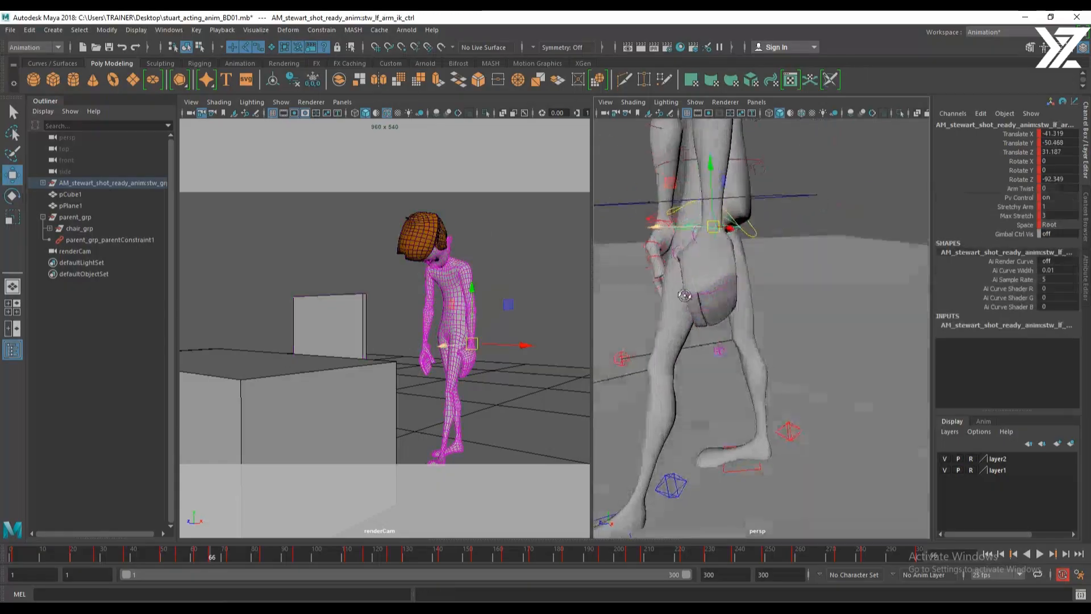
click(643, 217)
drag(655, 183, 655, 181)
Lift the head at frame 66 by rotating its control to about 59.6 in Rotate X
alt+right_drag(777, 228, 685, 149)
alt+middle_drag(684, 149, 689, 202)
click(666, 162)
key(e)
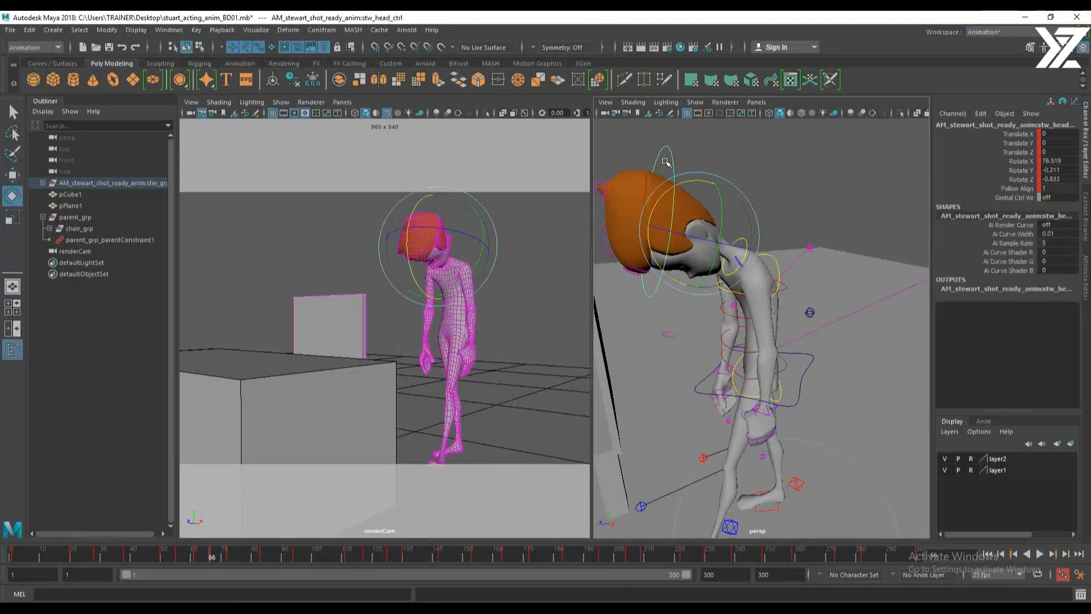
drag(676, 185, 697, 184)
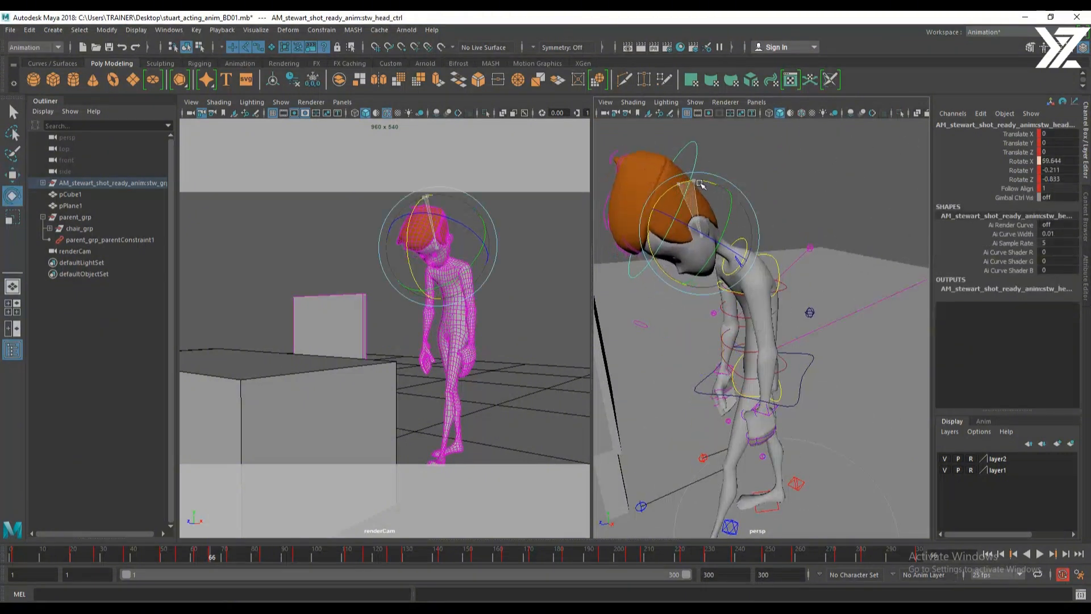
Scrub through the shot to frame 177, select all of the character's controls and key the whole pose there
mouse_move(221, 563)
mouse_down()
mouse_move(203, 558)
mouse_move(233, 565)
mouse_move(173, 565)
mouse_move(295, 578)
mouse_move(195, 578)
mouse_move(392, 594)
mouse_move(859, 593)
mouse_move(639, 600)
mouse_up()
mouse_move(637, 556)
mouse_down()
mouse_move(528, 555)
mouse_move(549, 556)
mouse_up()
alt+right_drag(802, 442, 758, 354)
drag(654, 237, 767, 323)
drag(864, 414, 859, 419)
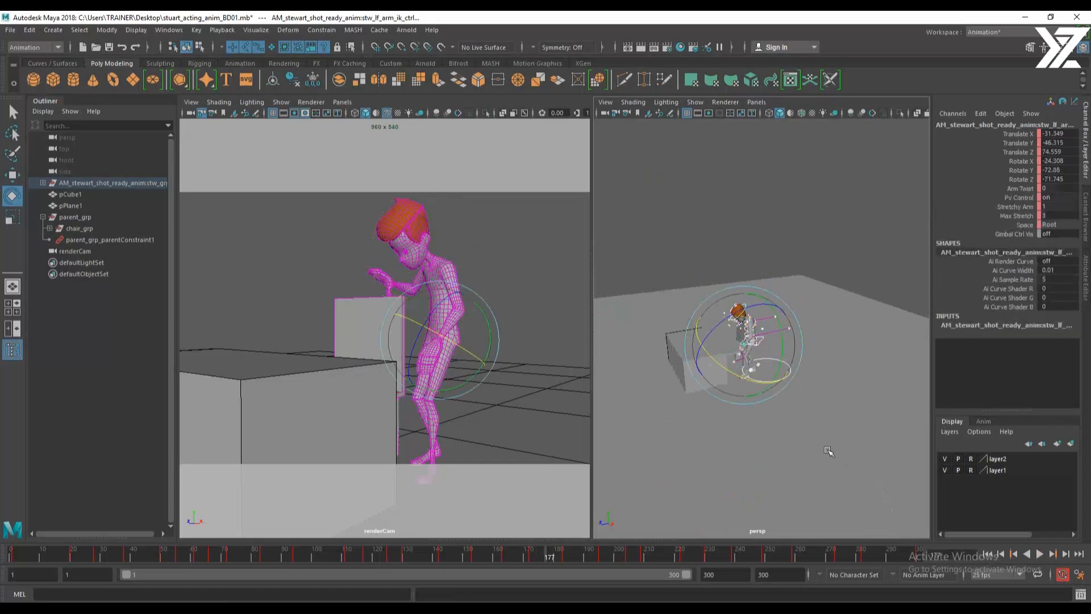
At frame 177, lower the COG and left hand IK controls together to Translate Y -6.475 and -49.311
alt+right_drag(708, 387, 847, 398)
alt+drag(847, 398, 710, 392)
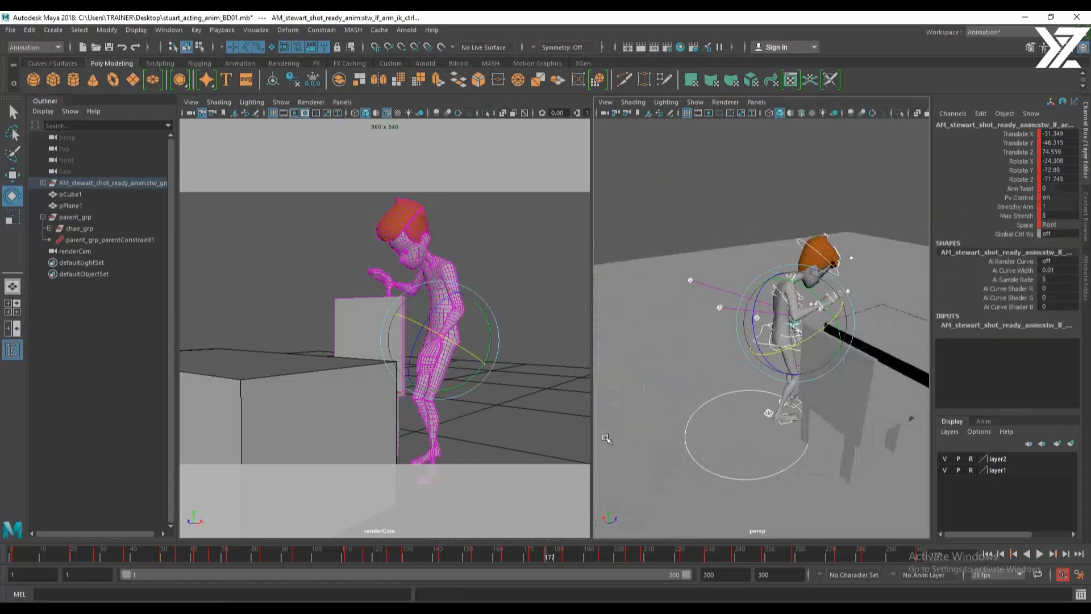
alt+right_drag(710, 392, 790, 410)
alt+drag(790, 409, 915, 425)
alt+right_drag(796, 410, 892, 416)
alt+drag(892, 416, 792, 395)
click(816, 360)
alt+drag(817, 359, 795, 300)
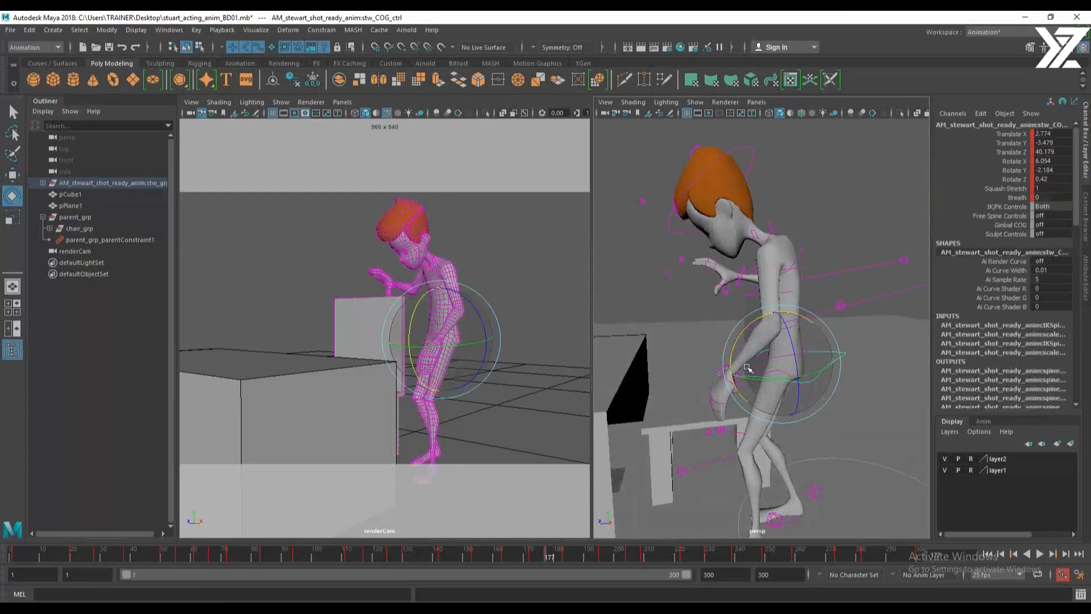
key(w)
click(733, 382)
alt+drag(732, 382, 808, 348)
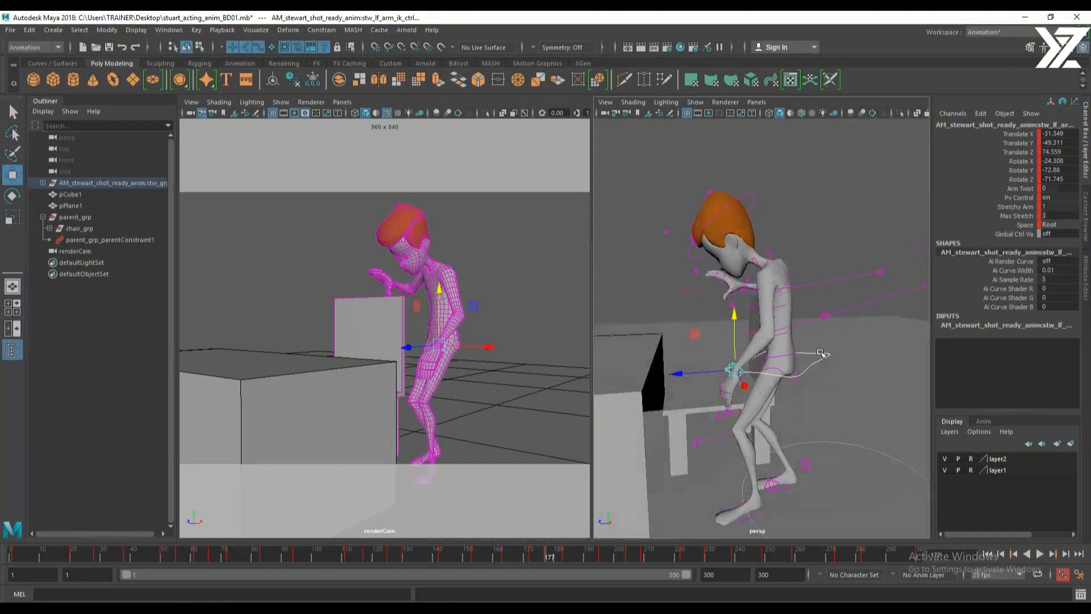
Tilt the COG control forward at frame 177 to about 9.5 in Rotate X
click(821, 353)
key(e)
drag(787, 313, 785, 310)
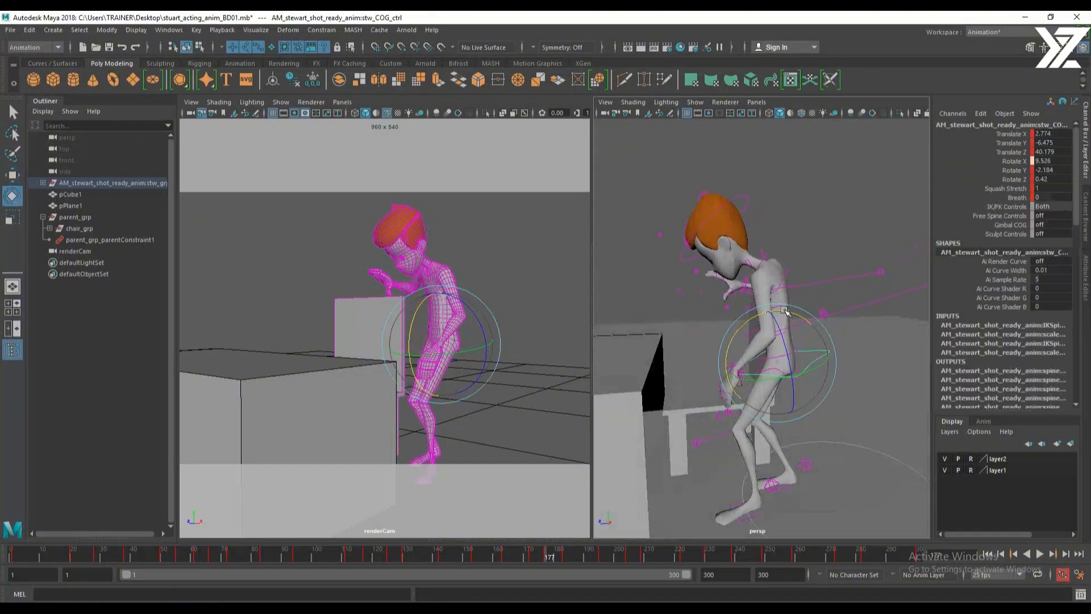
Hunch the character's upper spine and head further forward in the pose at frame 177
click(784, 274)
drag(785, 233, 737, 208)
click(751, 202)
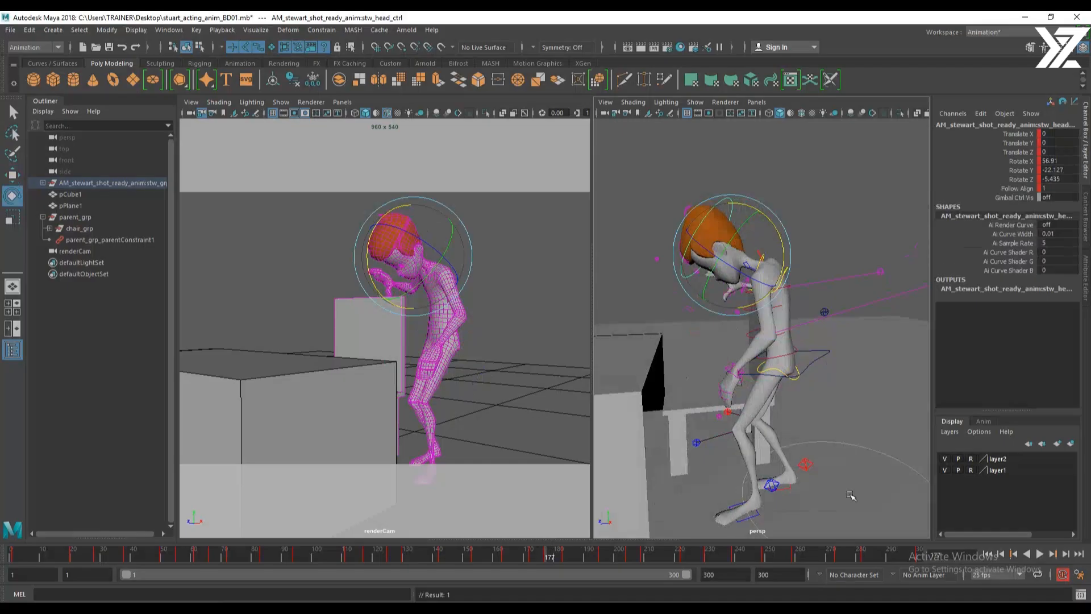
alt+drag(851, 496, 800, 465)
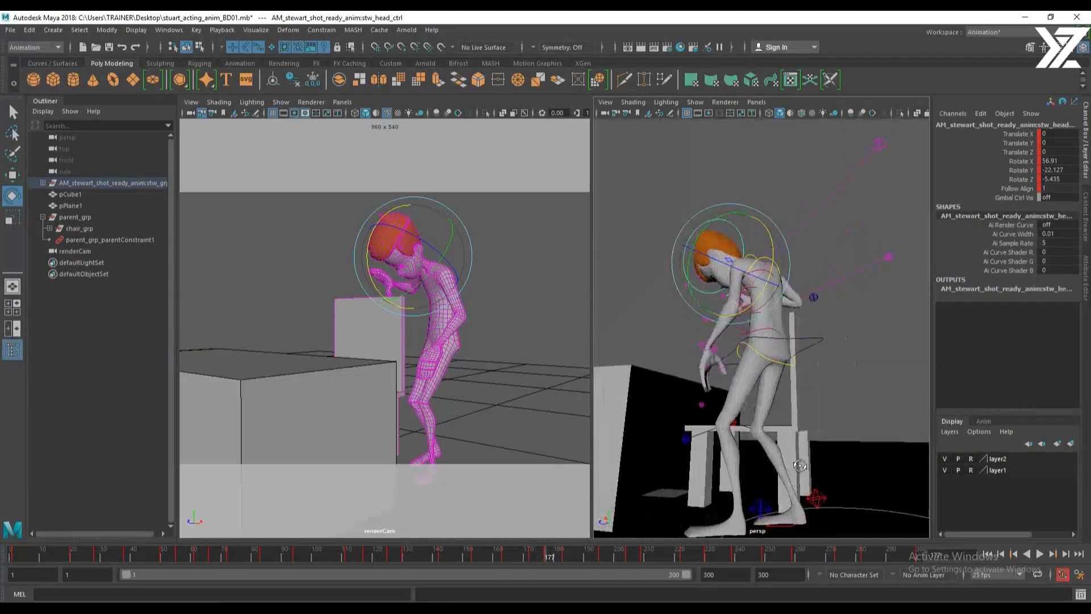
mouse_move(546, 555)
mouse_down()
mouse_move(531, 556)
mouse_move(550, 560)
mouse_up()
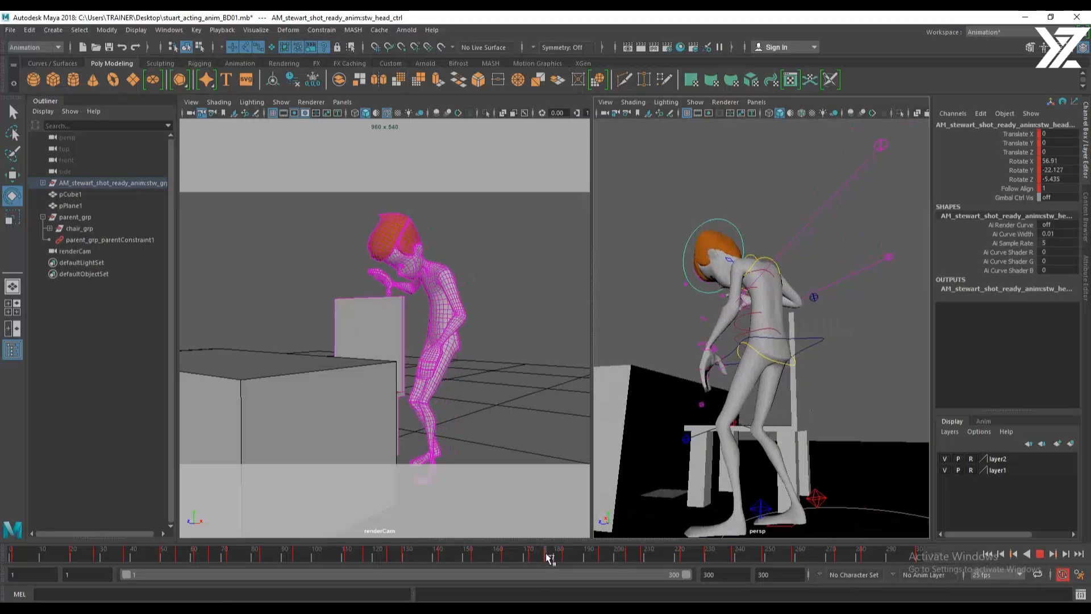
Adjust the placement of the right foot IK control at frame 177
alt+middle_drag(771, 498, 779, 469)
click(819, 468)
alt+drag(816, 491, 818, 481)
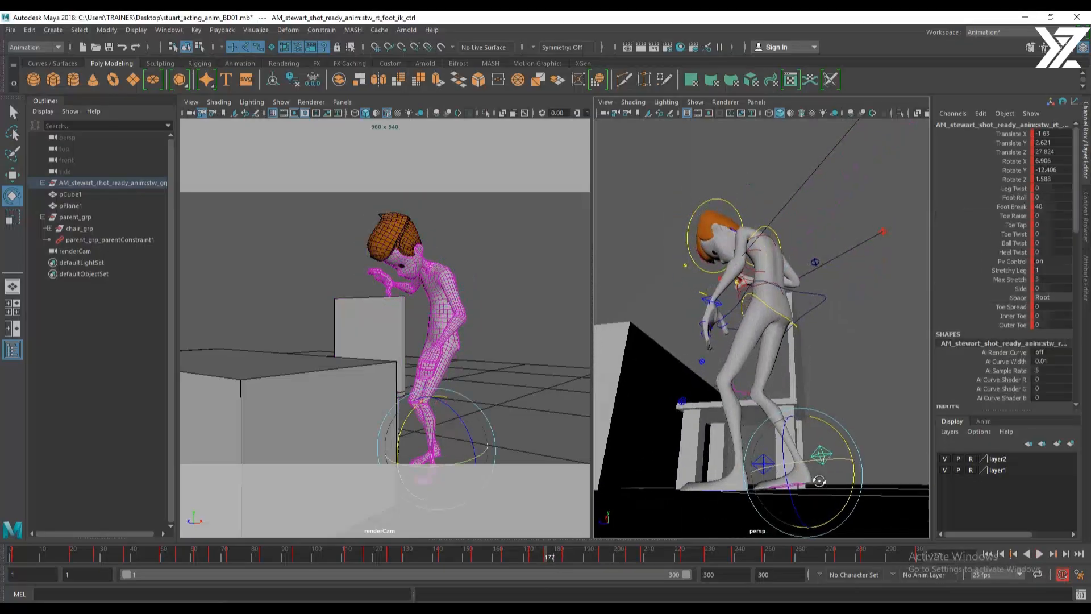
key(w)
drag(802, 440, 854, 441)
key(e)
Go to frame 189, select all of the character's controls and key the whole pose there
mouse_move(539, 558)
mouse_down()
mouse_move(530, 558)
mouse_move(581, 564)
mouse_up()
alt+right_drag(813, 344, 669, 297)
drag(667, 239, 877, 421)
alt+right_drag(806, 395, 886, 437)
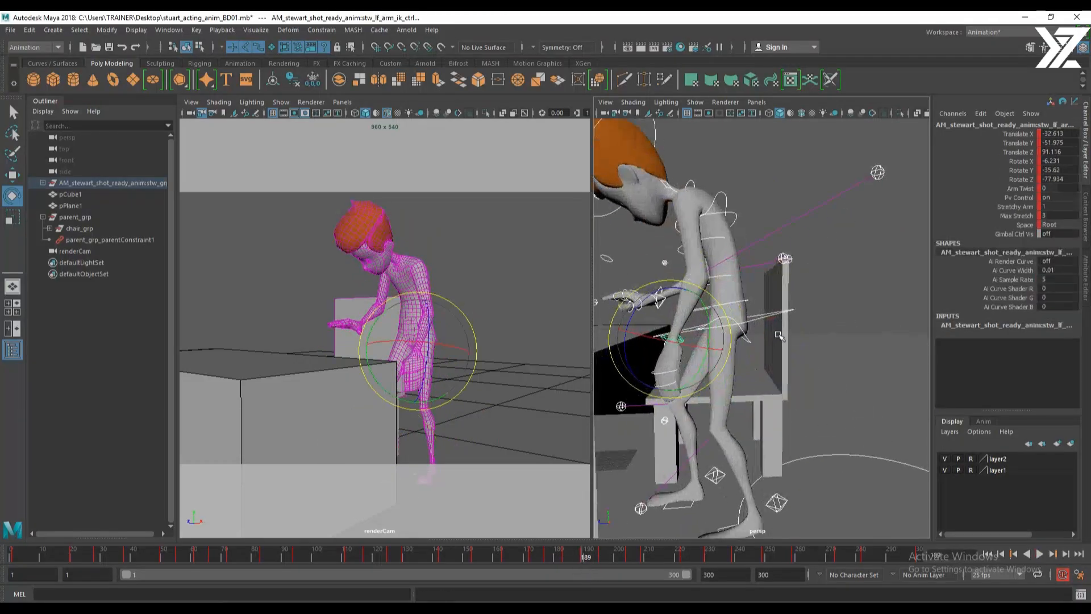
Raise the COG and left hand IK controls together at frame 189, putting the hand at Translate Y -50.057
click(770, 317)
alt+middle_drag(770, 342, 787, 324)
key(w)
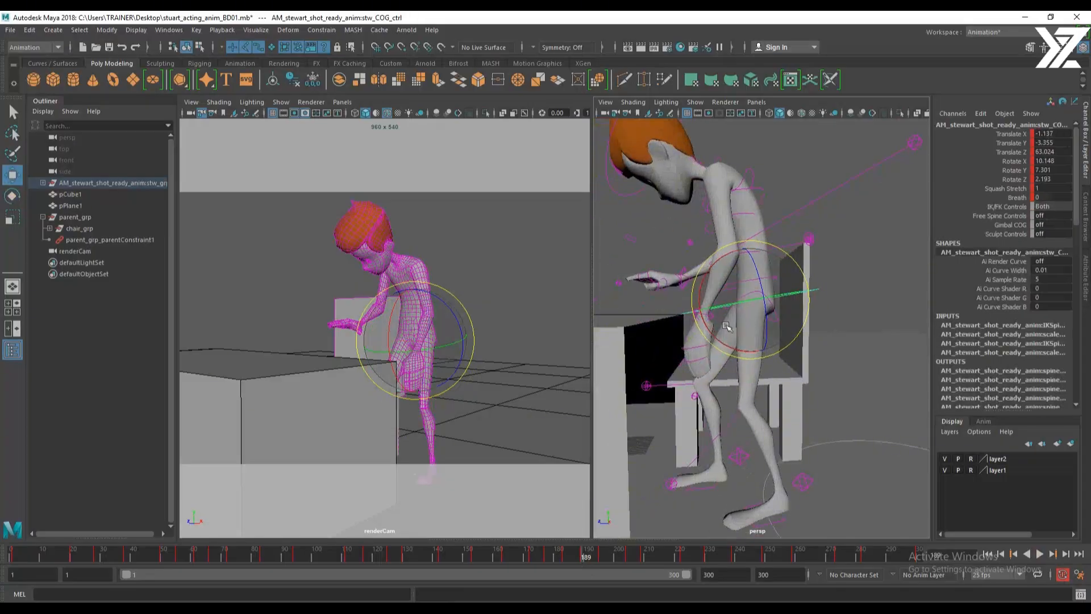
click(711, 315)
drag(703, 277, 705, 273)
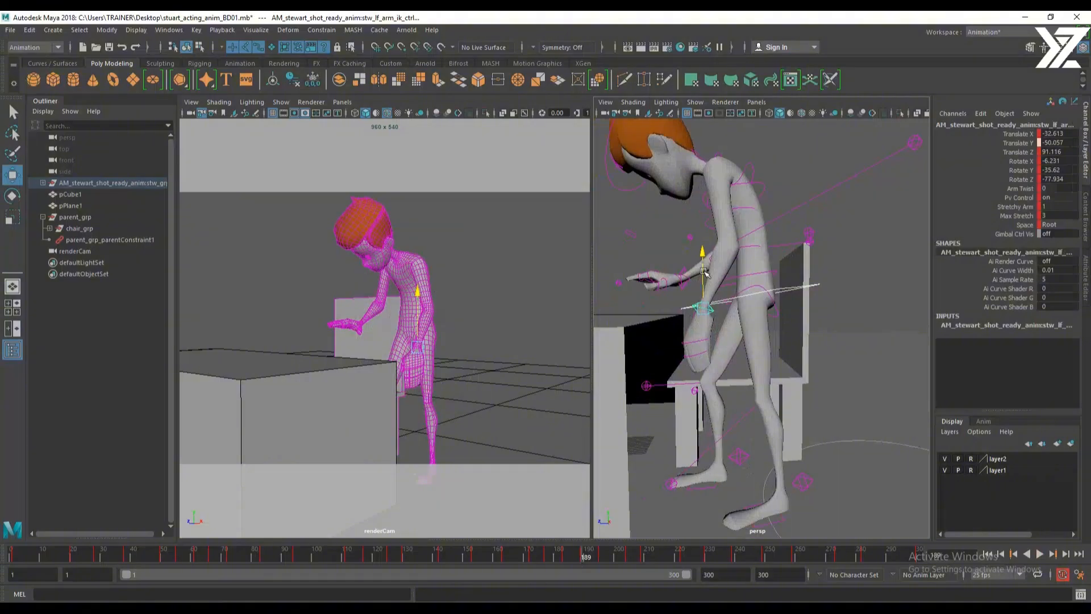
Rotate the right foot IK control at frame 189 to about -13.4 in Rotate X
alt+middle_drag(778, 495, 778, 448)
click(740, 416)
key(e)
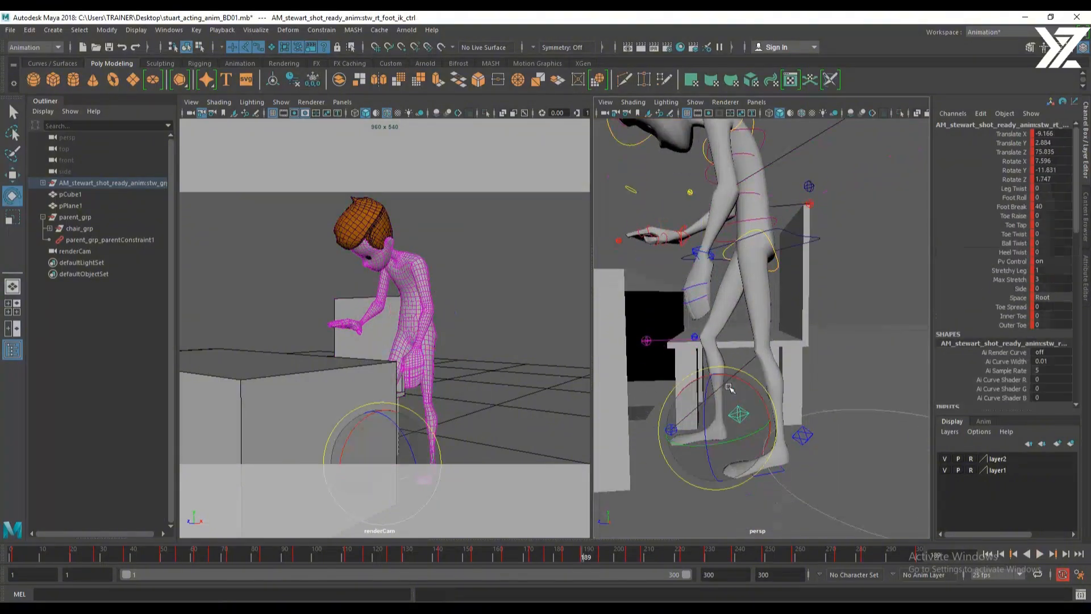
drag(732, 376, 738, 376)
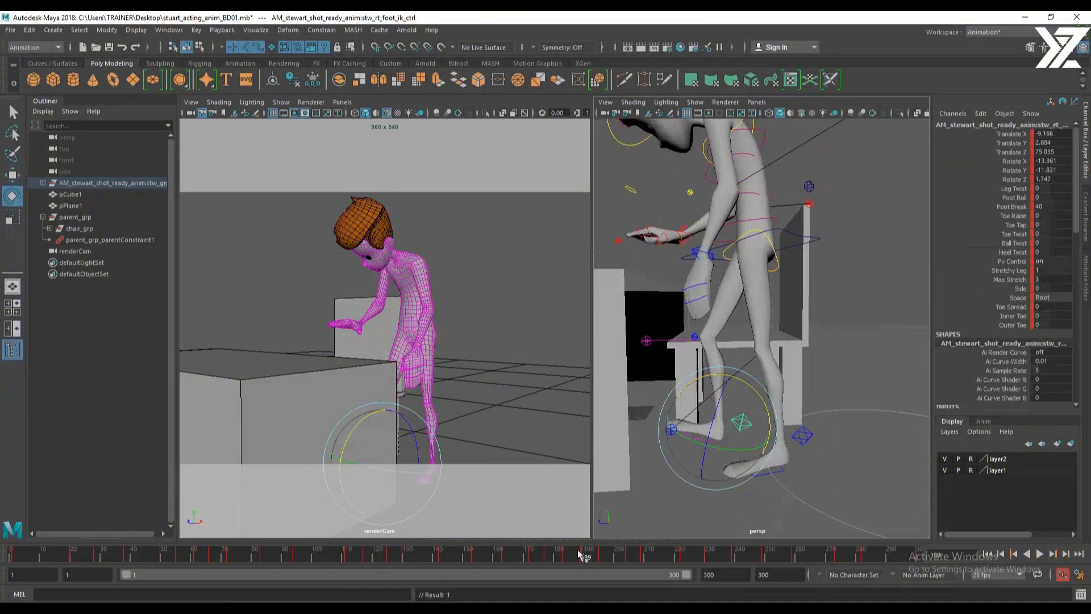
mouse_move(577, 555)
mouse_down()
mouse_move(564, 559)
mouse_move(706, 573)
mouse_move(449, 566)
mouse_move(632, 563)
mouse_move(547, 562)
mouse_move(581, 562)
mouse_up()
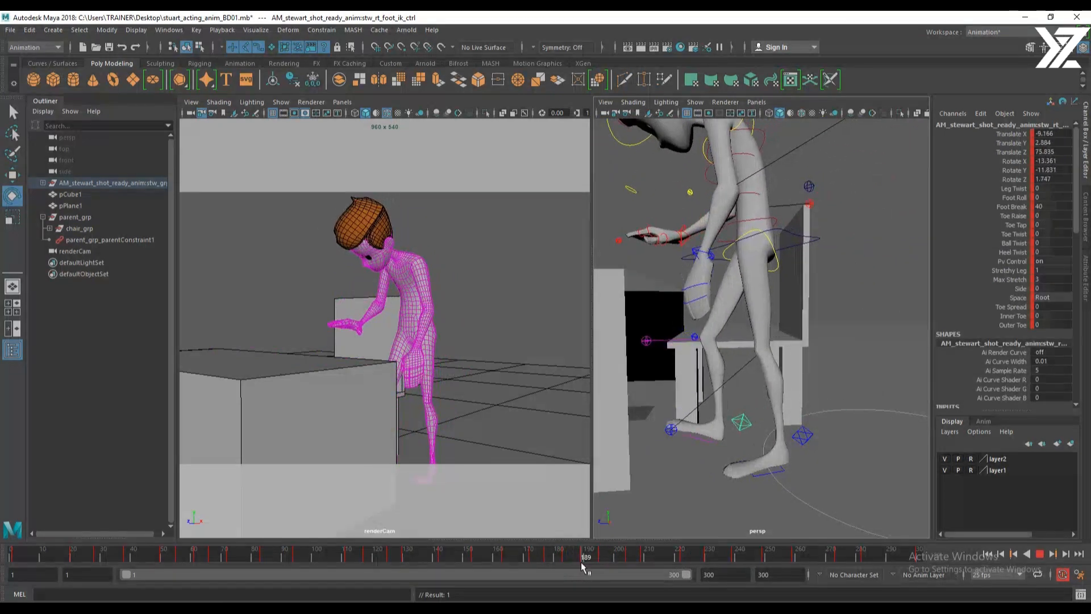
Adjust the upper spine's tilt at frame 189 and rotate the head control to about 48.2 in Rotate X
alt+middle_drag(762, 332, 782, 445)
click(774, 252)
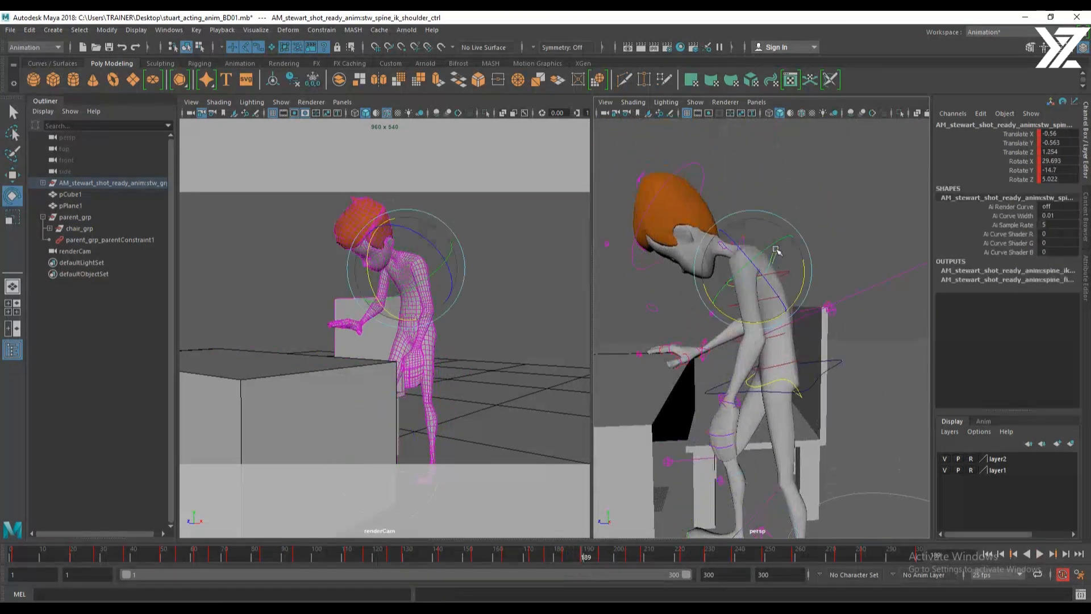
drag(799, 268, 751, 209)
key(w)
click(731, 200)
key(e)
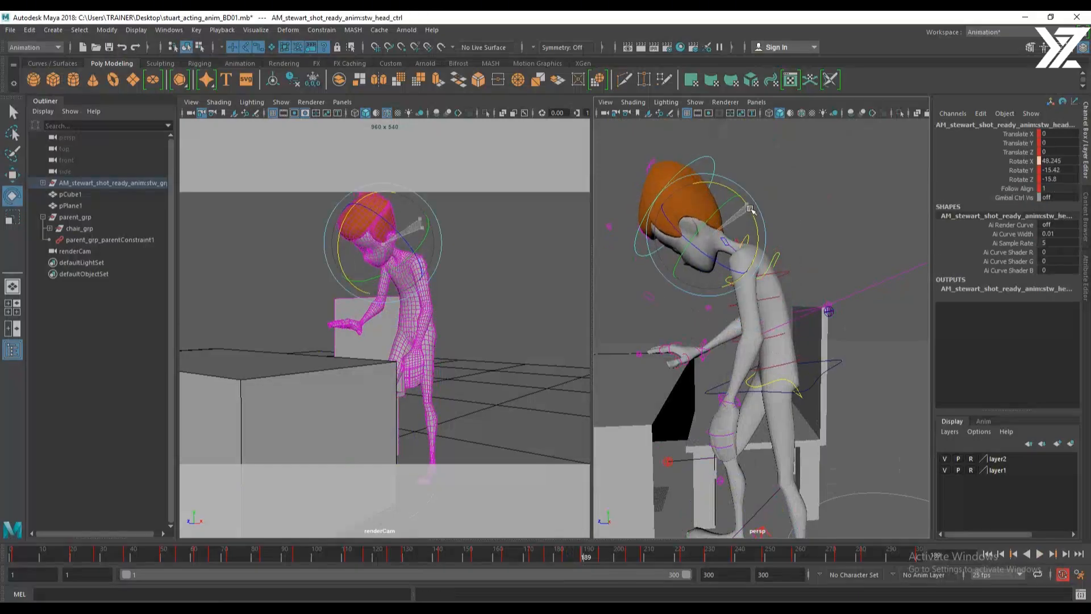
Scrub back through the shot to frame 82, clear the selection and save the scene
key(alt+v)
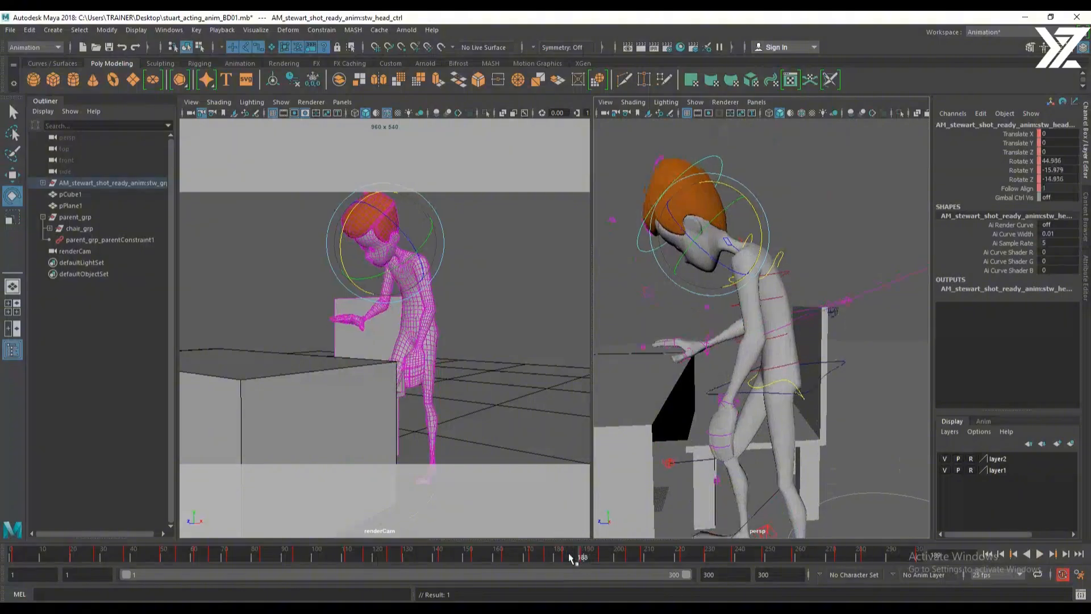
drag(653, 564, 259, 561)
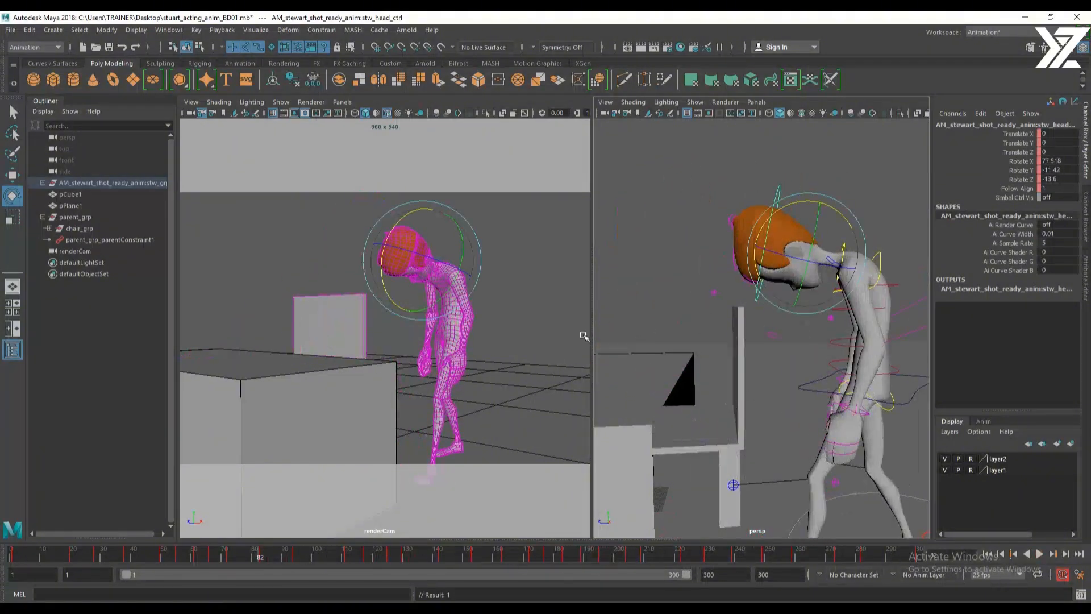
click(296, 252)
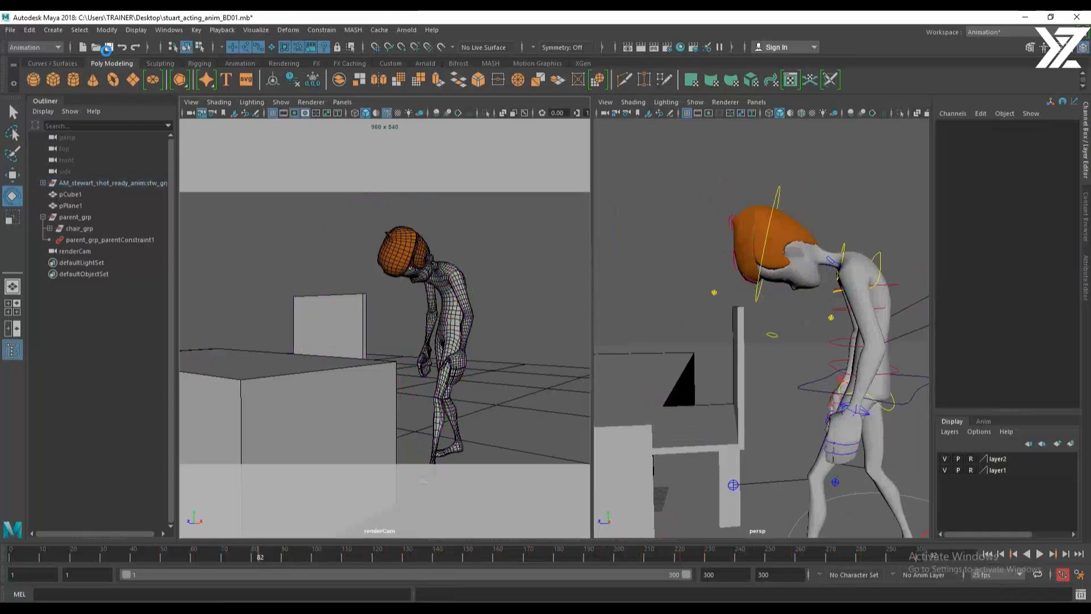
Play the shot from the beginning in the enlarged render camera view to review the motion
click(1042, 553)
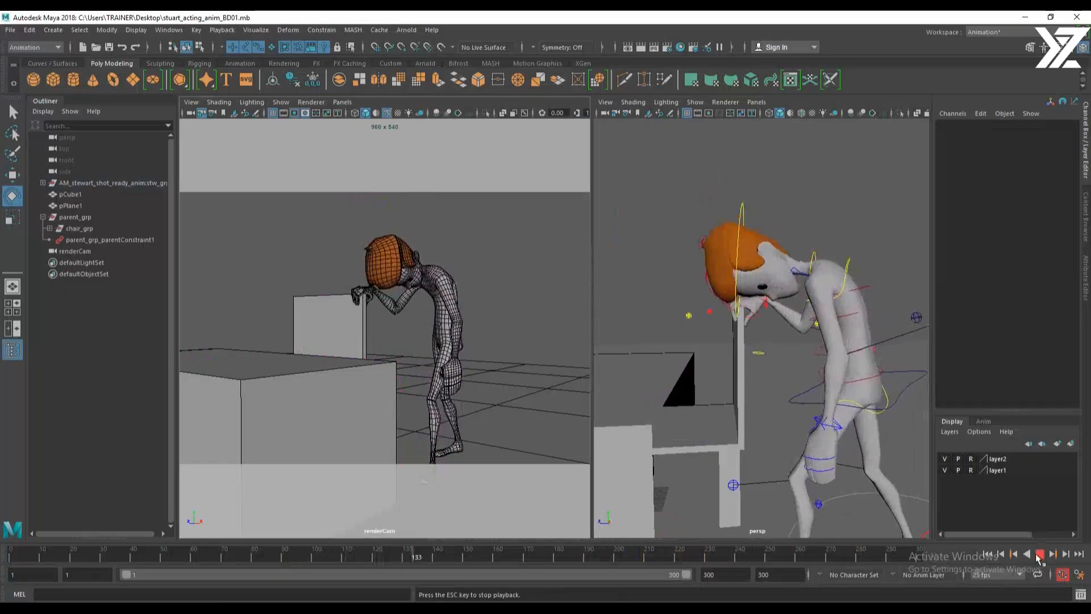
click(988, 553)
click(1040, 553)
click(1040, 554)
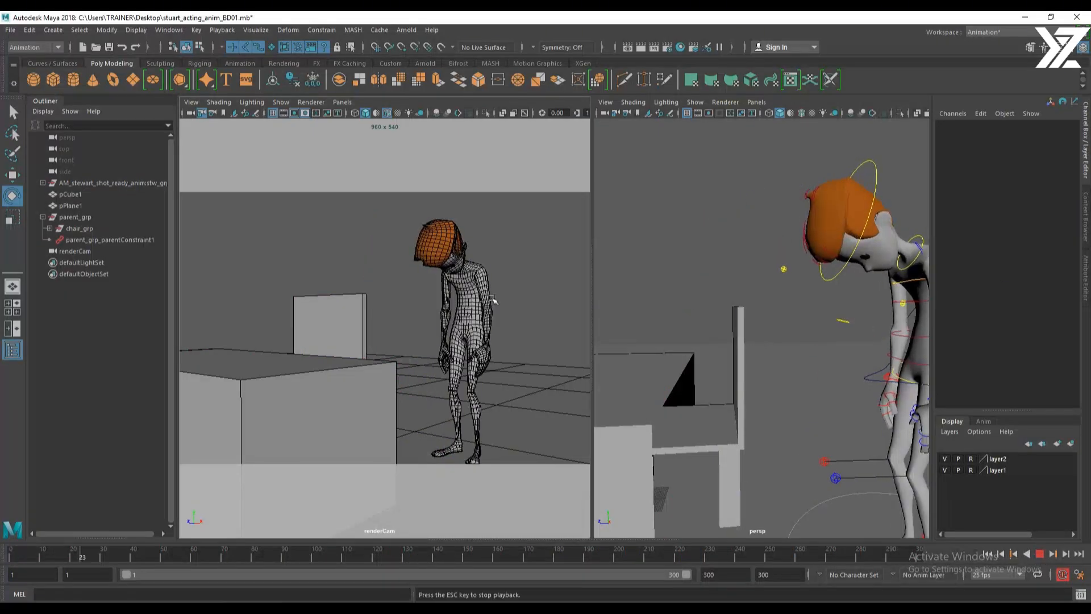
key(space)
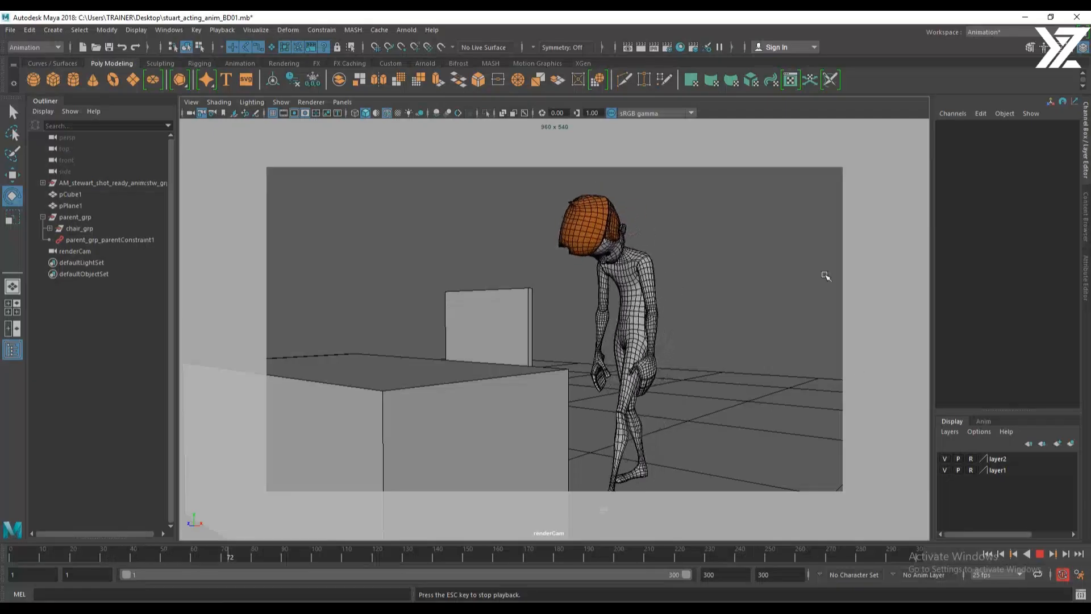
click(1041, 554)
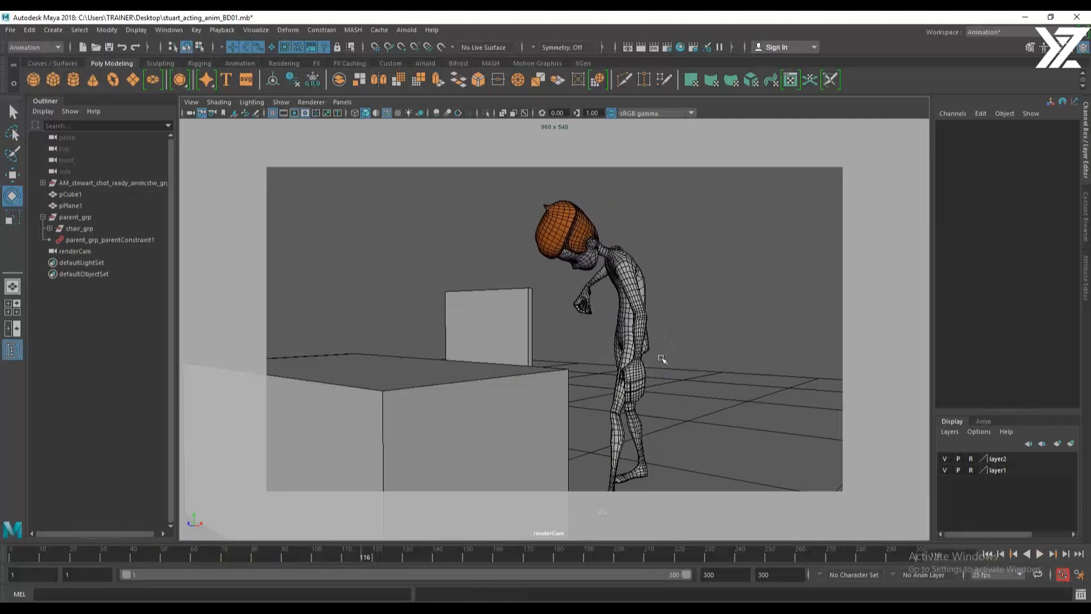
Select all of the character's controls and set every key across the full timeline range to Auto tangents
key(space)
alt+right_drag(847, 373, 715, 382)
alt+drag(715, 381, 802, 400)
alt+right_drag(727, 377, 788, 395)
alt+drag(788, 395, 782, 364)
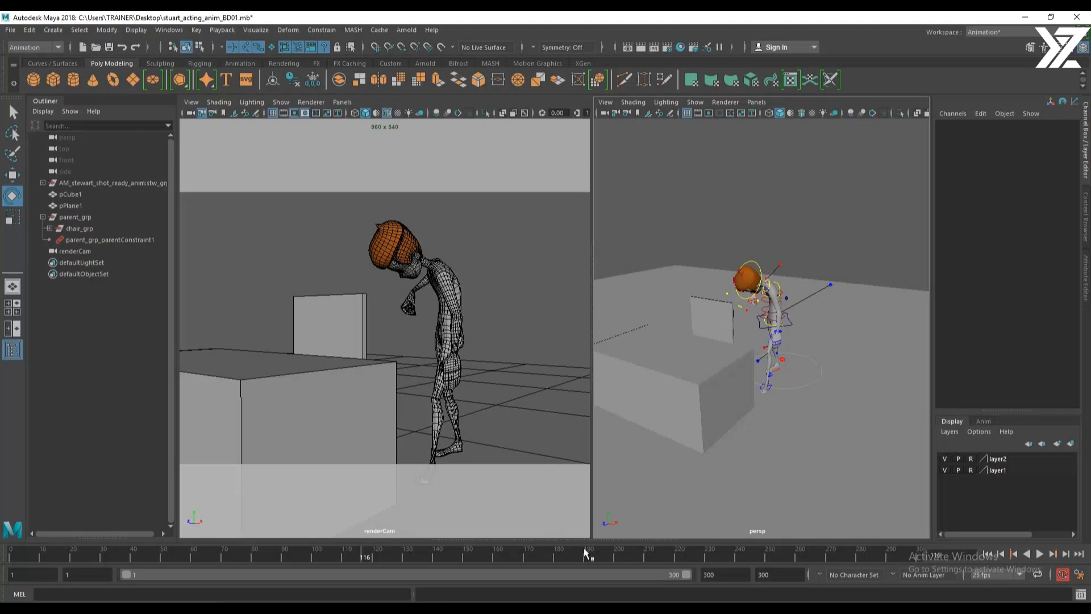
scroll(827, 390, down, 2)
alt+drag(828, 390, 748, 397)
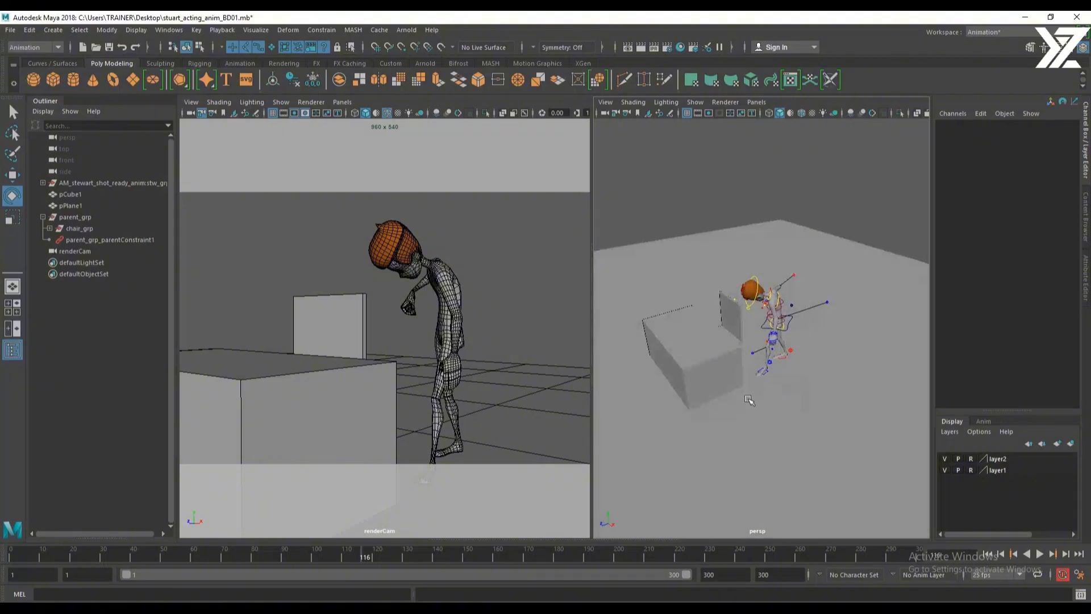
alt+right_drag(748, 398, 832, 385)
mouse_move(833, 385)
alt+mouse_down()
mouse_move(843, 395)
mouse_move(711, 396)
mouse_move(843, 395)
alt+mouse_up()
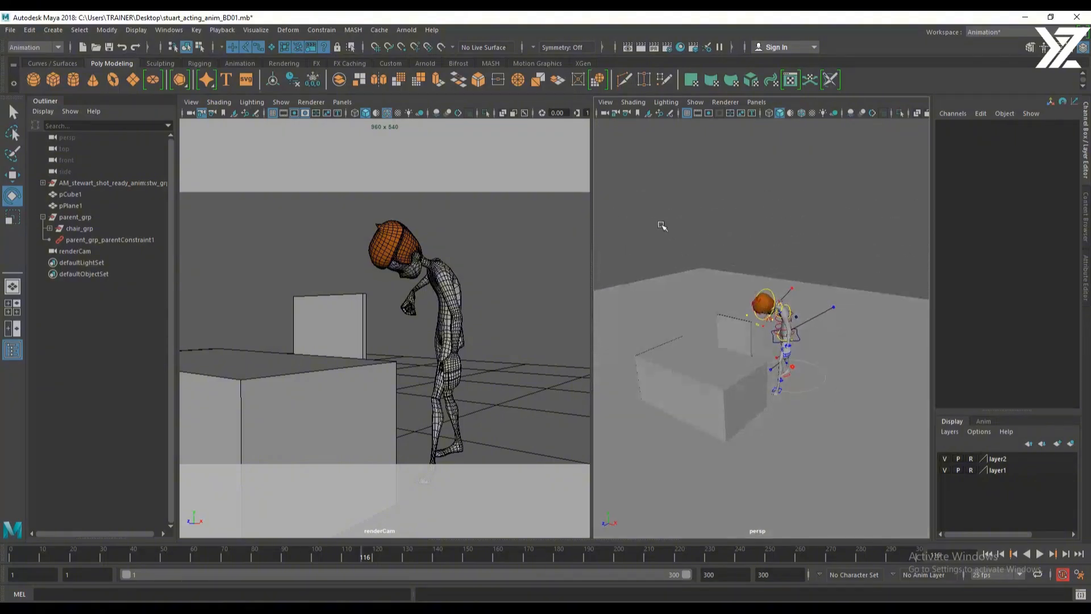
drag(662, 225, 912, 451)
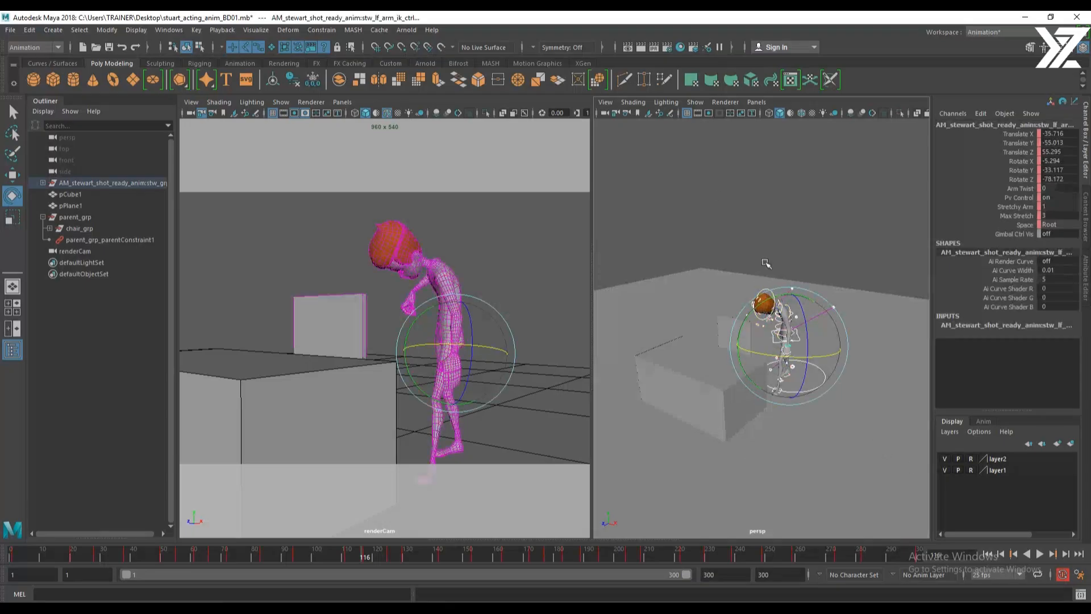
drag(681, 226, 897, 461)
double_click(521, 554)
right_click(521, 554)
mouse_move(557, 447)
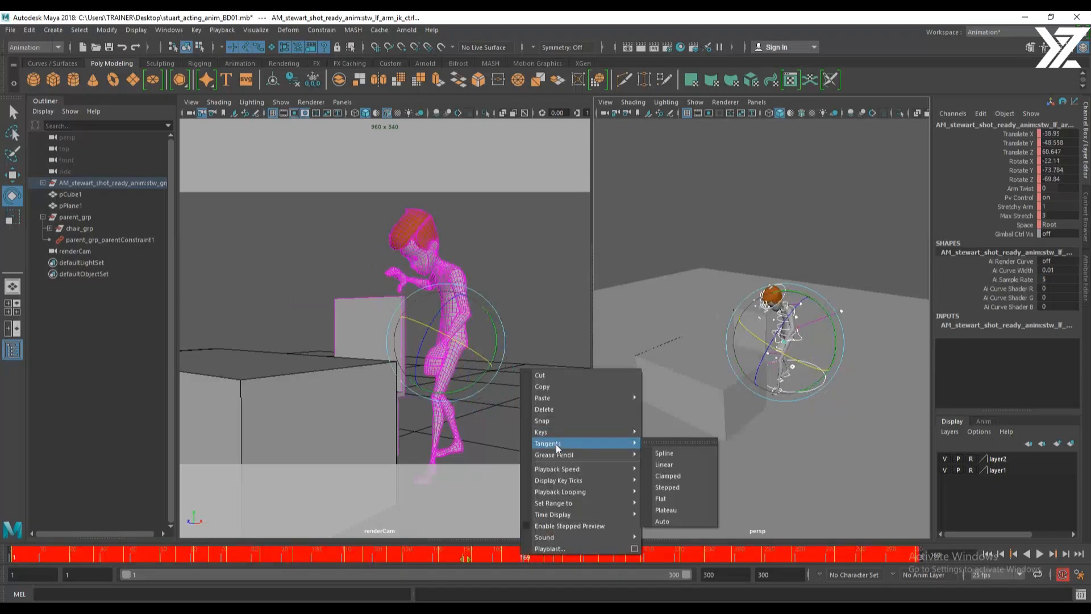
click(688, 521)
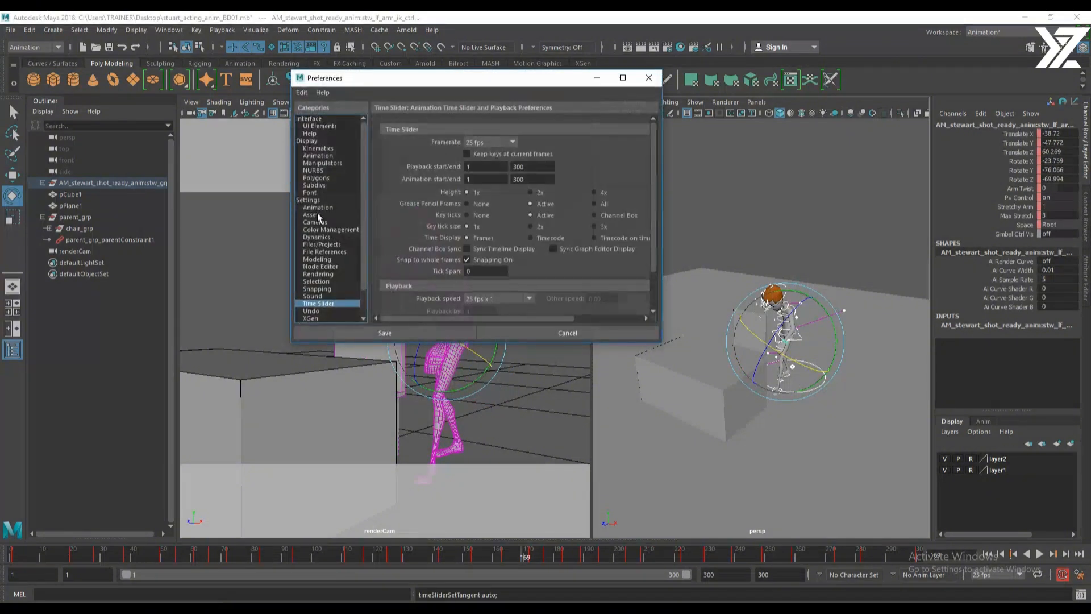
Set both the default in tangent and default out tangent to Auto in the animation preferences and save them
click(318, 208)
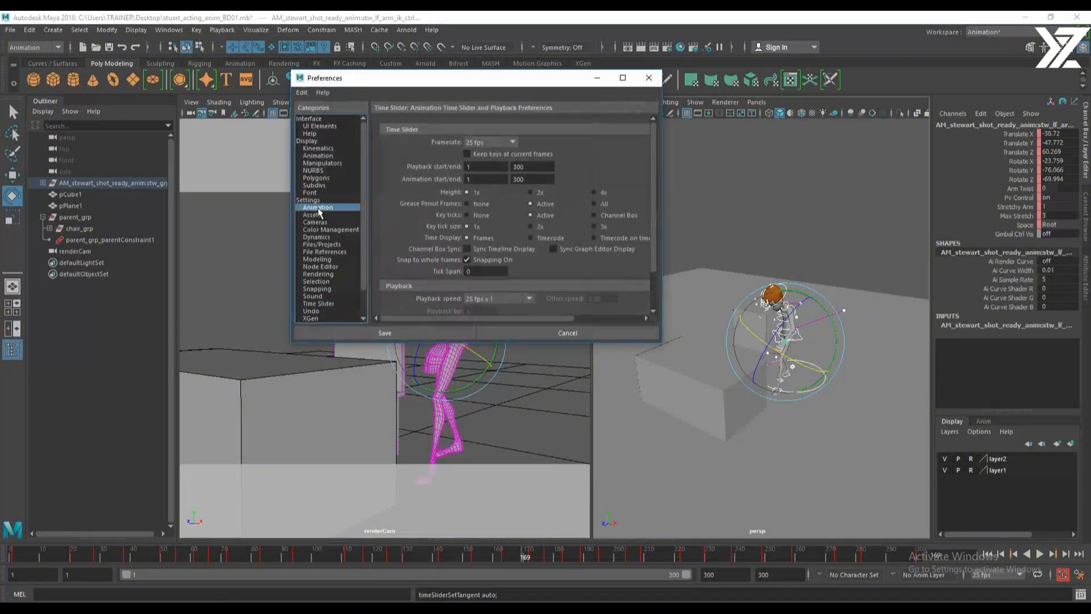
click(492, 278)
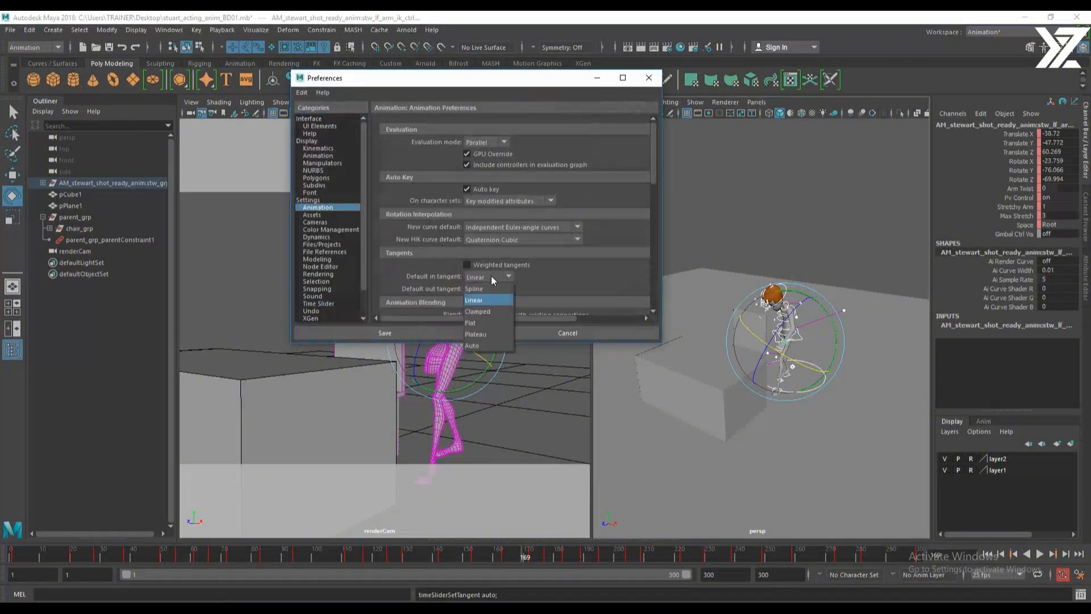
click(490, 345)
click(483, 290)
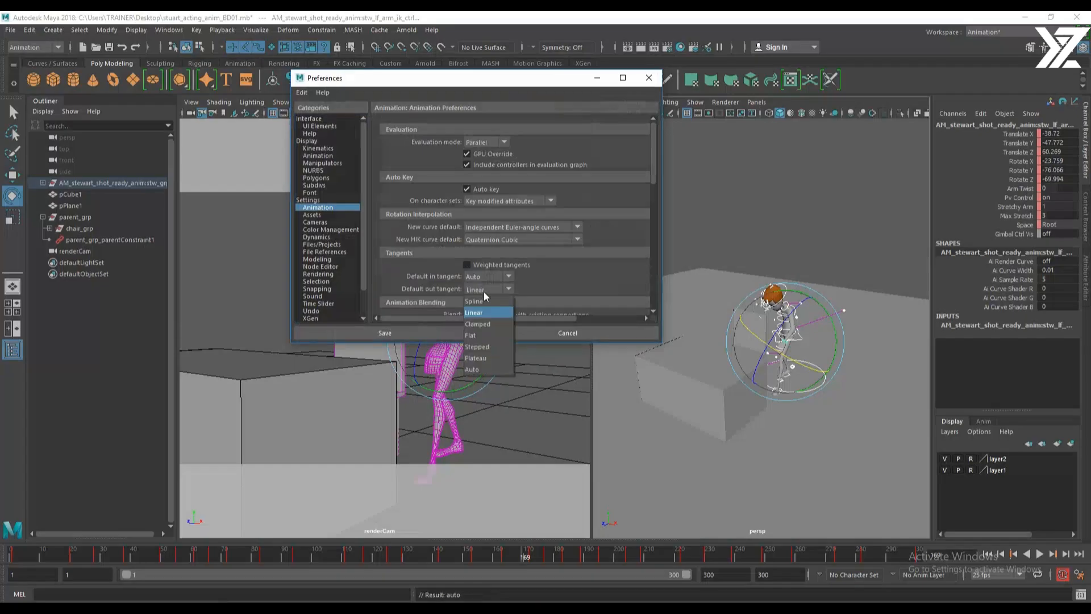
click(484, 370)
click(431, 335)
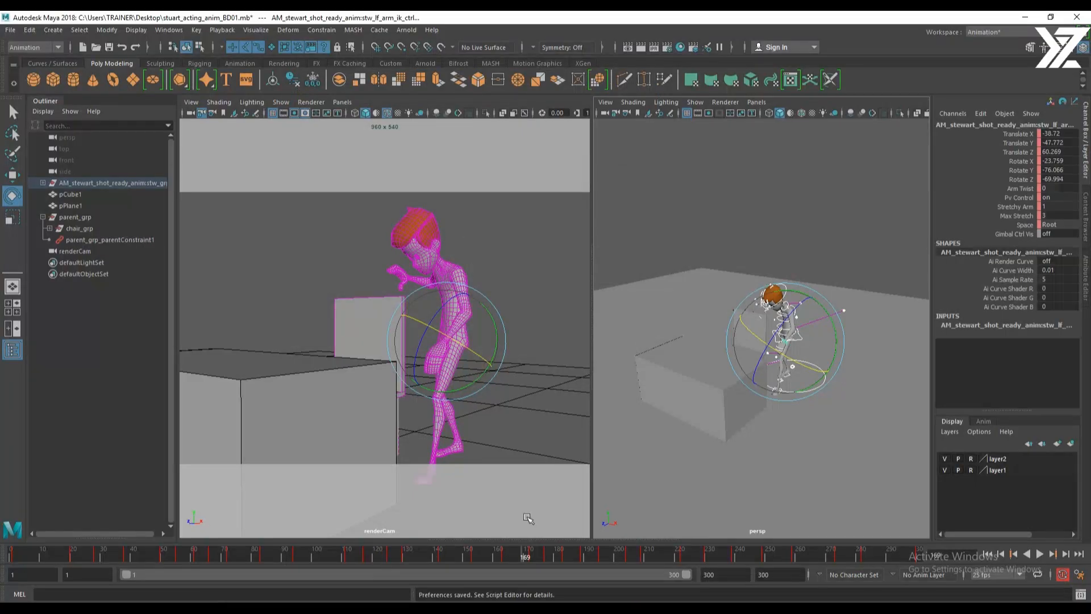
Play the shot from frame 10 in the enlarged render camera view to check the motion with Auto tangents
click(44, 554)
key(alt+v)
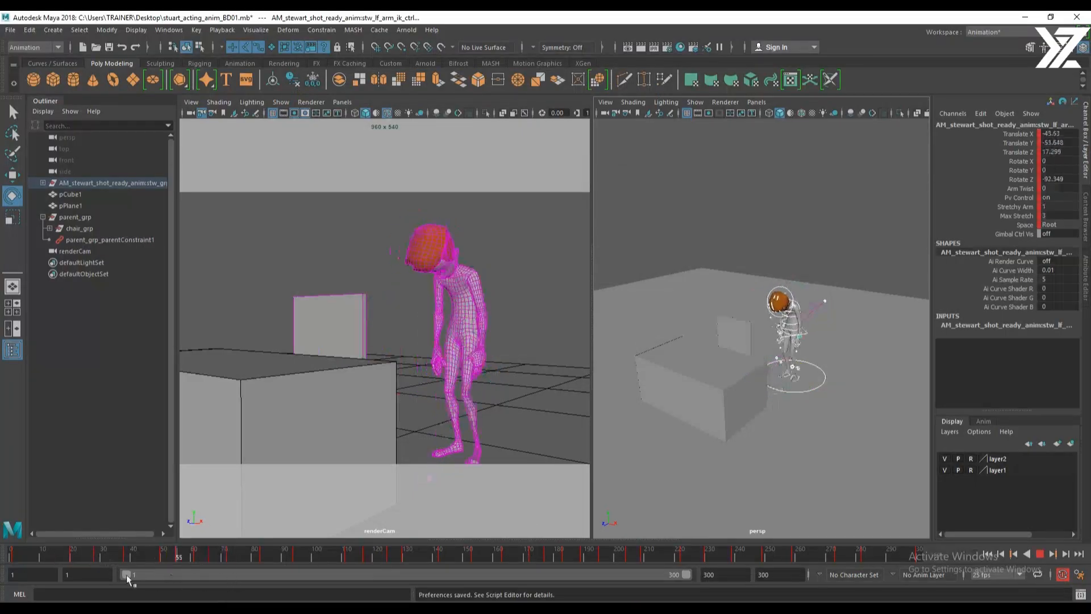
key(Escape)
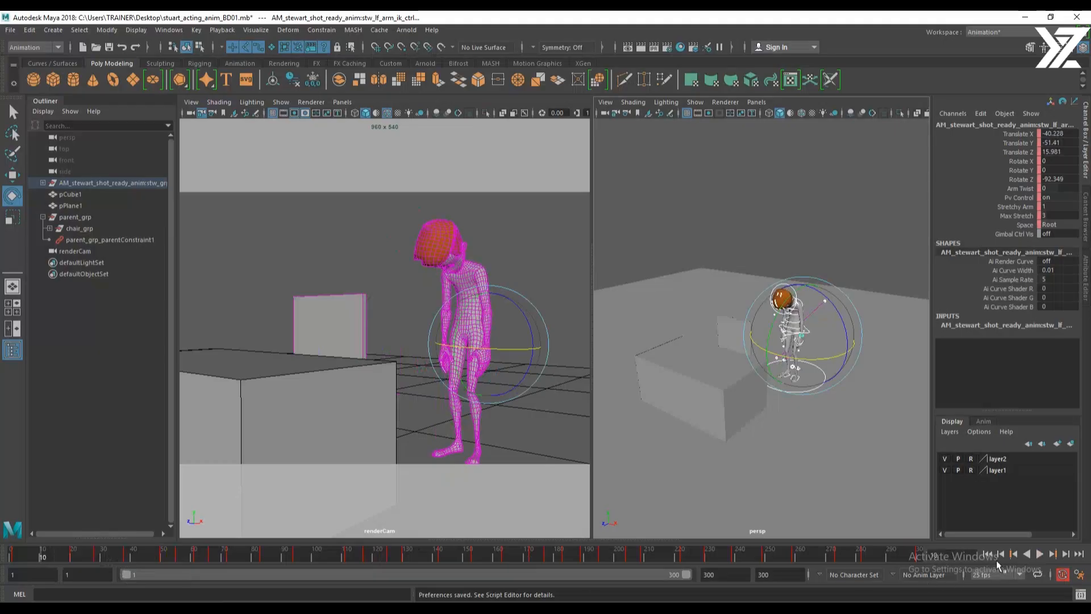
click(506, 250)
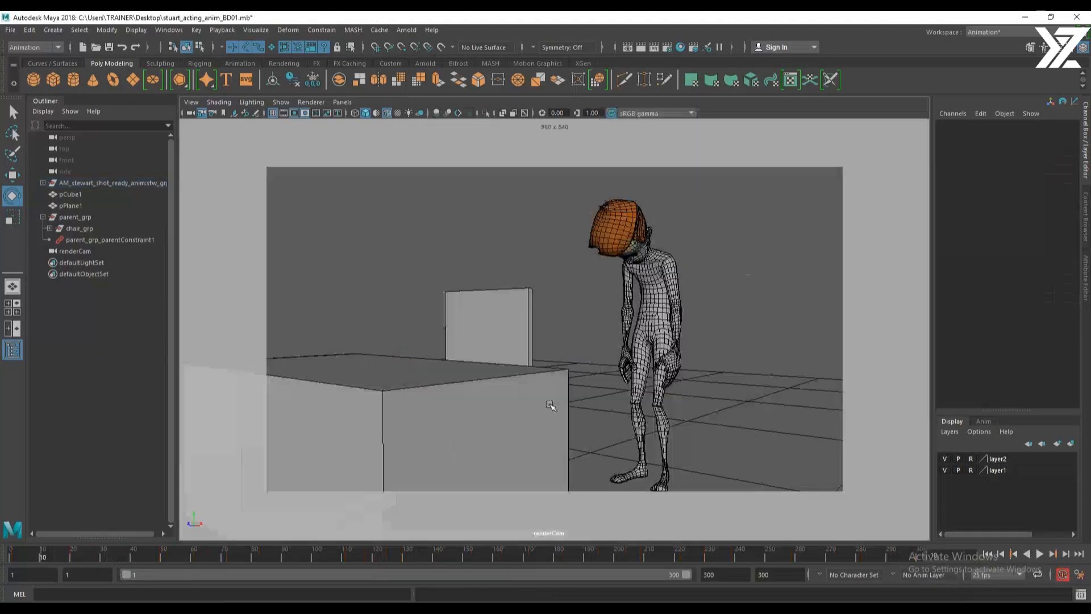
key(space)
click(1039, 555)
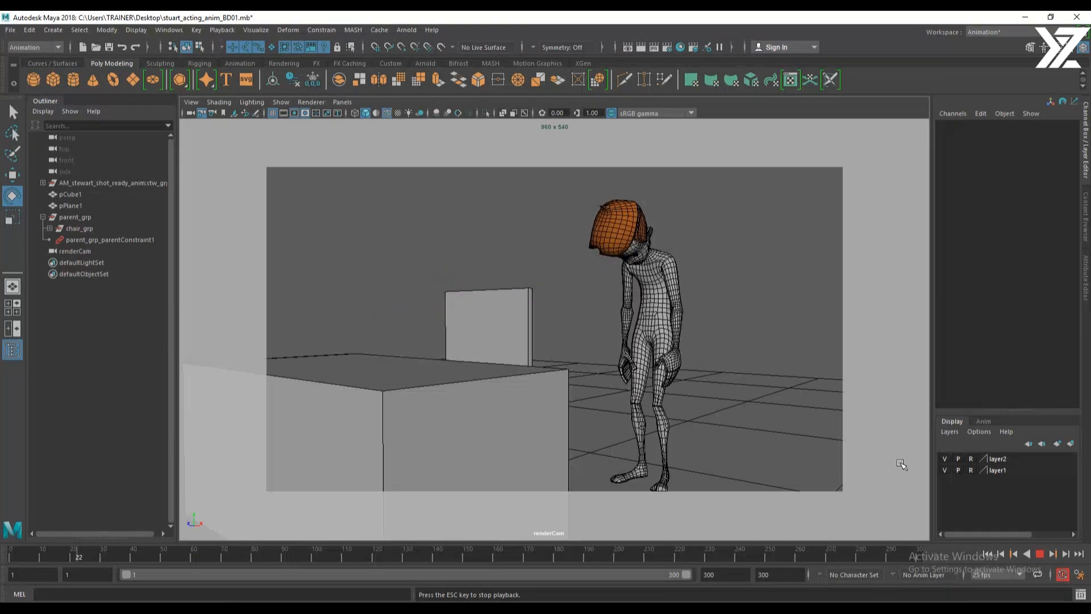
click(1041, 554)
Restore the side-by-side render camera and perspective views, select the character's COG control, and enlarge the Graph Editor beneath them
key(space)
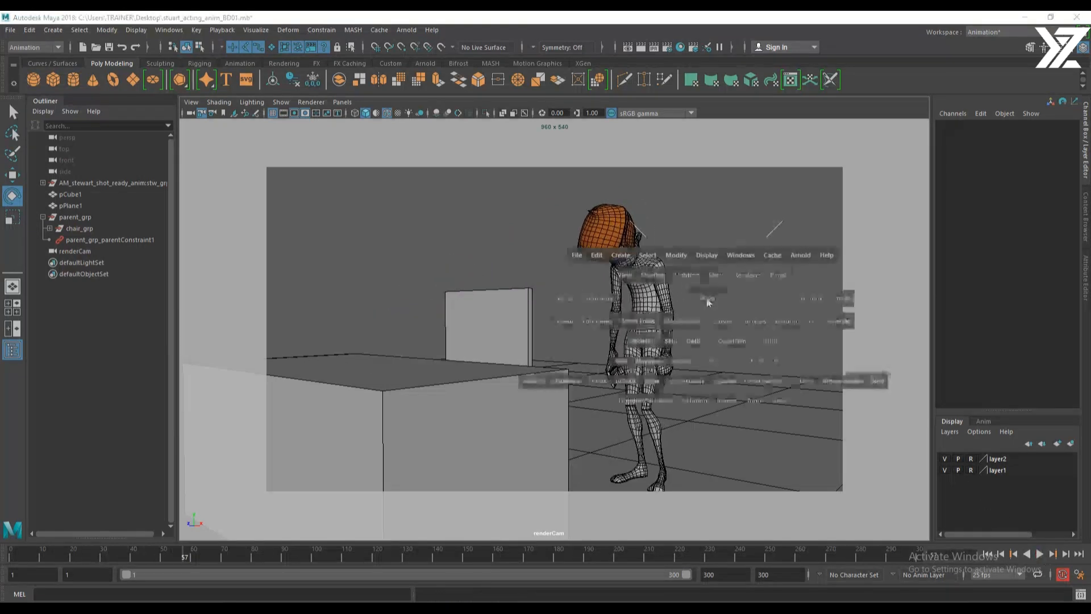
alt+right_drag(759, 343, 791, 397)
alt+drag(792, 398, 694, 385)
alt+right_drag(694, 385, 787, 395)
alt+middle_drag(787, 395, 793, 411)
alt+drag(793, 410, 841, 335)
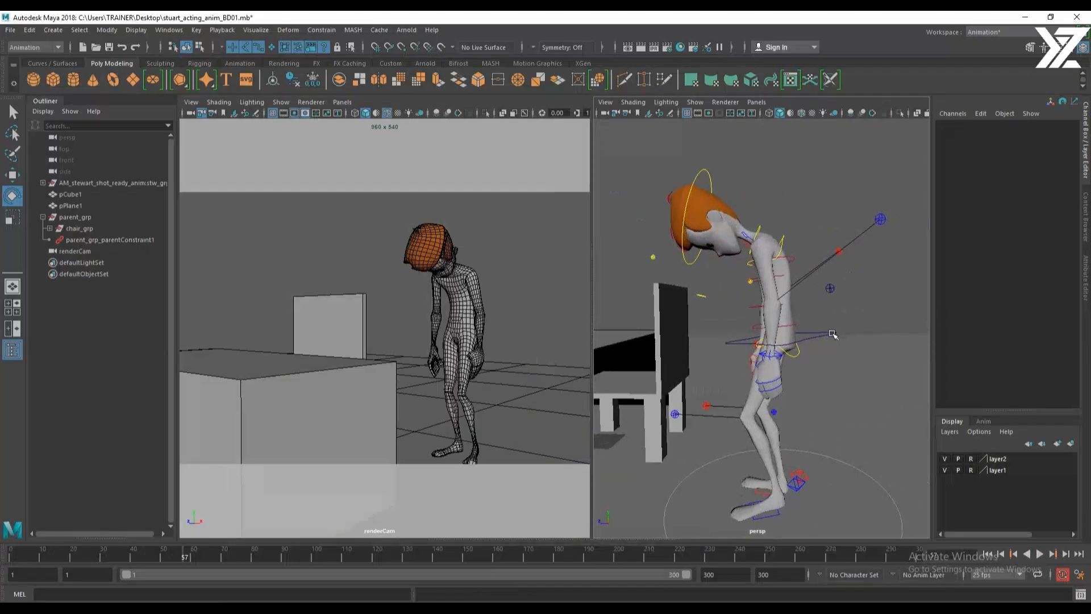
click(832, 334)
key(w)
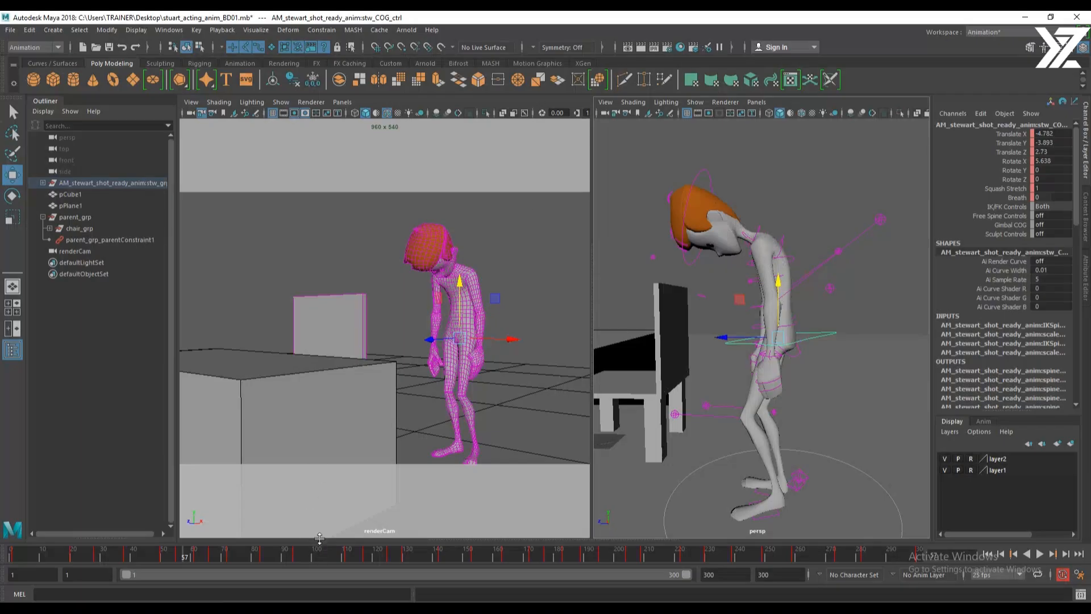
drag(319, 538, 317, 321)
Select all of the character's controls and delete their static channels
alt+right_drag(801, 210, 645, 133)
alt+drag(645, 133, 867, 284)
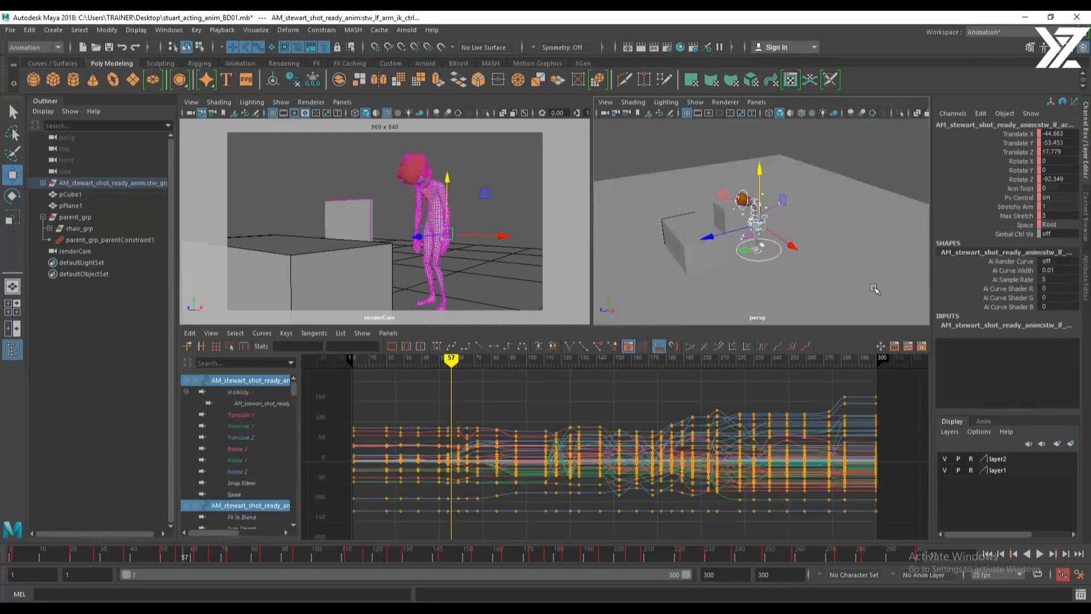
click(29, 29)
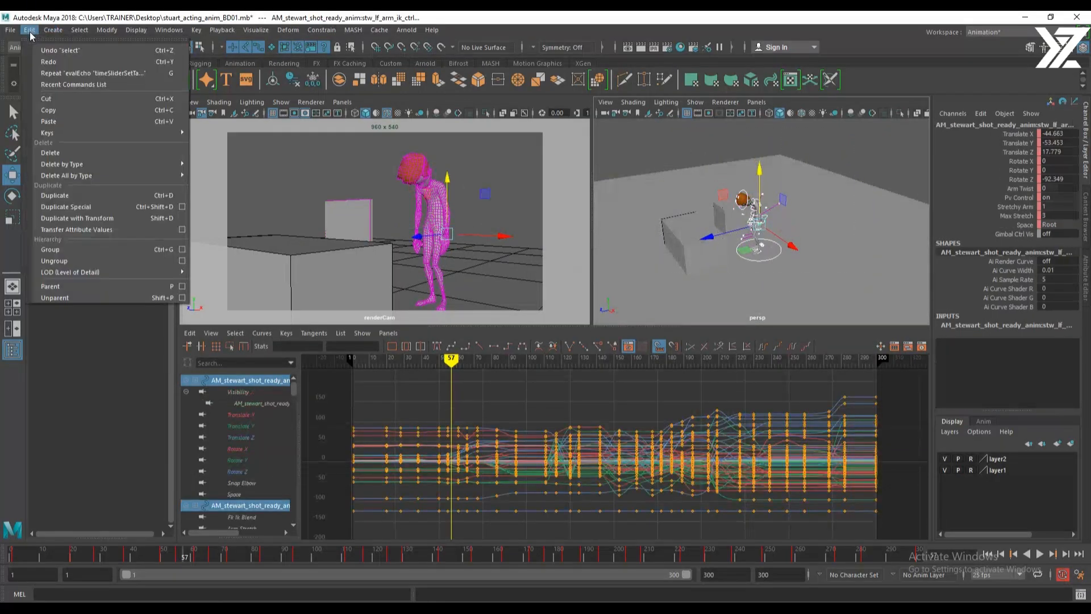
mouse_move(85, 171)
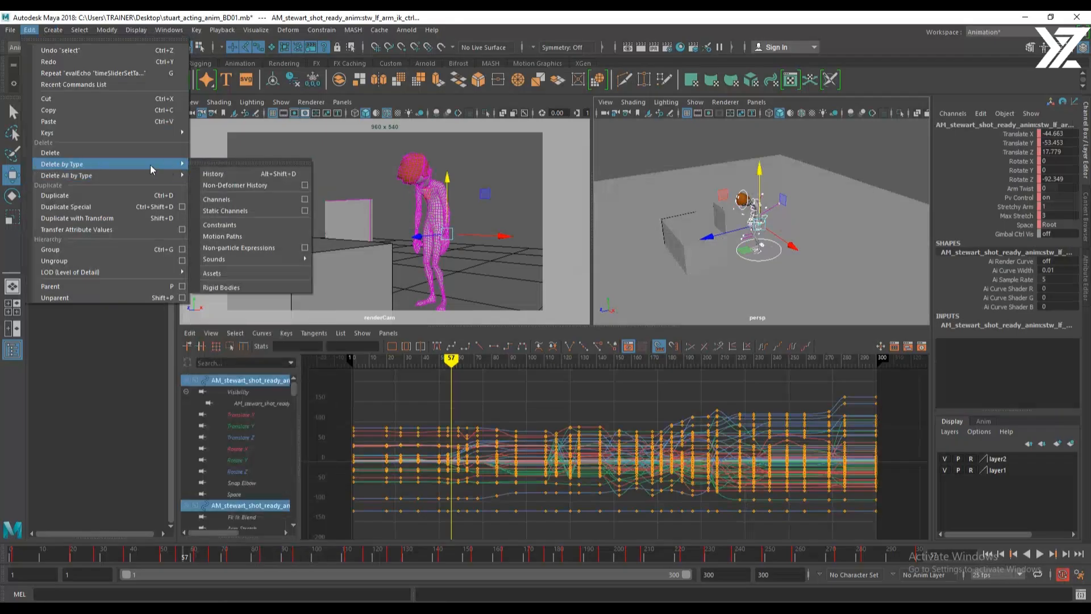
click(241, 211)
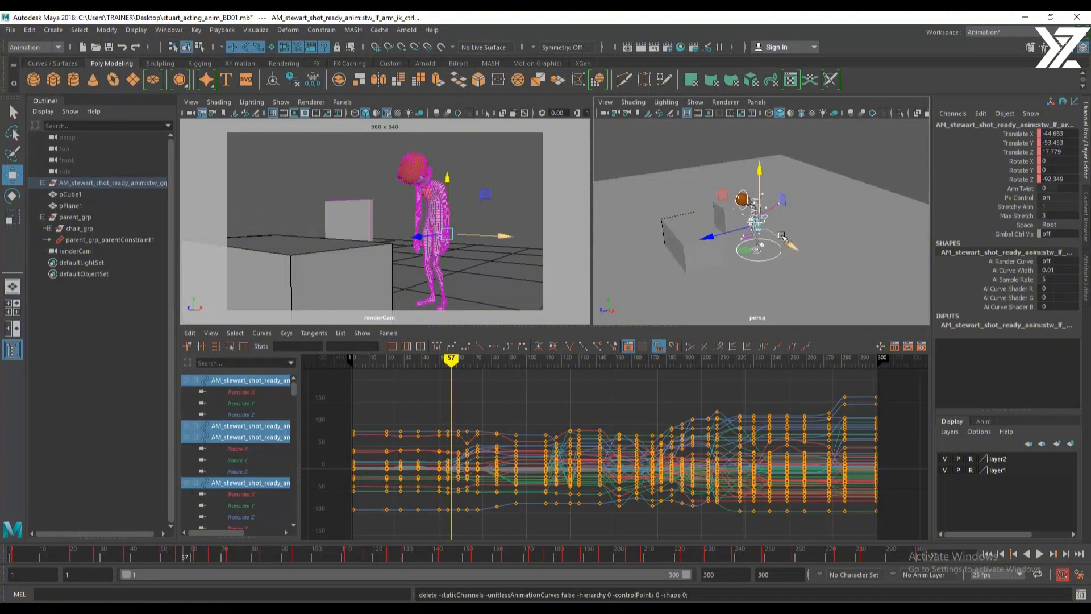
Select the COG control and isolate its Translate Y curve in the Graph Editor around the opening keys
scroll(821, 236, up, 5)
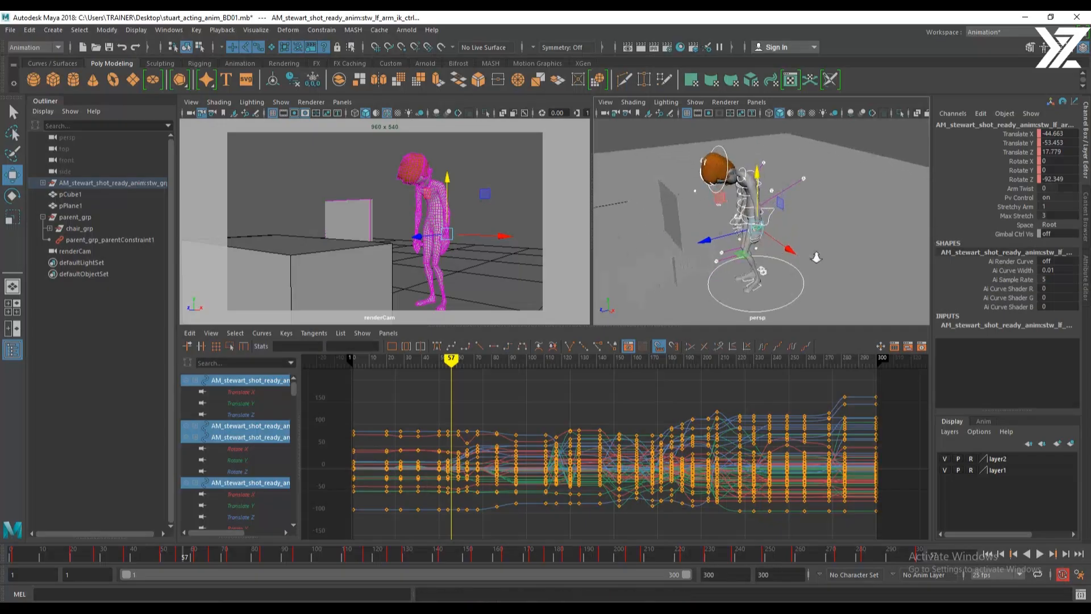
click(772, 224)
alt+drag(787, 250, 767, 226)
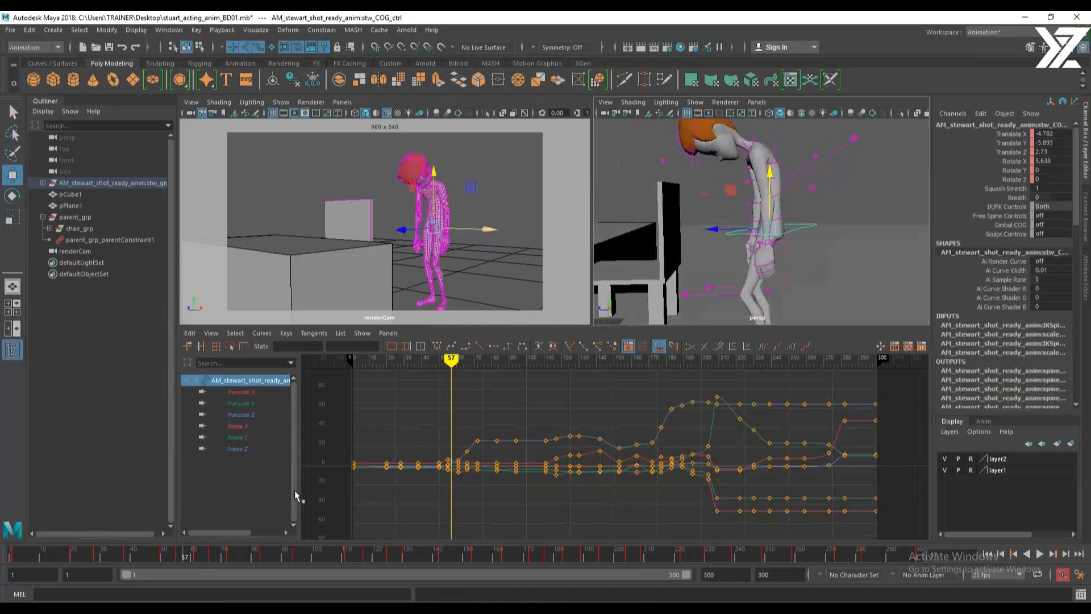
click(256, 404)
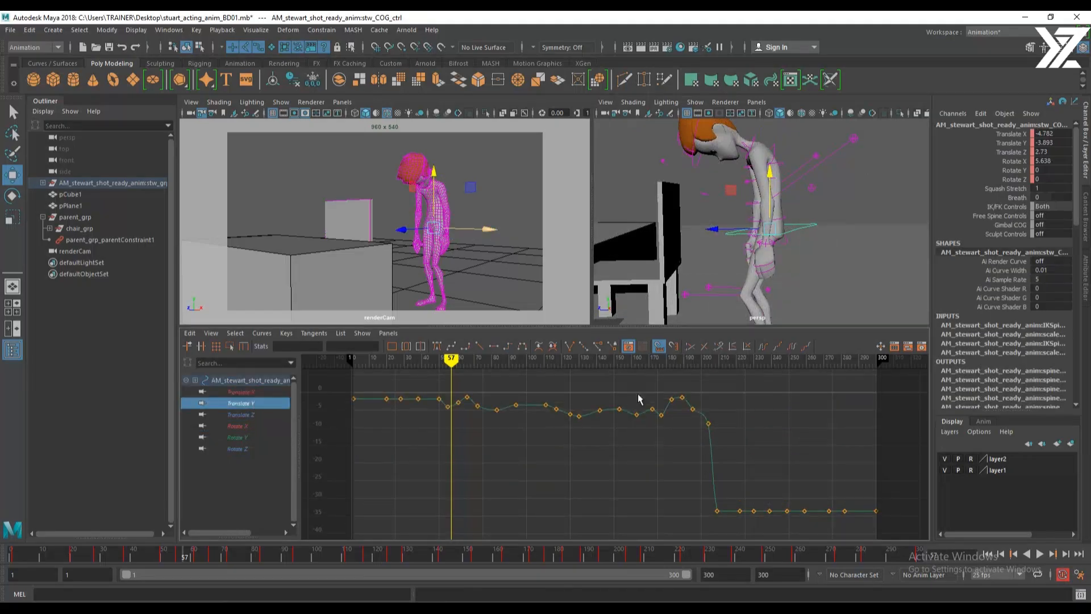
alt+middle_drag(489, 448, 661, 478)
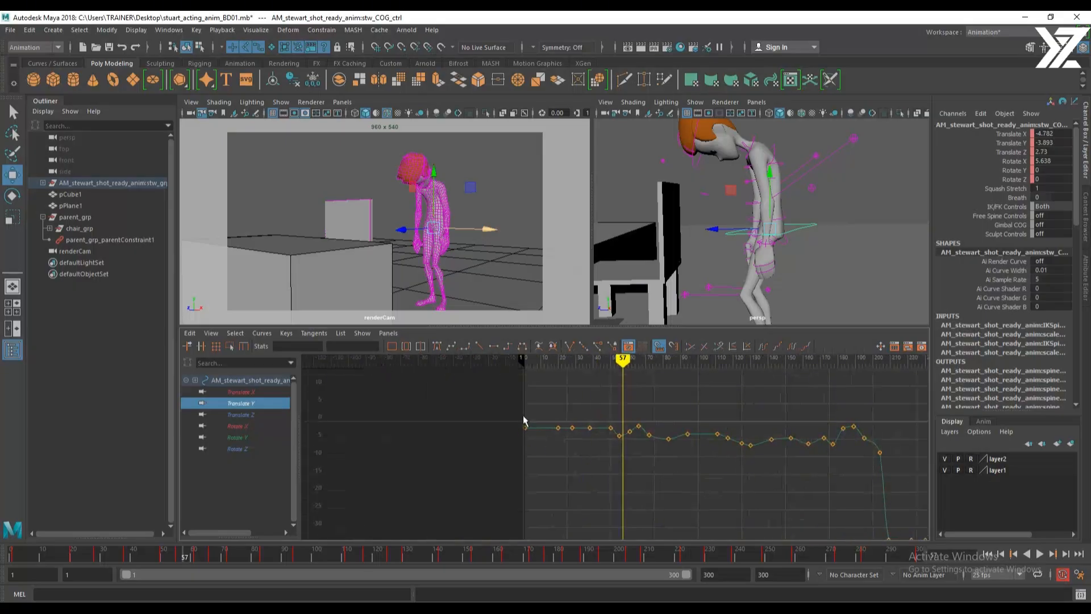
mouse_move(563, 455)
alt+shift+right_down()
mouse_move(616, 460)
mouse_move(580, 462)
alt+shift+right_up()
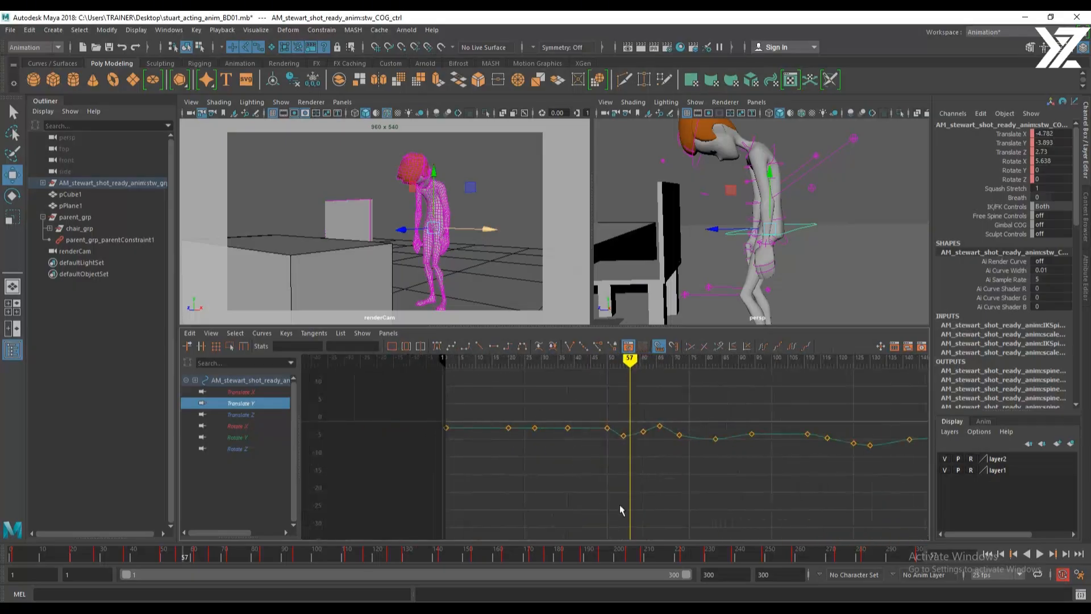
alt+shift+right_drag(620, 508, 659, 443)
alt+middle_drag(686, 426, 694, 533)
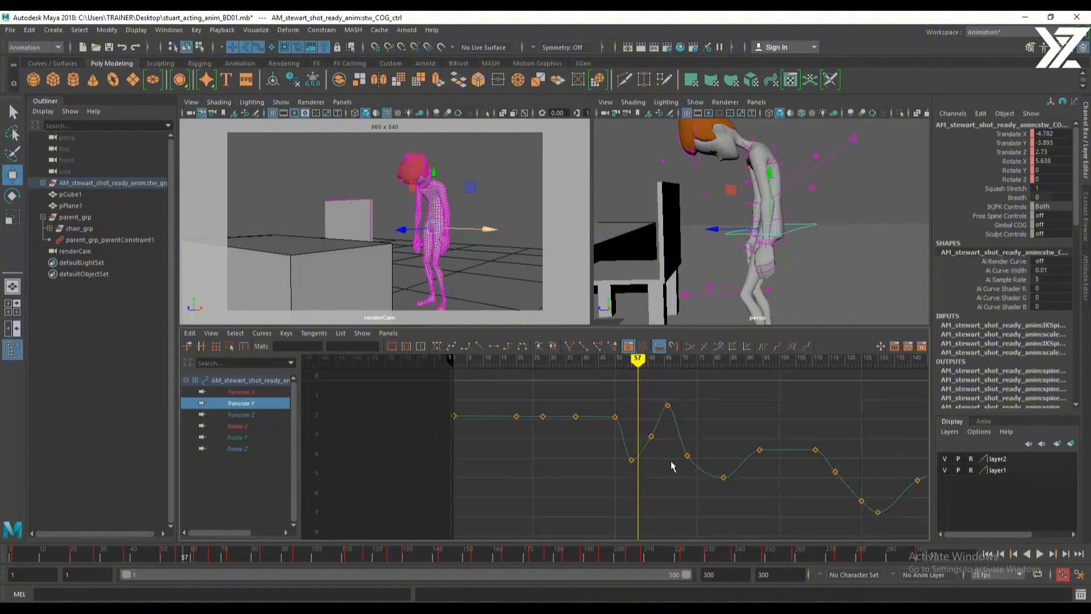
alt+middle_drag(673, 465, 642, 487)
alt+shift+right_drag(629, 486, 573, 472)
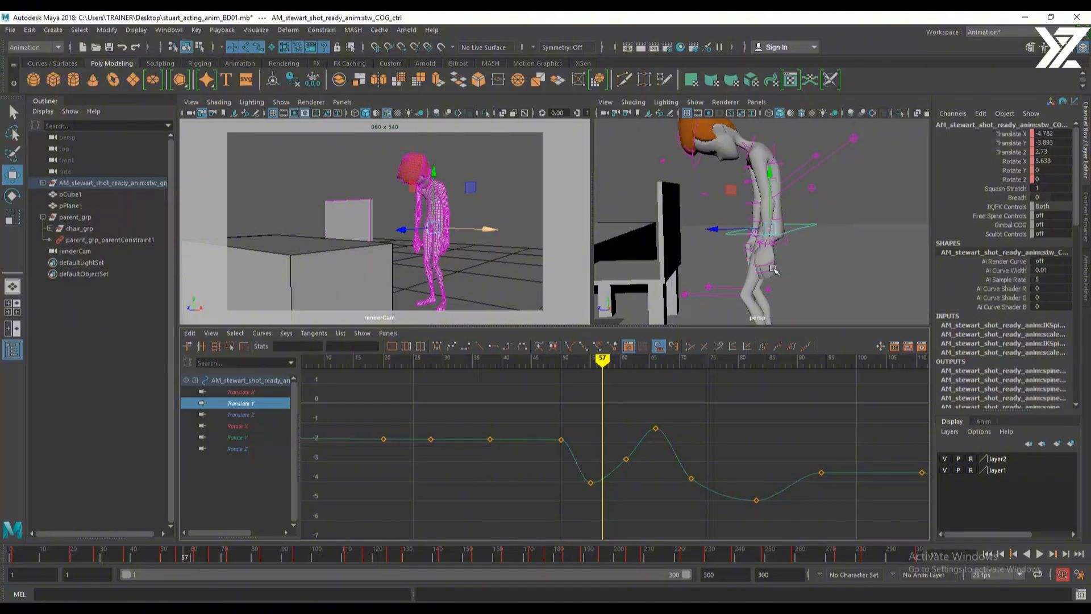
Scrub and play the opening frames up to about frame 44 to examine the COG's vertical motion
drag(554, 359, 307, 359)
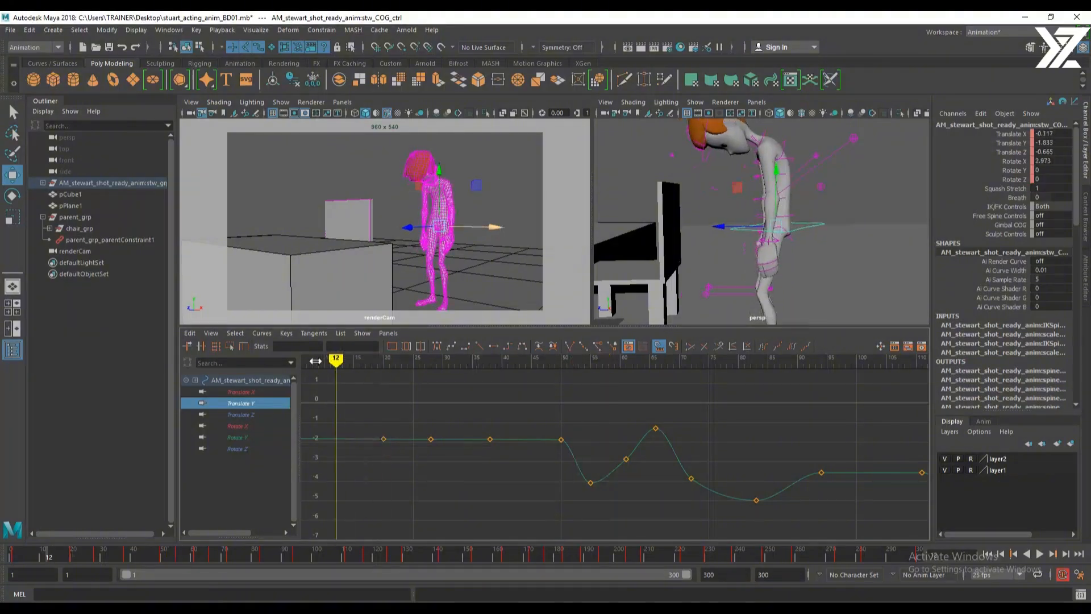
alt+middle_drag(444, 467, 553, 475)
mouse_move(430, 363)
mouse_down()
mouse_move(392, 361)
mouse_move(554, 368)
mouse_up()
key(alt+v)
key(alt+v)
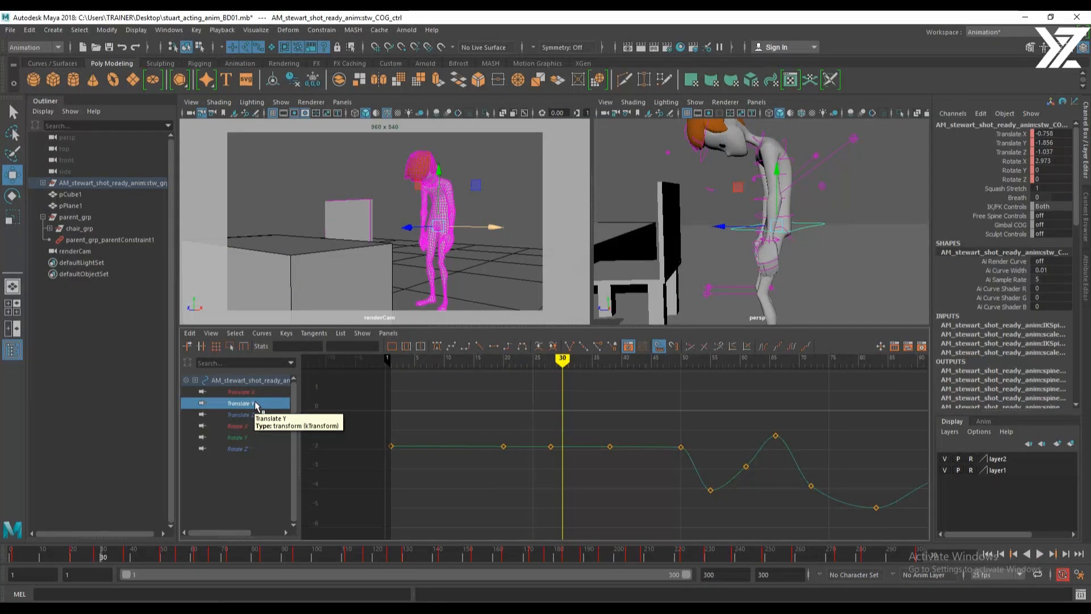
mouse_move(561, 361)
mouse_down()
mouse_move(488, 381)
mouse_move(645, 382)
mouse_up()
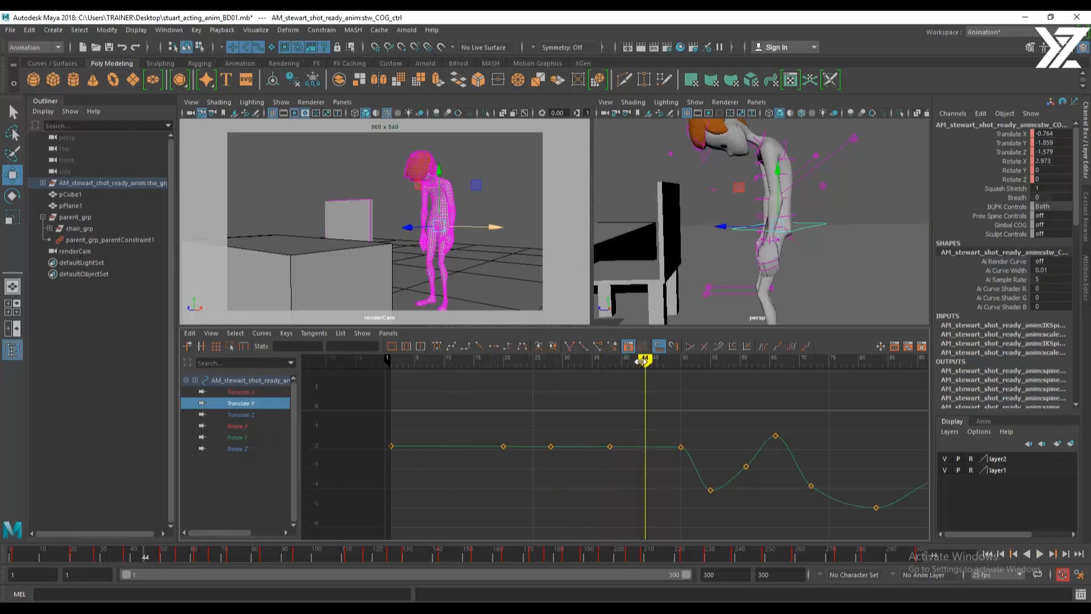
mouse_move(641, 361)
mouse_down()
mouse_move(425, 382)
mouse_move(602, 385)
mouse_move(499, 383)
mouse_move(530, 411)
mouse_move(642, 409)
mouse_move(496, 407)
mouse_move(566, 410)
mouse_up()
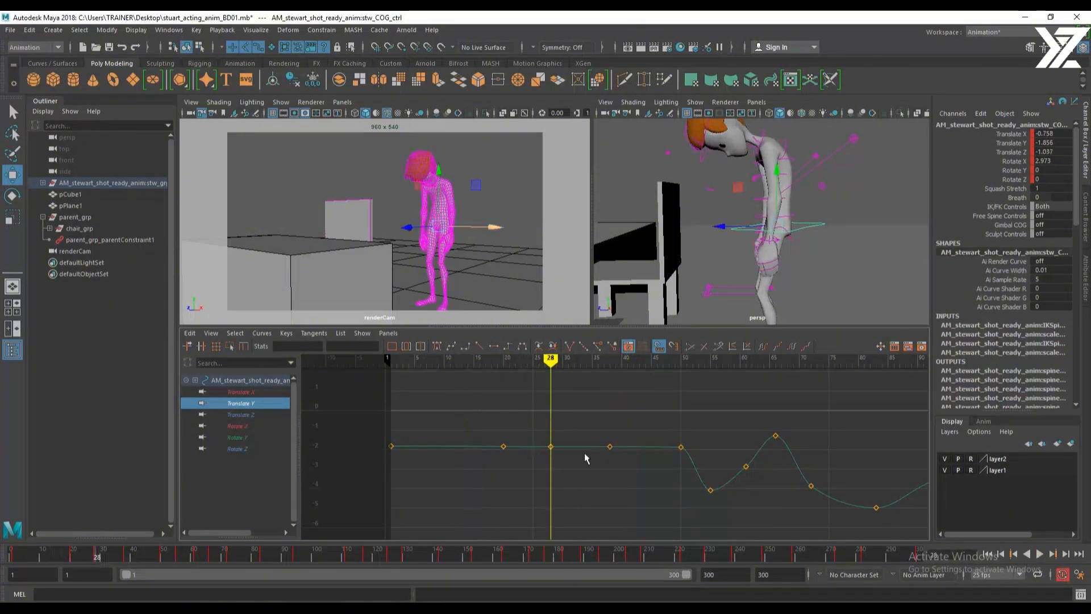
Set the Translate Y keys to about -2.1 at frame 28, -1.69 at frame 20 and -1.74 at frame 38, tilting the last key's tangent slightly
drag(543, 428, 566, 471)
middle_drag(560, 471, 525, 477)
click(502, 447)
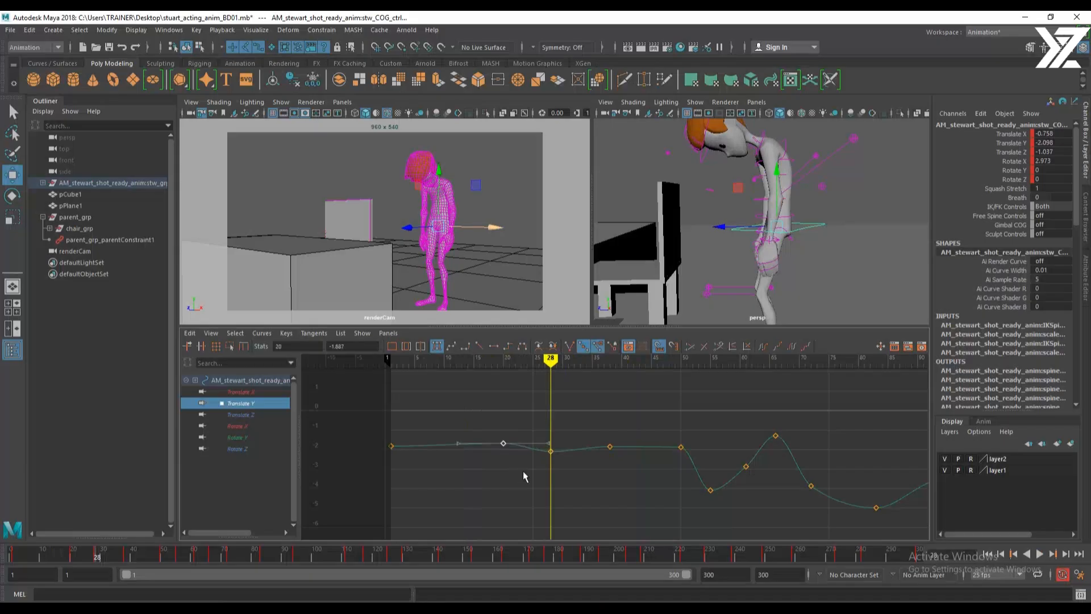
drag(600, 432, 619, 462)
middle_drag(620, 466, 622, 464)
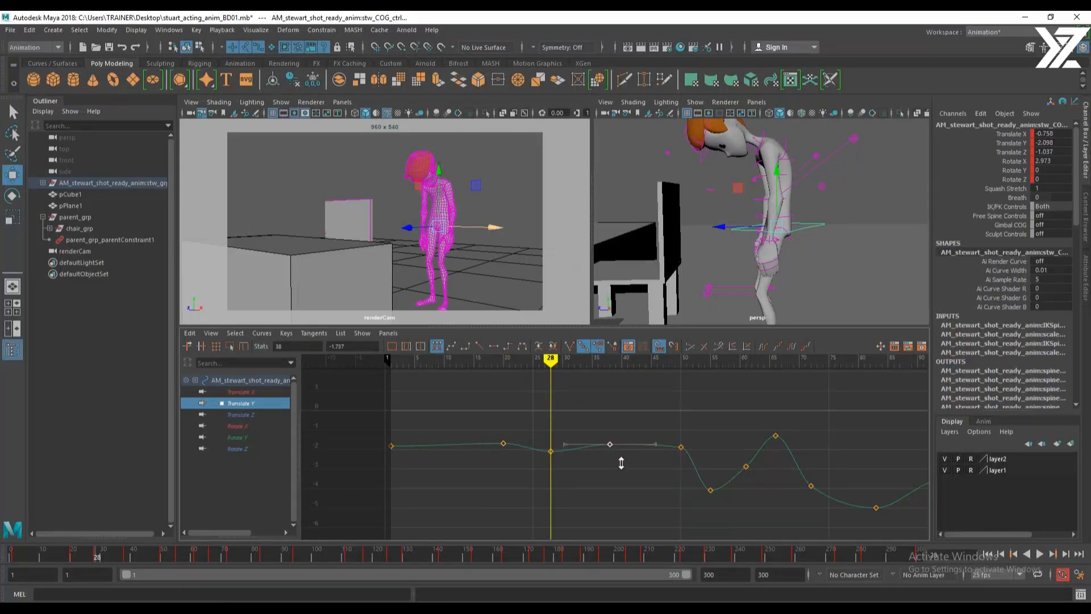
drag(634, 439, 645, 461)
middle_drag(645, 465, 646, 463)
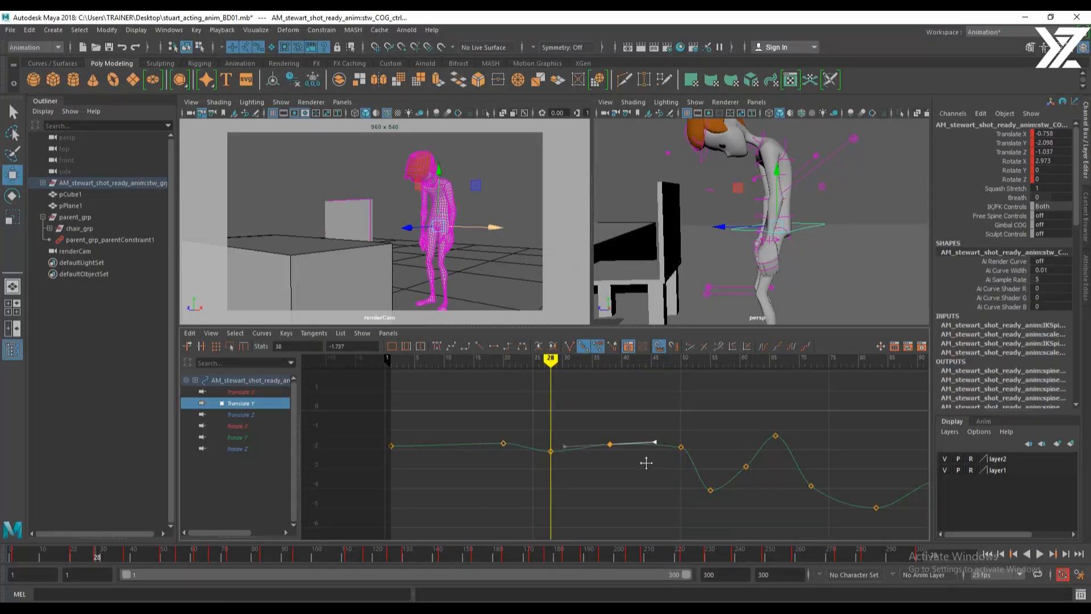
click(619, 400)
Play and scrub the opening frames from the start to check the subtle up-and-down body motion
drag(551, 363, 390, 375)
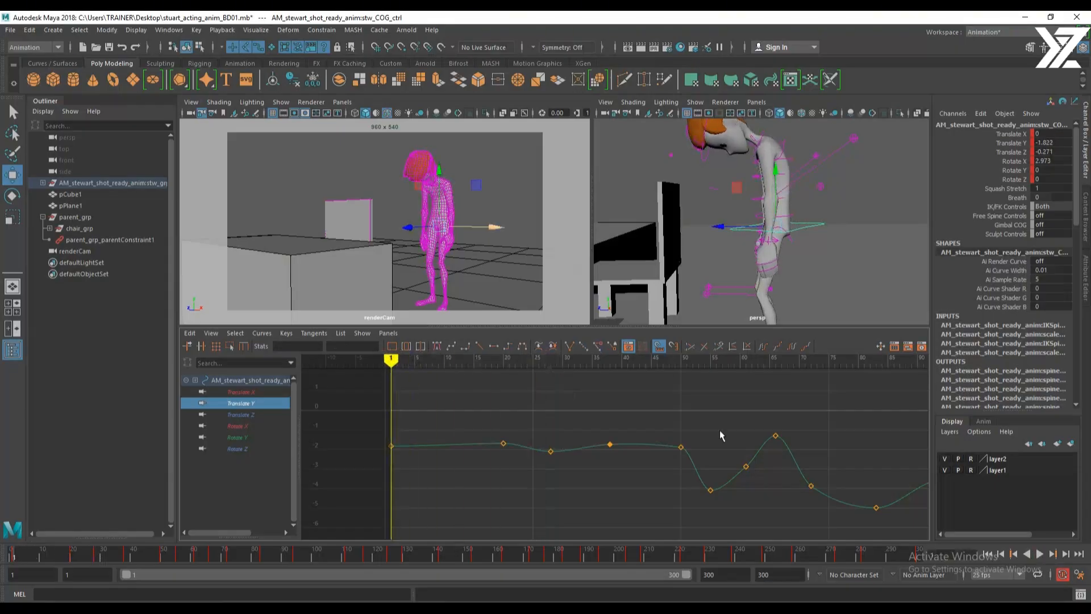
click(1040, 554)
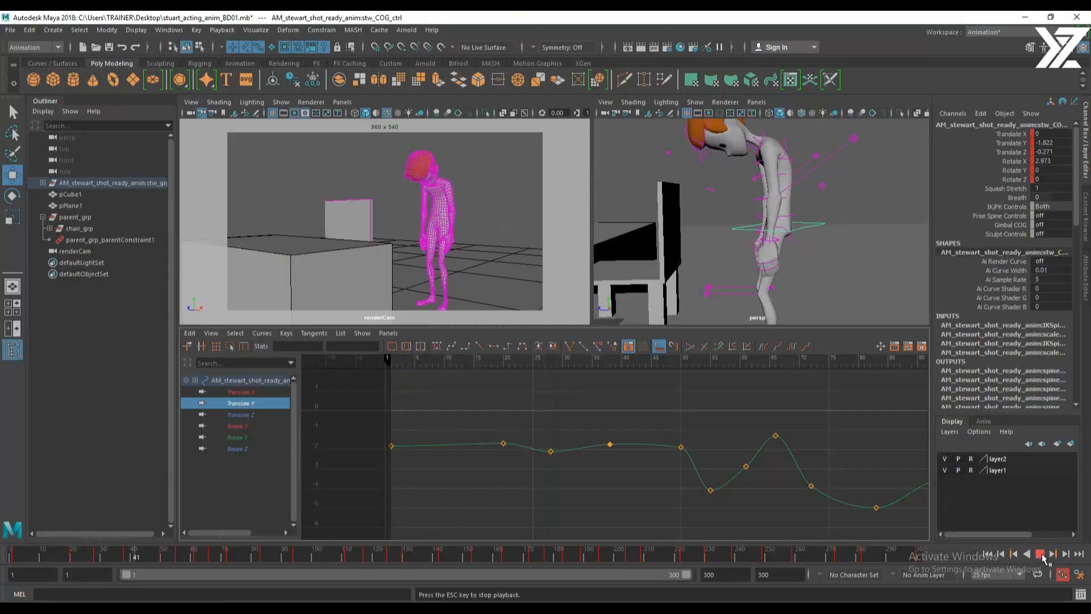
key(Escape)
drag(515, 361, 403, 364)
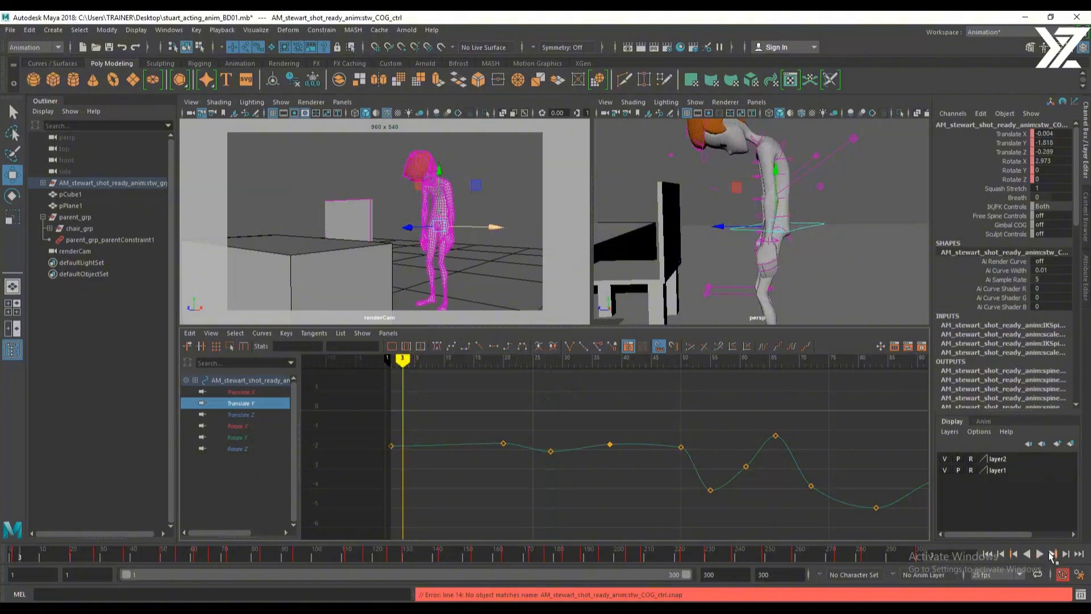
click(1041, 555)
key(Escape)
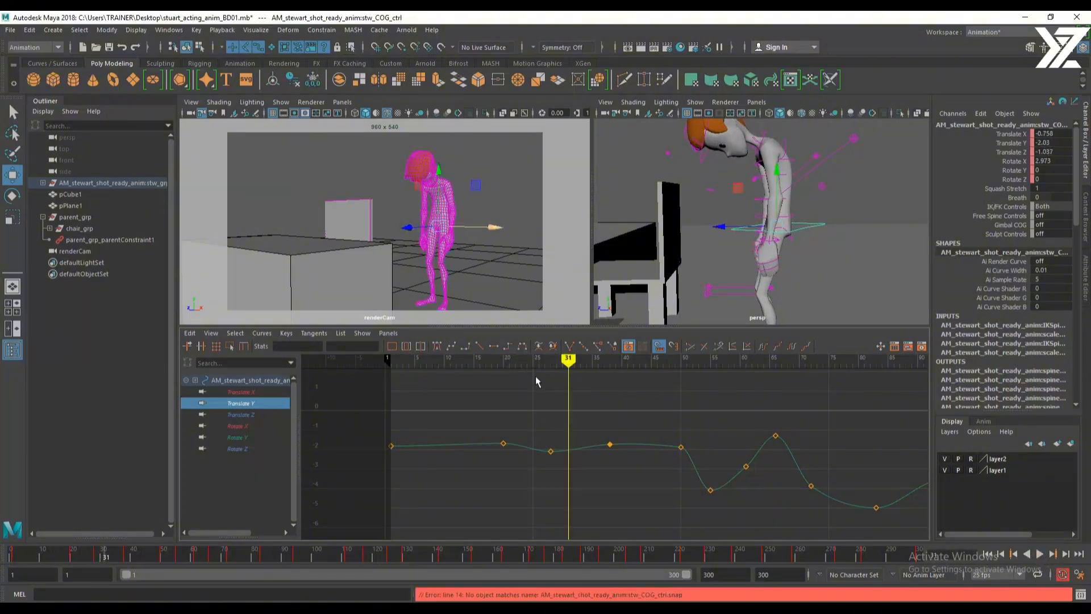
mouse_move(541, 360)
mouse_down()
mouse_move(403, 361)
mouse_move(694, 364)
mouse_move(652, 384)
mouse_move(494, 389)
mouse_up()
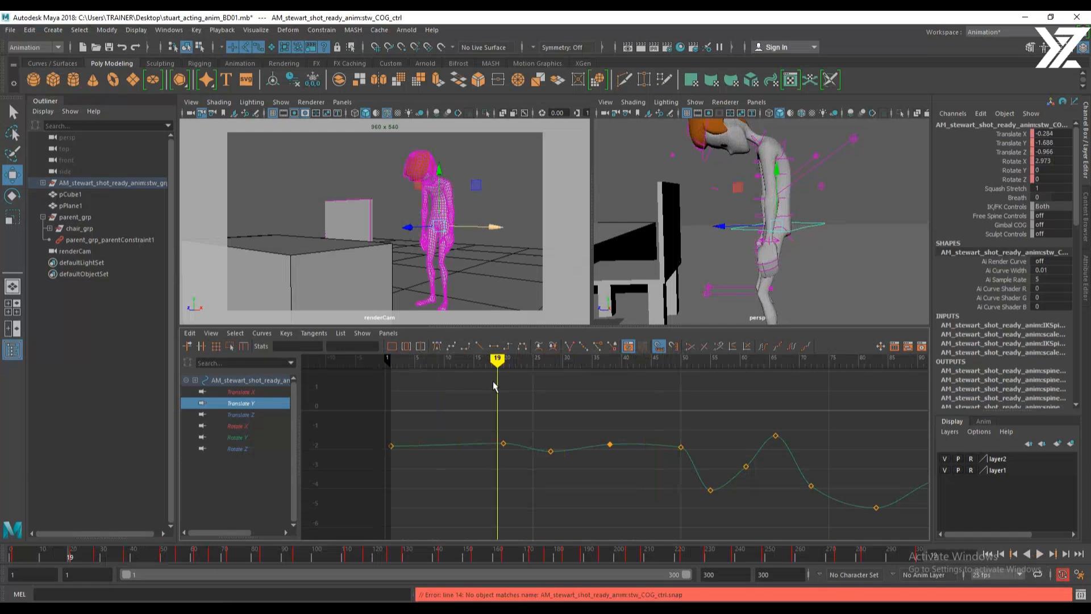
mouse_move(521, 377)
mouse_down()
mouse_move(578, 377)
mouse_move(445, 385)
mouse_move(474, 400)
mouse_move(568, 403)
mouse_move(524, 419)
mouse_up()
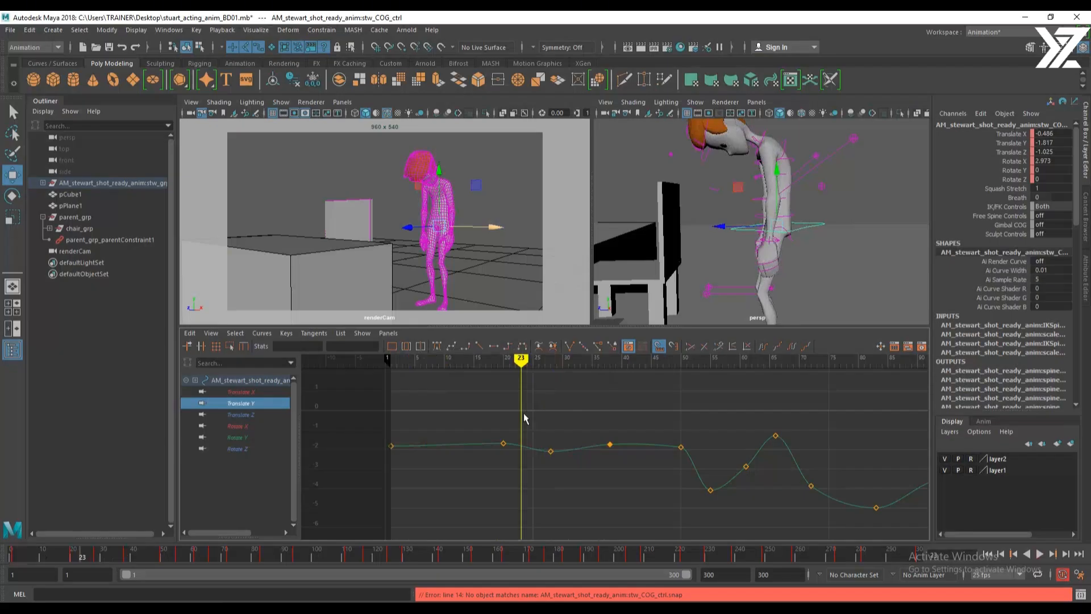
drag(521, 360, 504, 361)
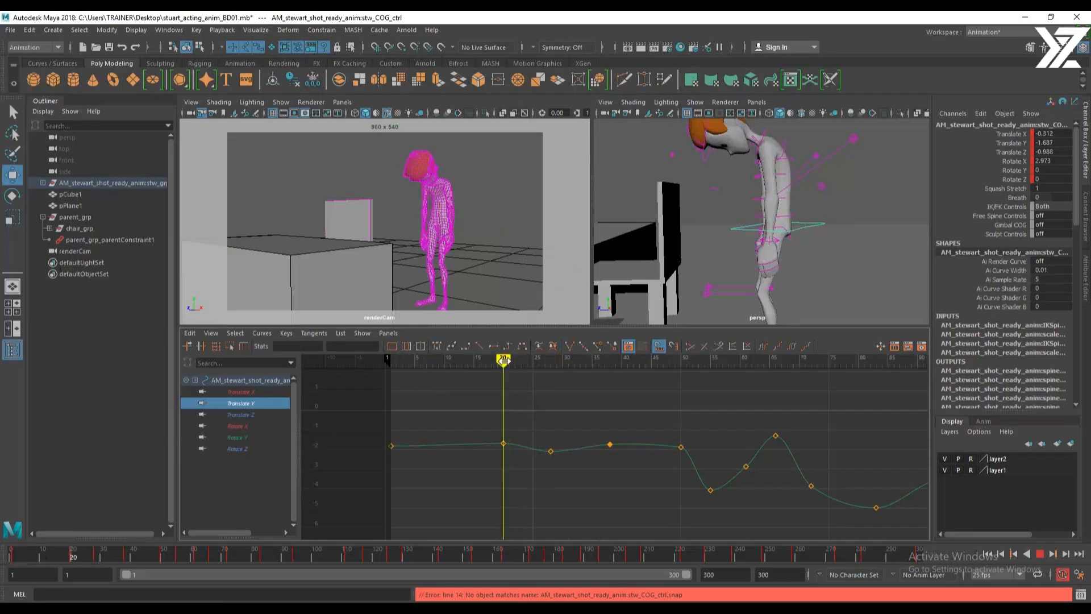
Try raising the Translate Y key at frame 20 to about 0.94, play the opening to compare, and undo the change
drag(494, 429, 524, 528)
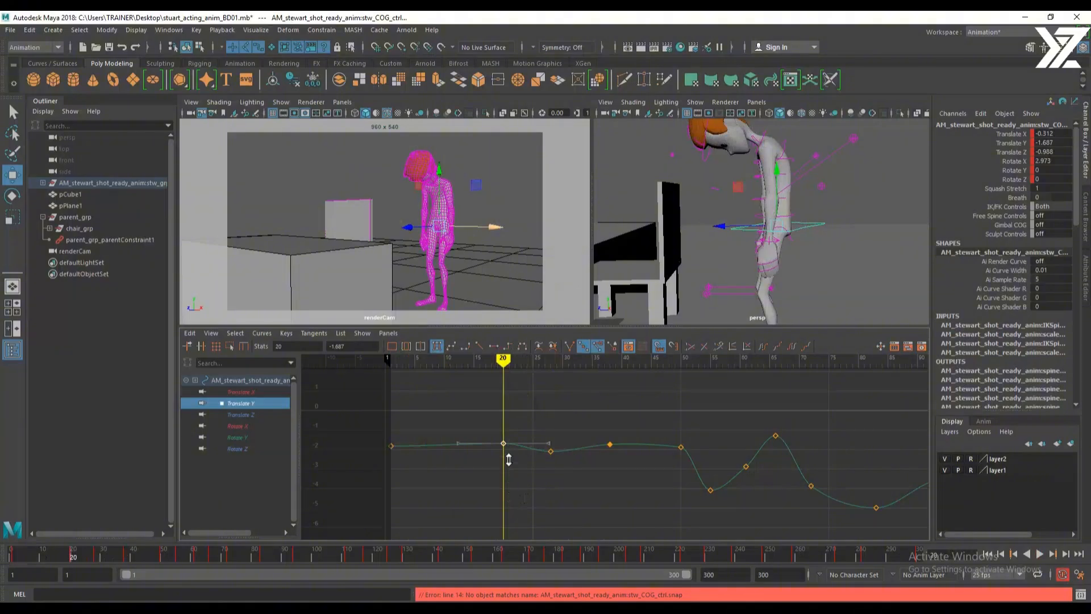
shift+middle_drag(508, 459, 514, 437)
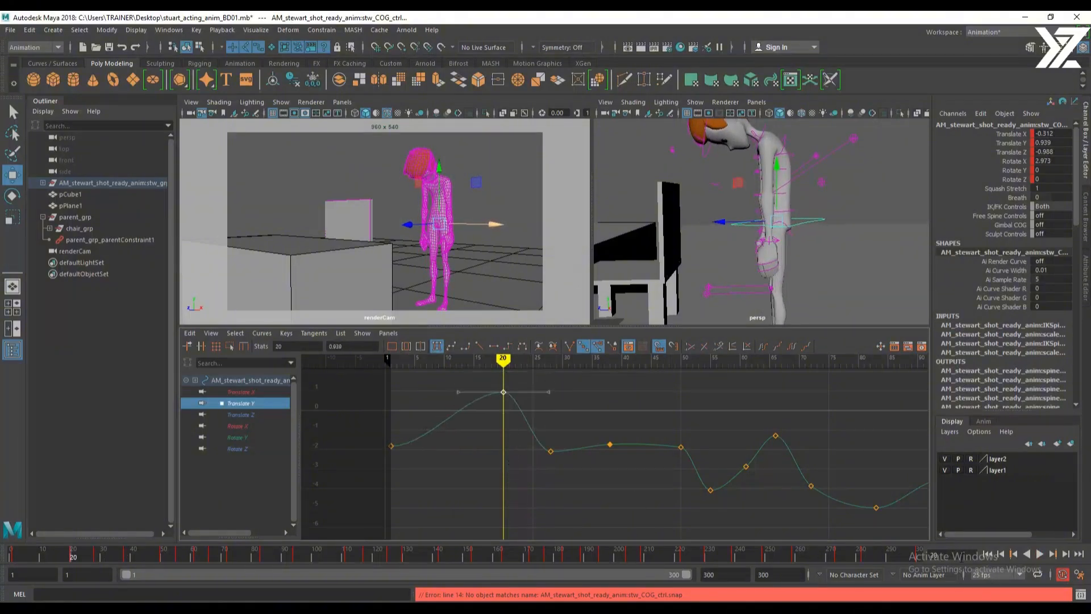
click(1040, 554)
click(1040, 554)
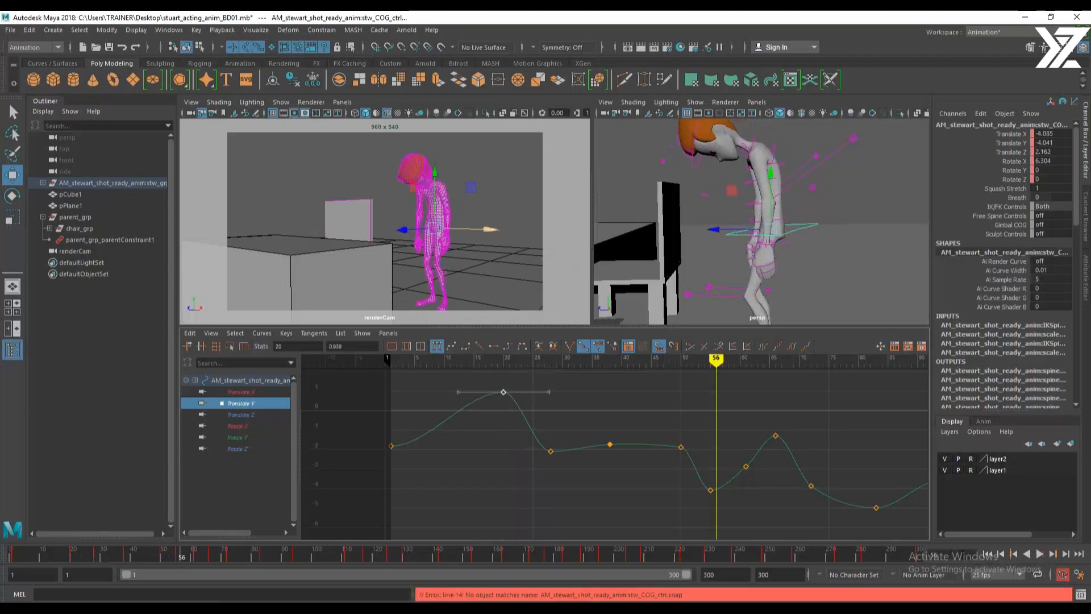
click(988, 555)
click(1039, 555)
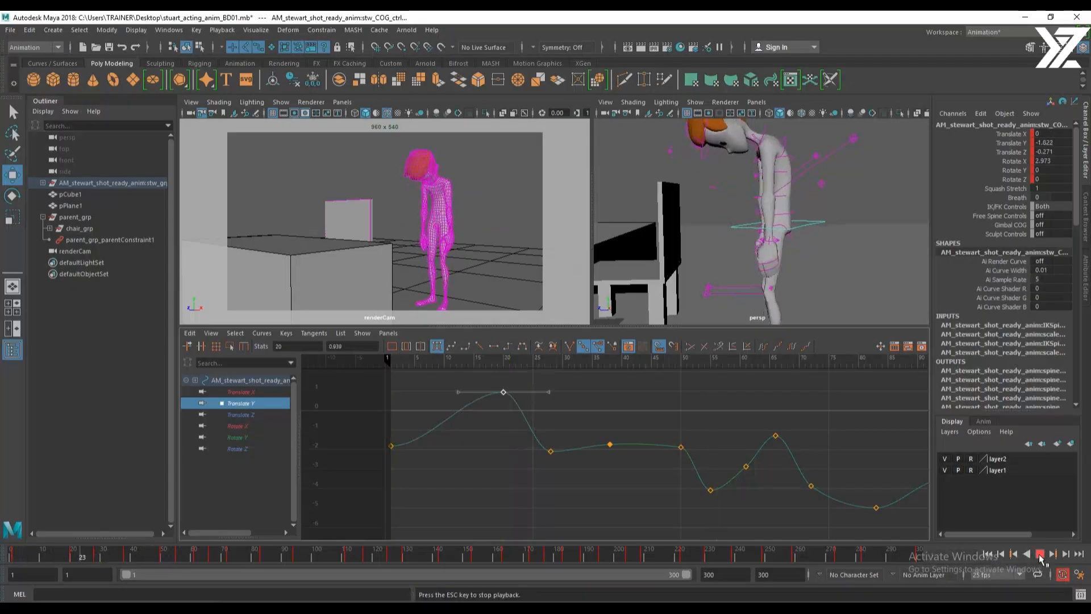
click(1040, 554)
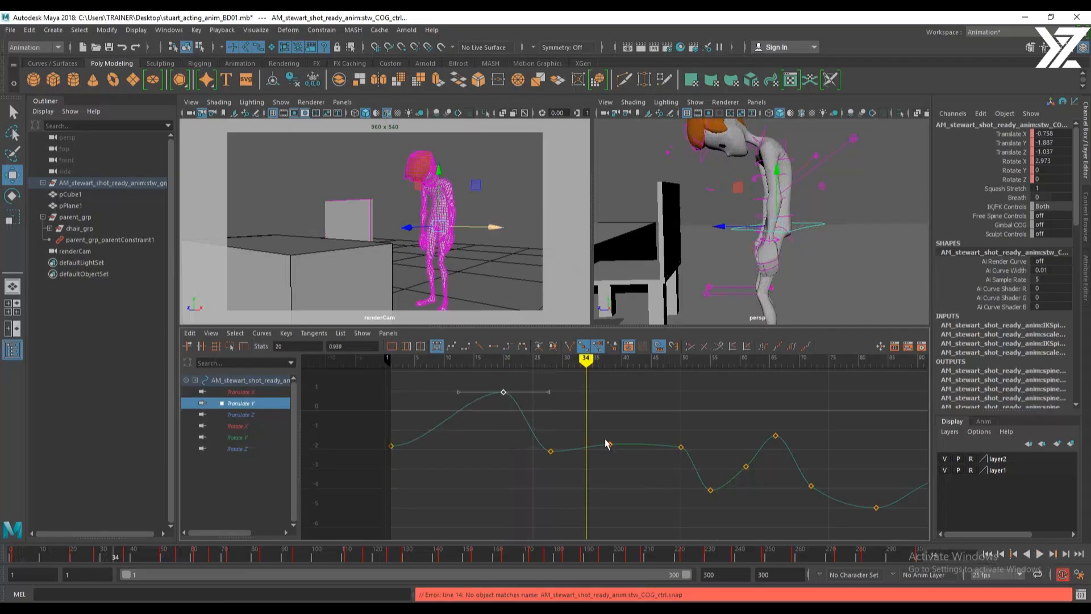
key(ctrl+z)
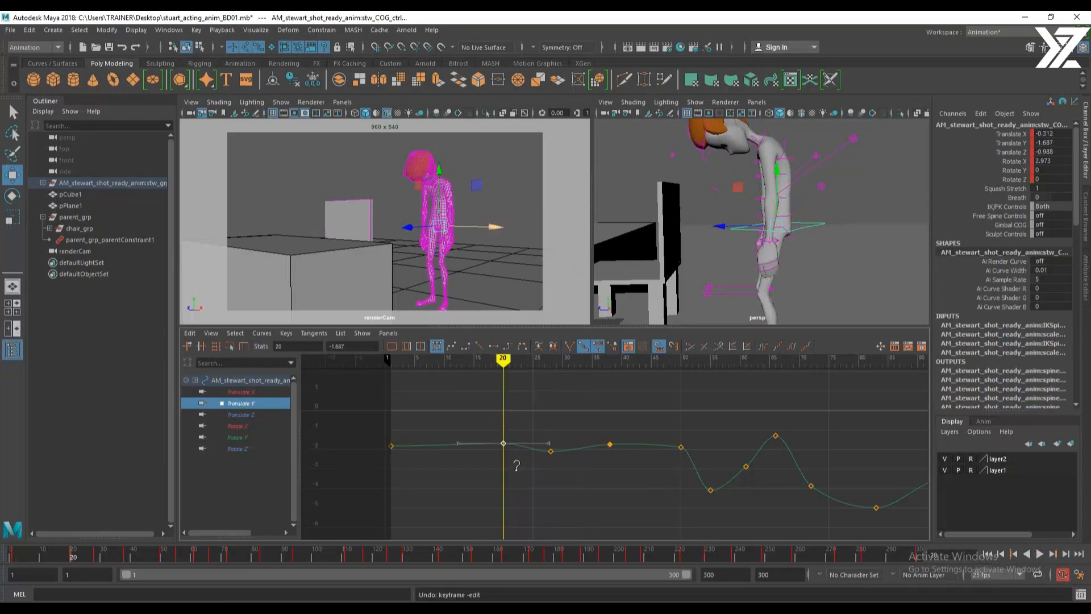
Raise the Translate Y key at frame 20 to about -1.54 and lower the key at frame 28 to about -2.2
shift+middle_drag(517, 465, 516, 466)
drag(567, 433, 530, 469)
shift+middle_drag(545, 471, 546, 475)
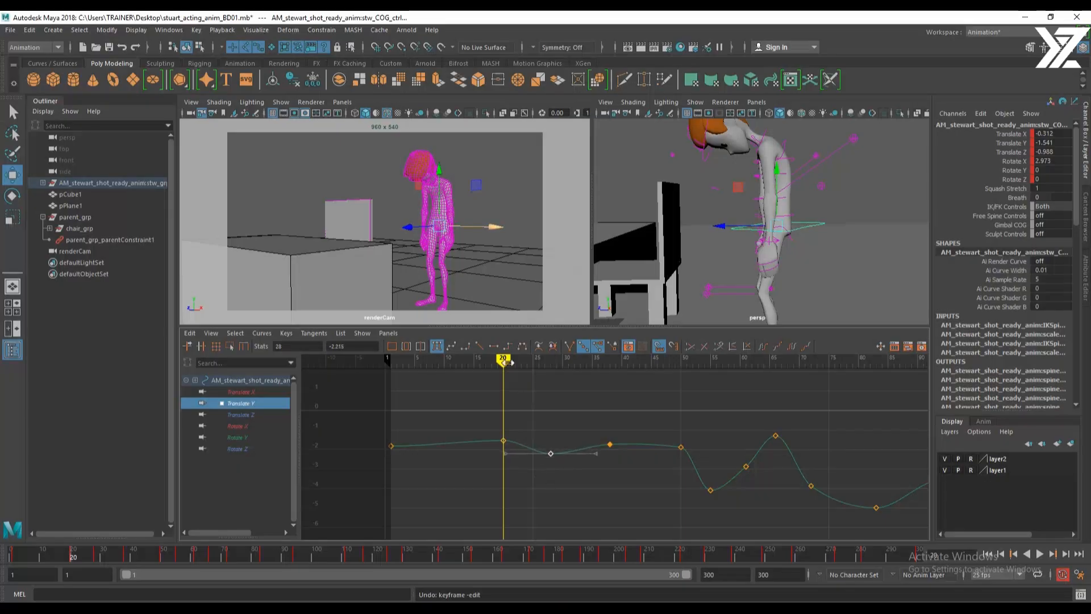
Tilt the tangent of the Translate Y key at frame 1 slightly and scrub forward to frame 72 to check the motion
mouse_move(507, 362)
mouse_down()
mouse_move(433, 377)
mouse_move(603, 396)
mouse_move(487, 399)
mouse_move(642, 401)
mouse_move(492, 406)
mouse_up()
click(391, 446)
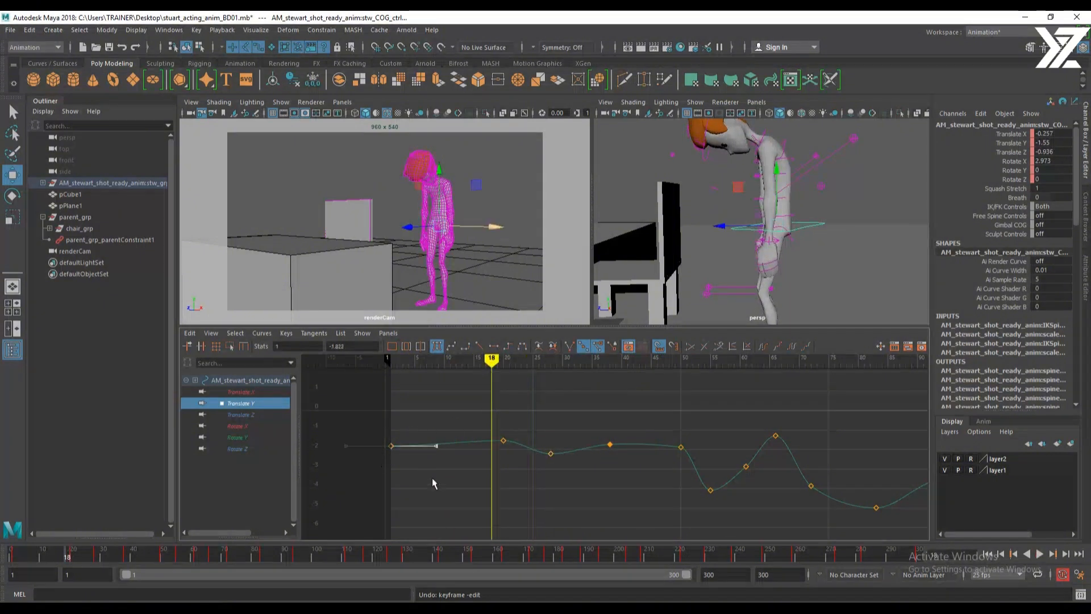
middle_drag(433, 483, 433, 476)
mouse_move(488, 359)
mouse_down()
mouse_move(757, 389)
mouse_move(663, 389)
mouse_move(747, 394)
mouse_up()
mouse_move(642, 402)
mouse_down()
mouse_move(696, 402)
mouse_move(543, 402)
mouse_move(813, 405)
mouse_up()
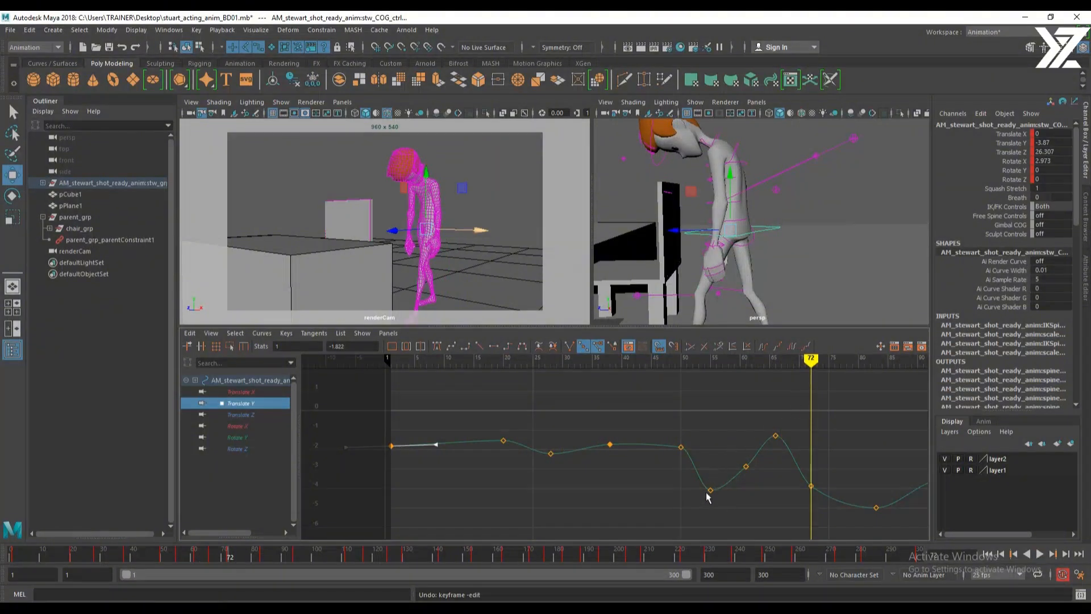
Tilt the tangents of the Translate Y keys at frames 50 and 38 so the curve arcs gently between them
alt+middle_drag(708, 497, 680, 502)
click(653, 452)
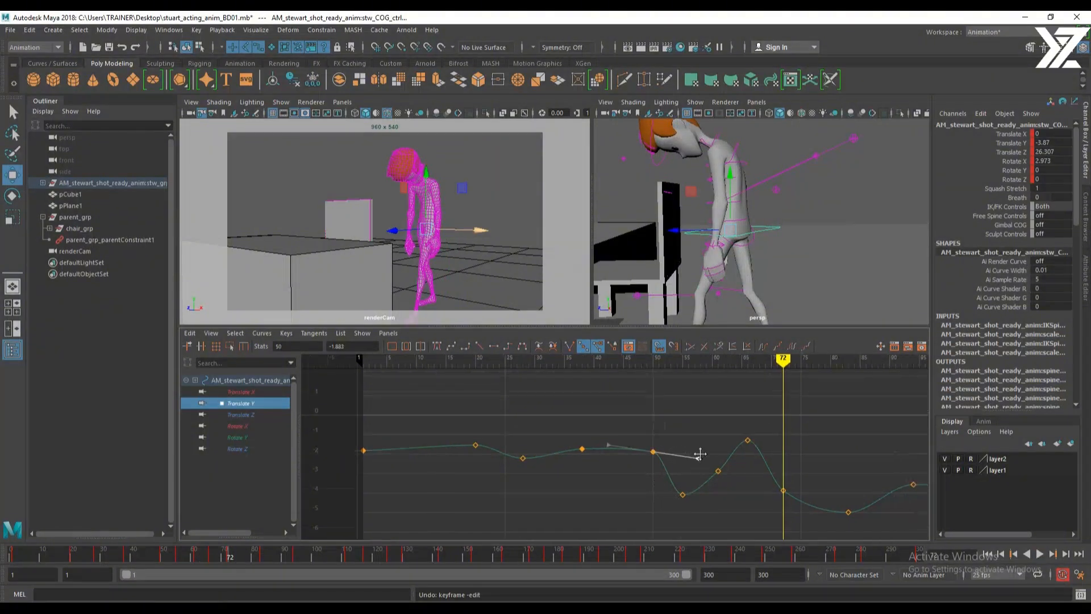
middle_drag(700, 454, 699, 465)
drag(571, 439, 595, 467)
drag(639, 434, 616, 488)
middle_drag(615, 487, 620, 476)
mouse_move(582, 364)
mouse_down()
mouse_move(550, 367)
mouse_move(806, 400)
mouse_move(616, 390)
mouse_move(811, 405)
mouse_move(584, 412)
mouse_move(698, 415)
mouse_move(616, 422)
mouse_move(682, 425)
mouse_up()
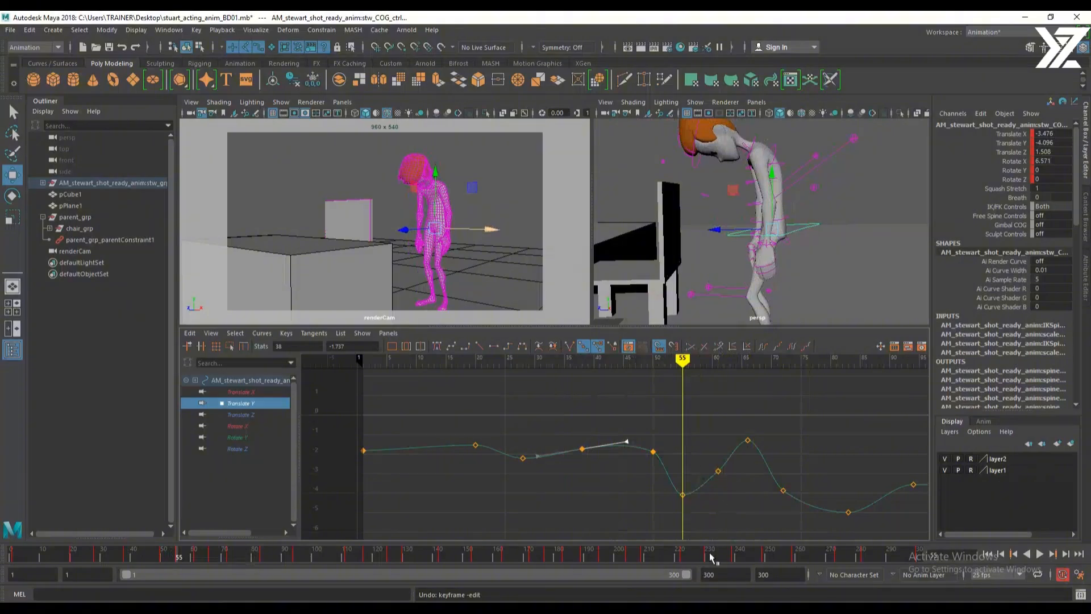
Raise the Translate Y key at frame 55 to about -3.54 and adjust its tangent
click(683, 494)
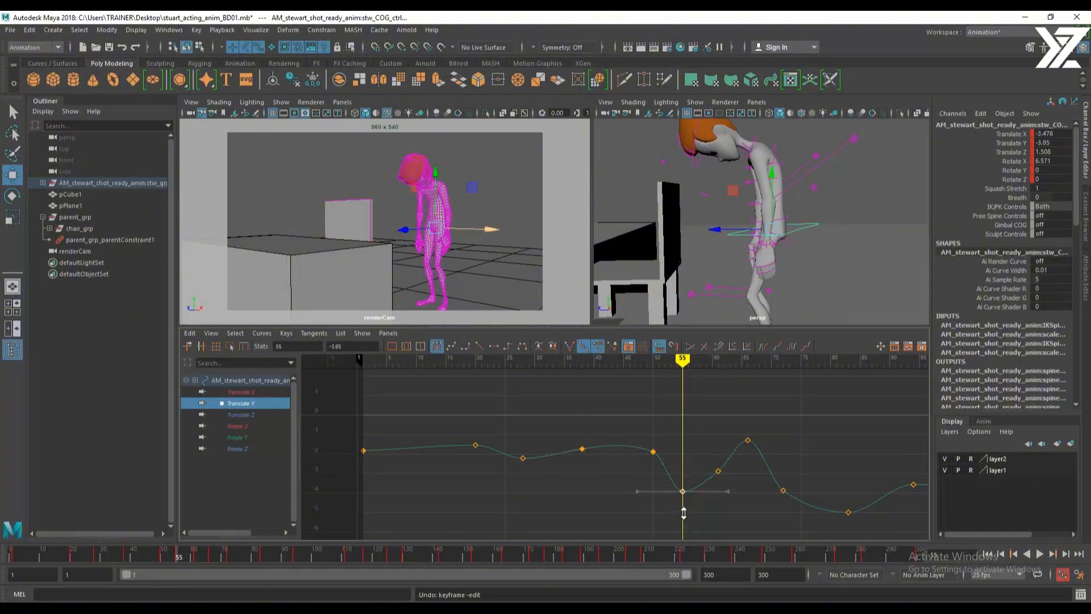
shift+middle_drag(684, 516, 686, 505)
drag(692, 467, 711, 506)
middle_drag(711, 506, 711, 517)
Lower the Translate Y key at frame 66 slightly and adjust the tangent of the key at frame 61
click(748, 441)
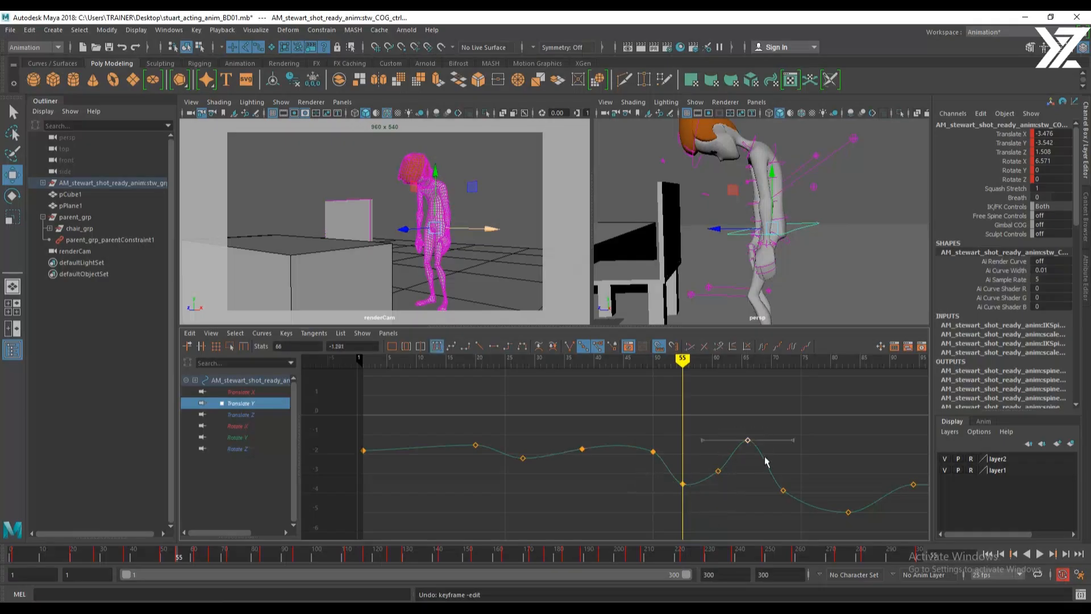
shift+middle_drag(759, 462, 754, 466)
click(719, 471)
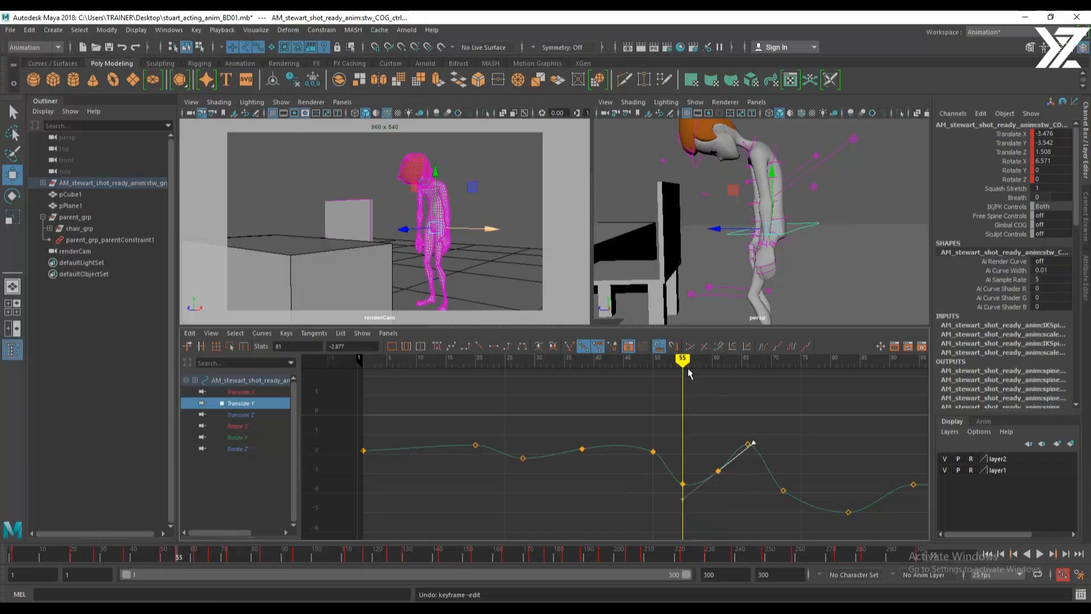
Raise the Translate Y key at frame 72 to about -3.55 and steepen its tangent
drag(687, 372, 781, 382)
drag(769, 479, 794, 514)
shift+middle_drag(789, 519, 788, 512)
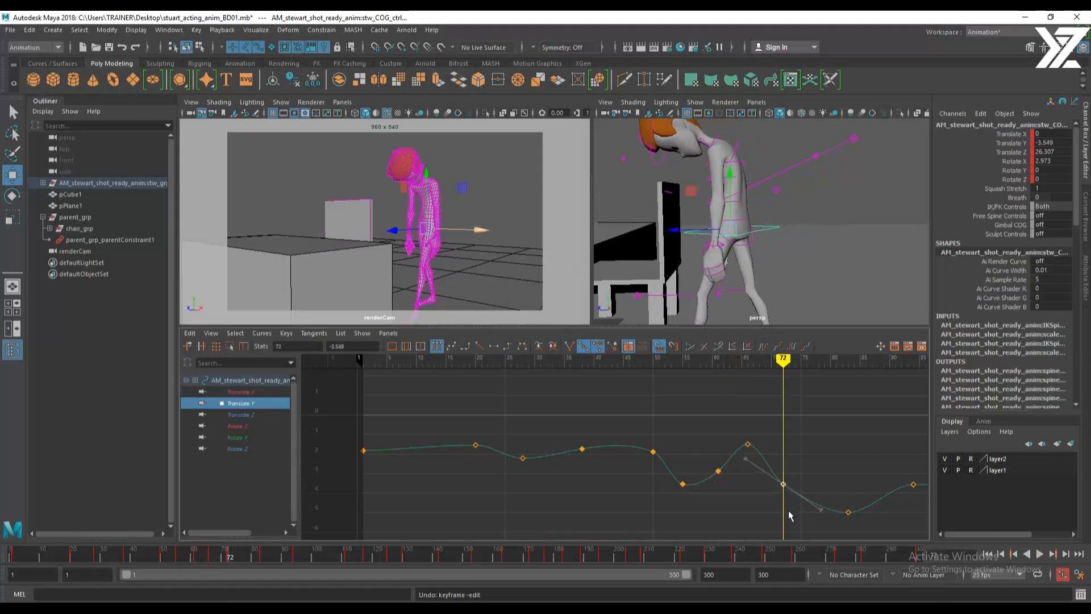
drag(806, 482, 800, 526)
mouse_move(795, 507)
middle_down()
mouse_move(791, 518)
mouse_move(570, 475)
middle_up()
mouse_move(535, 365)
mouse_down()
mouse_move(648, 368)
mouse_move(527, 391)
mouse_move(672, 392)
mouse_move(527, 407)
mouse_move(658, 406)
mouse_move(521, 407)
mouse_move(650, 407)
mouse_move(526, 409)
mouse_move(648, 423)
mouse_move(546, 432)
mouse_up()
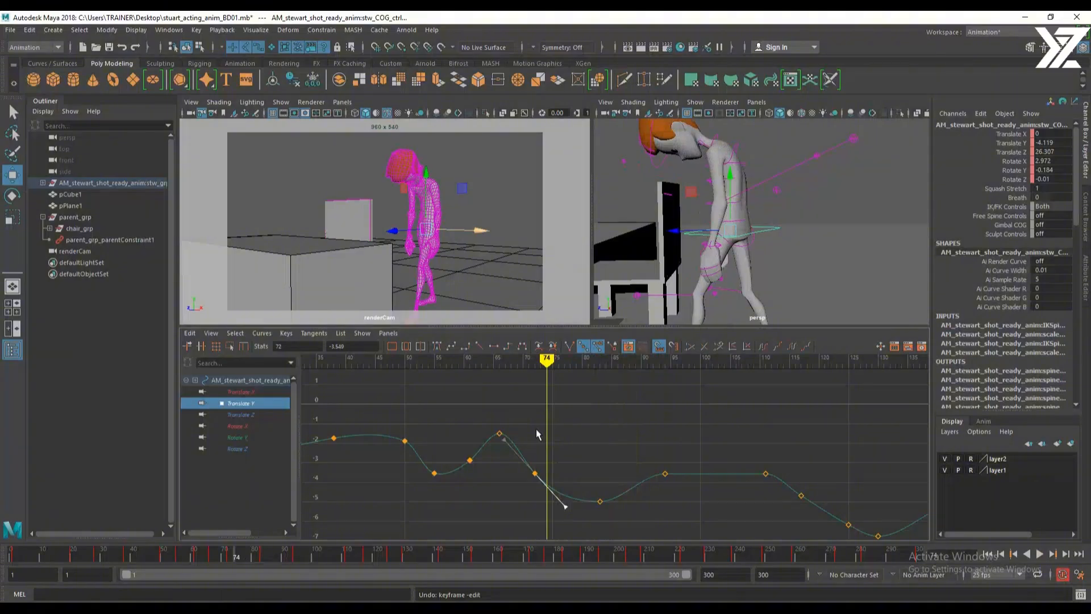
Select all the character's controls and key them at frame 78 with the pose from frame 74, and at frame 87
drag(236, 553, 230, 554)
key(f)
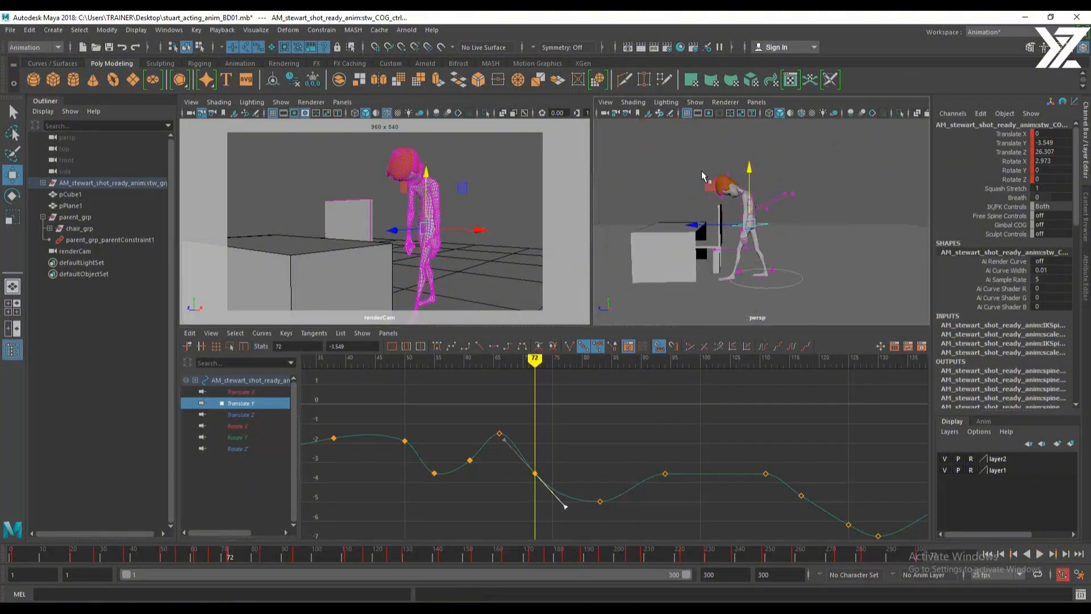
drag(664, 151, 921, 324)
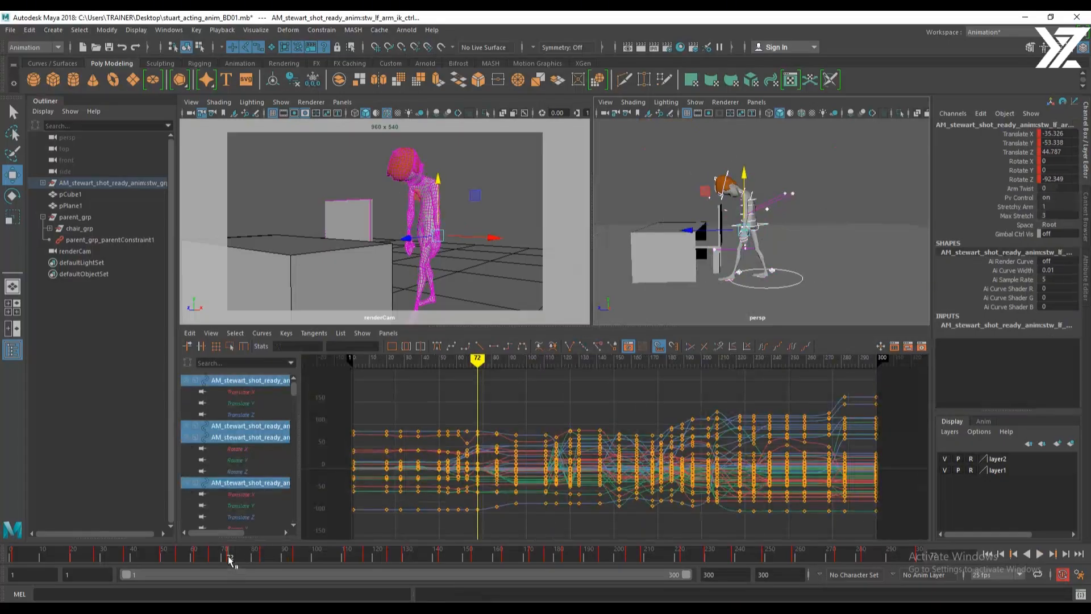
key(alt+v)
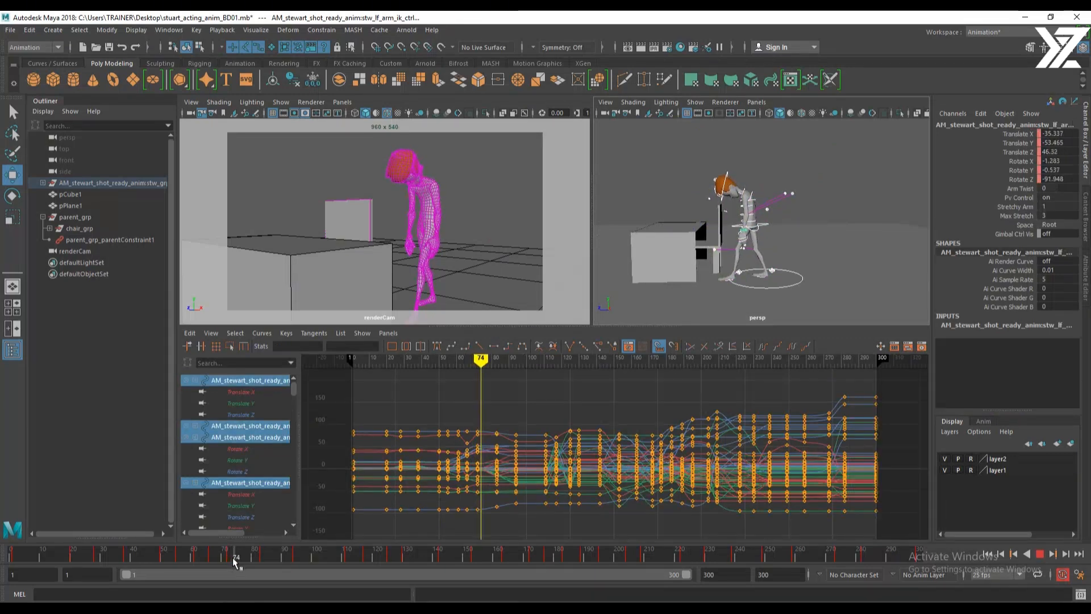
key(alt+v)
click(230, 558)
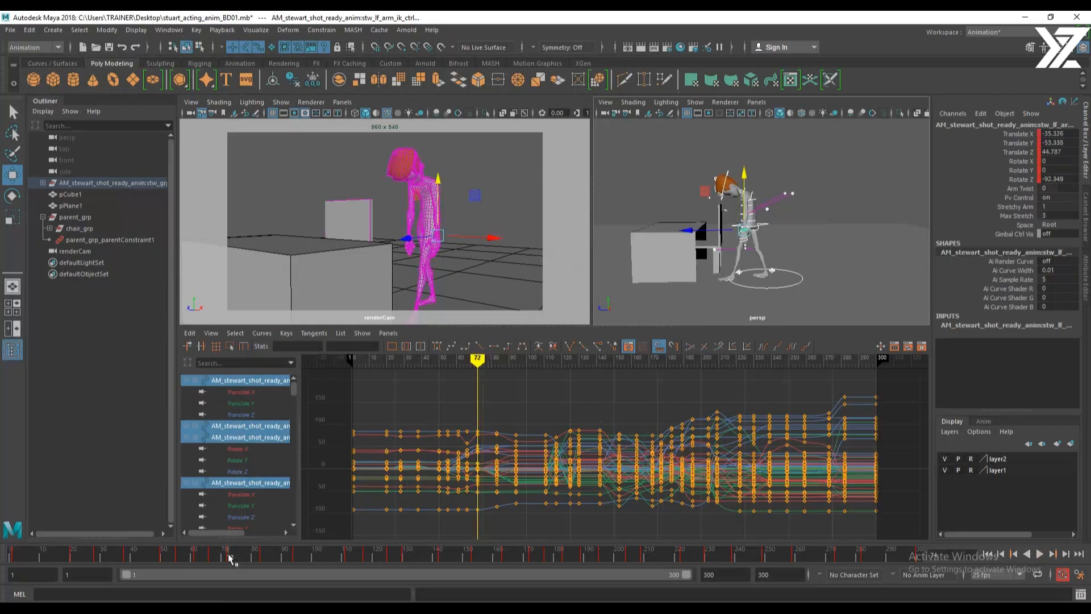
drag(230, 558, 250, 559)
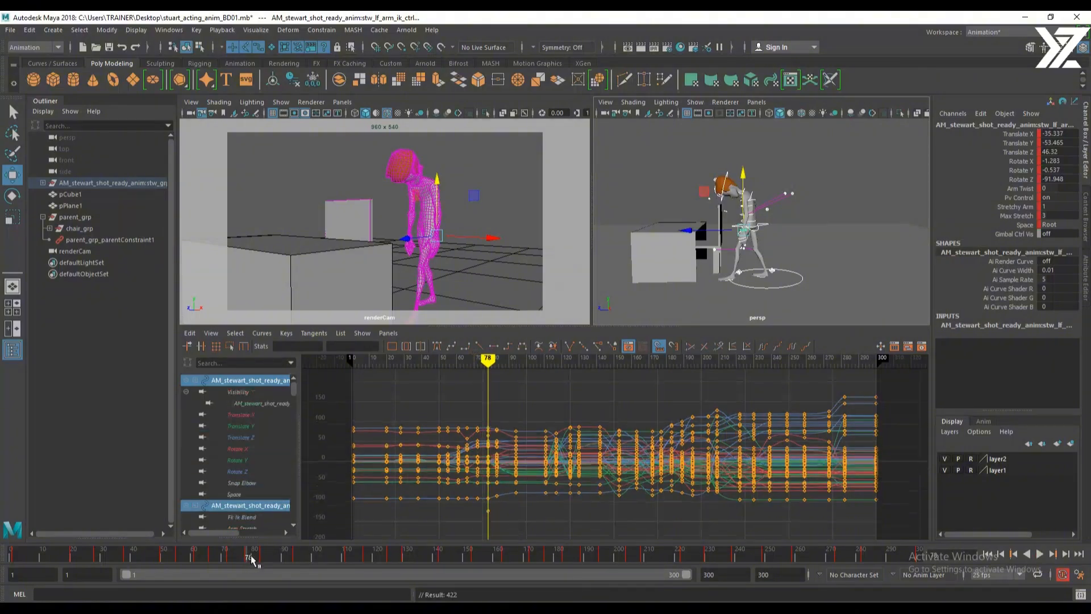
click(295, 558)
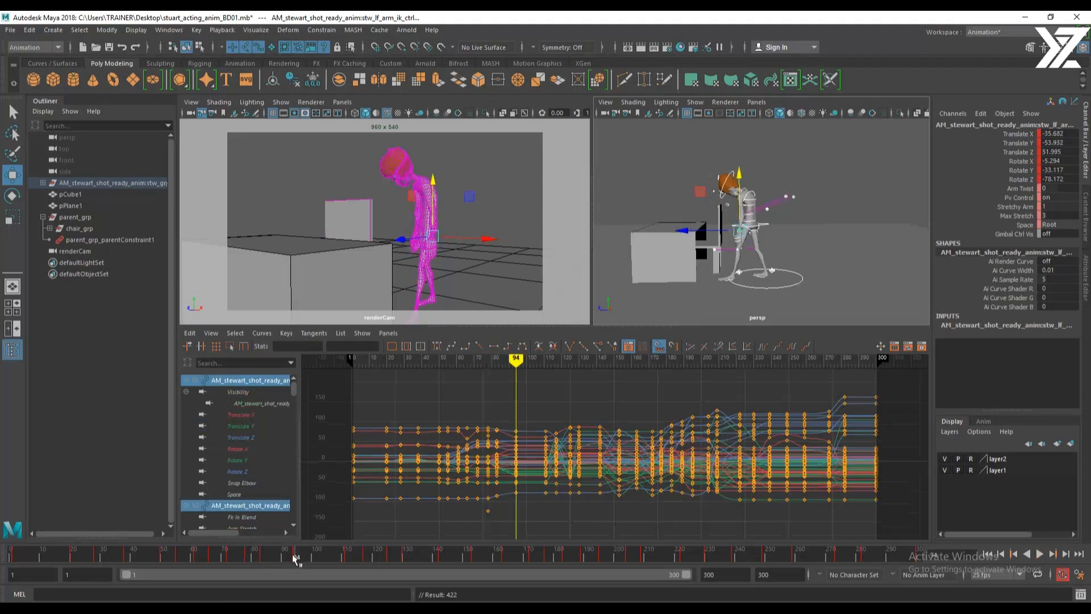
drag(295, 557, 215, 575)
Play and scrub the section up to frame 94 to check the timing of the added poses
click(1040, 555)
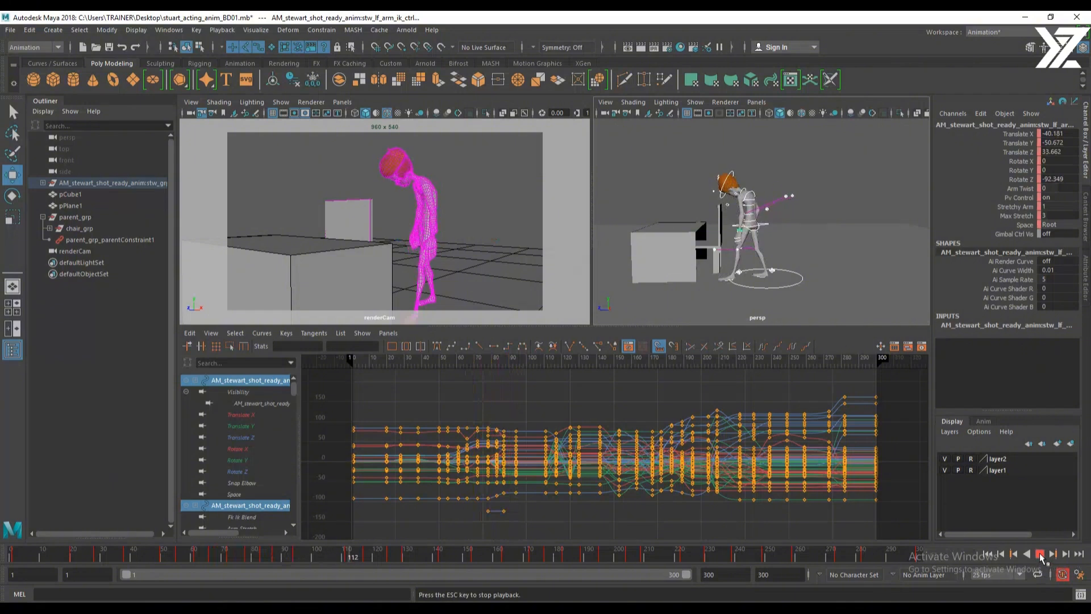
click(1040, 556)
mouse_move(282, 561)
mouse_down()
mouse_move(232, 560)
mouse_move(310, 559)
mouse_move(215, 564)
mouse_move(298, 565)
mouse_move(221, 577)
mouse_move(293, 577)
mouse_up()
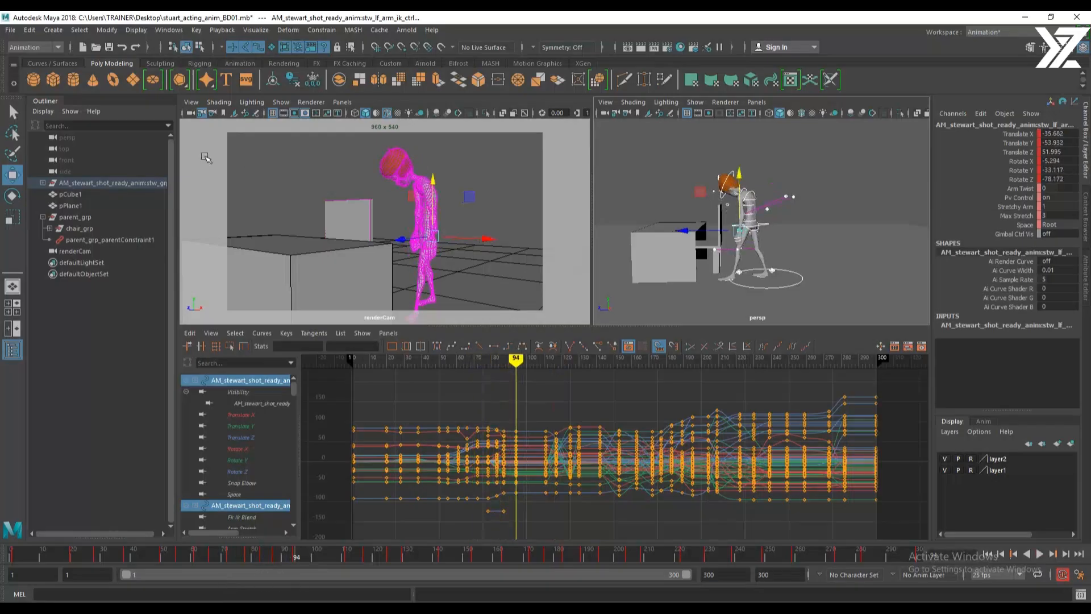
click(52, 29)
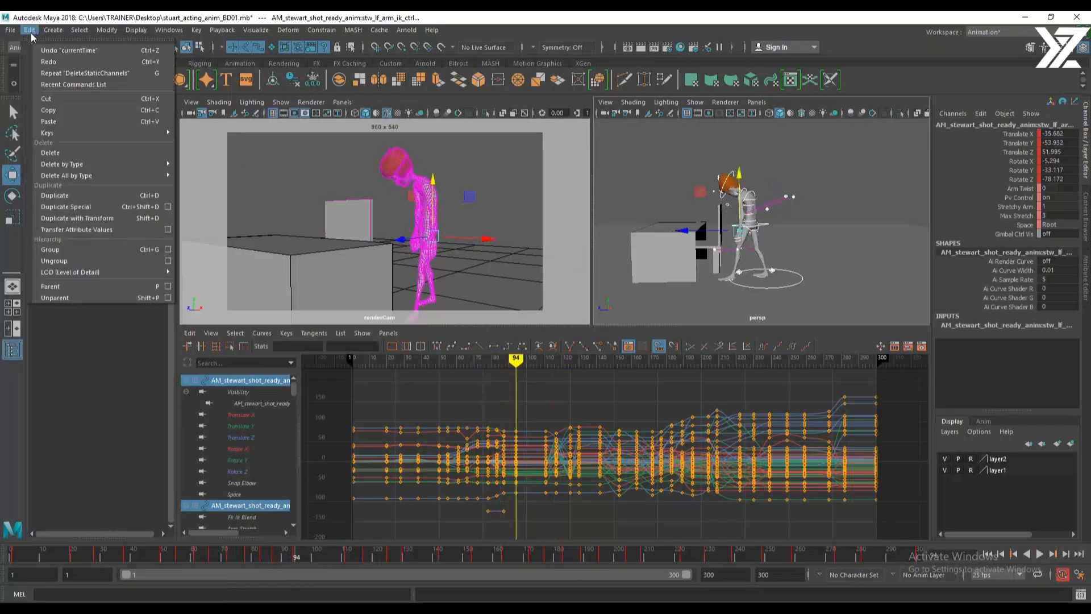
click(45, 16)
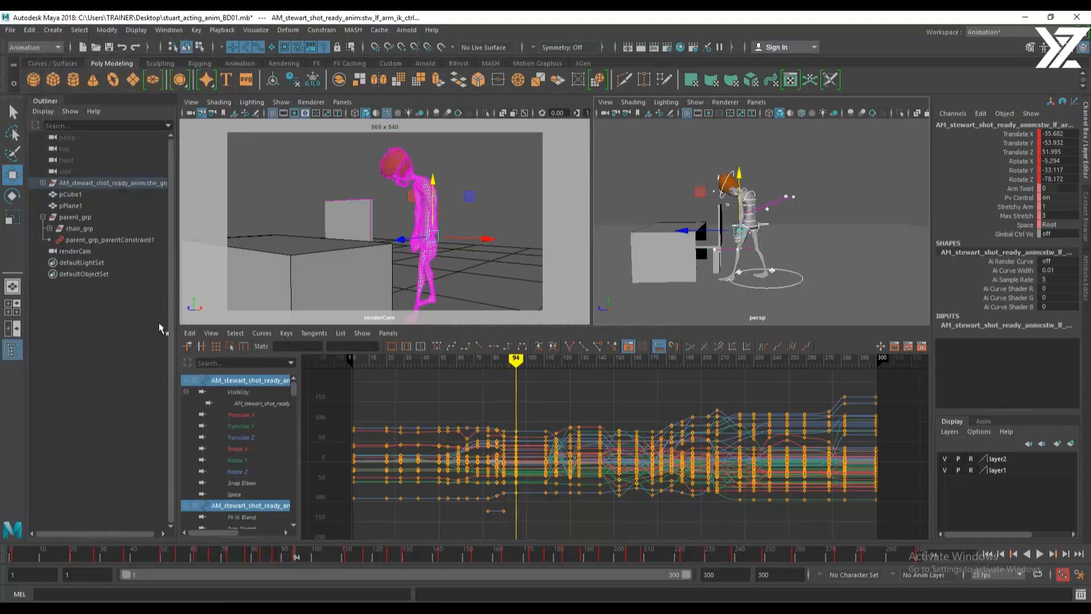
Select only the COG control and isolate its Translate Y curve around frame 77
click(793, 240)
click(767, 223)
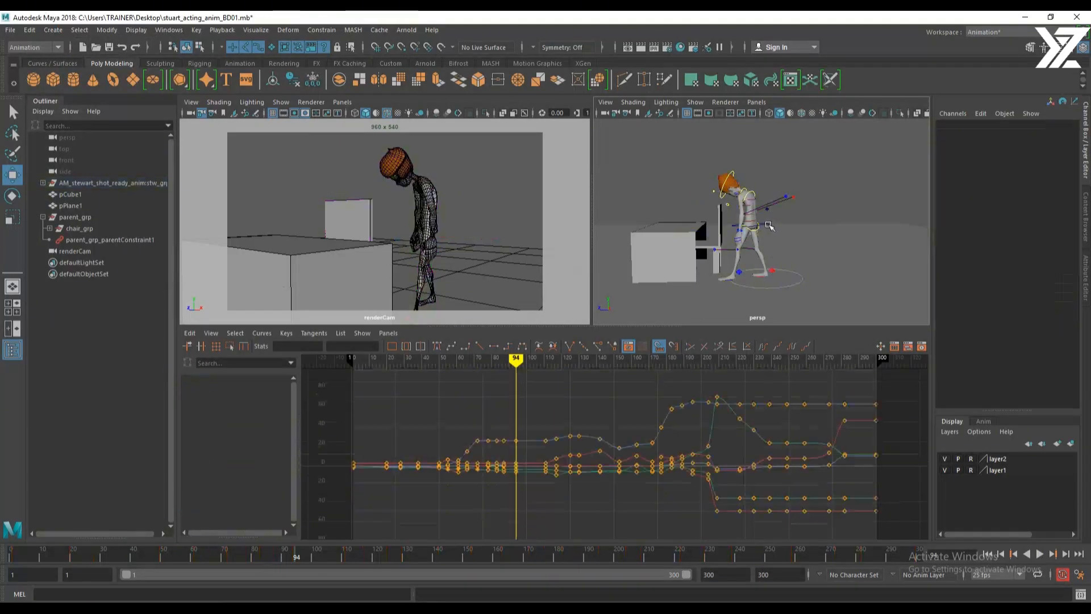
click(267, 404)
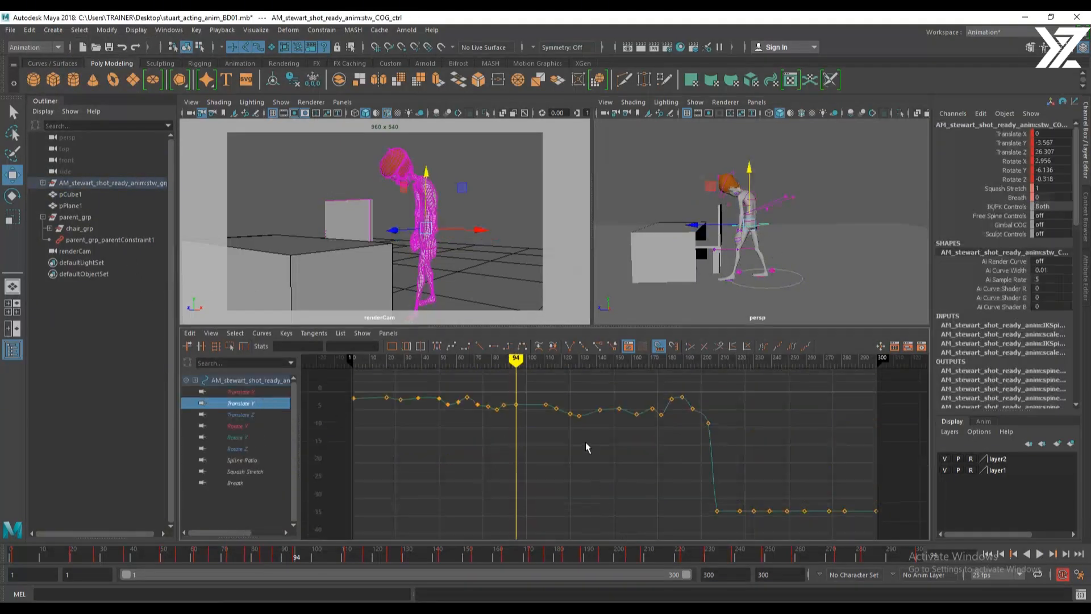
mouse_move(522, 437)
alt+middle_down()
mouse_move(574, 476)
mouse_move(666, 482)
alt+middle_up()
alt+shift+right_drag(644, 467, 664, 414)
alt+shift+right_drag(601, 436, 628, 439)
alt+shift+middle_drag(589, 453, 587, 487)
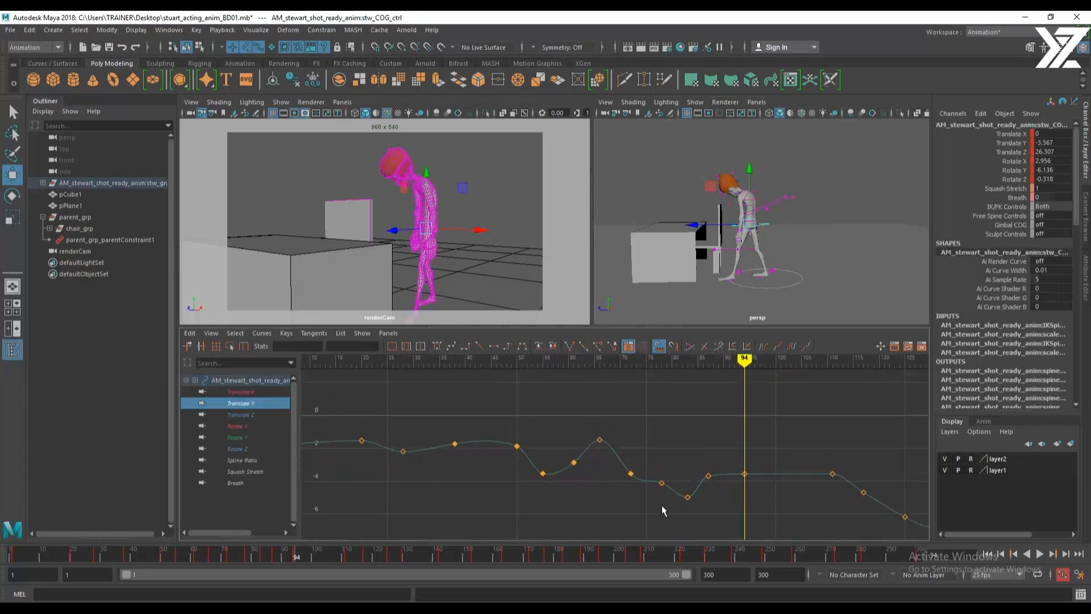
alt+middle_drag(658, 501, 591, 510)
mouse_move(575, 363)
mouse_down()
mouse_move(502, 364)
mouse_move(591, 378)
mouse_up()
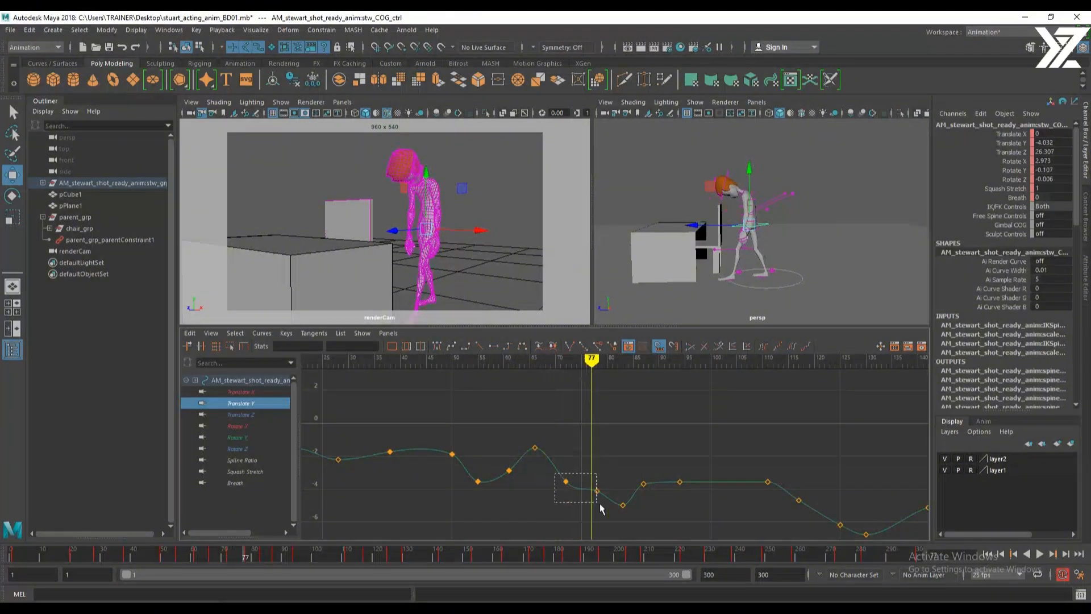
Apply auto tangents to the Translate Y keys at frames 72 and 78
drag(599, 503, 599, 503)
click(436, 346)
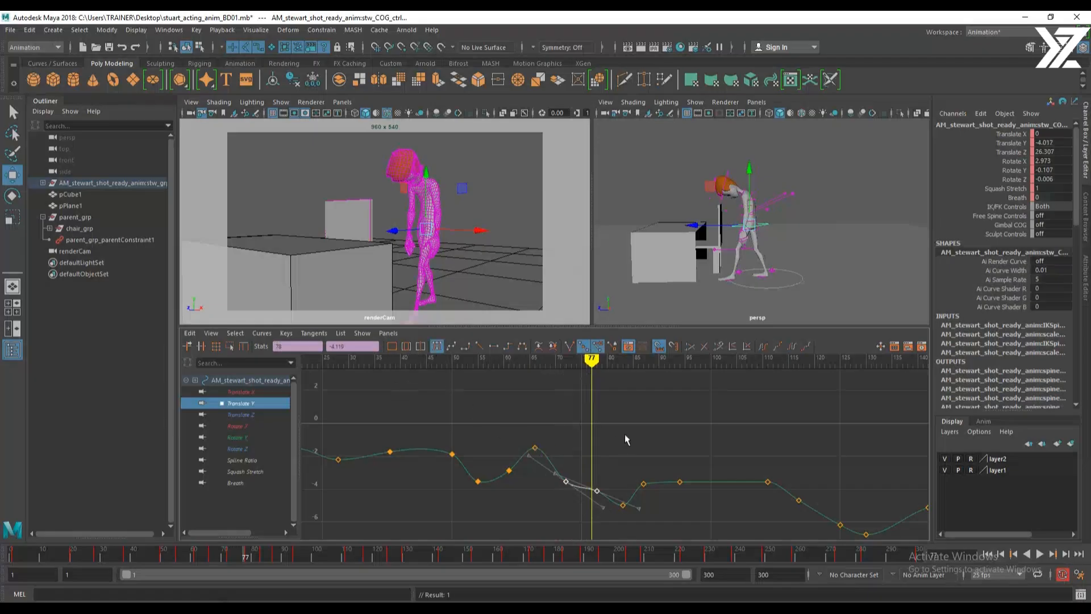
click(625, 438)
Lower the Translate Y key at frame 87 slightly, raise the key at frame 78 to about -3.88 and flatten its tangent
mouse_move(591, 363)
mouse_down()
mouse_move(579, 363)
mouse_move(633, 370)
mouse_move(586, 372)
mouse_up()
drag(602, 485, 608, 501)
drag(637, 463, 655, 492)
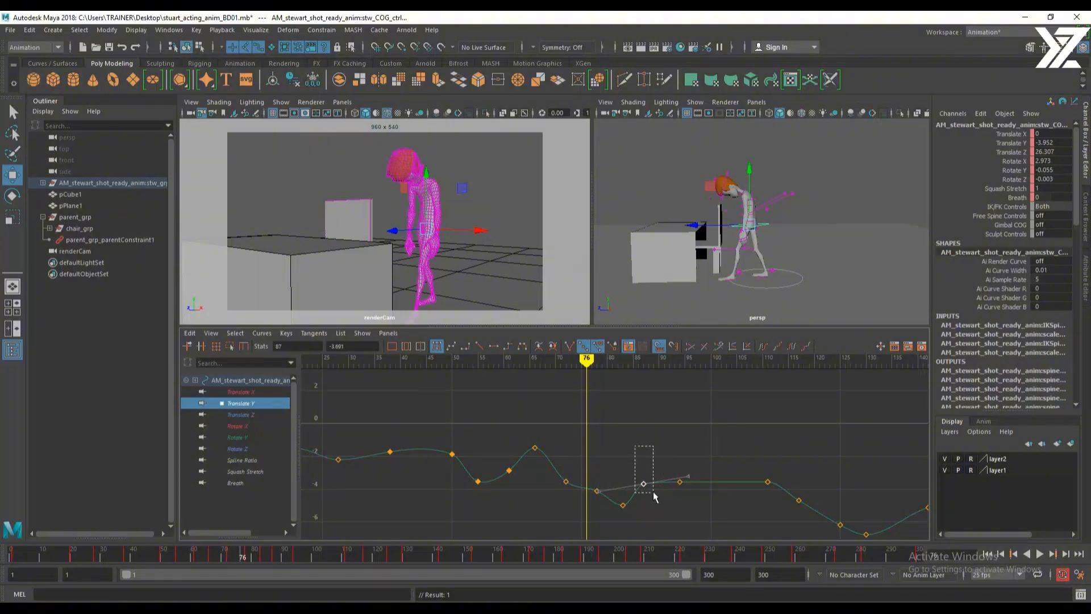
shift+middle_drag(654, 500, 655, 504)
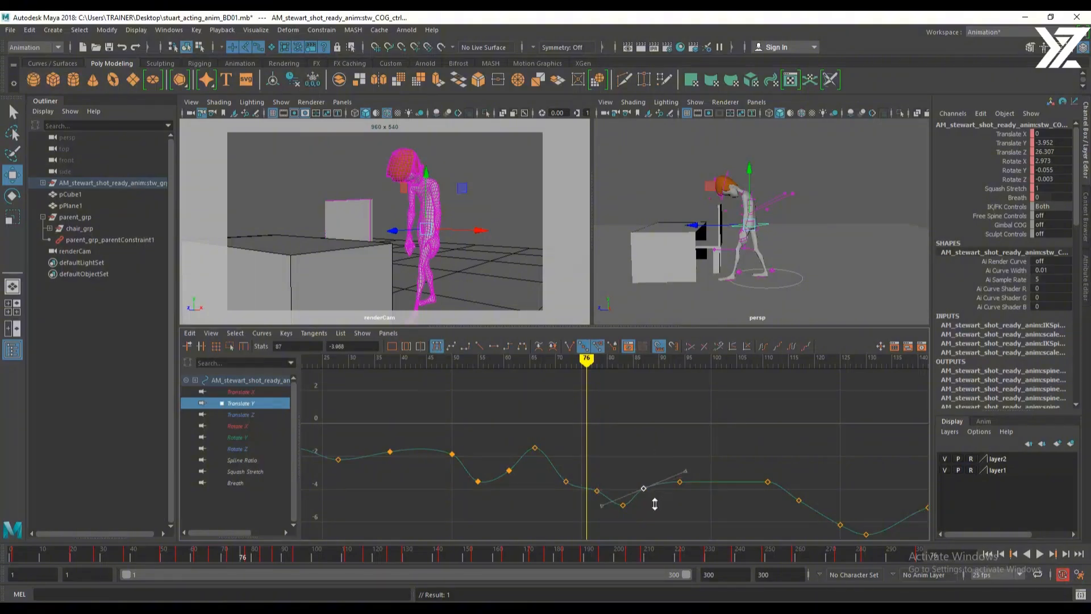
click(598, 489)
shift+middle_drag(608, 462, 579, 517)
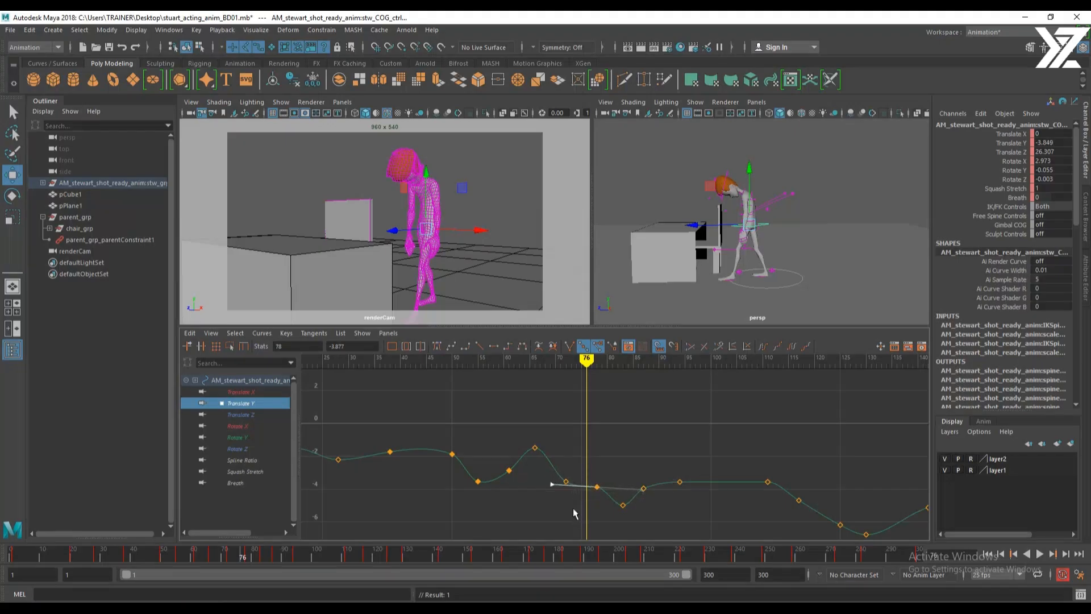
click(575, 510)
mouse_move(587, 362)
mouse_down()
mouse_move(549, 362)
mouse_move(666, 366)
mouse_move(577, 365)
mouse_move(633, 390)
mouse_move(758, 392)
mouse_move(568, 400)
mouse_move(623, 413)
mouse_move(605, 418)
mouse_up()
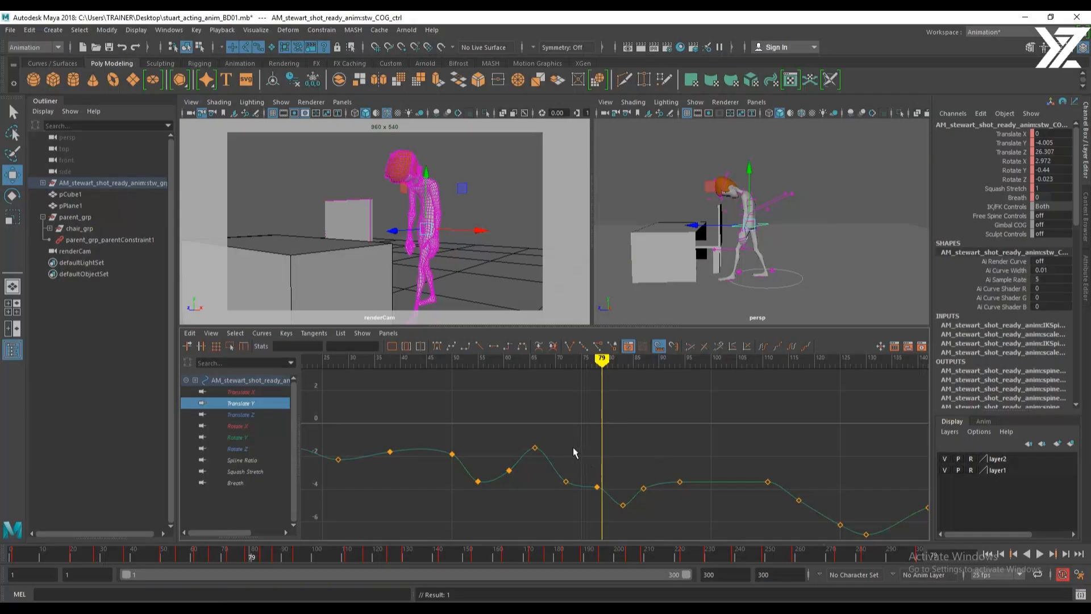
Shift the Translate Y keys between frames 72 and 94 two frames later and play the section to check it
drag(562, 446, 721, 530)
shift+middle_drag(618, 532, 630, 526)
mouse_move(611, 362)
mouse_down()
mouse_move(567, 365)
mouse_move(664, 380)
mouse_move(566, 386)
mouse_move(681, 404)
mouse_move(551, 416)
mouse_move(667, 425)
mouse_up()
mouse_move(690, 421)
mouse_down()
mouse_move(506, 440)
mouse_move(682, 460)
mouse_move(495, 470)
mouse_move(682, 480)
mouse_move(500, 483)
mouse_move(640, 485)
mouse_move(538, 494)
mouse_move(542, 503)
mouse_up()
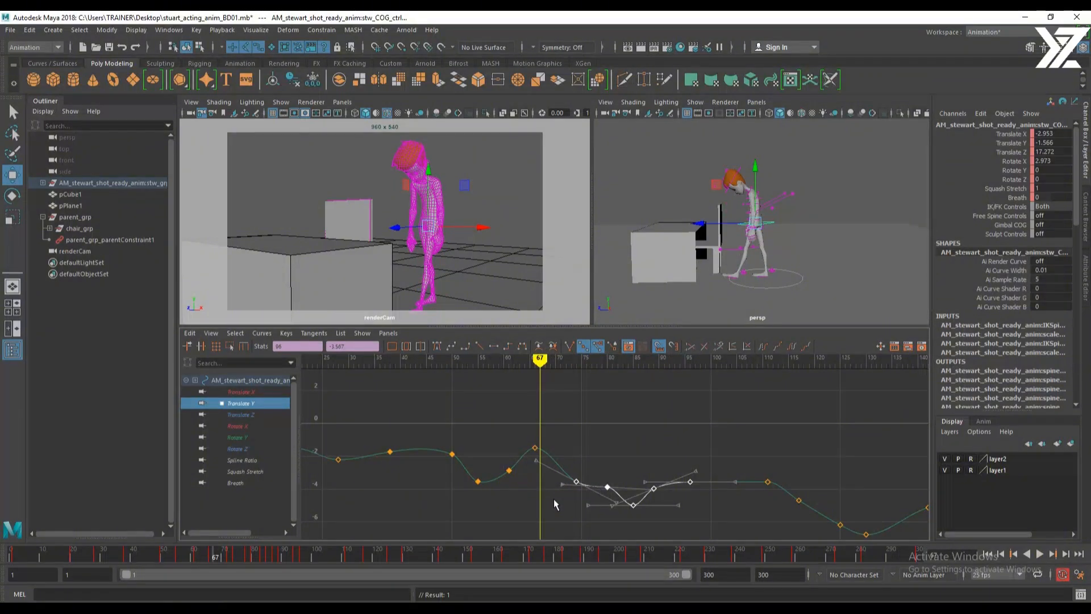
drag(540, 361, 488, 358)
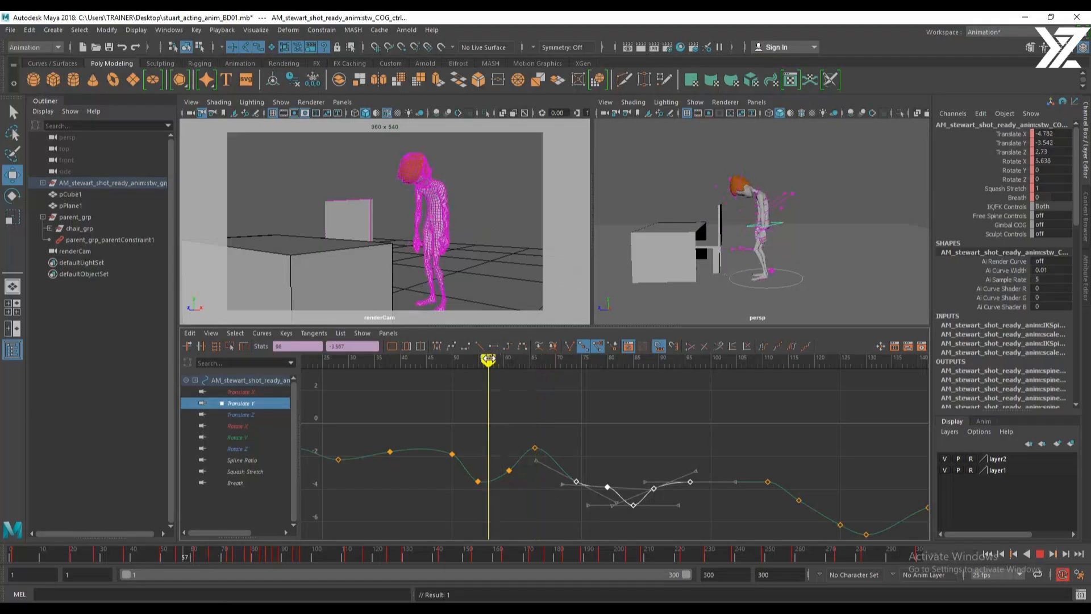
click(1039, 554)
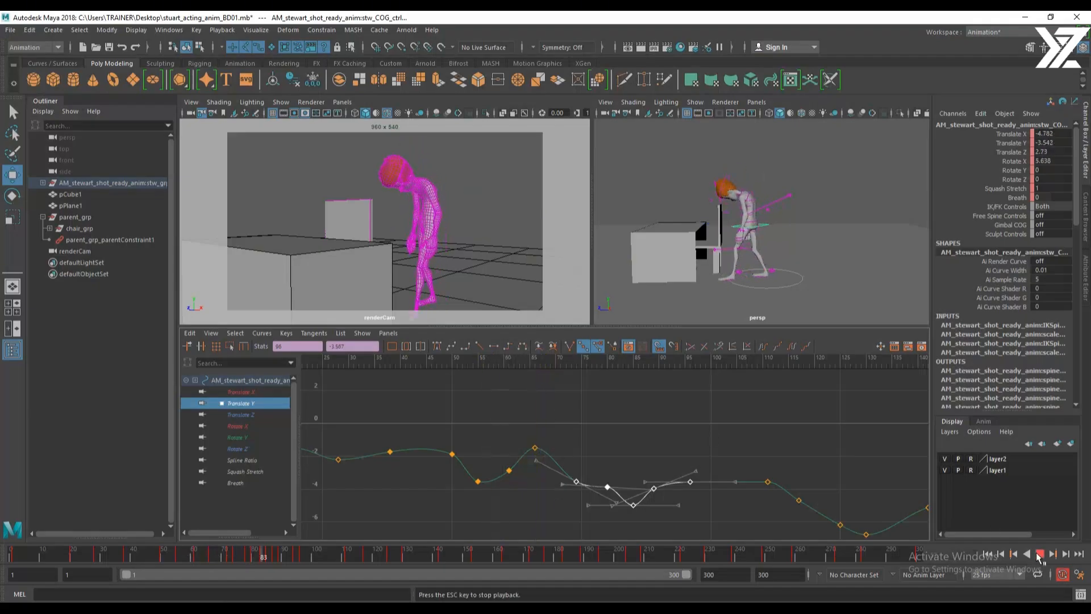
key(Escape)
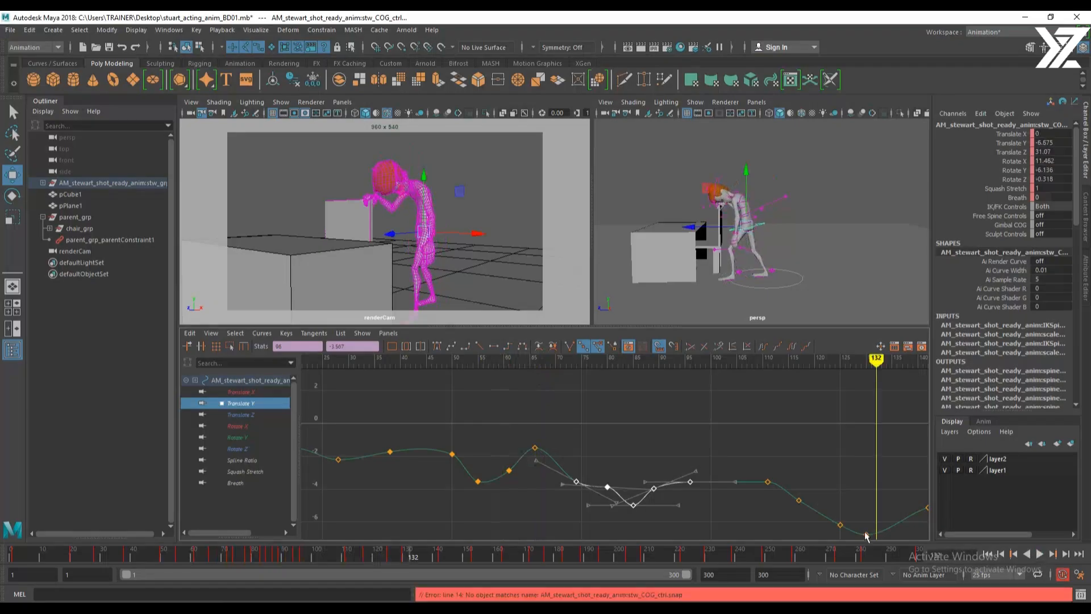
Delete the Translate Y key at frame 117, raise the key at frame 125 to about -4.75 and tilt its tangent
mouse_move(415, 557)
mouse_down()
mouse_move(281, 567)
mouse_move(404, 571)
mouse_up()
mouse_move(793, 484)
alt+middle_down()
mouse_move(726, 463)
mouse_move(574, 444)
alt+middle_up()
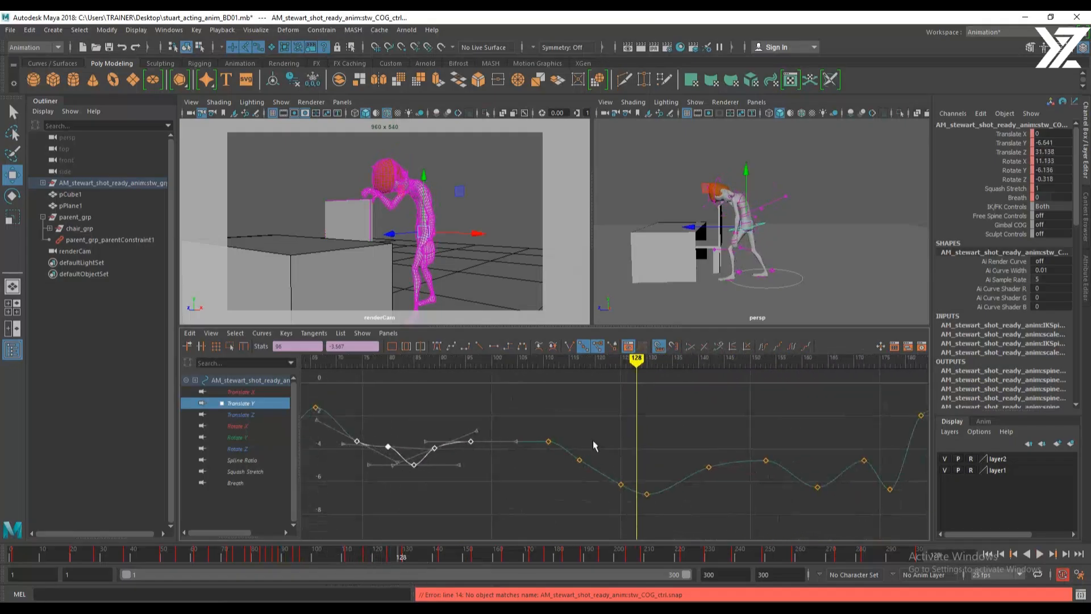
click(593, 436)
mouse_move(634, 362)
mouse_down()
mouse_move(546, 362)
mouse_move(606, 379)
mouse_move(626, 368)
mouse_move(558, 365)
mouse_move(646, 370)
mouse_move(563, 369)
mouse_move(617, 378)
mouse_move(579, 370)
mouse_up()
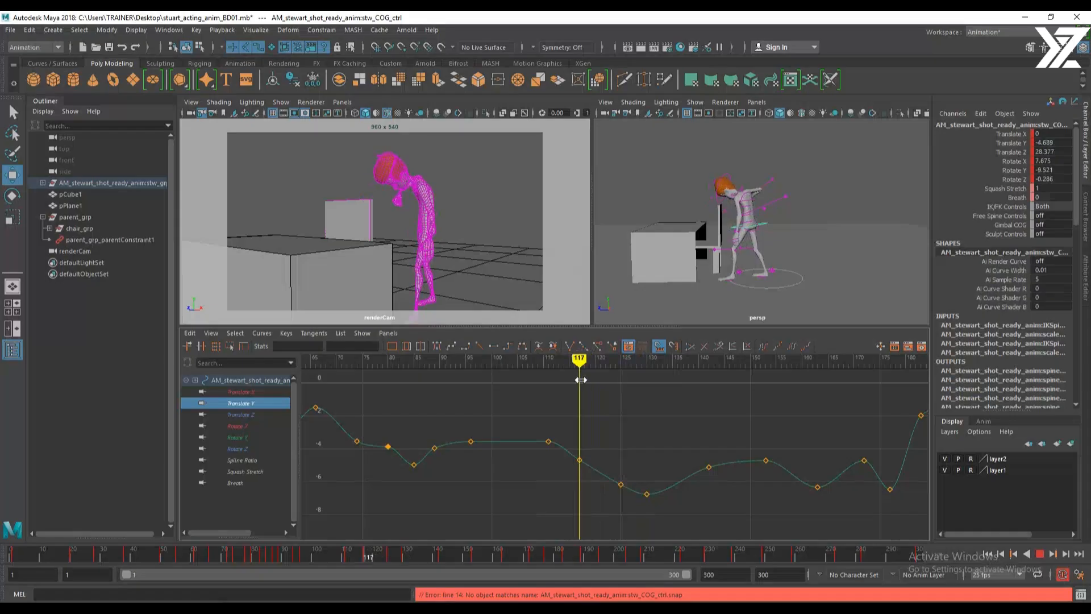
drag(605, 439, 575, 494)
middle_drag(591, 516, 615, 487)
click(622, 484)
mouse_move(600, 459)
mouse_down()
mouse_move(566, 434)
mouse_move(643, 467)
mouse_move(594, 474)
mouse_up()
key(Delete)
middle_drag(594, 474, 596, 467)
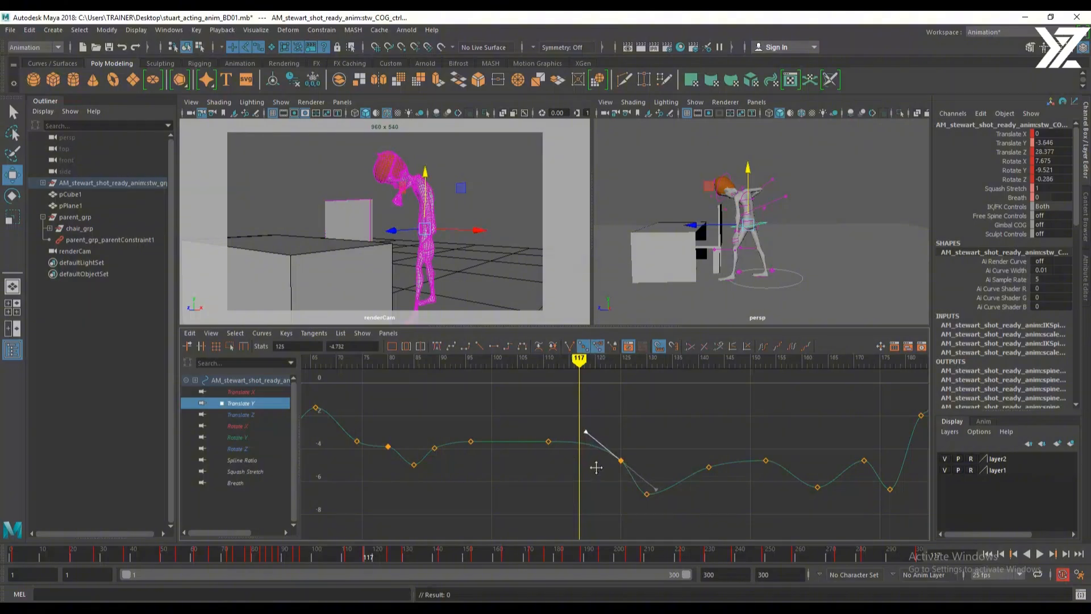
Go to frame 195 and apply auto tangents to the Translate Y keys at frames 189, 195 and 204
drag(578, 379, 696, 370)
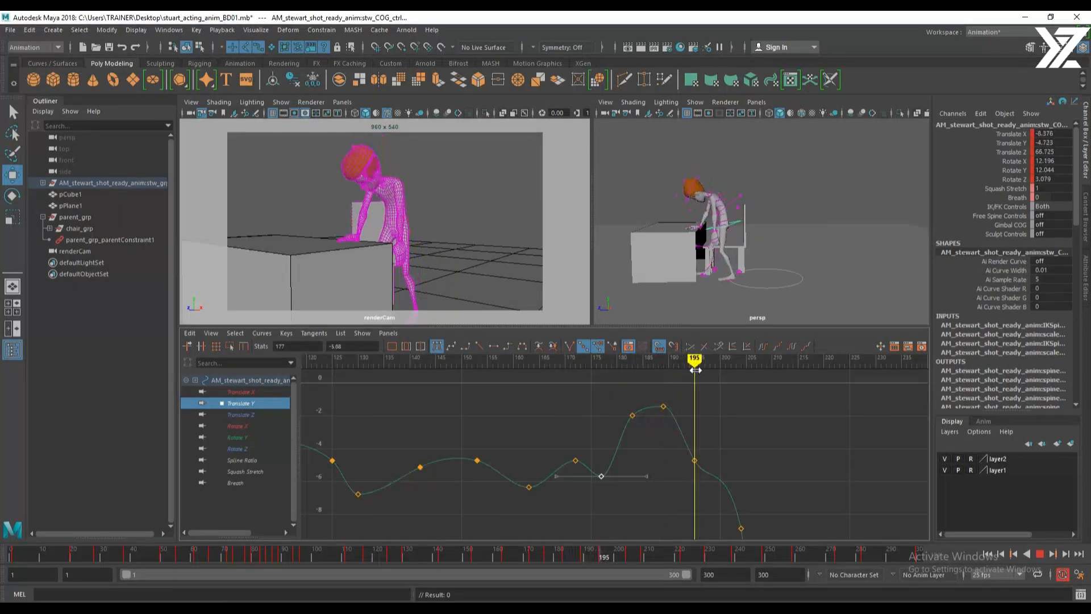
click(752, 441)
alt+middle_drag(702, 474, 677, 424)
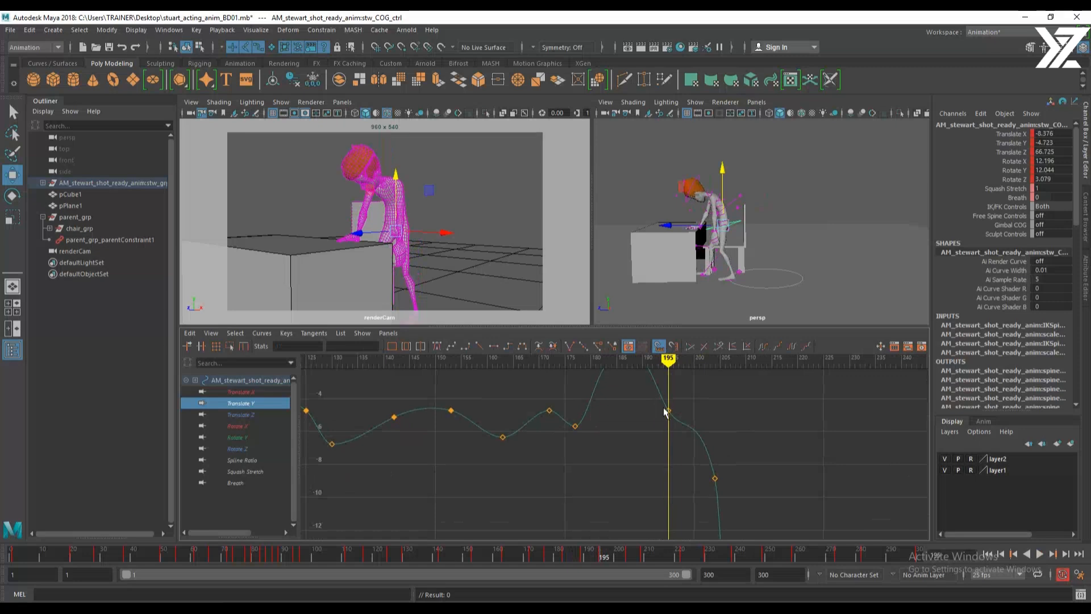
alt+shift+right_drag(727, 463, 739, 411)
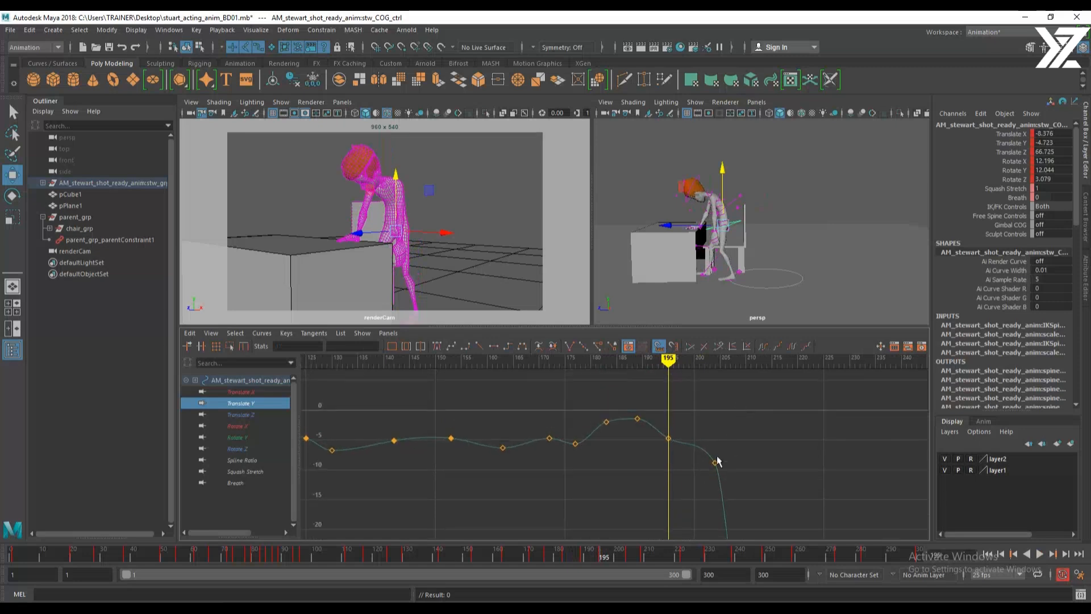
alt+middle_drag(724, 477, 652, 497)
drag(601, 463, 602, 464)
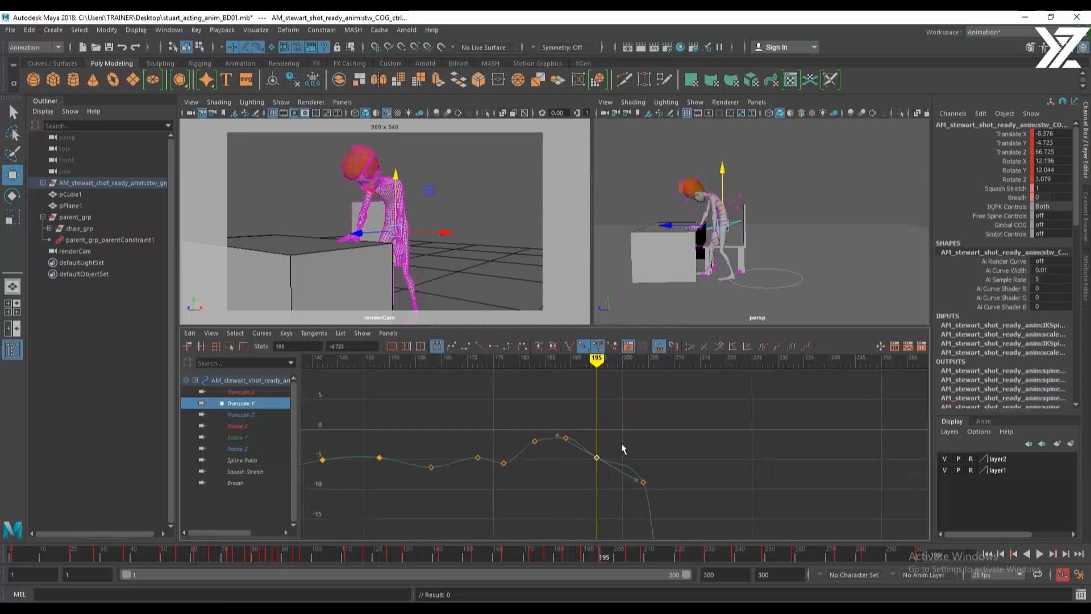
click(622, 442)
drag(554, 423, 671, 493)
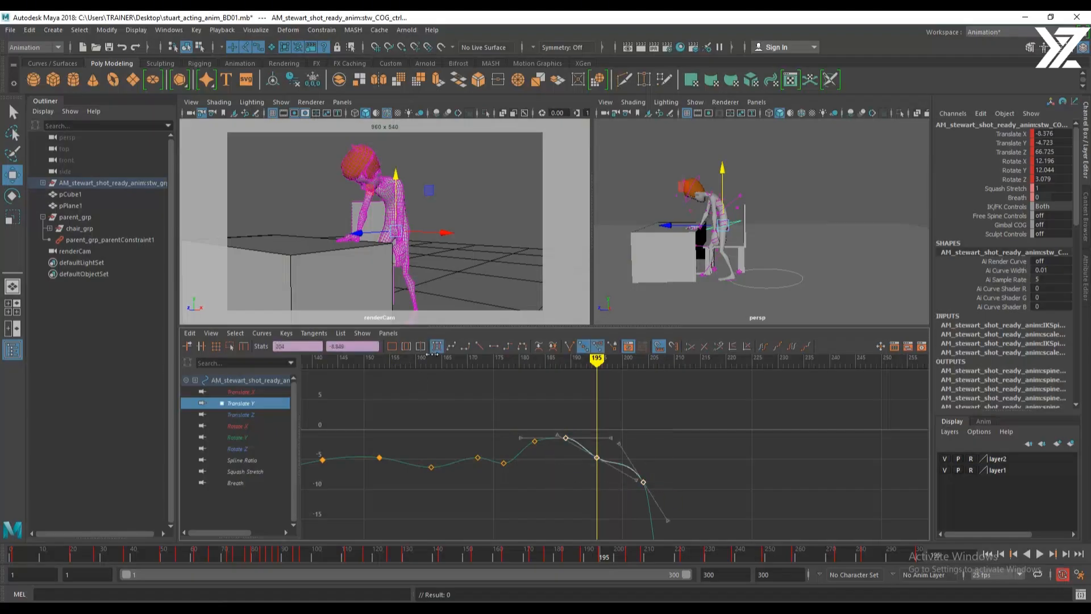
click(437, 346)
click(631, 456)
drag(608, 466, 609, 467)
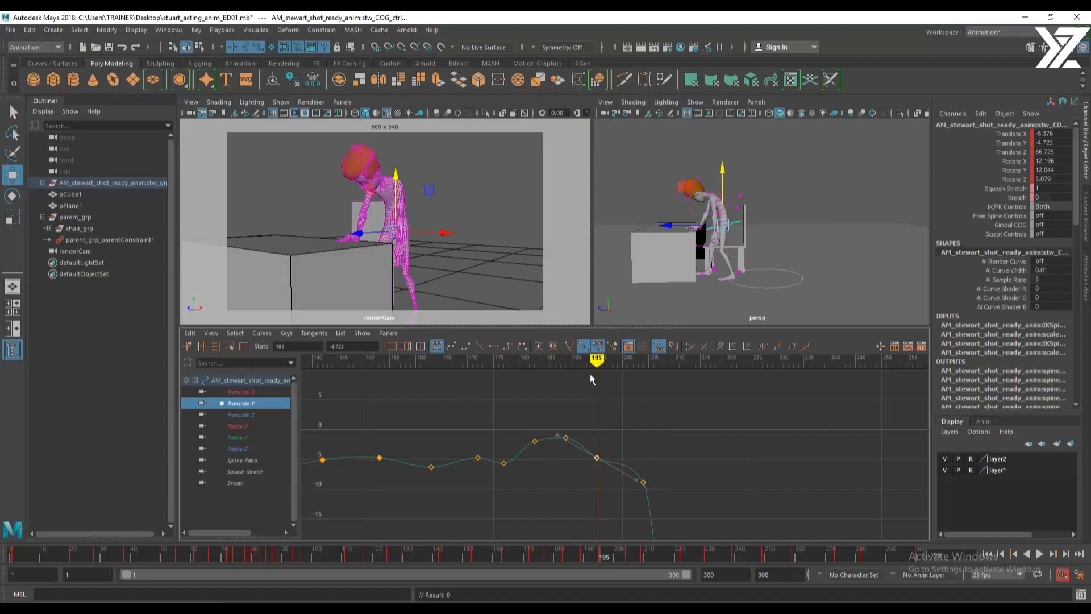
Adjust the tangents of the Translate Y keys at frames 189 and 183 and scrub to frame 204 to check the motion
mouse_move(595, 364)
mouse_down()
mouse_move(565, 365)
mouse_move(596, 367)
mouse_up()
click(565, 438)
mouse_move(558, 481)
middle_down()
mouse_move(560, 458)
mouse_move(551, 465)
middle_up()
drag(528, 430, 529, 430)
middle_drag(559, 472, 557, 466)
drag(579, 379, 642, 399)
Reduce the tangent of the Translate Y key at frame 204 to a gentle downward slope
alt+middle_drag(674, 506, 664, 444)
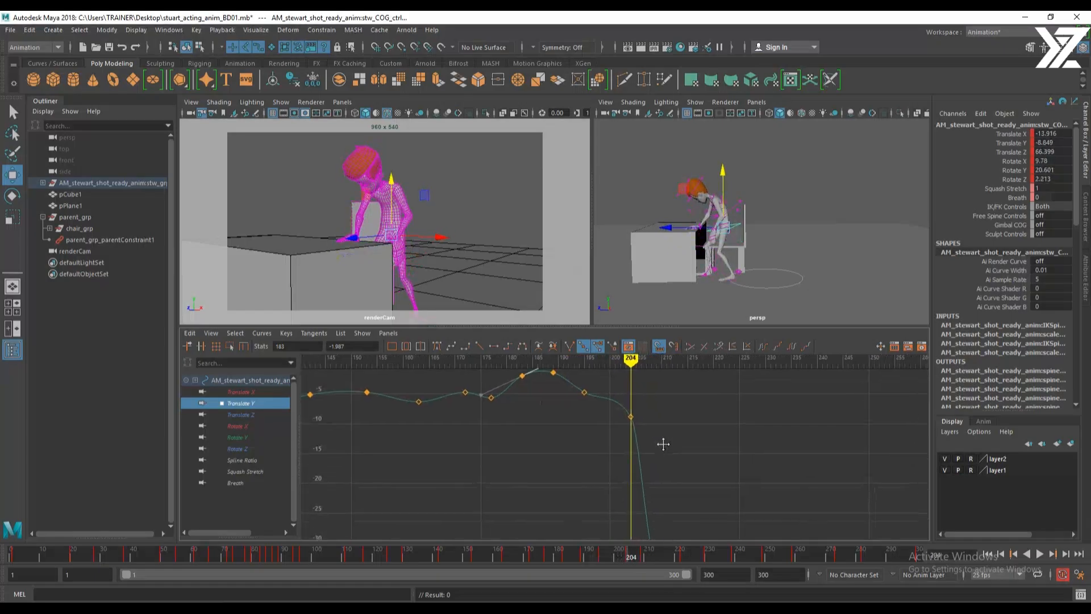
click(629, 417)
drag(624, 395, 607, 397)
middle_drag(659, 399, 633, 405)
alt+right_drag(757, 457, 727, 456)
alt+shift+right_drag(575, 497, 644, 500)
alt+middle_drag(741, 519, 629, 517)
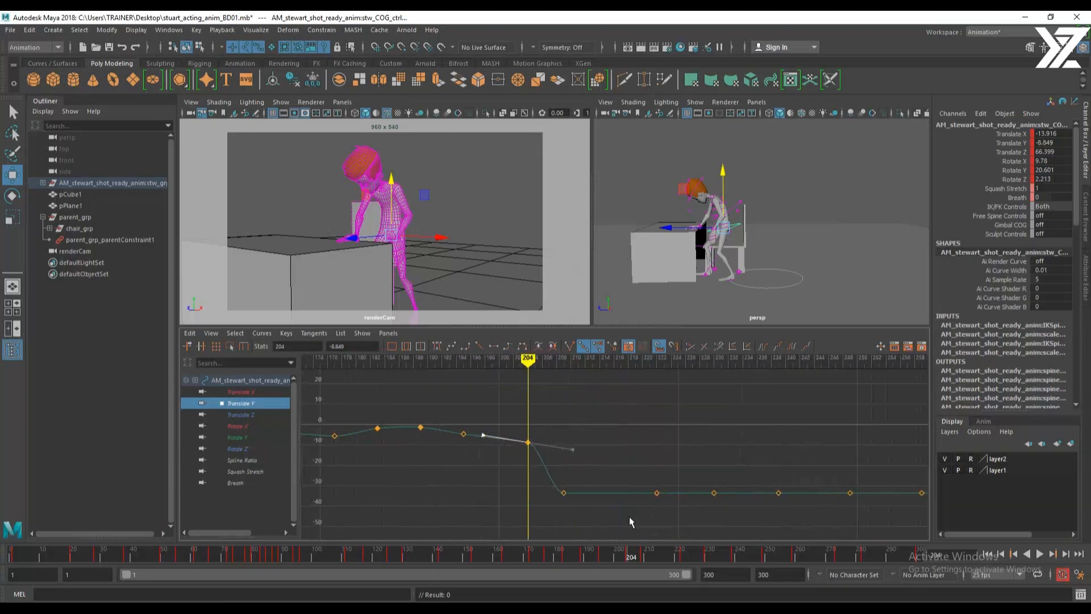
Scrub through the sit-down, insert a Translate Y key at frame 215 and move it to frame 214
drag(535, 377, 560, 394)
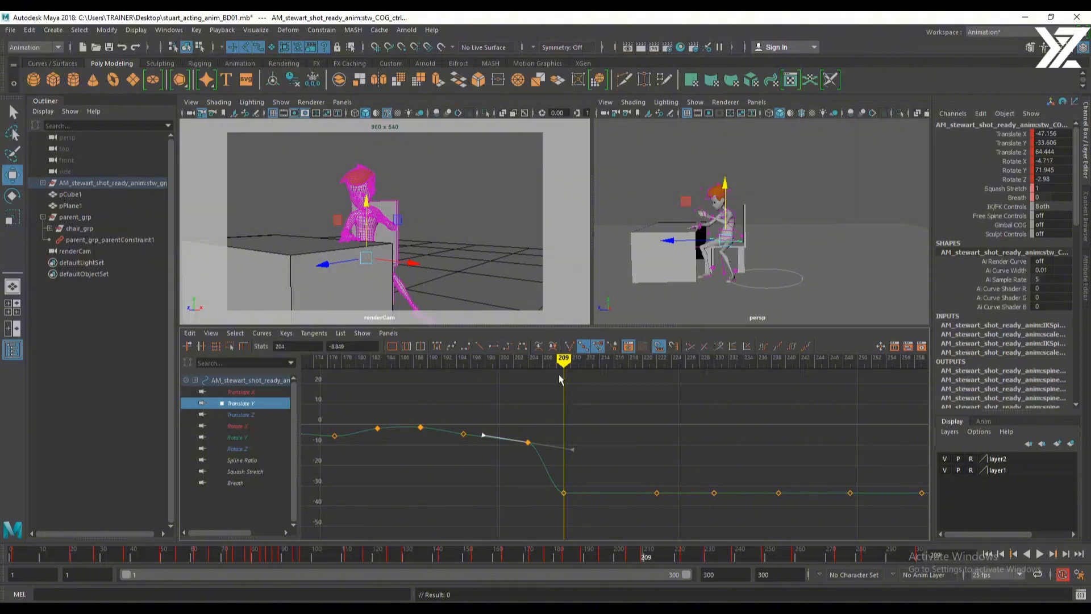
drag(563, 359, 599, 366)
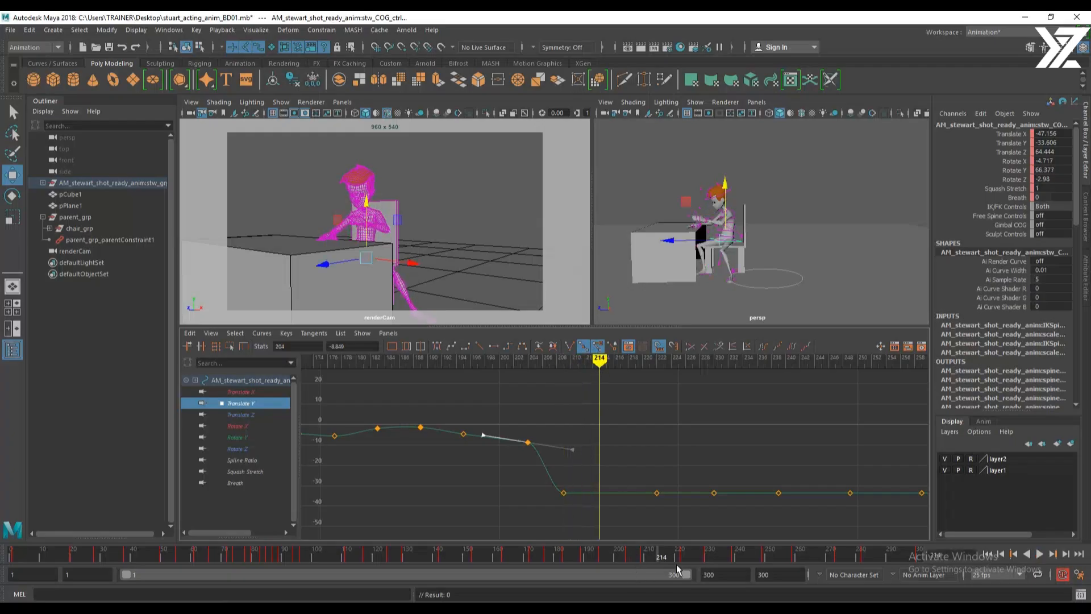
mouse_move(678, 555)
mouse_down()
mouse_move(616, 556)
mouse_move(632, 560)
mouse_up()
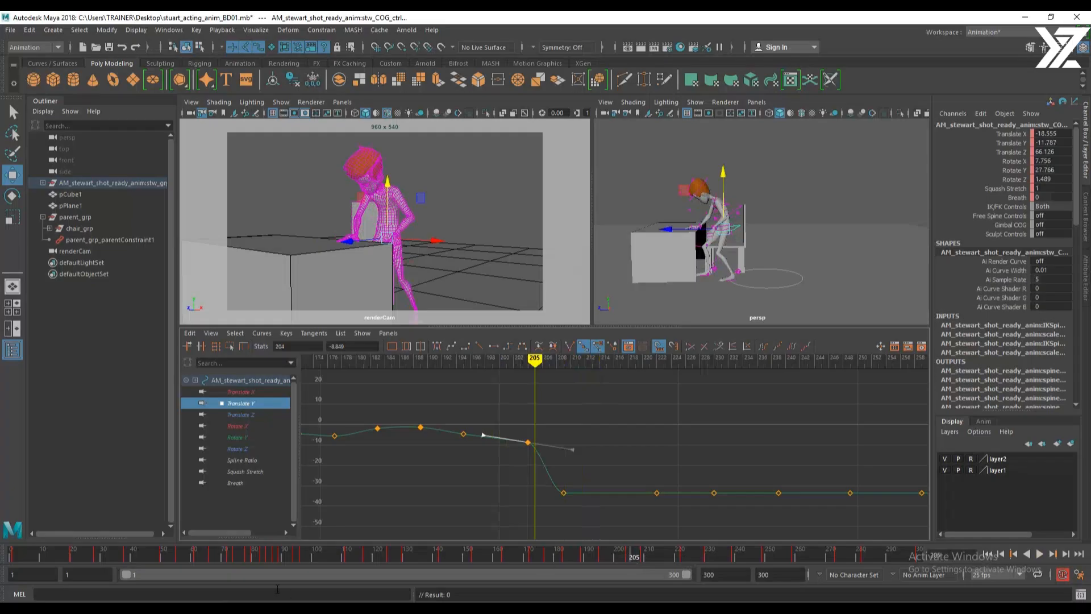
drag(535, 361, 607, 367)
right_click(582, 415)
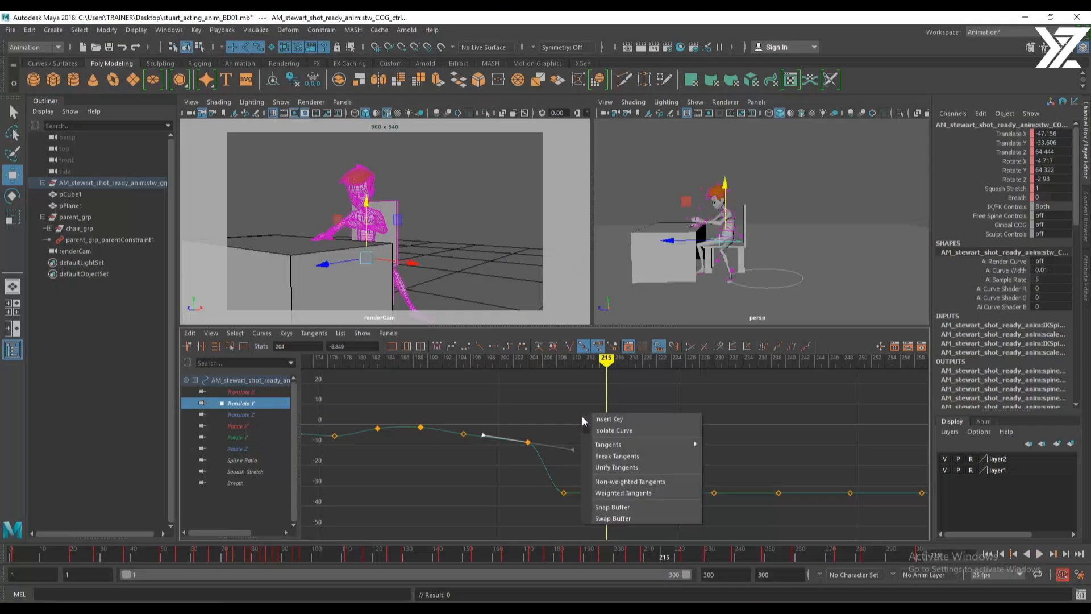
click(606, 421)
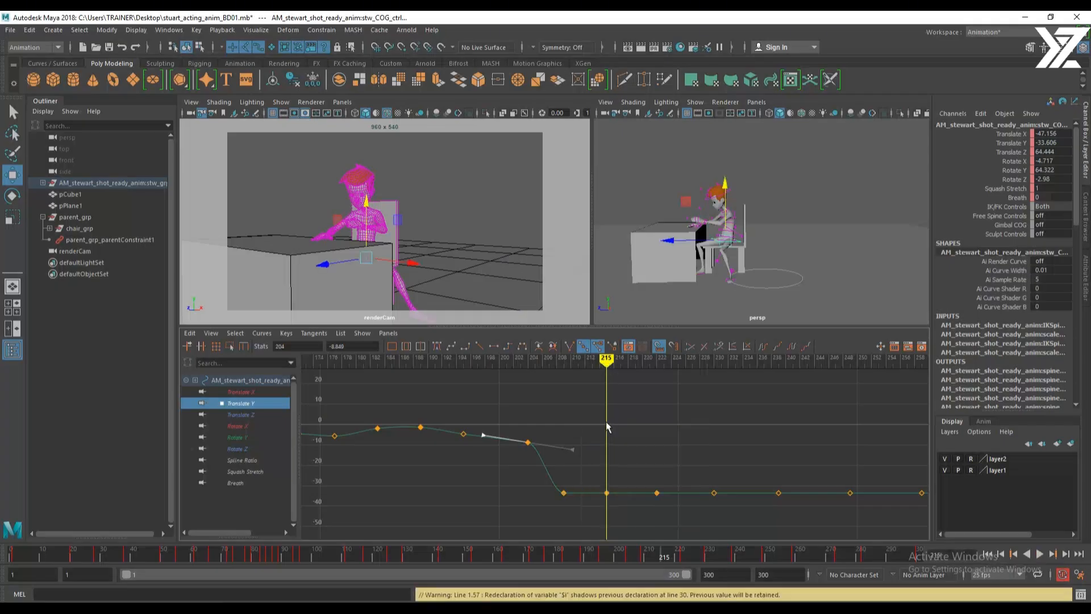
click(602, 492)
shift+middle_drag(600, 519, 602, 519)
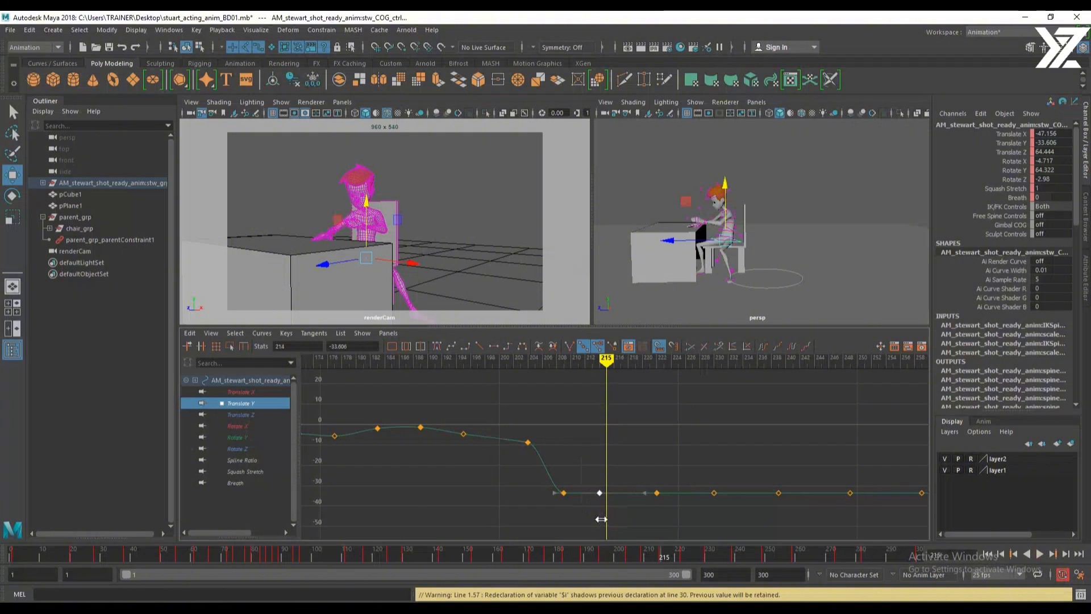
Lower the Translate Y key at frame 209 to about -35.83 so the body sinks deeper on landing
drag(535, 476, 565, 506)
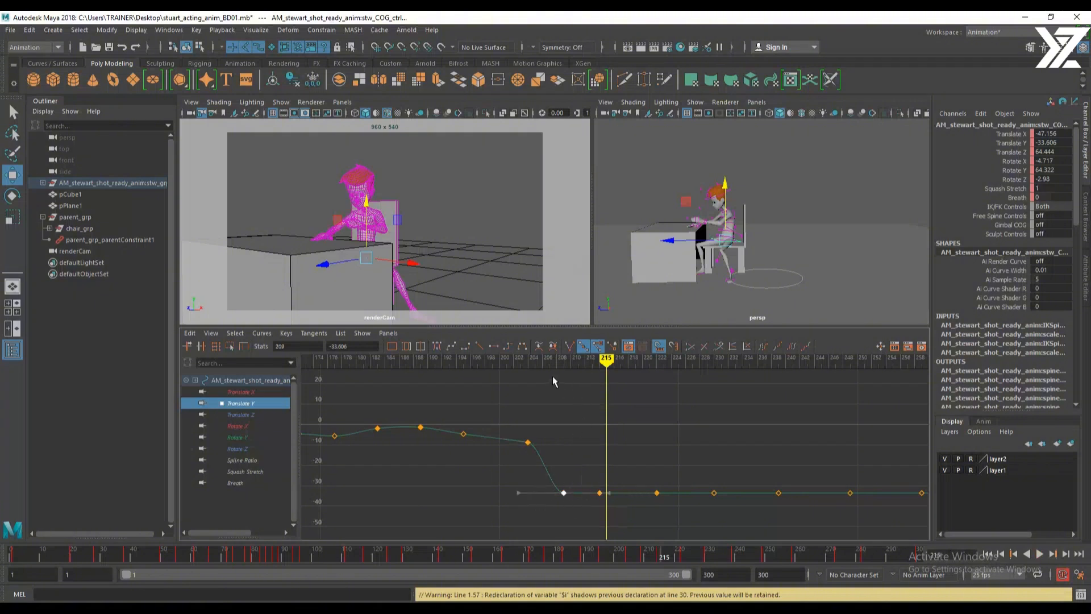
drag(555, 360, 563, 360)
drag(533, 469, 556, 492)
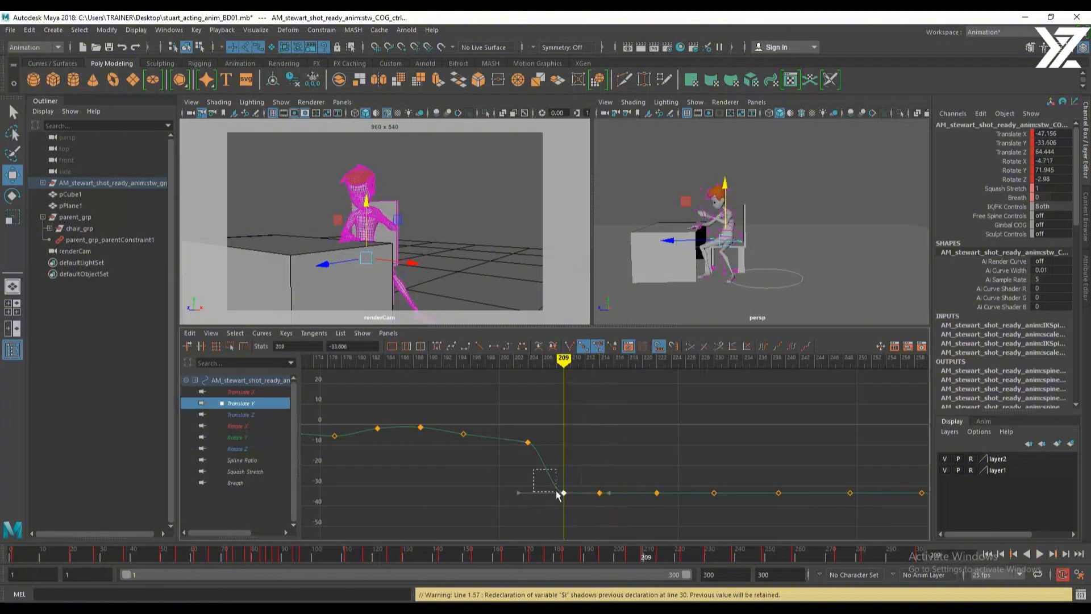
shift+middle_drag(565, 506, 566, 518)
Insert a Translate Y key at frame 218, raise the key at frame 214 to about -30.82 and play the section
mouse_move(563, 362)
mouse_down()
mouse_move(511, 362)
mouse_move(604, 370)
mouse_move(535, 381)
mouse_move(607, 390)
mouse_move(528, 397)
mouse_move(616, 398)
mouse_move(519, 400)
mouse_move(629, 408)
mouse_up()
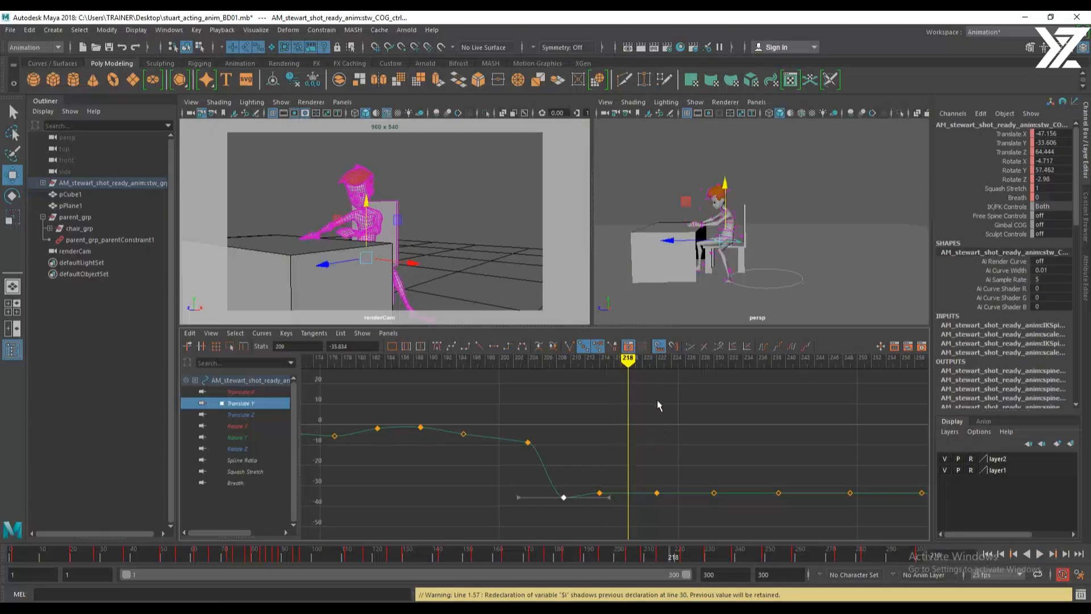
right_drag(657, 400, 699, 406)
drag(593, 480, 604, 497)
shift+middle_drag(606, 520, 602, 506)
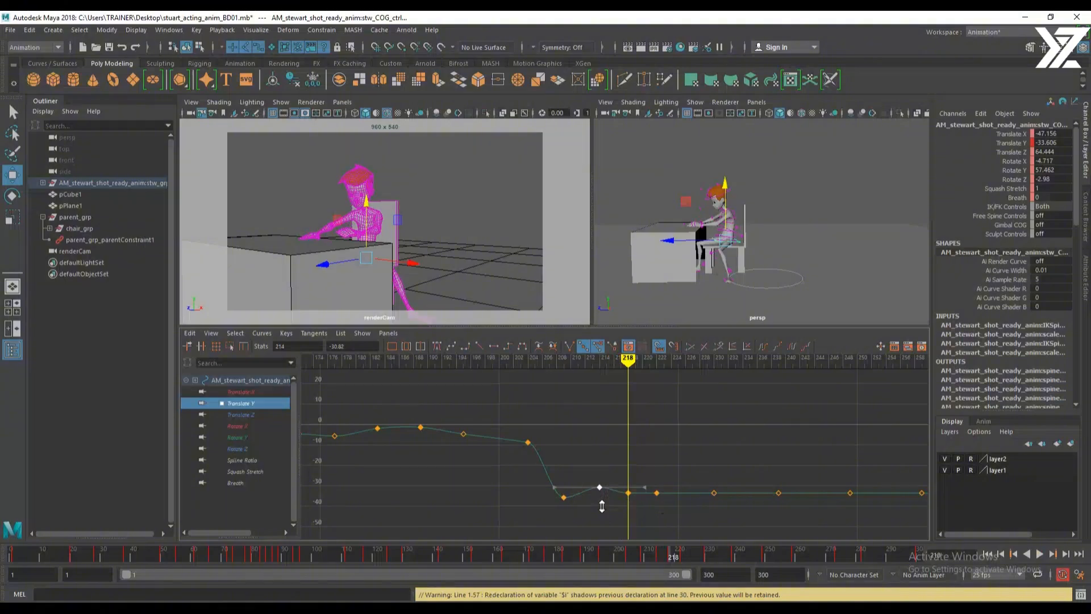
drag(626, 361, 449, 429)
click(1042, 555)
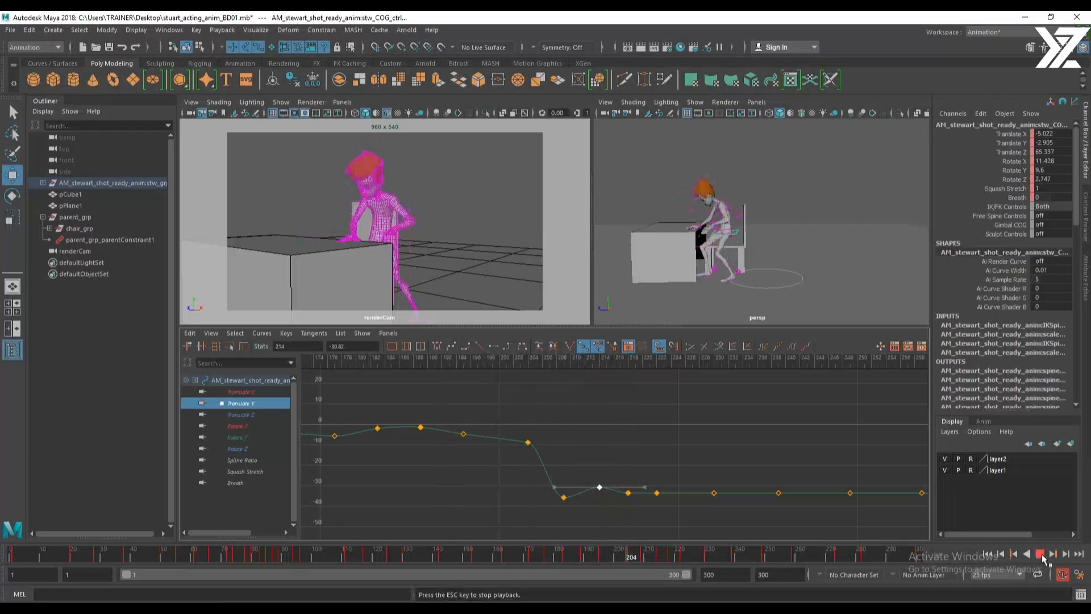
click(1042, 555)
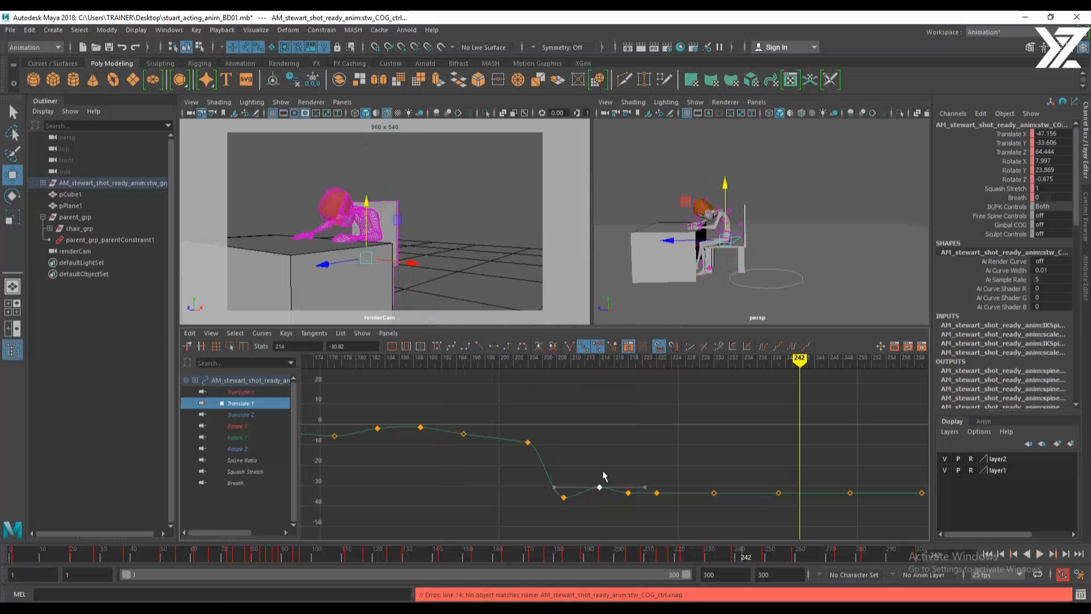
Soften the landing bounce by lowering the frame 214 key slightly and raising the frame 209 key to about -34.73, and play it back
scroll(609, 506, up, 5)
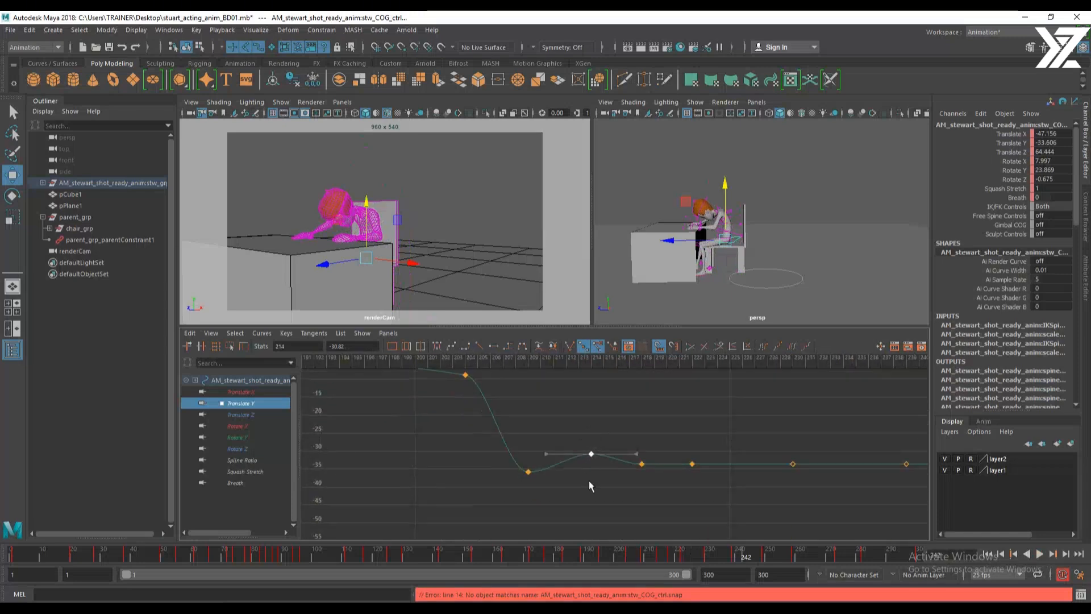
shift+middle_drag(593, 476, 540, 489)
click(529, 472)
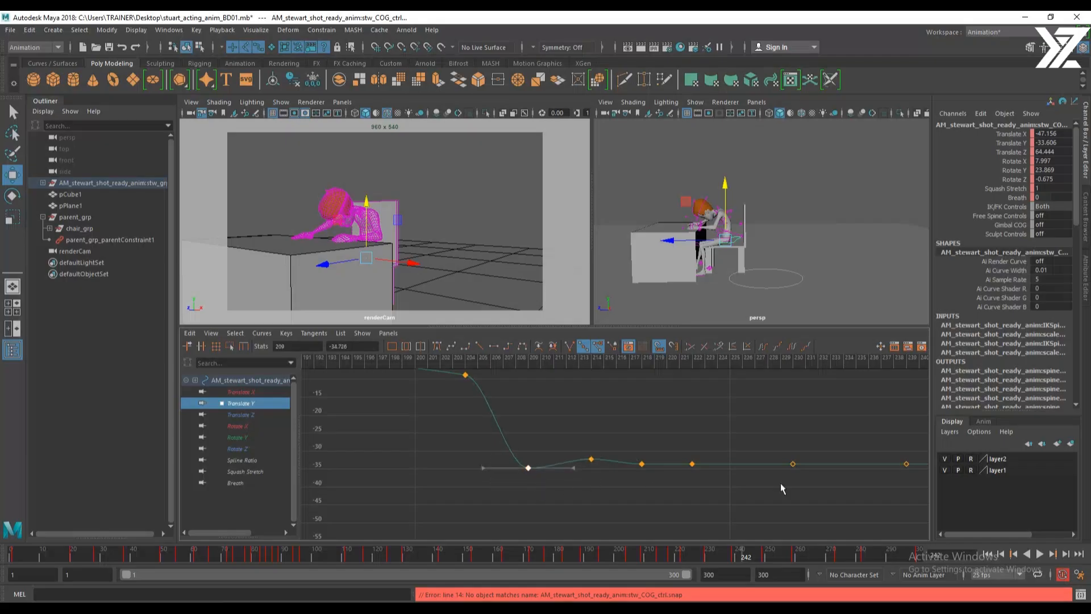
drag(721, 554, 642, 550)
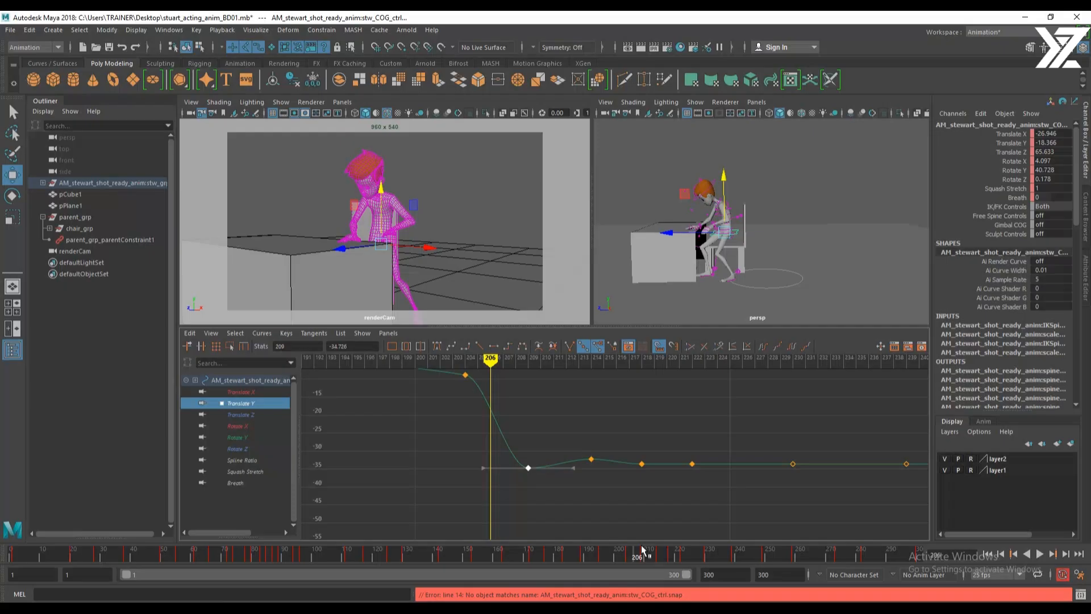
click(1040, 553)
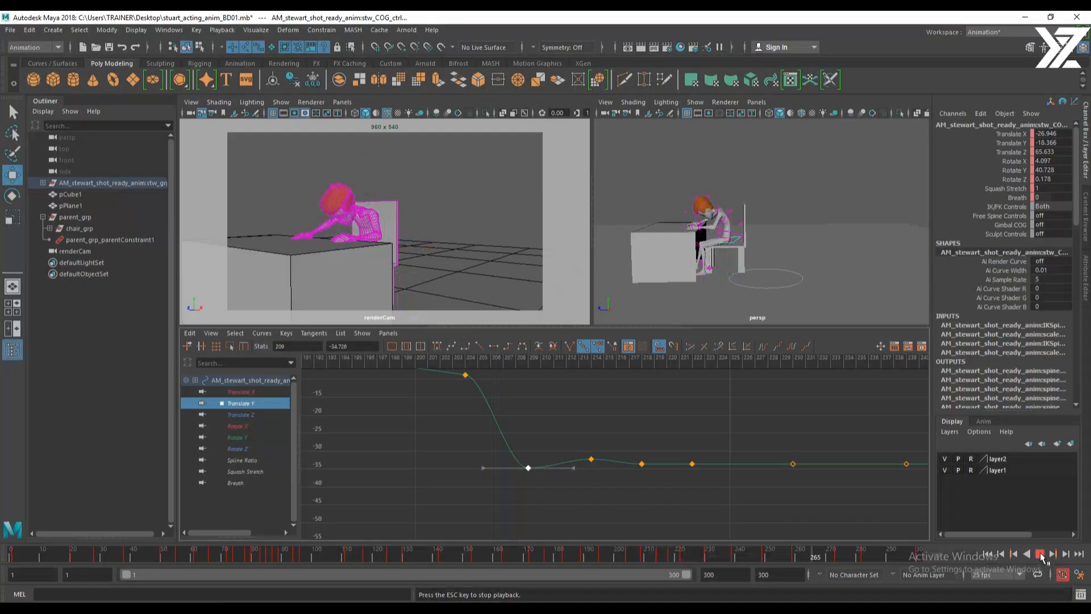
click(1041, 554)
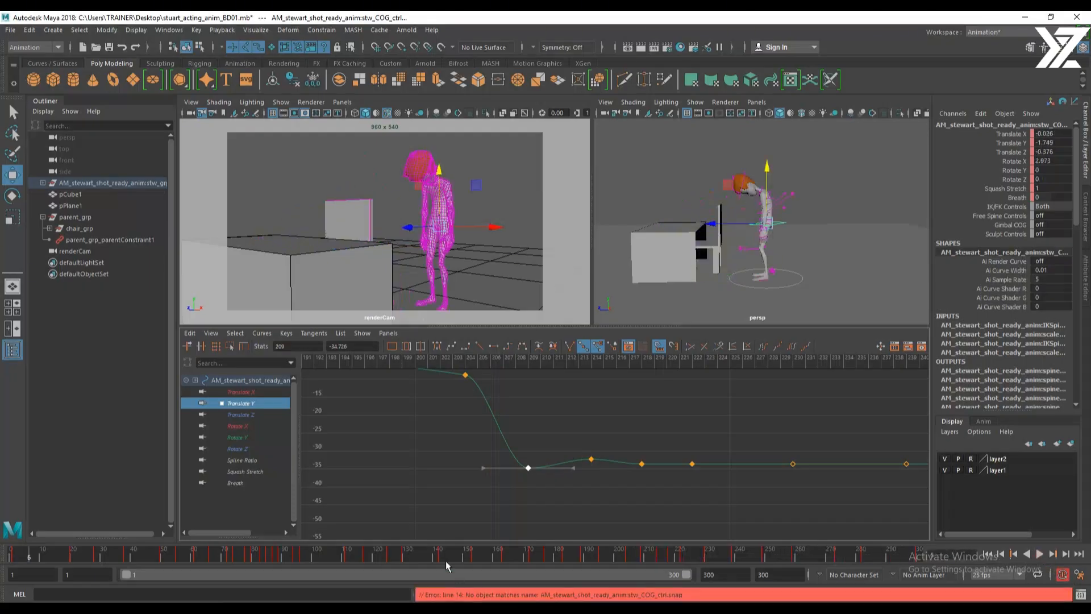
Play the shot through, first in the current layout and again in the maximized render camera view, to review the motion
drag(100, 558, 820, 558)
click(1040, 555)
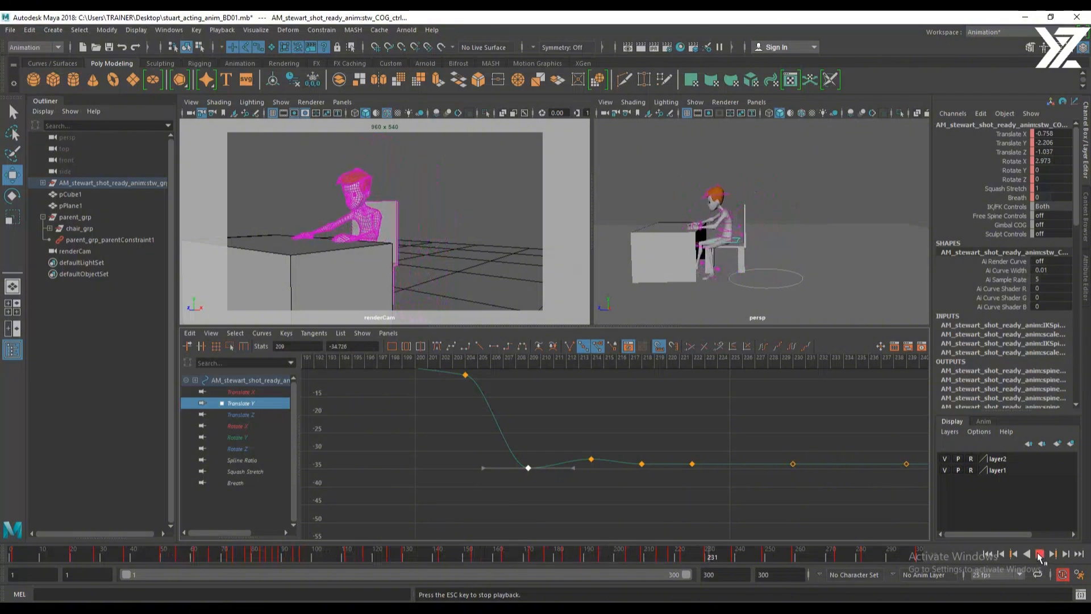
click(1040, 556)
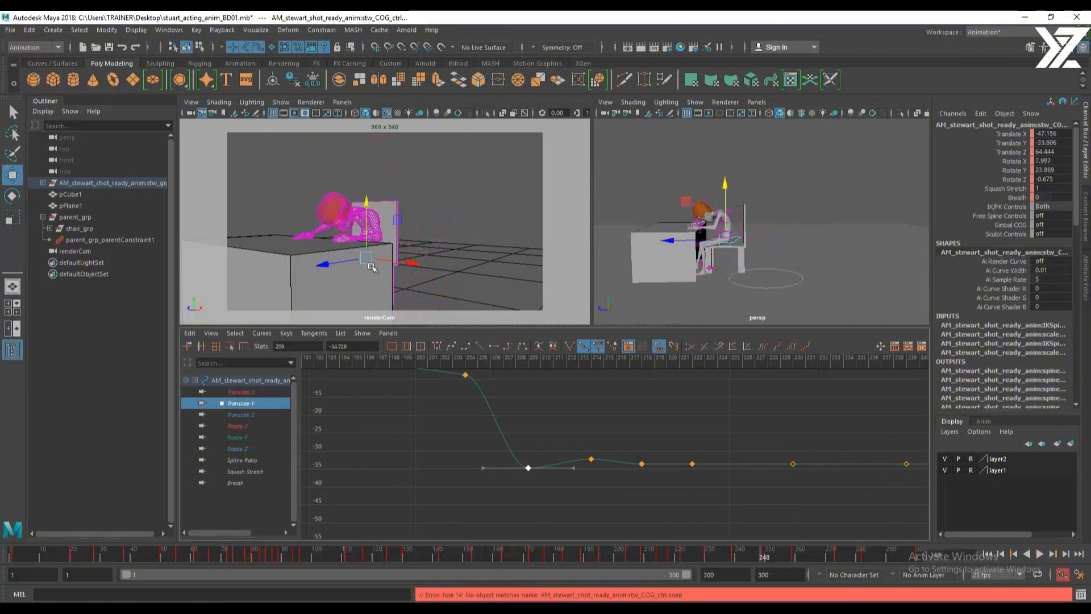
click(450, 220)
key(space)
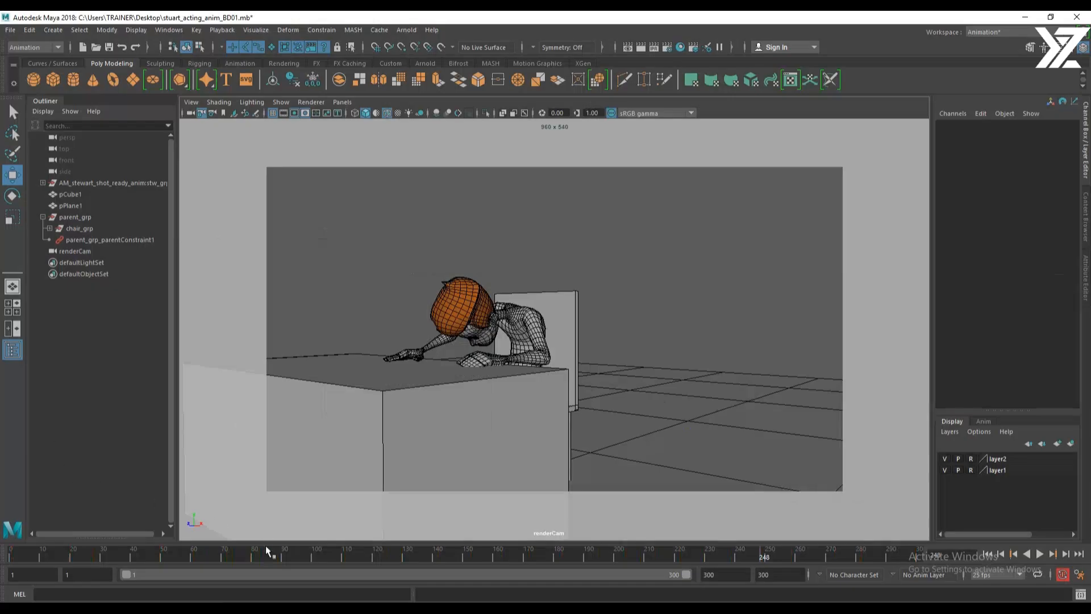
drag(267, 552, 152, 558)
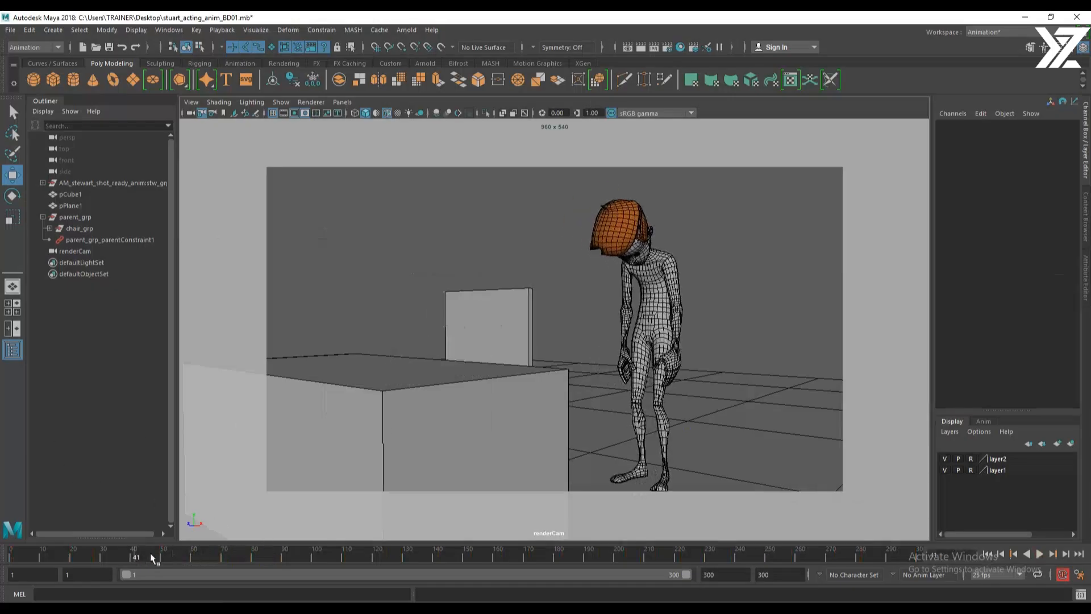
click(1040, 554)
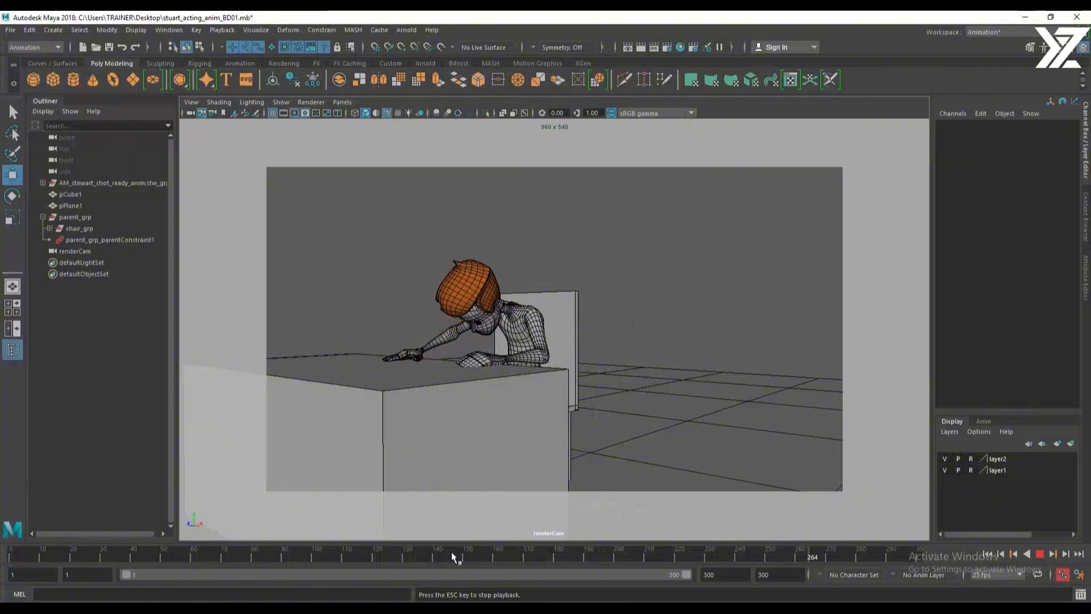
key(Escape)
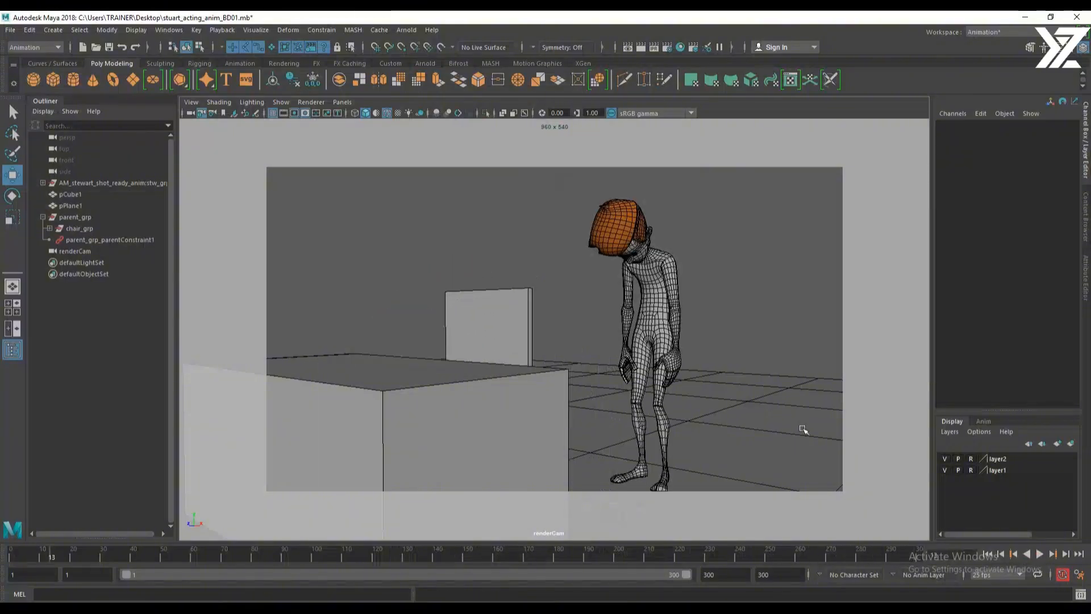
Restore the multi-panel layout, orbit closer to the figure in the perspective view and select its COG control
key(space)
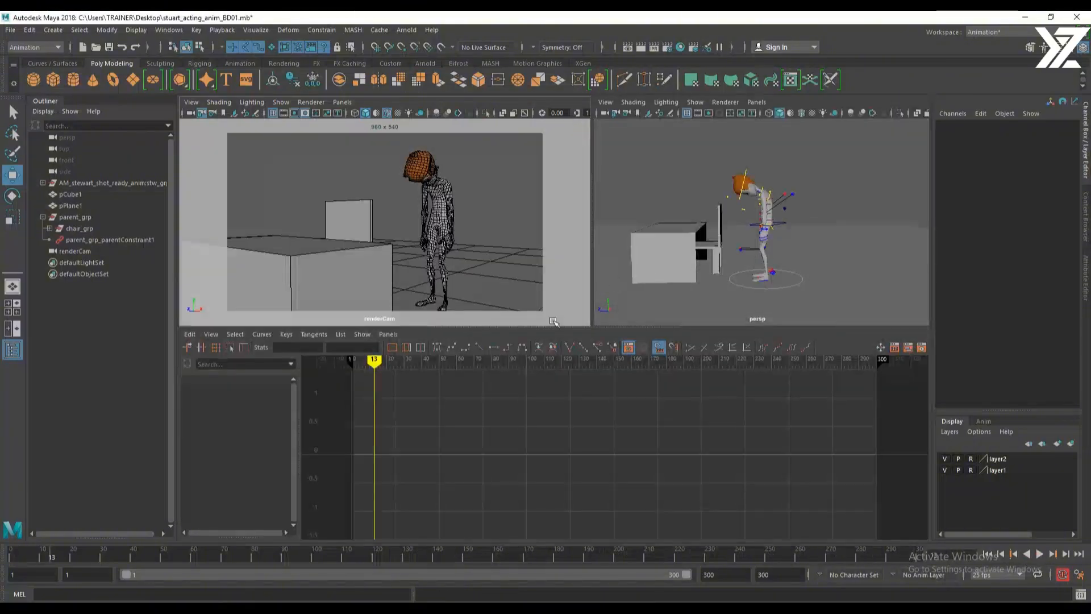
alt+drag(791, 260, 846, 271)
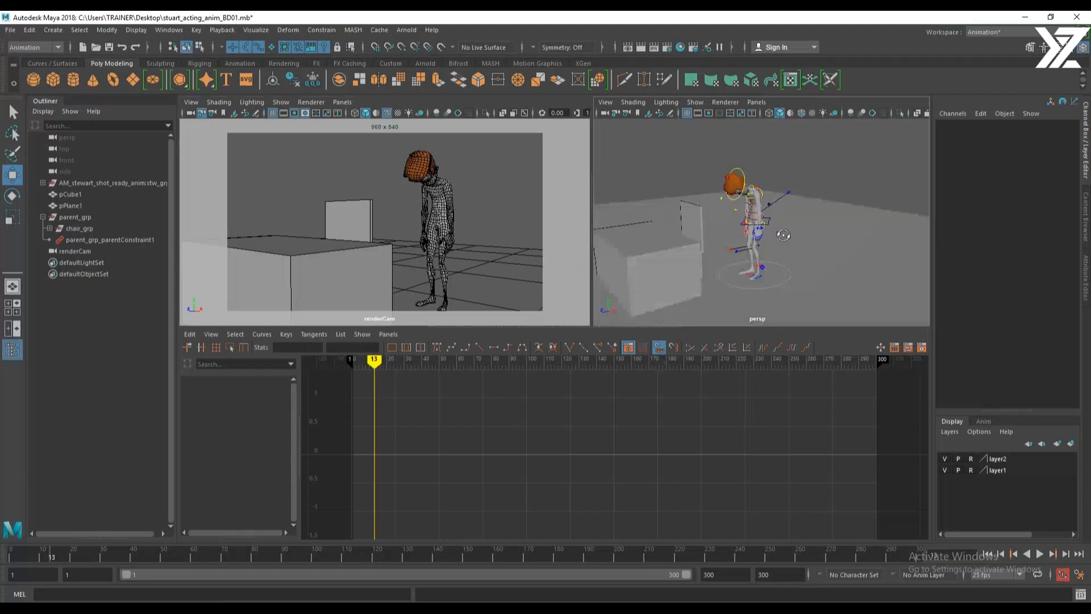
alt+right_drag(693, 234, 738, 267)
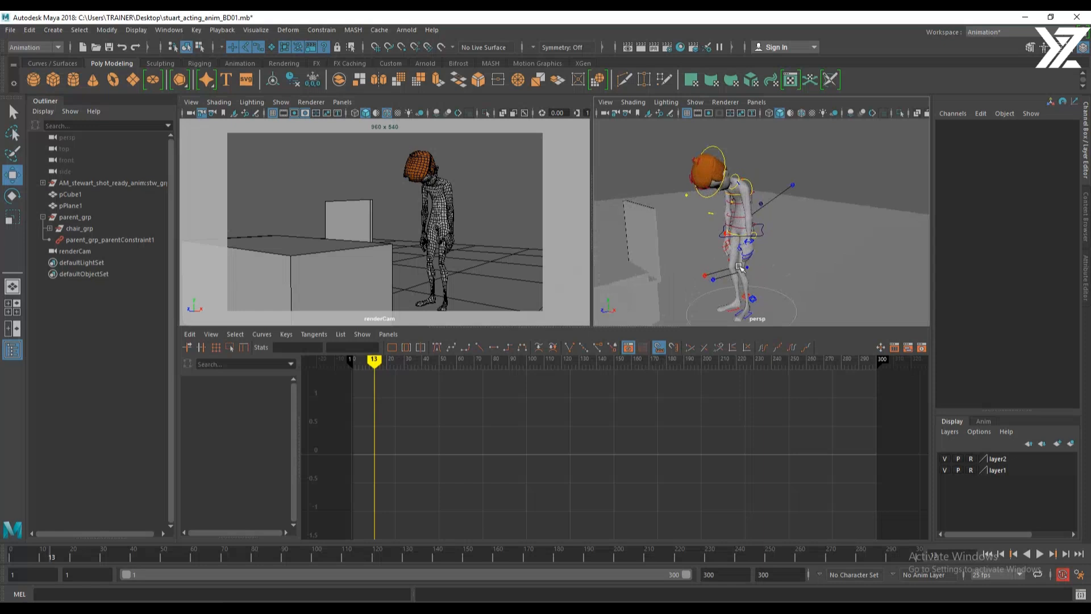
click(762, 226)
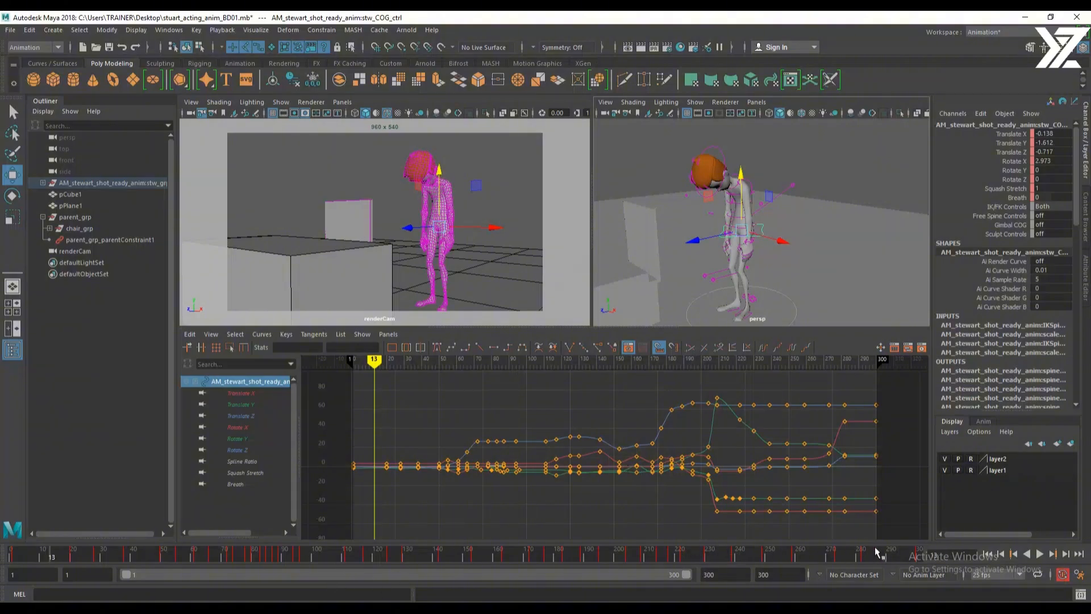
Play the shot, isolate the COG's Translate Y curve and delete the redundant flat keys between frame 218 and the final key at frame 300
key(alt+v)
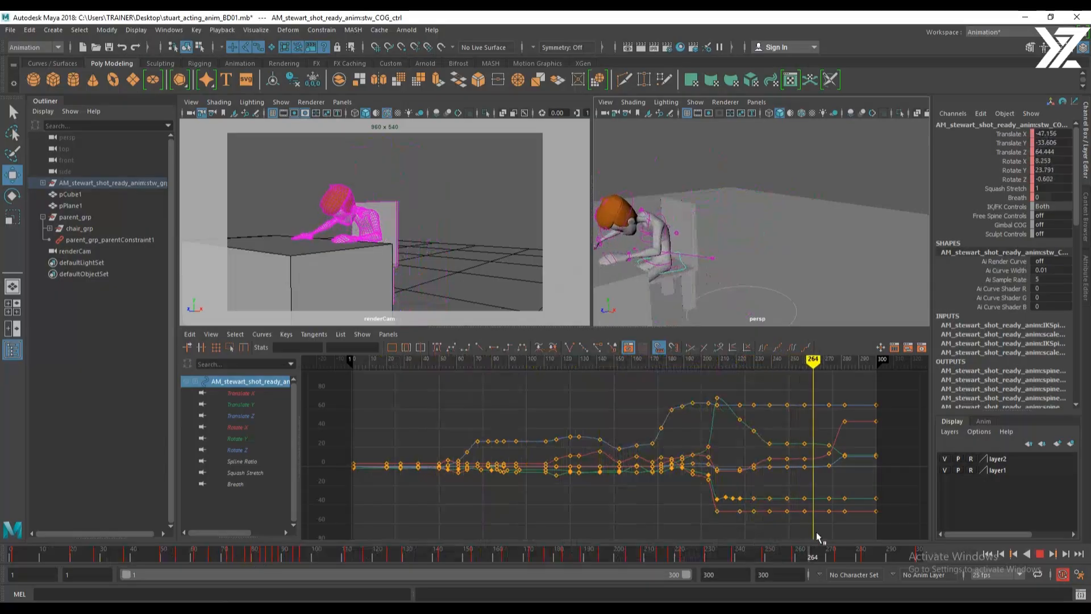
drag(739, 552, 362, 536)
click(249, 407)
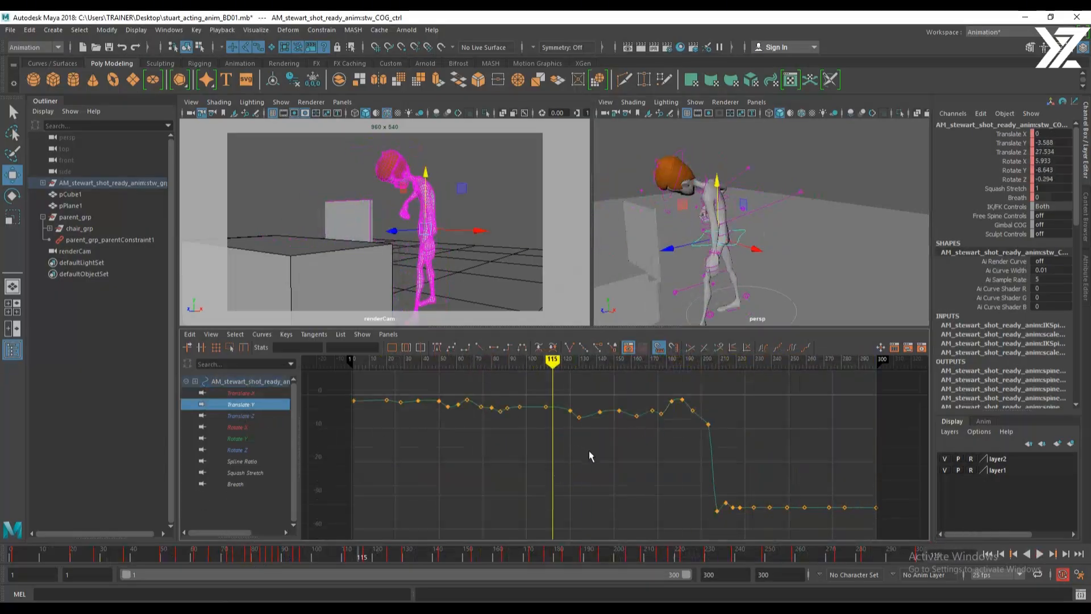
key(f)
alt+shift+right_drag(495, 476, 548, 478)
alt+shift+middle_drag(548, 478, 548, 421)
alt+shift+right_drag(520, 476, 517, 458)
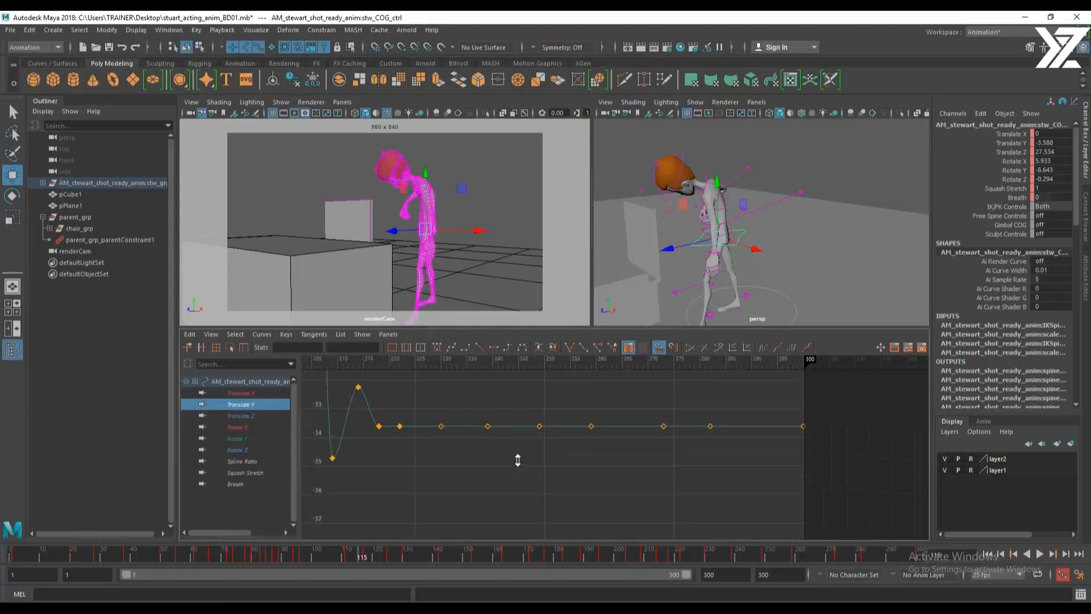
alt+middle_drag(502, 439, 506, 473)
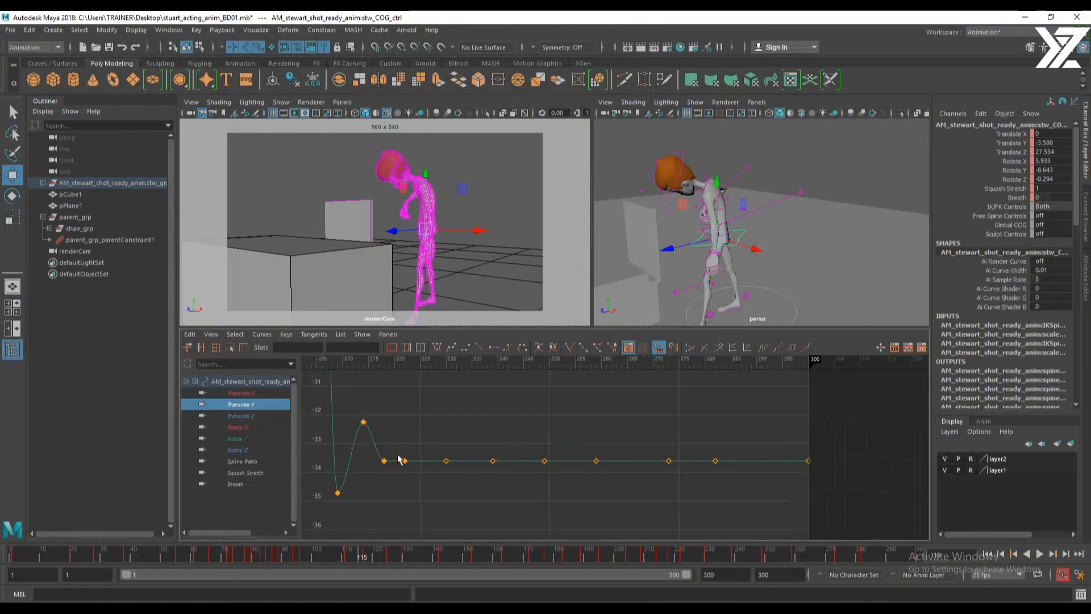
drag(754, 424, 401, 499)
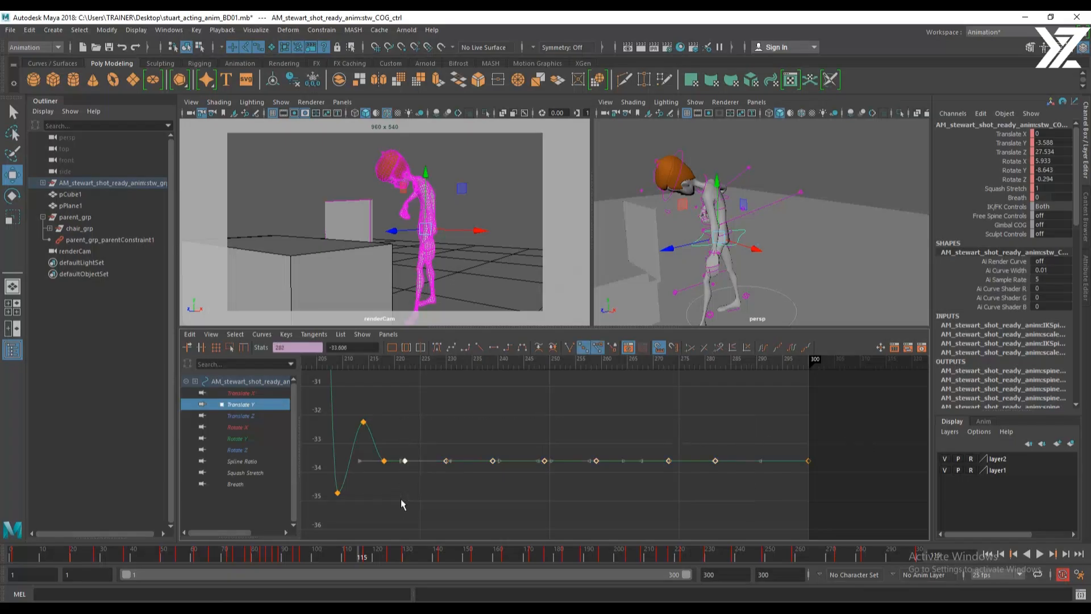
key(Delete)
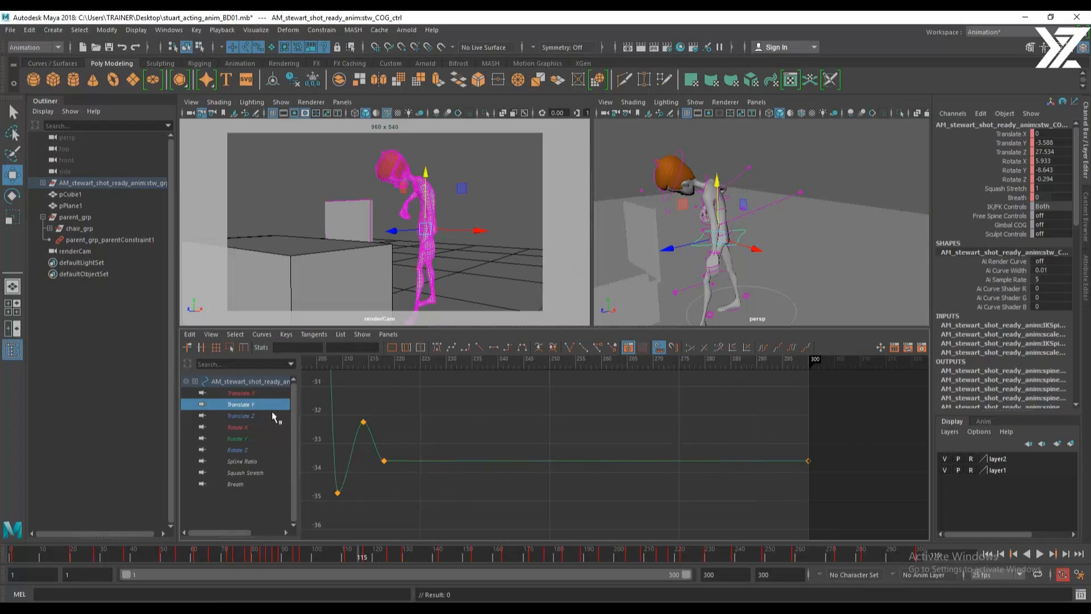
Isolate the COG's Translate X curve, orbit the perspective view and examine the early sideways dip around frame 55
mouse_move(775, 259)
alt+mouse_down()
mouse_move(795, 259)
mouse_move(756, 262)
alt+mouse_up()
click(254, 394)
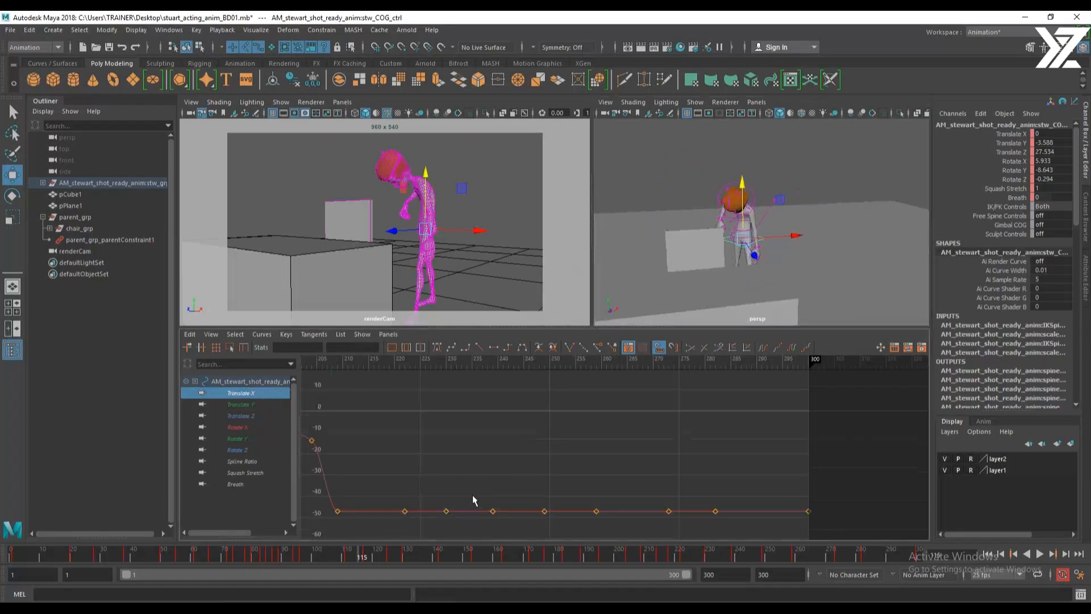
alt+middle_drag(379, 457, 752, 465)
mouse_move(511, 469)
alt+middle_down()
mouse_move(692, 487)
mouse_move(870, 476)
alt+middle_up()
alt+middle_drag(411, 482, 776, 487)
alt+right_drag(789, 491, 717, 483)
alt+middle_drag(695, 484, 624, 482)
alt+shift+right_drag(620, 483, 622, 422)
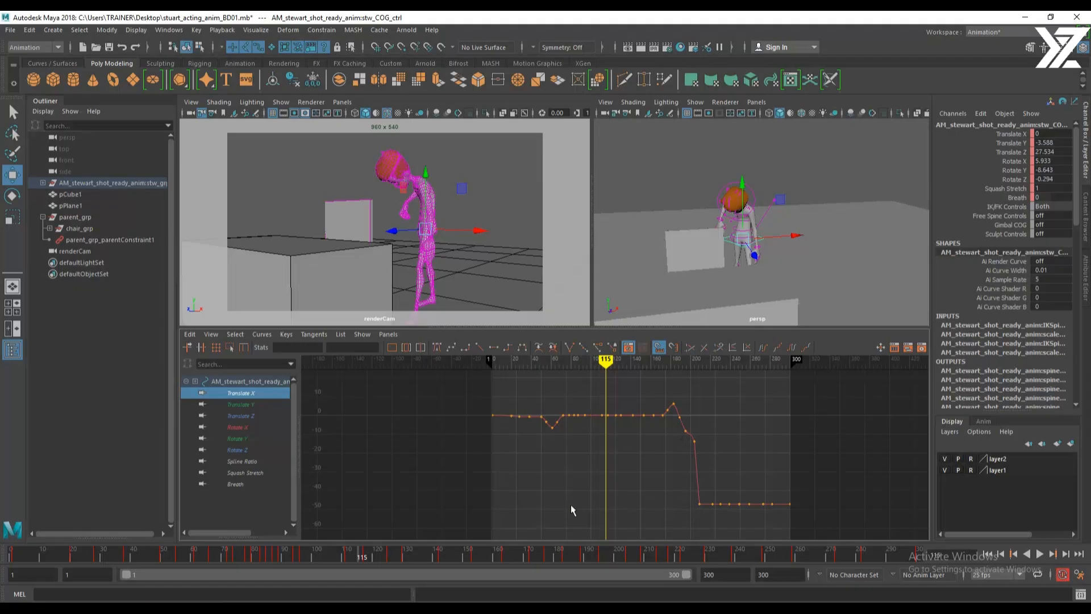
alt+middle_drag(572, 495, 646, 519)
alt+right_drag(437, 484, 549, 464)
alt+middle_drag(533, 471, 596, 508)
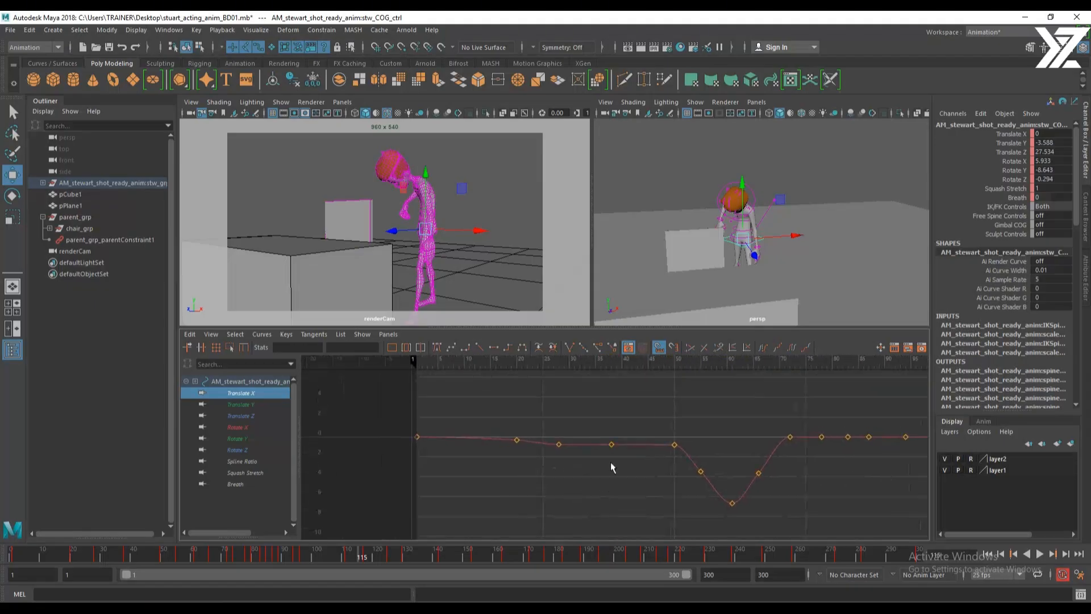
mouse_move(583, 364)
mouse_down()
mouse_move(508, 360)
mouse_move(744, 360)
mouse_move(677, 360)
mouse_move(704, 369)
mouse_move(762, 359)
mouse_move(679, 359)
mouse_move(696, 376)
mouse_move(722, 377)
mouse_move(682, 380)
mouse_move(703, 384)
mouse_up()
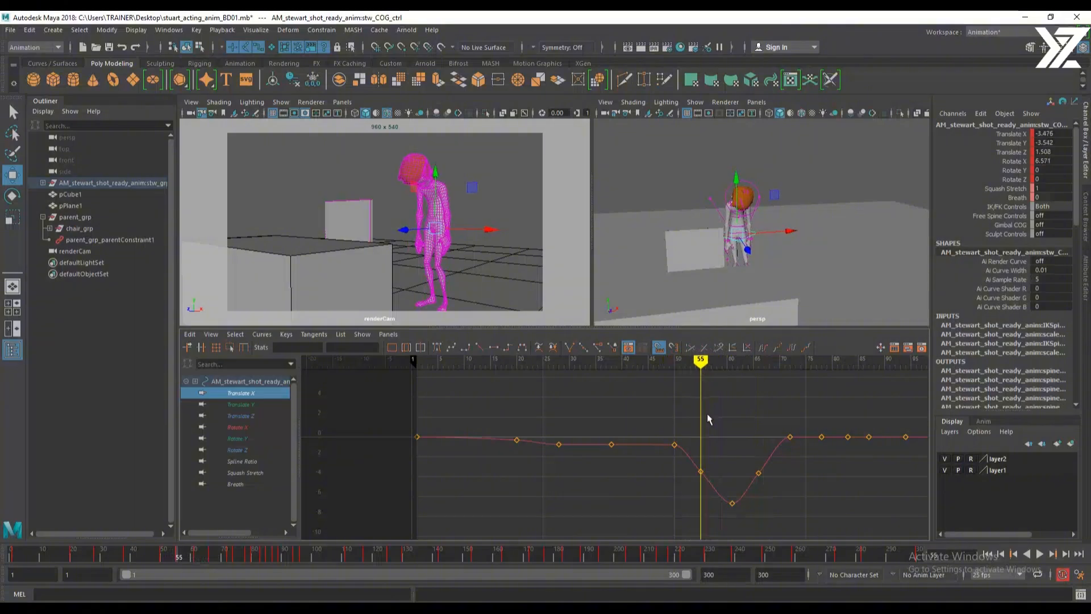
Try to lower the Translate X keys at frames 55 and 66 one at a time to about -5.59
drag(699, 482, 700, 483)
middle_drag(706, 515, 715, 540)
drag(773, 485, 773, 484)
middle_drag(770, 500, 771, 512)
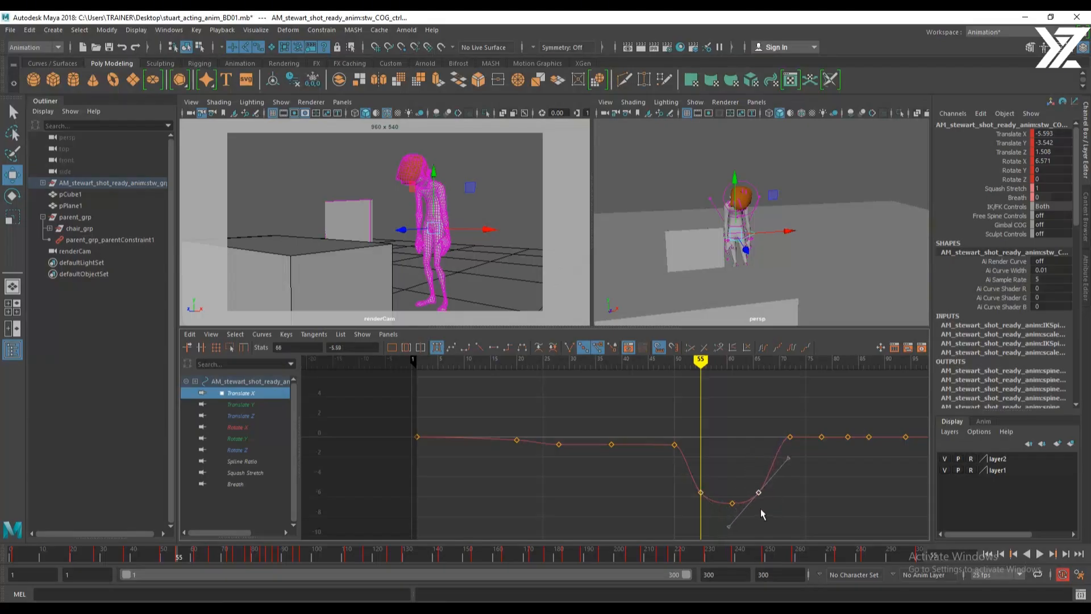
key(ctrl+z)
key(ctrl+z)
key(ctrl+z)
key(ctrl+z)
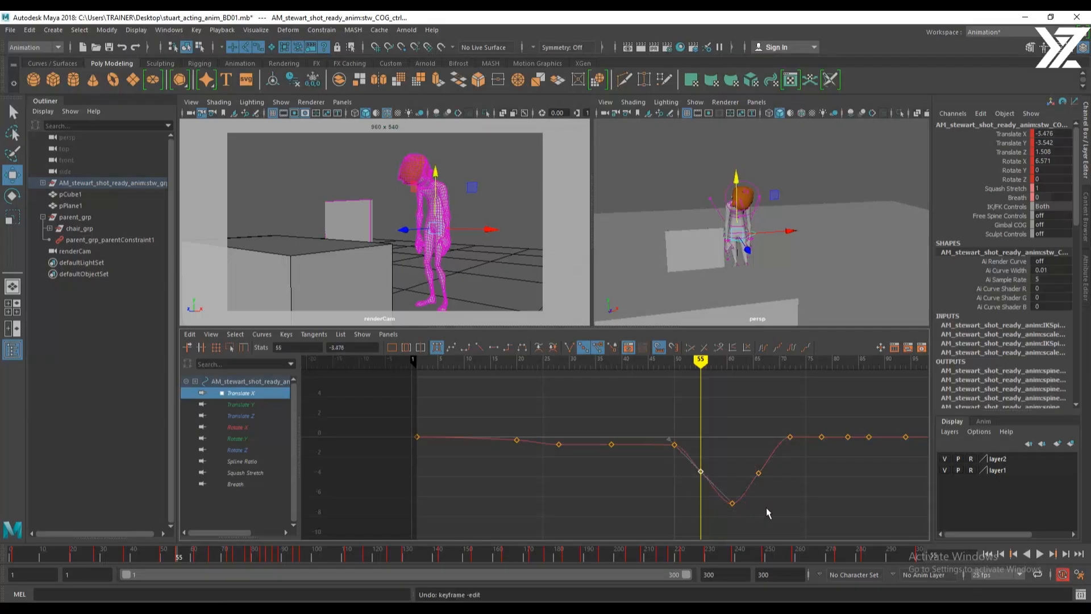
Lower the Translate X keys at frames 55 and 66 together to about -5.54 and -5.70 to round the dip
drag(736, 476, 737, 475)
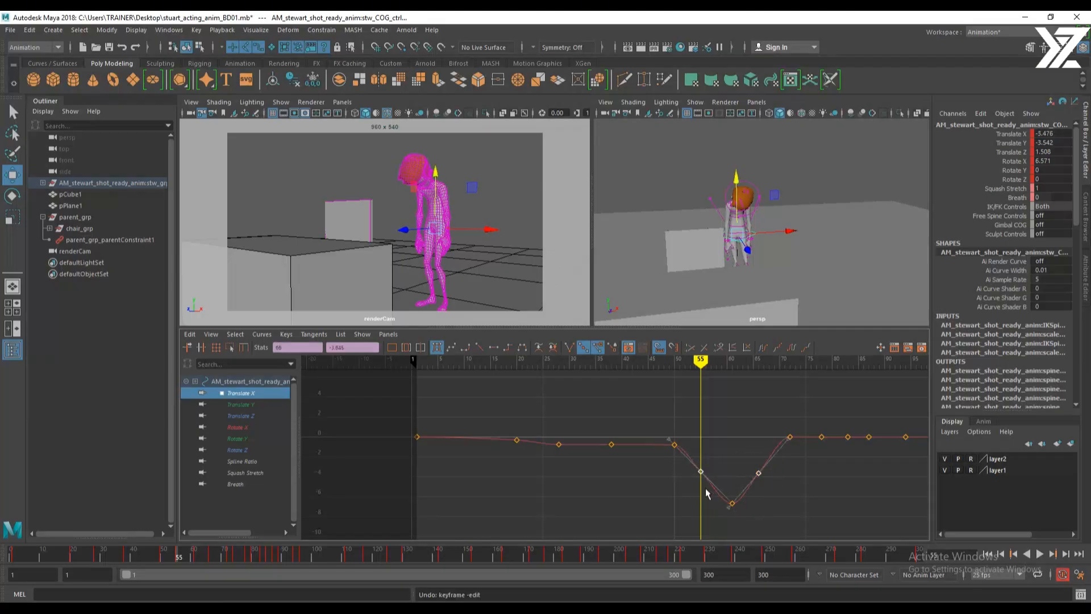
shift+middle_drag(726, 460, 726, 477)
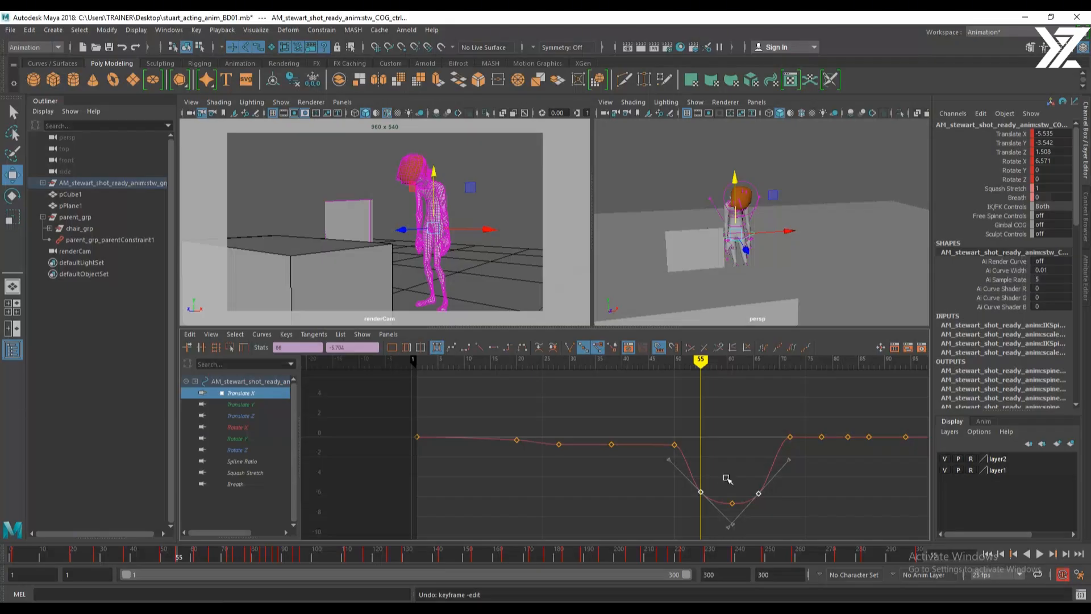
click(719, 453)
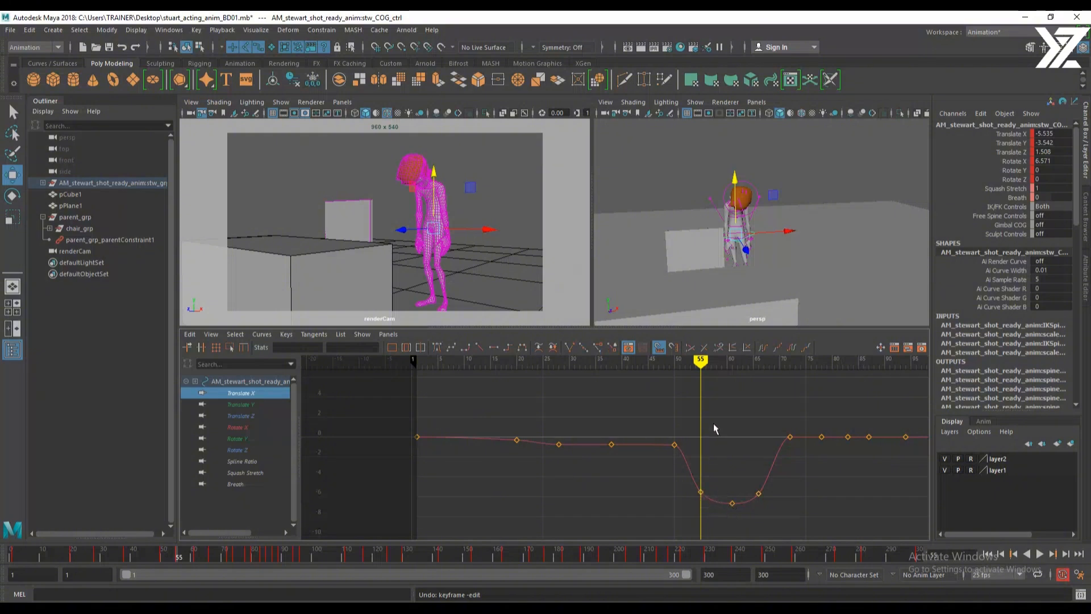
Scrub on to the sideways shift before sitting and raise the Translate X key at frame 177 to about 5.12
mouse_move(702, 361)
mouse_down()
mouse_move(665, 362)
mouse_move(709, 364)
mouse_move(733, 373)
mouse_move(677, 366)
mouse_move(760, 392)
mouse_move(733, 393)
mouse_move(799, 401)
mouse_move(740, 407)
mouse_move(787, 415)
mouse_move(670, 426)
mouse_move(871, 418)
mouse_up()
alt+middle_drag(831, 493, 446, 506)
alt+middle_drag(875, 494, 552, 493)
alt+middle_drag(707, 480, 655, 490)
mouse_move(562, 367)
mouse_down()
mouse_move(625, 366)
mouse_move(584, 367)
mouse_move(555, 386)
mouse_move(613, 386)
mouse_move(553, 386)
mouse_move(613, 389)
mouse_move(576, 392)
mouse_move(589, 448)
mouse_up()
middle_drag(586, 443, 643, 434)
click(579, 408)
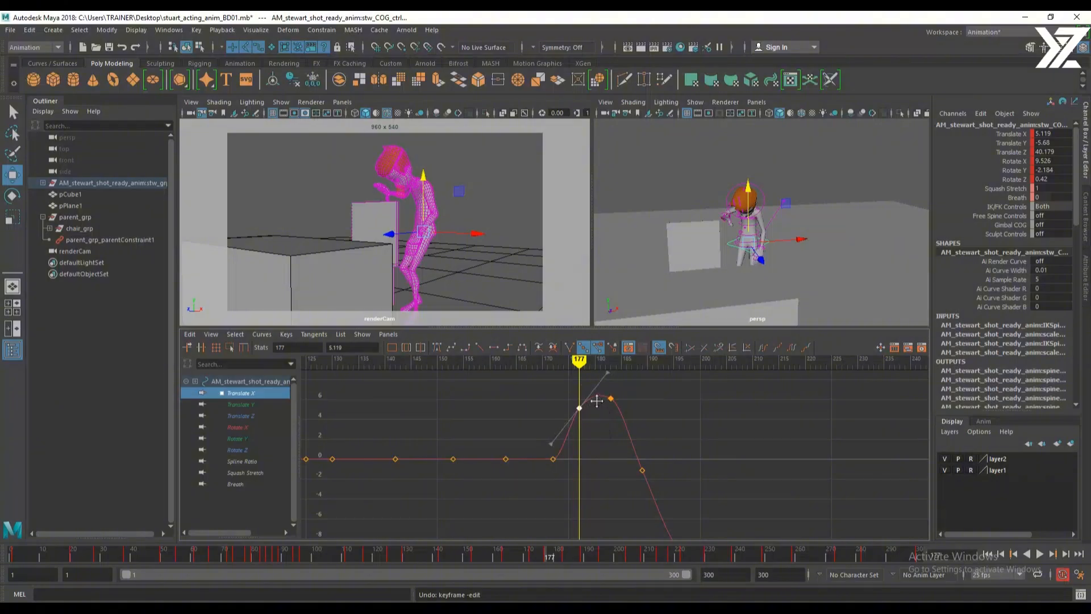
Raise the Translate X key at frame 189 to about 3.31 to round off the descent
mouse_move(581, 368)
mouse_down()
mouse_move(519, 369)
mouse_move(652, 391)
mouse_move(642, 391)
mouse_up()
alt+middle_drag(701, 509, 645, 439)
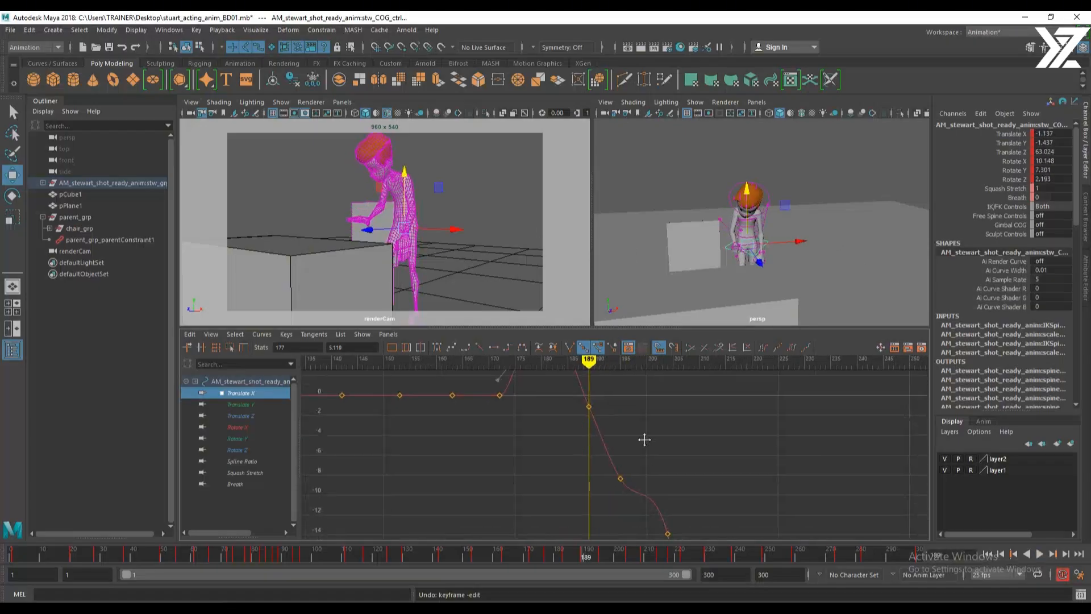
alt+shift+right_drag(649, 400, 652, 425)
alt+middle_drag(674, 463, 663, 479)
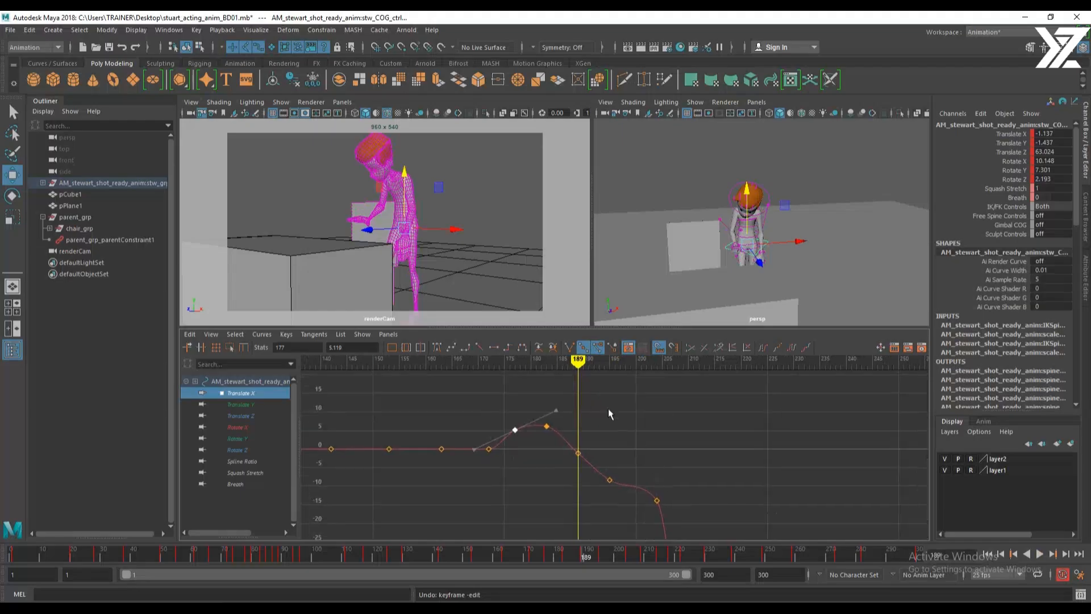
mouse_move(577, 364)
mouse_down()
mouse_move(540, 367)
mouse_move(580, 372)
mouse_up()
drag(569, 458, 568, 462)
shift+middle_drag(584, 501, 587, 489)
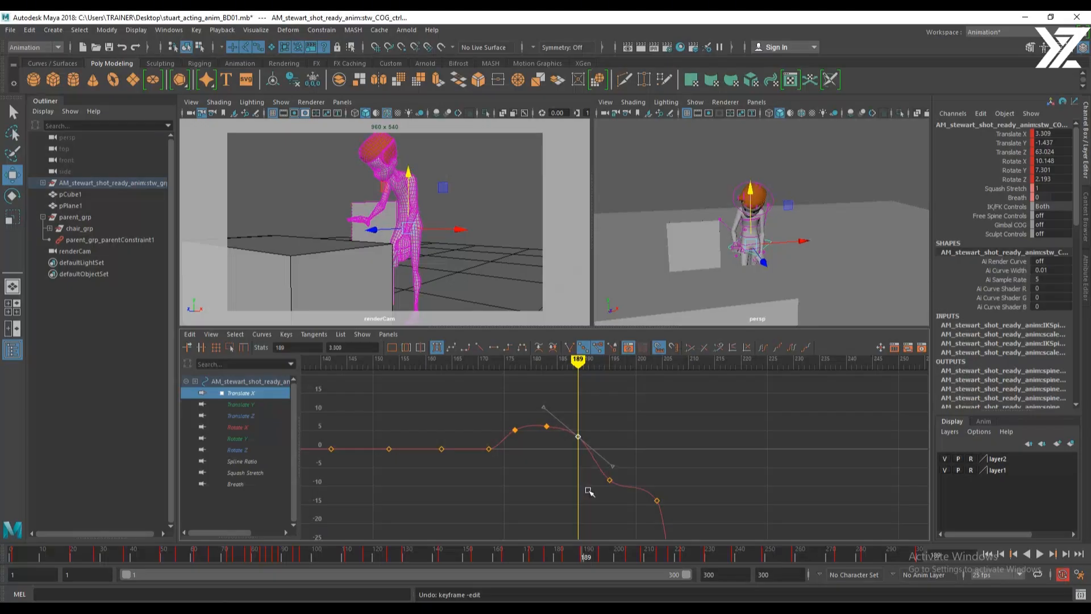
Apply auto tangents to the Translate X keys from frame 177 to 189 and raise the frame 183 key slightly to form a smooth arc
drag(621, 404, 492, 446)
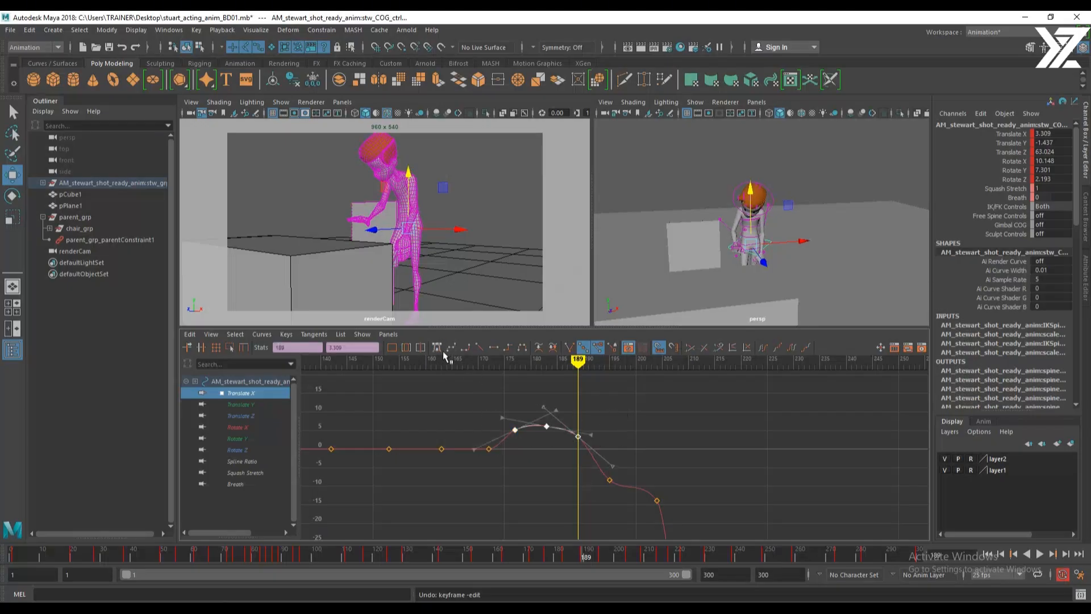
click(547, 427)
key(f)
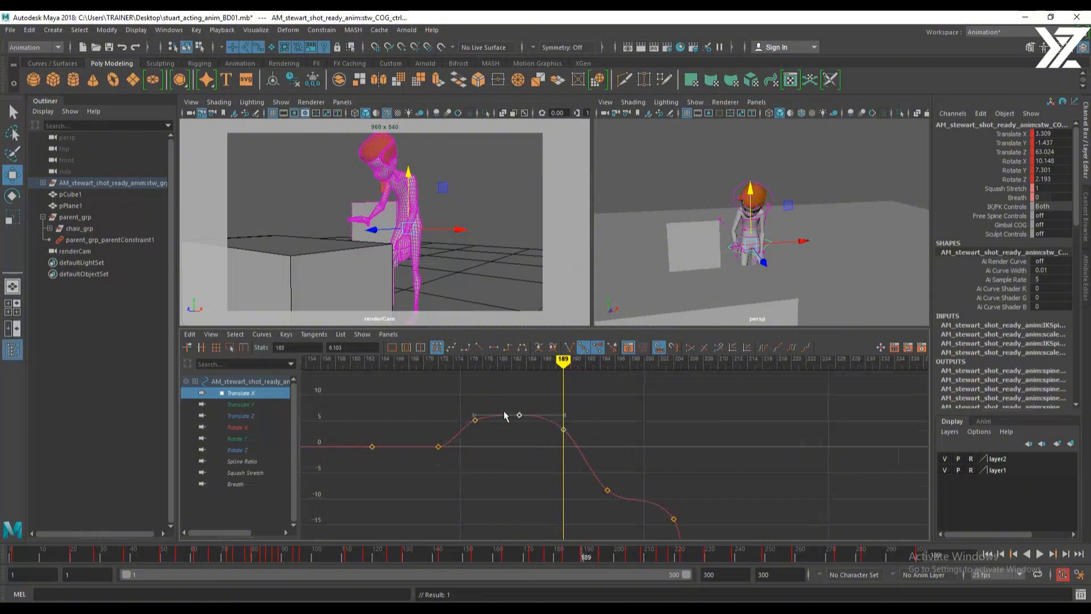
shift+middle_drag(513, 450, 515, 447)
drag(492, 433, 427, 401)
Flatten the incoming tangent of the Translate X key at frame 204 and scrub around that frame to check the pose
drag(499, 367, 660, 394)
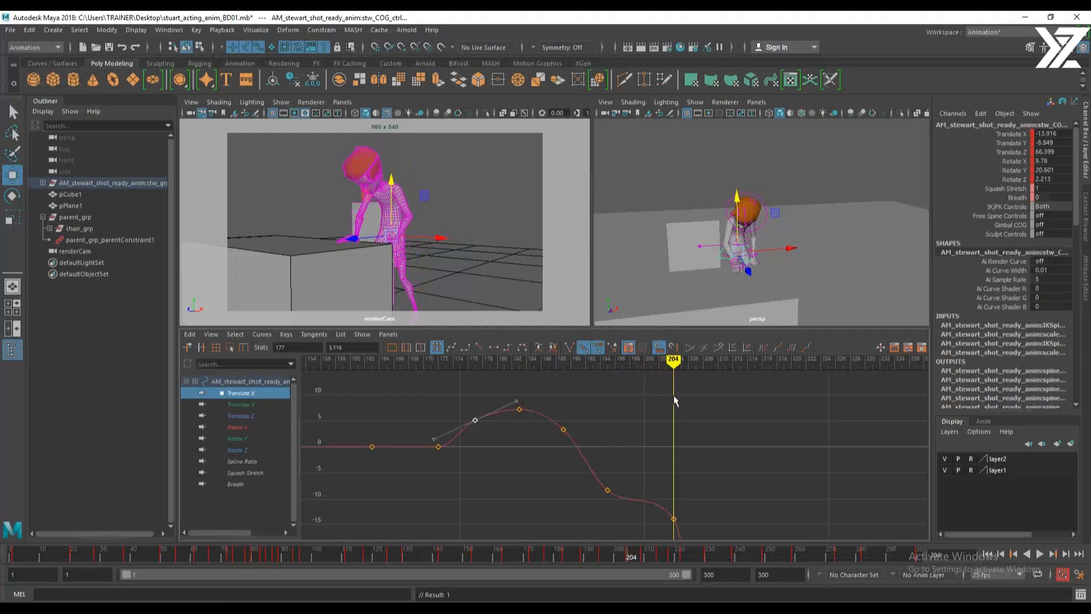
alt+middle_drag(739, 478, 696, 417)
drag(663, 433, 605, 476)
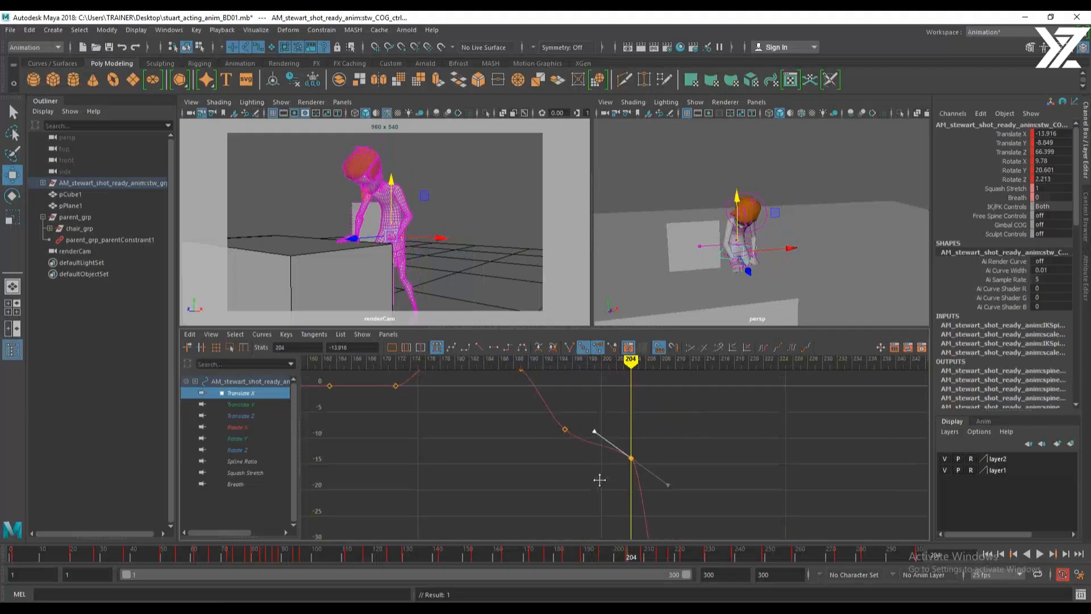
middle_drag(600, 480, 598, 485)
alt+right_drag(748, 461, 716, 466)
alt+shift+right_drag(584, 496, 635, 498)
drag(636, 362, 643, 432)
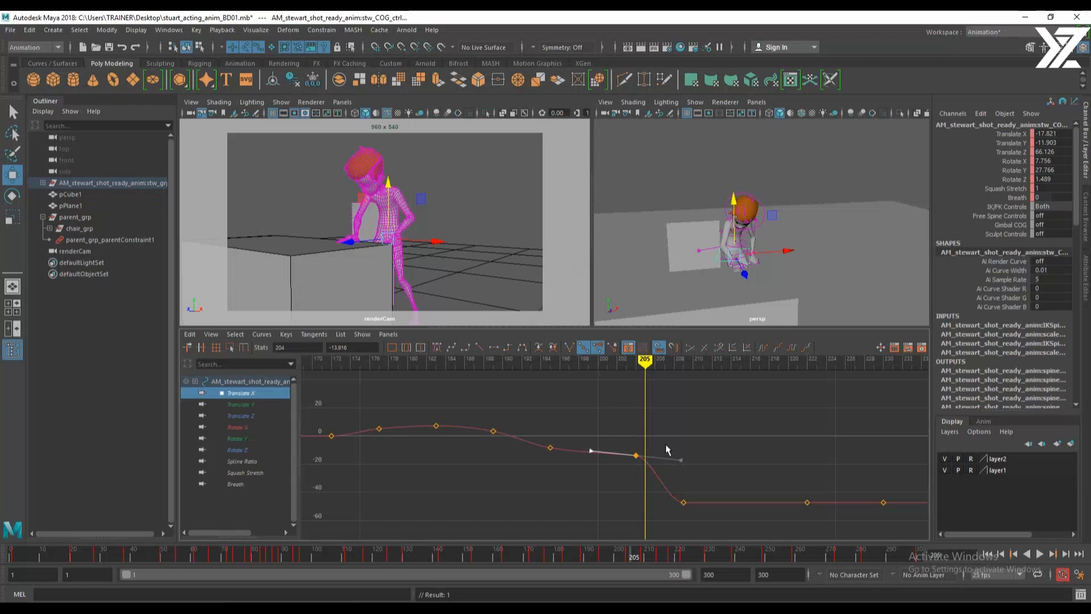
mouse_move(646, 364)
mouse_down()
mouse_move(598, 364)
mouse_move(641, 367)
mouse_move(636, 397)
mouse_up()
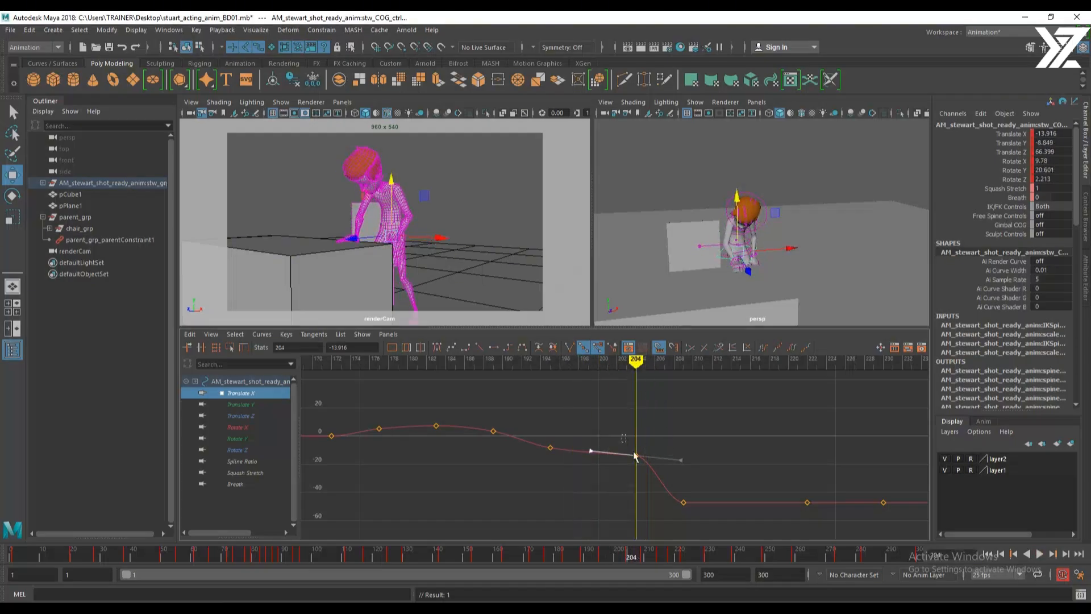
Try the frame 204 Translate X key at about -25.2 with a steeper tangent, and at about -11.1 with a nearly flat tangent
shift+middle_drag(649, 473, 647, 496)
middle_drag(683, 452, 682, 466)
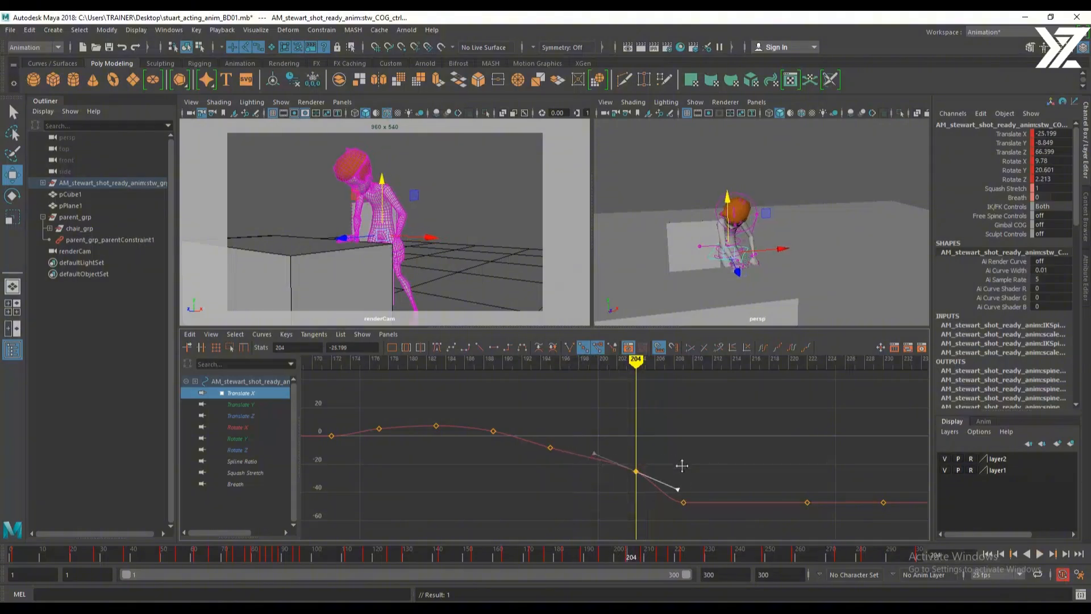
mouse_move(636, 377)
mouse_down()
mouse_move(531, 384)
mouse_move(722, 395)
mouse_move(568, 431)
mouse_move(735, 424)
mouse_move(543, 445)
mouse_move(597, 383)
mouse_move(690, 446)
mouse_move(556, 454)
mouse_move(633, 457)
mouse_move(617, 482)
mouse_up()
middle_drag(628, 510, 633, 493)
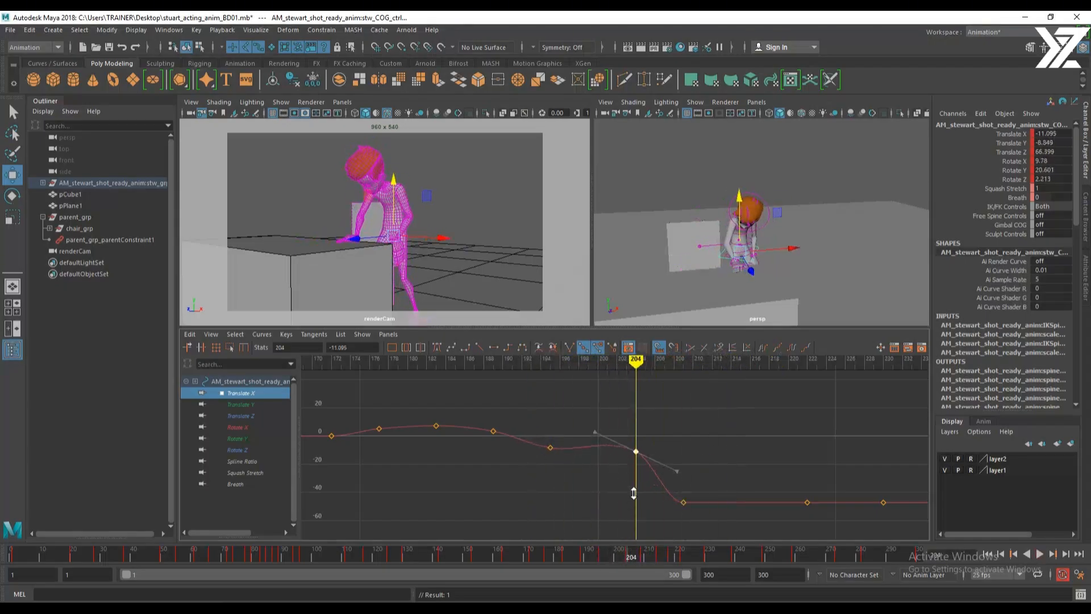
middle_drag(599, 456, 597, 479)
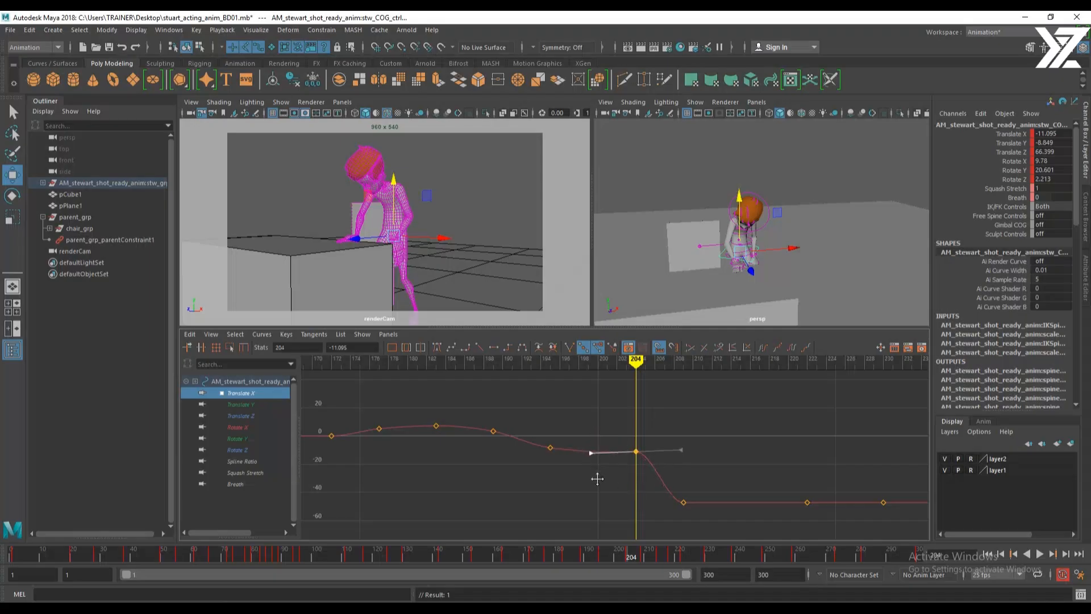
mouse_move(578, 382)
mouse_down()
mouse_move(541, 369)
mouse_move(598, 360)
mouse_up()
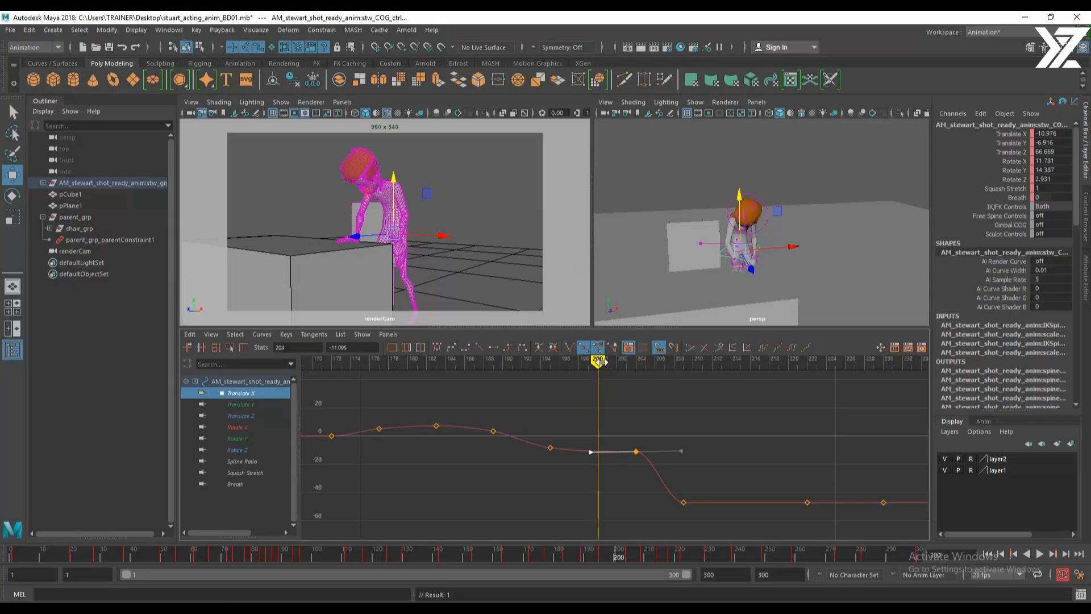
mouse_move(604, 361)
mouse_down()
mouse_move(568, 361)
mouse_move(688, 379)
mouse_move(636, 382)
mouse_up()
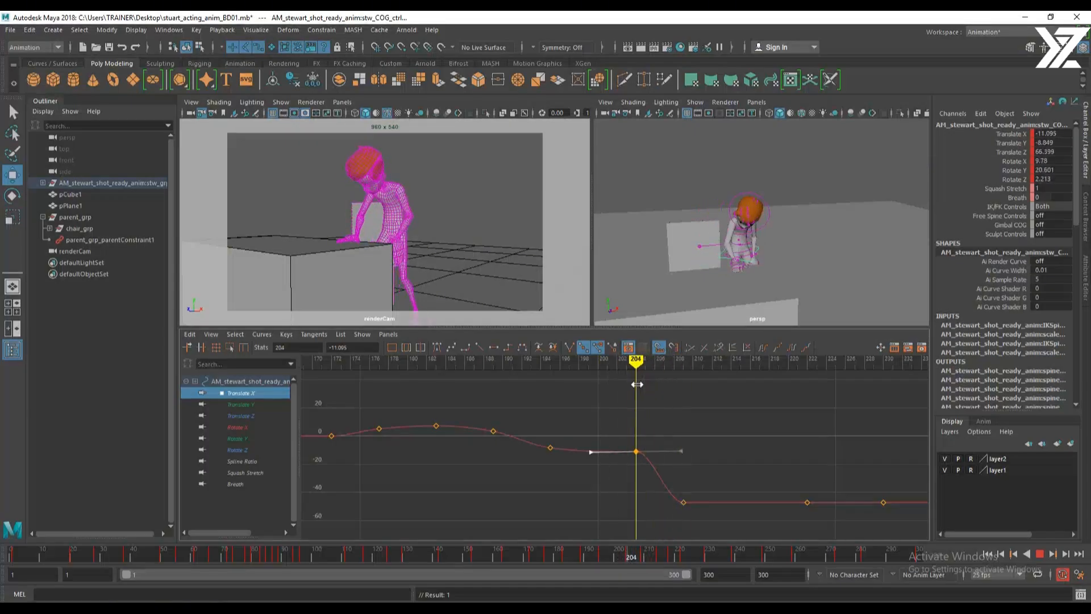
Lower the Translate X key at frame 204 to about -30.04, slope its tangent down toward the next key, and play the section
middle_drag(647, 469, 641, 498)
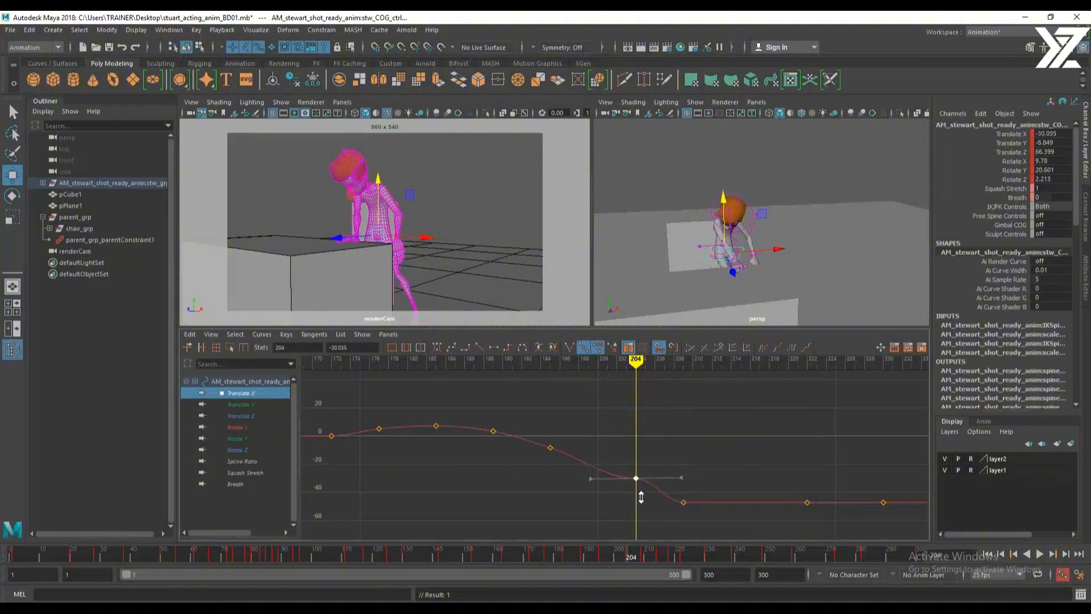
middle_drag(687, 456, 685, 480)
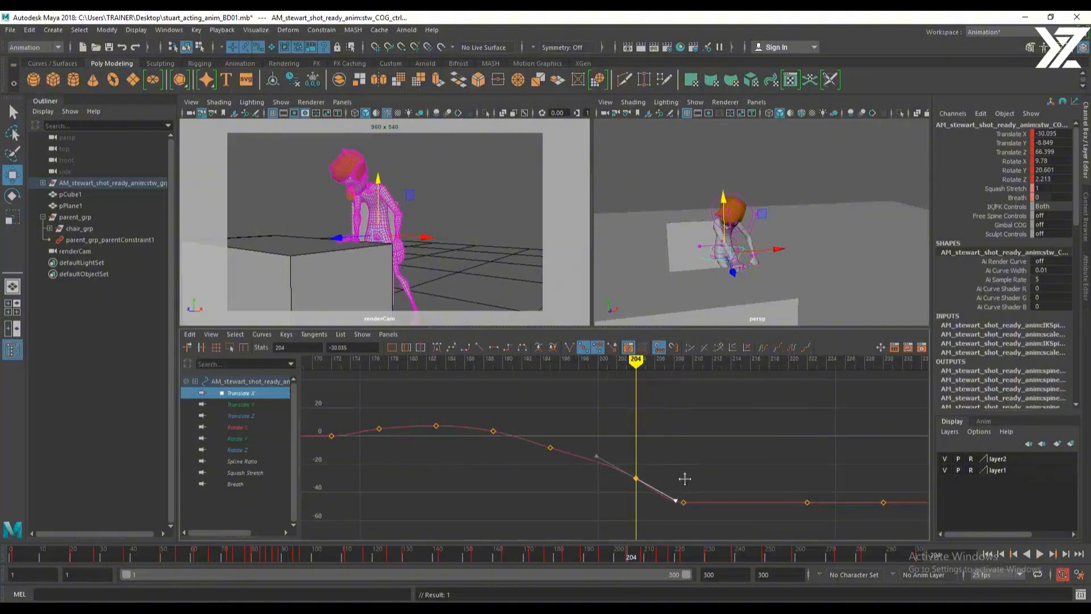
mouse_move(636, 369)
mouse_down()
mouse_move(557, 370)
mouse_move(750, 372)
mouse_move(562, 370)
mouse_move(552, 397)
mouse_up()
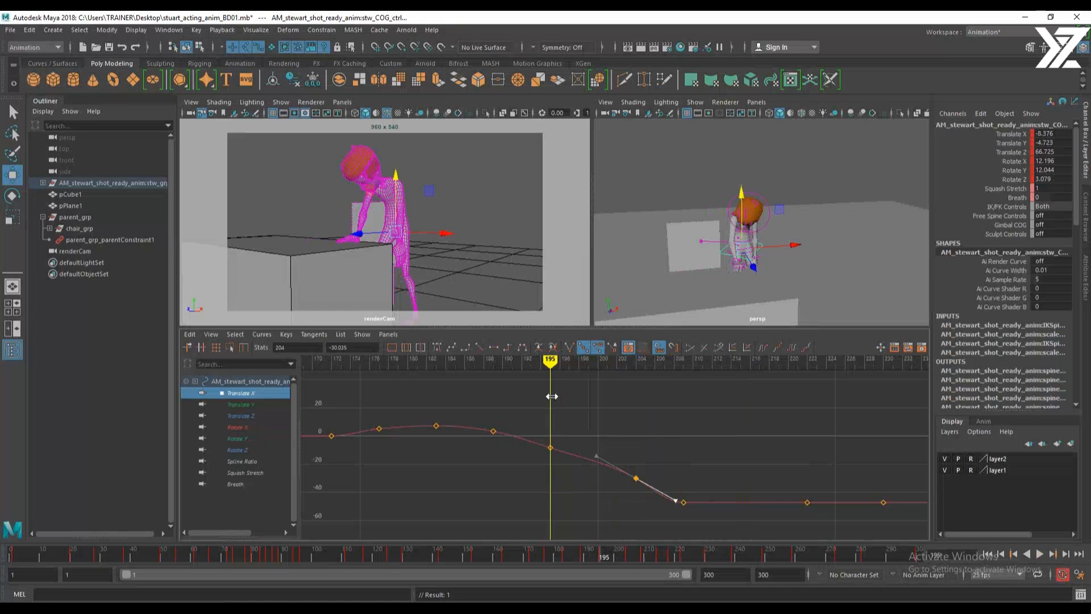
drag(552, 357, 503, 360)
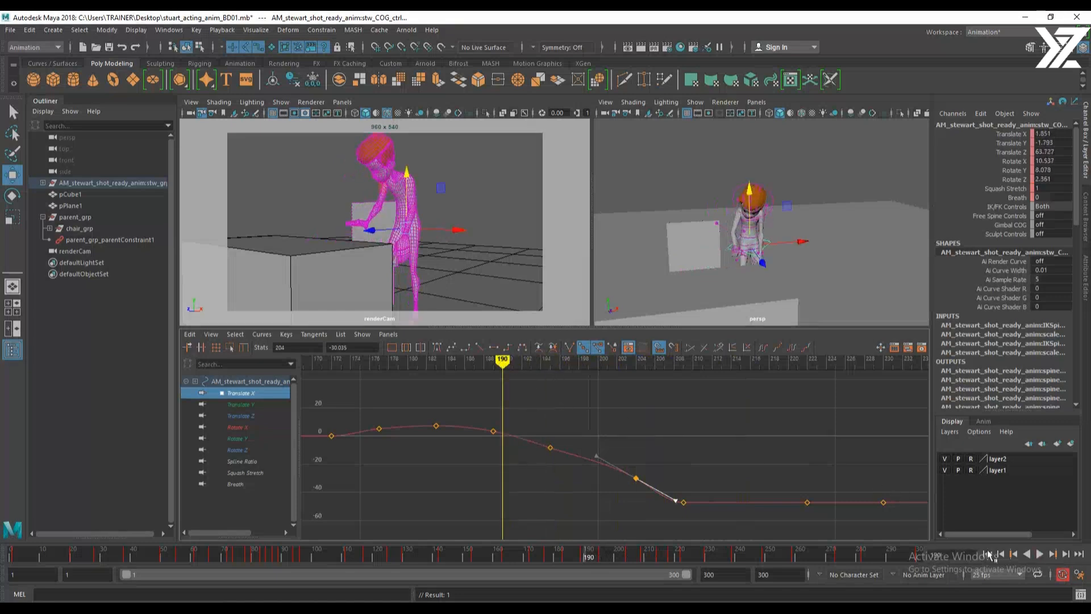
click(1039, 554)
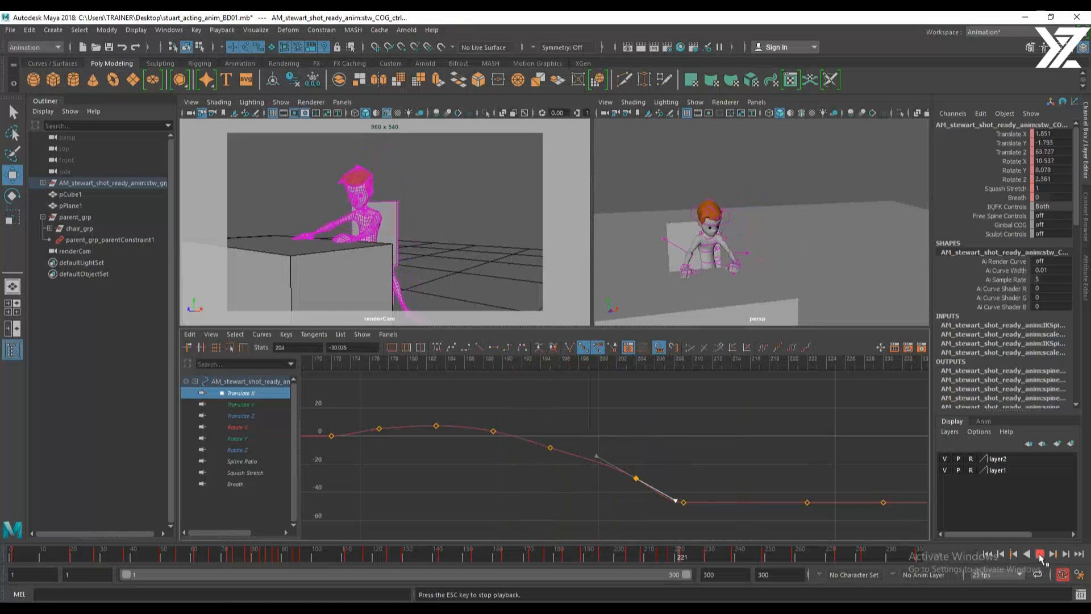
Stop playback and delete the redundant Translate X keys between frames 209 and 300
key(Escape)
alt+middle_drag(816, 459, 427, 450)
mouse_move(802, 461)
alt+right_down()
mouse_move(706, 461)
mouse_move(761, 449)
alt+right_up()
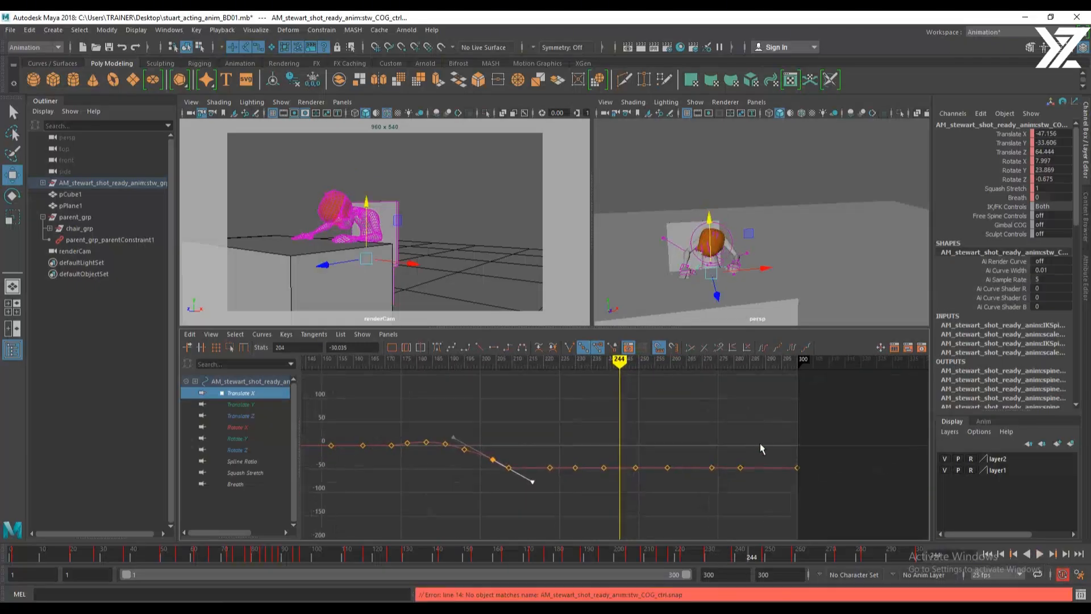
drag(550, 502, 544, 499)
key(Delete)
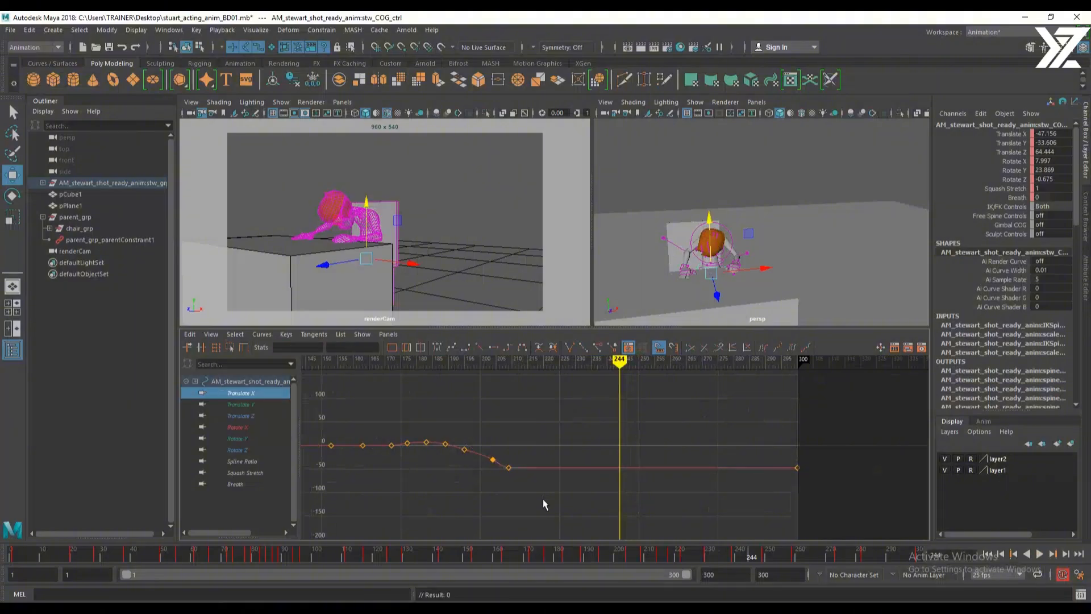
Examine the Translate Z curve over the opening frames up to frame 50, viewing the character from the side in the perspective view
alt+middle_drag(458, 449, 759, 461)
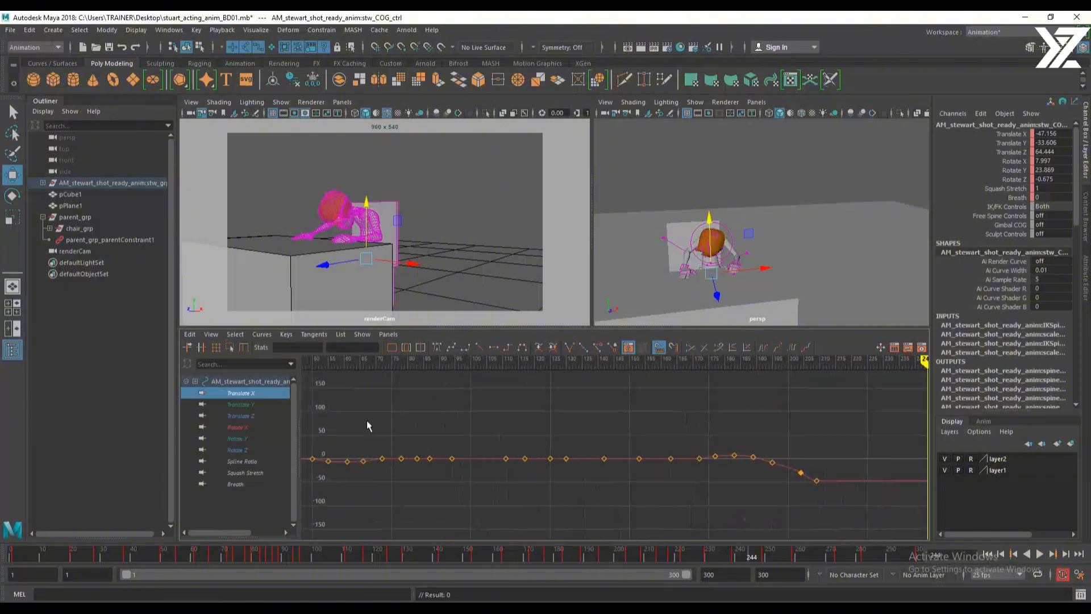
click(267, 417)
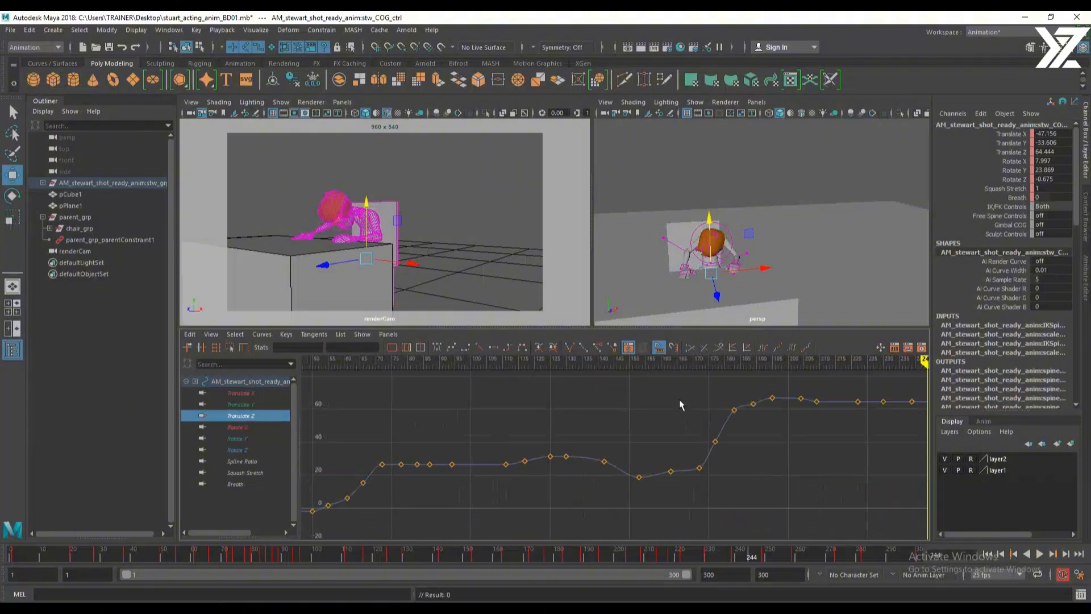
drag(74, 560, 13, 560)
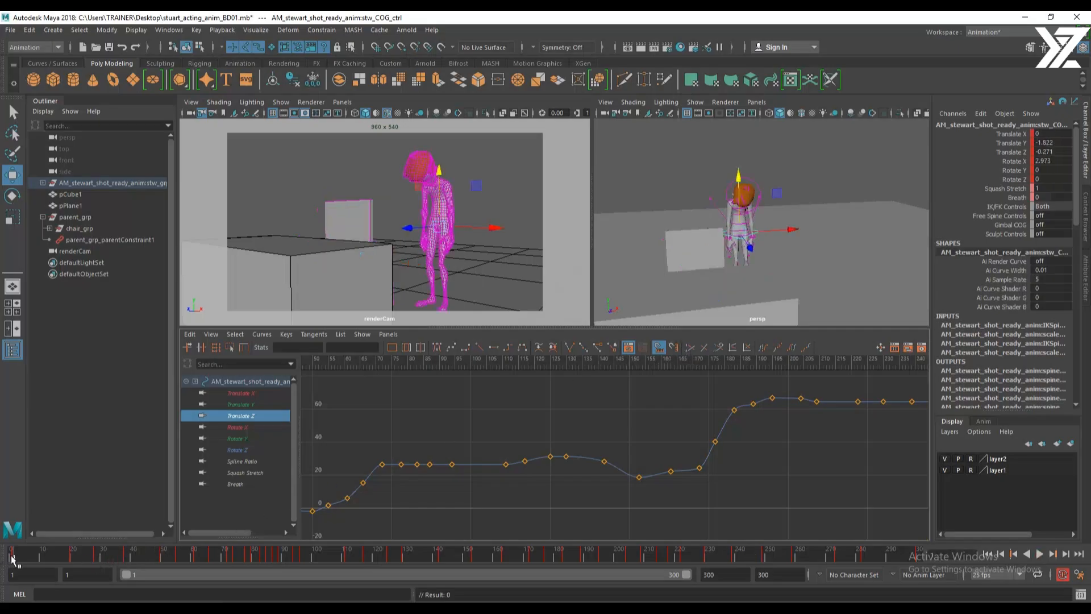
alt+drag(783, 252, 717, 219)
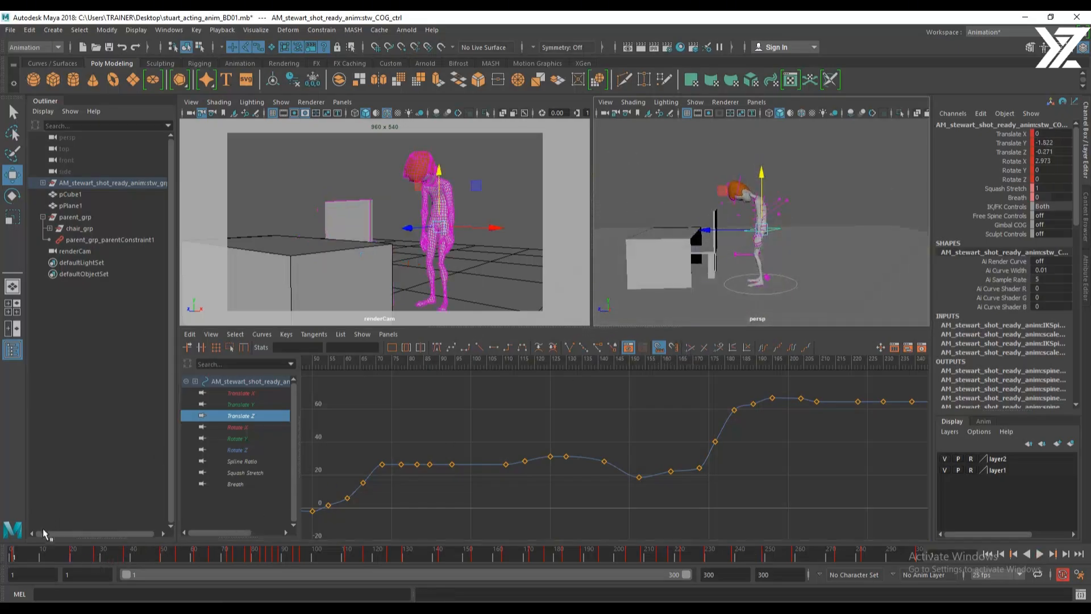
drag(15, 558, 48, 563)
alt+middle_drag(487, 502, 802, 470)
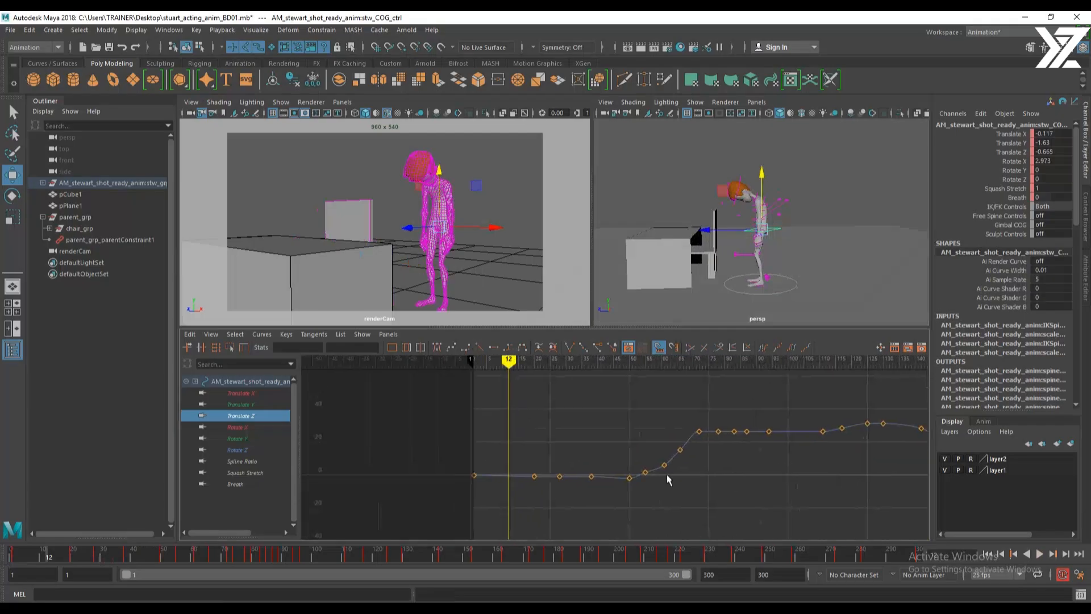
alt+right_drag(471, 481, 648, 461)
alt+middle_drag(714, 474, 683, 475)
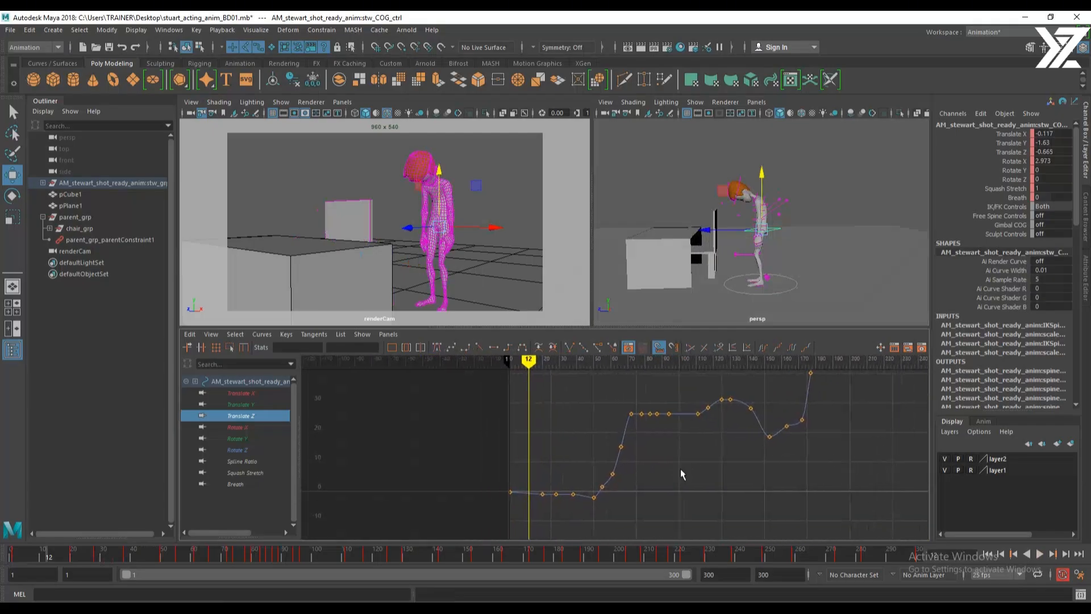
alt+right_drag(506, 471, 512, 472)
scroll(706, 475, down, 1)
mouse_move(704, 475)
alt+middle_down()
mouse_move(681, 483)
mouse_move(700, 485)
alt+middle_up()
mouse_move(496, 362)
mouse_down()
mouse_move(572, 362)
mouse_move(611, 376)
mouse_move(546, 380)
mouse_move(598, 387)
mouse_move(555, 390)
mouse_move(582, 391)
mouse_up()
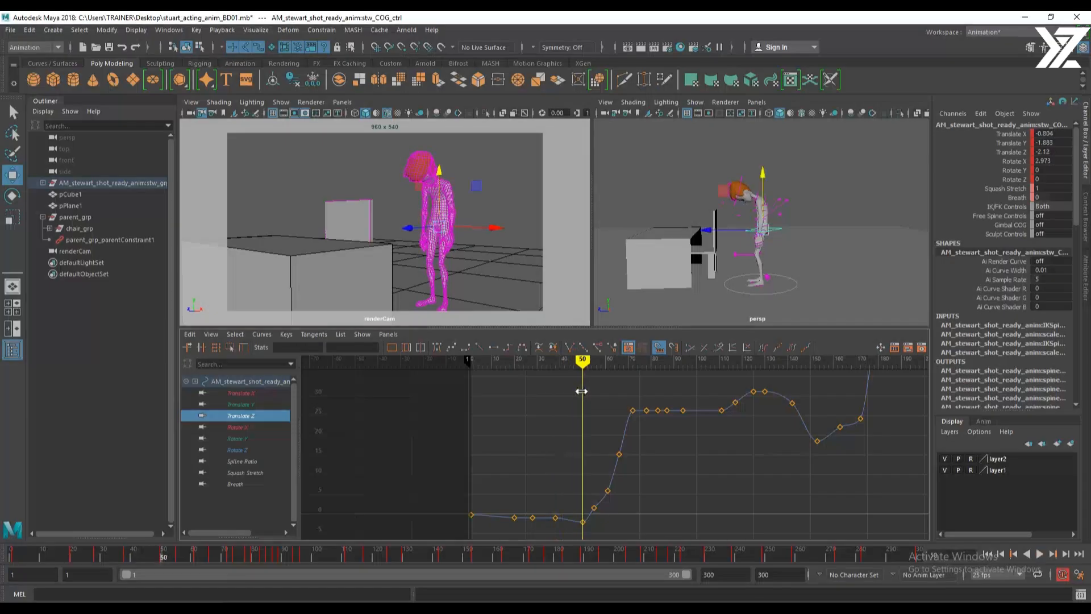
Lower the Translate Z key at frame 55 to about -5.01 so the body shifts back before the step
alt+middle_drag(608, 513, 615, 478)
scroll(508, 488, up, 5)
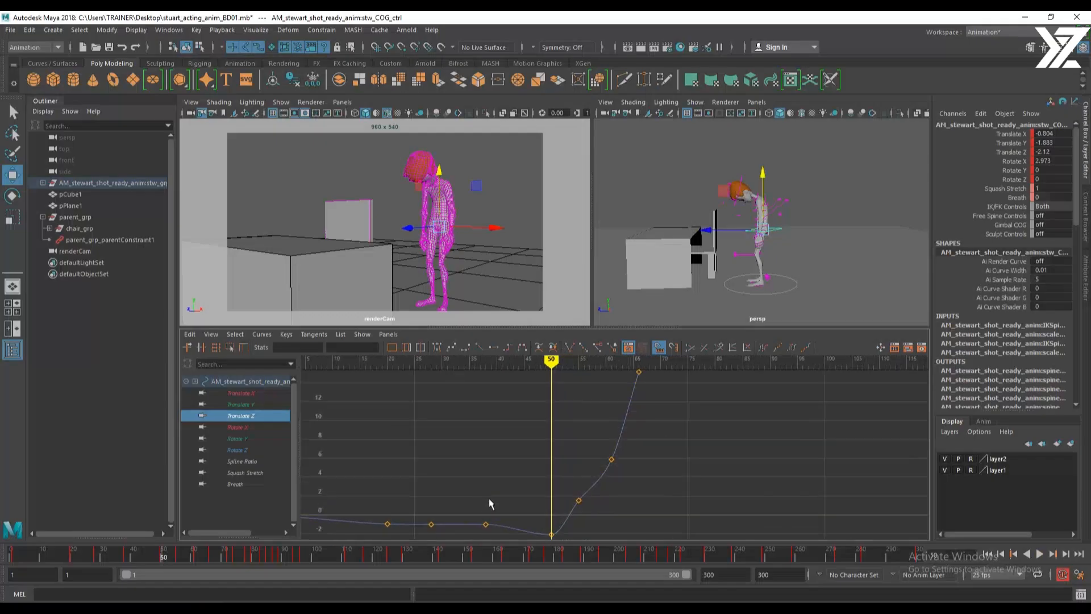
mouse_move(421, 362)
mouse_down()
mouse_move(762, 361)
mouse_move(662, 374)
mouse_move(721, 376)
mouse_up()
drag(710, 455, 733, 468)
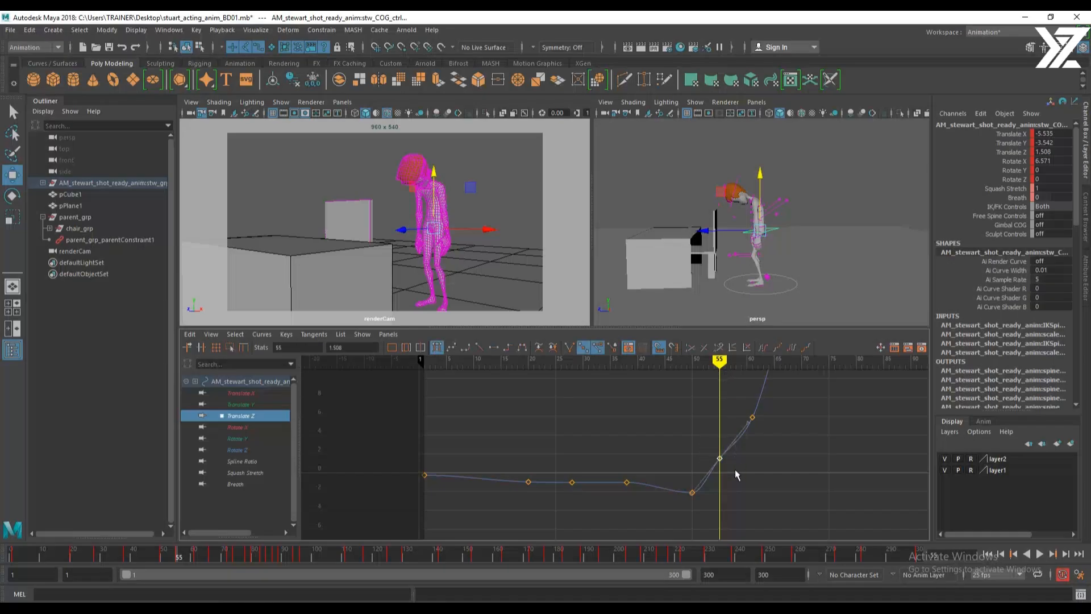
shift+middle_drag(735, 466, 751, 523)
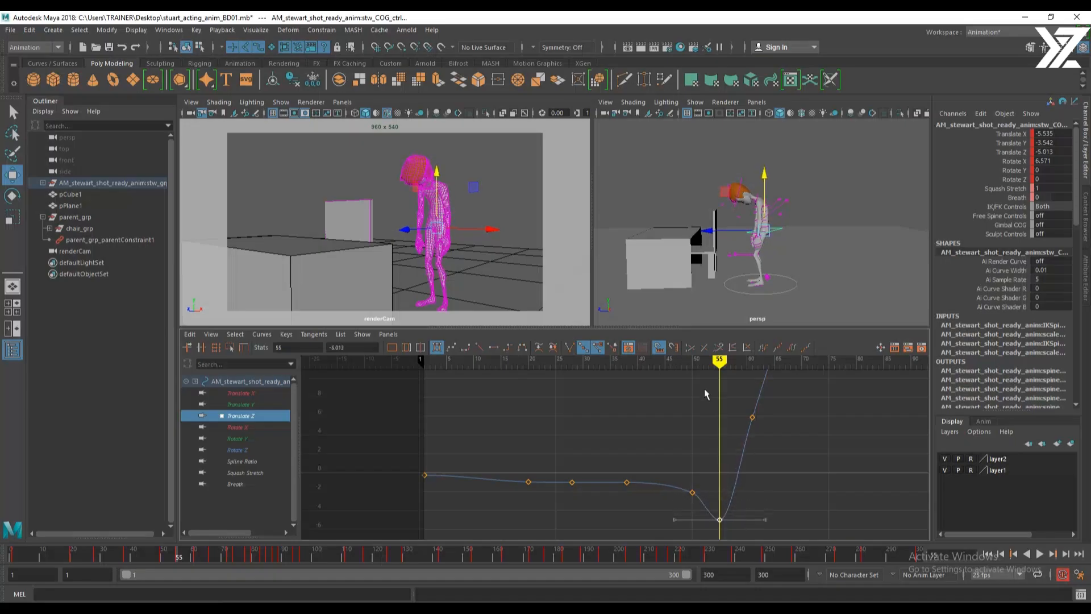
Lower the Translate Z key at frame 61 to about 3.3, raise the frame 66 key to about 21.1, and scrub through the step
drag(719, 378, 752, 428)
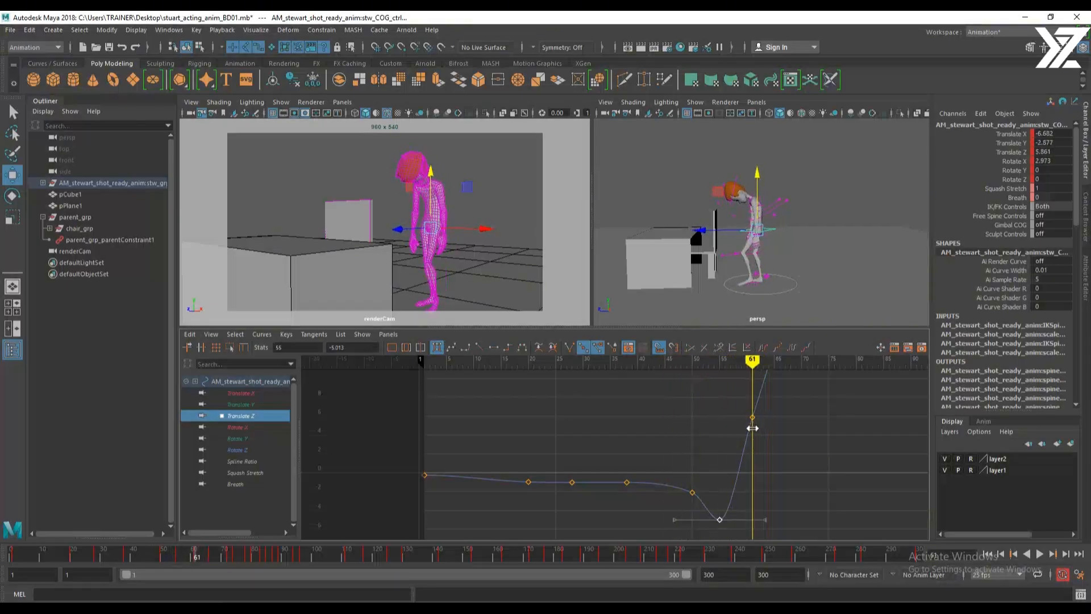
alt+right_drag(796, 429, 762, 414)
alt+middle_drag(710, 409, 686, 470)
alt+shift+right_drag(672, 450, 724, 454)
mouse_move(724, 458)
alt+middle_down()
mouse_move(709, 431)
mouse_move(705, 450)
alt+middle_up()
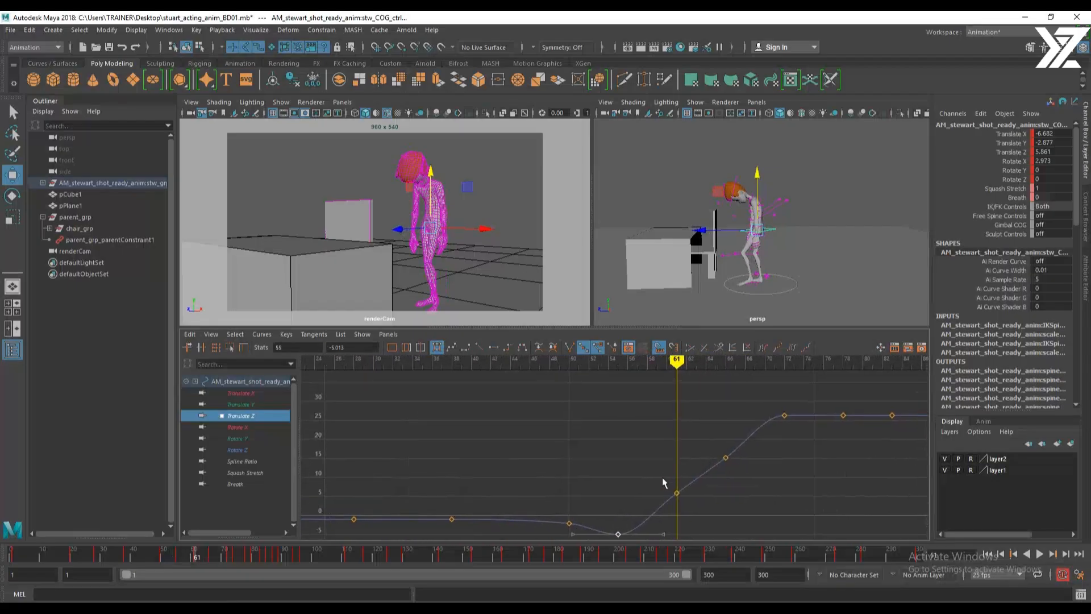
drag(696, 502, 695, 501)
shift+middle_drag(694, 500, 693, 511)
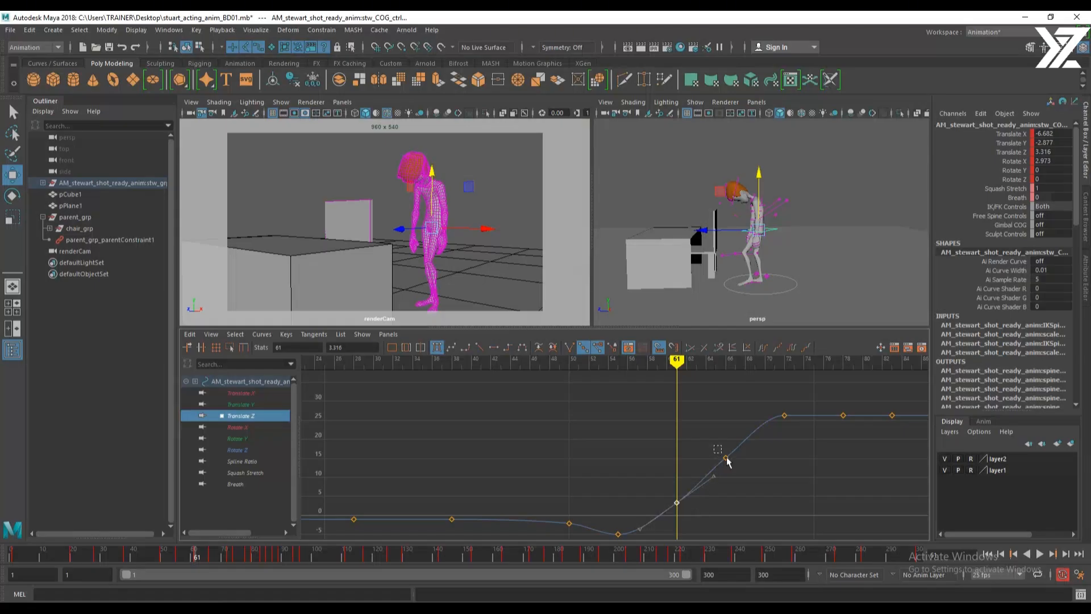
shift+middle_drag(739, 471, 738, 463)
mouse_move(670, 367)
mouse_down()
mouse_move(628, 368)
mouse_move(853, 382)
mouse_move(705, 405)
mouse_move(611, 438)
mouse_move(841, 434)
mouse_move(592, 479)
mouse_move(722, 480)
mouse_move(647, 489)
mouse_move(707, 488)
mouse_move(697, 489)
mouse_up()
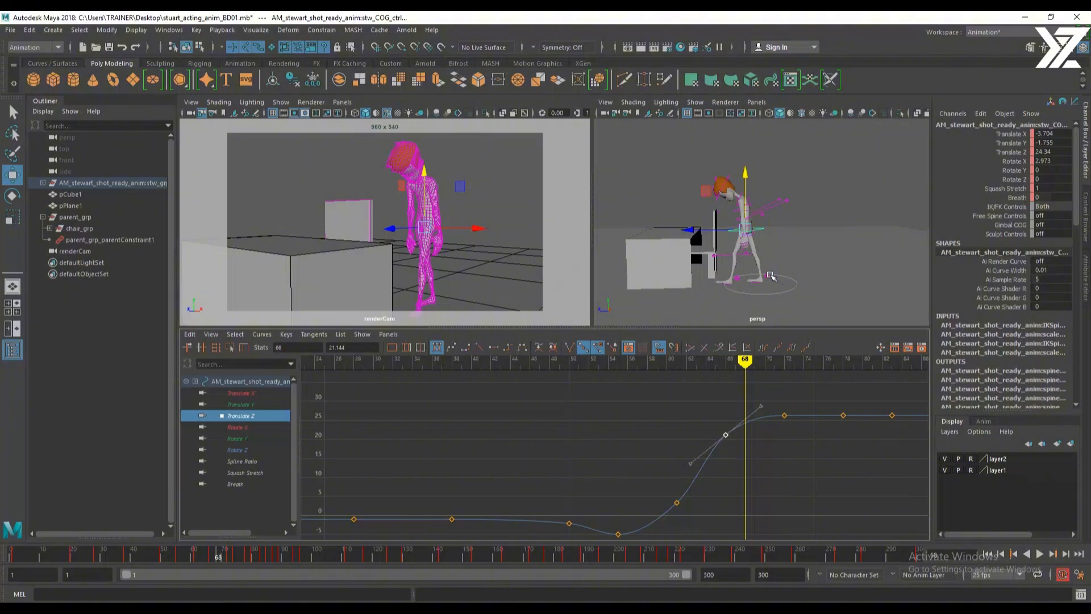
Examine the Translate Y curve's keys closely between frames 50 and 80
click(261, 404)
key(a)
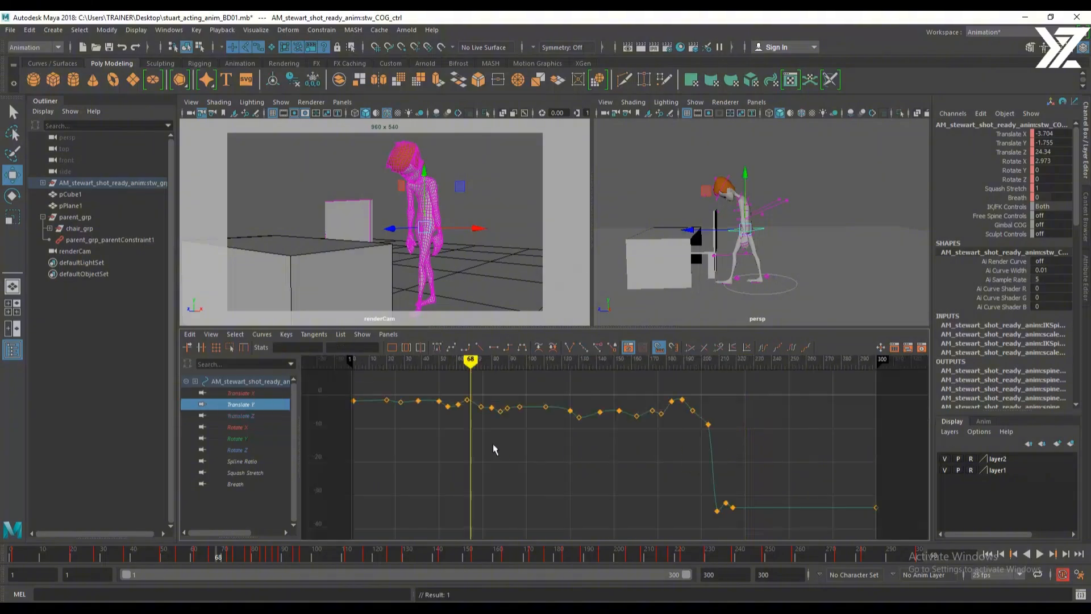
alt+middle_drag(495, 445, 759, 481)
alt+shift+right_drag(658, 457, 718, 461)
alt+middle_drag(853, 449, 435, 482)
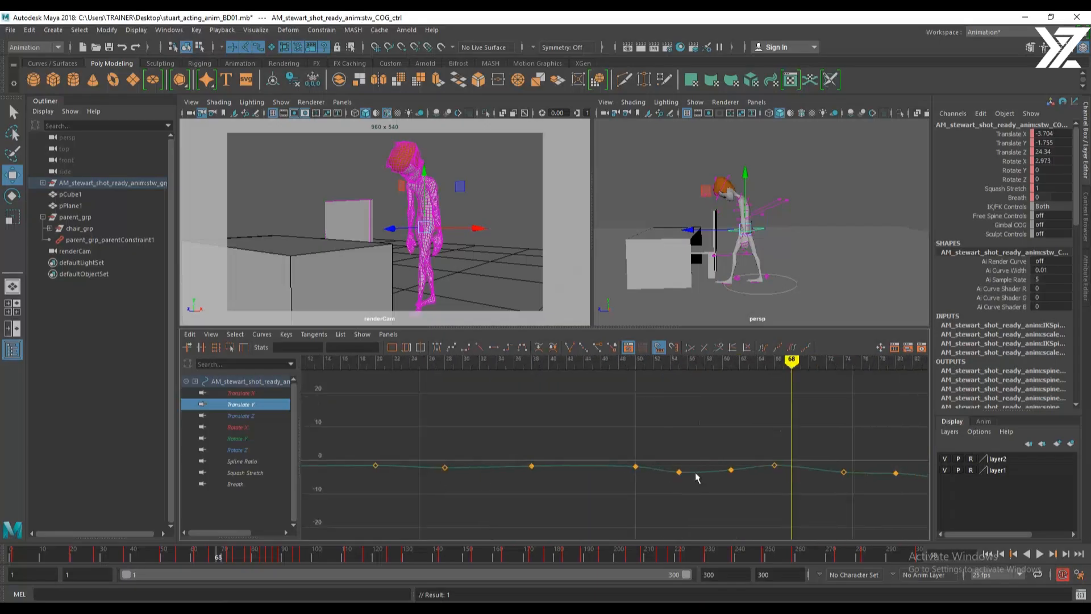
alt+middle_drag(694, 473, 564, 455)
scroll(564, 455, up, 3)
alt+shift+right_drag(696, 475, 736, 385)
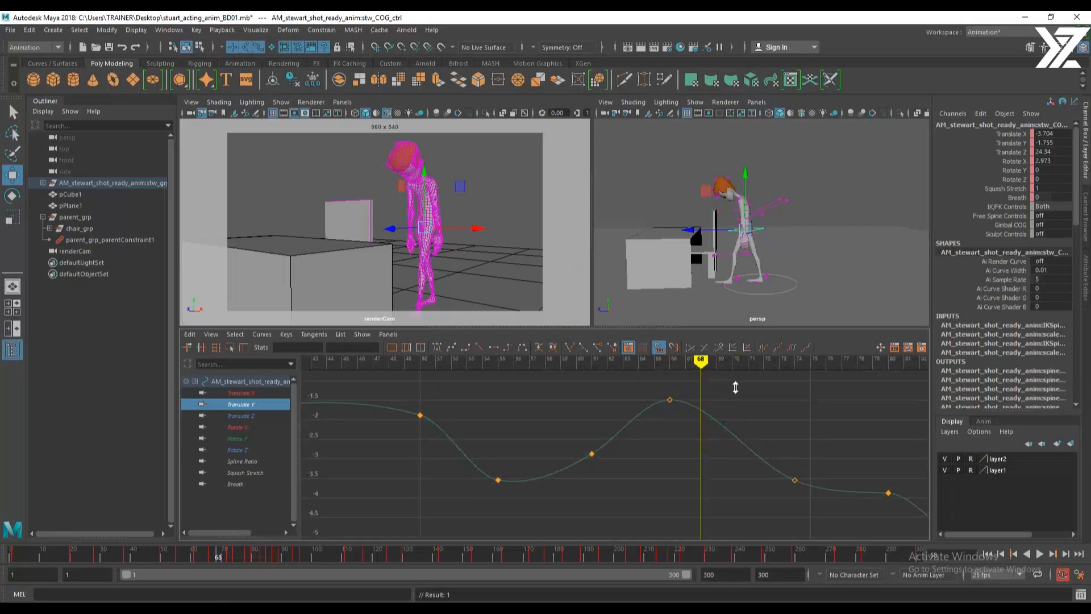
drag(655, 376, 683, 420)
shift+middle_drag(684, 426, 684, 445)
key(ctrl+z)
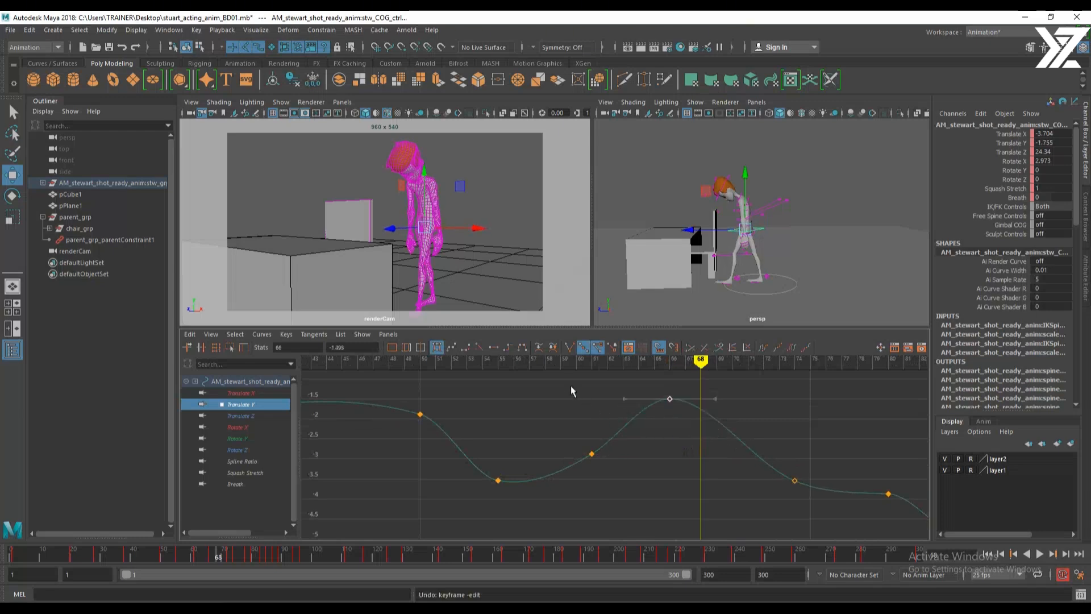
Lower the Translate Y keys at frames 61 and 66 together to about -4.6 and -3.2
drag(569, 393, 717, 469)
shift+middle_drag(680, 457, 685, 524)
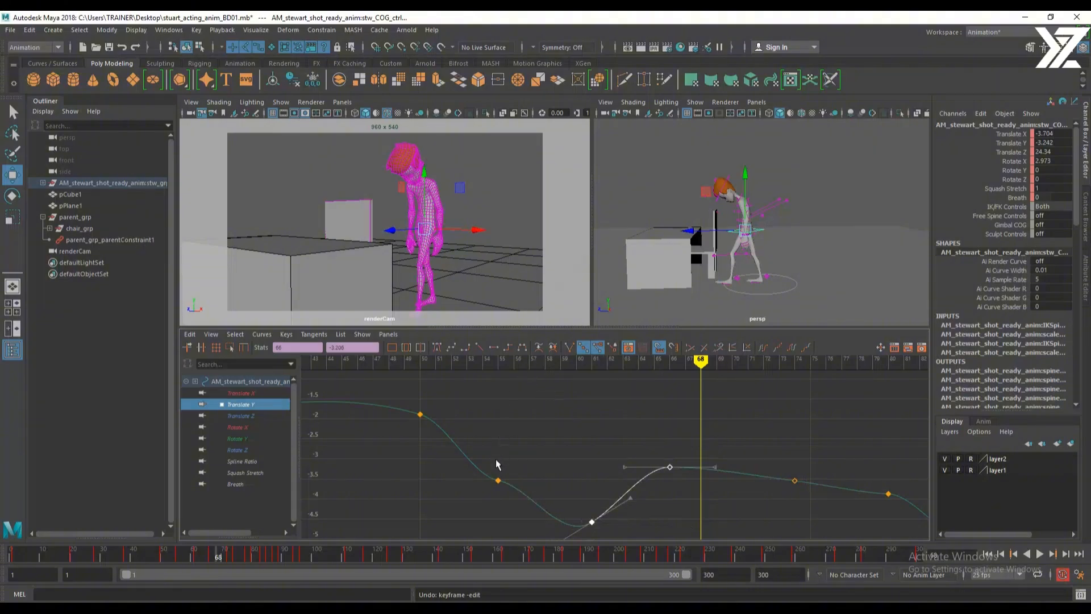
Raise the Translate Y key at frame 55 to about -1.77, flatten the frame 50 tangent, and play the section
mouse_move(501, 367)
mouse_down()
mouse_move(421, 375)
mouse_move(561, 391)
mouse_move(348, 397)
mouse_move(500, 402)
mouse_up()
drag(477, 451, 519, 510)
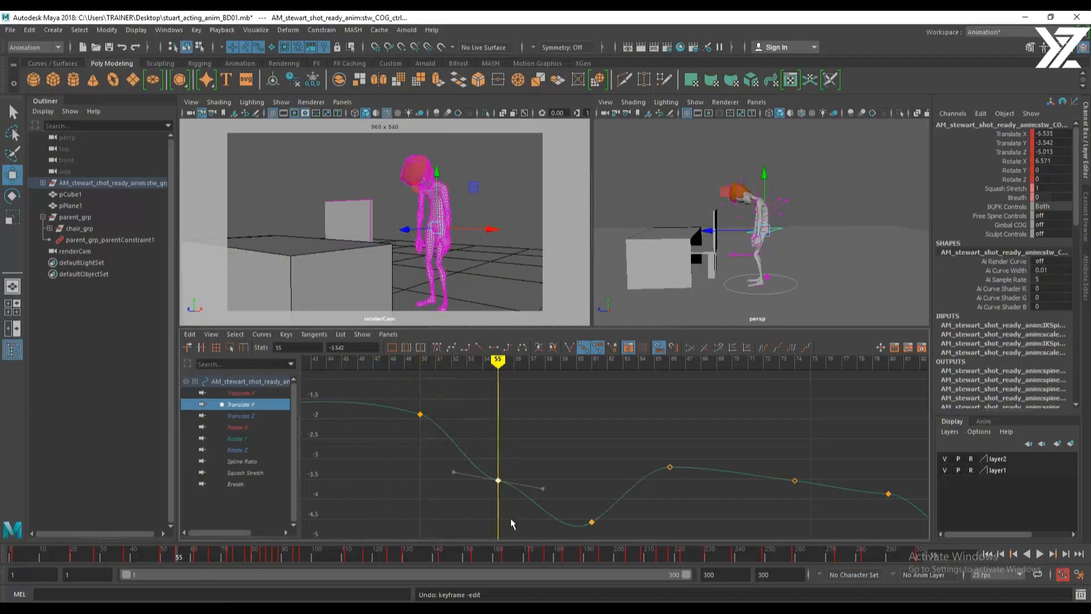
mouse_move(510, 516)
shift+middle_down()
mouse_move(526, 401)
mouse_move(530, 443)
shift+middle_up()
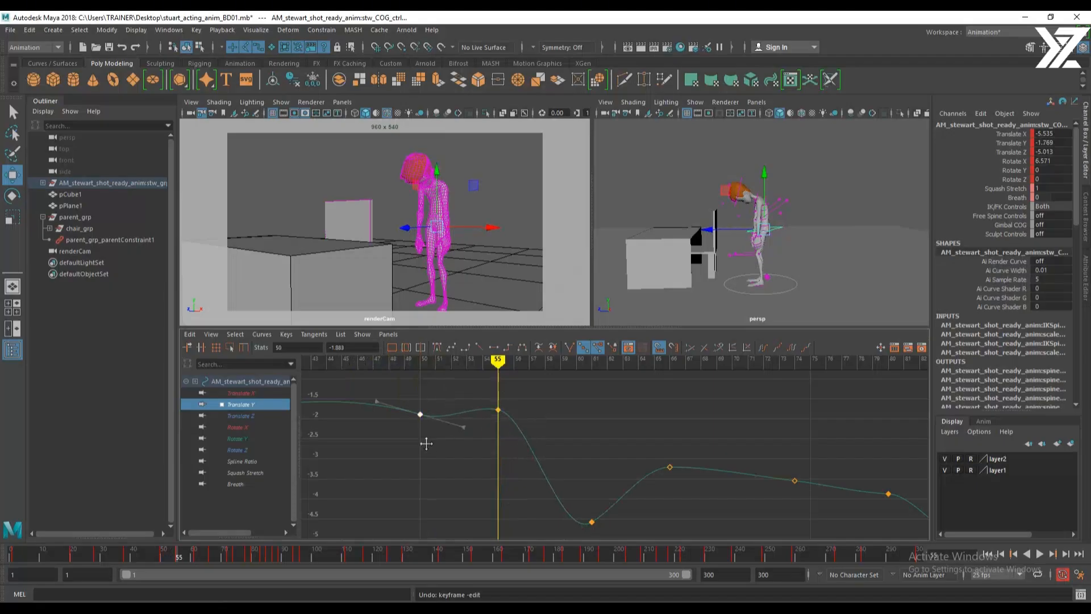
alt+middle_drag(426, 443, 478, 460)
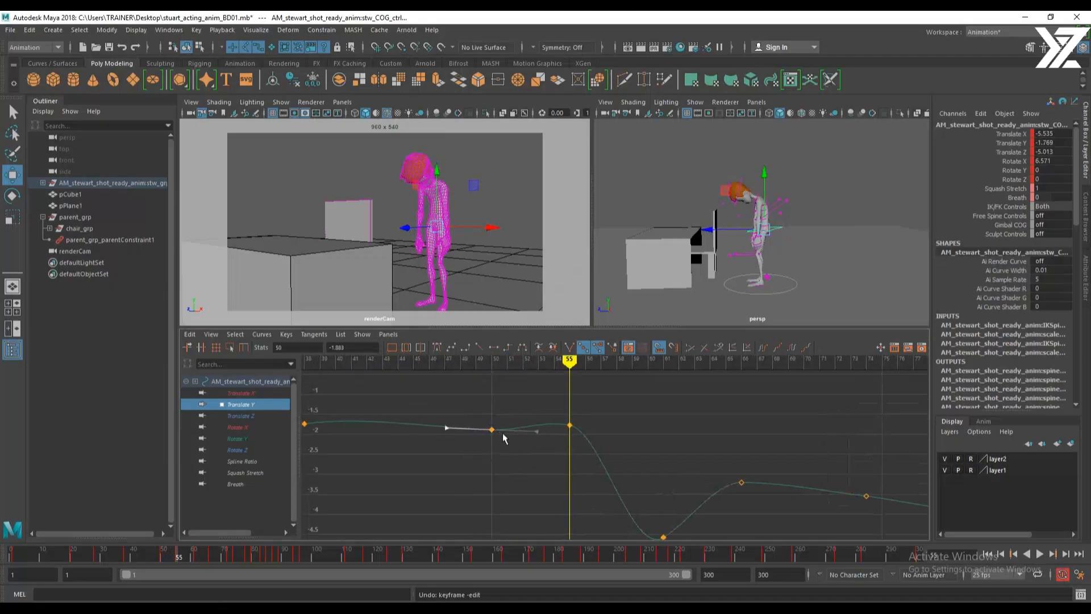
key(alt+v)
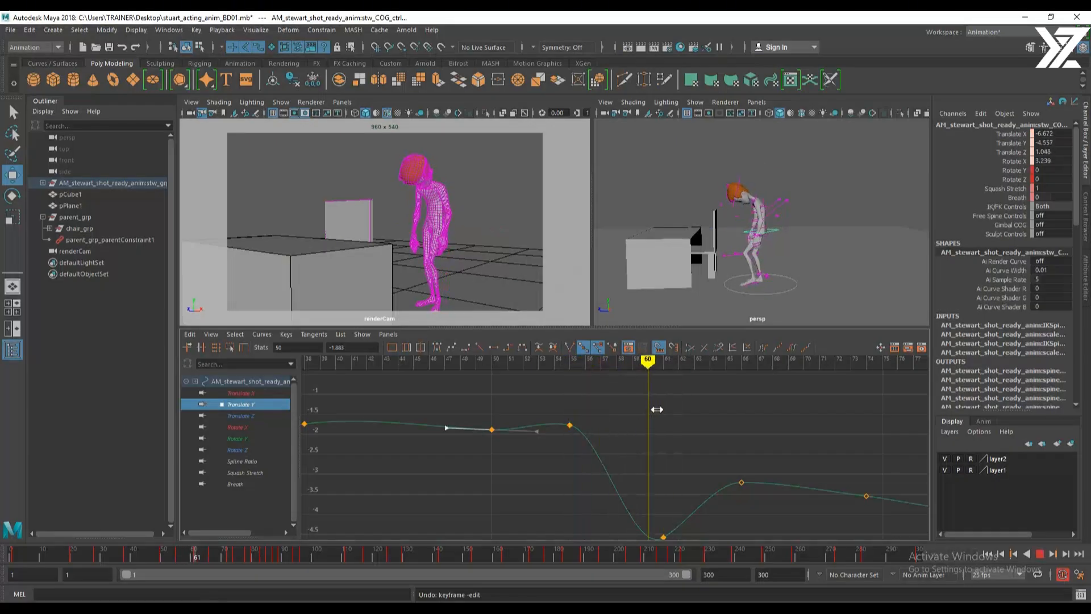
Raise the Translate Y key at frame 61 to about -3.83 and tilt its tangent to slope gently downward
drag(657, 409, 661, 409)
alt+middle_drag(662, 459, 657, 423)
drag(624, 468, 687, 516)
shift+middle_drag(687, 517, 690, 492)
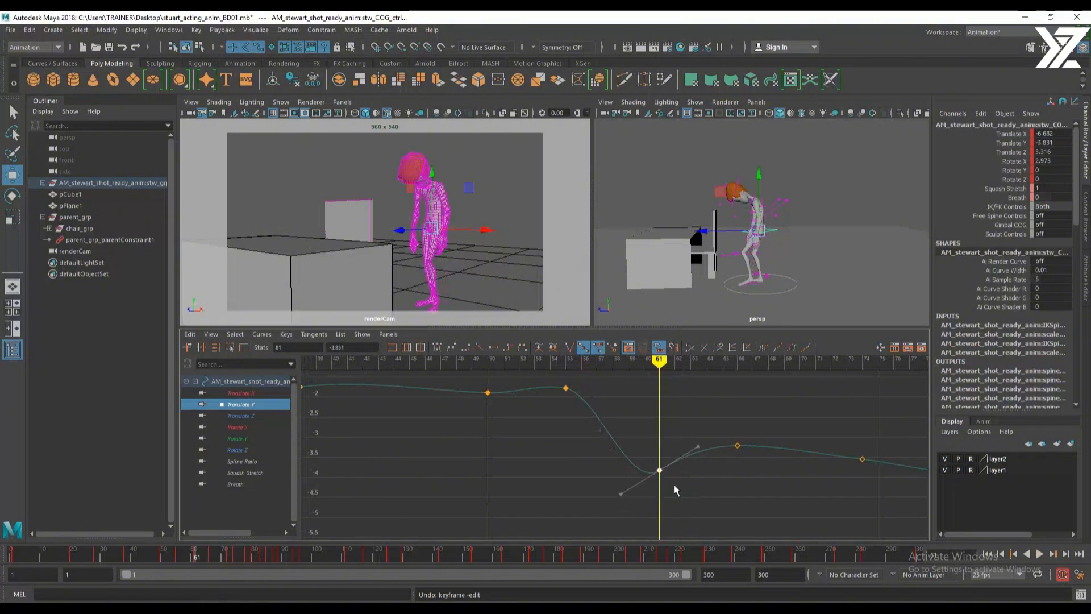
drag(613, 486, 634, 504)
middle_drag(633, 504, 630, 474)
Lower the Translate Y key at frame 74 to about -3.88 and play back the motion that follows
drag(659, 432, 862, 442)
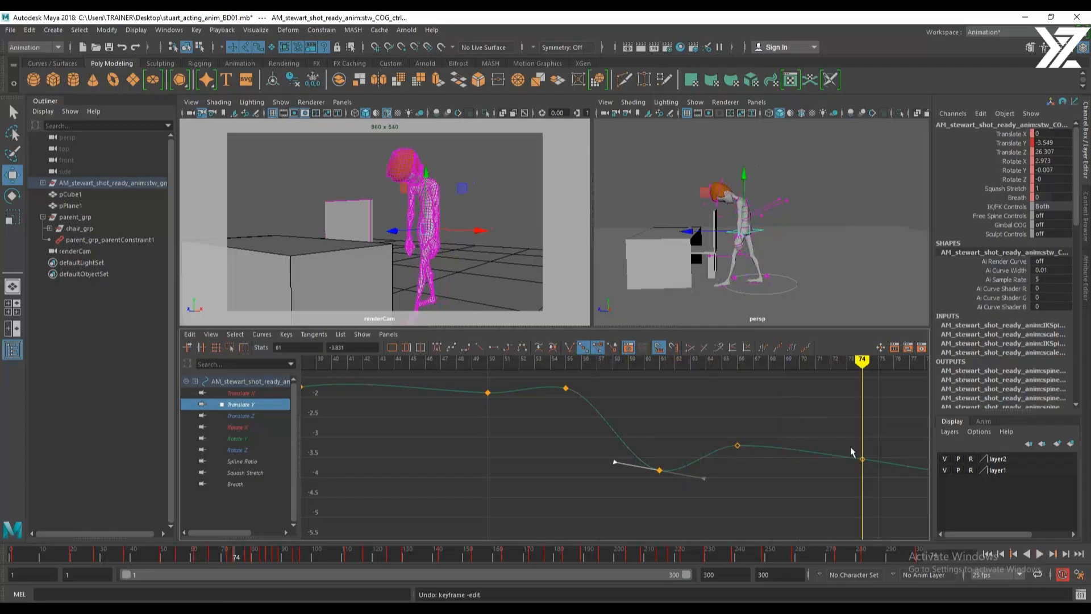
alt+middle_drag(851, 449, 763, 477)
click(752, 446)
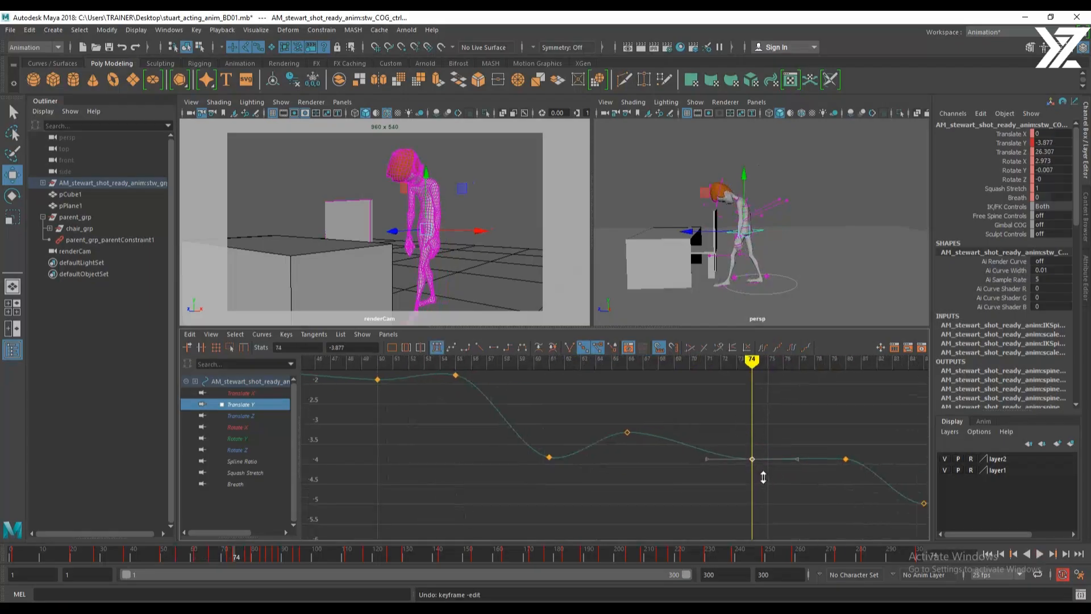
mouse_move(762, 471)
mouse_down()
mouse_move(638, 377)
mouse_move(639, 364)
mouse_move(779, 377)
mouse_move(853, 419)
mouse_move(927, 429)
mouse_move(844, 440)
mouse_up()
key(Escape)
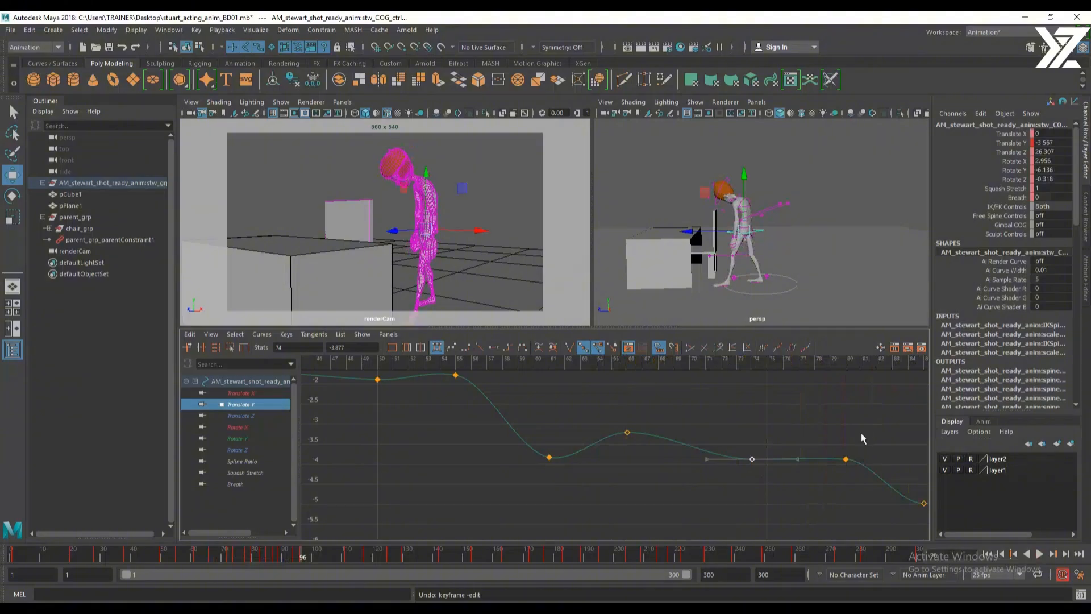
Examine the Translate Z curve between frames 96 and 130, scrubbing through the lean onto the chair
click(267, 415)
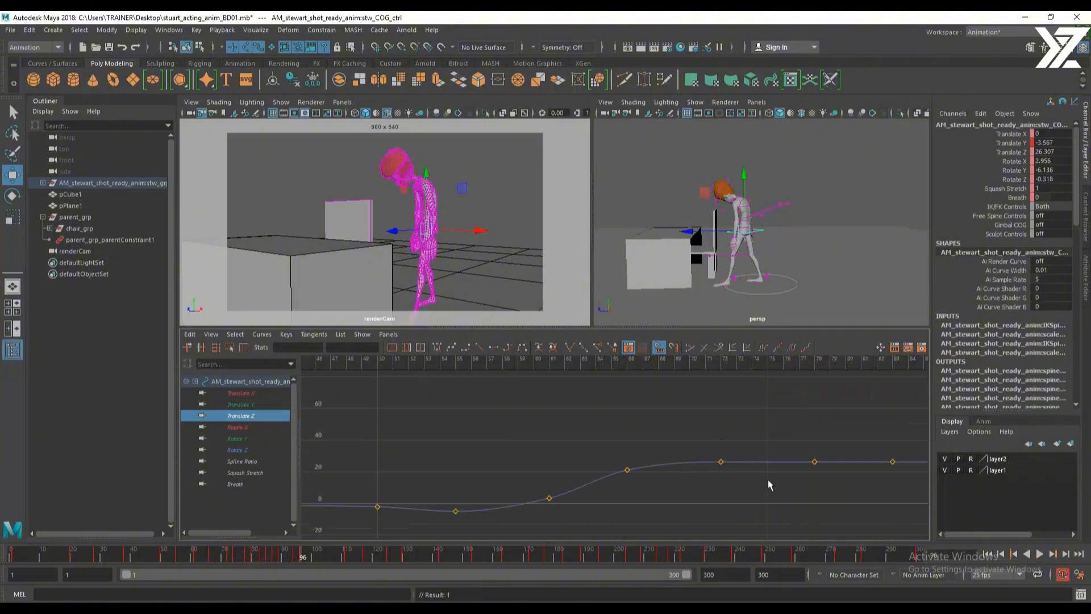
key(f)
mouse_move(784, 480)
alt+middle_down()
mouse_move(631, 474)
mouse_move(681, 476)
alt+middle_up()
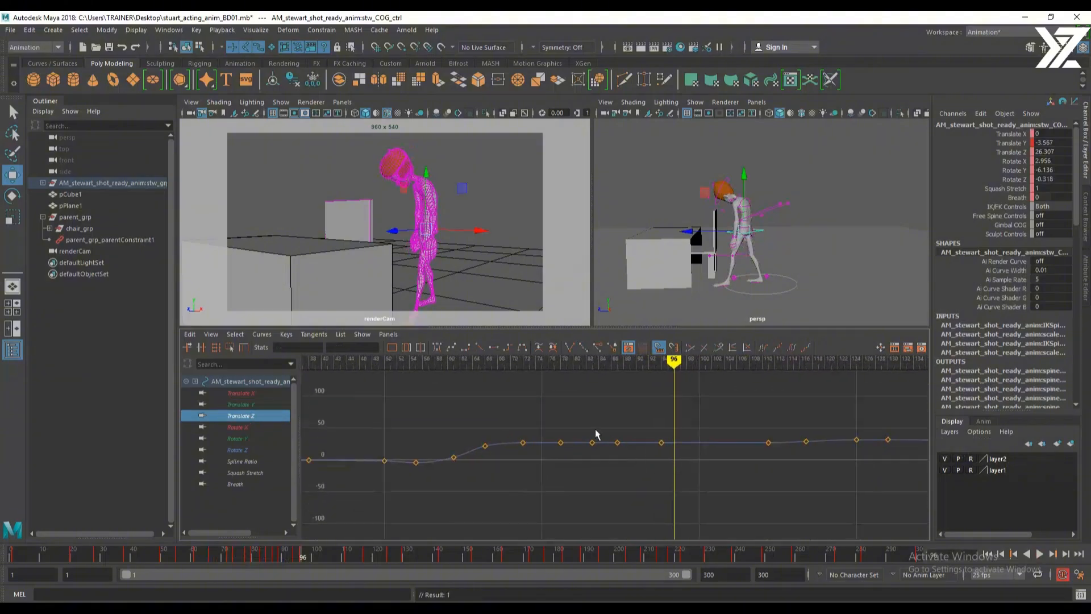
mouse_move(673, 360)
mouse_down()
mouse_move(499, 376)
mouse_move(837, 398)
mouse_move(880, 403)
mouse_move(774, 413)
mouse_move(885, 418)
mouse_up()
alt+middle_drag(809, 465, 533, 466)
alt+shift+right_drag(611, 485, 641, 396)
alt+middle_drag(627, 422, 668, 520)
alt+shift+right_drag(668, 520, 682, 487)
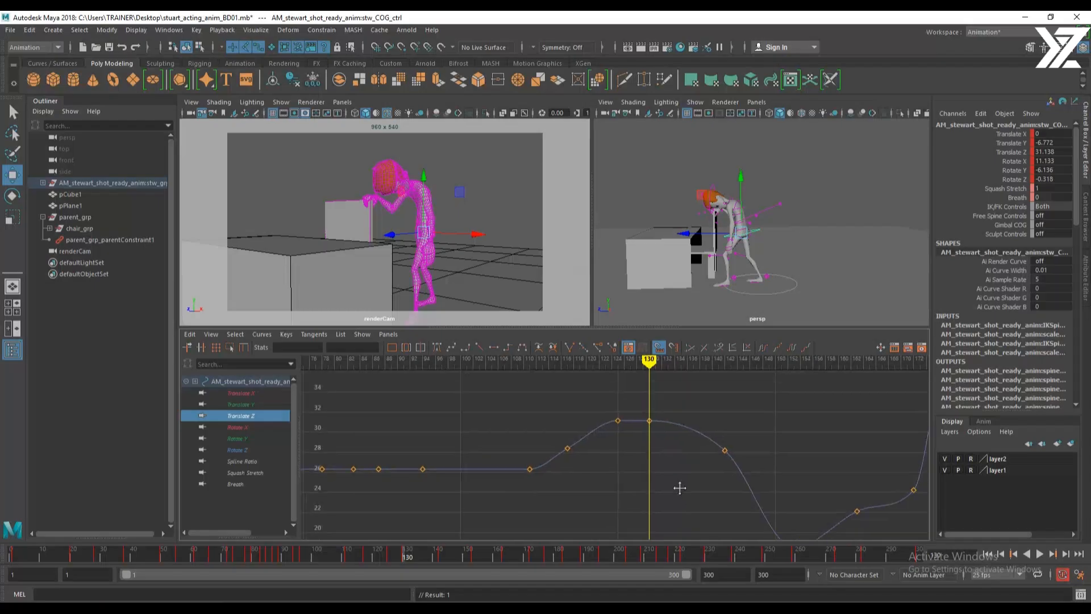
alt+middle_drag(682, 487, 722, 484)
drag(593, 367, 659, 377)
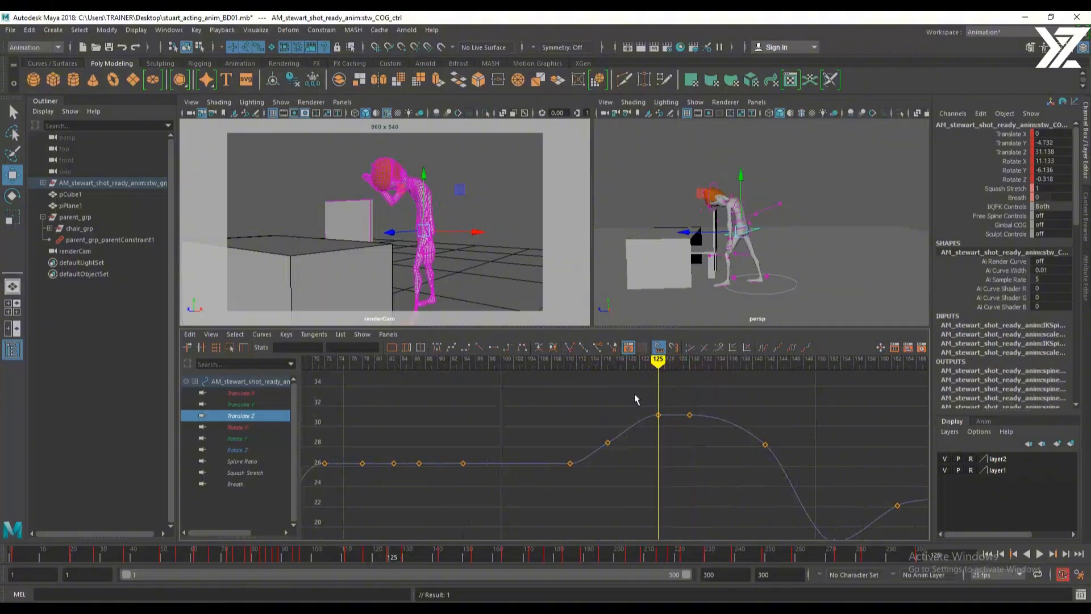
Lower the Translate Z keys at frames 125 and 130 to about 28.64 and delete the key near frame 117
drag(722, 434, 720, 432)
shift+middle_drag(678, 423, 675, 451)
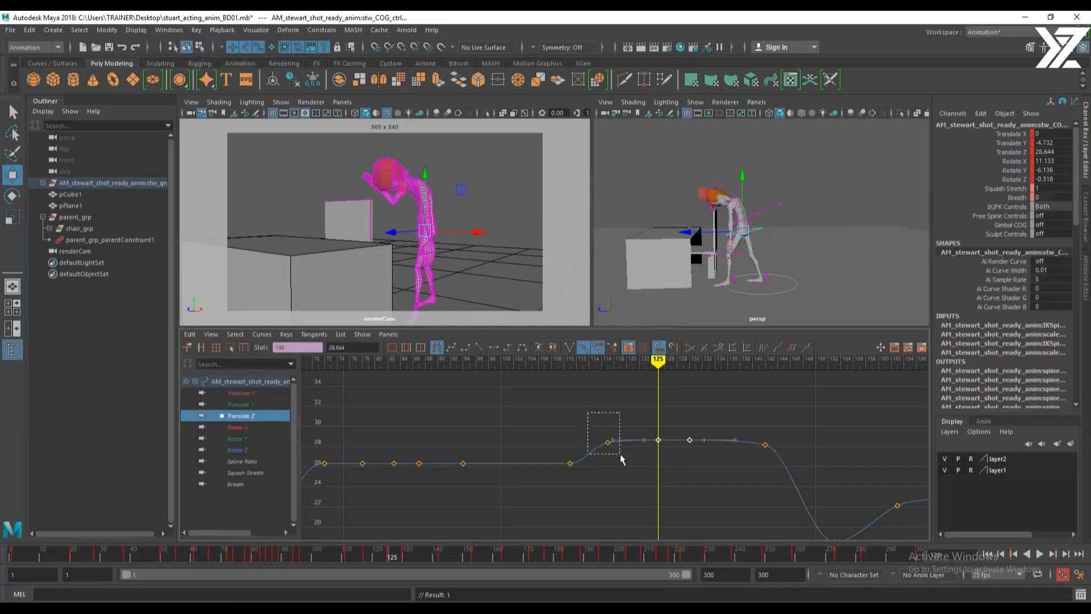
drag(620, 456, 621, 456)
key(Delete)
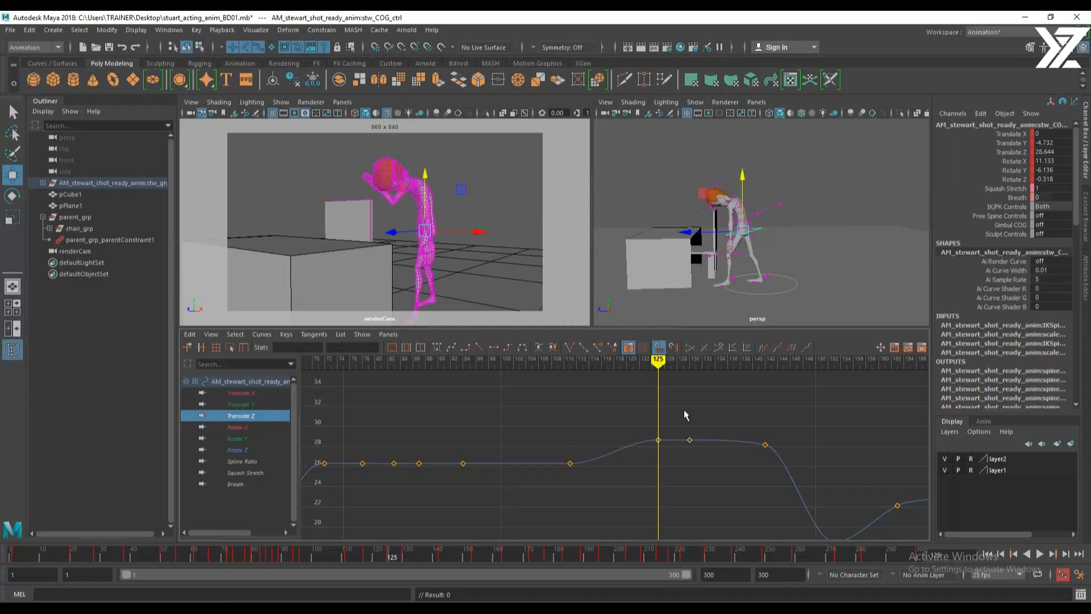
Delete the Translate Z key at frame 130 and scrub ahead to frame 142
drag(712, 447, 714, 450)
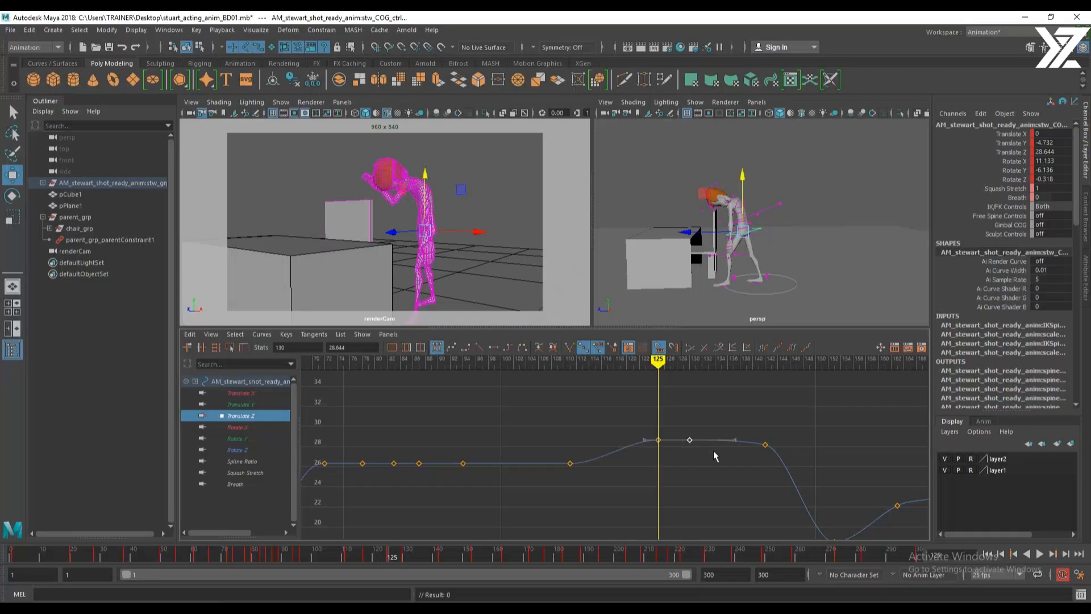
click(714, 450)
drag(663, 381, 764, 399)
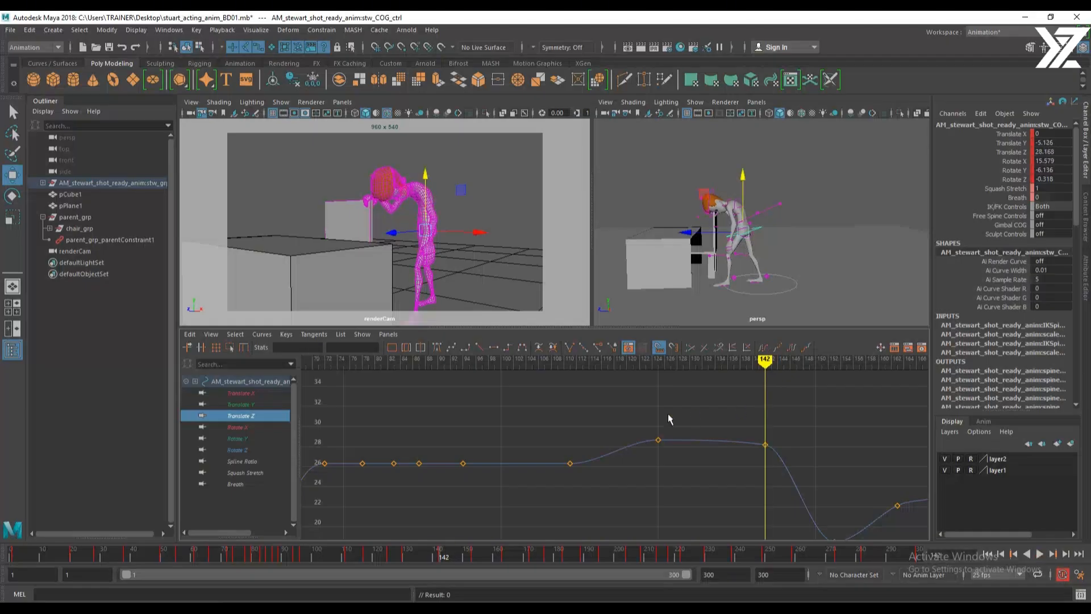
Lower the Translate Z keys at frames 125 and 142, bringing the latter to about 27.04 with a downward-sloping tangent
drag(691, 436, 784, 463)
middle_drag(713, 479, 714, 467)
drag(715, 442, 788, 463)
shift+middle_drag(715, 459, 714, 470)
drag(691, 392, 834, 426)
alt+middle_drag(733, 451, 538, 431)
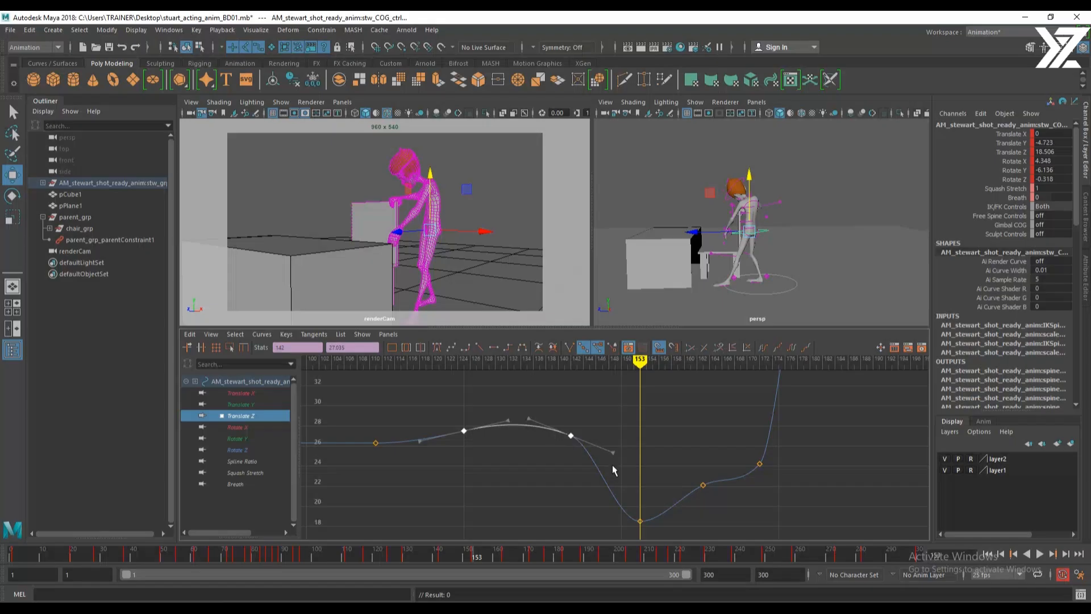
Insert a Translate Z key at frame 147 and raise it to about 29.19
mouse_move(640, 362)
mouse_down()
mouse_move(564, 364)
mouse_move(597, 375)
mouse_move(546, 385)
mouse_move(602, 390)
mouse_up()
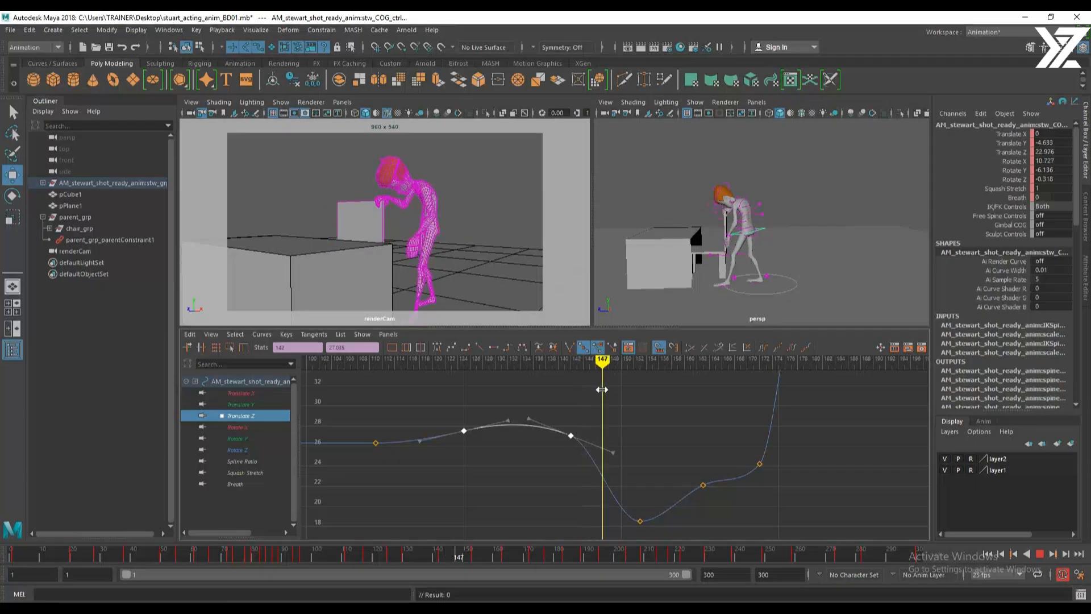
right_click(665, 392)
click(673, 394)
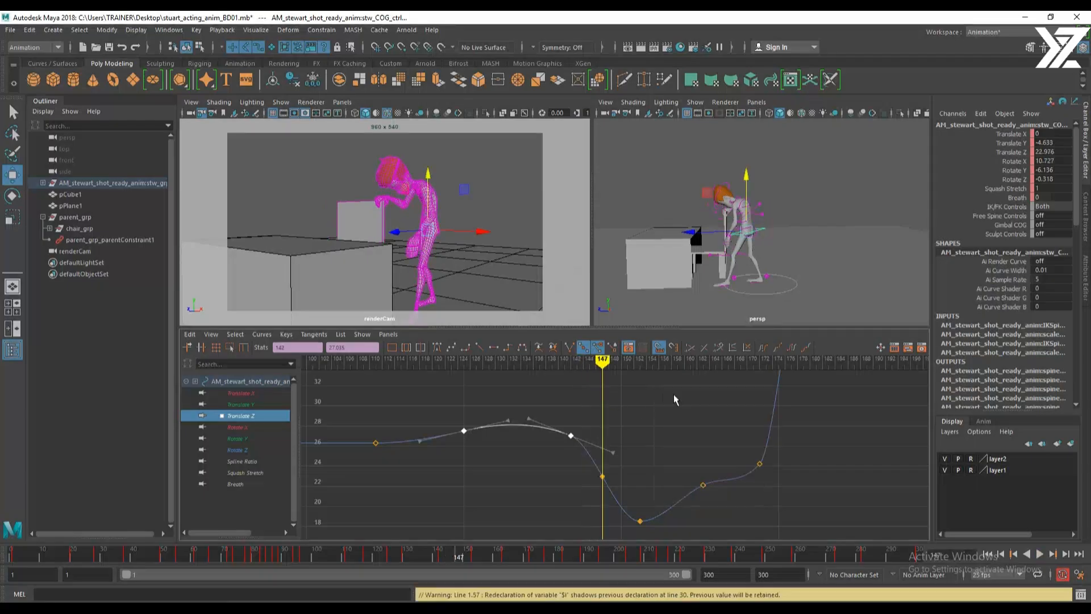
click(602, 477)
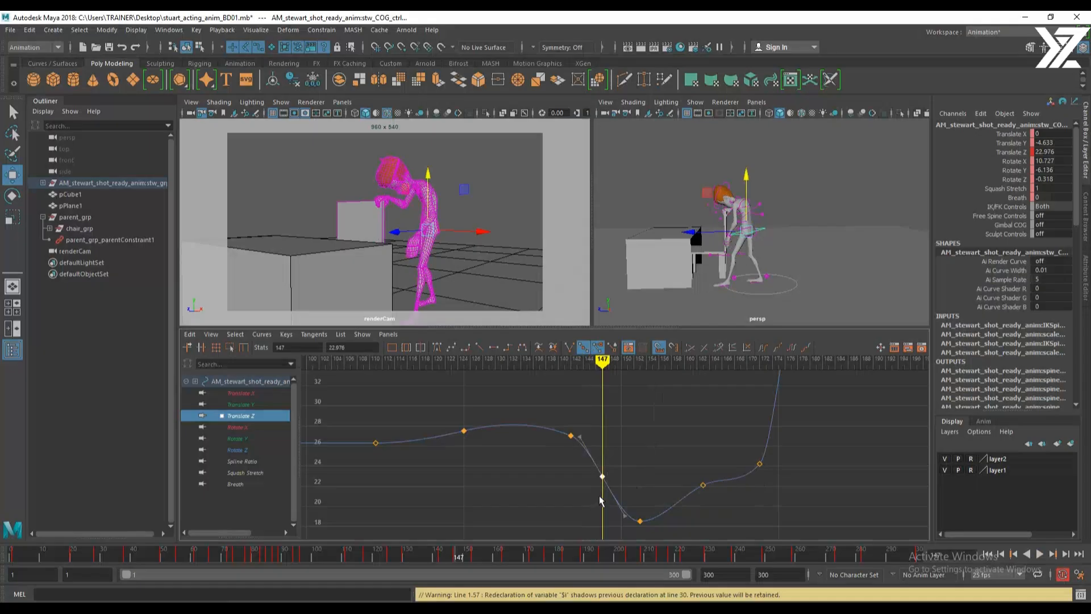
middle_drag(604, 508, 617, 439)
scroll(618, 444, down, 3)
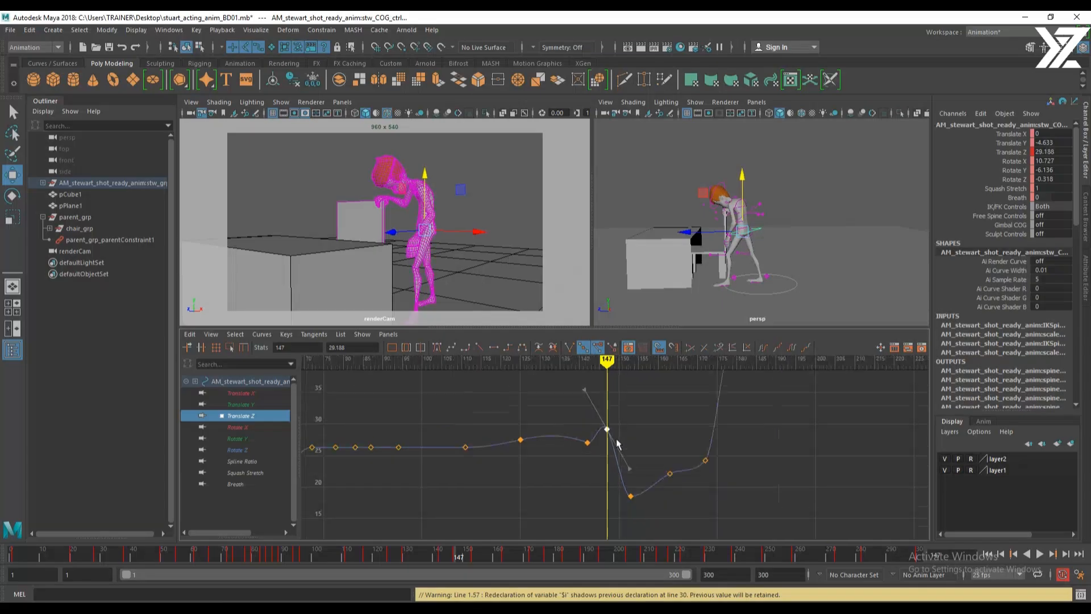
Tilt the tangent at frame 147 to a gentle upward slope and raise the Translate Z key to about 31.09
drag(607, 408, 607, 410)
middle_drag(562, 421, 565, 453)
drag(605, 364, 605, 399)
drag(597, 456, 598, 457)
shift+middle_drag(610, 456, 610, 444)
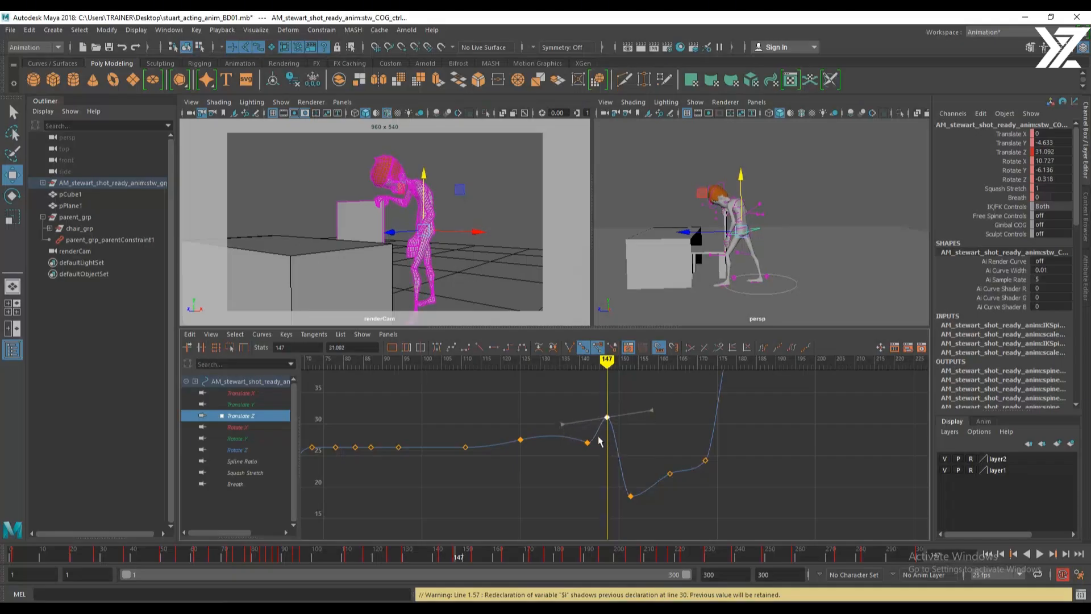
Scrub around frame 144 and level the Translate Z tangent at frame 142 to reduce the hump before it
mouse_move(607, 359)
mouse_down()
mouse_move(582, 366)
mouse_move(641, 388)
mouse_move(570, 398)
mouse_move(631, 426)
mouse_move(549, 438)
mouse_move(623, 453)
mouse_move(561, 457)
mouse_move(597, 467)
mouse_up()
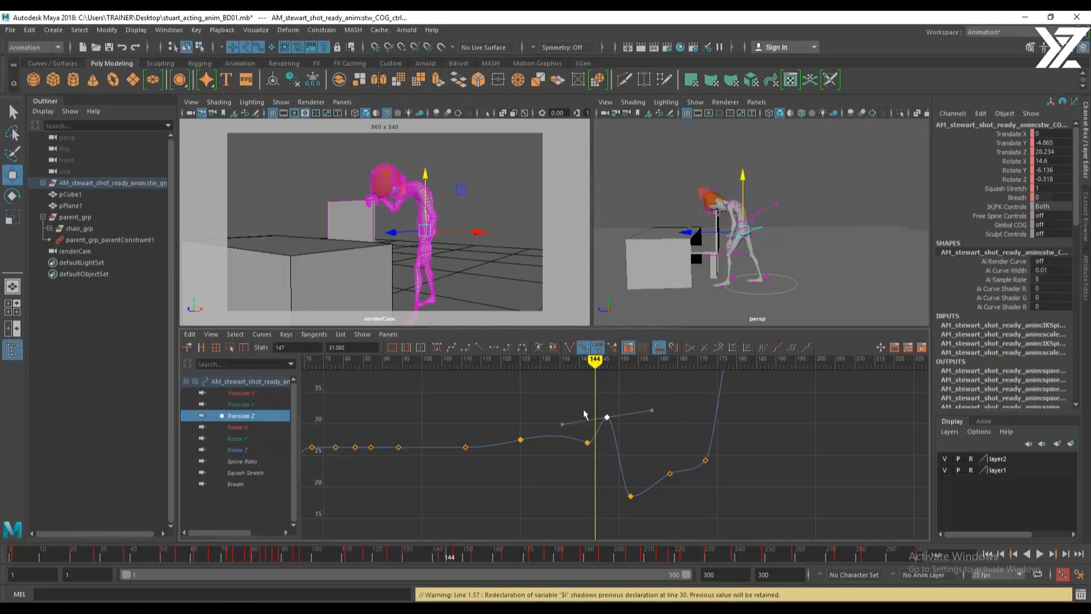
click(578, 463)
drag(613, 464, 612, 462)
middle_drag(571, 459, 576, 473)
click(643, 409)
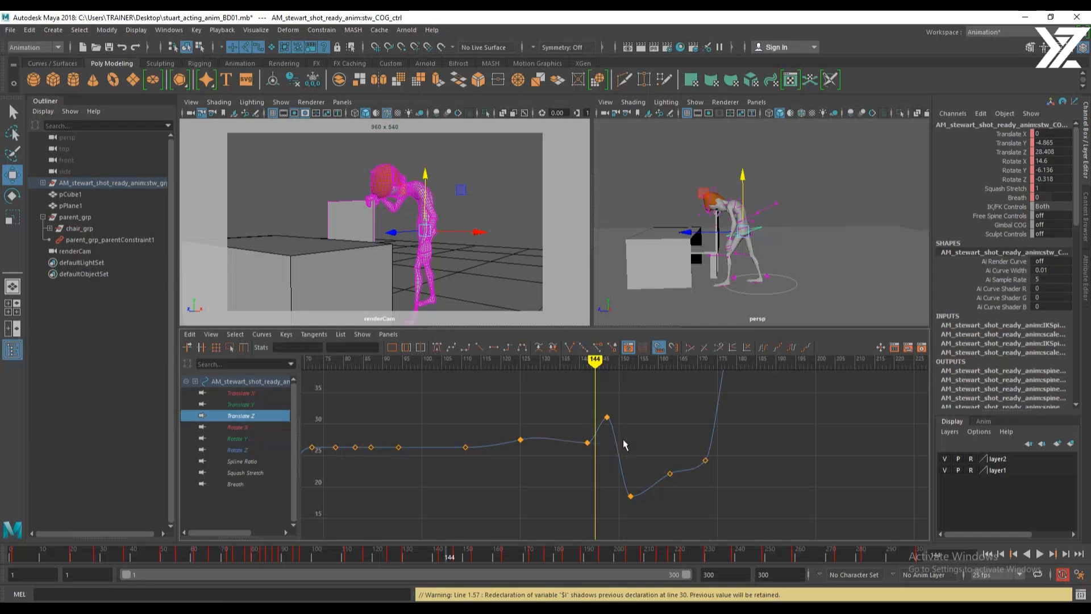
Move the lowest Translate Z key from frame 153 to frame 156 and scrub through the motion up to frame 172
alt+shift+right_drag(570, 448, 596, 450)
mouse_move(564, 365)
mouse_down()
mouse_move(546, 367)
mouse_move(756, 405)
mouse_move(564, 417)
mouse_move(655, 418)
mouse_move(662, 514)
mouse_up()
click(644, 484)
shift+middle_drag(662, 513, 684, 516)
mouse_move(659, 362)
mouse_down()
mouse_move(588, 367)
mouse_move(689, 382)
mouse_move(703, 396)
mouse_up()
mouse_move(664, 400)
mouse_down()
mouse_move(756, 416)
mouse_move(523, 430)
mouse_move(717, 455)
mouse_move(508, 474)
mouse_move(662, 499)
mouse_move(724, 495)
mouse_move(518, 500)
mouse_move(745, 517)
mouse_move(533, 526)
mouse_move(673, 532)
mouse_up()
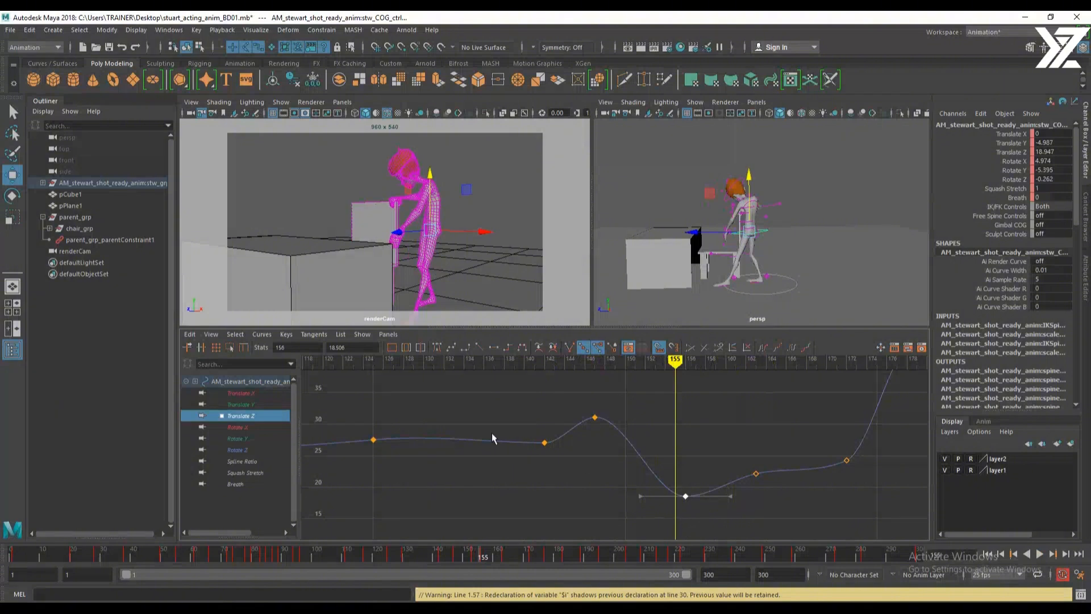
drag(668, 364, 846, 369)
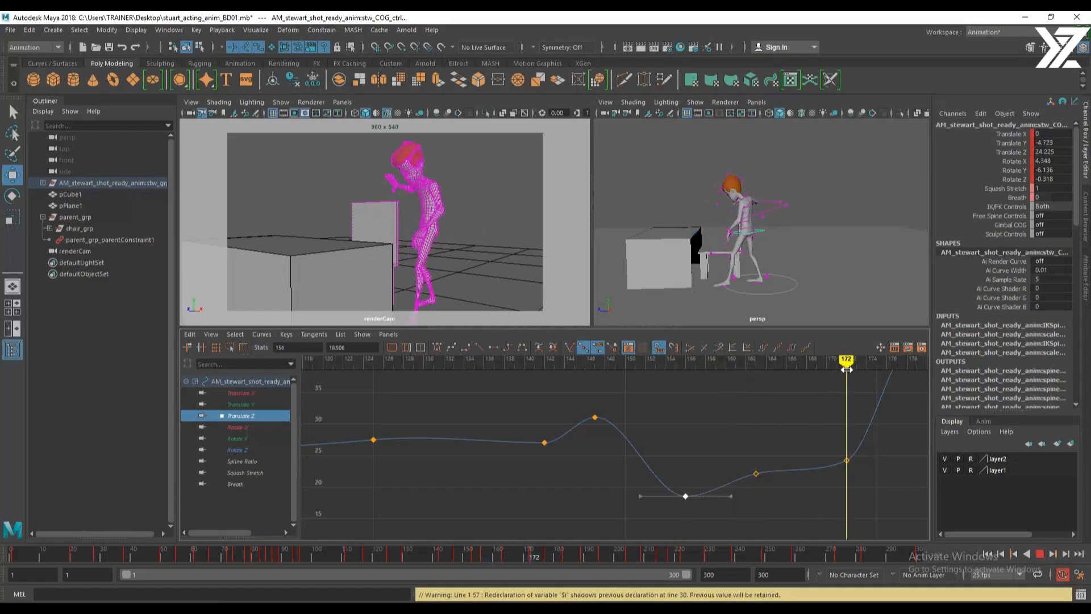
Raise the Translate Z key at frame 177 to about 50.29
alt+middle_drag(811, 436, 554, 499)
alt+shift+right_drag(704, 449, 704, 485)
mouse_move(595, 368)
mouse_down()
mouse_move(647, 368)
mouse_move(591, 370)
mouse_move(604, 380)
mouse_move(713, 378)
mouse_move(590, 398)
mouse_move(650, 400)
mouse_move(593, 395)
mouse_move(644, 390)
mouse_up()
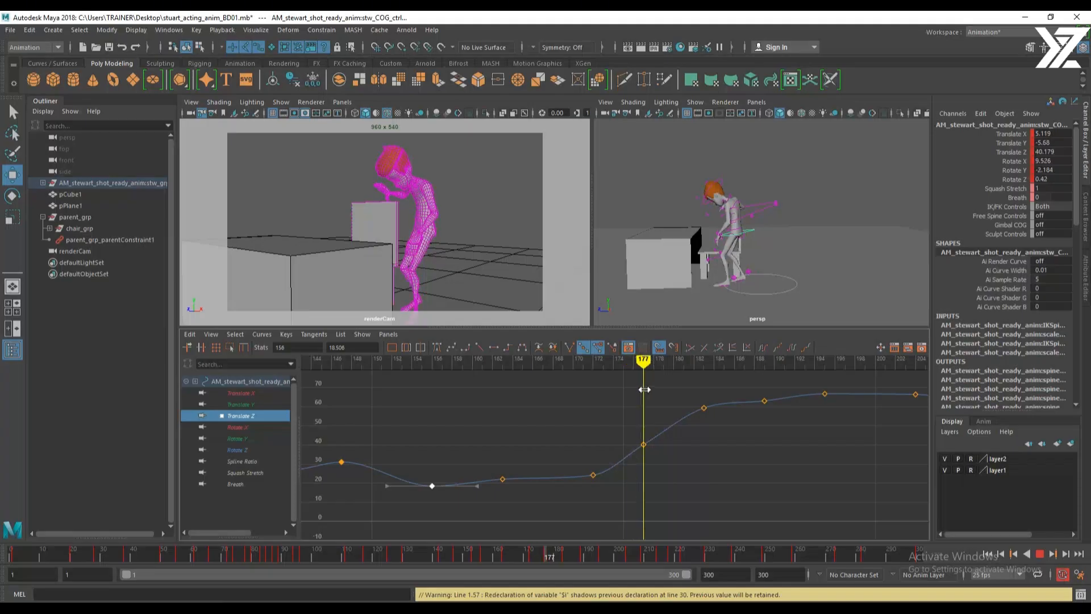
drag(628, 421, 675, 471)
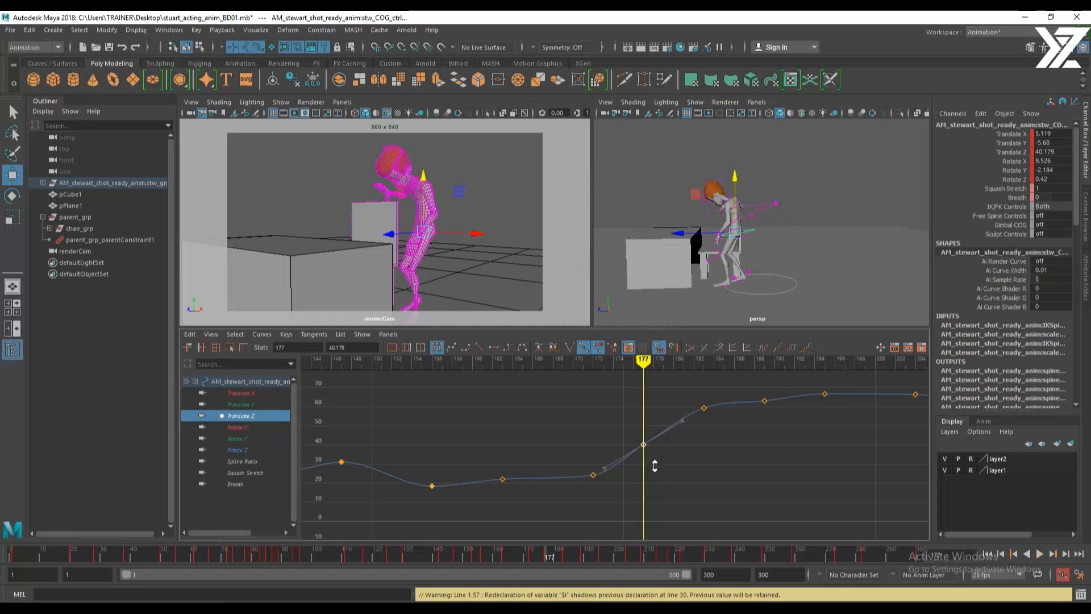
shift+middle_drag(653, 465, 655, 449)
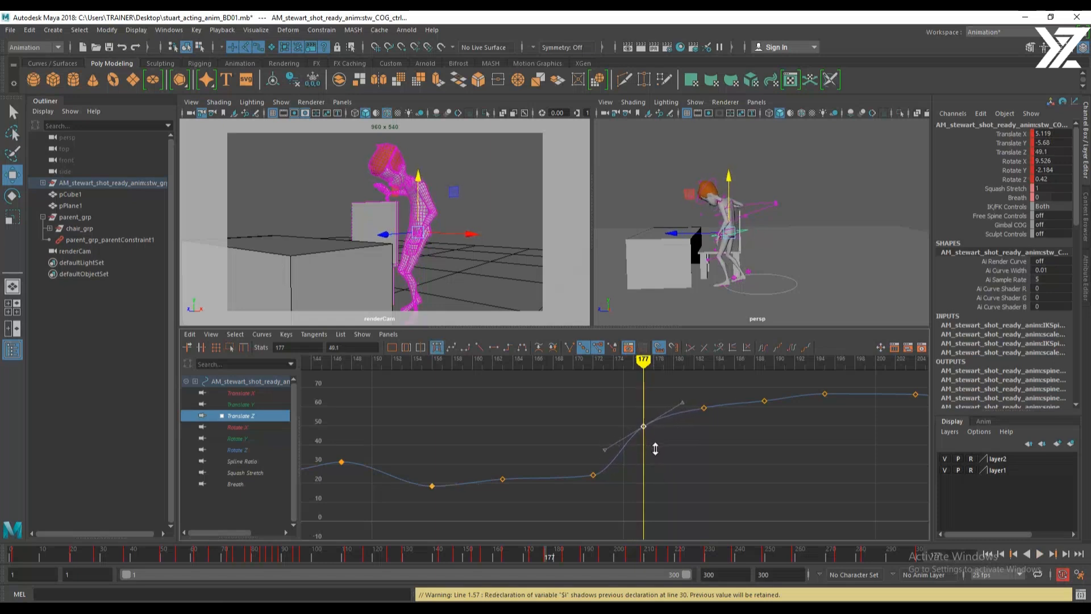
Delete the Translate Z keys at frames 183 and 189 and tilt the outgoing tangent at frame 177 upward to round the curve
mouse_move(646, 375)
mouse_down()
mouse_move(597, 372)
mouse_move(805, 380)
mouse_move(640, 383)
mouse_move(764, 391)
mouse_up()
key(Delete)
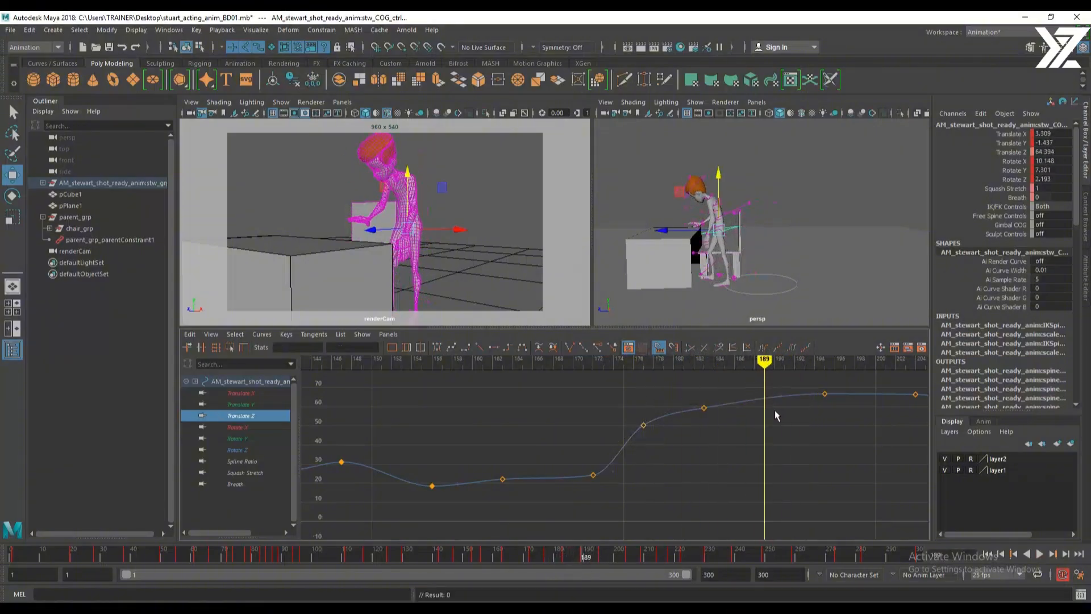
drag(689, 393, 723, 418)
key(Delete)
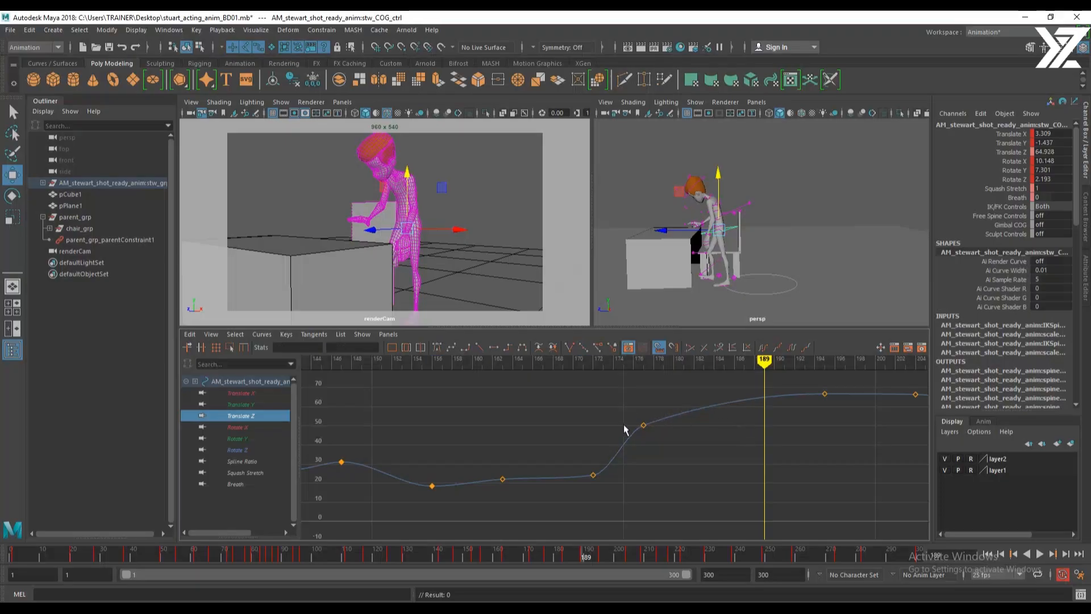
middle_drag(712, 445, 699, 435)
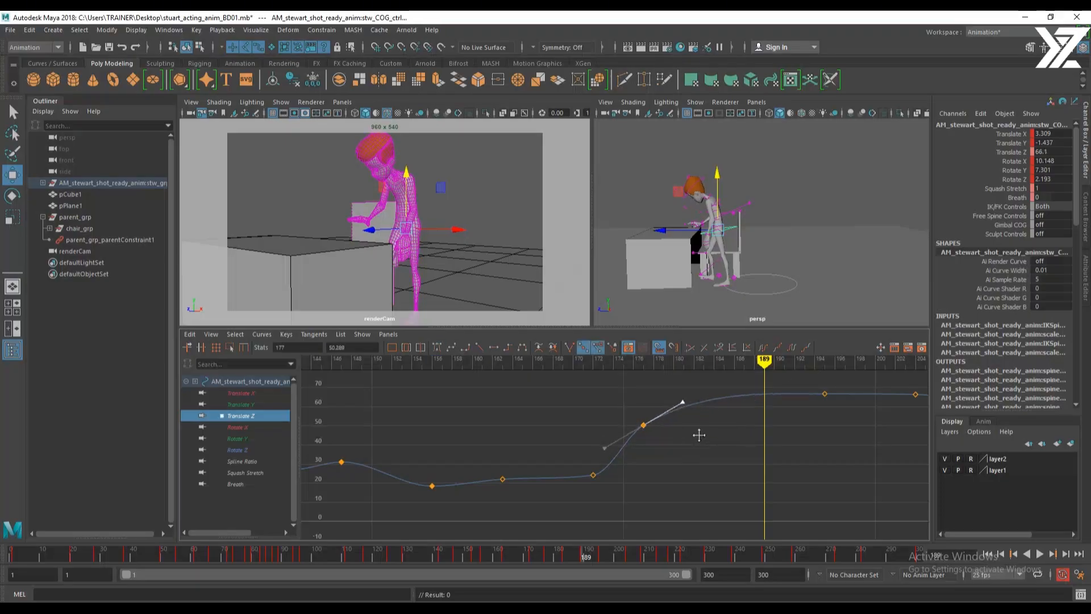
Scrub through the sit-down to frame 234 and delete the redundant flat Translate Z keys between frames 209 and 300
drag(597, 391, 913, 400)
mouse_move(791, 437)
alt+middle_down()
mouse_move(707, 448)
mouse_move(619, 407)
alt+middle_up()
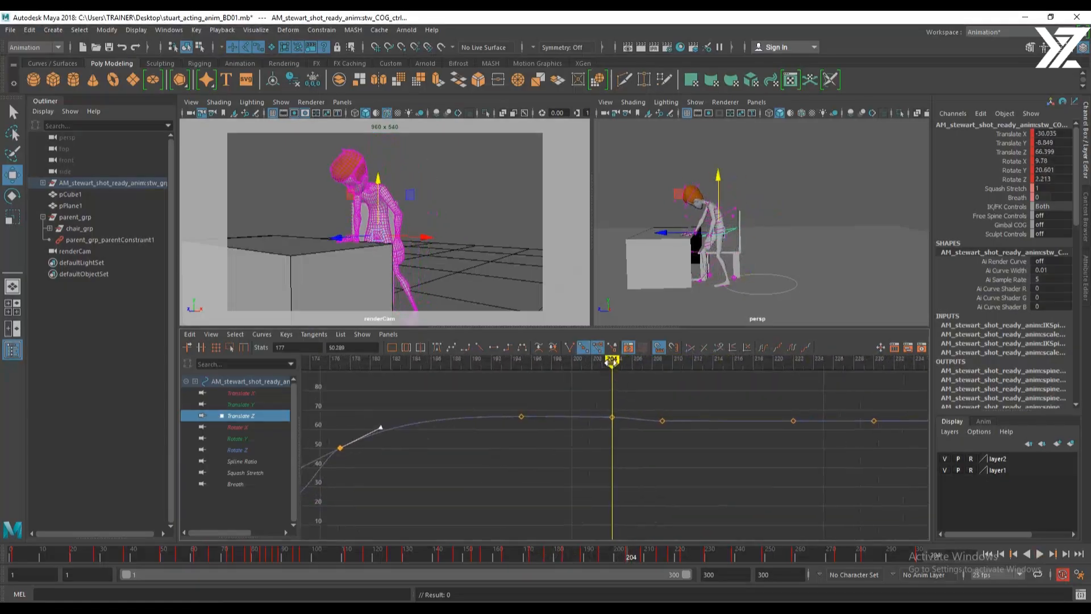
drag(612, 364, 914, 364)
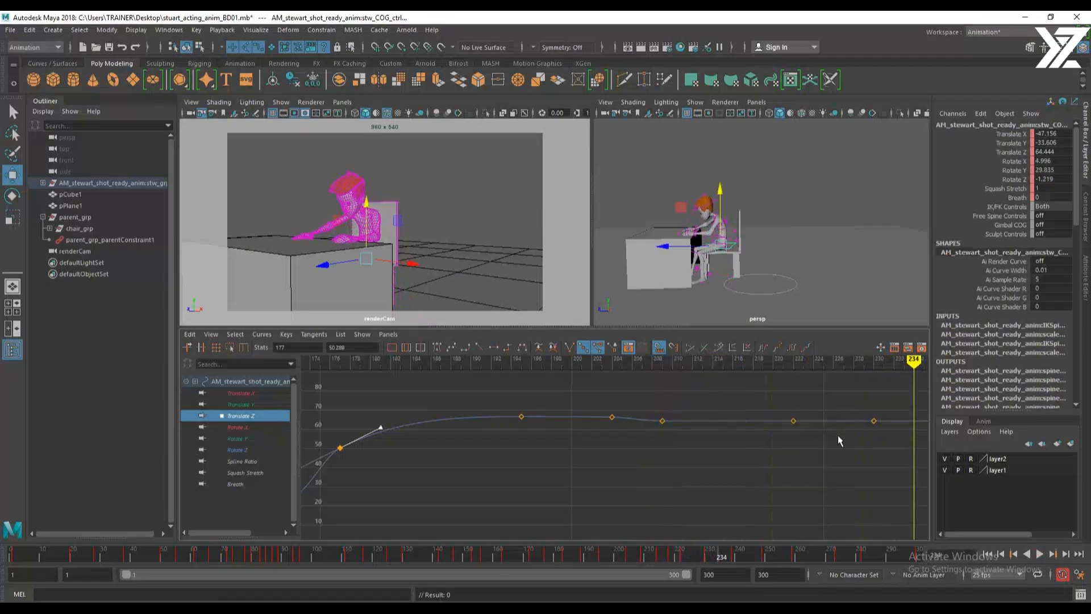
alt+middle_drag(812, 441, 491, 462)
scroll(669, 459, down, 5)
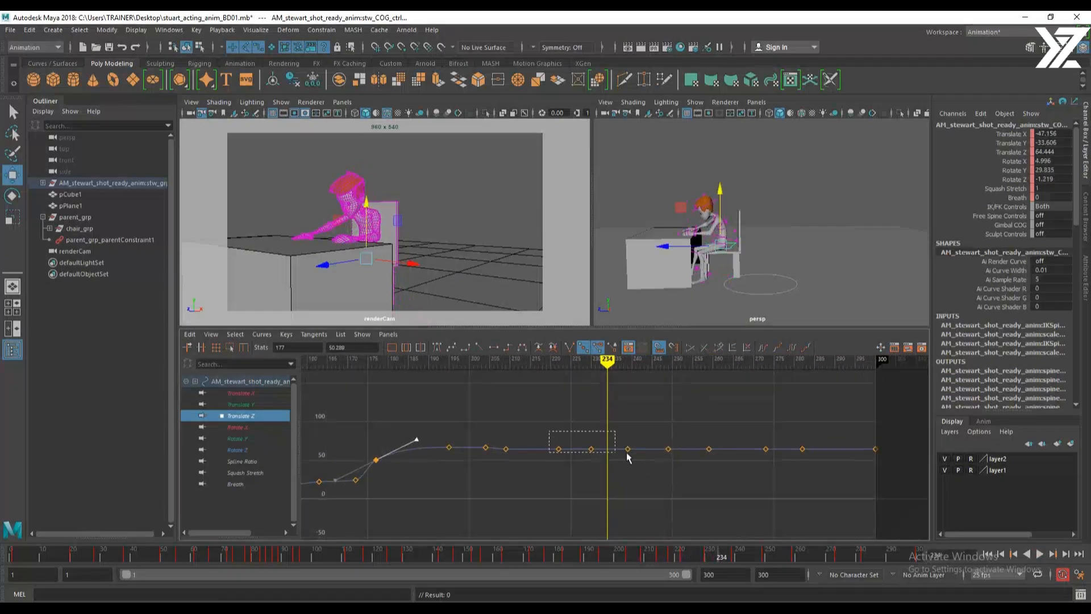
drag(819, 468, 817, 465)
key(Delete)
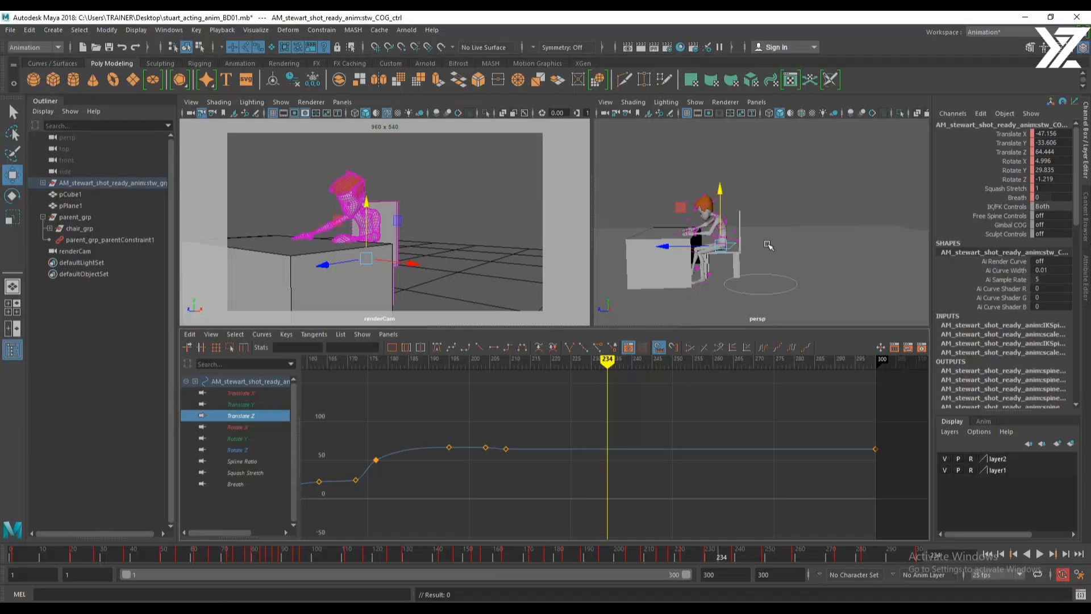
Deselect the COG control, maximize the render camera view and play the whole shot from the start
click(803, 190)
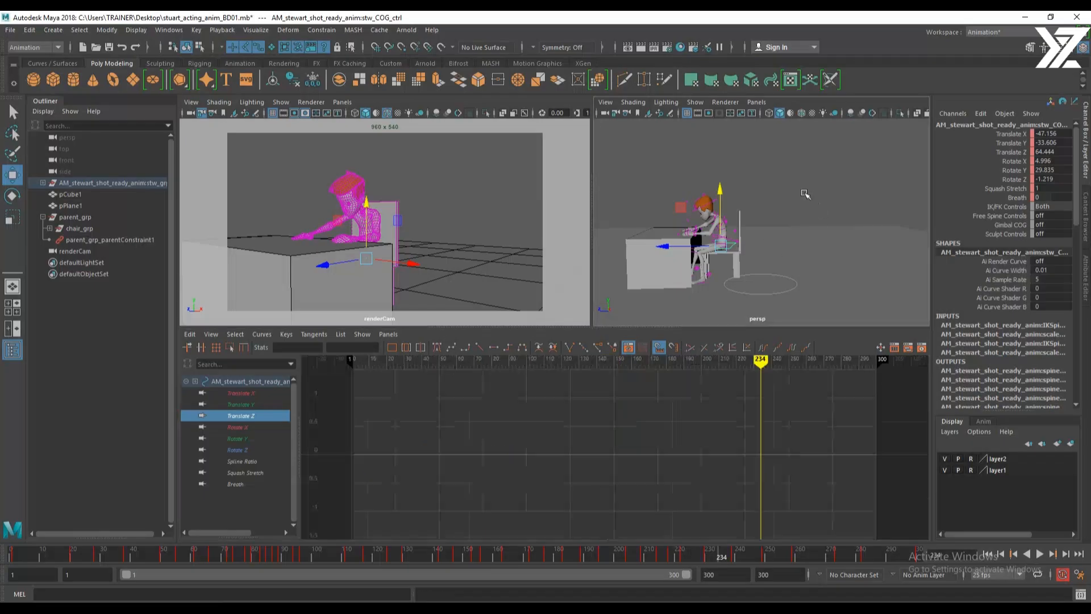
key(space)
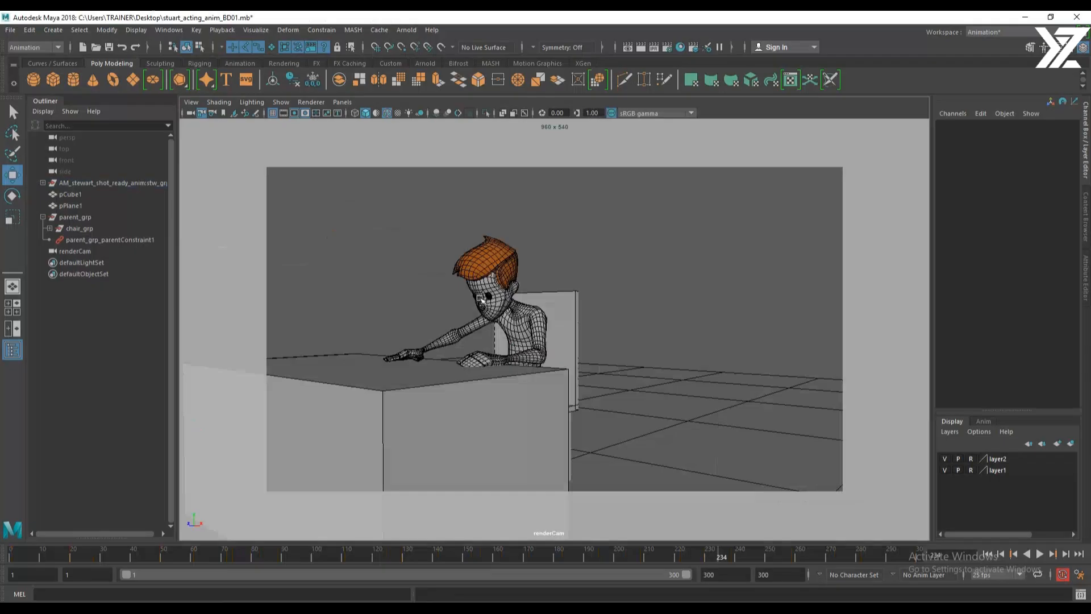
click(988, 555)
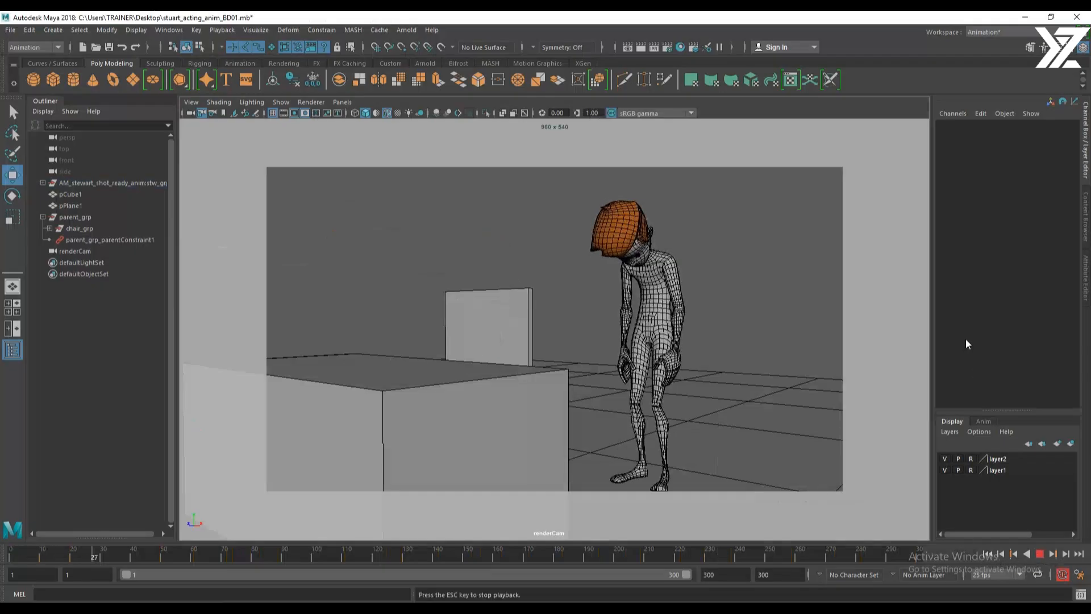